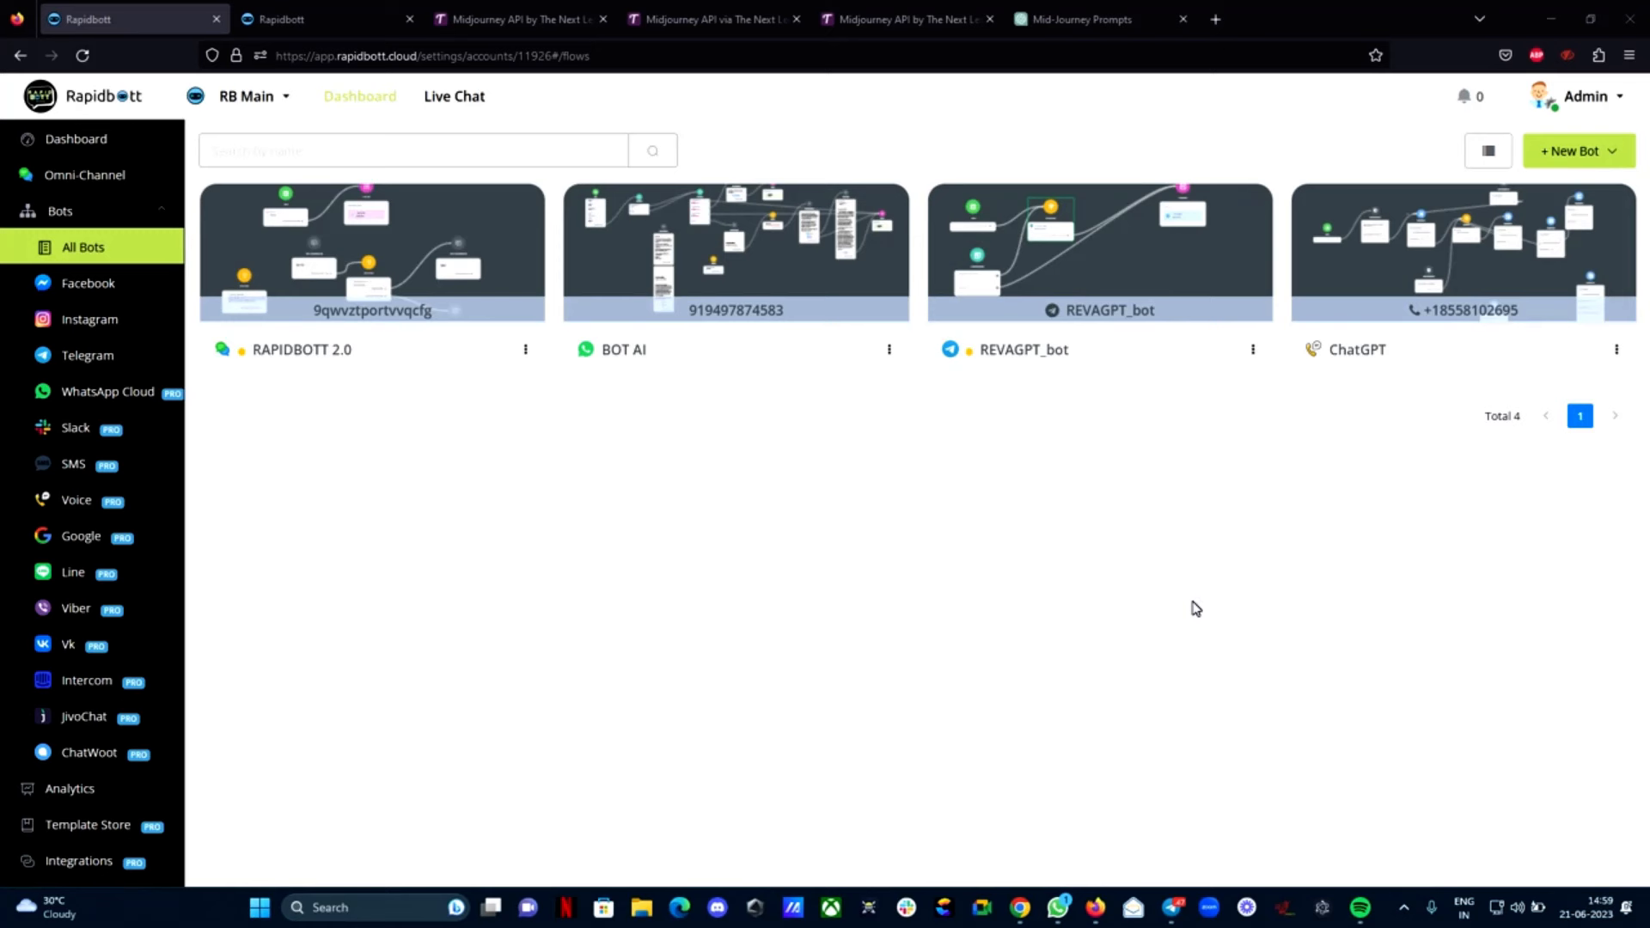
Switch to the REVA AI bot in Telegram, request its apps with /apps and get access to the MIDJOURNEY AI app
left_click(1172, 906)
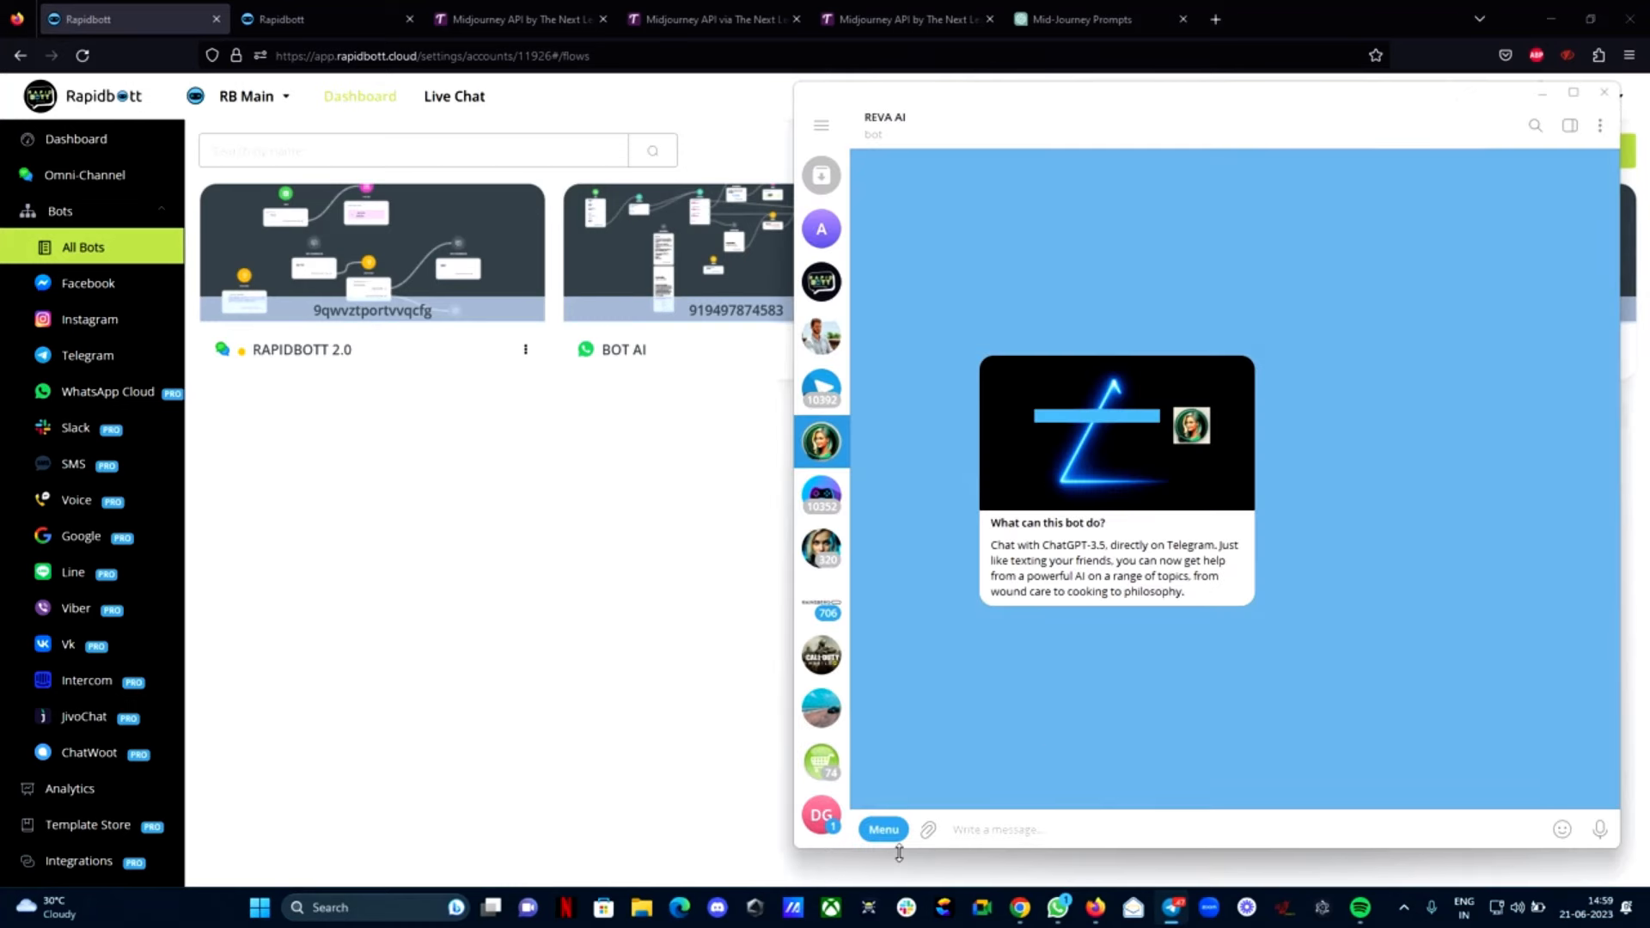
left_click(884, 829)
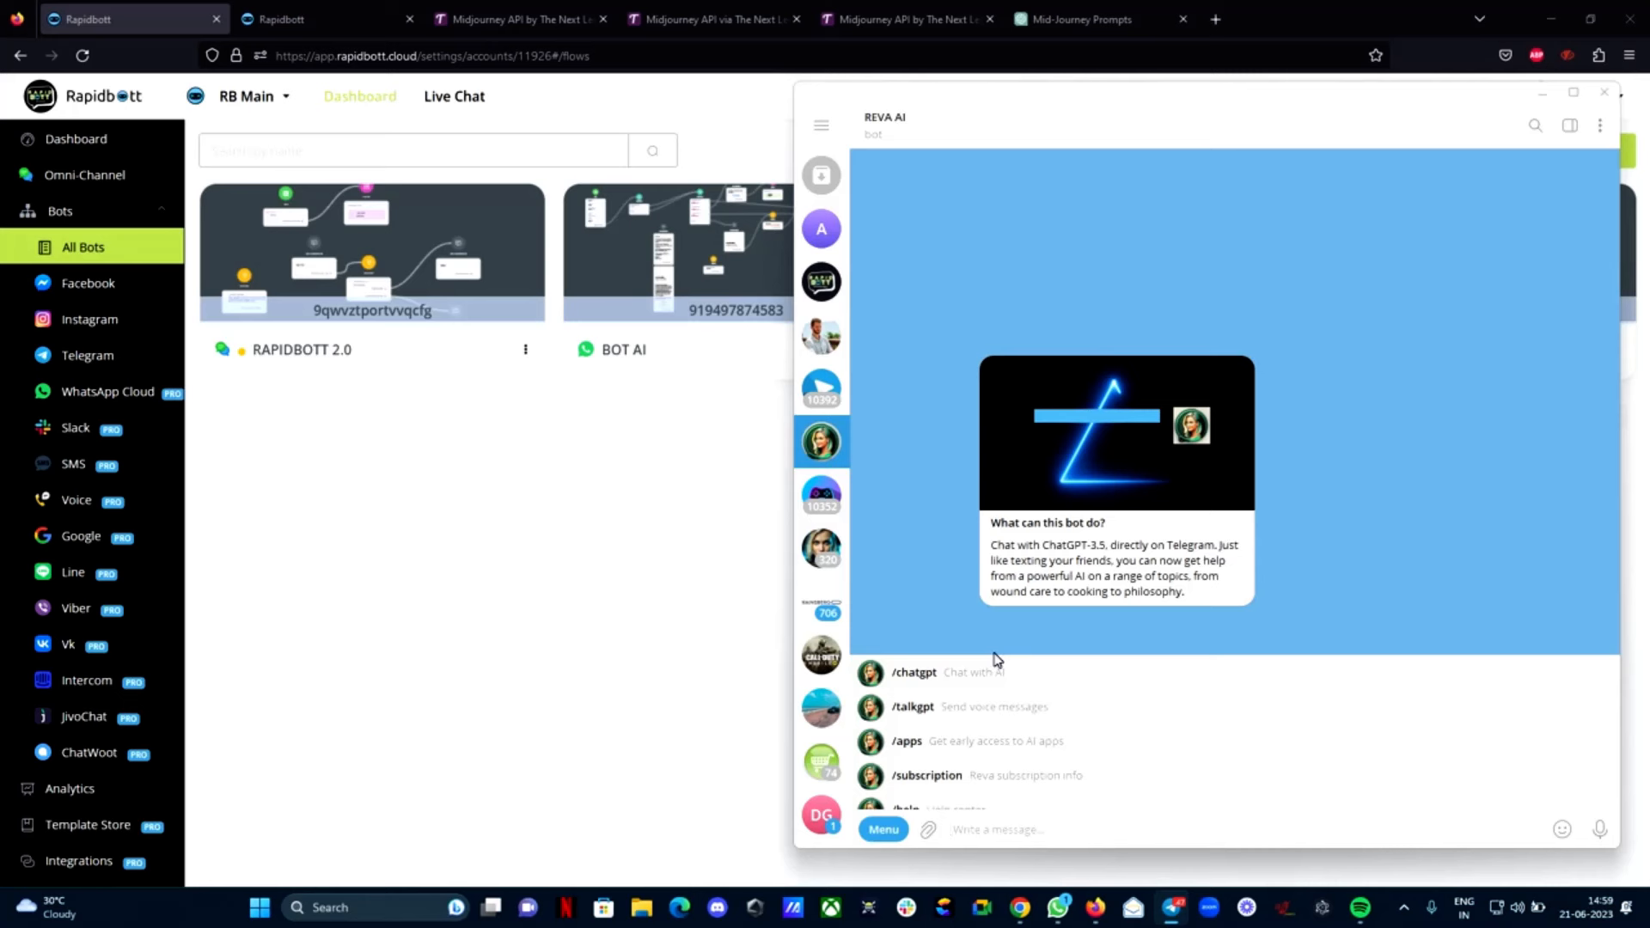
scroll(974, 786, "down", 1)
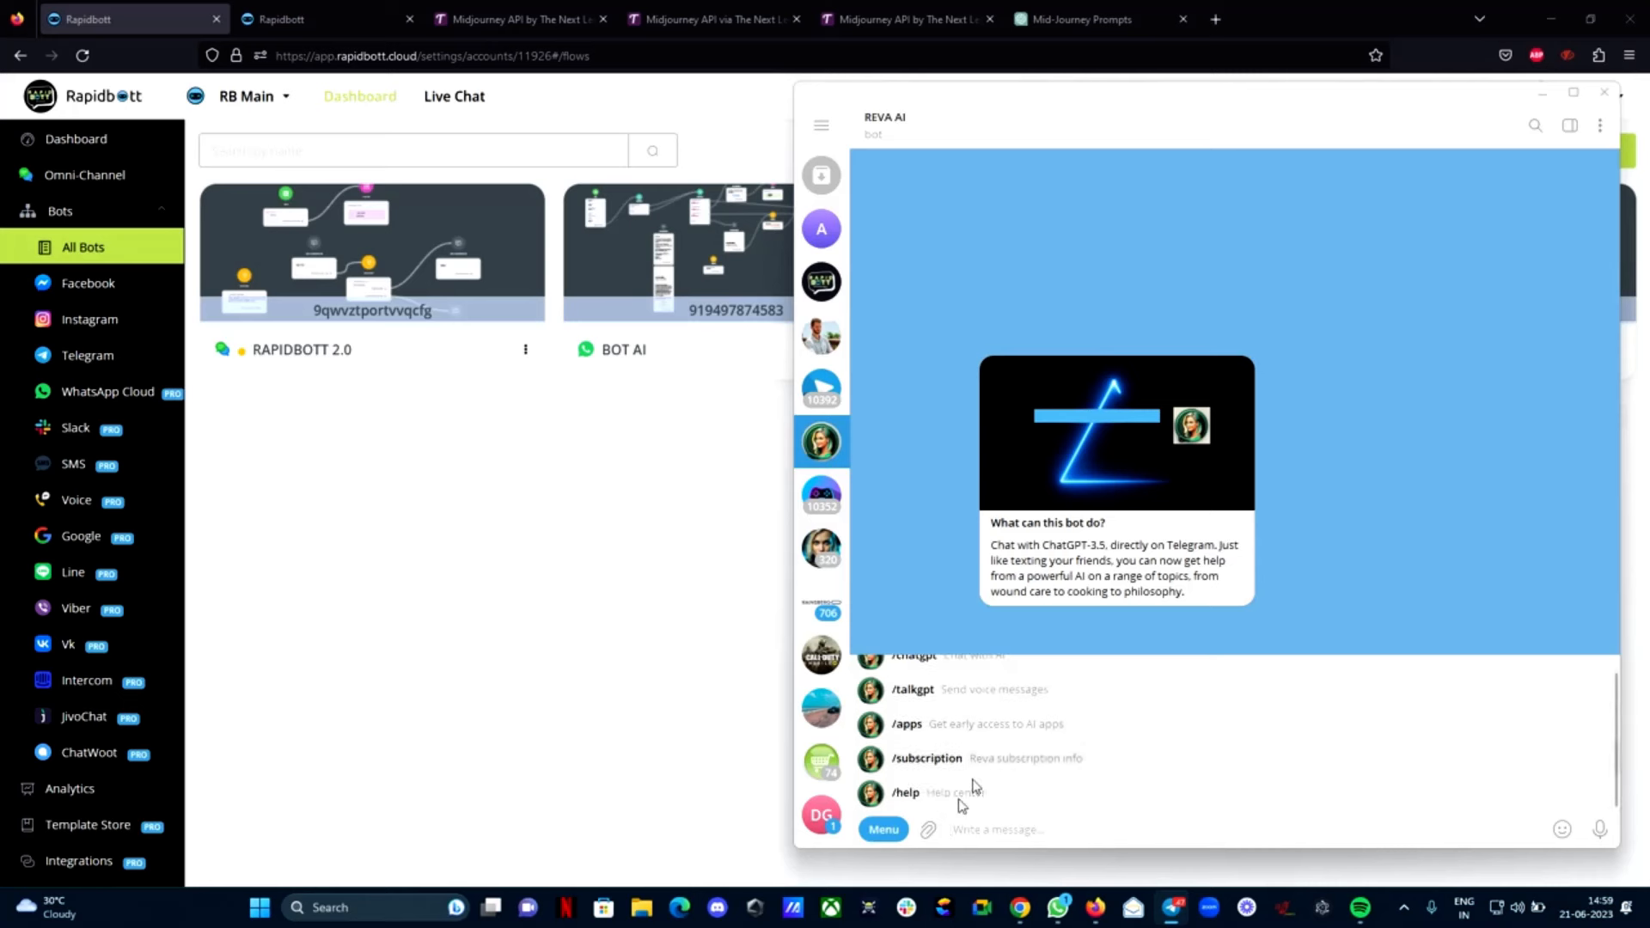
scroll(972, 782, "up", 1)
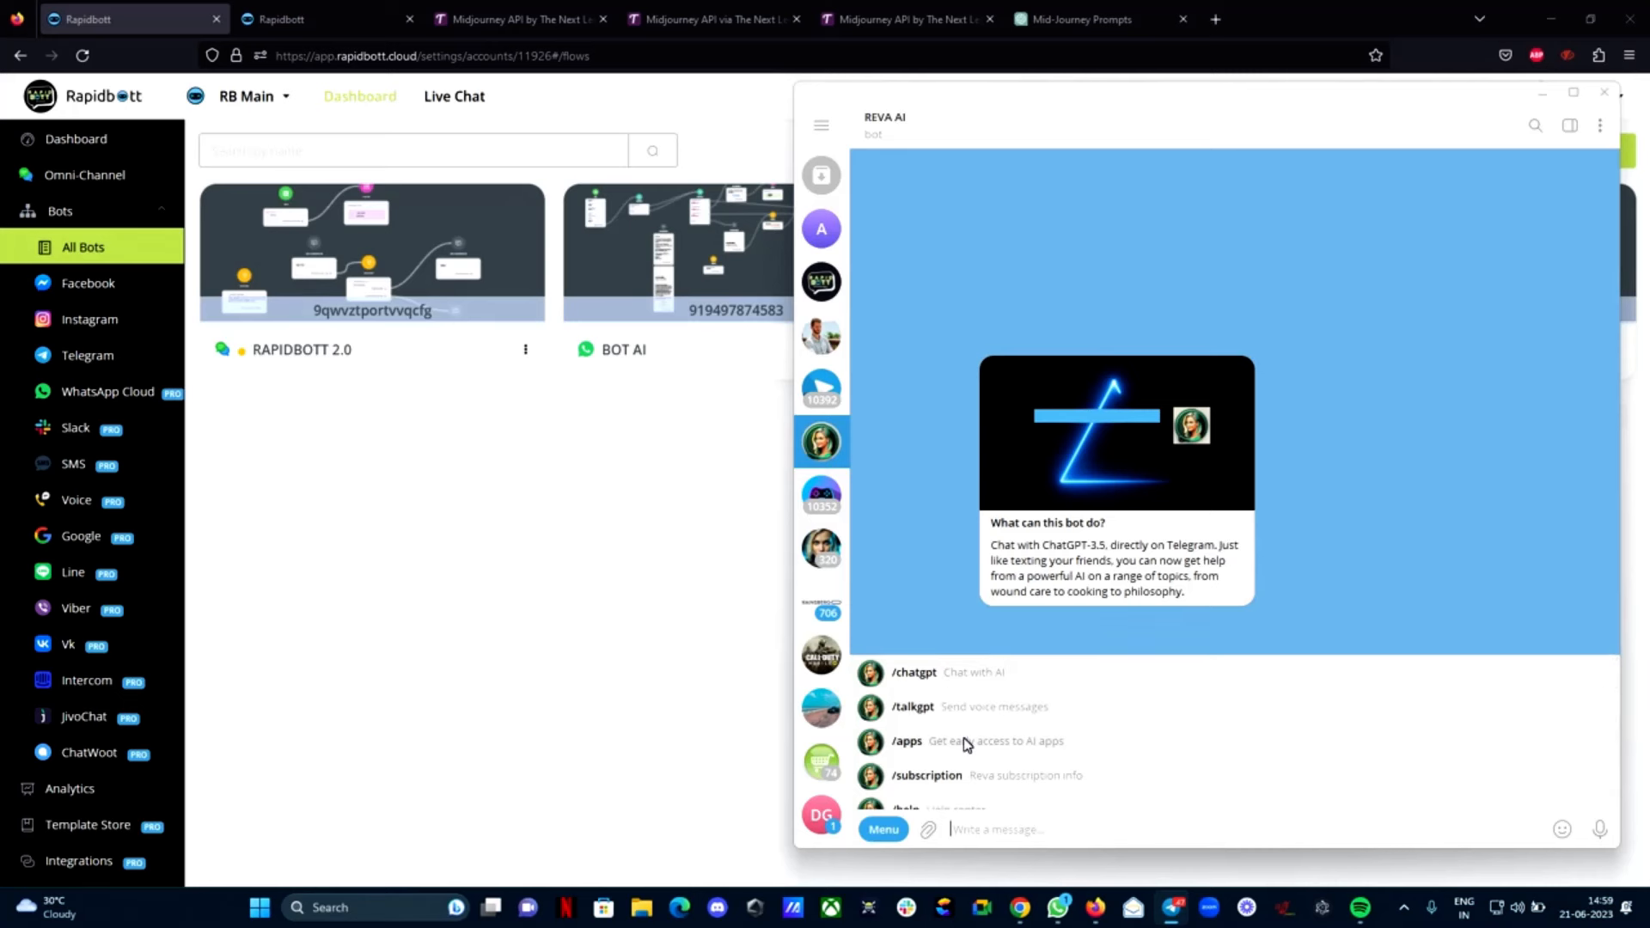
left_click(966, 744)
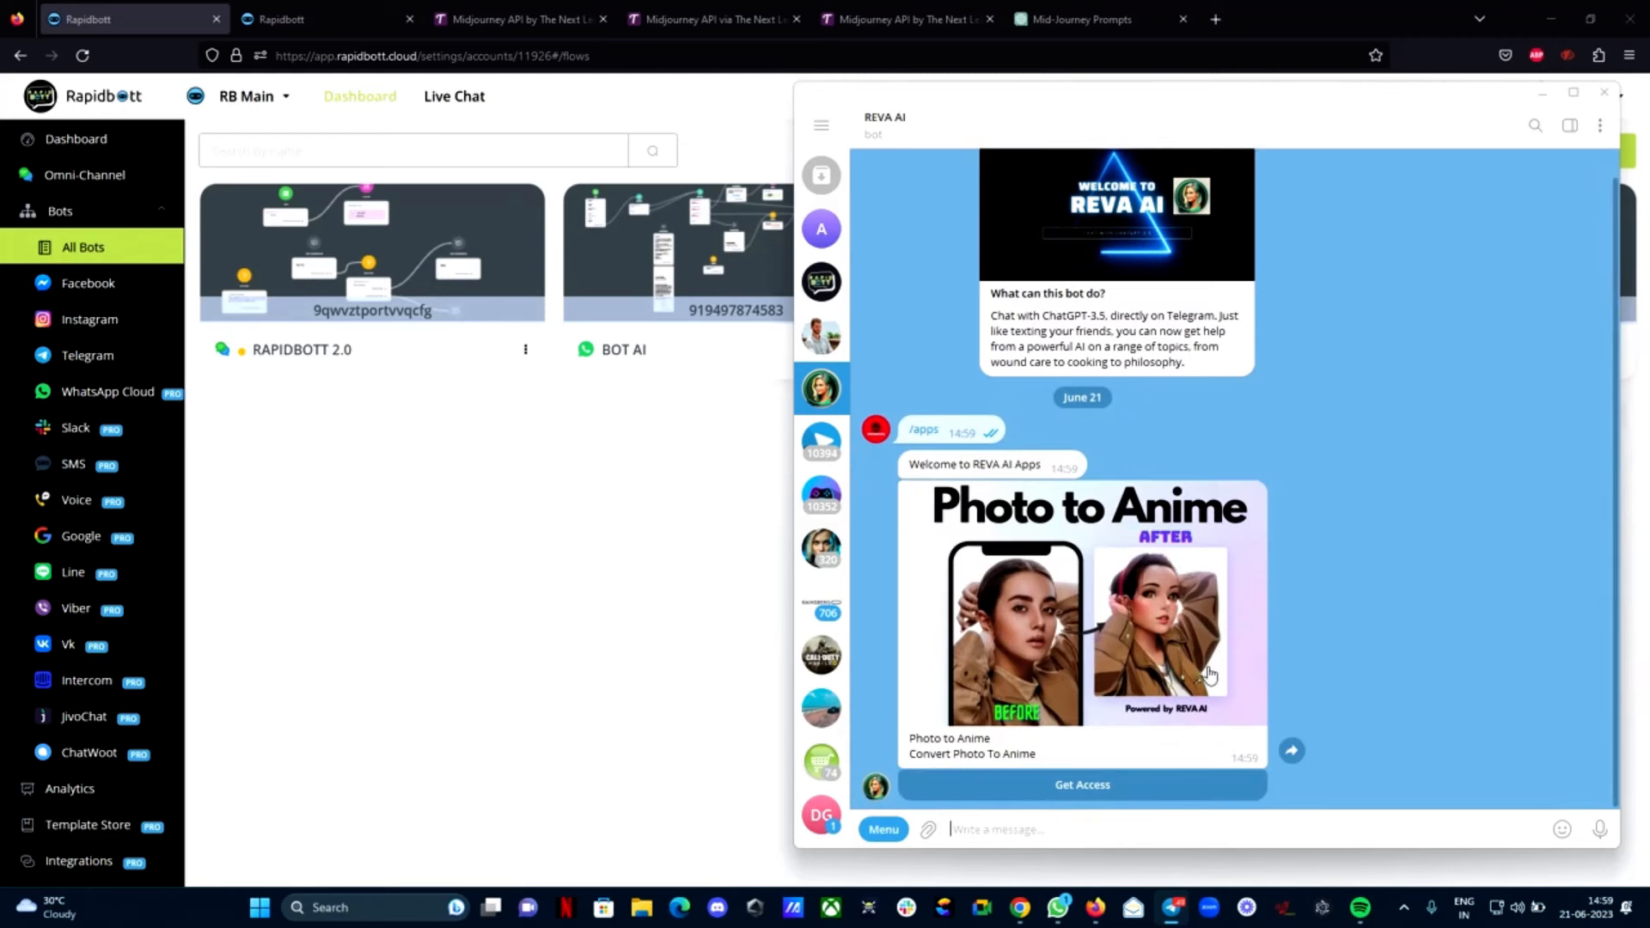
left_click(1091, 783)
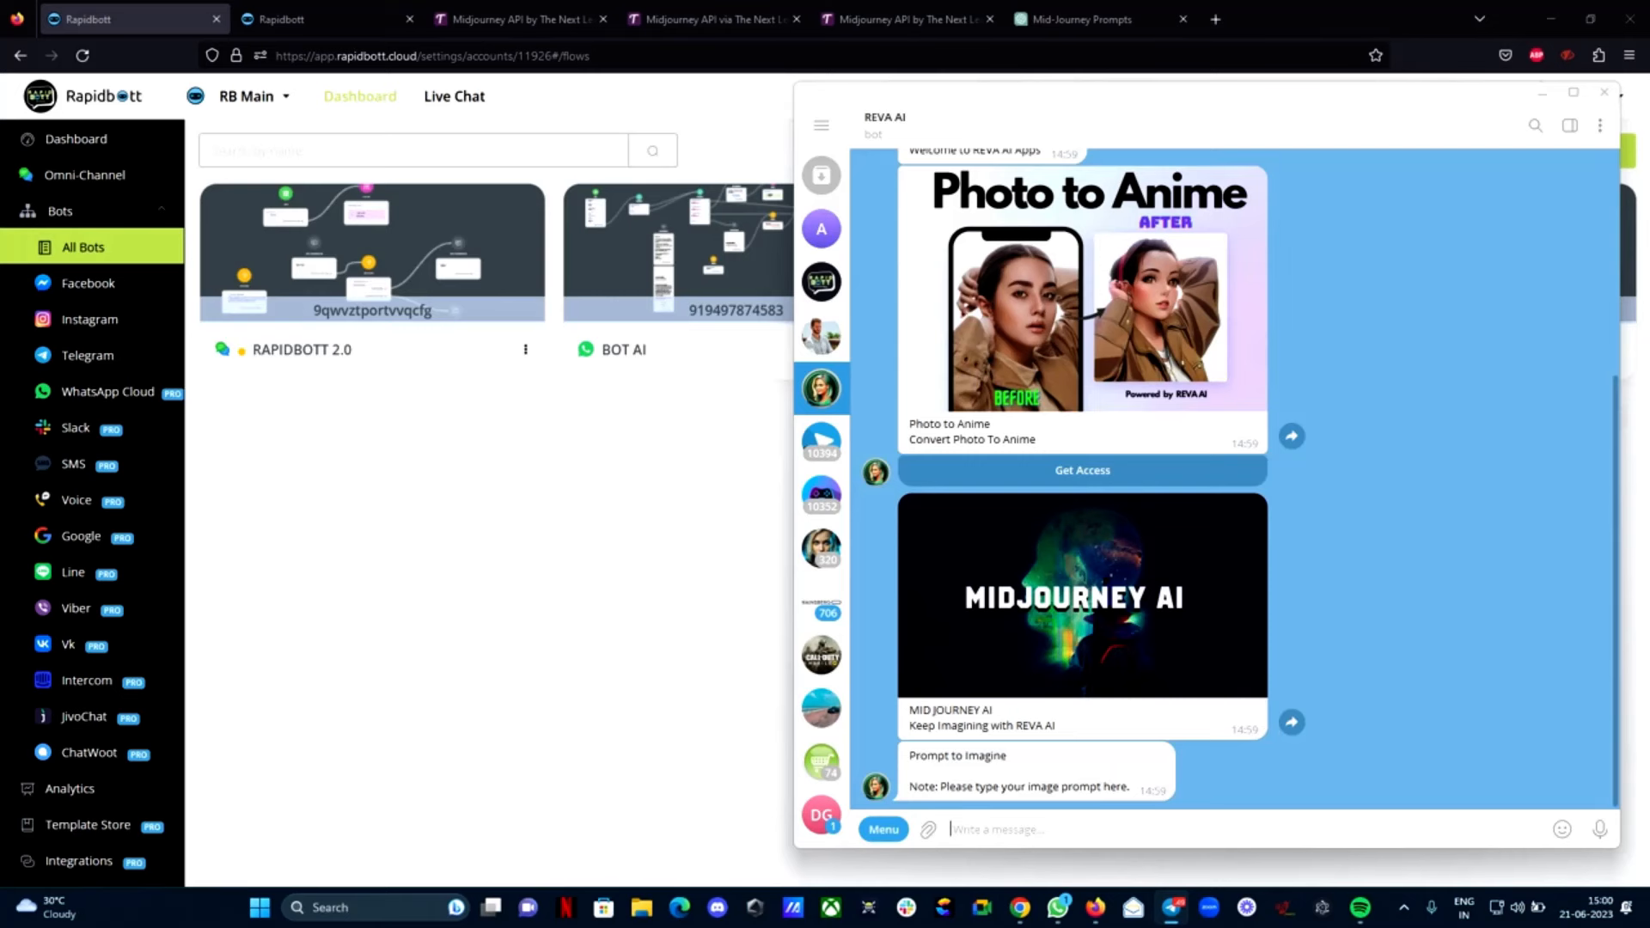
Copy the first prompt, about weary travelers around a campfire, from the ChatGPT Mid-Journey Prompts chat and send it to the REVA AI bot in Telegram
left_click(1085, 16)
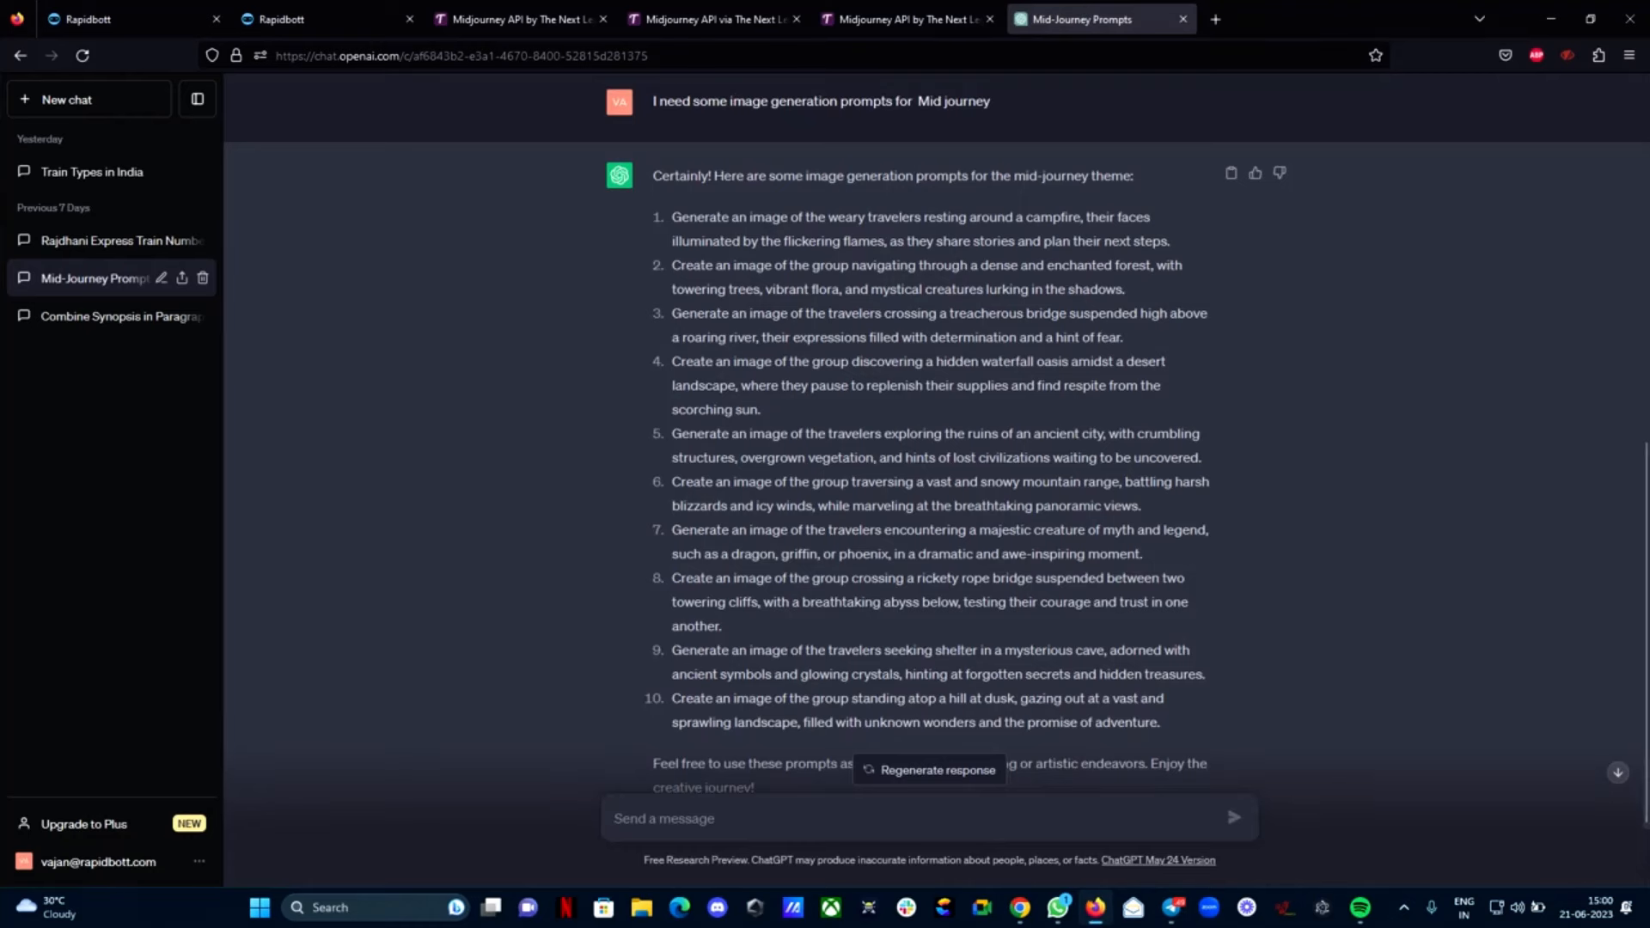
left_click_drag(671, 217, 1180, 241)
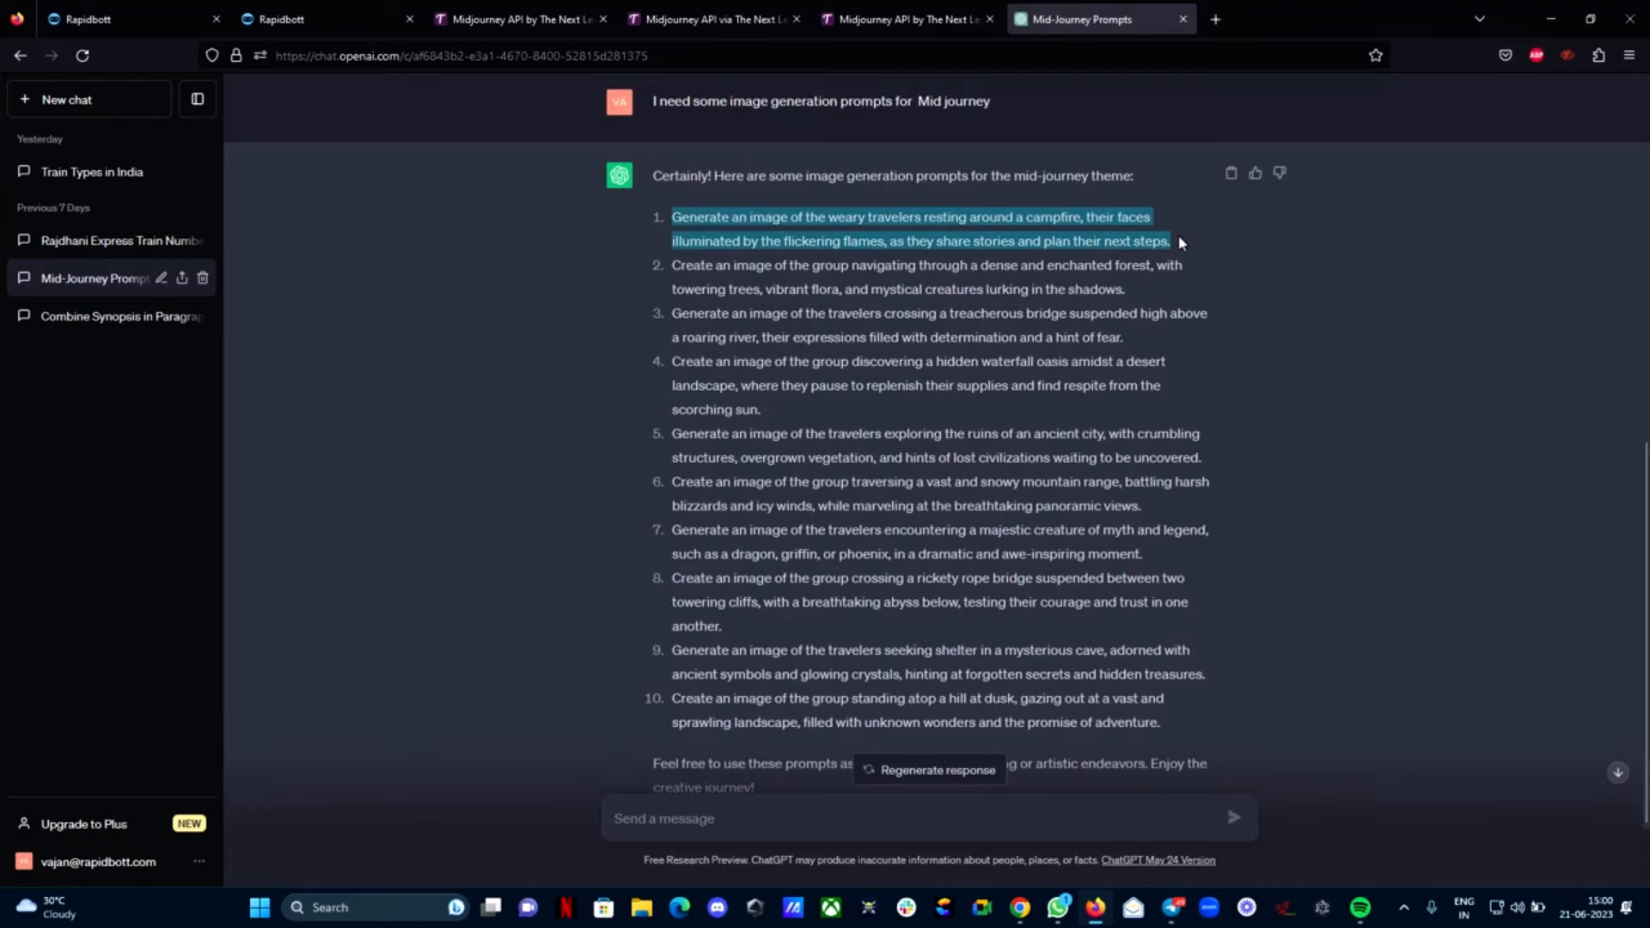
right_click(1070, 220)
left_click(1108, 239)
left_click(1173, 908)
right_click(1123, 813)
left_click(1152, 703)
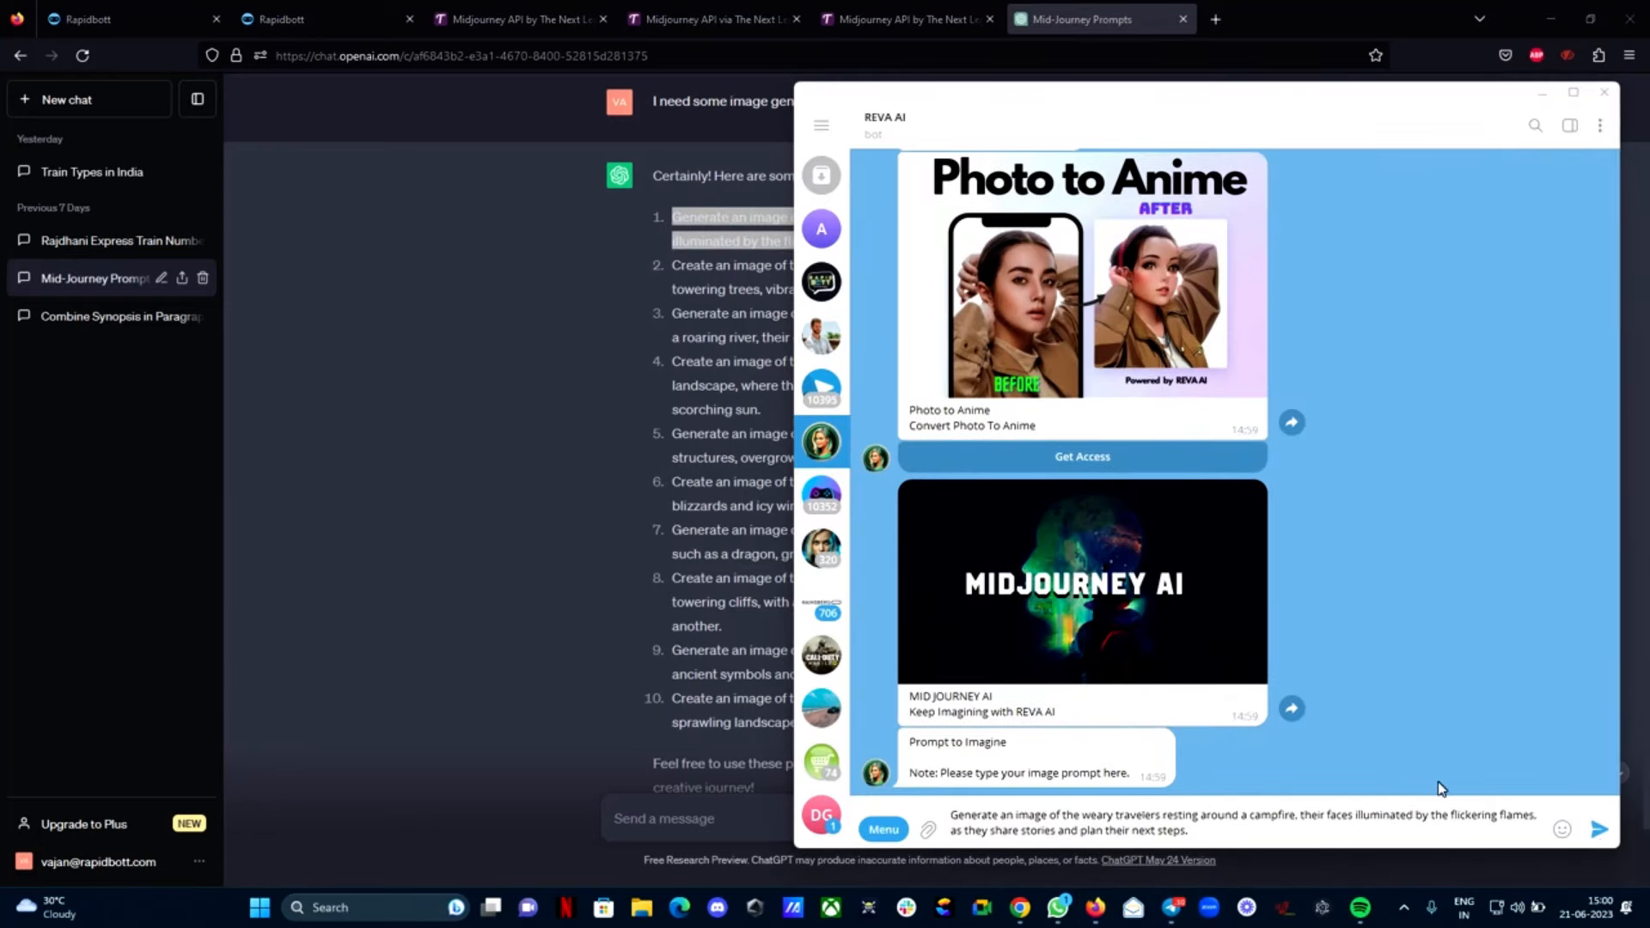
left_click(1600, 829)
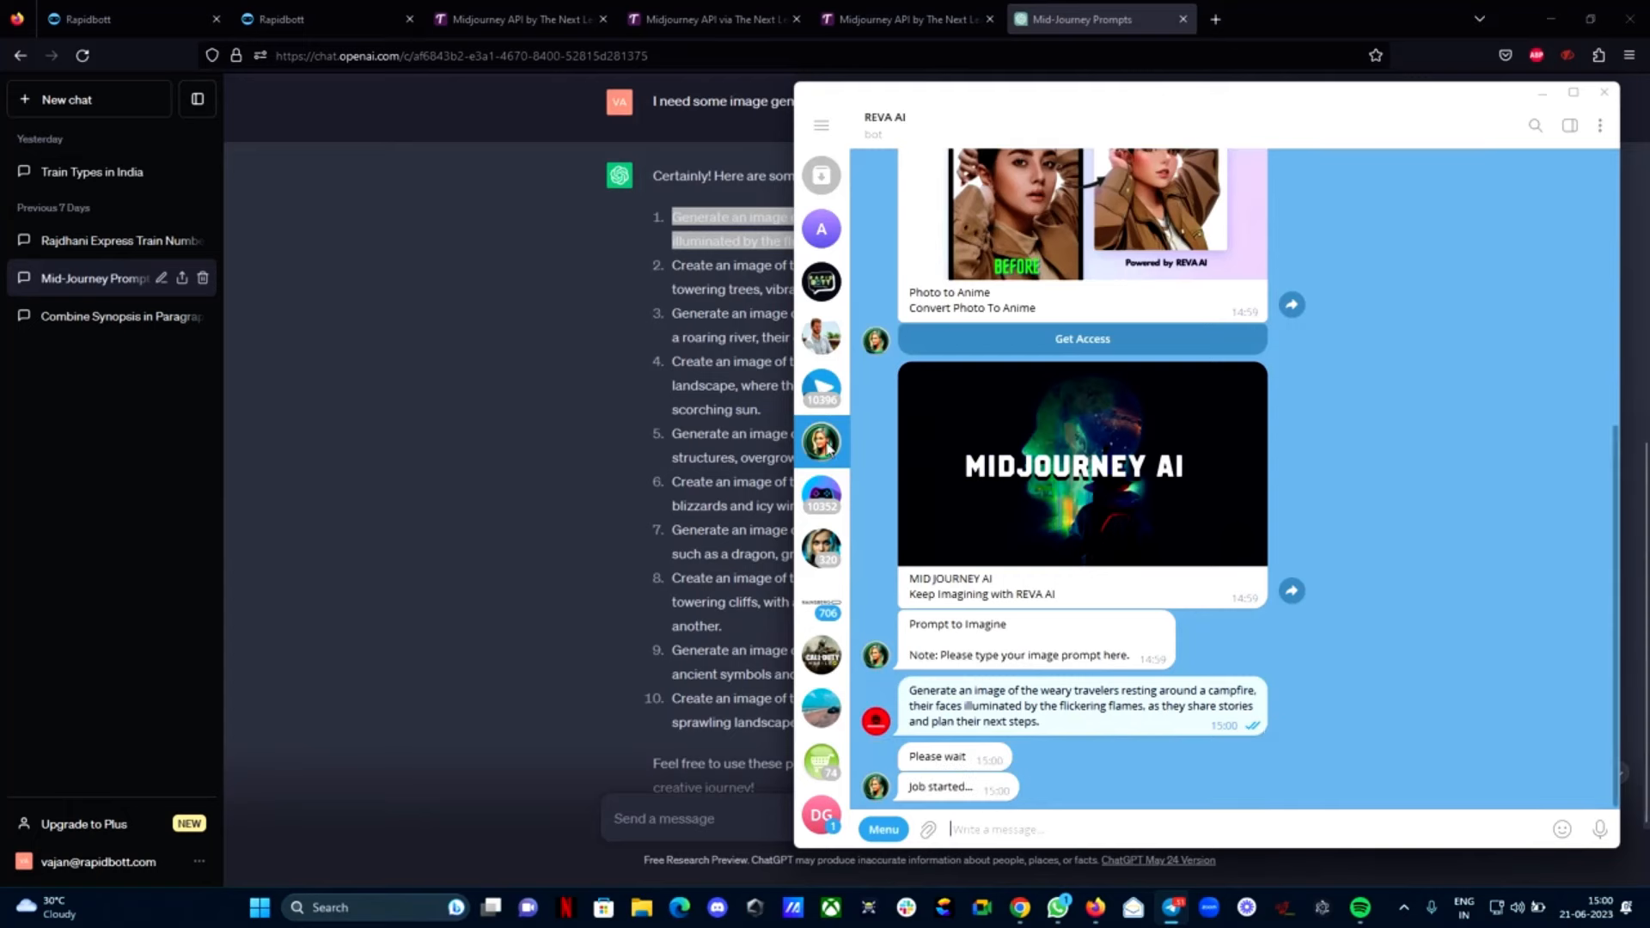
Look over the Rapidbott bot list and The Next Leg home page in the browser, ending on The Next Leg account page
left_click(269, 10)
left_click(108, 19)
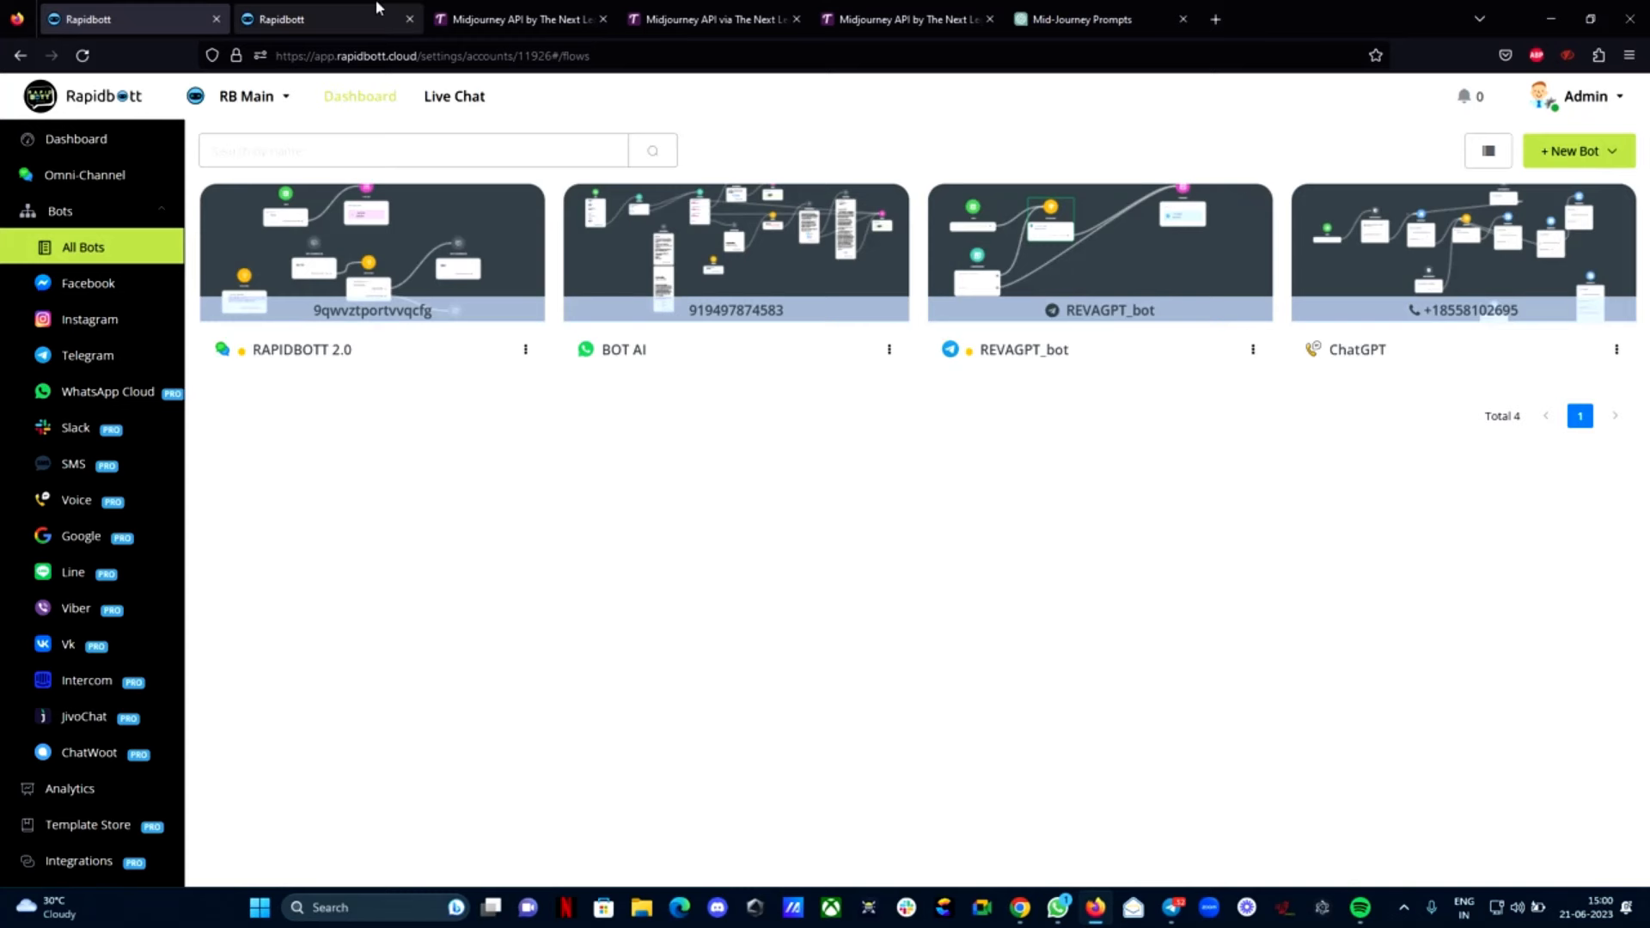
left_click(482, 16)
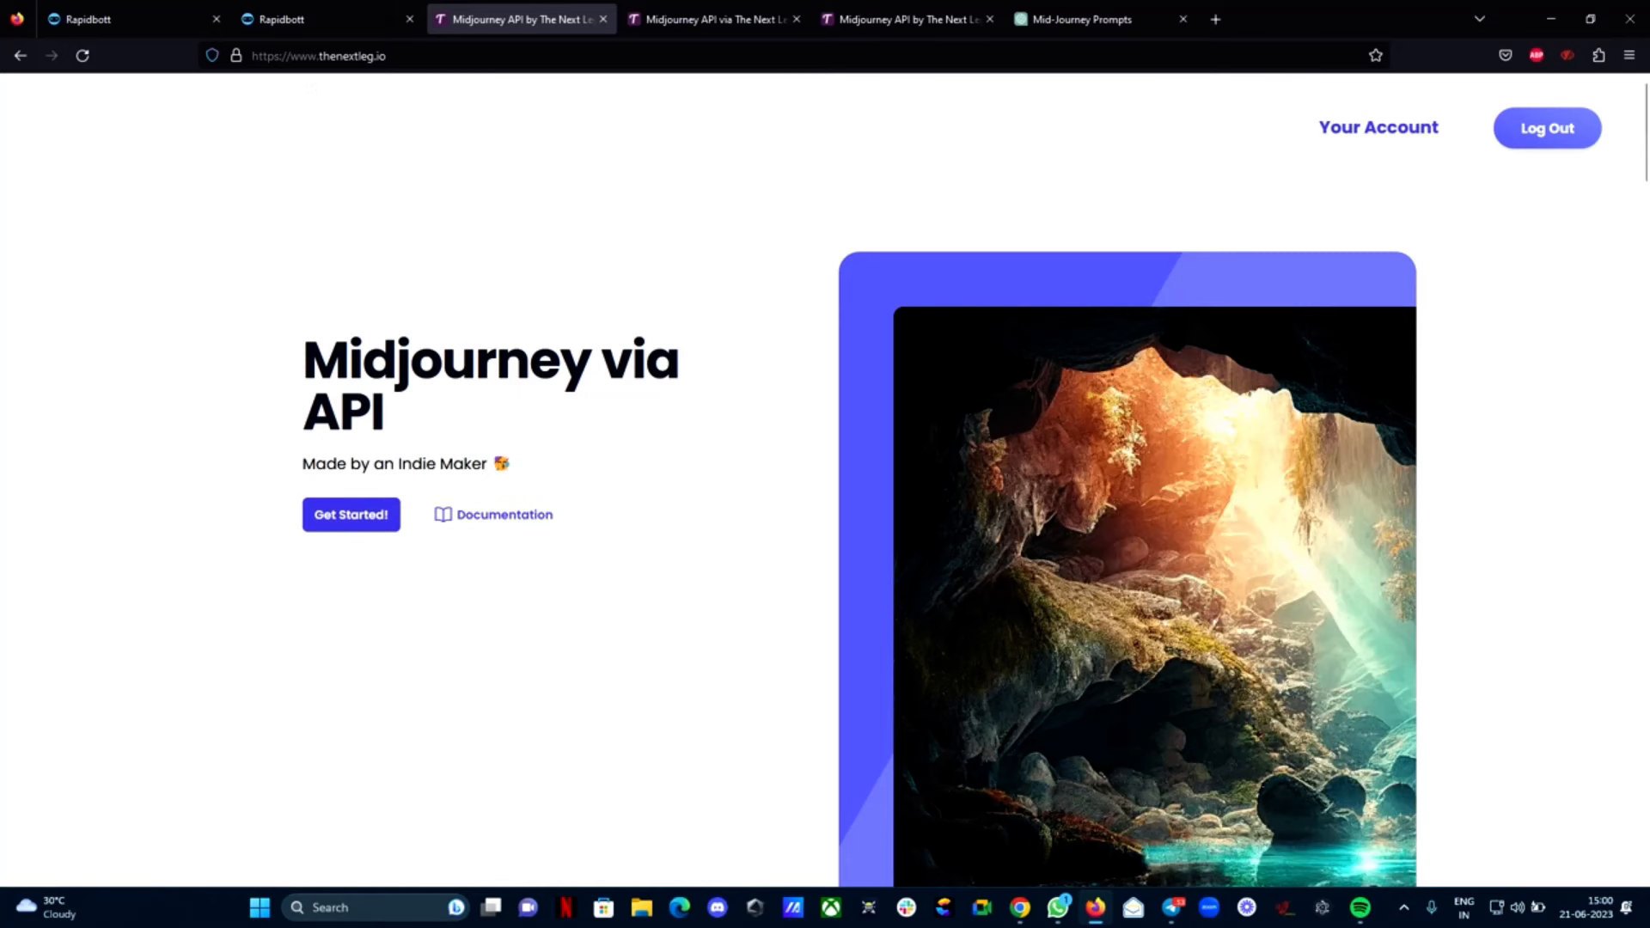
left_click(694, 21)
left_click(496, 9)
left_click(885, 8)
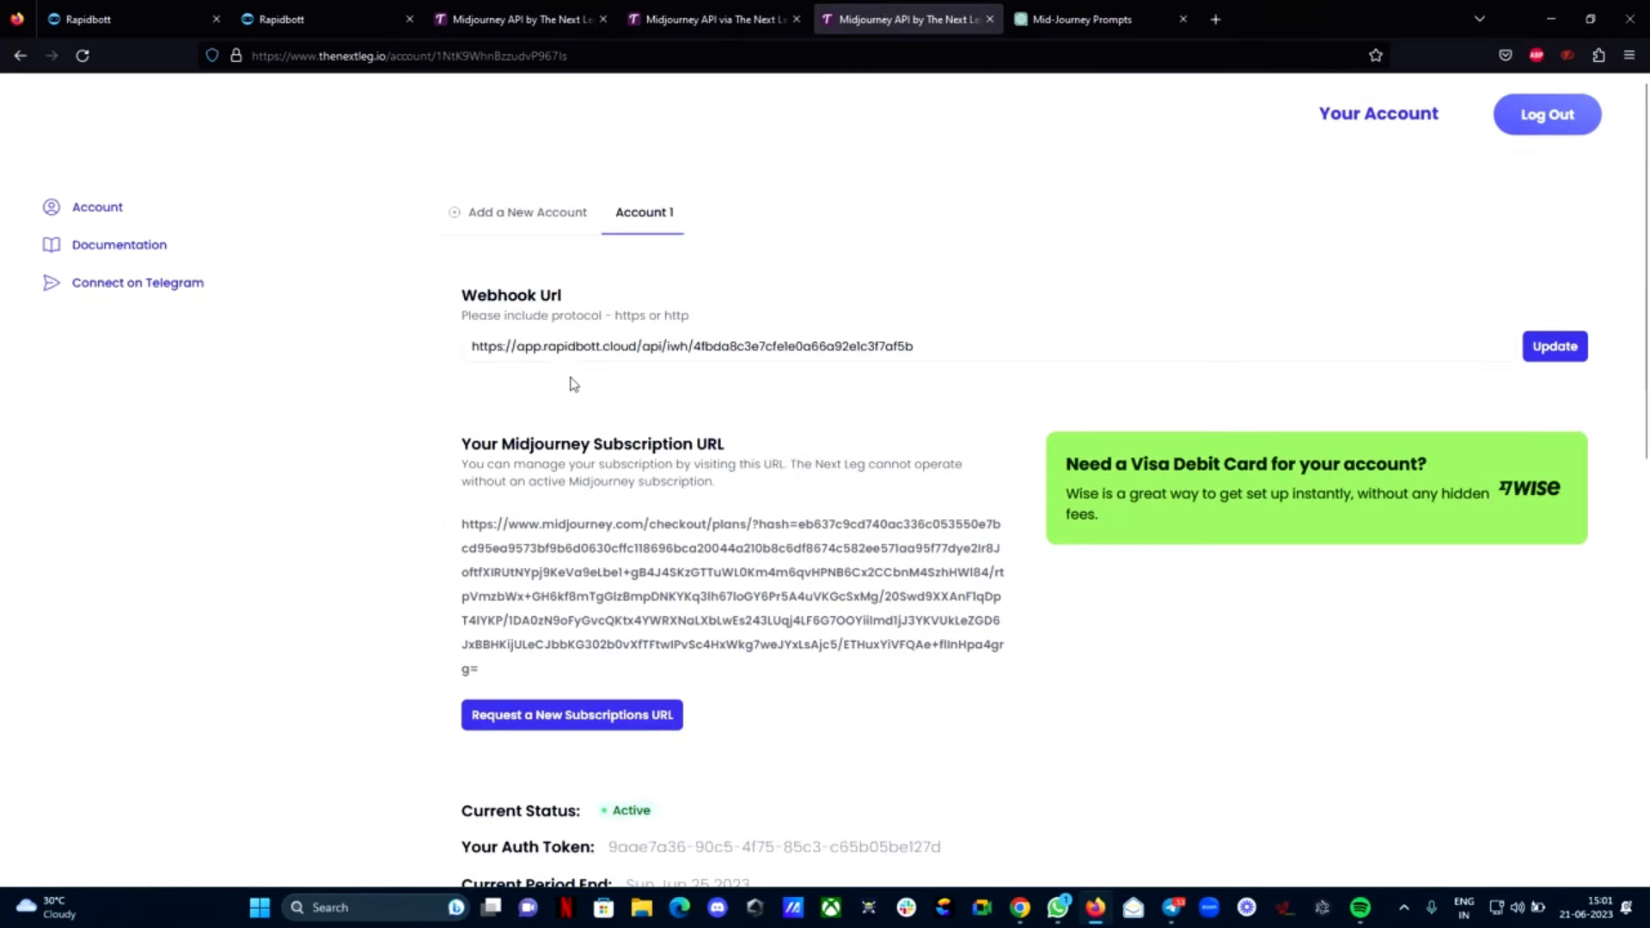
Review the webhook URL, Midjourney subscription URL, auth token and API URL sections of The Next Leg account page
scroll(1017, 387, "down", 4)
scroll(1017, 387, "up", 2)
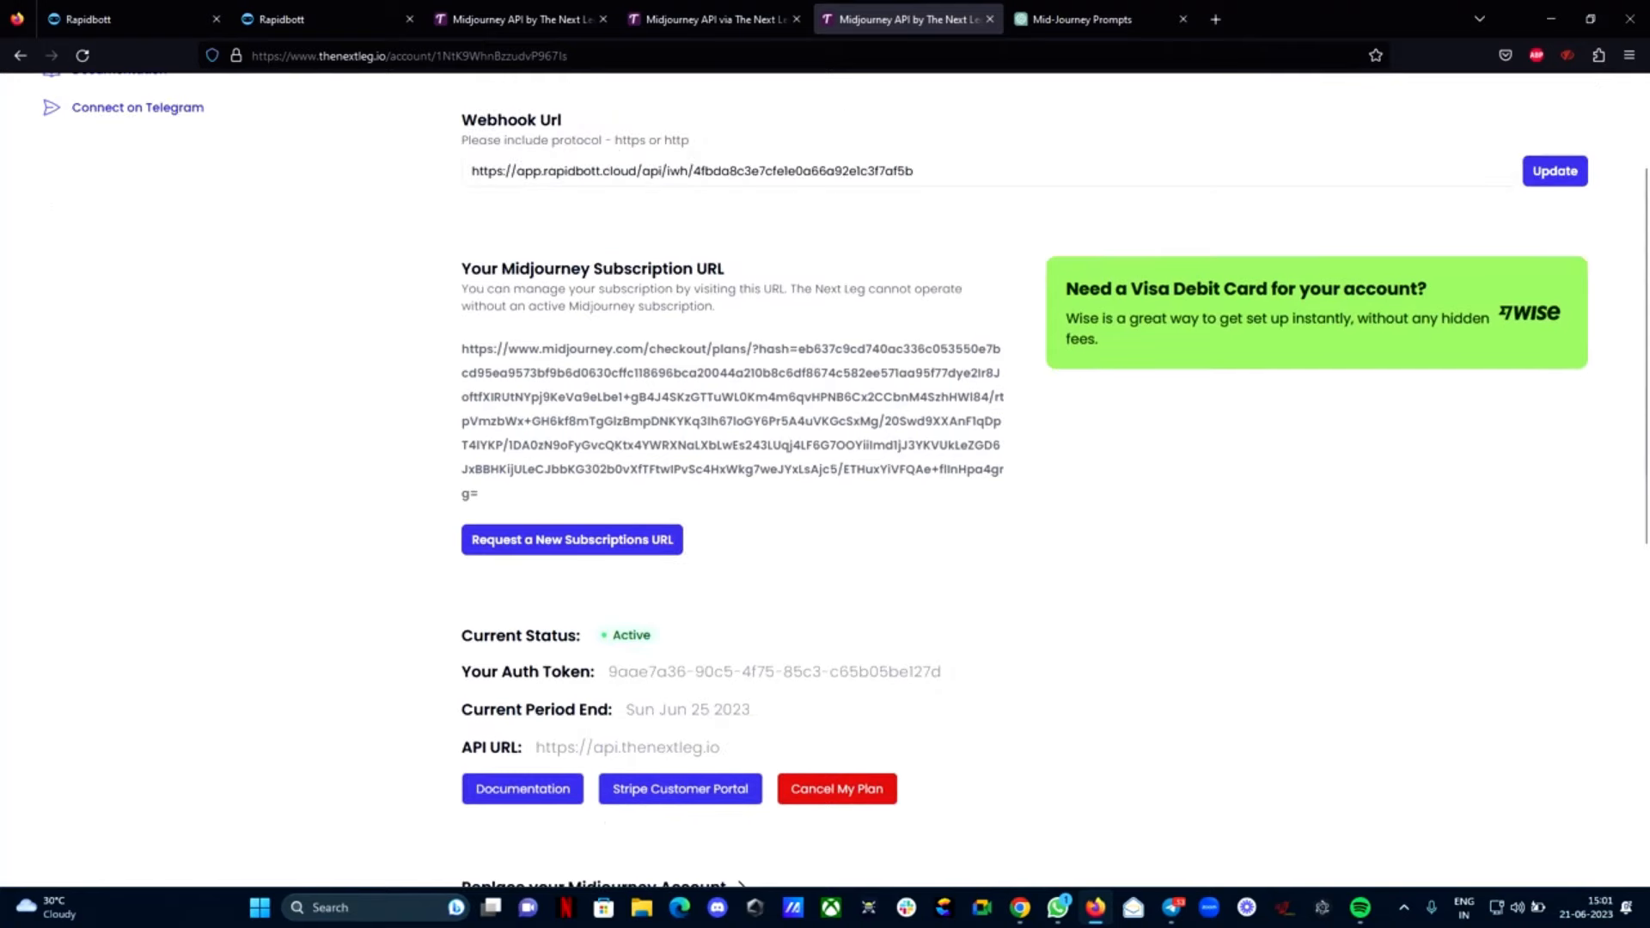
scroll(719, 249, "up", 1)
scroll(1246, 482, "down", 3)
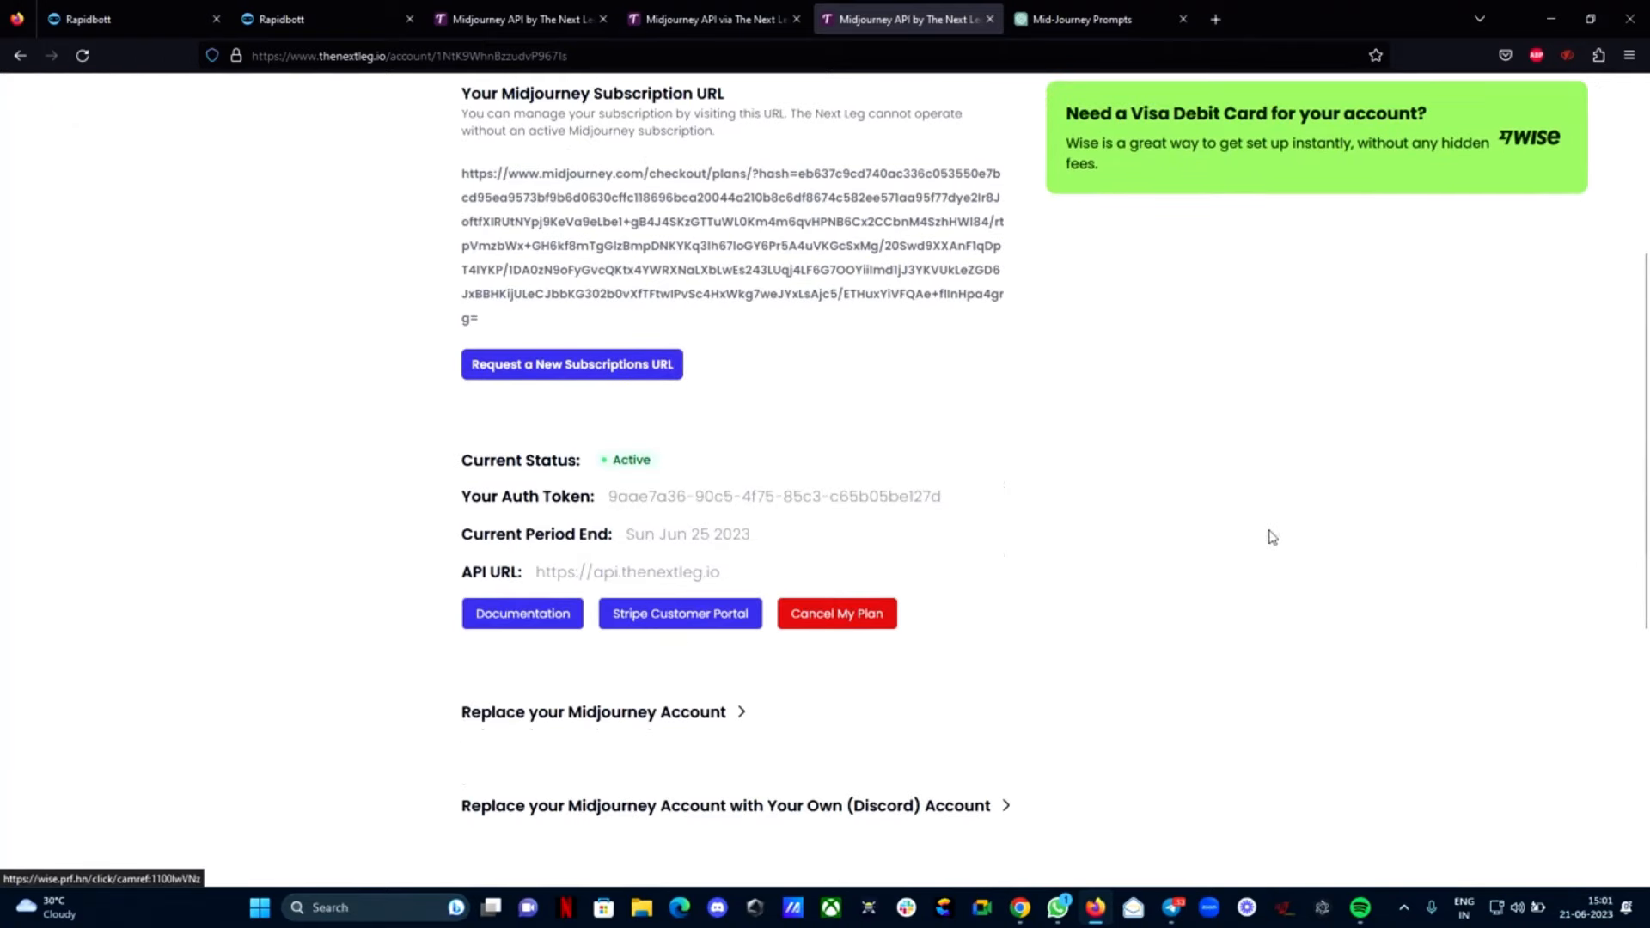
scroll(997, 500, "up", 2)
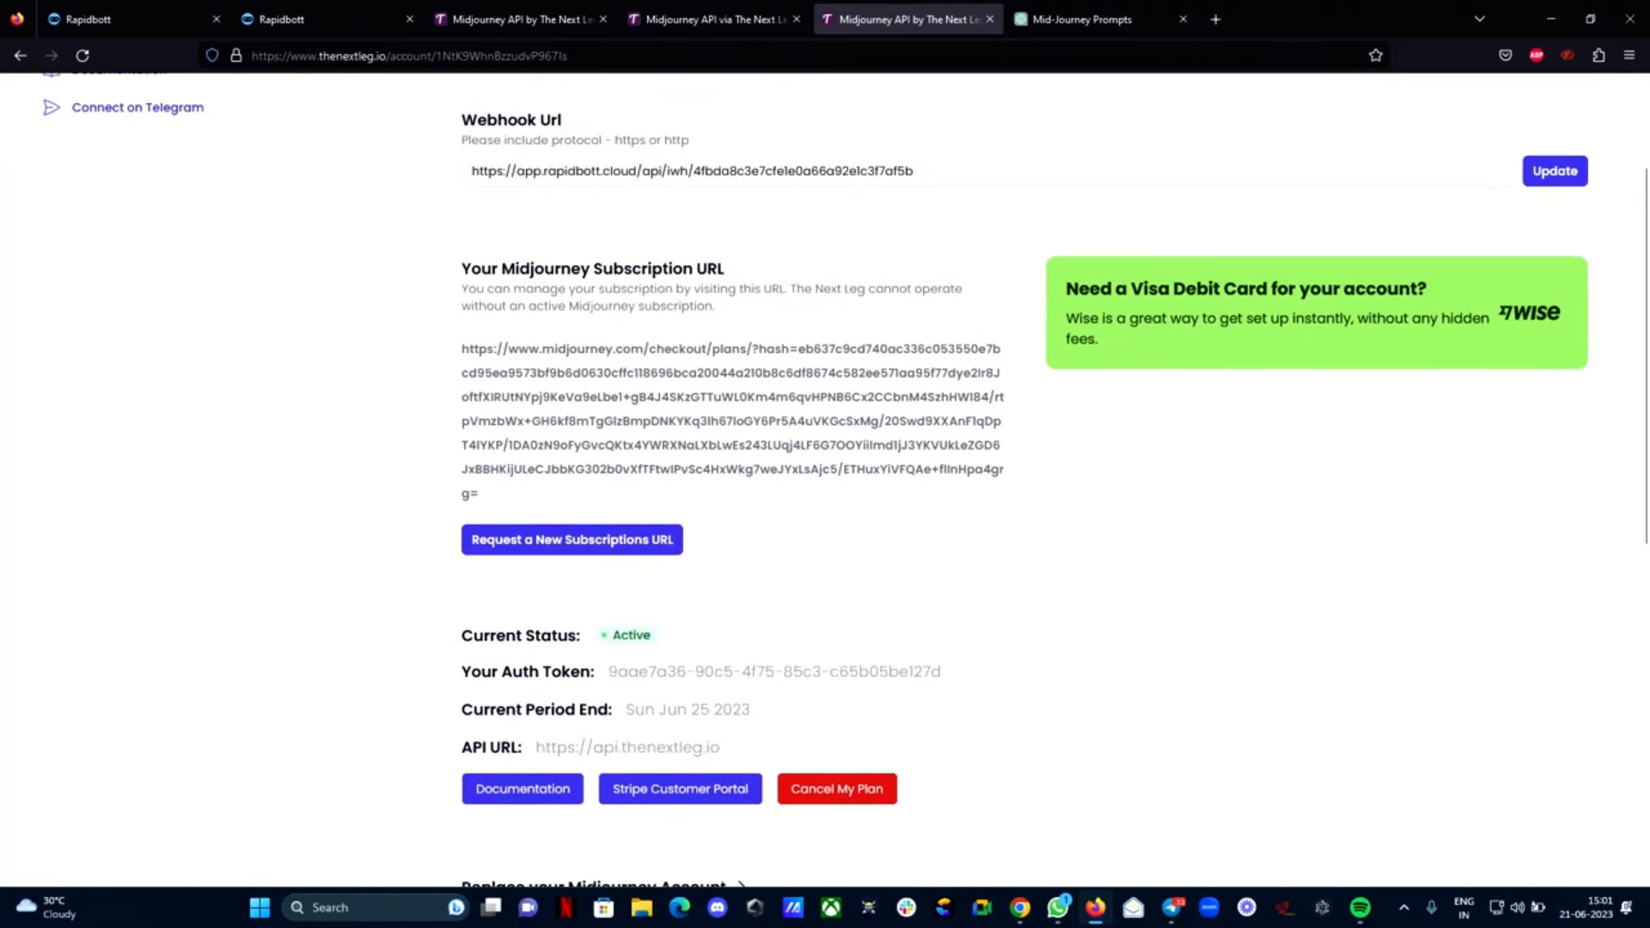
left_click_drag(461, 268, 729, 274)
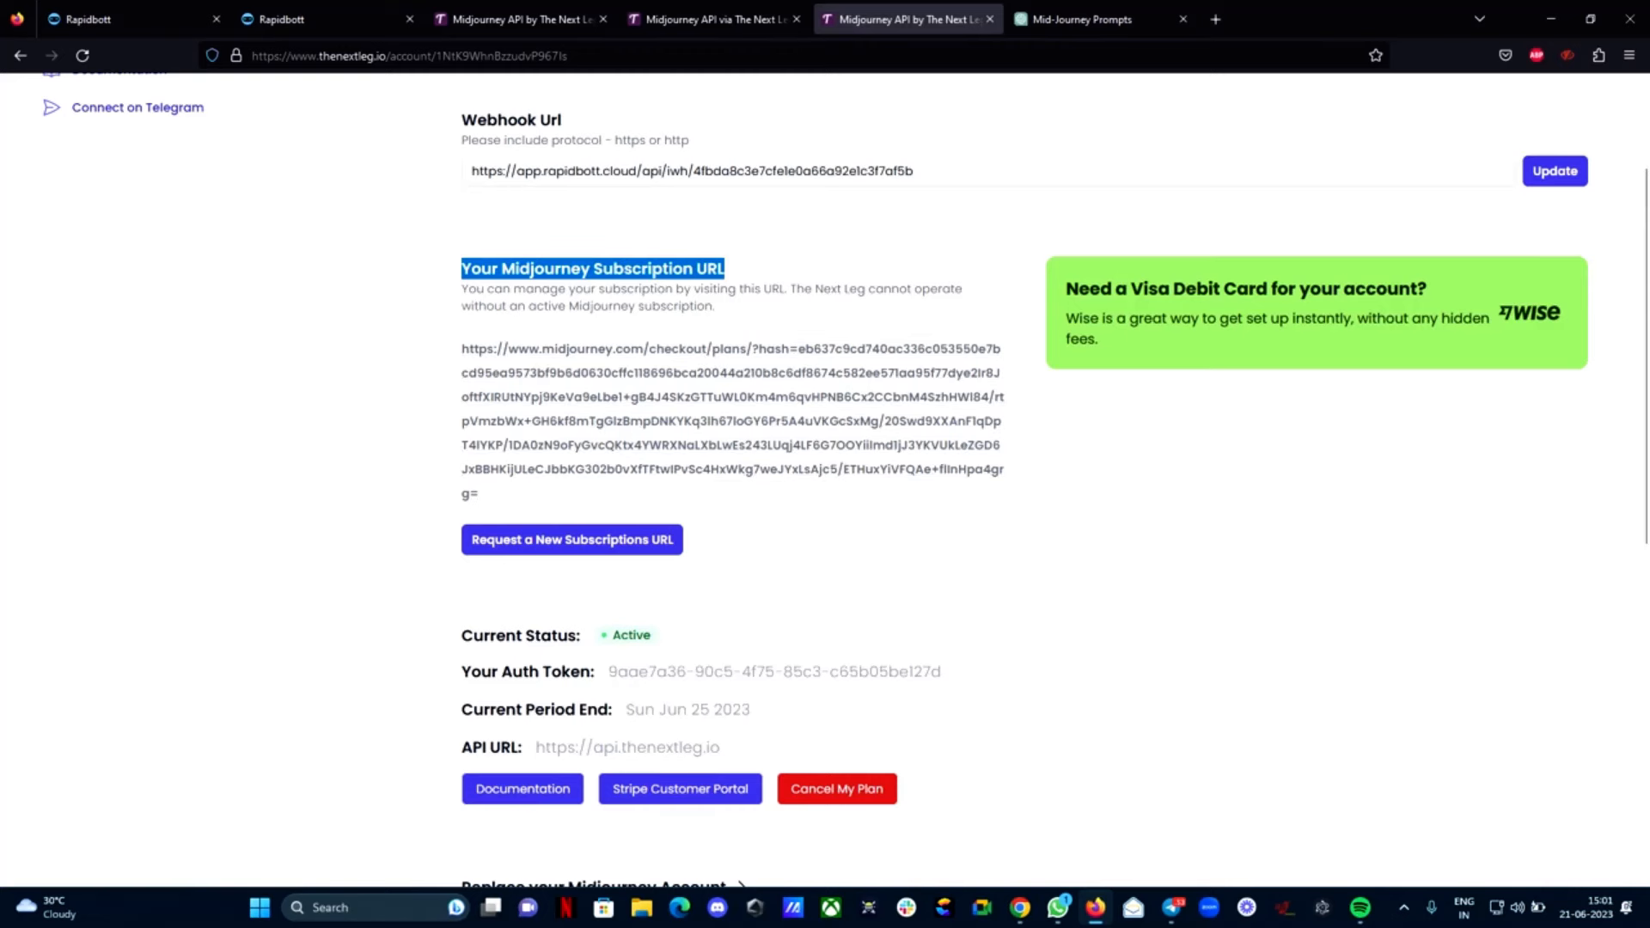
scroll(766, 350, "up", 3)
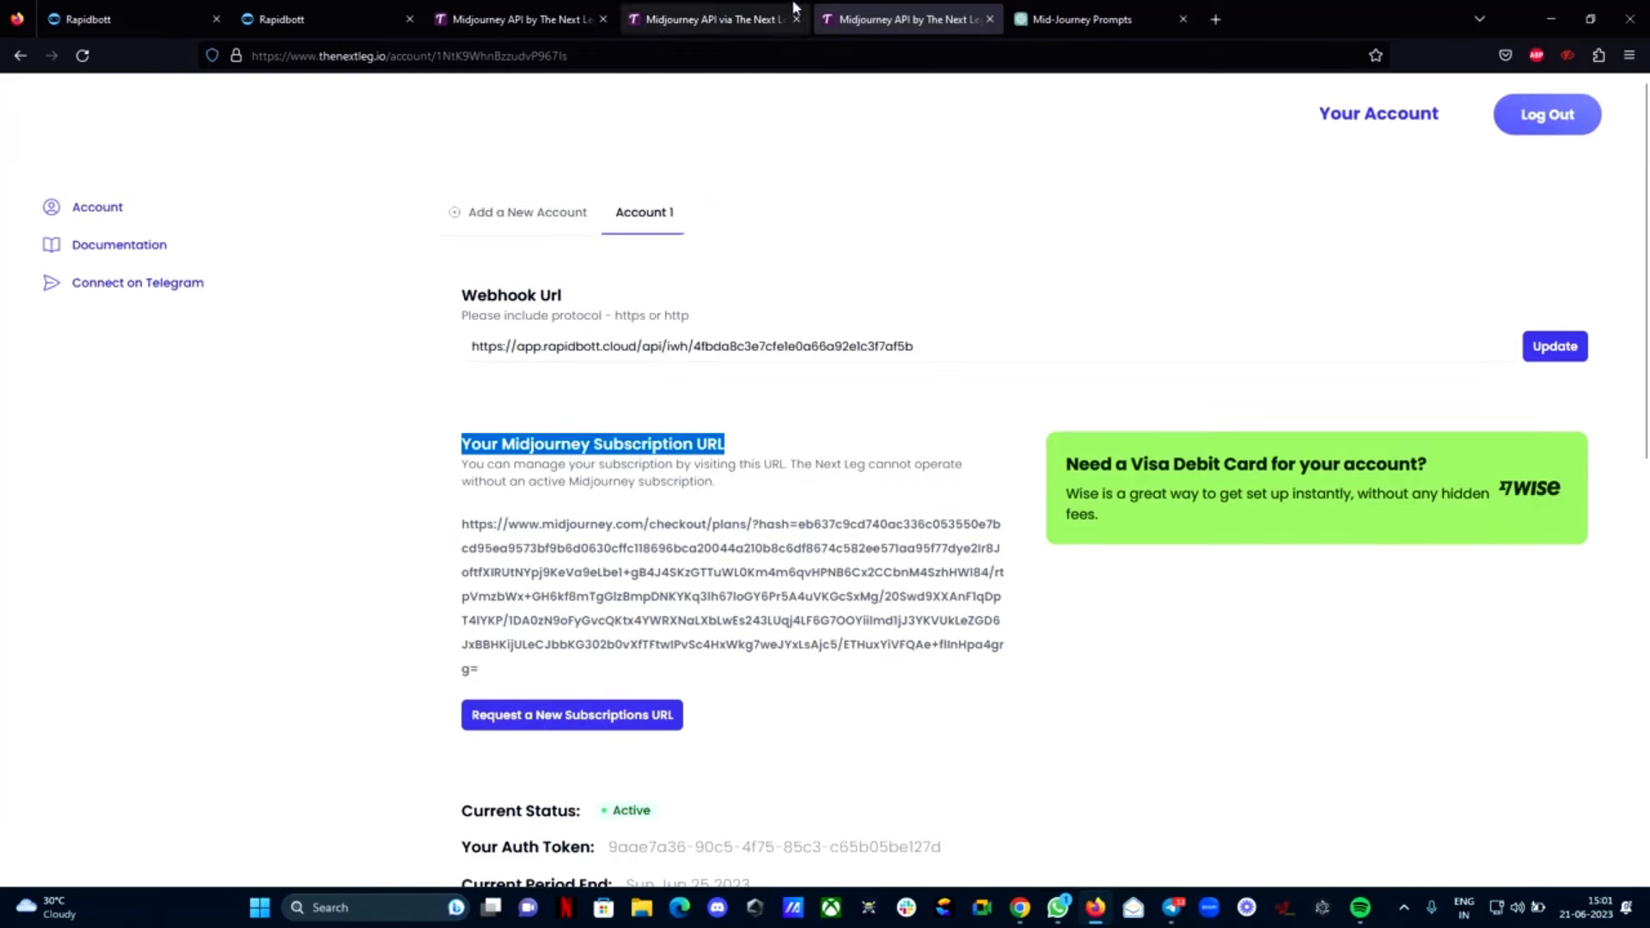
Revisit The Next Leg home page, view the plan offered for adding a new account, and return to Account 1
left_click(735, 17)
left_click(497, 11)
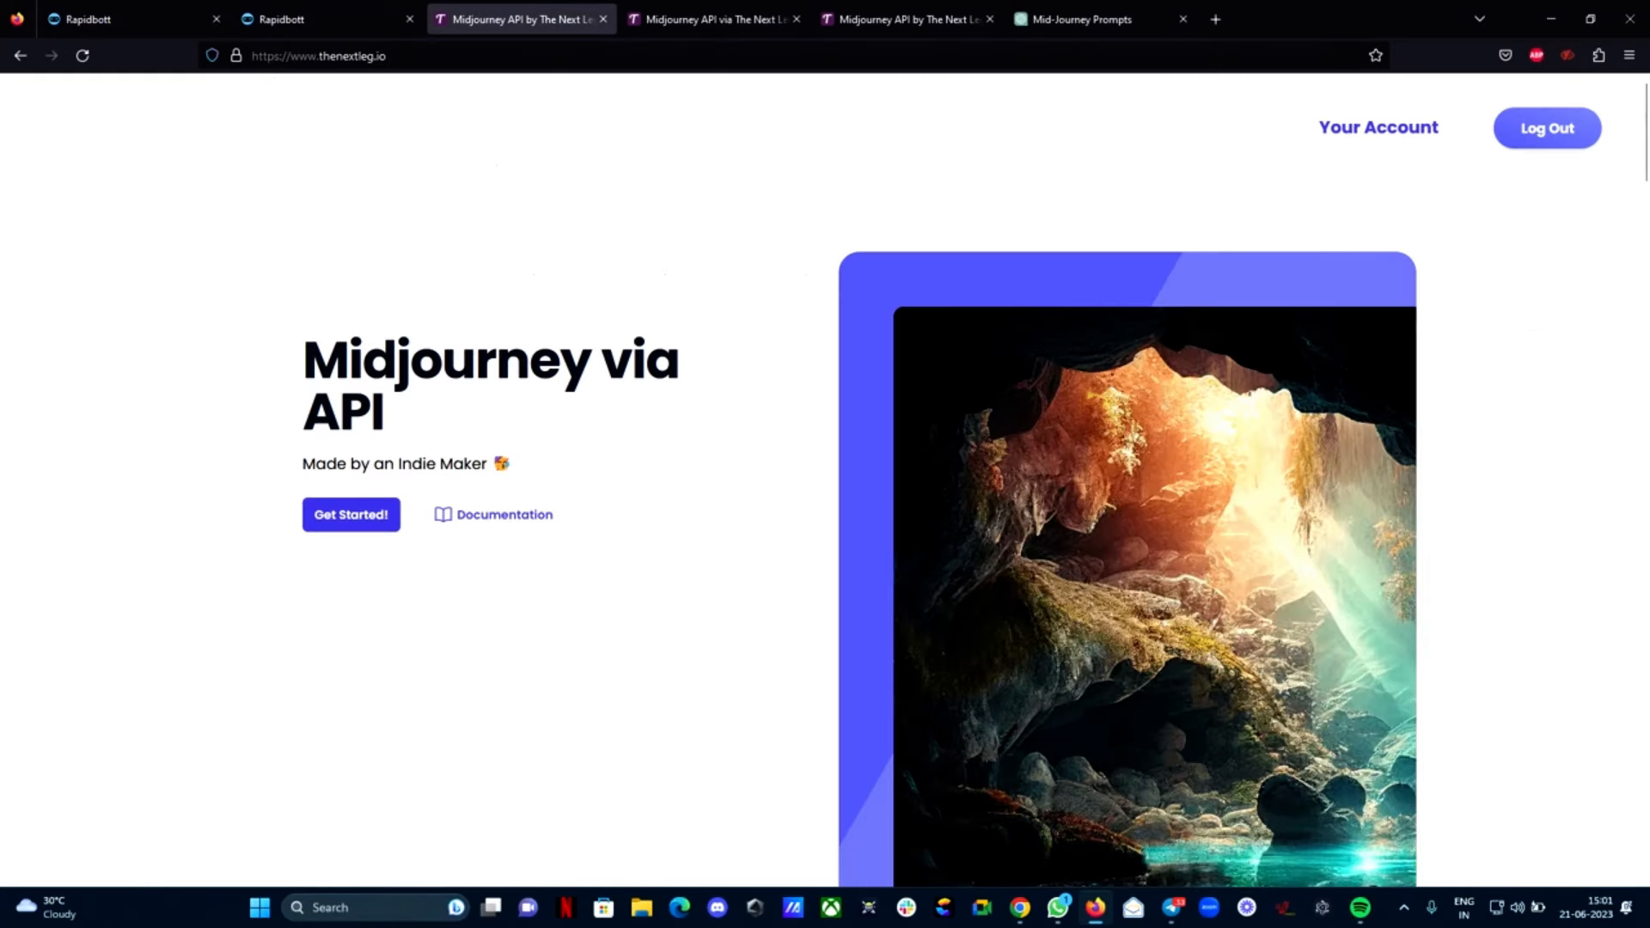
left_click(950, 12)
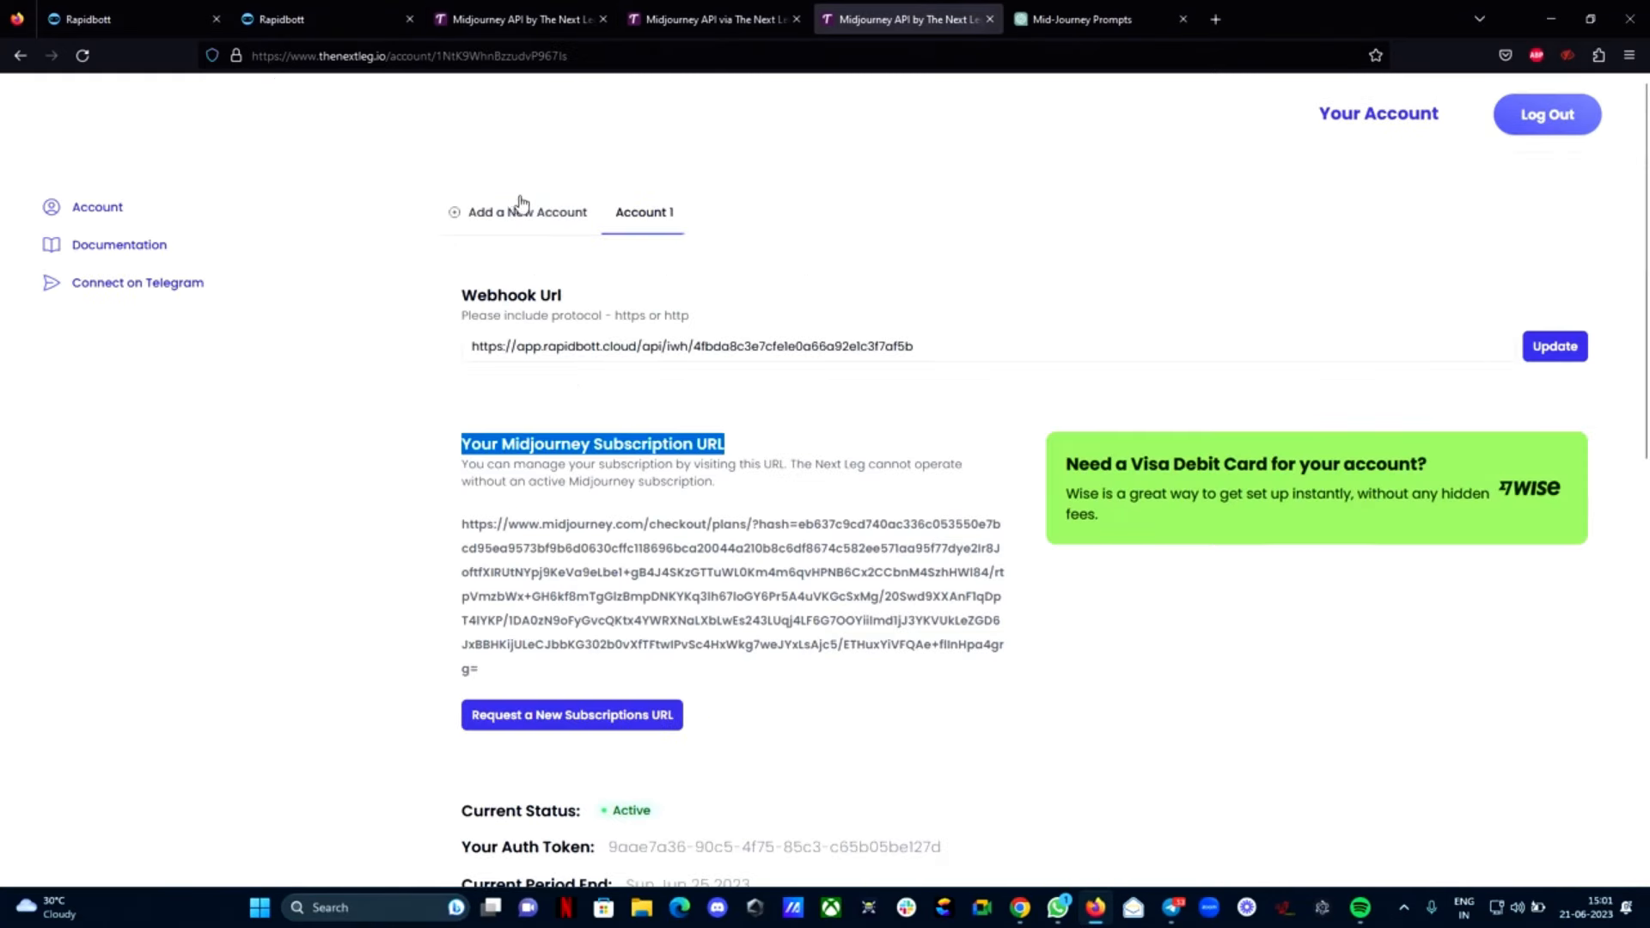
left_click(538, 222)
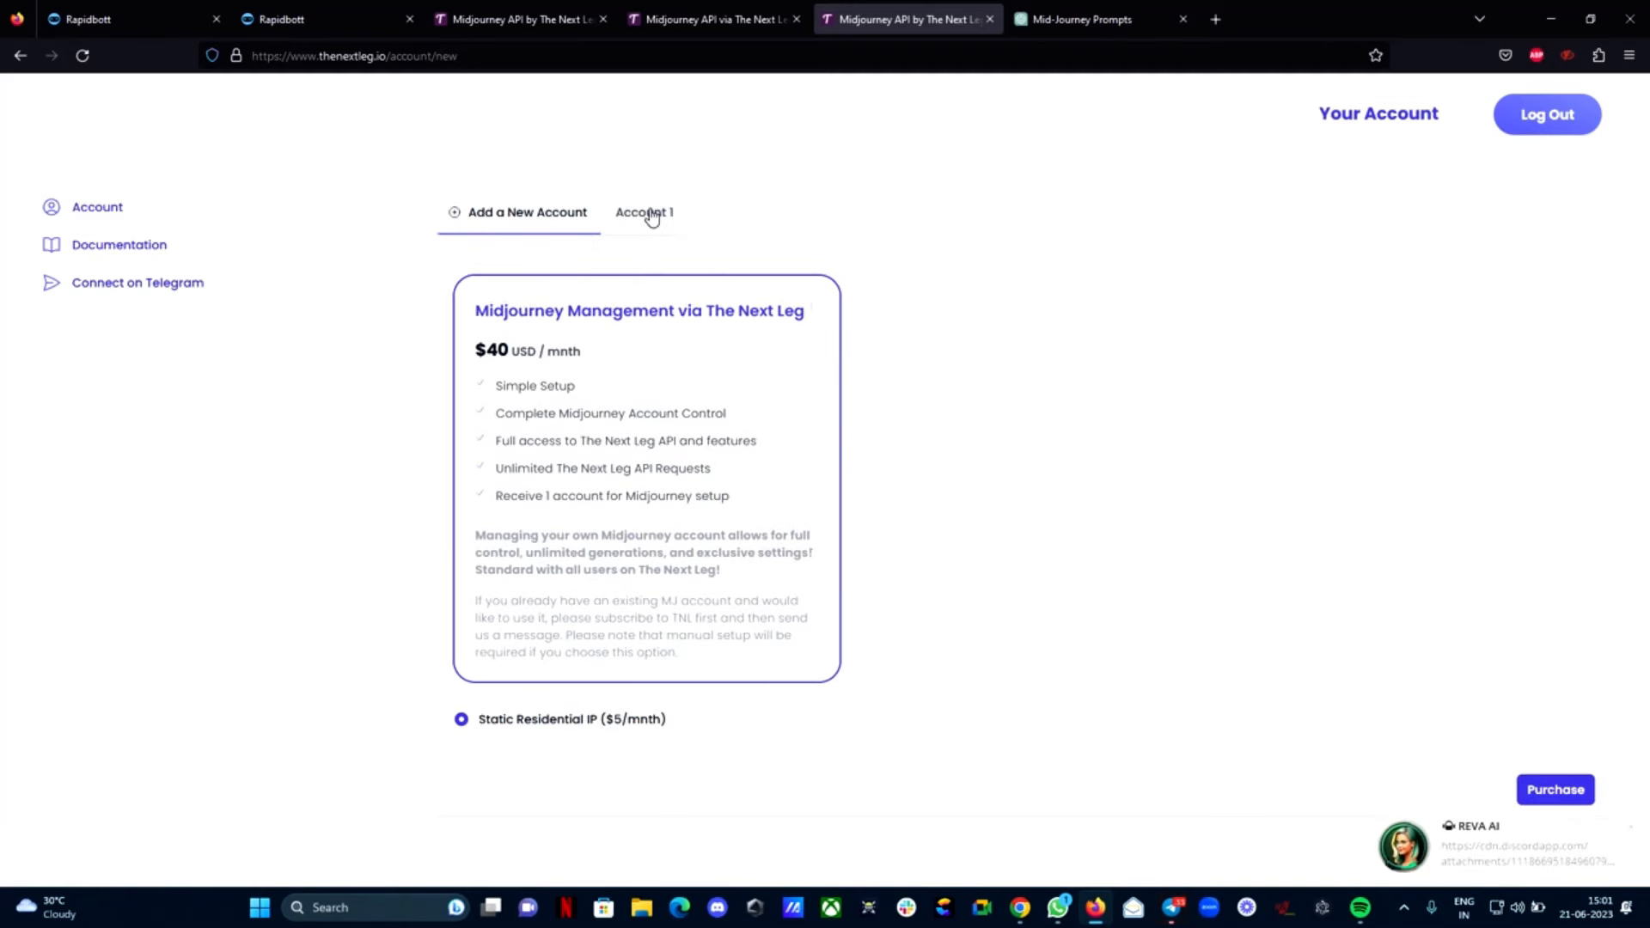
left_click(647, 213)
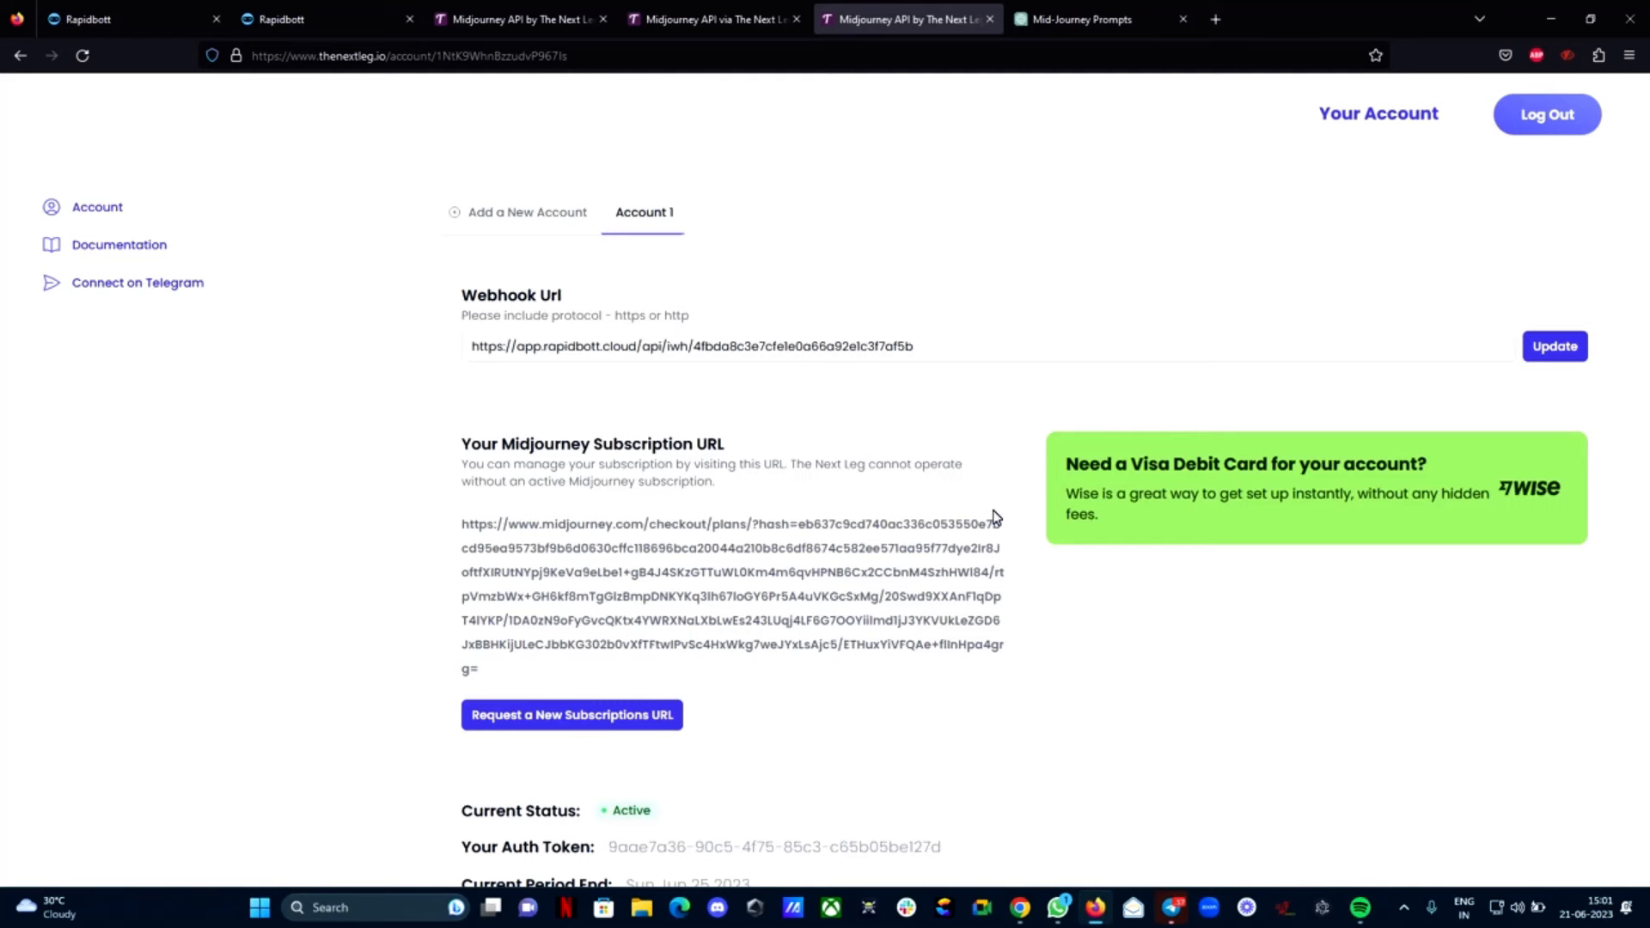
Switch to the REVA AI chat in Telegram and open the image link generated for the campfire prompt
left_click(1172, 907)
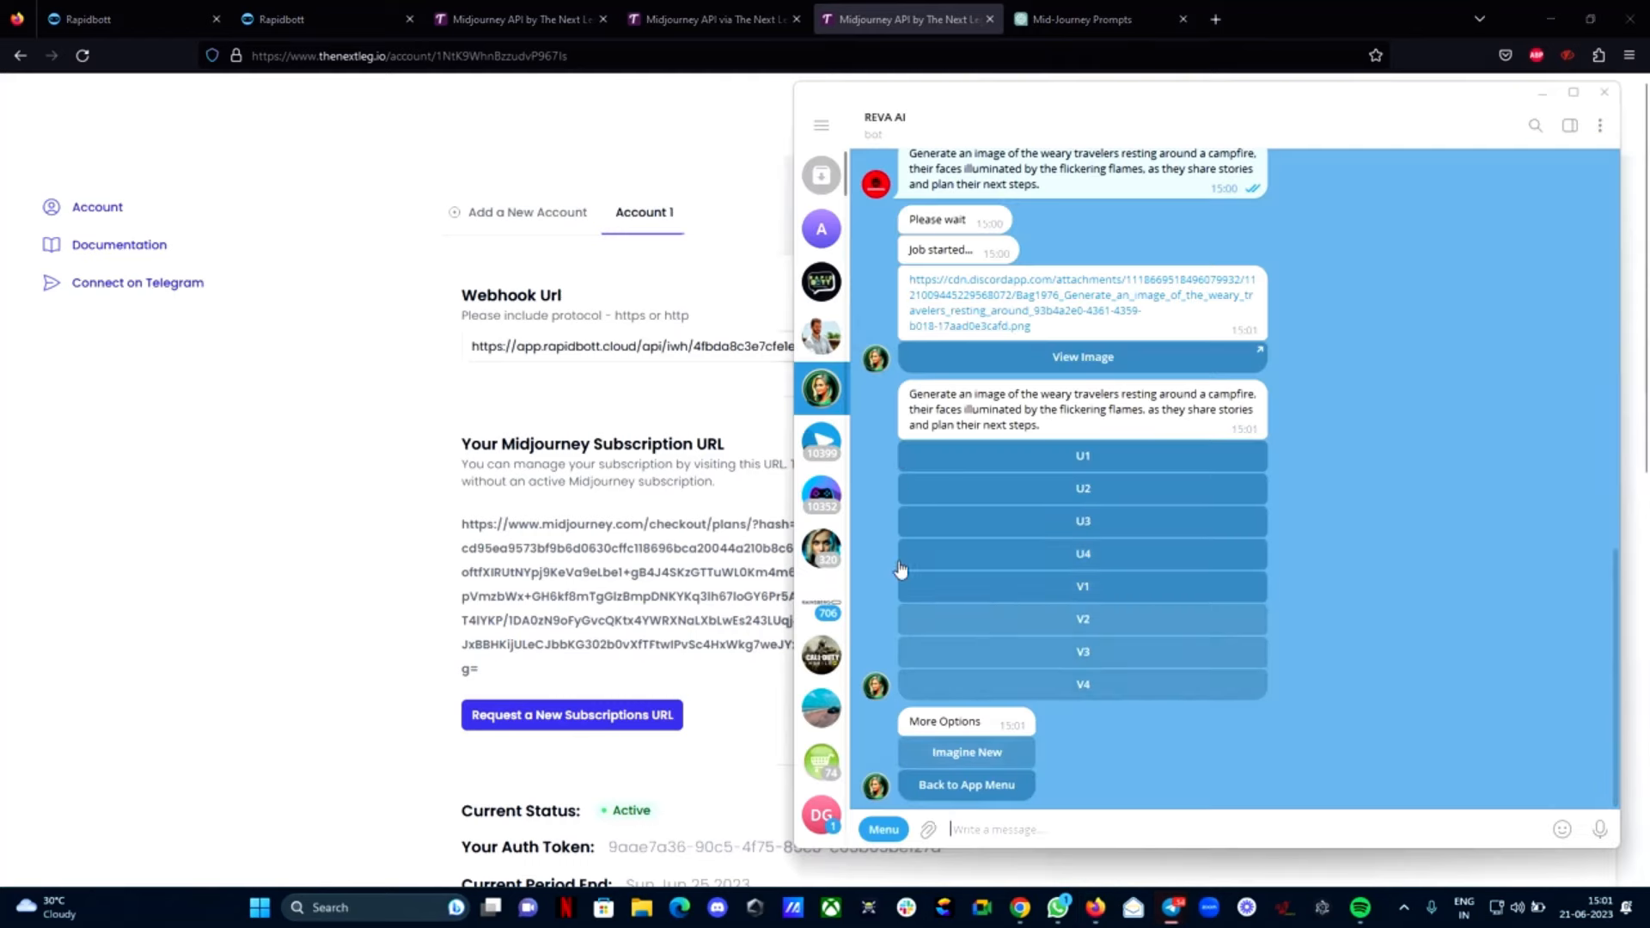
scroll(1141, 435, "up", 2)
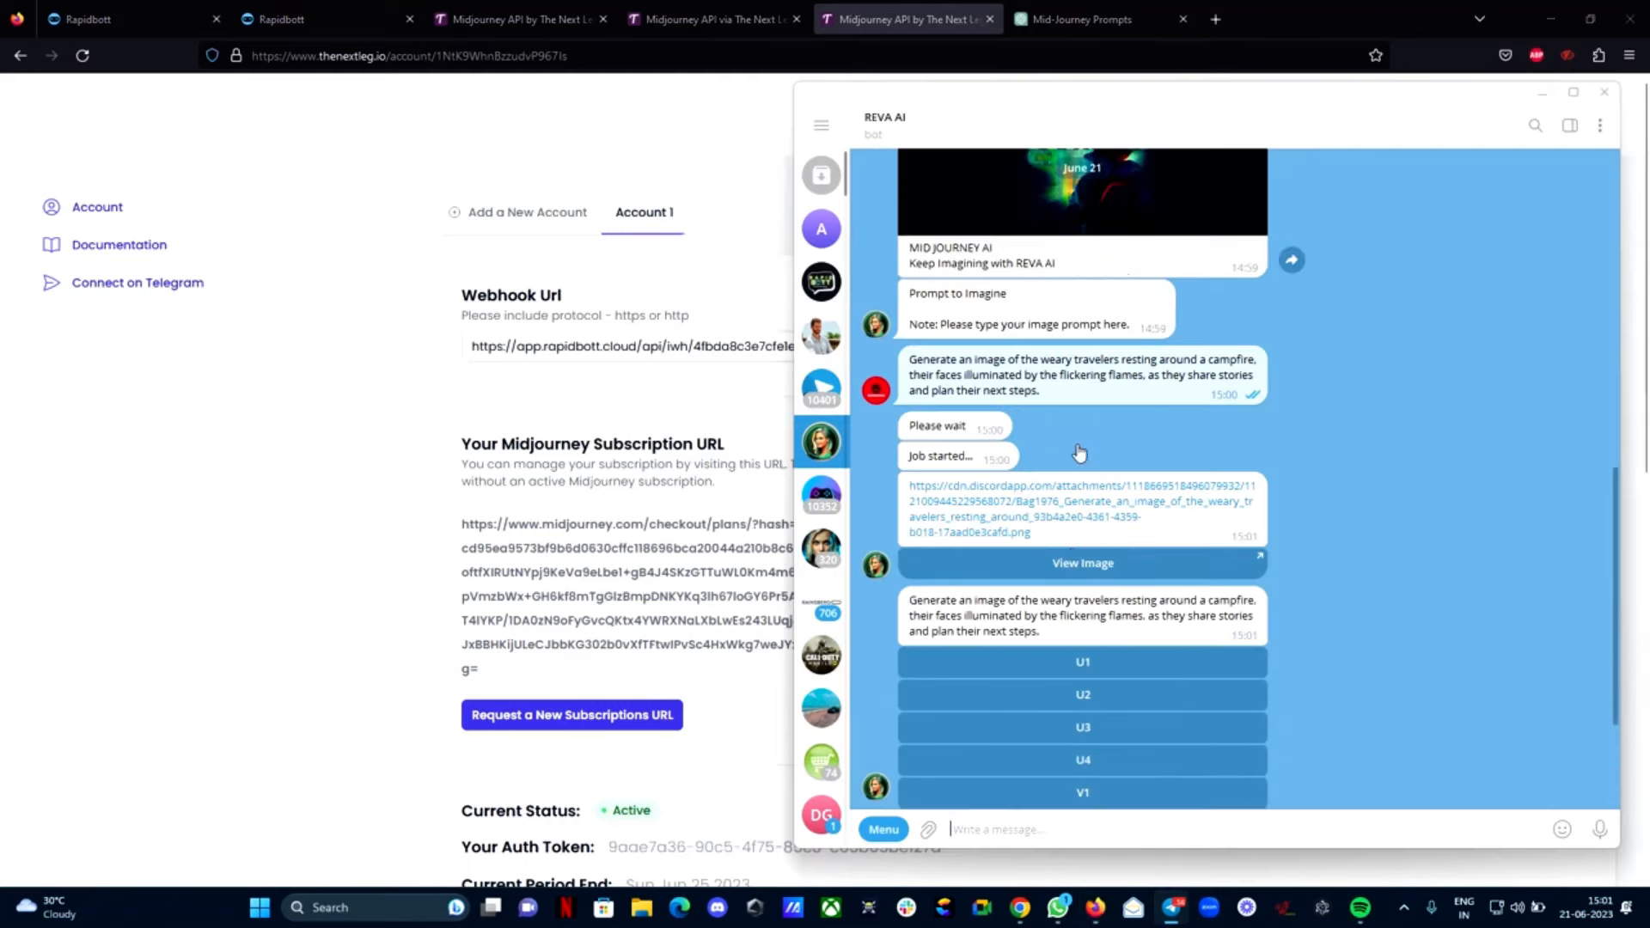
scroll(1079, 453, "down", 2)
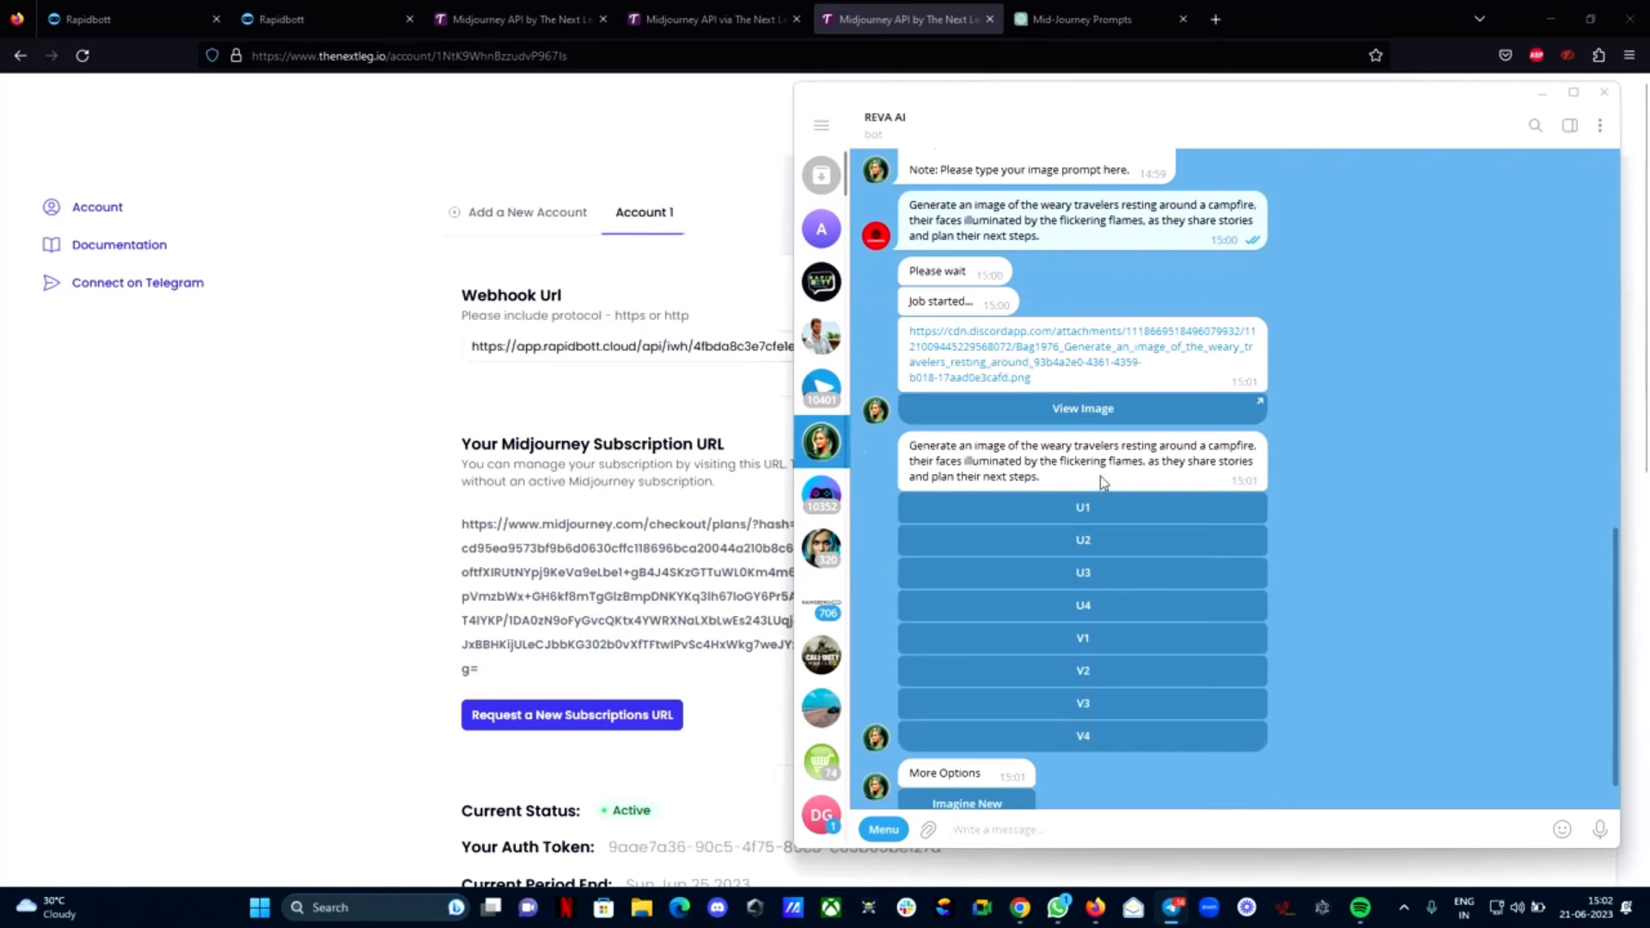
left_click(1090, 416)
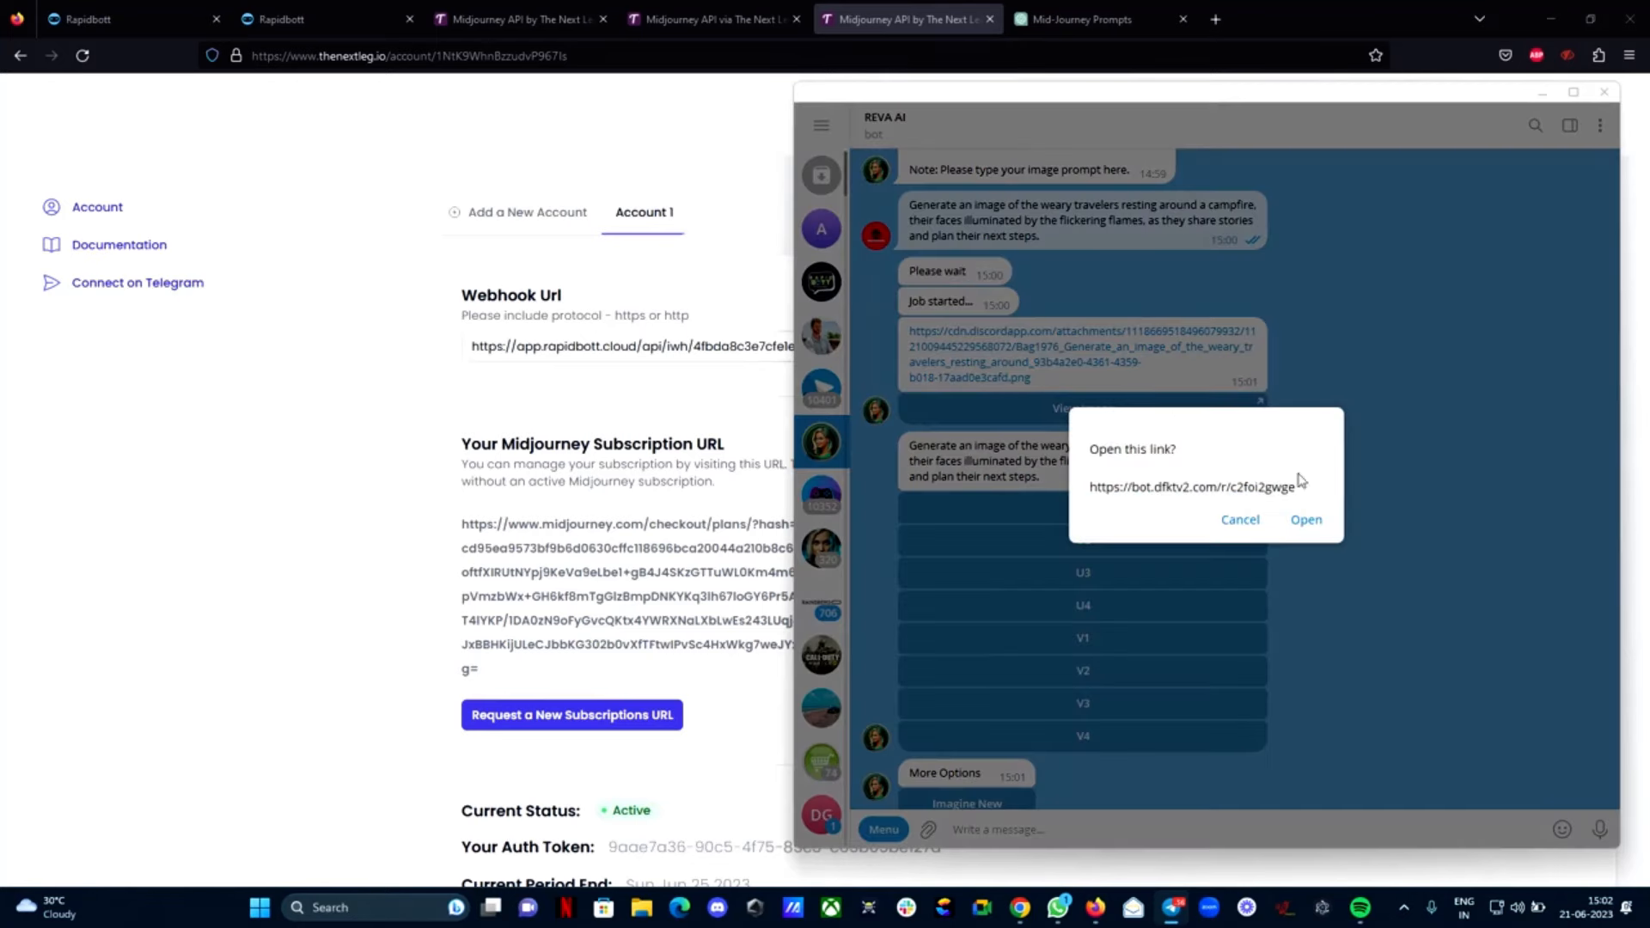
left_click(1306, 519)
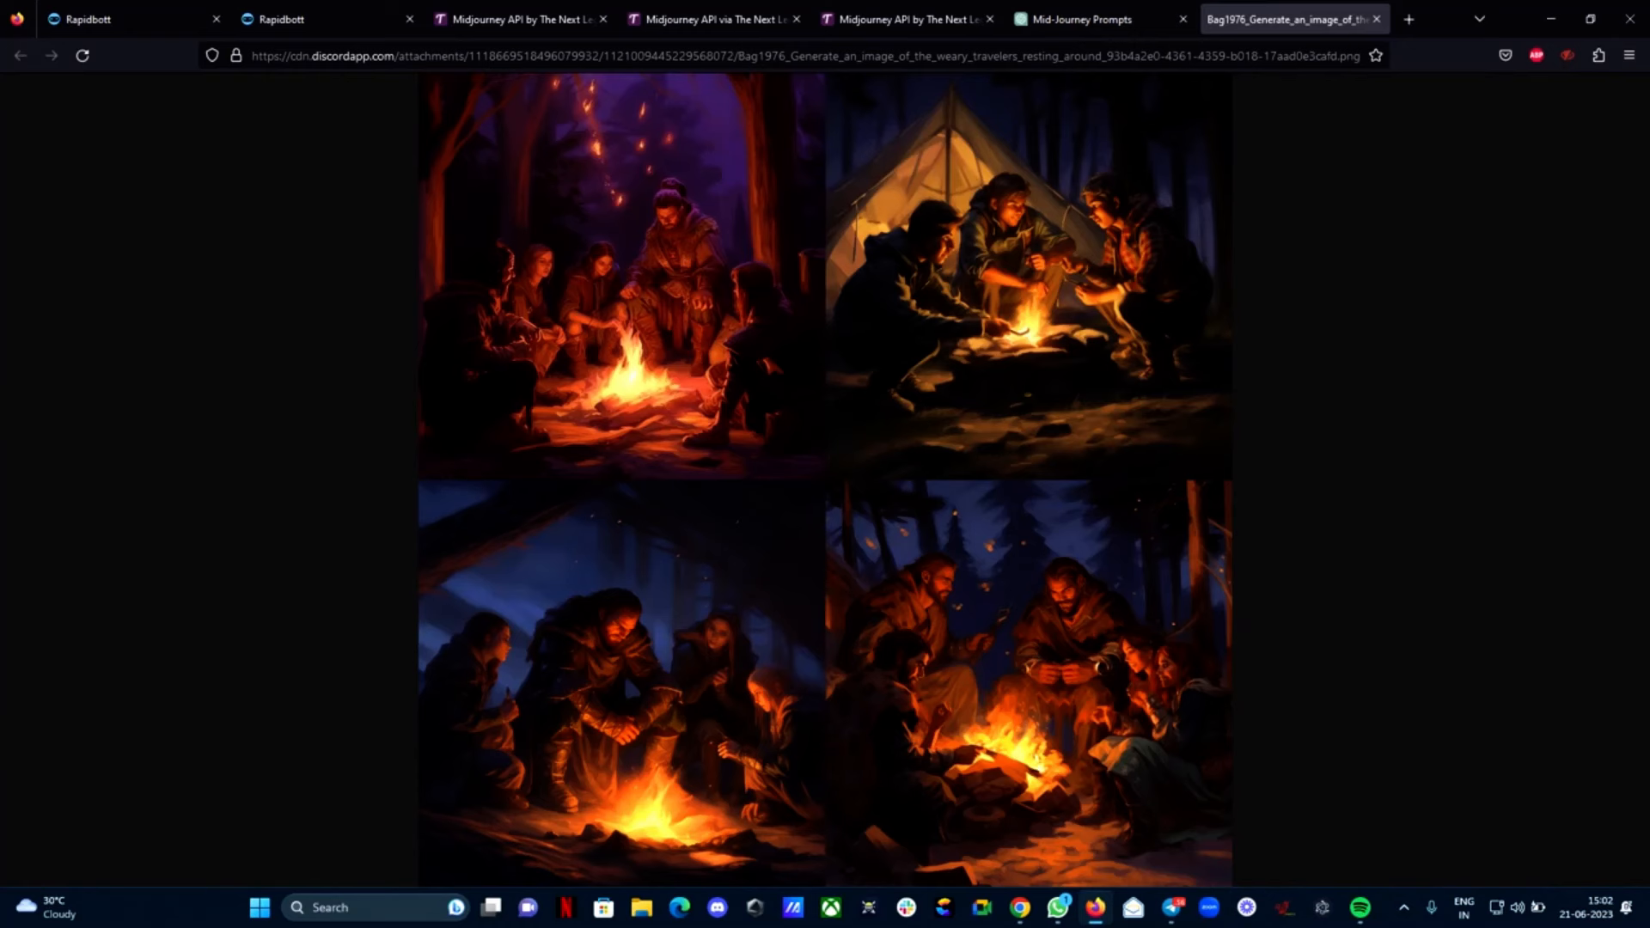
Request option U2 for the campfire image in the REVA AI chat in Telegram and shift the chat window slightly aside
left_click(1171, 907)
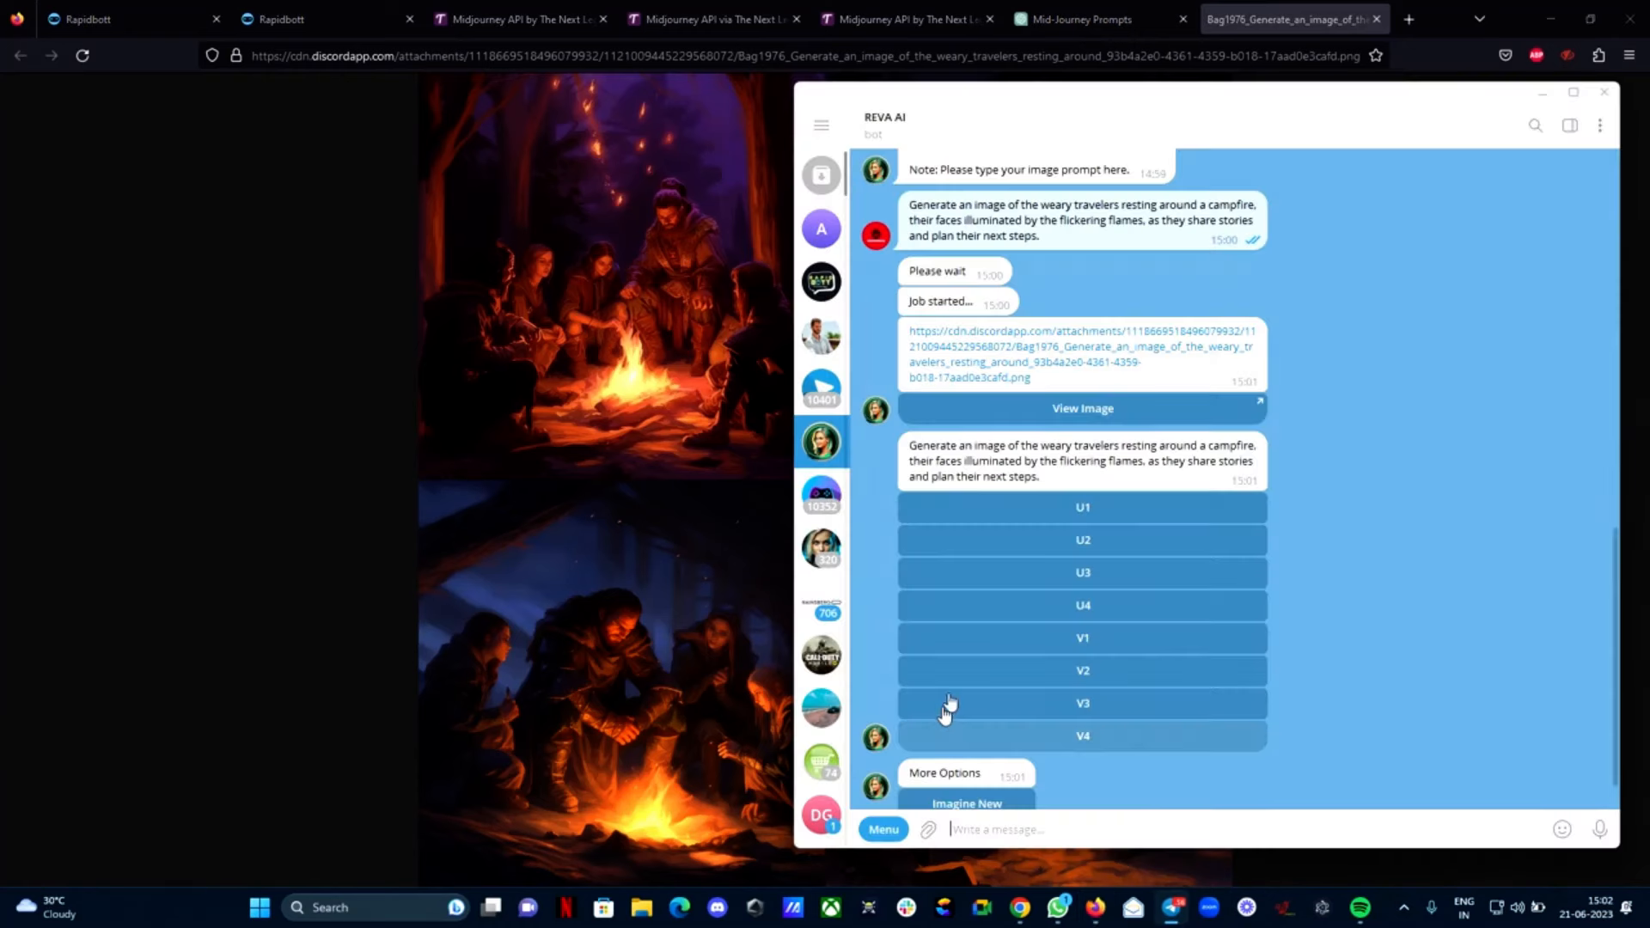
left_click(1109, 549)
scroll(1065, 619, "down", 1)
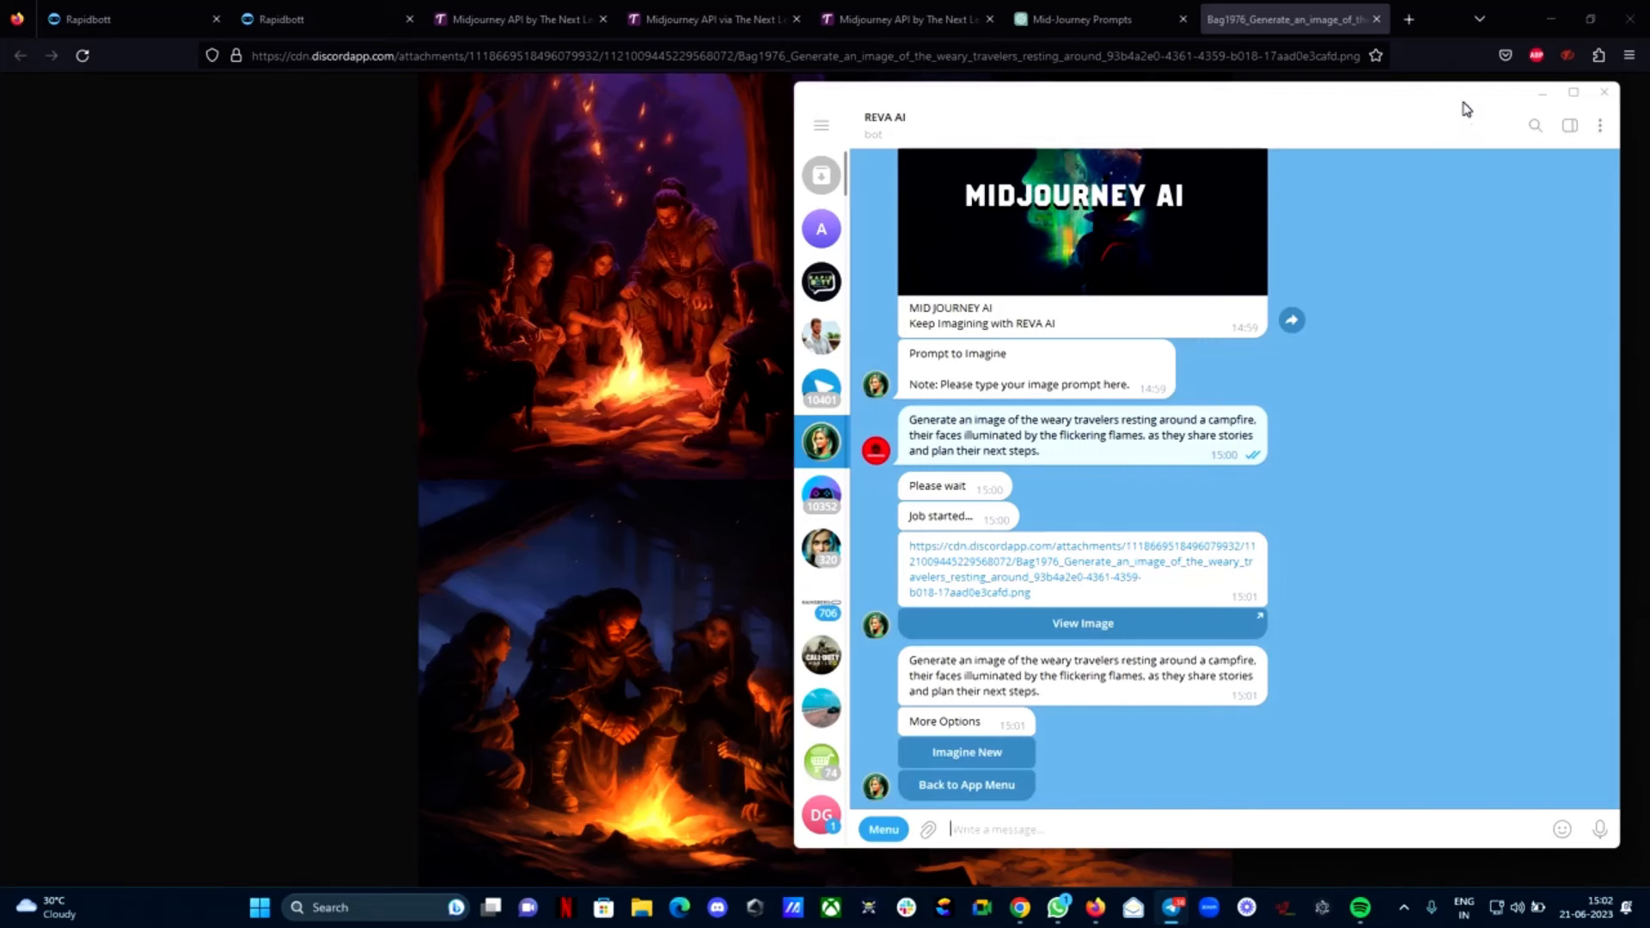
left_click_drag(1462, 107, 1398, 103)
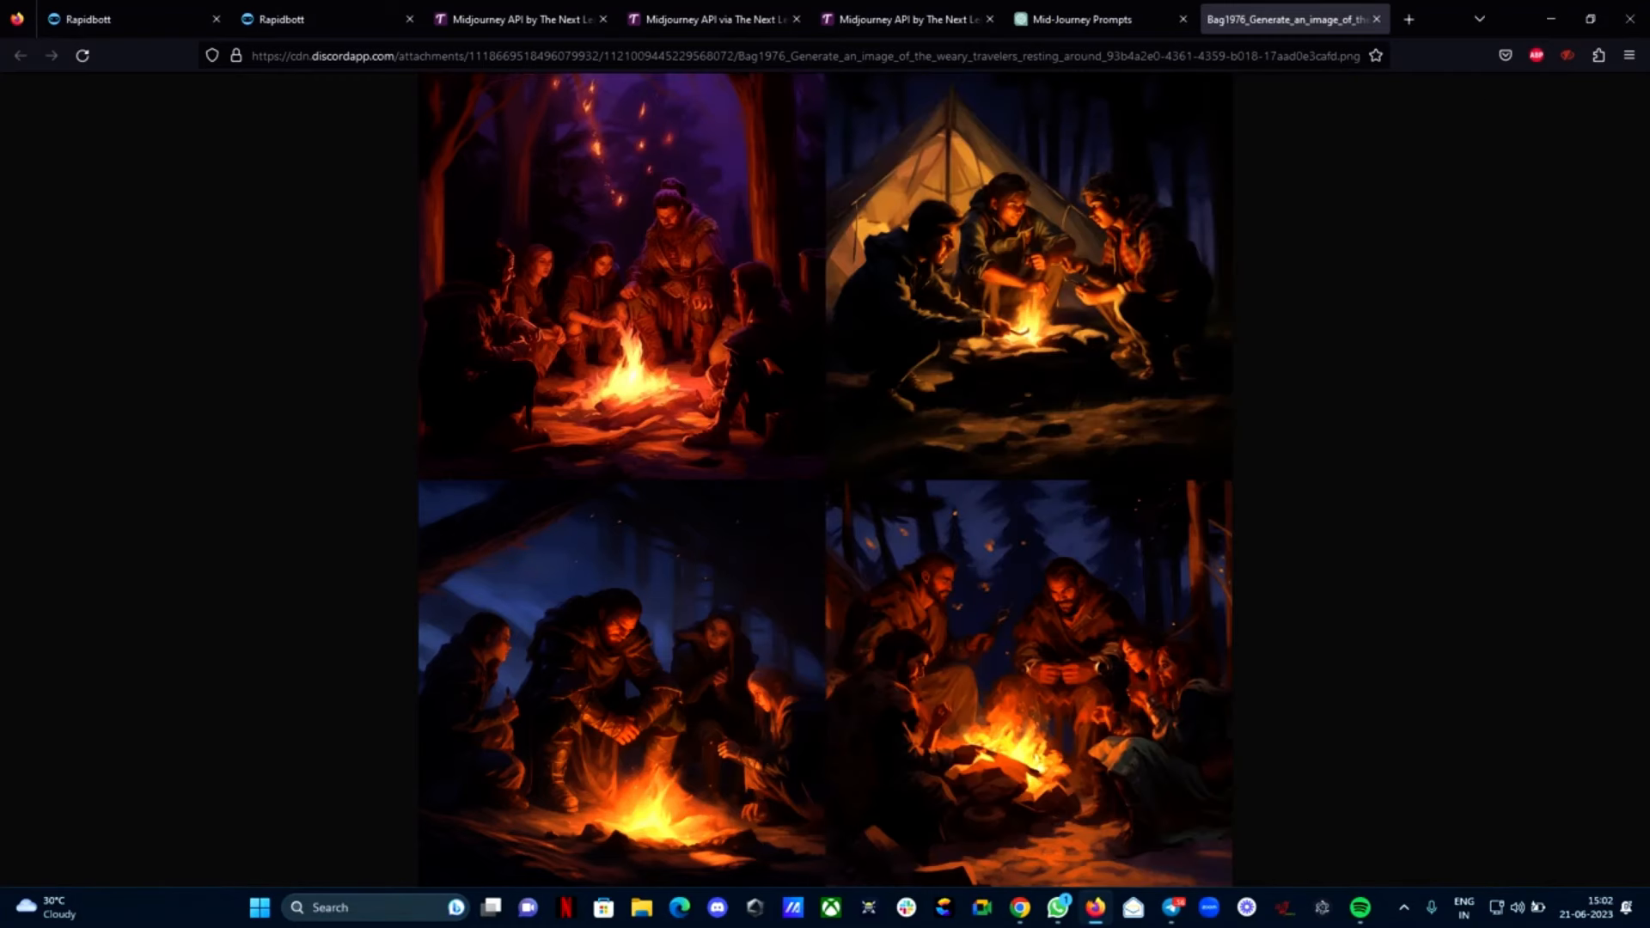
left_click(1171, 908)
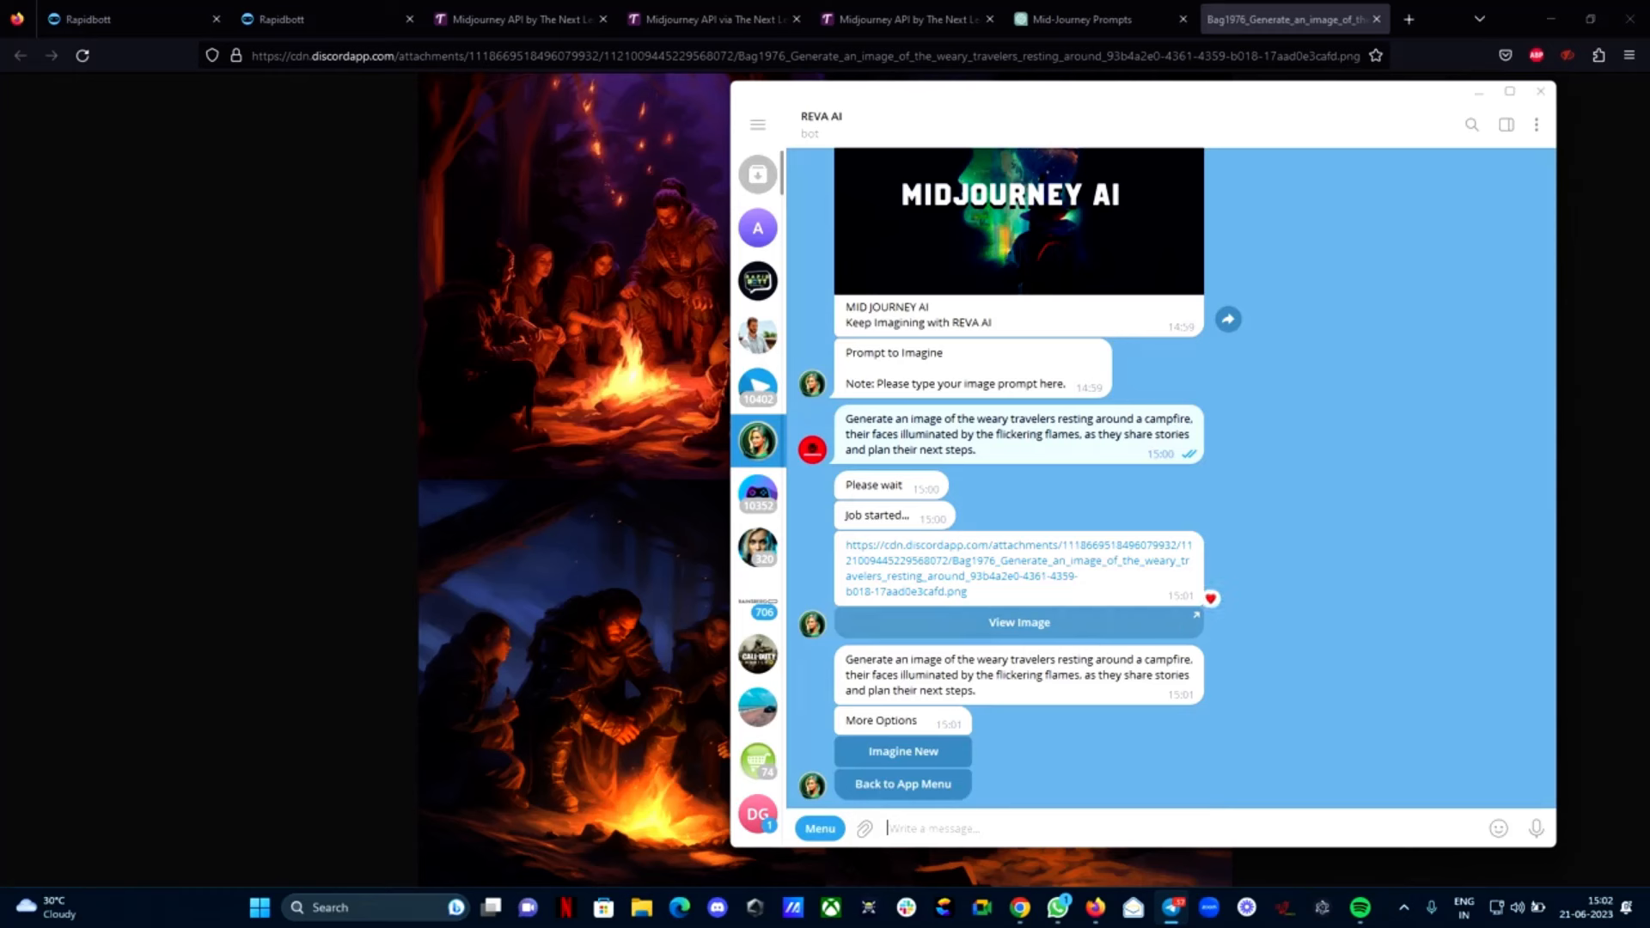
Examine the Action #1 external request and its connections in Rapidbott's MIDJOURNEY Start flow, and return to the list of all bots
left_click(266, 10)
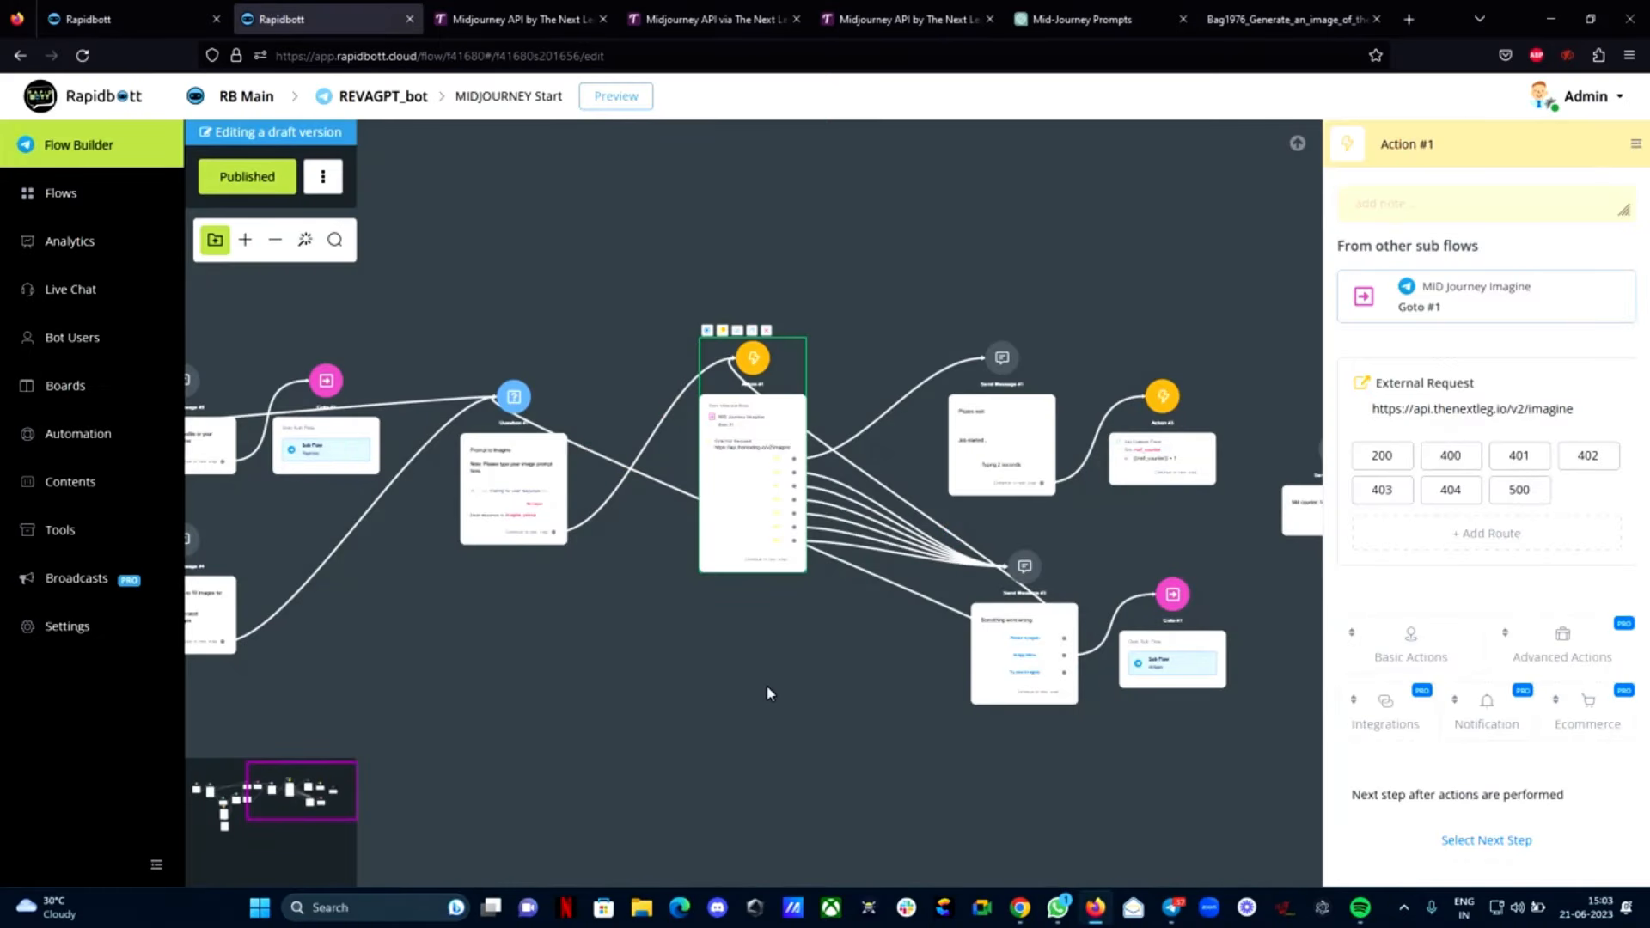
scroll(914, 465, "up", 4)
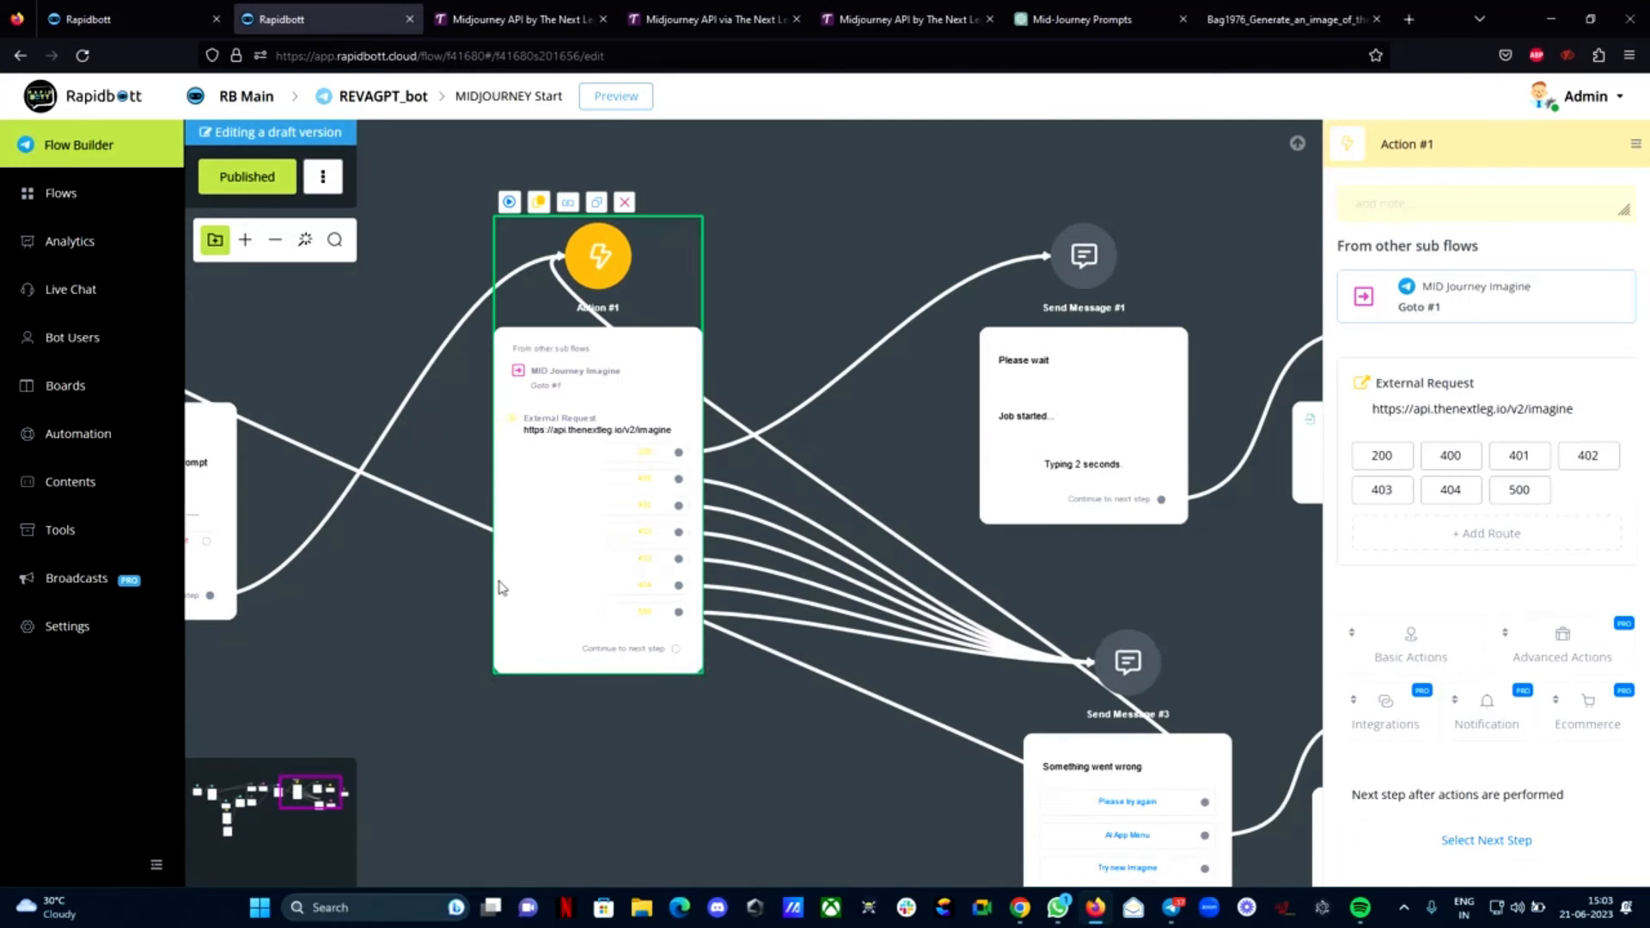
scroll(501, 588, "down", 3)
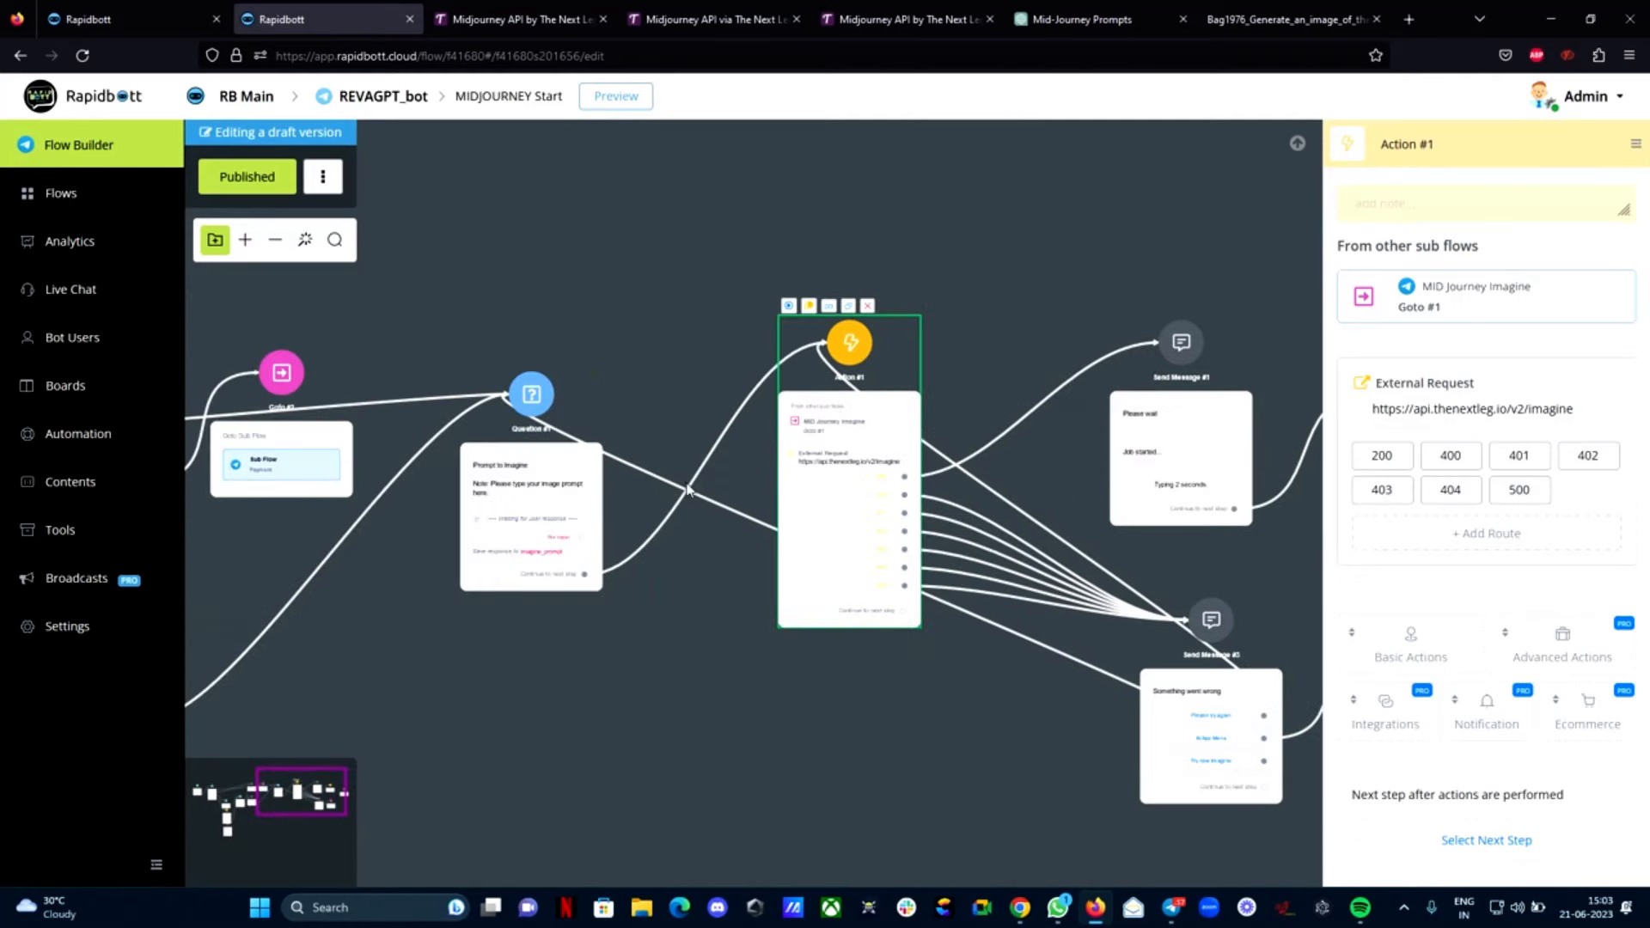
left_click(129, 19)
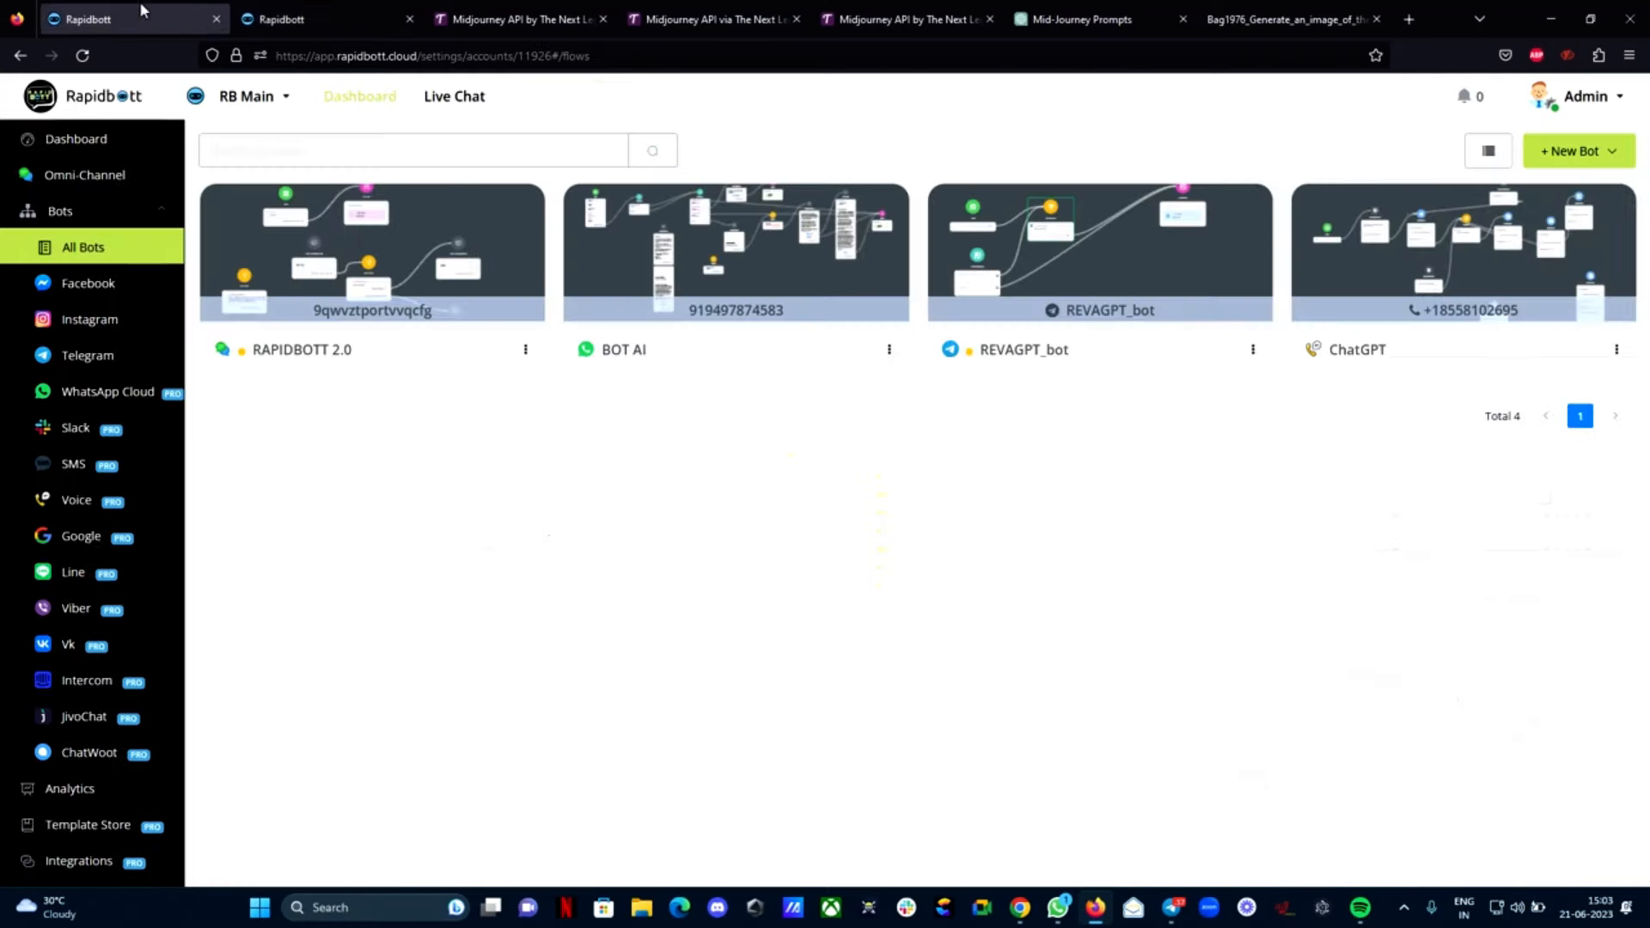
Open the RAPIDBOTT 2.0 bot's flows and create a folder named Test
left_click(384, 265)
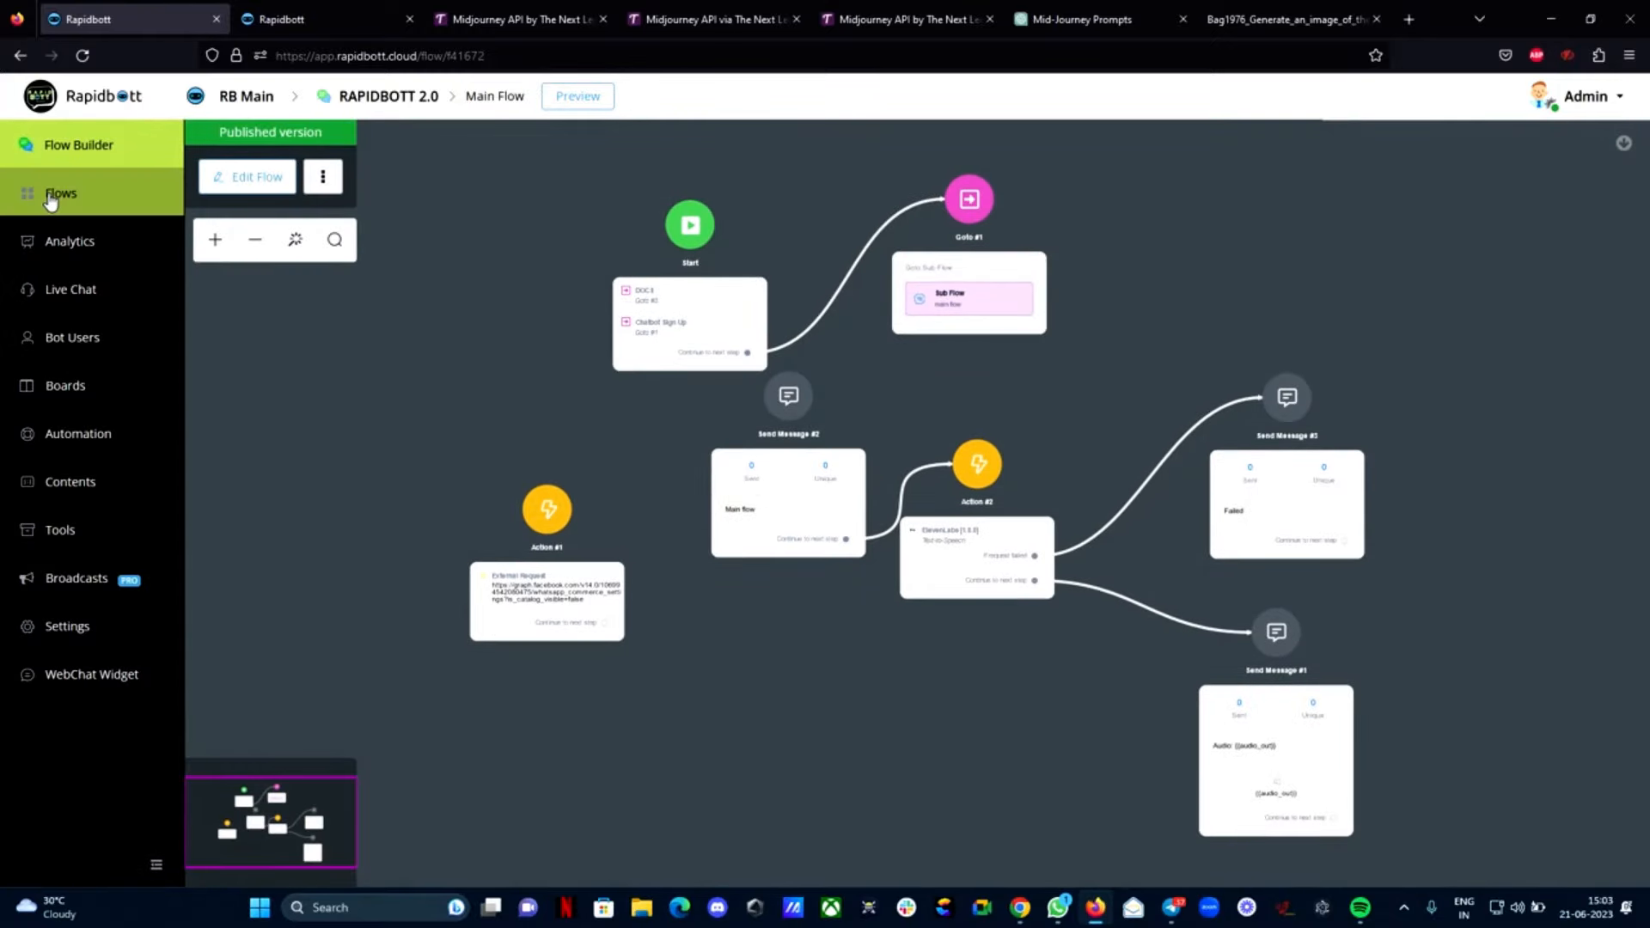
left_click(49, 196)
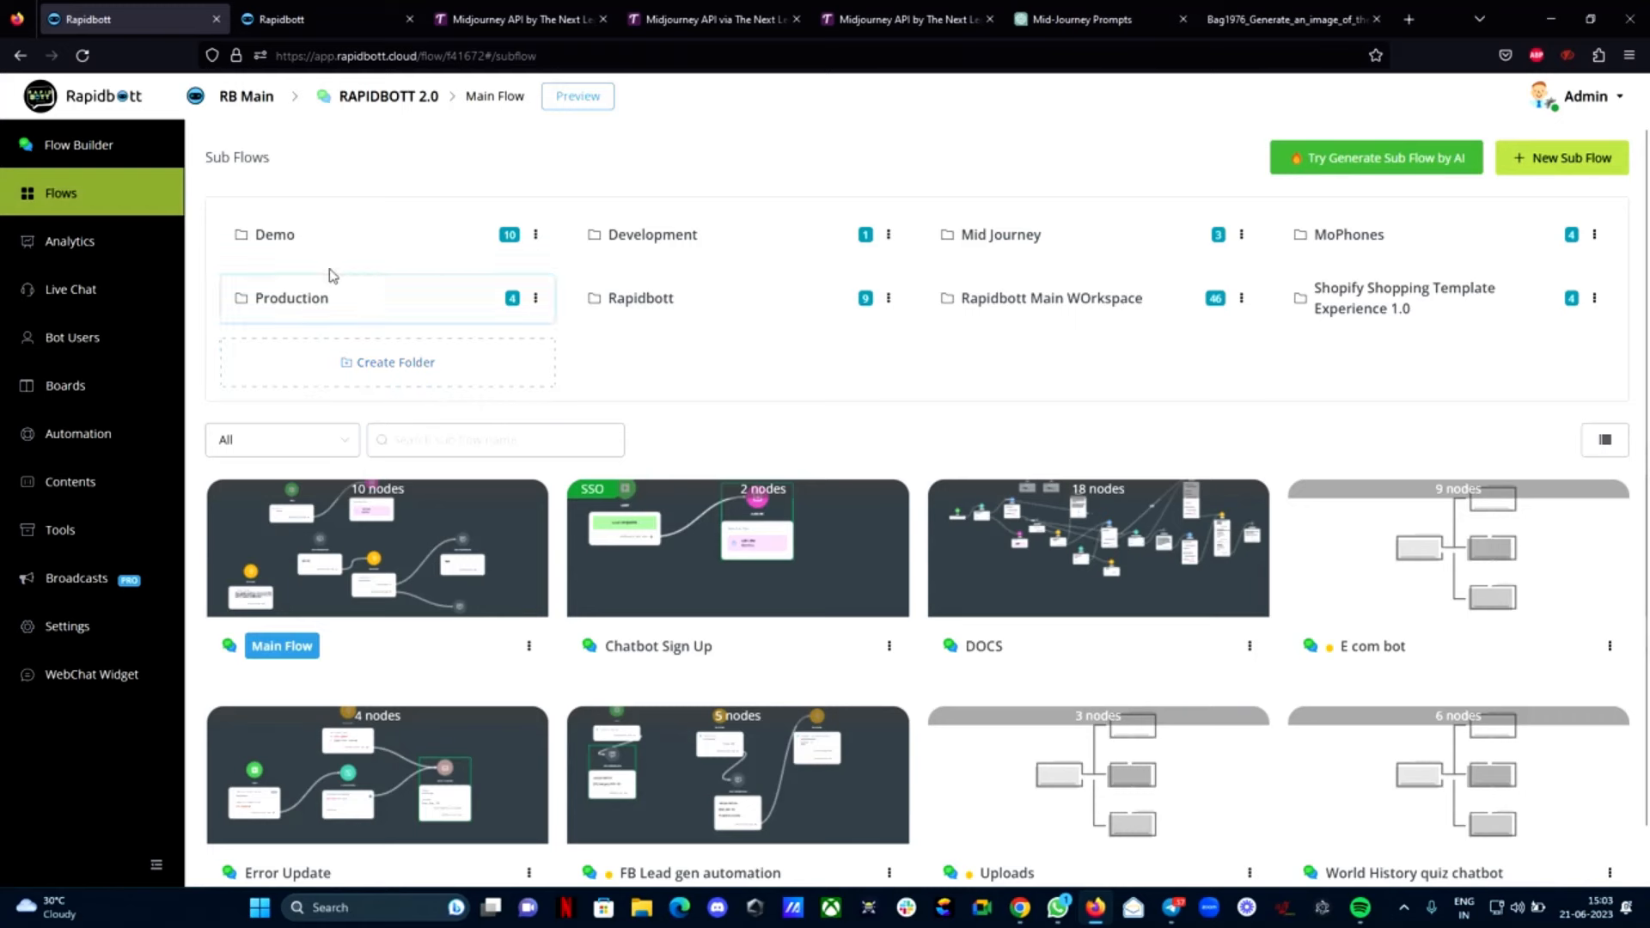
left_click(353, 364)
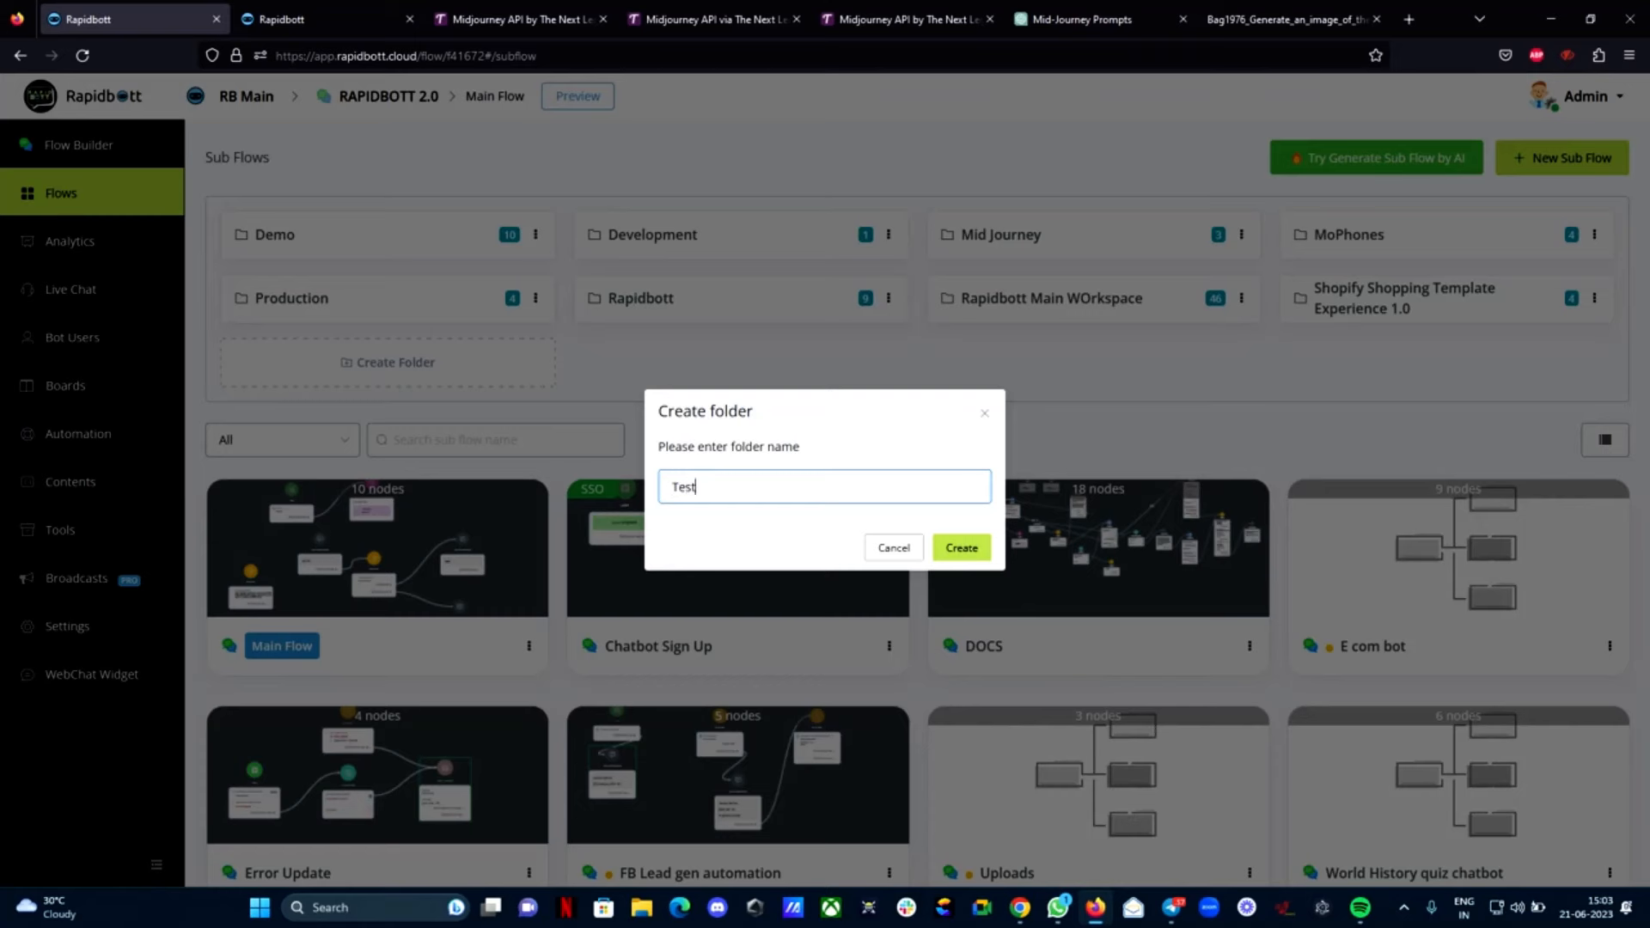
left_click(961, 547)
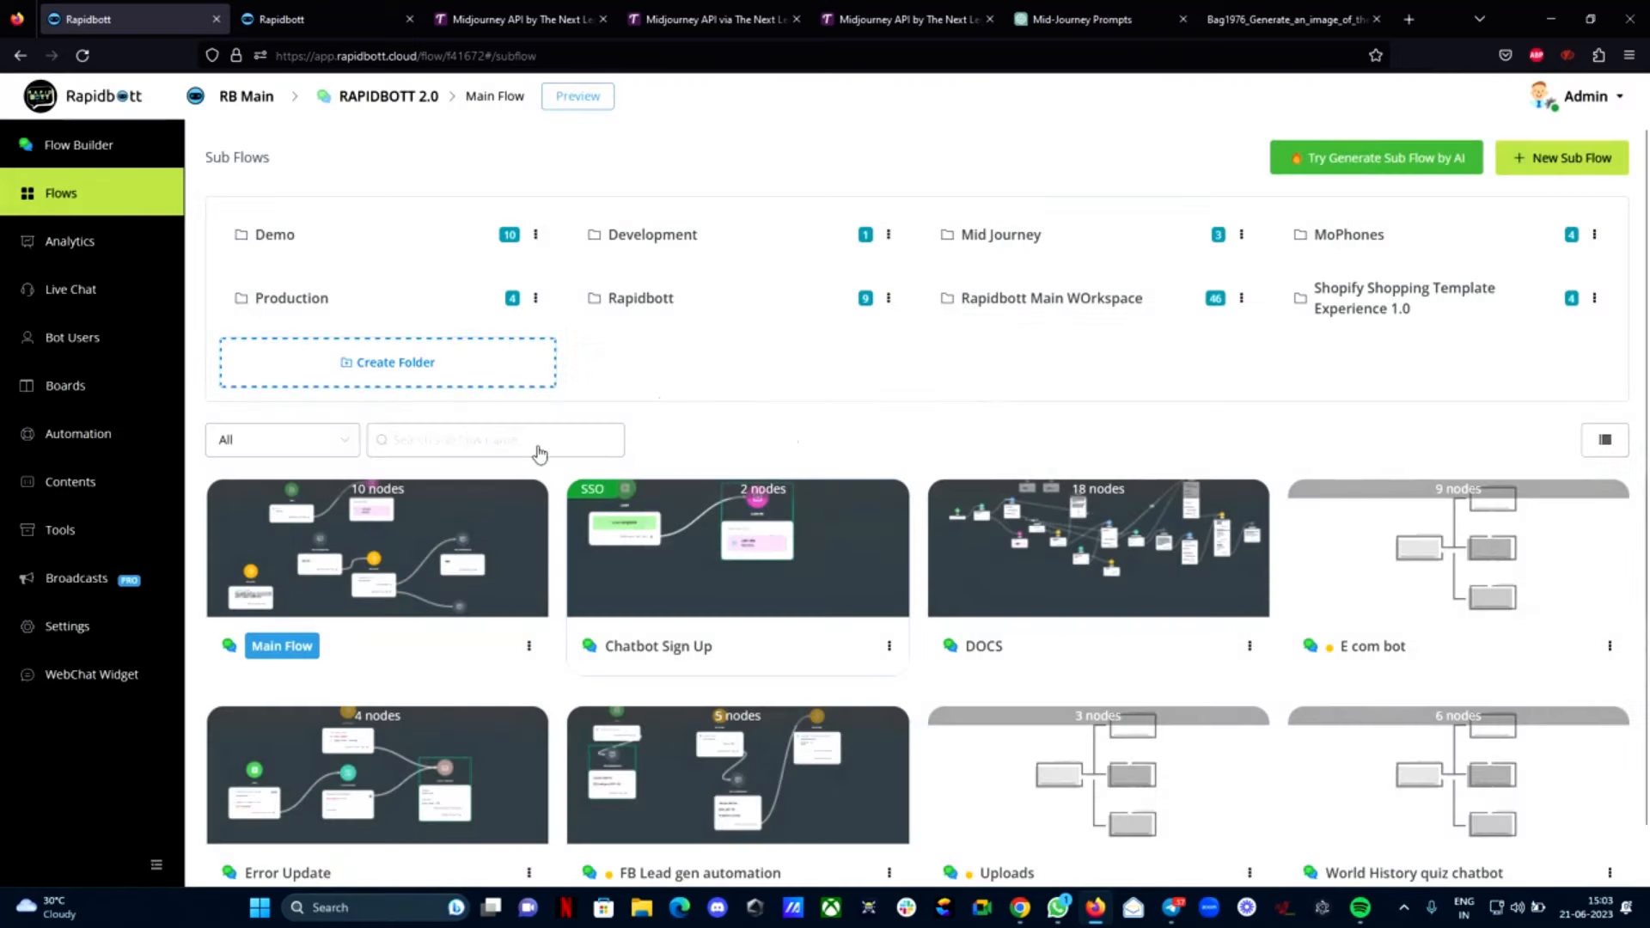
Open the Test folder and create a Web sub flow named Midjourney New in it
left_click(447, 364)
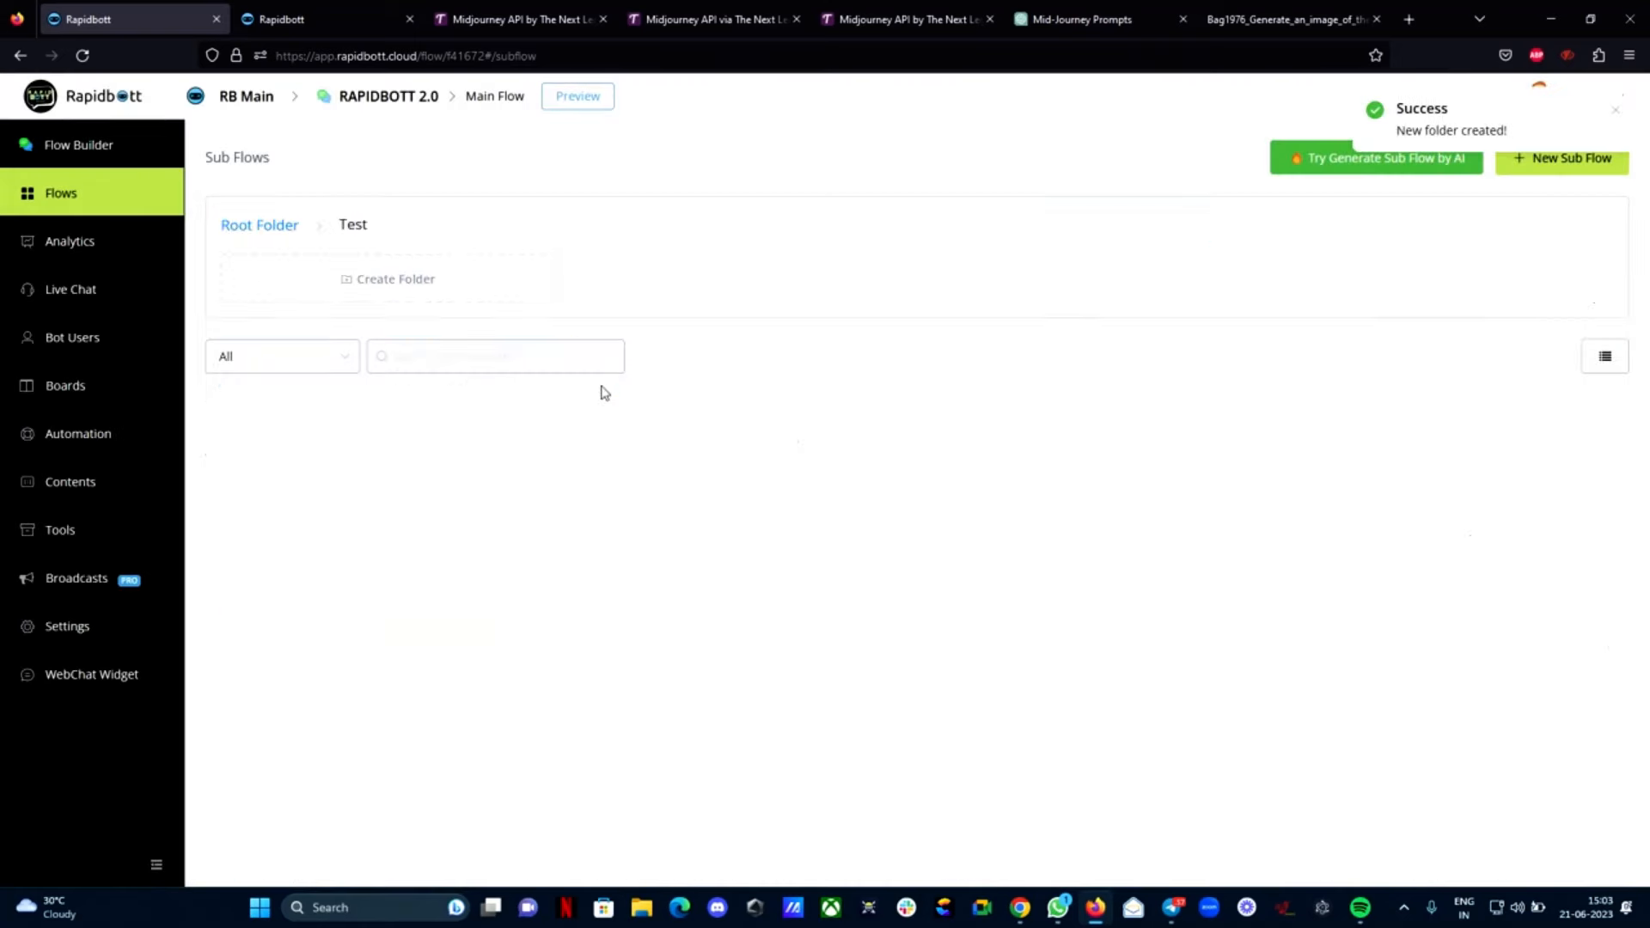
left_click(1584, 158)
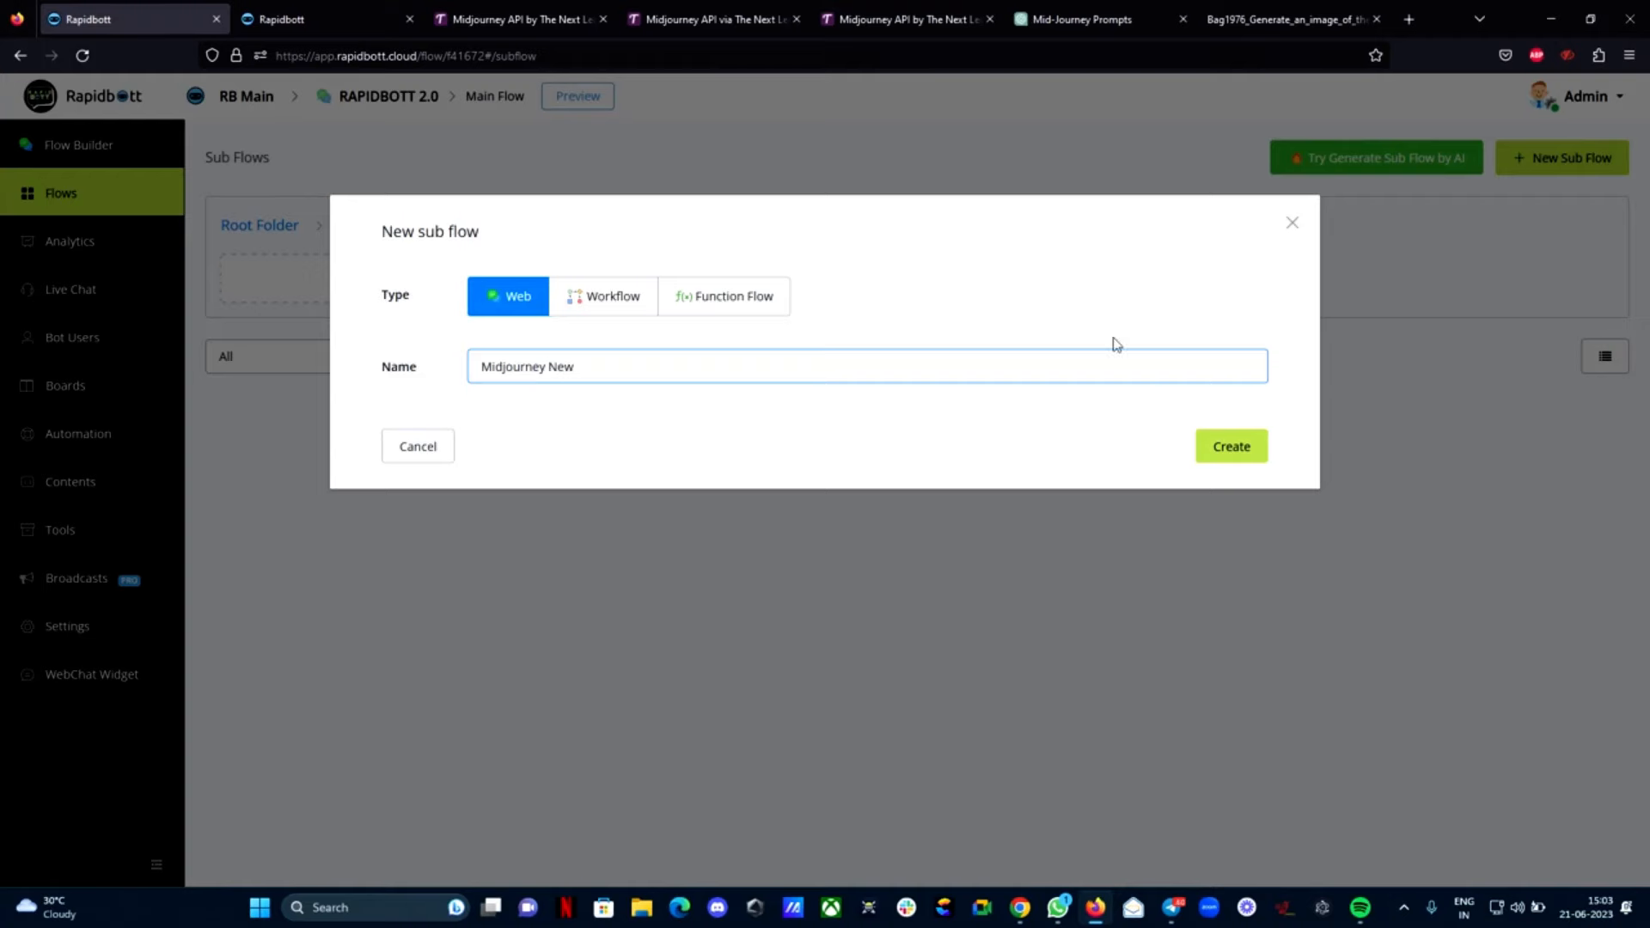
left_click(1206, 466)
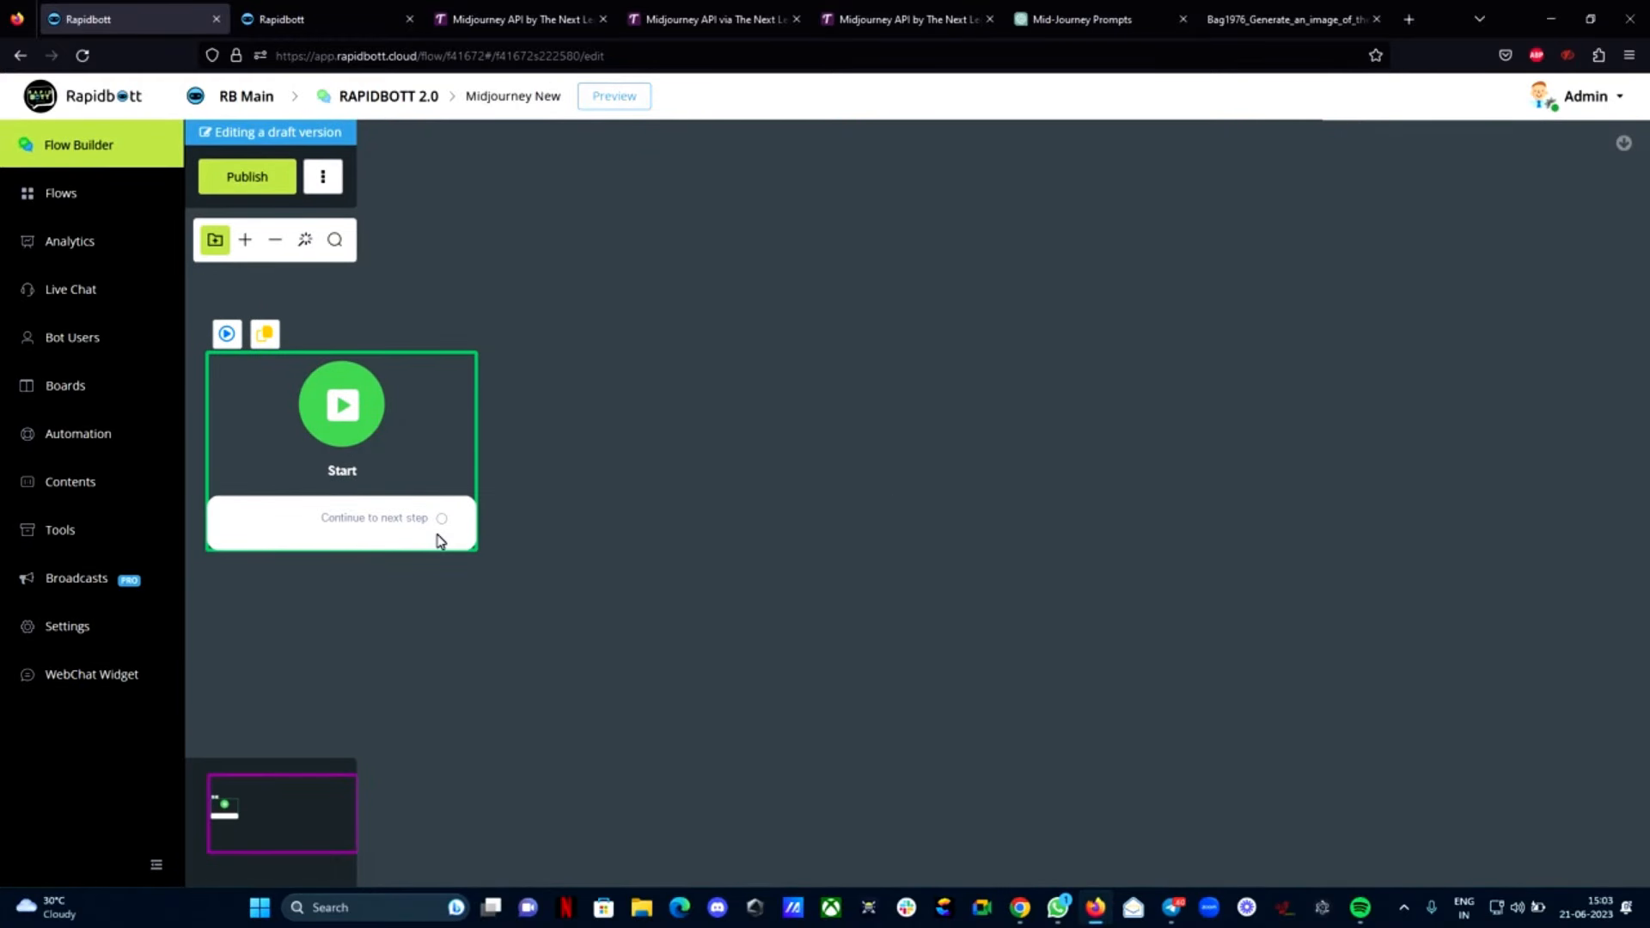
Copy the "Prompt to Imagine" question text from Question #1 in REVAGPT_bot's MIDJOURNEY Start flow
left_click(357, 16)
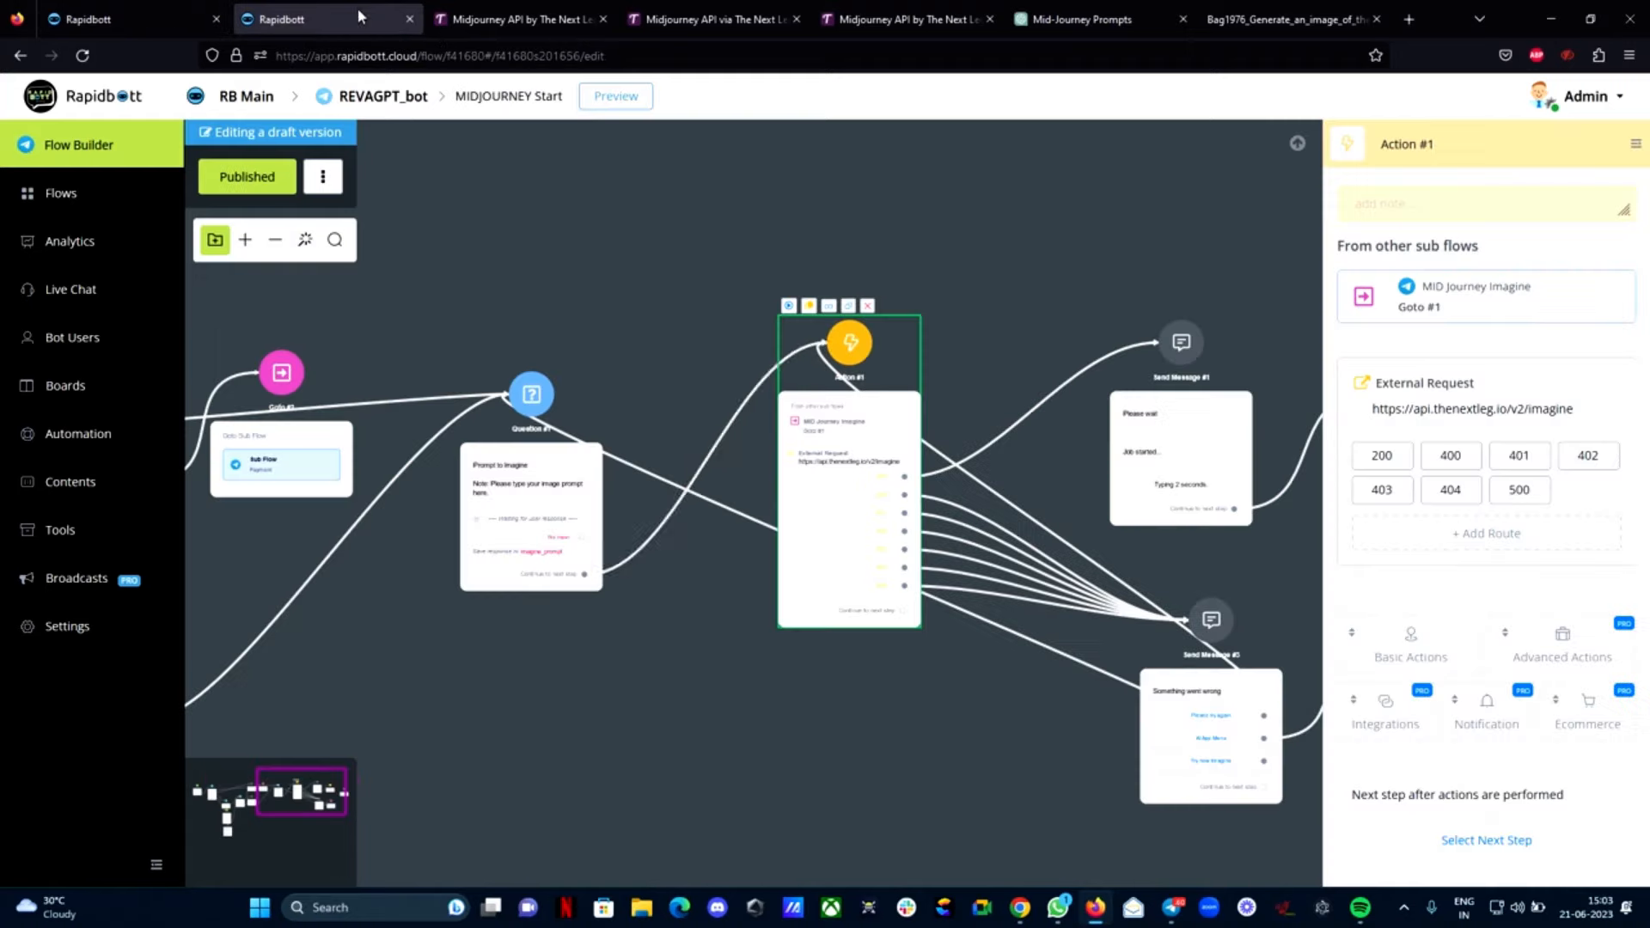
left_click(513, 496)
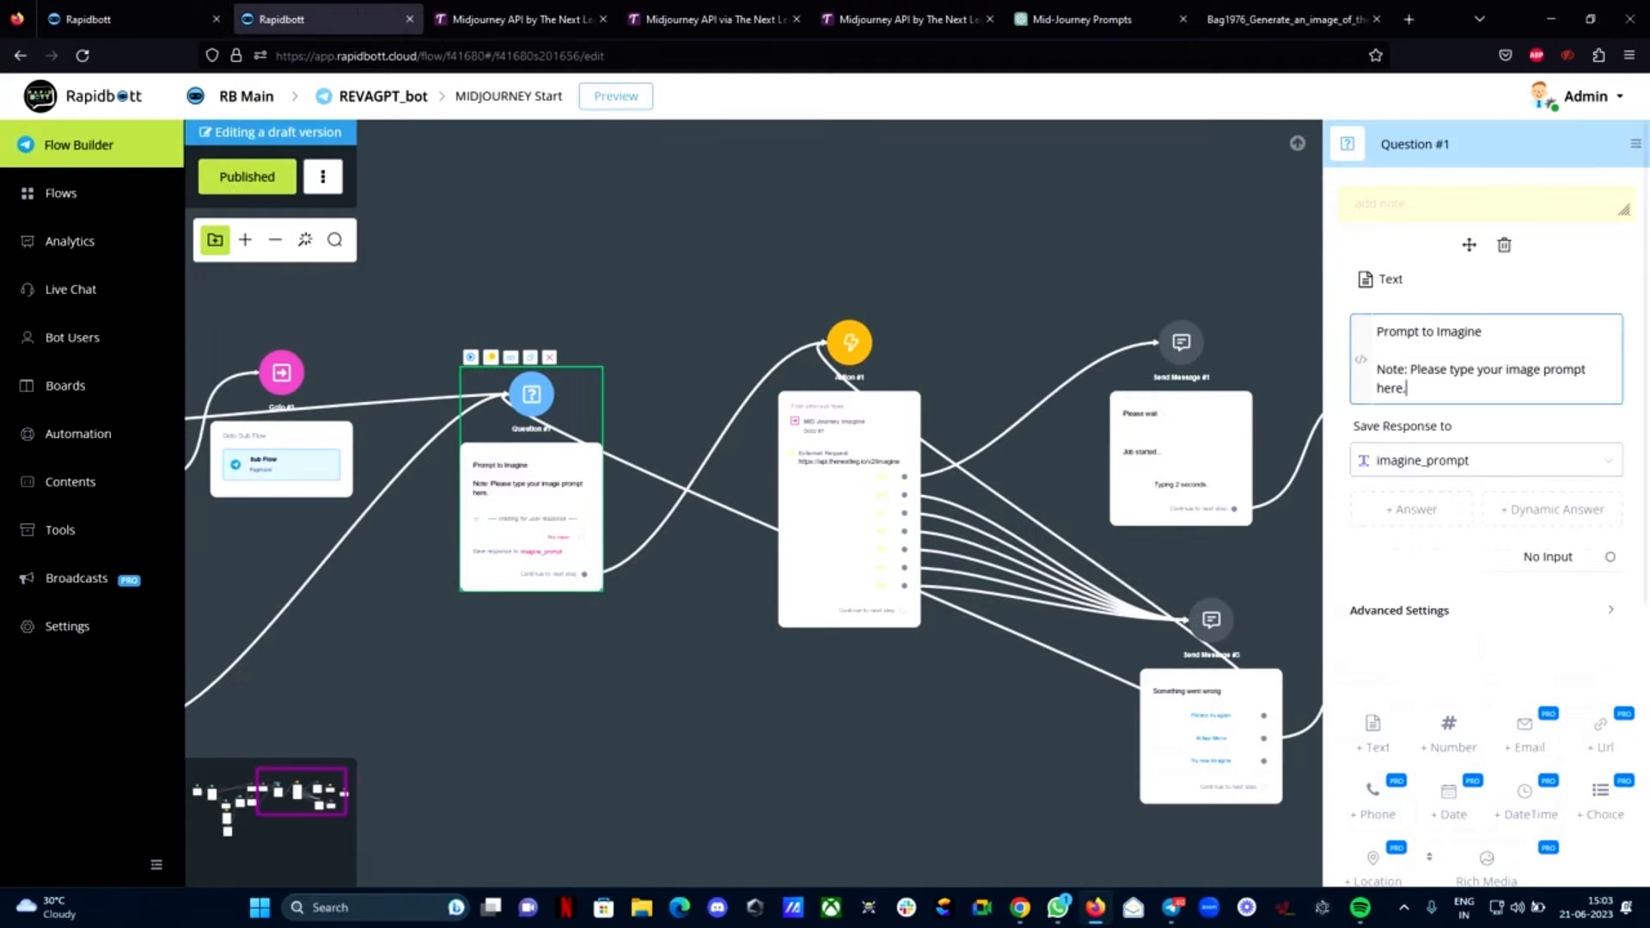
left_click_drag(1410, 388, 1370, 330)
key("ctrl+c")
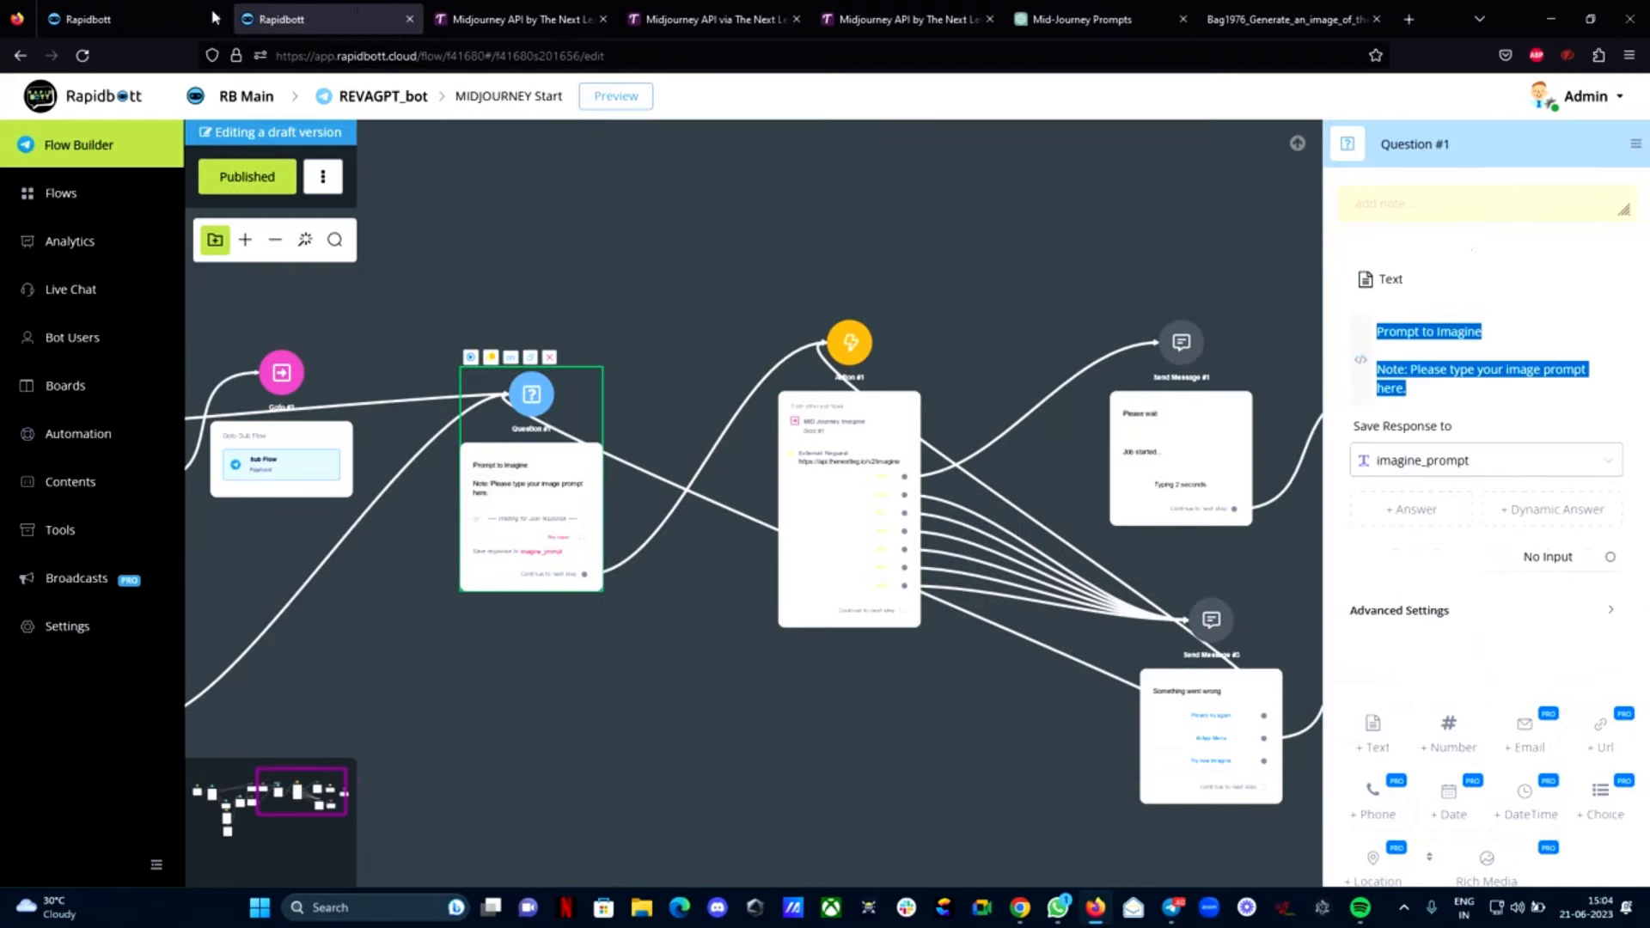
Add a Question step after Start in the Midjourney New flow and paste the copied prompt text into a new text question
left_click(156, 17)
left_click_drag(442, 521, 595, 438)
left_click(674, 537)
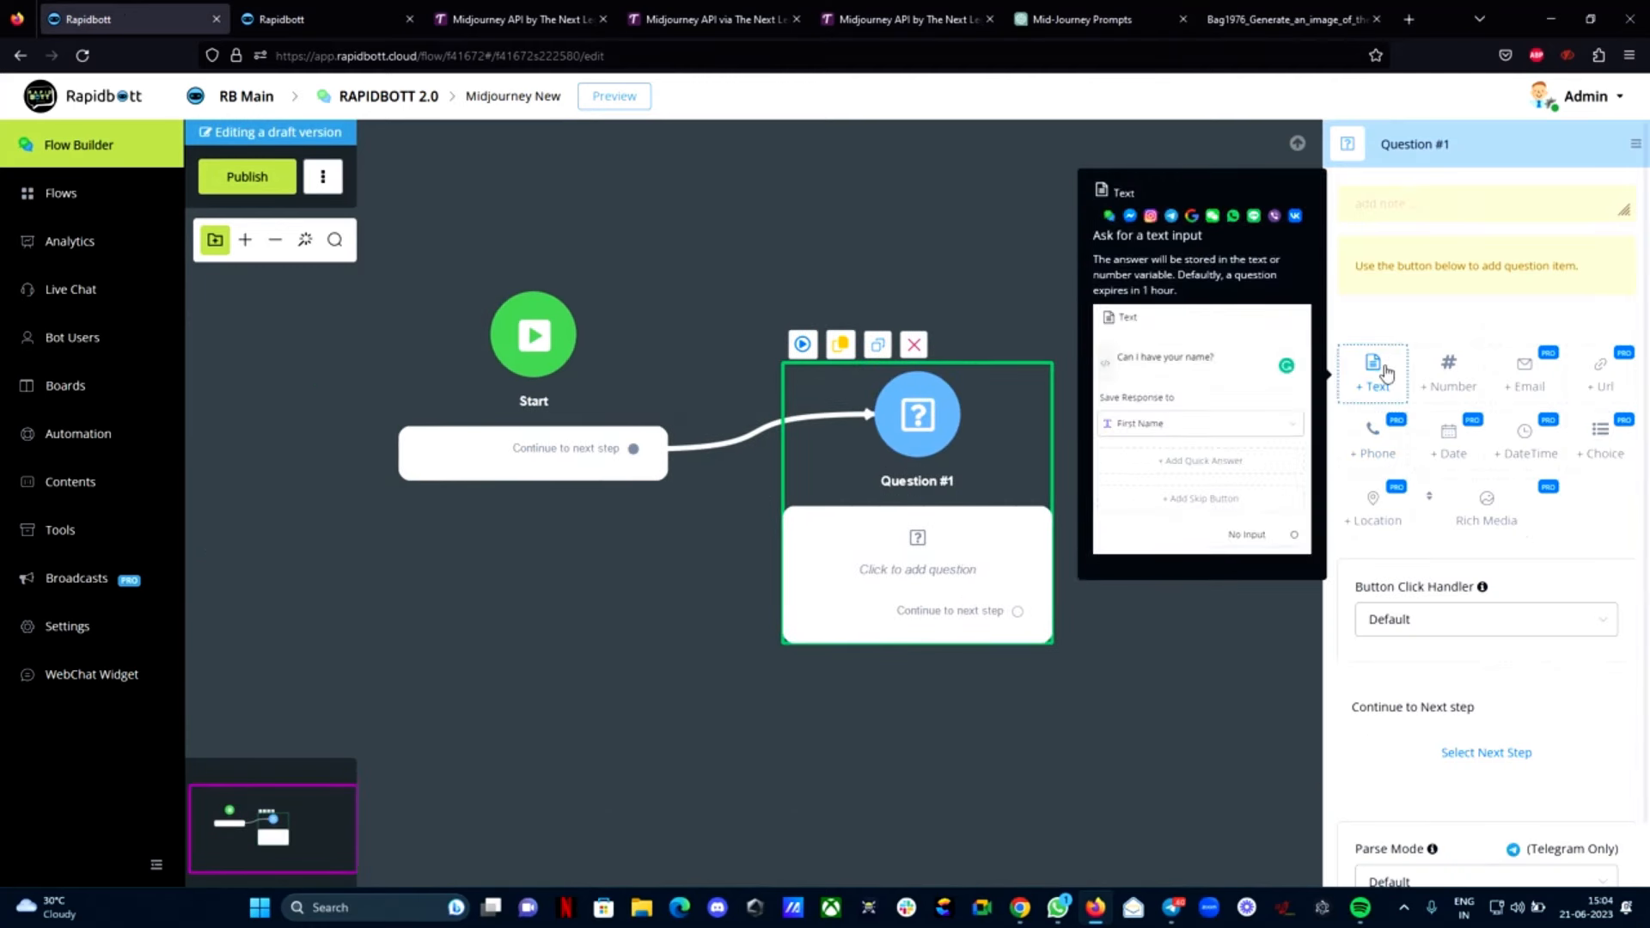
left_click(1375, 368)
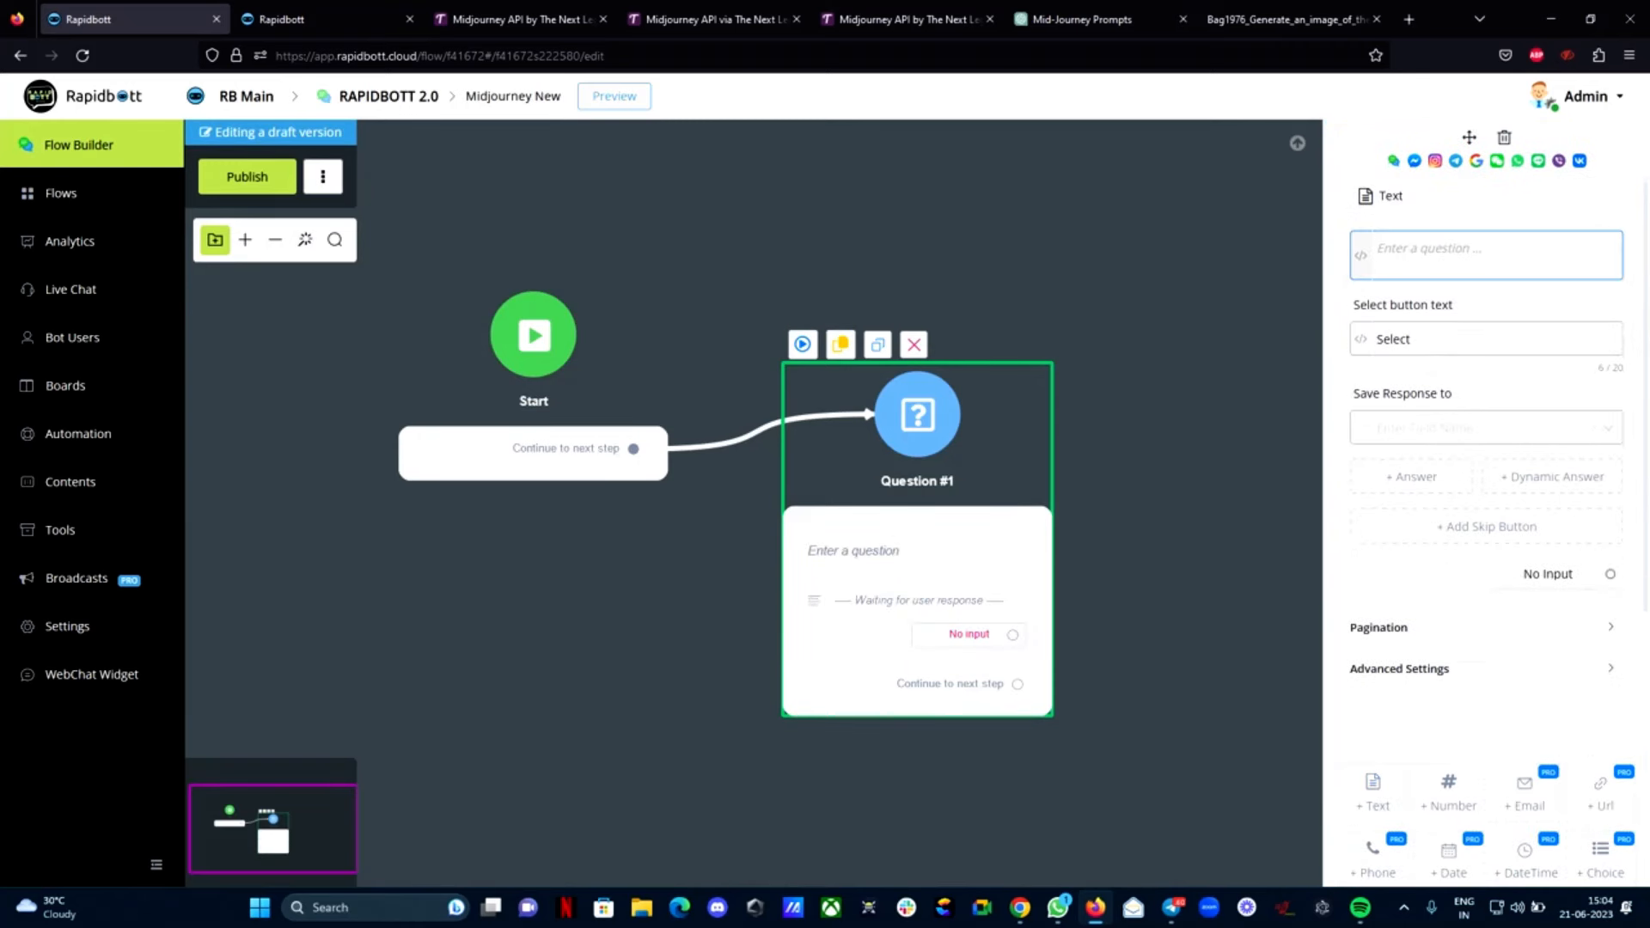
key("ctrl+v")
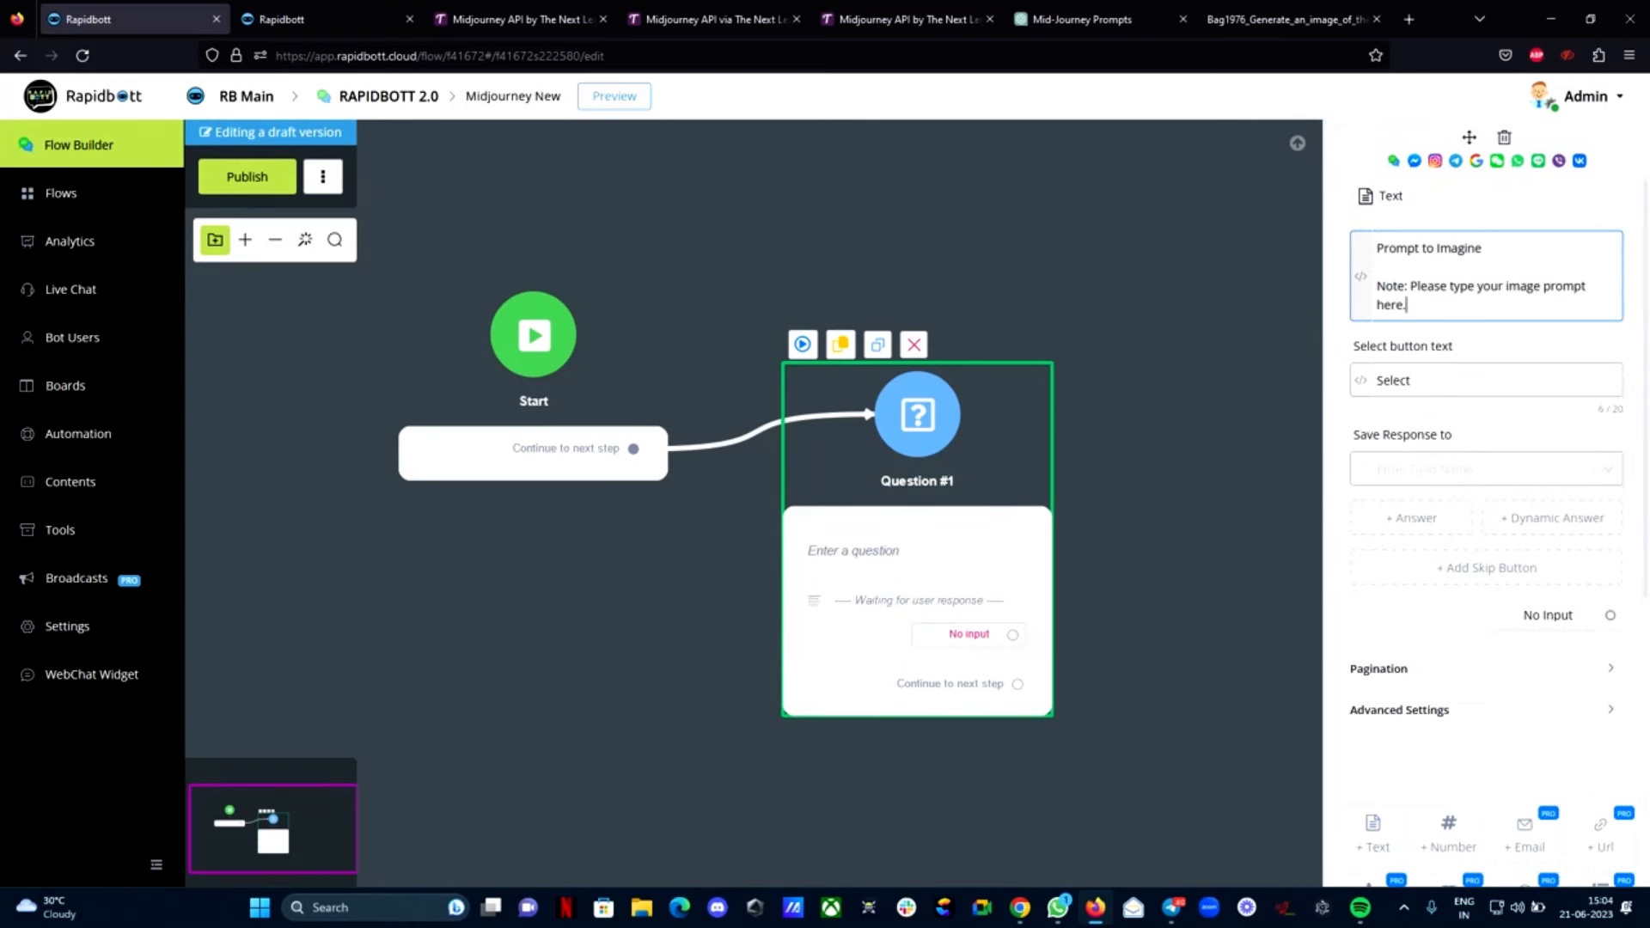
Save the question's response to the imagine_prompt field and move the question node slightly higher on the canvas
left_click(1481, 478)
type("i")
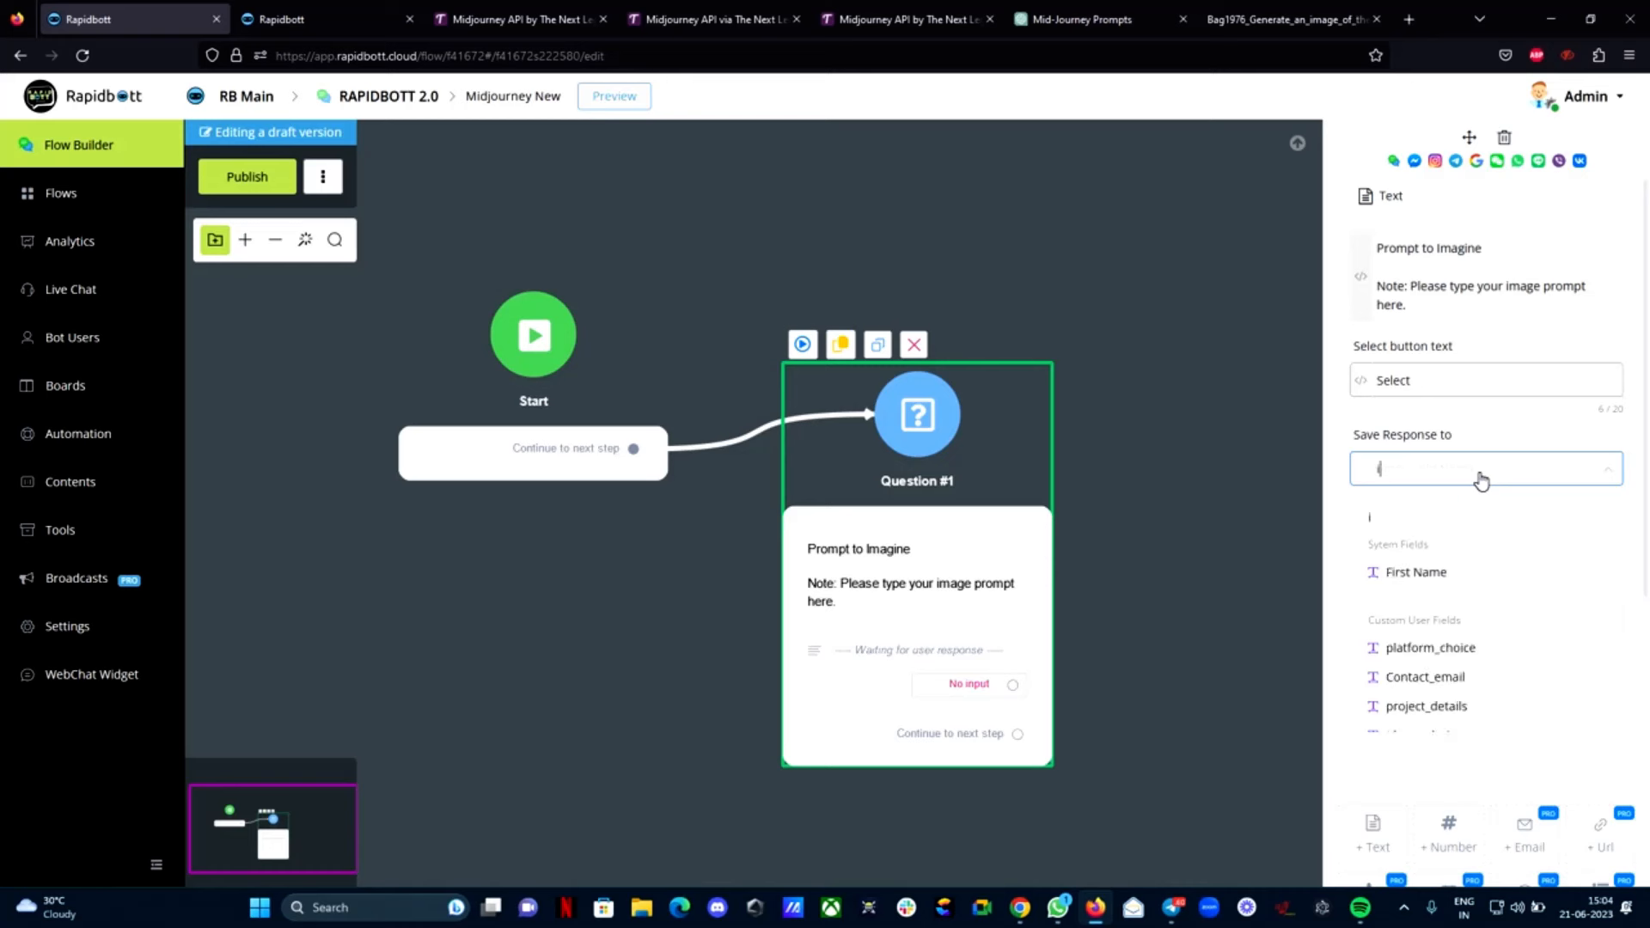
type("ma")
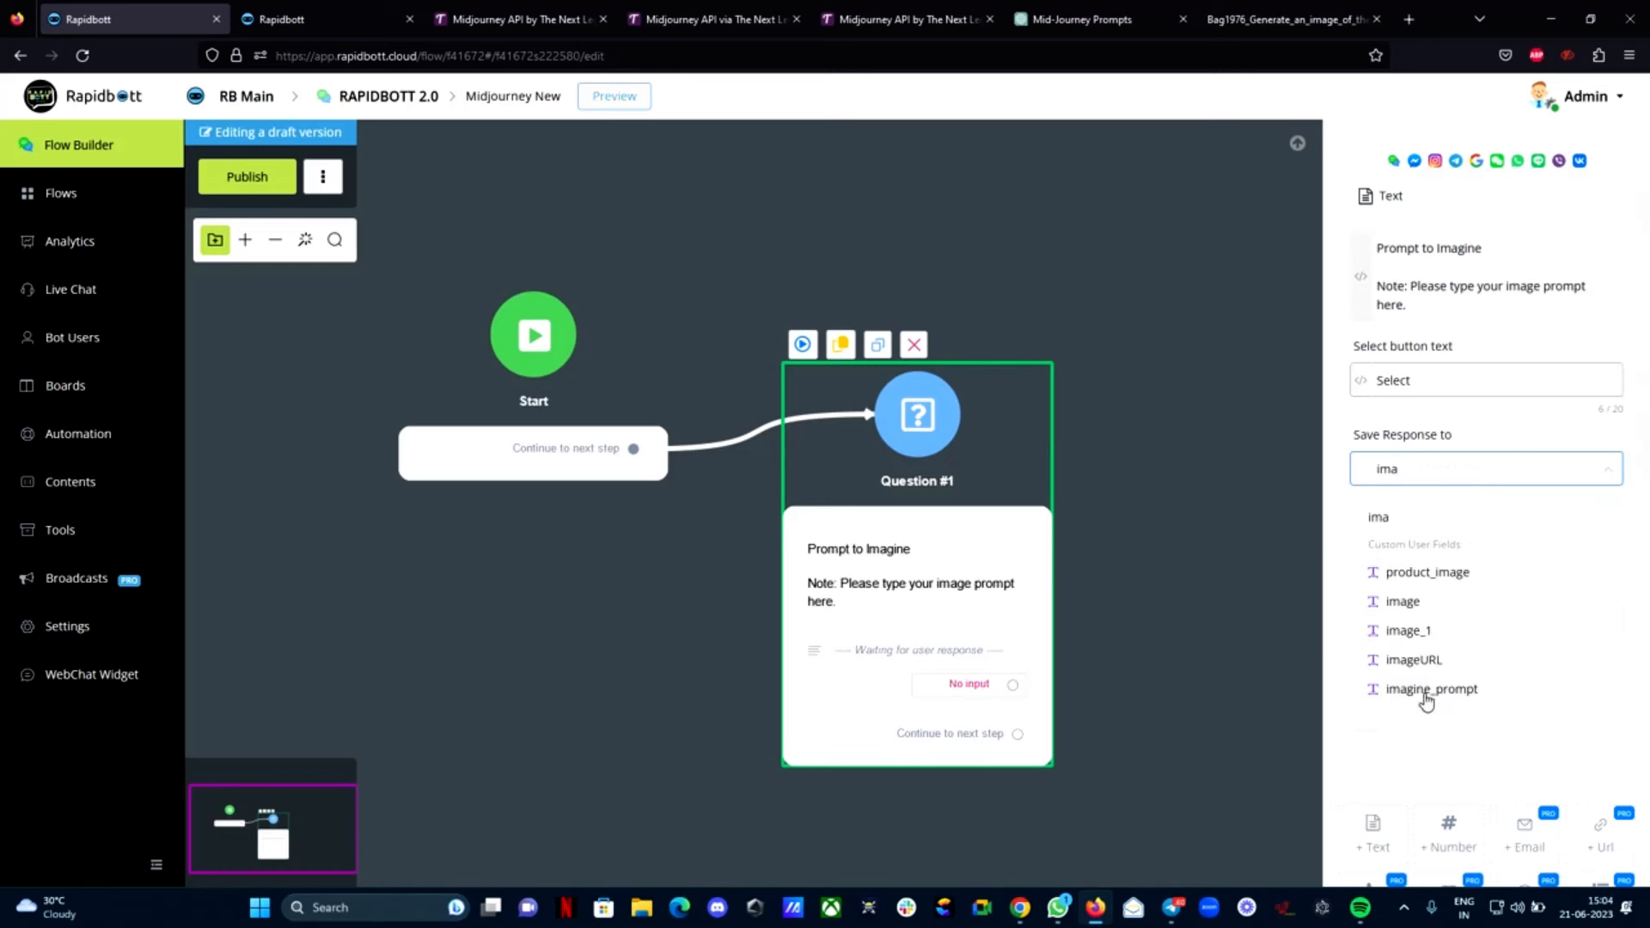
left_click(1472, 698)
left_click(1219, 679)
left_click_drag(918, 415, 922, 293)
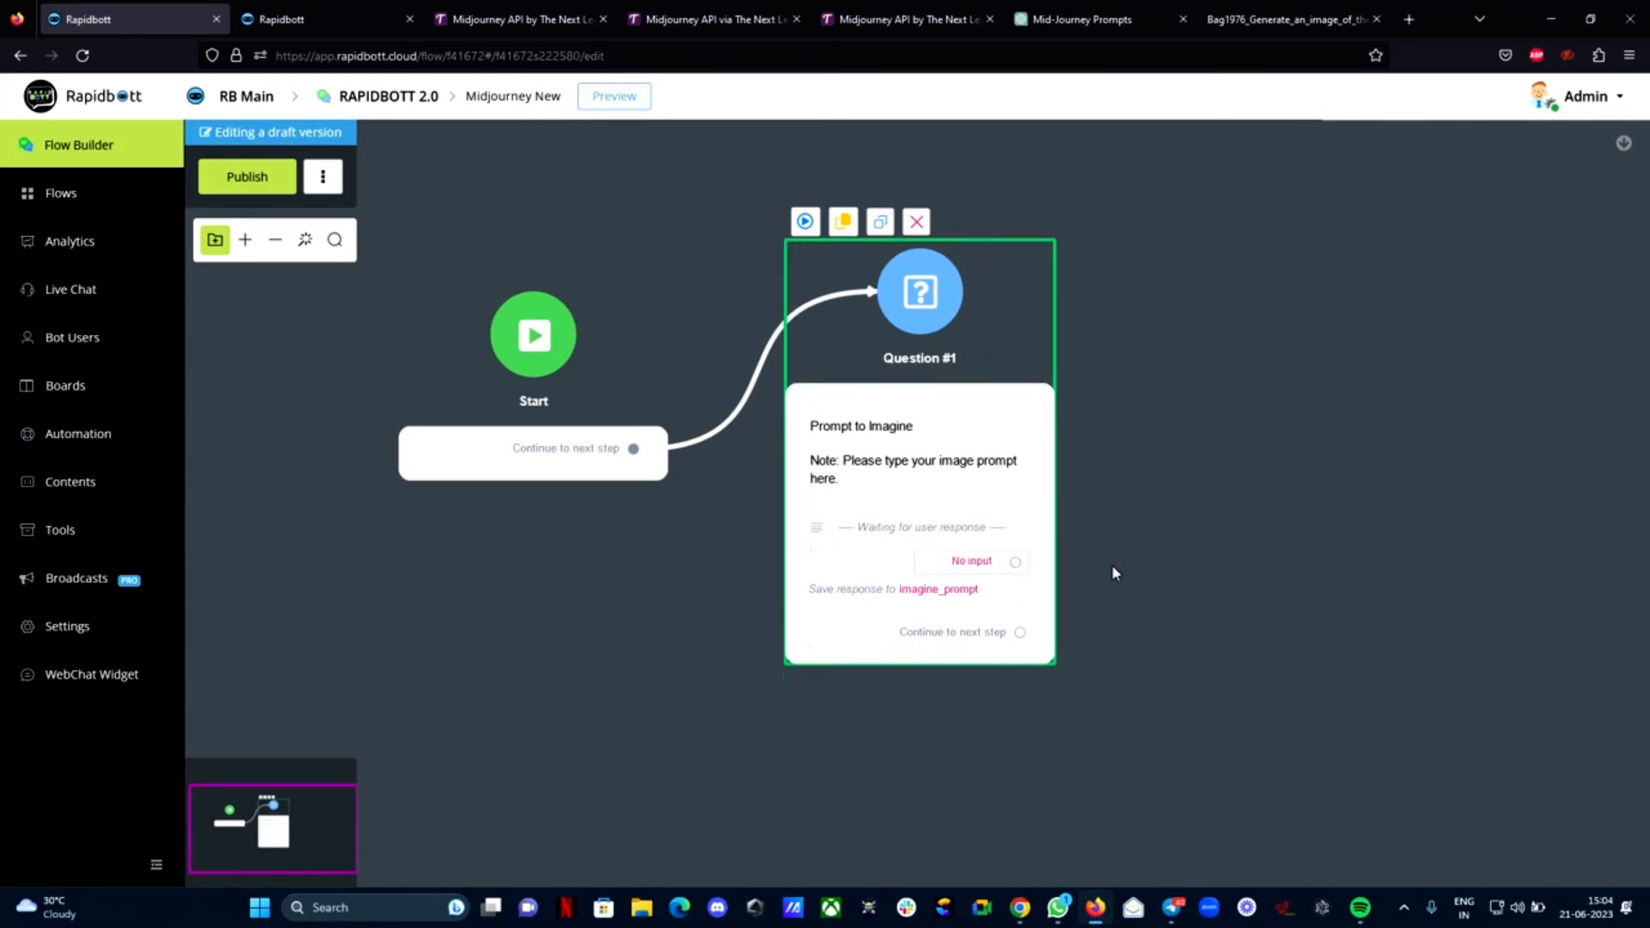
Add an Action step and connect the question's next step to it
left_click_drag(1021, 632, 1241, 453)
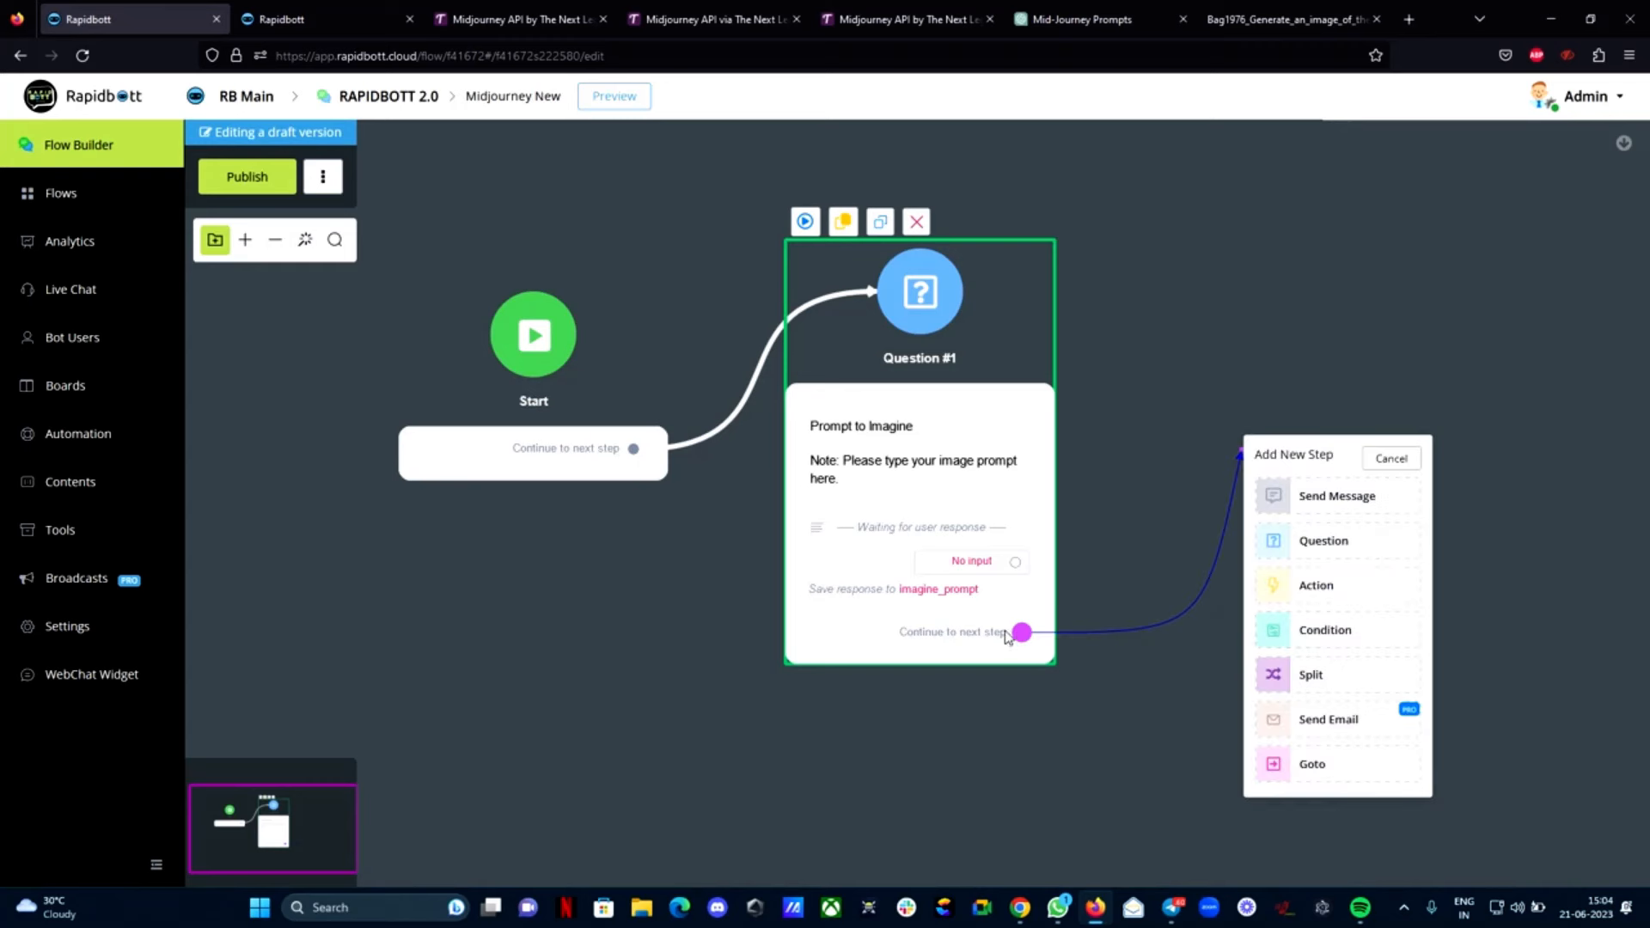
left_click(1231, 587)
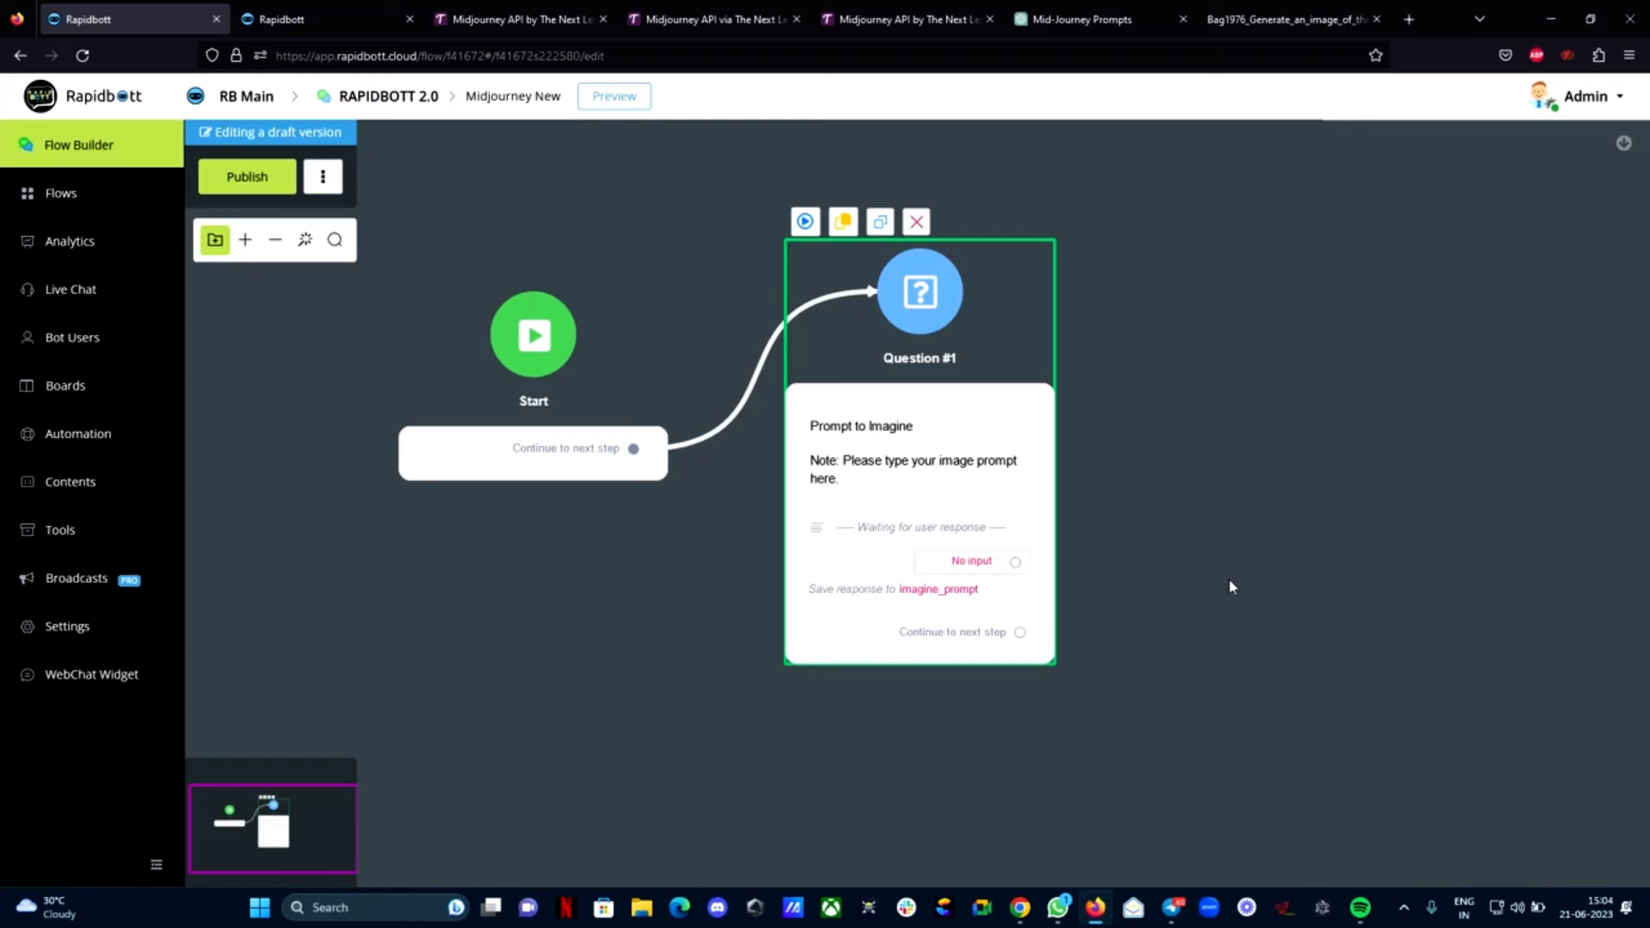
left_click(1240, 530)
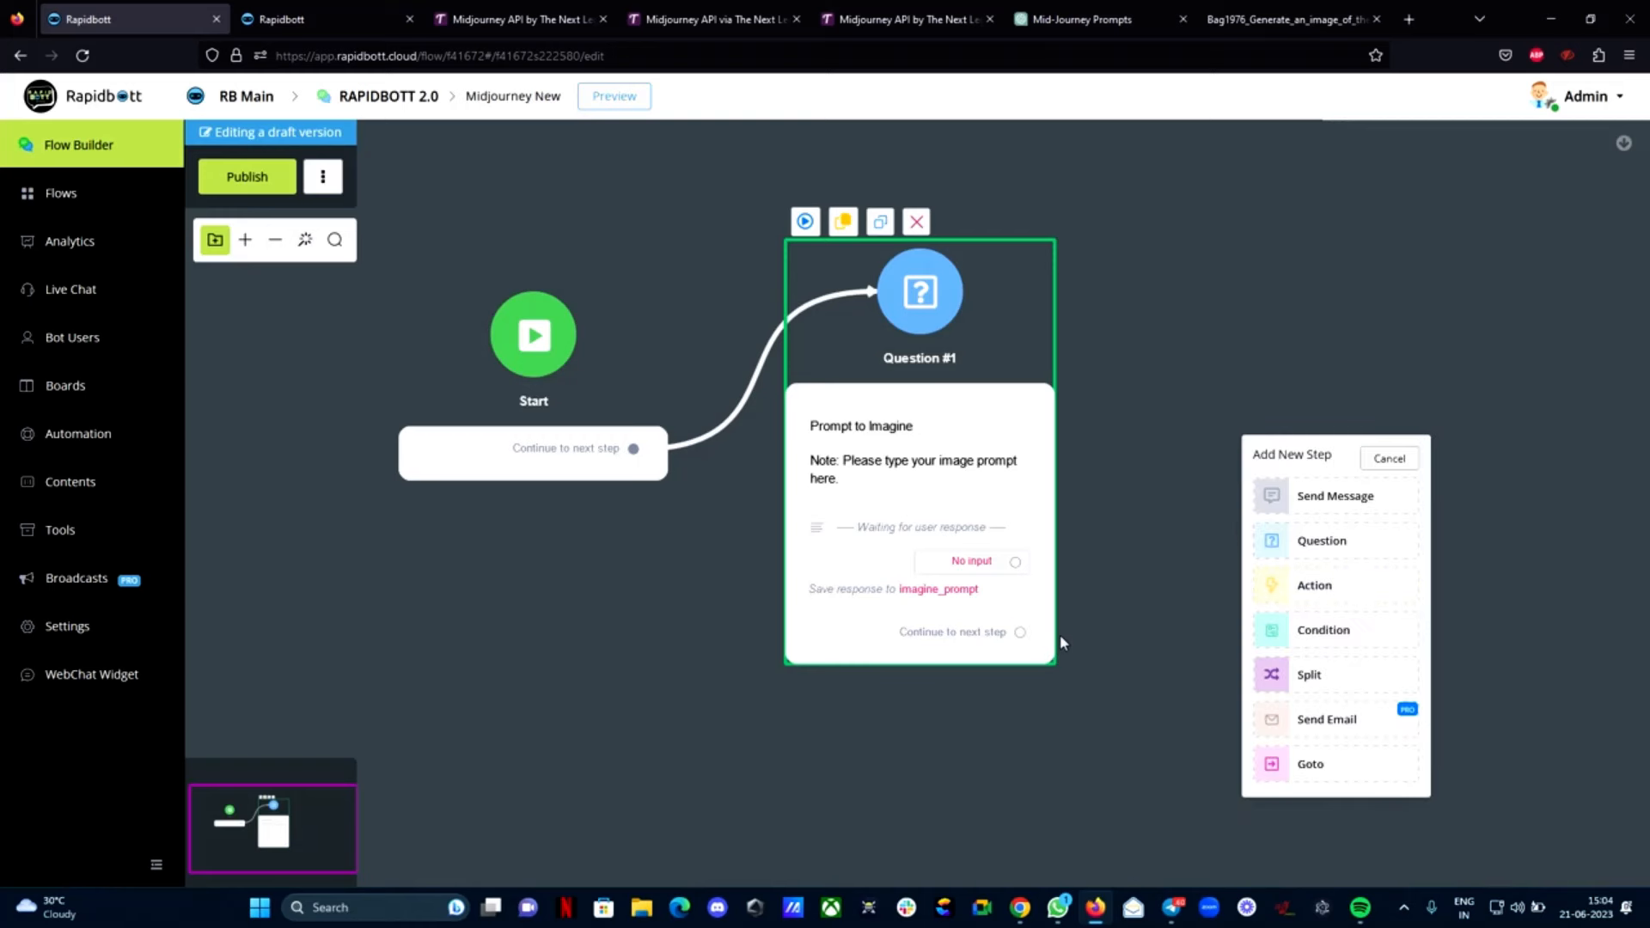
left_click(1314, 585)
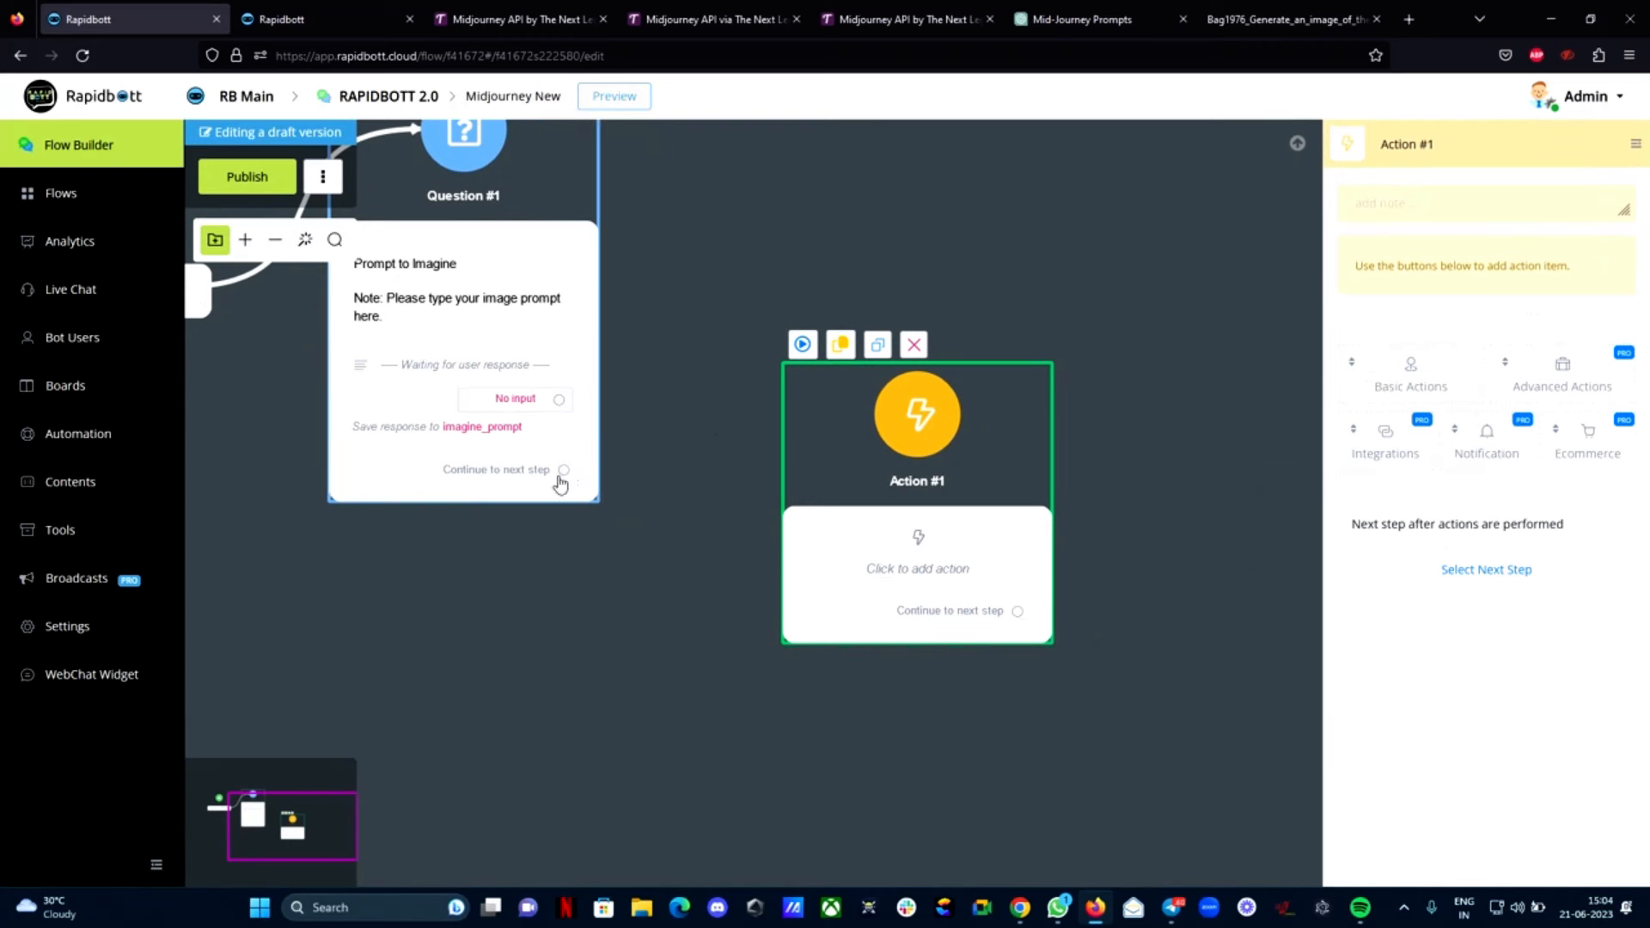
left_click_drag(564, 471, 1006, 468)
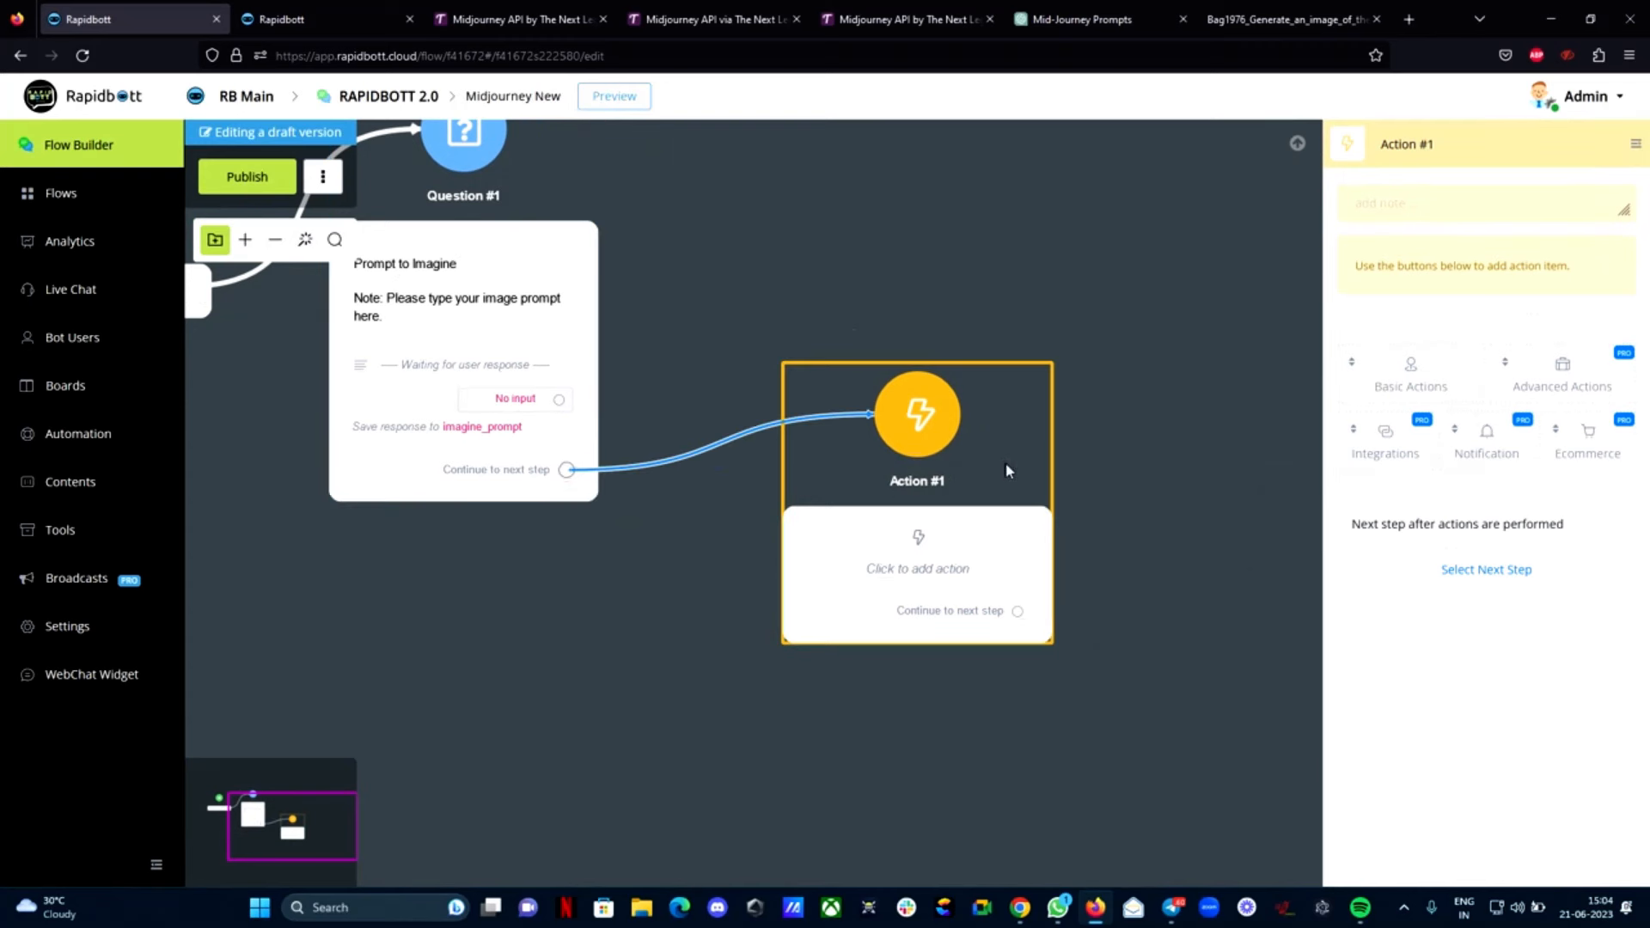
Add an External Request from the advanced actions to Action #1 and open its request settings
left_click(1566, 368)
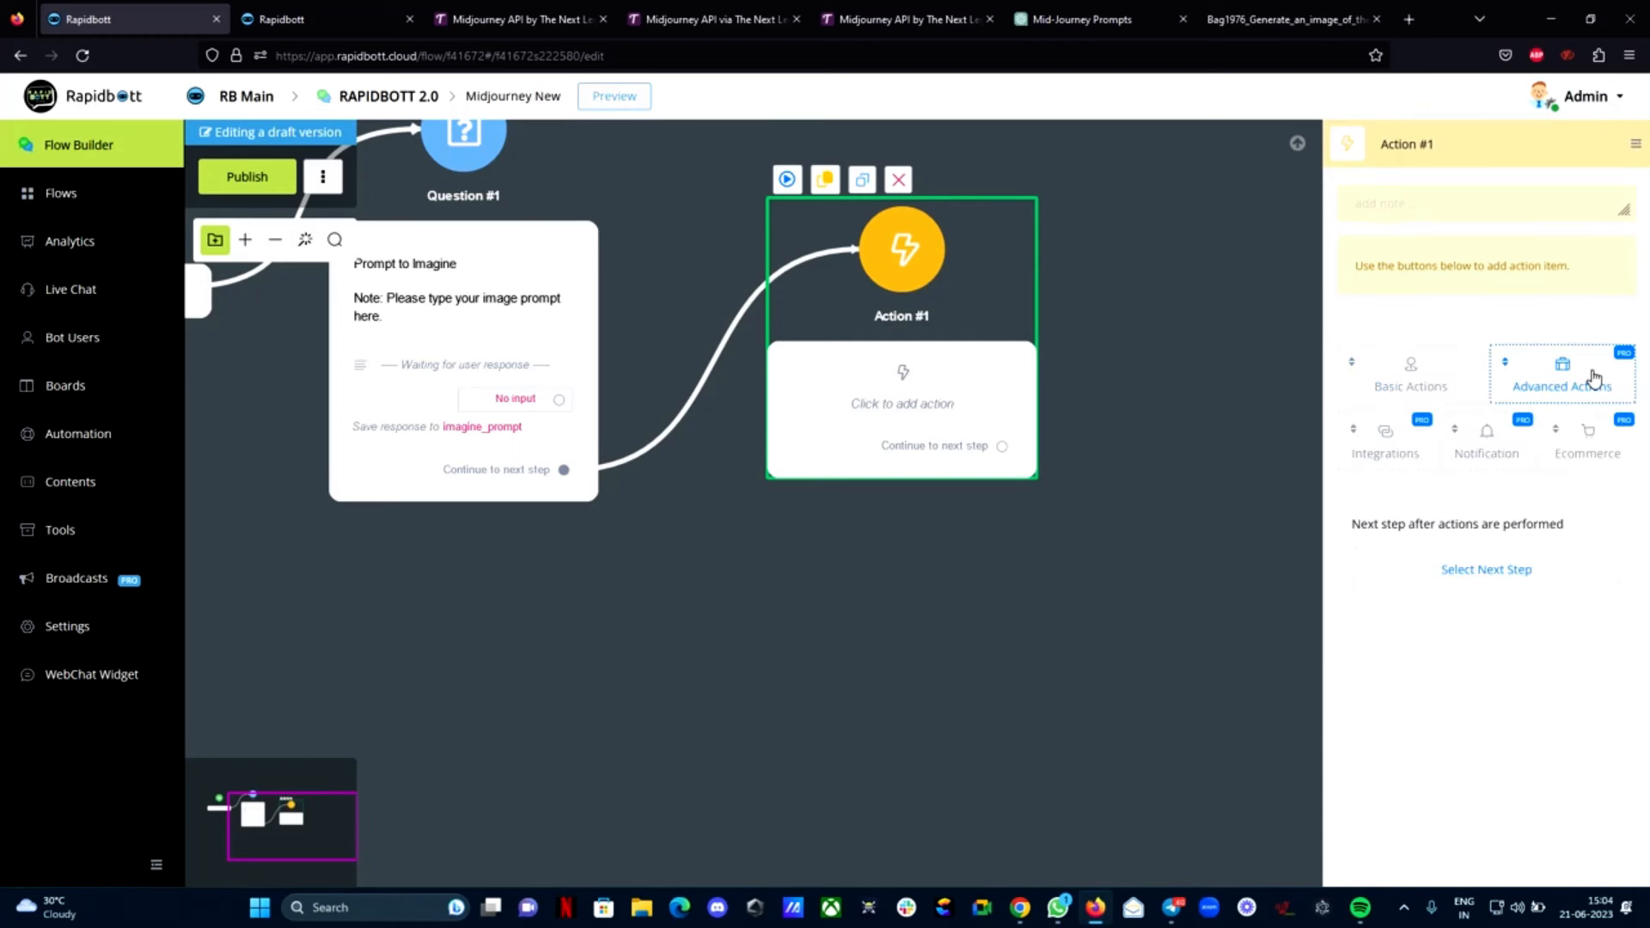
mouse_move(1593, 370)
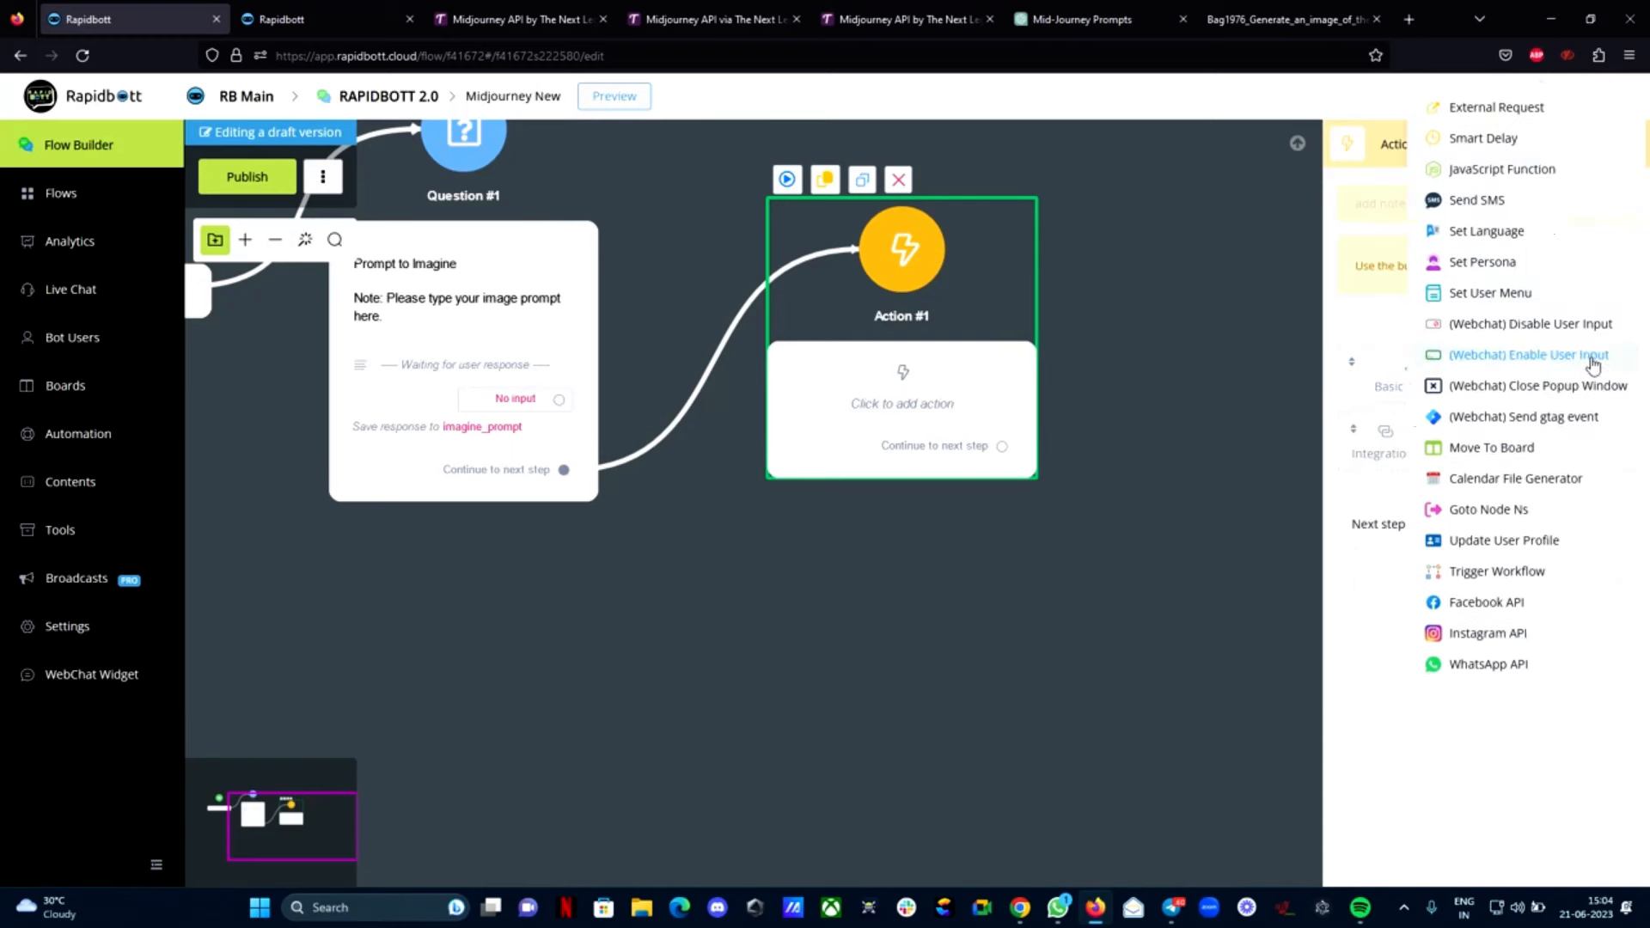
left_click(1516, 118)
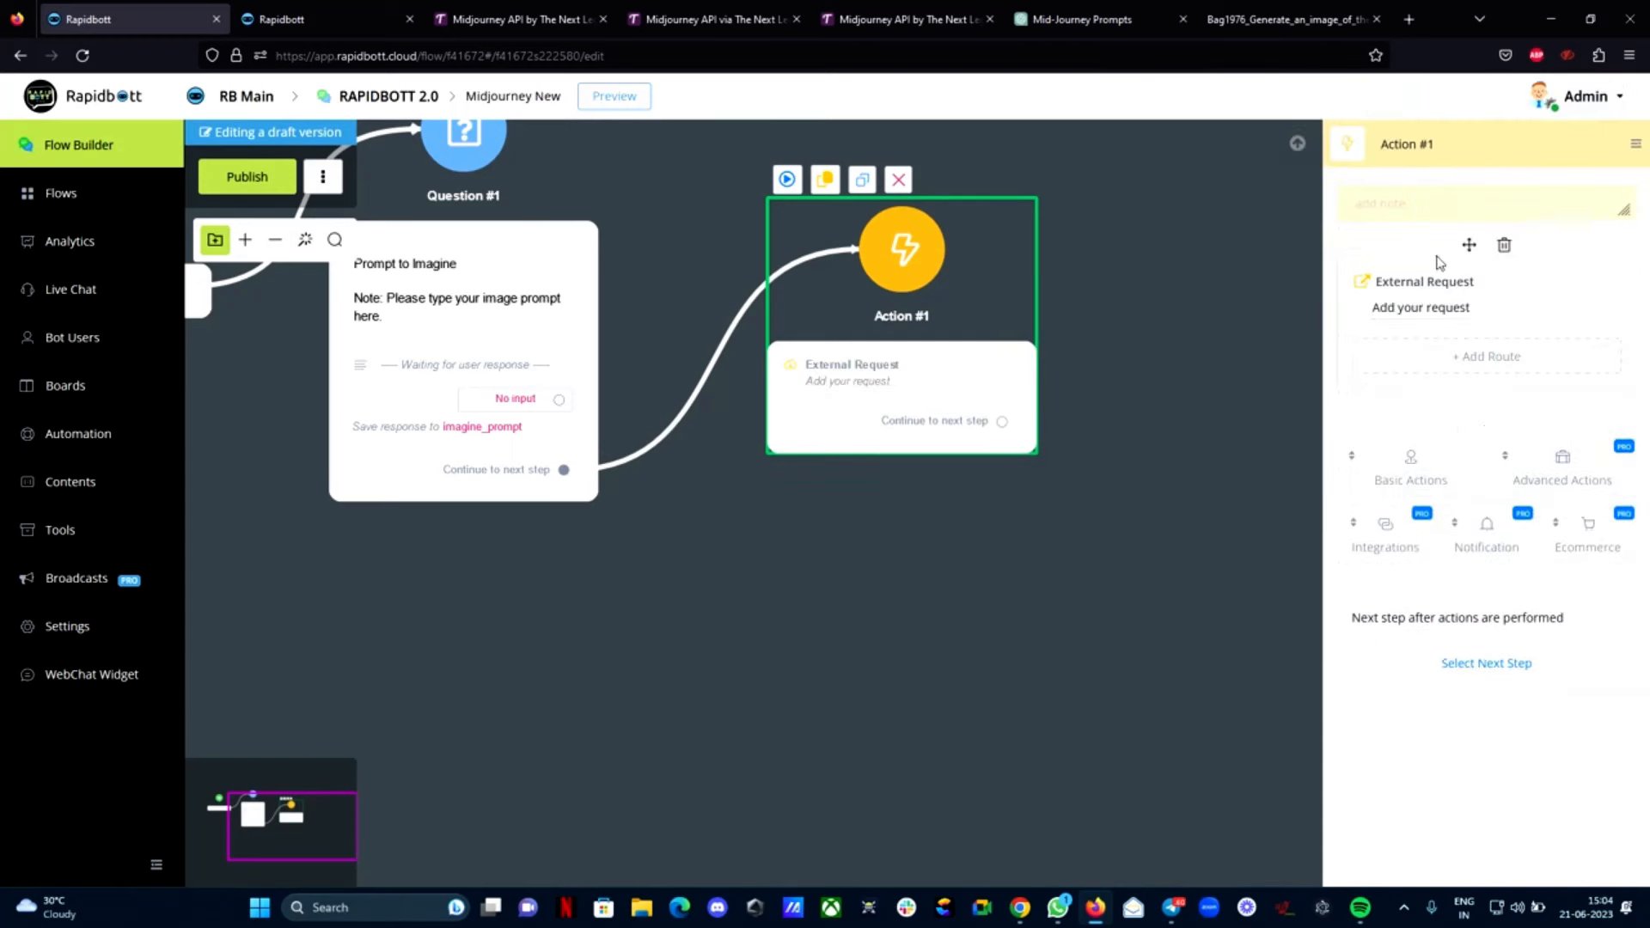
left_click(1414, 315)
Copy the POST endpoint URL from the Imagine page of The Next Leg's v2 documentation
left_click(710, 7)
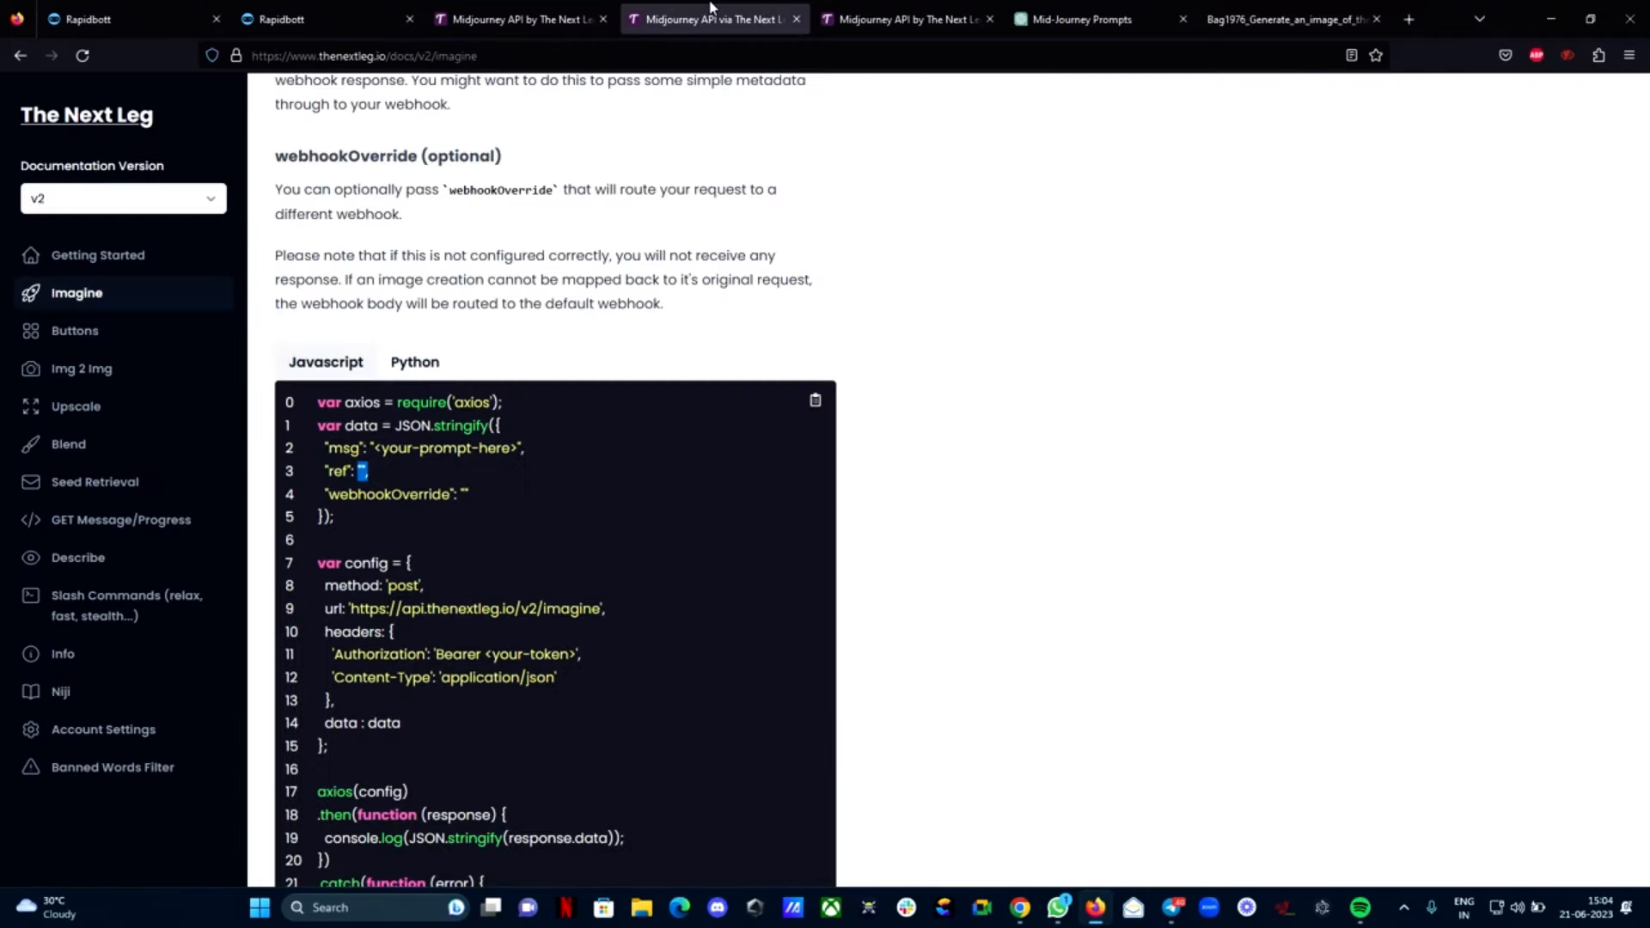
scroll(550, 472, "up", 4)
left_click(516, 19)
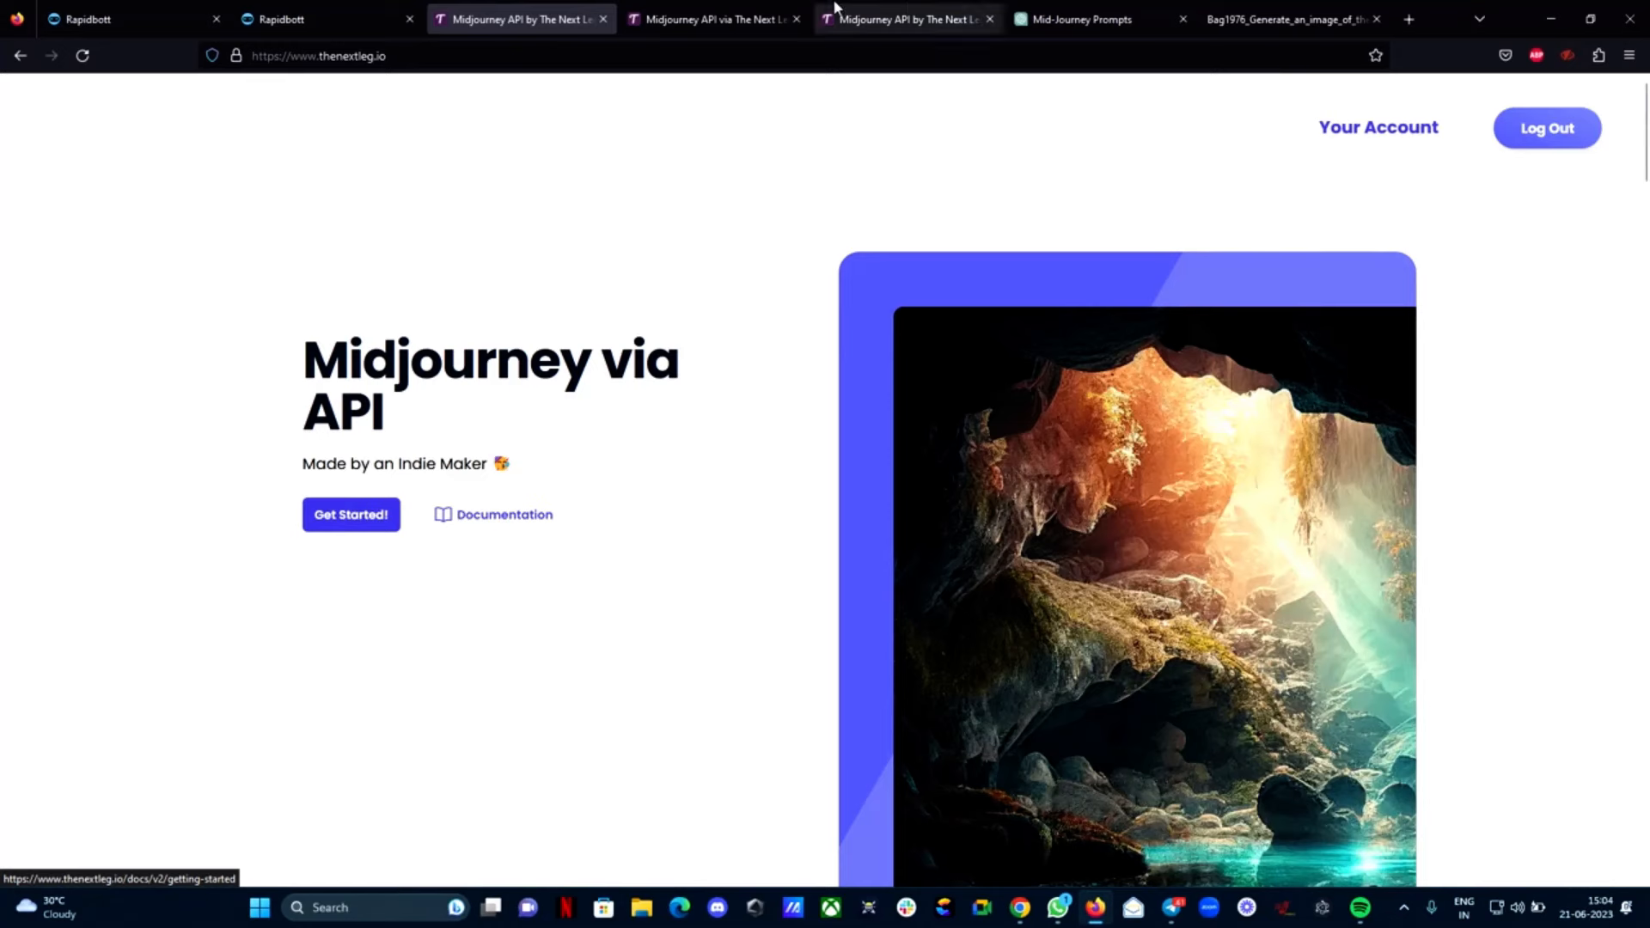
left_click(711, 19)
scroll(674, 416, "up", 5)
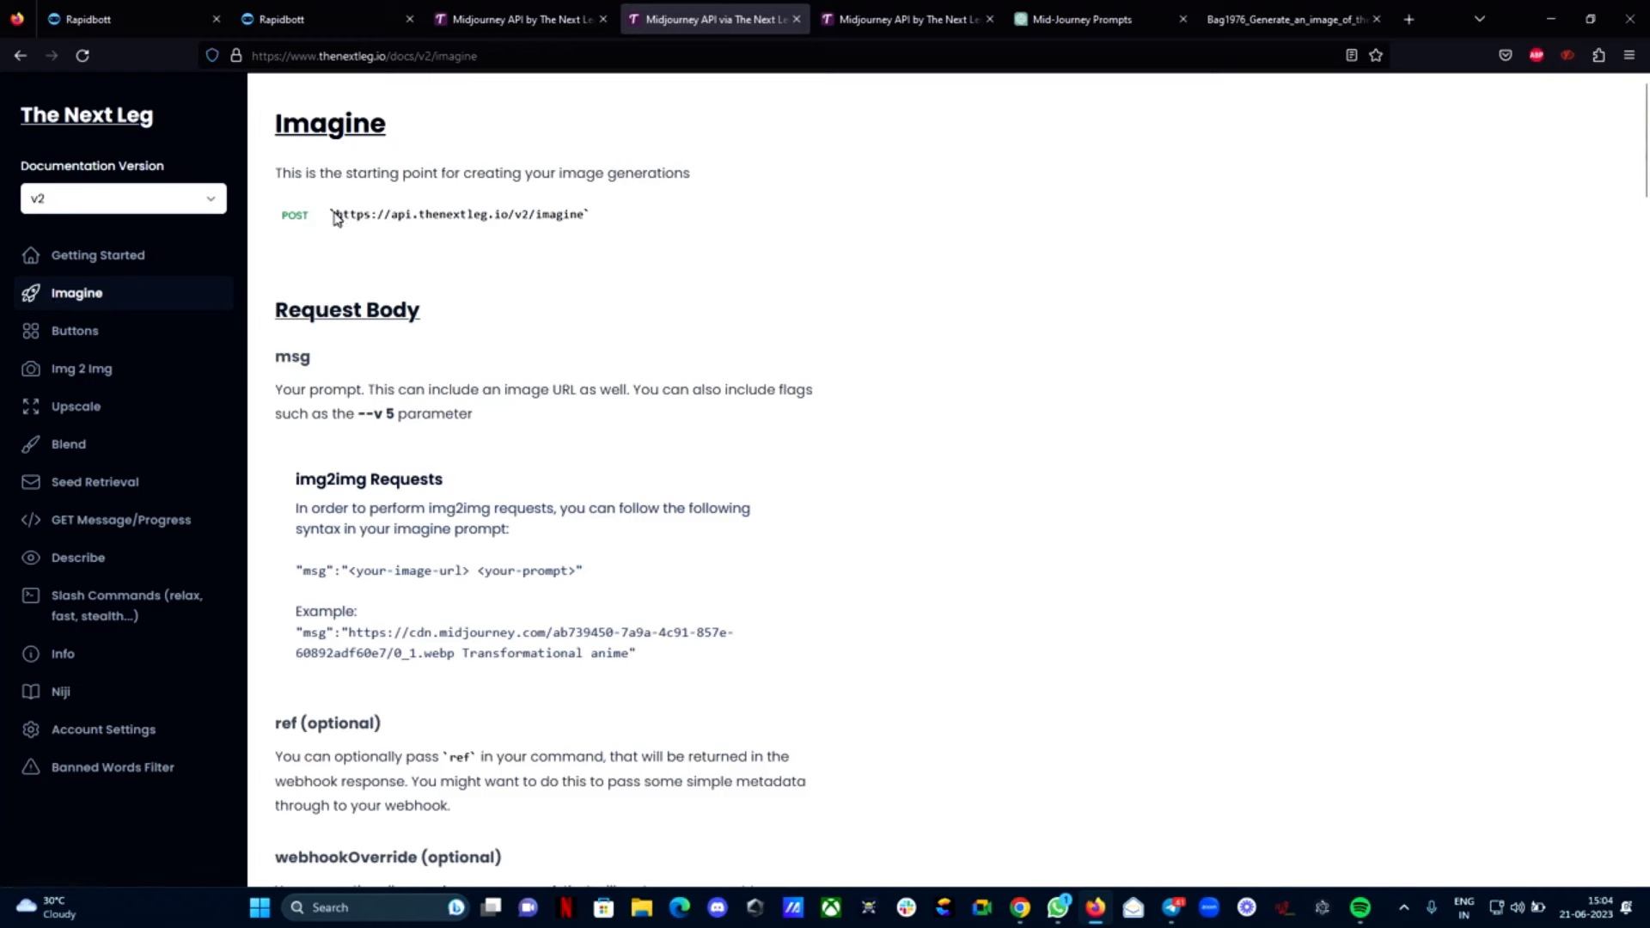
left_click_drag(335, 214, 557, 214)
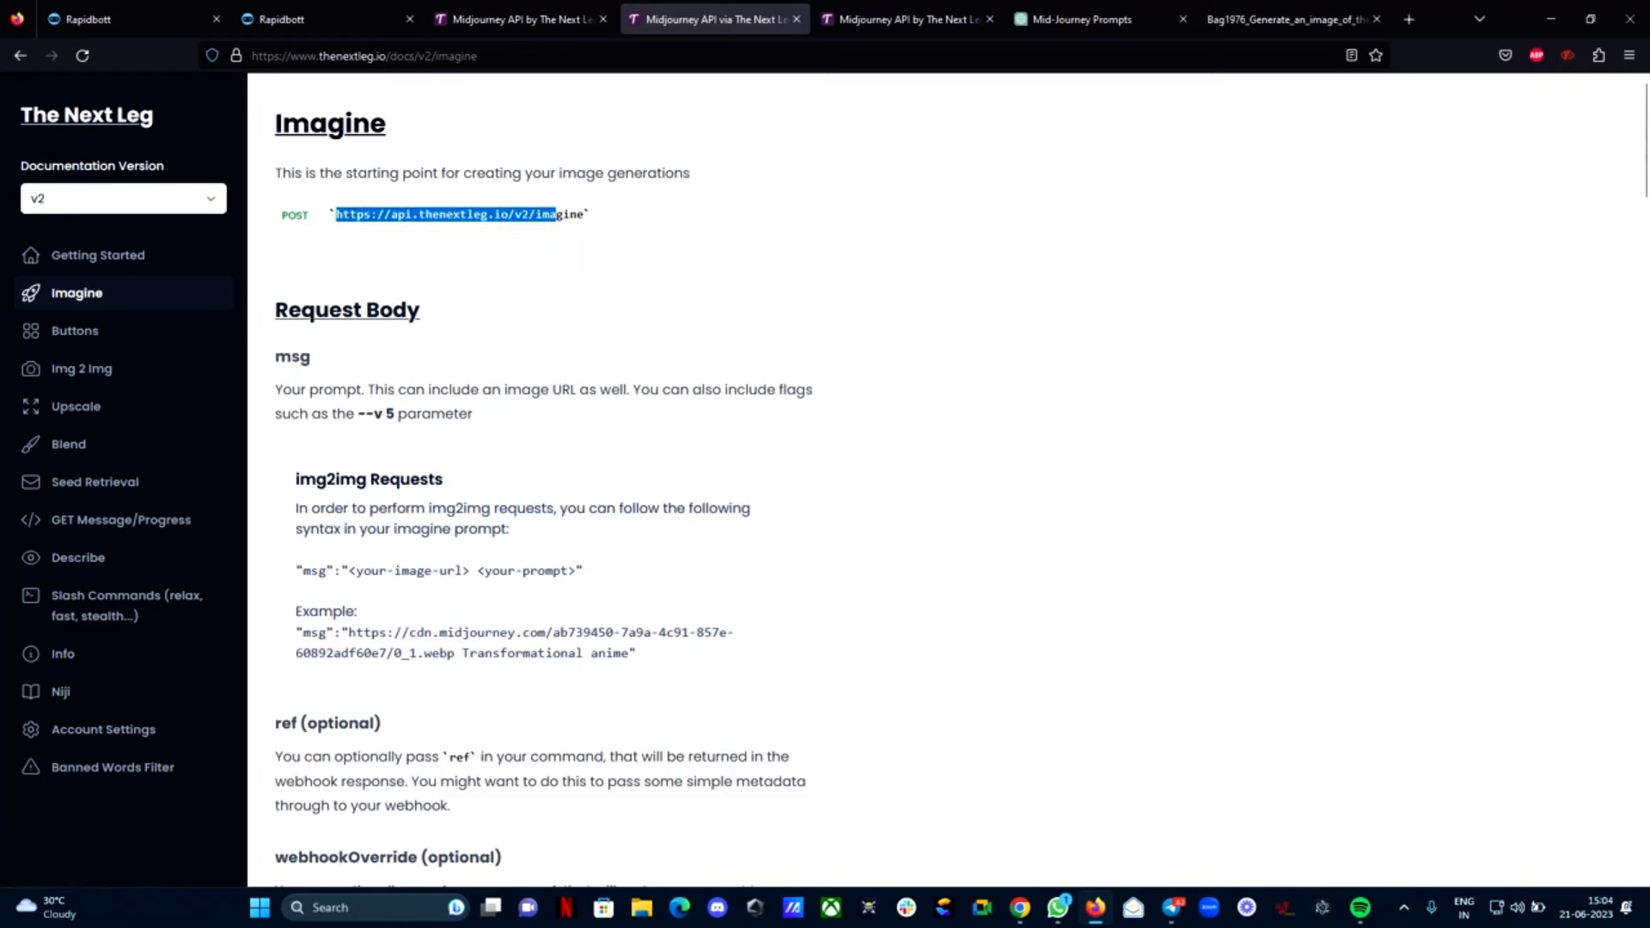
right_click(558, 210)
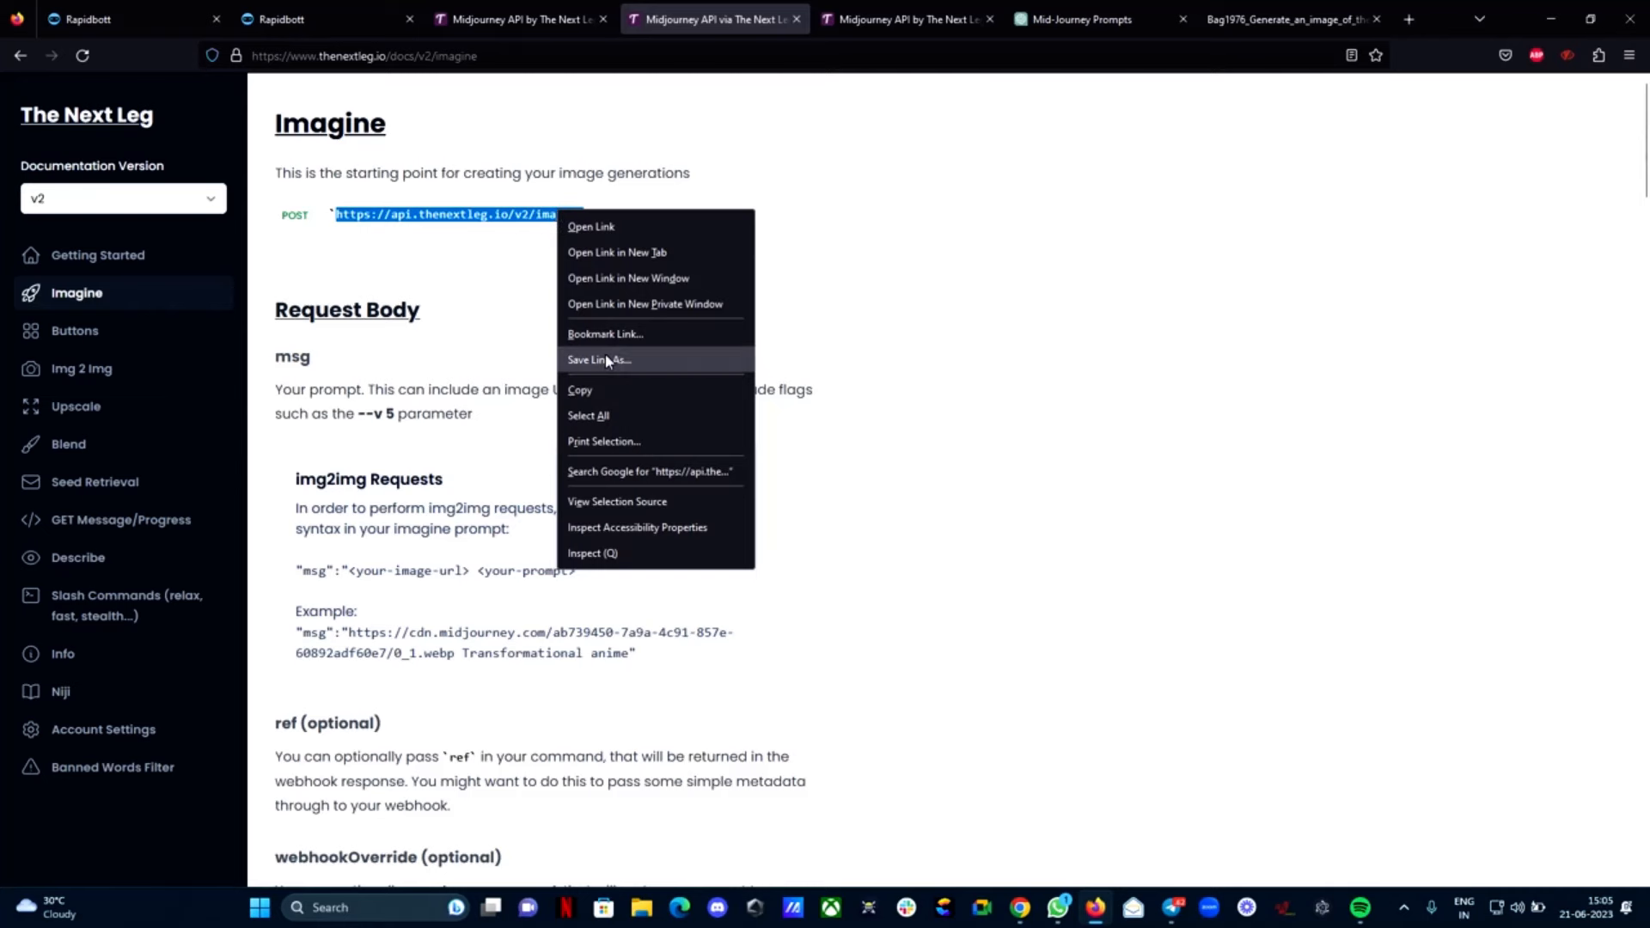
left_click(581, 389)
left_click(120, 19)
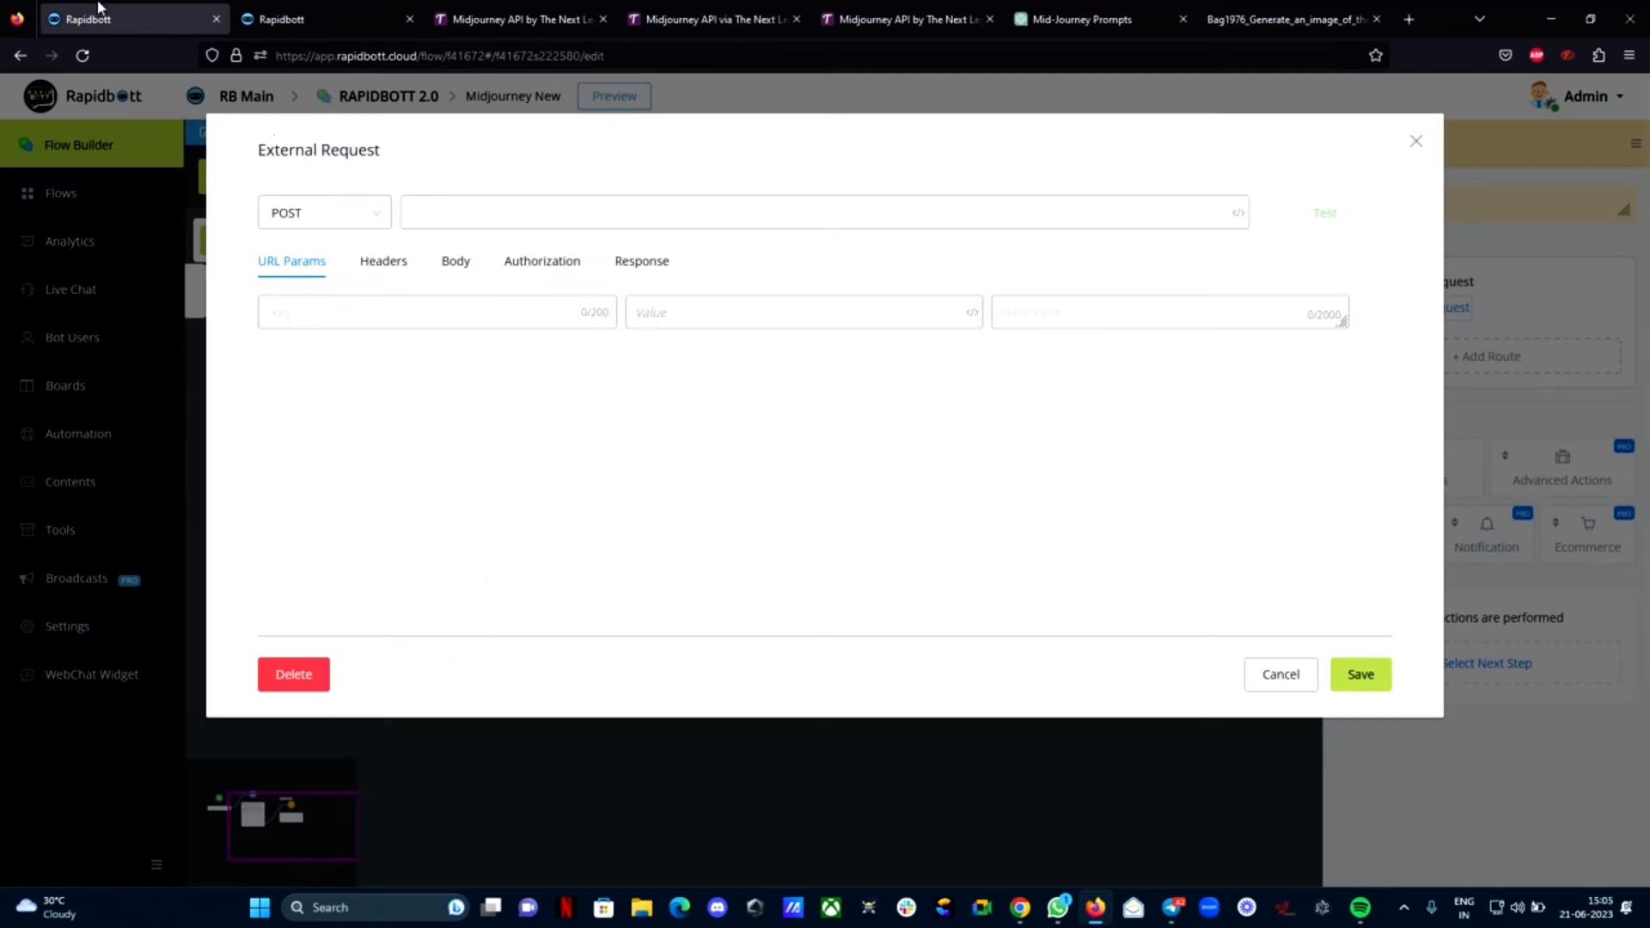
right_click(463, 210)
left_click(511, 333)
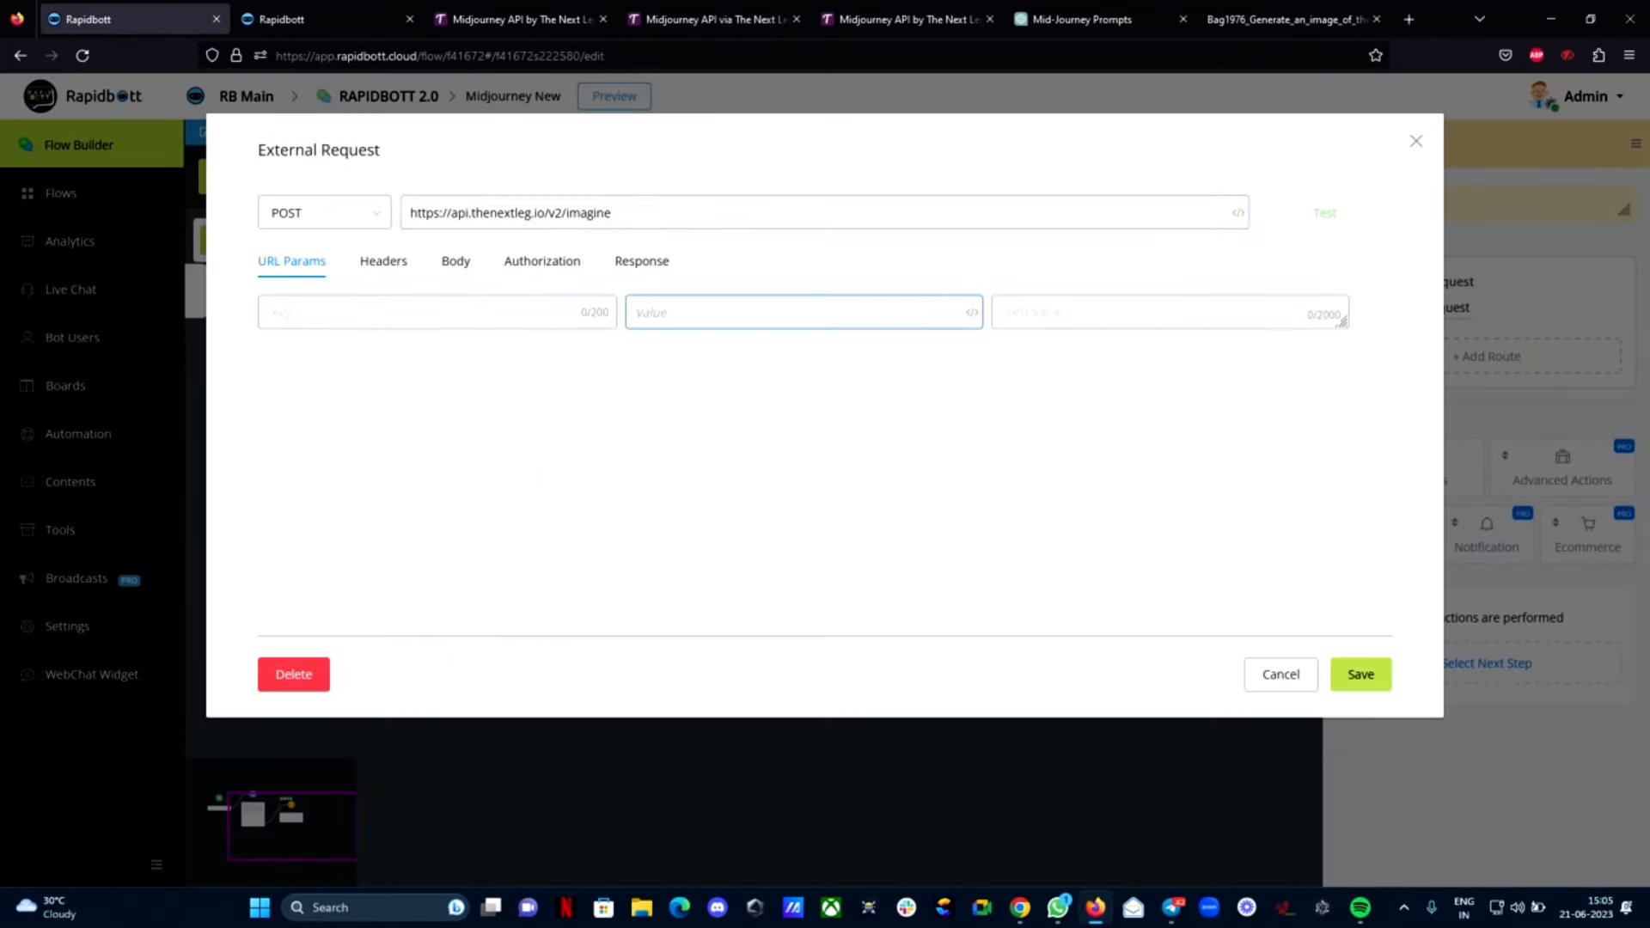
Copy the header name Authorization from the JavaScript sample on The Next Leg's Imagine documentation page
left_click(760, 19)
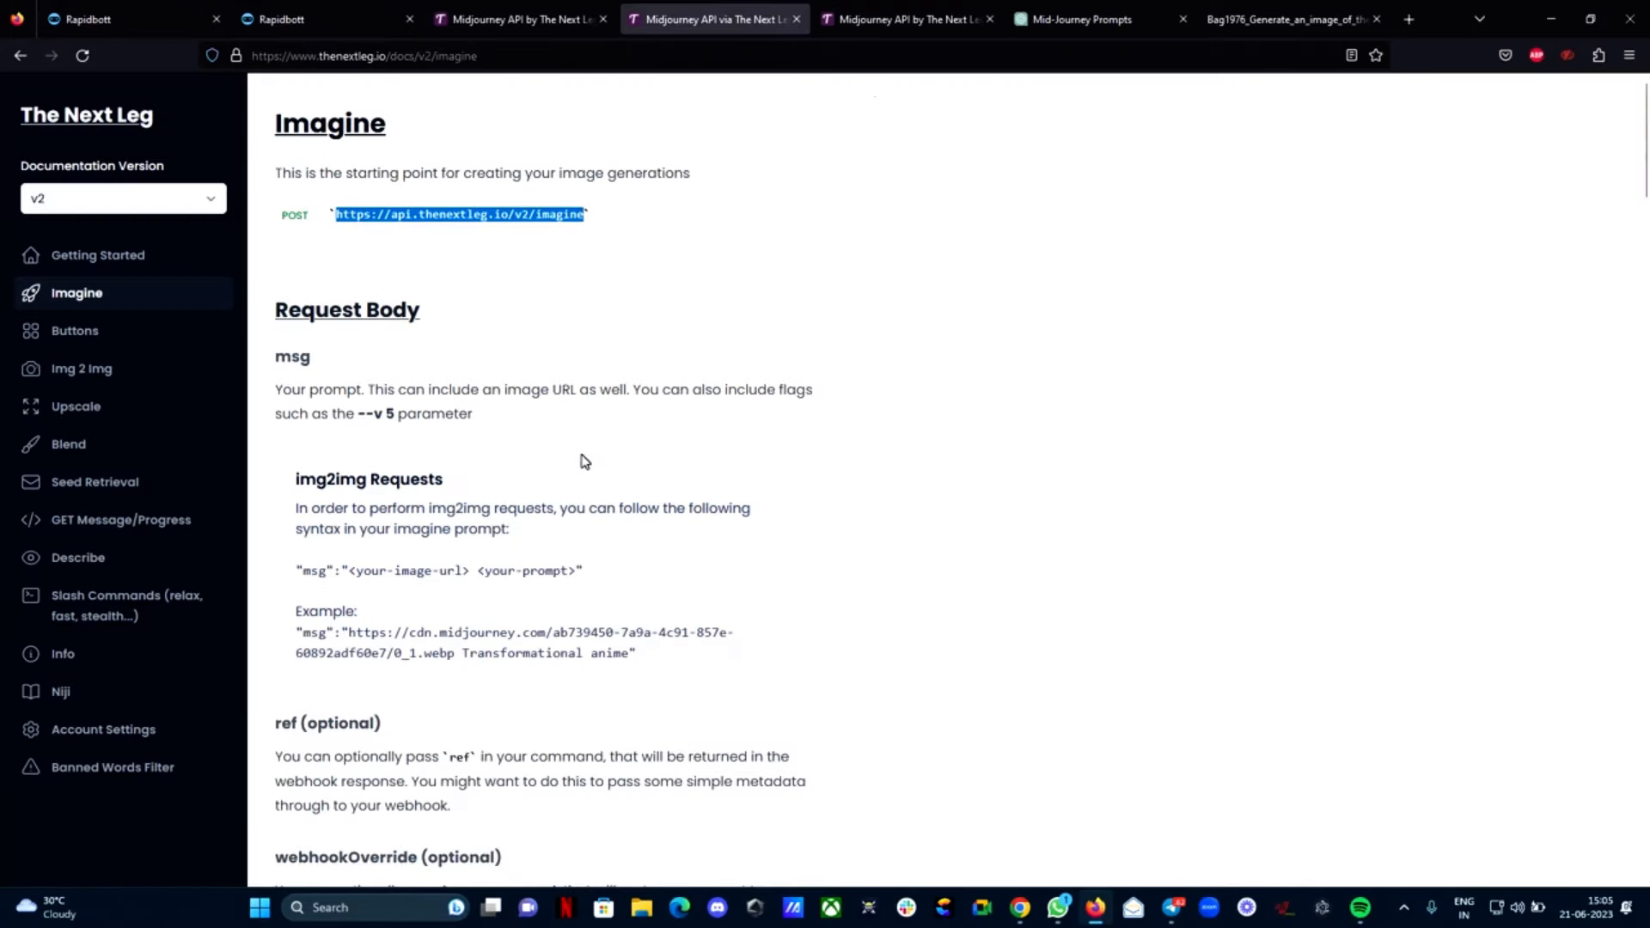
scroll(583, 461, "down", 2)
scroll(368, 357, "up", 1)
scroll(368, 358, "down", 8)
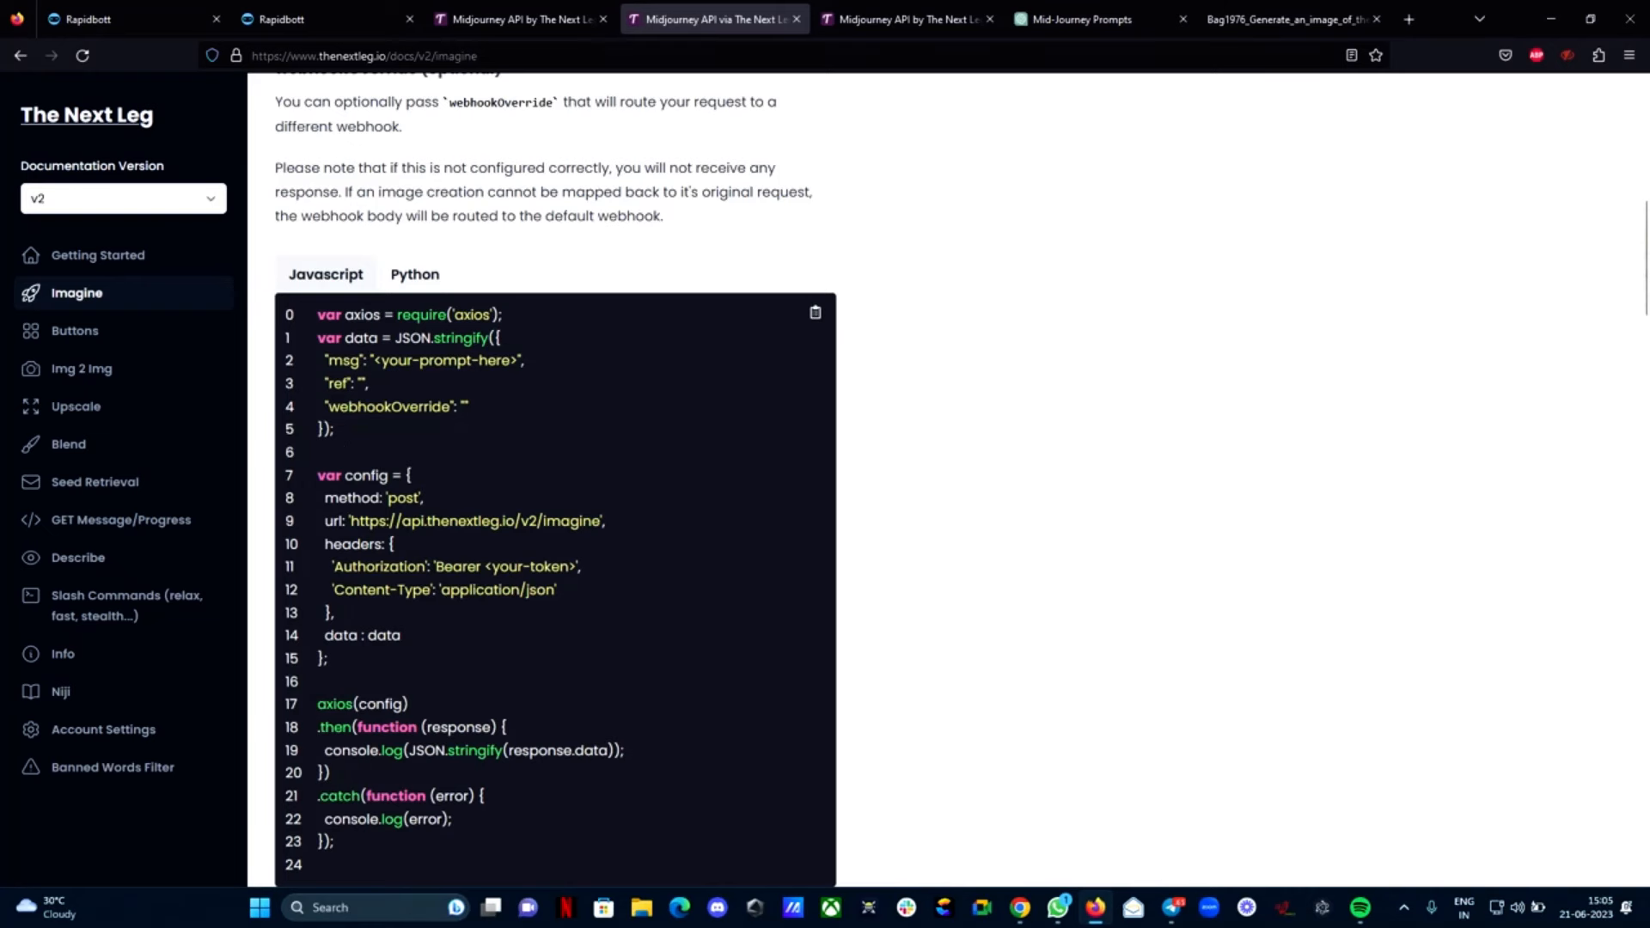
left_click_drag(333, 566, 418, 566)
right_click(401, 567)
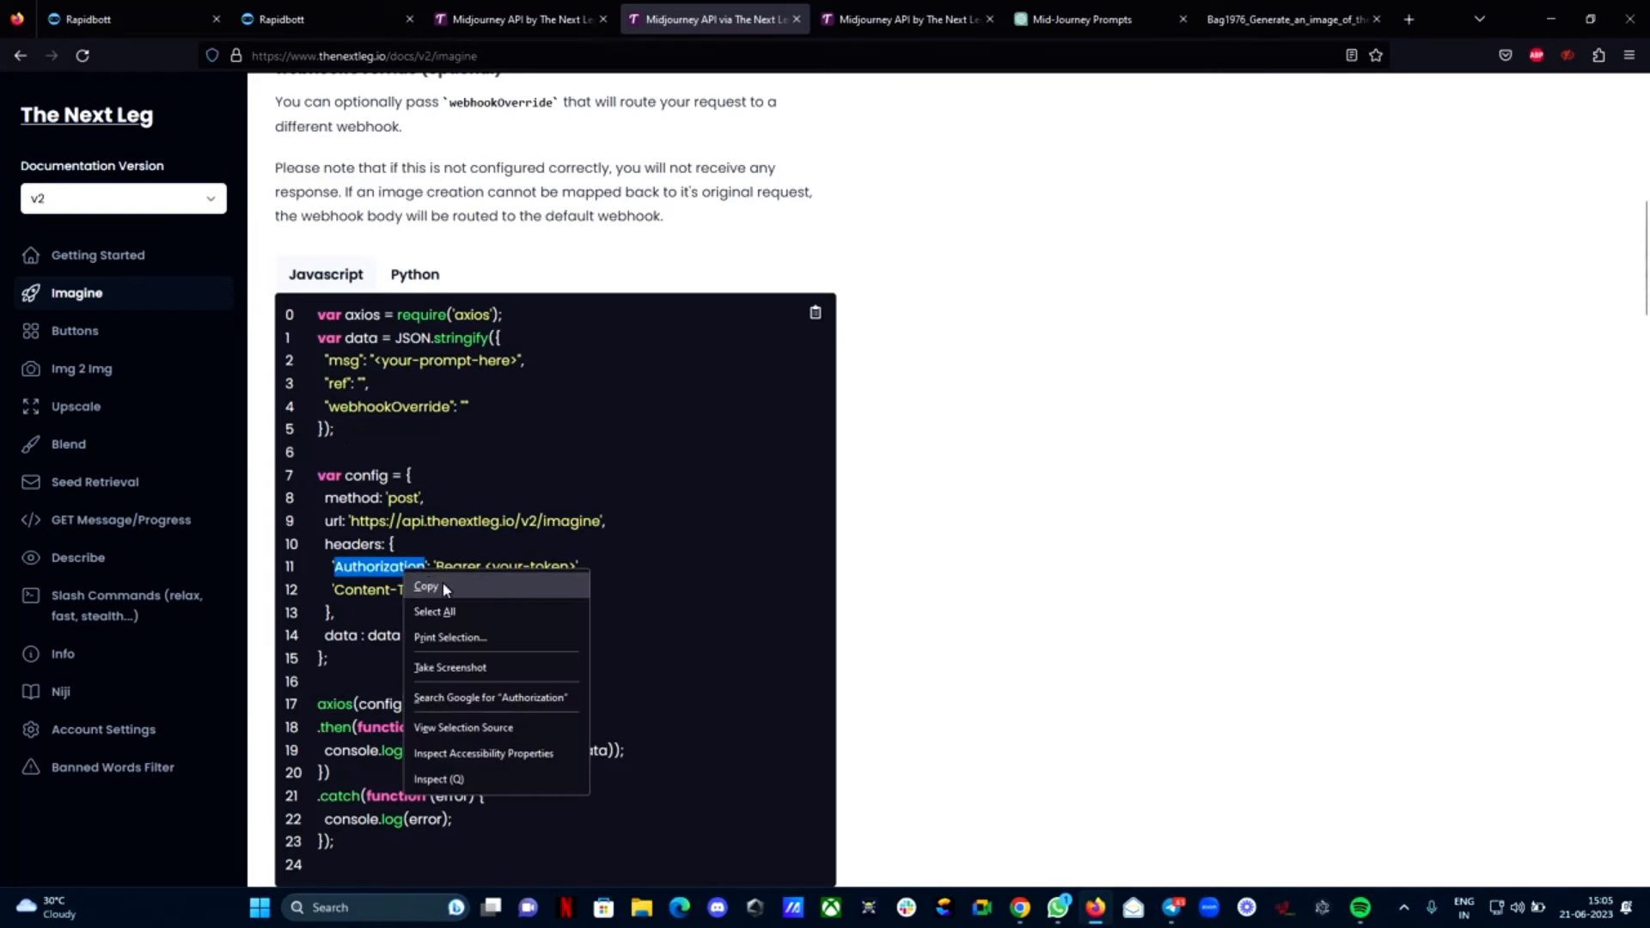
left_click(429, 585)
Add Authorization as the first header key of the external request in Rapidbott
left_click(129, 19)
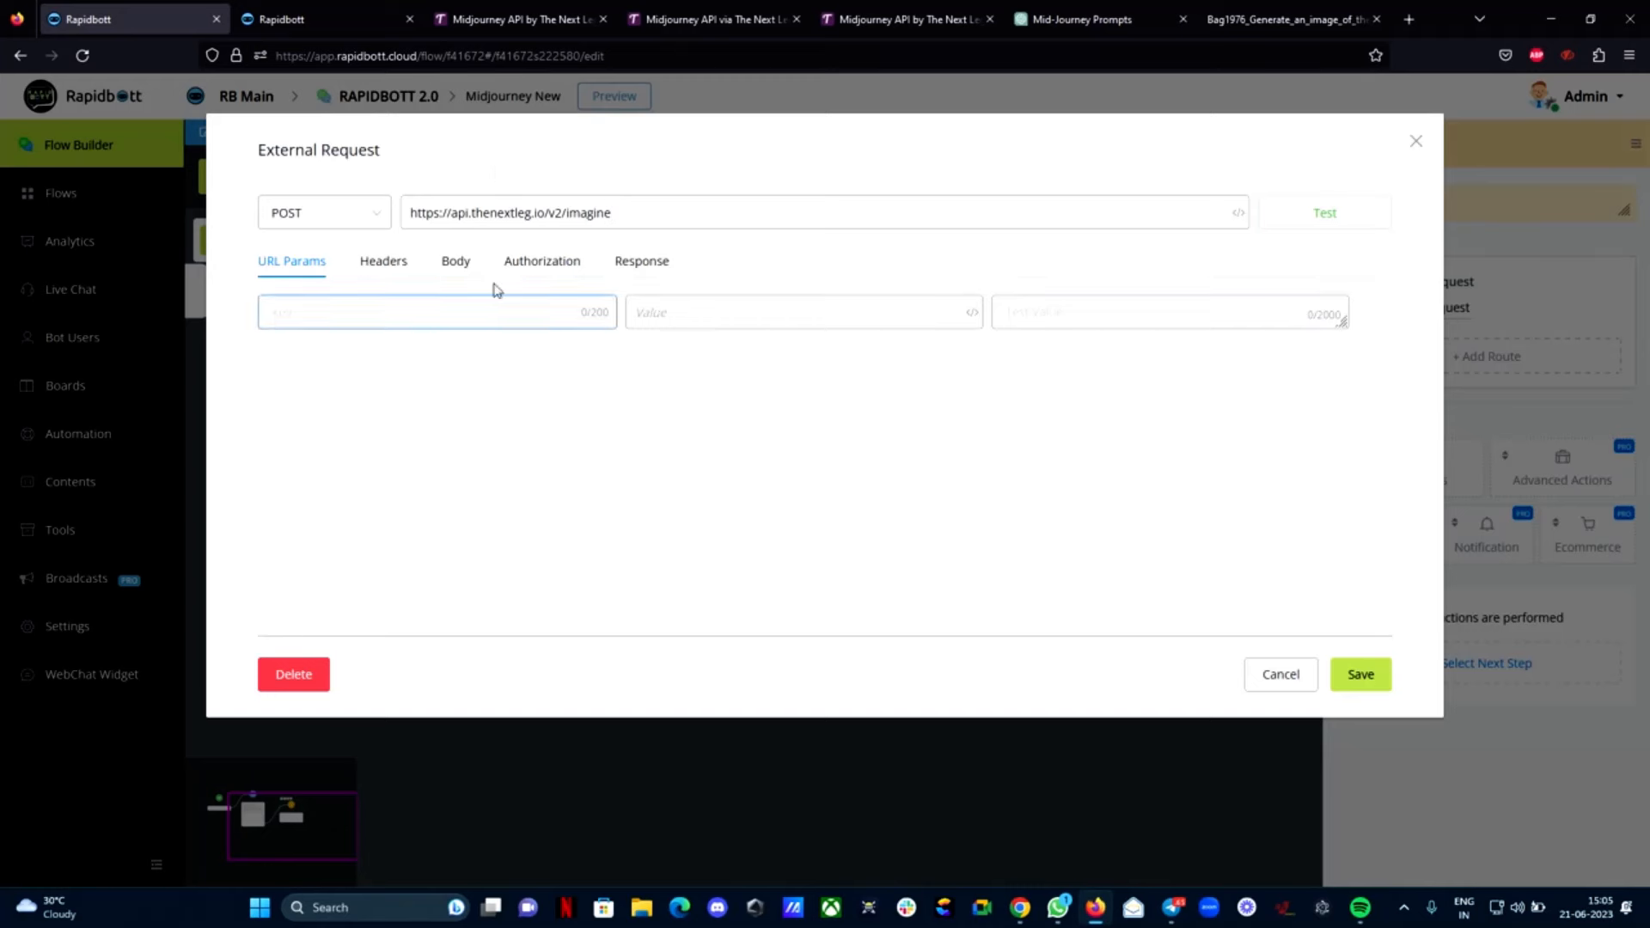
left_click(508, 262)
left_click(383, 263)
right_click(378, 320)
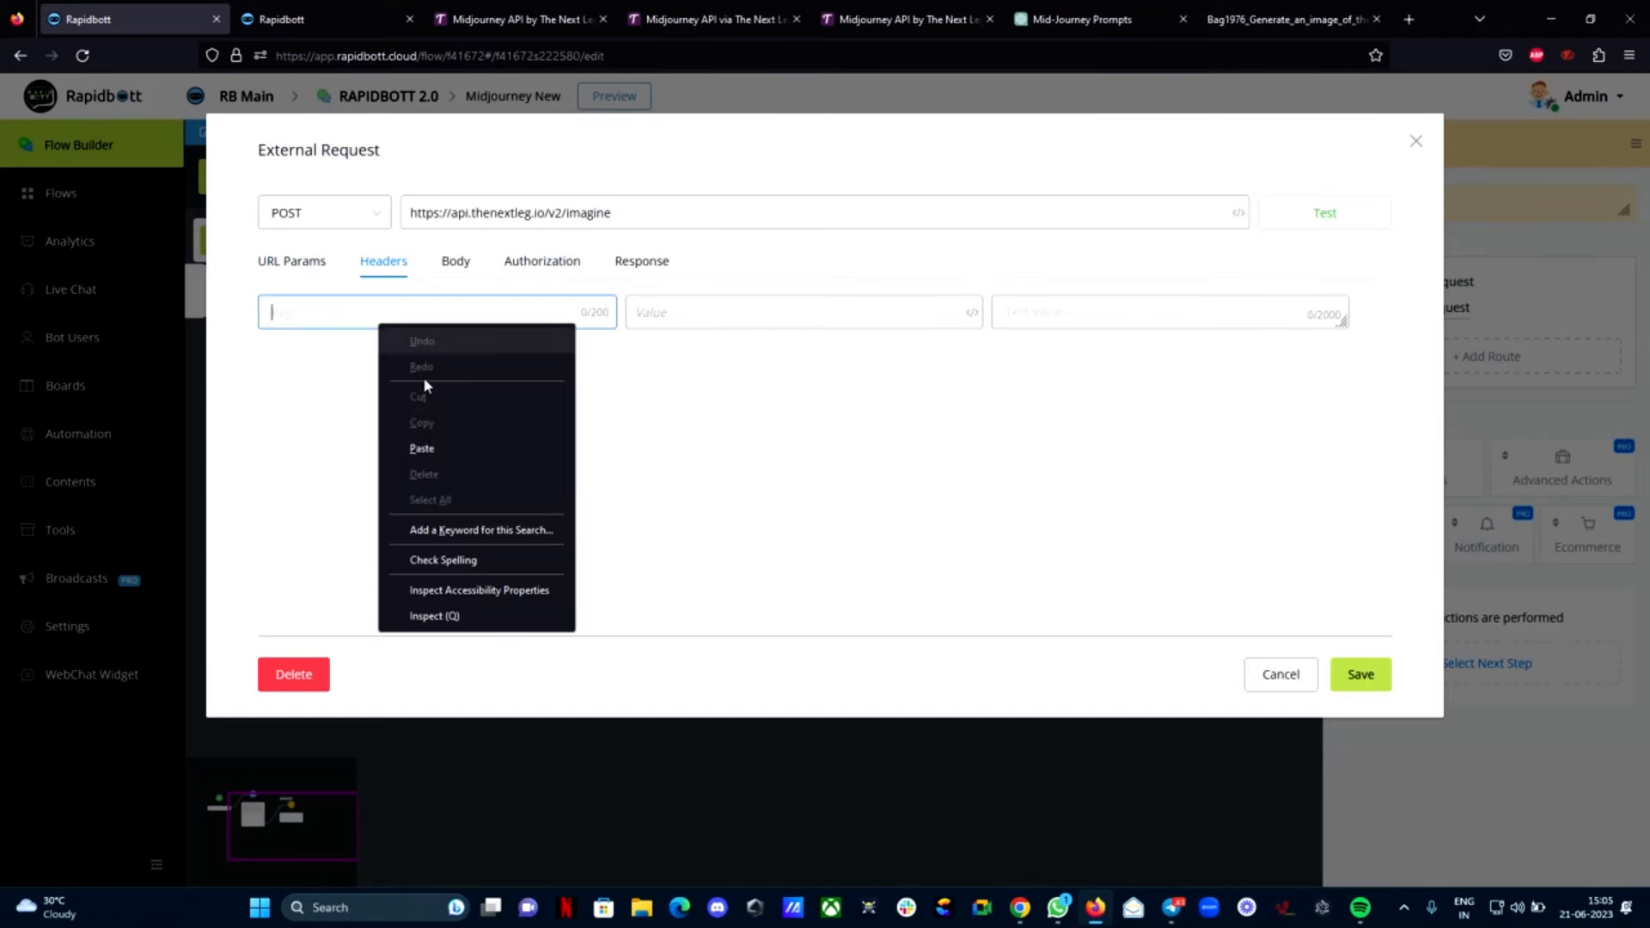
left_click(451, 442)
Copy the word Bearer from the Authorization line of the Imagine documentation's JavaScript sample
left_click(688, 14)
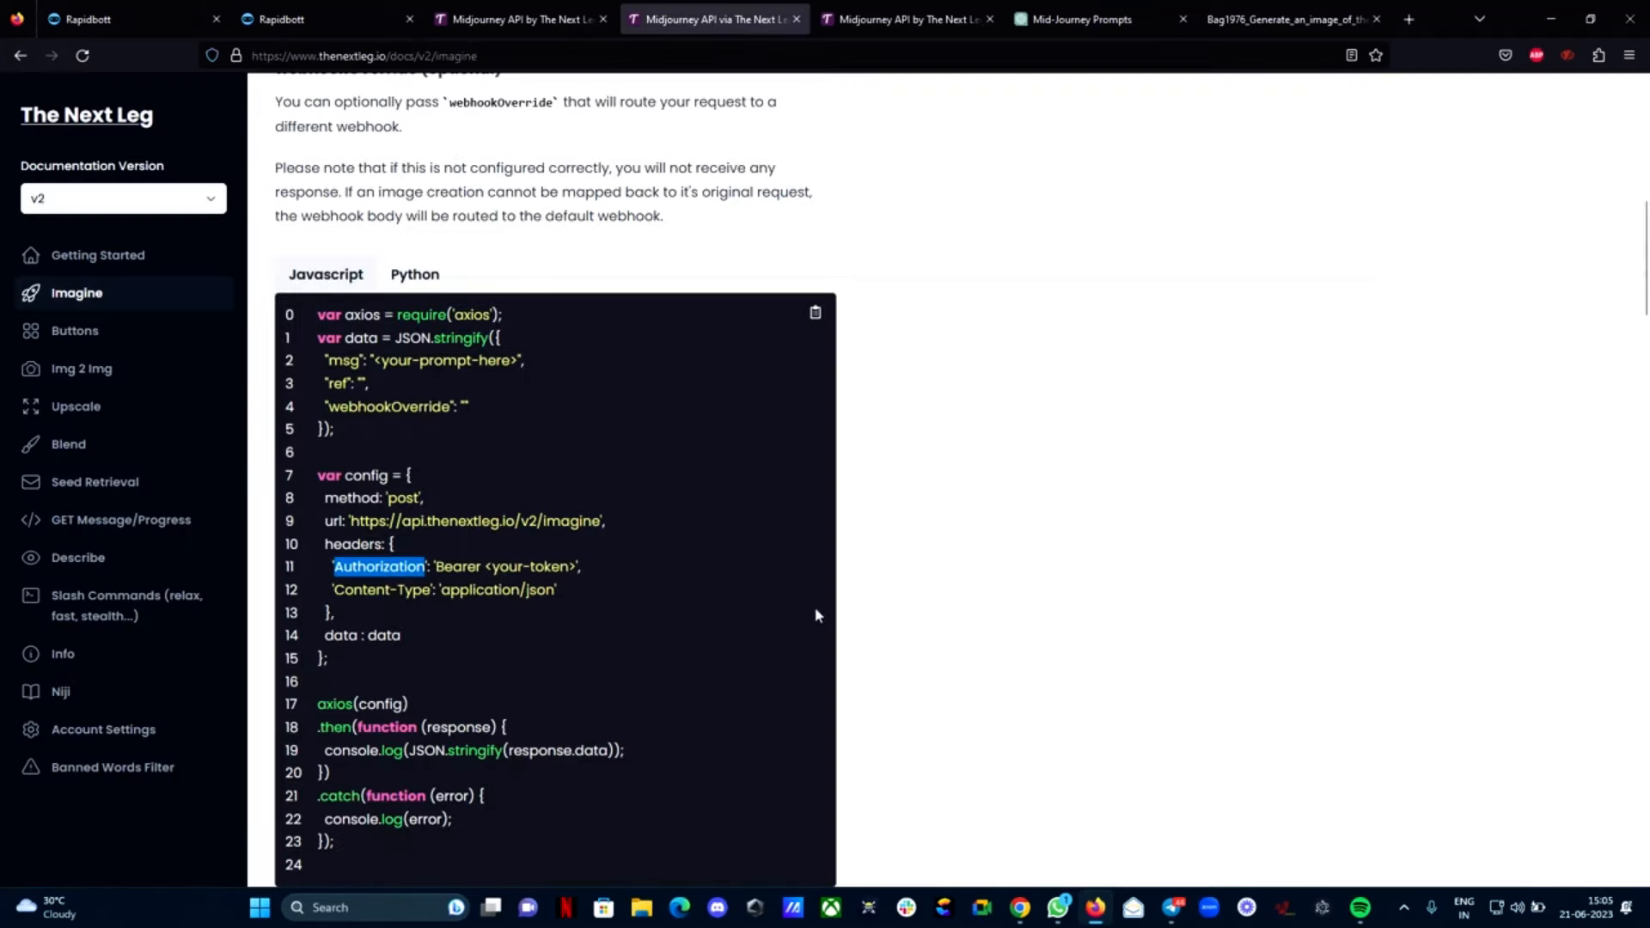
left_click_drag(434, 566, 478, 566)
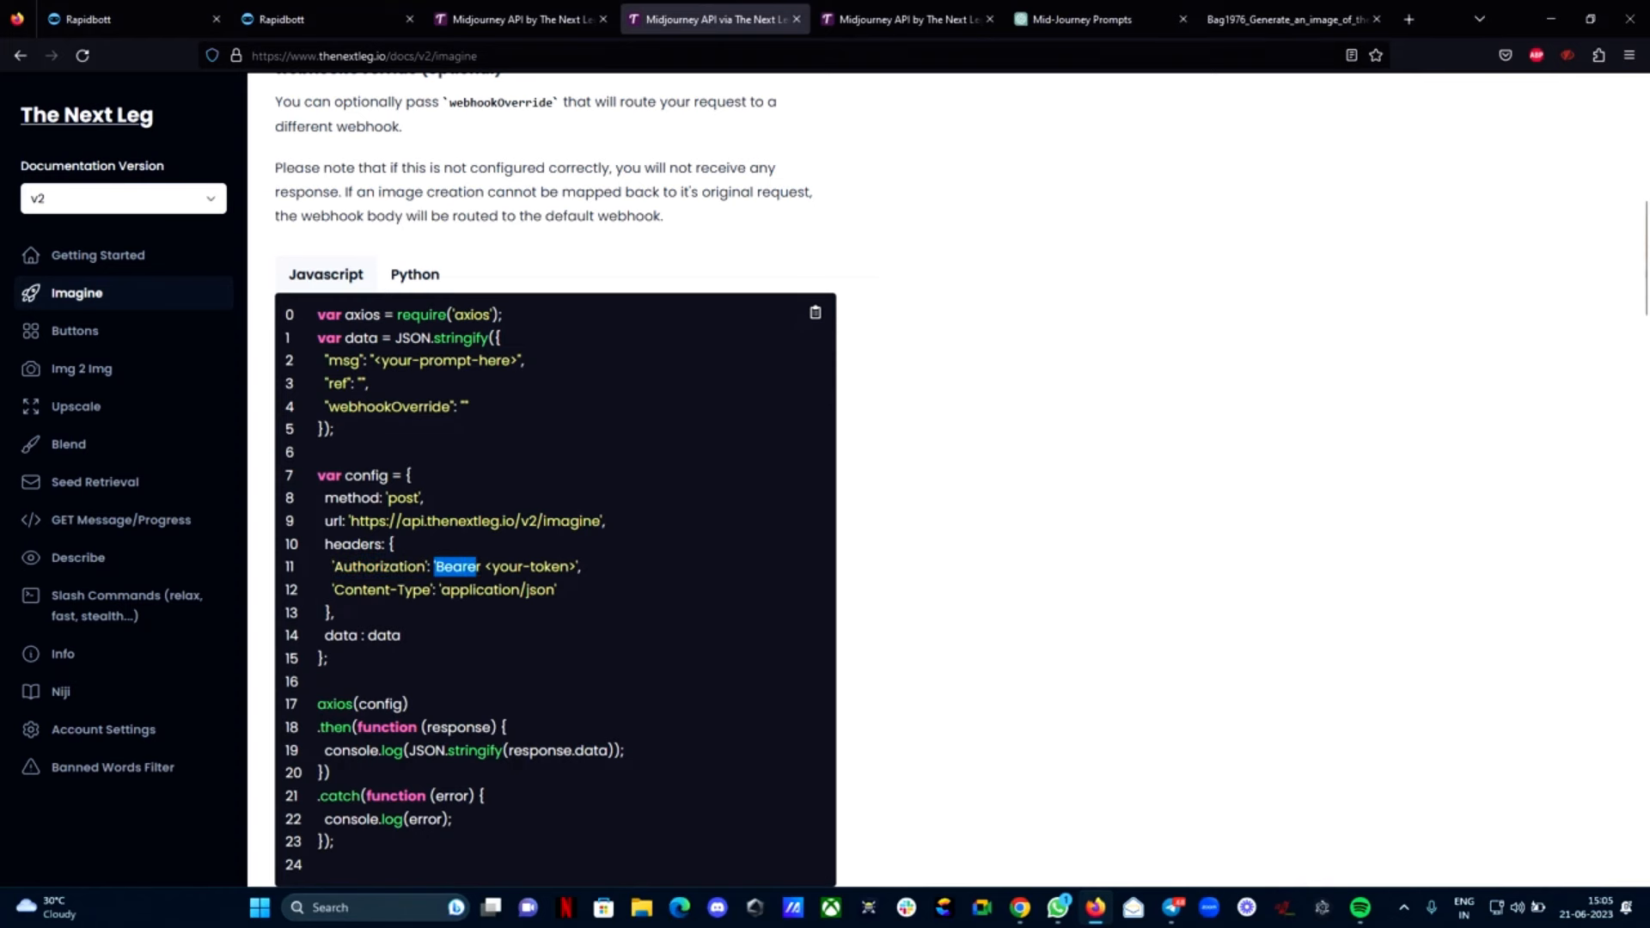
right_click(475, 567)
left_click(483, 579)
Copy the auth token from The Next Leg account page
left_click(927, 17)
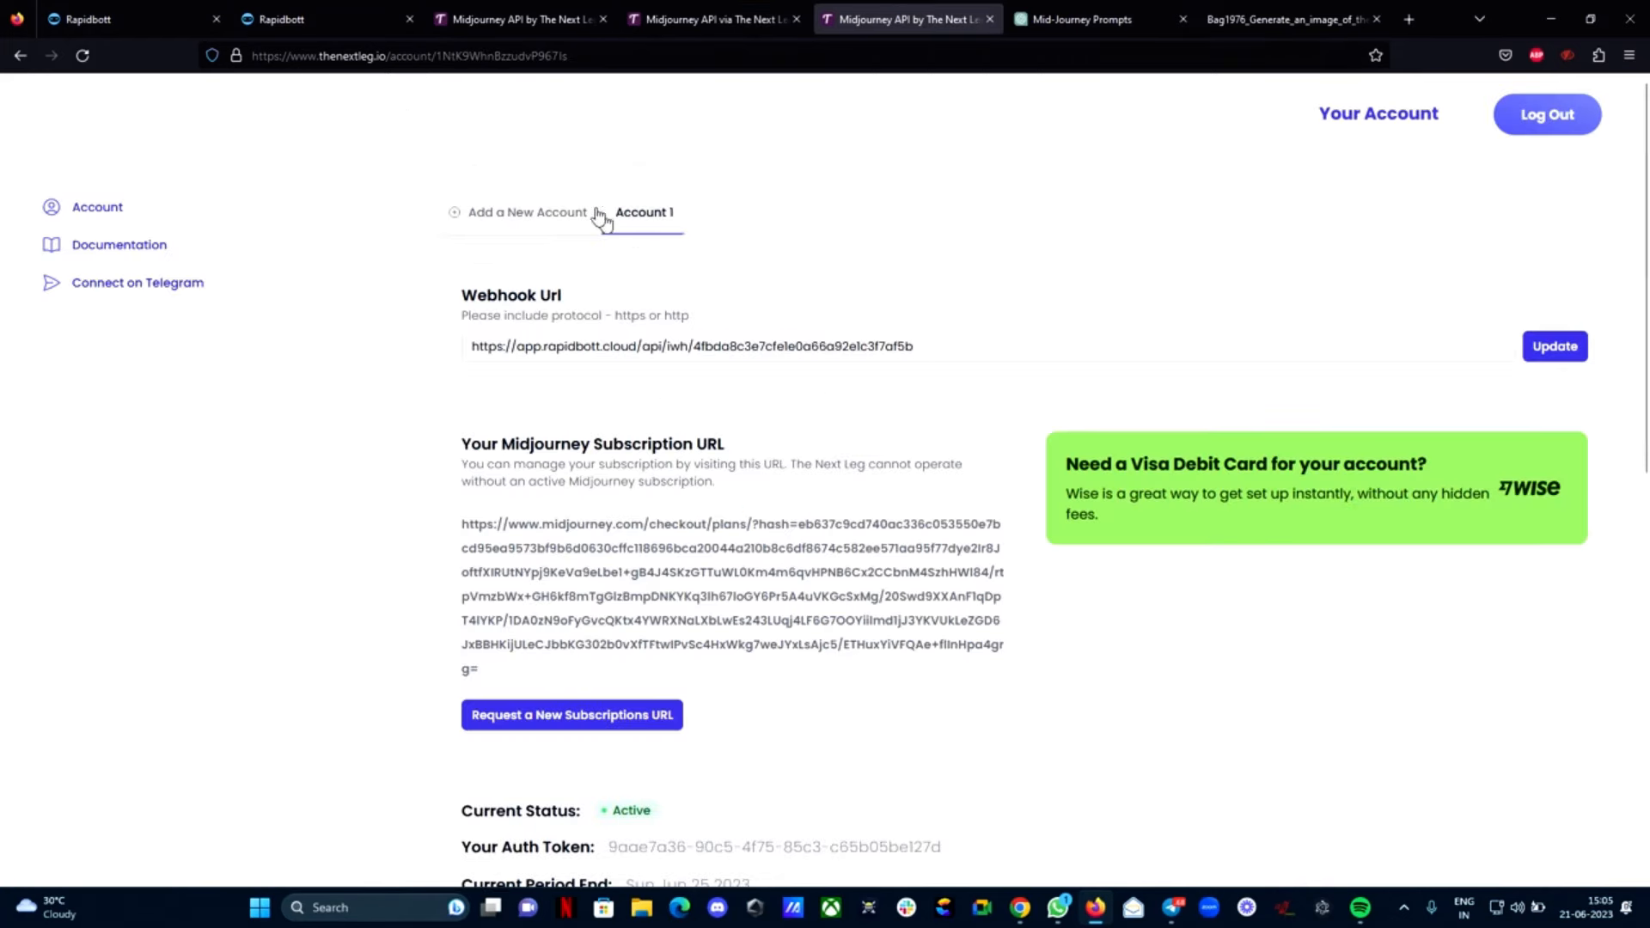
scroll(608, 669, "down", 2)
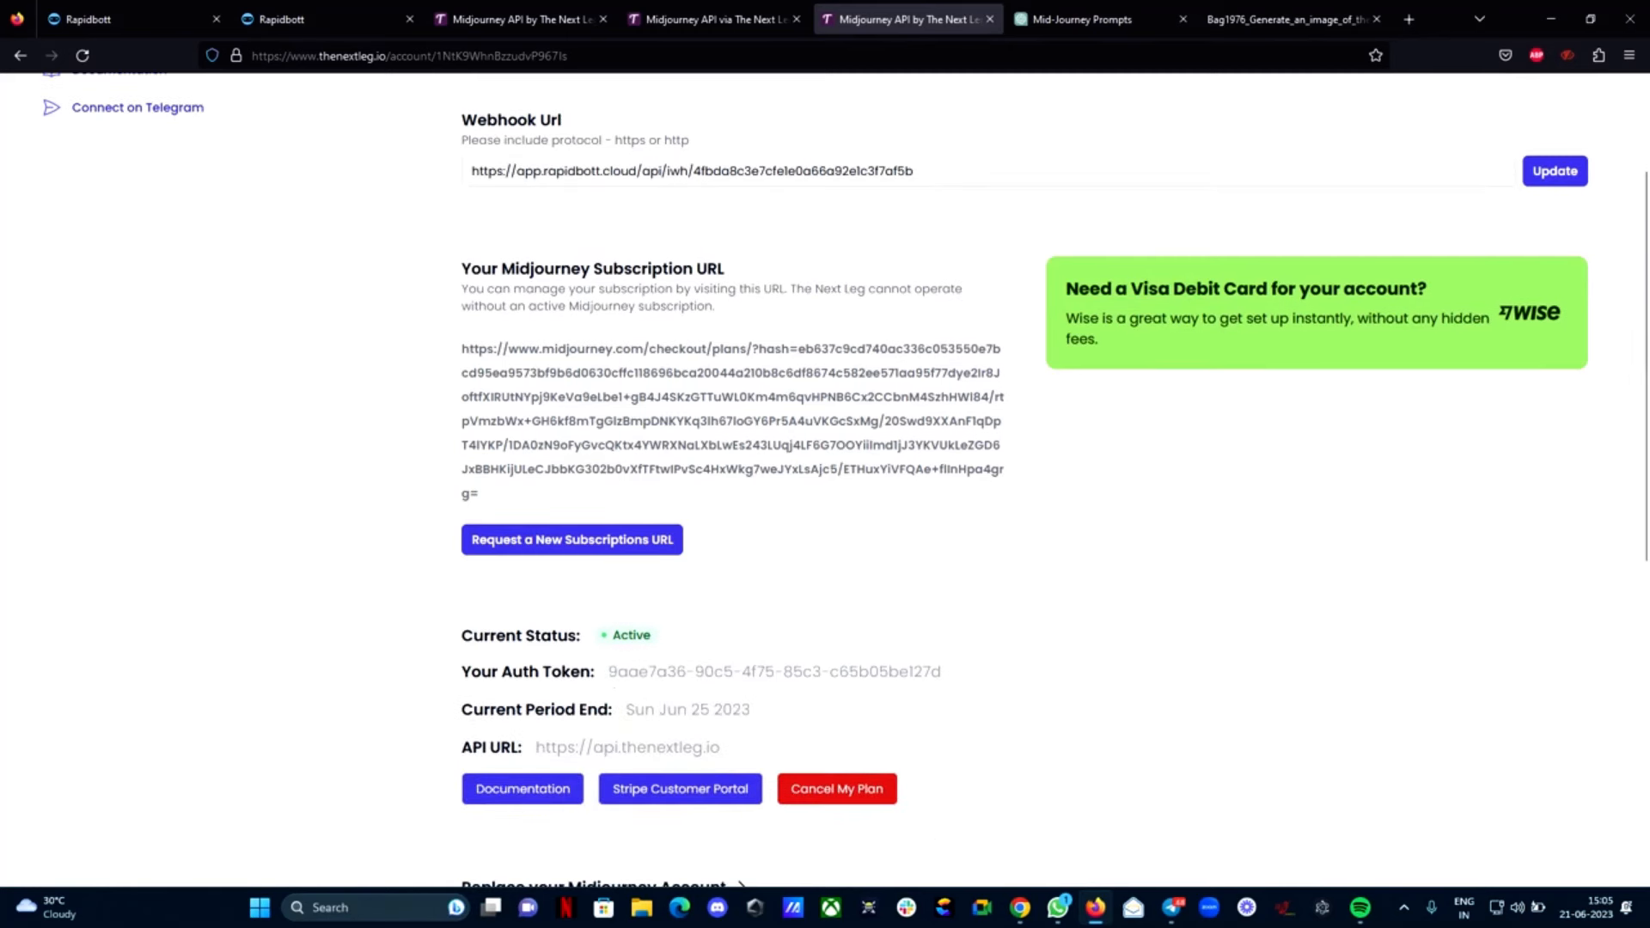
triple_click(615, 676)
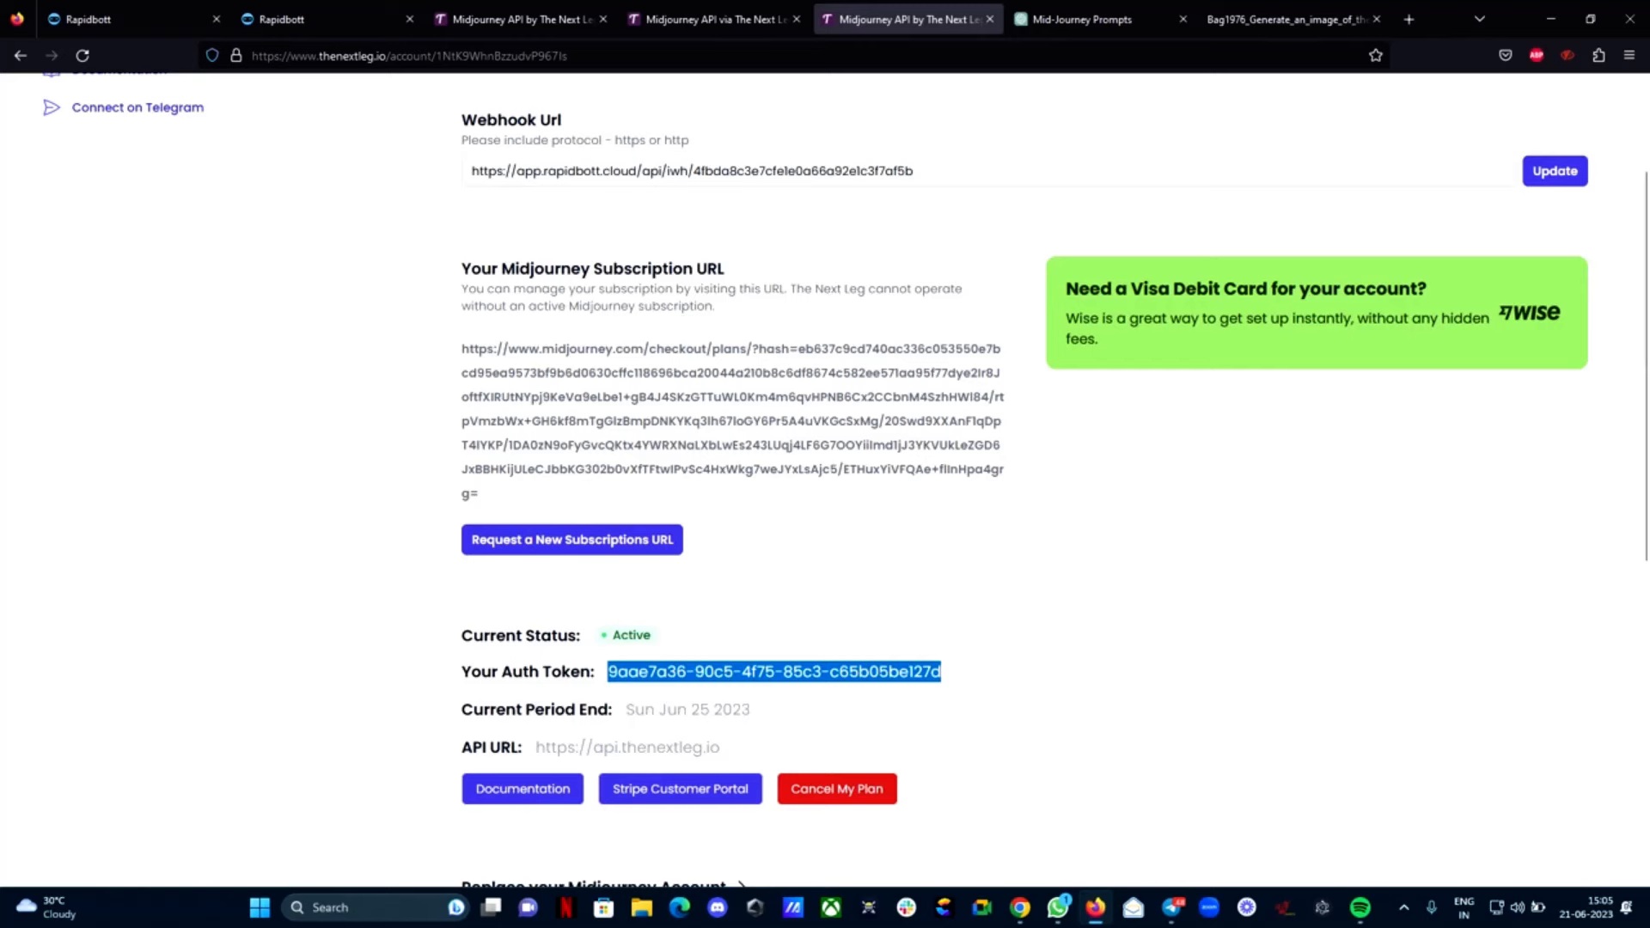
right_click(727, 675)
left_click(786, 688)
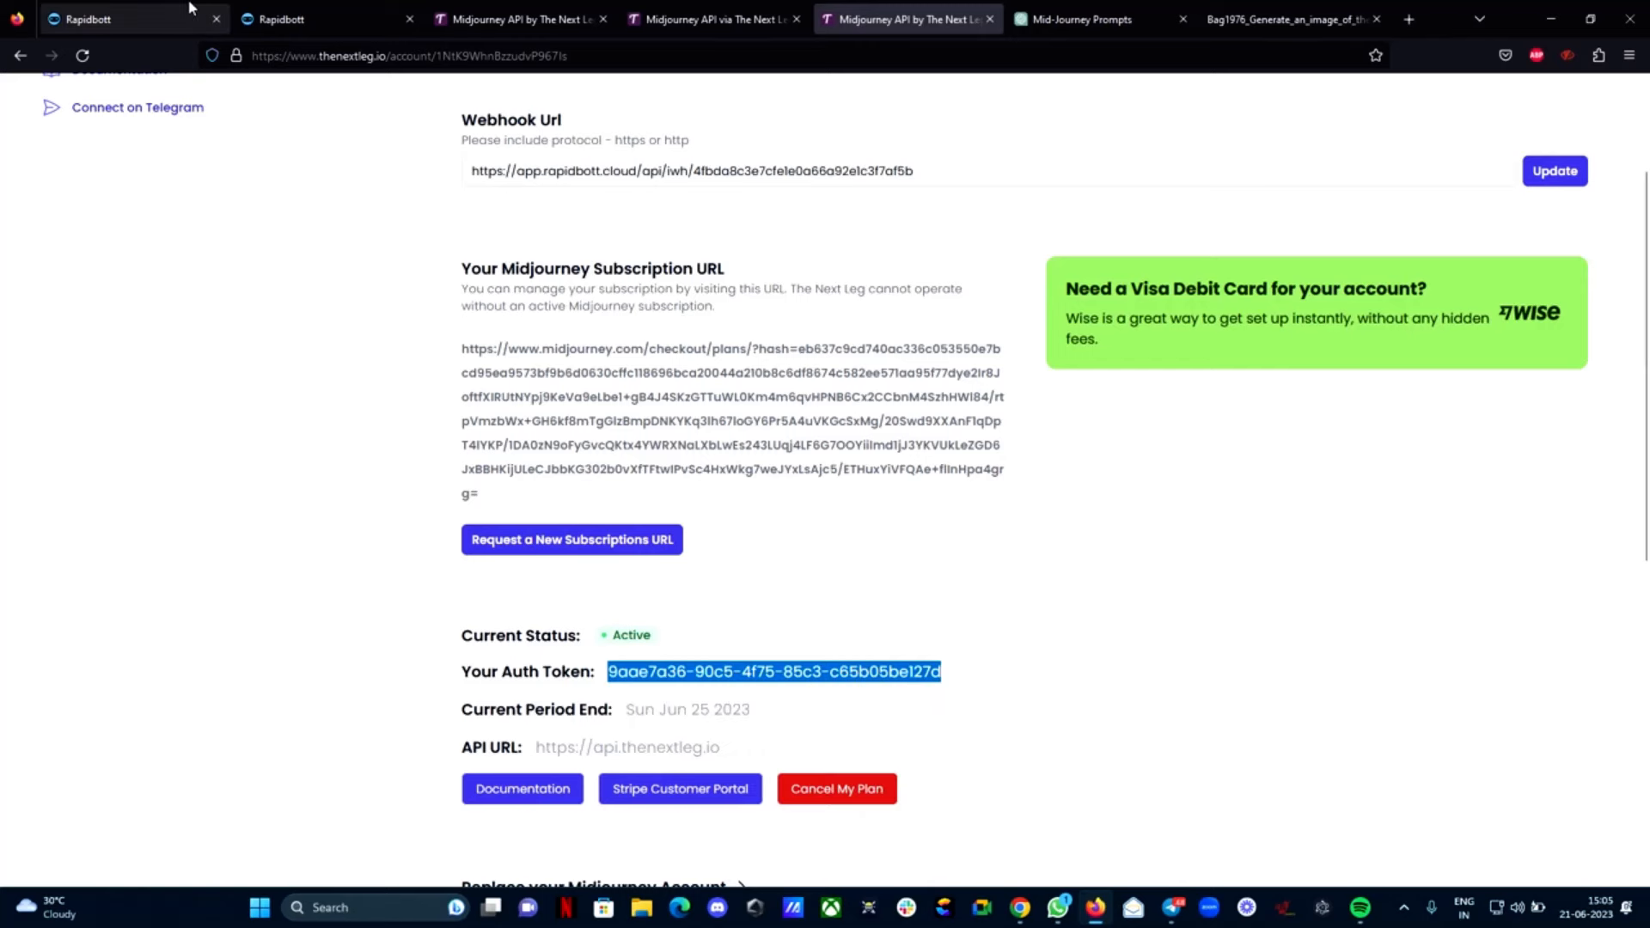
Set the Authorization header's value in Rapidbott to Bearer, a space and the copied auth token, without any quotation mark
left_click(154, 19)
left_click(739, 313)
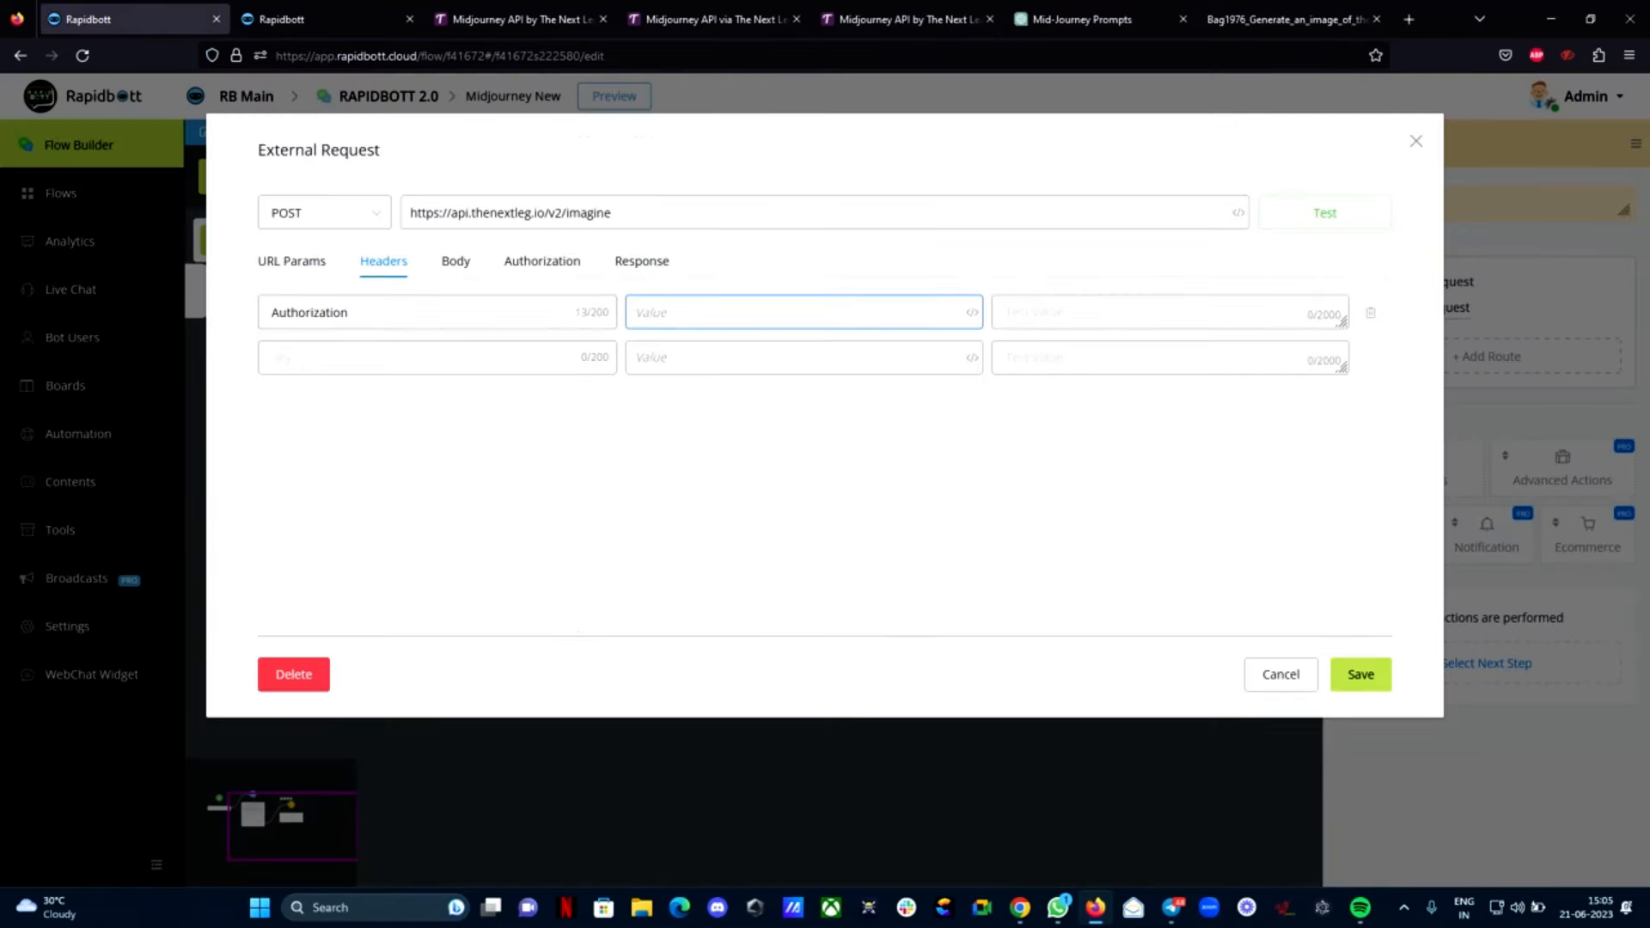
key("super+v")
left_click(722, 547)
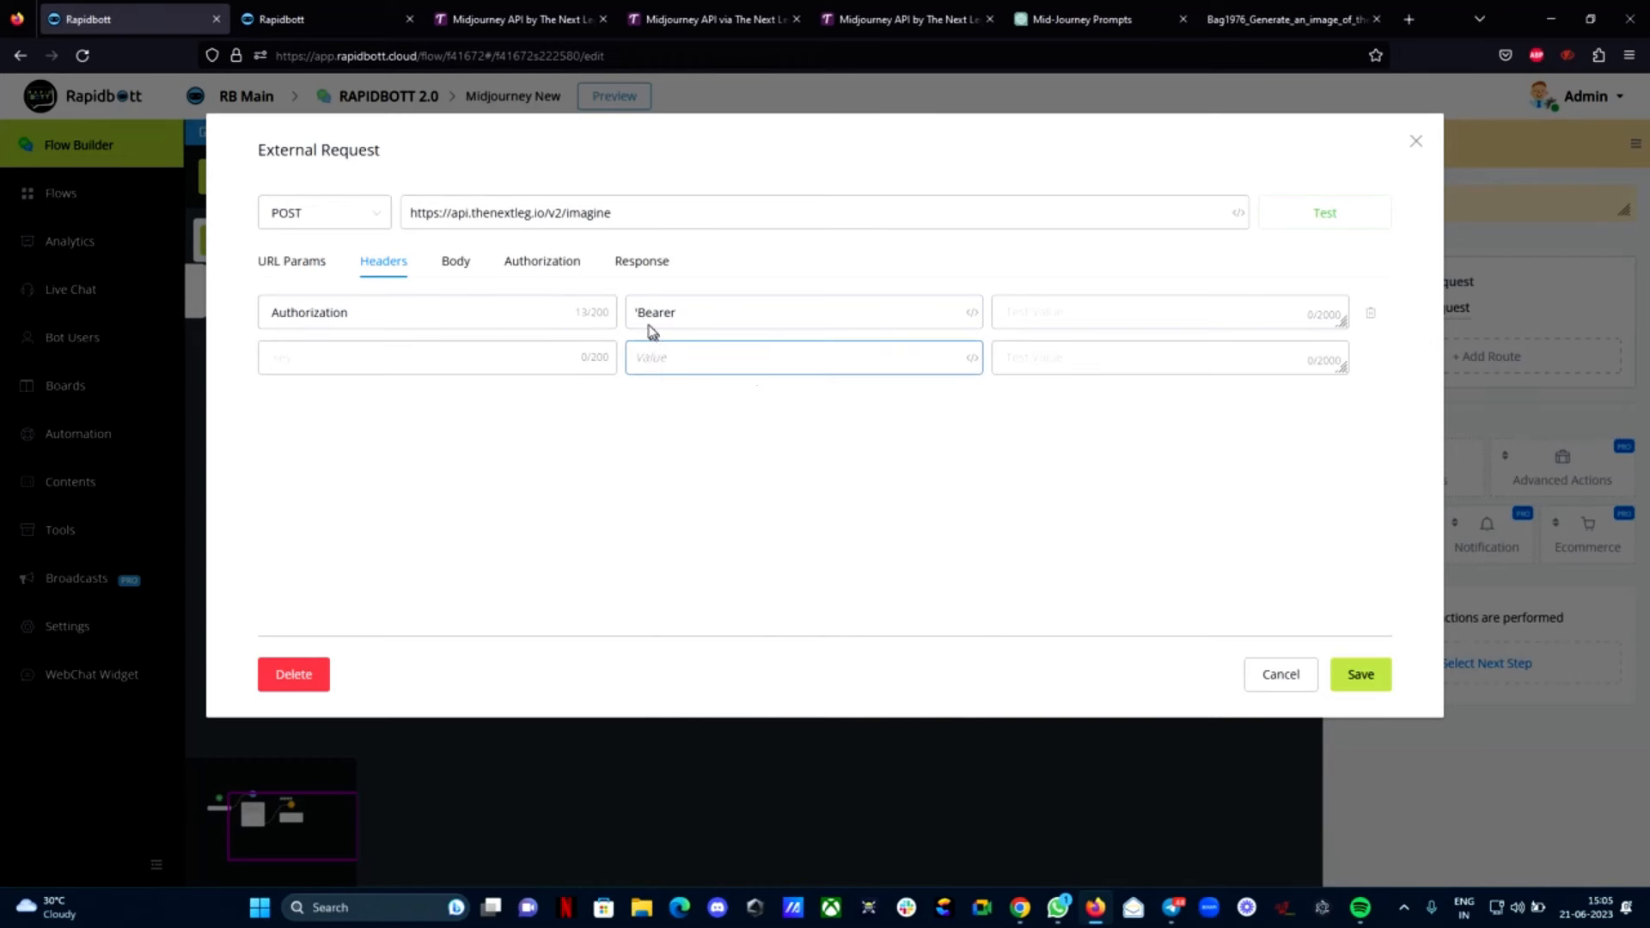
left_click(651, 325)
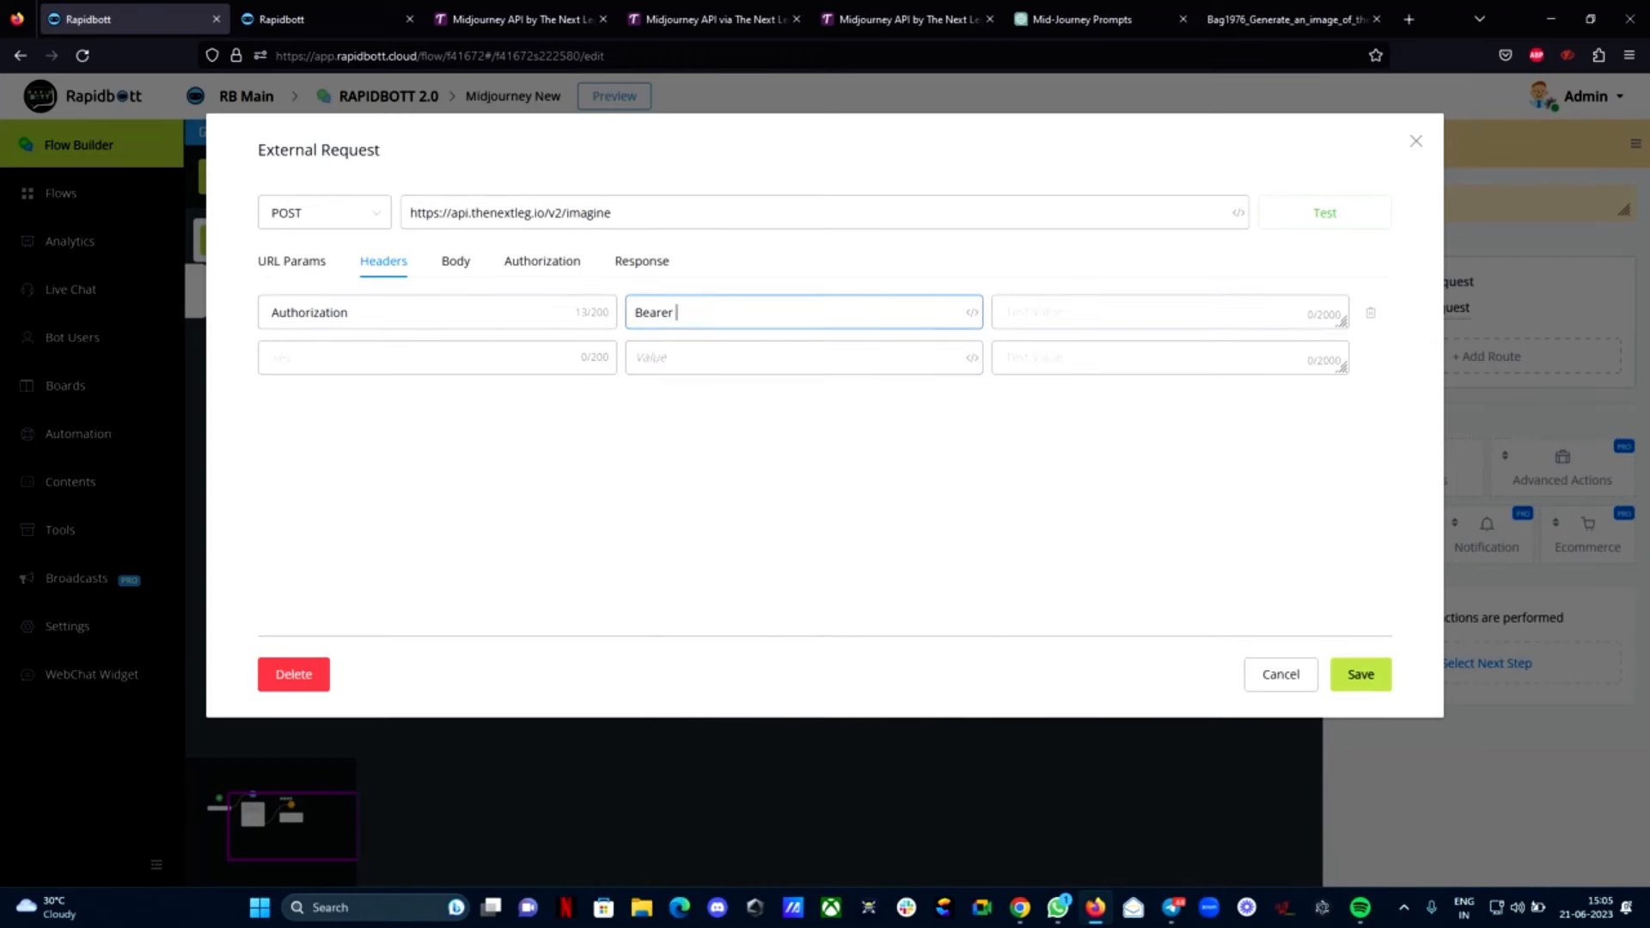
key("super+v")
left_click(813, 462)
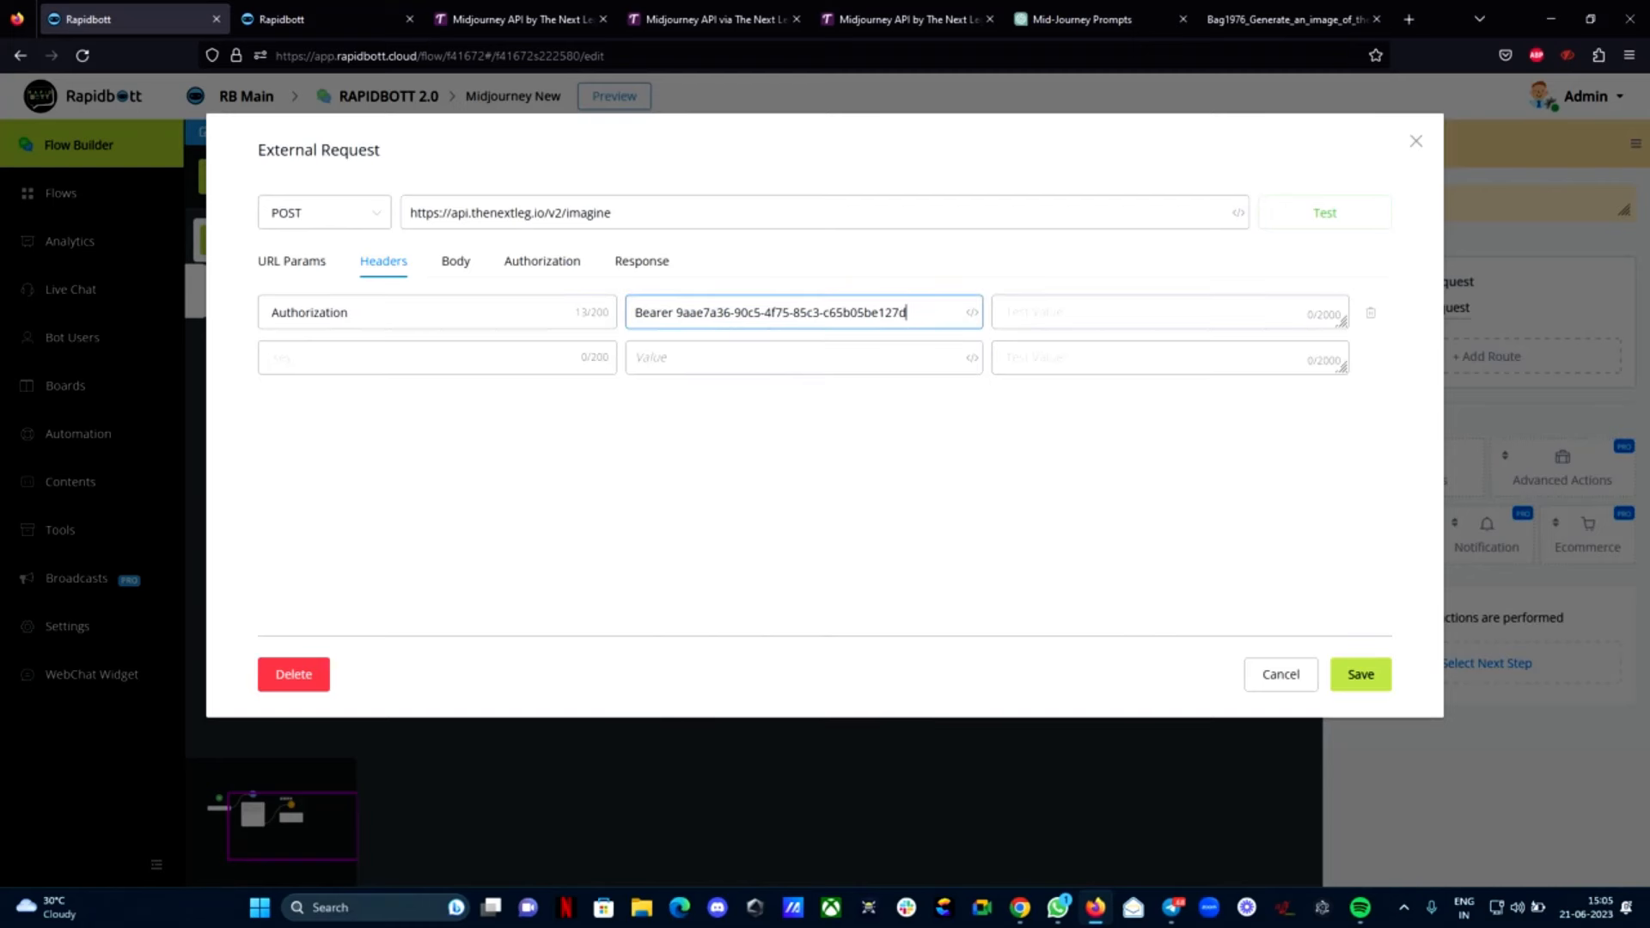
Copy Content-Type from the Imagine documentation's sample and add it as the second header key in Rapidbott
left_click(516, 19)
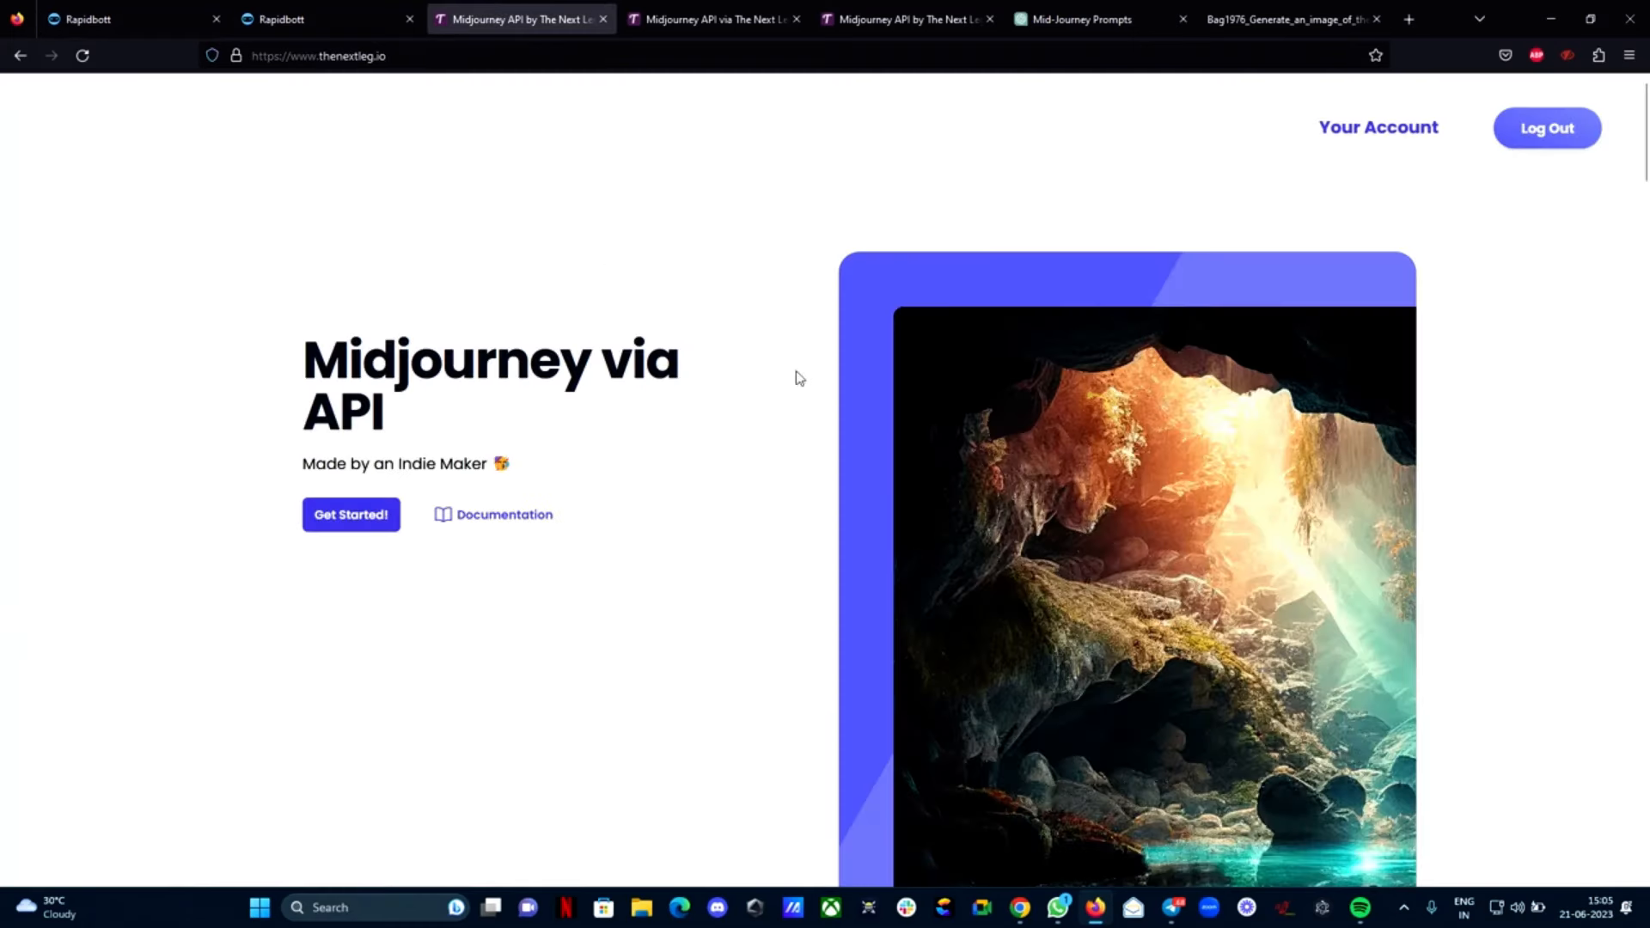
left_click(726, 8)
left_click_drag(334, 590, 431, 590)
right_click(425, 592)
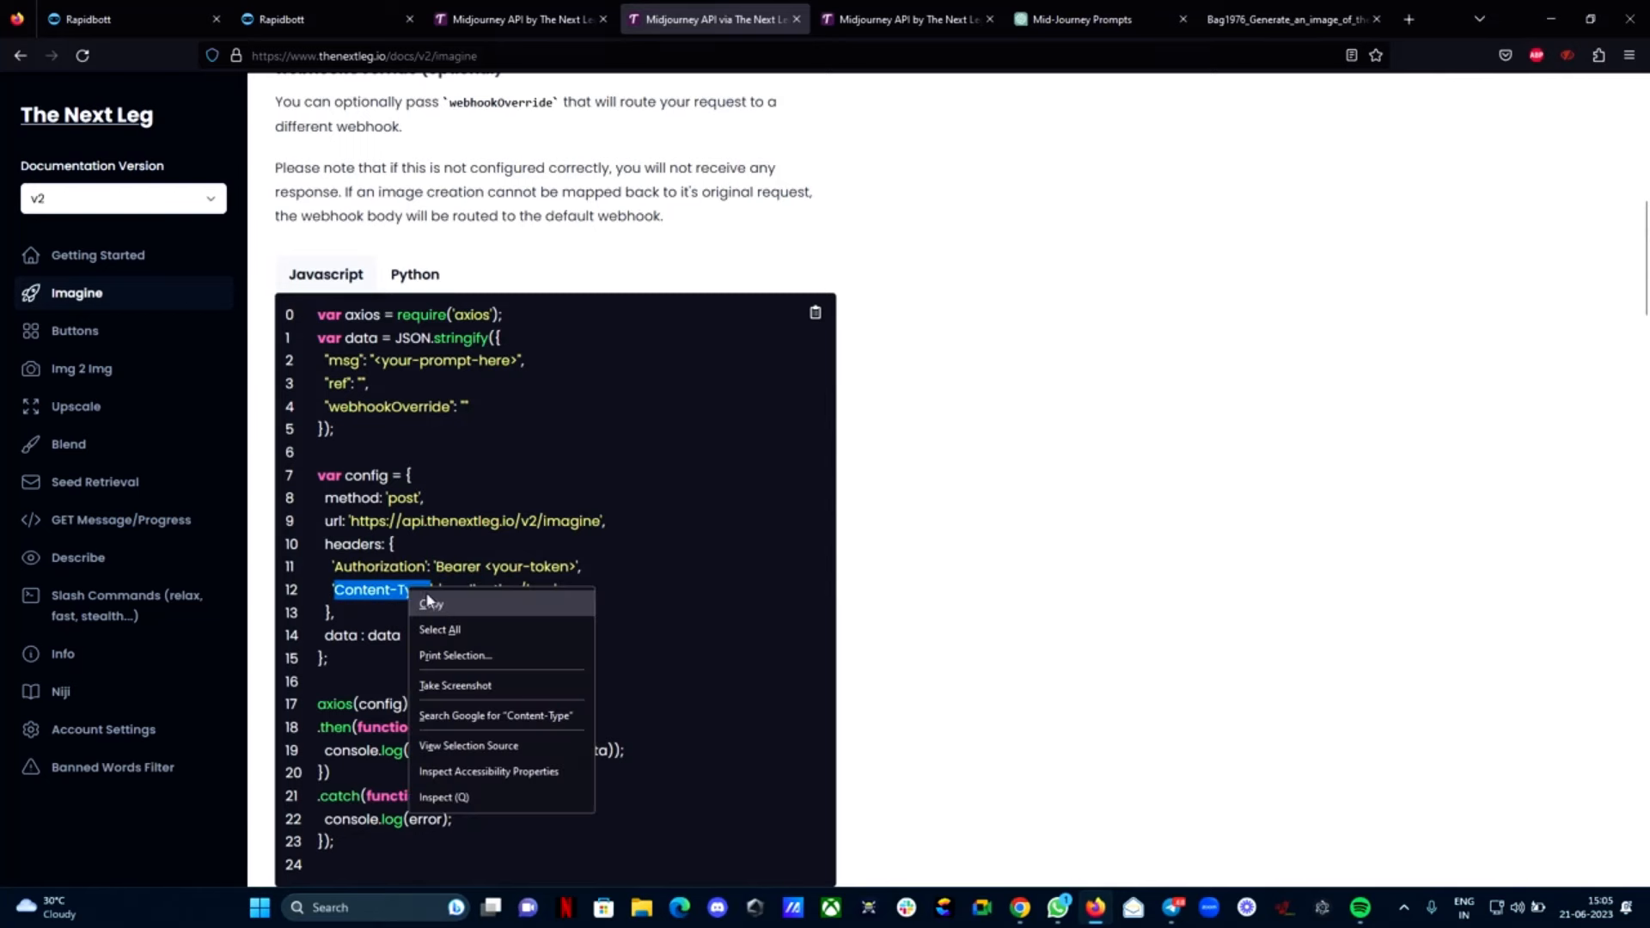
left_click(441, 606)
left_click(149, 9)
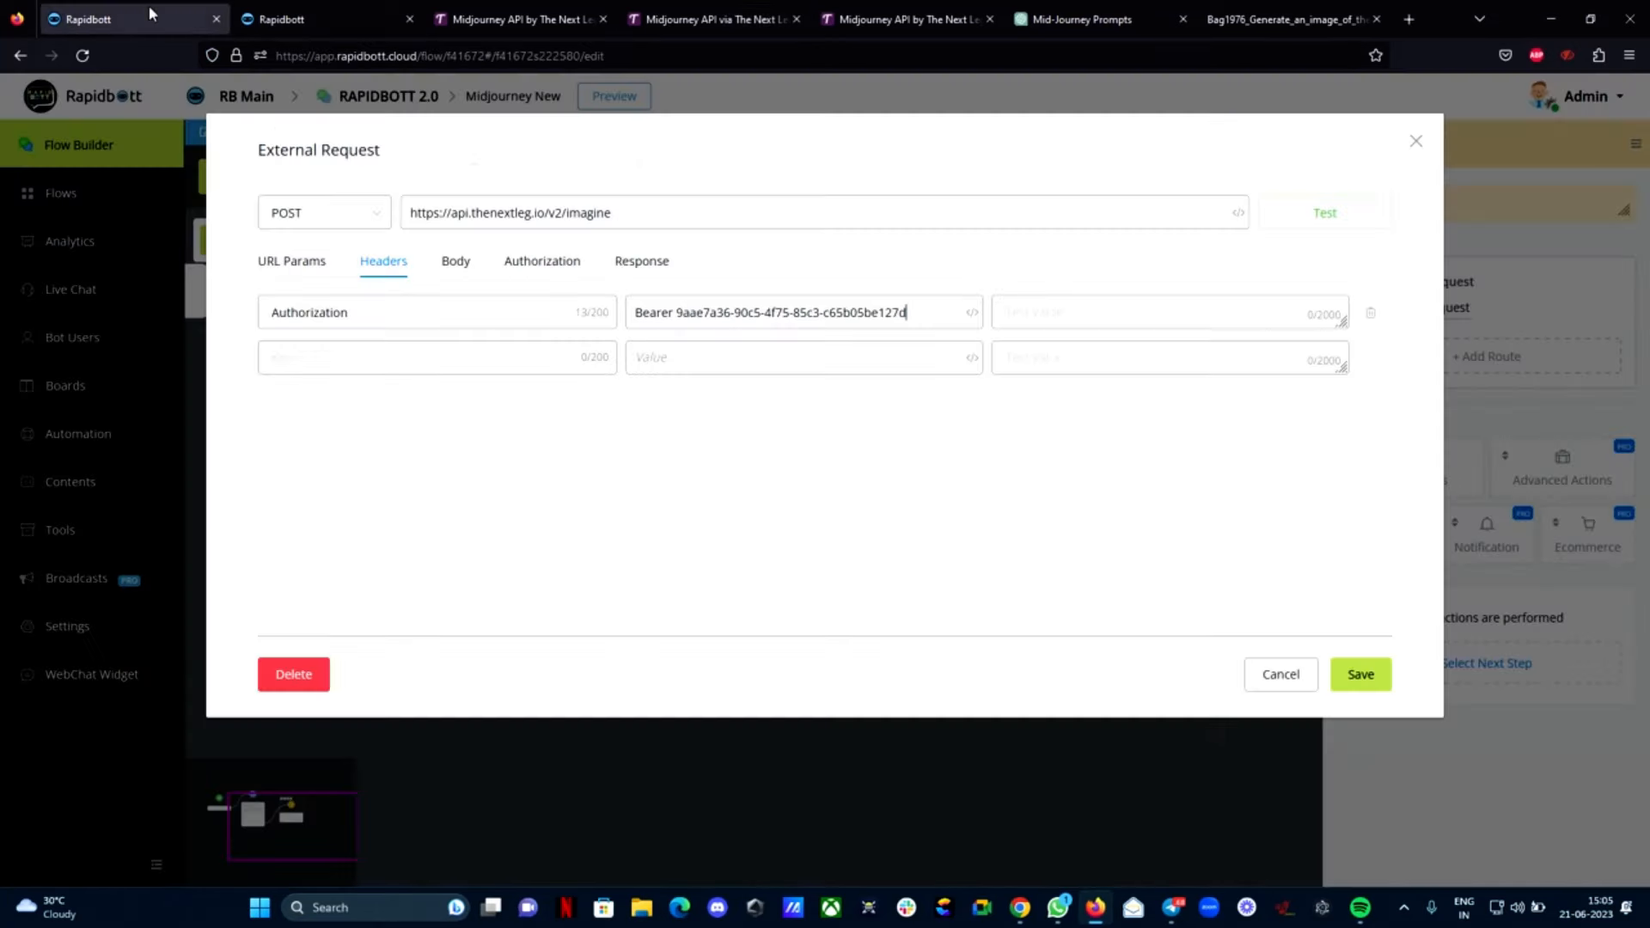
left_click(361, 358)
key("ctrl+v")
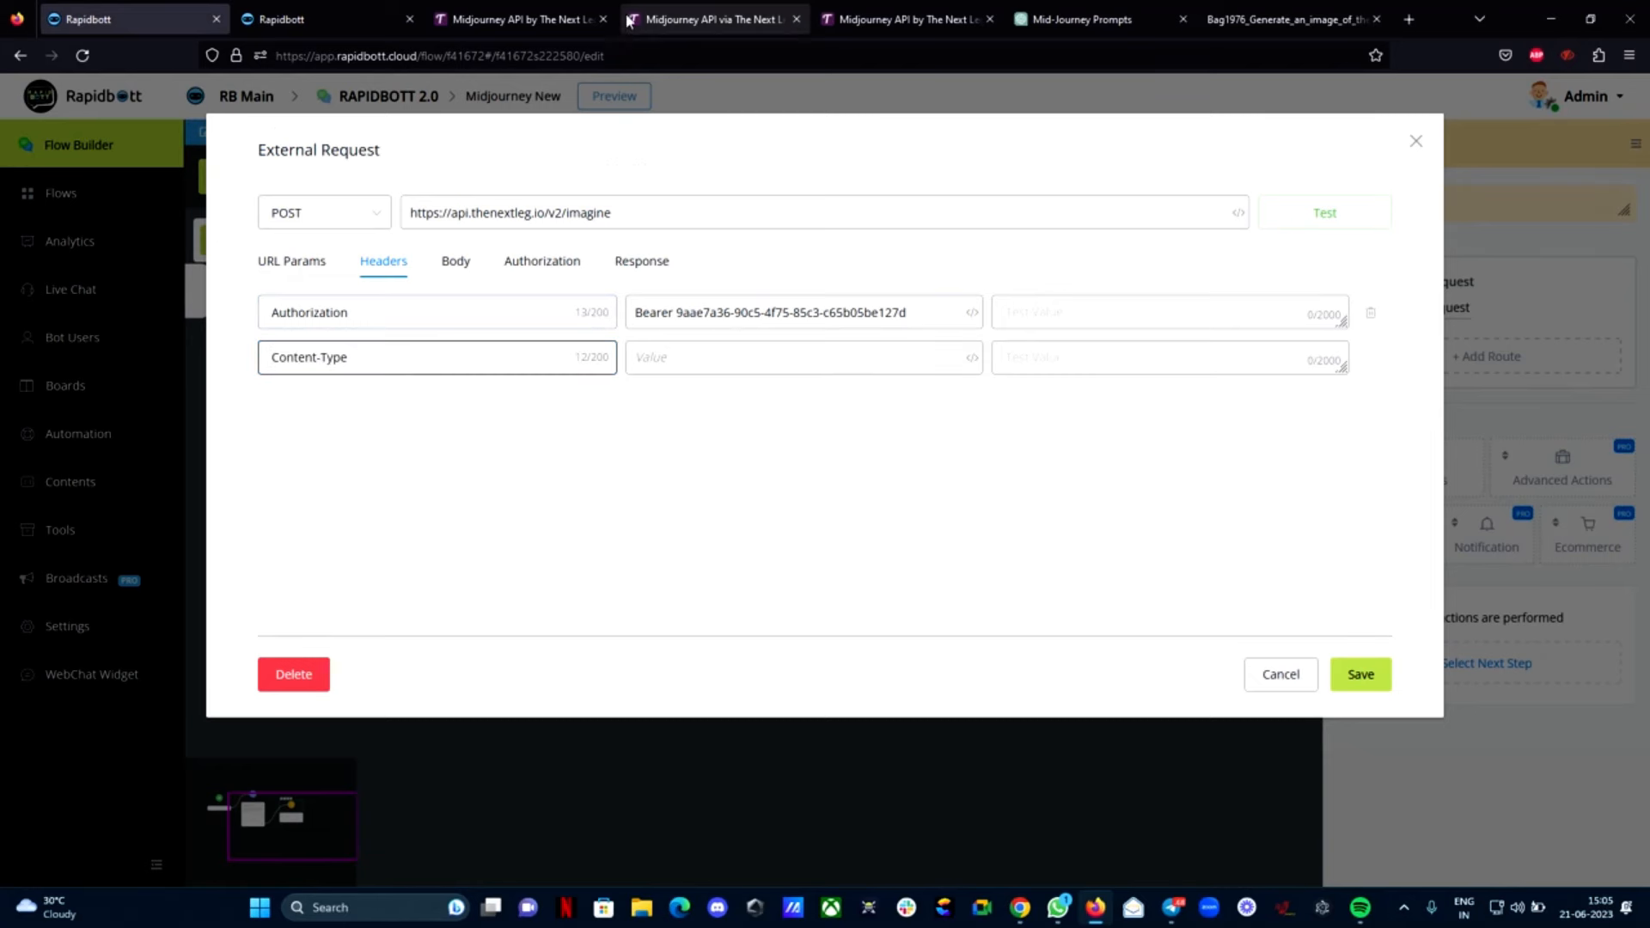
Copy application/json from the documentation sample and set it as the Content-Type header's value in Rapidbott
left_click(688, 19)
left_click_drag(442, 591, 521, 591)
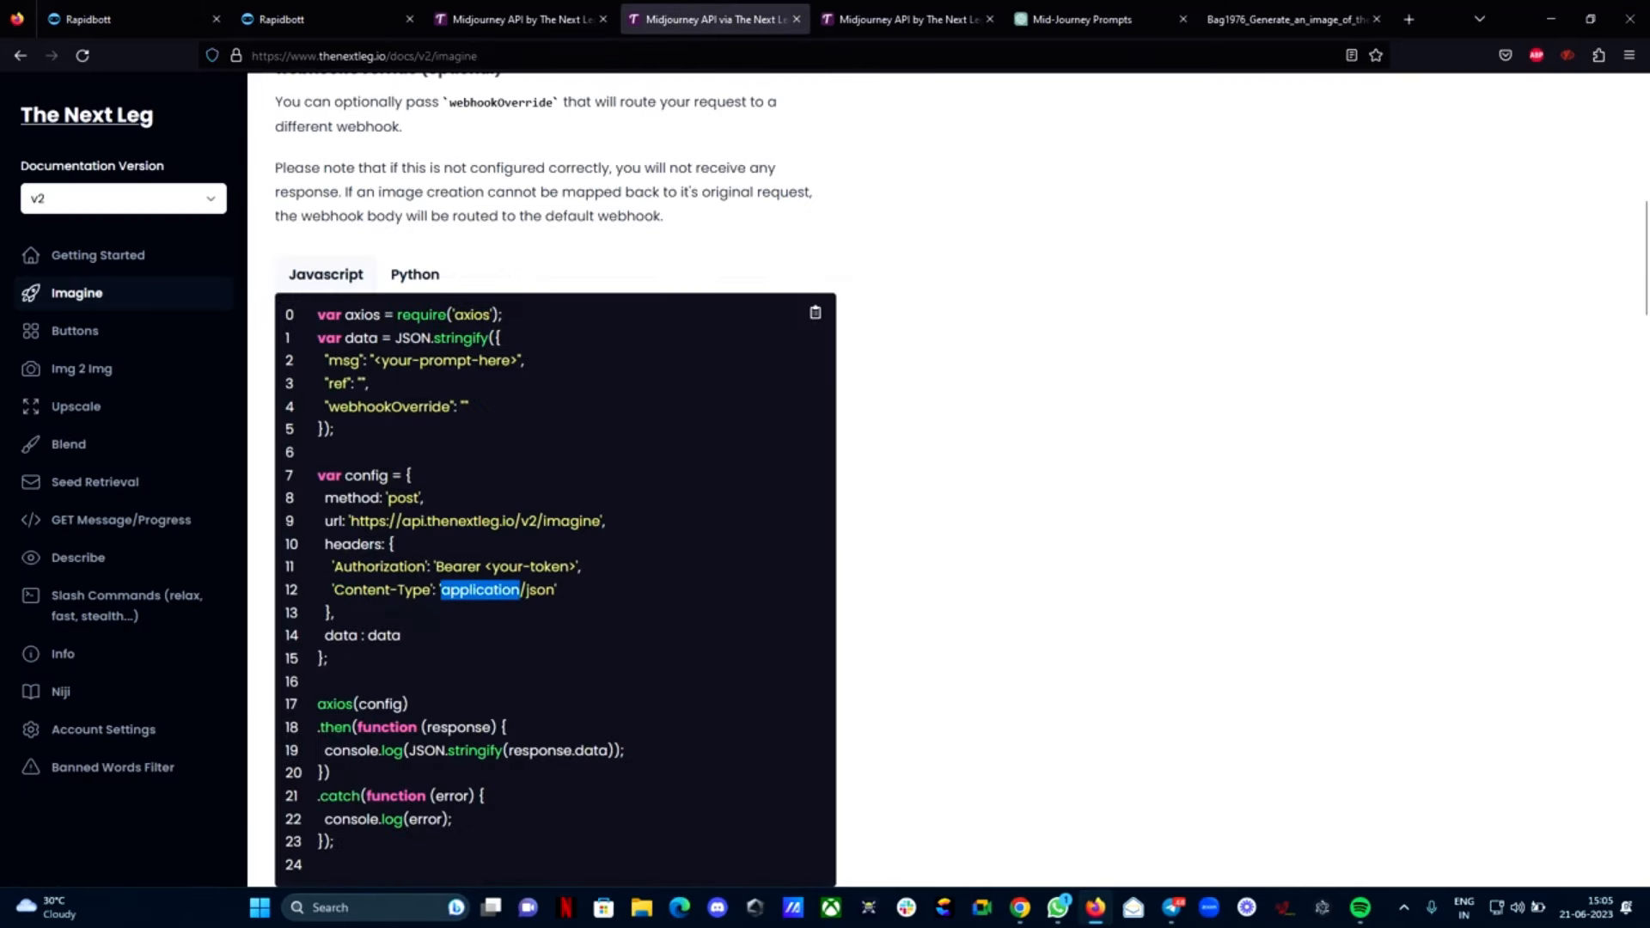
right_click(538, 597)
left_click(563, 616)
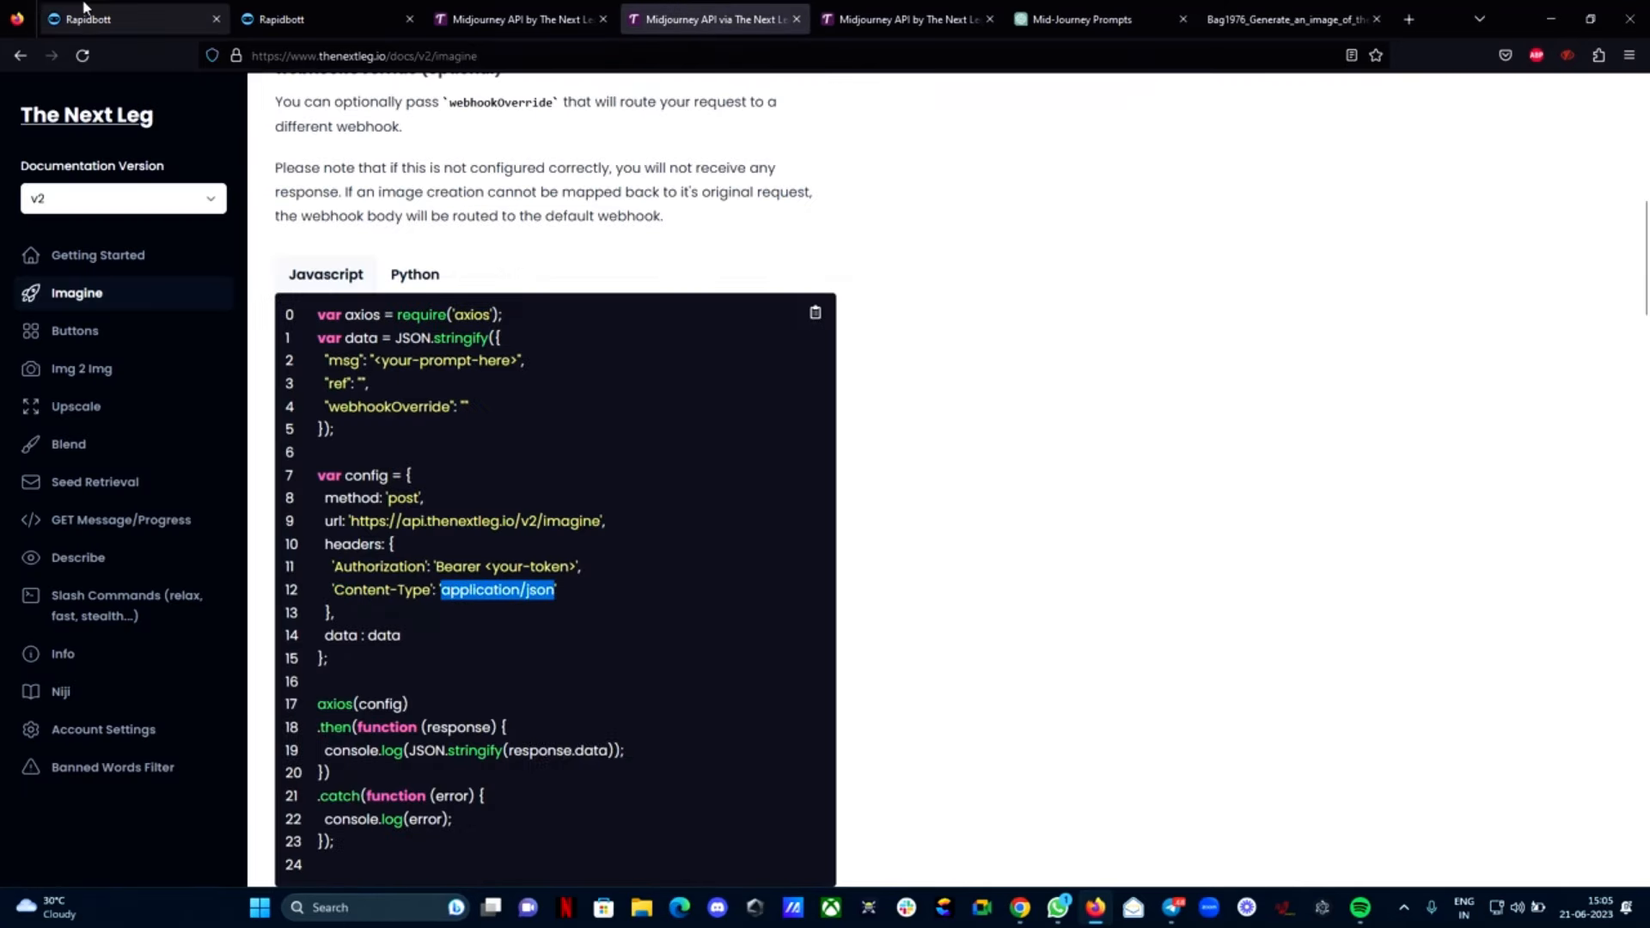
left_click(129, 19)
left_click(688, 359)
key("ctrl+v")
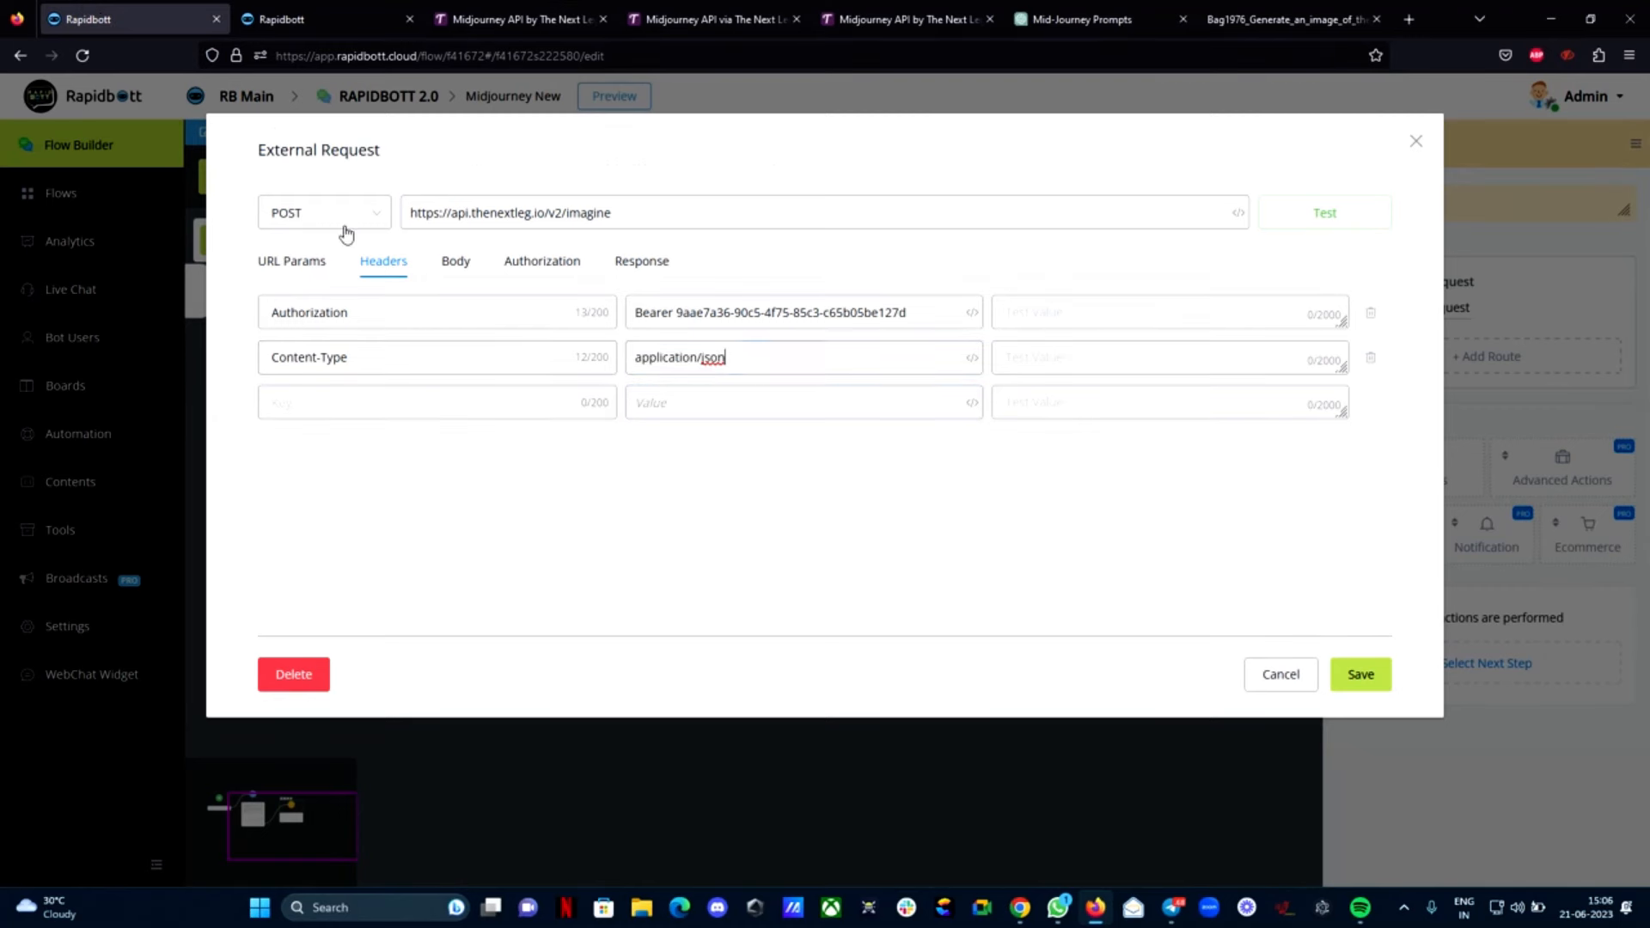
Copy the JSON object with msg, ref and webhookOverride from the Imagine documentation's JavaScript sample
left_click(678, 10)
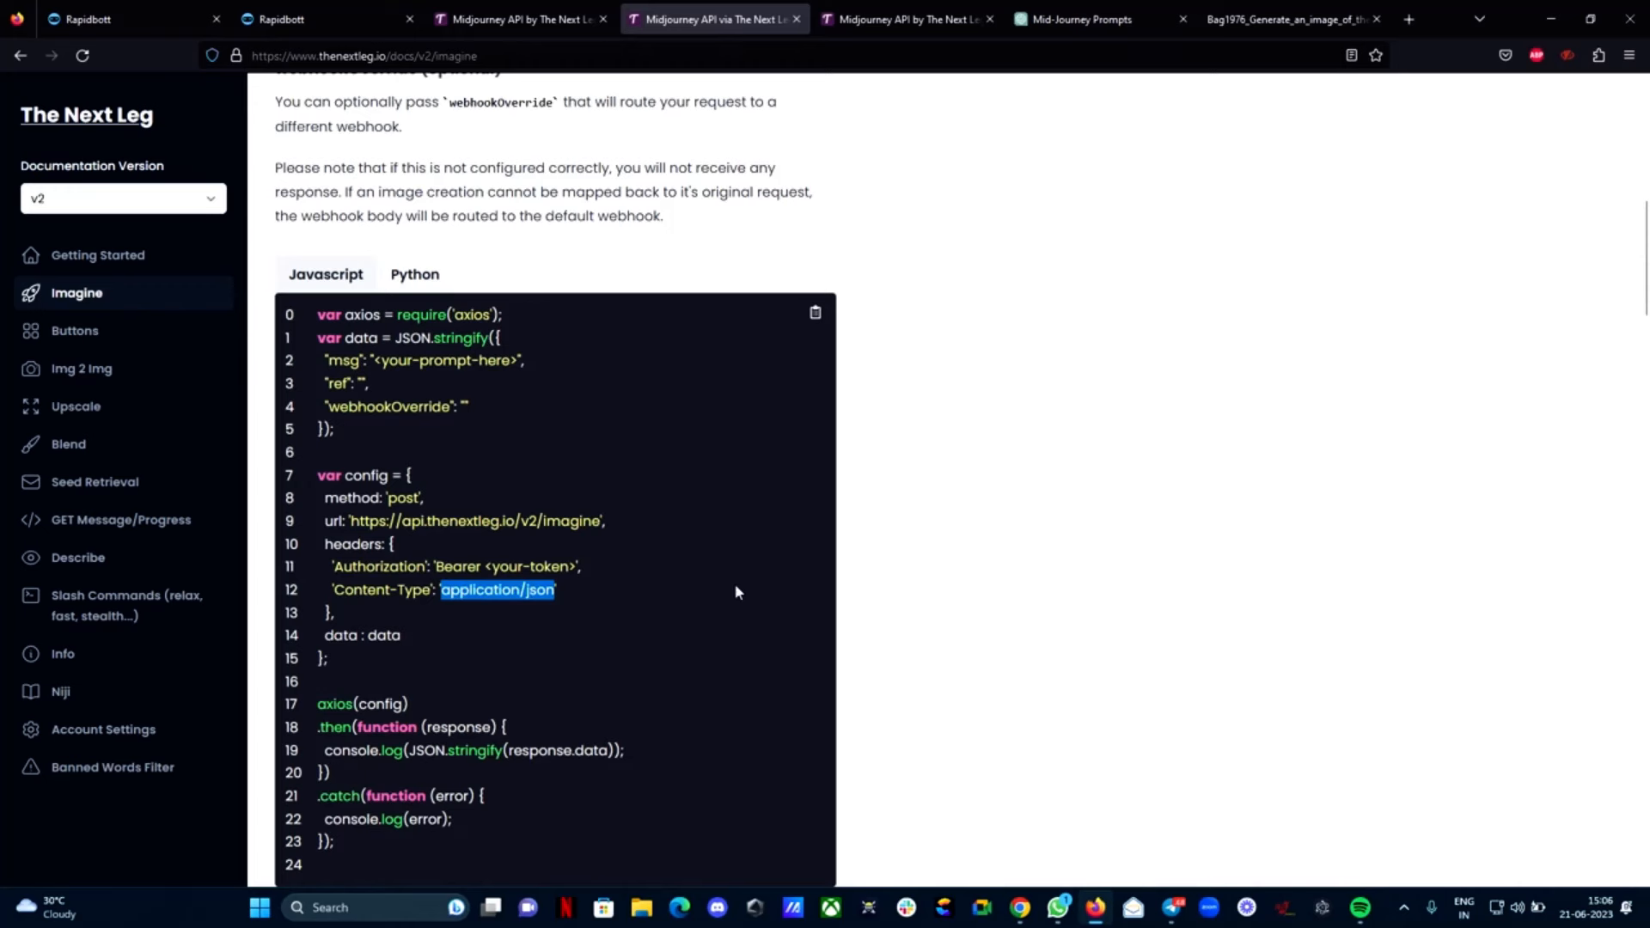
scroll(479, 479, "up", 1)
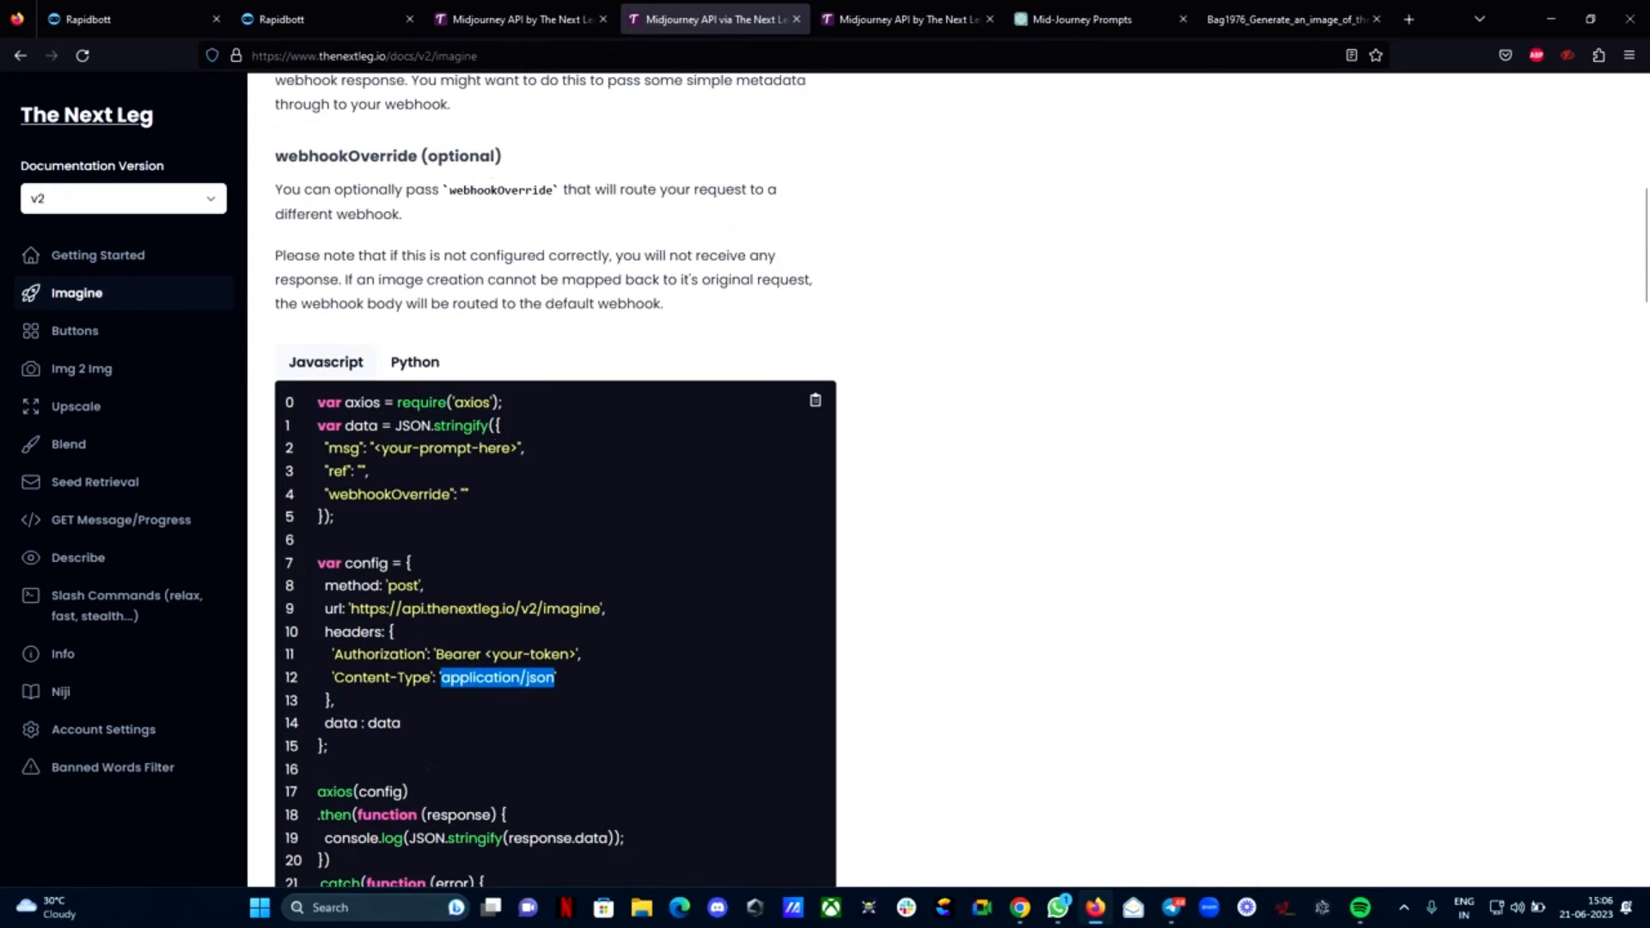
left_click_drag(491, 426, 343, 518)
scroll(478, 479, "up", 1)
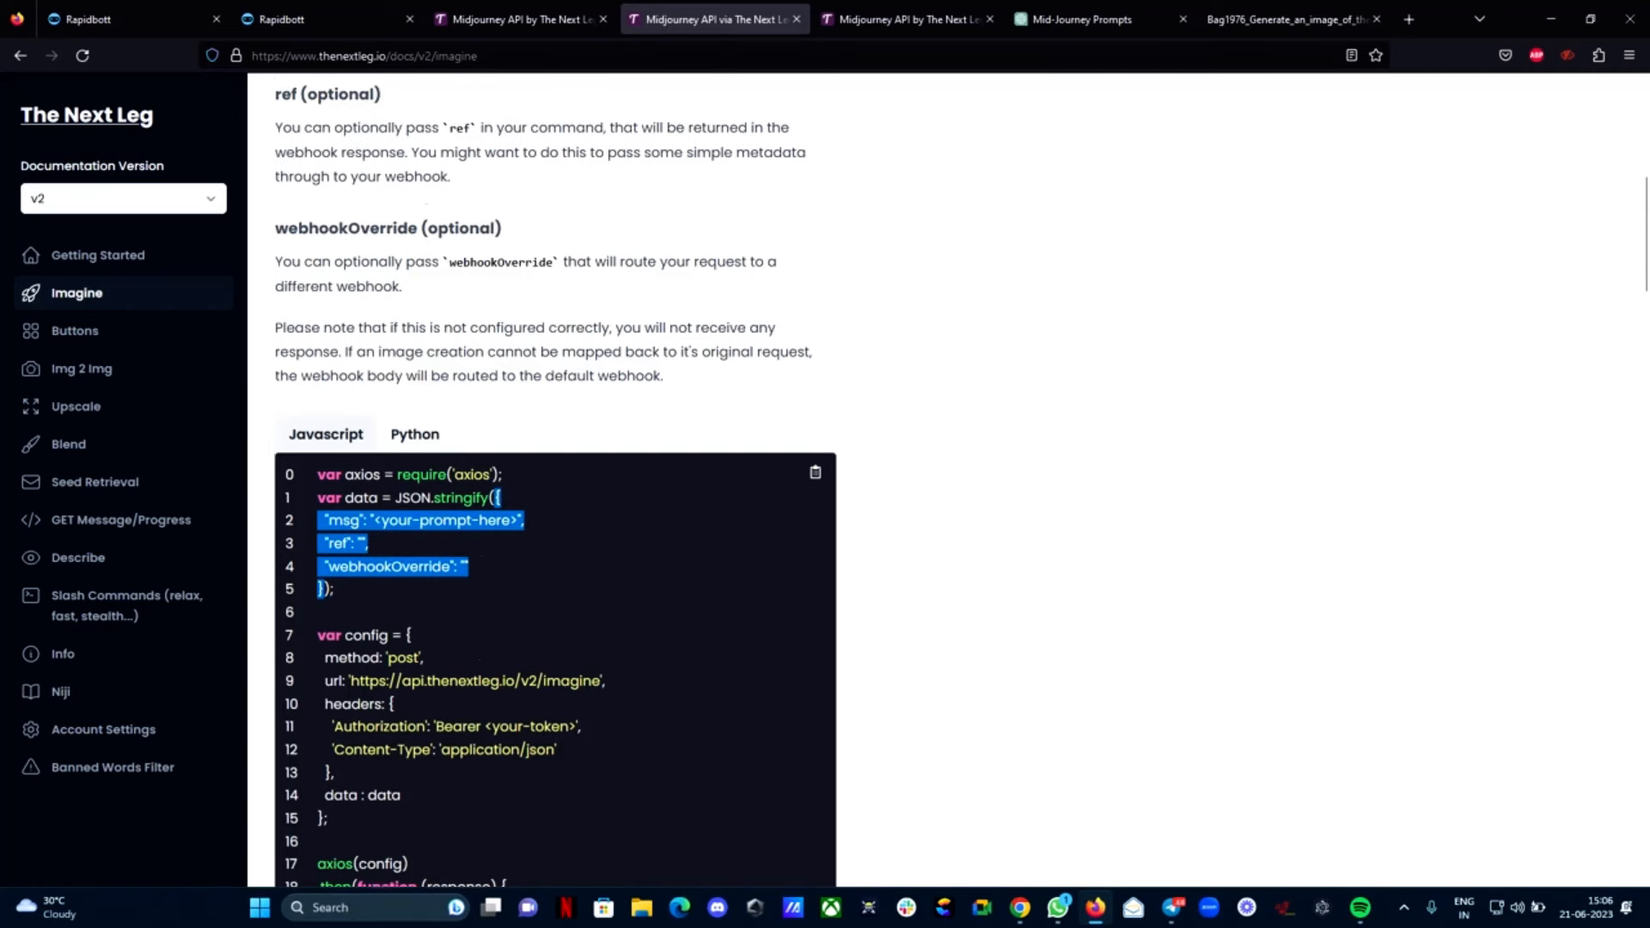
right_click(352, 540)
left_click(409, 556)
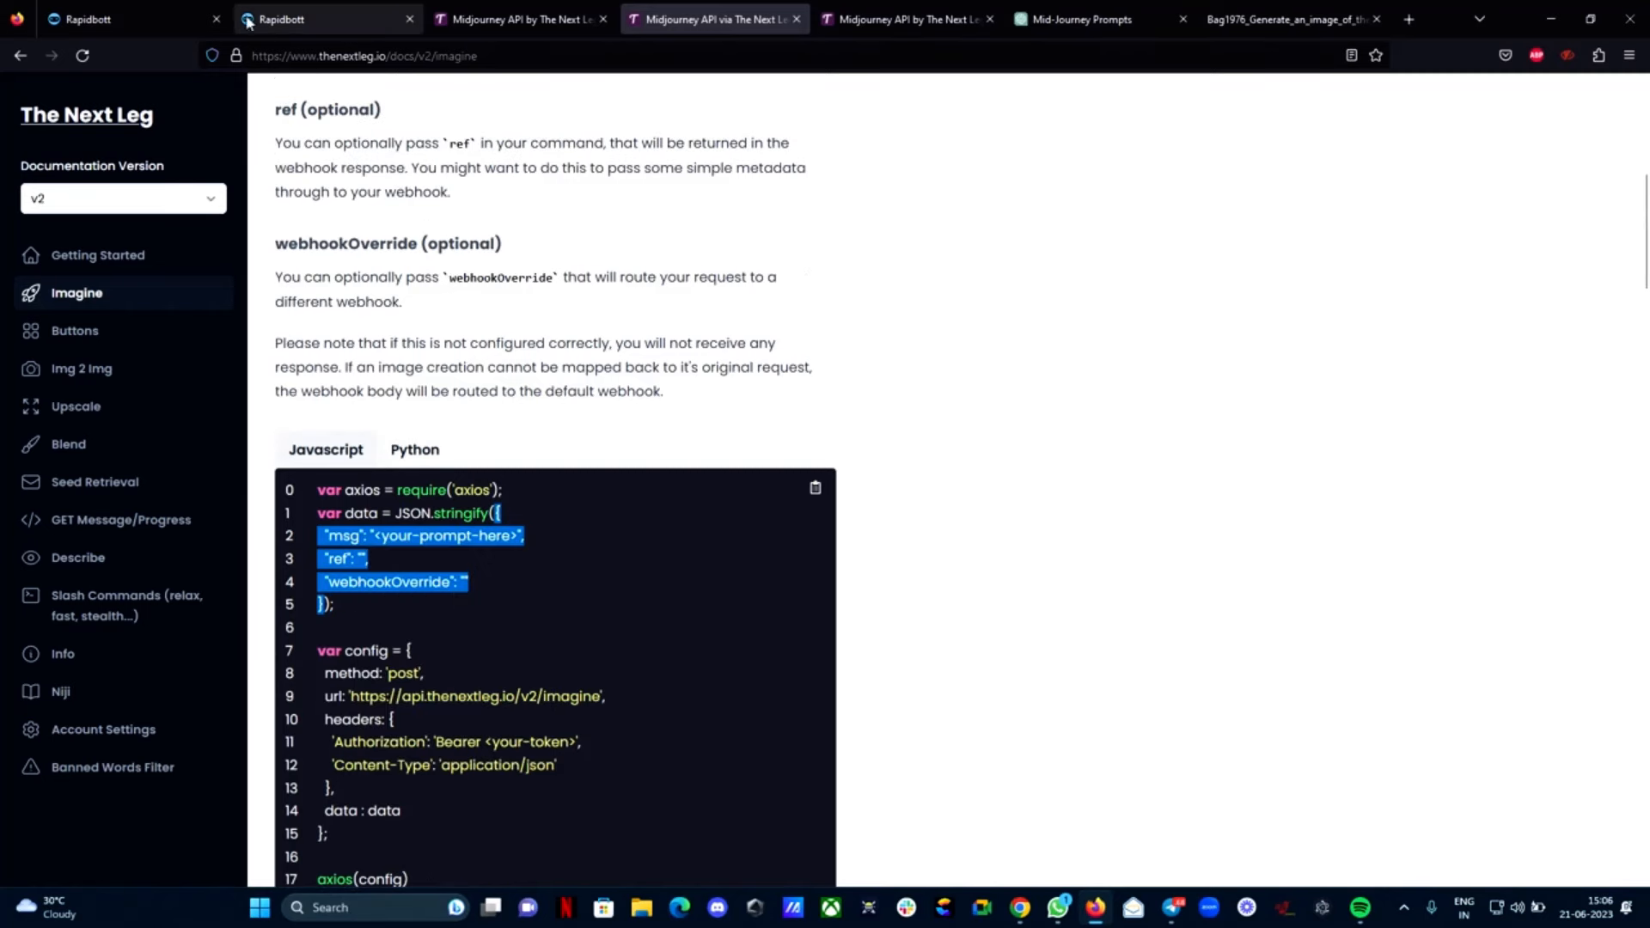
Set the external request's body in Rapidbott to raw JSON and paste the copied object as its content
left_click(129, 19)
left_click(443, 262)
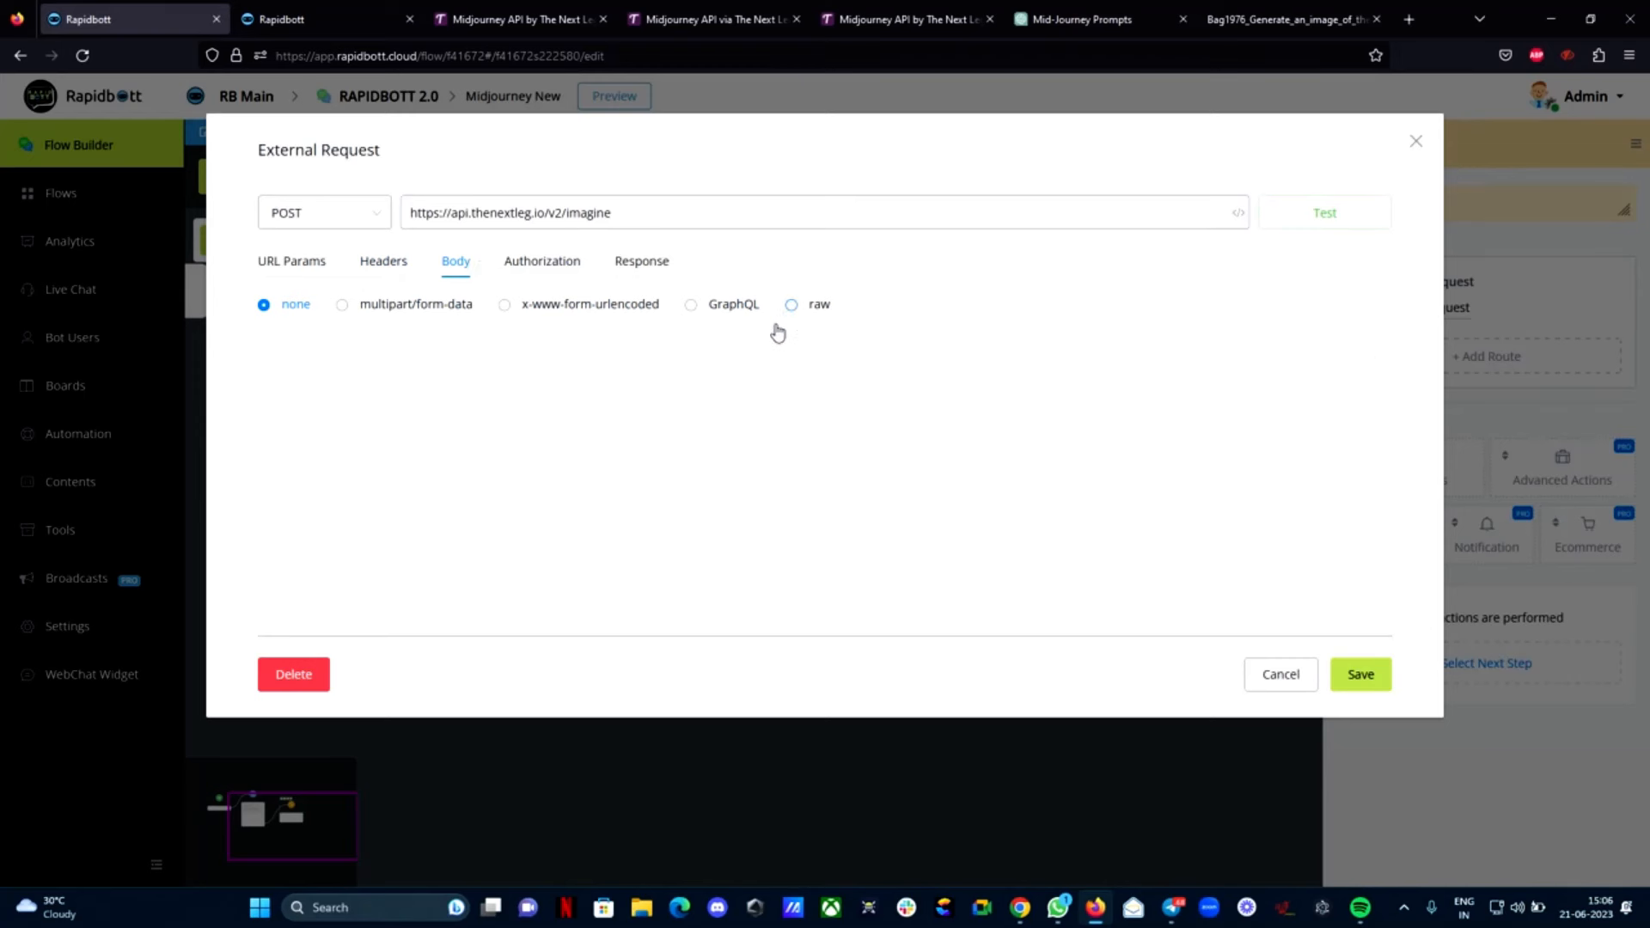
left_click(790, 306)
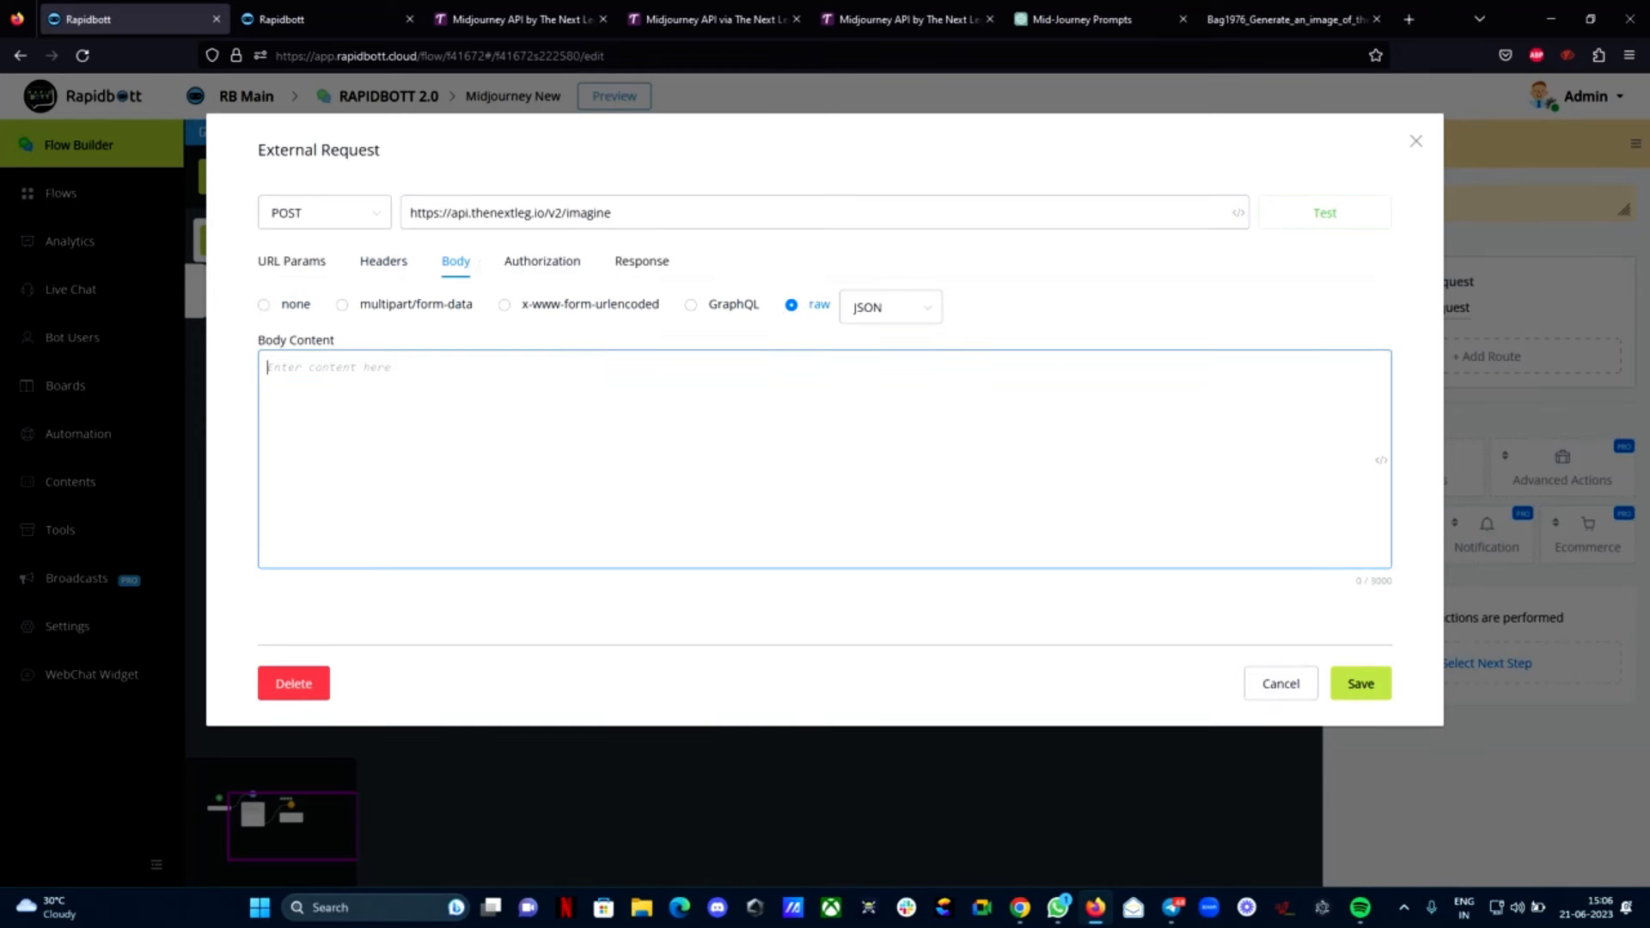
key("ctrl+v")
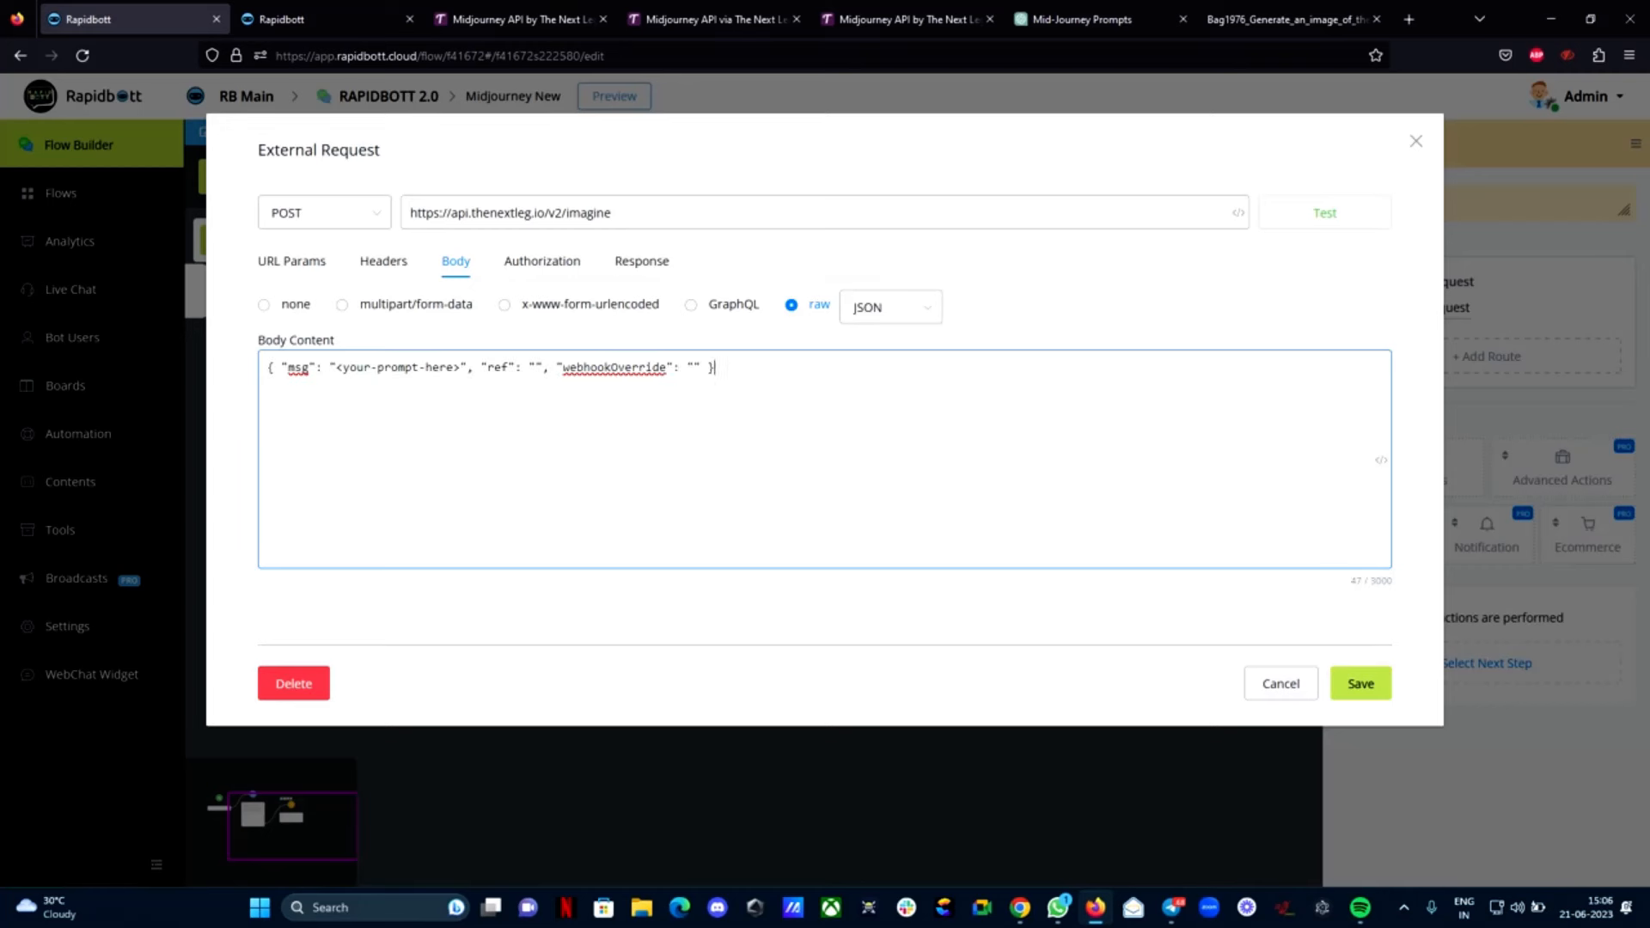
Break the JSON body into separate lines for the opening brace, msg, ref and webhookOverride
left_click(289, 367)
key("Return")
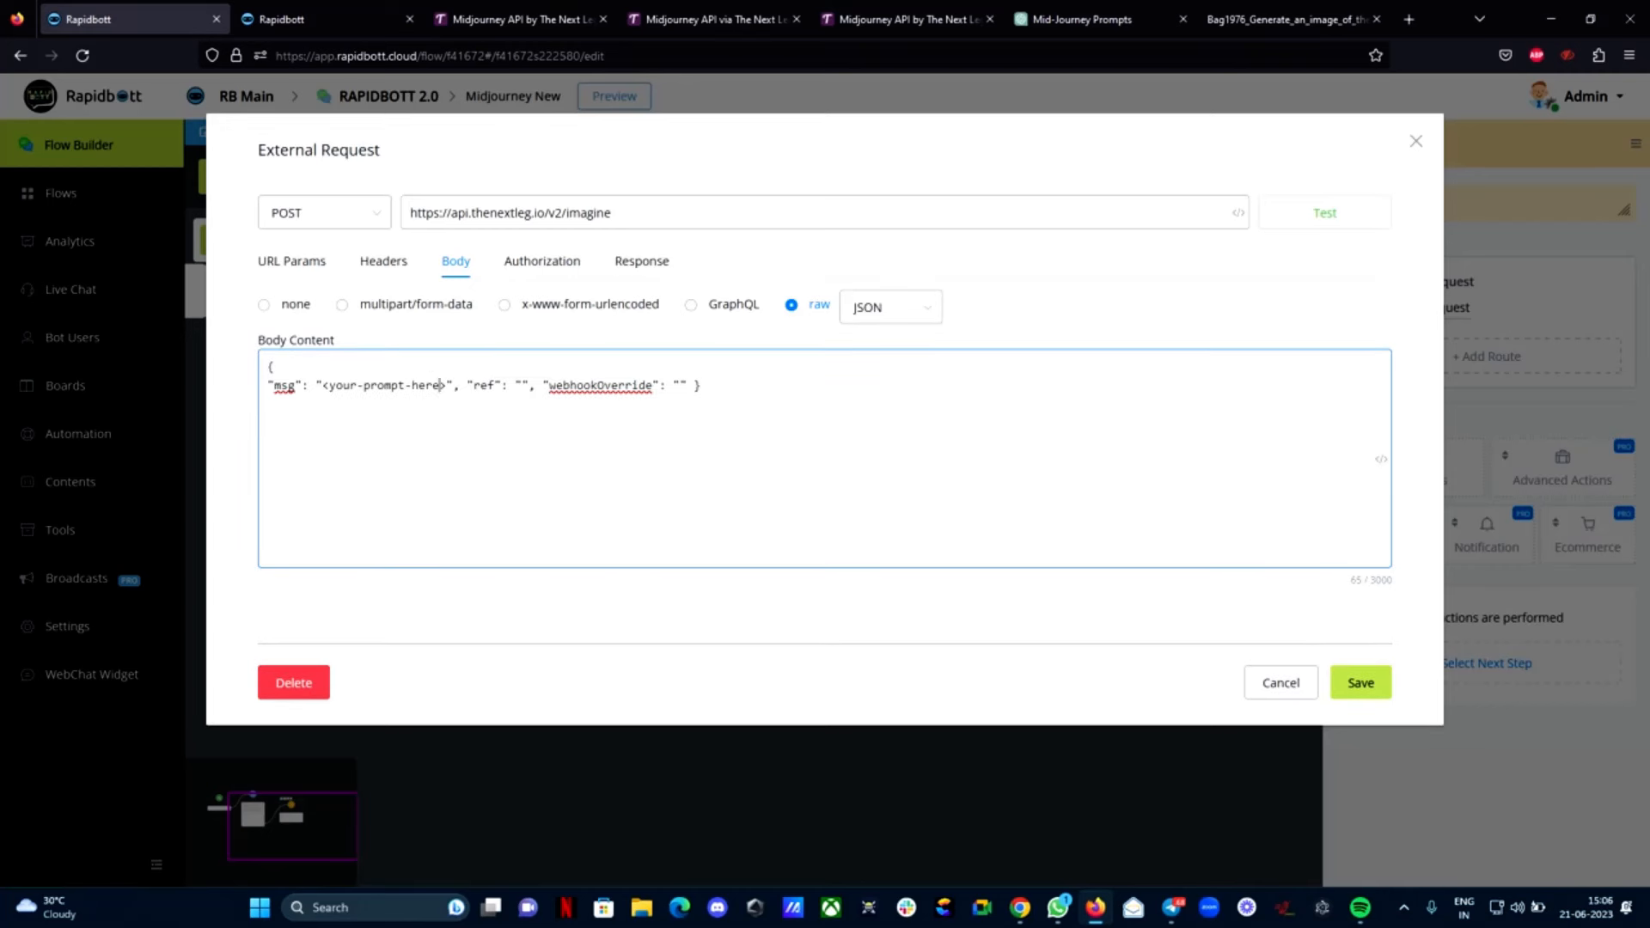
key("BackSpace")
key("Return")
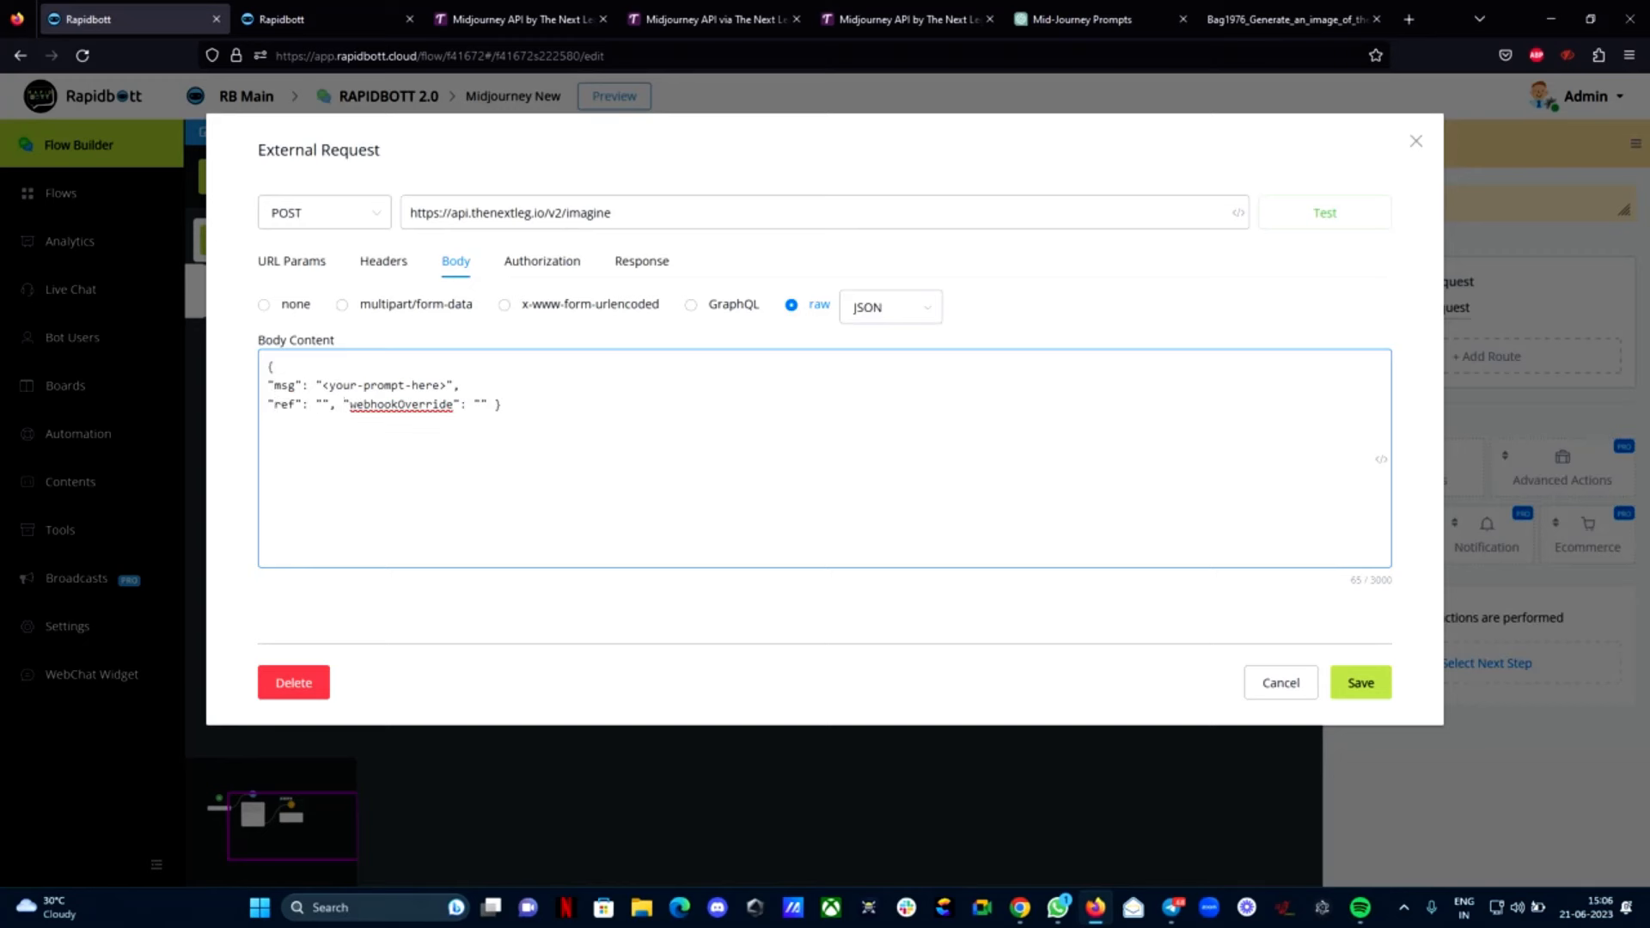
key("Return")
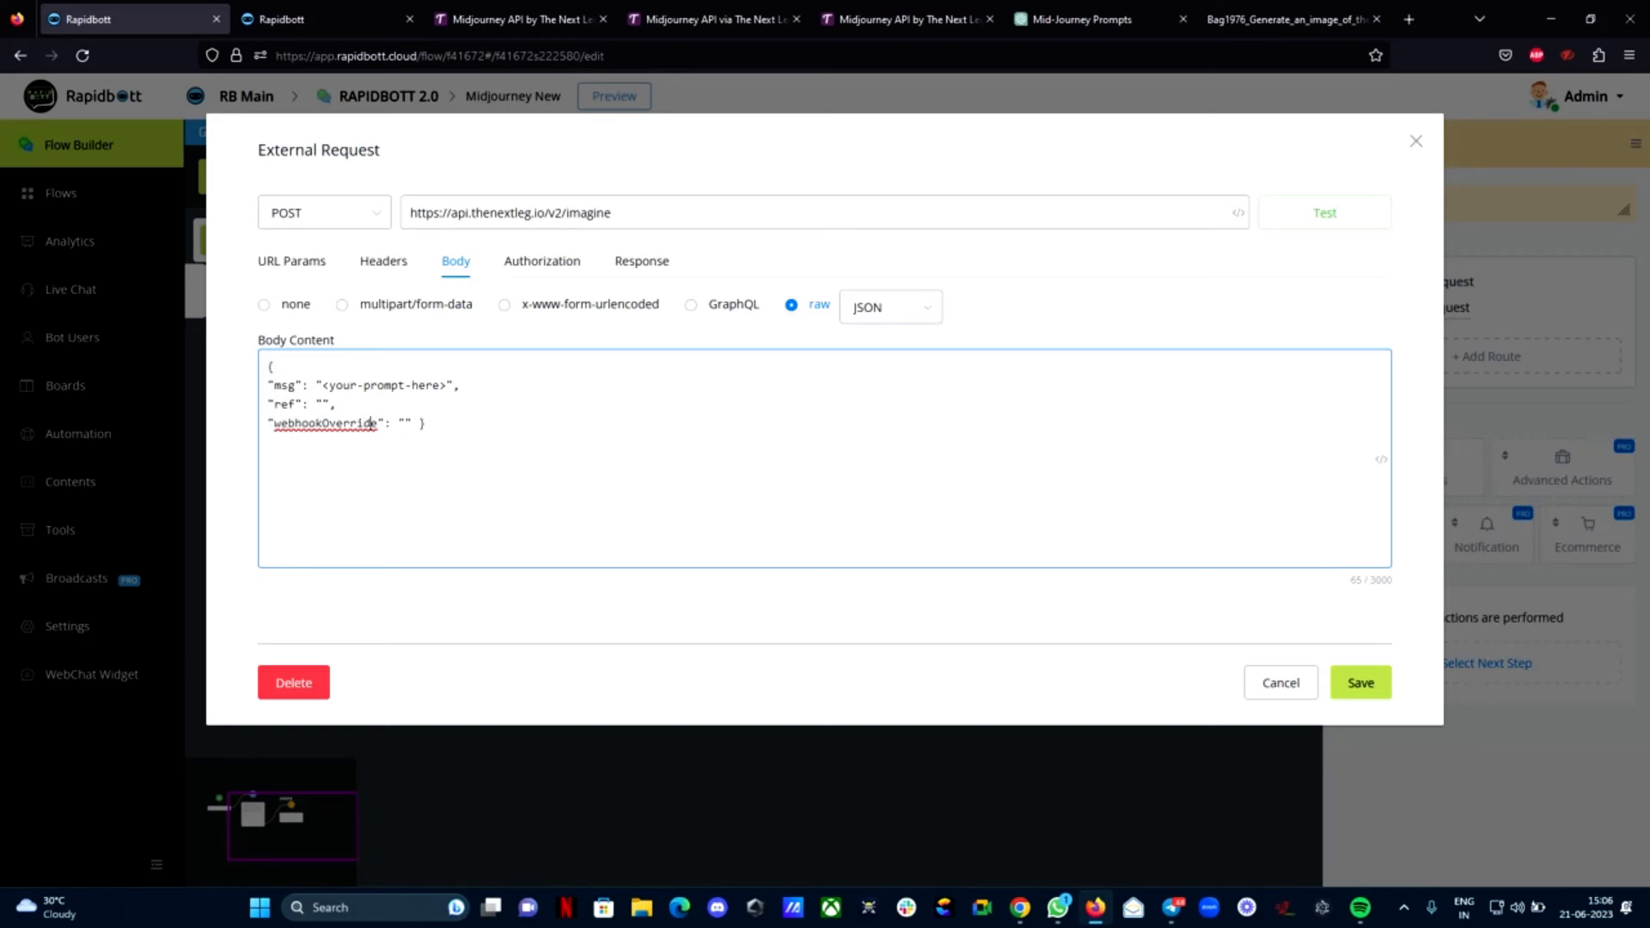
Delete the webhookOverride entry and the comma after ref, leaving the closing brace on its own line
key("BackSpace")
key("BackSpace")
key("BackSpace")
key("BackSpace")
key("BackSpace")
key("BackSpace")
key("BackSpace")
key("BackSpace")
key("BackSpace")
key("BackSpace")
key("BackSpace")
key("BackSpace")
key("BackSpace")
key("BackSpace")
key("BackSpace")
key("BackSpace")
key("BackSpace")
key("BackSpace")
key("BackSpace")
key("BackSpace")
key("BackSpace")
Insert a space between the quotes of the ref value in the JSON body
left_click_drag(273, 404, 295, 404)
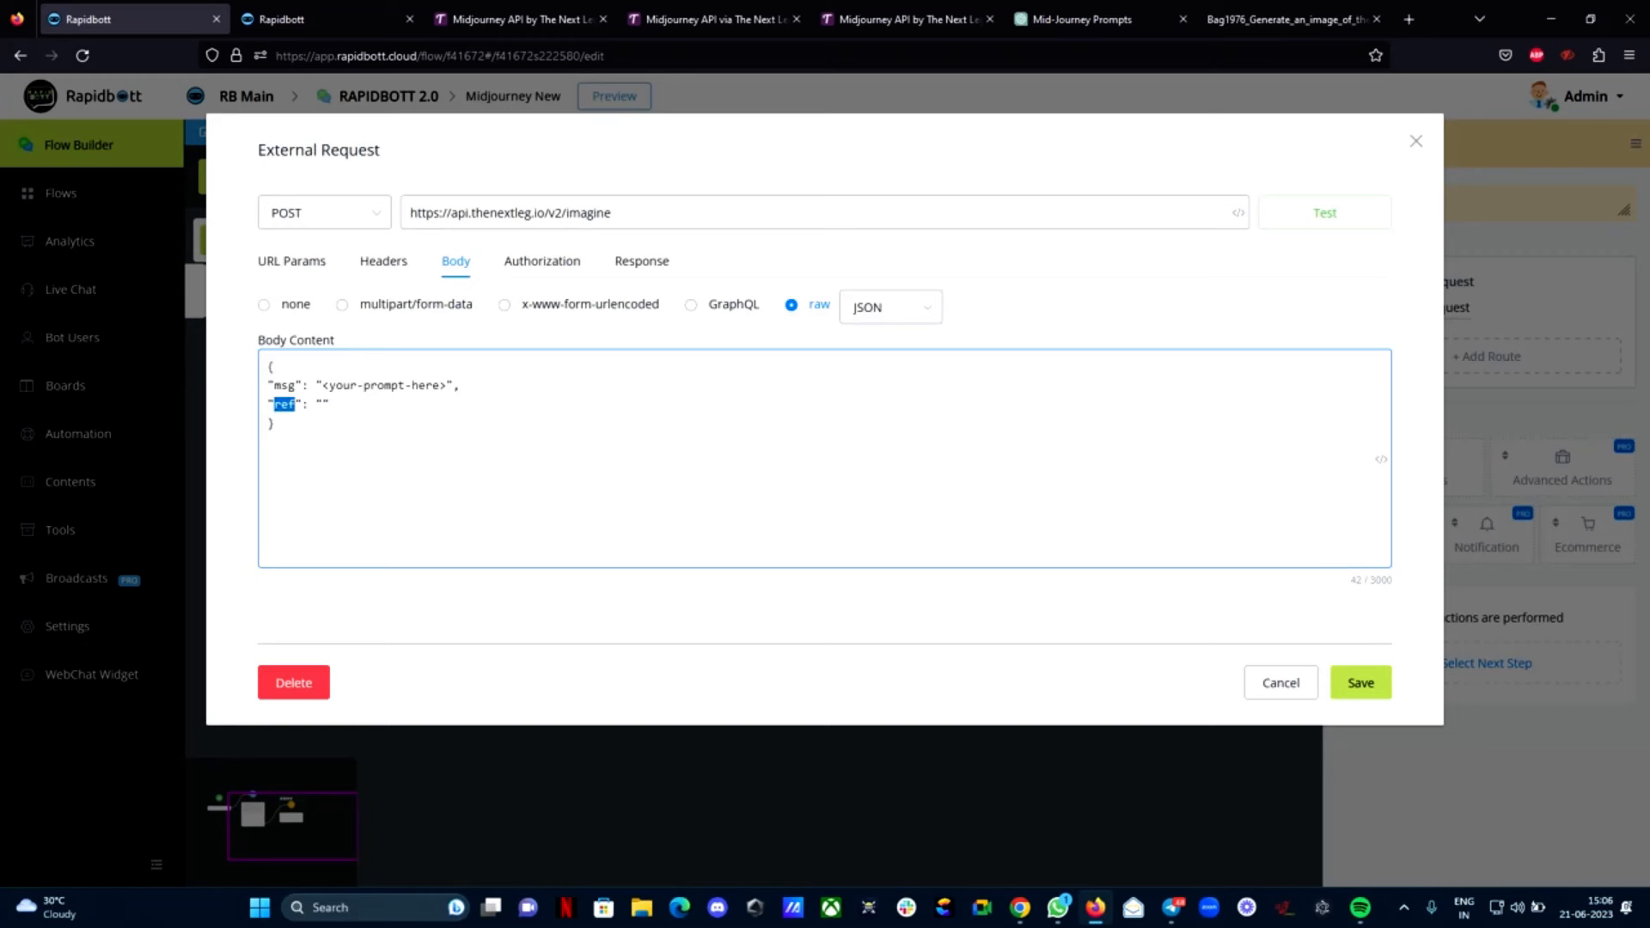
left_click(324, 404)
right_click(330, 405)
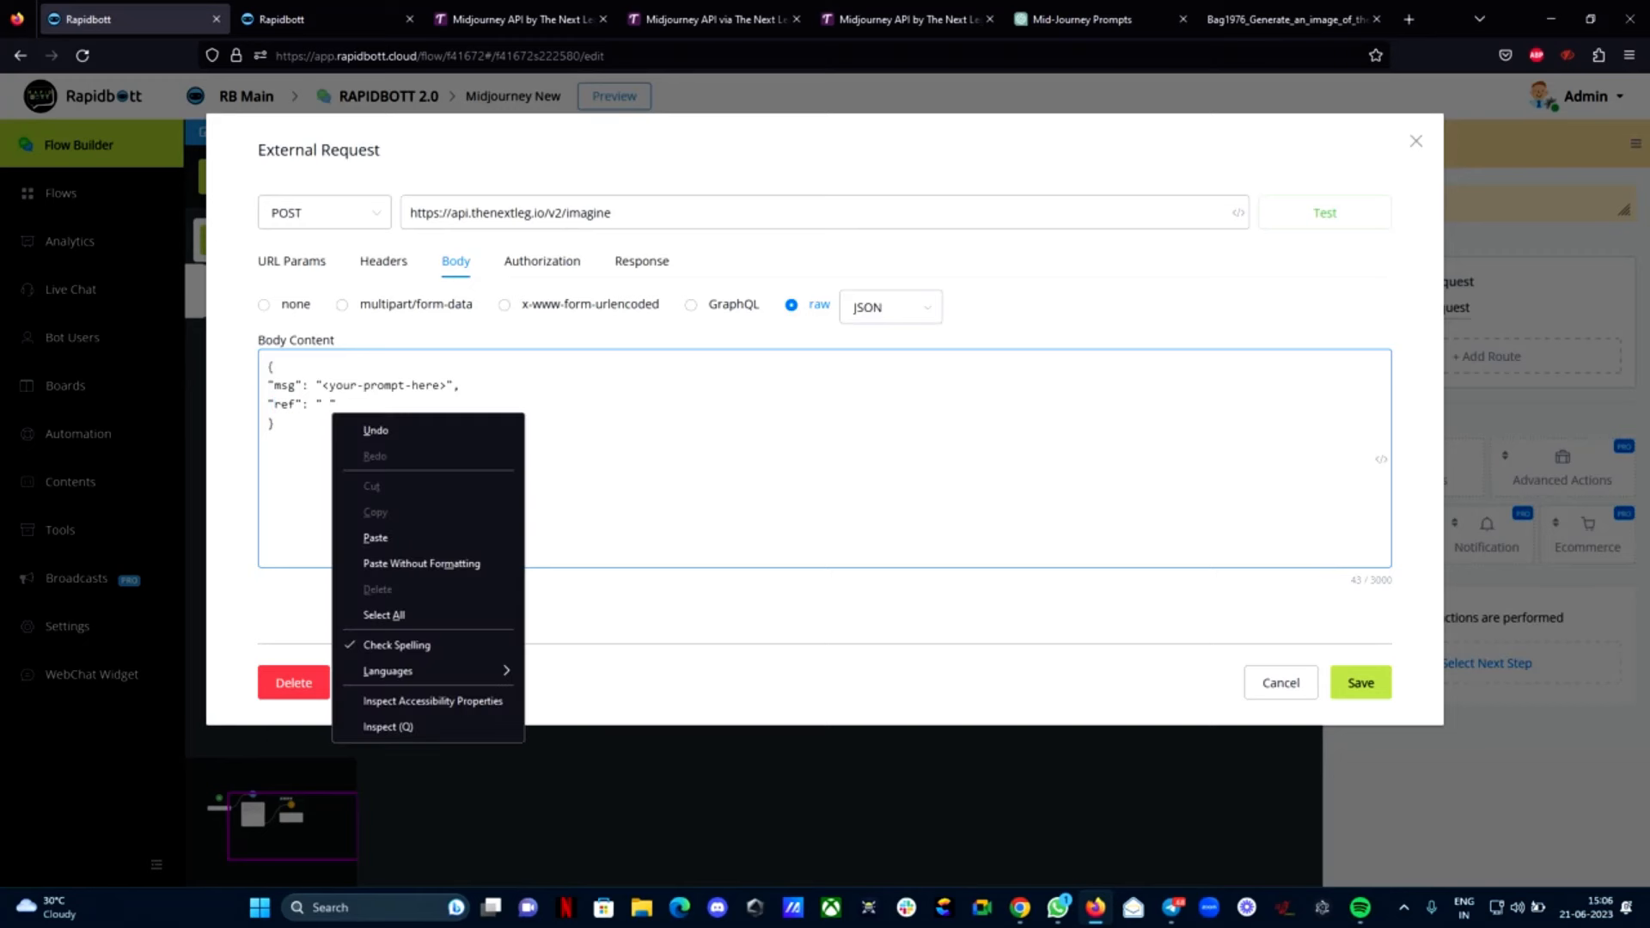
left_click(275, 422)
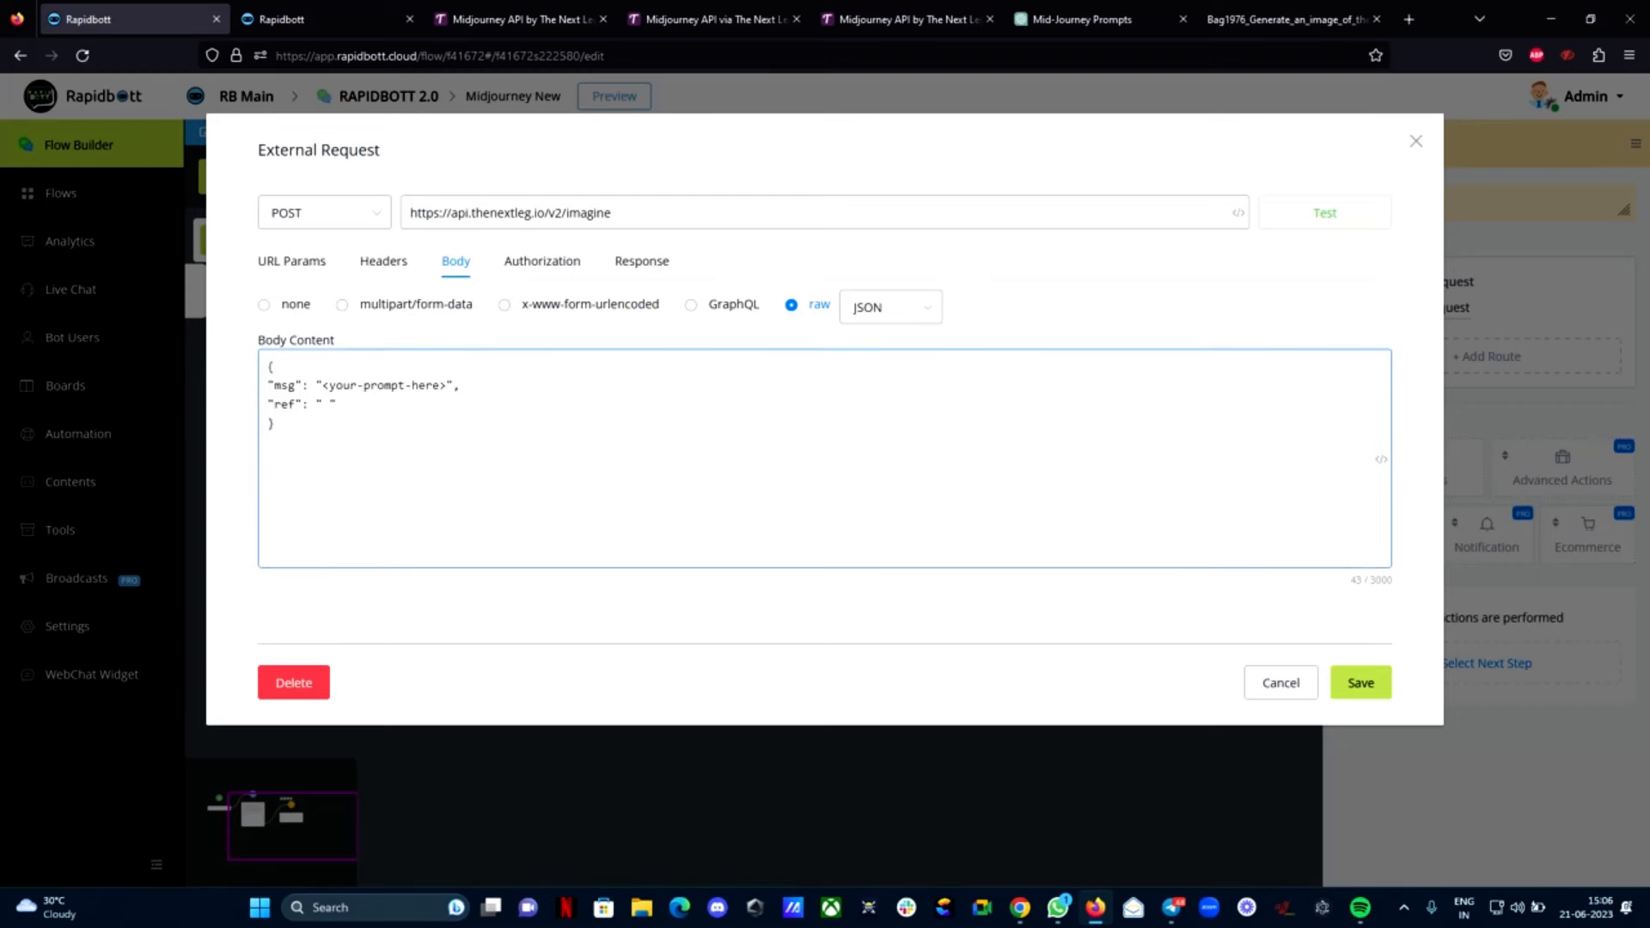
Insert the User Ns variable as the ref value in the JSON body
type("{{")
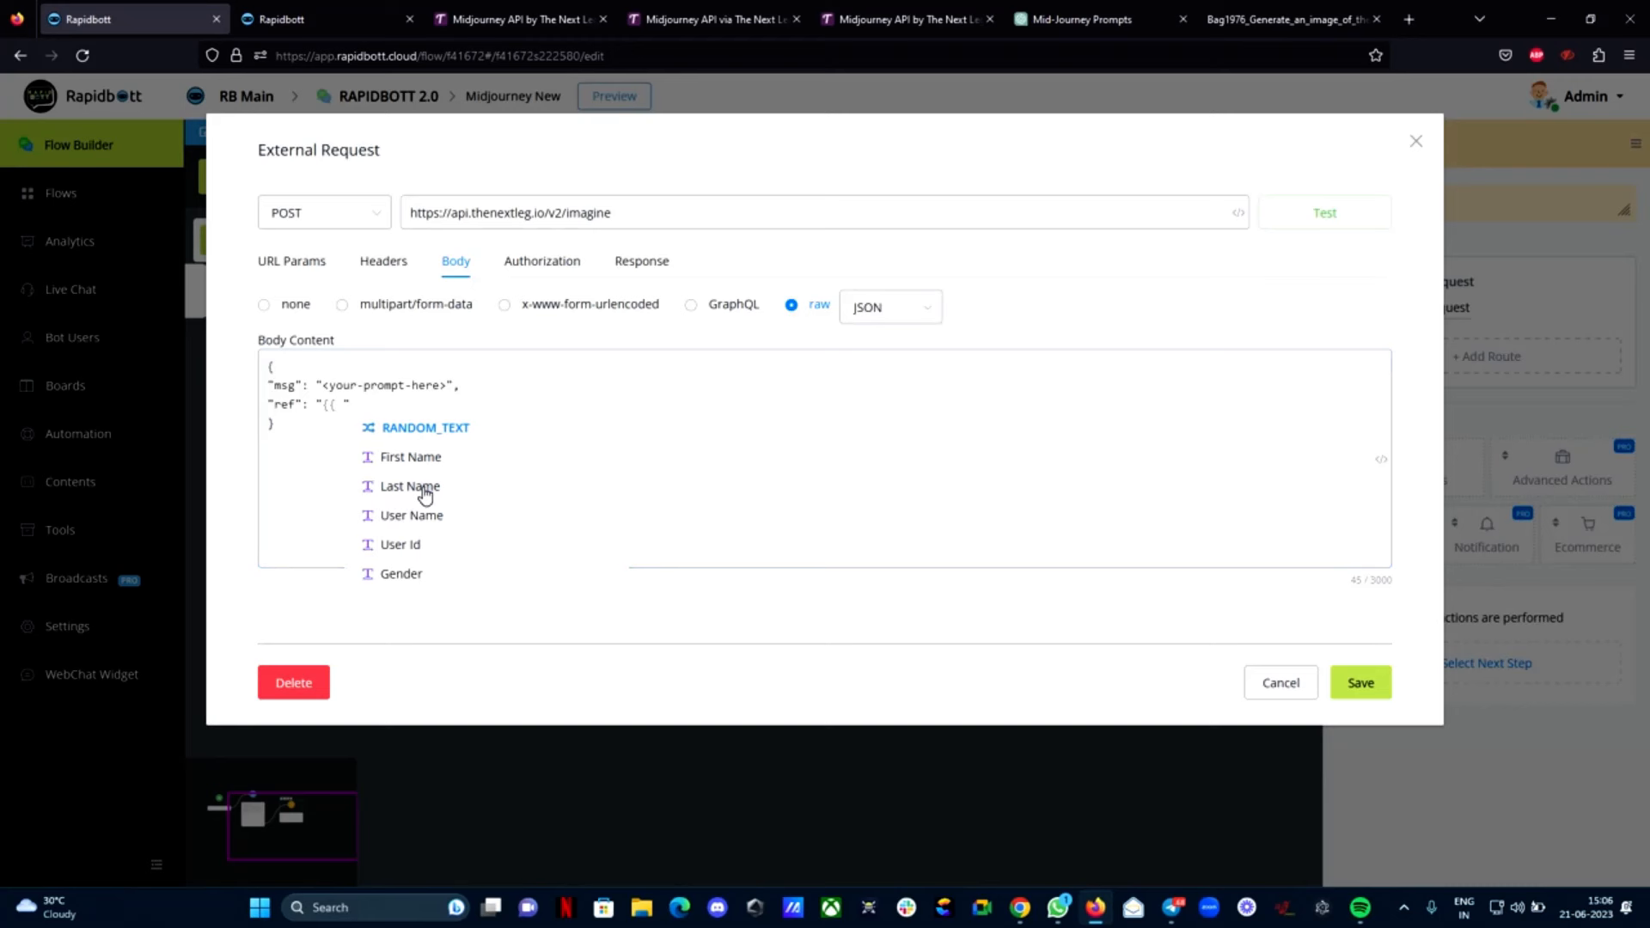
type("use")
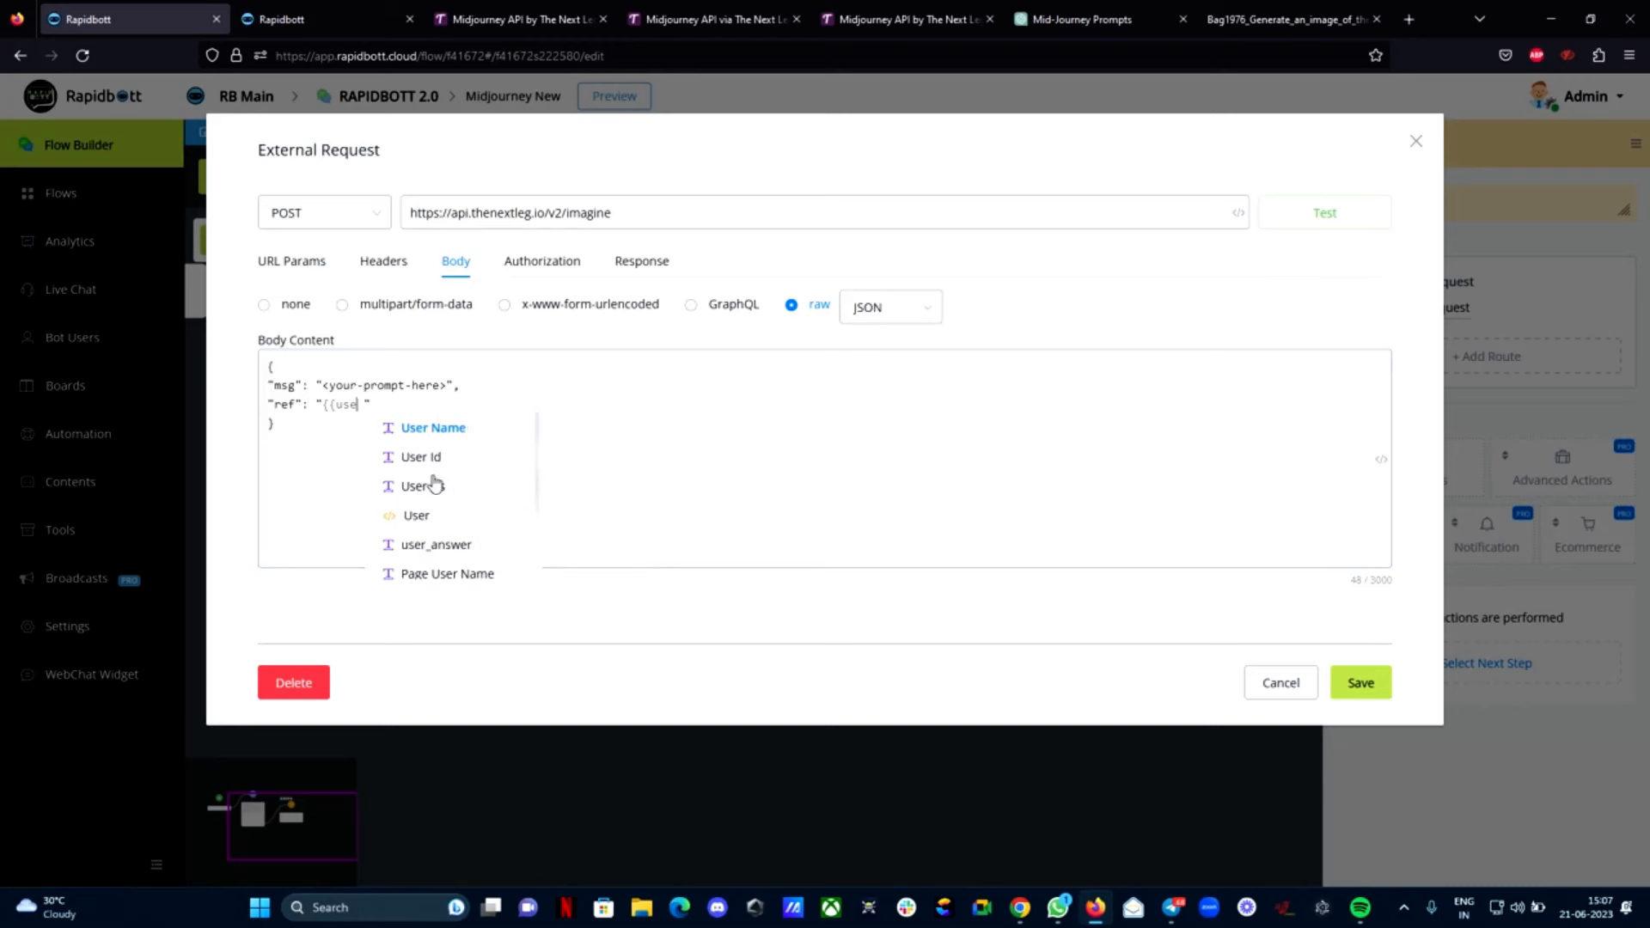
left_click(423, 487)
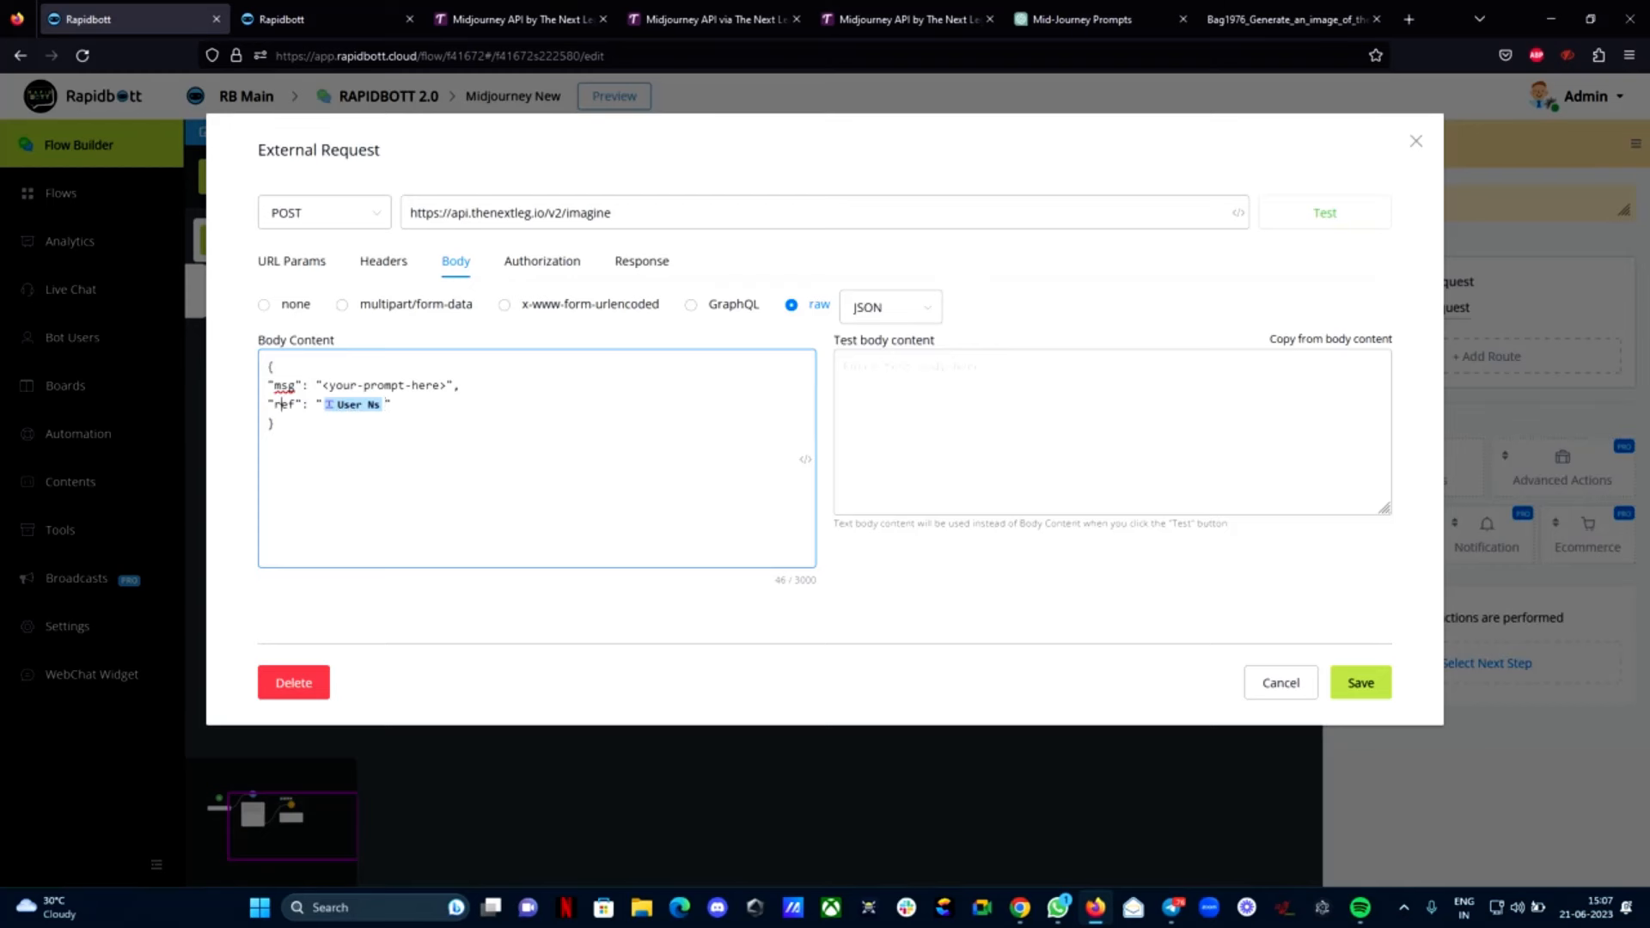
Replace the <your-prompt-here> placeholder in the msg value with the imagine_prompt variable
double_click(284, 404)
left_click_drag(316, 386, 447, 386)
double_click(284, 386)
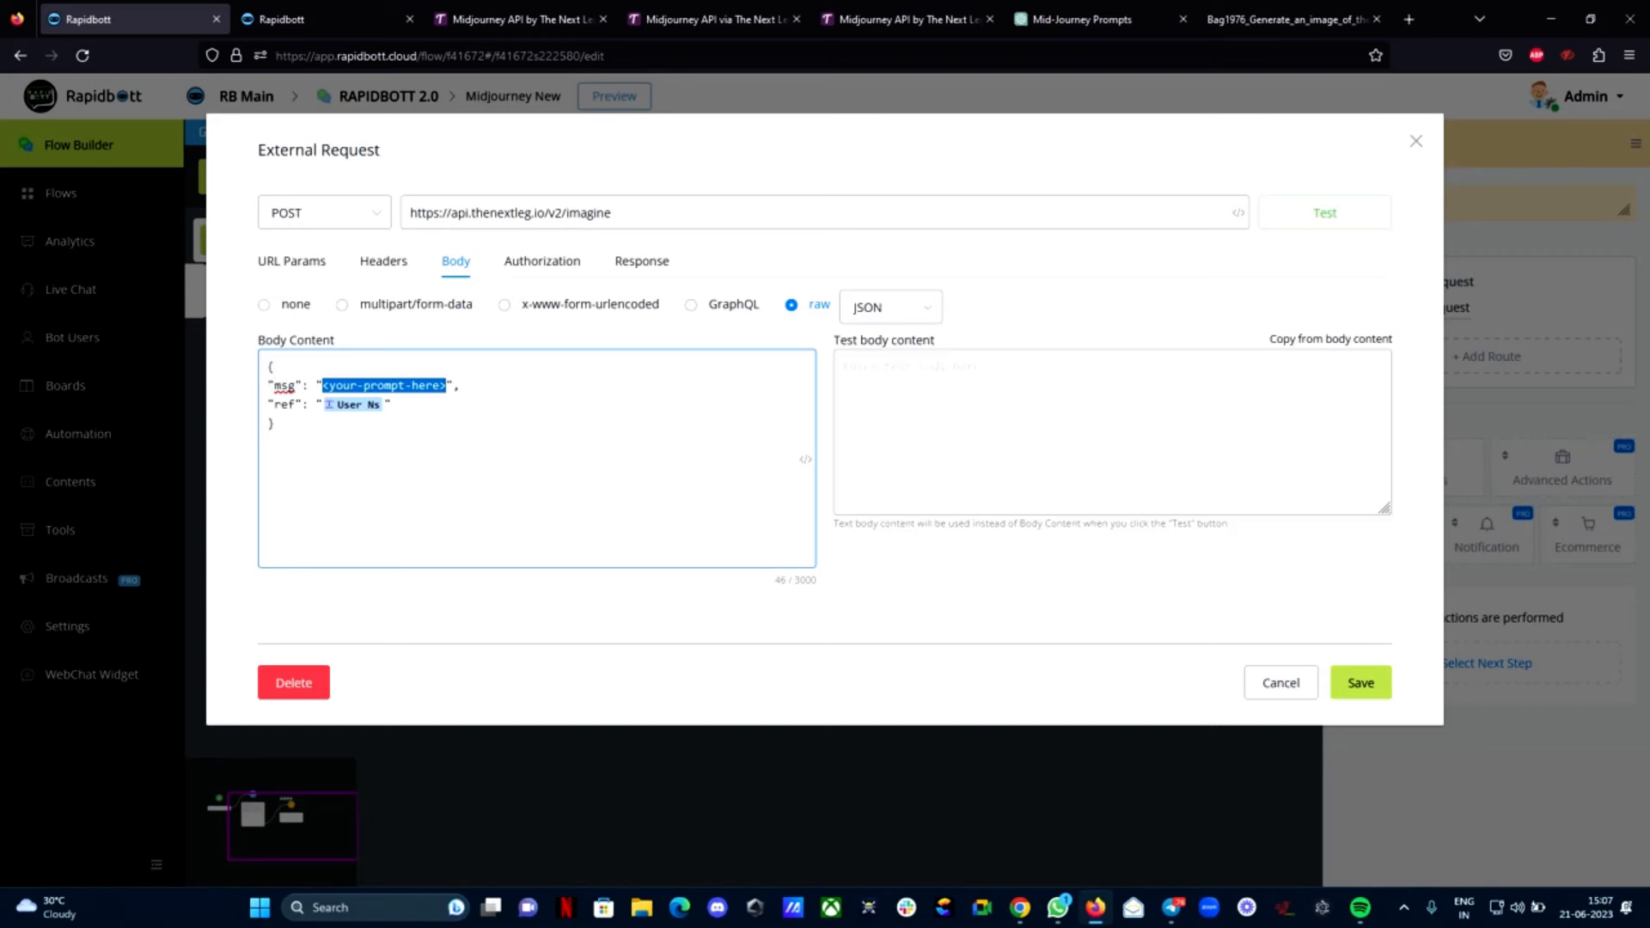
key("BackSpace")
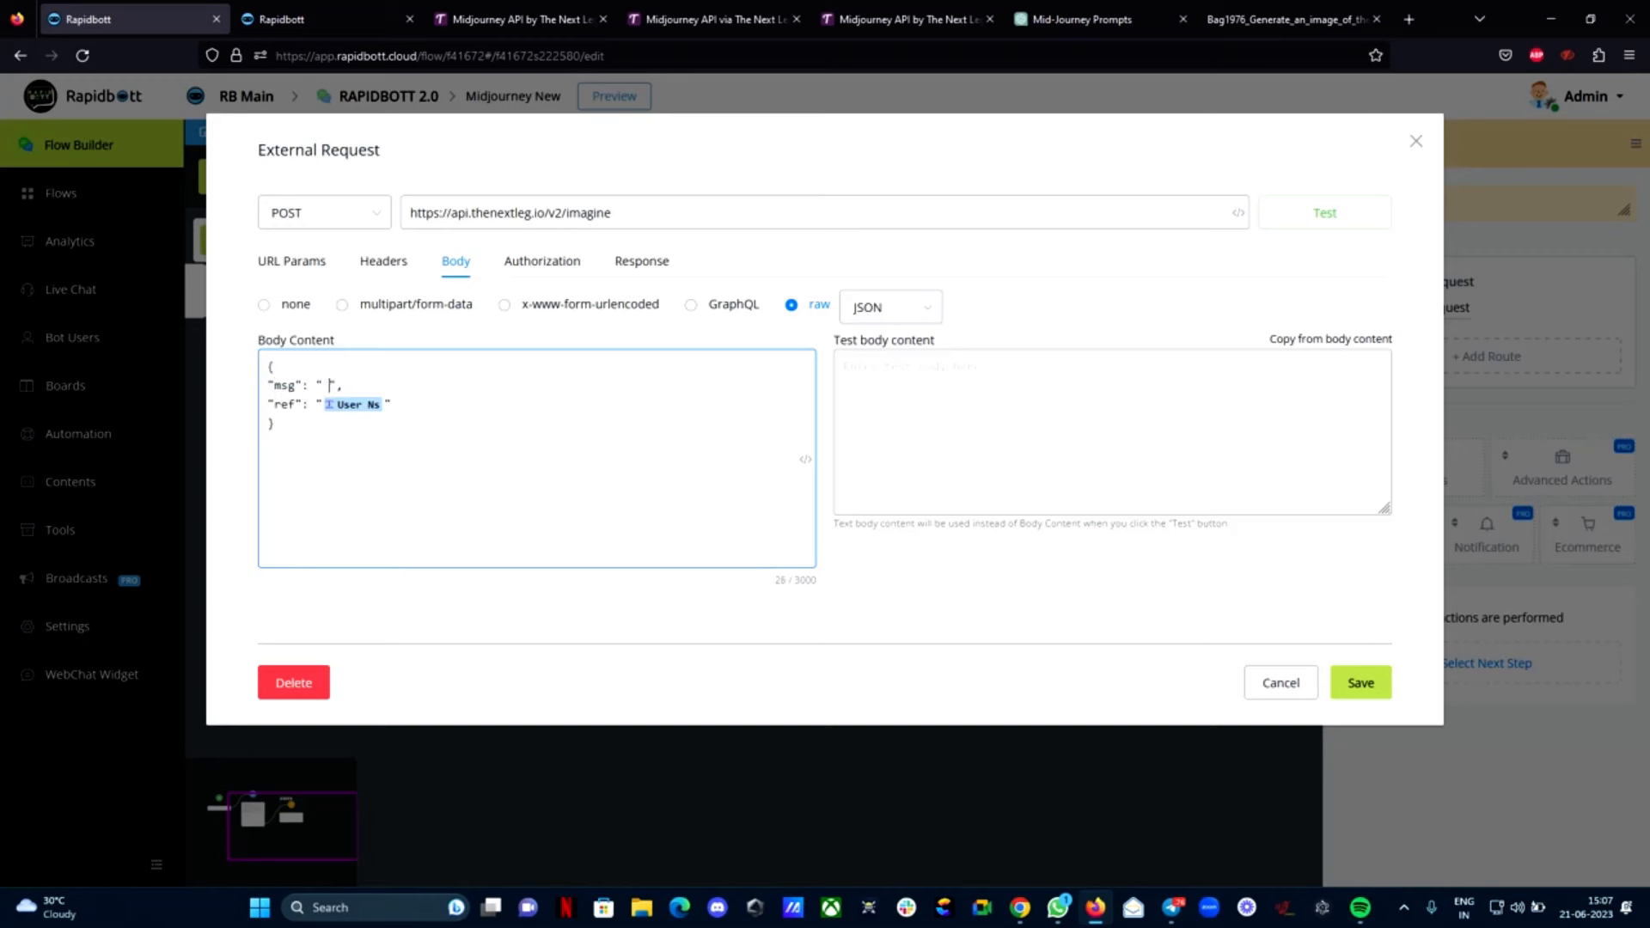
key("Left")
type("{{")
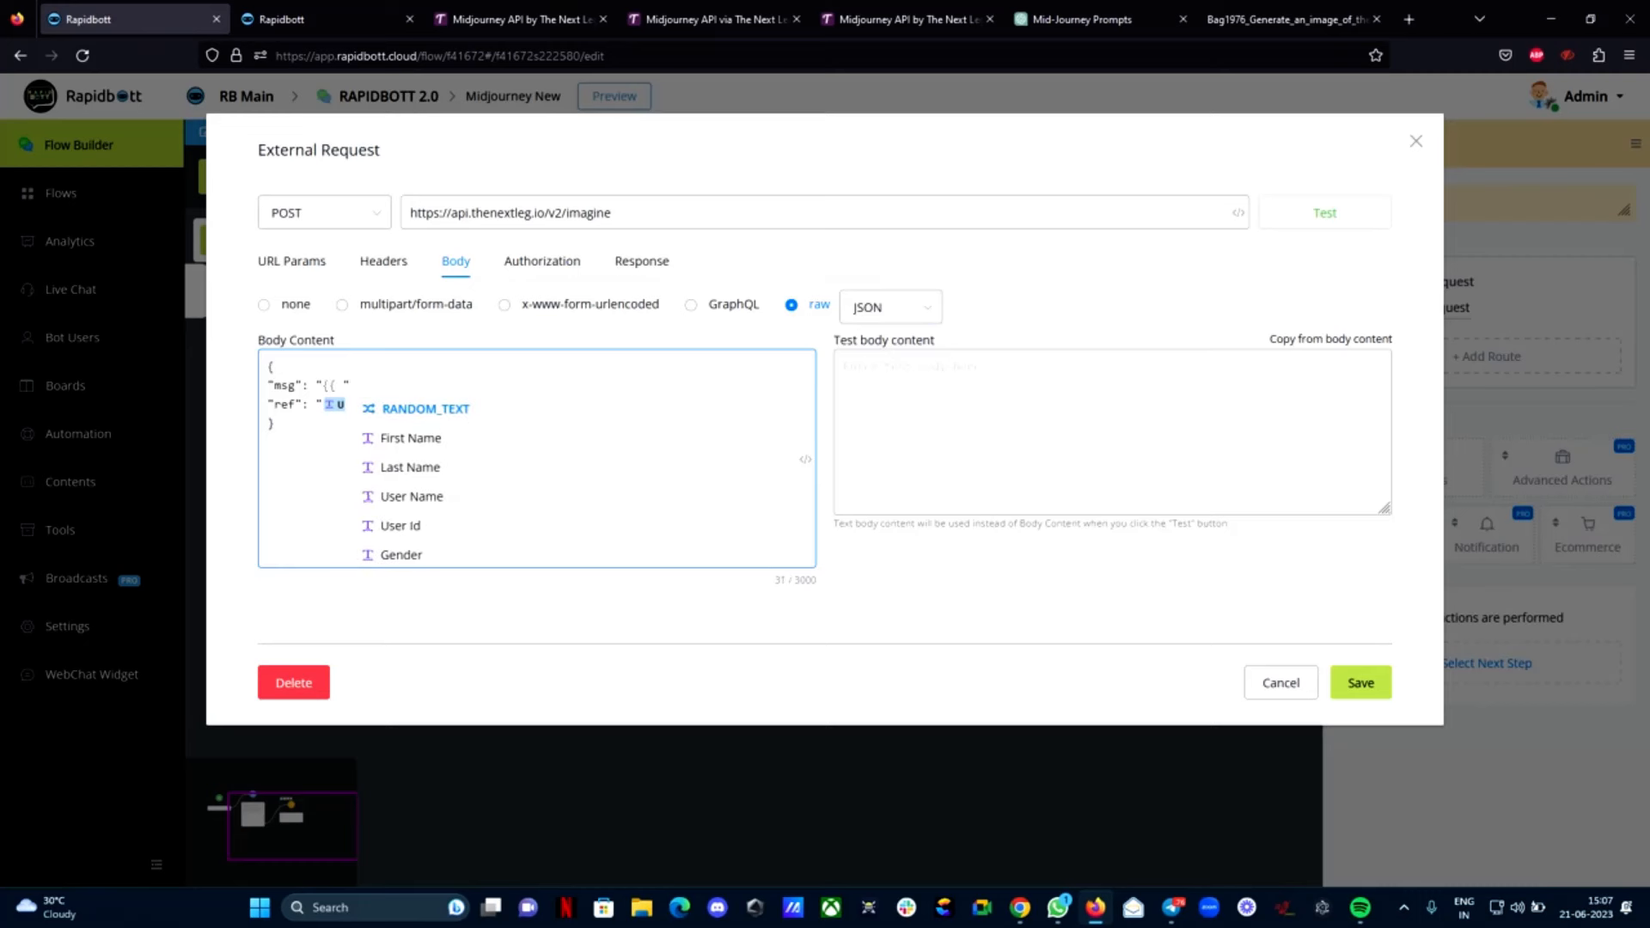
type("im")
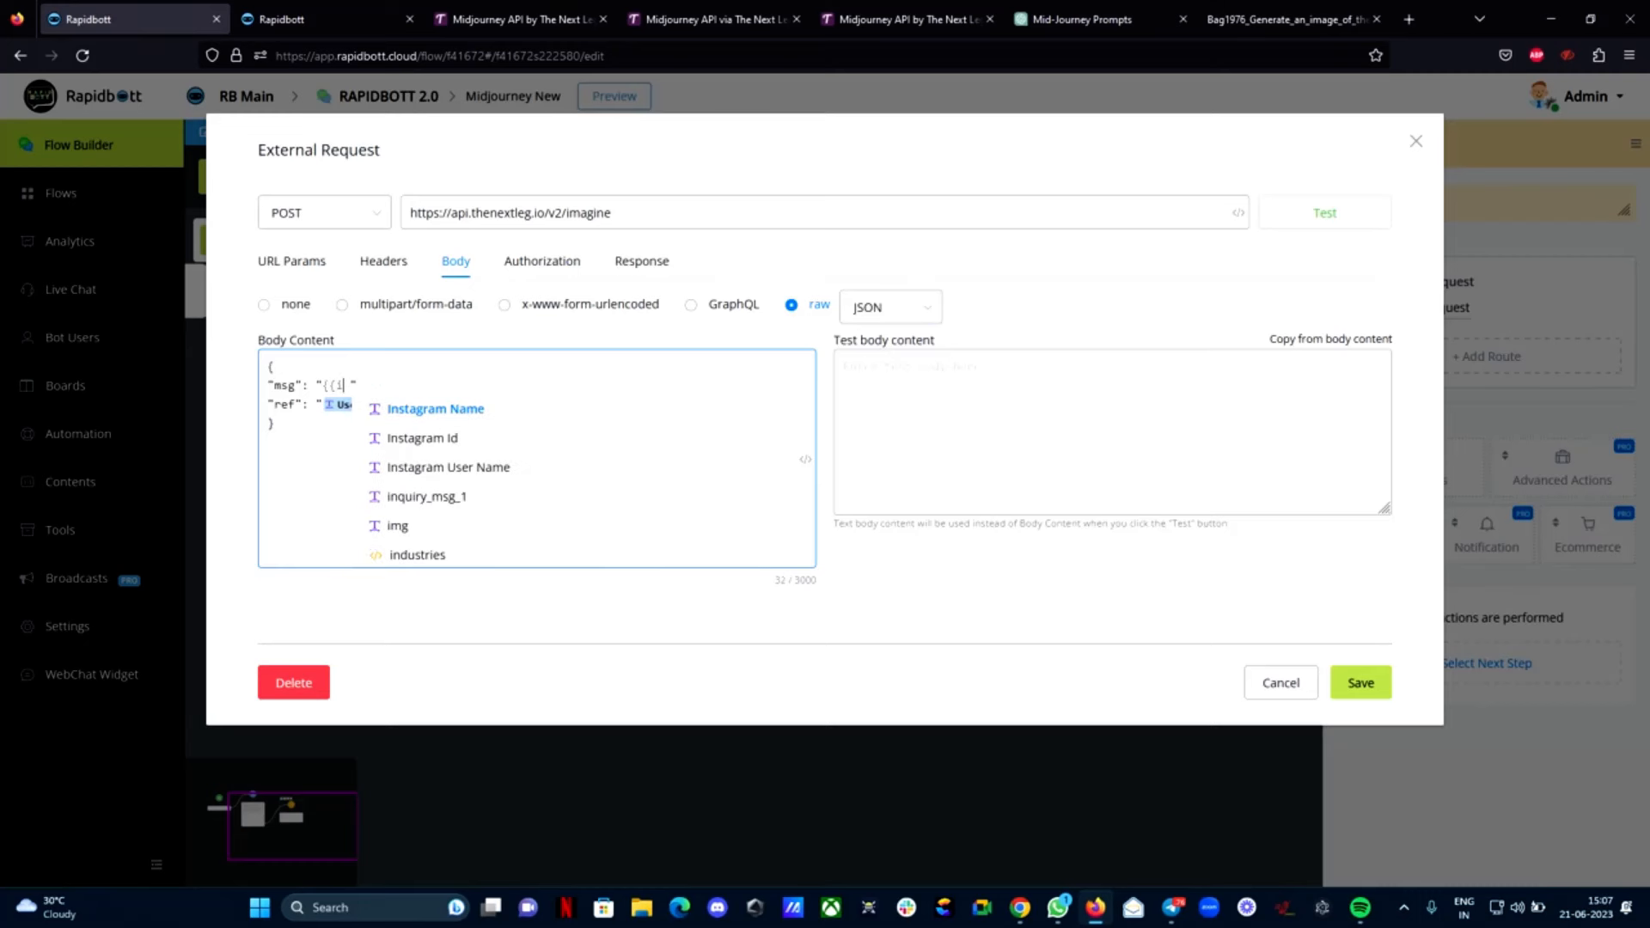
type("a")
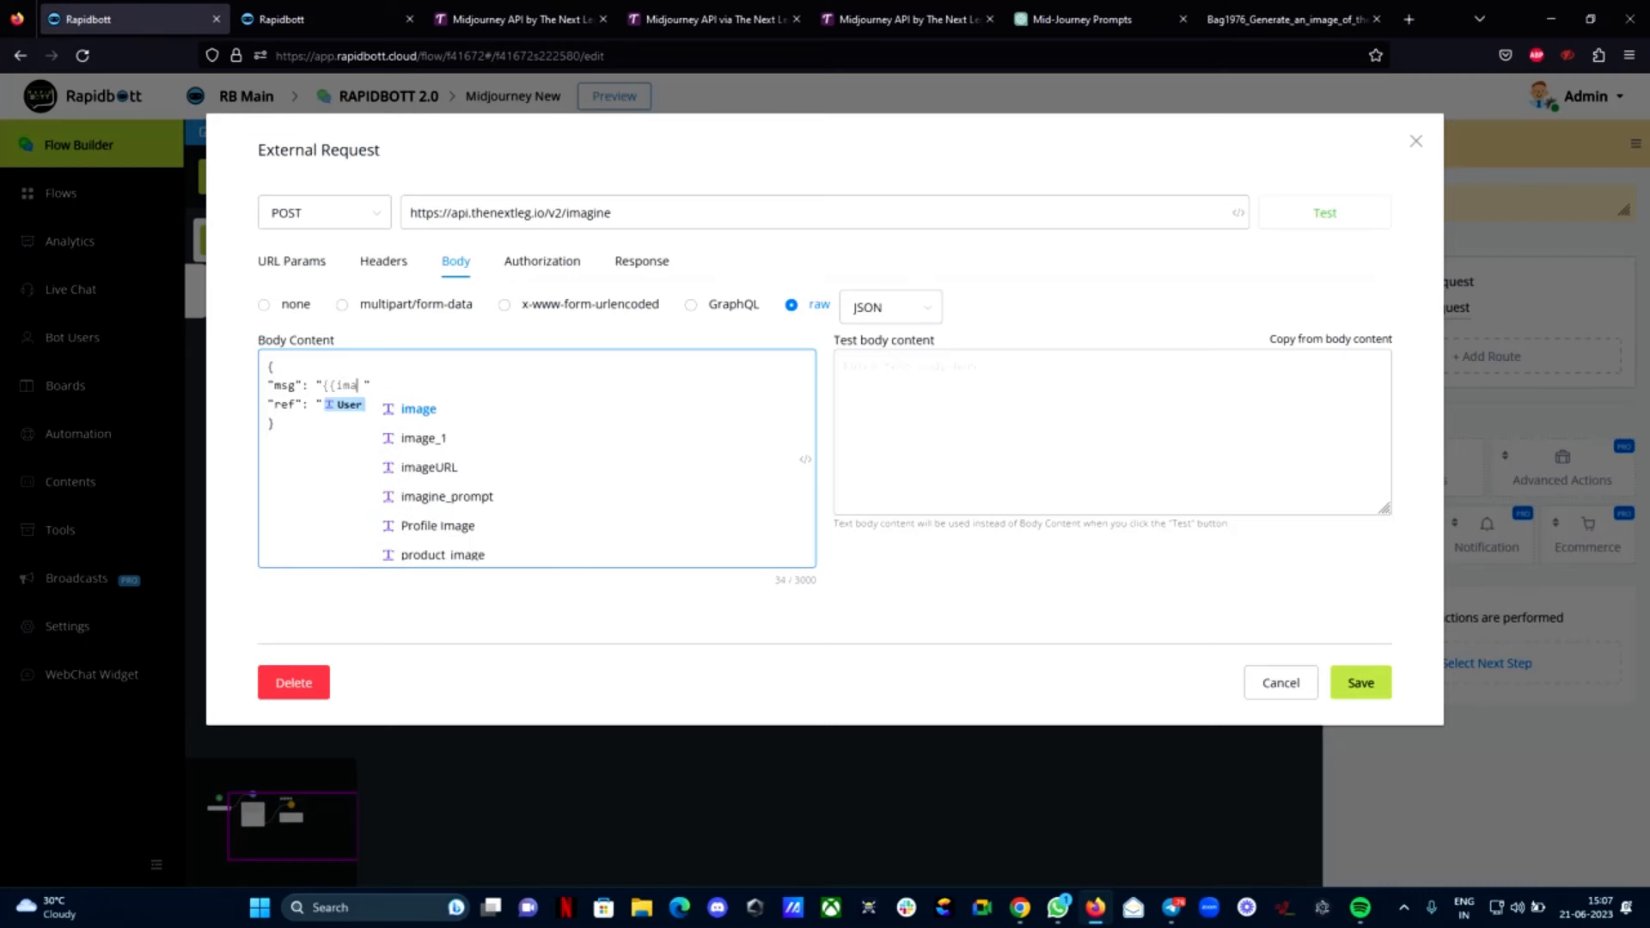
left_click(447, 497)
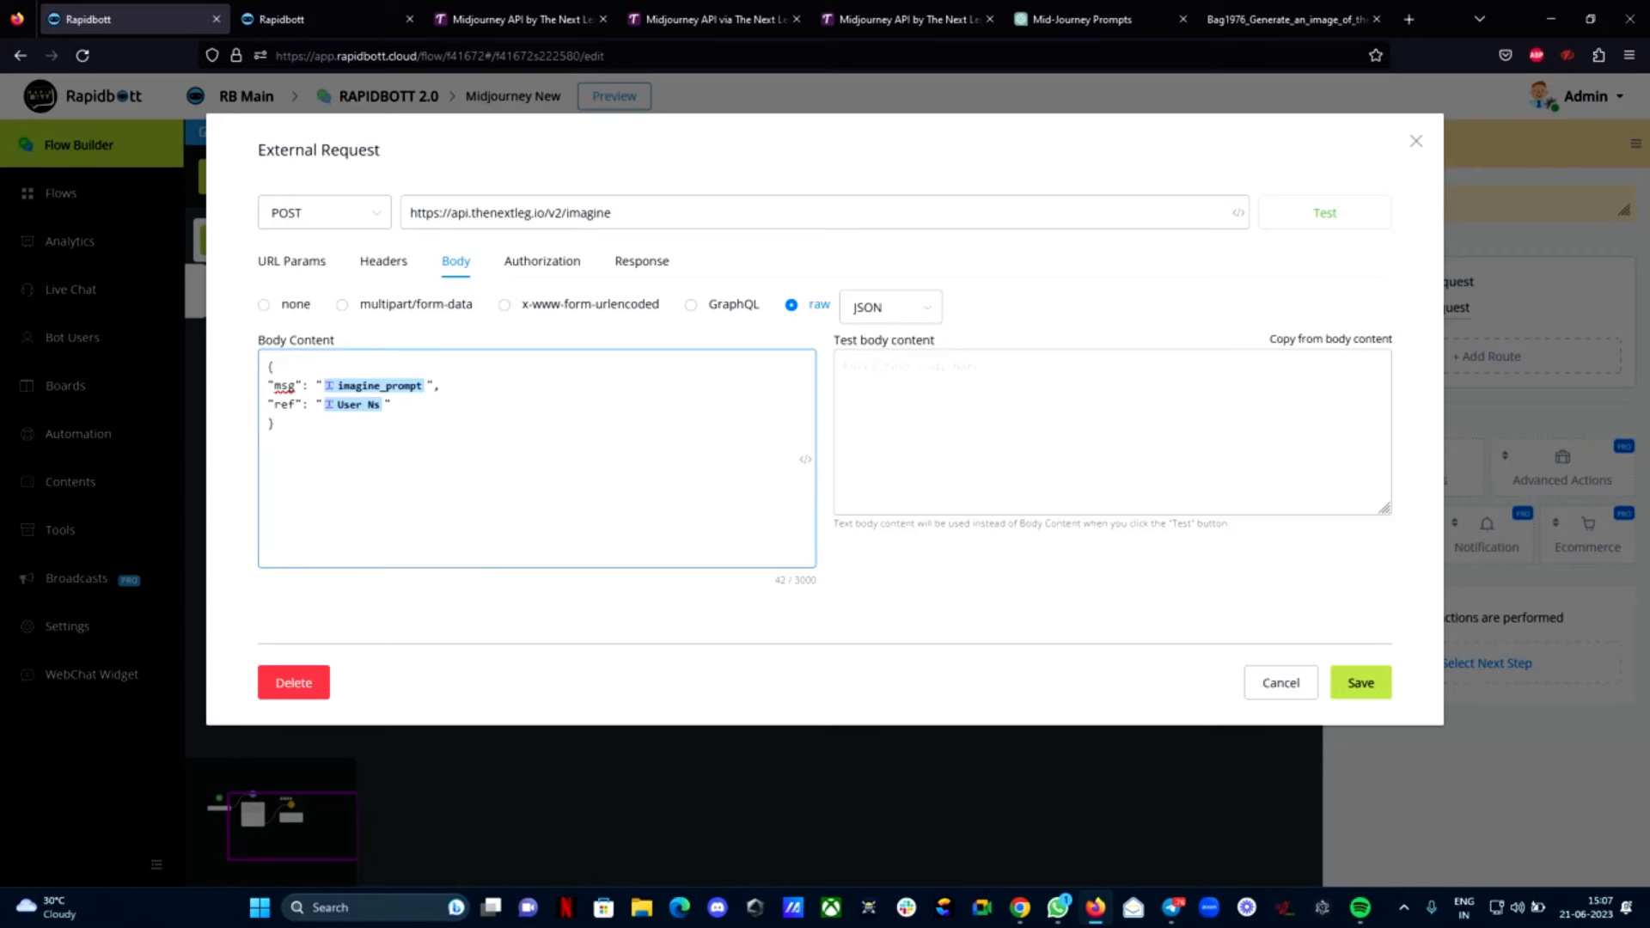
Copy the whole JSON body into the test body content
key("ctrl+a")
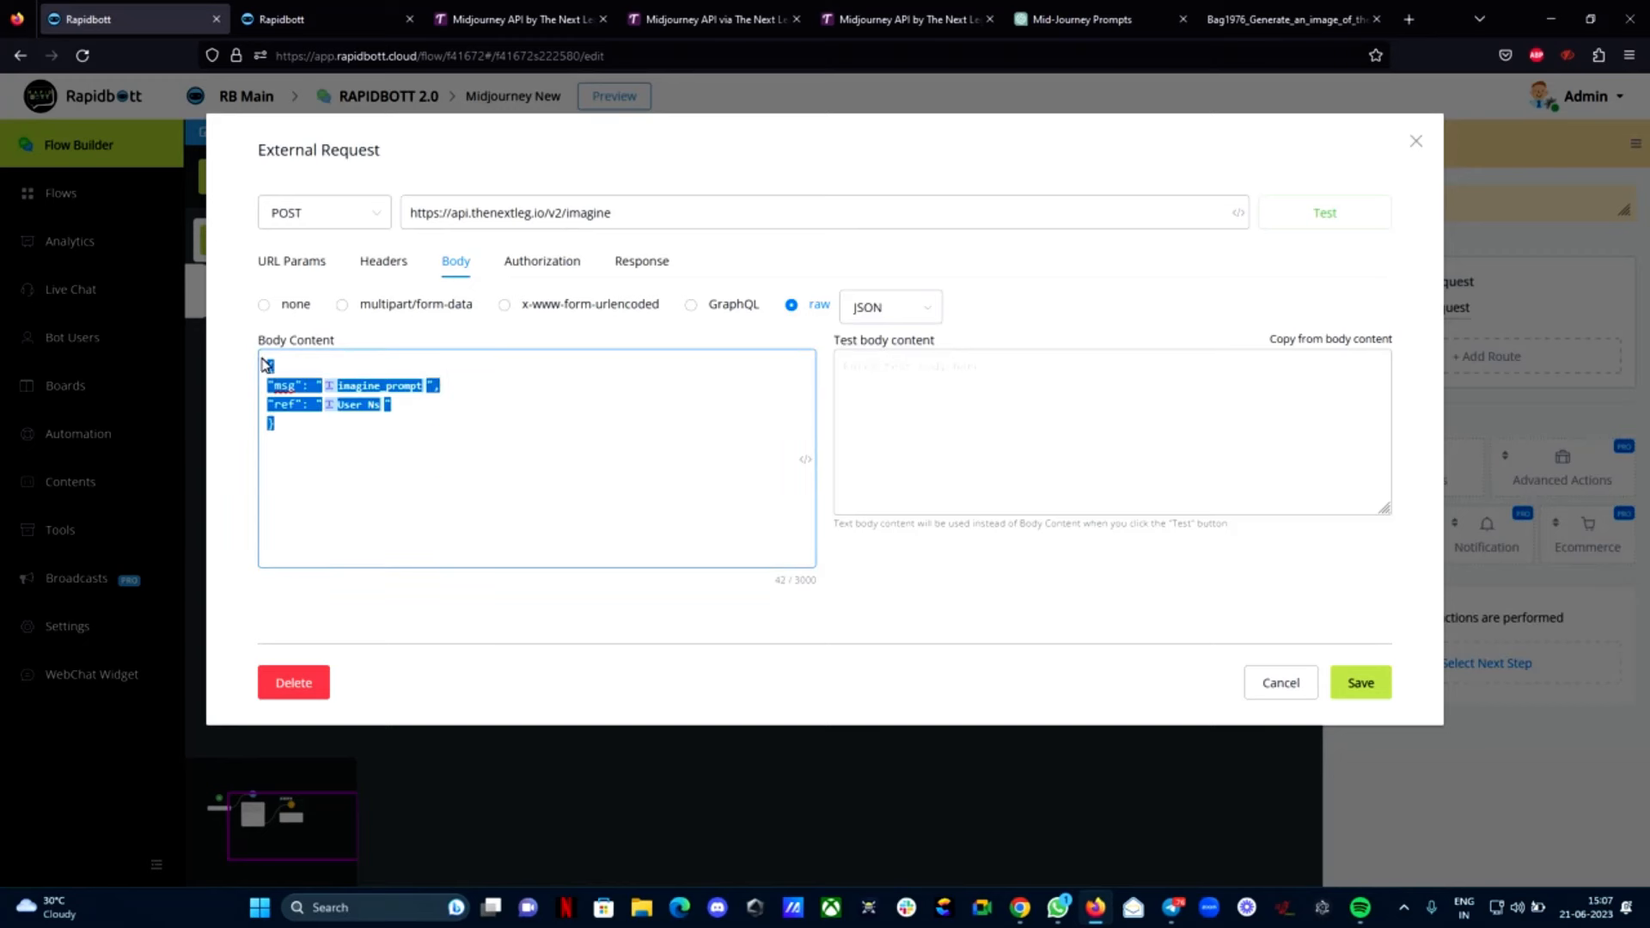
left_click(903, 428)
key("ctrl+v")
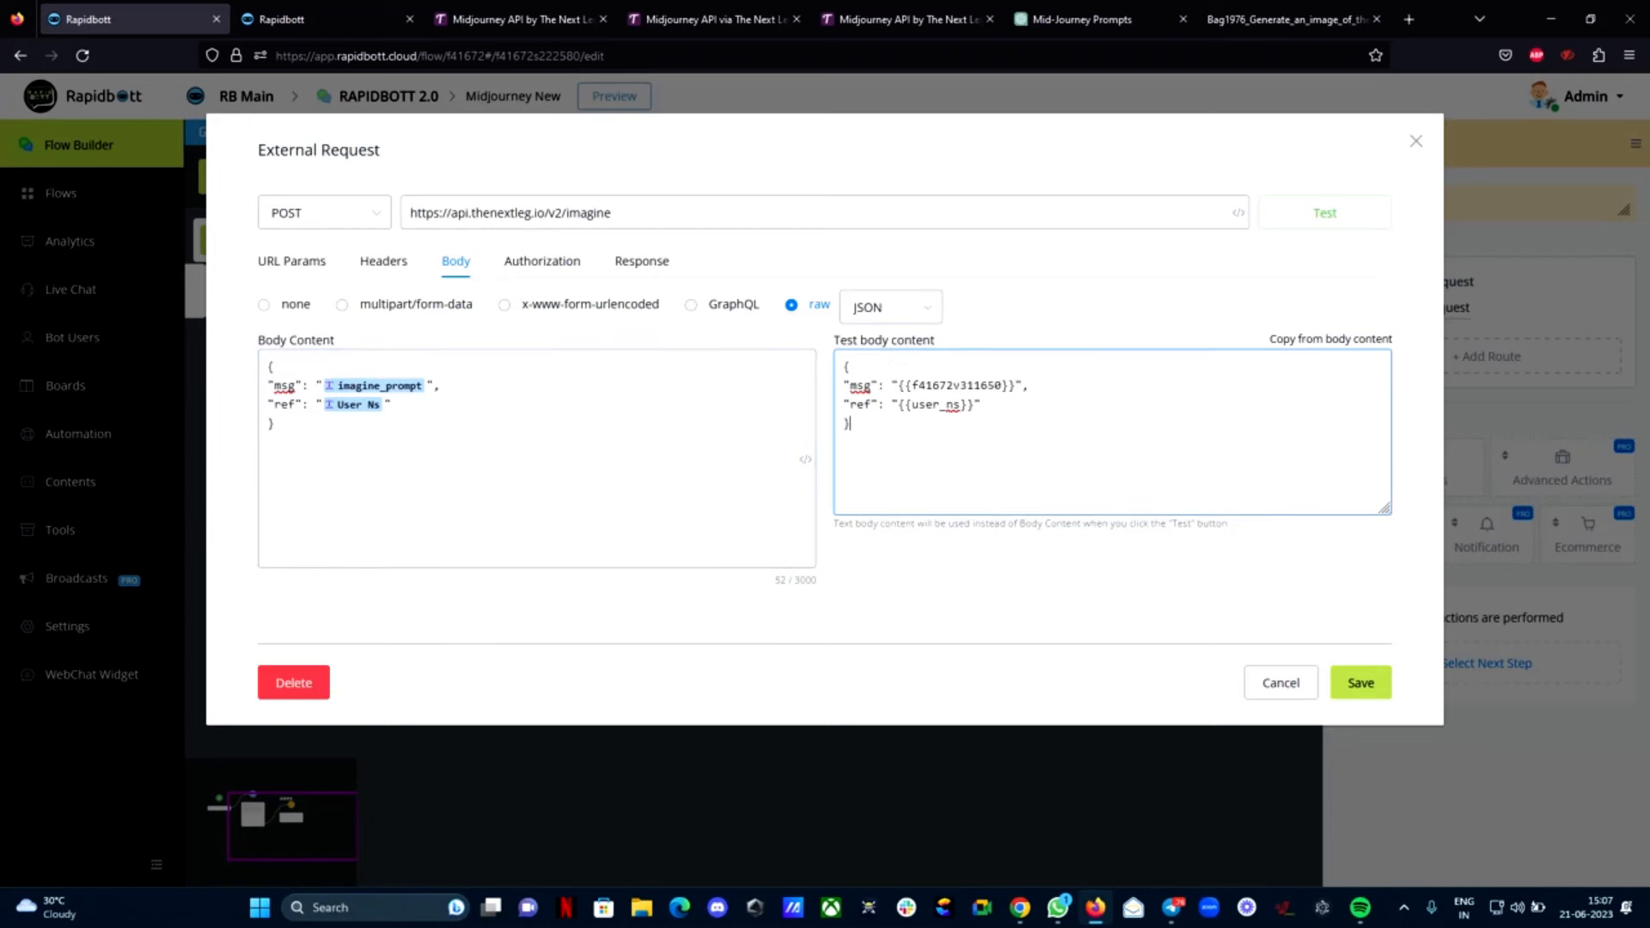
Copy the first image prompt, about weary travelers around a campfire, from the ChatGPT conversation and return to Rapidbott
left_click_drag(1016, 385, 897, 385)
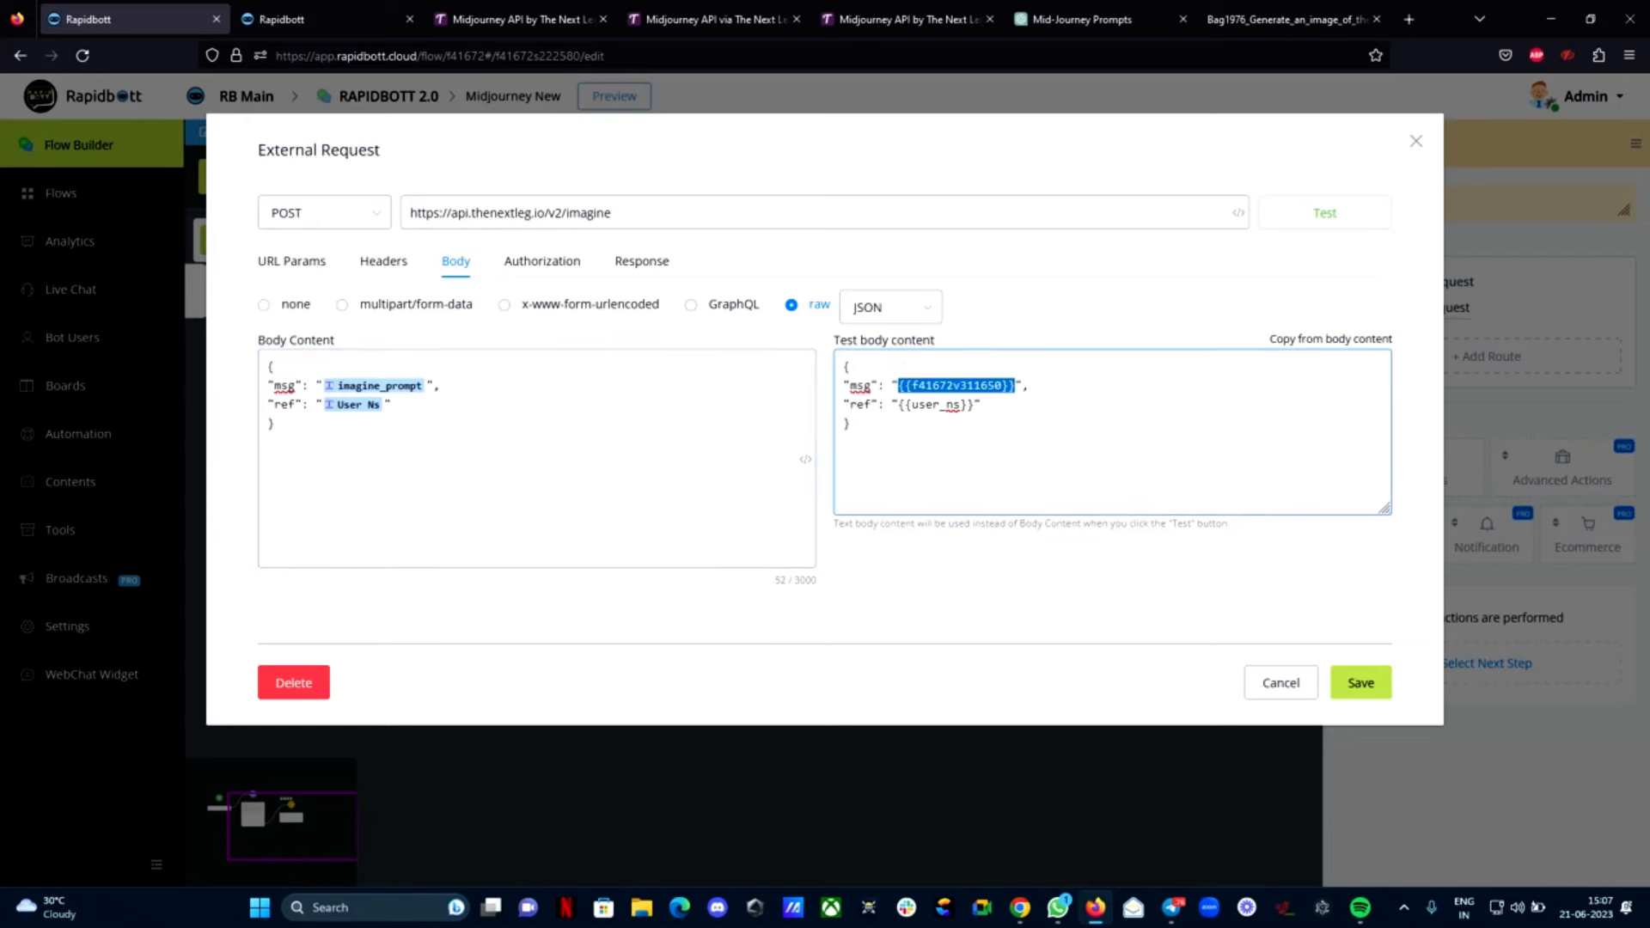
left_click(1108, 19)
right_click(864, 220)
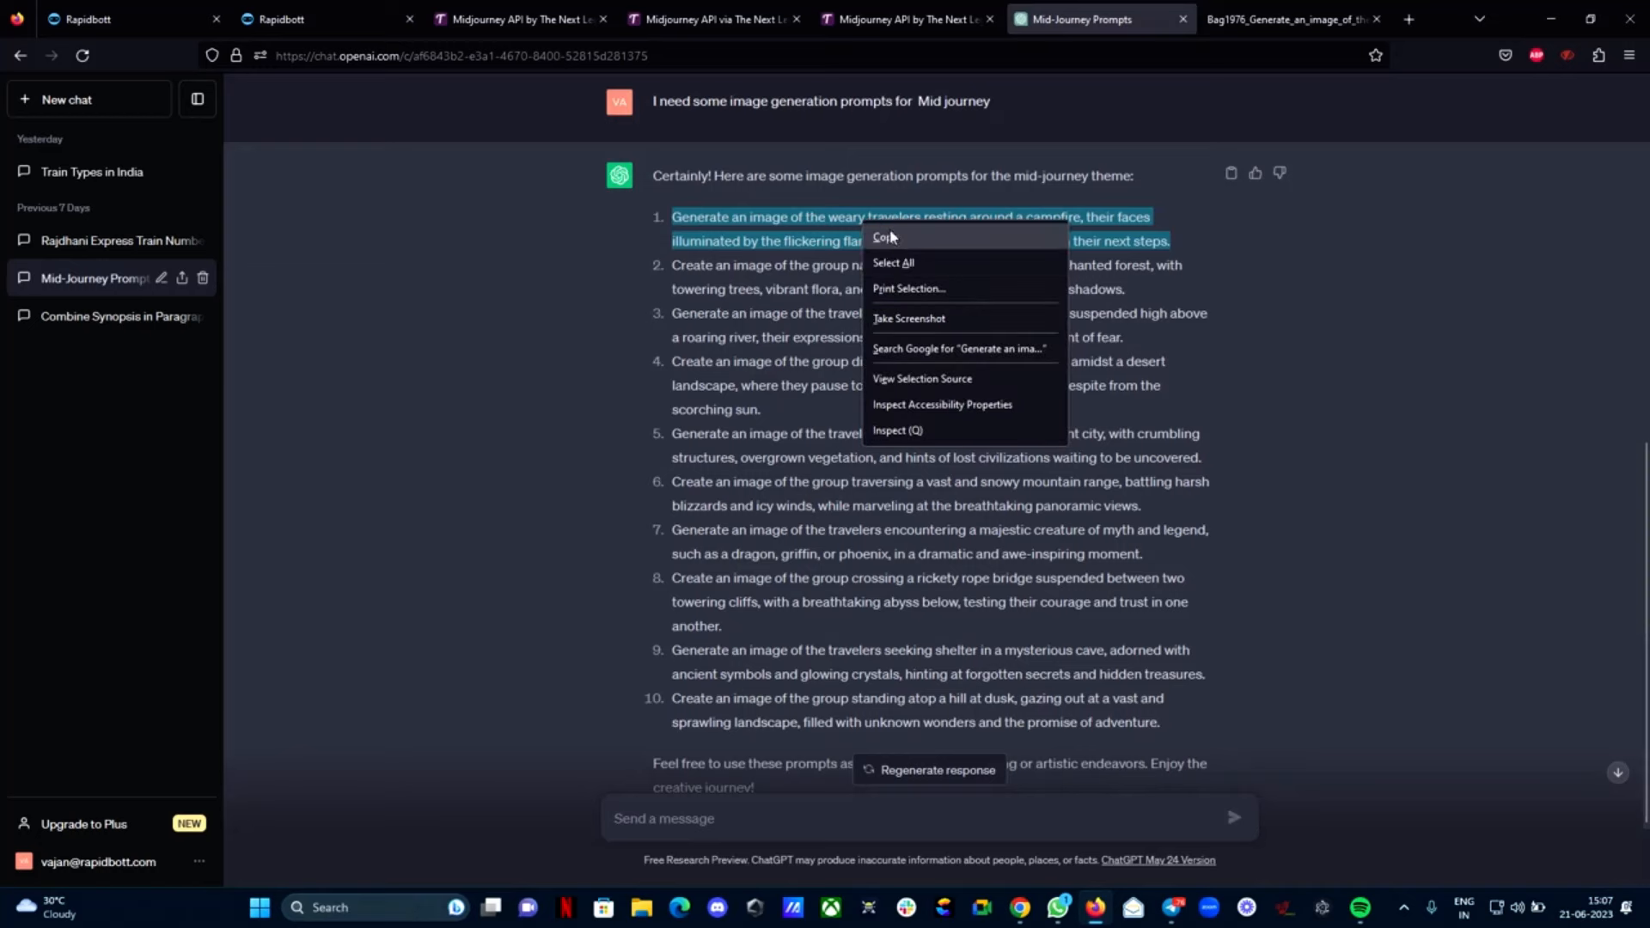
left_click(890, 231)
left_click(83, 19)
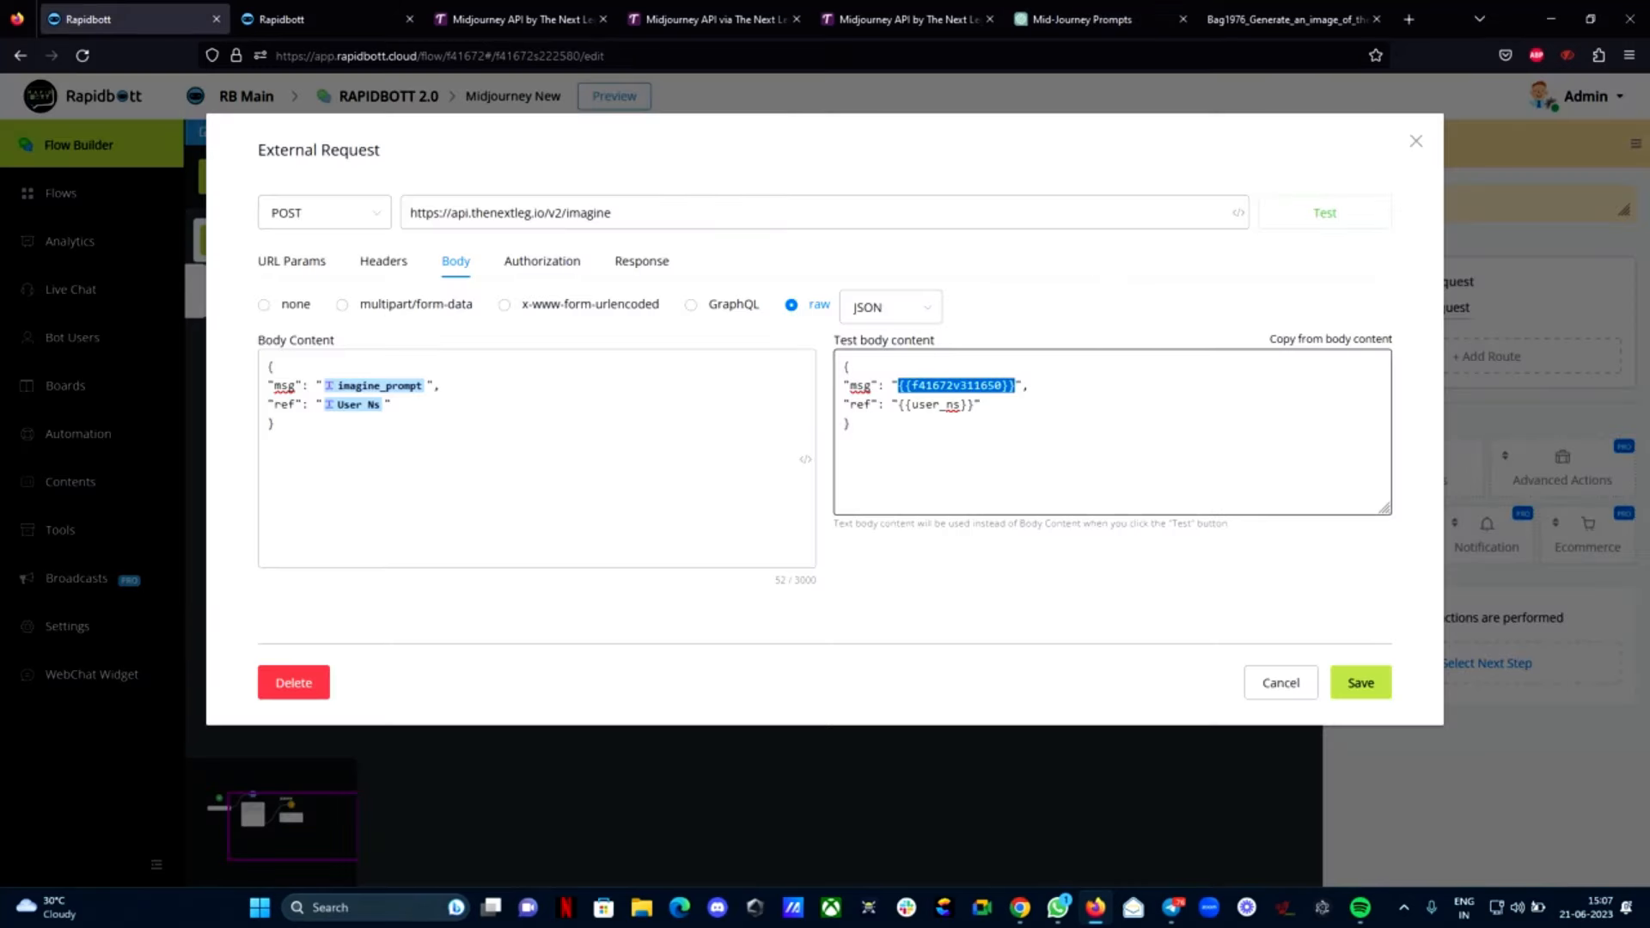
Replace the variable in the test body's msg value with "A cute cat"
left_click_drag(1016, 385, 899, 385)
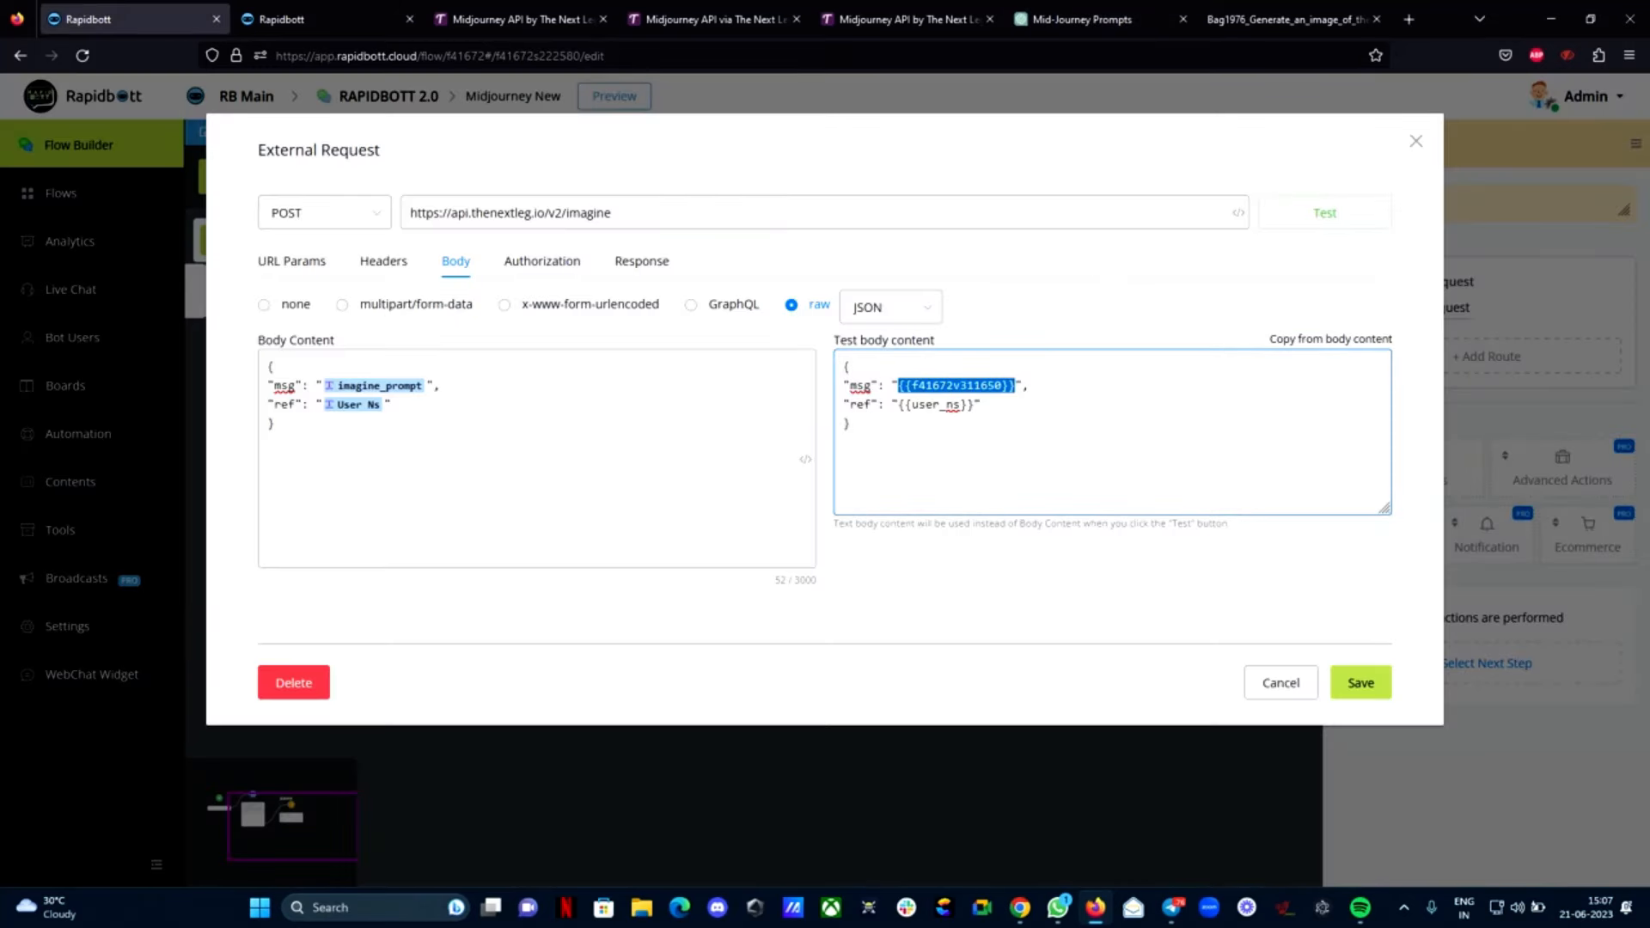
key("BackSpace")
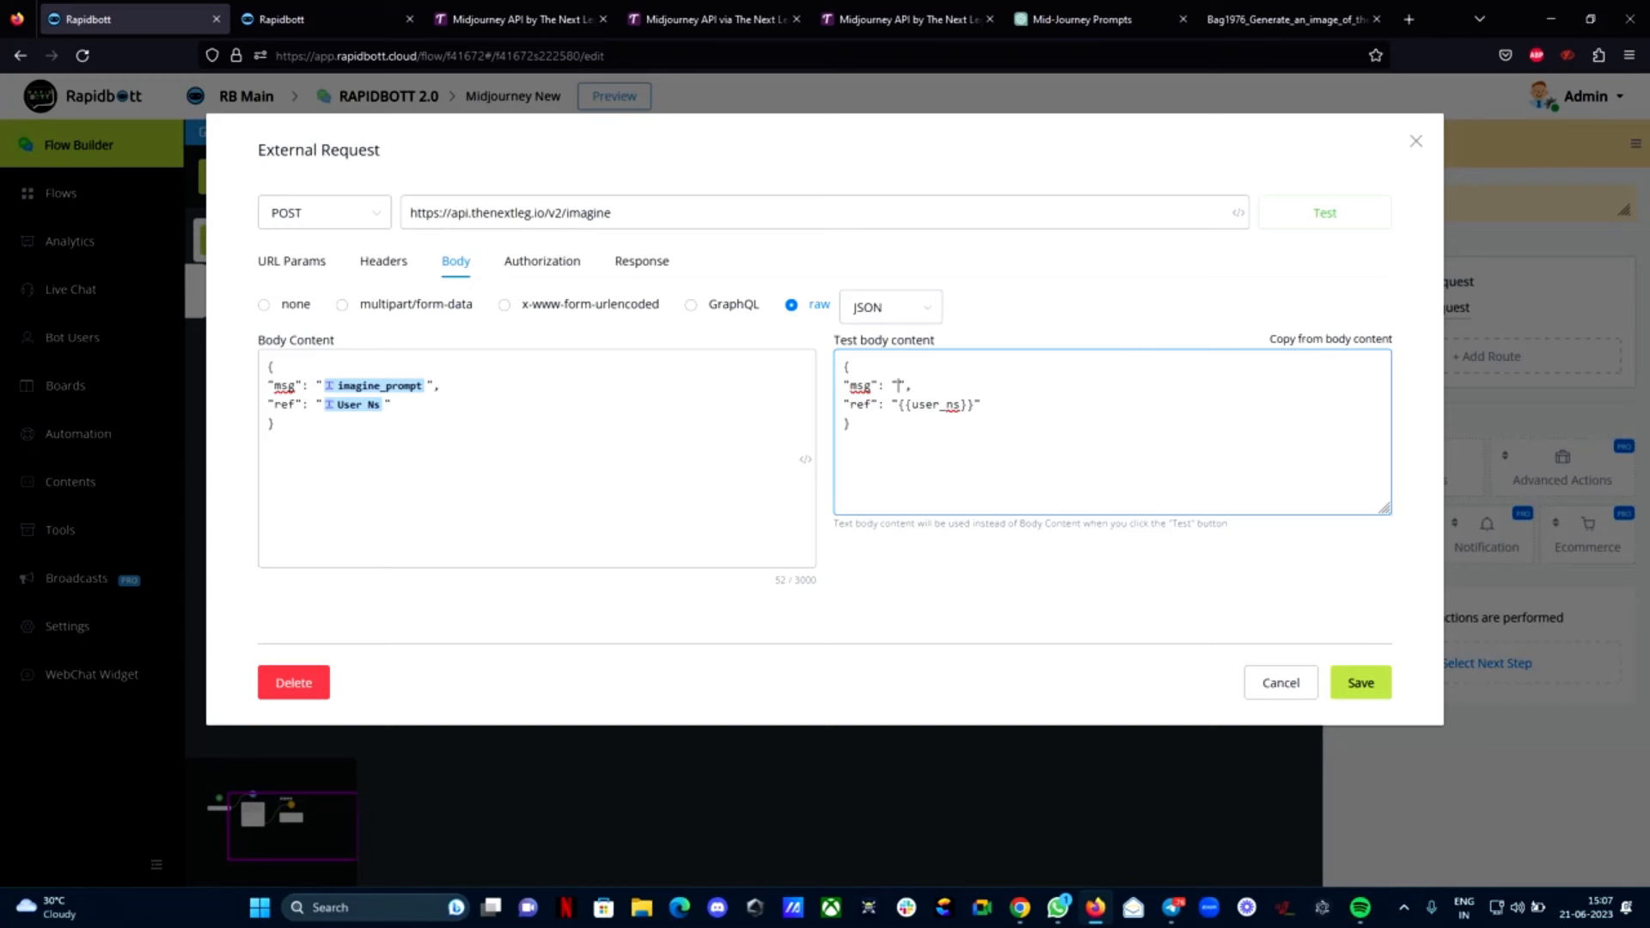
type("A cute cat")
Test the external request, highlight the success entry in its response, and save the request
left_click(1338, 214)
left_click(1338, 214)
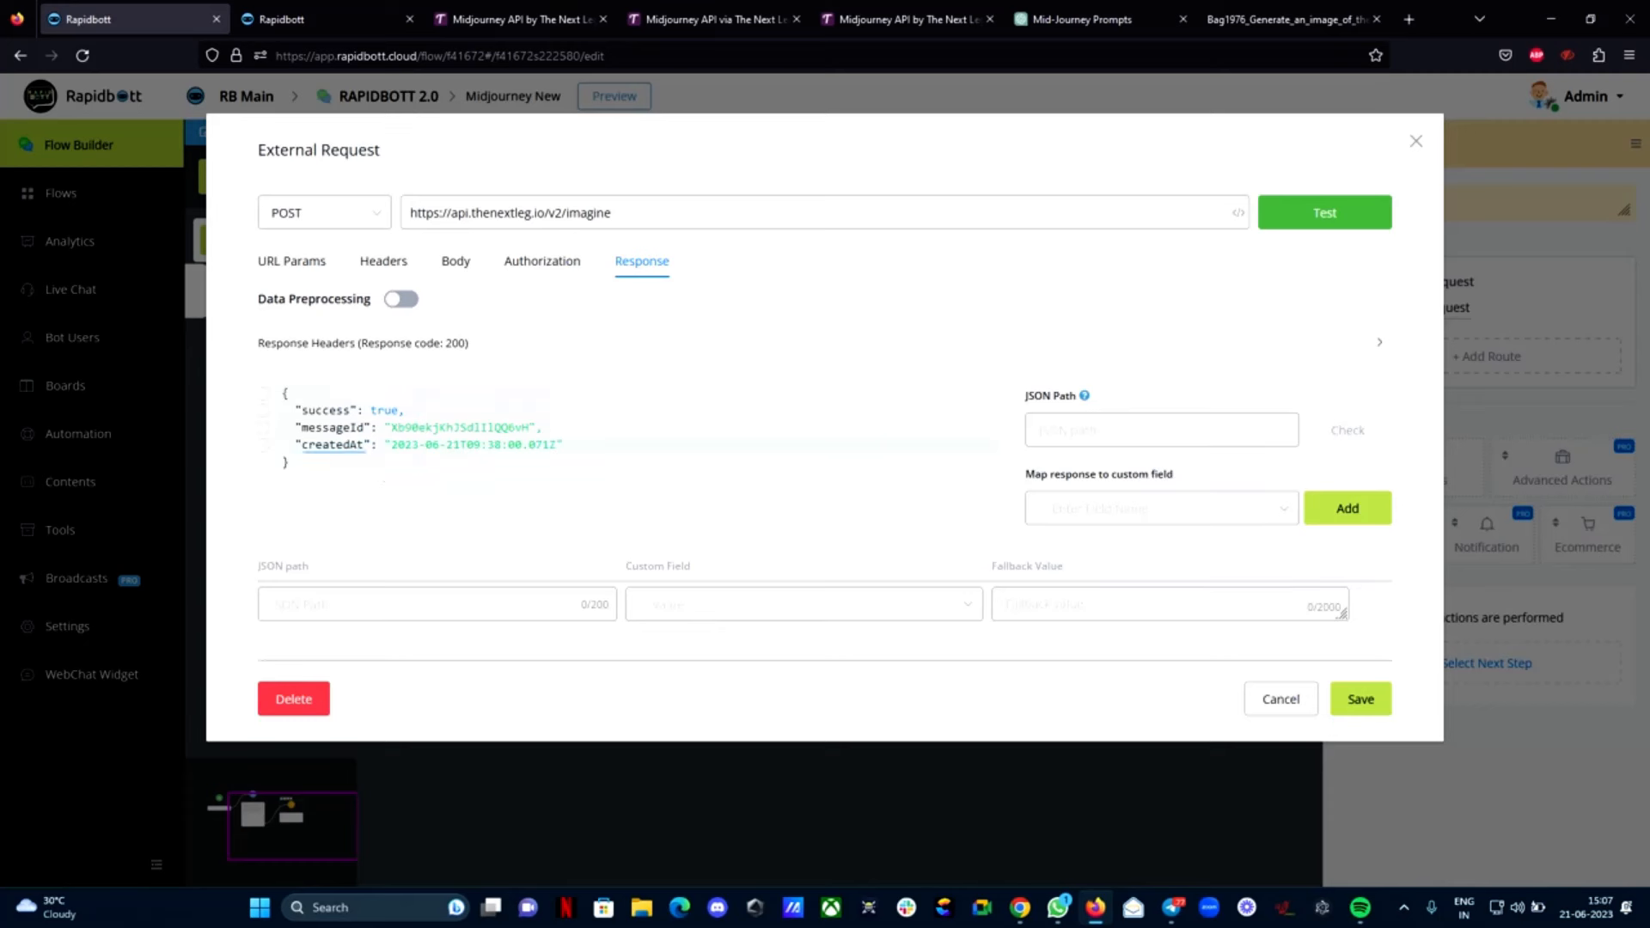
left_click_drag(300, 410, 391, 411)
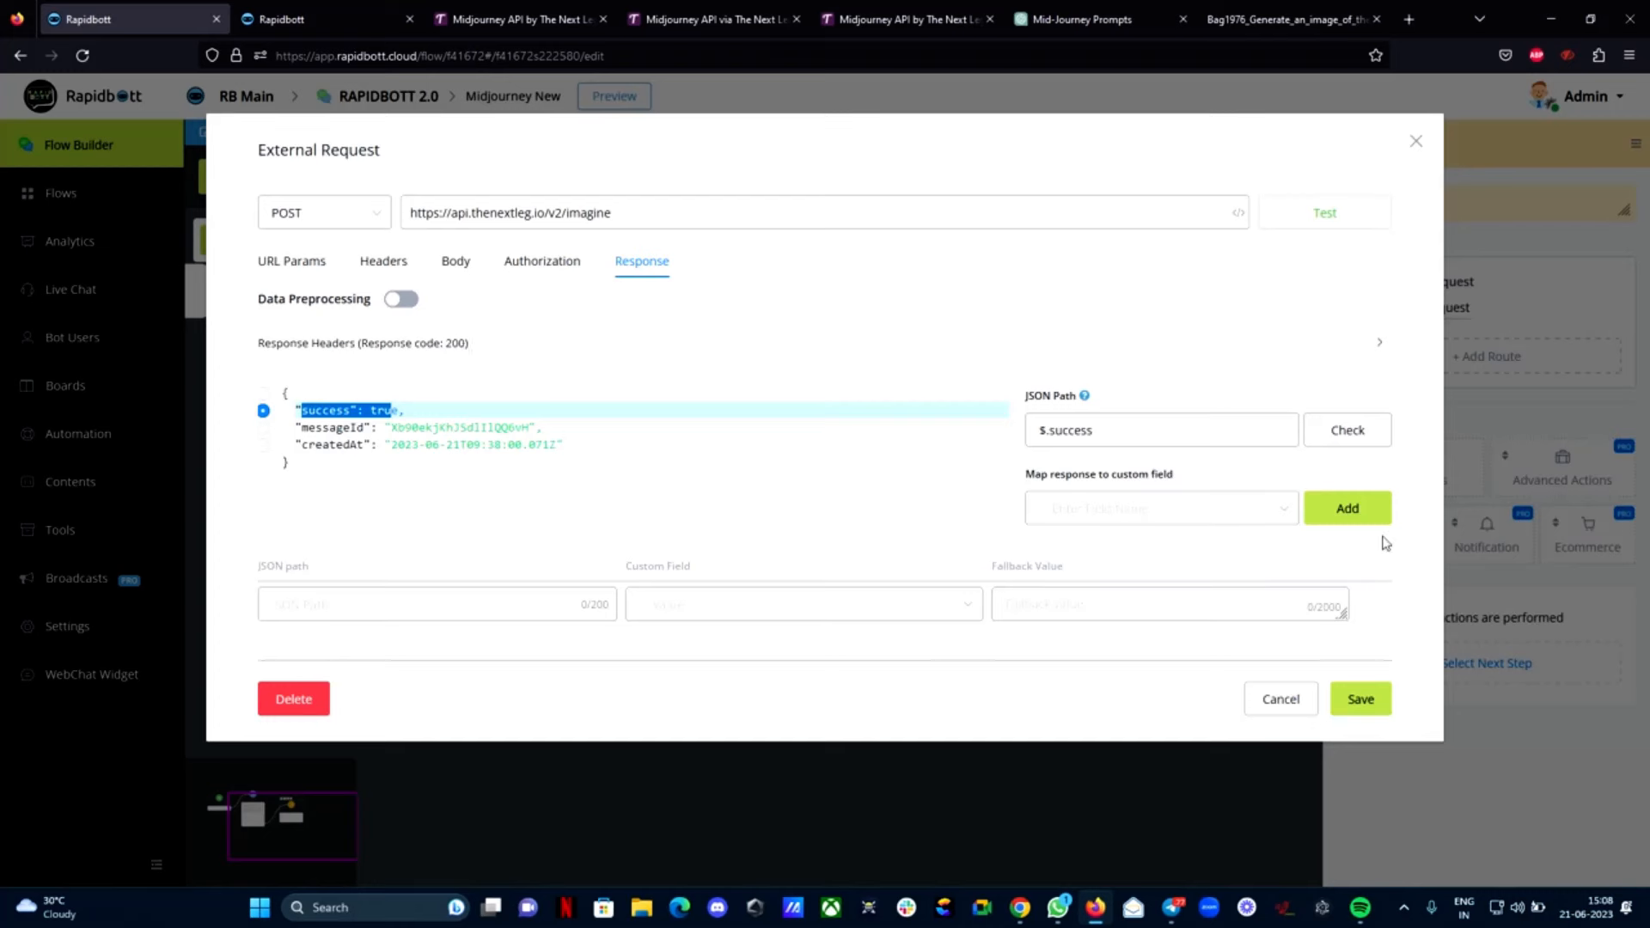
left_click(1363, 700)
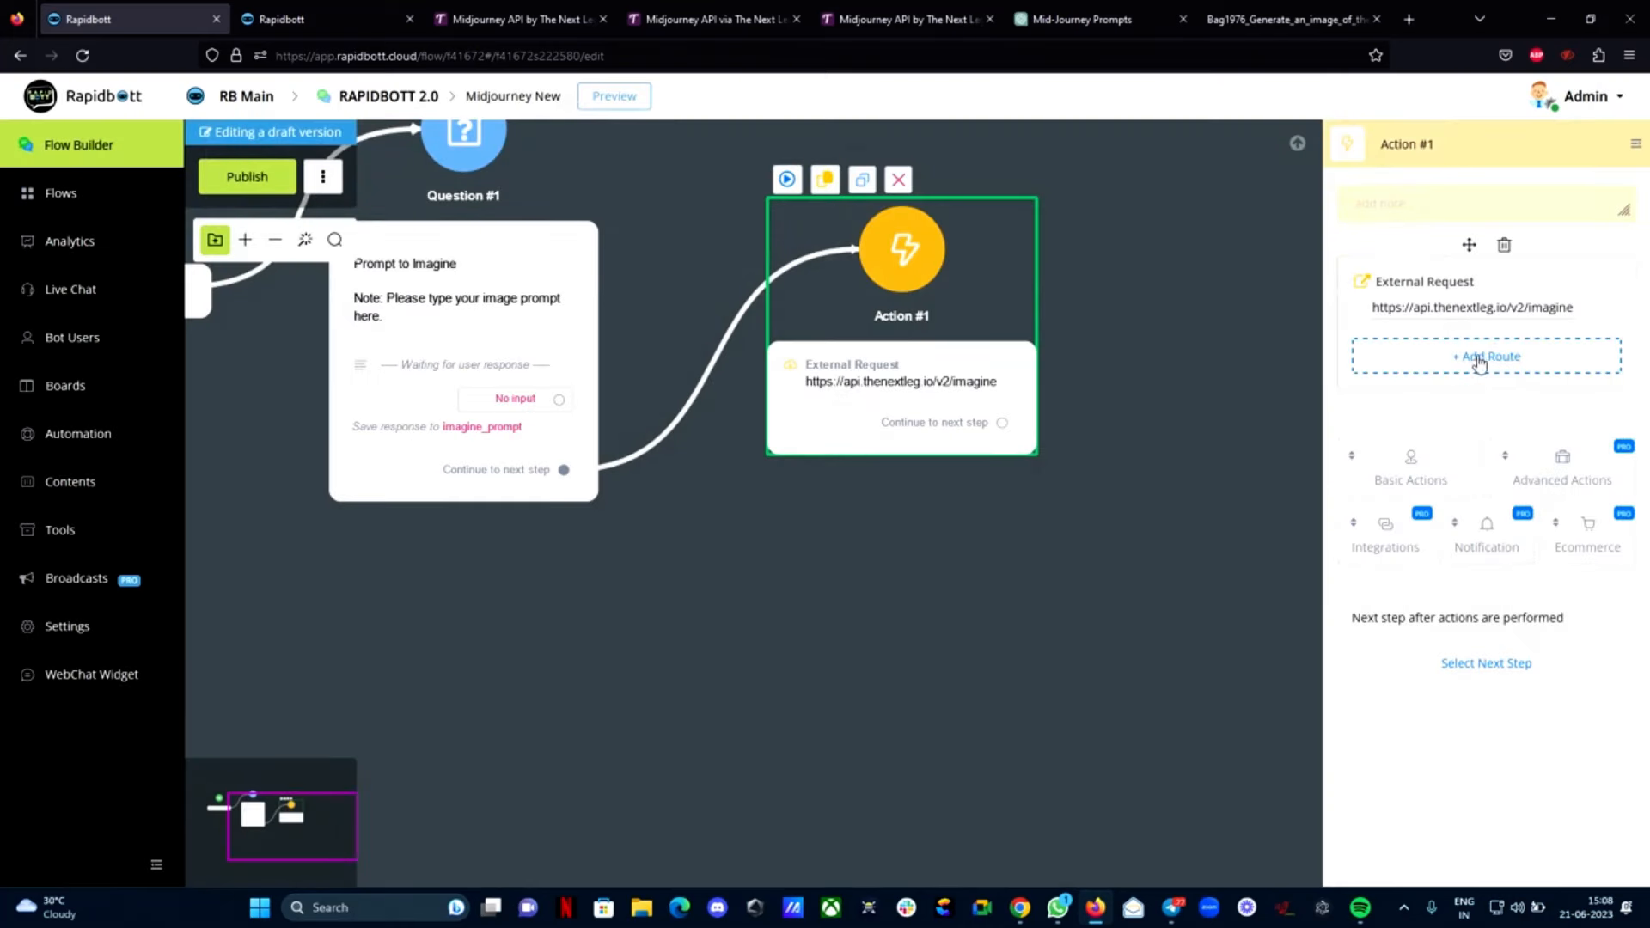
Add a route to the external request for response codes starting with 200 and save it
left_click(1484, 365)
left_click(885, 336)
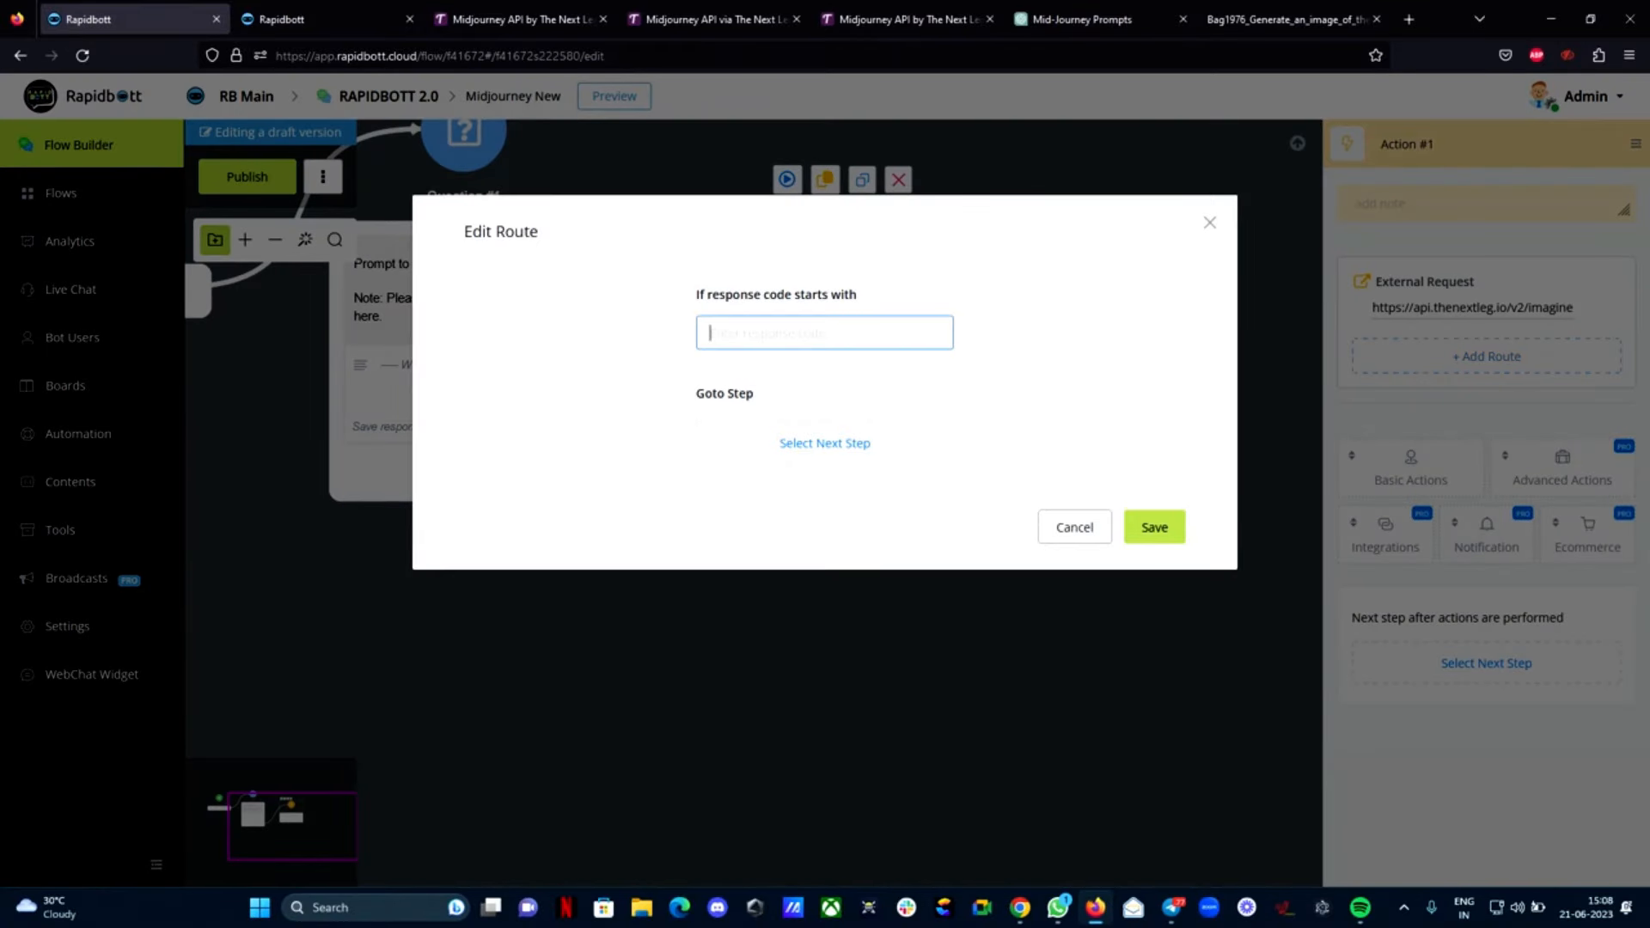
type("200")
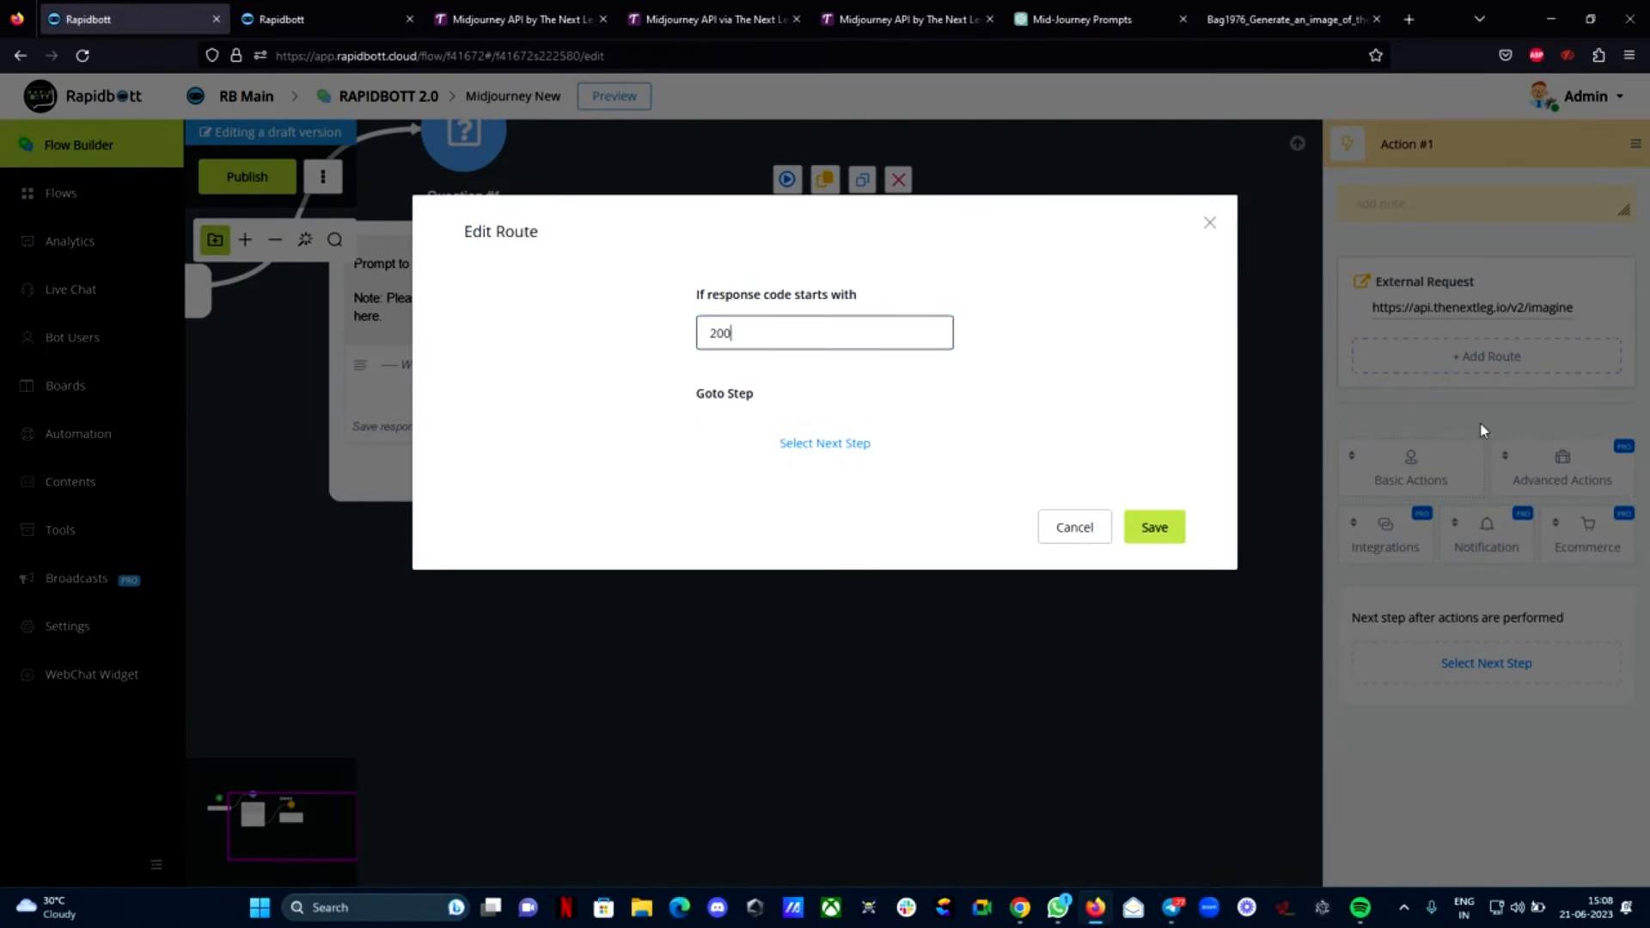
left_click(1151, 535)
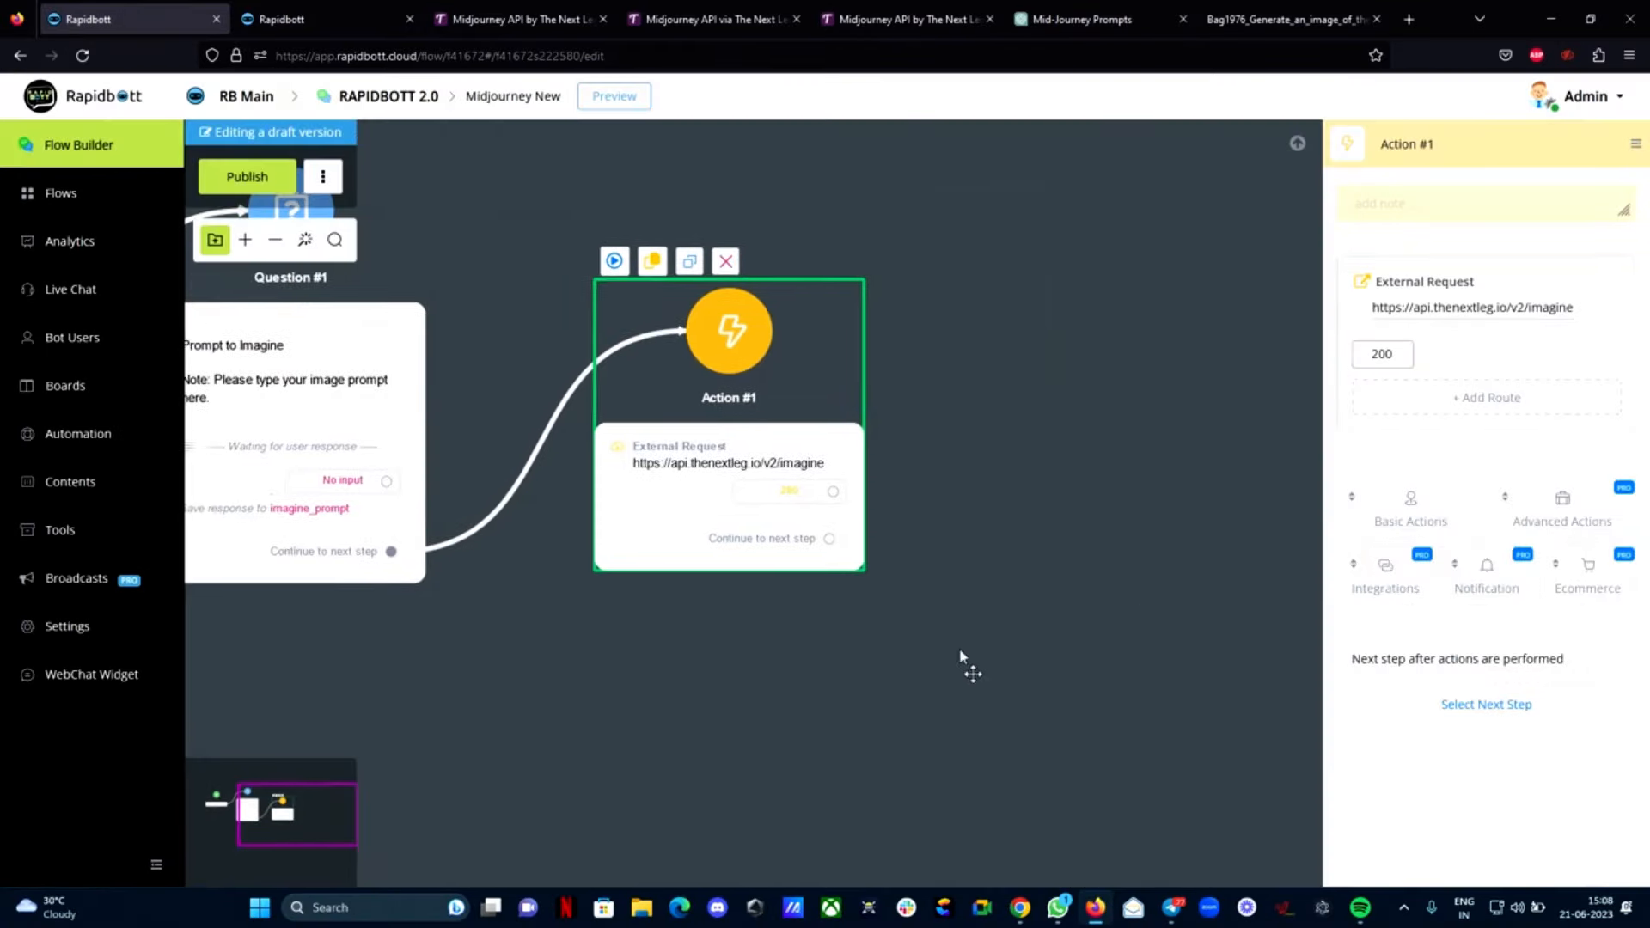
Connect the 200 route to a new Send Message step containing the text "Job Started"
left_click_drag(830, 492, 1090, 361)
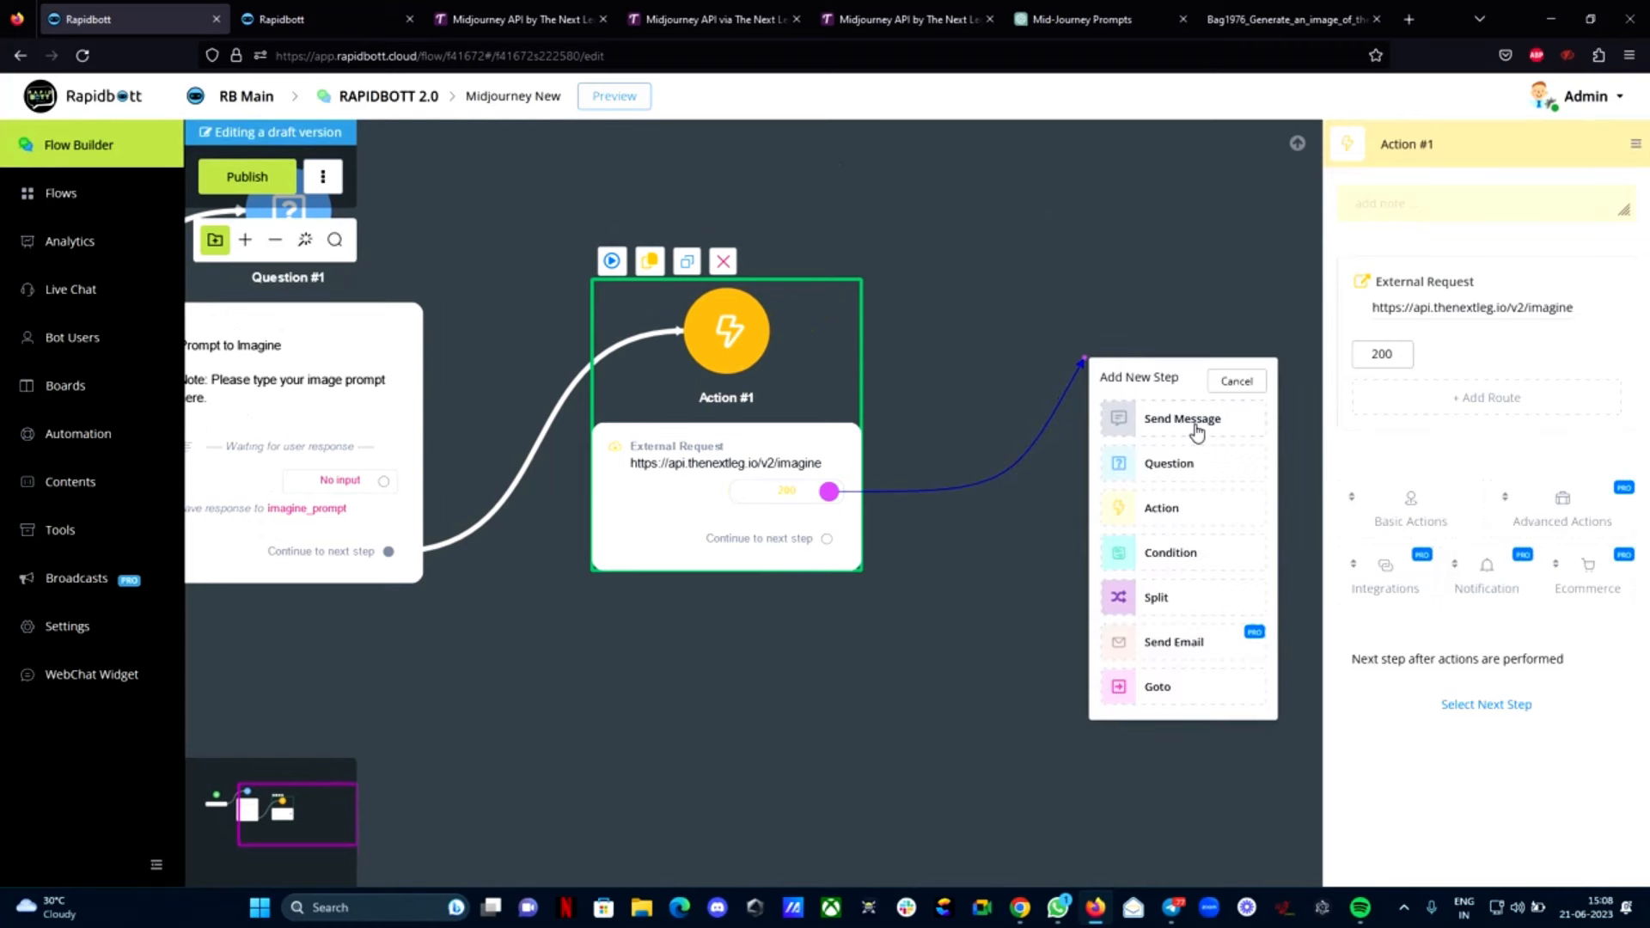
left_click(1183, 419)
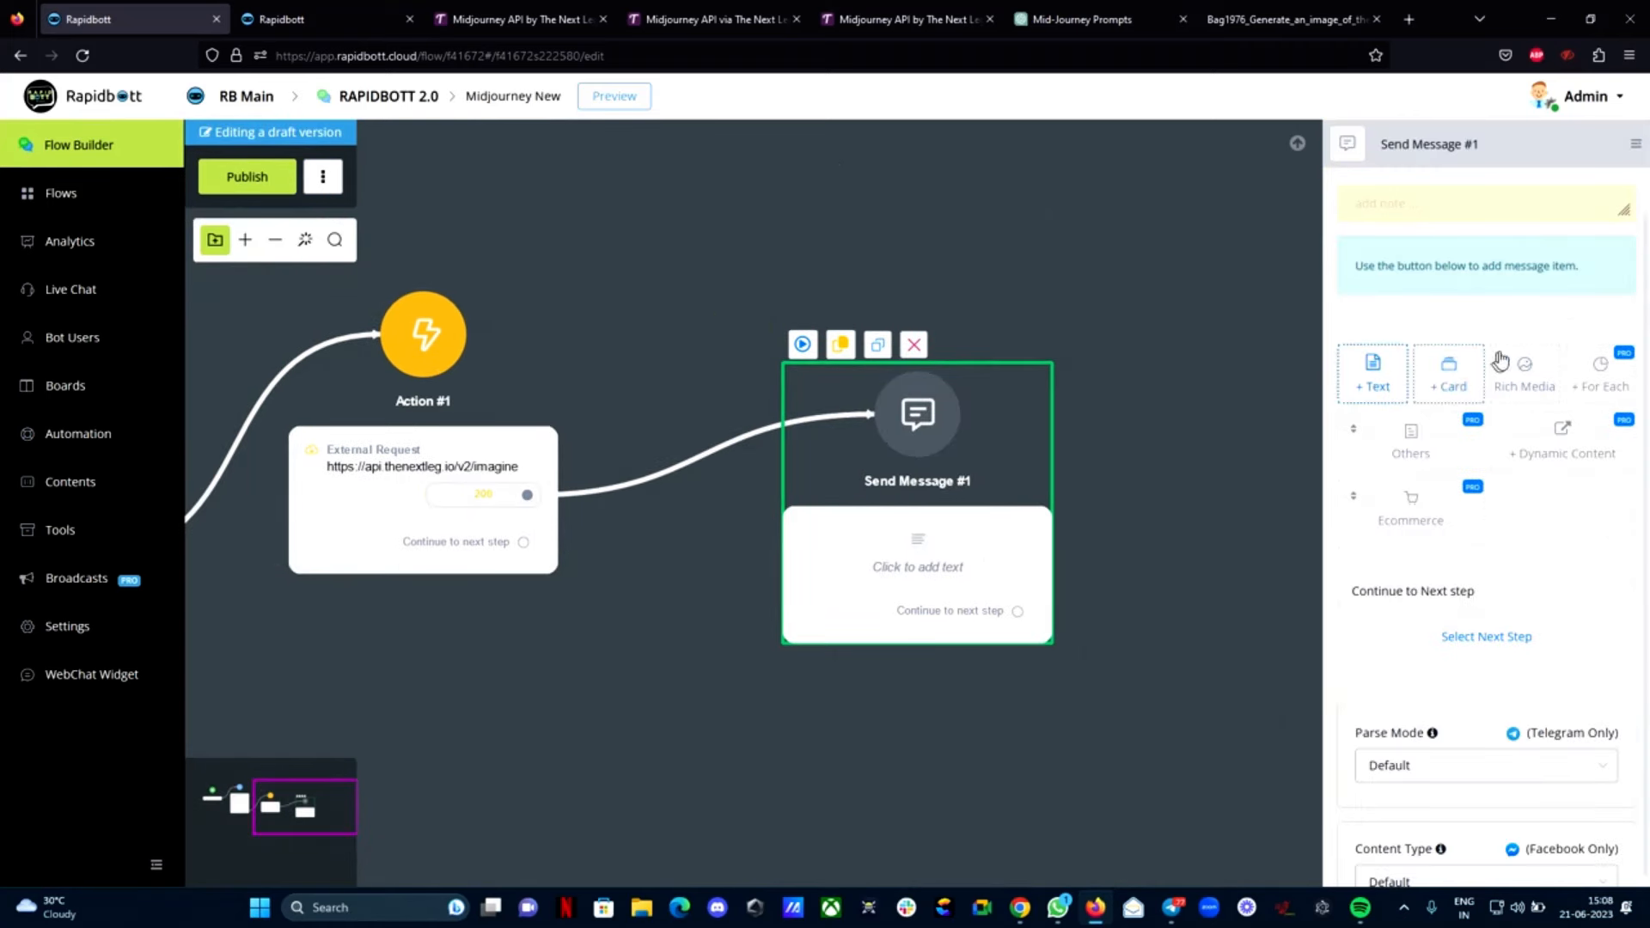
left_click(1373, 371)
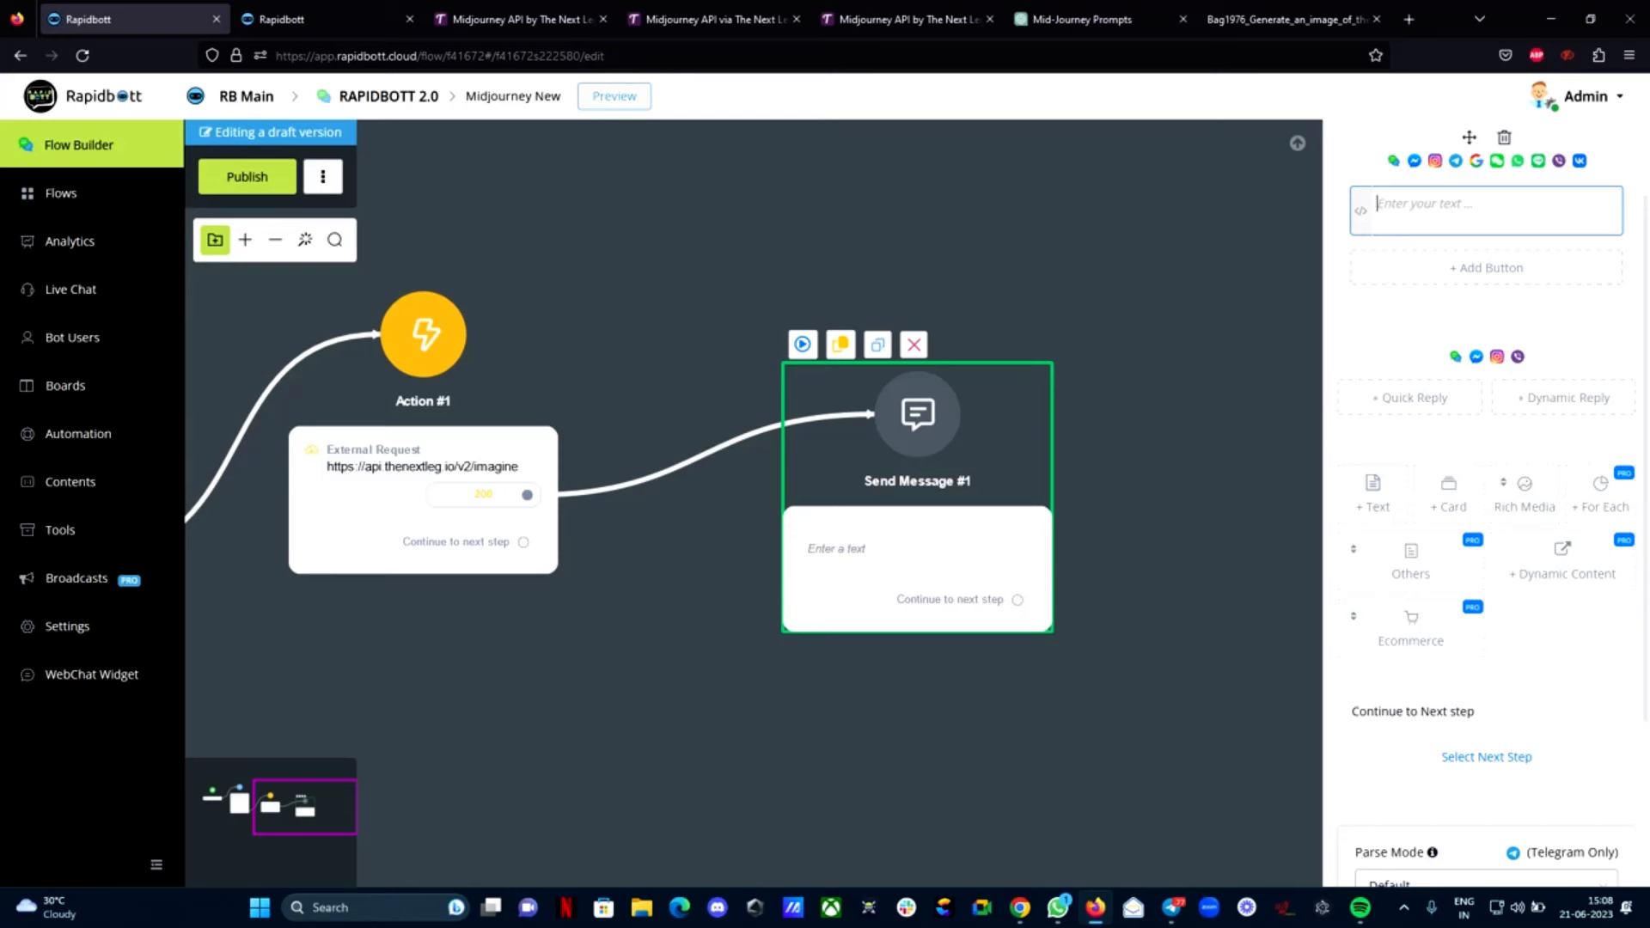
type("Job Started")
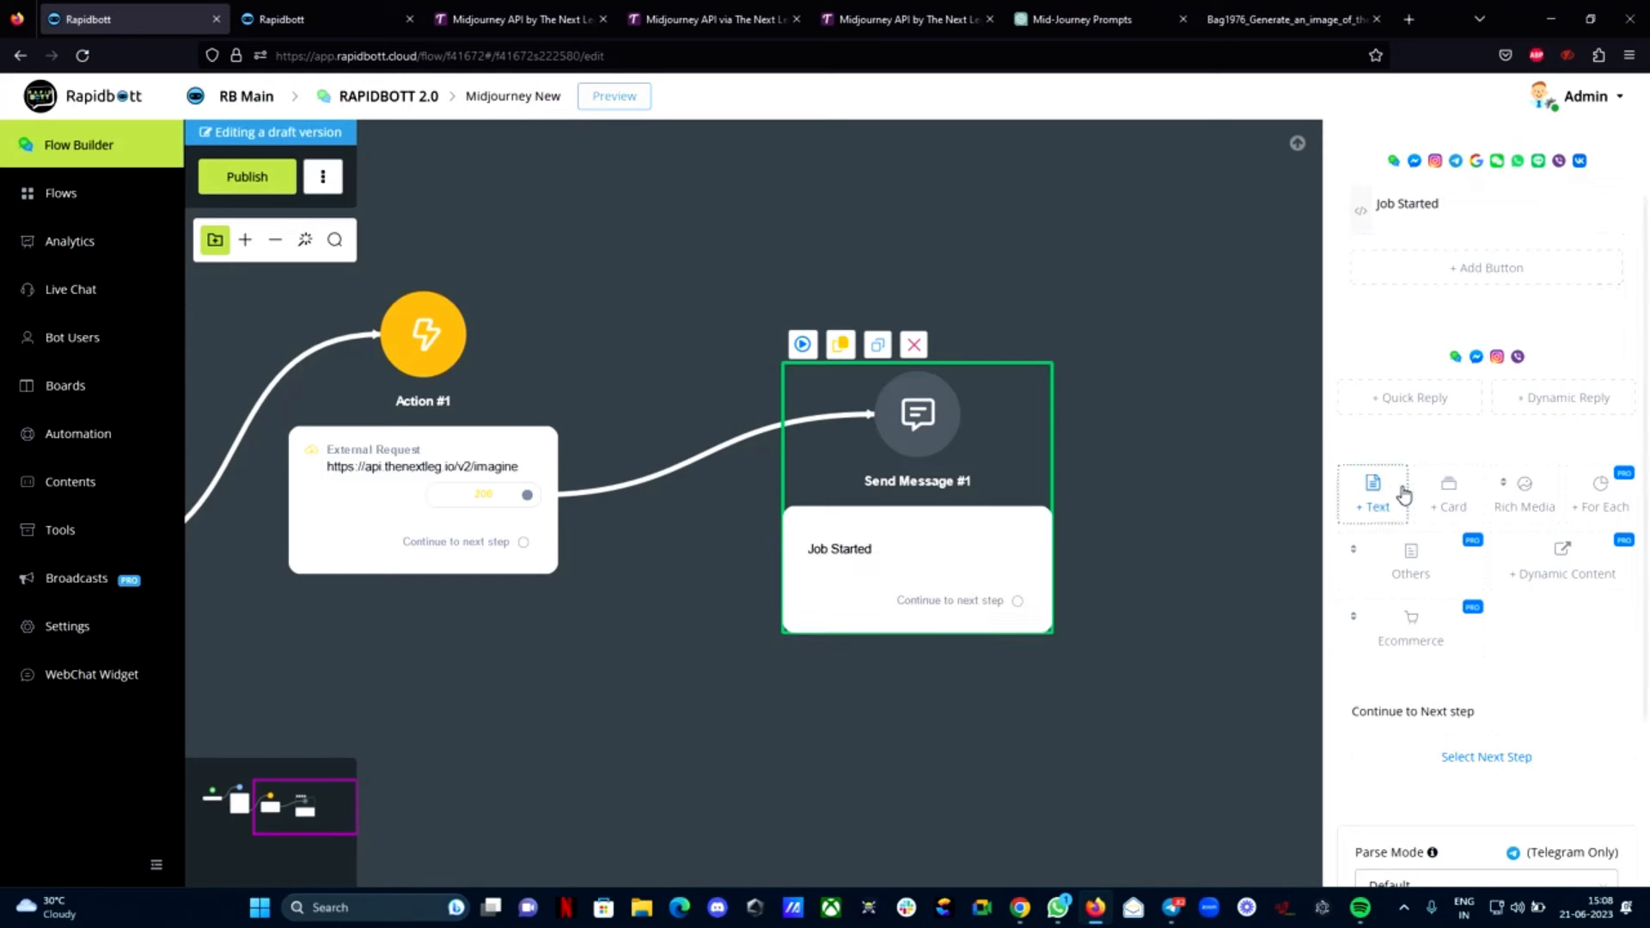
Add a second text item reading "Please wait..." to the Send Message step
left_click(1373, 494)
left_click(1453, 232)
type("P")
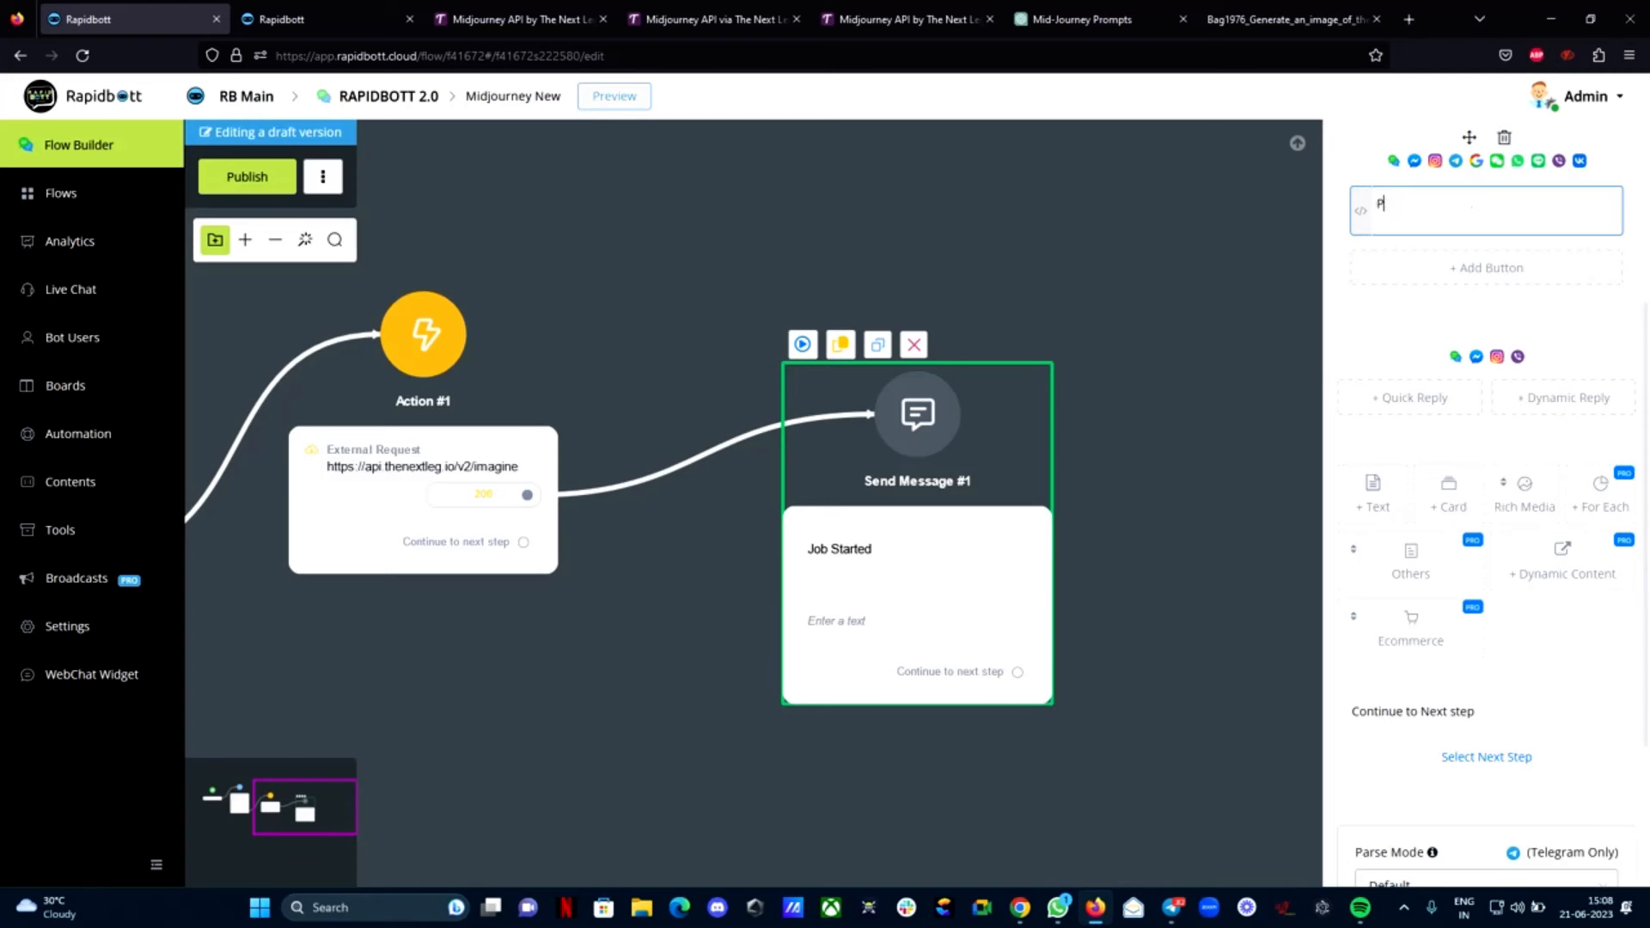
type("lease wait...")
left_click(1066, 462)
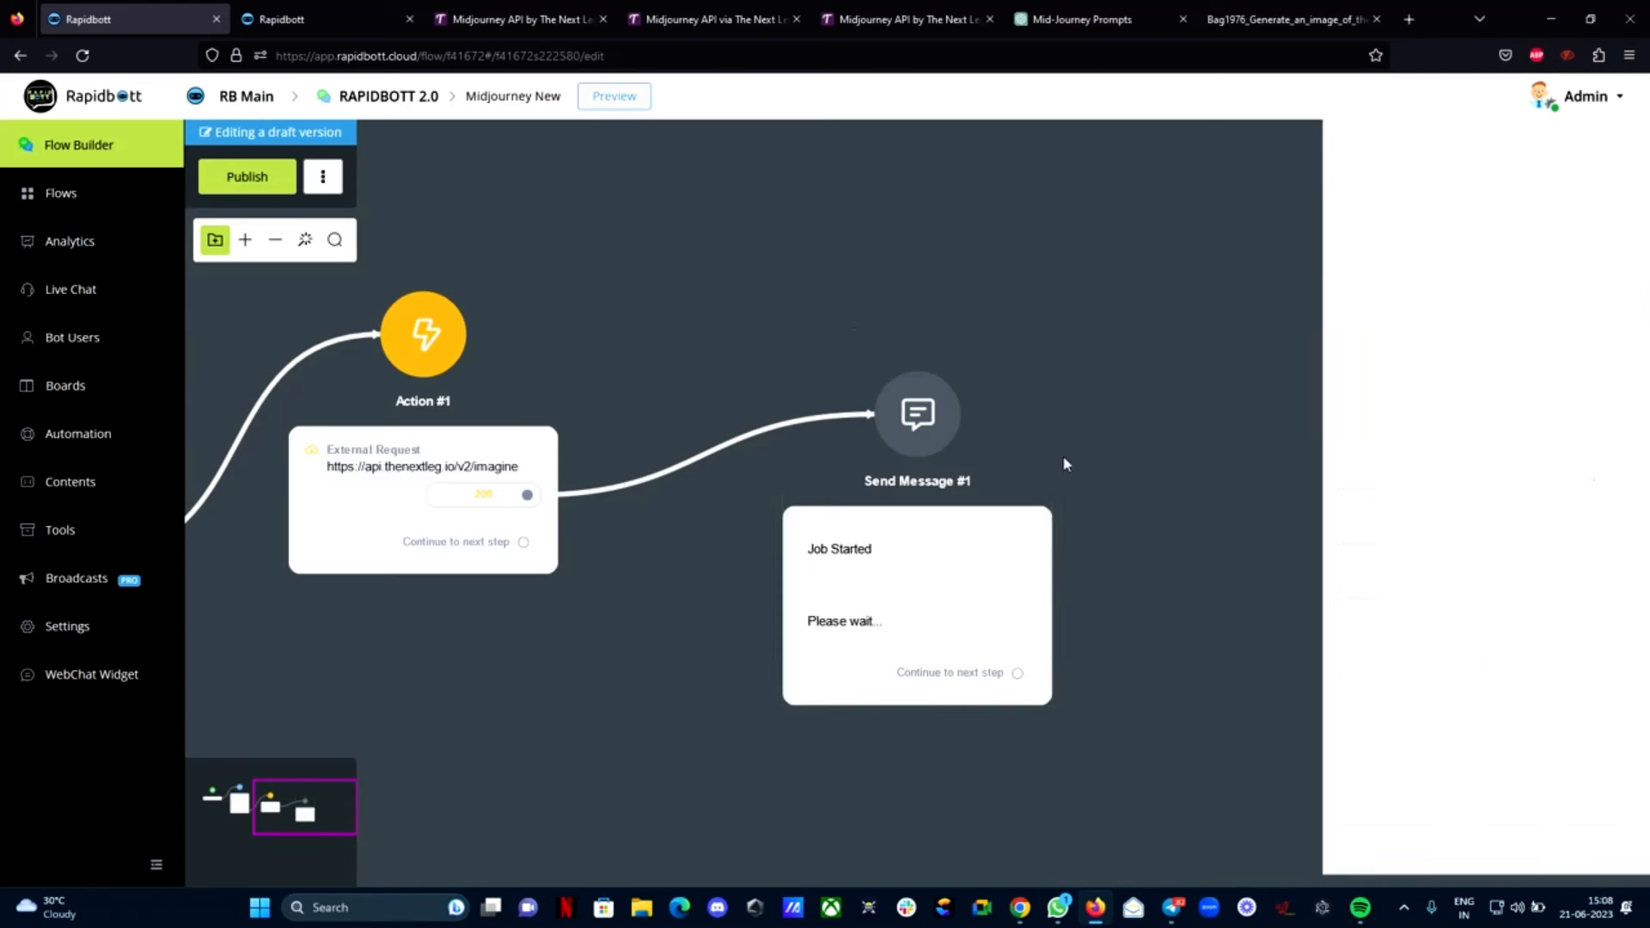
Move the Send Message step higher and the Action step slightly closer to it, and publish the flow
left_click_drag(1018, 482, 1023, 319)
scroll(988, 410, "down", 2)
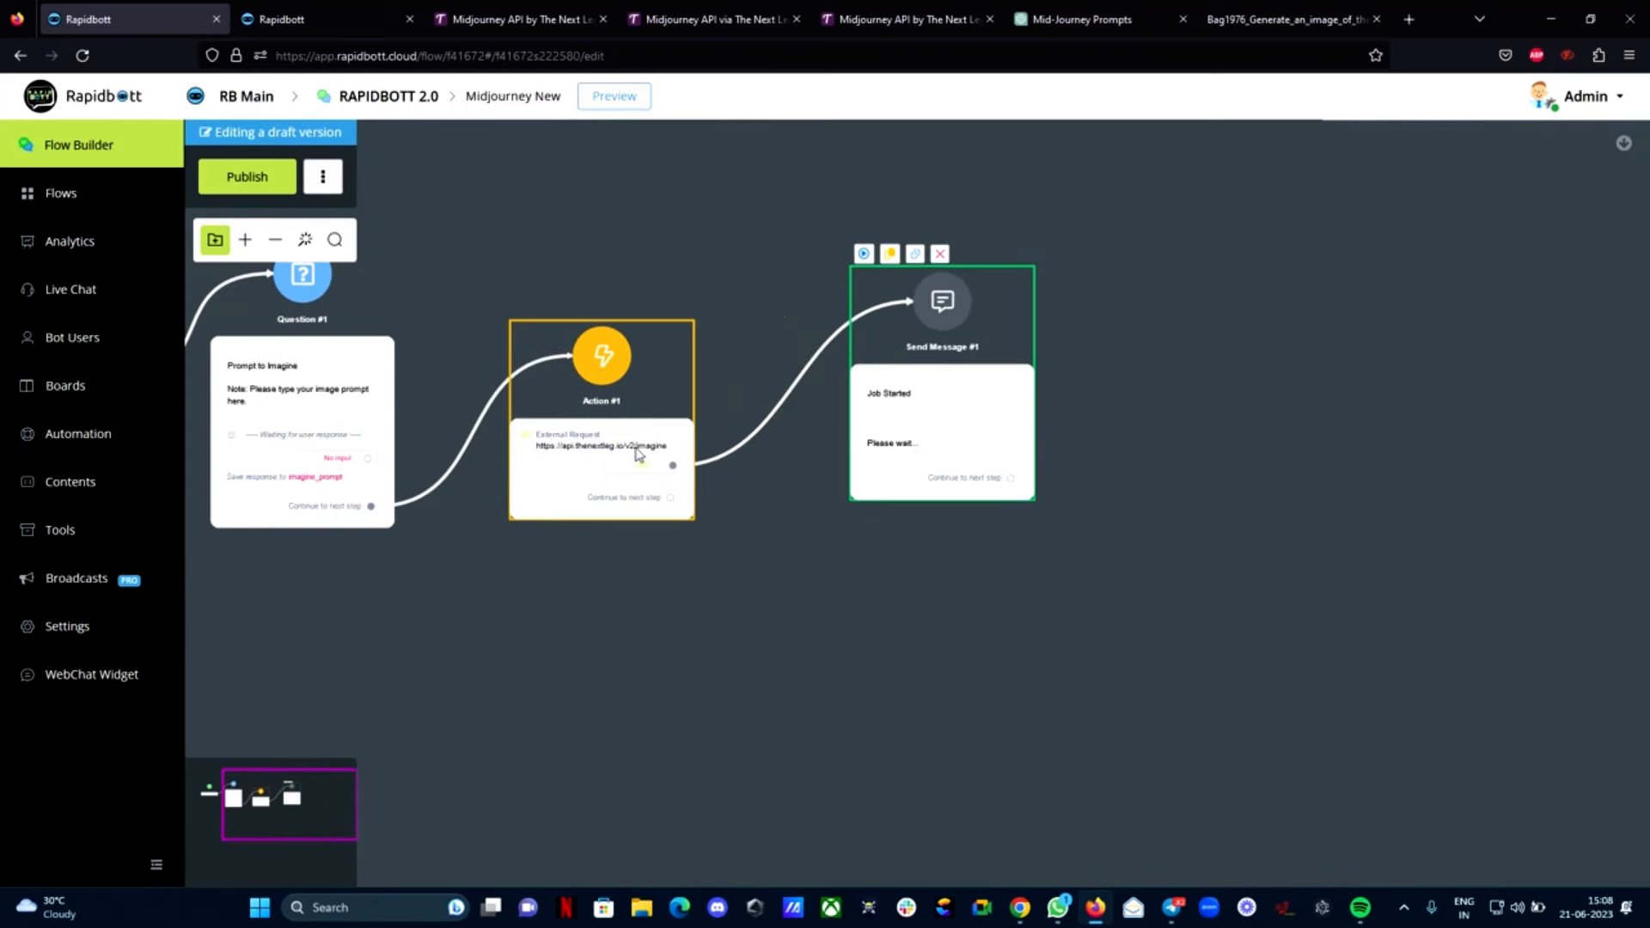
left_click_drag(645, 416, 657, 415)
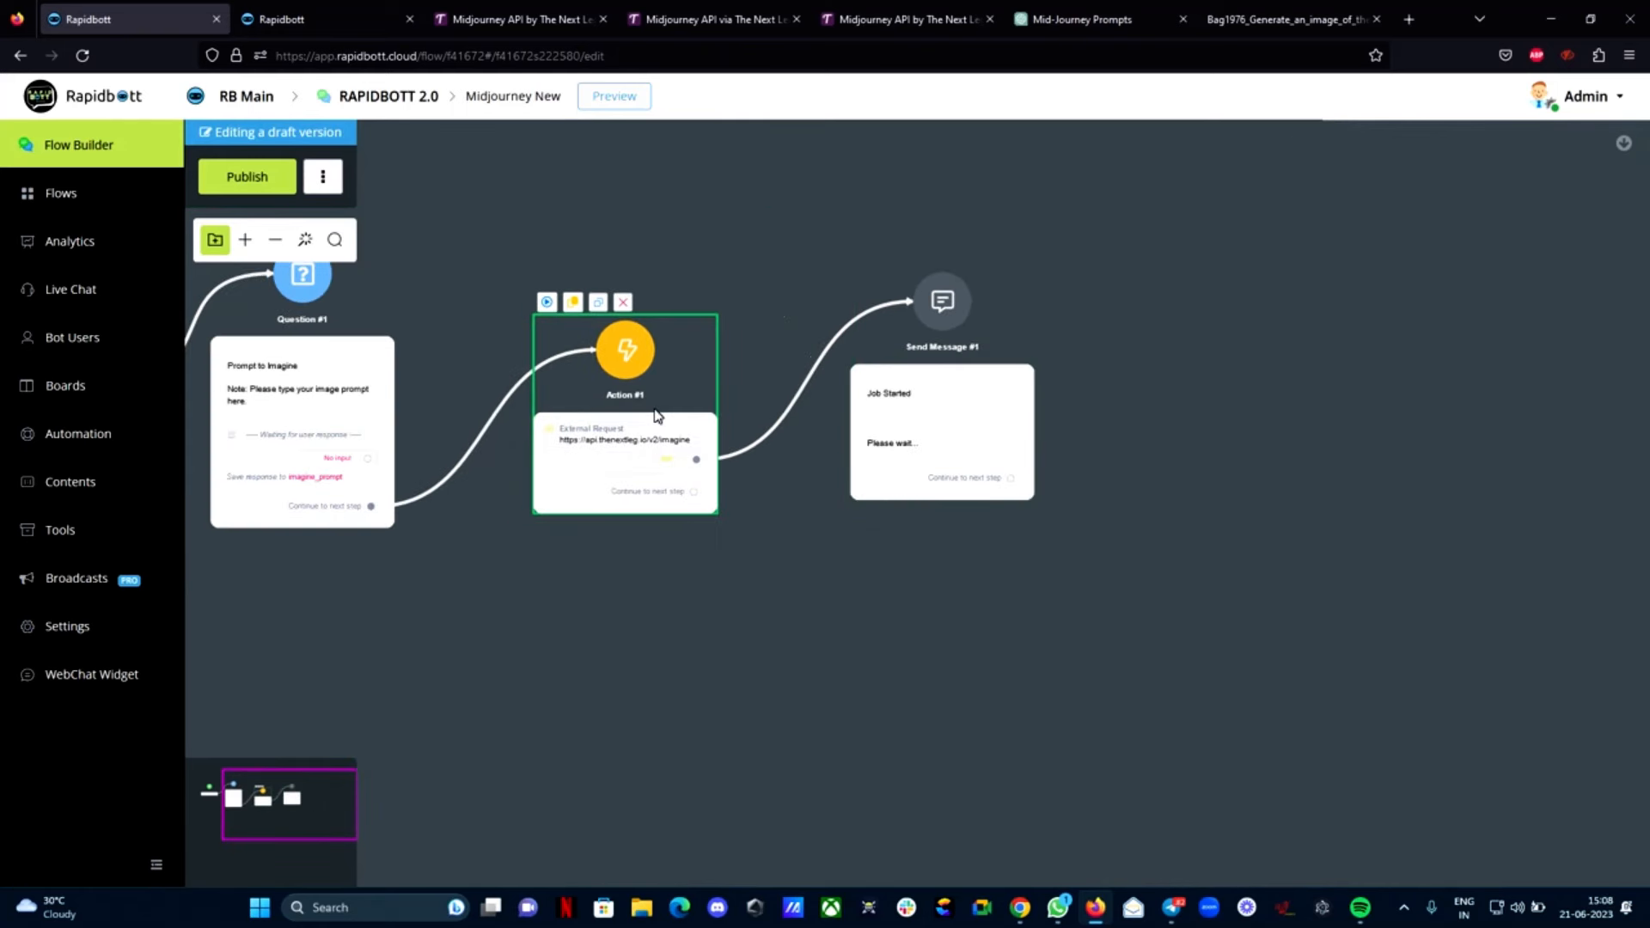
left_click(254, 185)
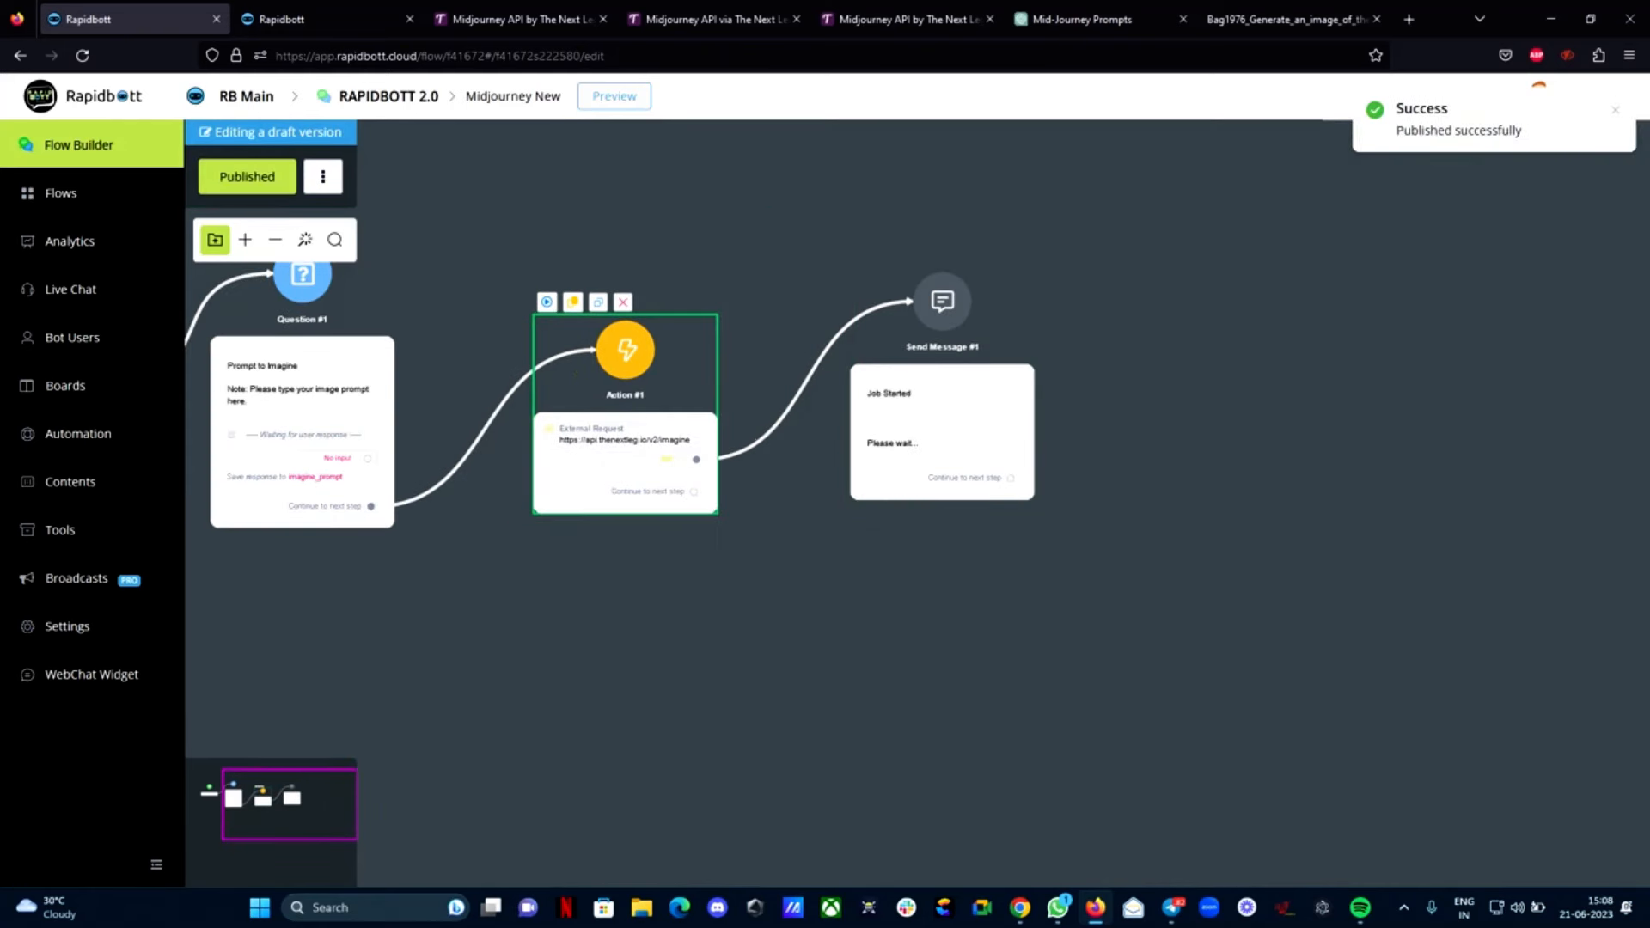
Rename the Midjourney New sub flow as Midjourney Input
left_click_drag(465, 96, 560, 97)
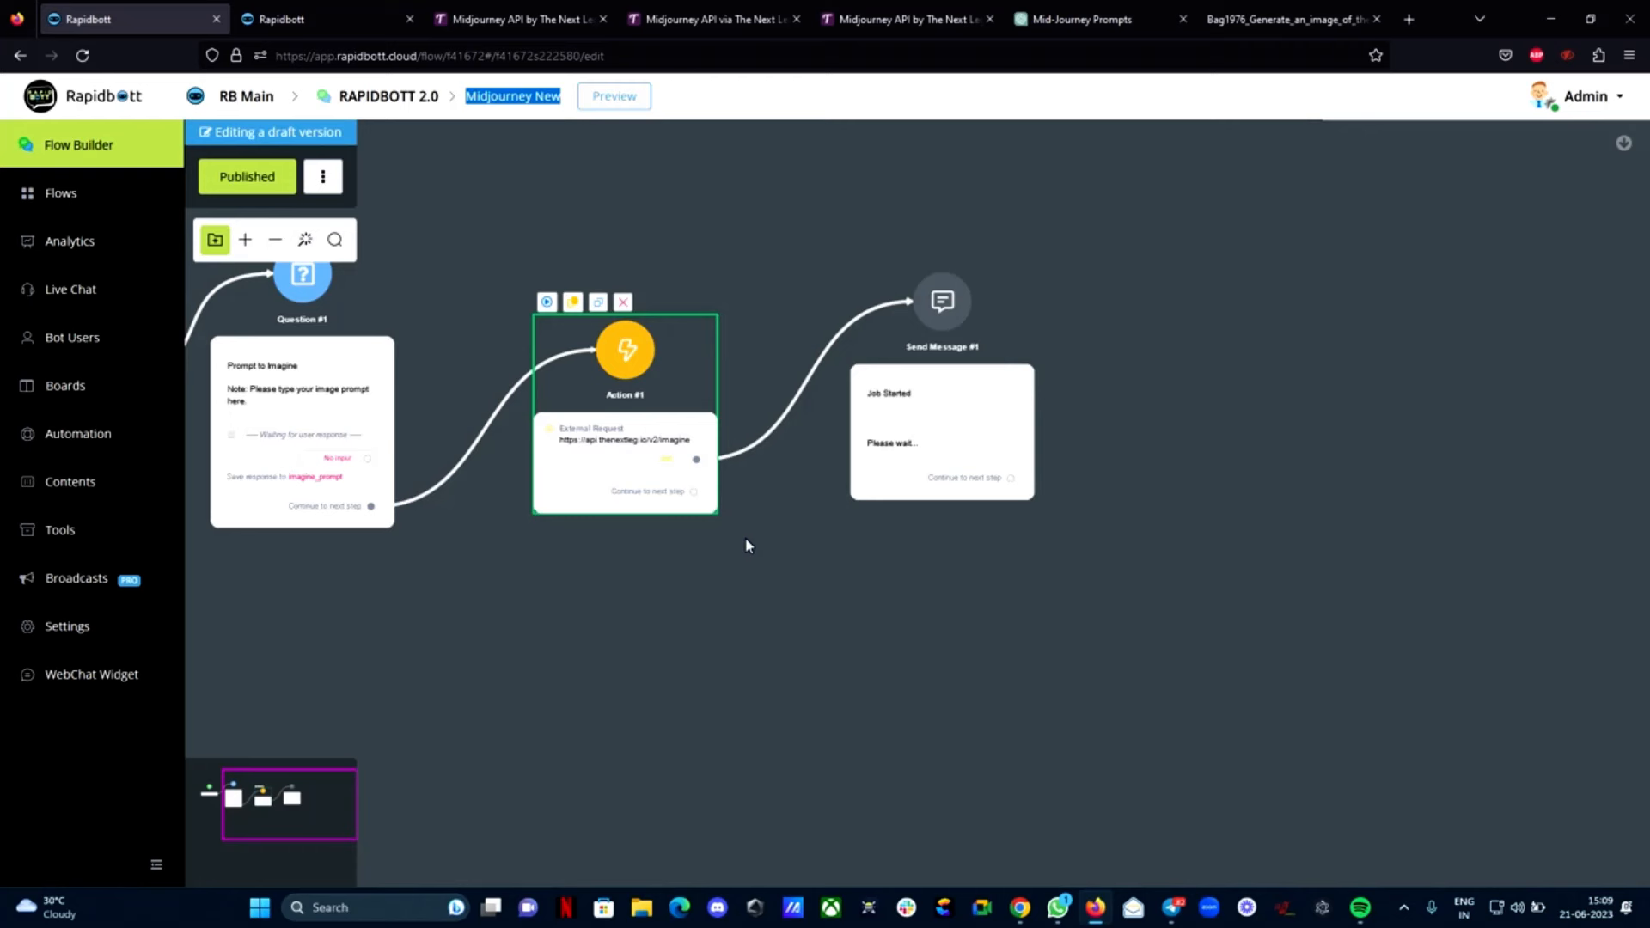
left_click(61, 198)
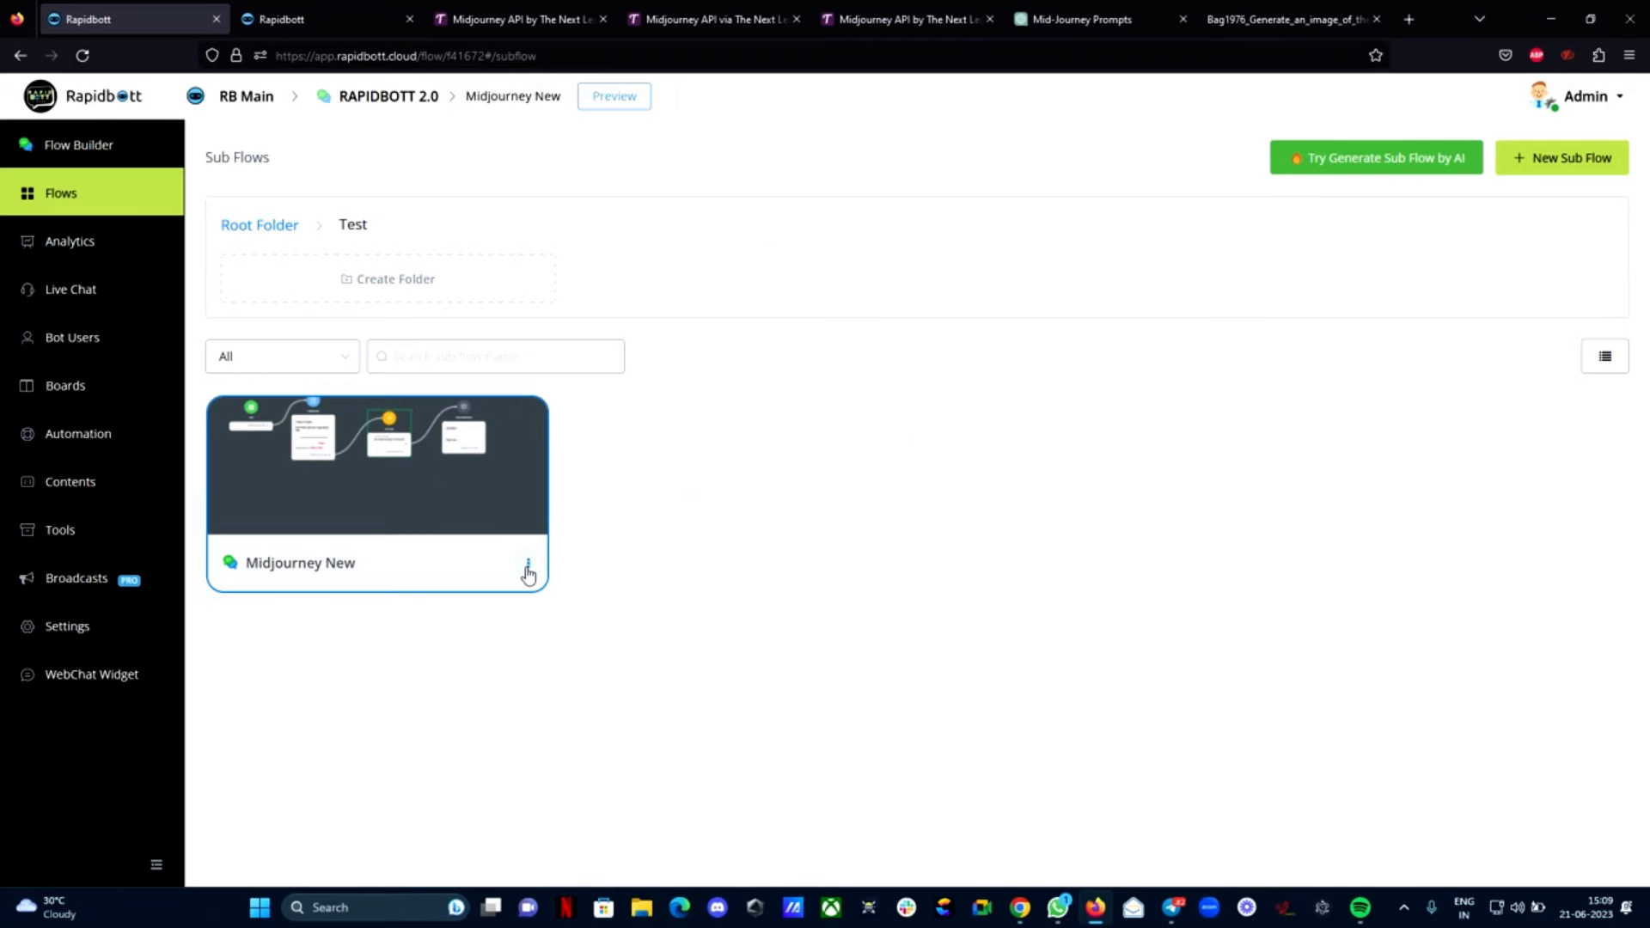
left_click(529, 563)
left_click(361, 384)
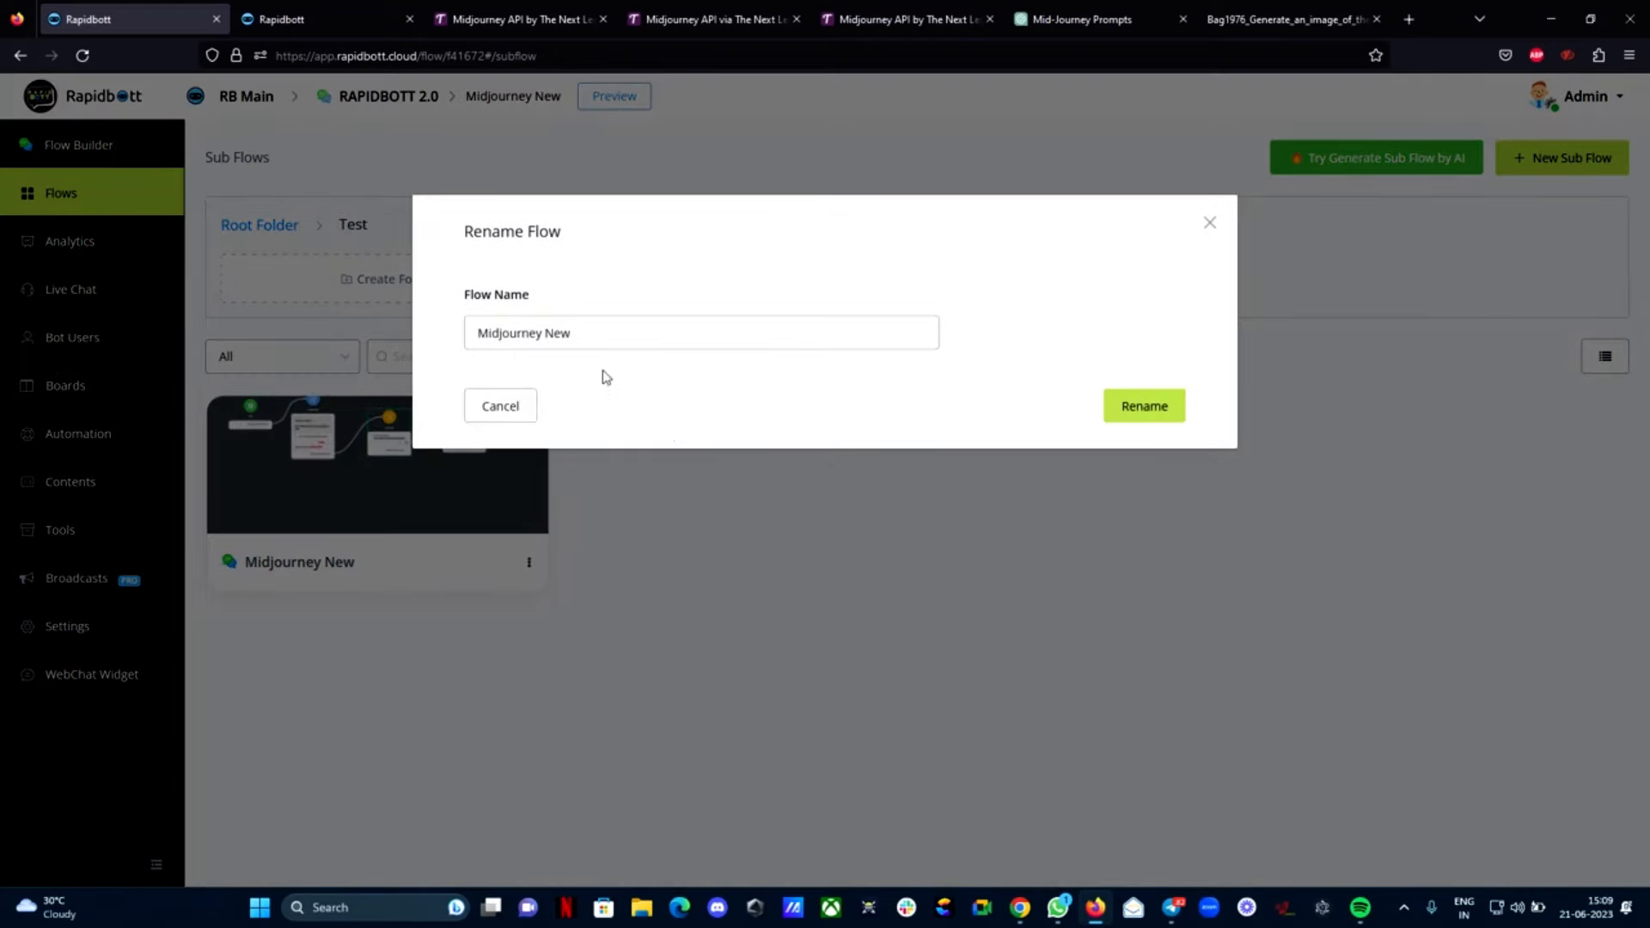
double_click(557, 333)
type("Input")
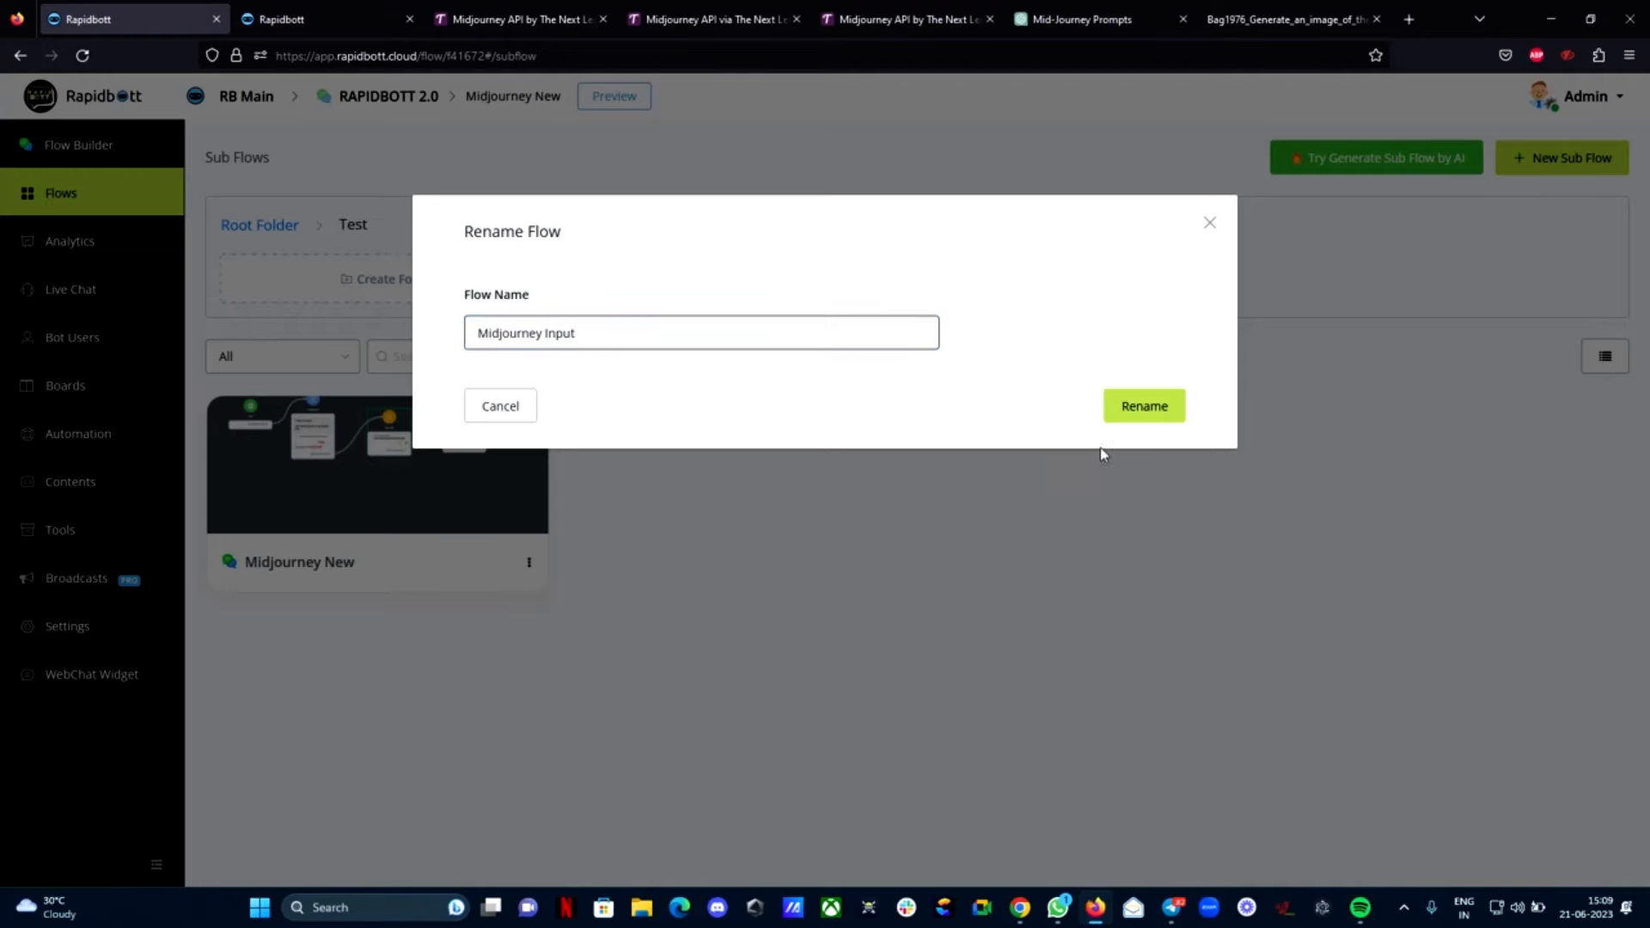
left_click(1147, 407)
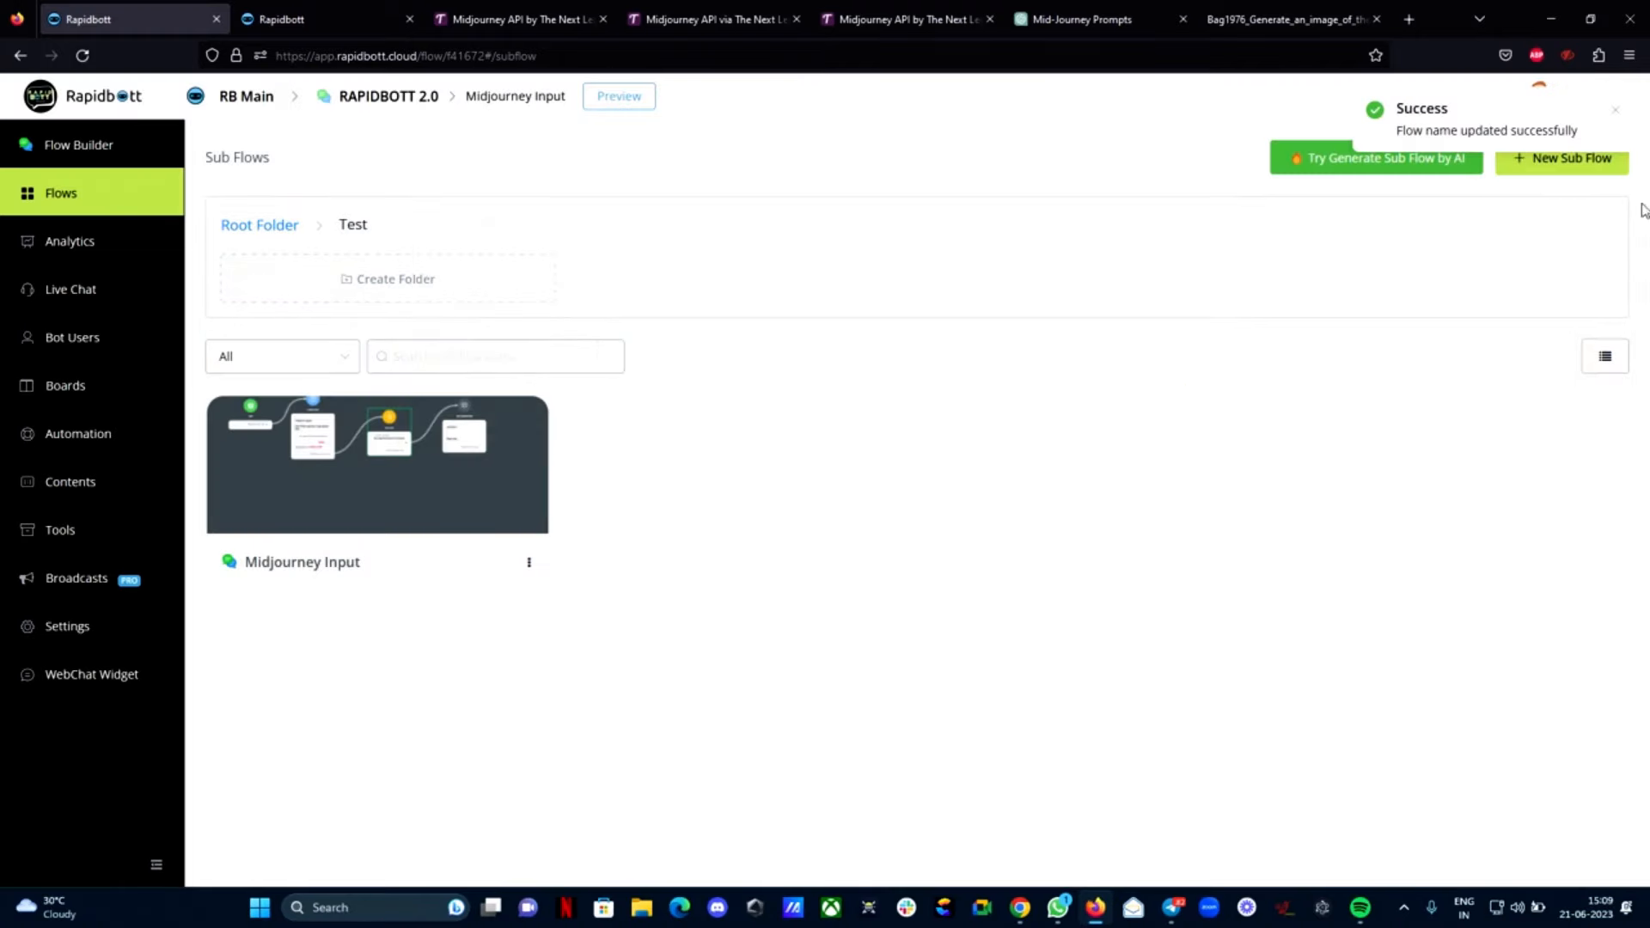
Create a Web sub flow named Midjourney Output and move its Start step to the canvas's left side
left_click(1590, 163)
type("Midjourney Output")
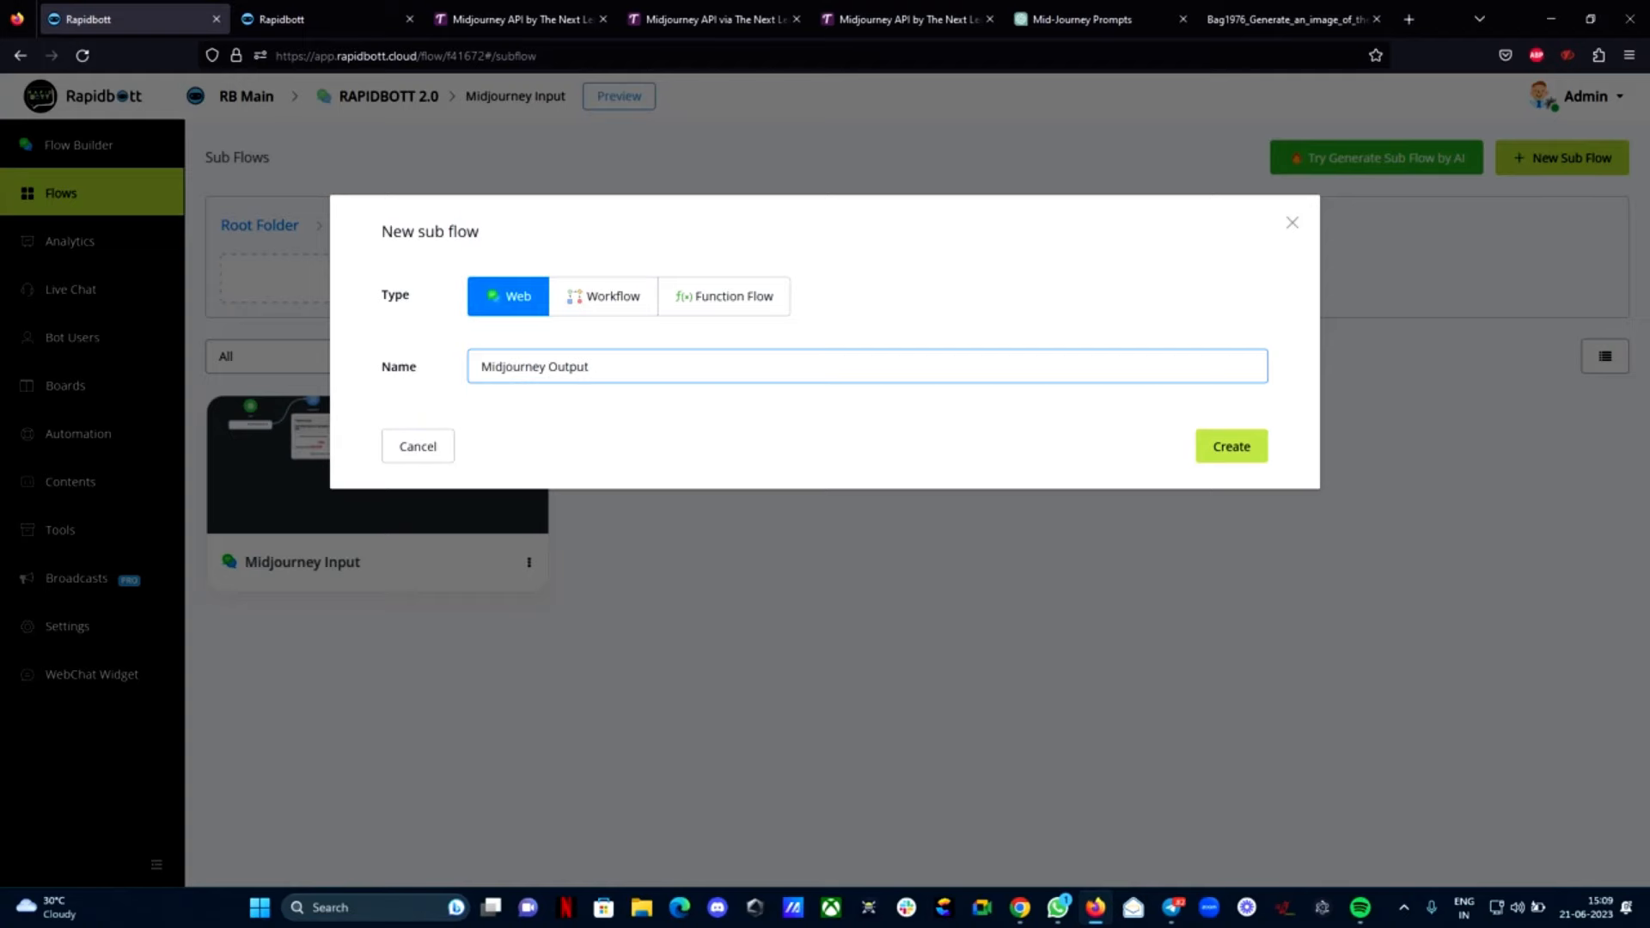
left_click(1206, 450)
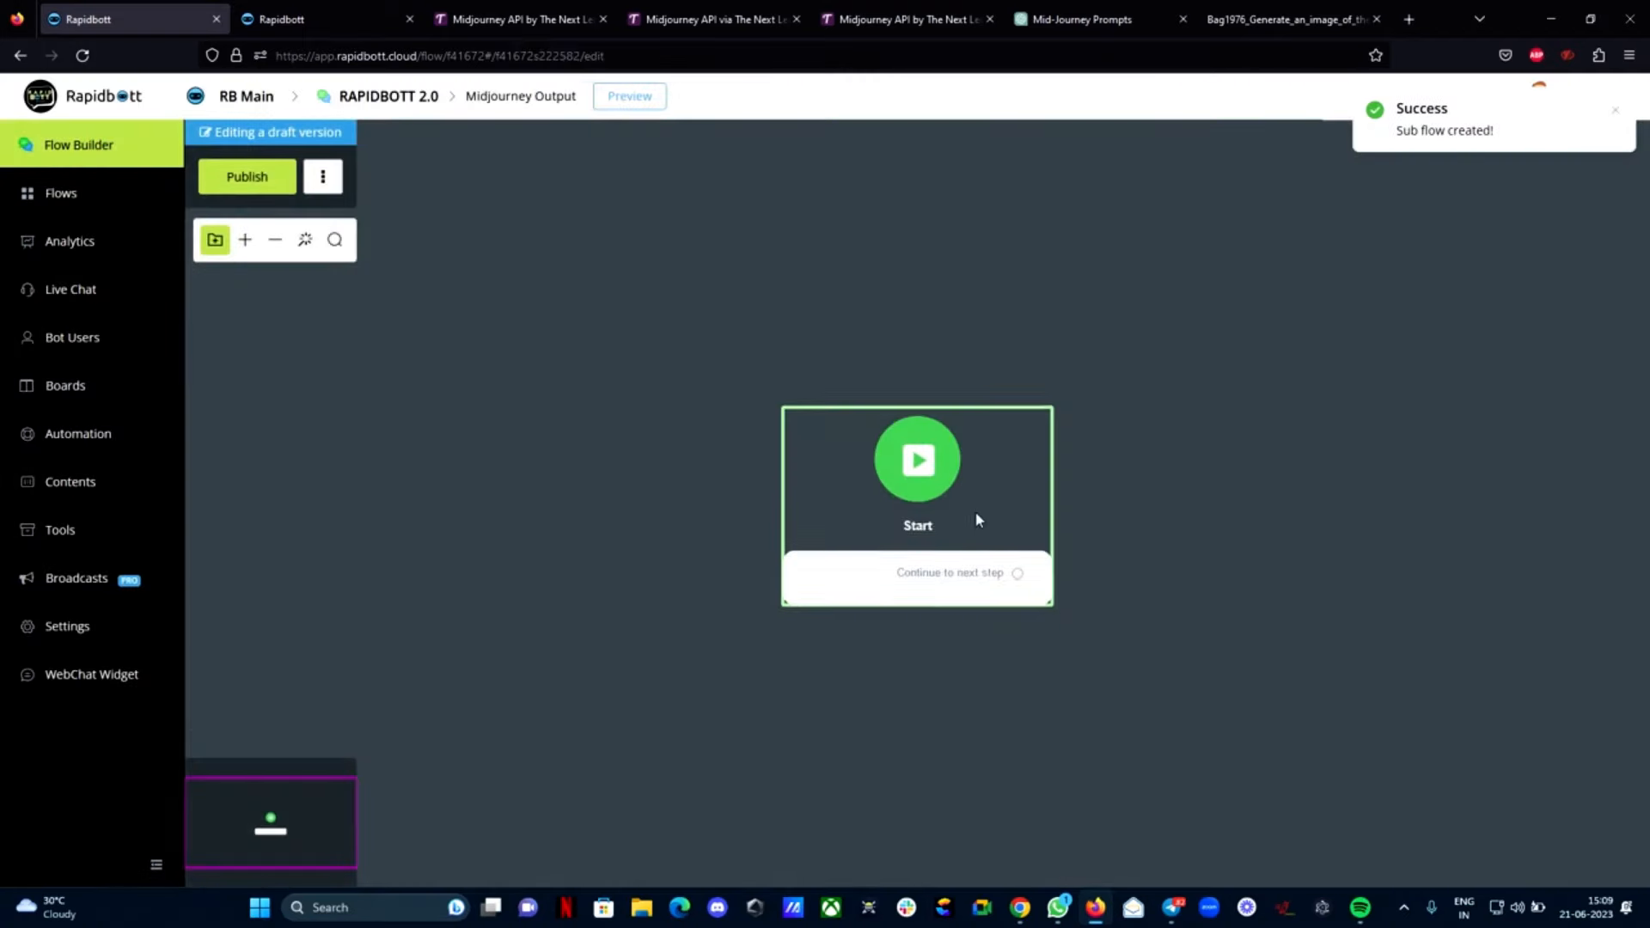
left_click_drag(976, 519, 434, 482)
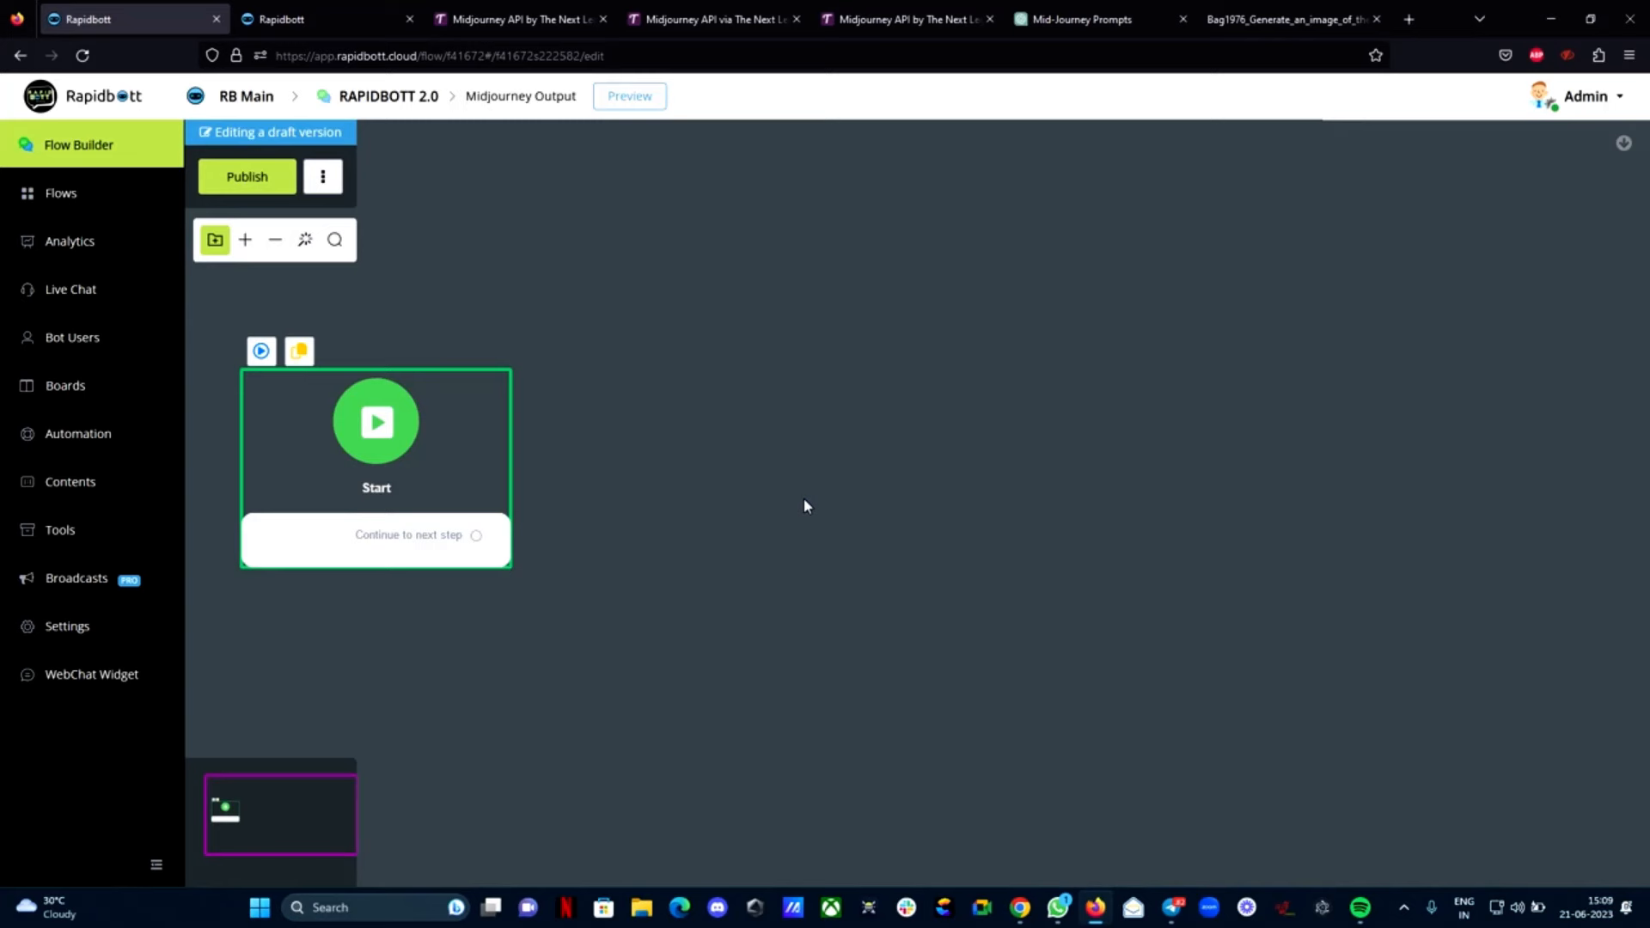
Examine the condition, image message and question steps of the existing MID Journey Imagine flow in REVAGPT_bot
left_click(352, 10)
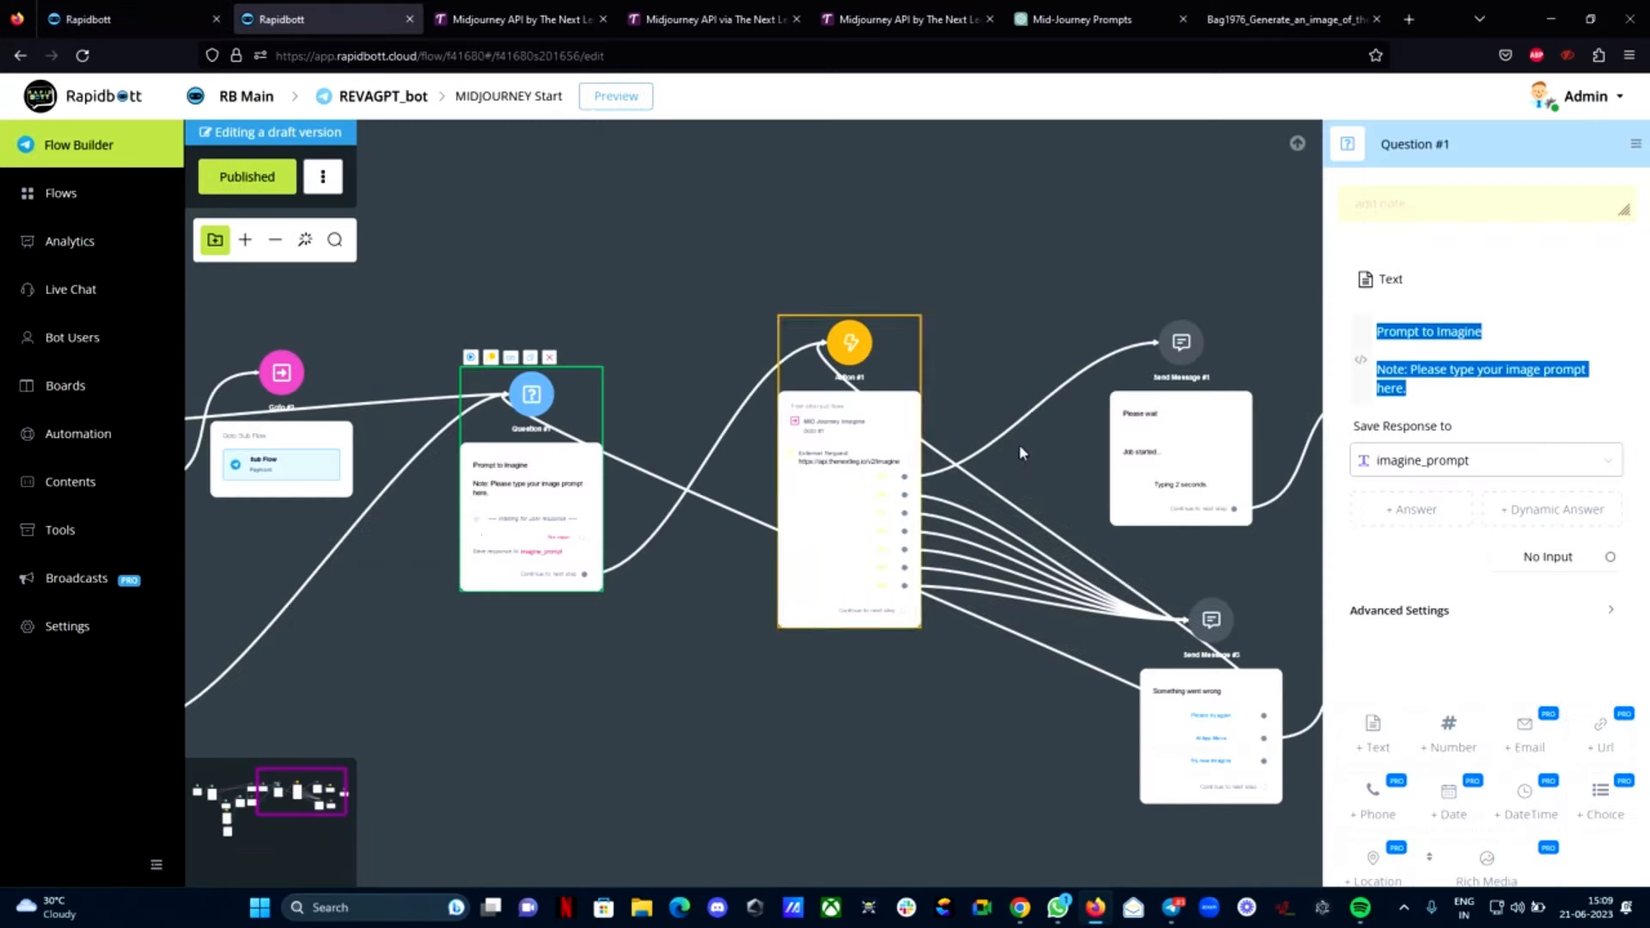
left_click(19, 193)
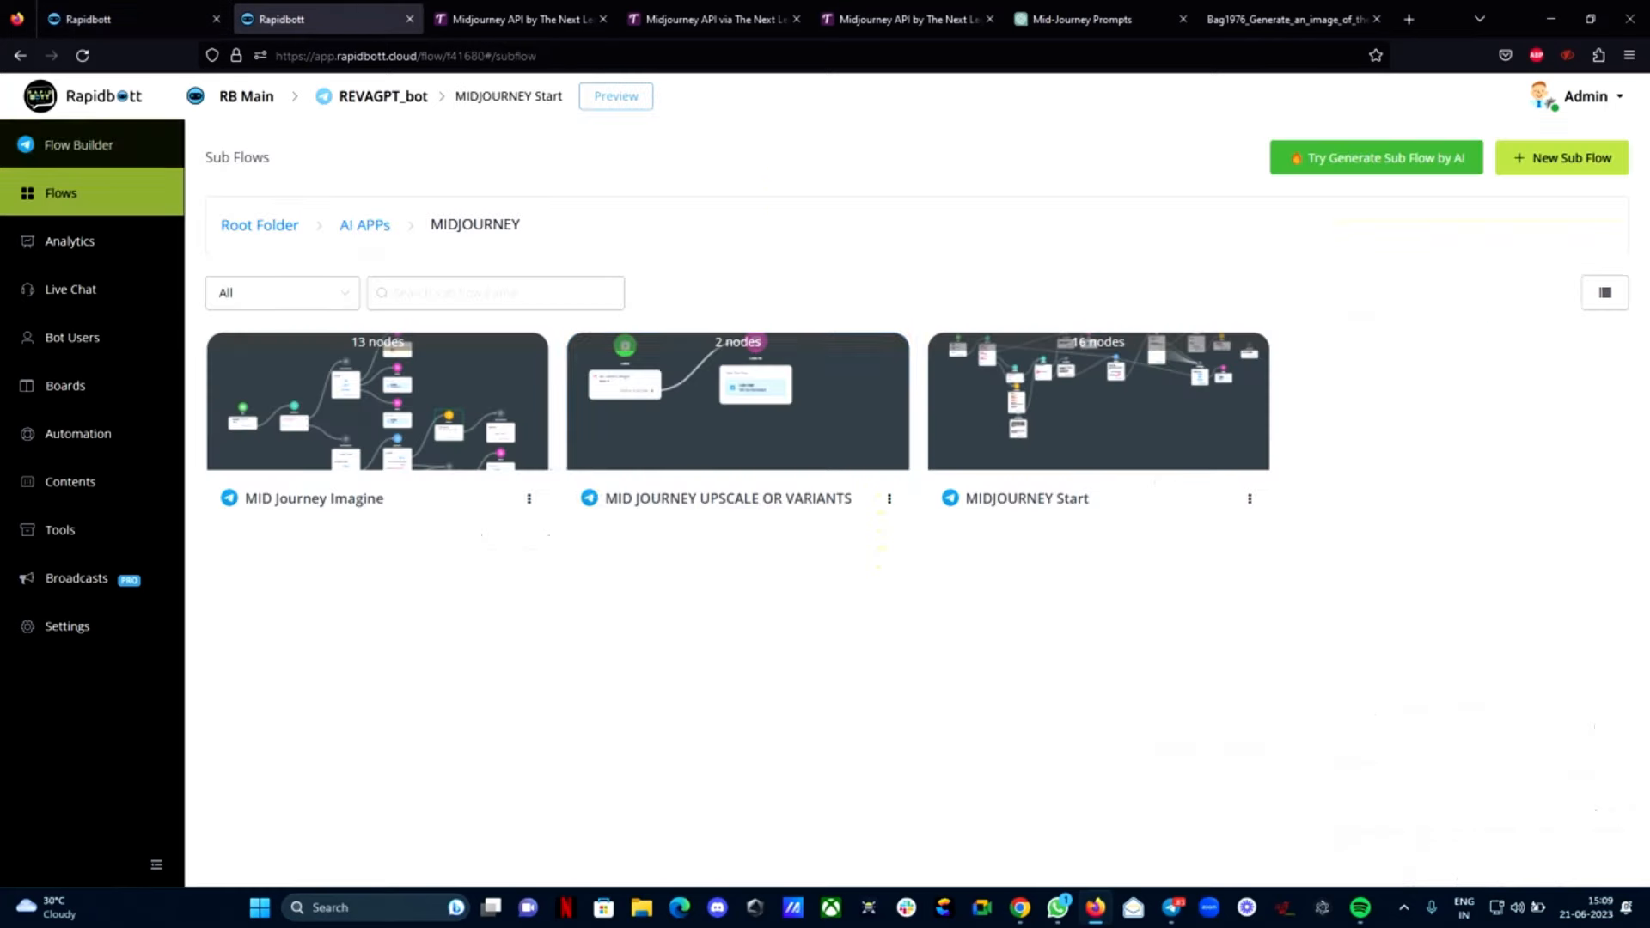
left_click(408, 440)
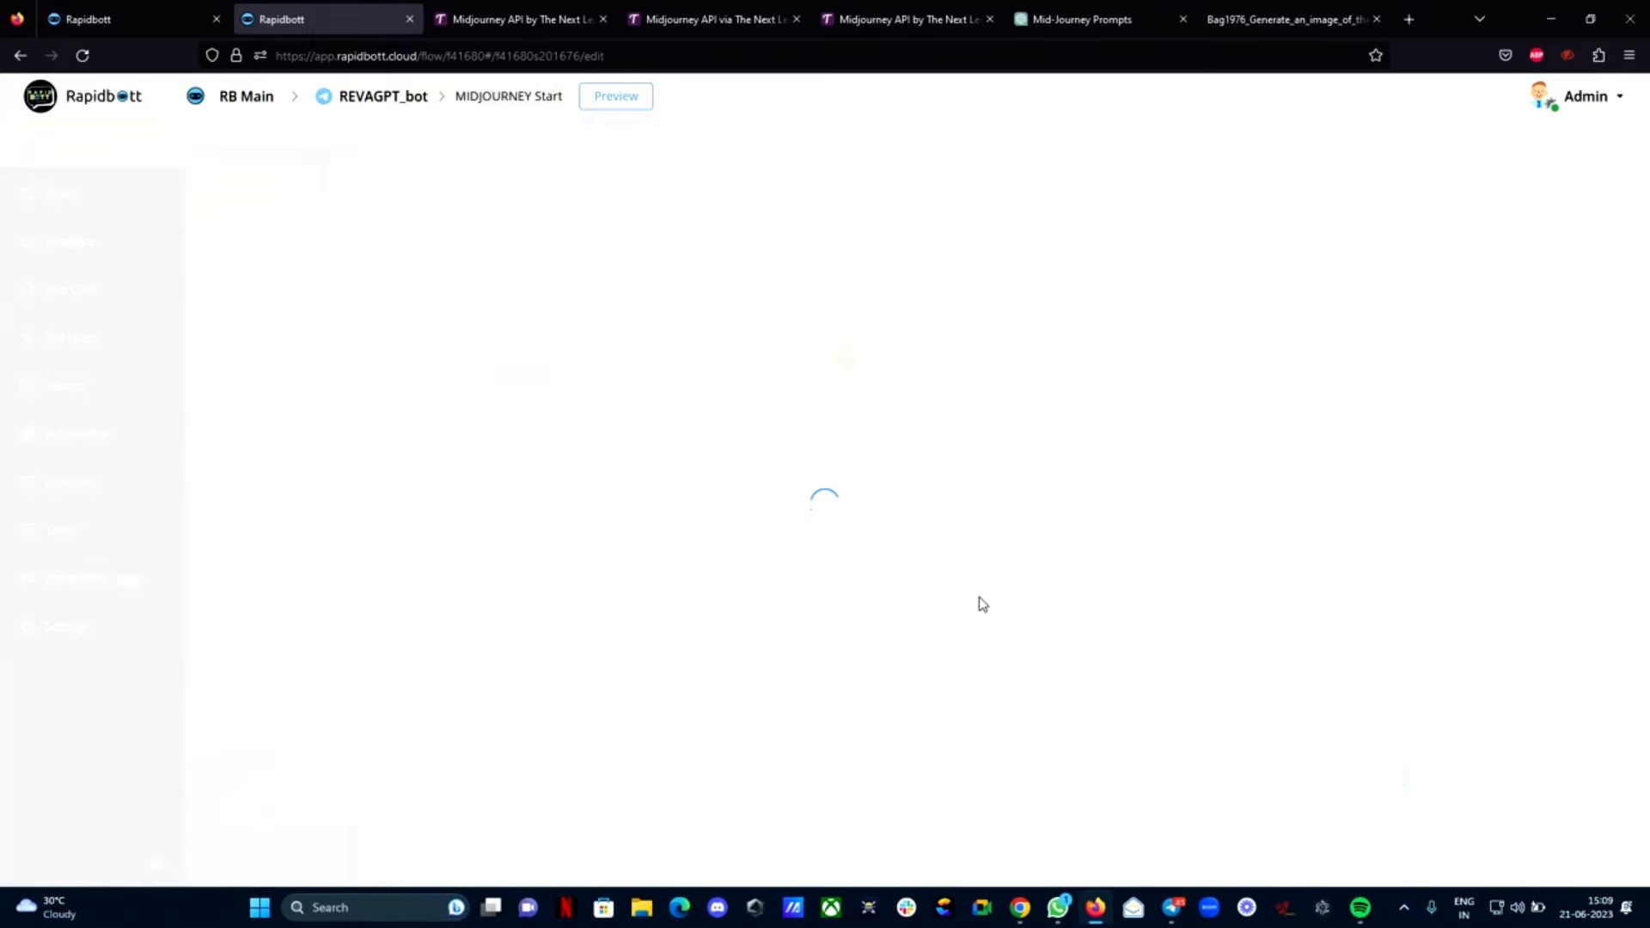
scroll(748, 722, "up", 5)
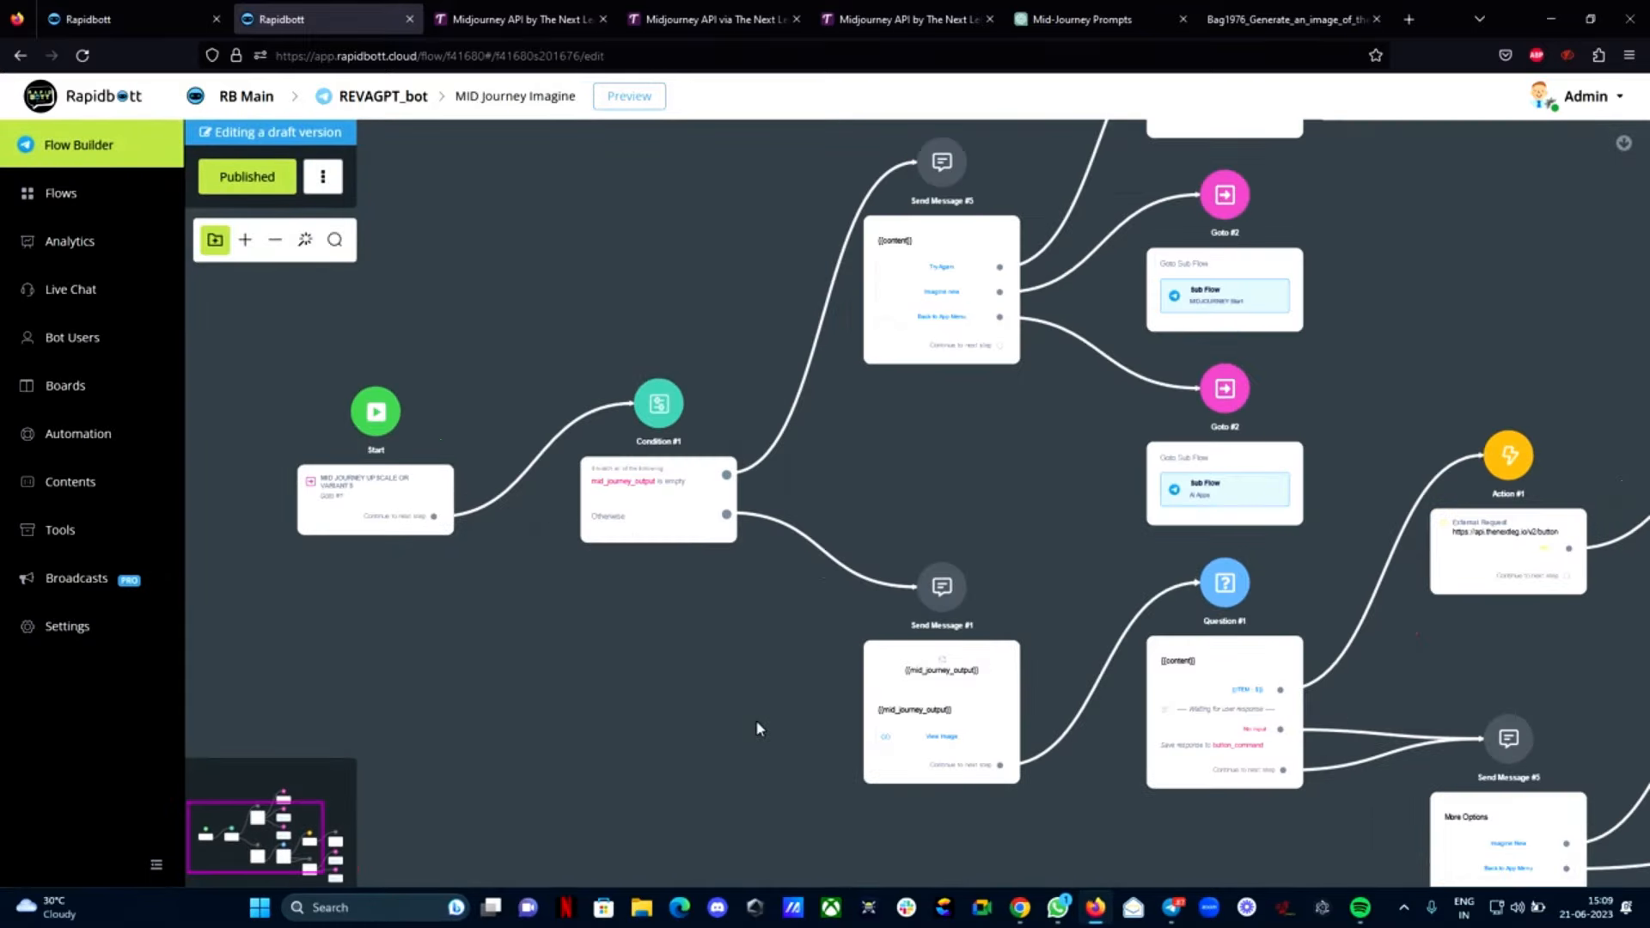
scroll(642, 590, "up", 2)
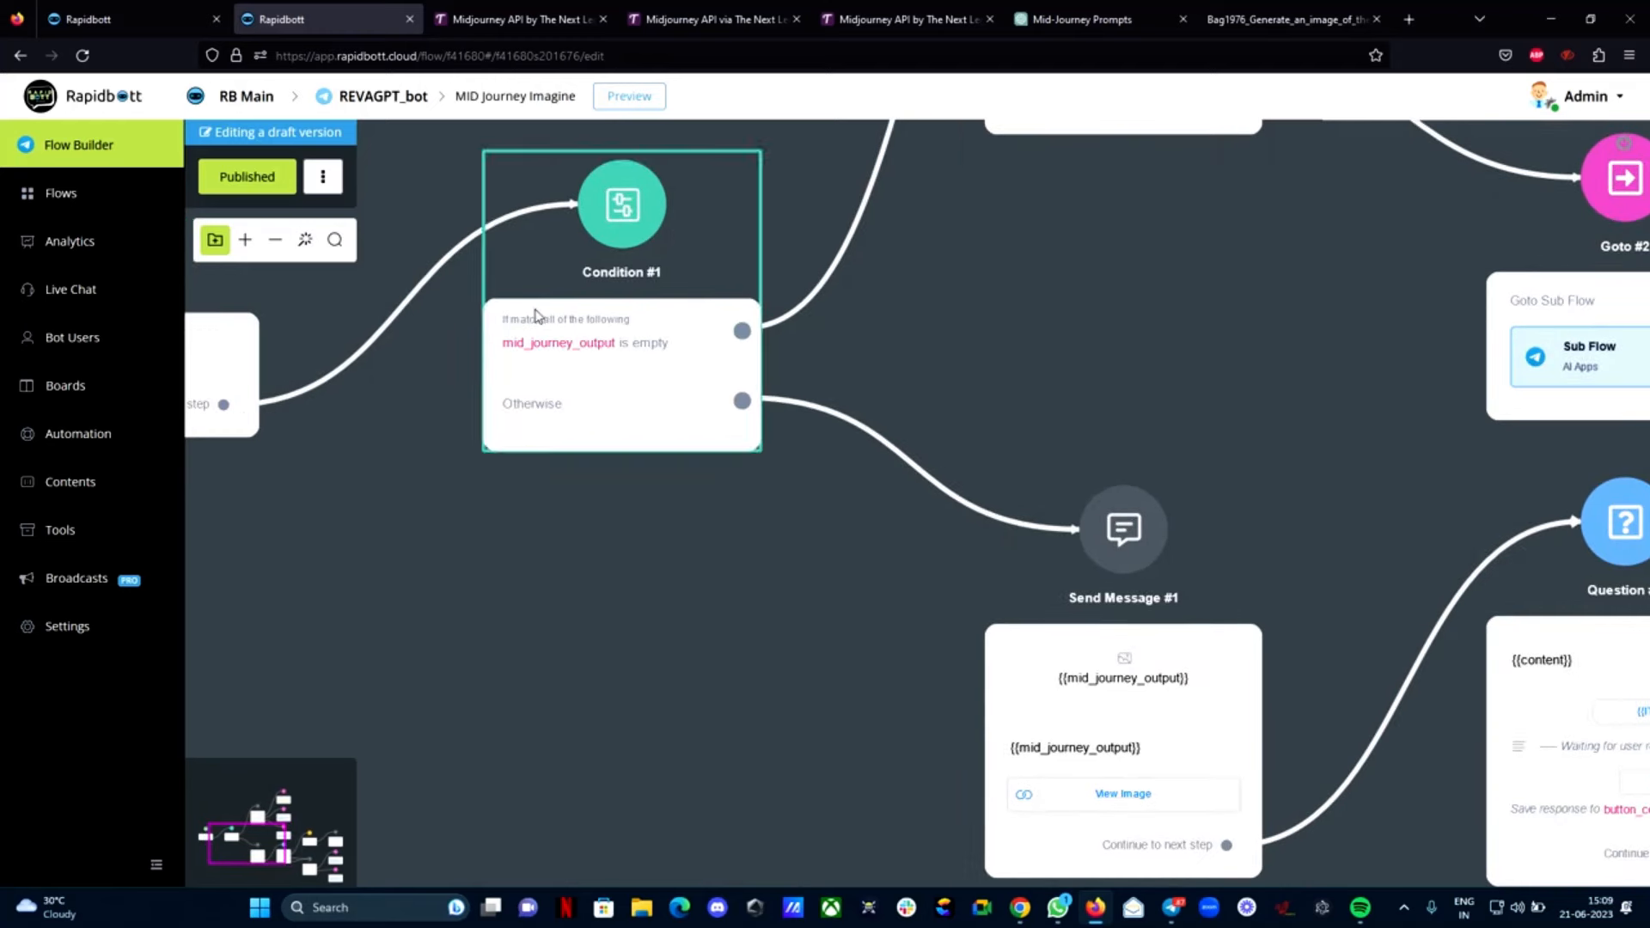
scroll(609, 500, "down", 3)
left_click_drag(800, 643, 481, 520)
scroll(641, 523, "up", 4)
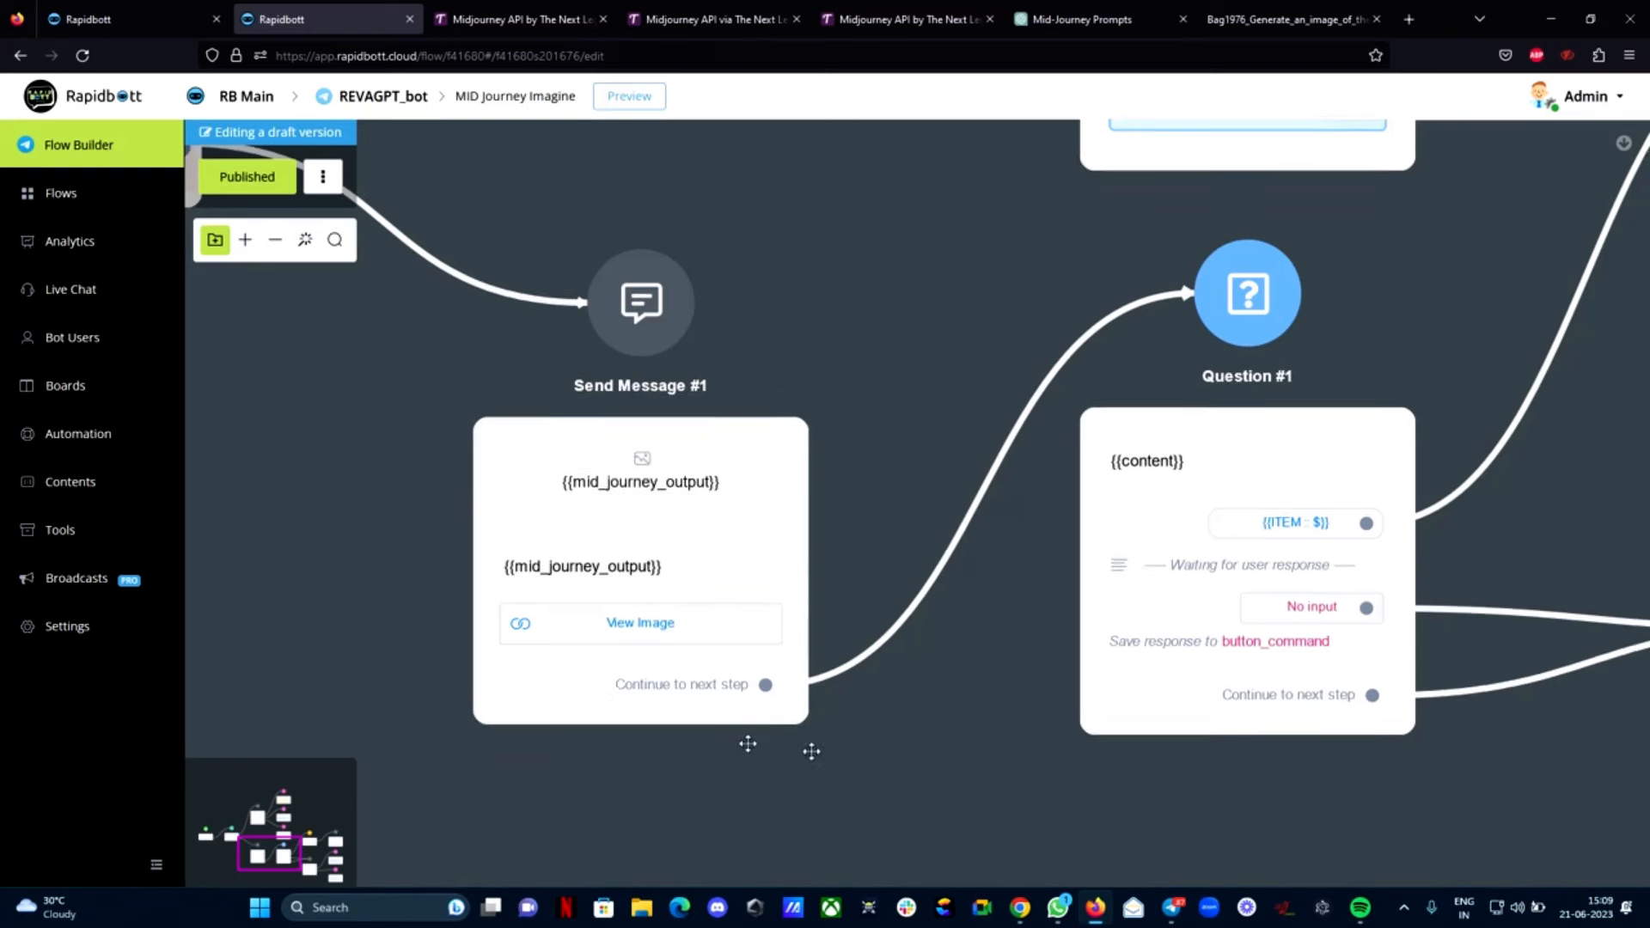
scroll(694, 692, "down", 3)
scroll(825, 654, "up", 3)
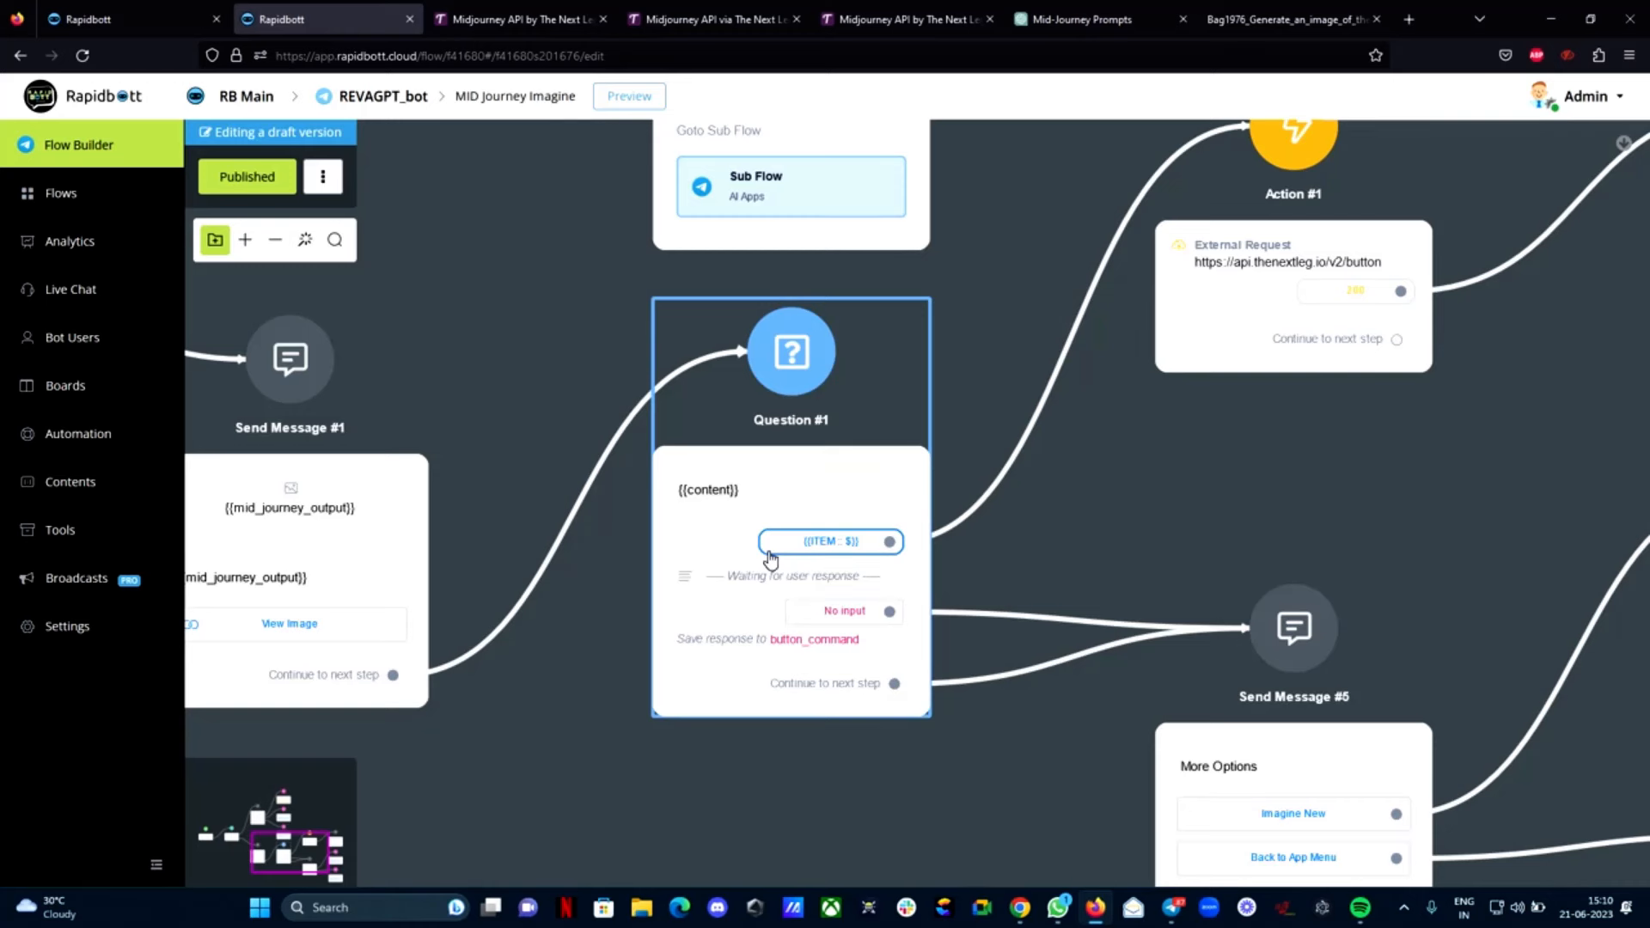
scroll(602, 430, "down", 2)
Delete the existing MidJOurney inbound webhook from the RAPIDBOTT 2.0 bot
left_click(97, 17)
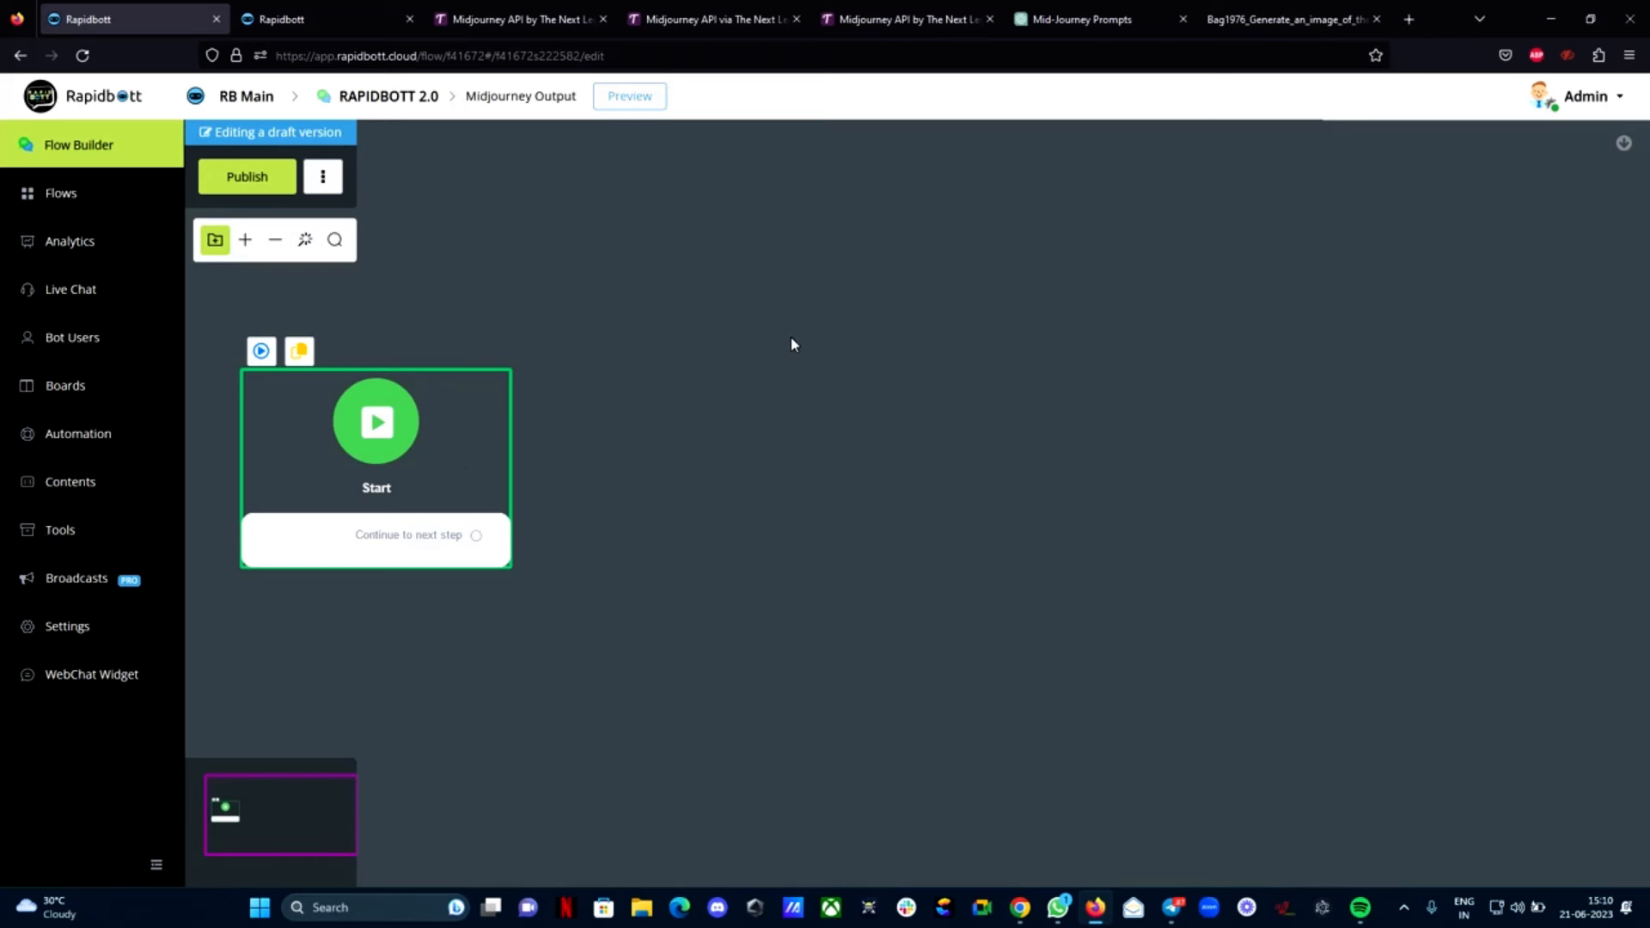
left_click(76, 527)
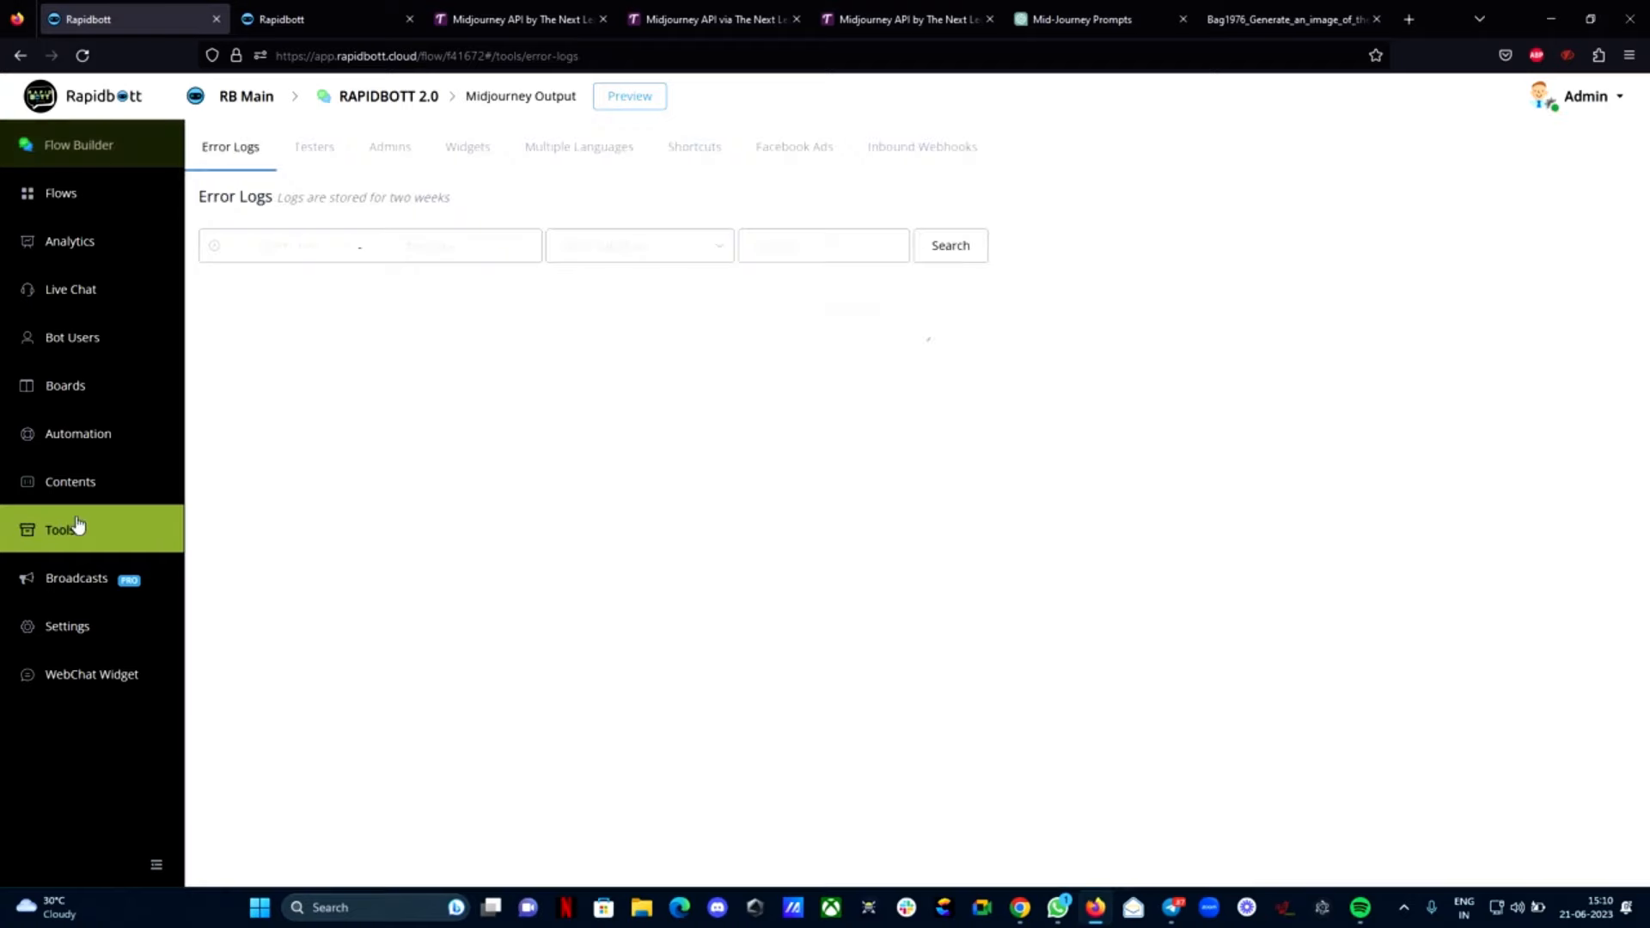
left_click(928, 151)
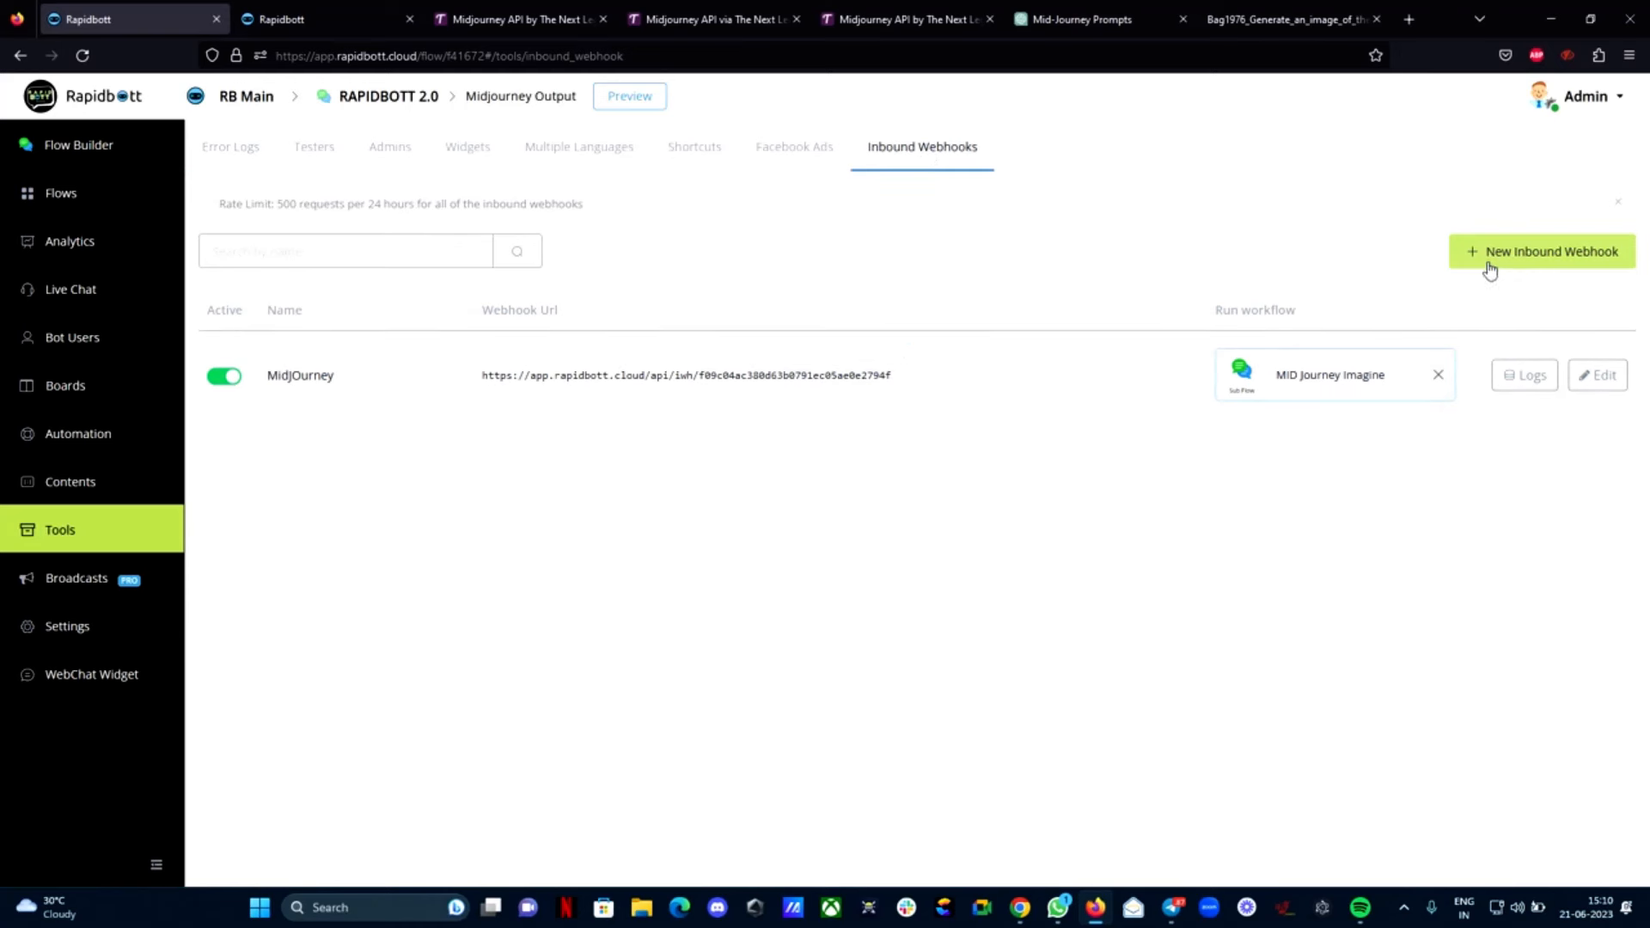
left_click(1598, 378)
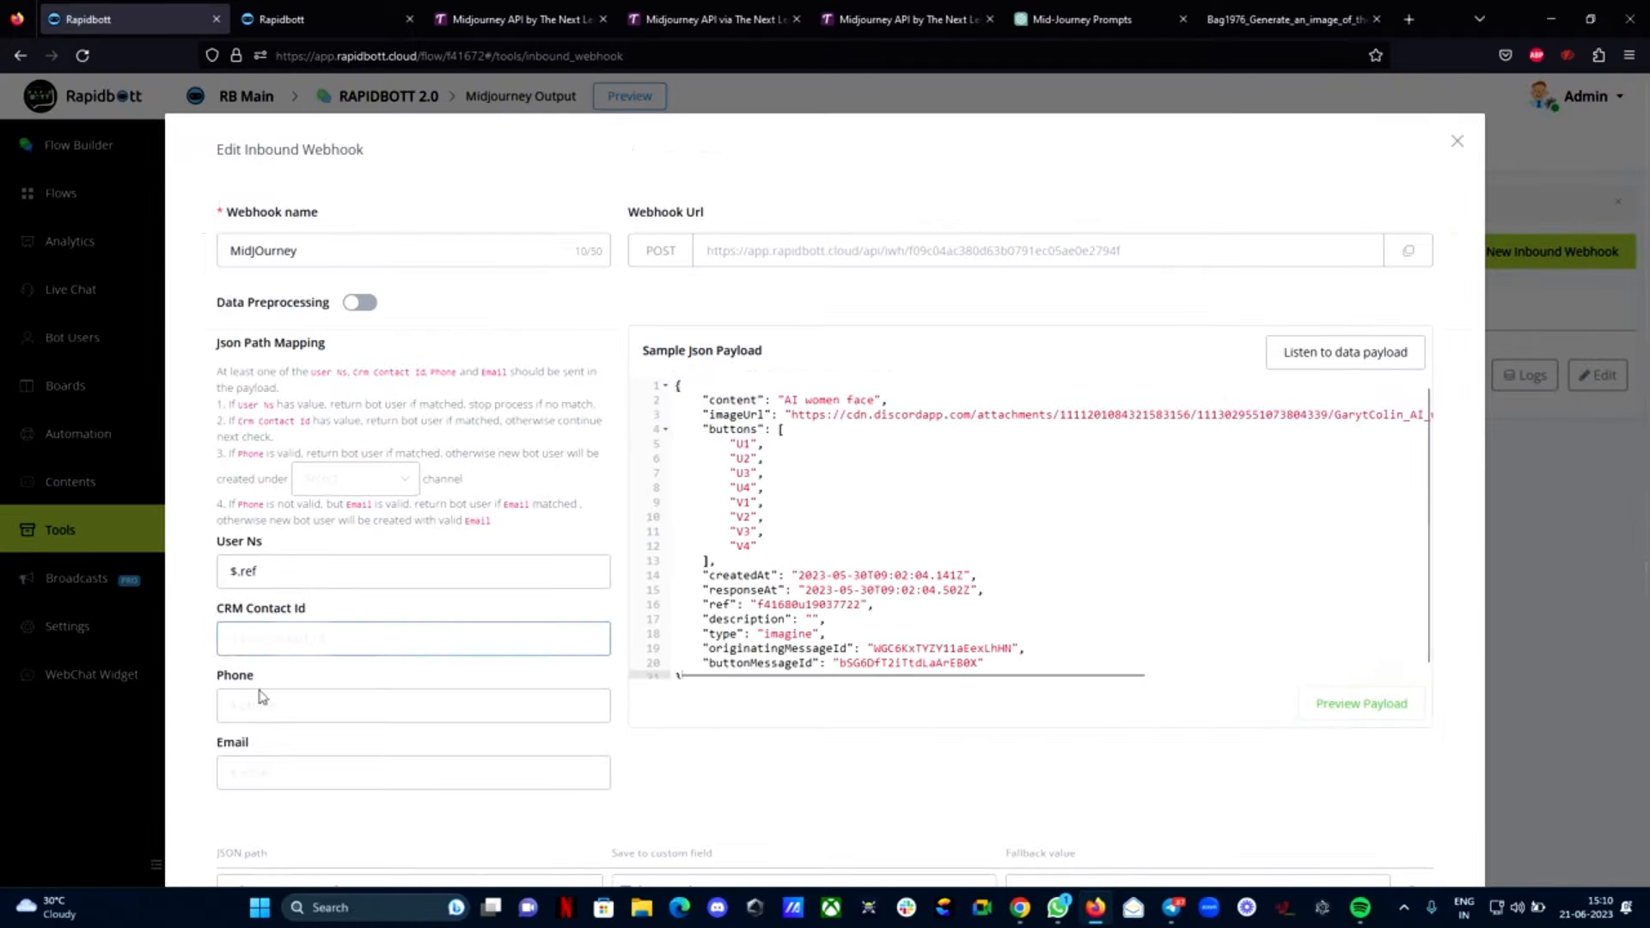
scroll(297, 759, "down", 5)
left_click(249, 804)
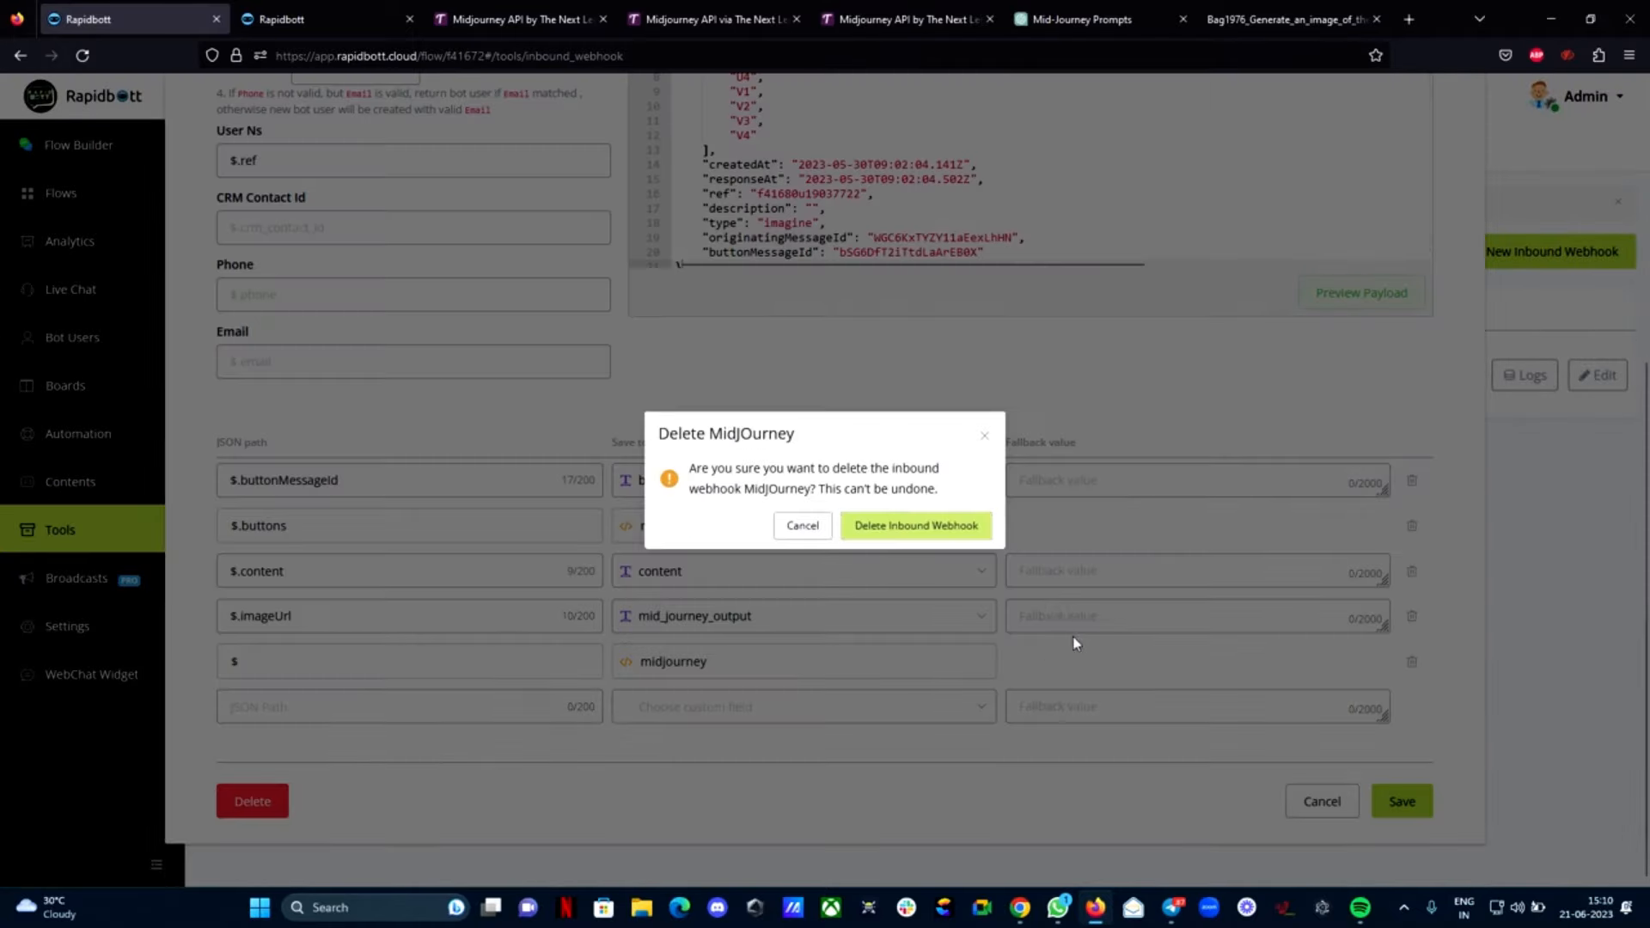
left_click(950, 539)
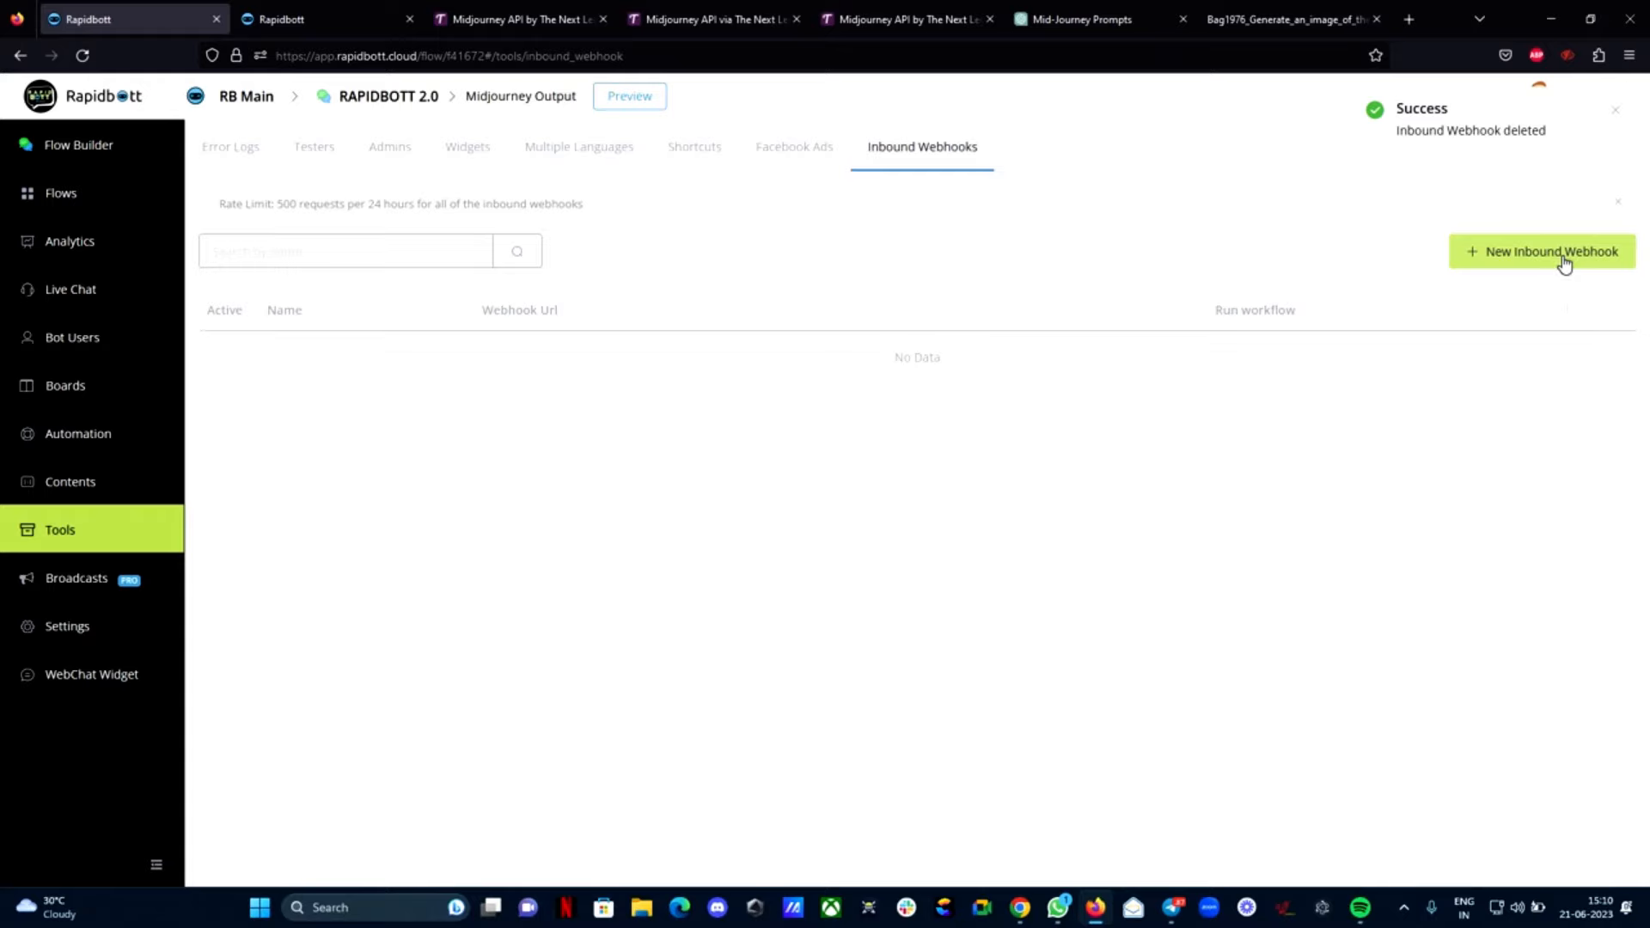
Add an inbound webhook named Midjourney New and have it run the Midjourney Output sub flow
left_click(1564, 257)
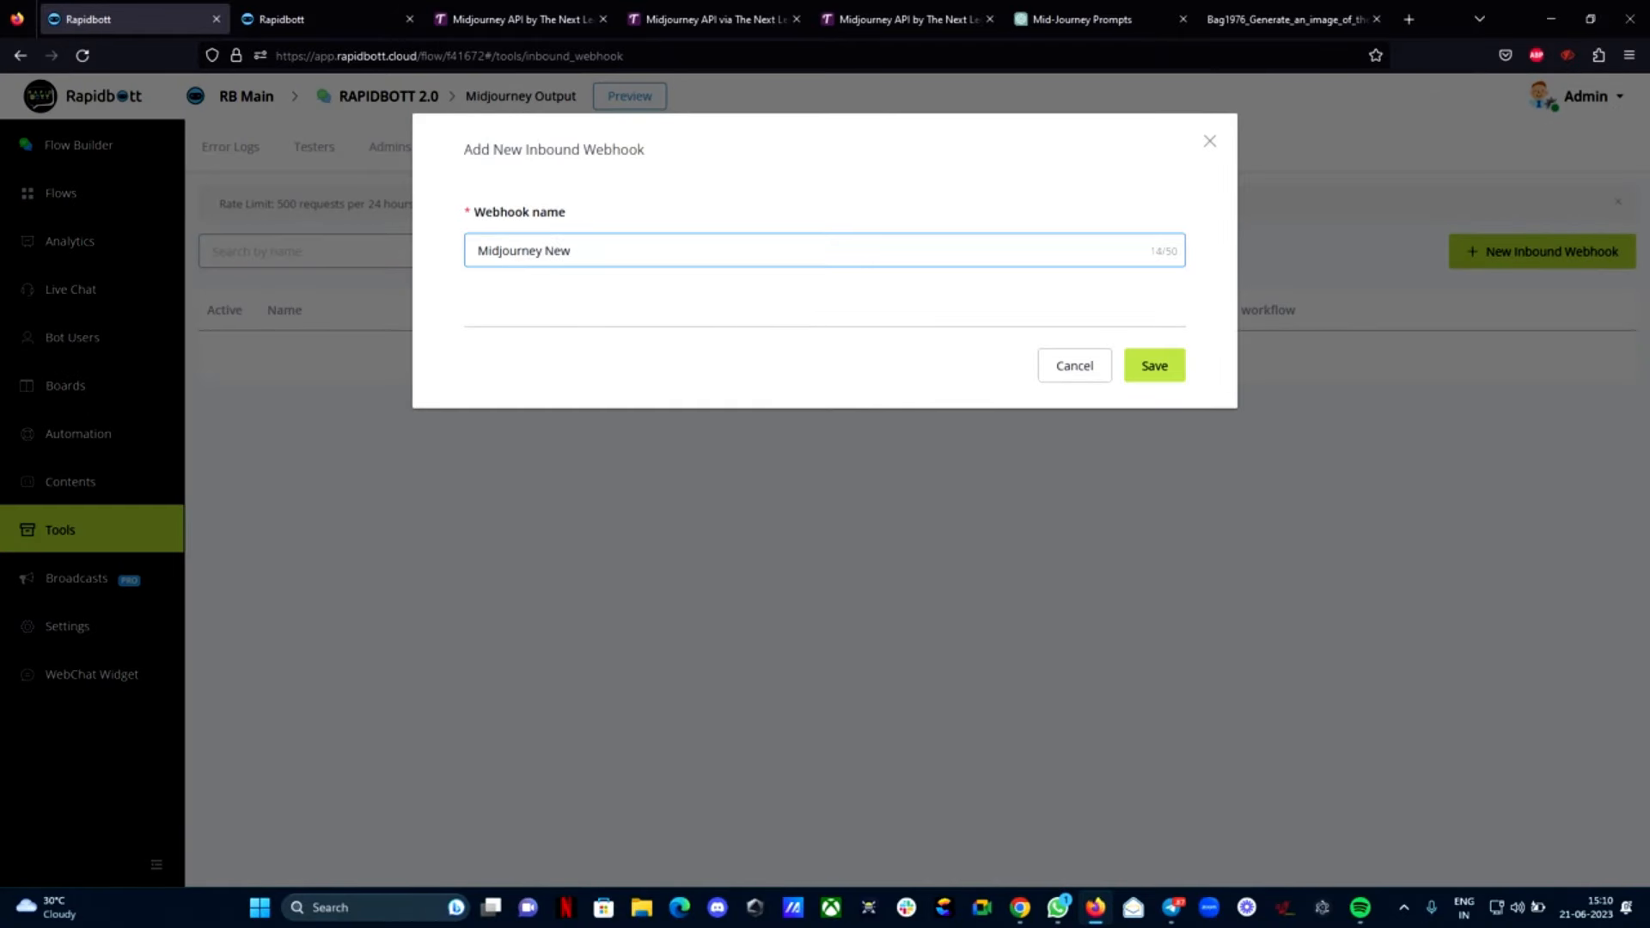
left_click(1160, 367)
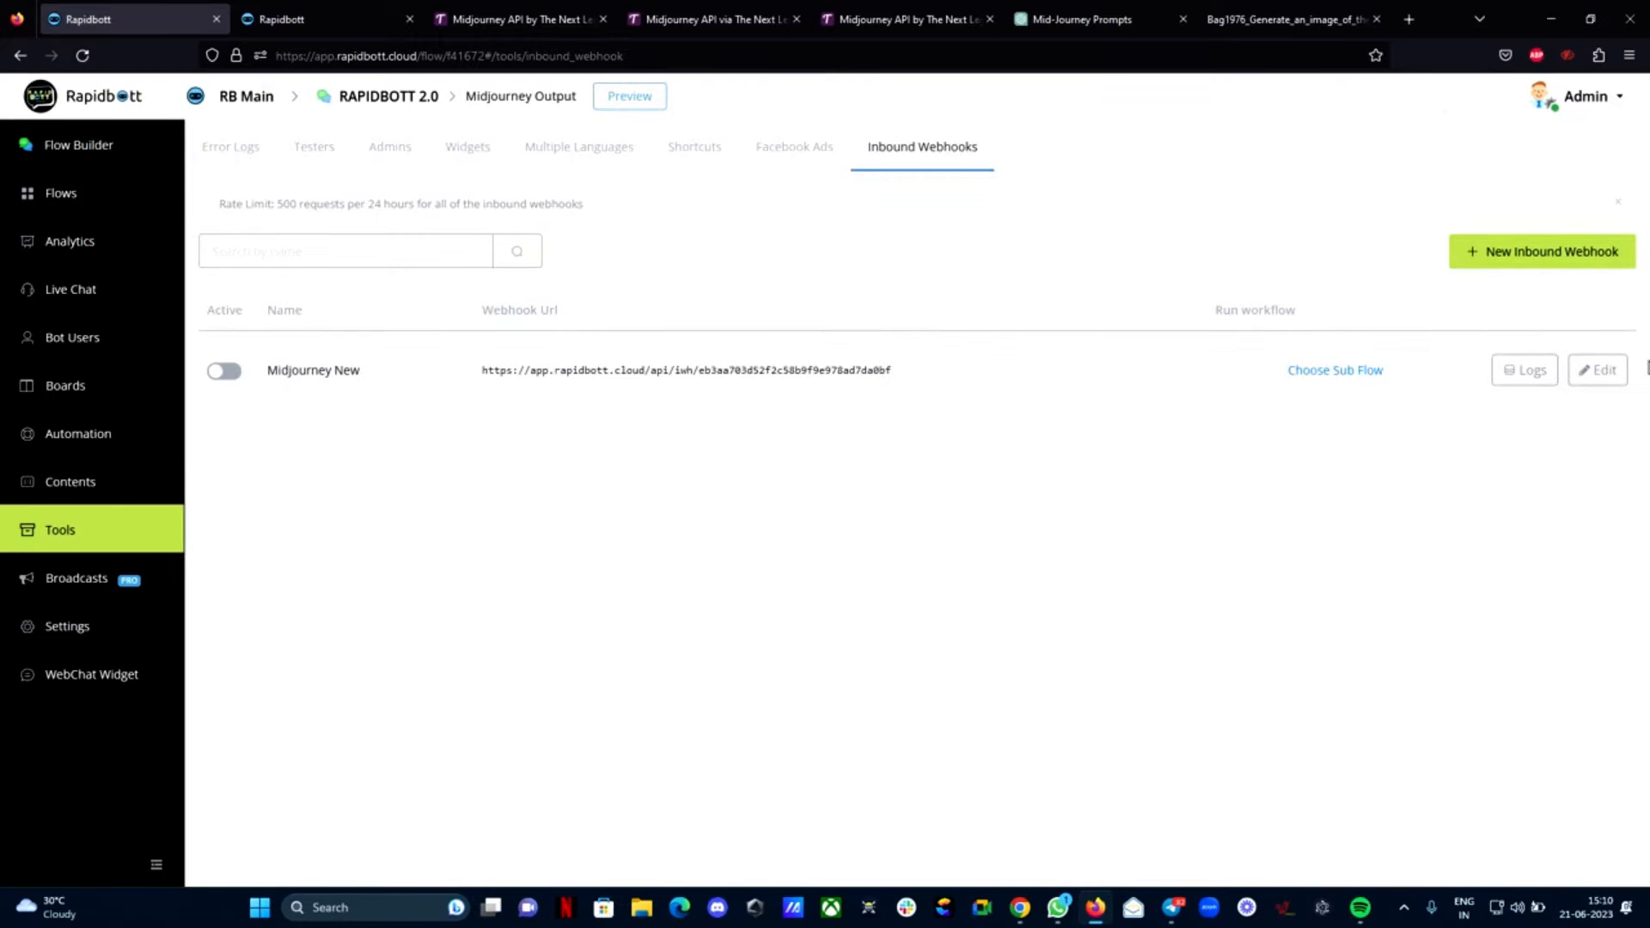
left_click(1324, 372)
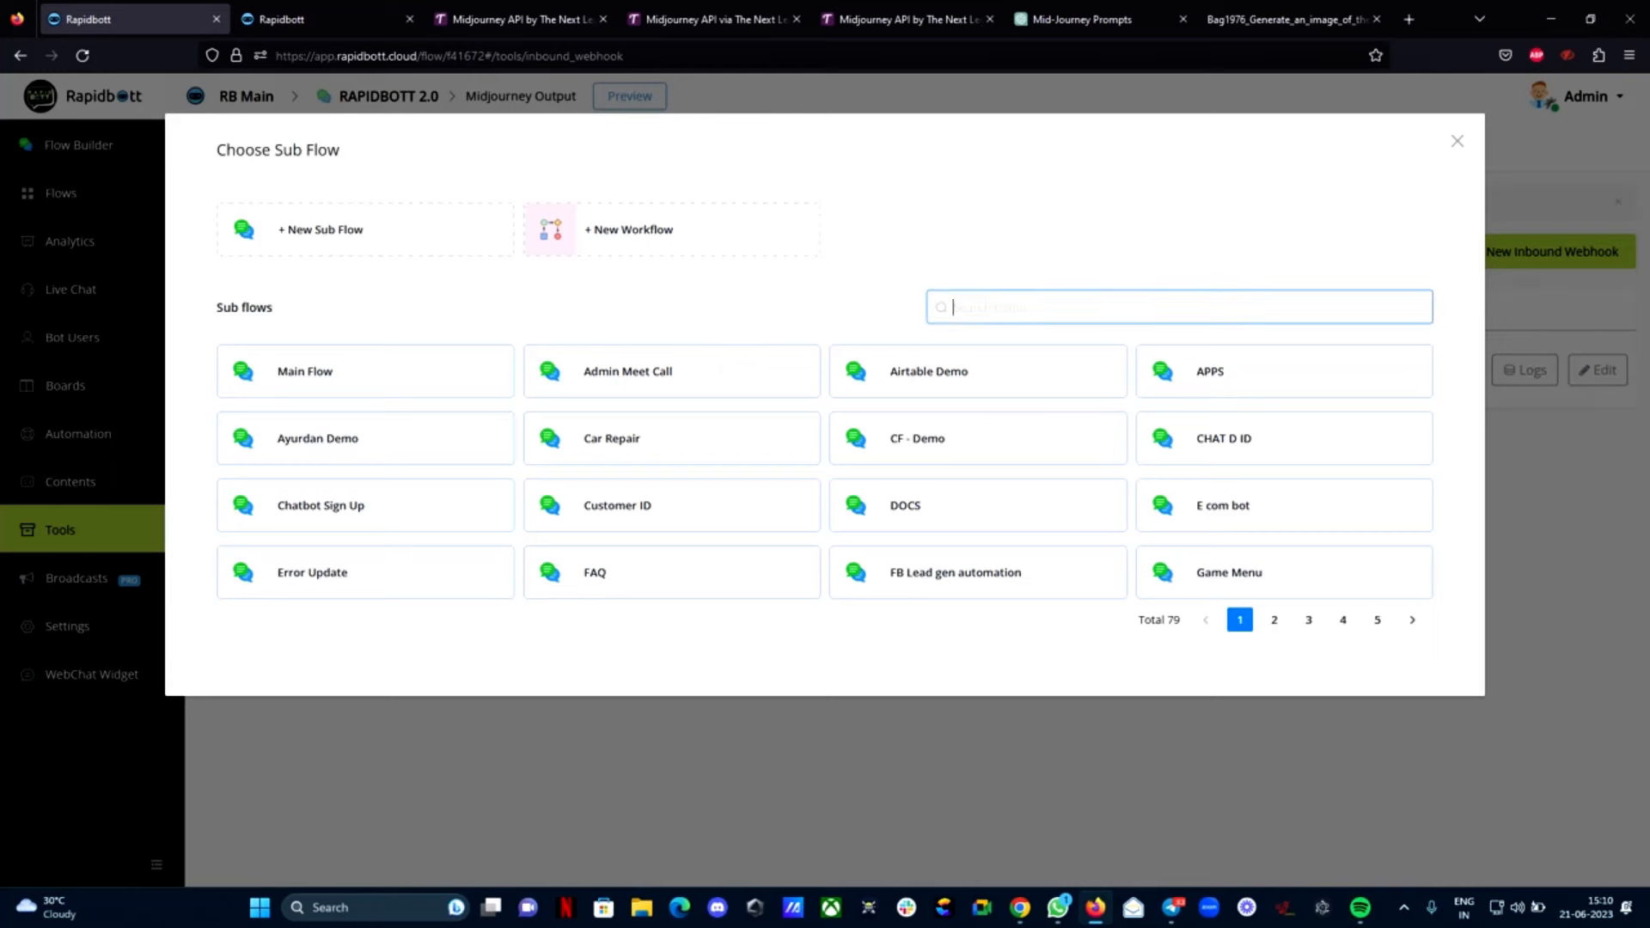
type("mid")
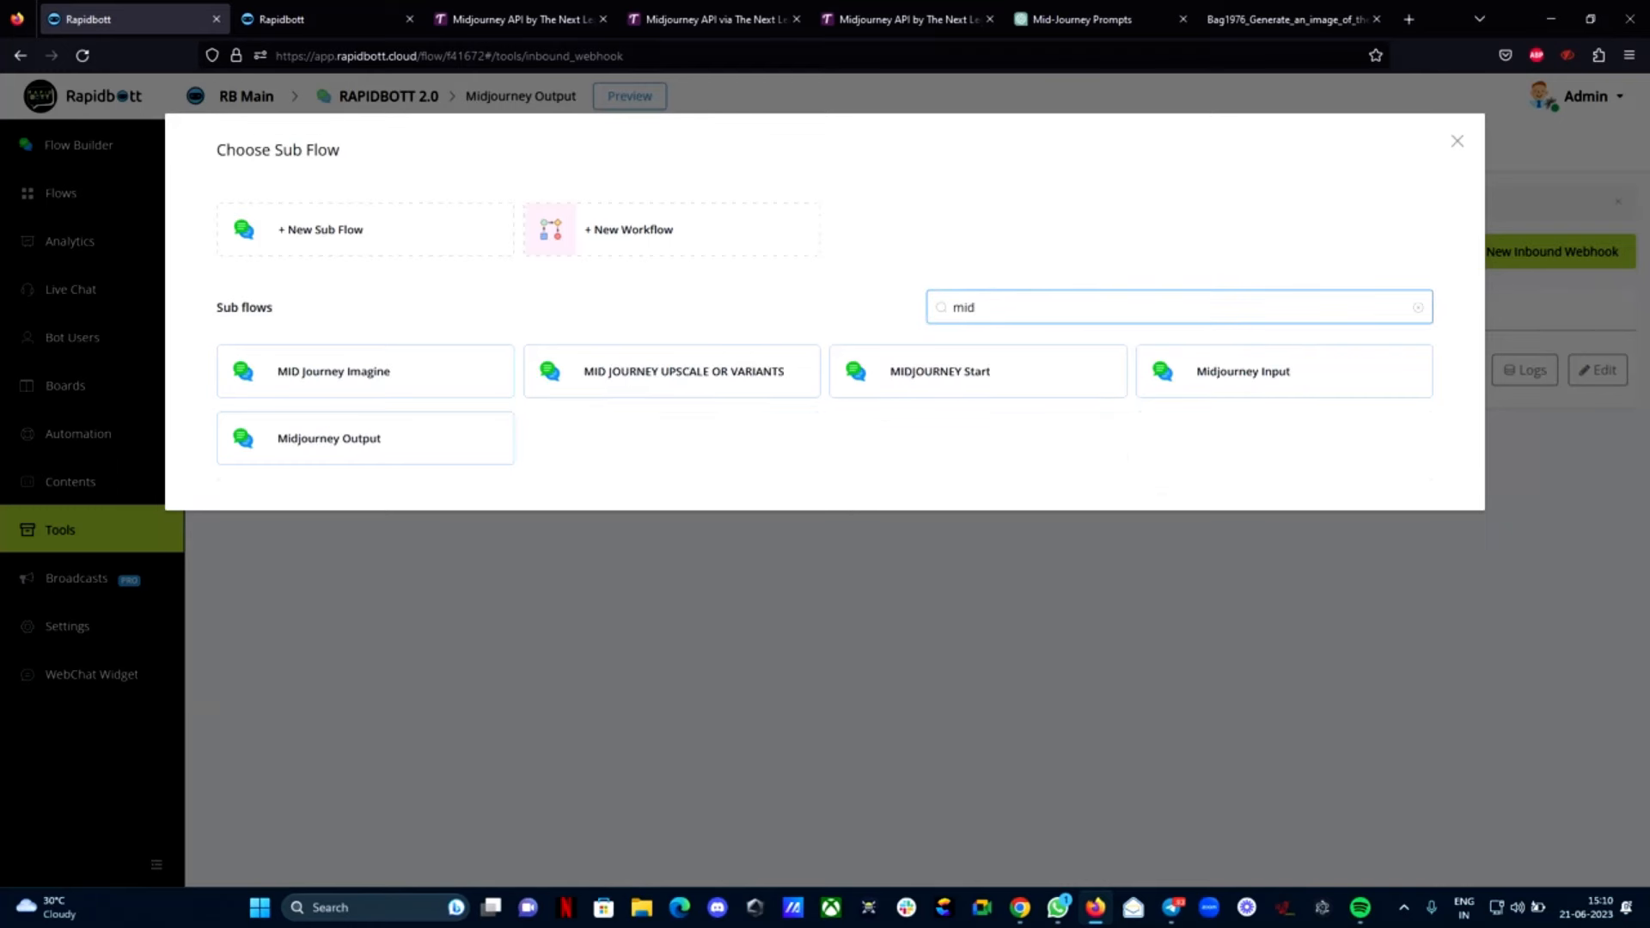
left_click(445, 439)
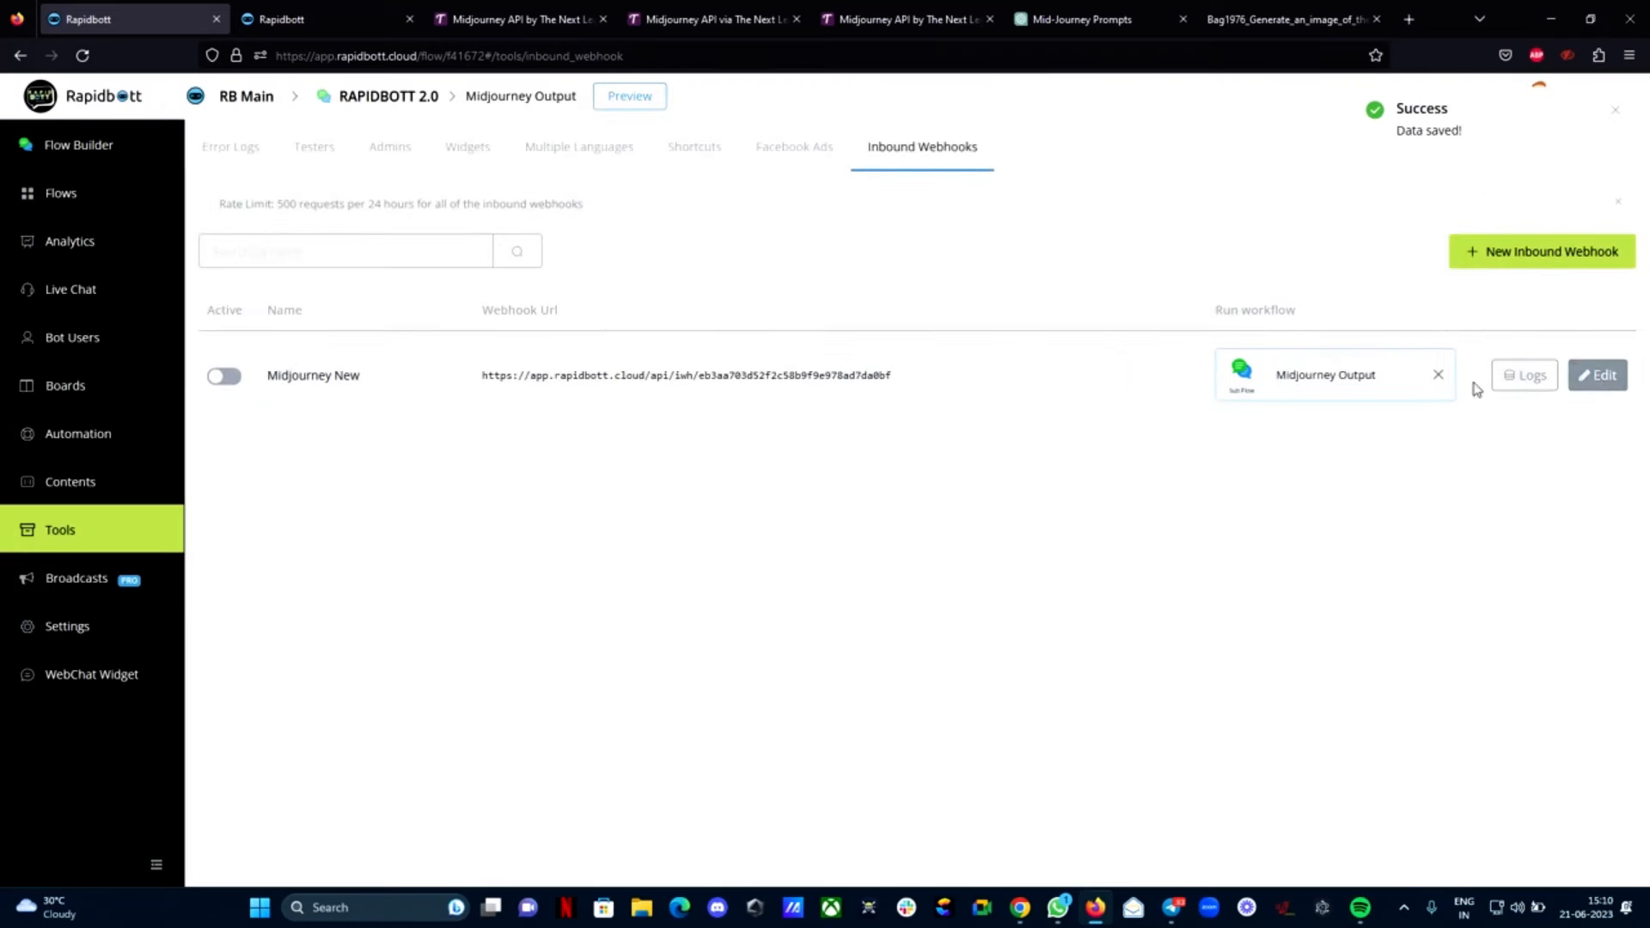
Copy the Midjourney New webhook's URL, save it as the Webhook Url in The Next Leg account, and return to the webhook's settings
left_click(1606, 380)
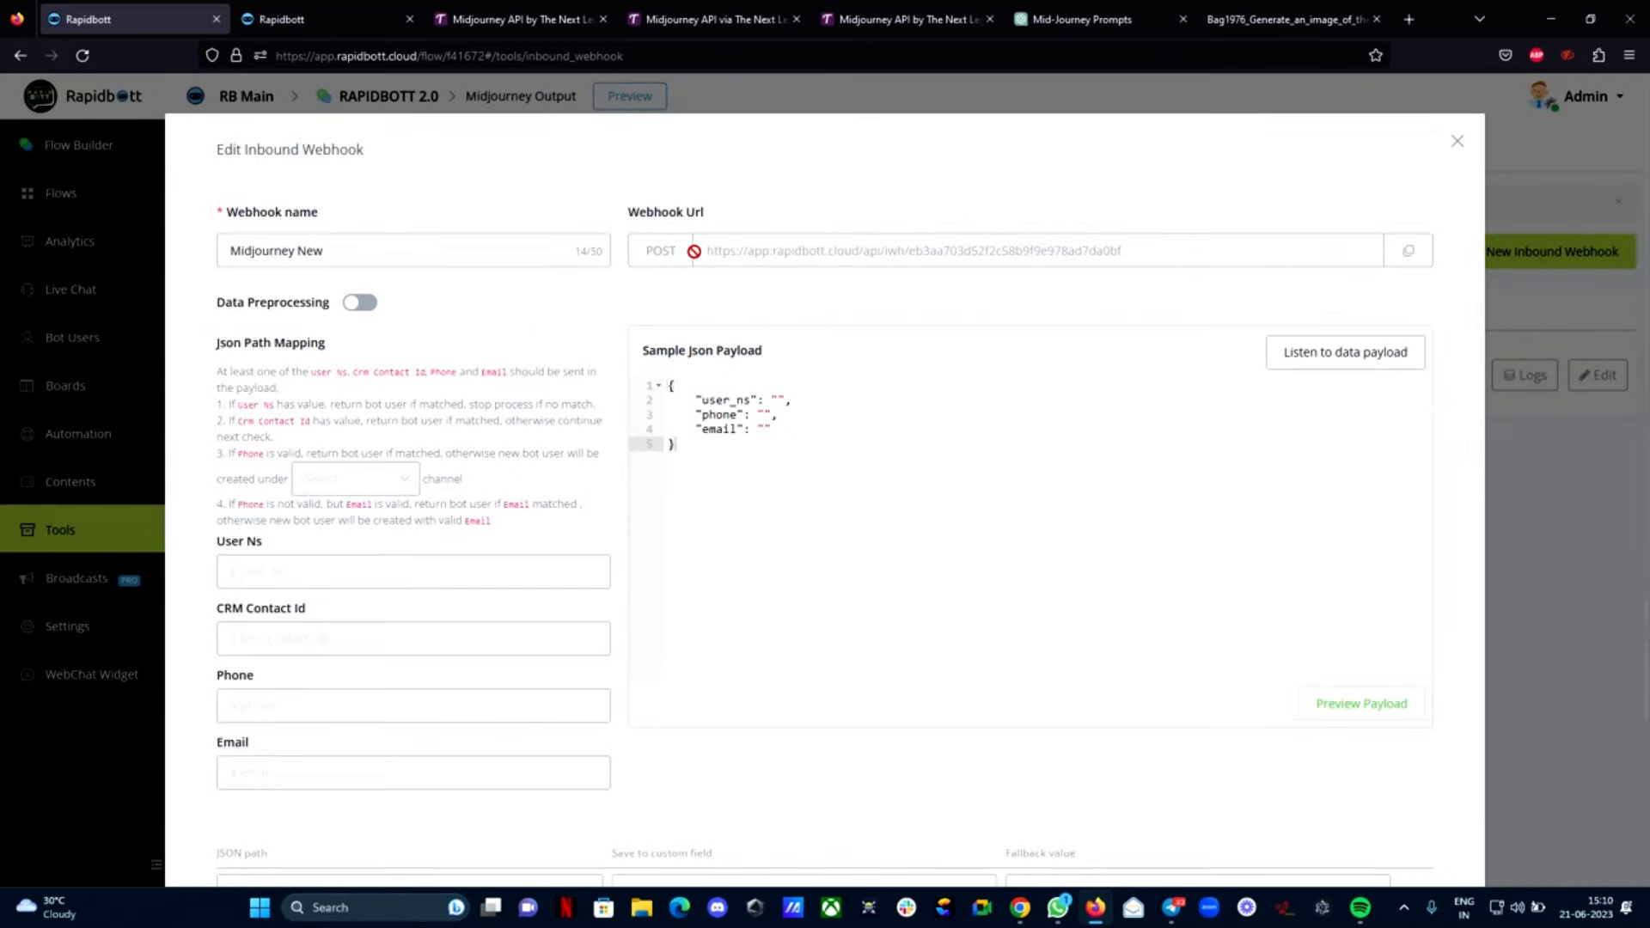
left_click(1407, 250)
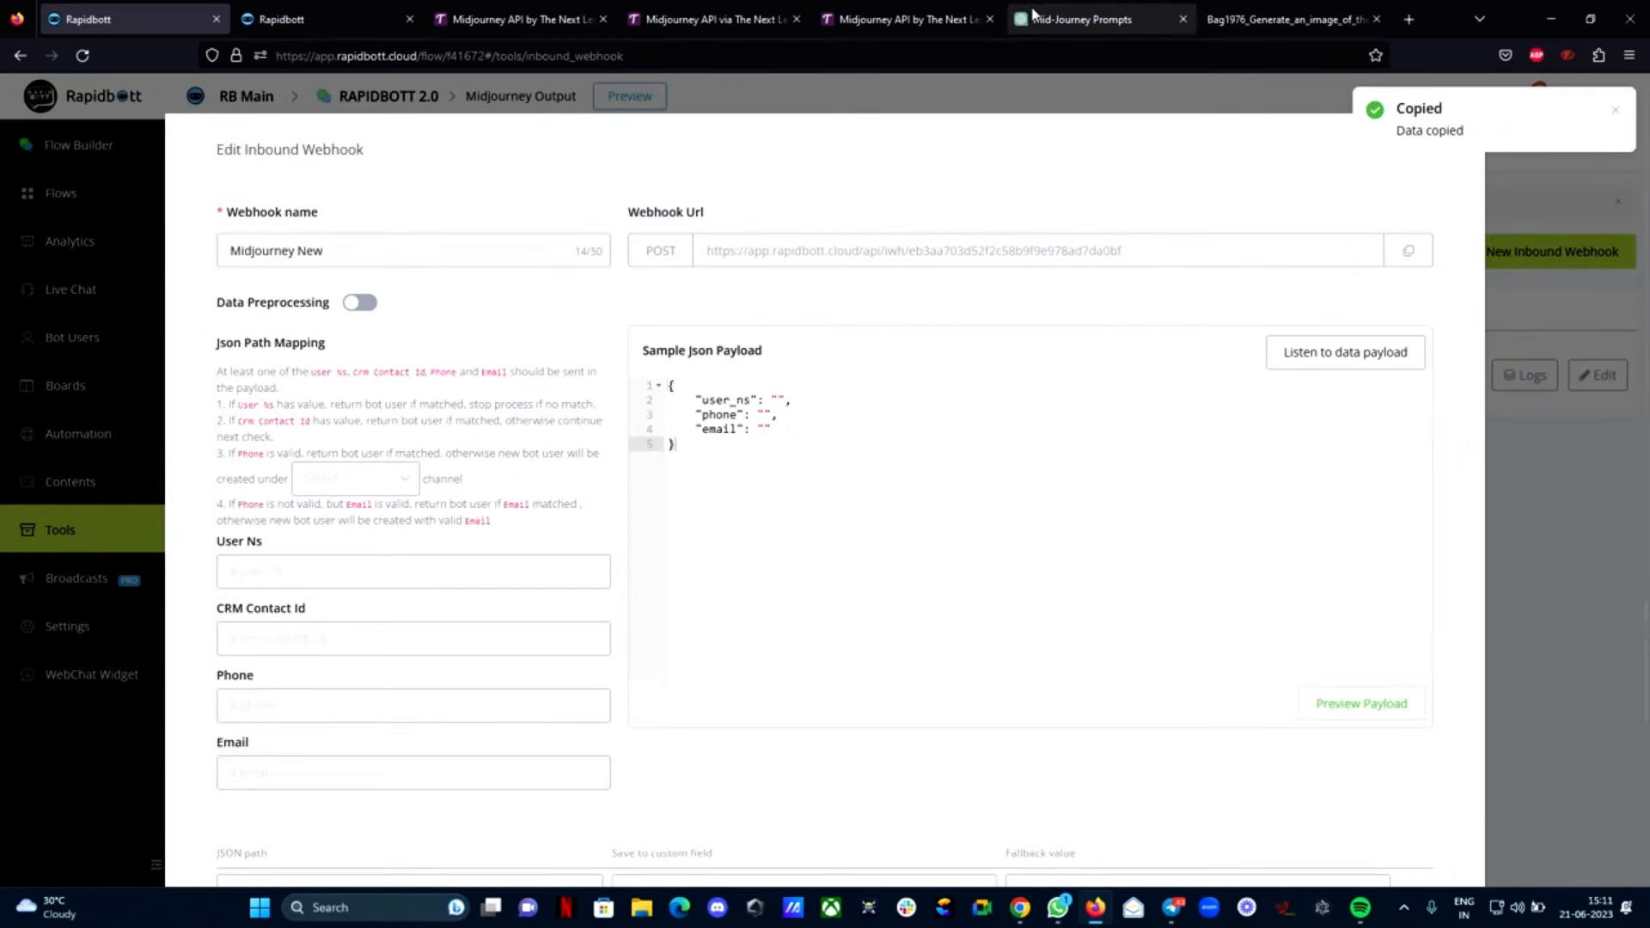
left_click(883, 8)
scroll(987, 284, "up", 2)
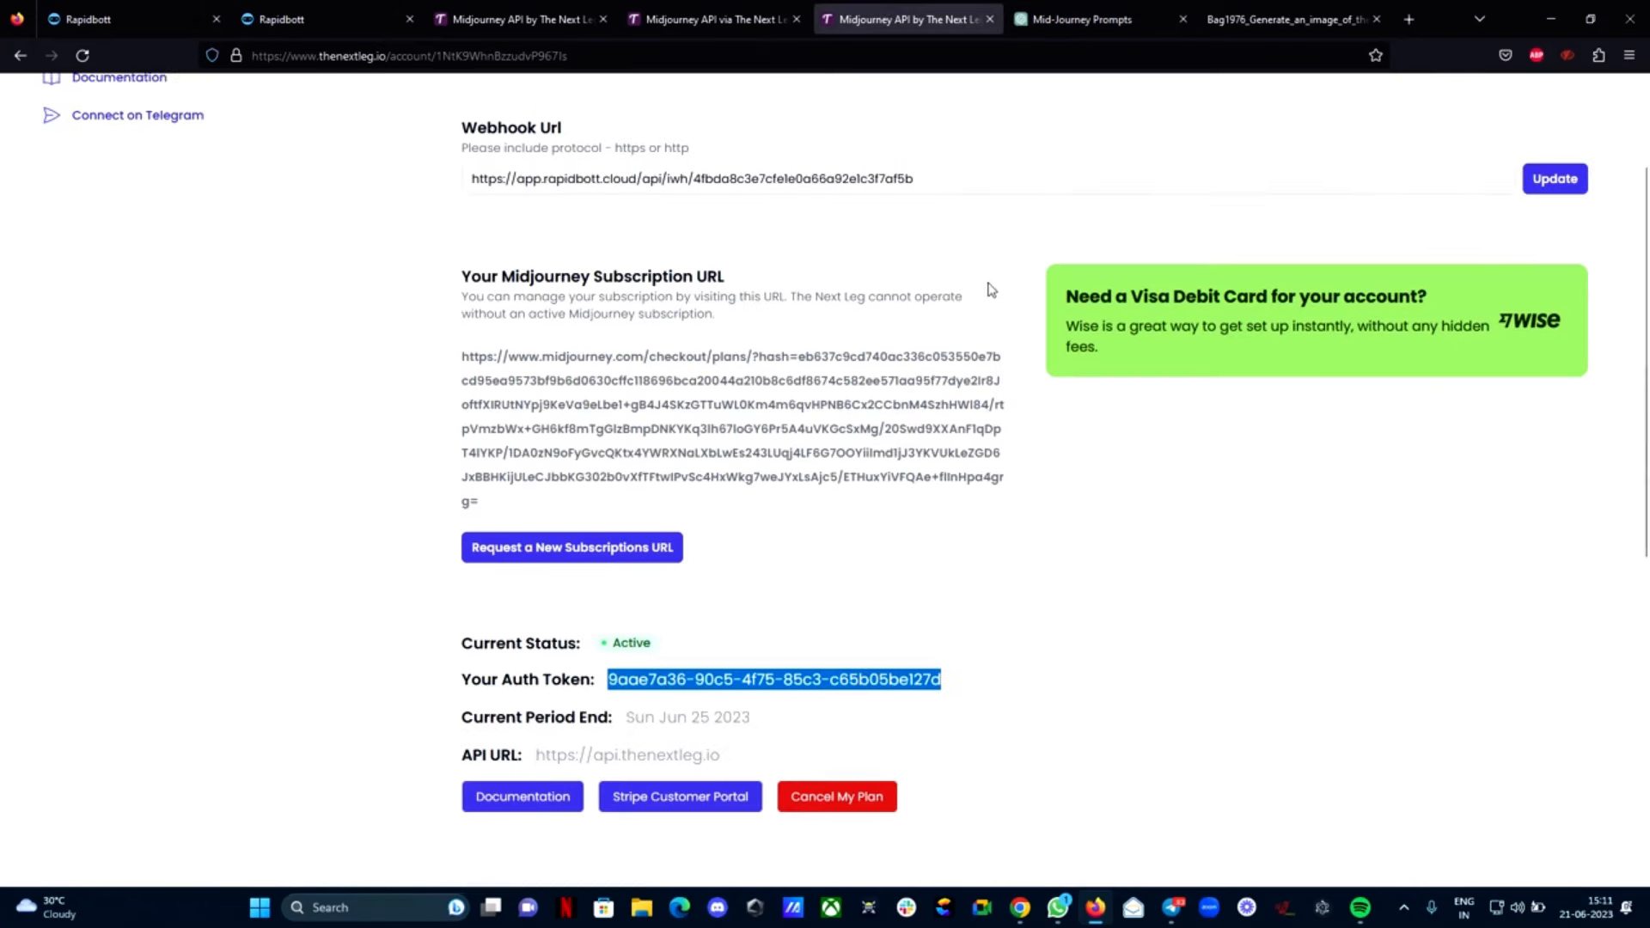
left_click_drag(459, 295, 570, 298)
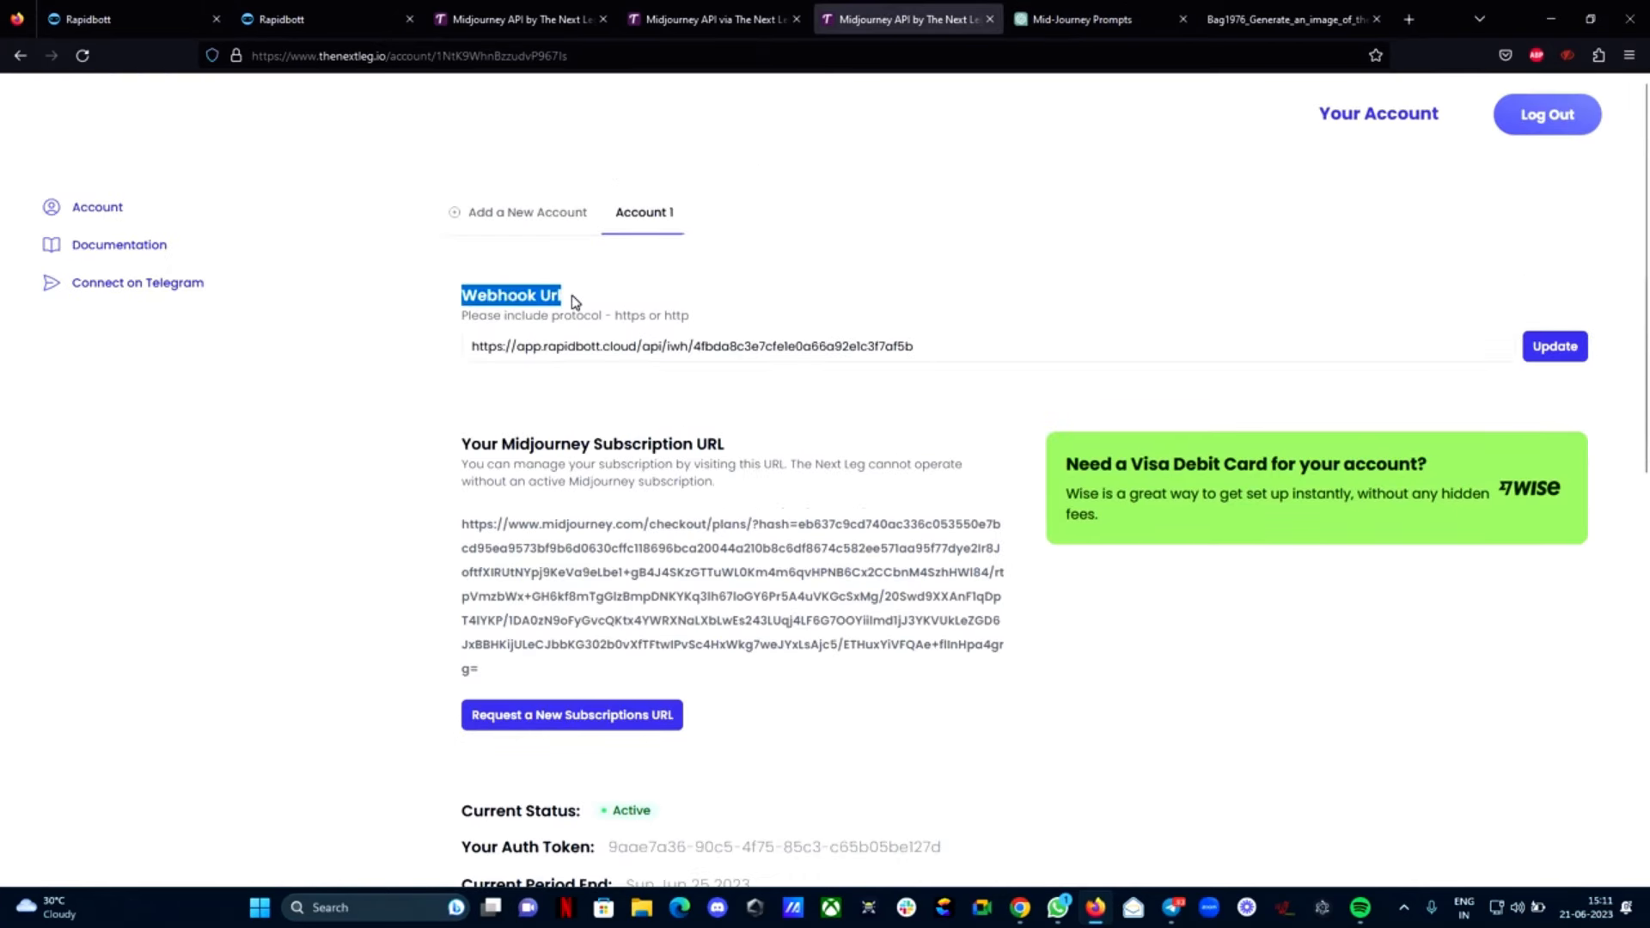
left_click_drag(917, 345, 471, 346)
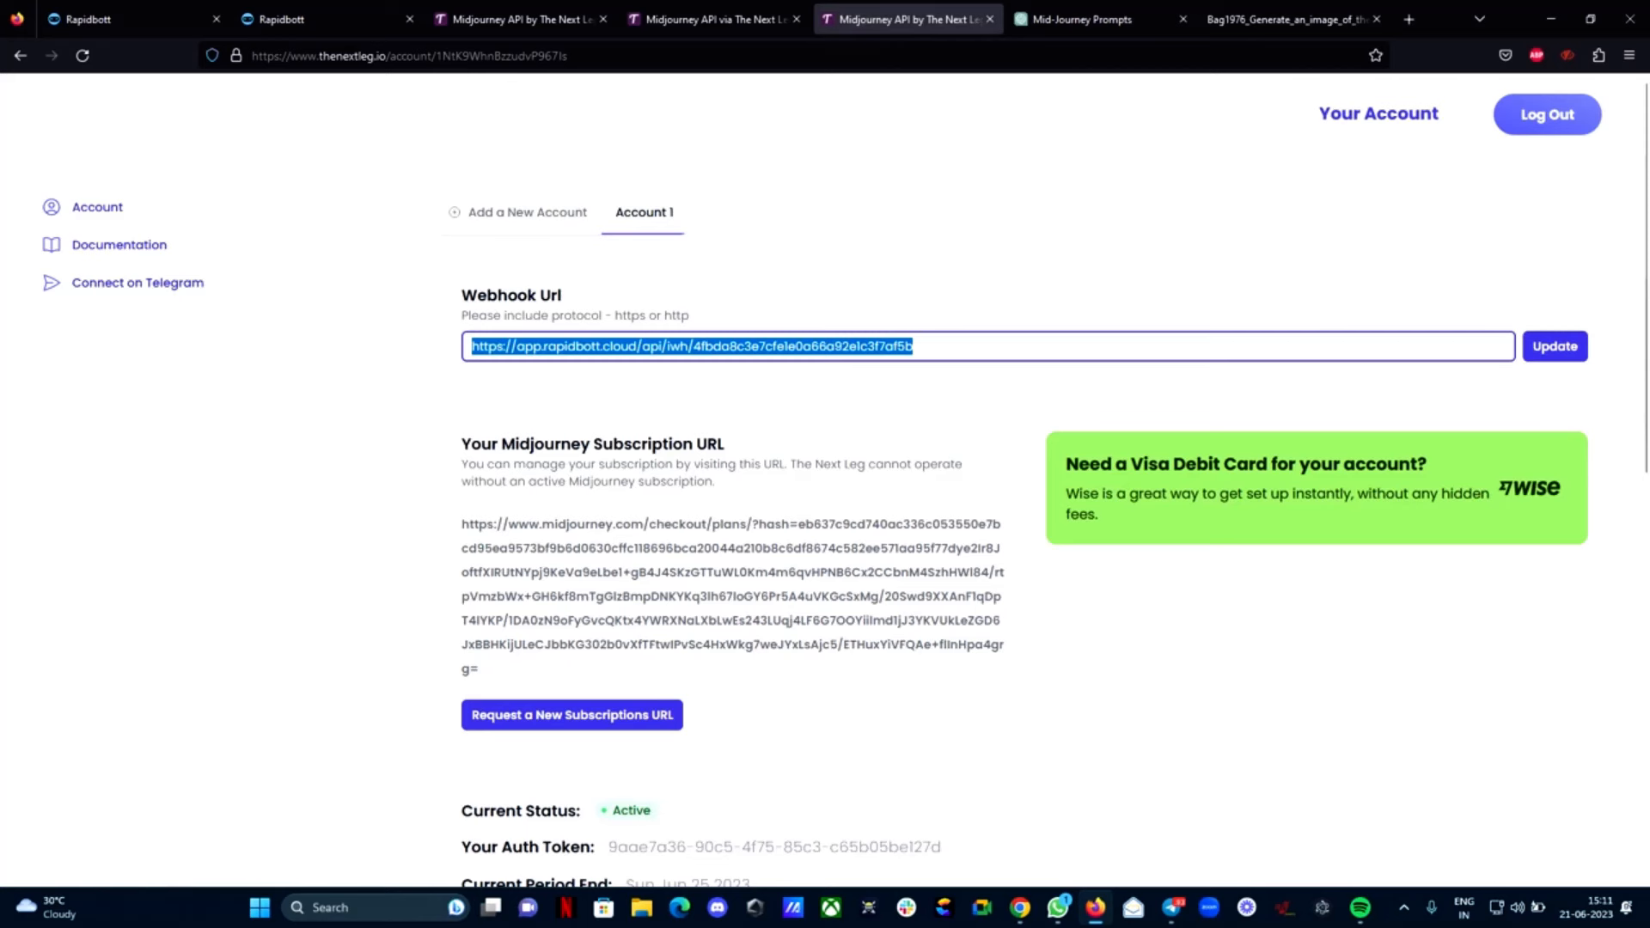
key("BackSpace")
key("ctrl+v")
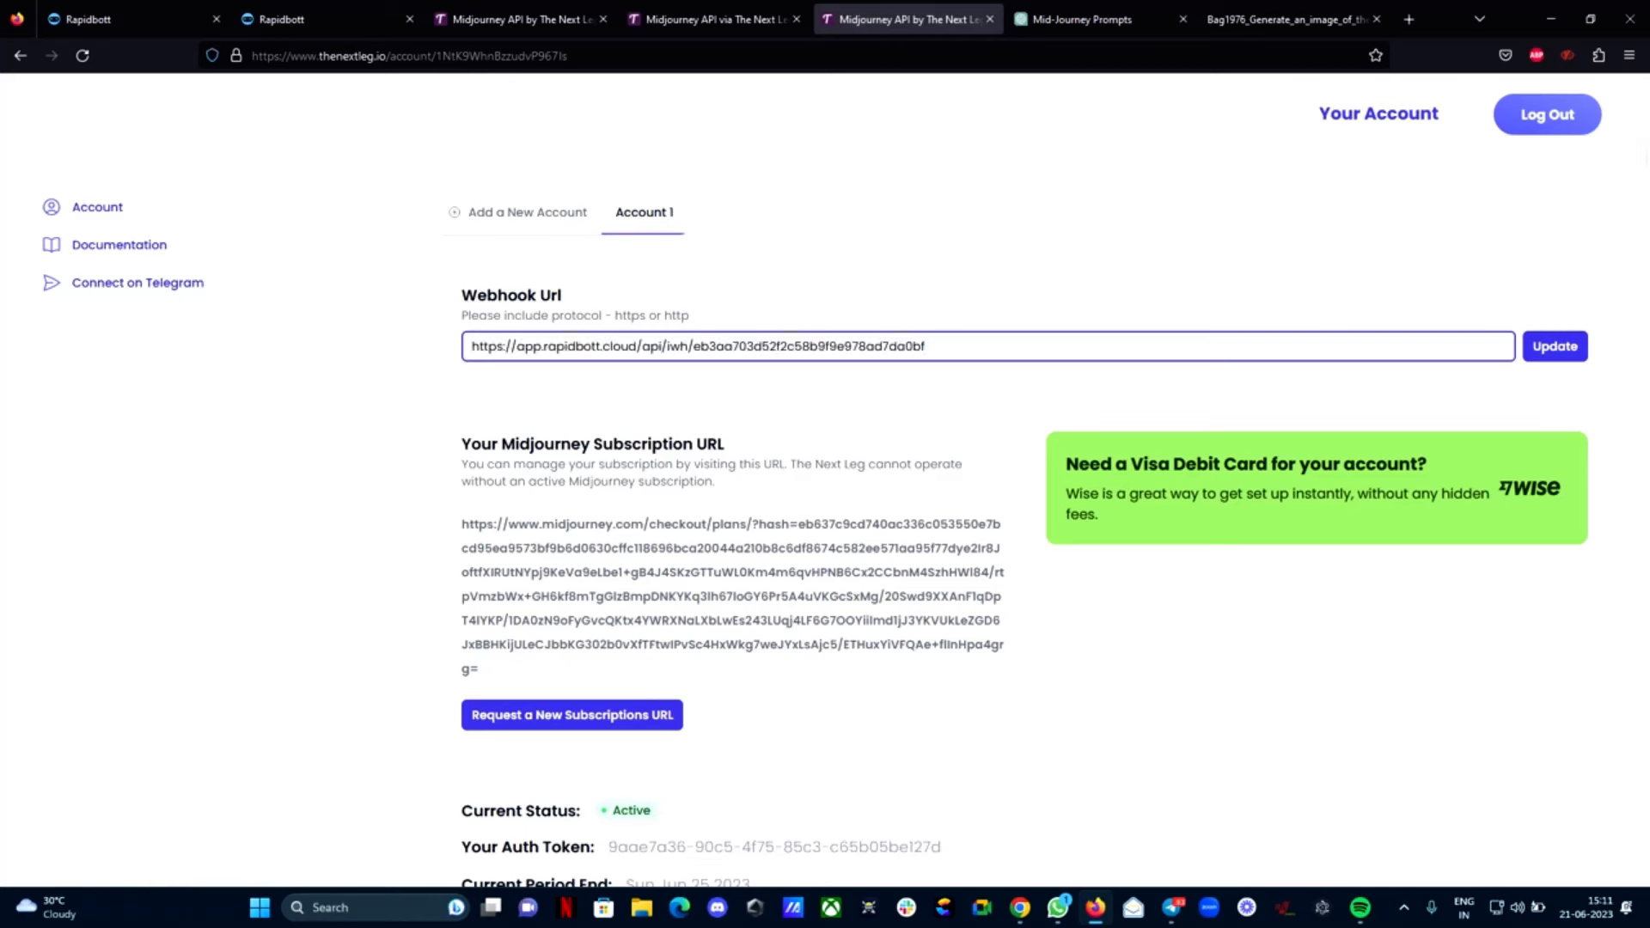
left_click(1575, 355)
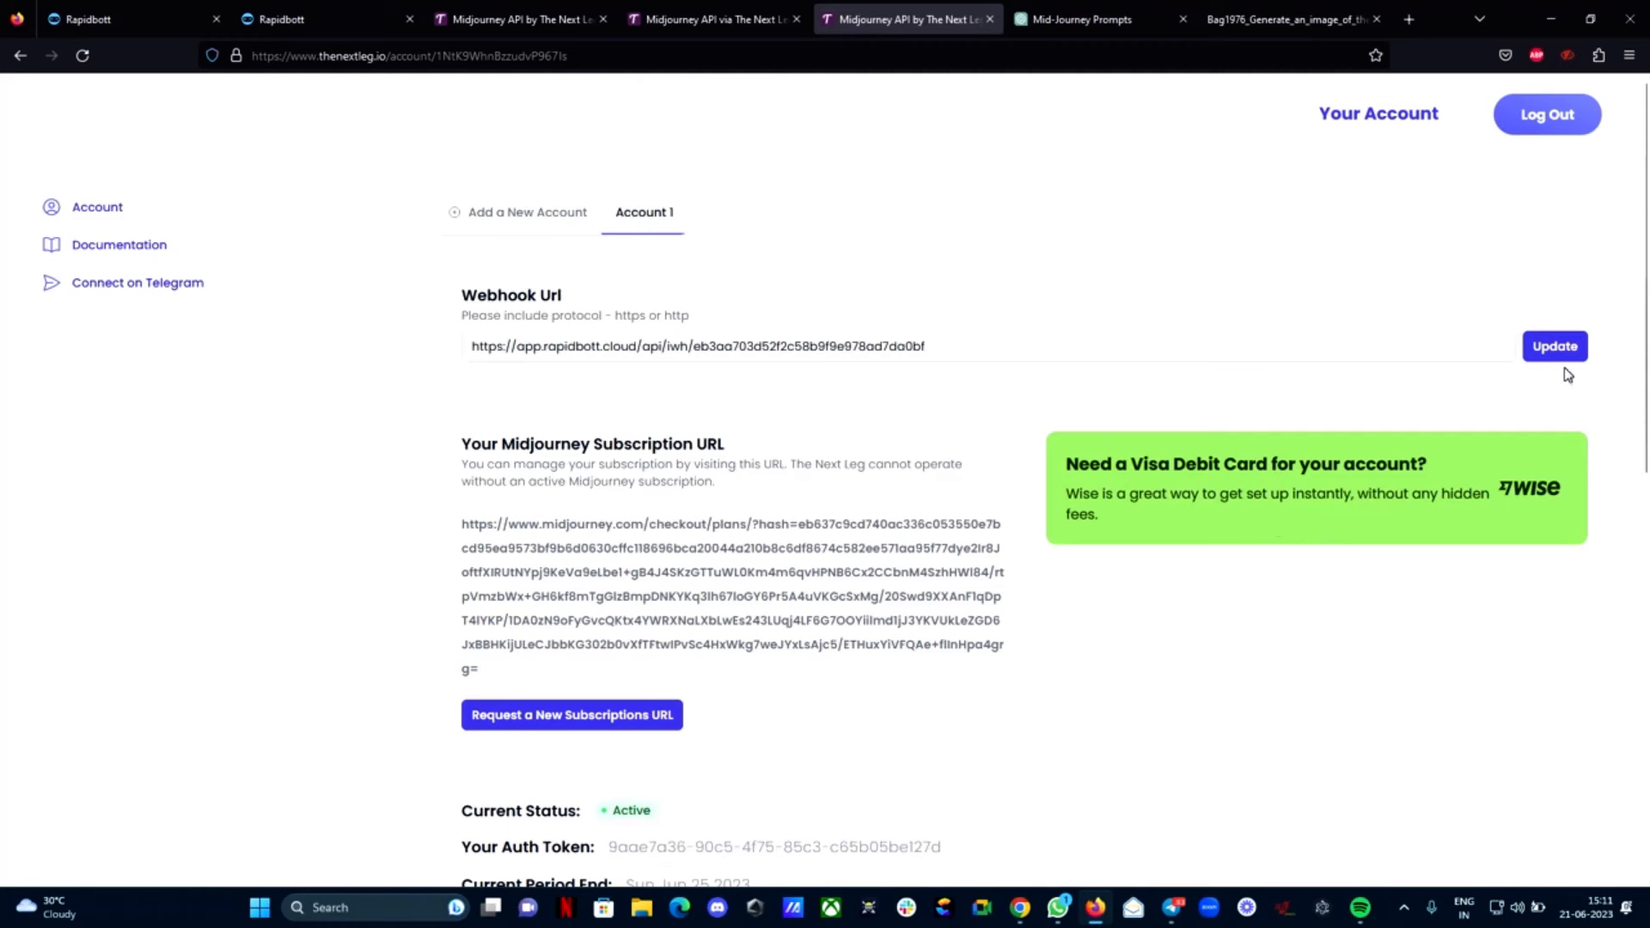
left_click(1528, 355)
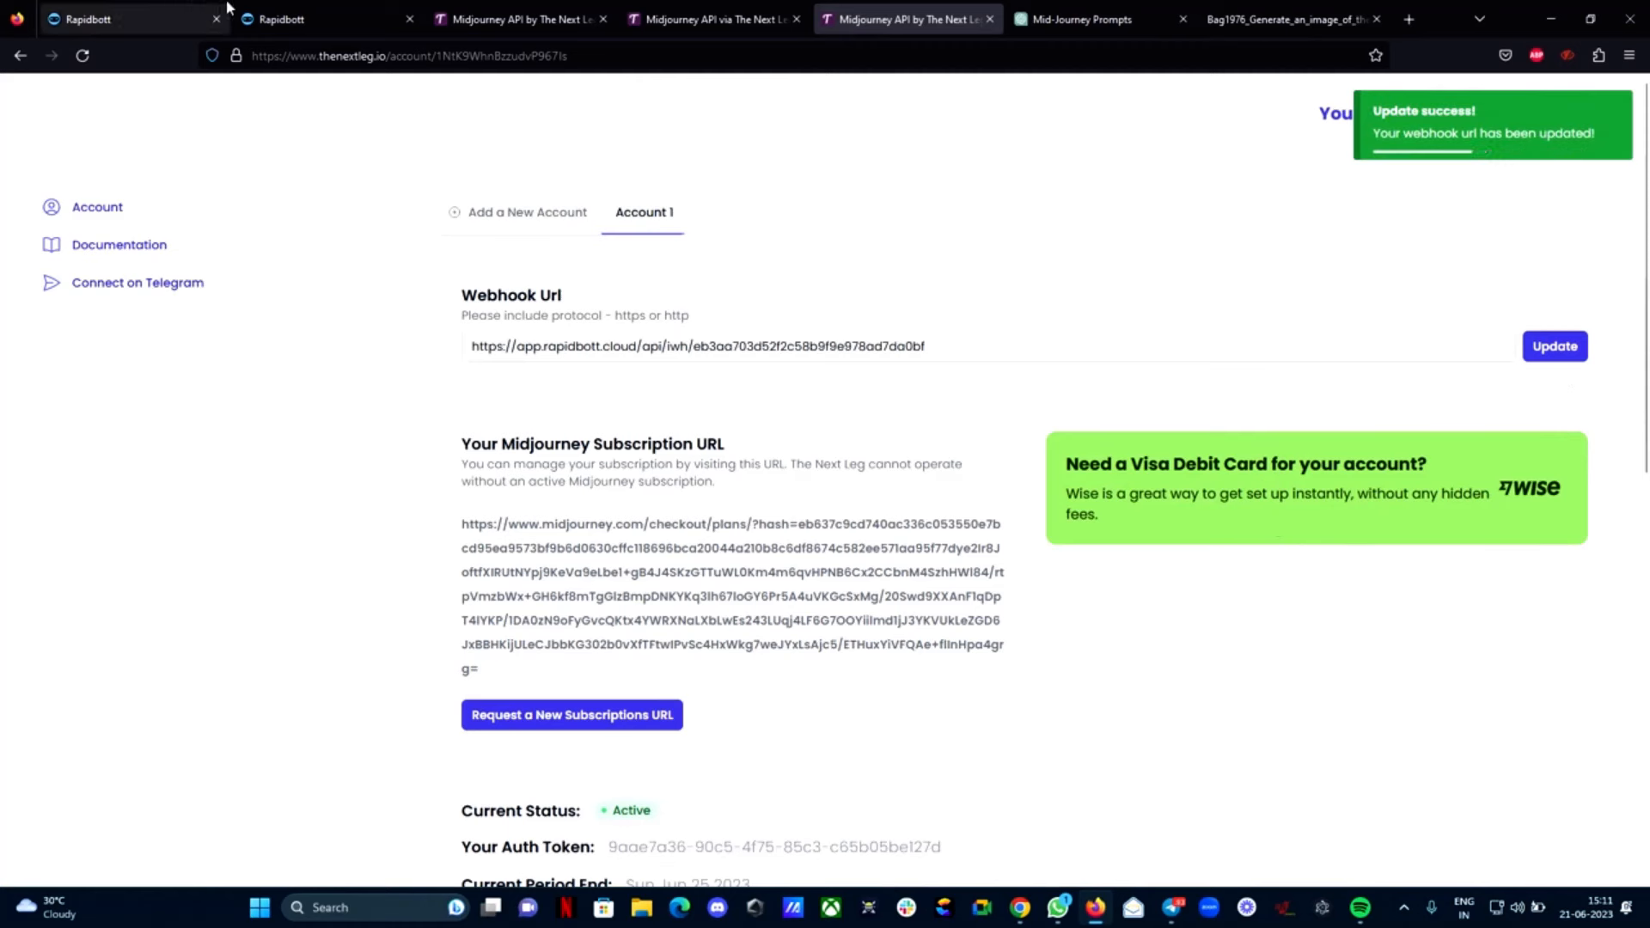
left_click(133, 12)
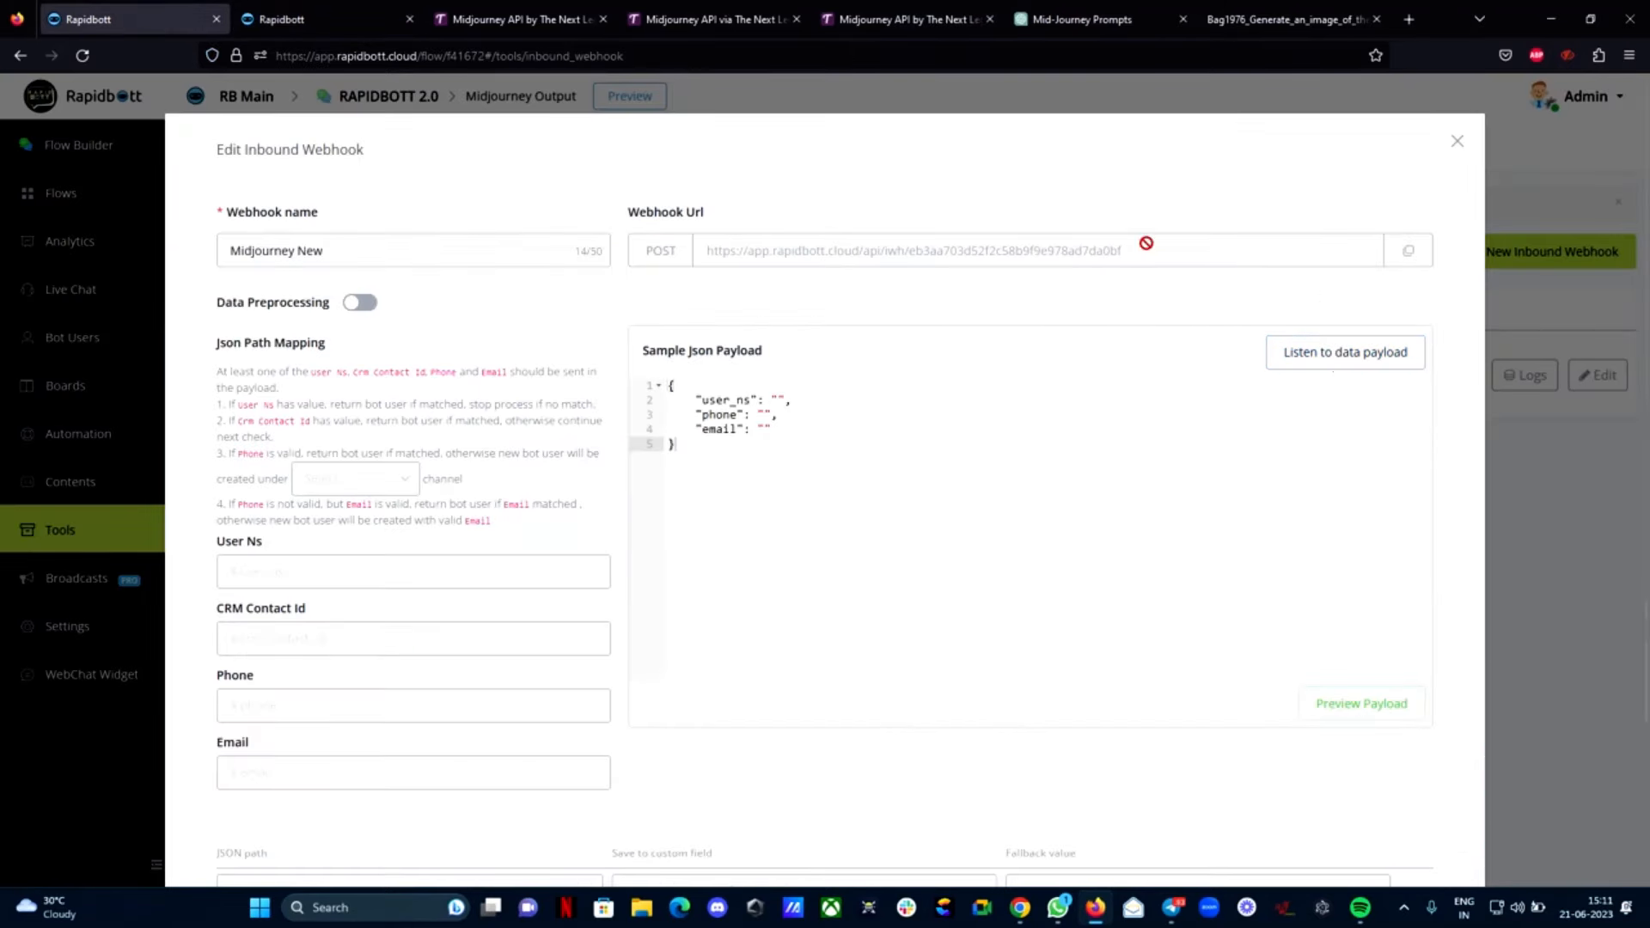
Duplicate the webhook's browser tab and open the Midjourney Input sub flow from the Test folder in the copy
right_click(91, 20)
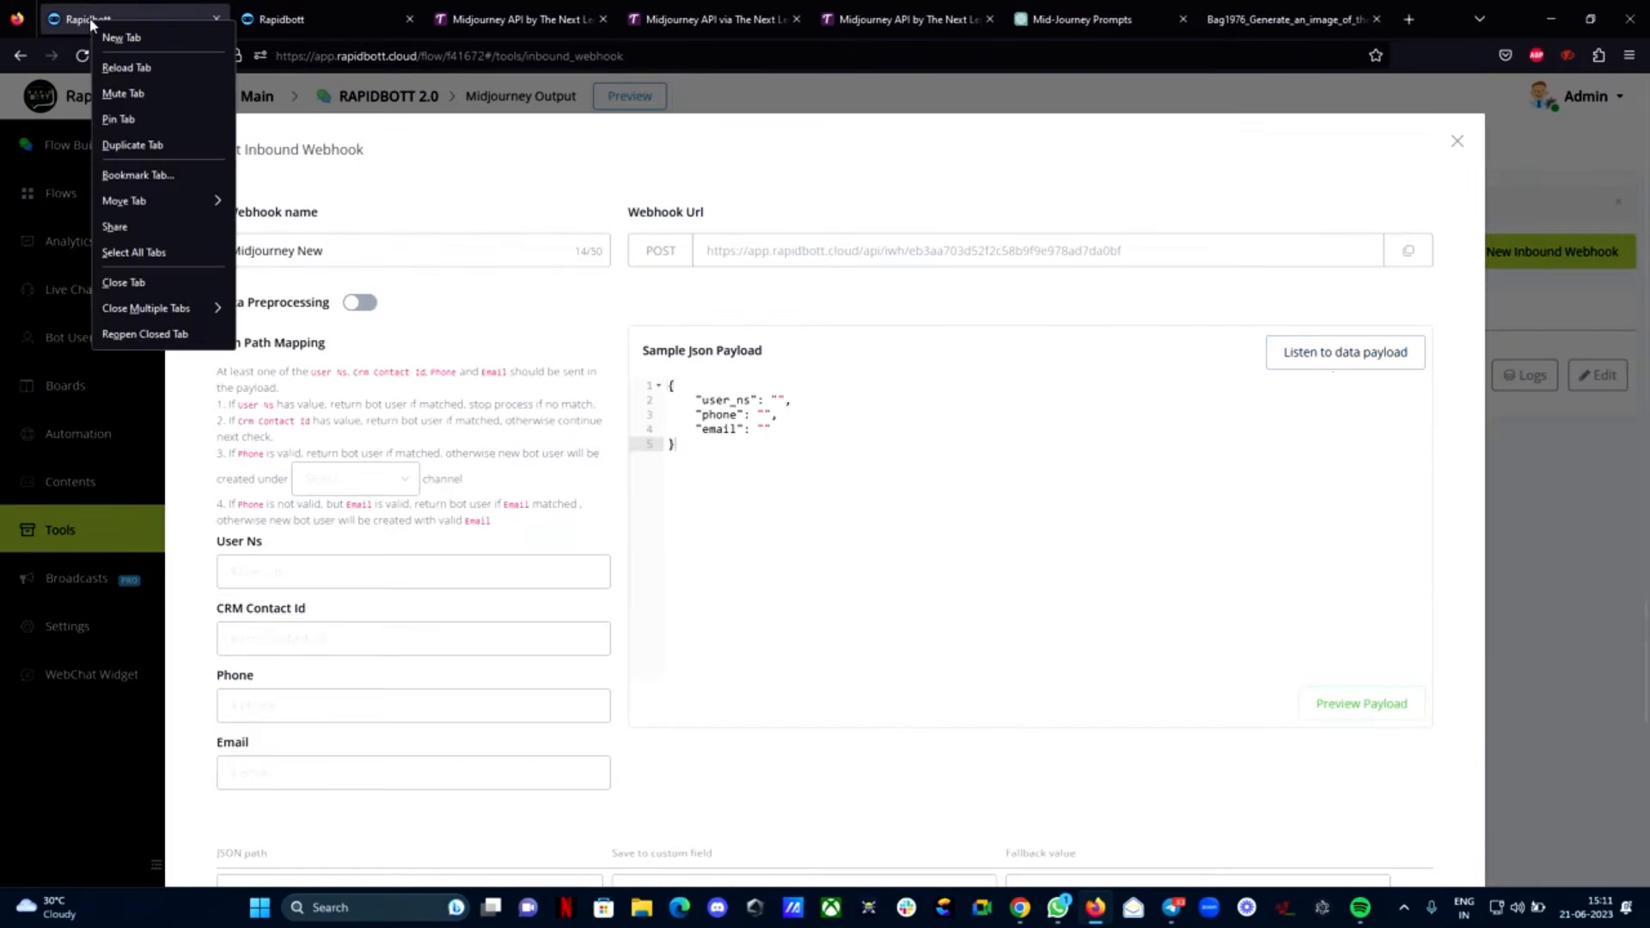
left_click(137, 145)
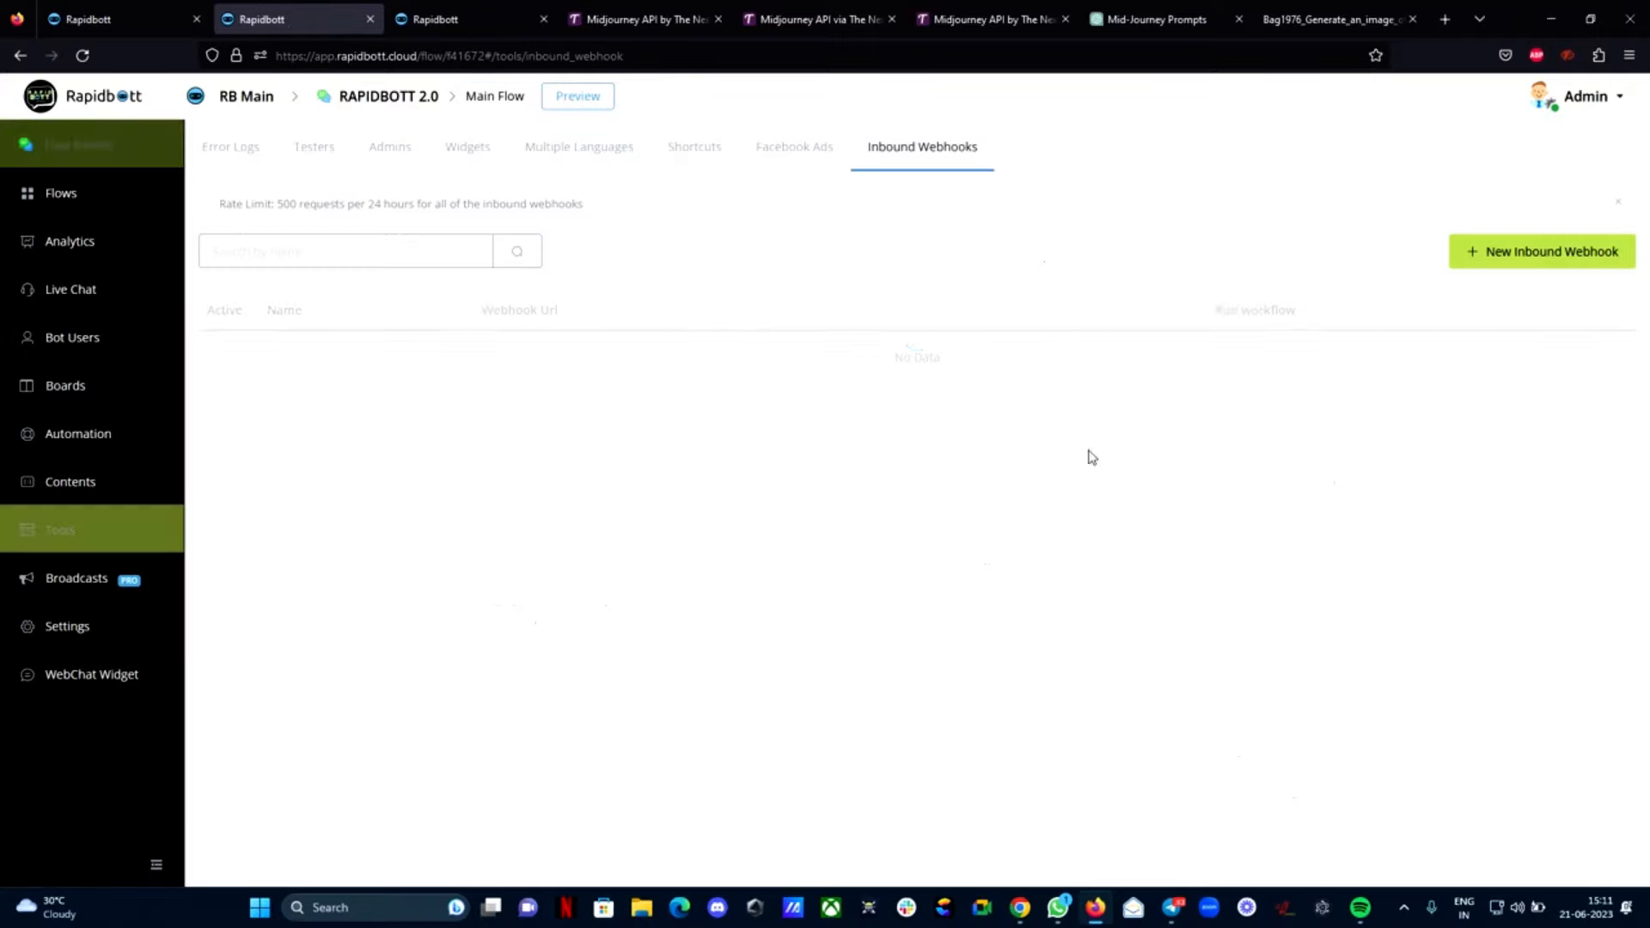
left_click(97, 196)
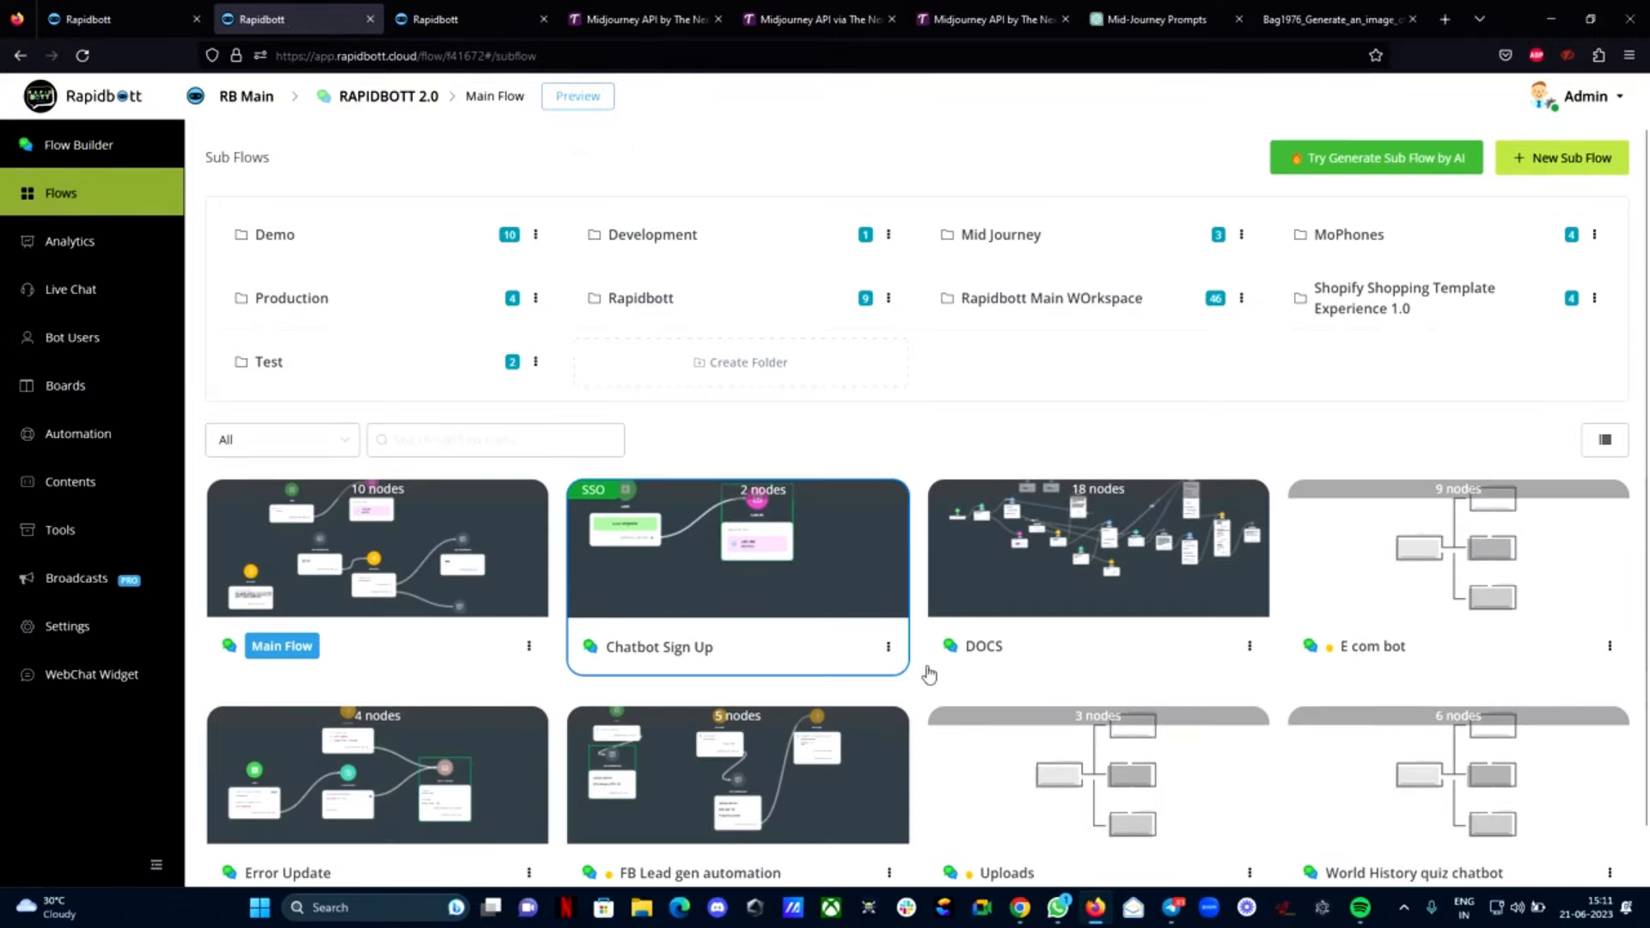
scroll(1476, 646, "down", 1)
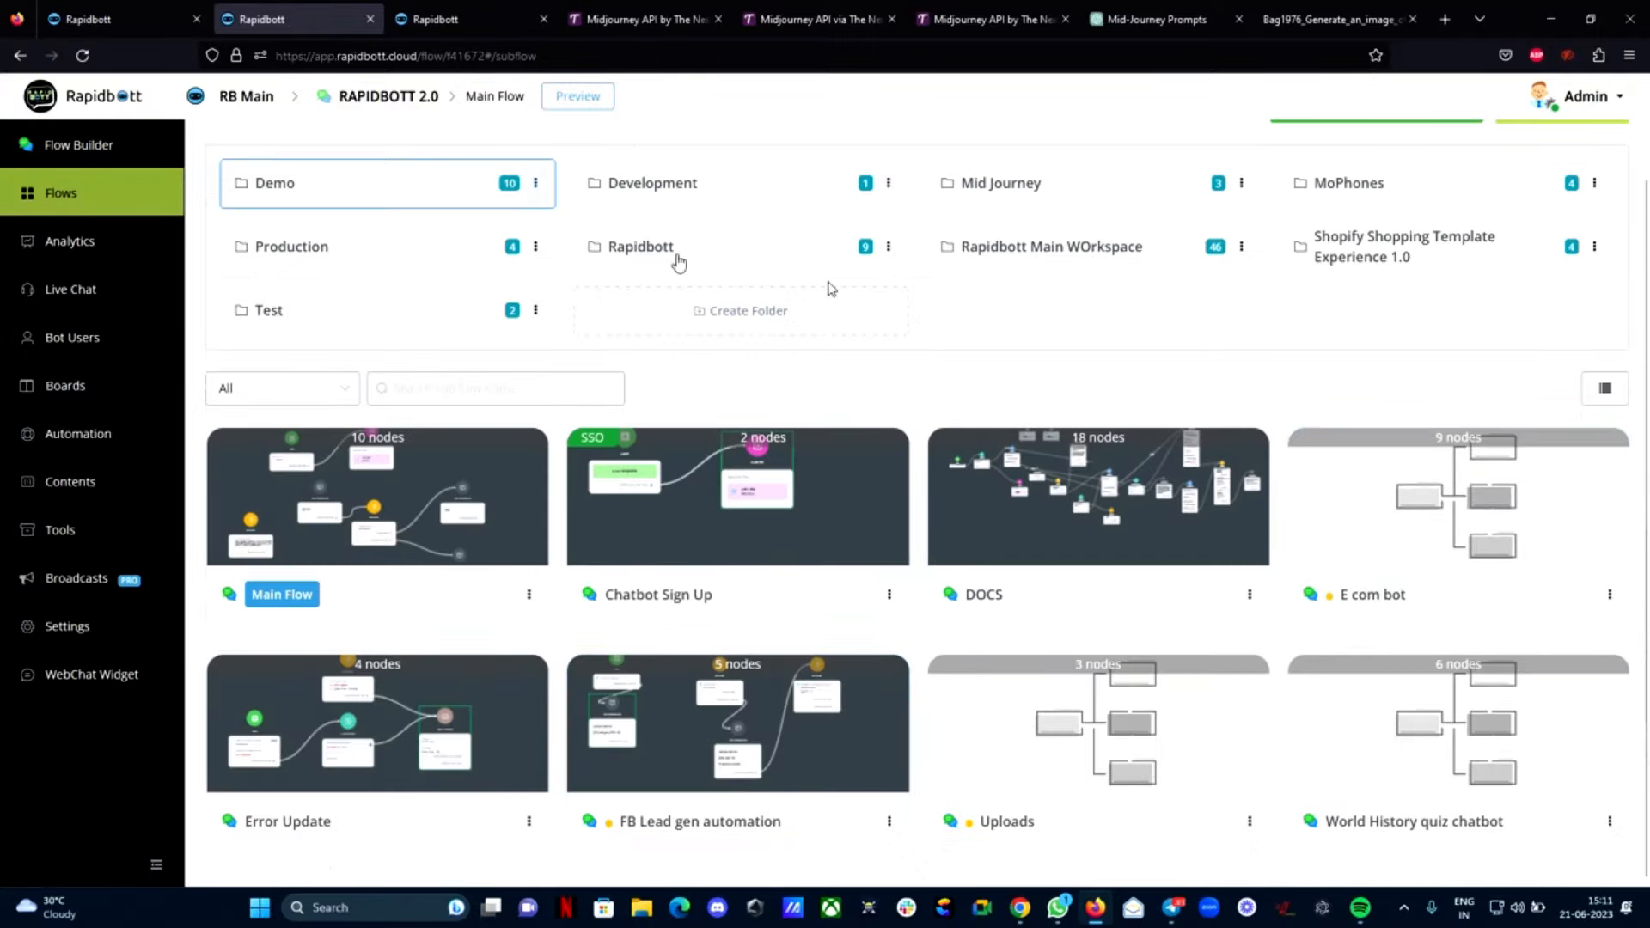
left_click(372, 313)
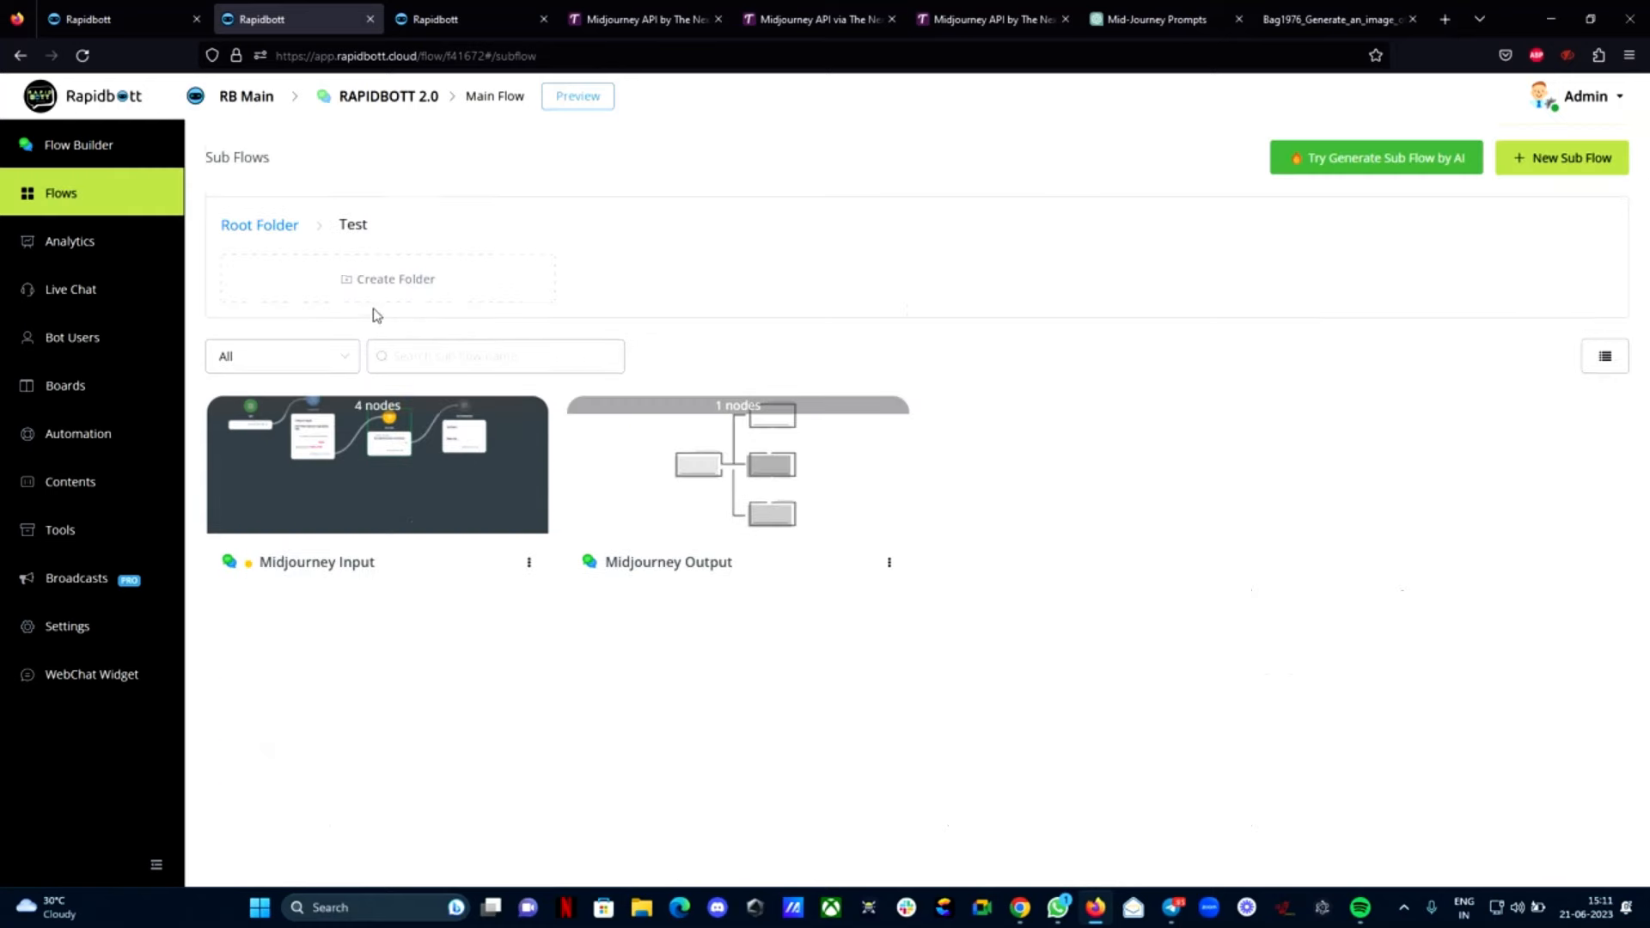
left_click(379, 512)
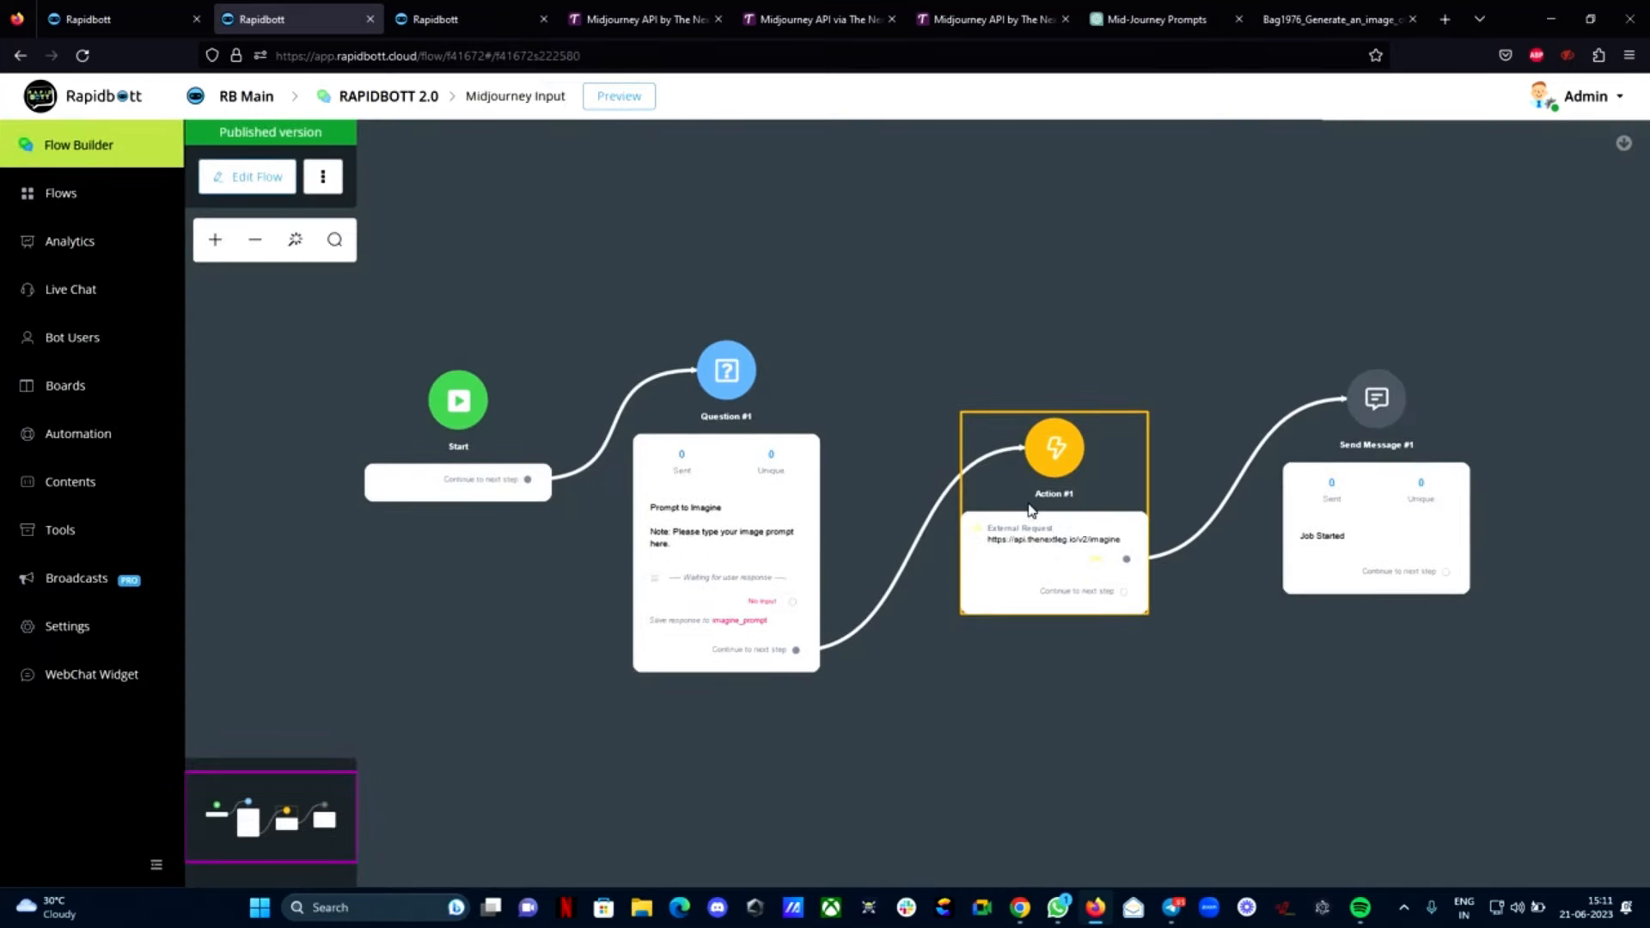
left_click(1034, 536)
left_click(257, 176)
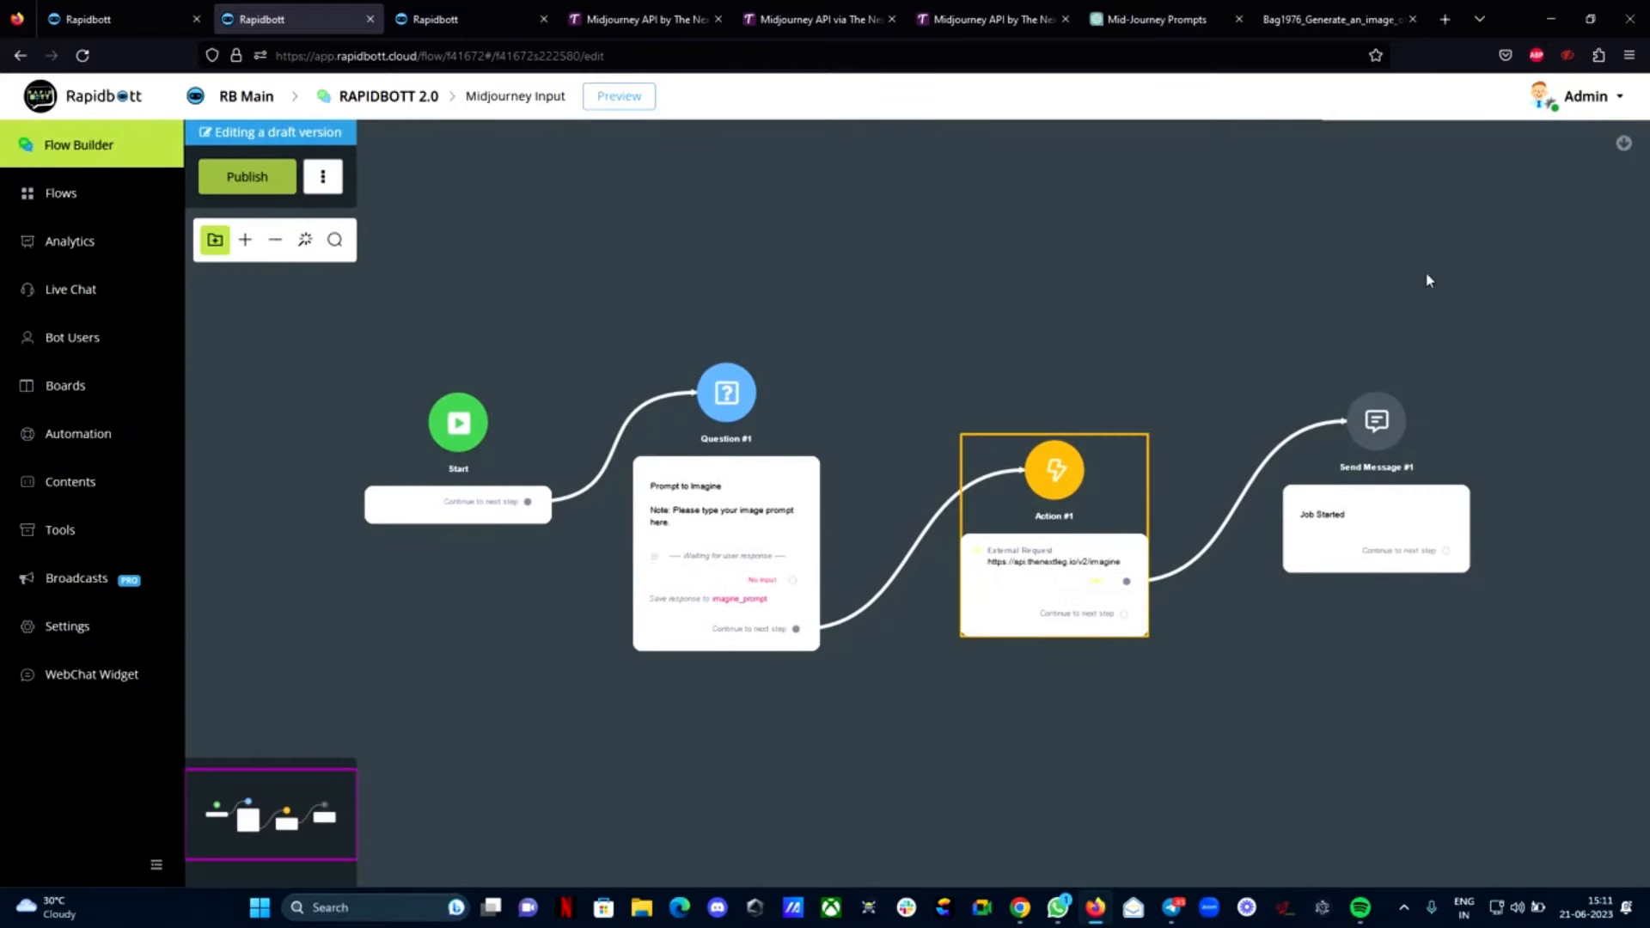
left_click(1424, 312)
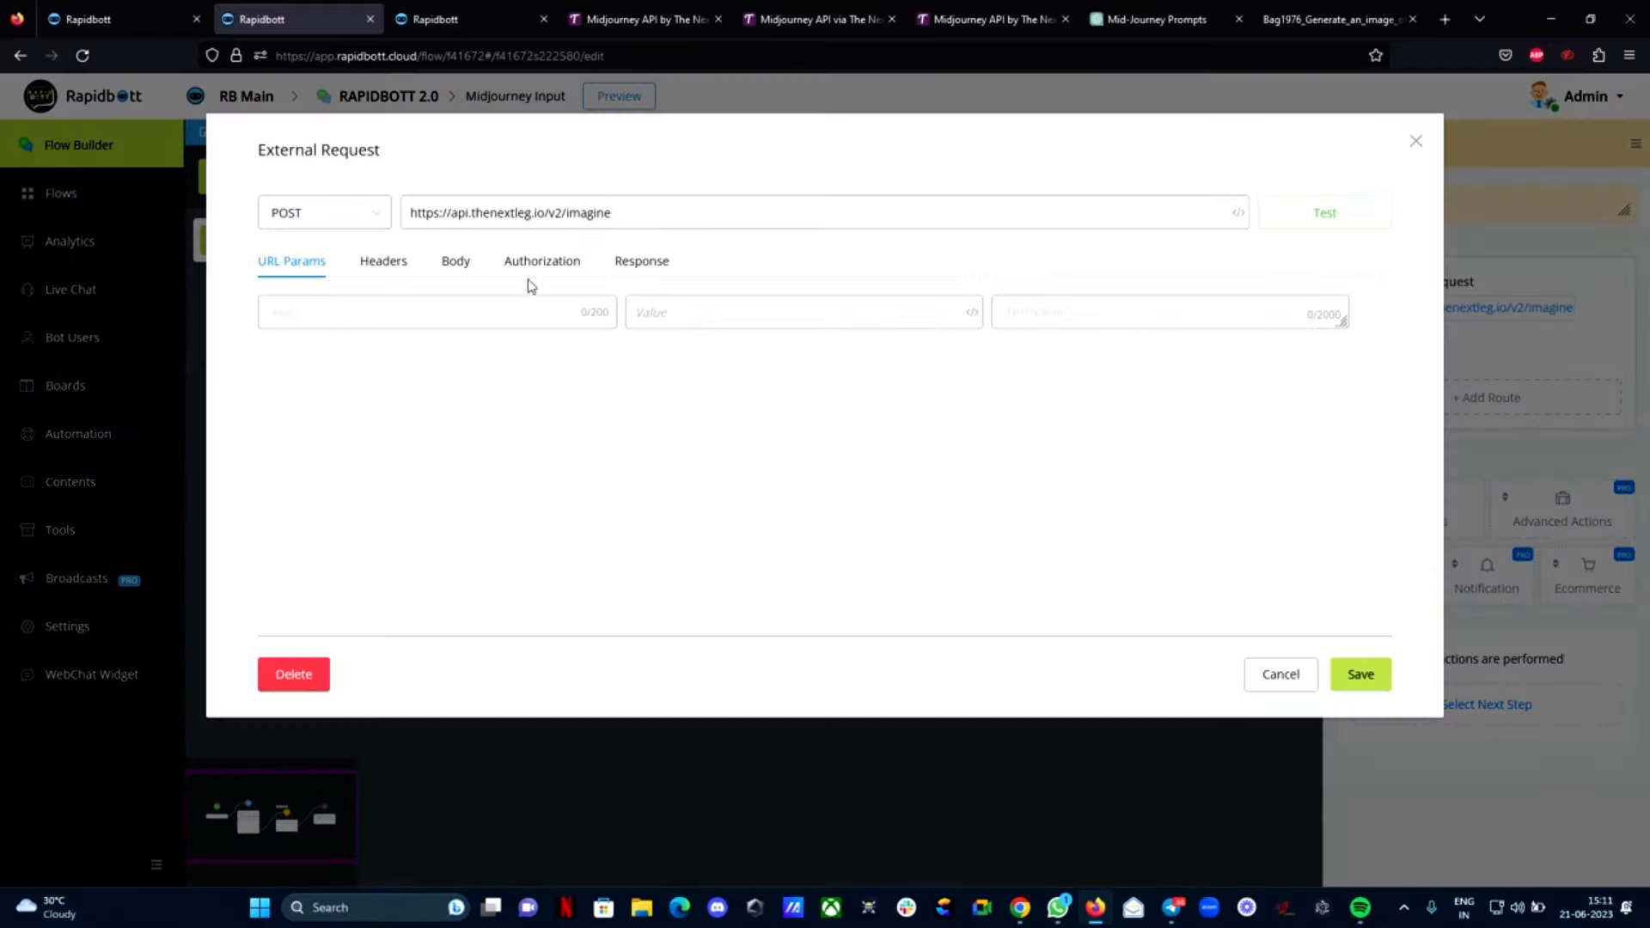
left_click(456, 261)
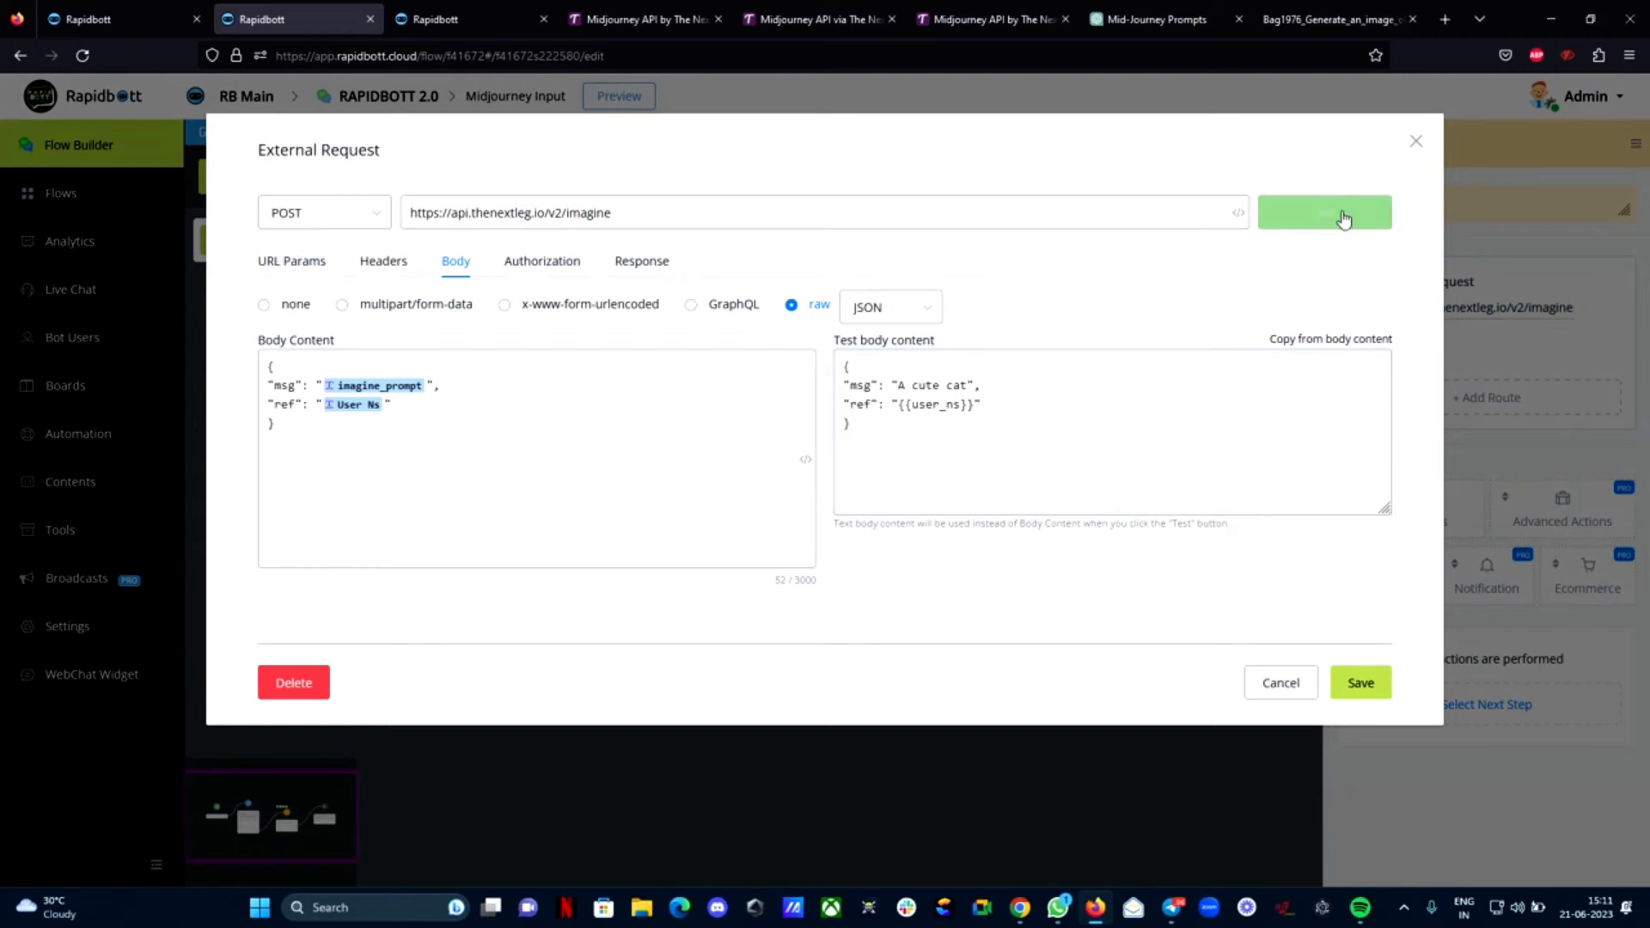
Start listening for a data payload on the Midjourney New webhook and send the imagine request as a test with "A cute cat"
left_click(106, 7)
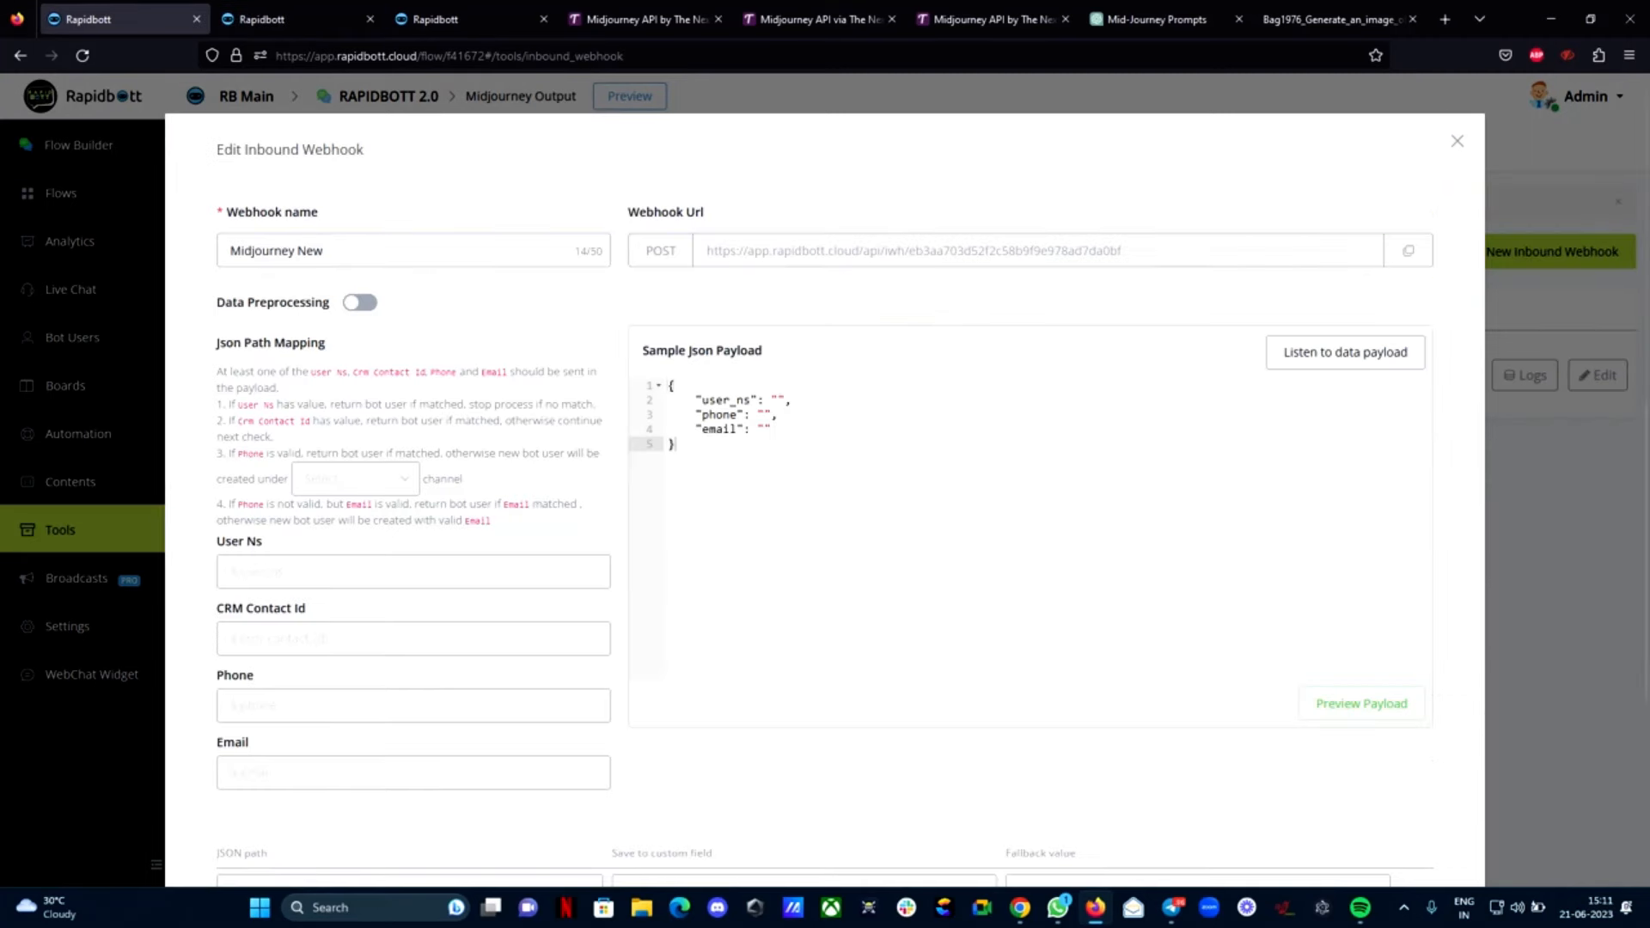
left_click(1343, 361)
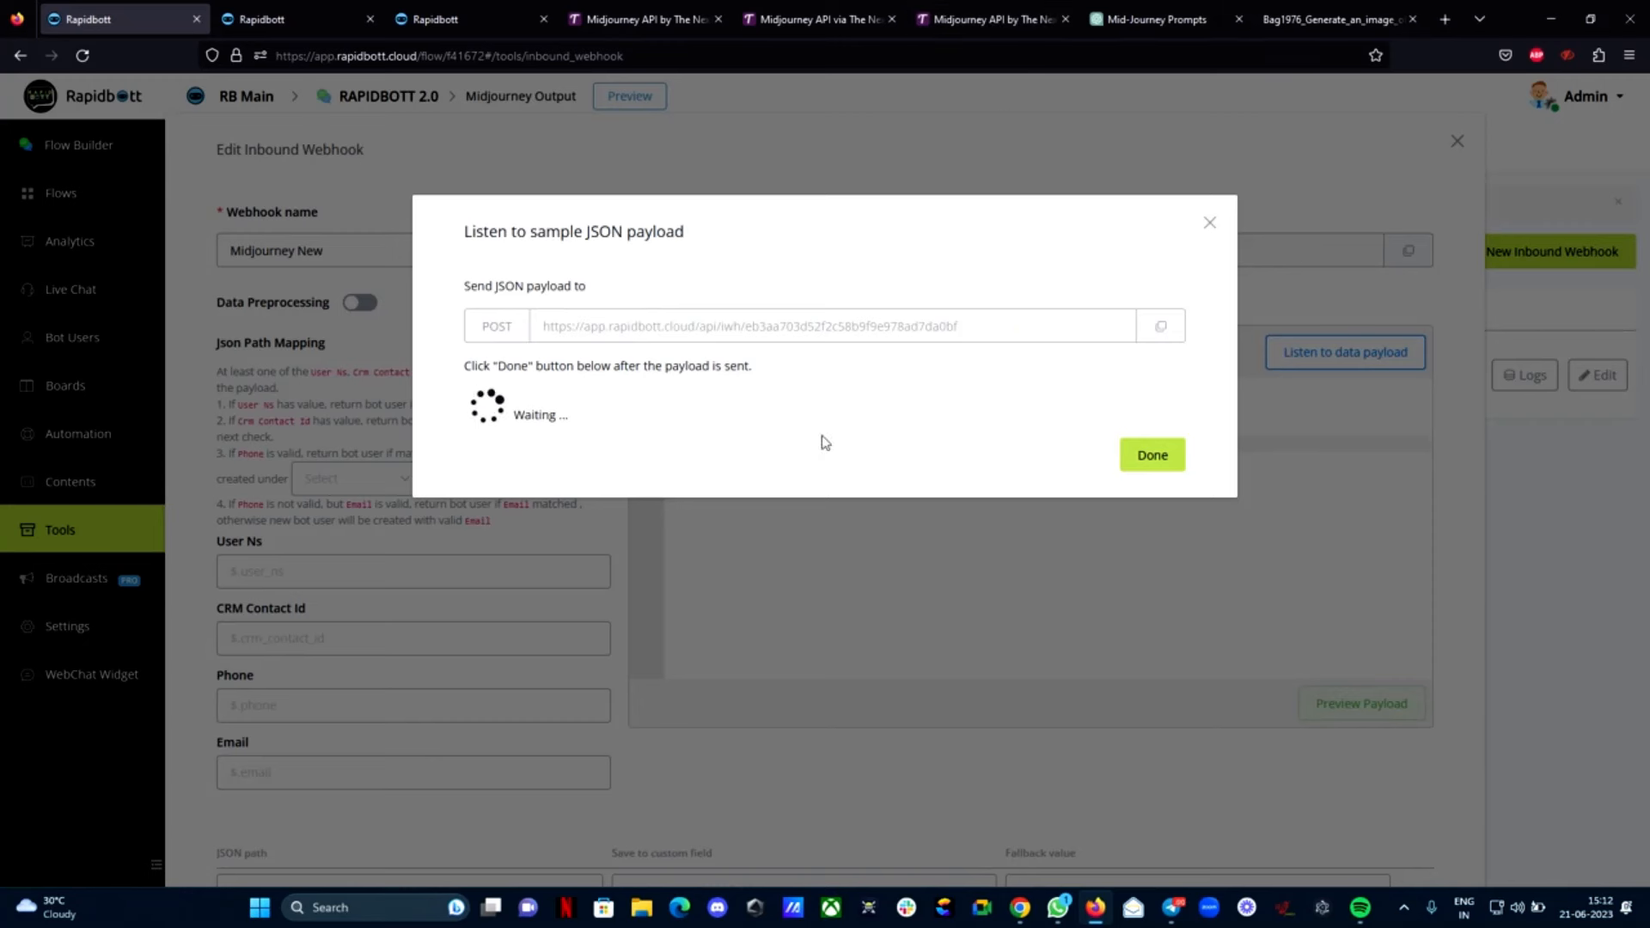
left_click(249, 13)
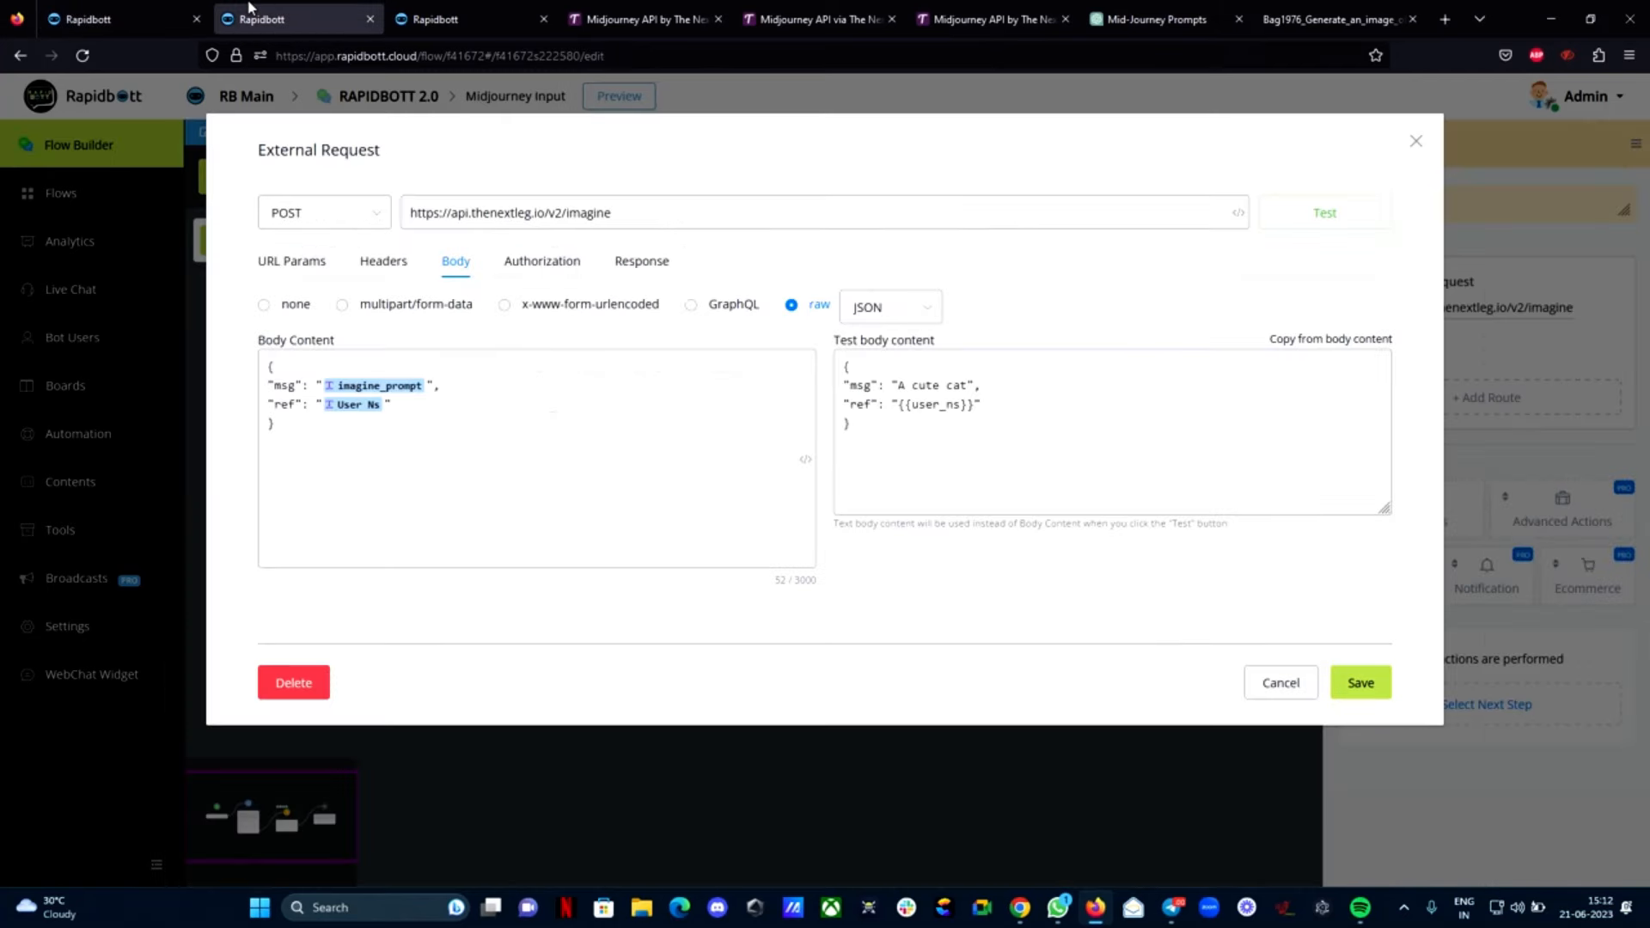
left_click(1349, 221)
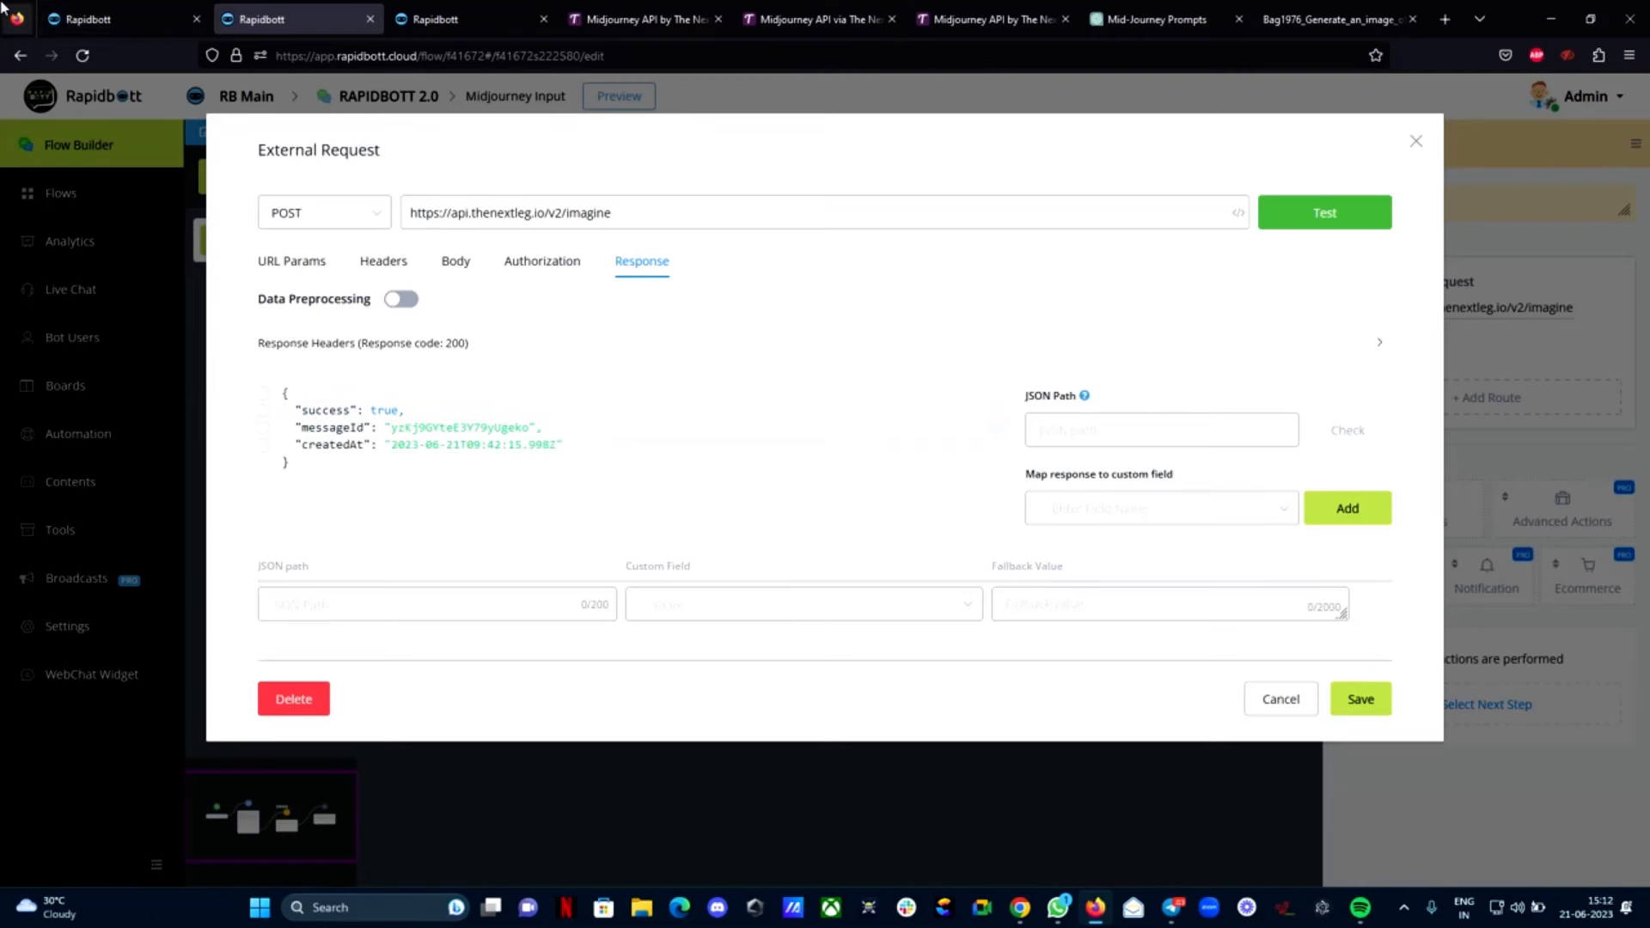
Try to load the sent payload into the Midjourney New webhook, repeating the listening once
left_click(66, 12)
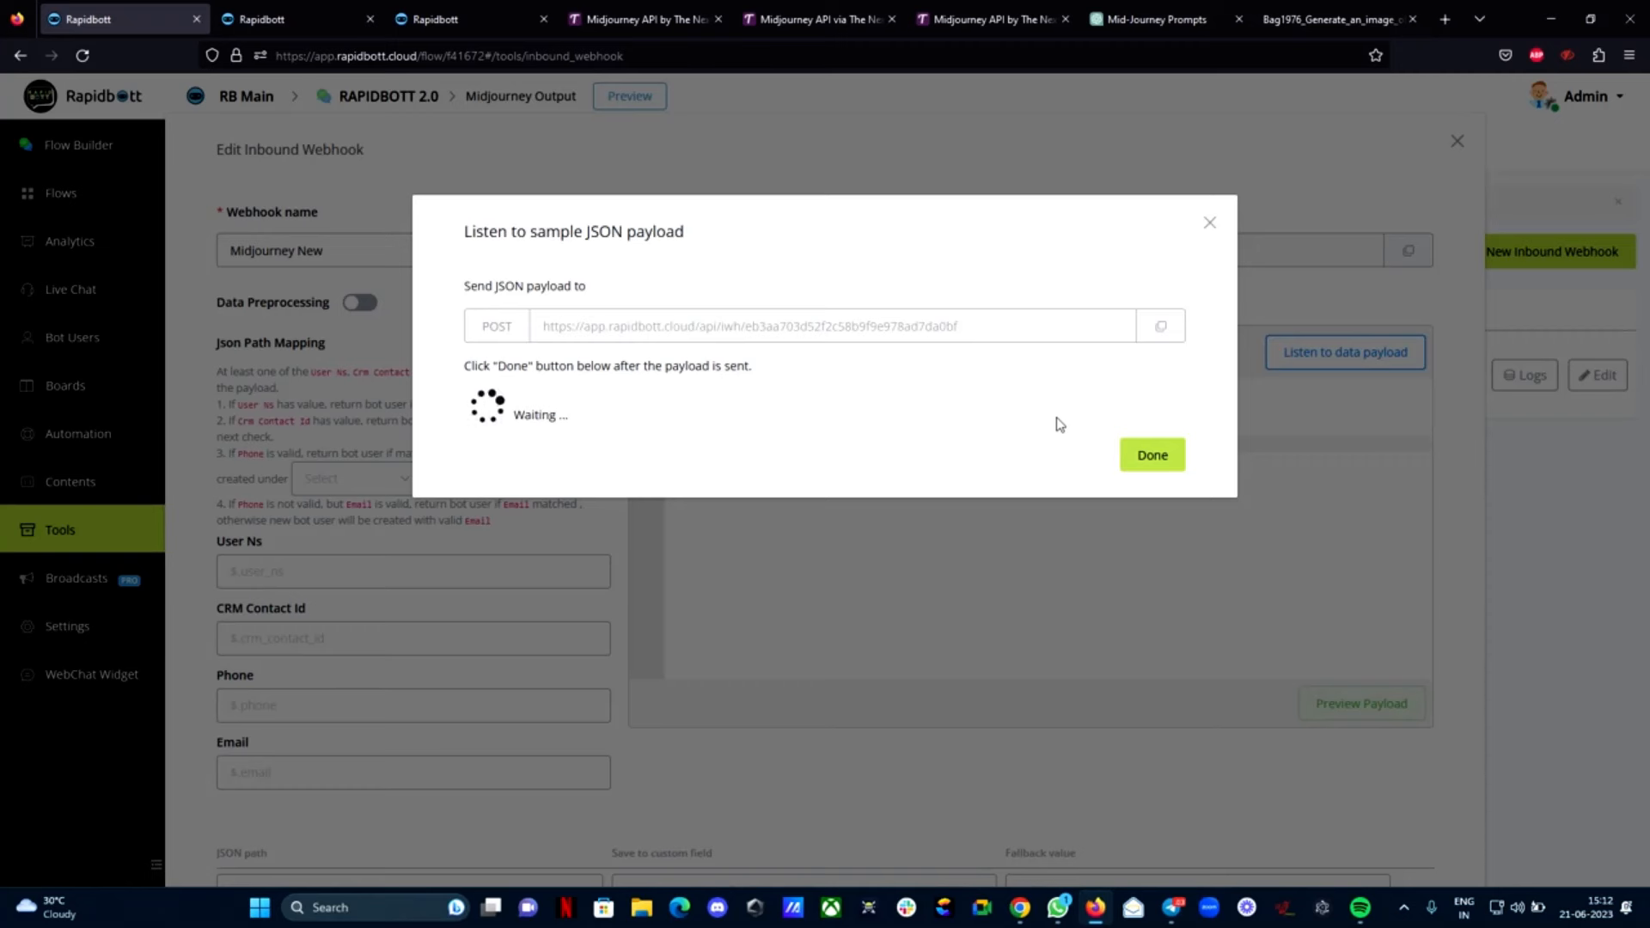
left_click(1137, 457)
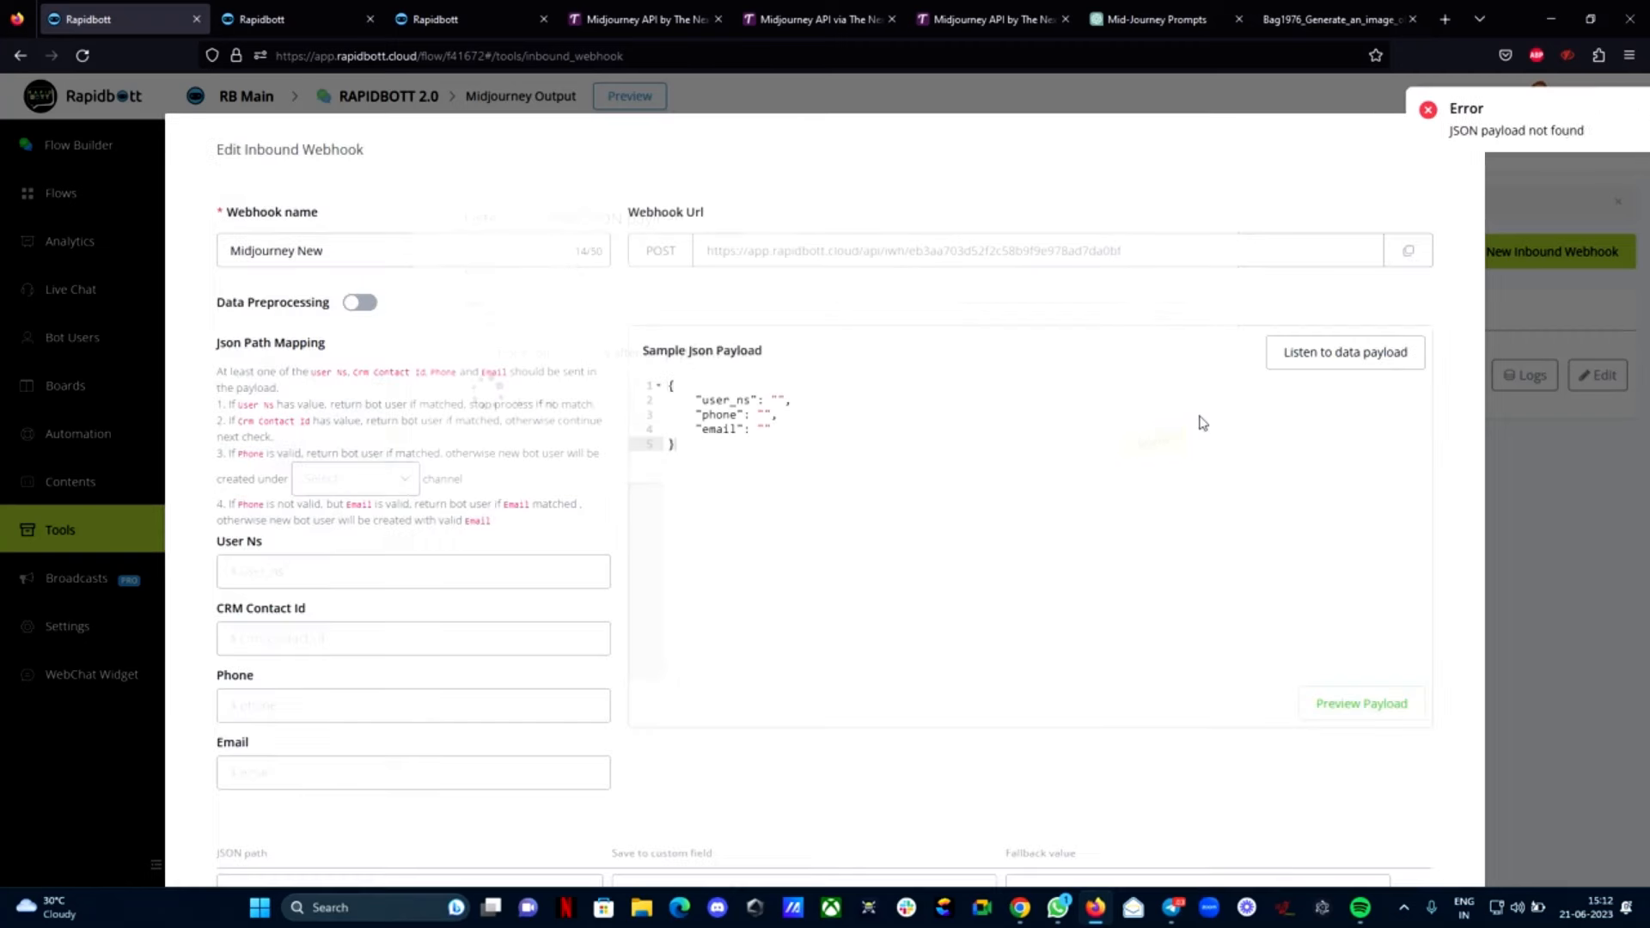
left_click(1334, 358)
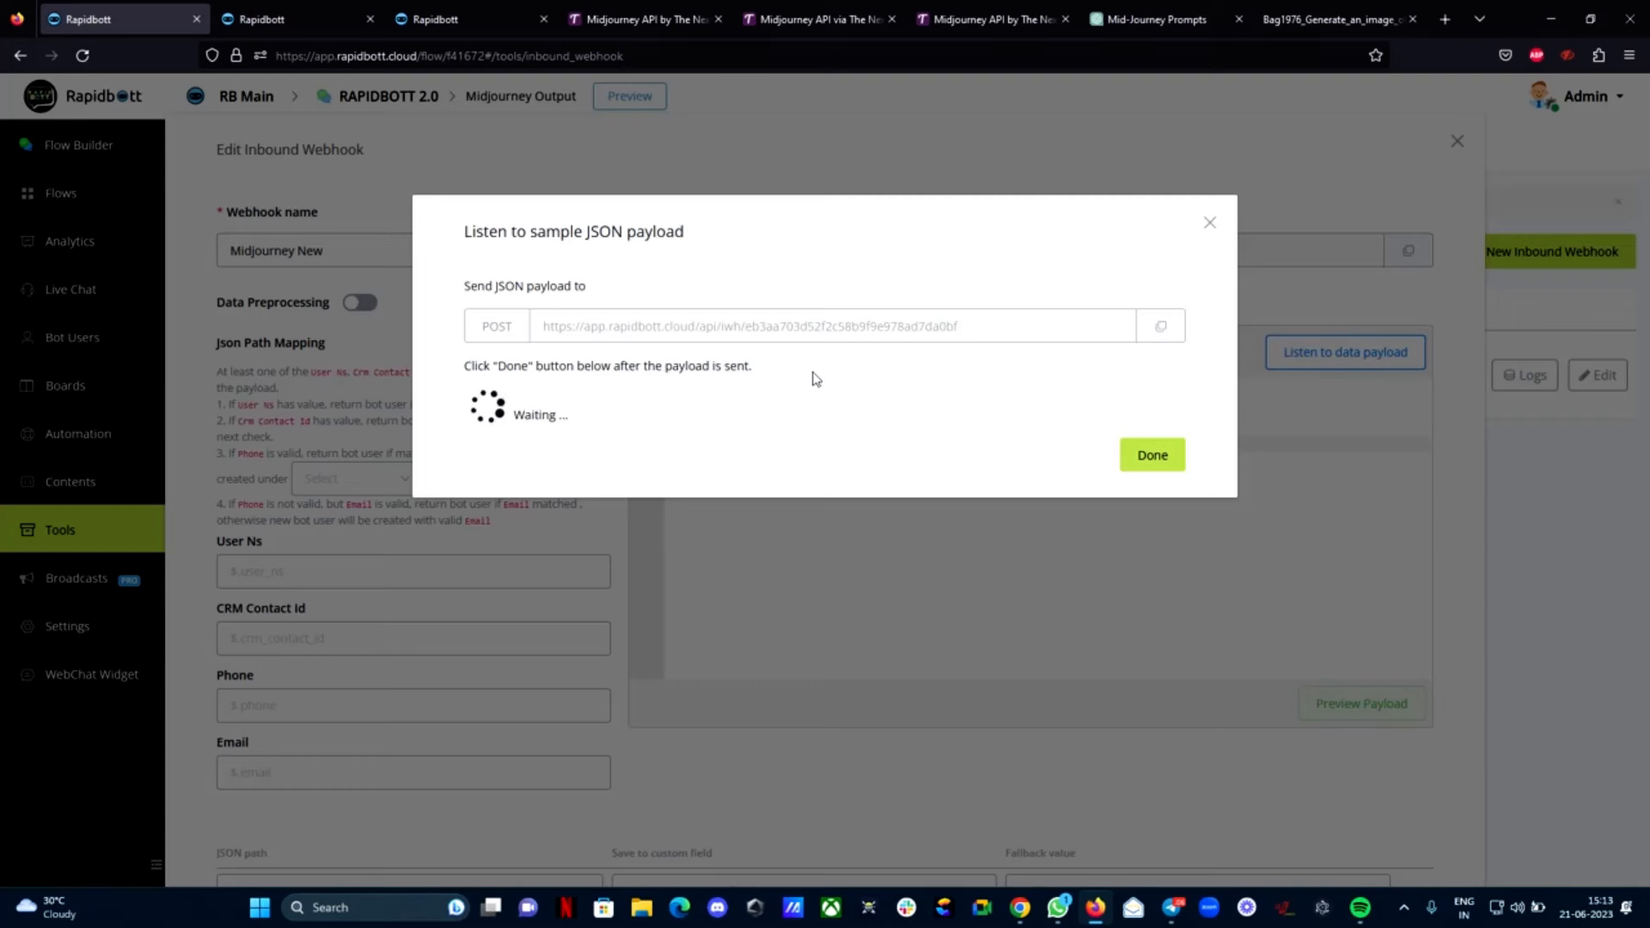
left_click(1147, 461)
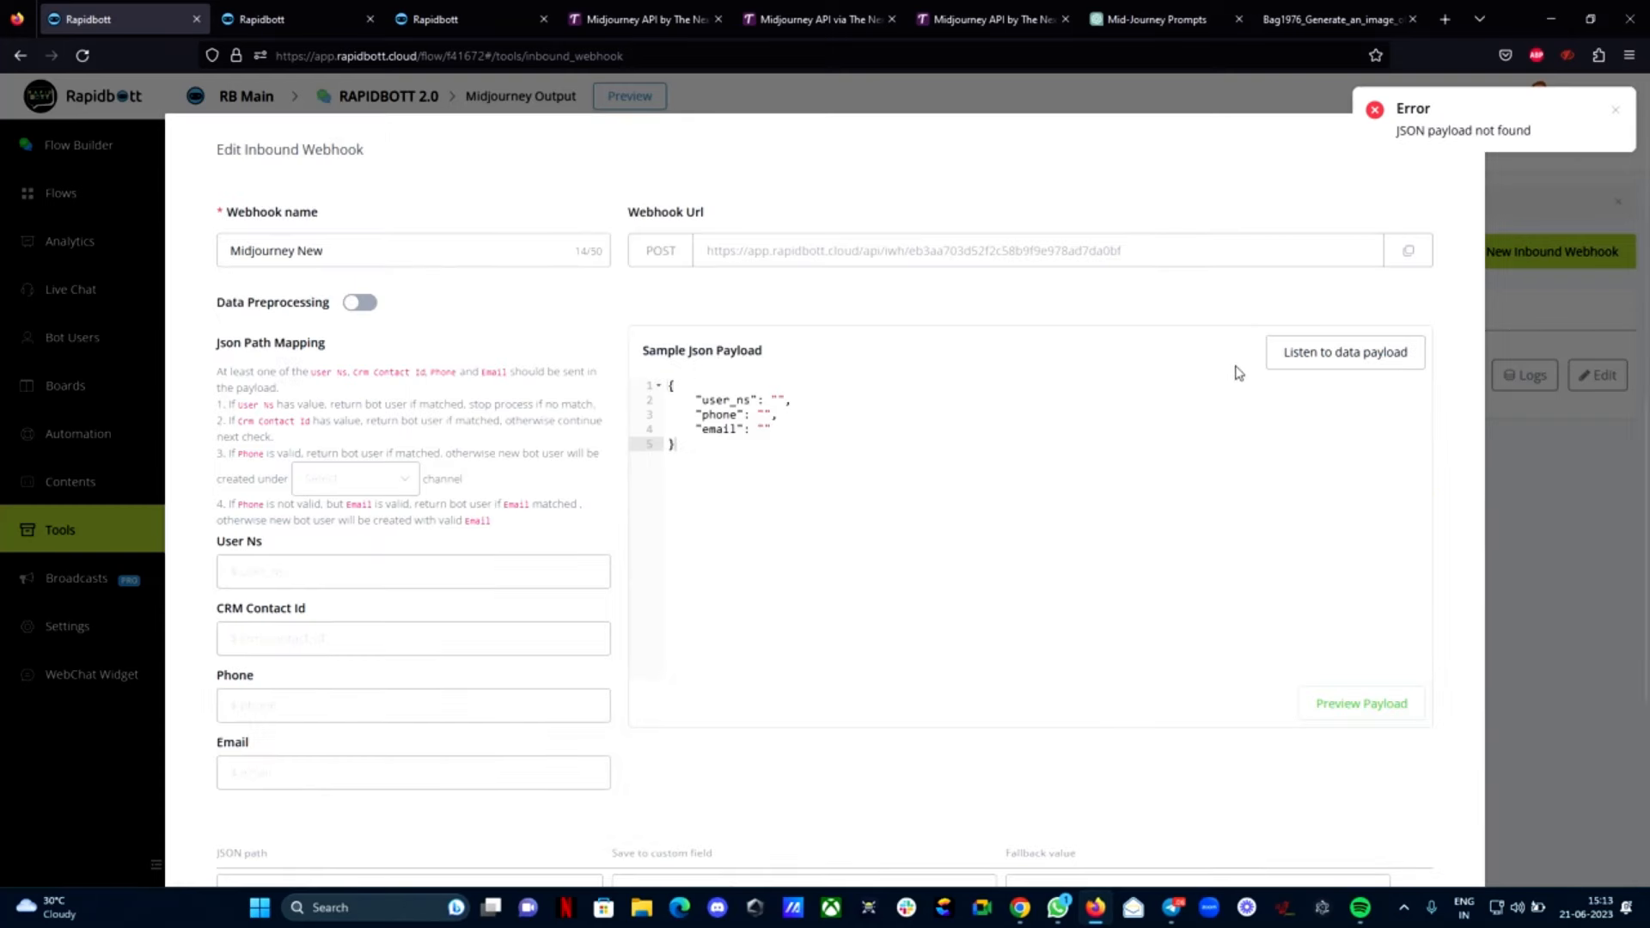
Listen for the data payload again on the Midjourney New webhook and load it as the sample JSON payload
left_click(1305, 354)
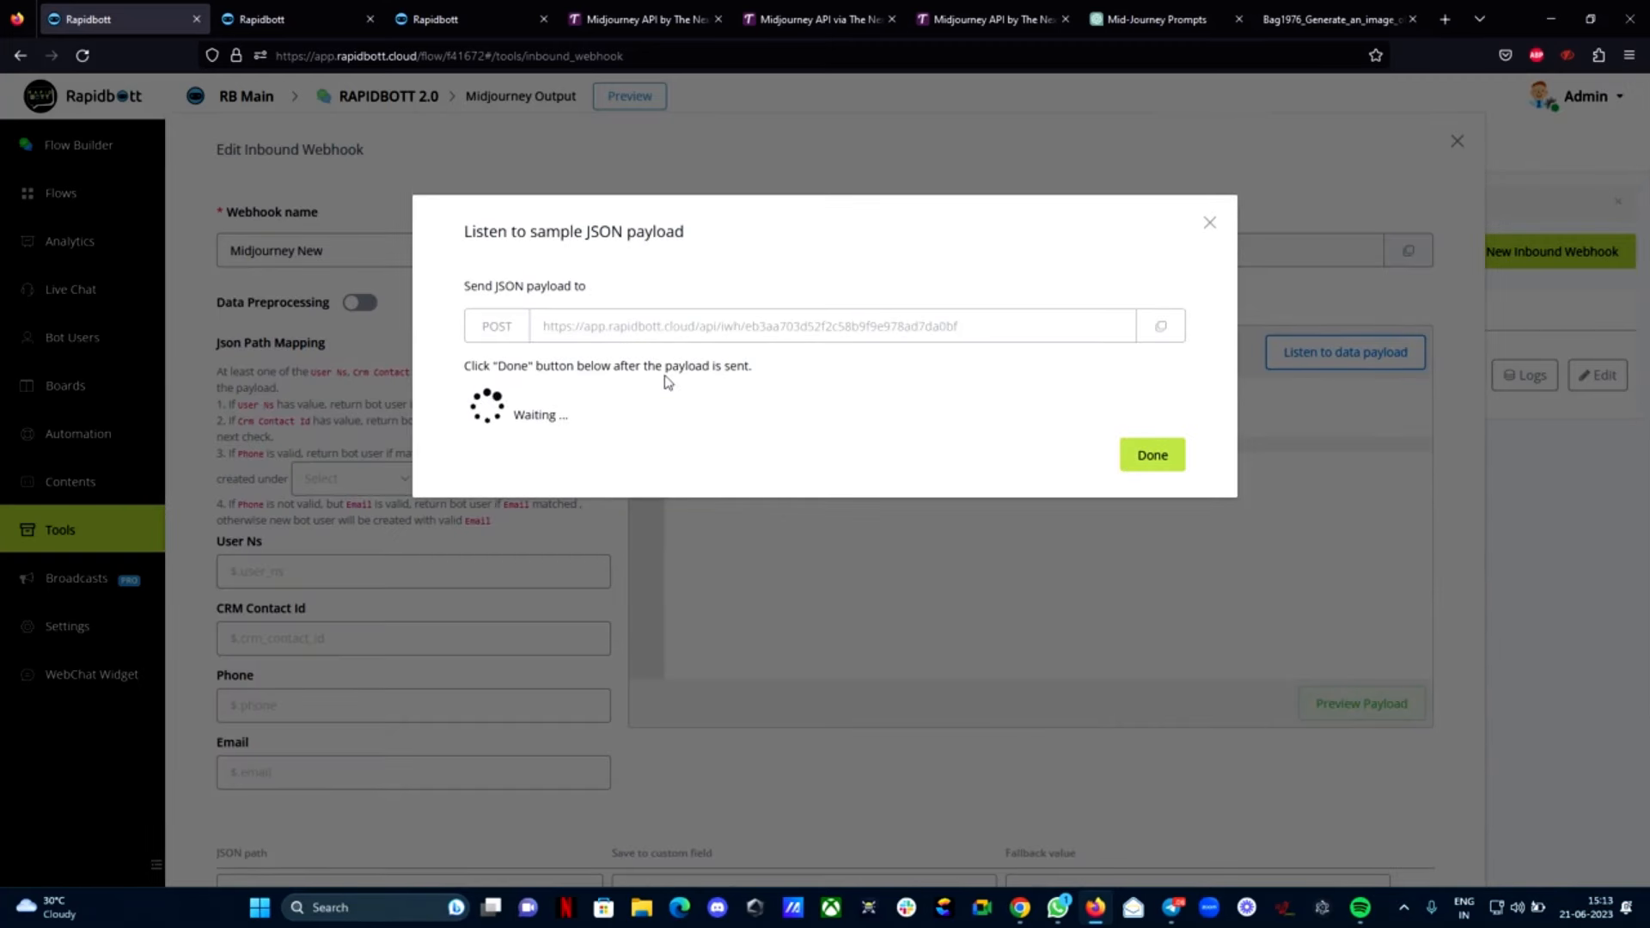
left_click(276, 17)
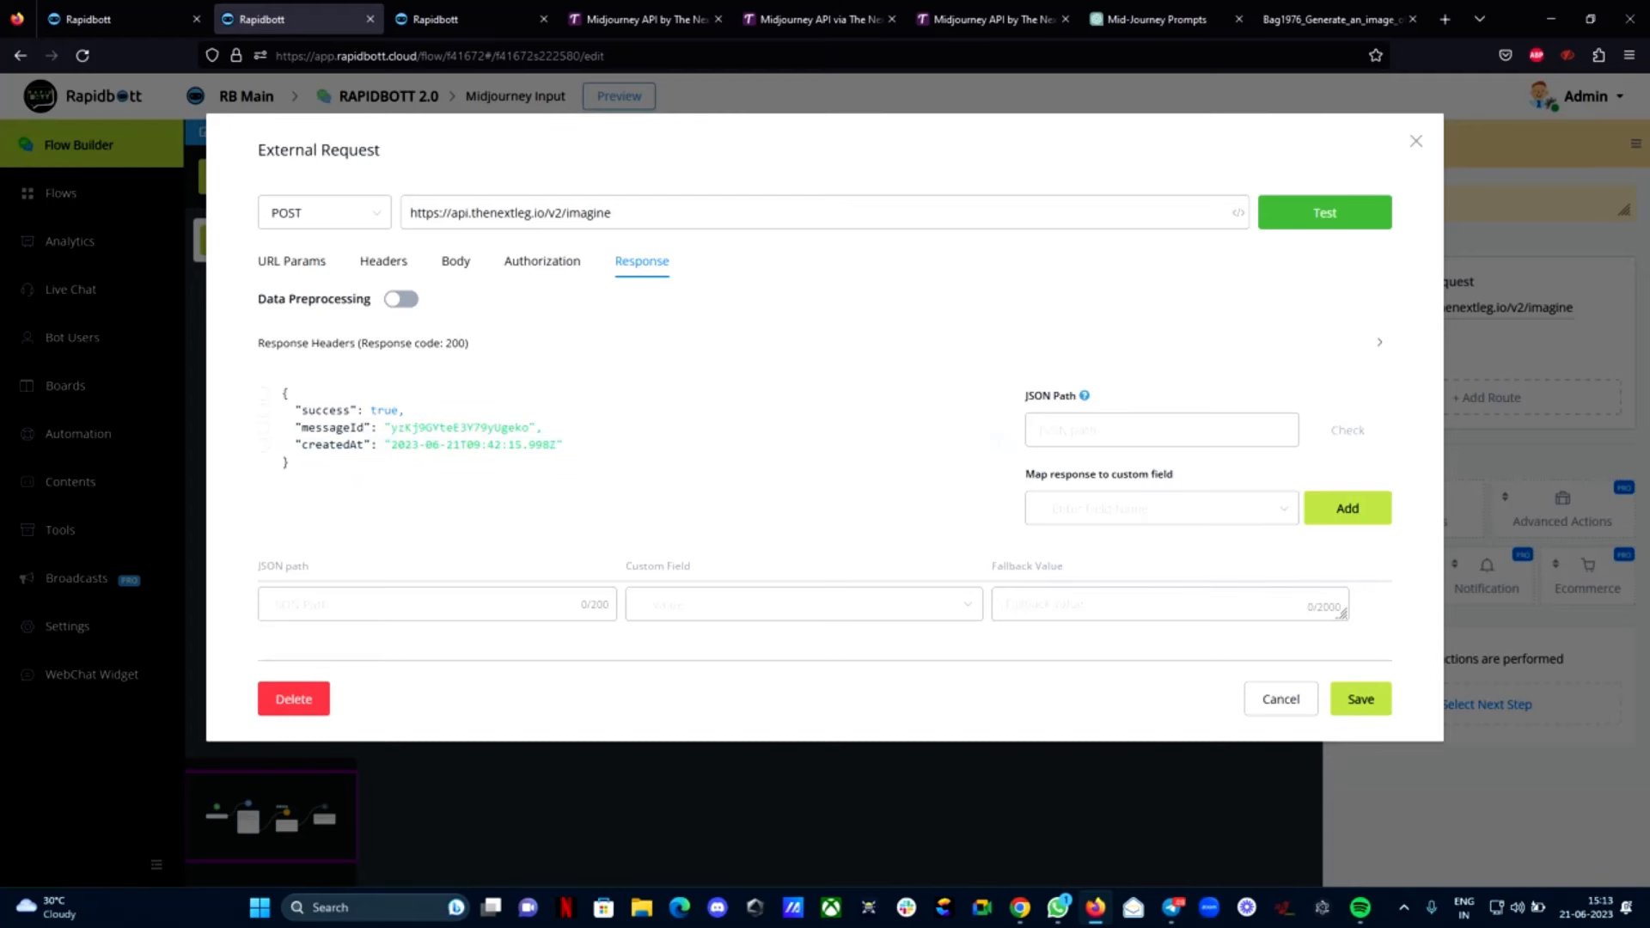
left_click(134, 10)
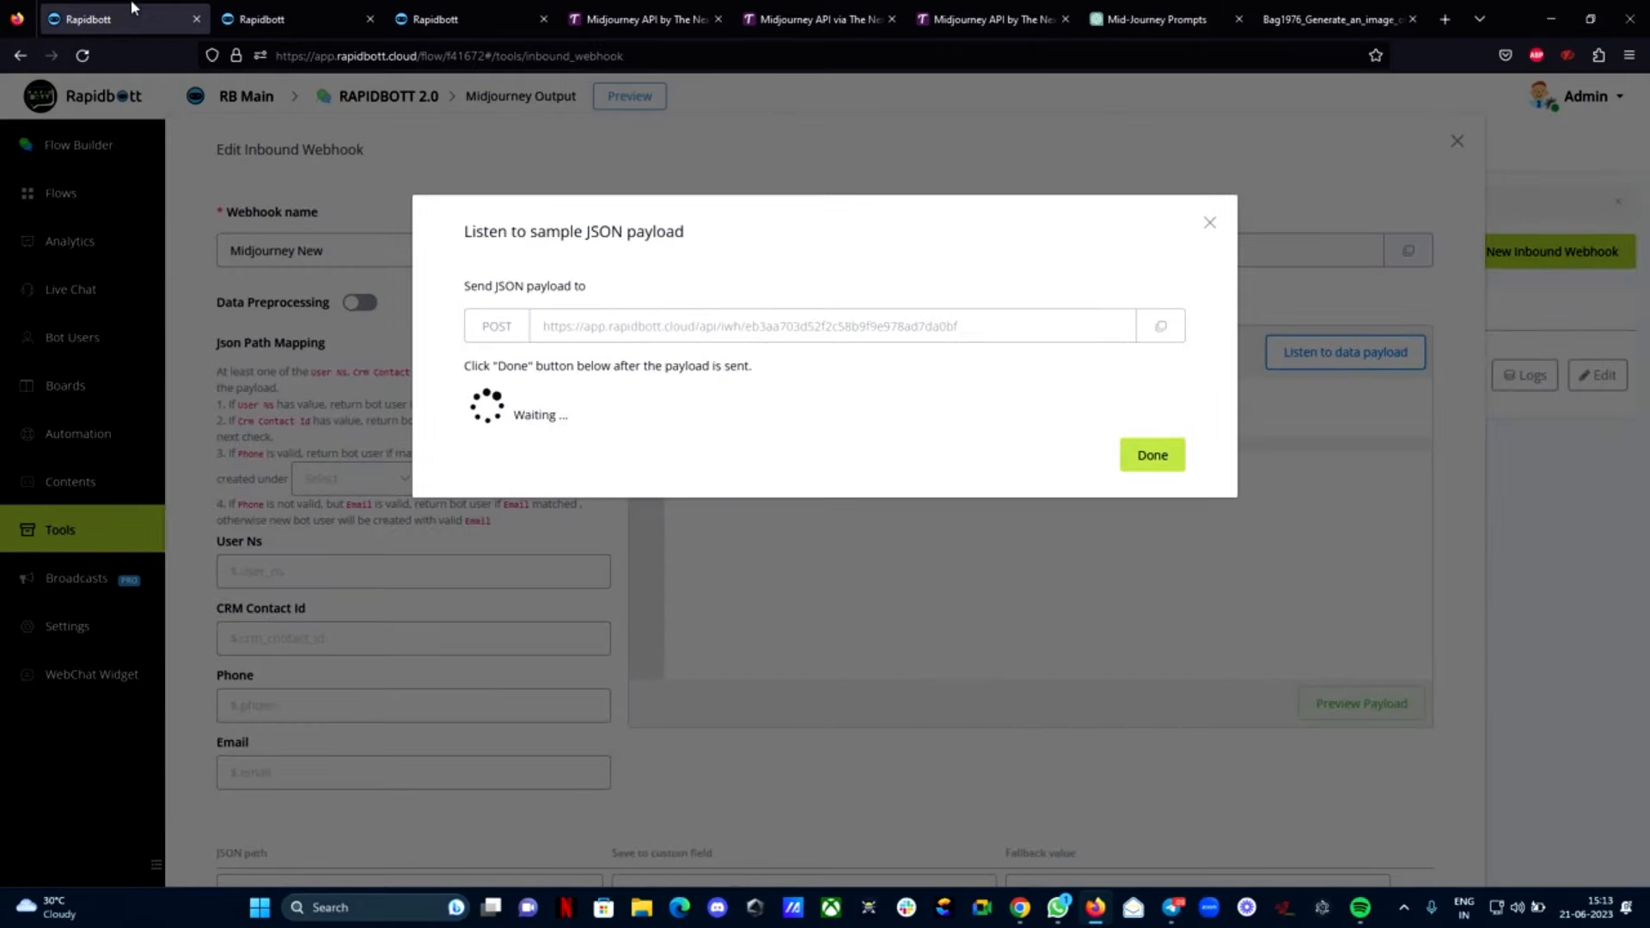
left_click(1160, 465)
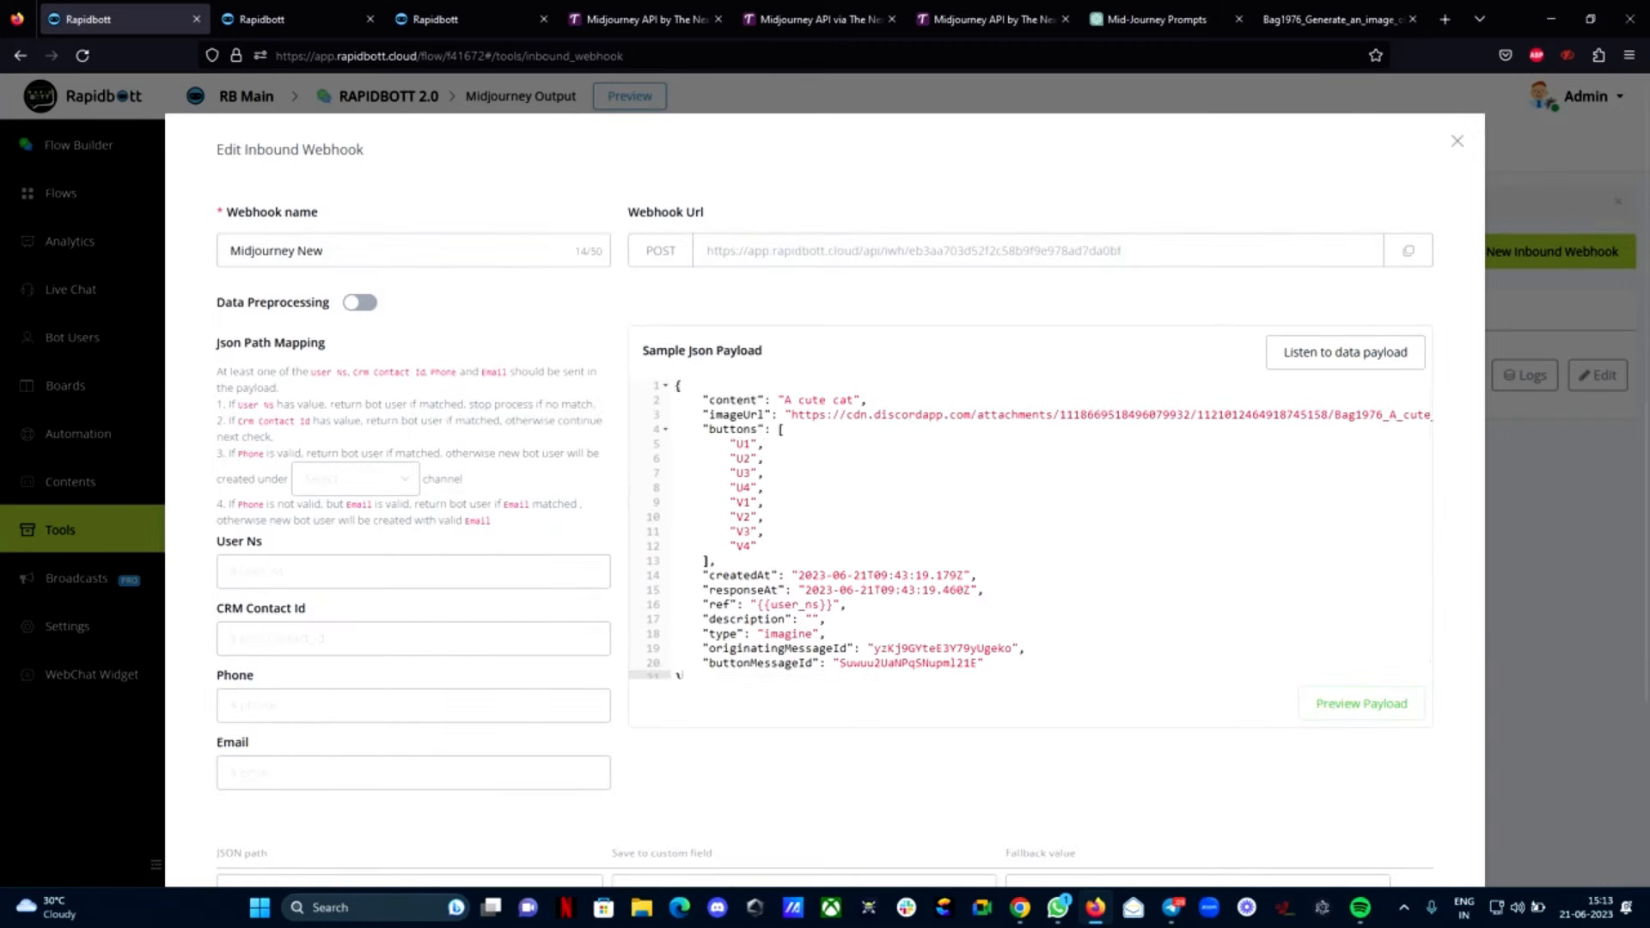
Examine the content, imageUrl and remaining entries of the webhook's sample JSON payload
left_click(779, 400)
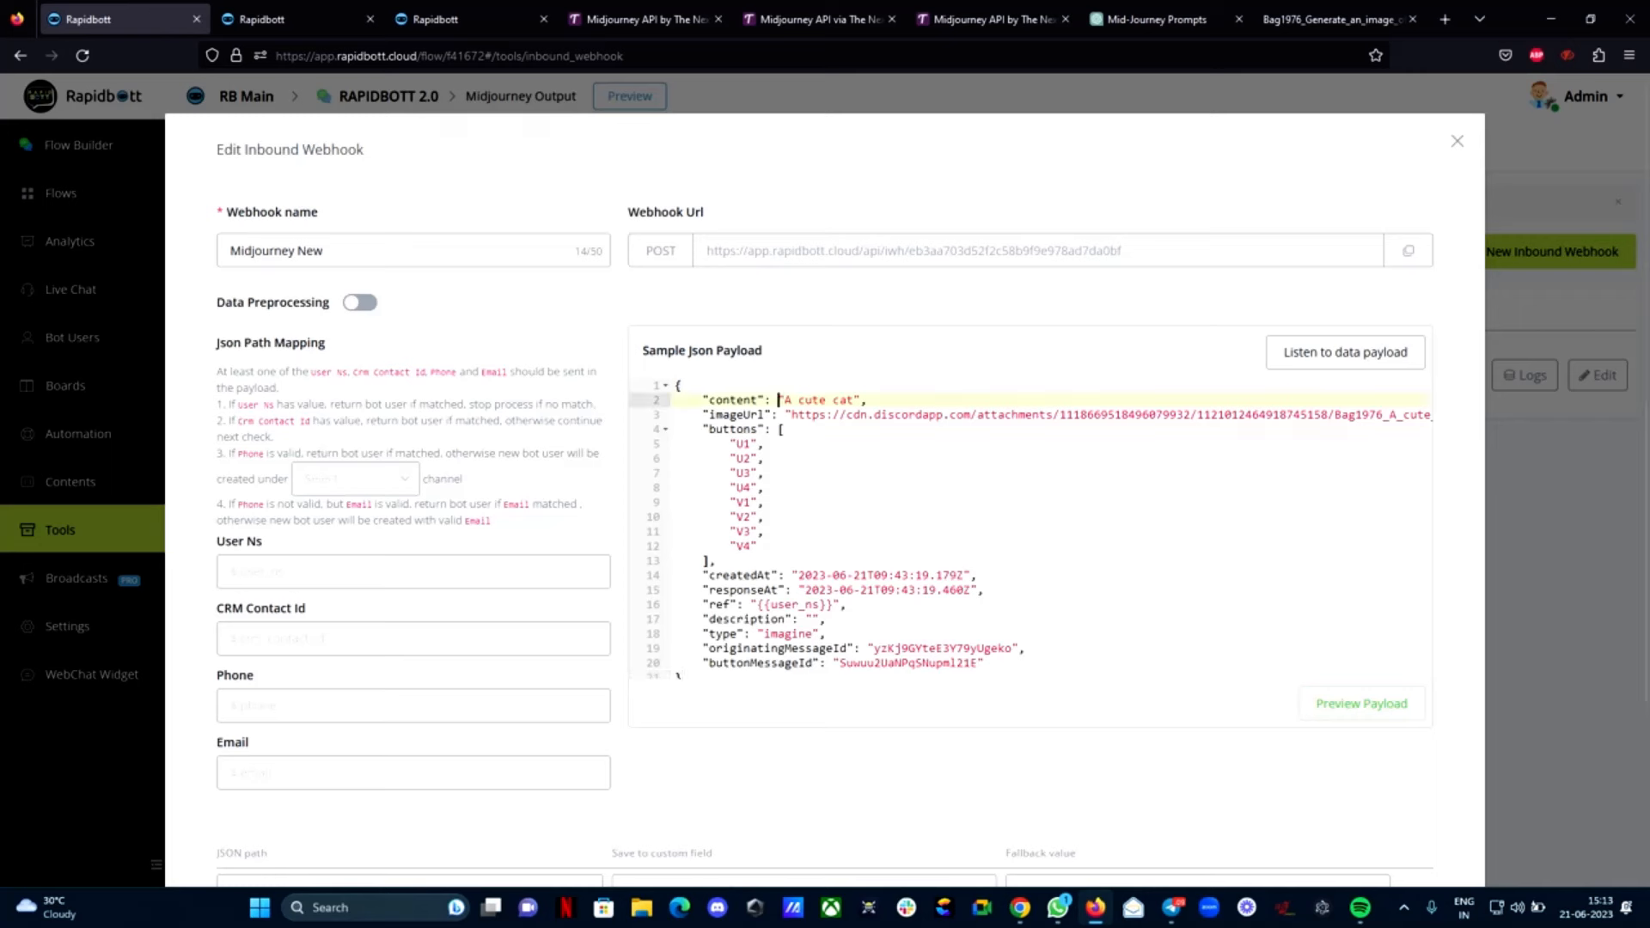
left_click_drag(784, 400, 1417, 414)
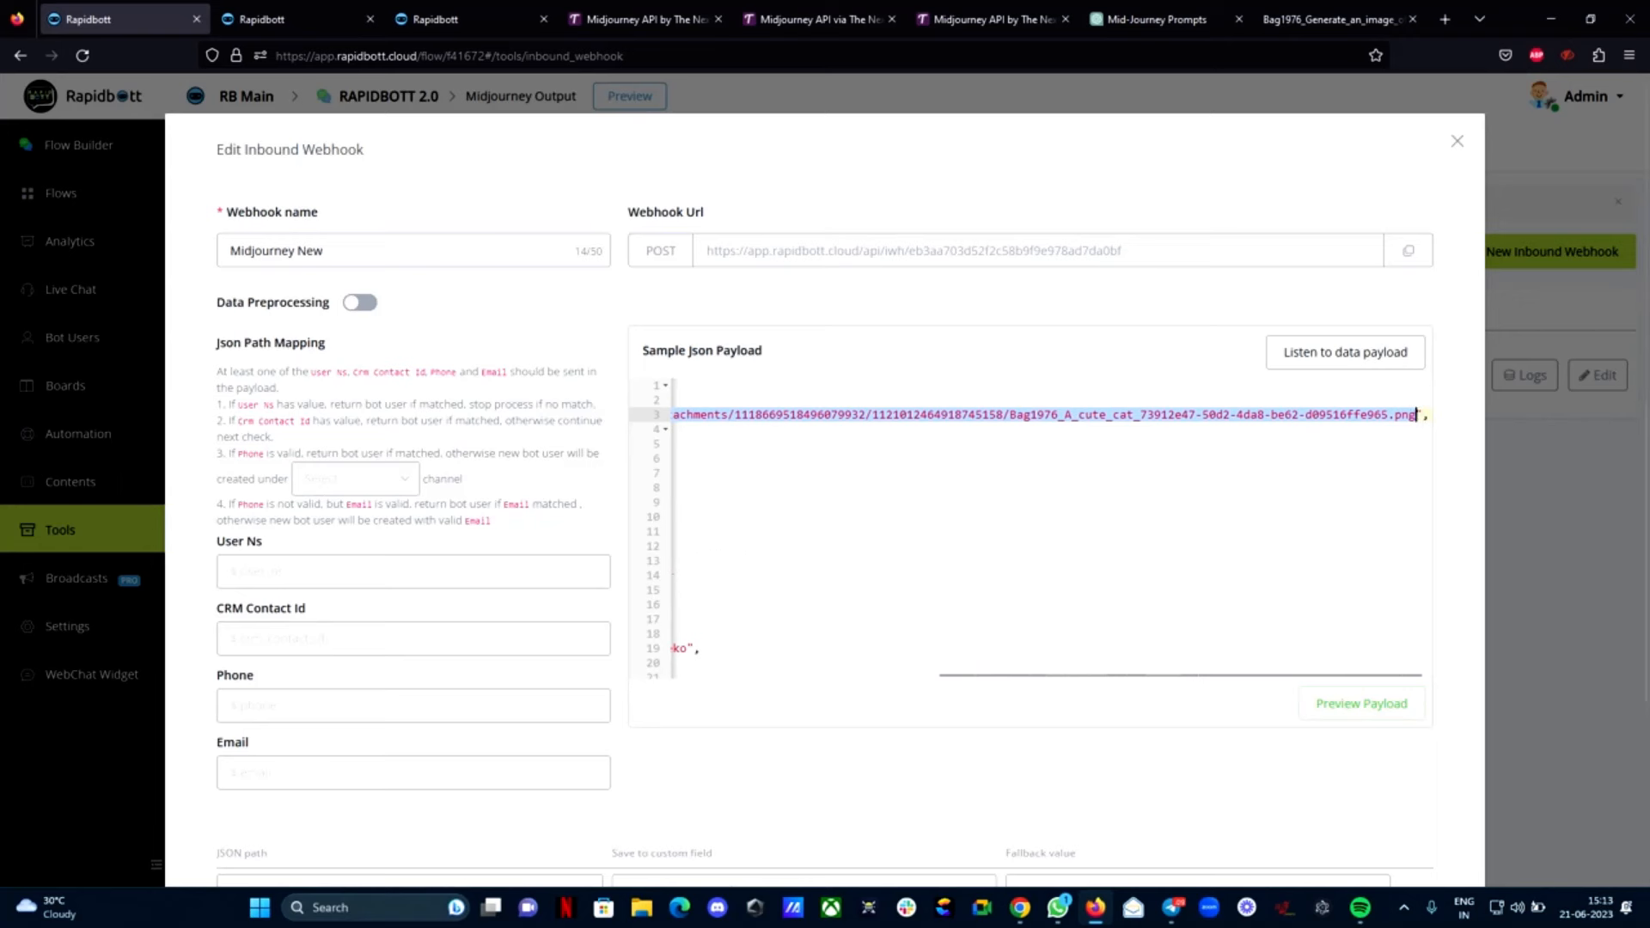
left_click_drag(1246, 679, 957, 676)
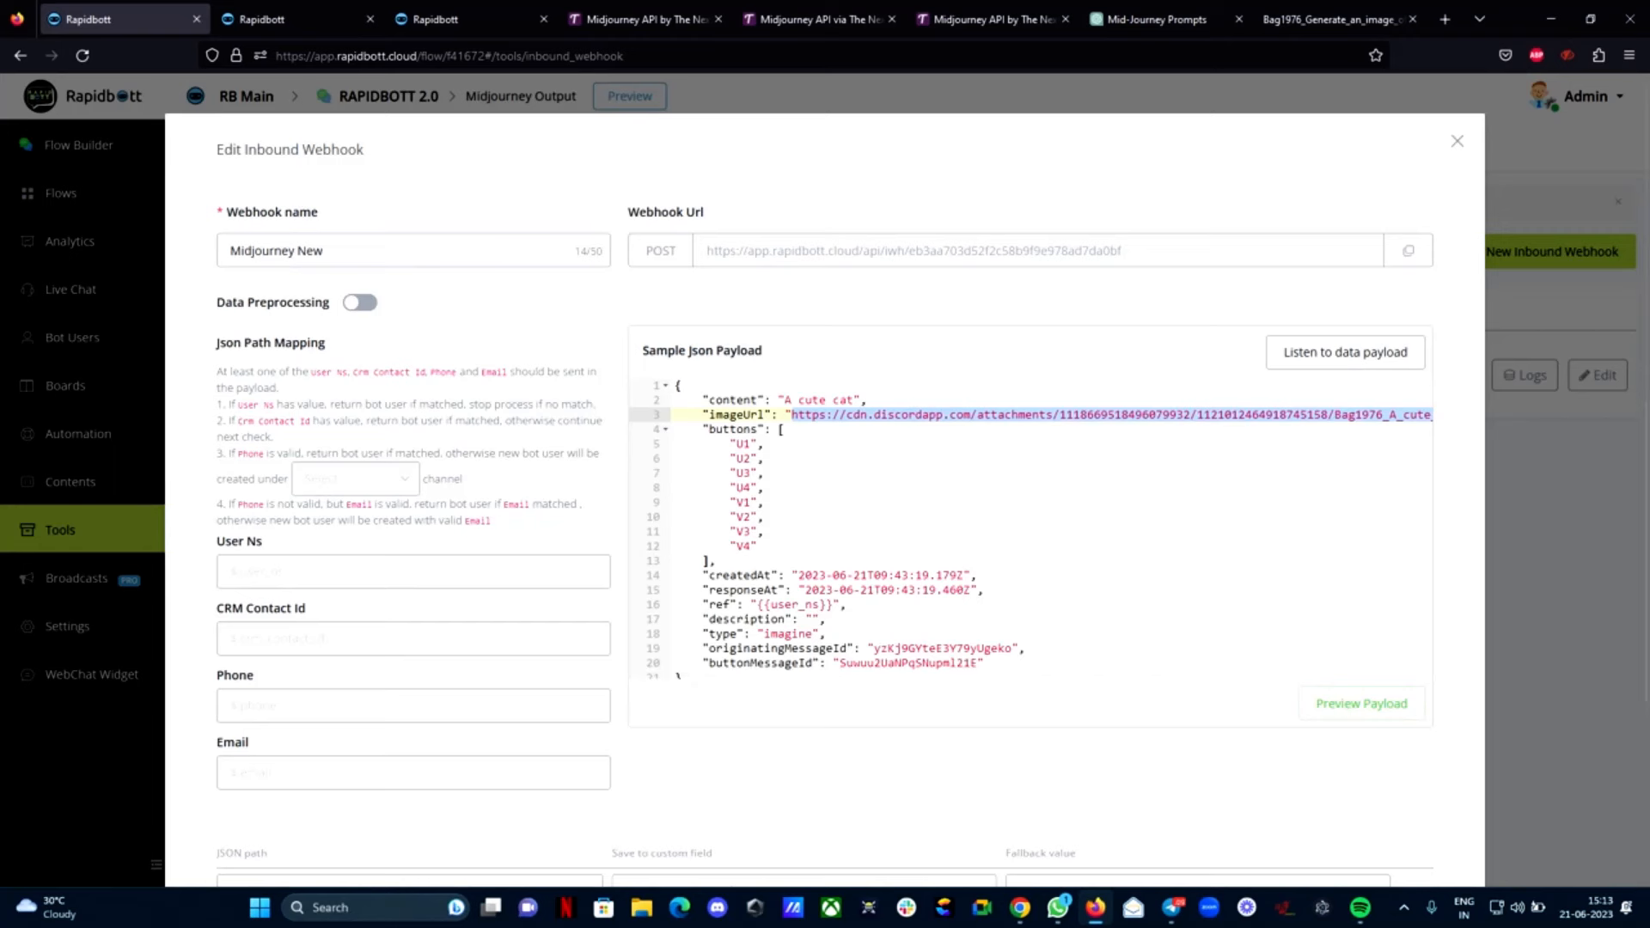
scroll(1032, 528, "down", 1)
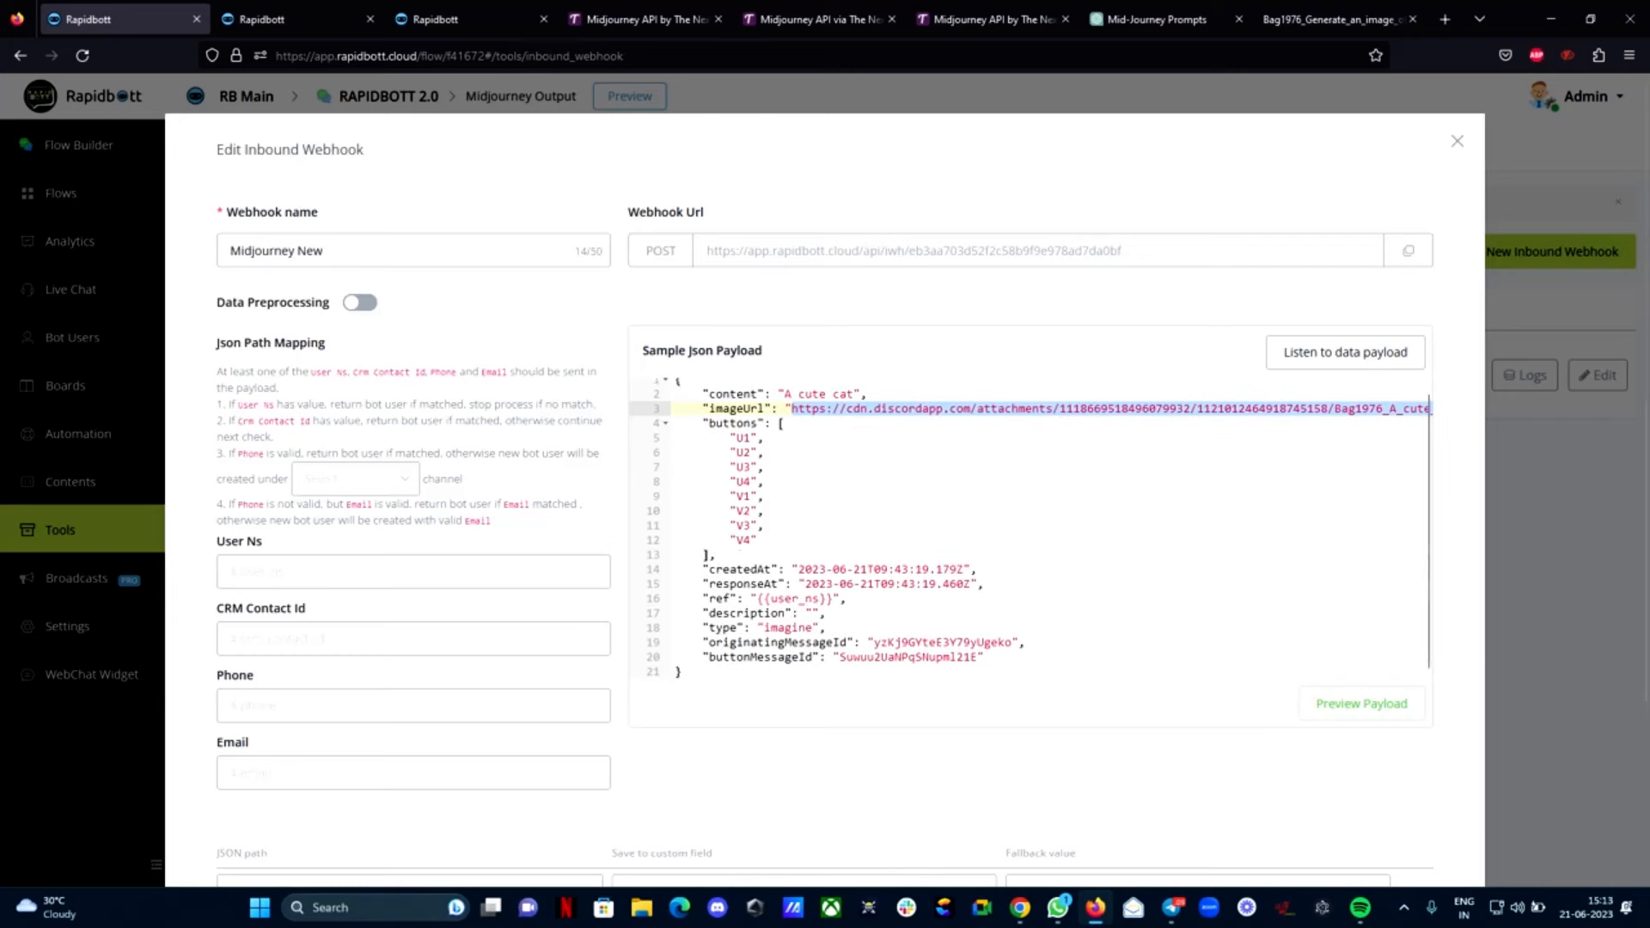
scroll(1031, 528, "up", 1)
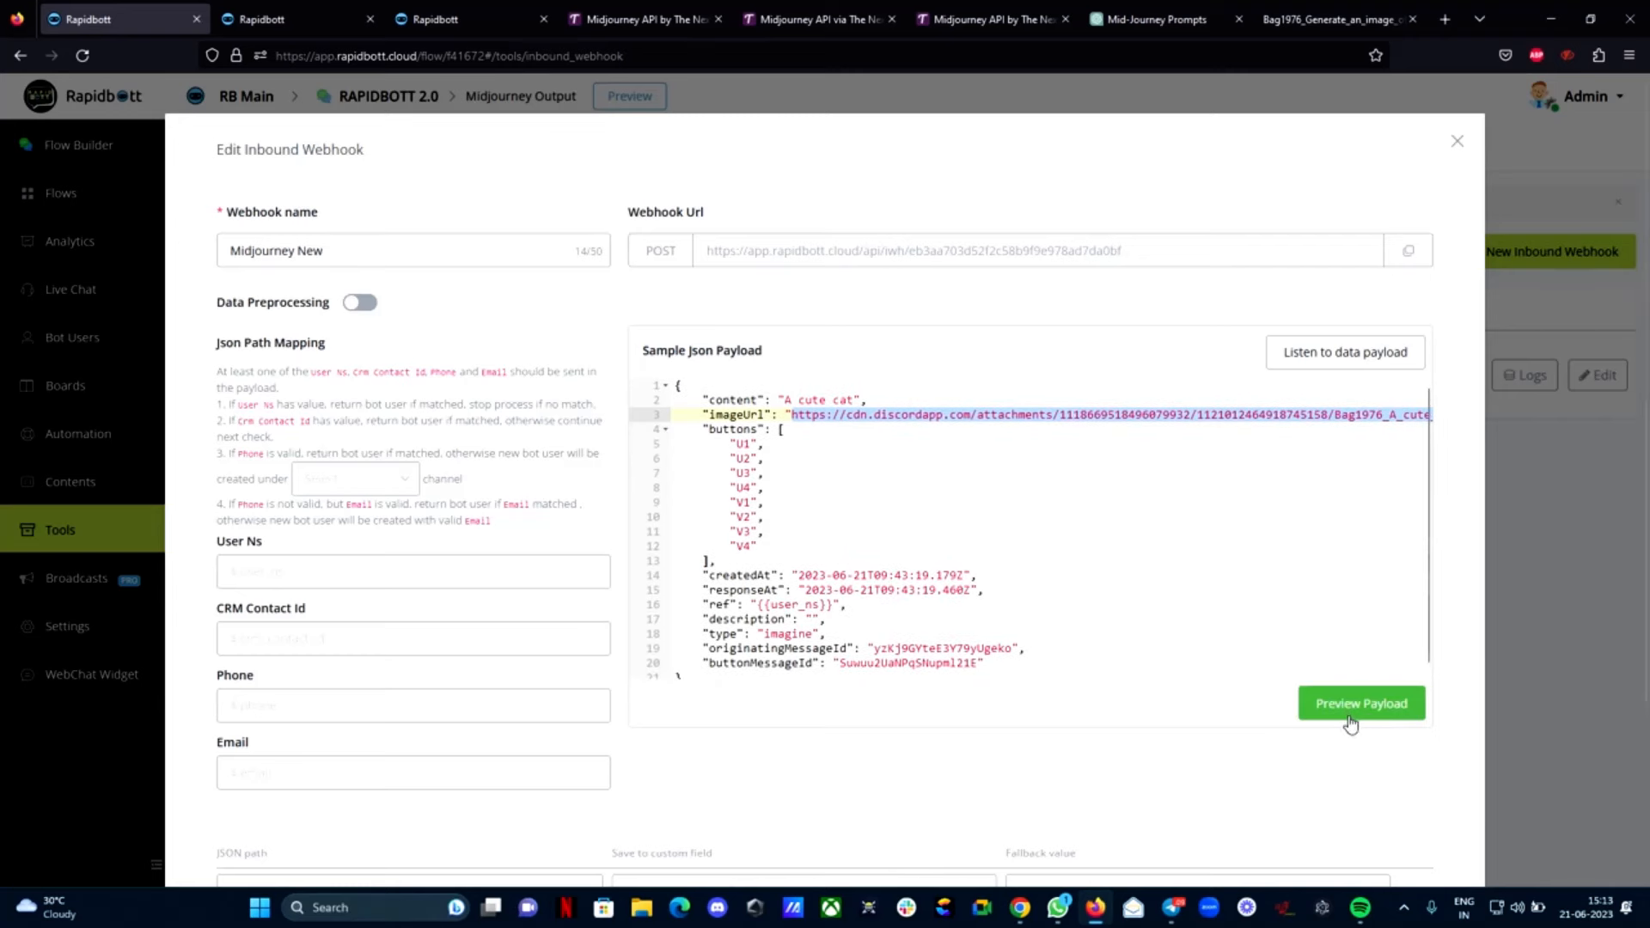
scroll(1032, 528, "down", 2)
scroll(825, 481, "down", 1)
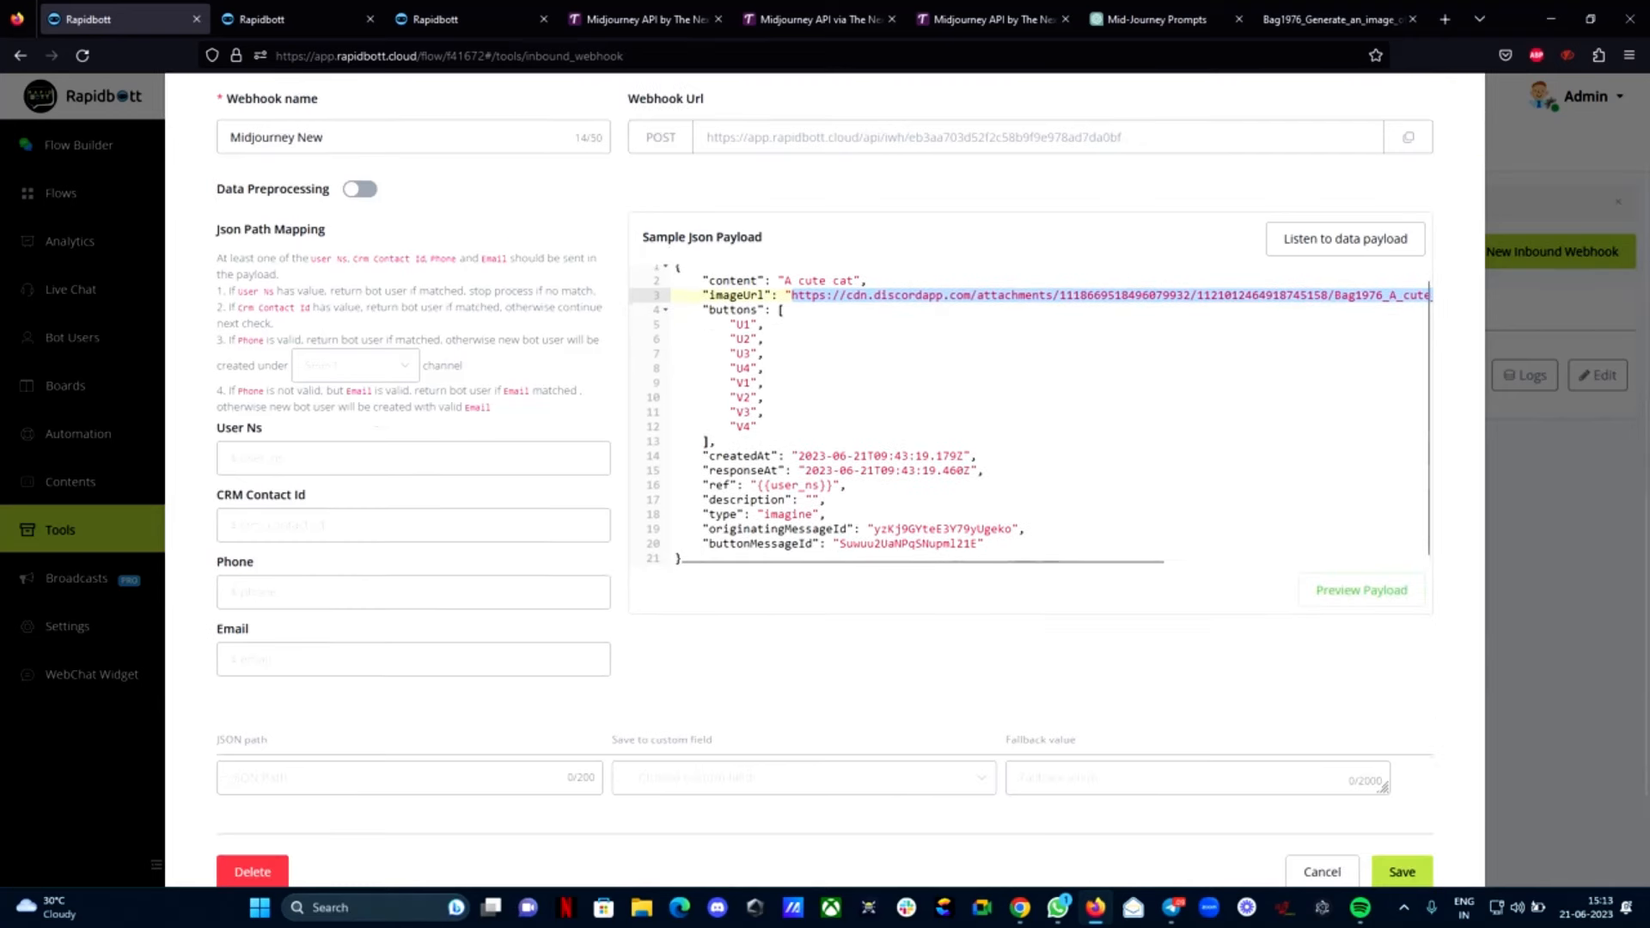
Compare the payload's ref value with the ref entry in the external request's test body content
left_click_drag(757, 486, 828, 486)
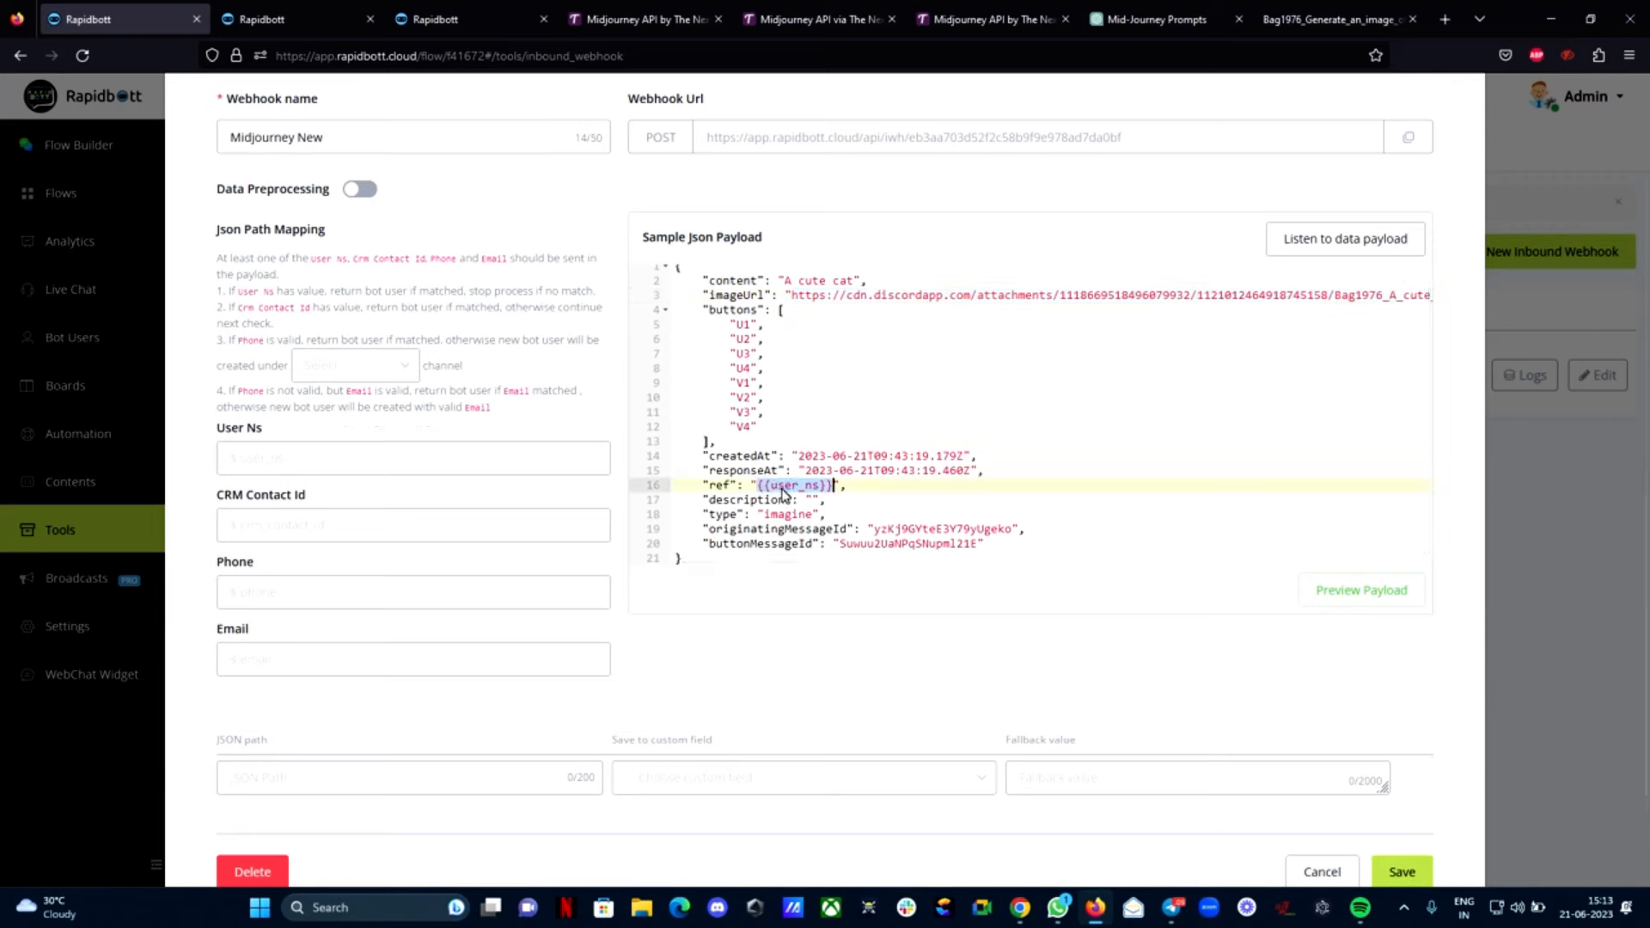
key("ctrl+Tab")
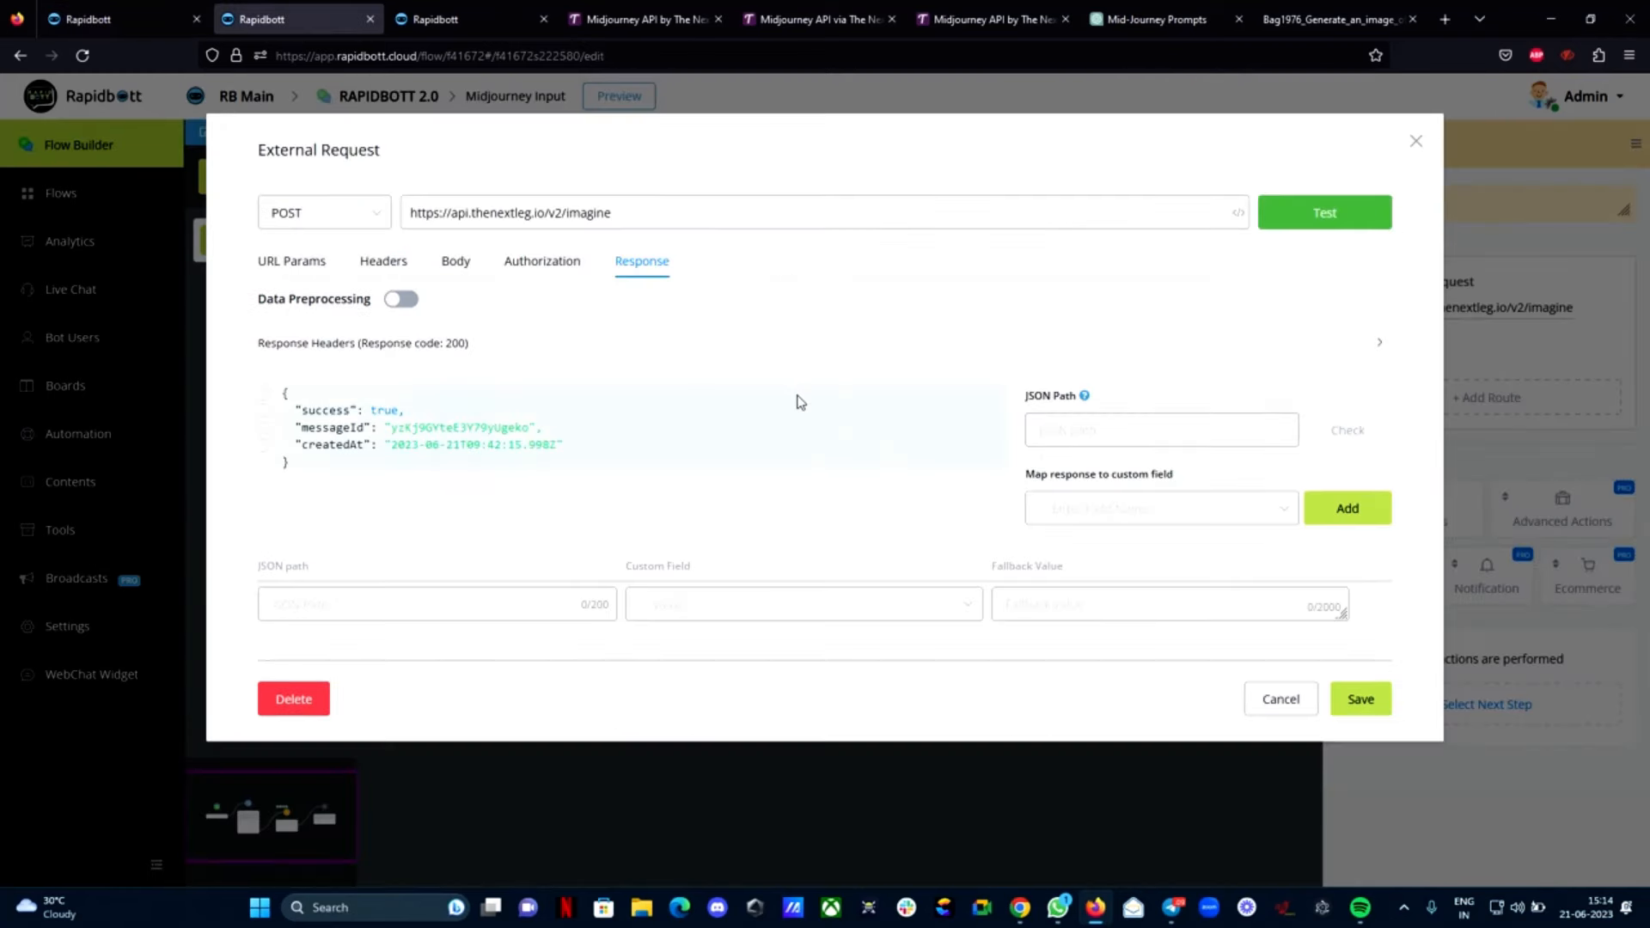
left_click(461, 266)
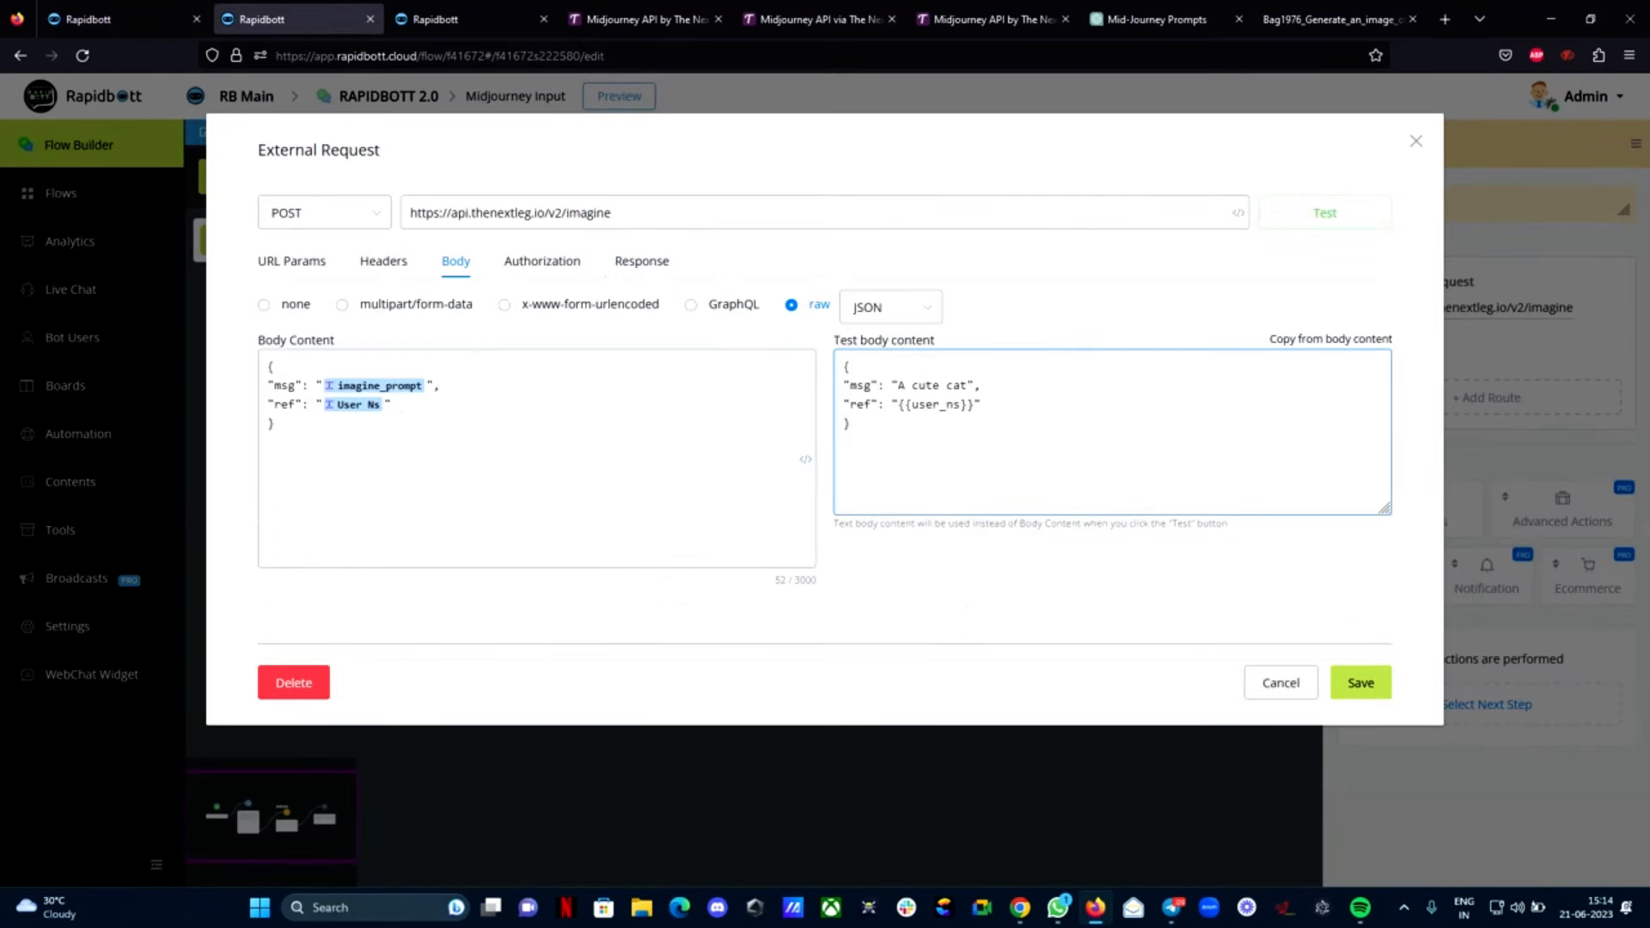
left_click_drag(982, 404, 897, 404)
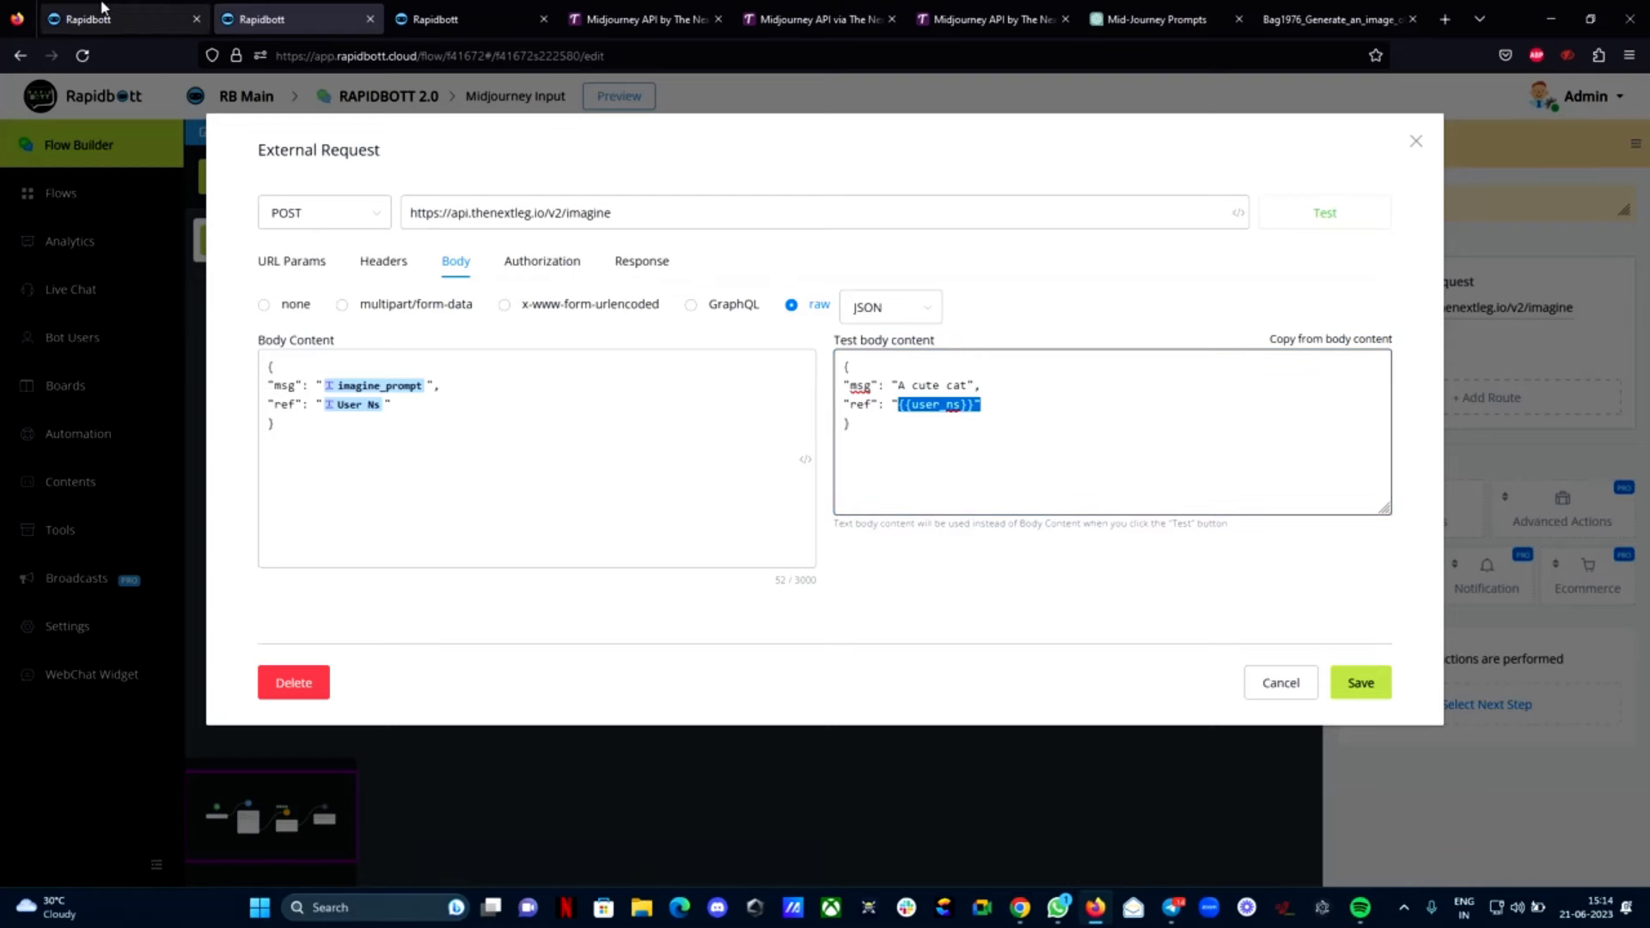
key("ctrl+shift+Tab")
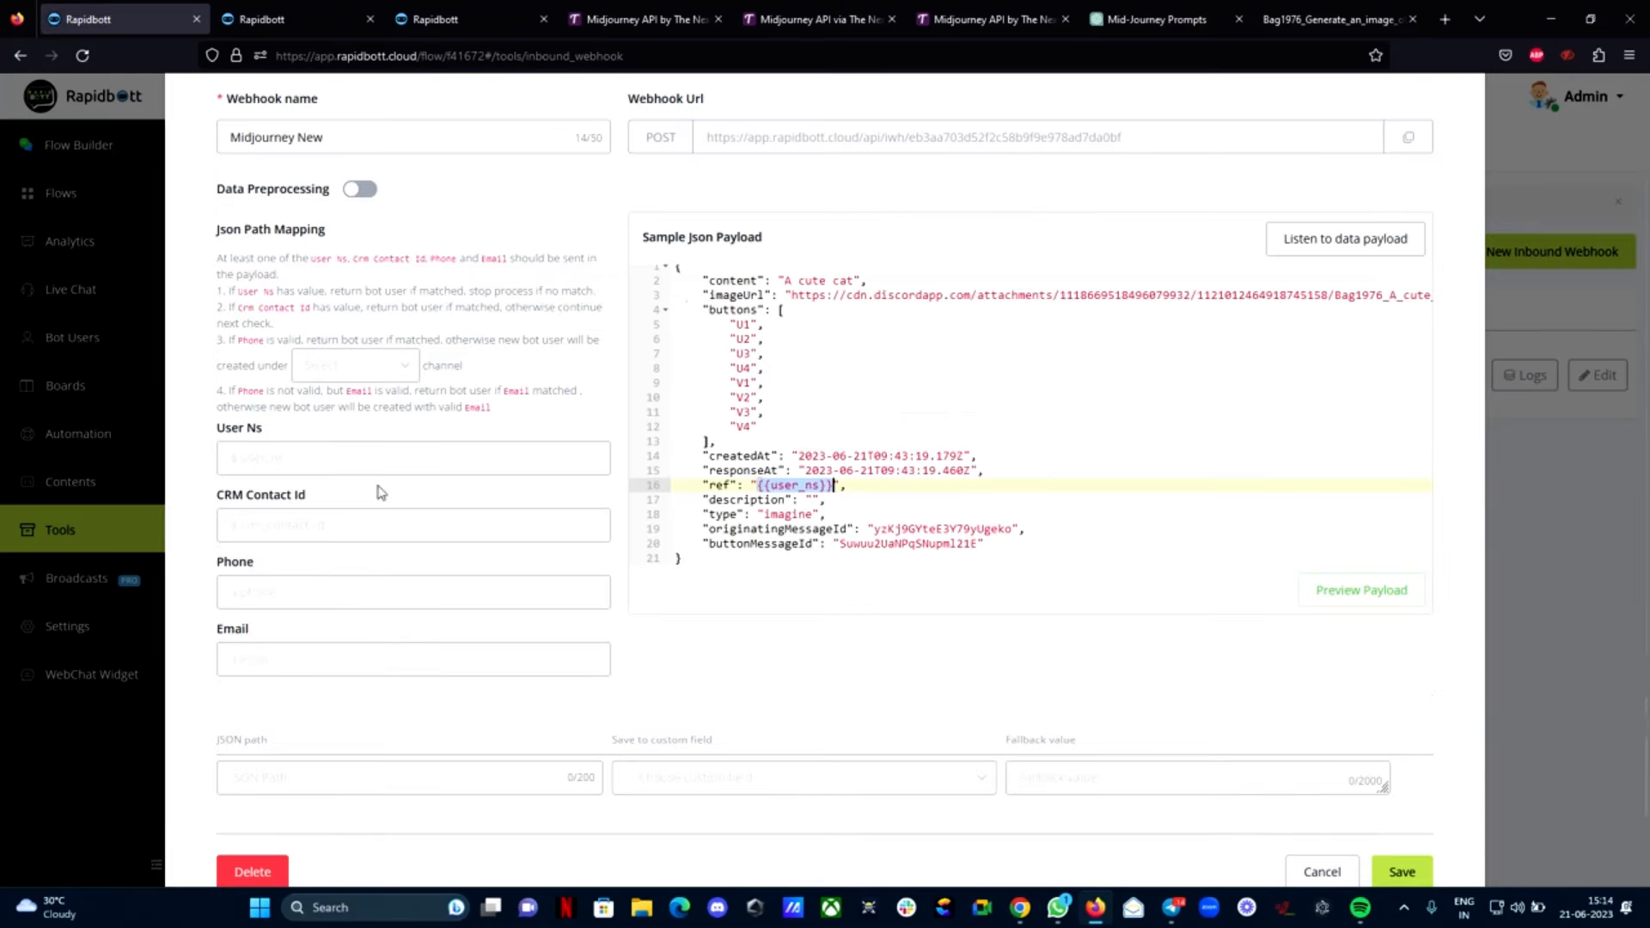
Preview the sample payload, select its ref entry in the sample data and copy the resulting JSON path $.ref
left_click(1378, 605)
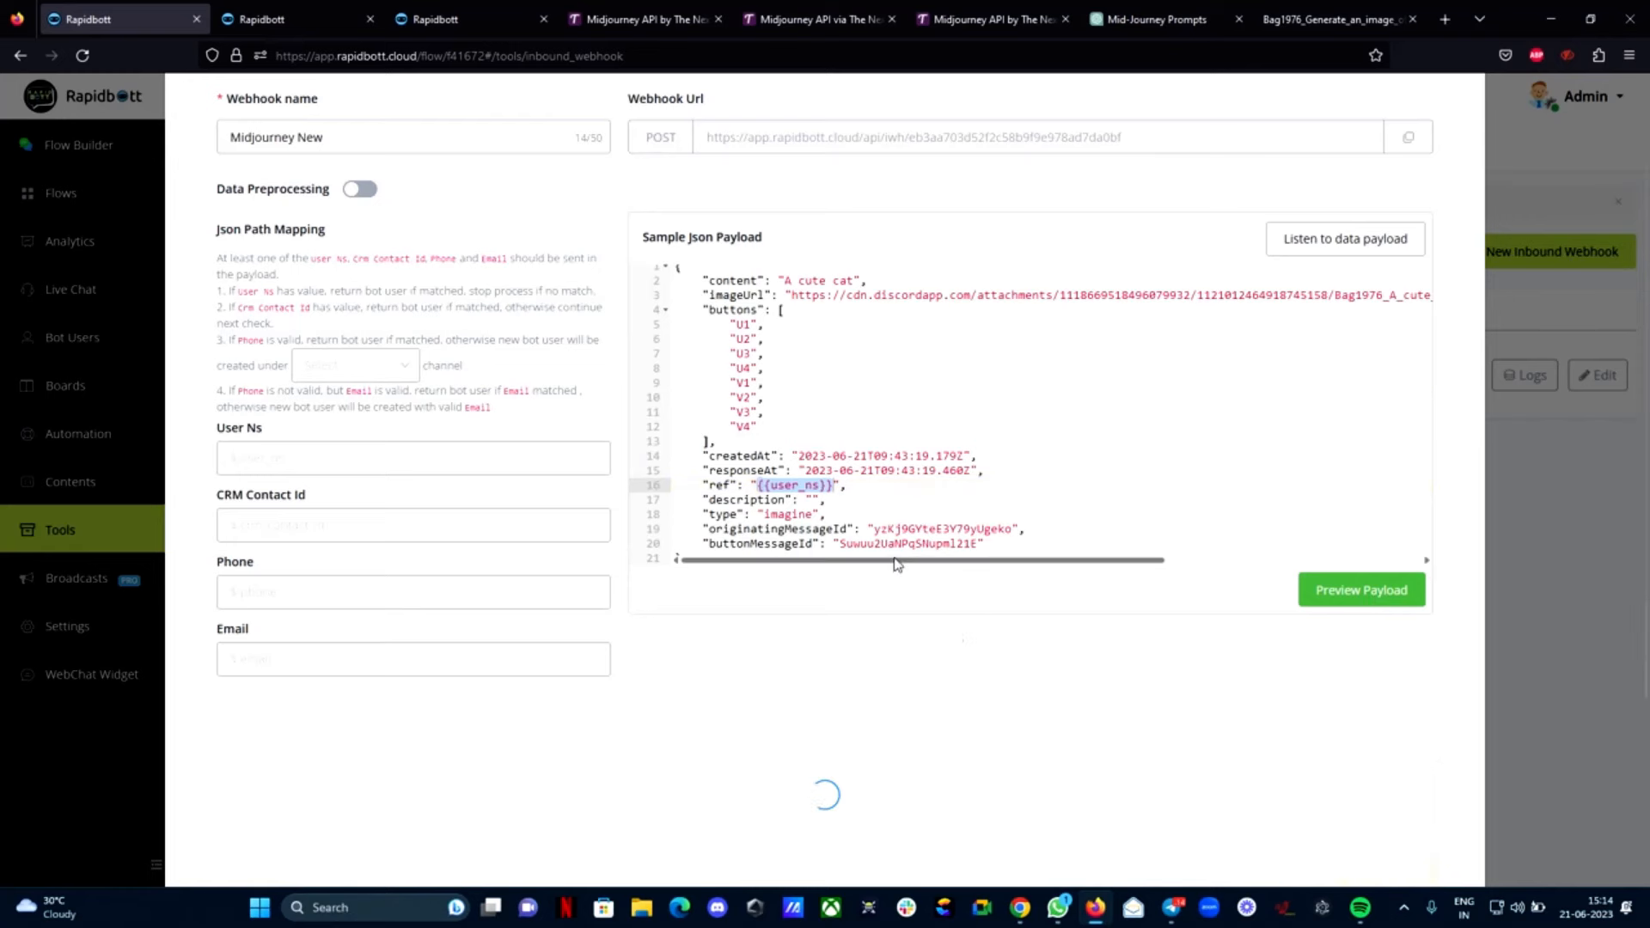
scroll(417, 526, "down", 3)
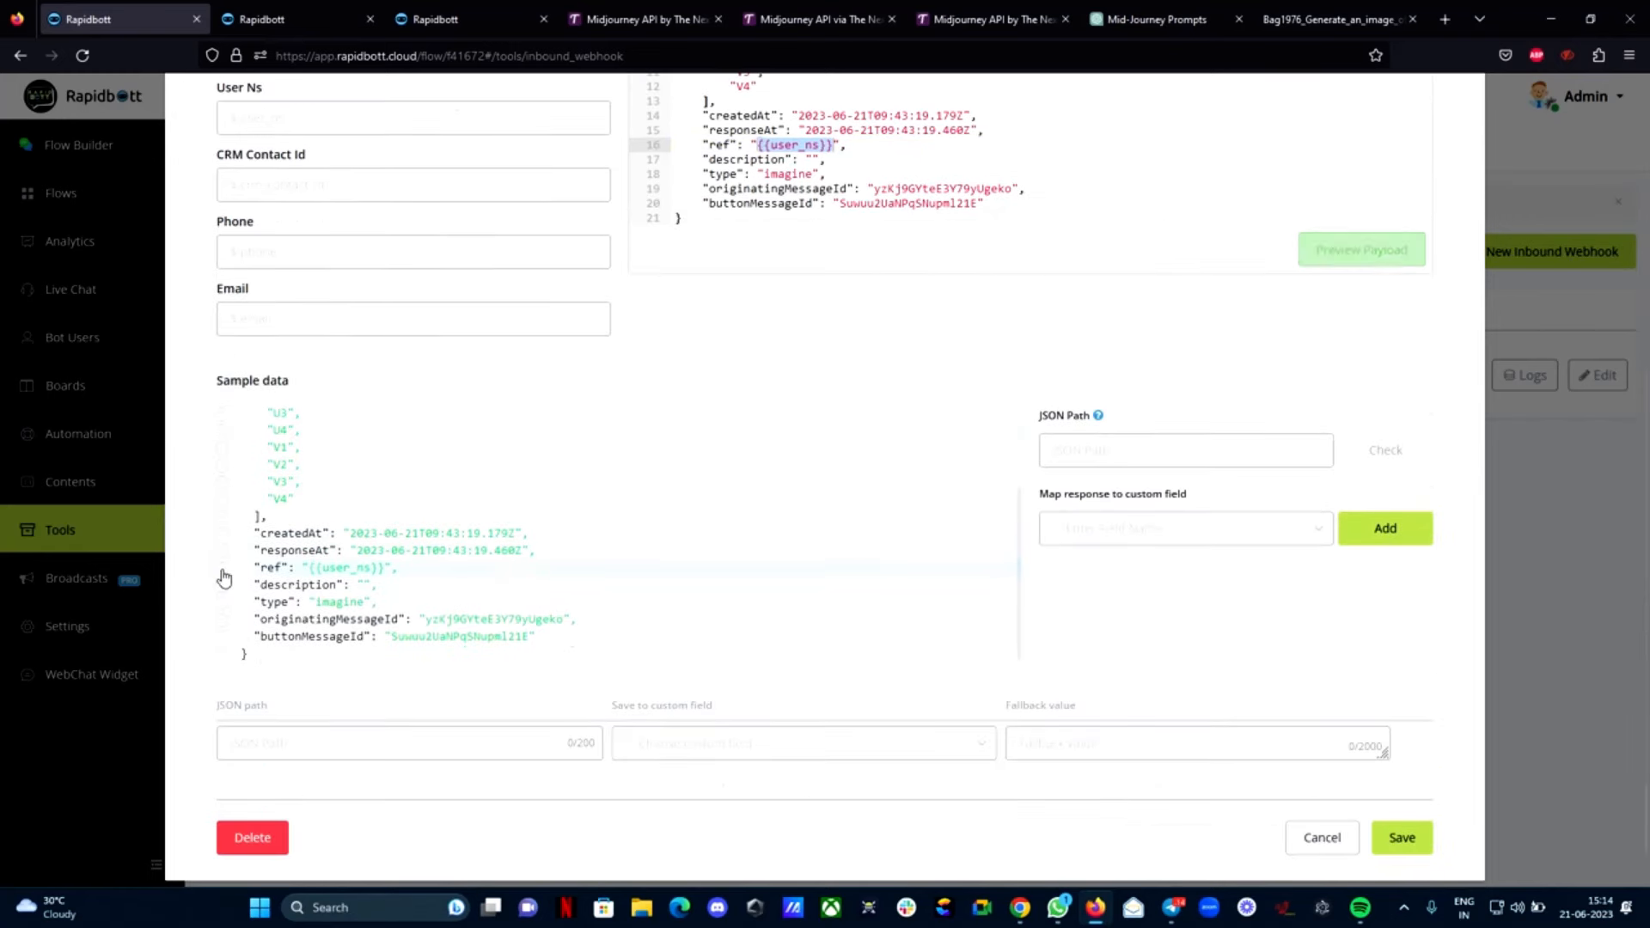
left_click(221, 568)
triple_click(1080, 449)
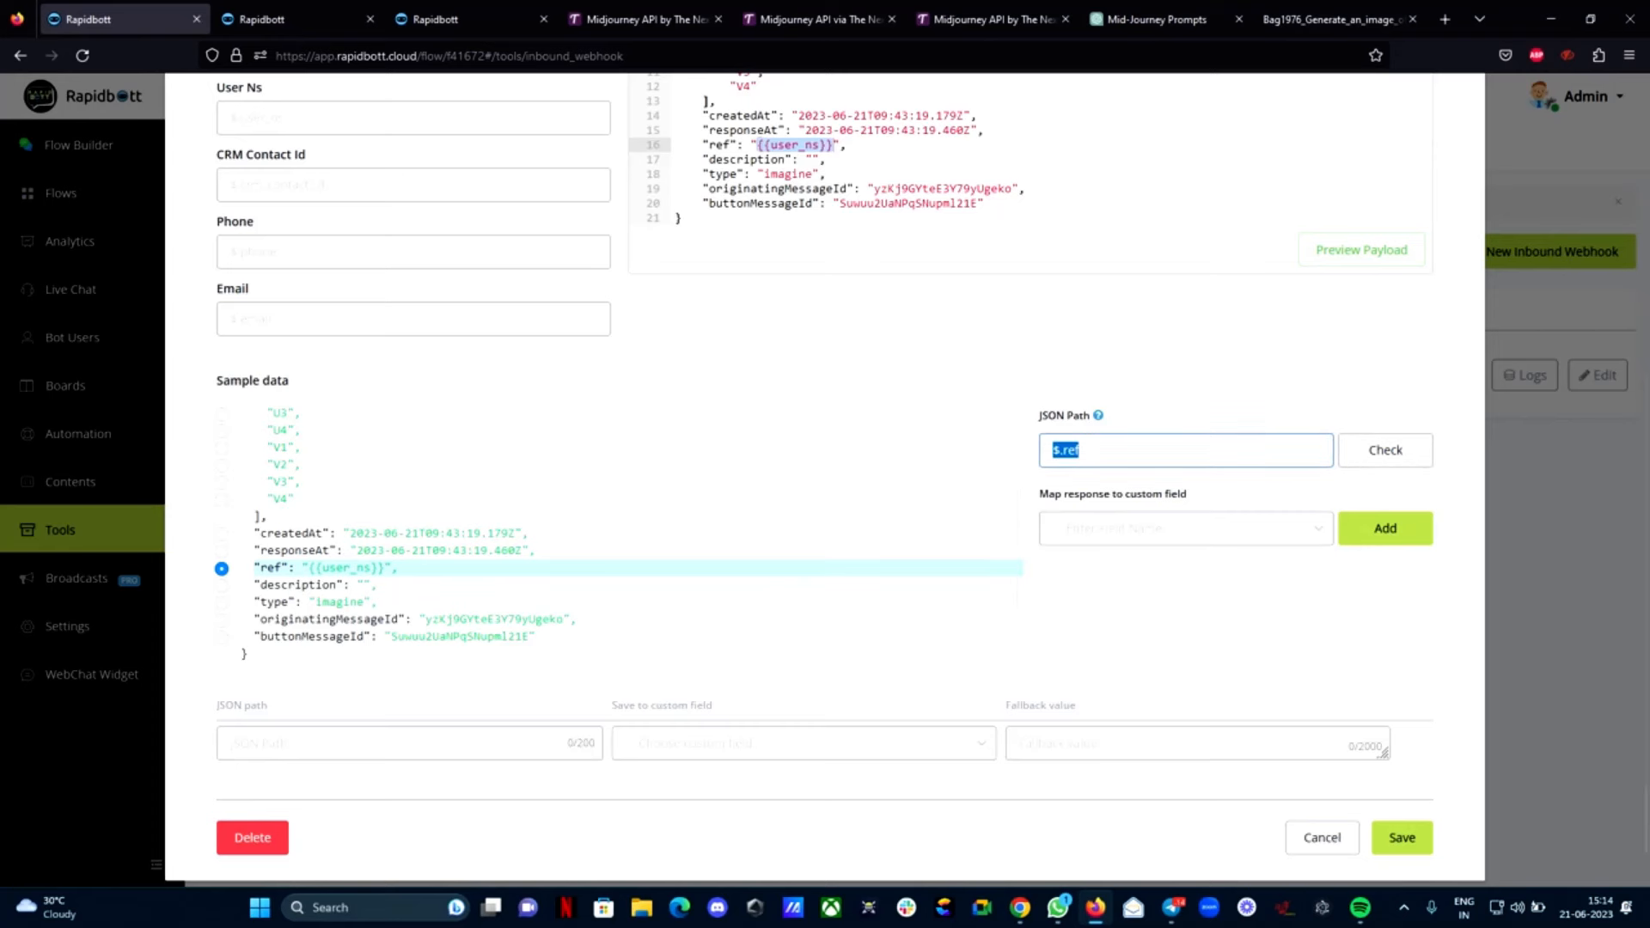
right_click(1068, 449)
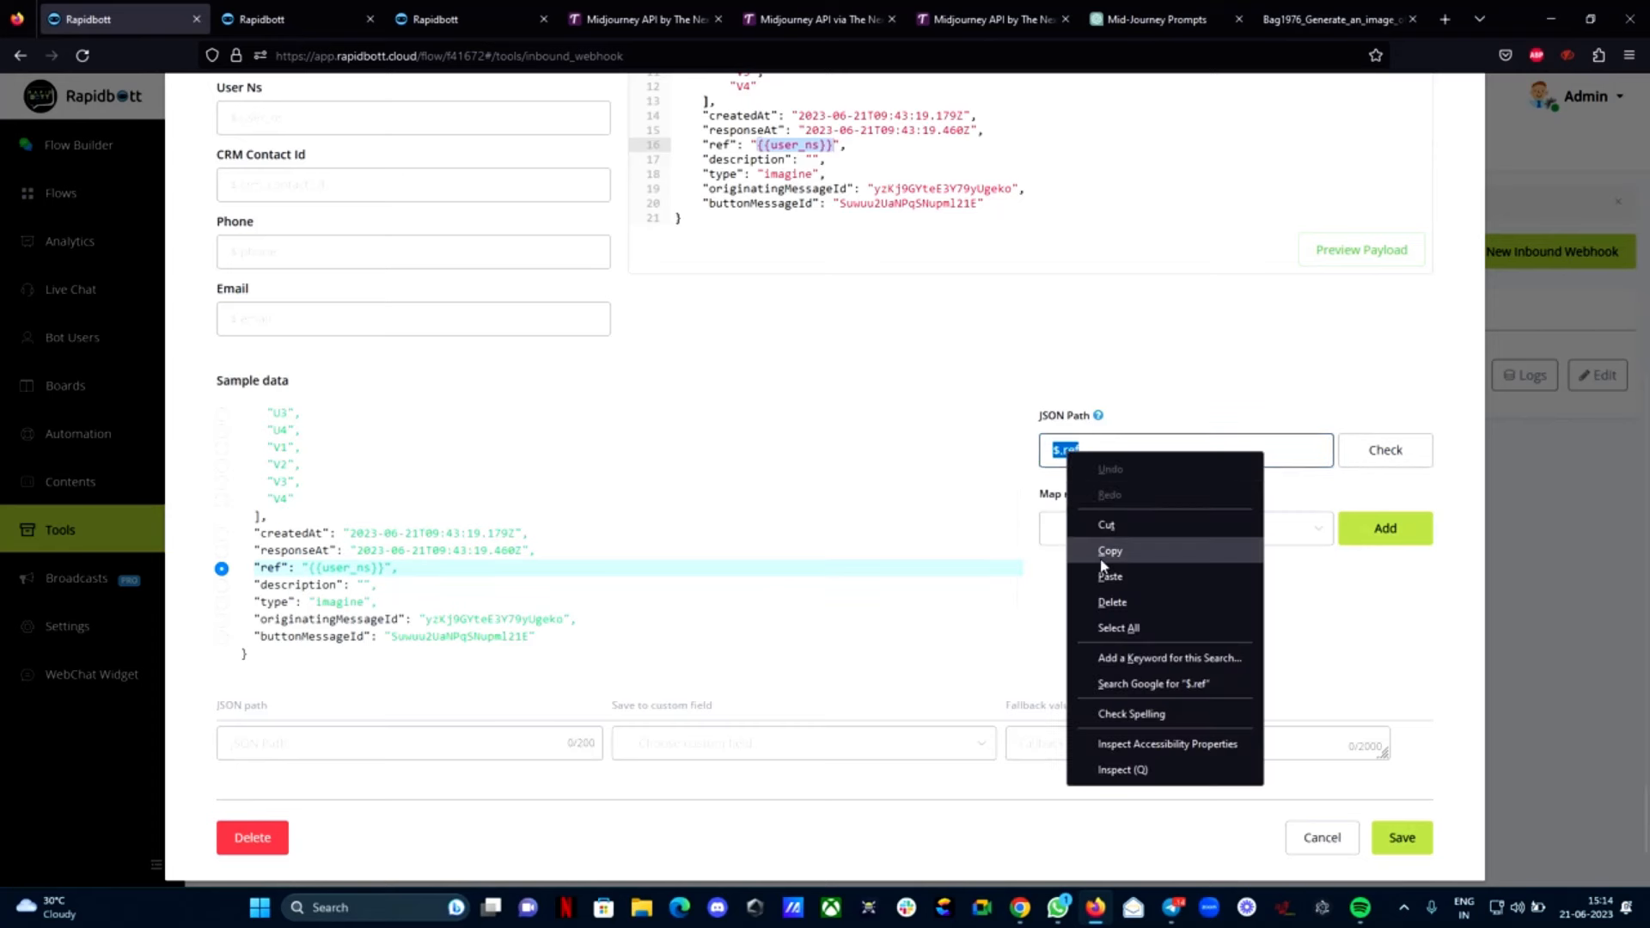
left_click(1109, 557)
Set the User Ns field of the webhook's JSON path mapping to the copied path $.ref
scroll(1109, 557, "up", 3)
left_click(262, 345)
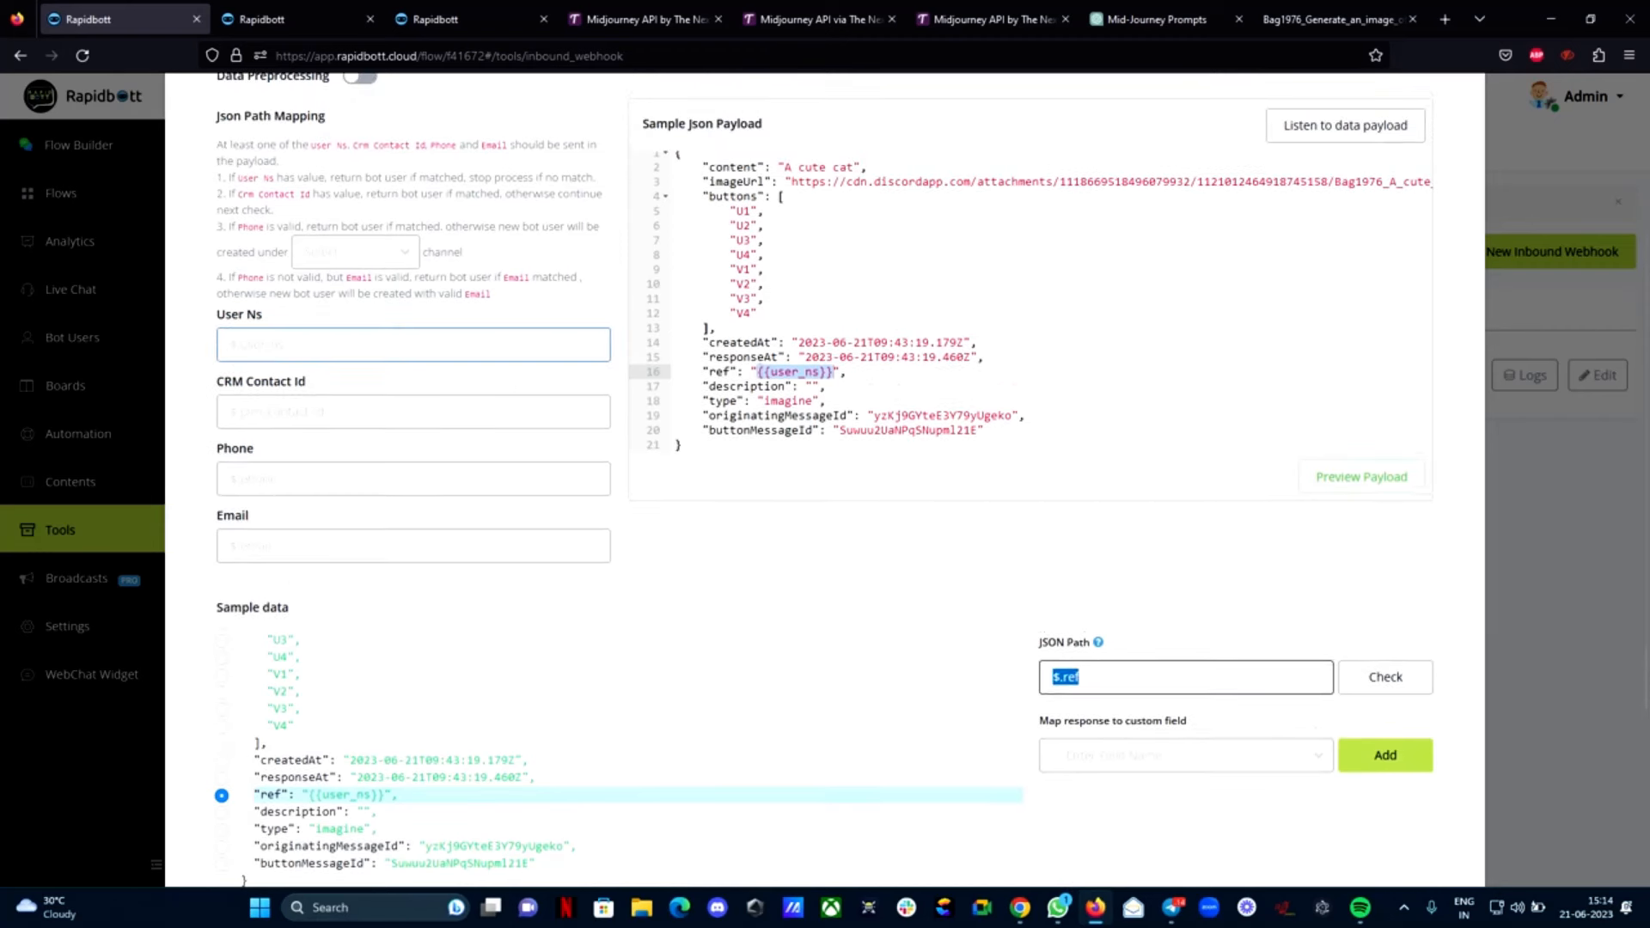
right_click(260, 349)
left_click(342, 471)
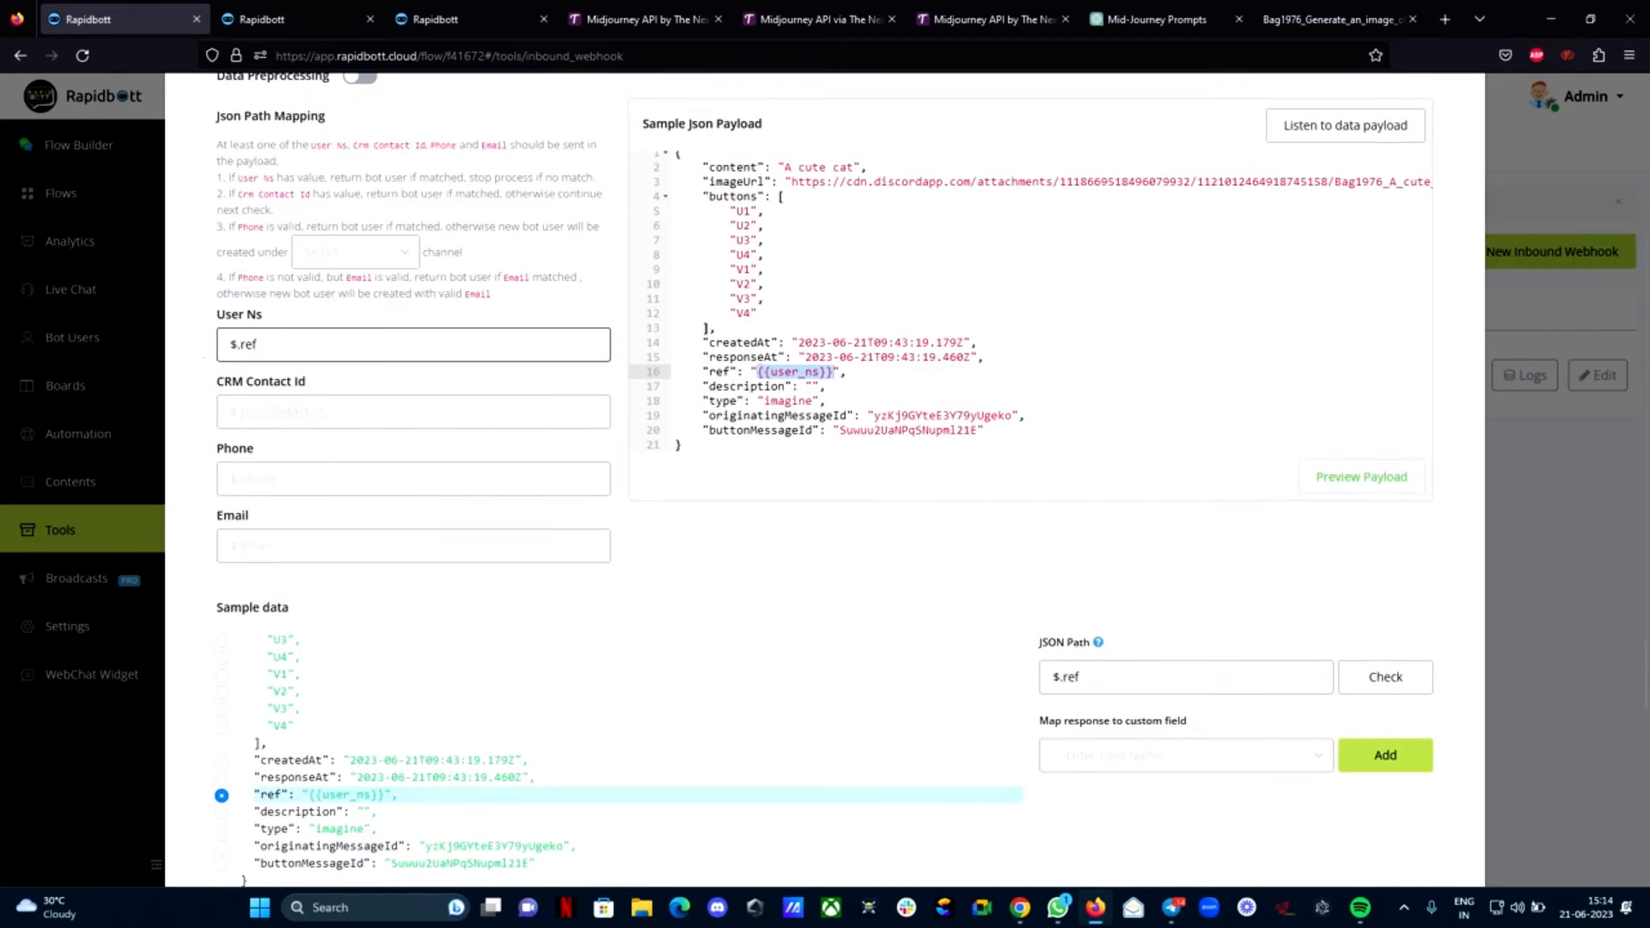
Compare the User Ns mapping with the JSON path of the ref entry and the mapping rules
left_click_drag(282, 346, 205, 350)
left_click(257, 344)
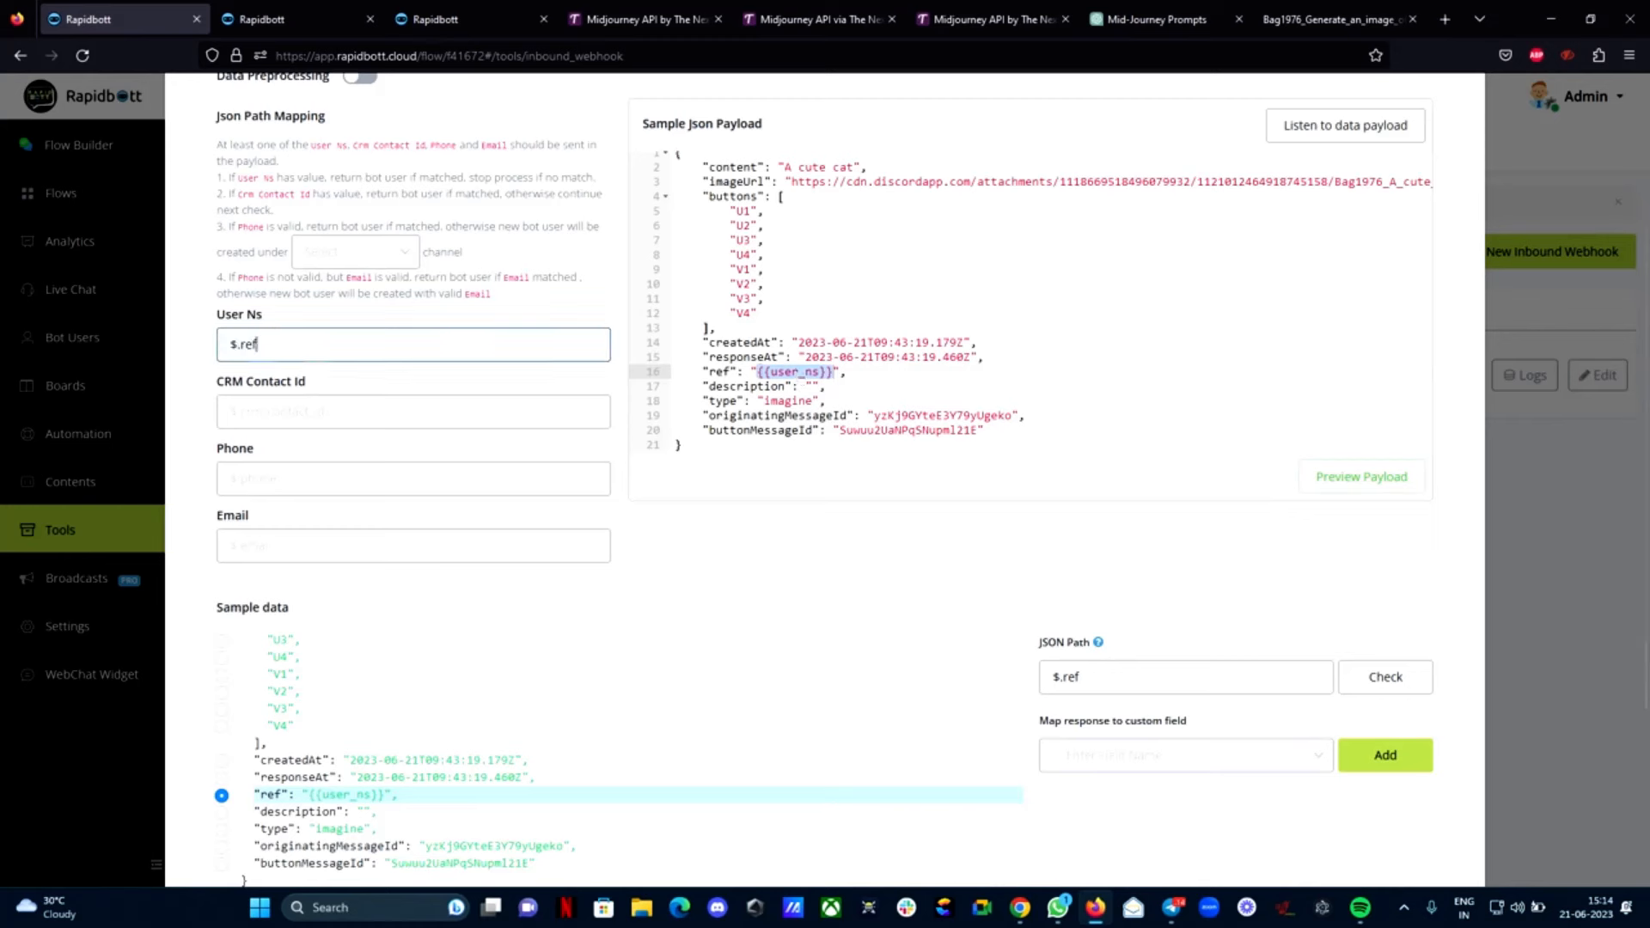
left_click_drag(257, 344, 230, 344)
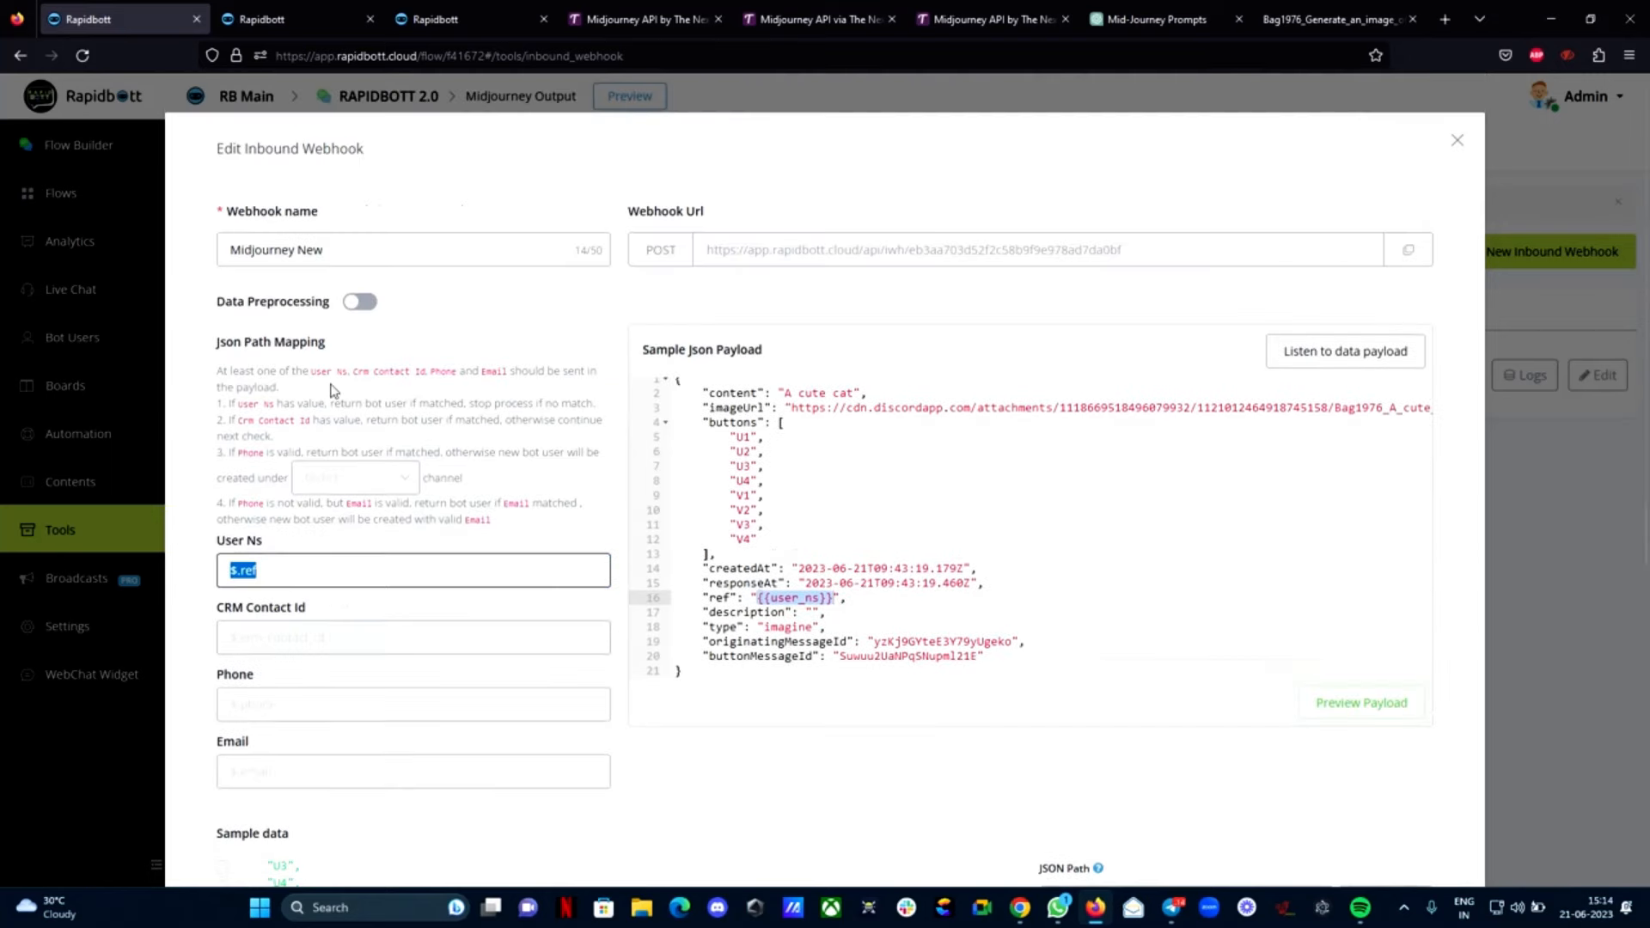
scroll(320, 481, "up", 3)
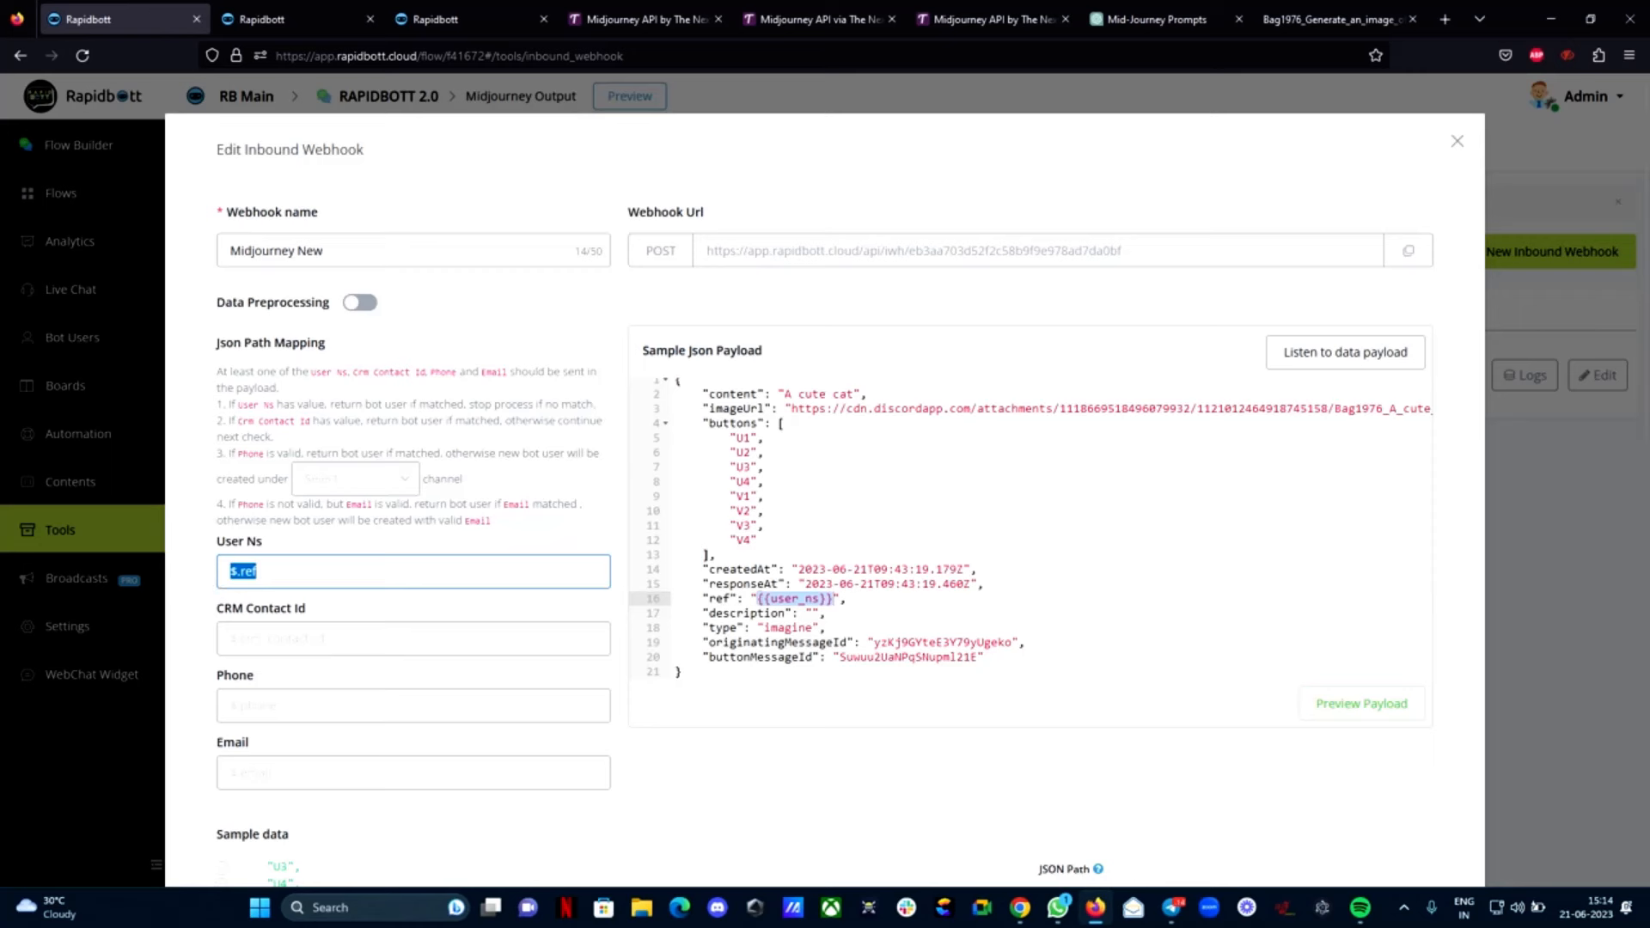
left_click(258, 571)
scroll(670, 737, "down", 4)
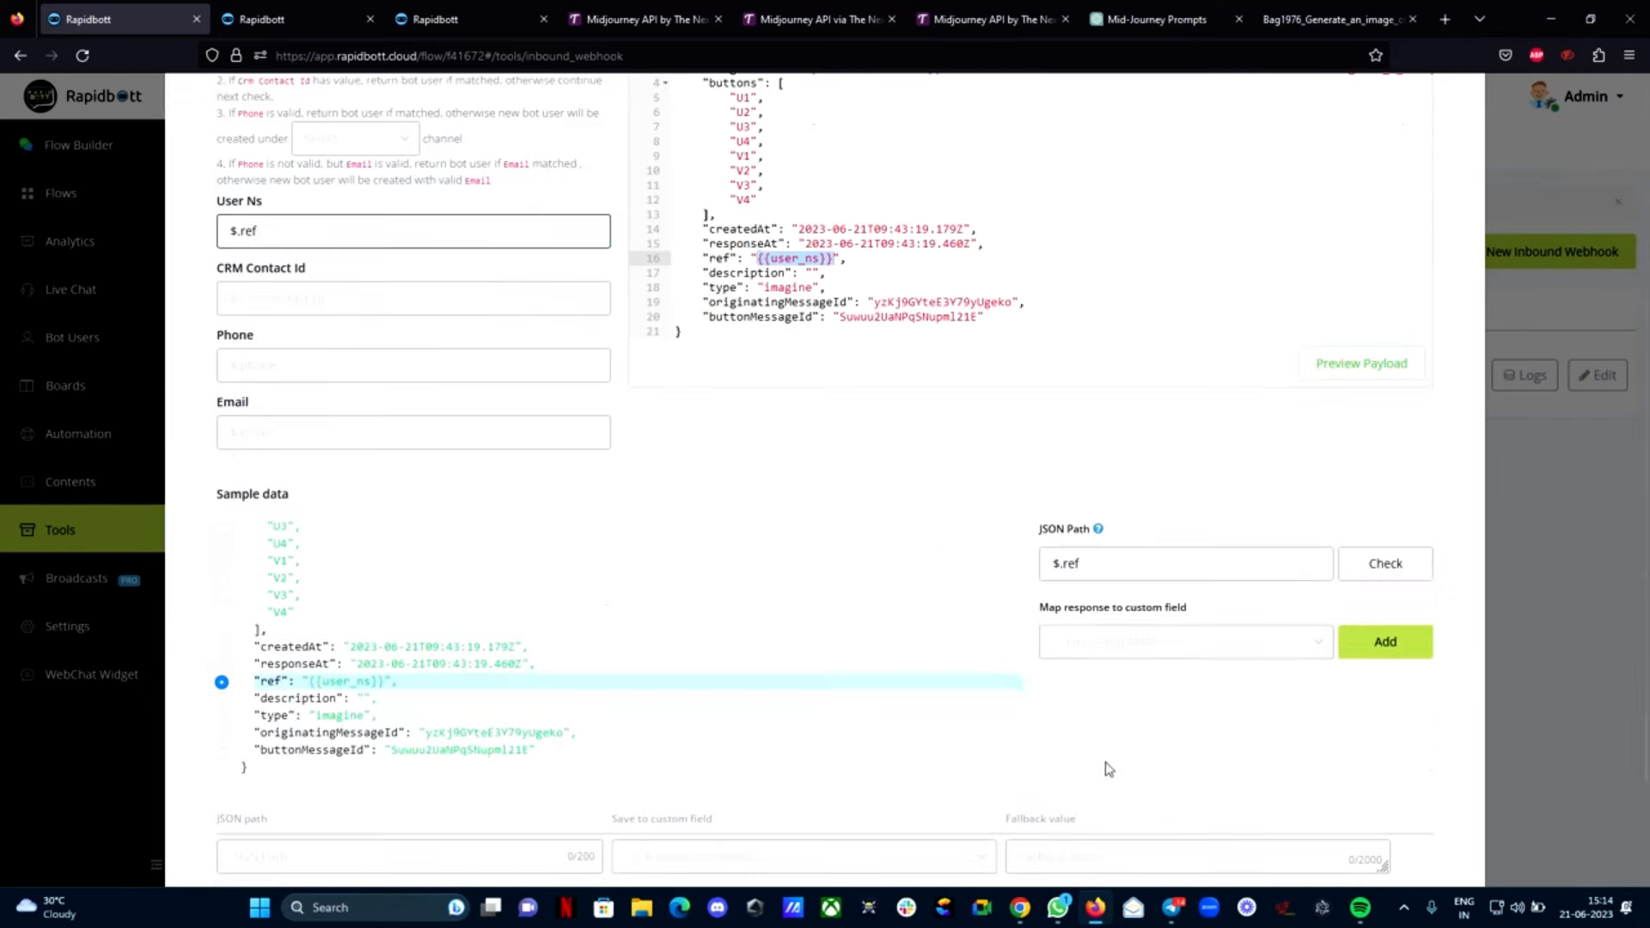
left_click(1071, 571)
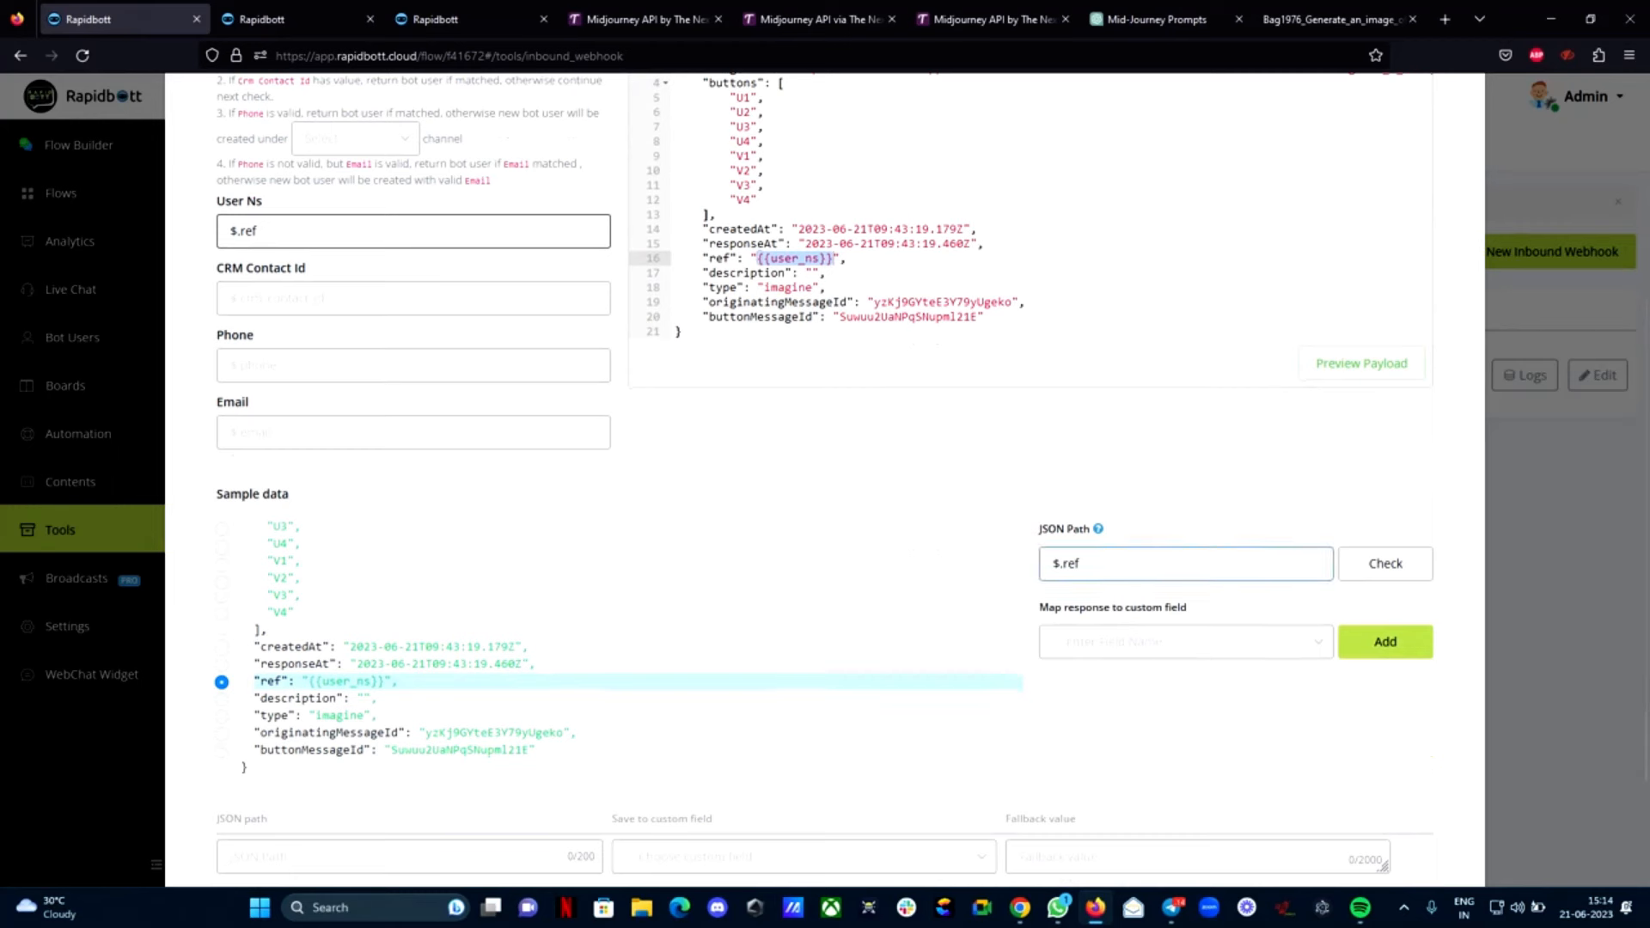
left_click_drag(1081, 566, 1050, 564)
scroll(364, 411, "up", 2)
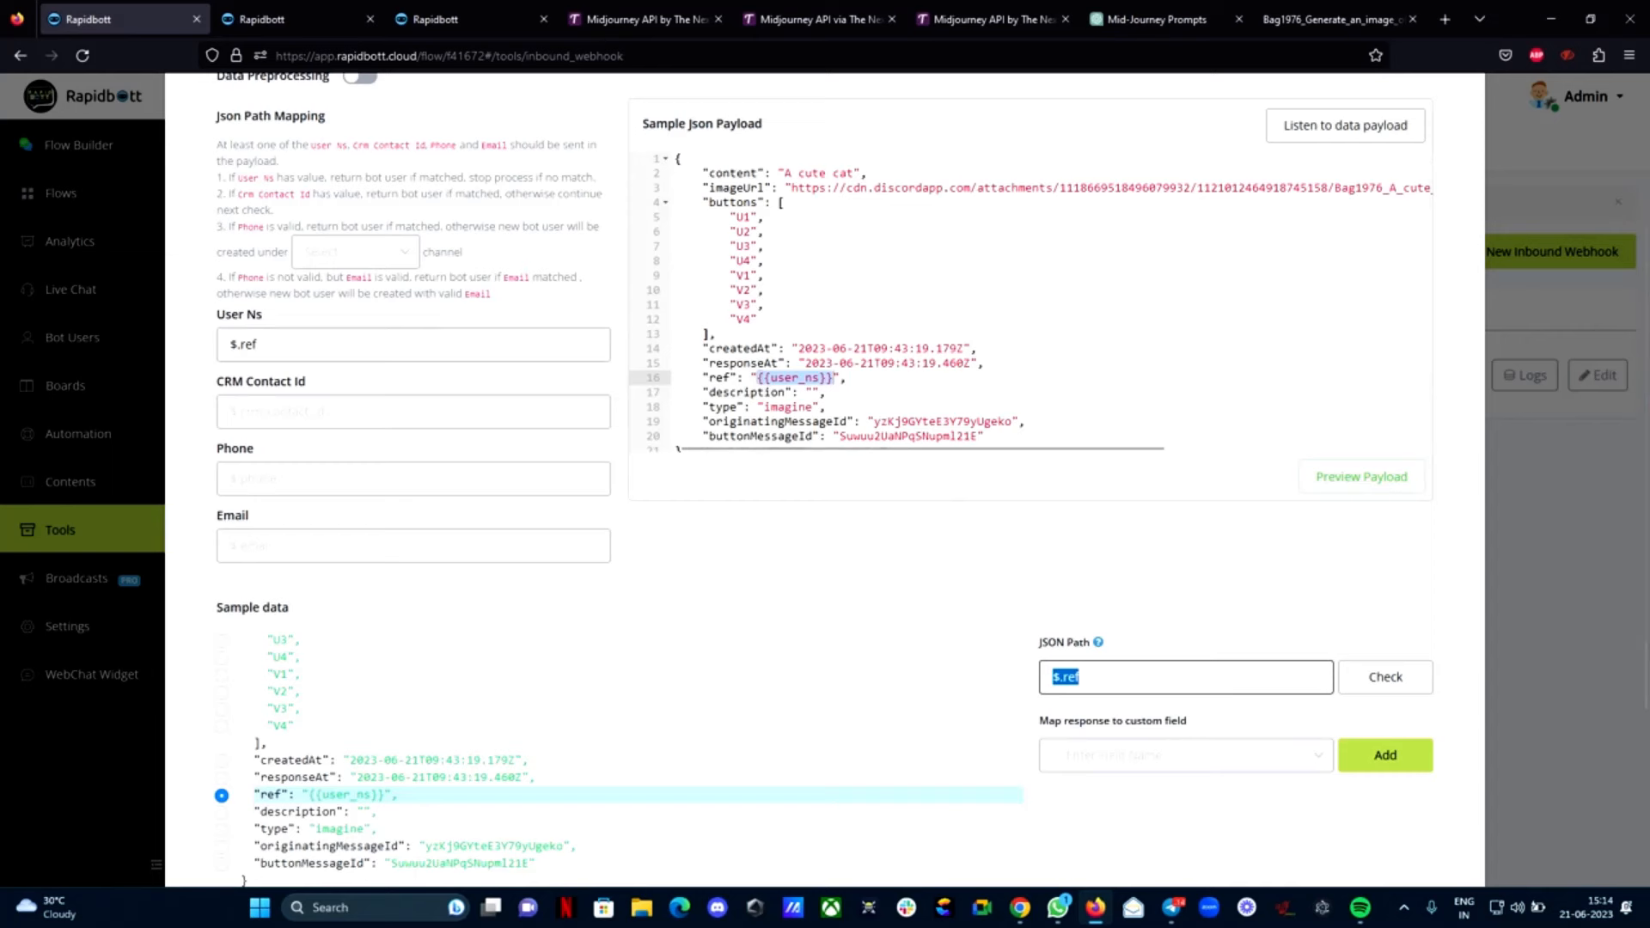
left_click_drag(264, 315, 227, 344)
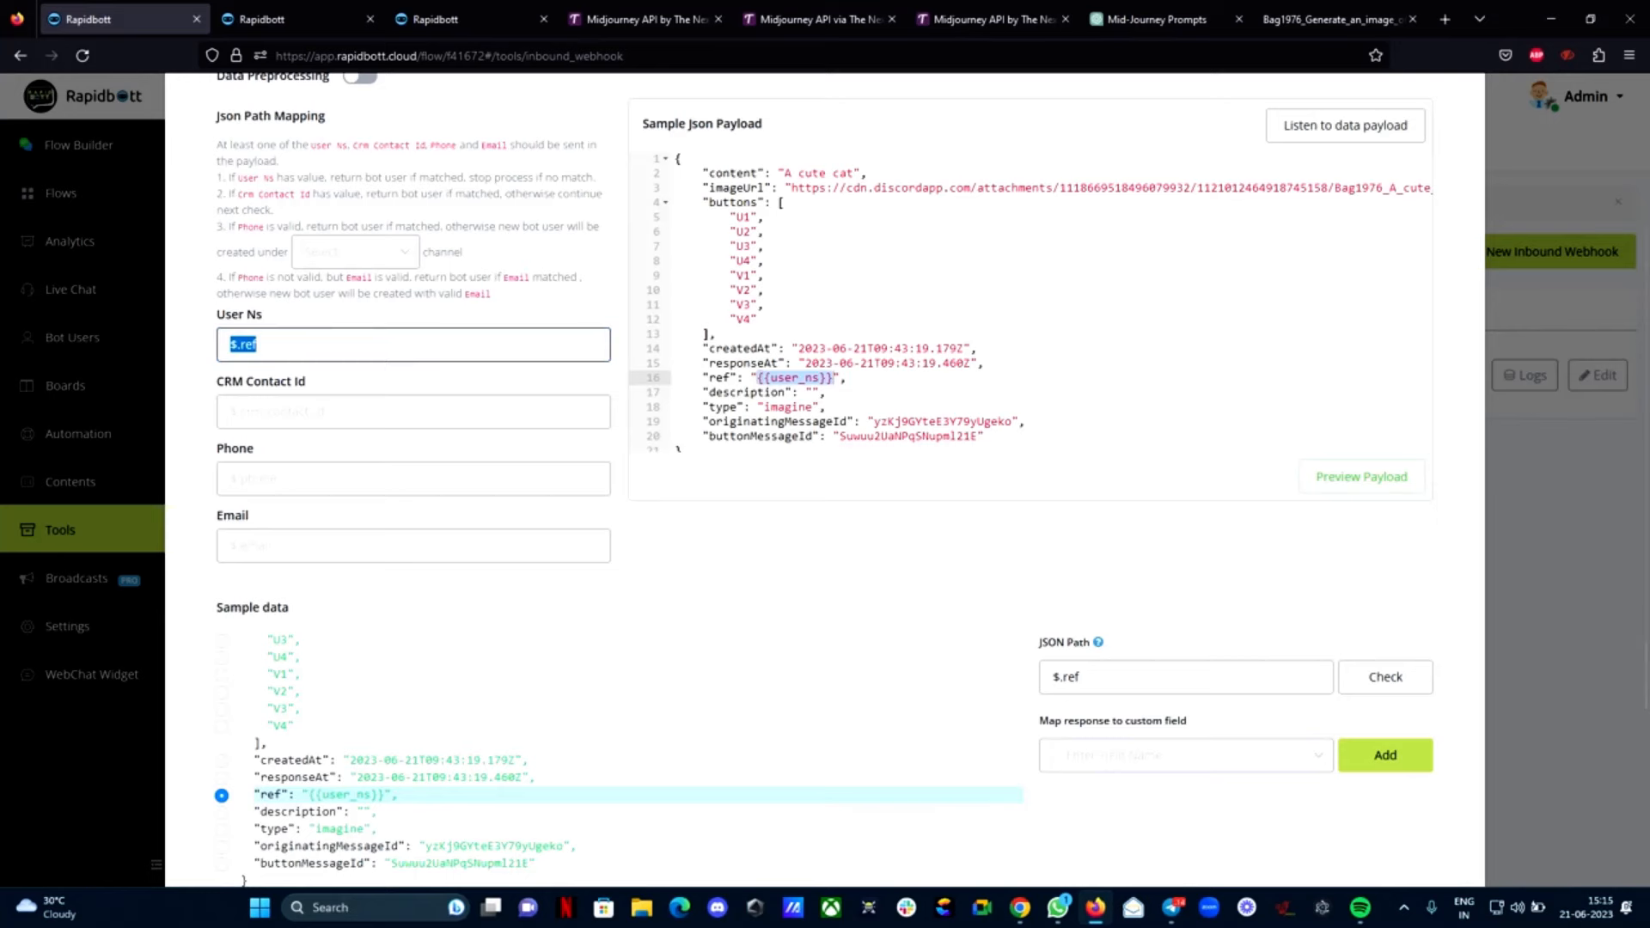
scroll(825, 482, "up", 3)
Map the sample data's imageUrl entry ($.imageUrl) to the custom field mid_journey_output and add the mapping
scroll(641, 580, "down", 6)
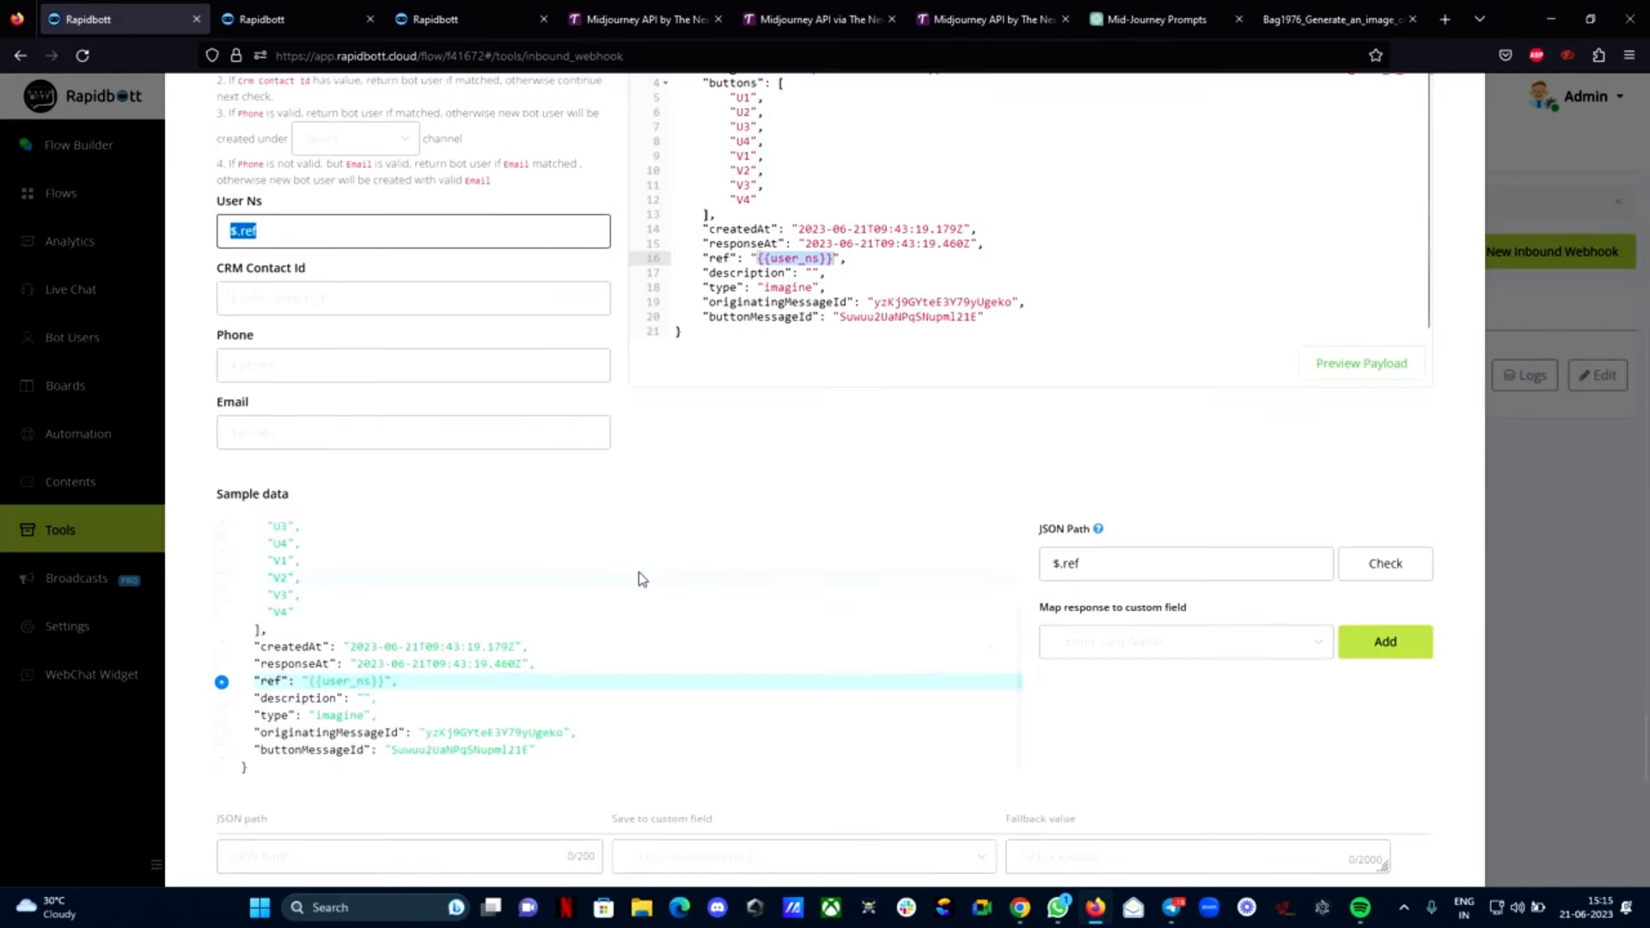
scroll(313, 472, "up", 3)
left_click(223, 412)
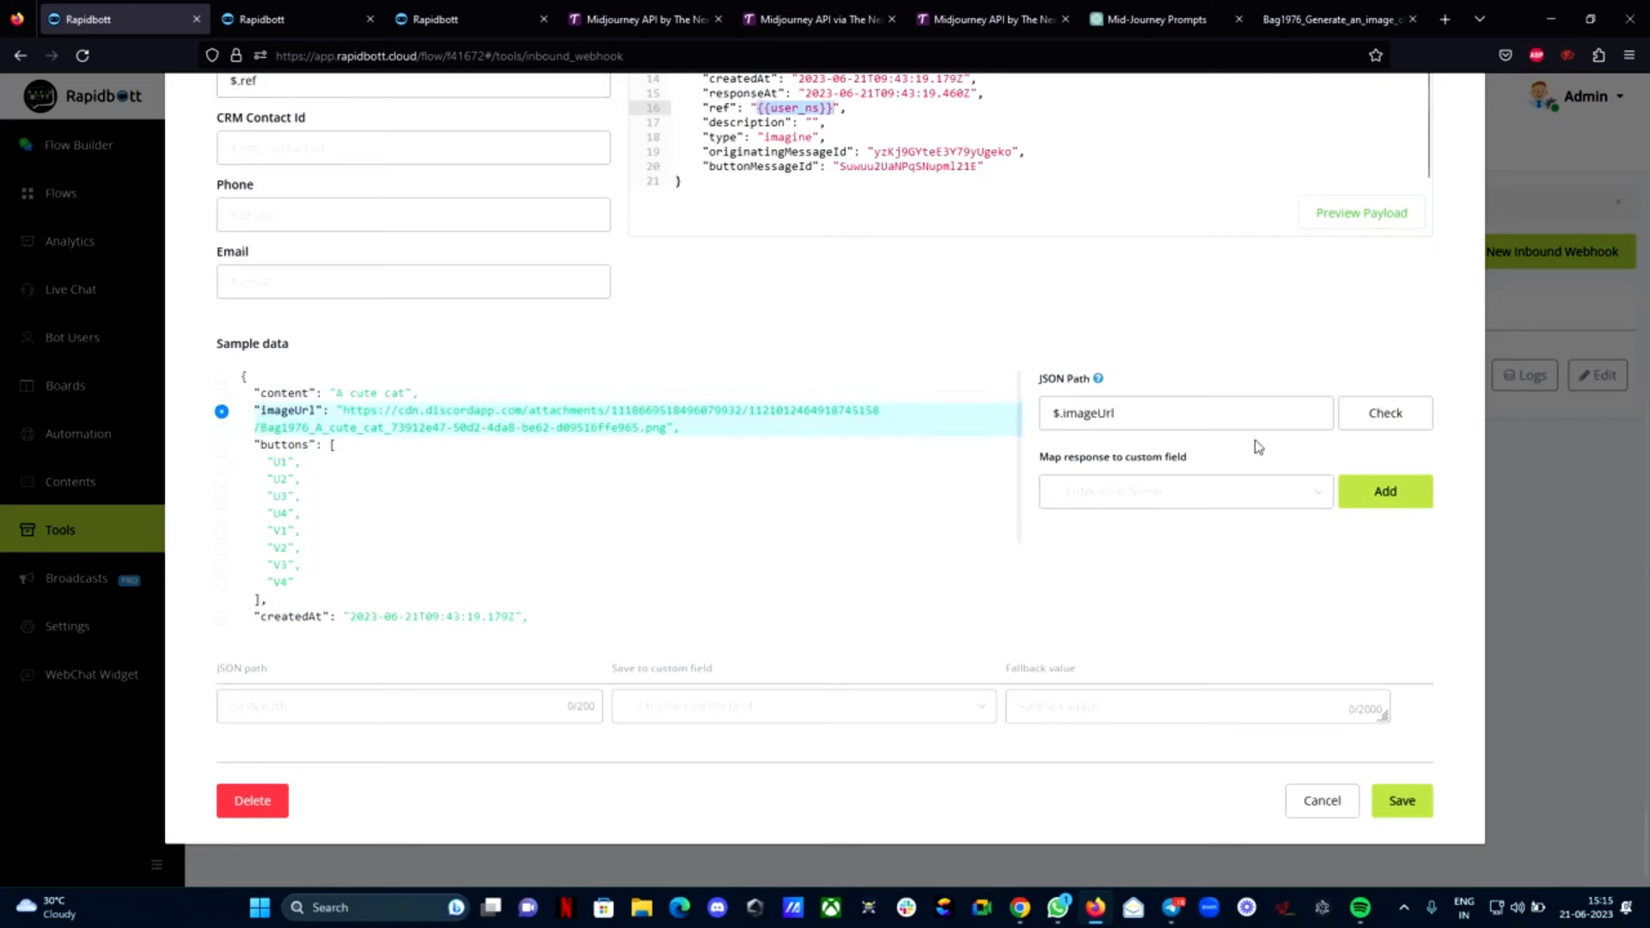
left_click(1080, 489)
type("ima")
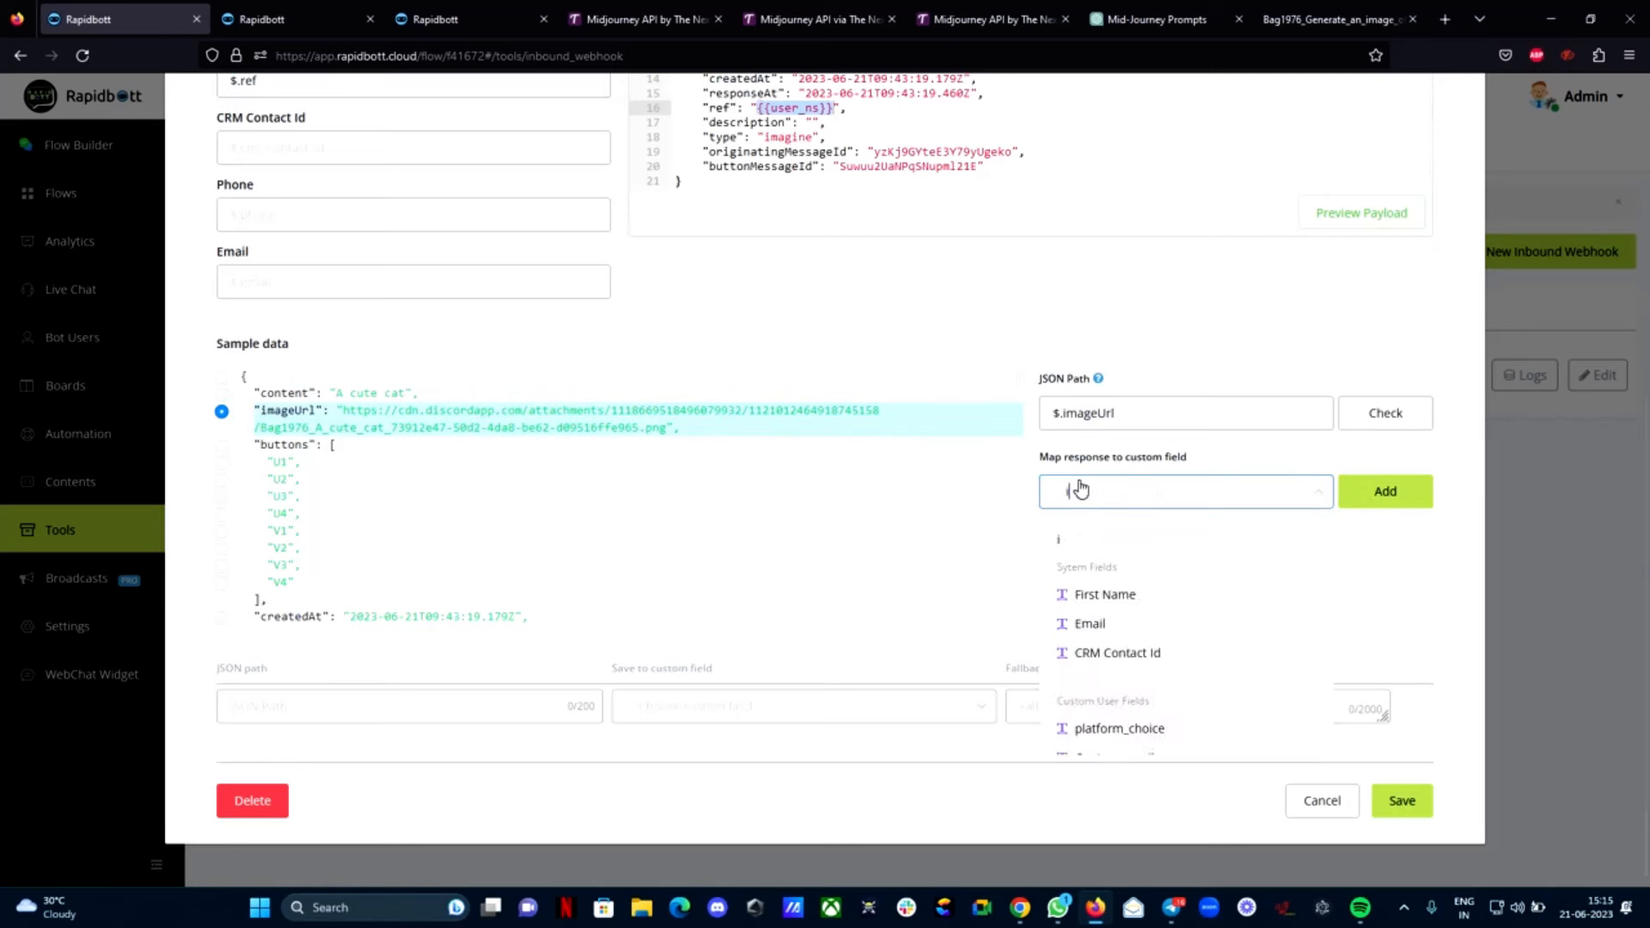
key("BackSpace")
key("BackSpace")
key("BackSpace")
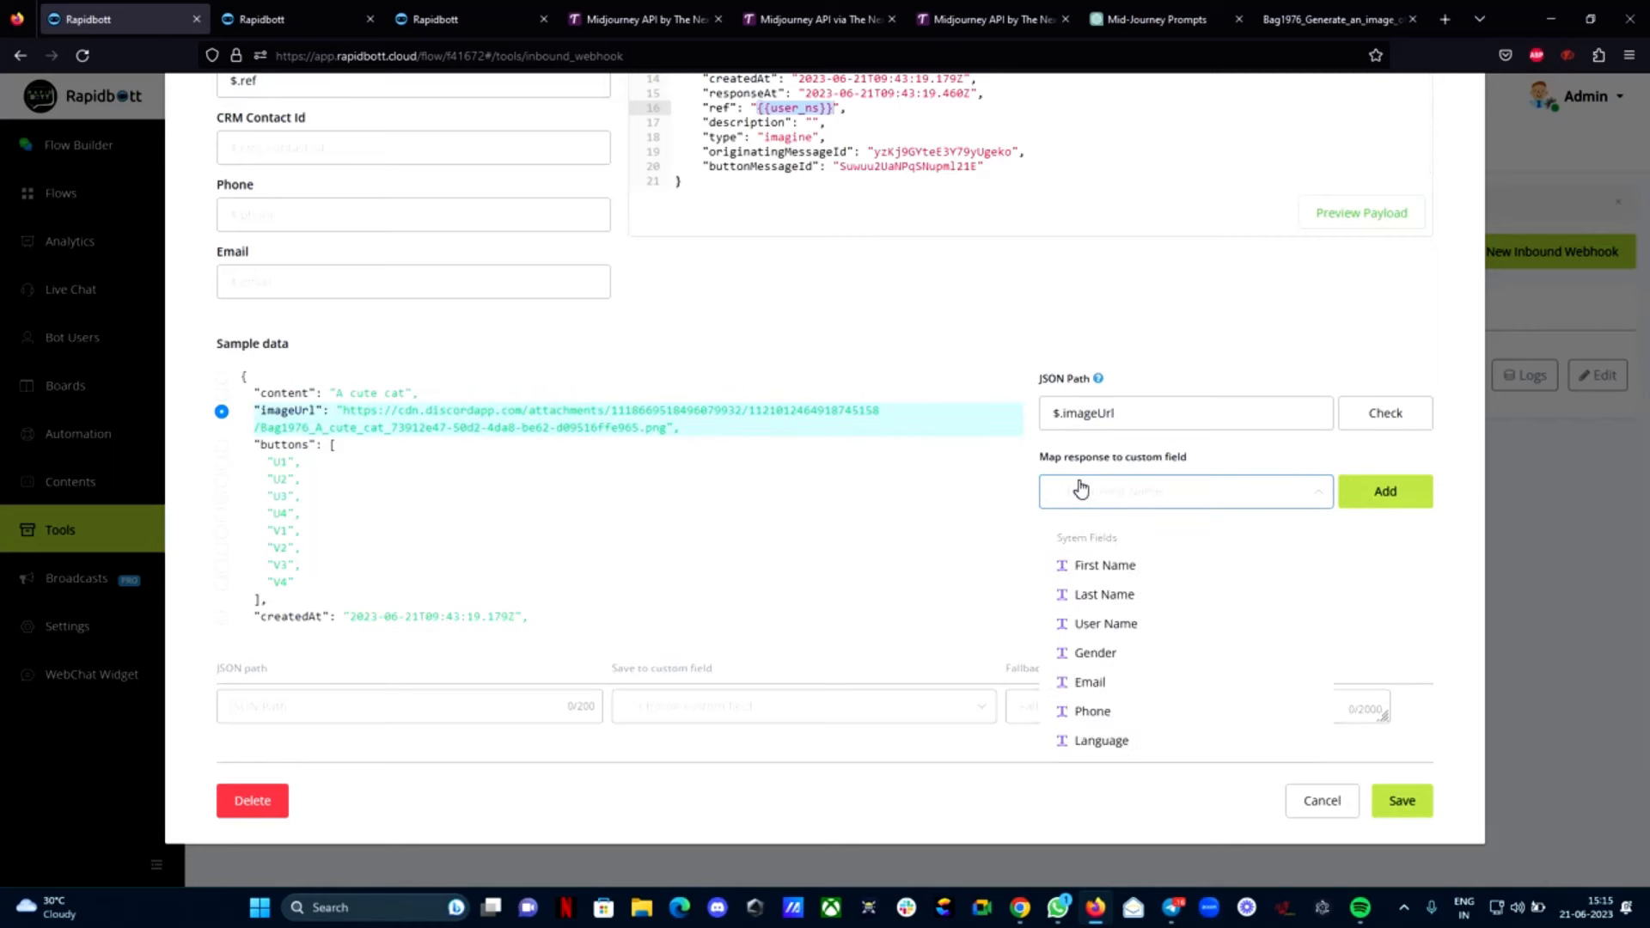
type("output")
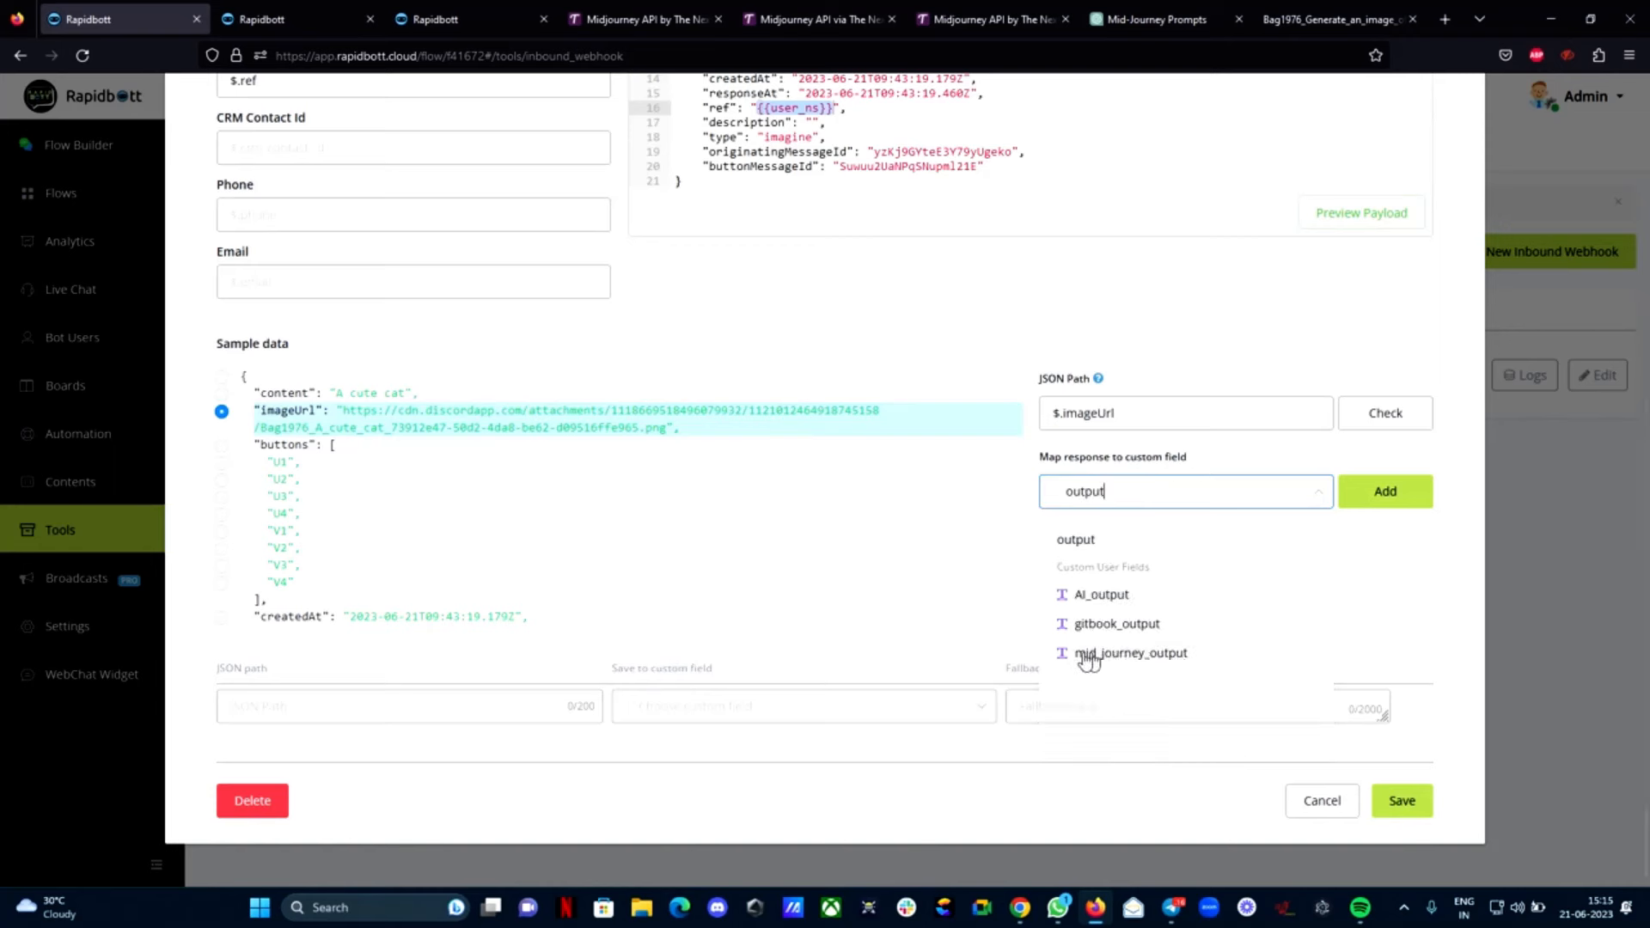
left_click(1134, 655)
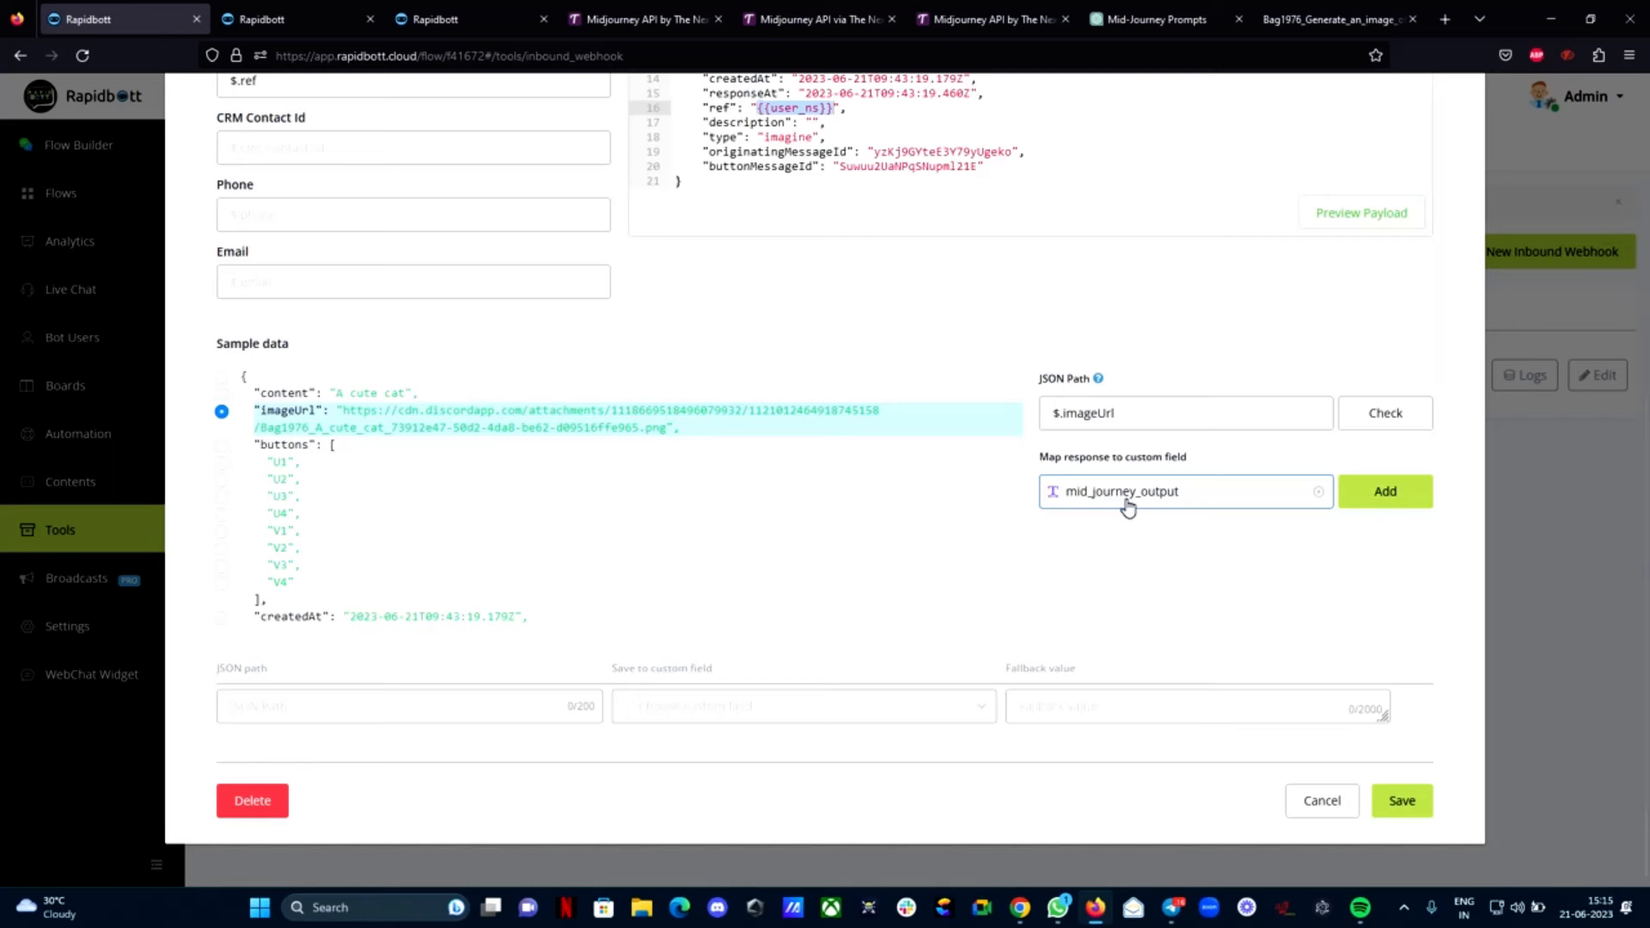
left_click(1393, 503)
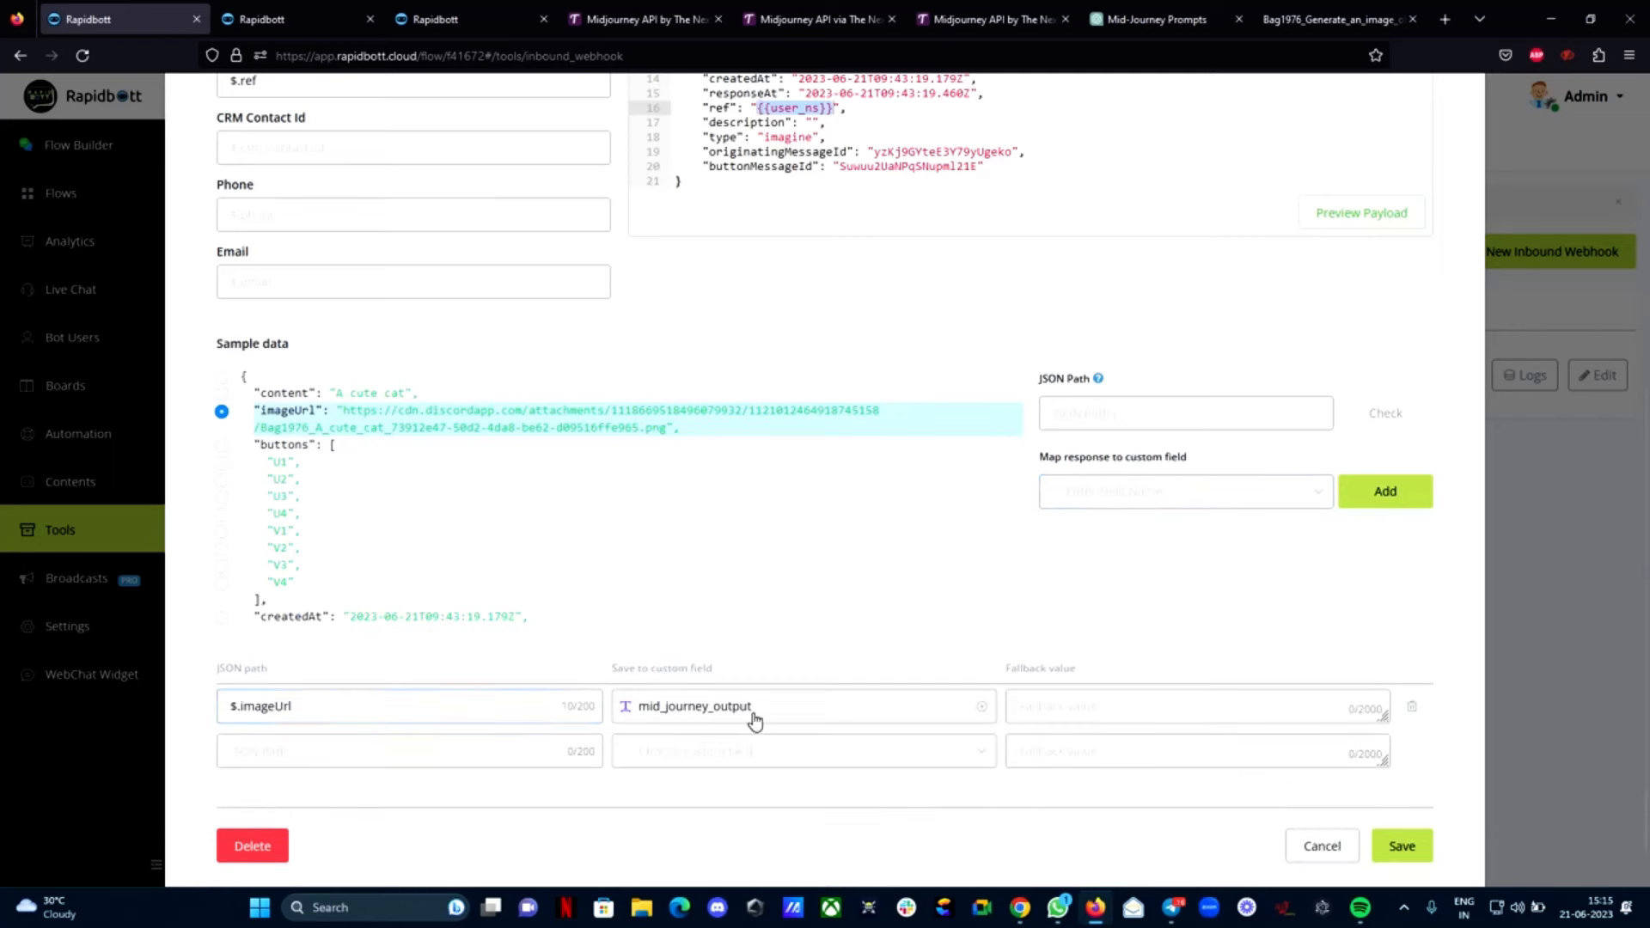
Map the whole buttons array ($.buttons) to the custom field mj_buttons and add the mapping
left_click(222, 451)
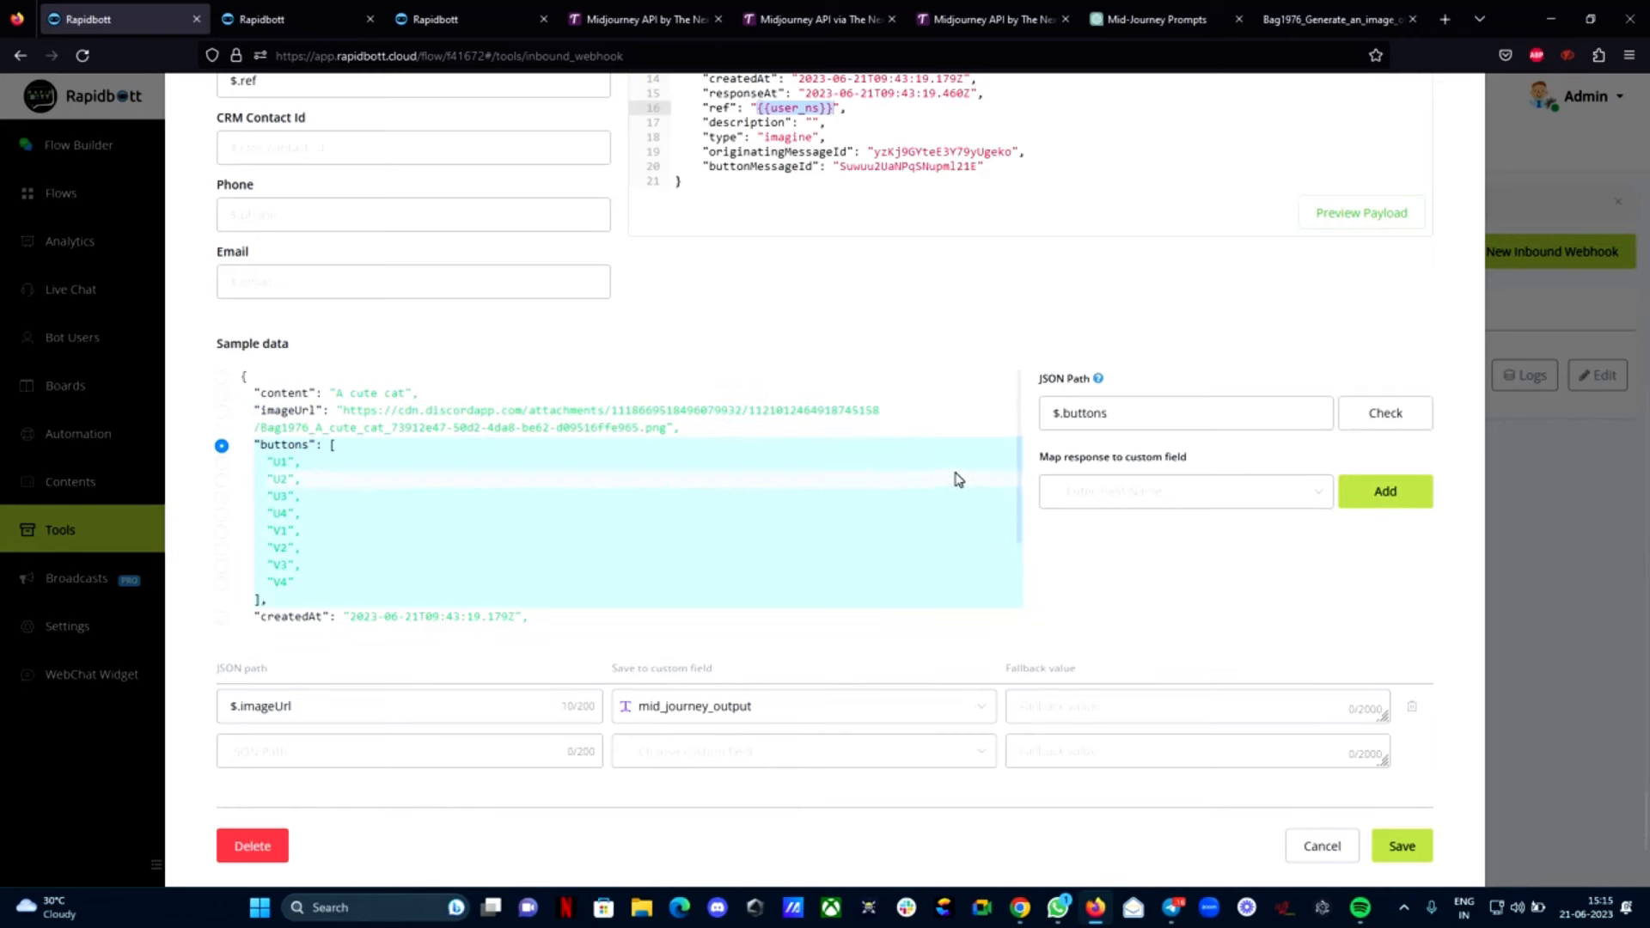
left_click(1177, 499)
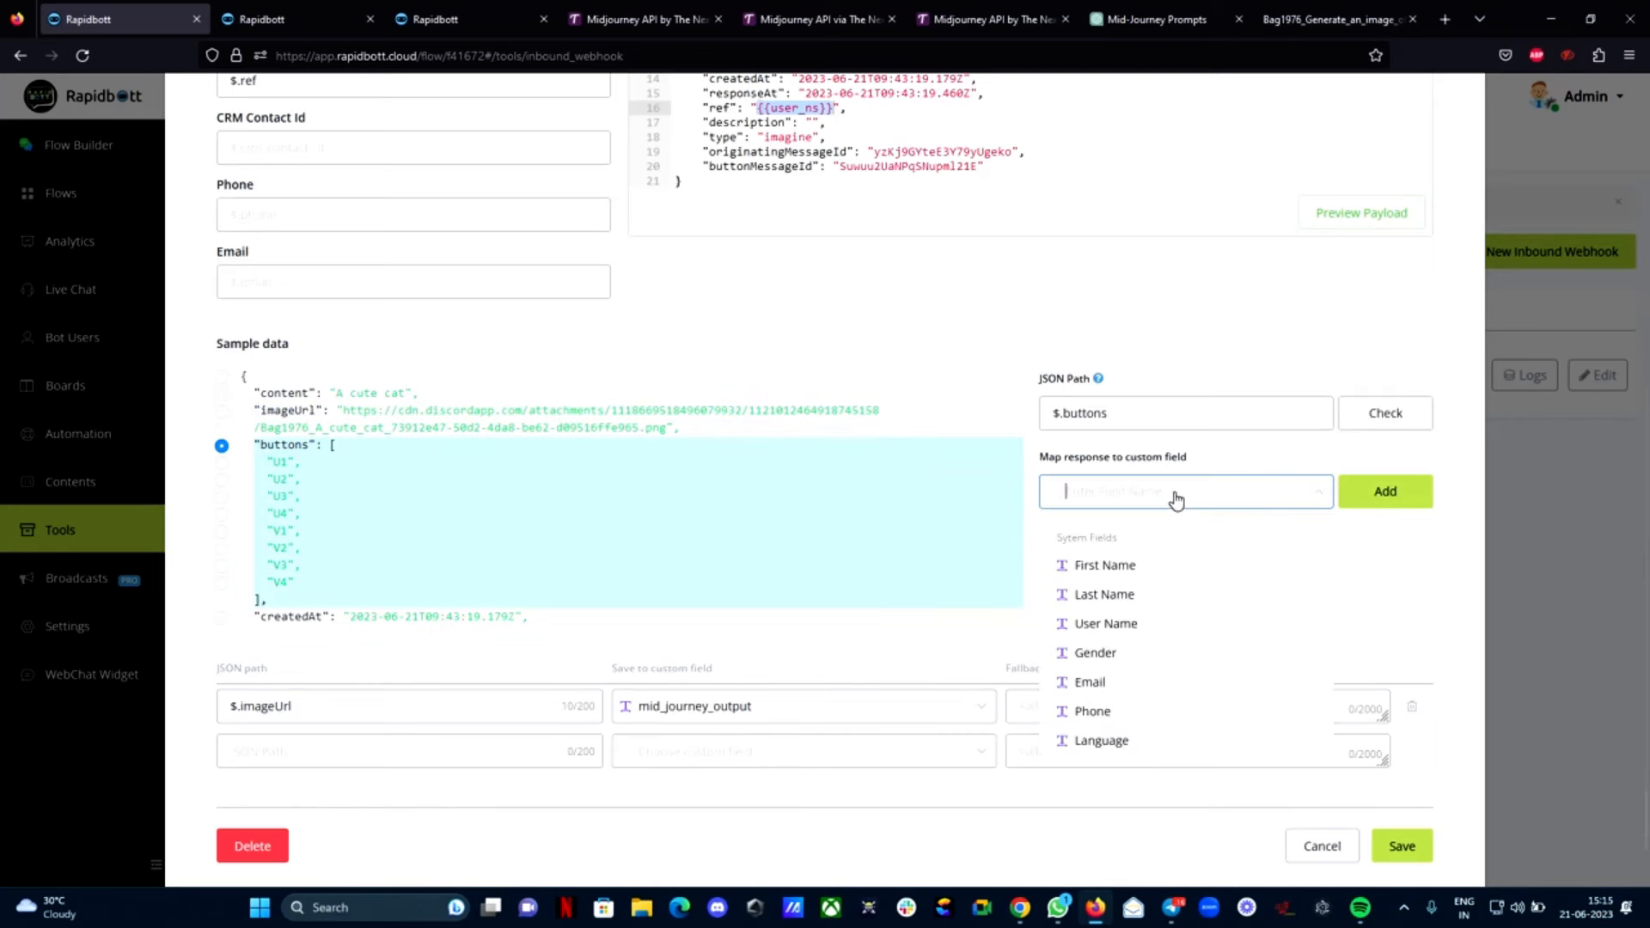
type("but")
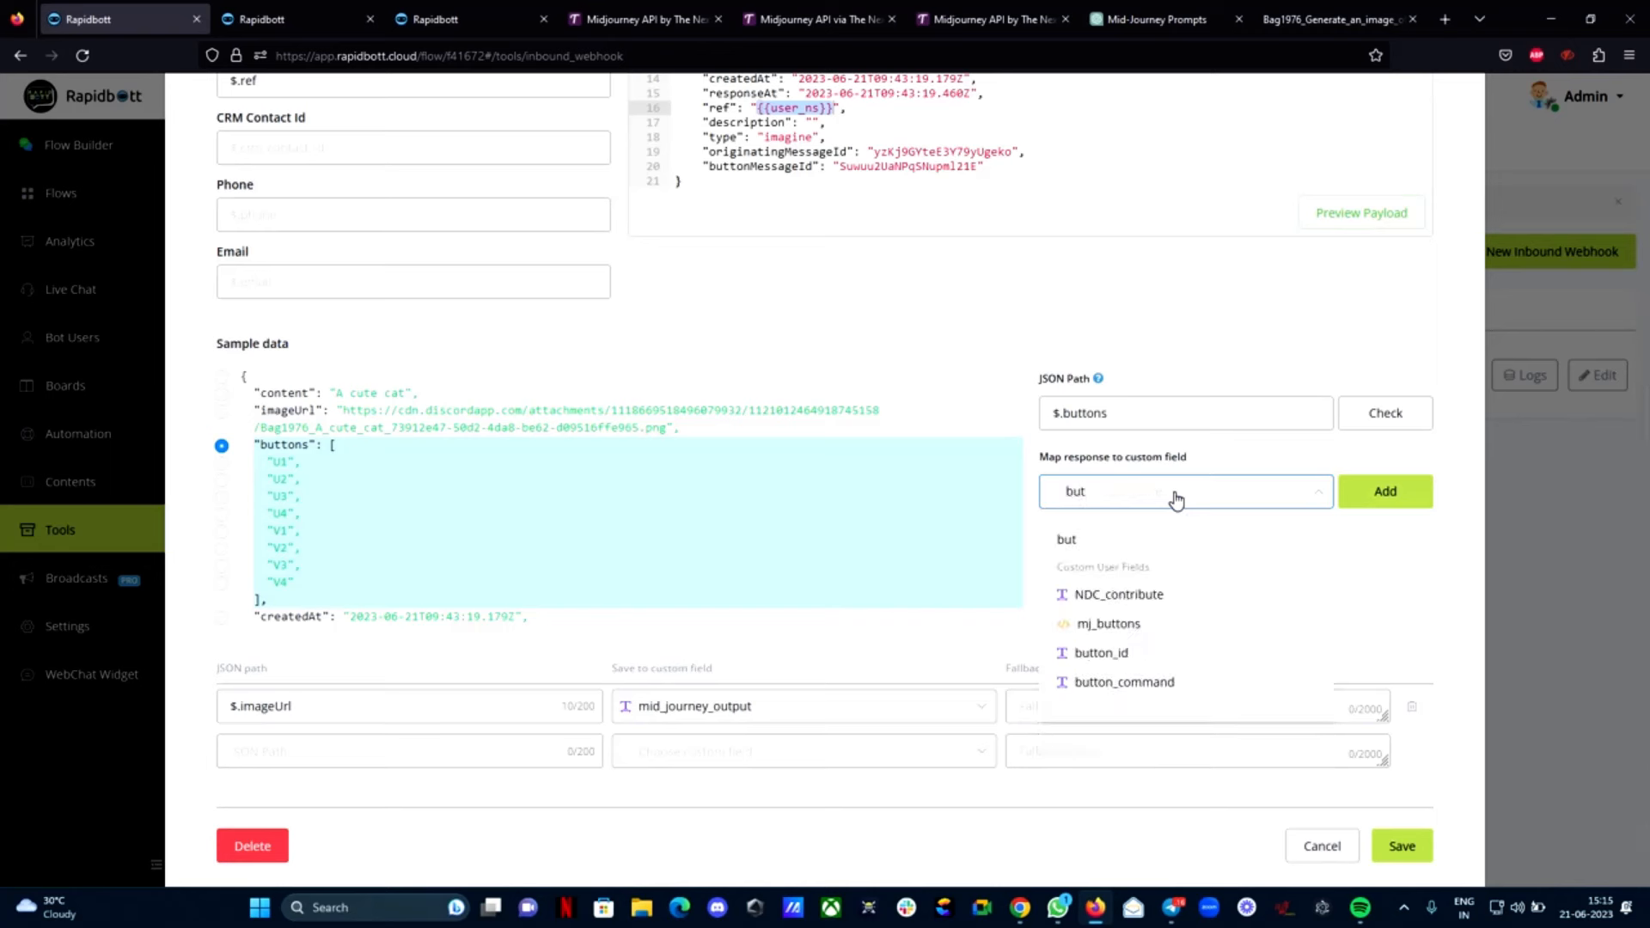
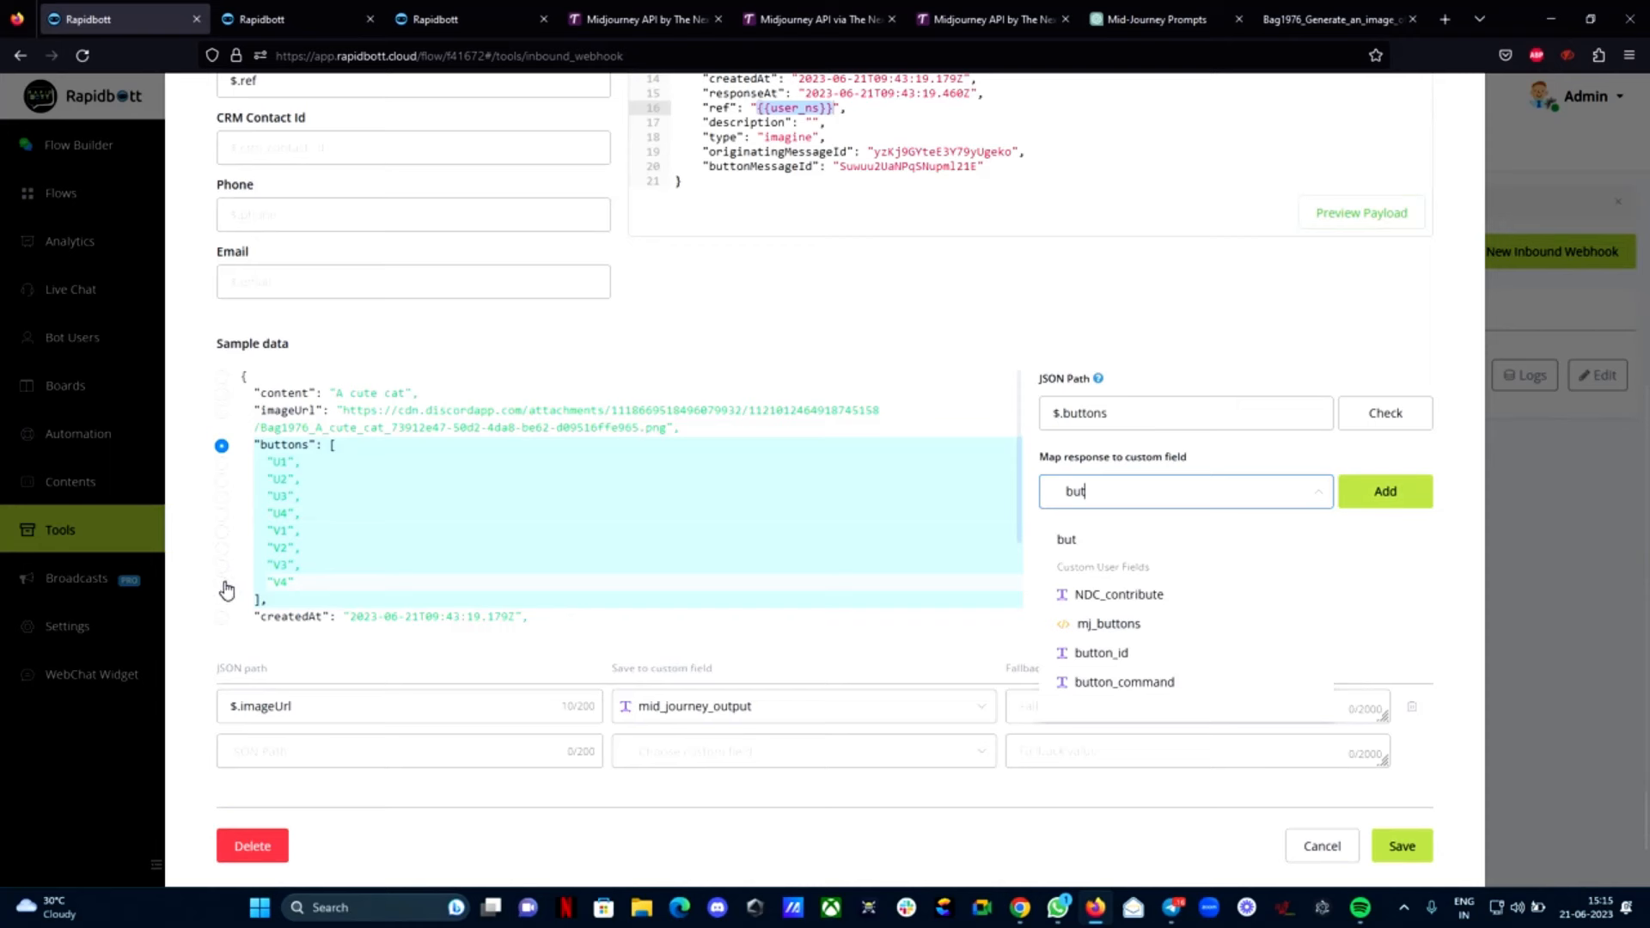
left_click(1113, 625)
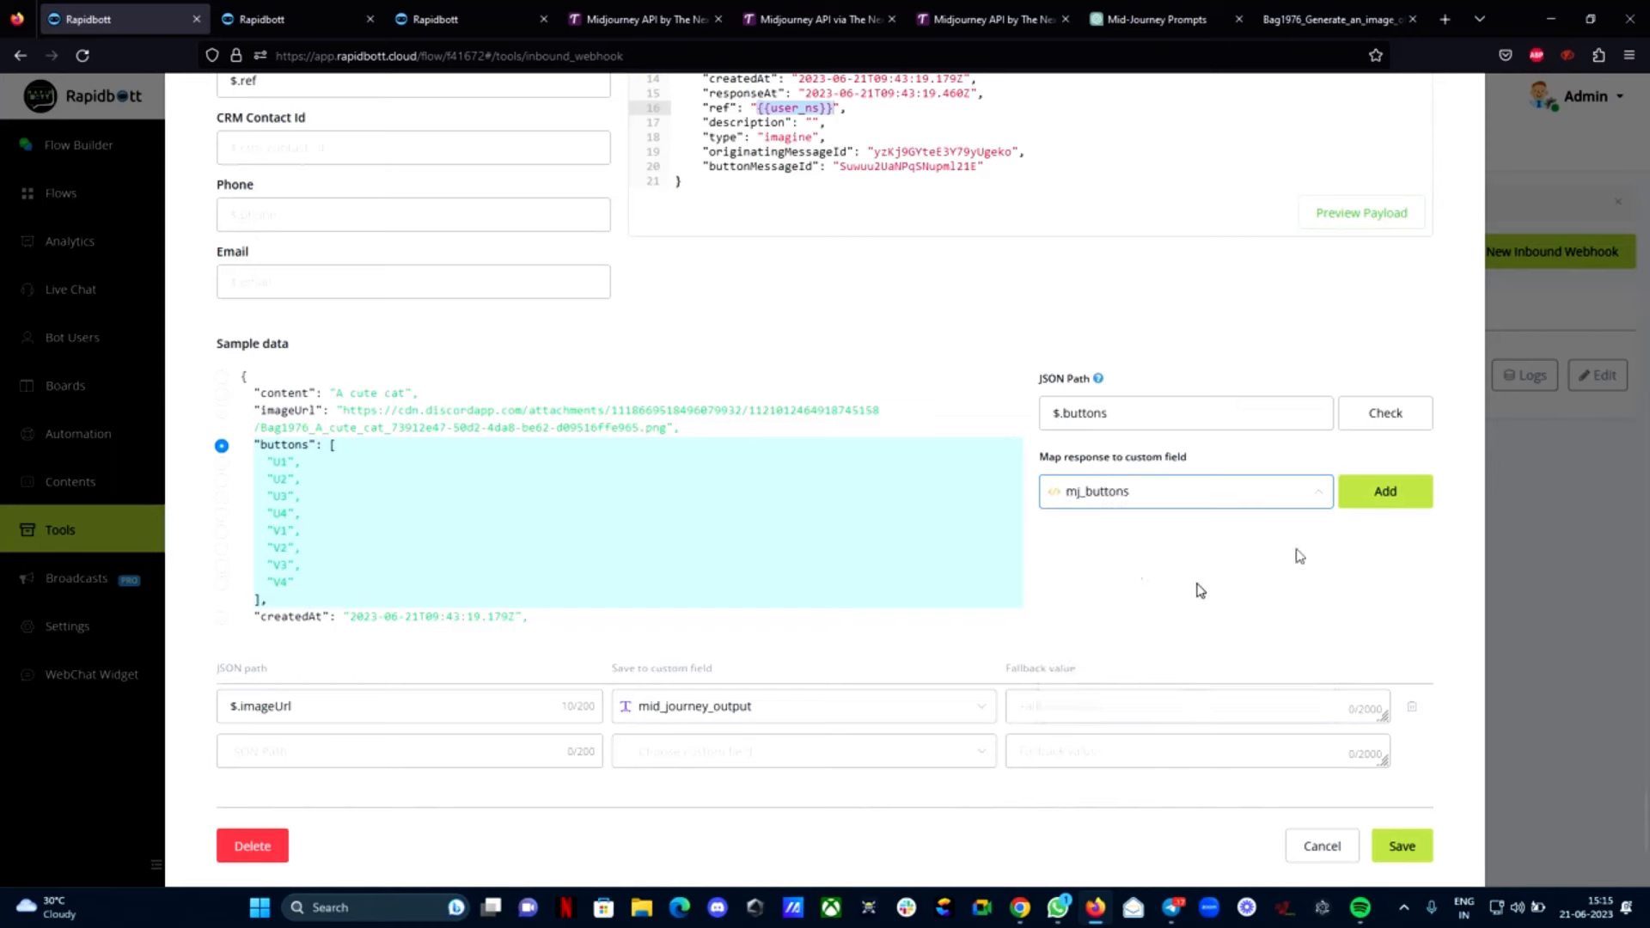
left_click(1386, 491)
Map the sample data's buttonMessageId entry ($.buttonMessageId) to the custom field button_id and add the mapping
scroll(591, 556, "down", 2)
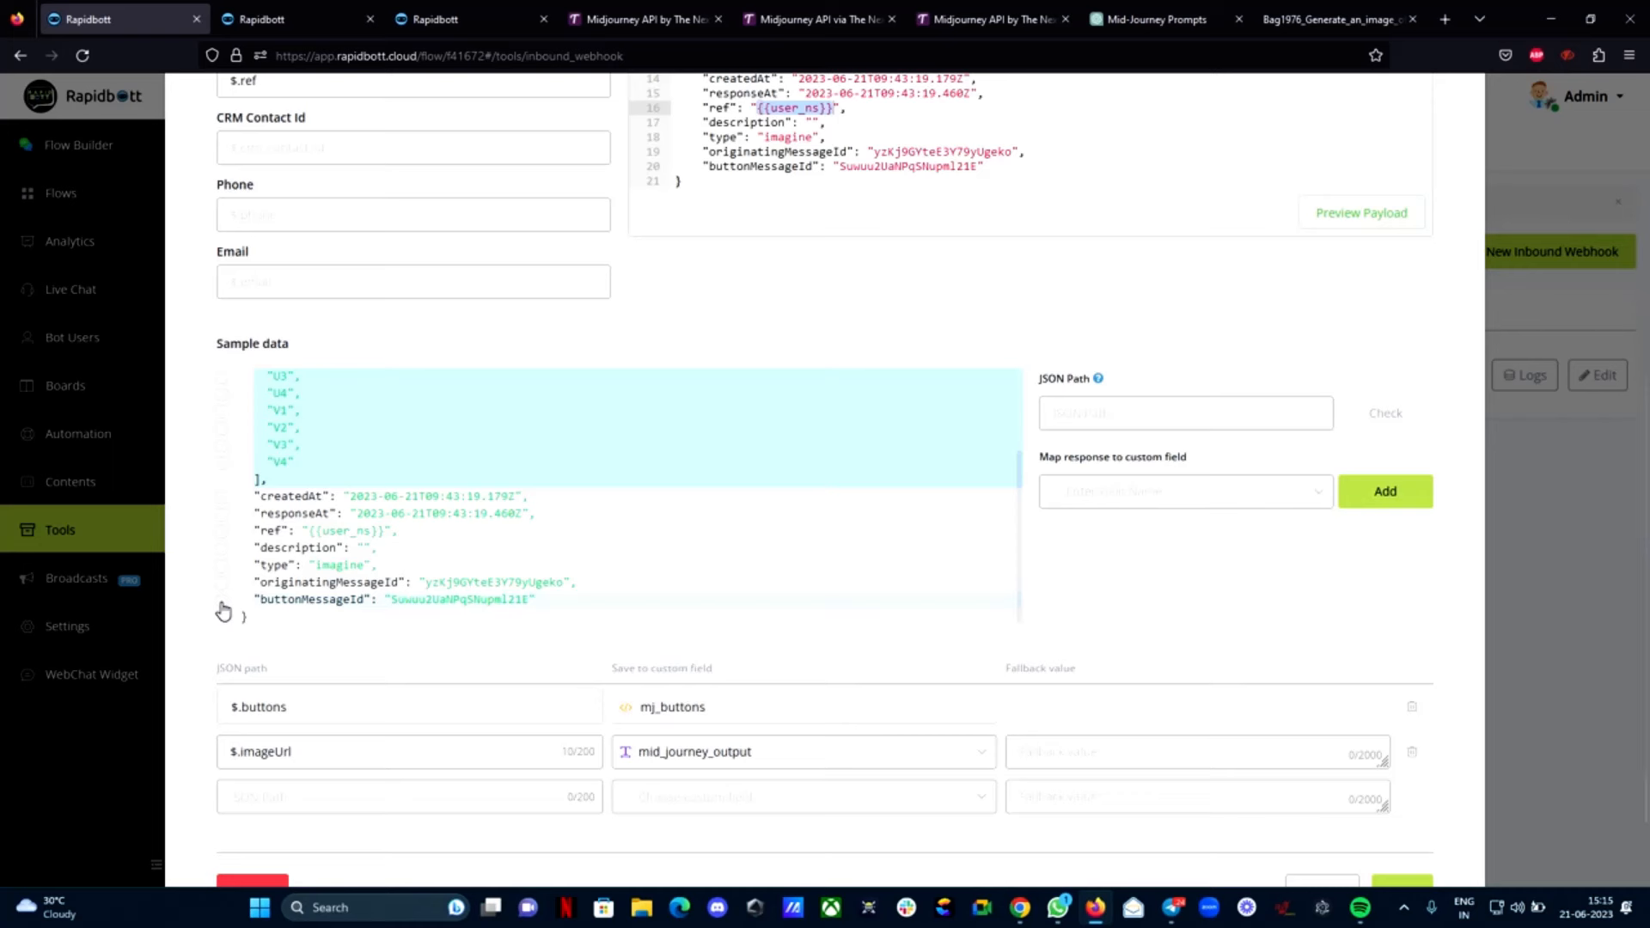
scroll(223, 610, "up", 2)
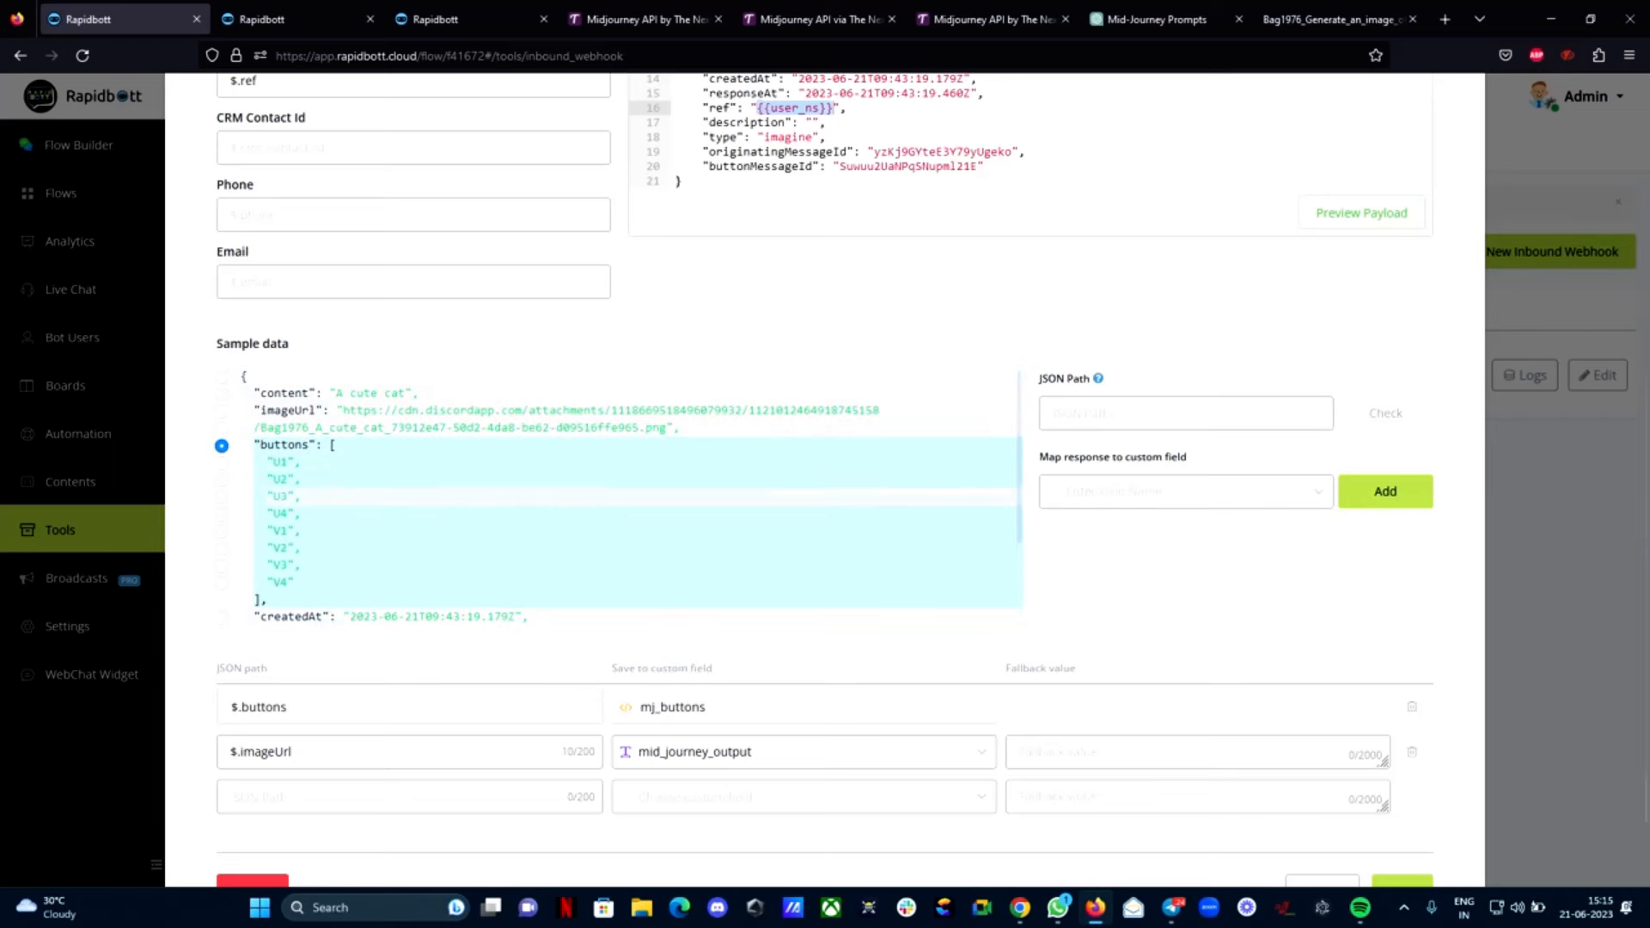
scroll(421, 481, "down", 2)
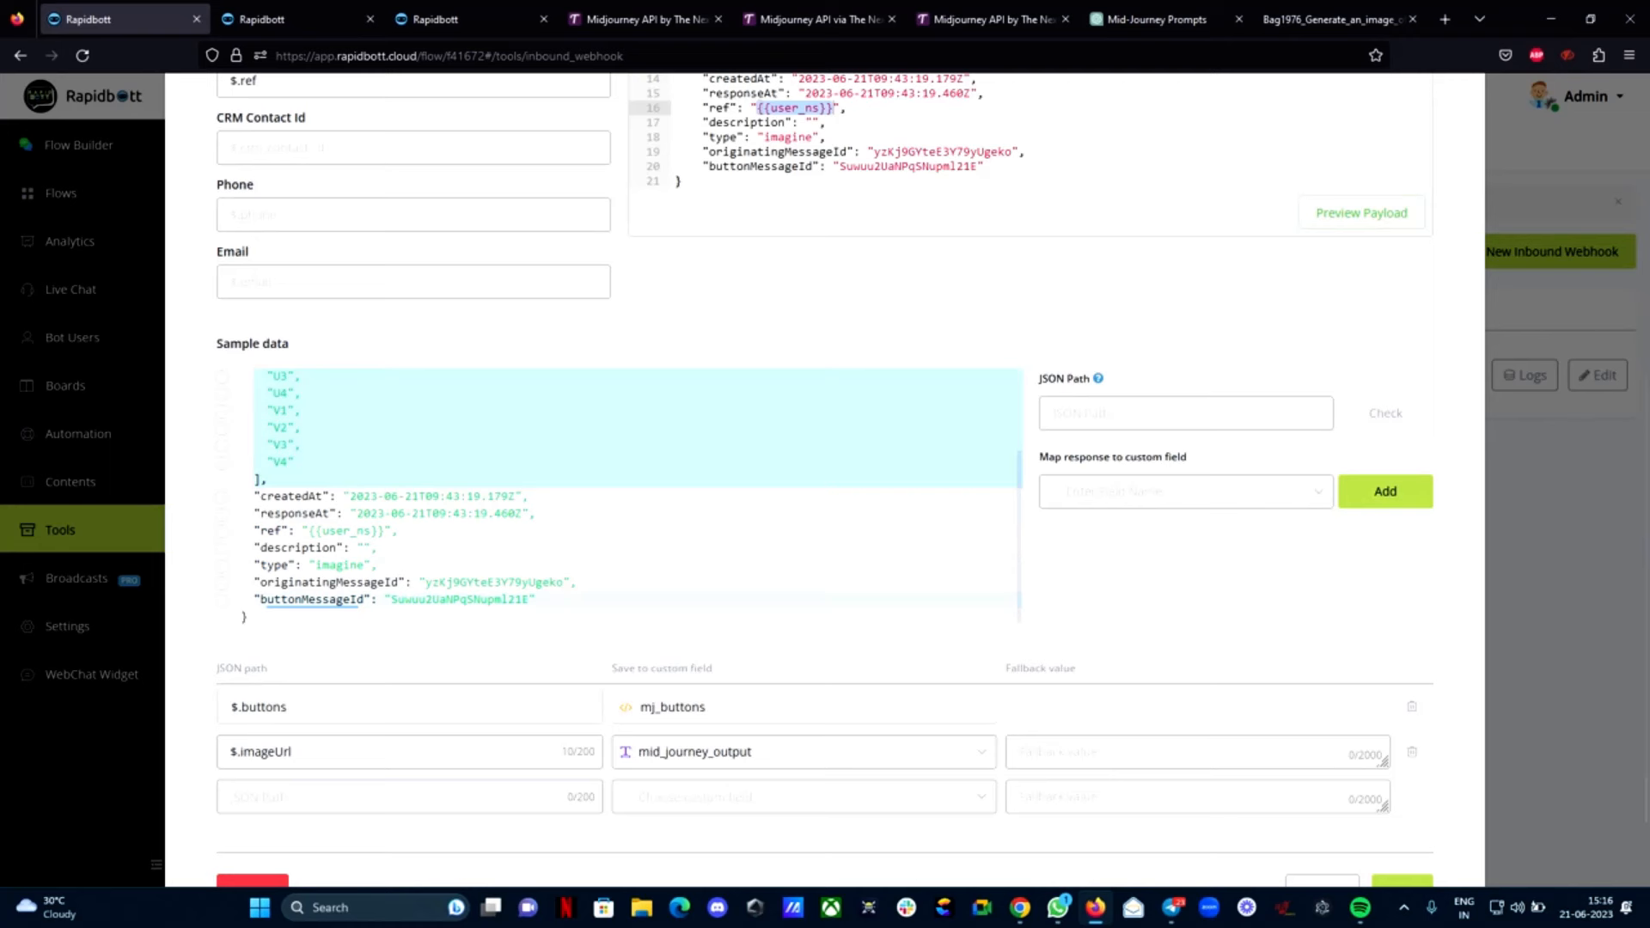
left_click(223, 602)
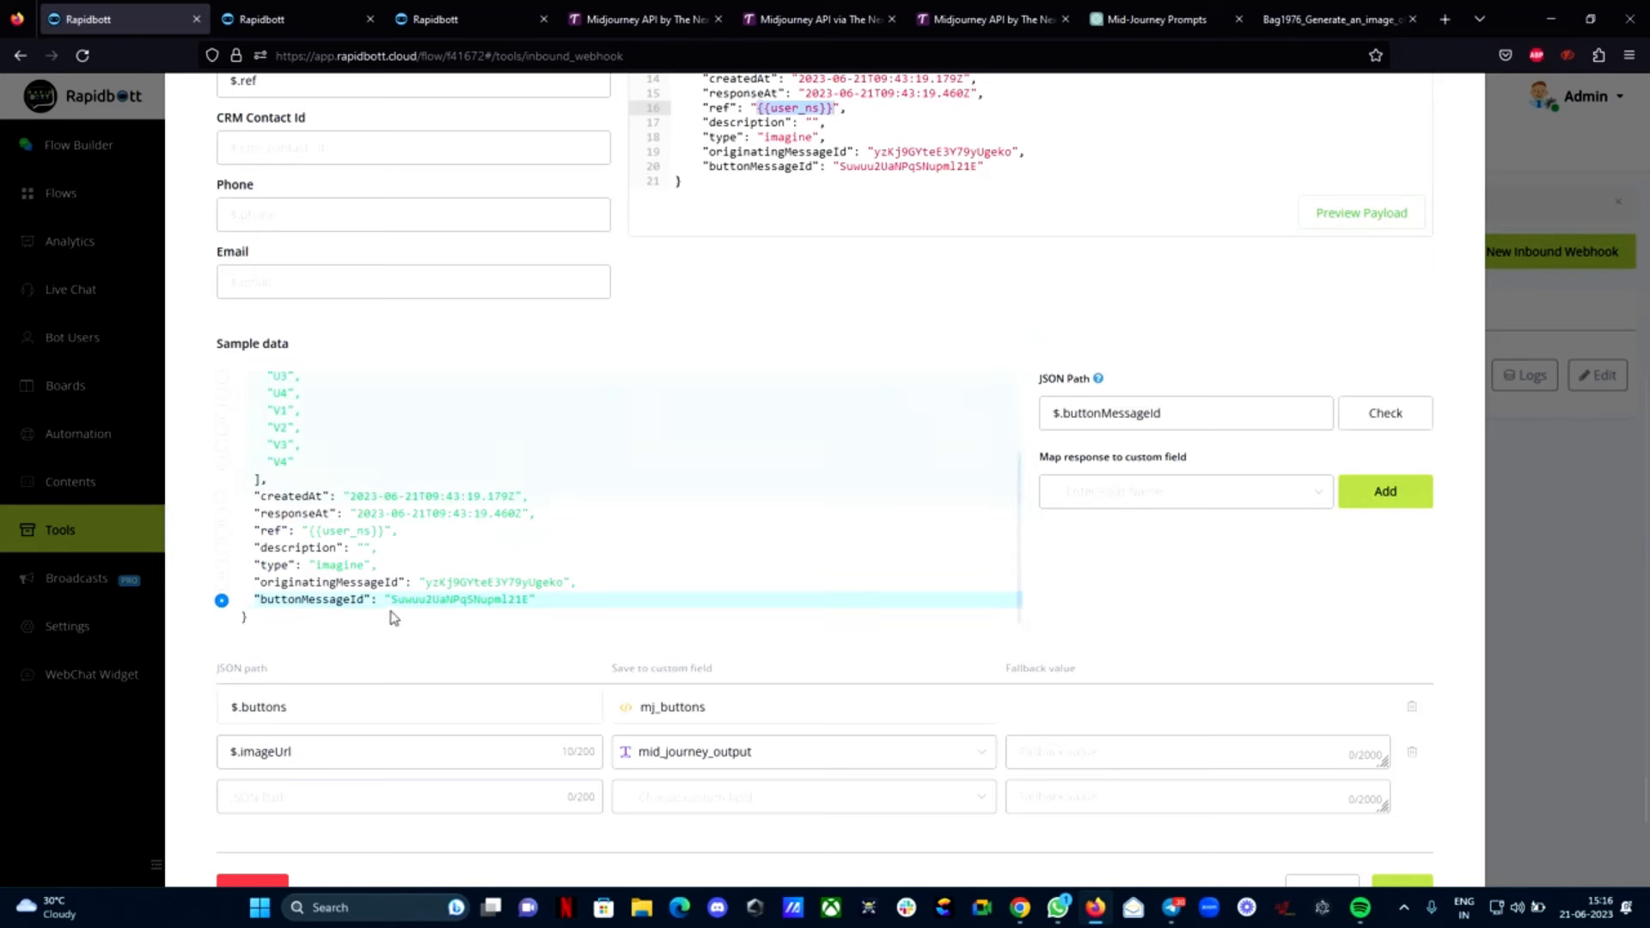
left_click(1139, 499)
type("butt")
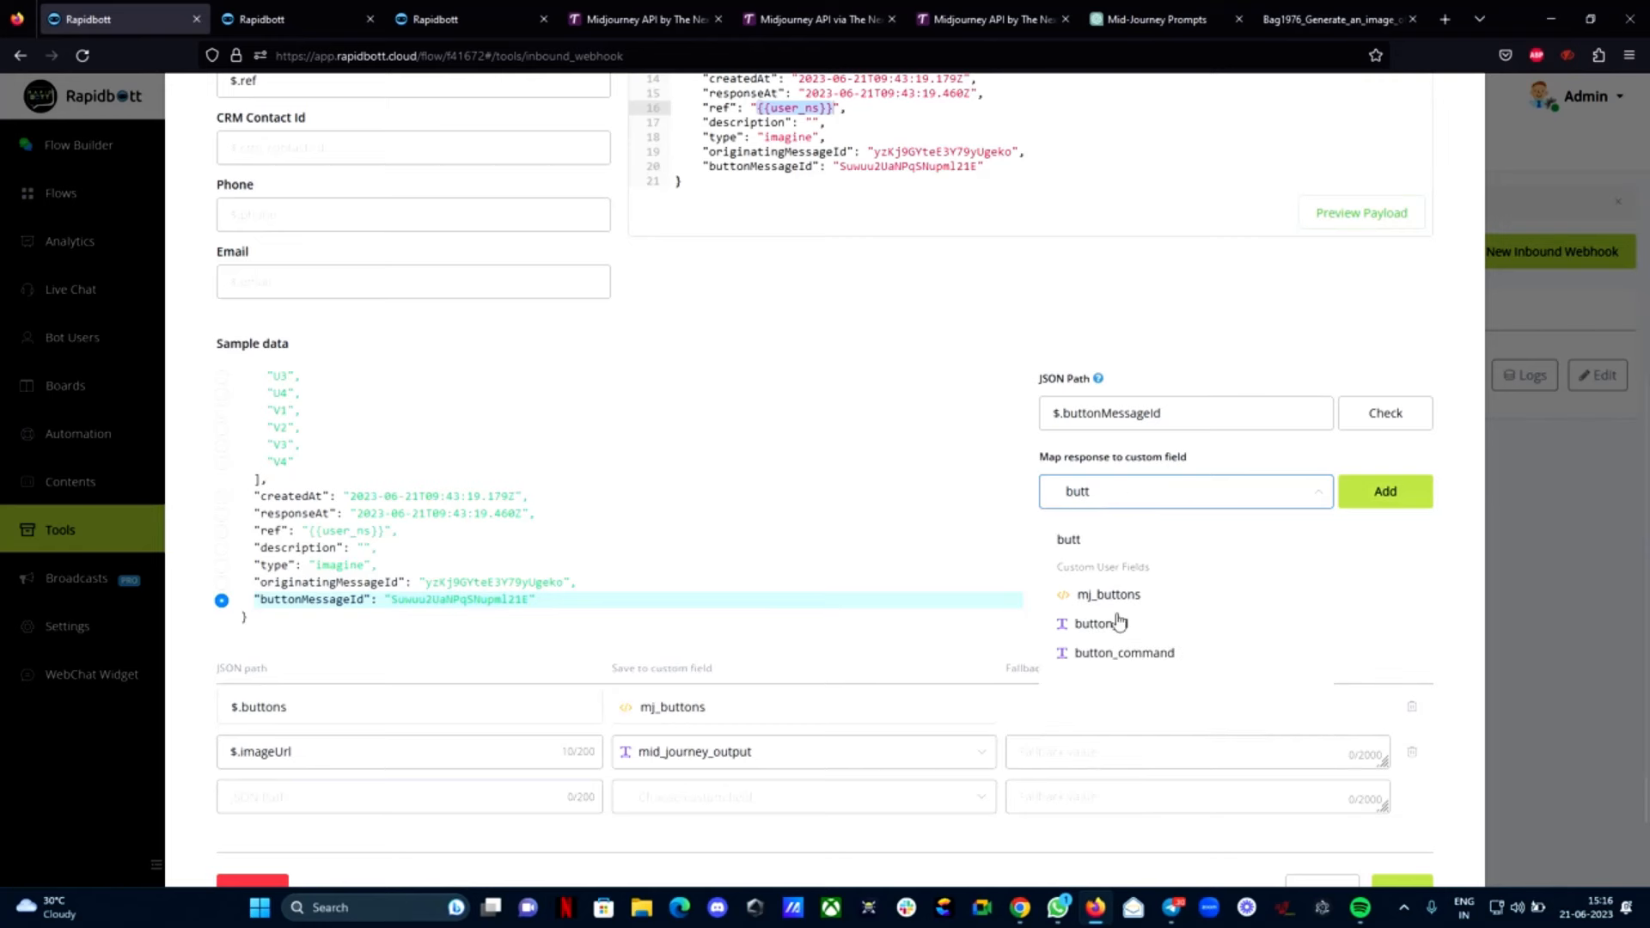
left_click(1156, 623)
left_click(1386, 491)
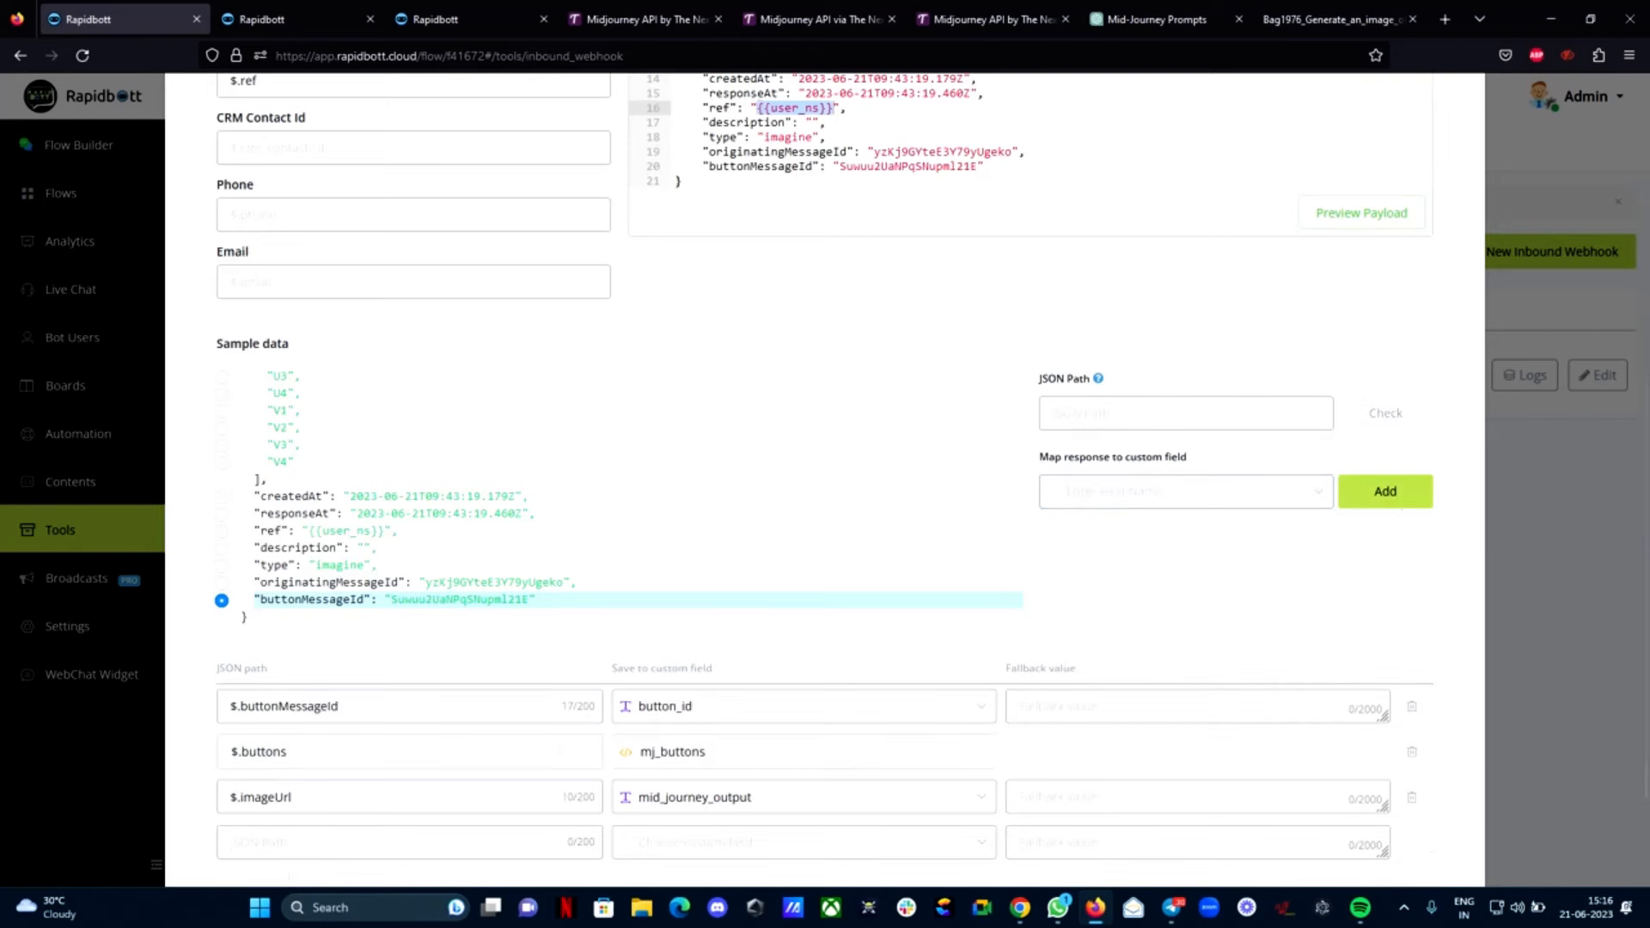
Review the Midjourney New webhook's User Ns mapping, sample payload and custom field mappings
scroll(362, 344, "down", 3)
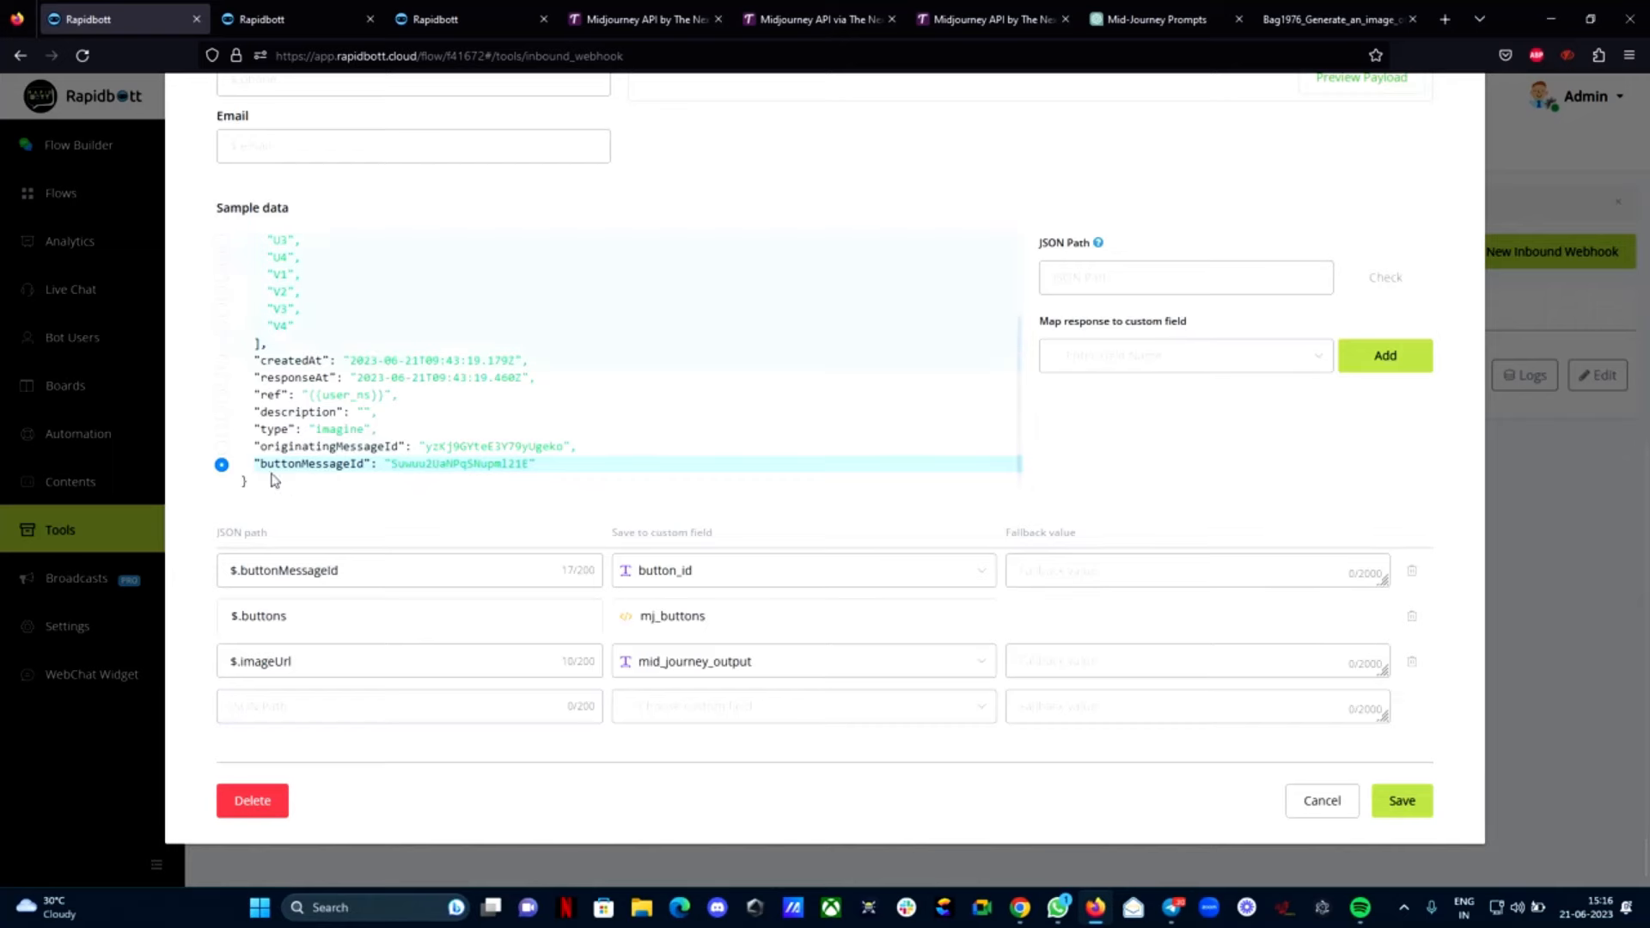
scroll(671, 516, "up", 5)
scroll(391, 508, "up", 10)
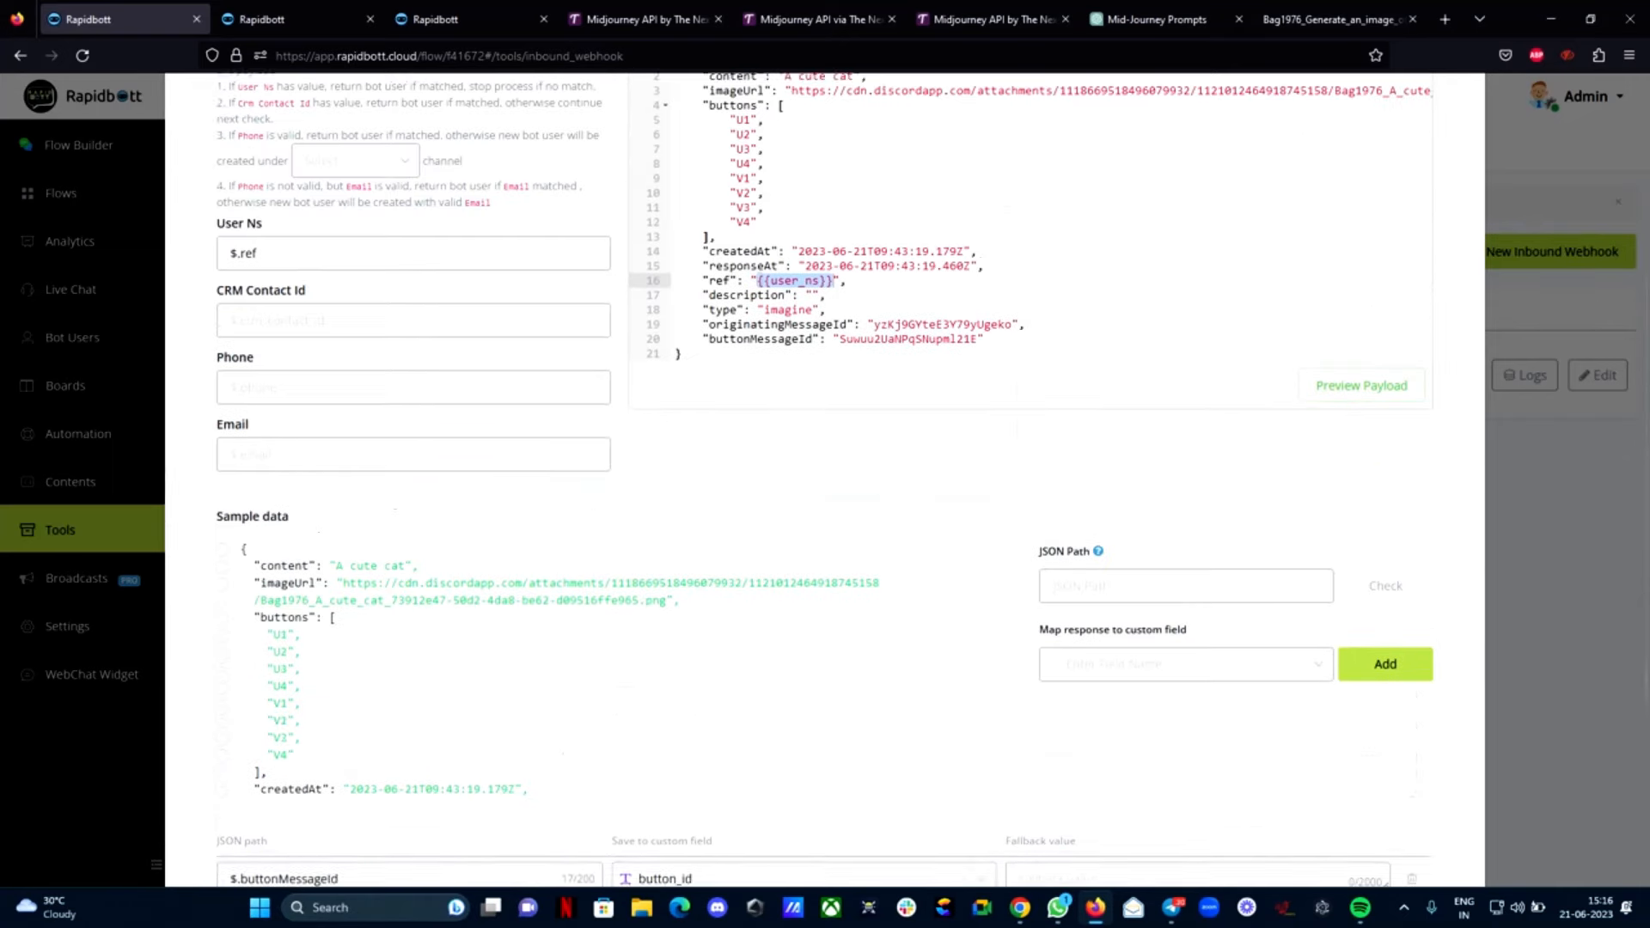
scroll(625, 492, "up", 1)
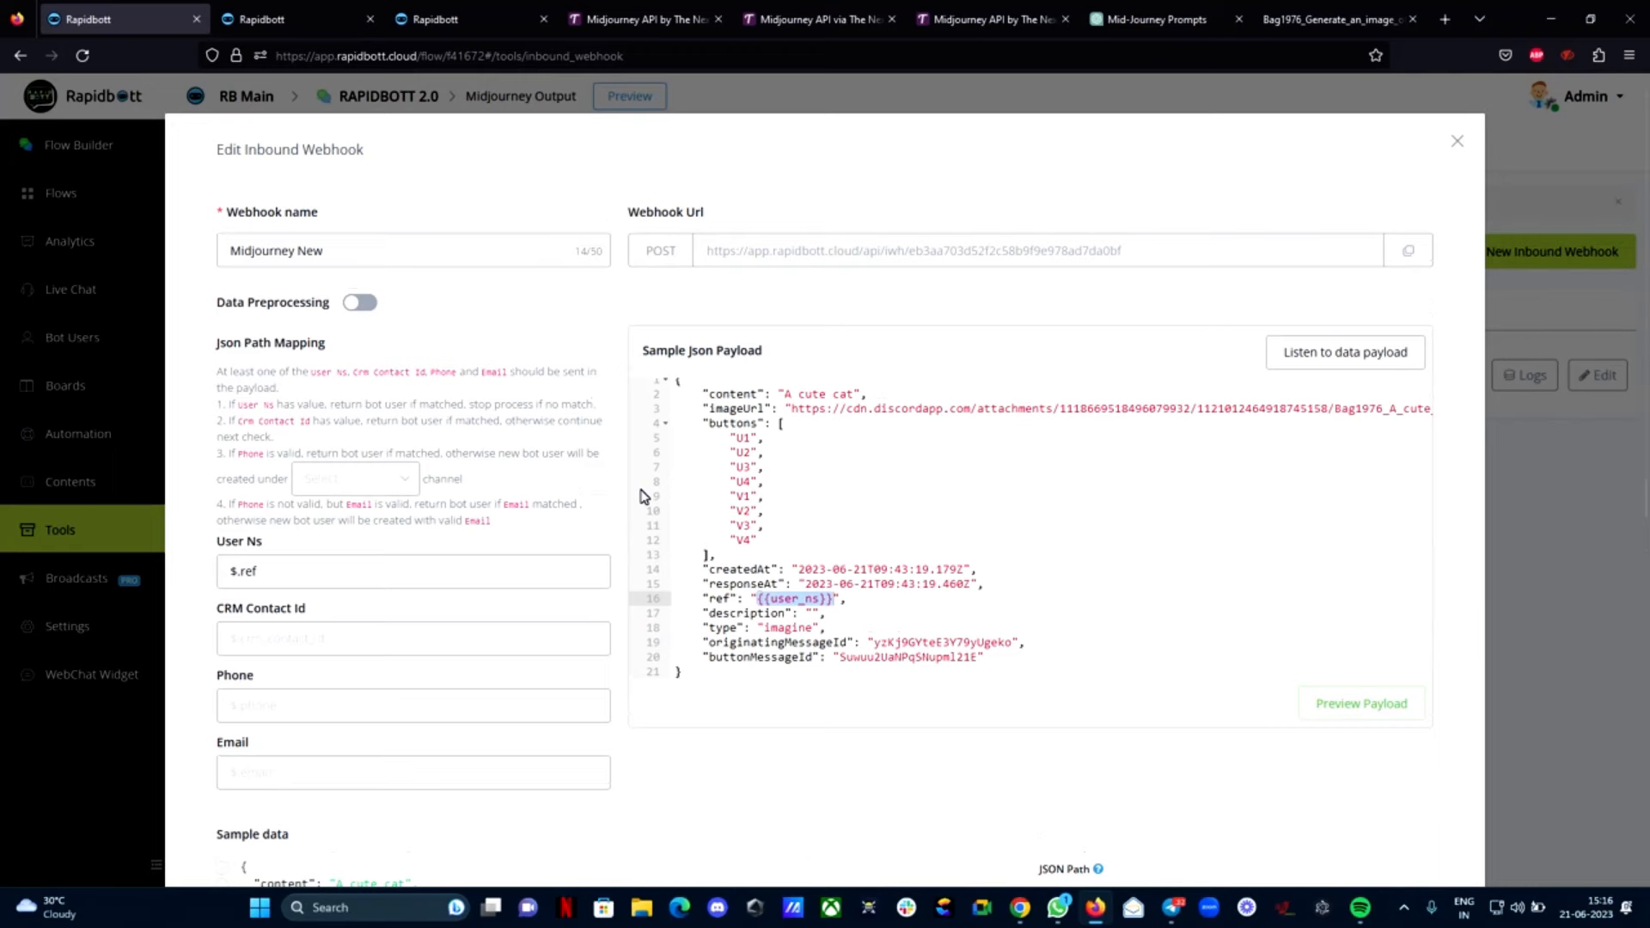
scroll(643, 497, "down", 15)
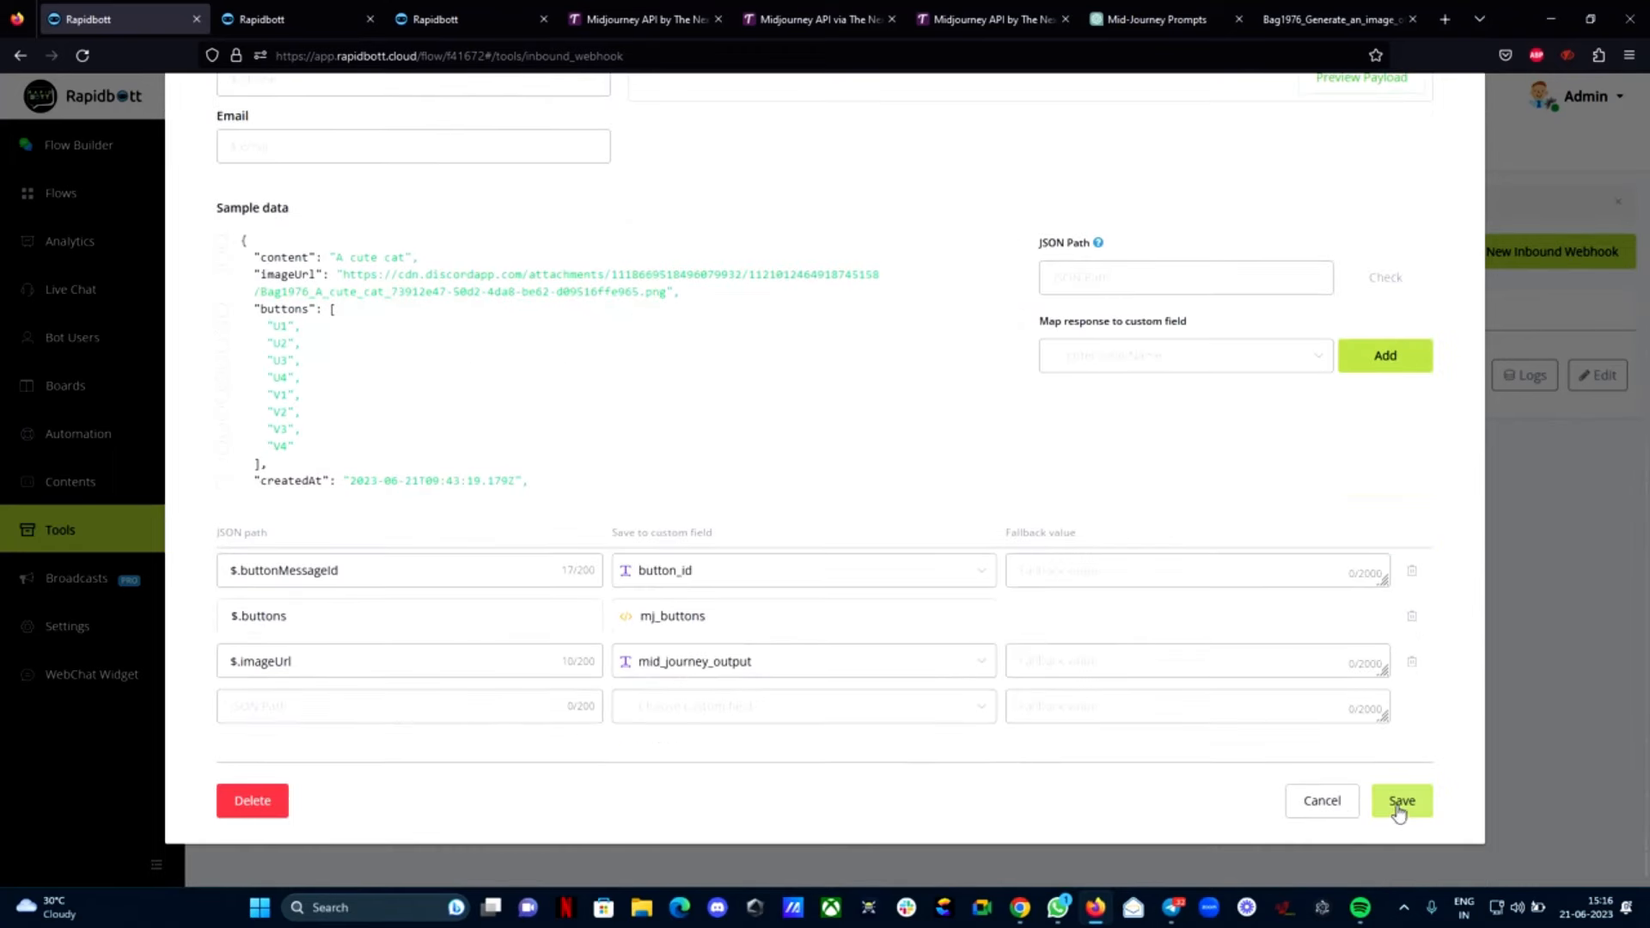
Save the Midjourney New inbound webhook's field mappings and activate the webhook
left_click(1400, 803)
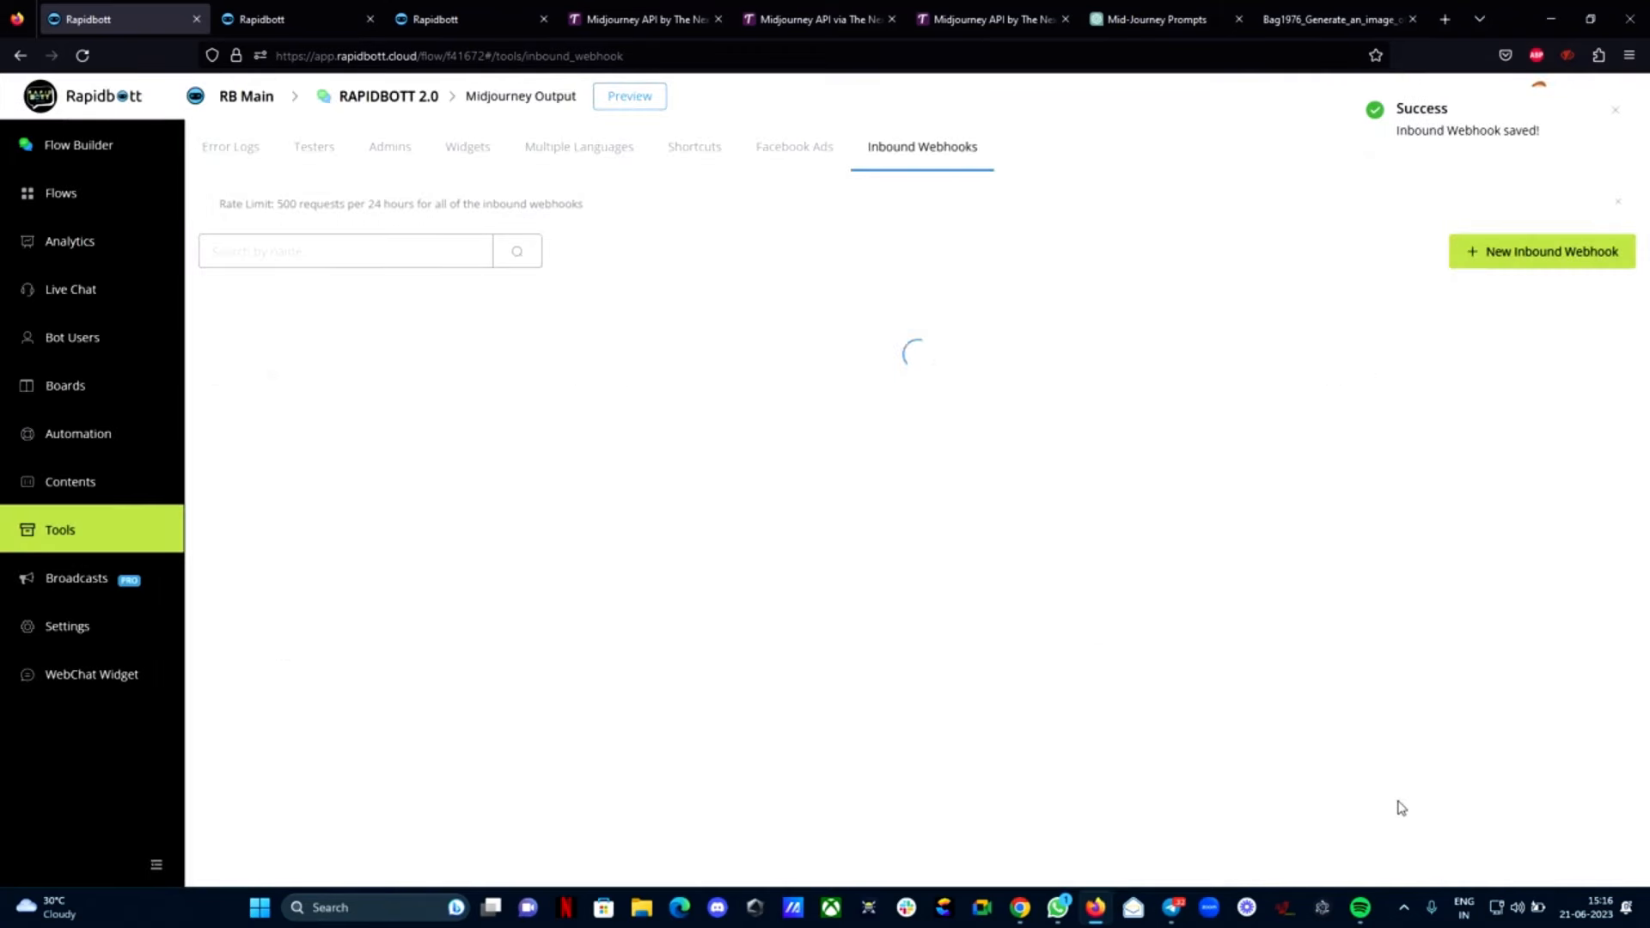
left_click(222, 376)
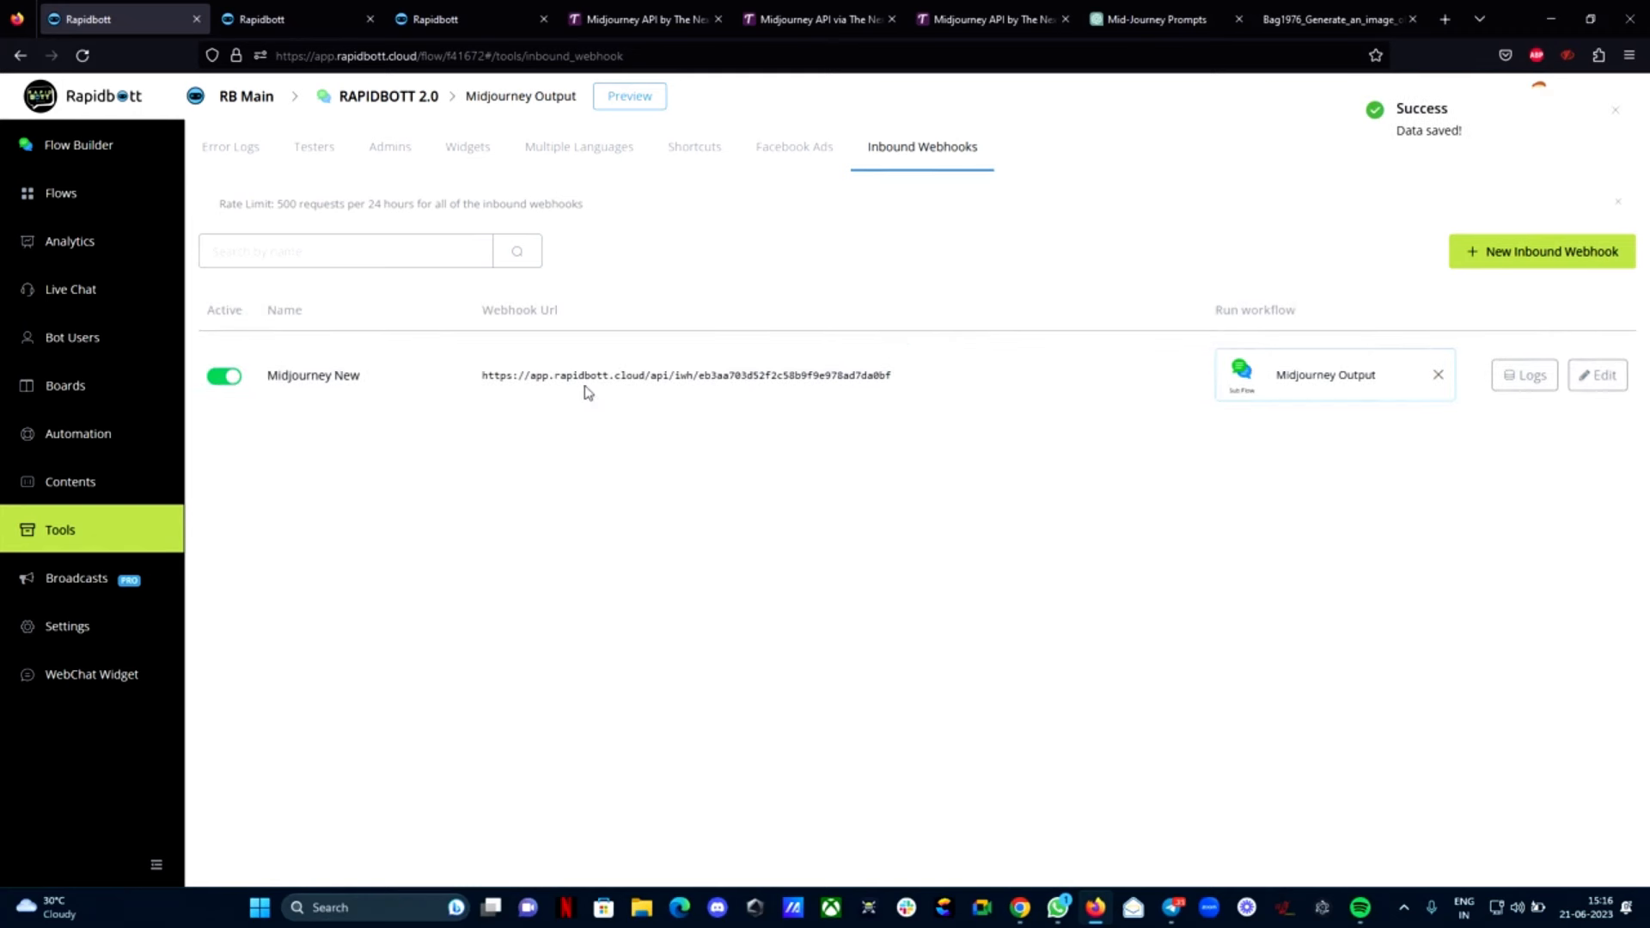
Examine the Midjourney New webhook's logs, checking the logged request's status, payload and ref value
left_click(1537, 385)
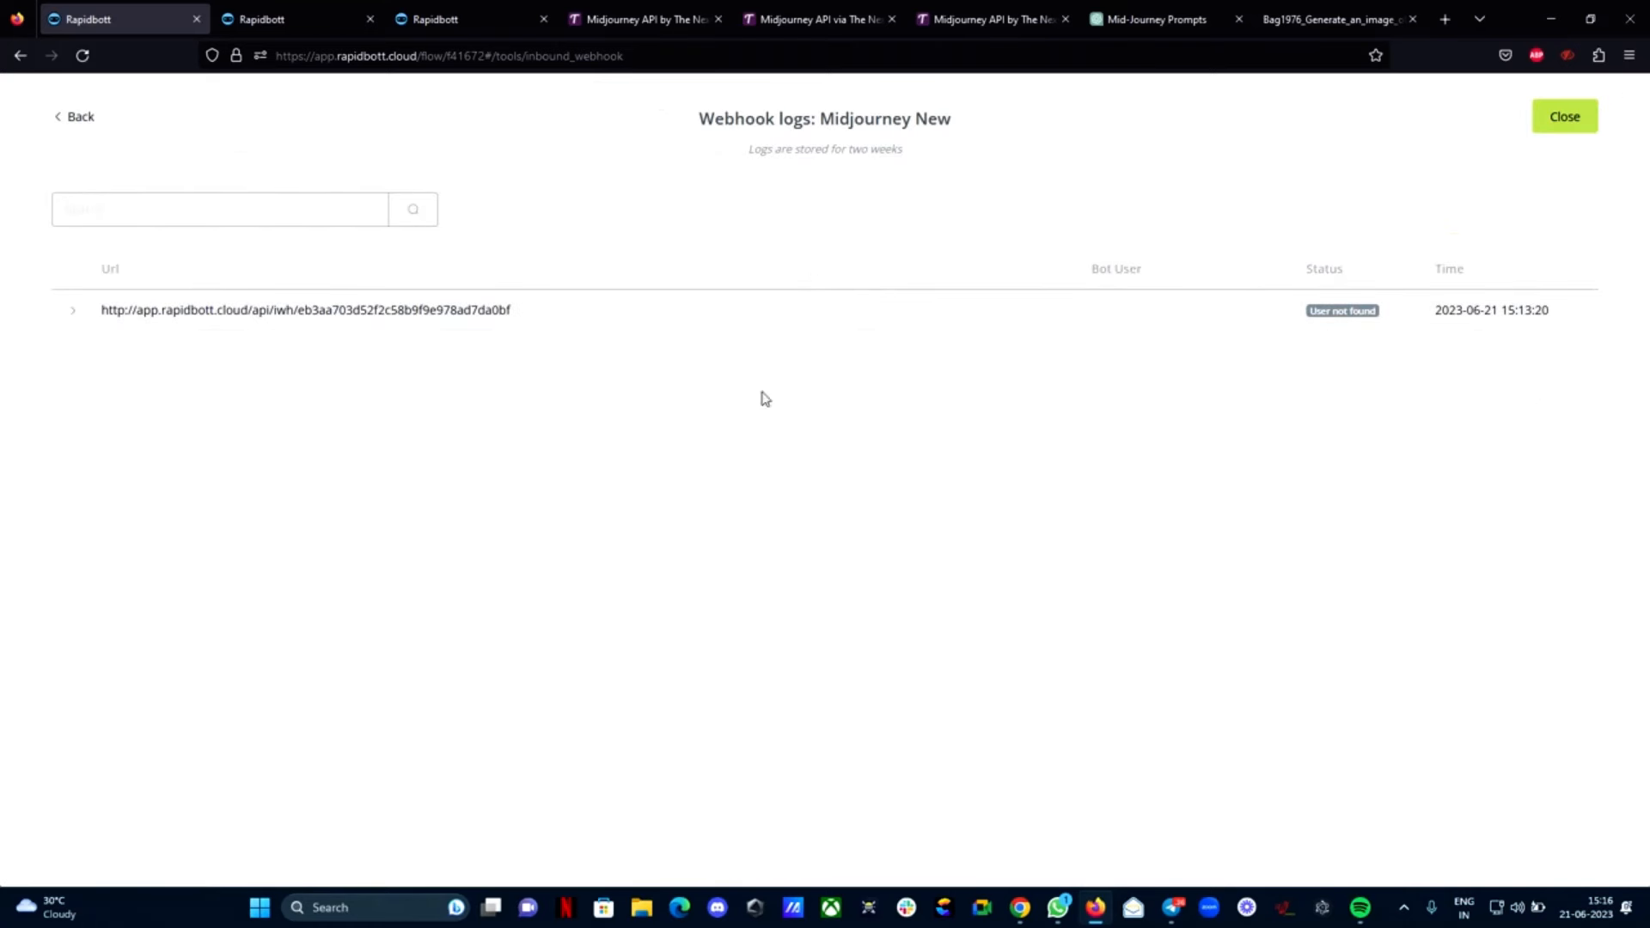
left_click(75, 317)
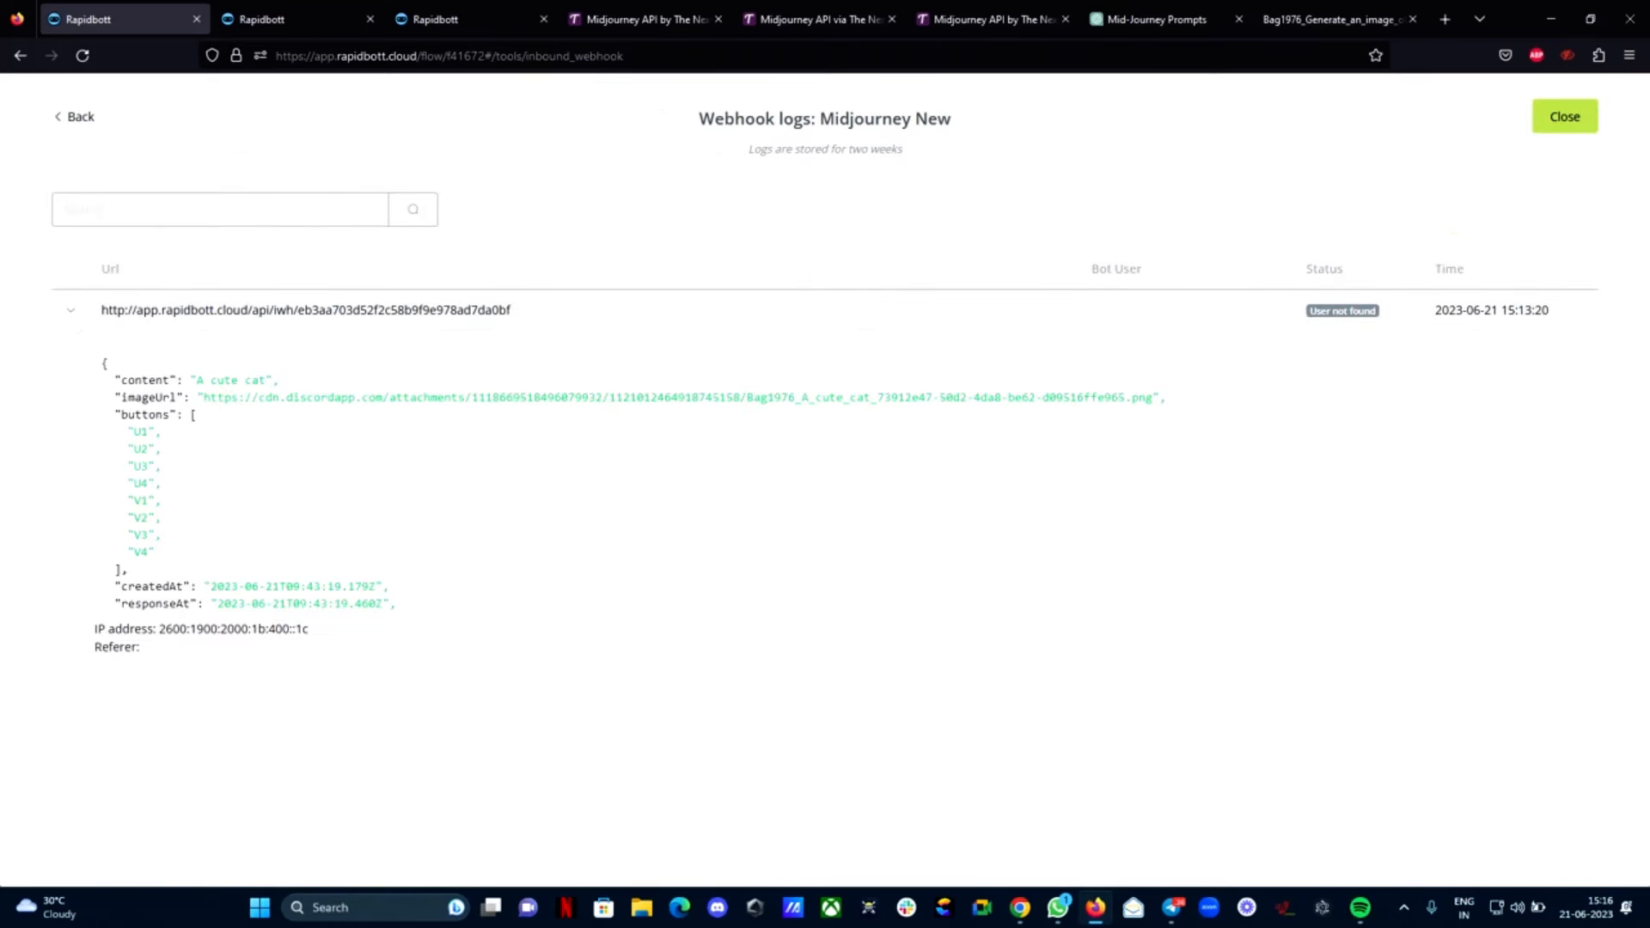
left_click_drag(1308, 310, 1383, 323)
scroll(371, 546, "down", 2)
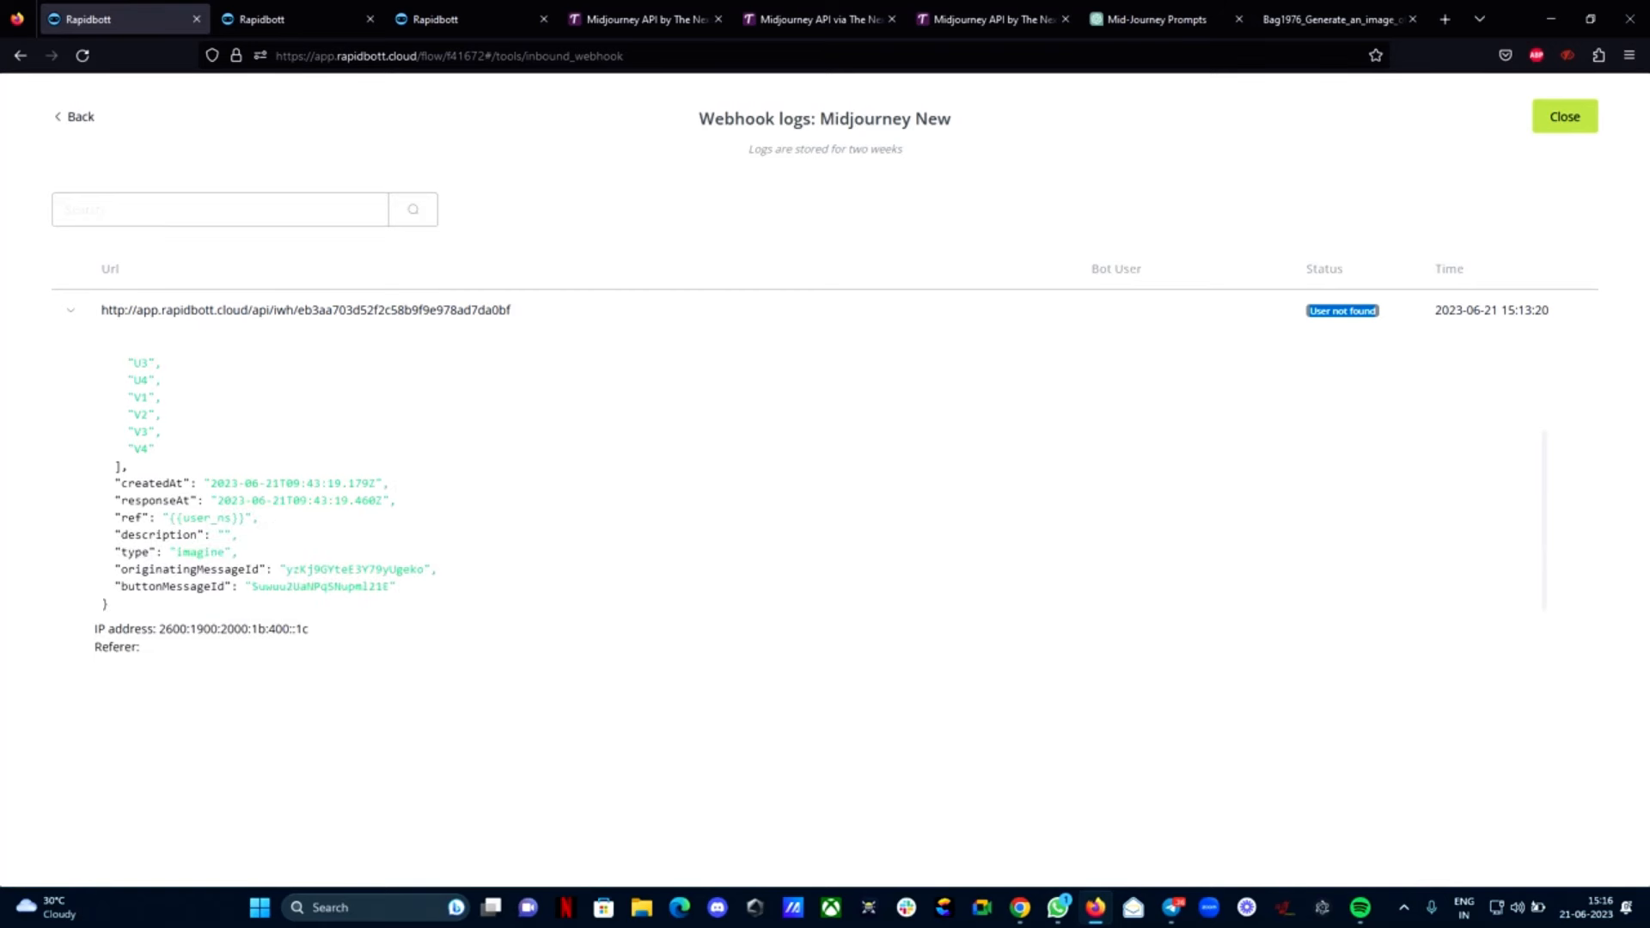
left_click_drag(169, 517, 232, 517)
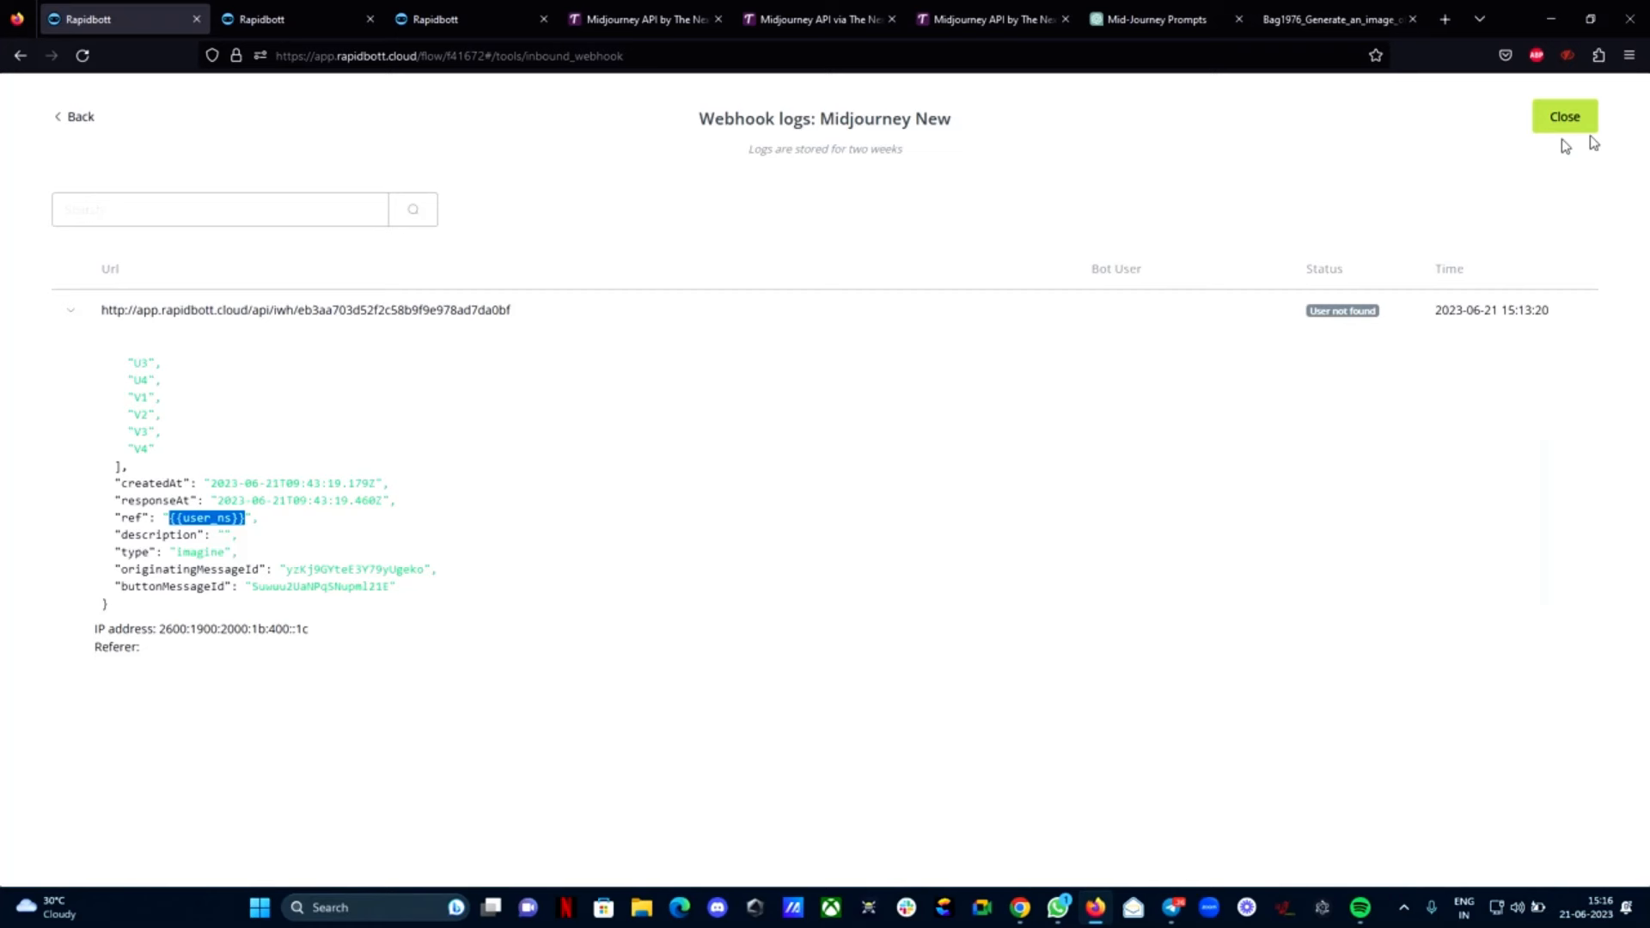
scroll(697, 450, "up", 3)
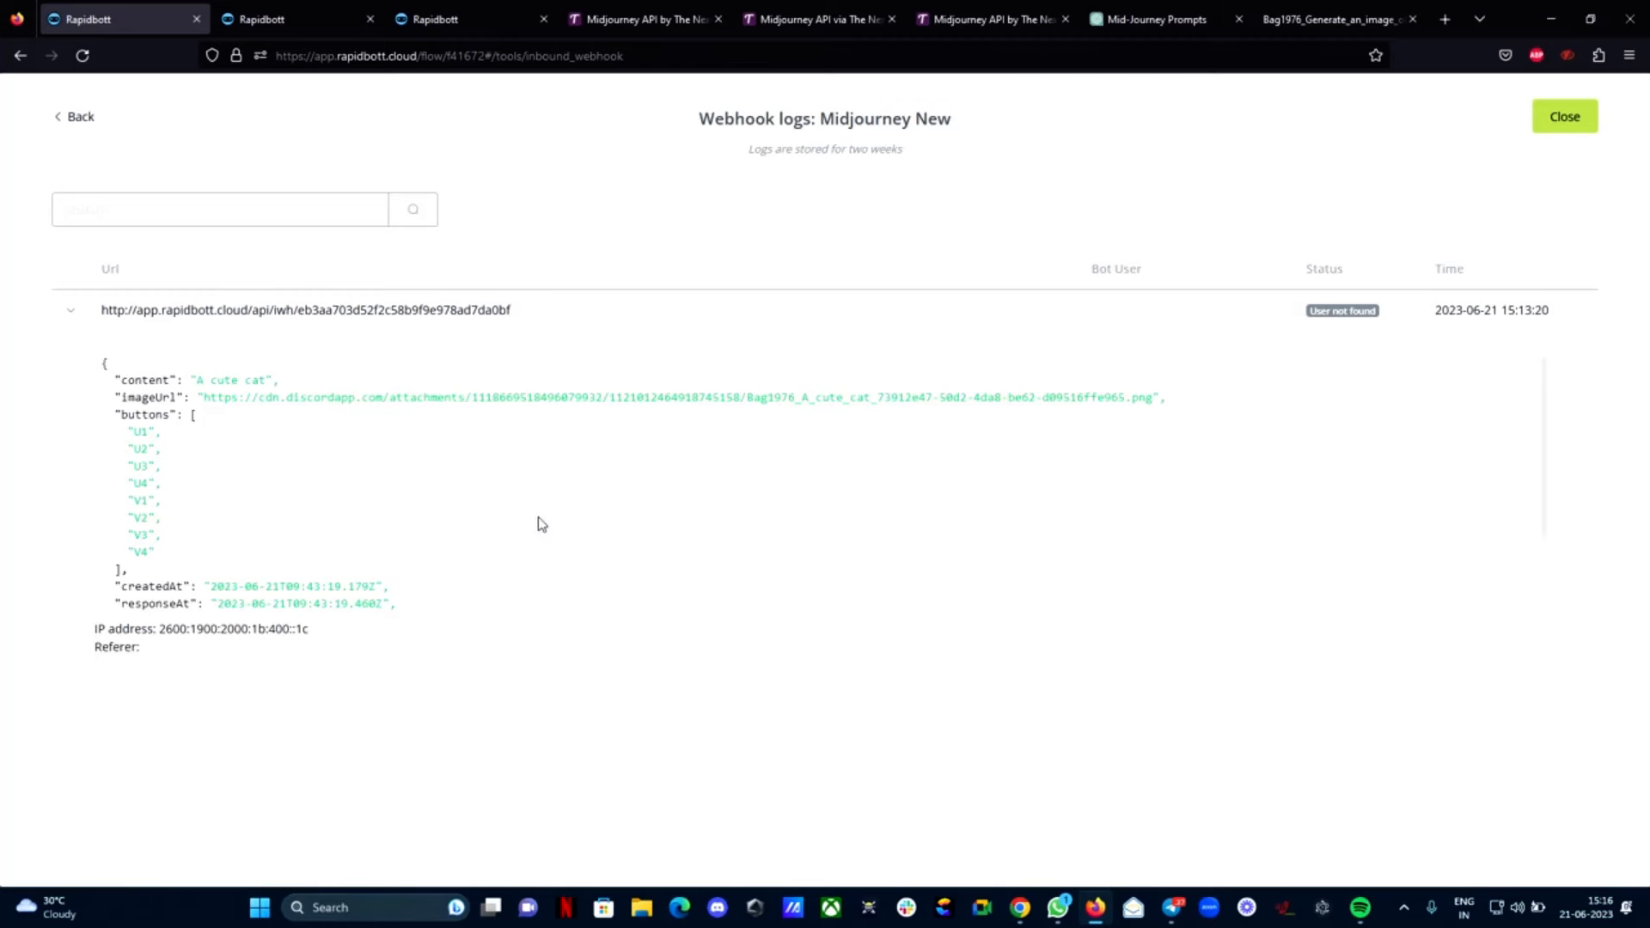
left_click(1591, 123)
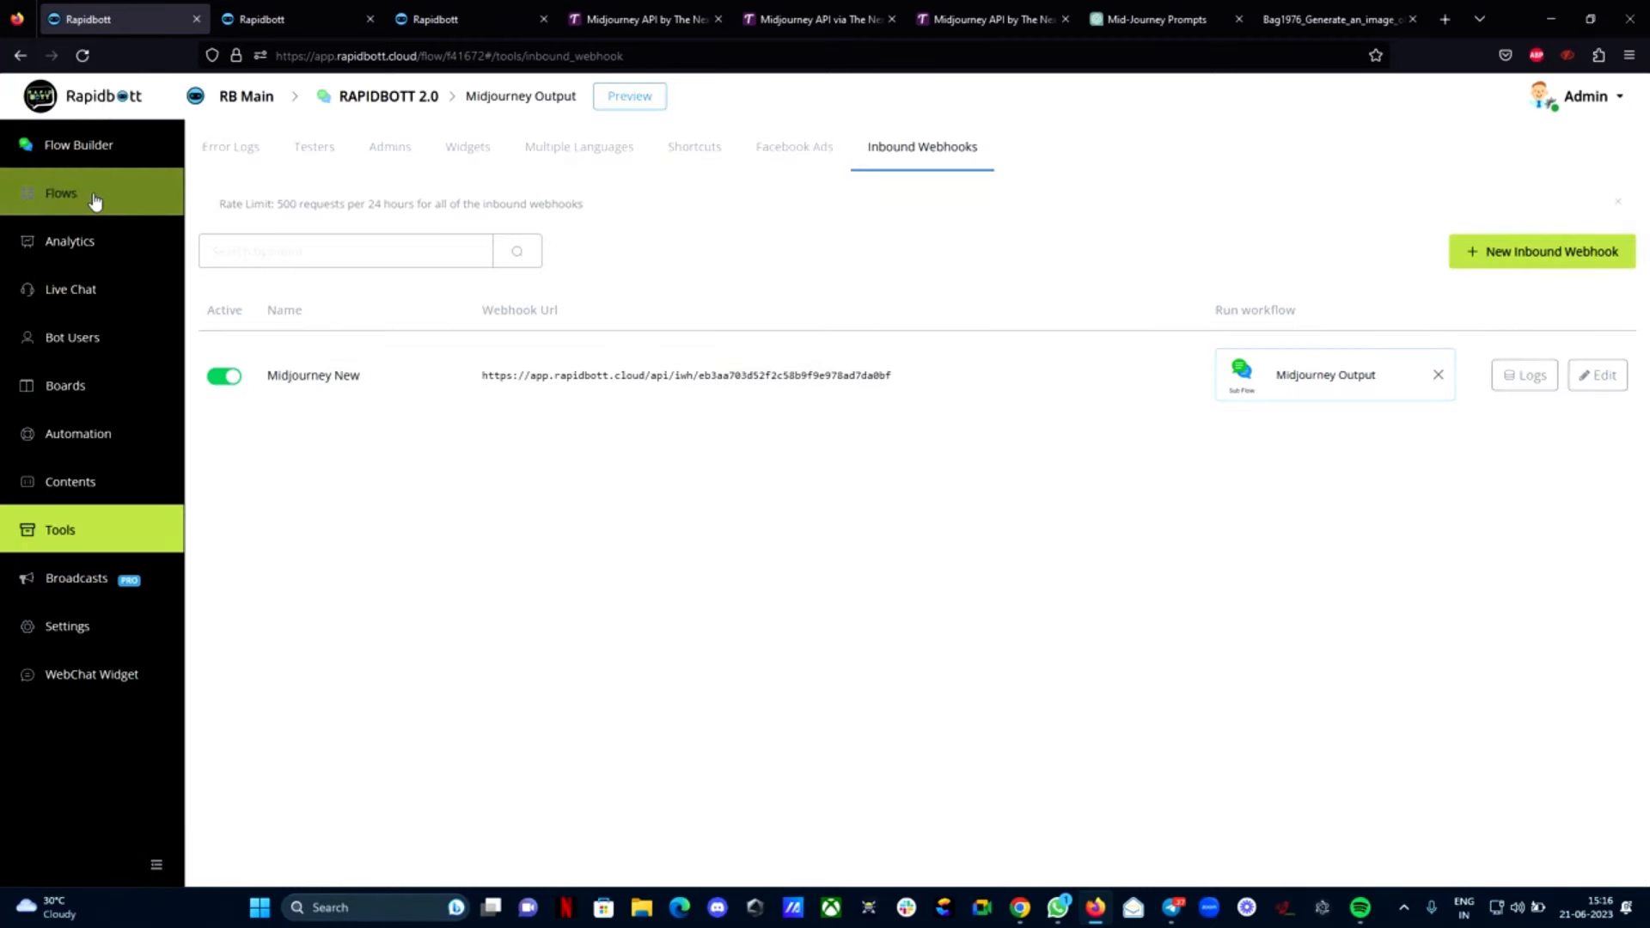
Open the Midjourney Output sub flow and connect a new Send Message step to Start
left_click(61, 189)
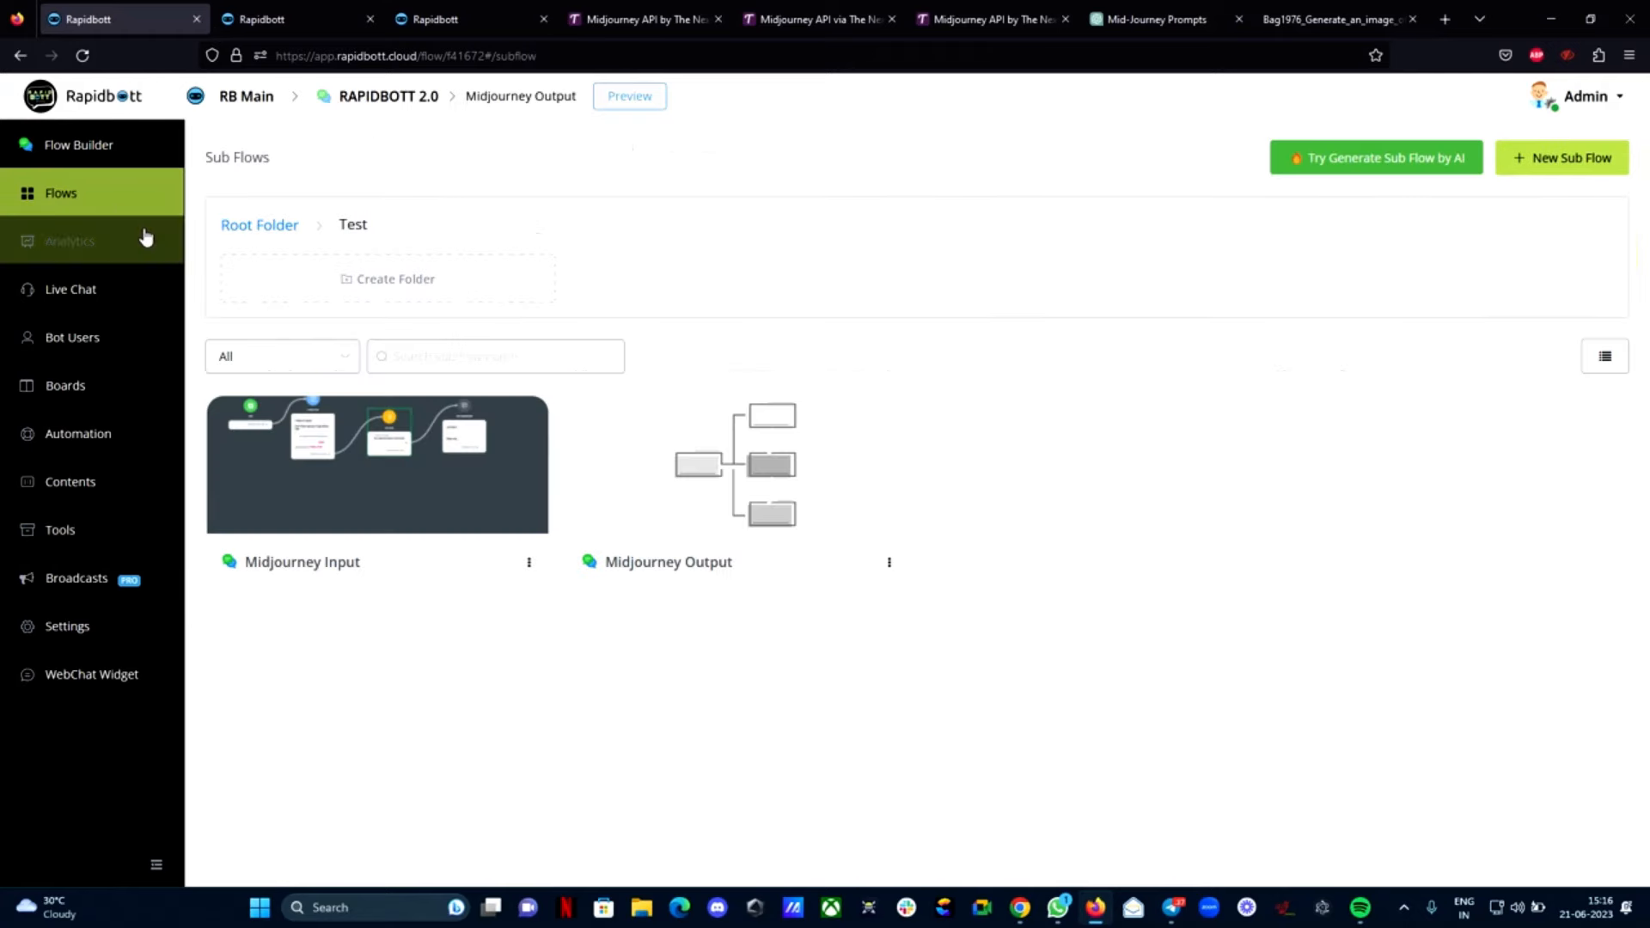
left_click(764, 488)
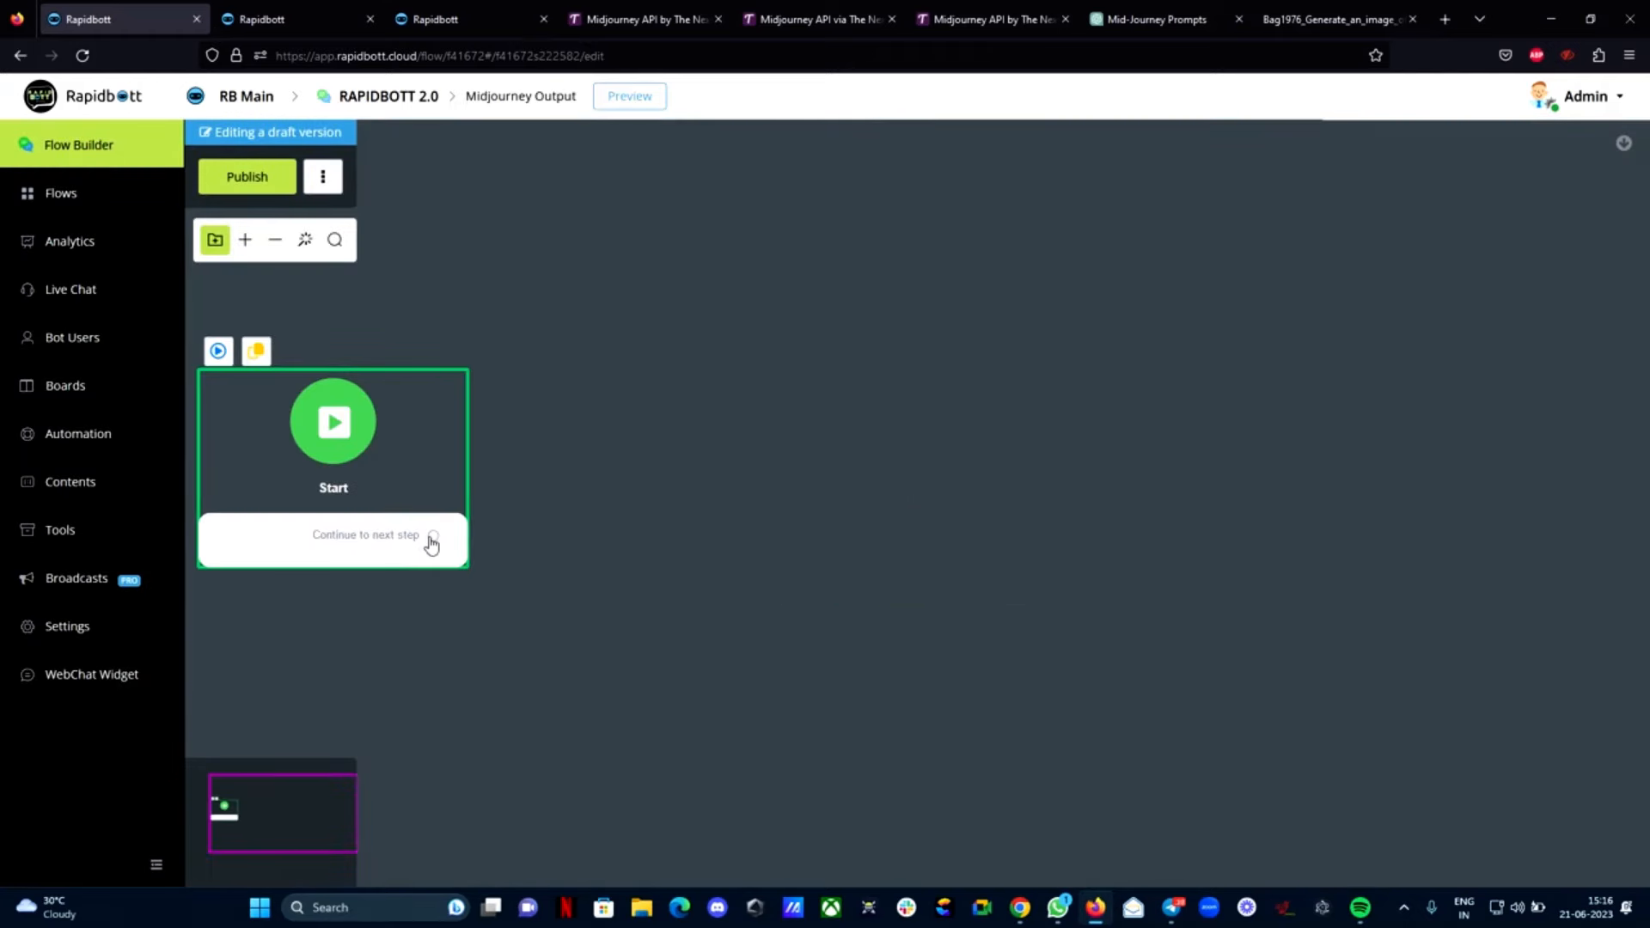
left_click_drag(434, 535, 643, 496)
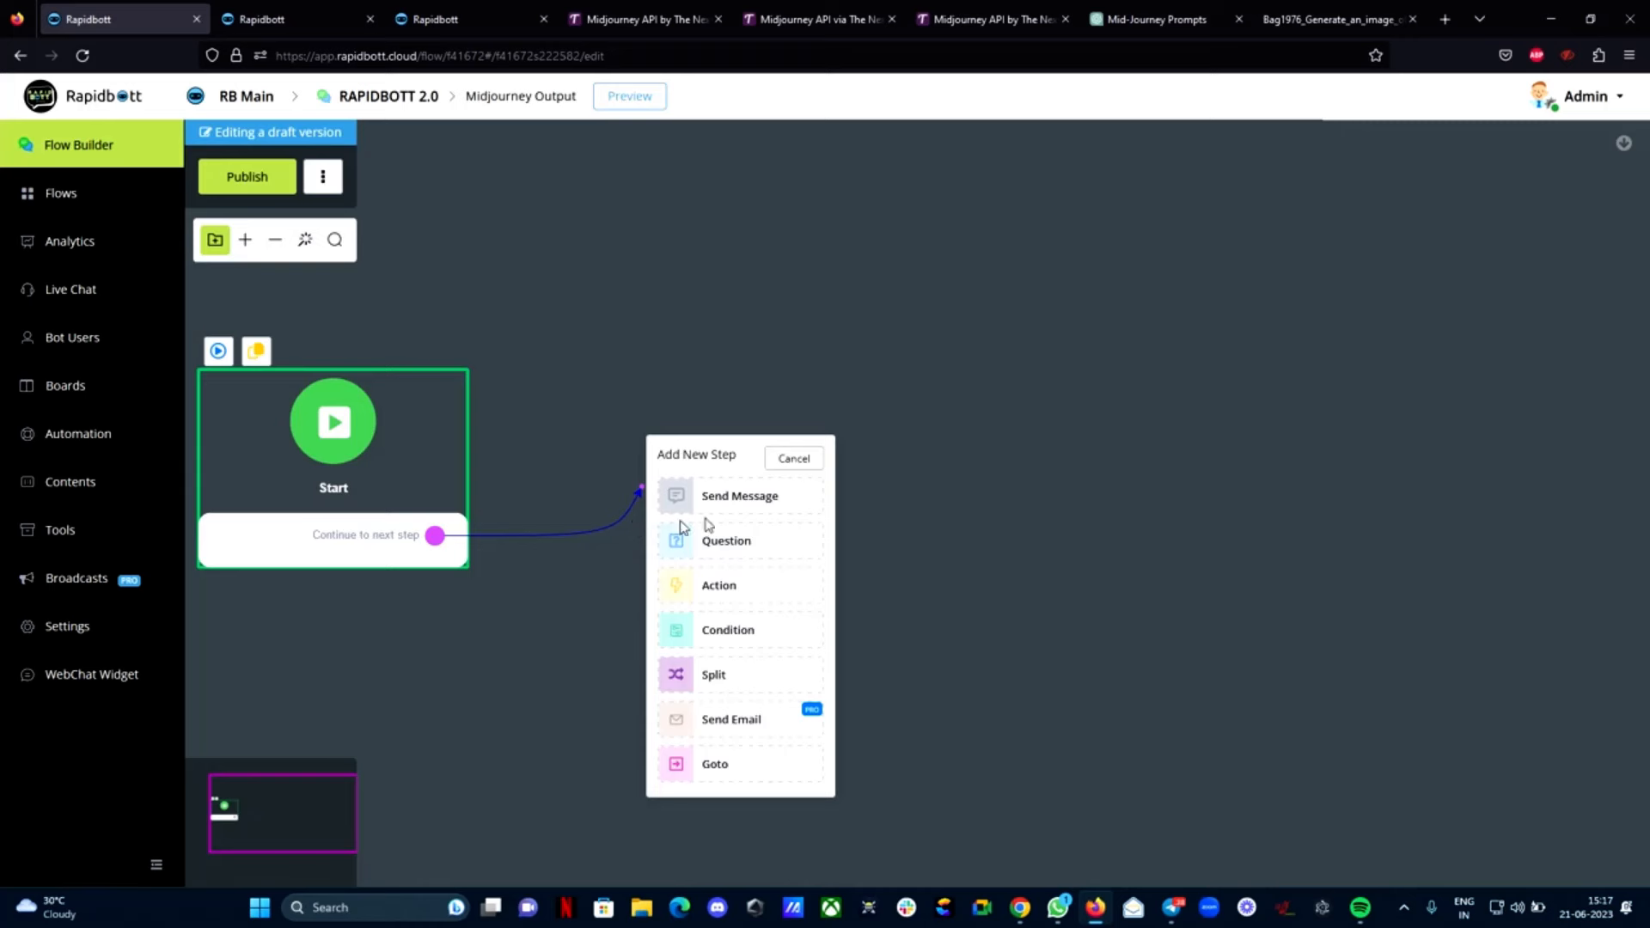
left_click(731, 497)
Add an image item to the new Send Message step
left_click(1548, 391)
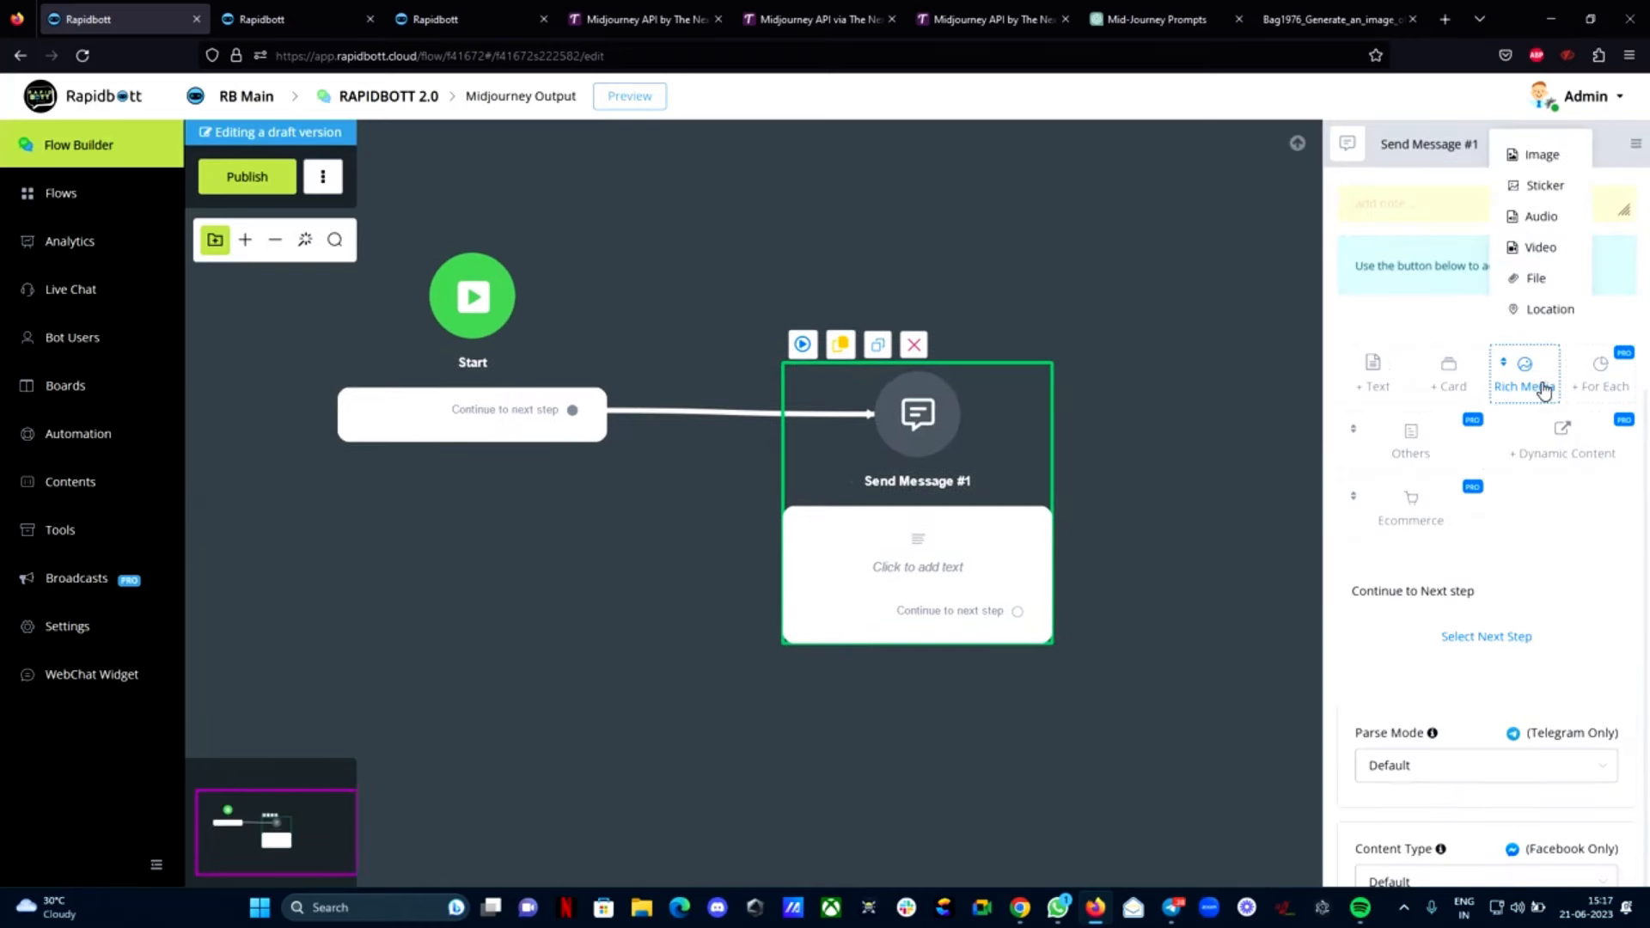
mouse_move(1536, 163)
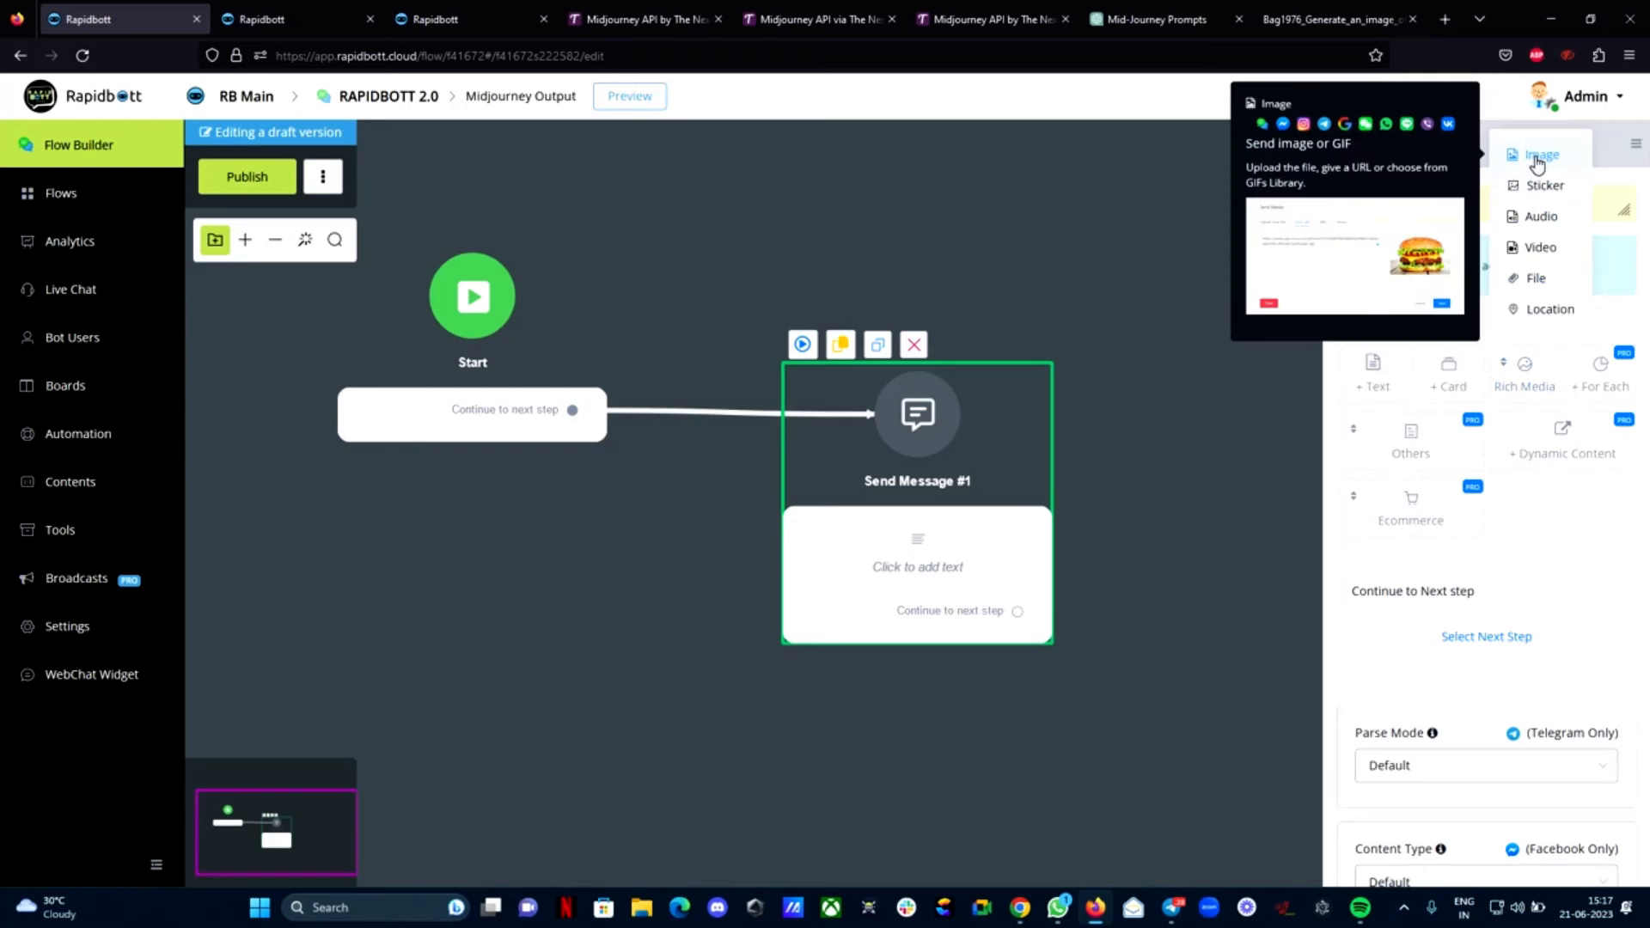
left_click(1537, 163)
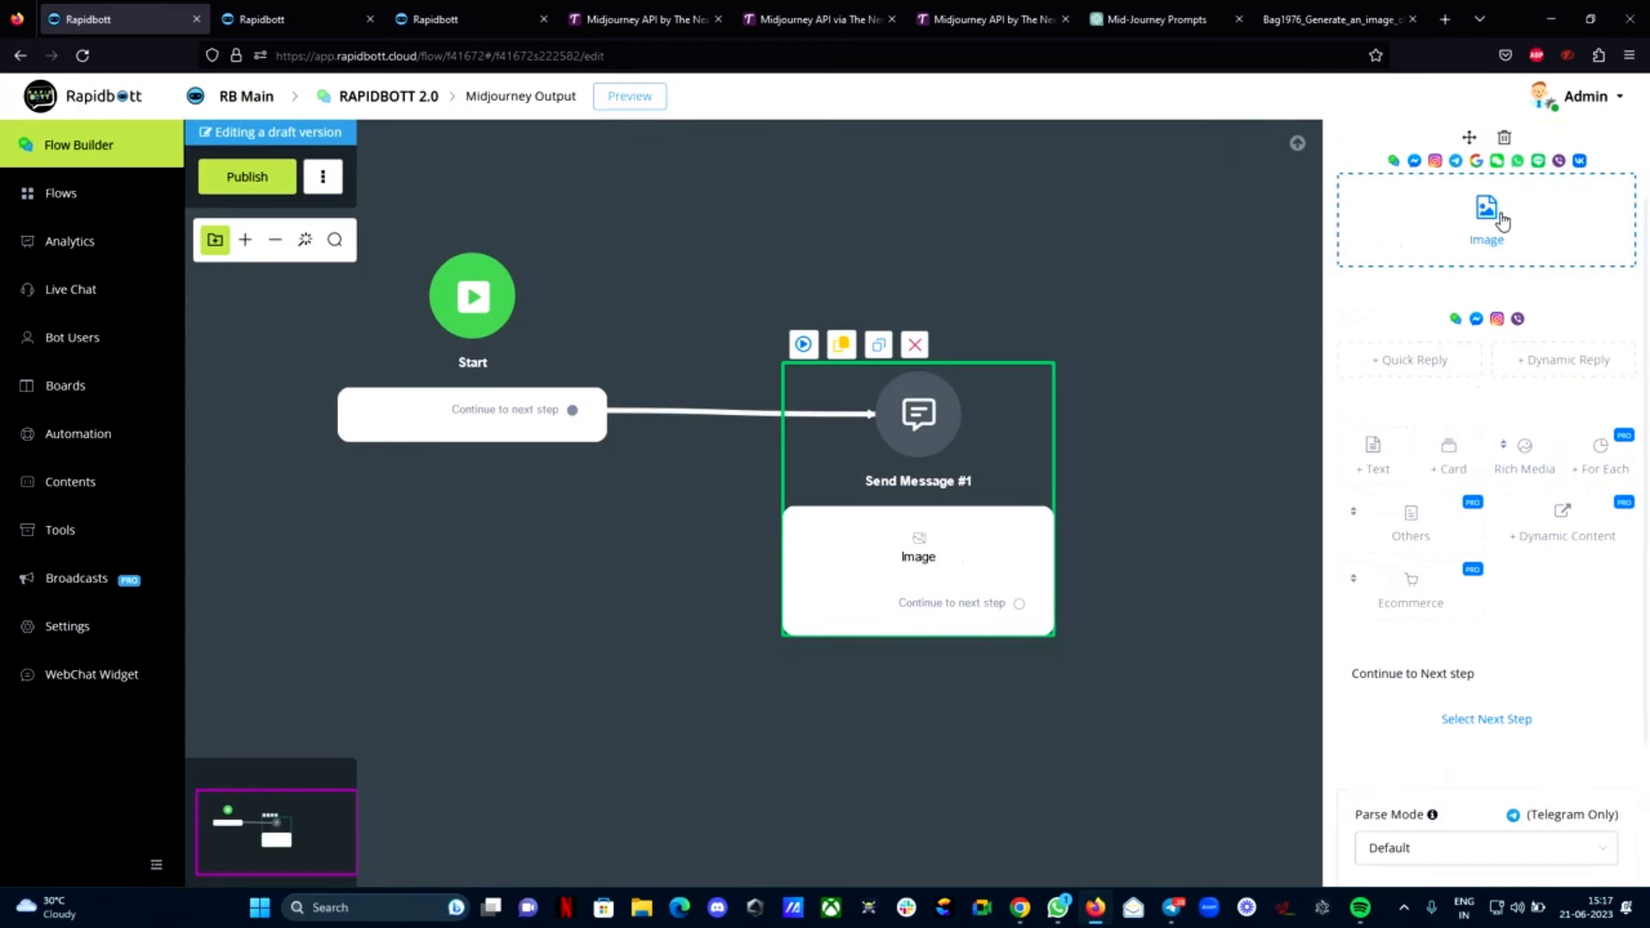
Set the message image's URL to the custom field mid_journey_output and save the media selection
left_click(1503, 220)
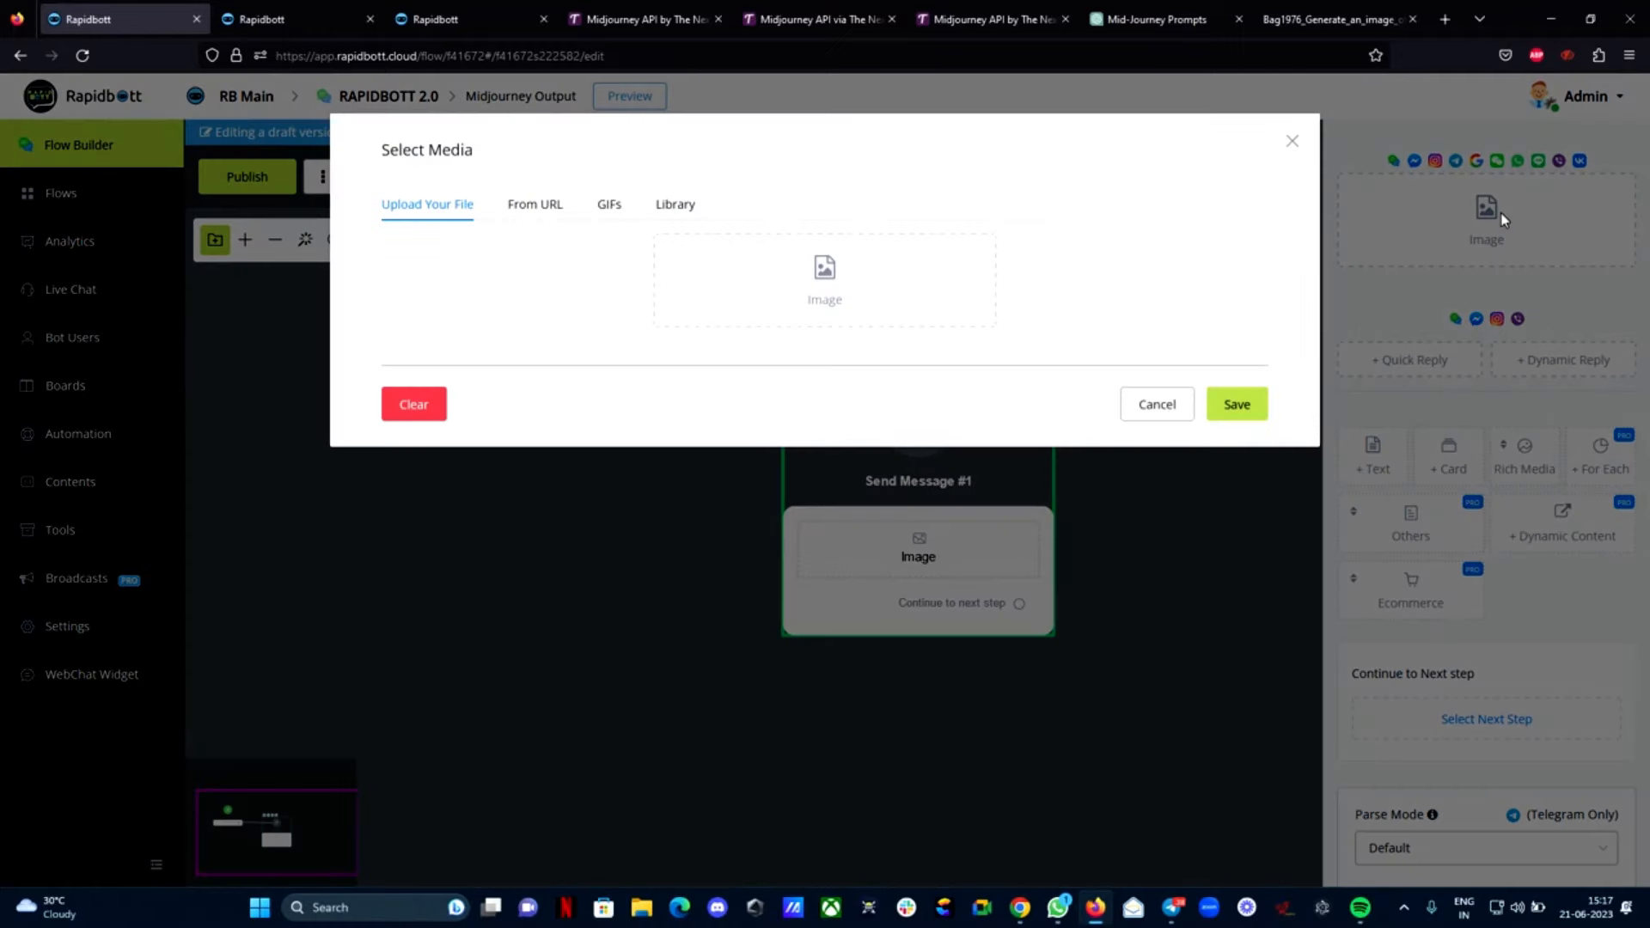
left_click(538, 214)
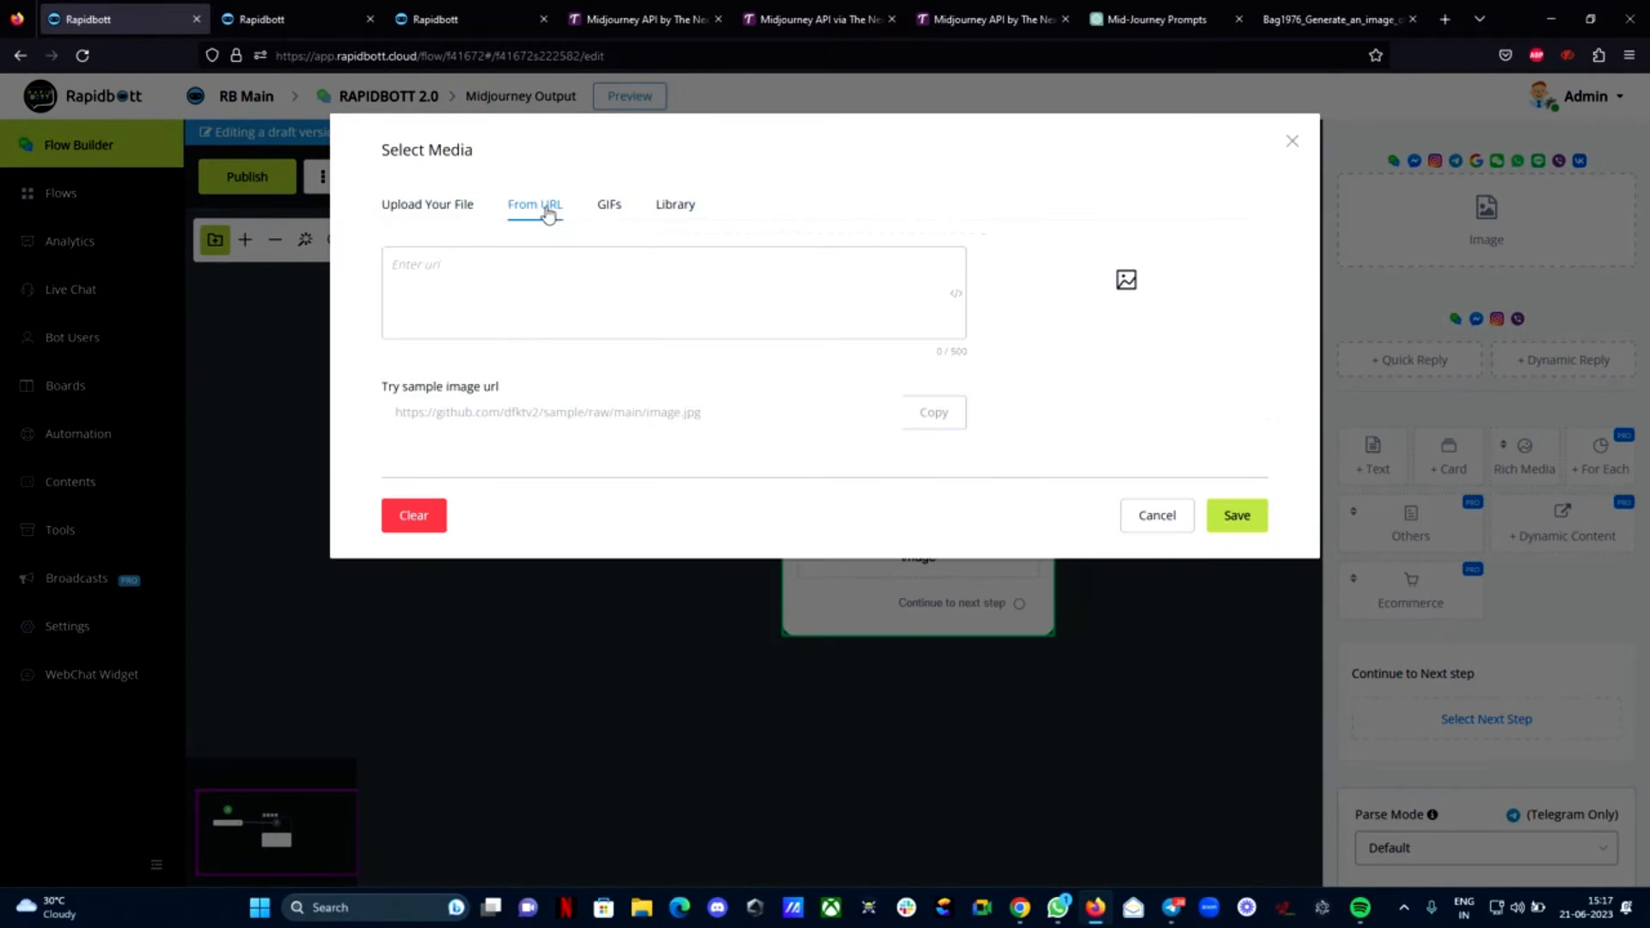
left_click(954, 318)
left_click(1015, 182)
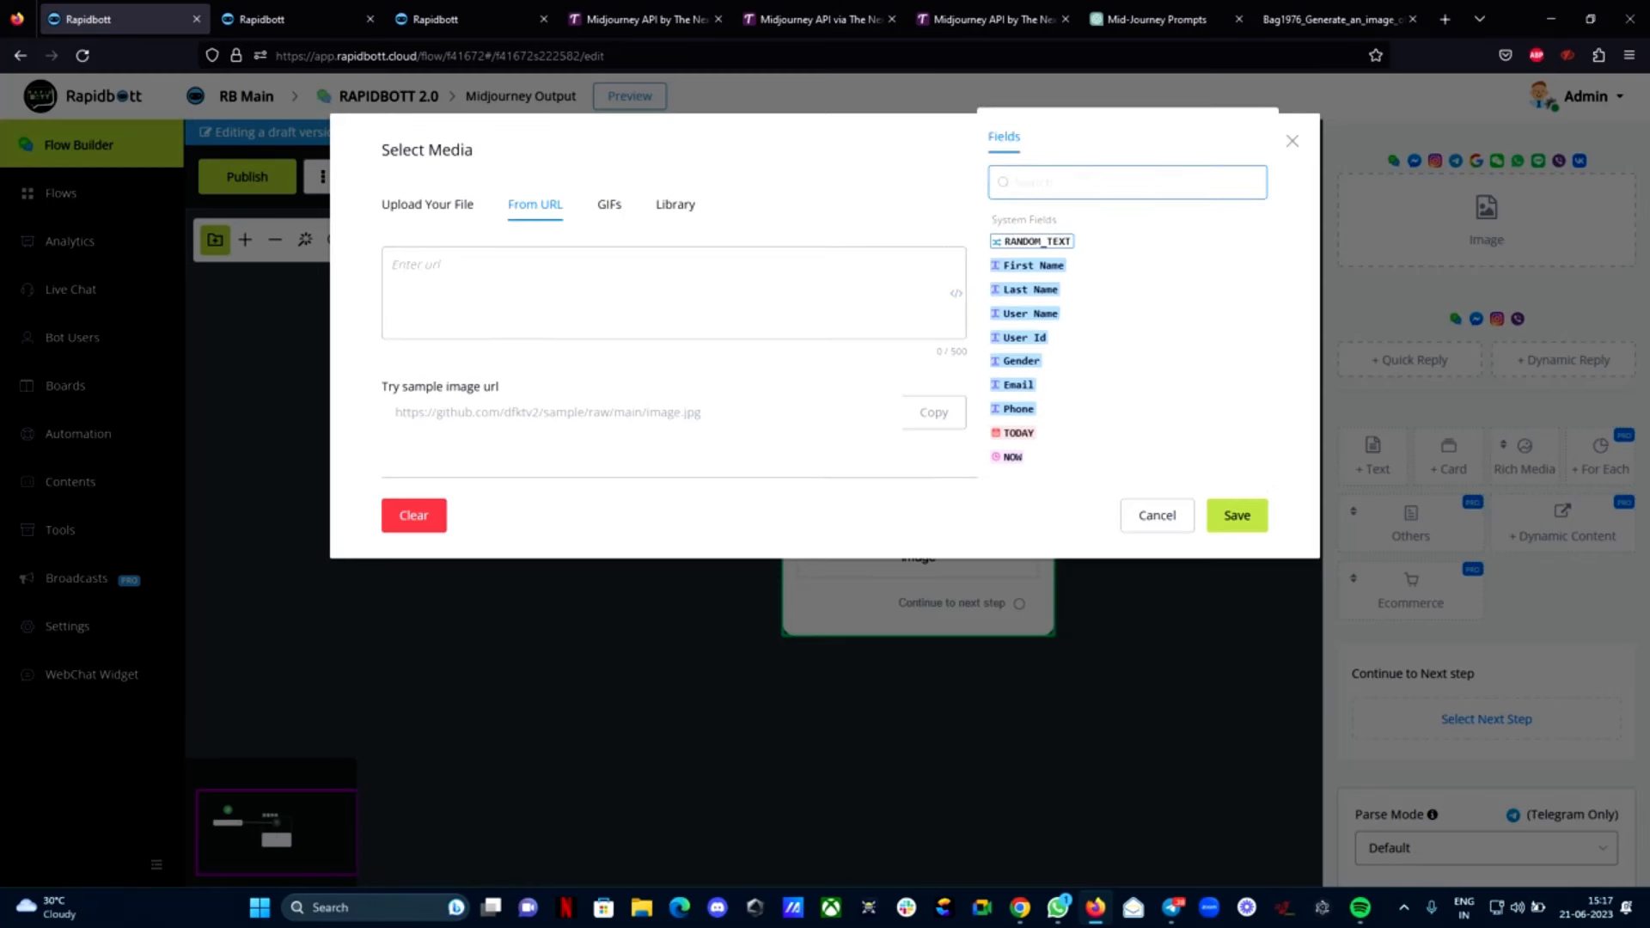
type("{{")
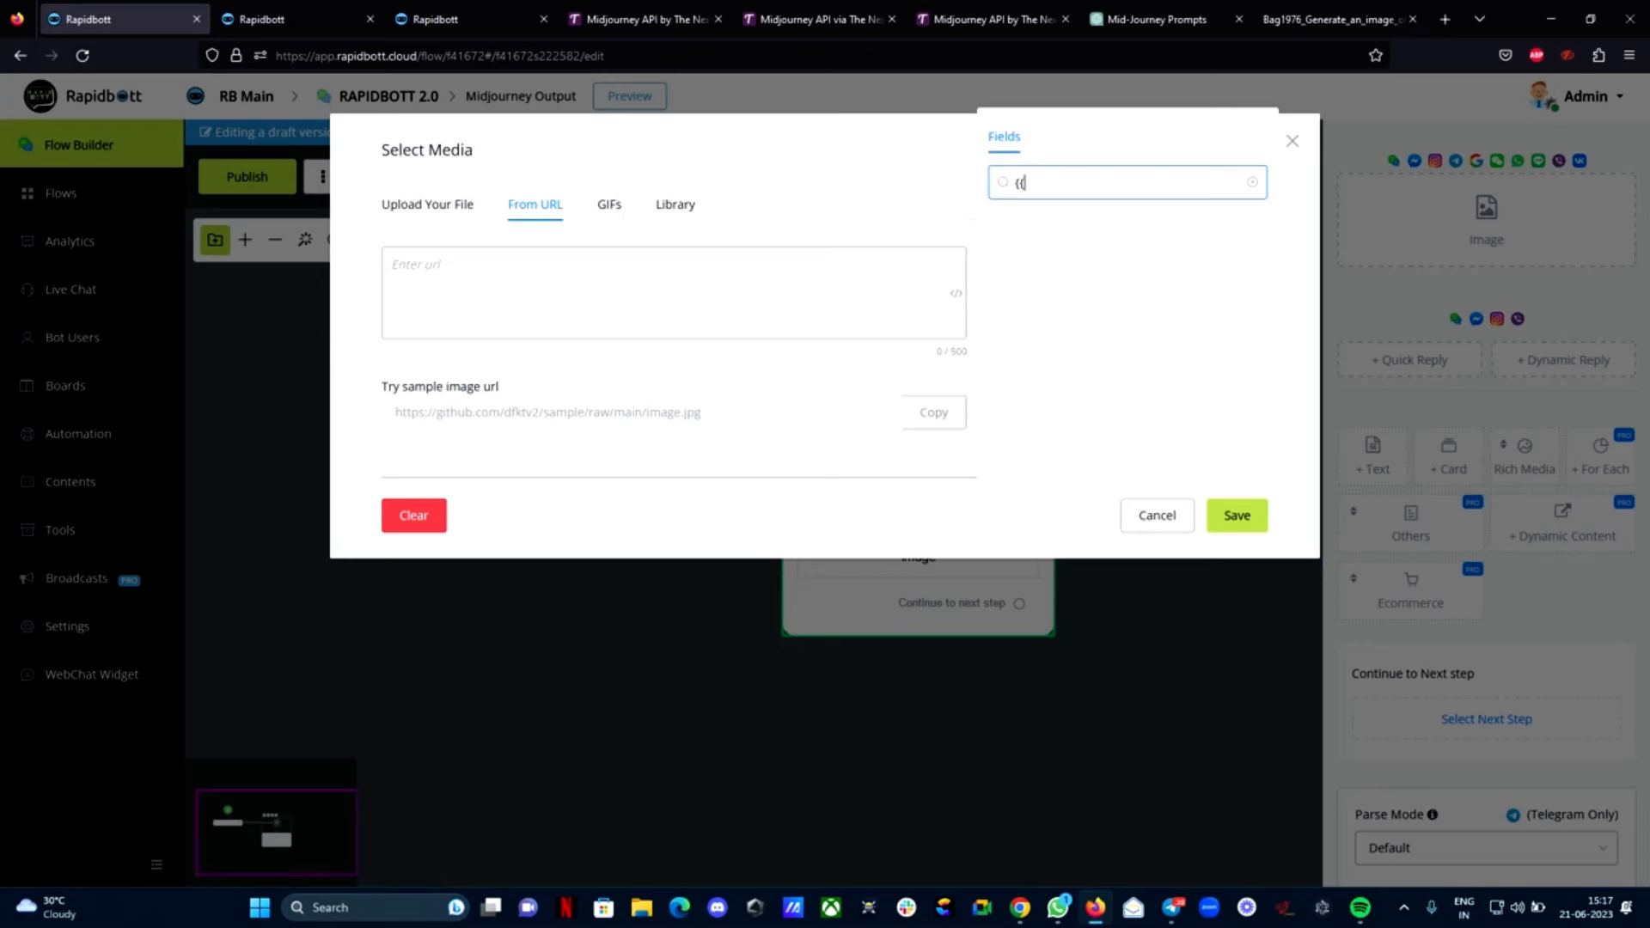
key("BackSpace")
key("BackSpace")
key("BackSpace")
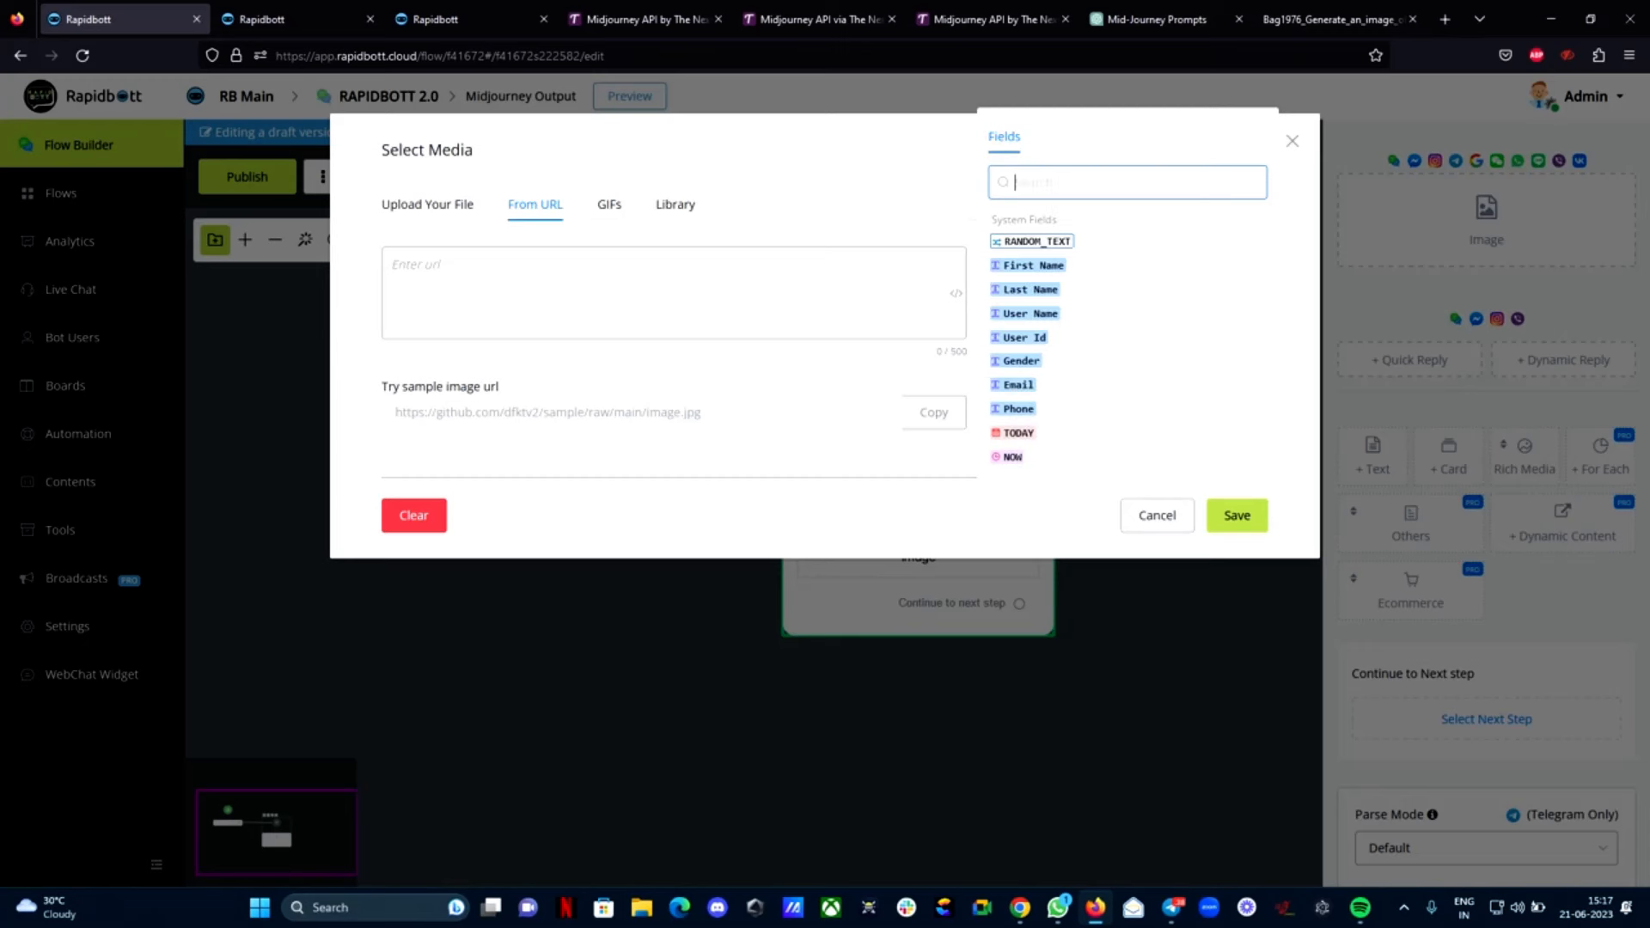
type("mi")
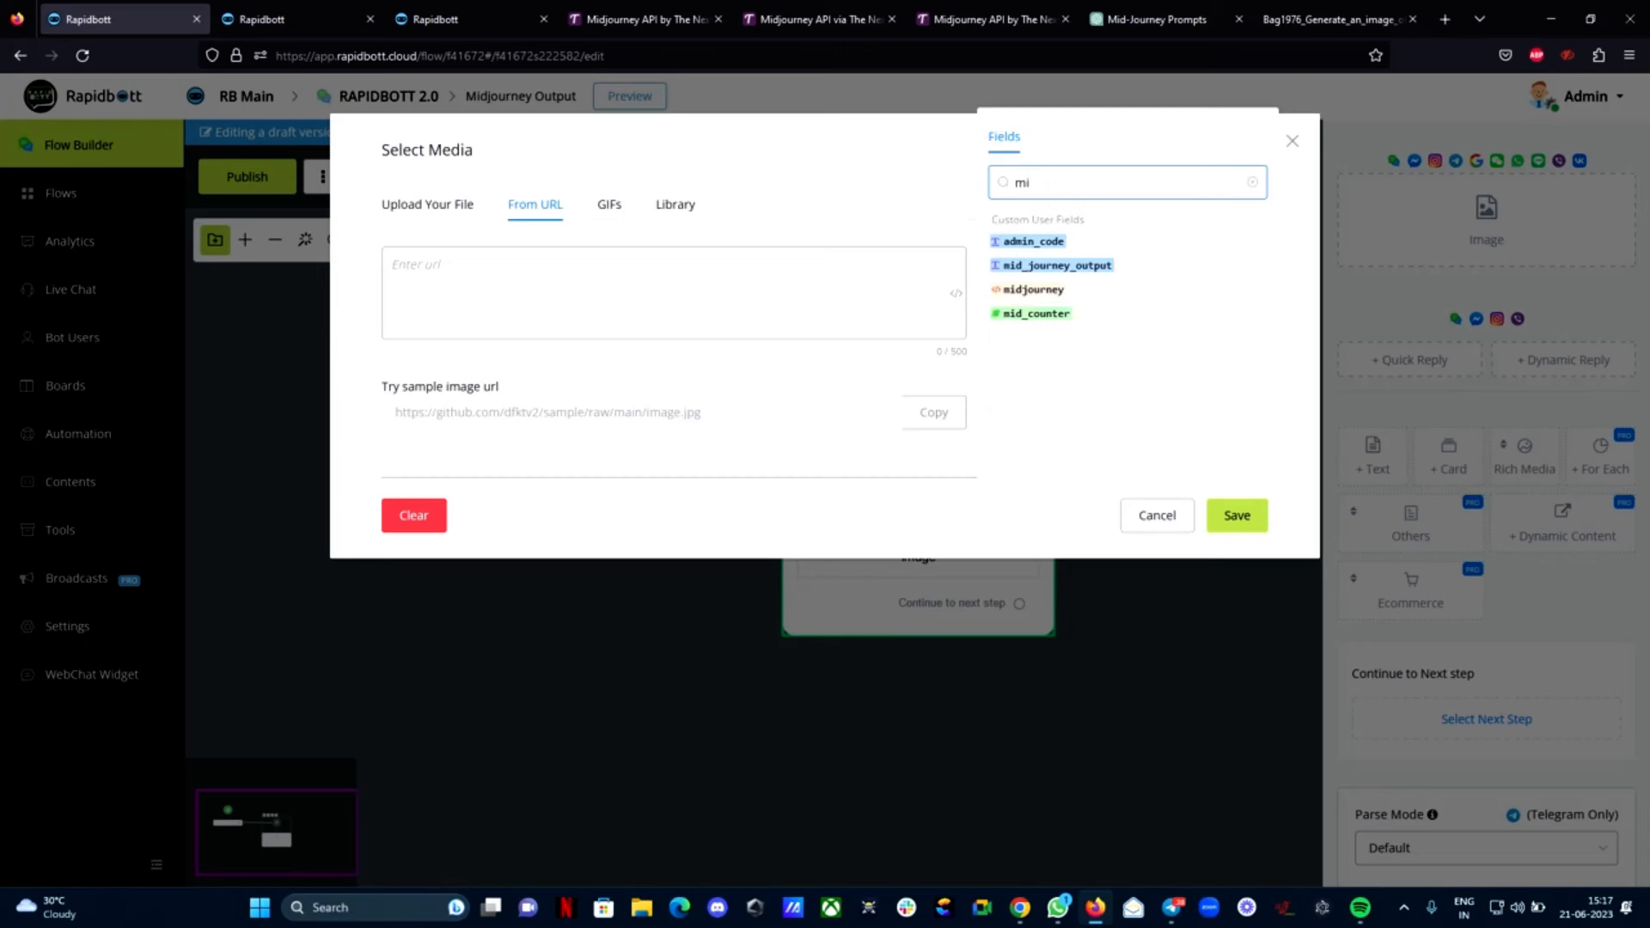
left_click(1057, 265)
left_click(1237, 518)
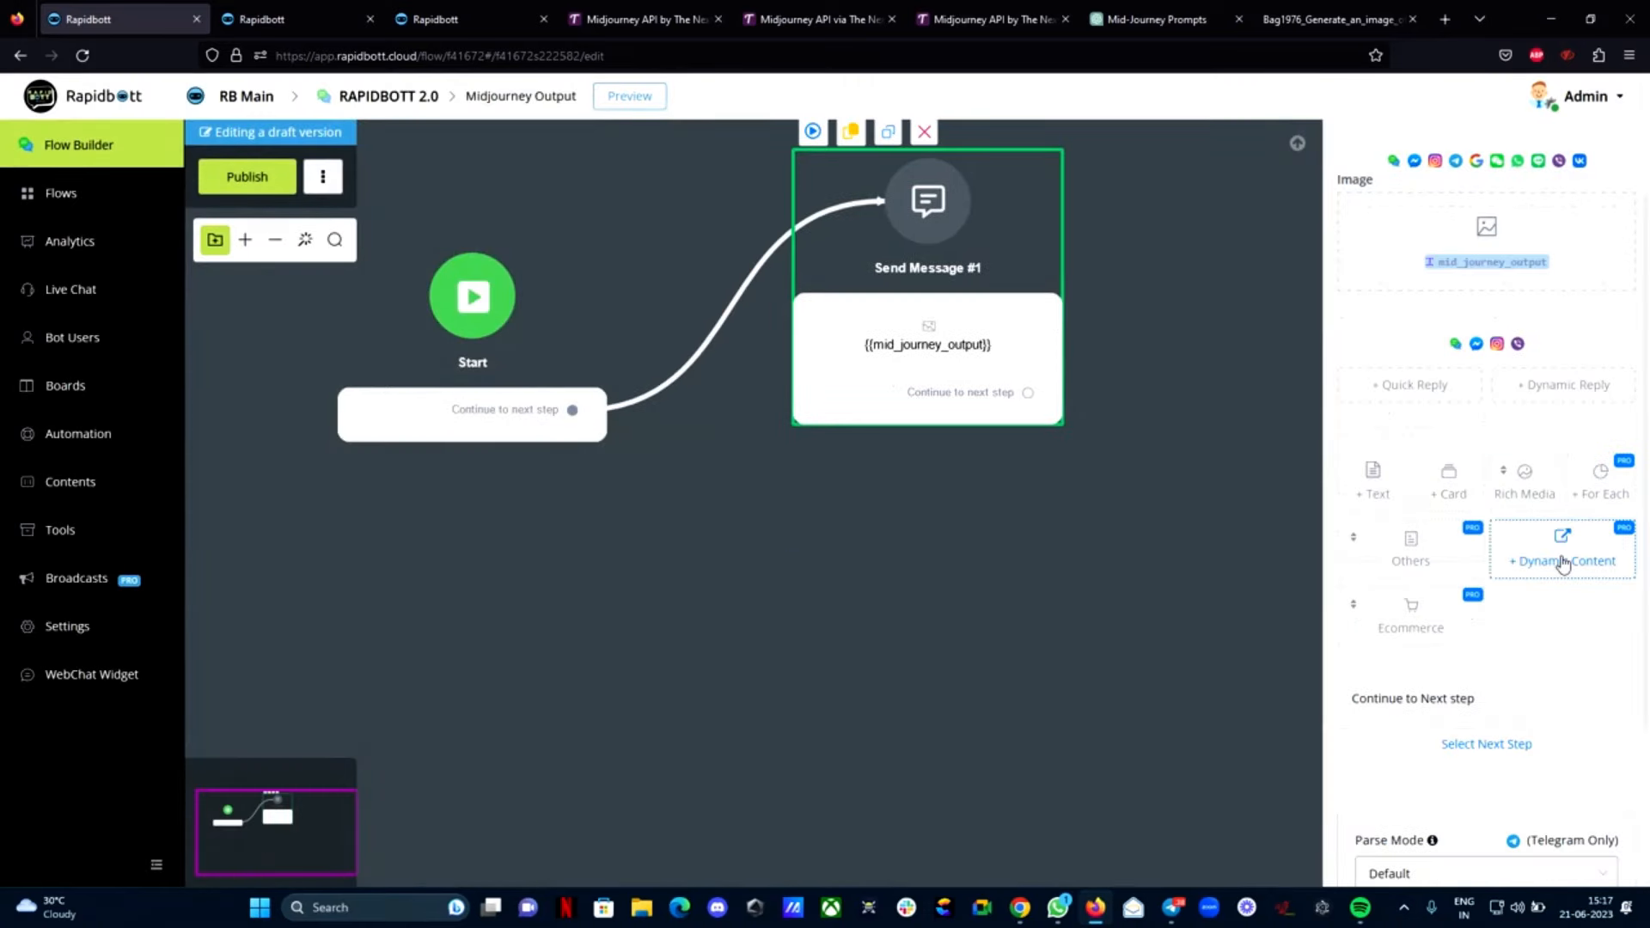
left_click(1459, 494)
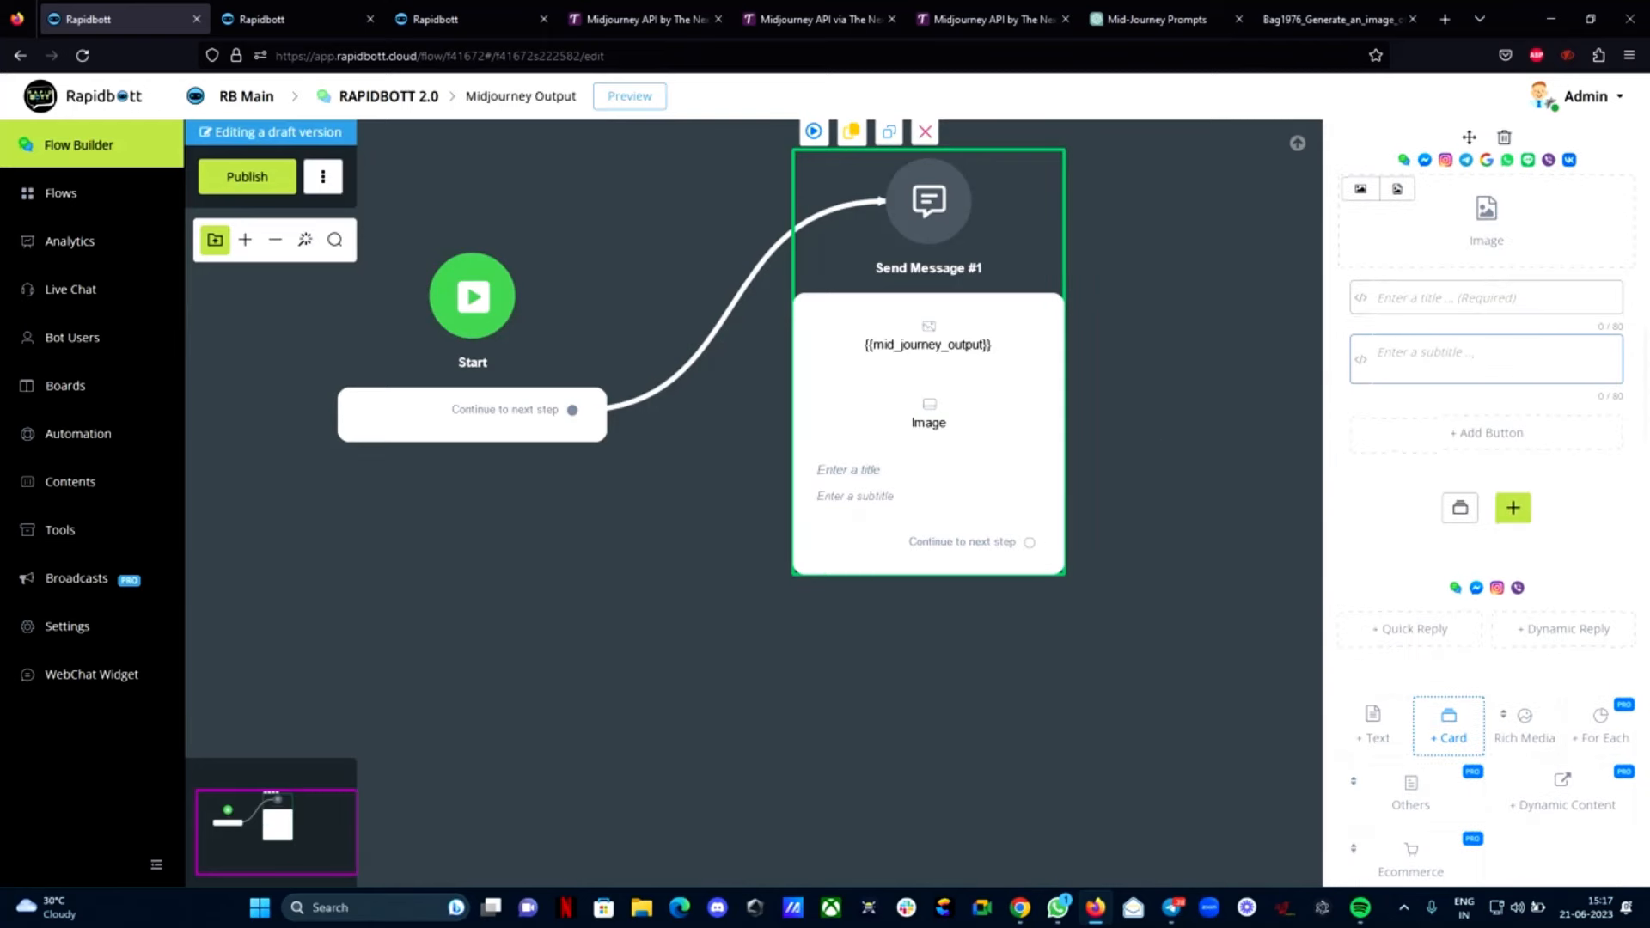
scroll(1517, 301, "up", 3)
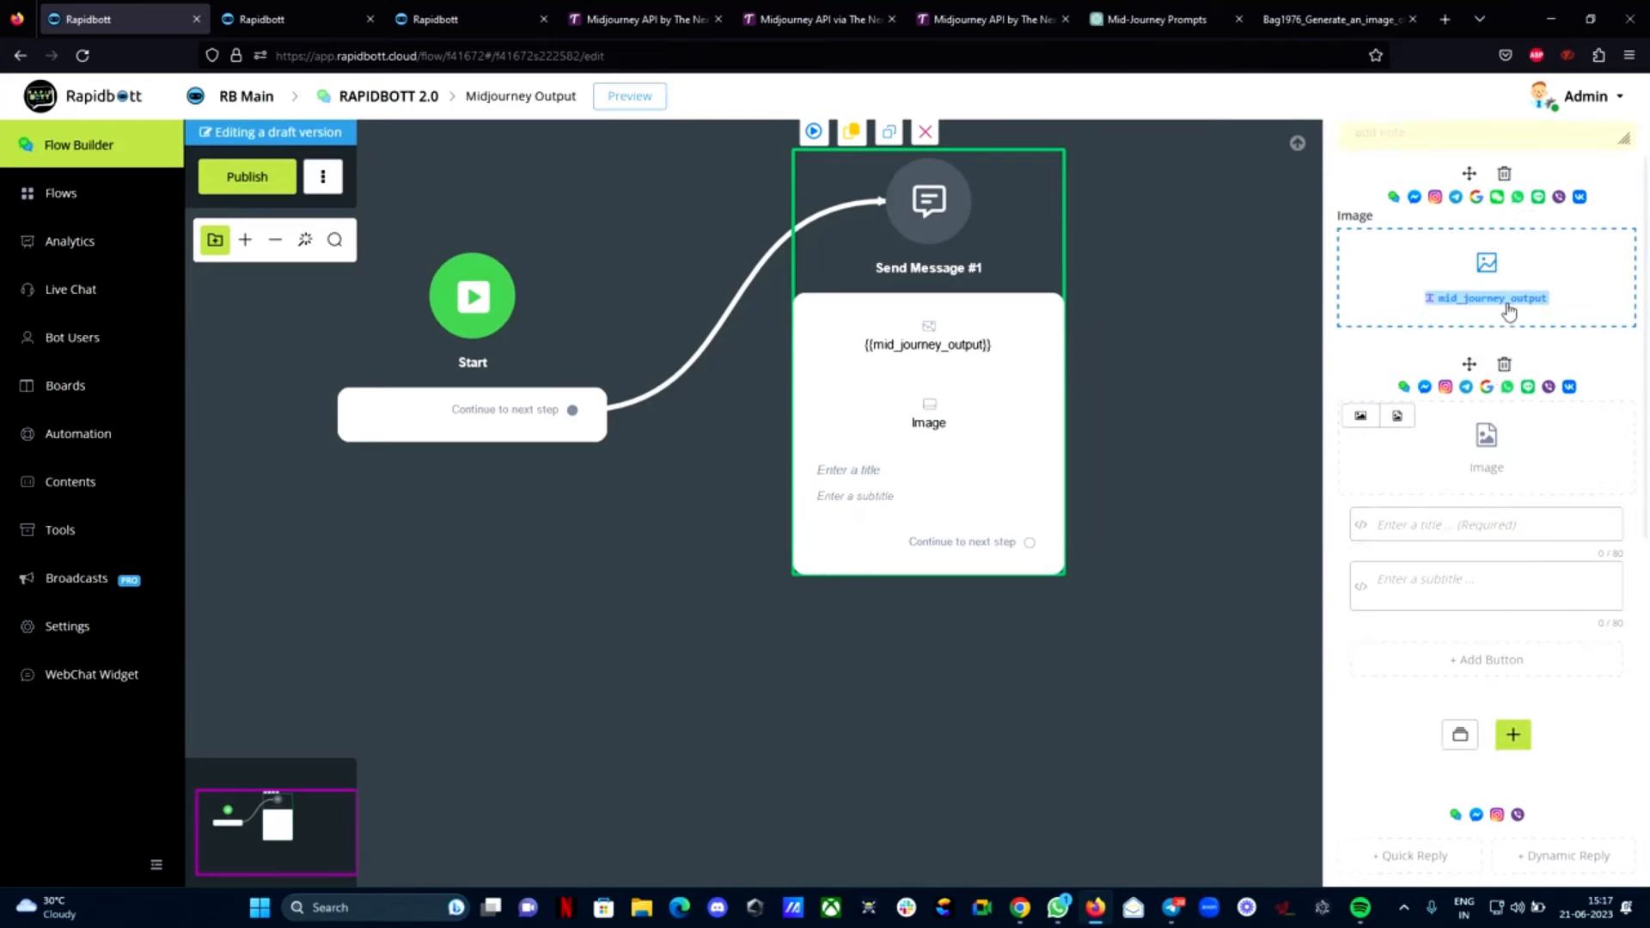
left_click(1502, 365)
Connect a second Send Message step after the image message and add a card to it
left_click(972, 514)
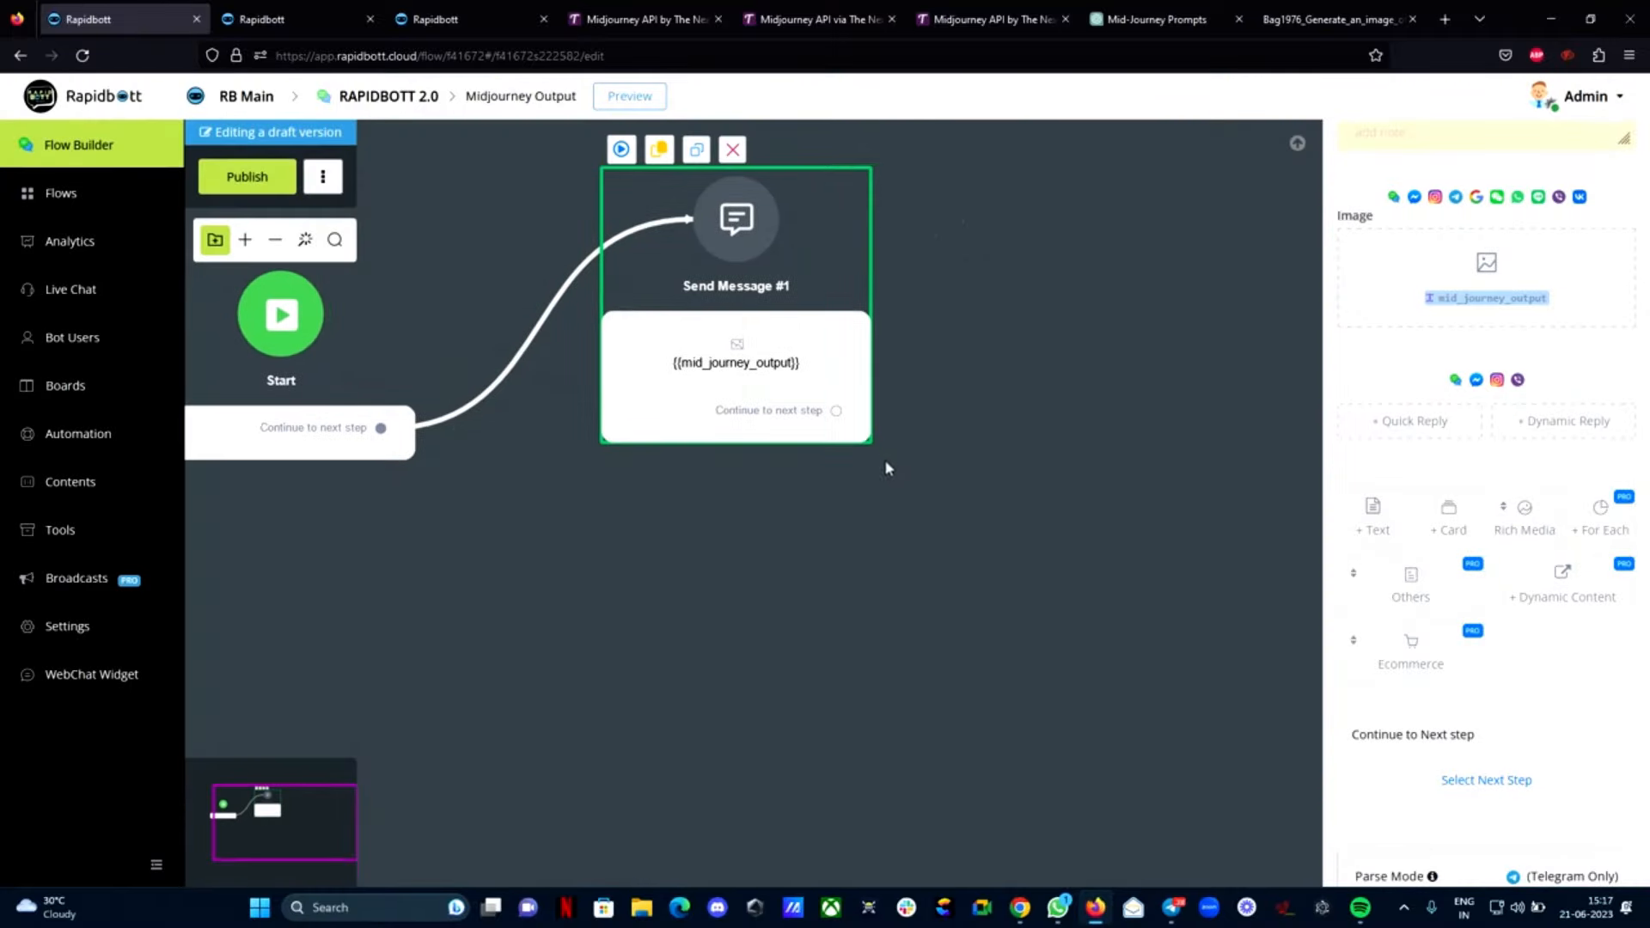
left_click_drag(838, 413, 1089, 335)
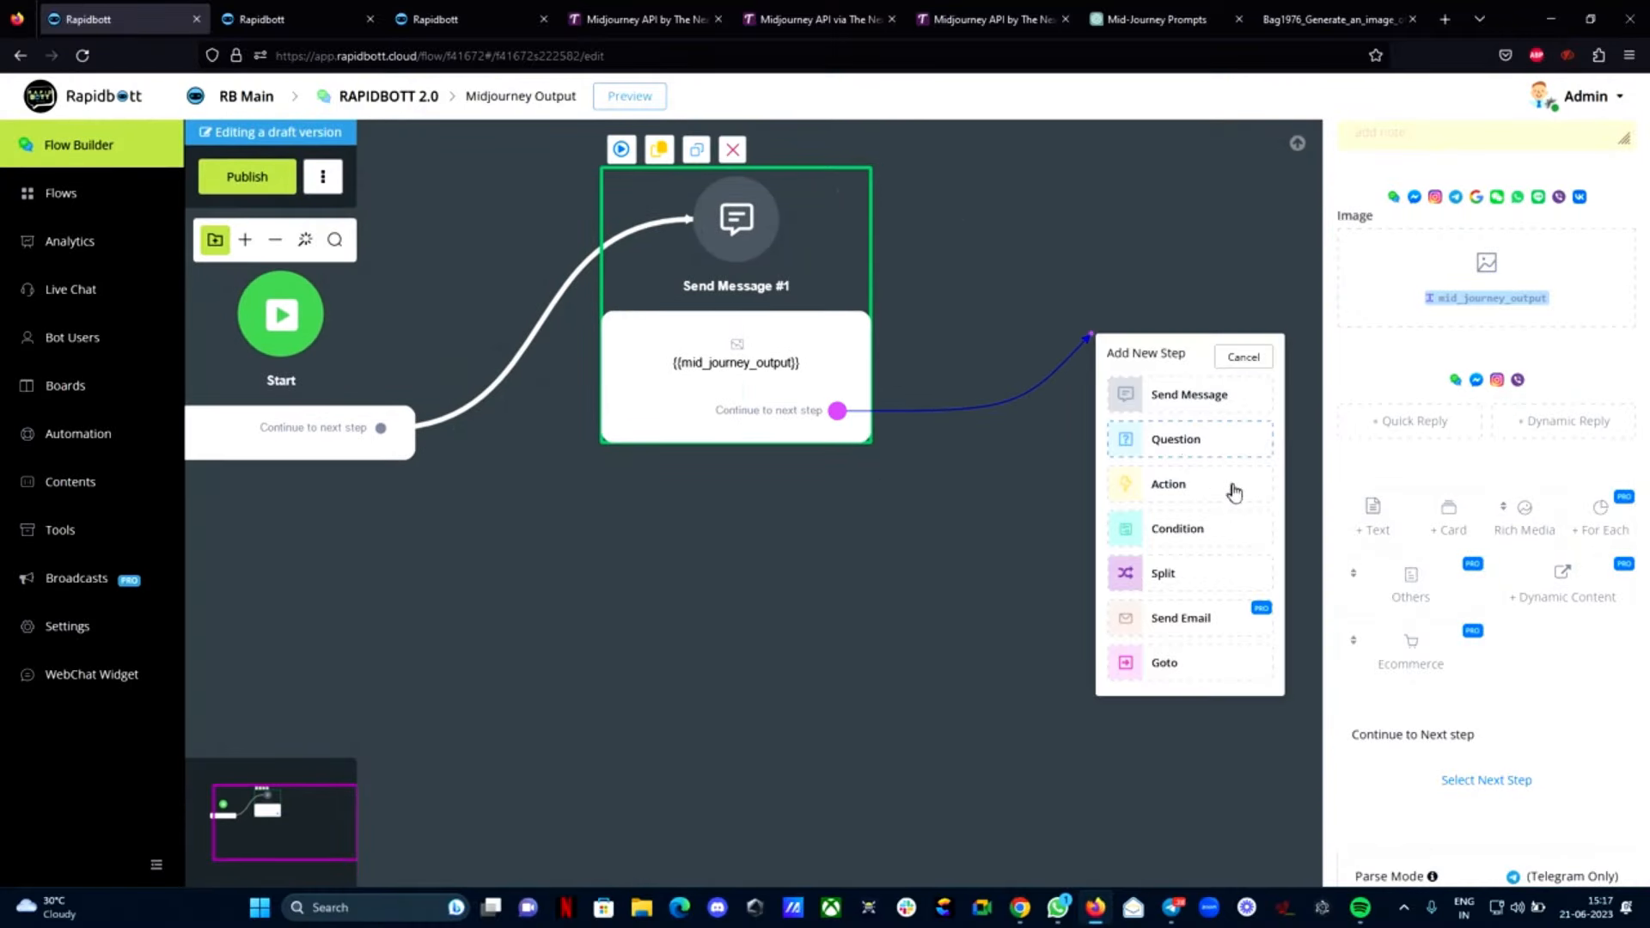
left_click(1203, 396)
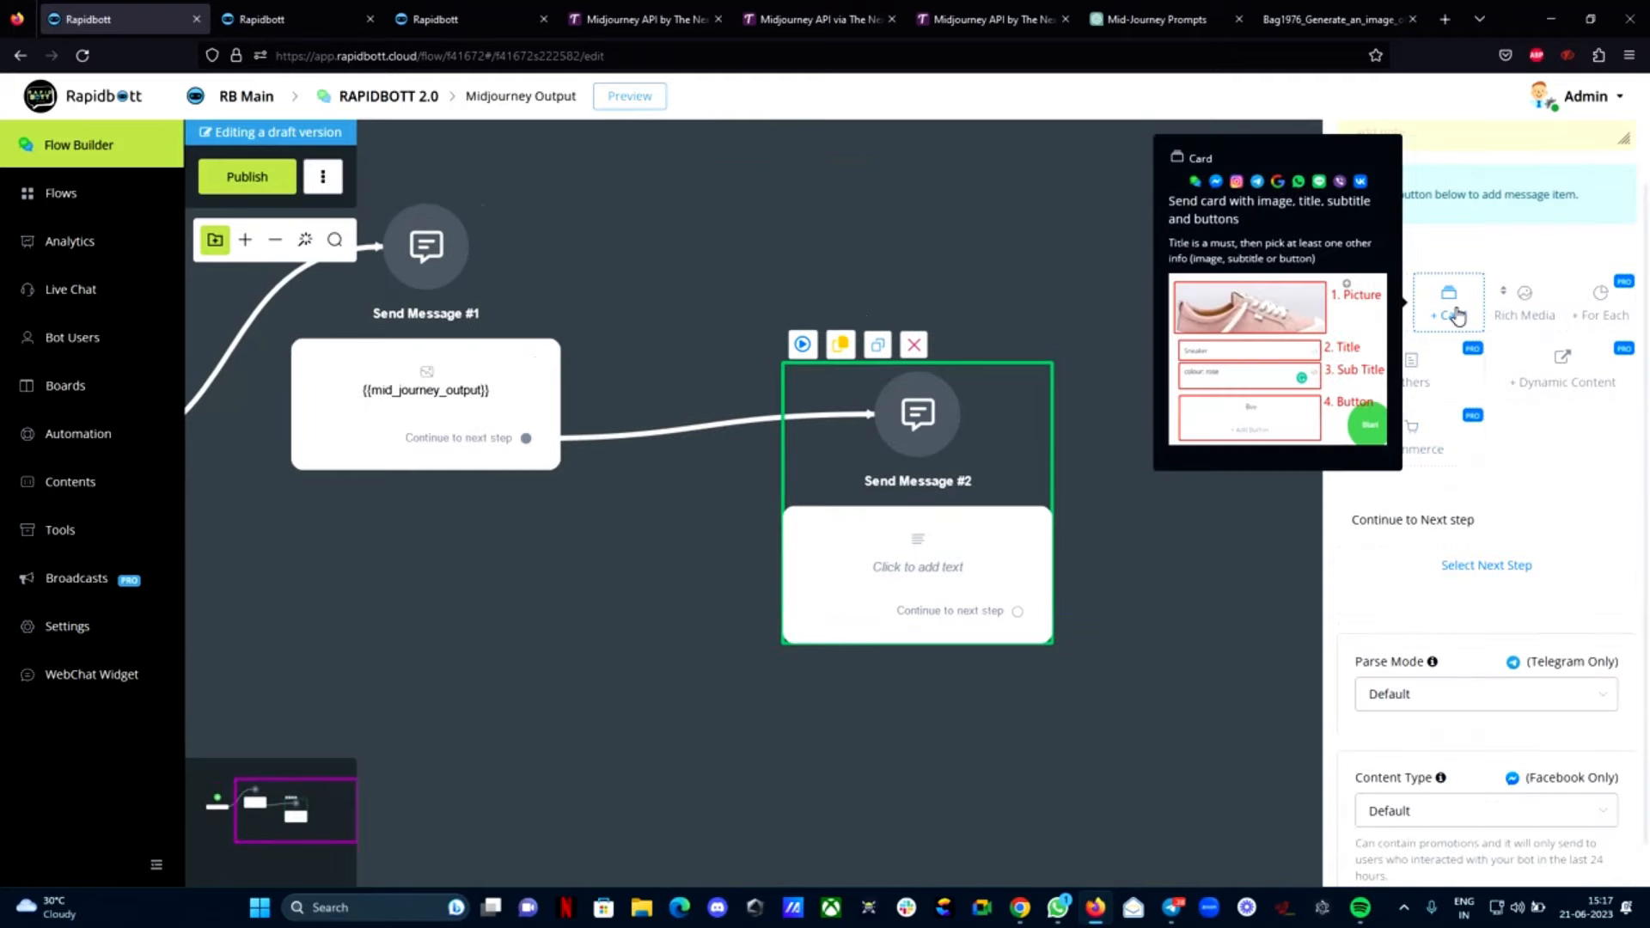
left_click(1457, 317)
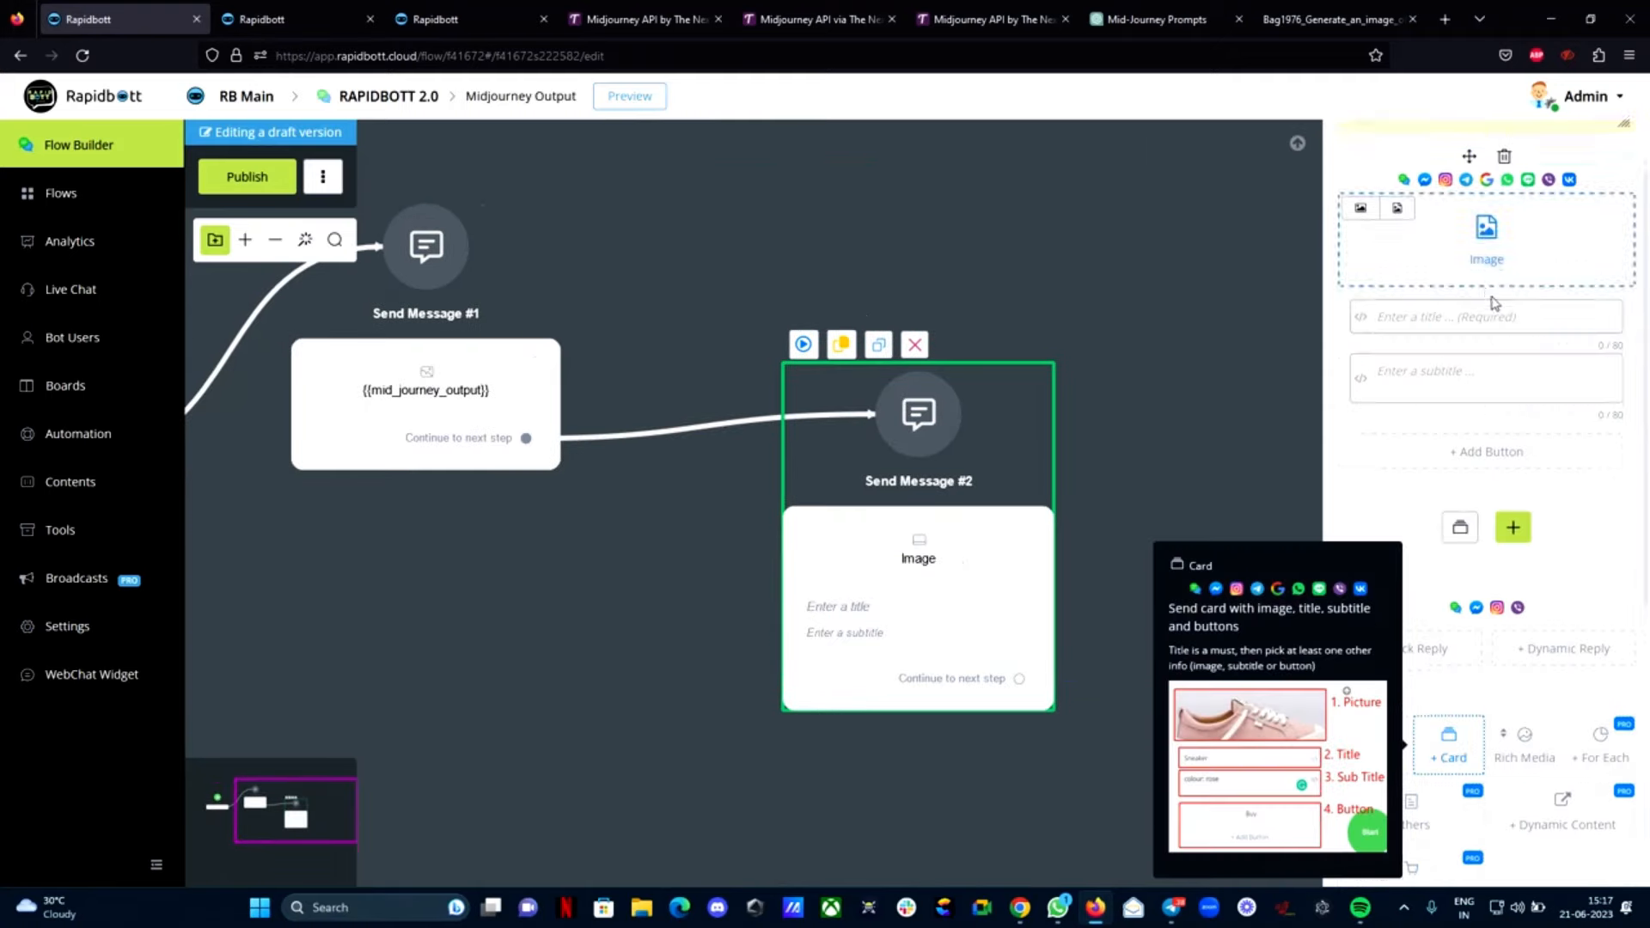
Set the card's image URL to the custom field mid_journey_output and save the media selection
left_click(1487, 225)
left_click(536, 209)
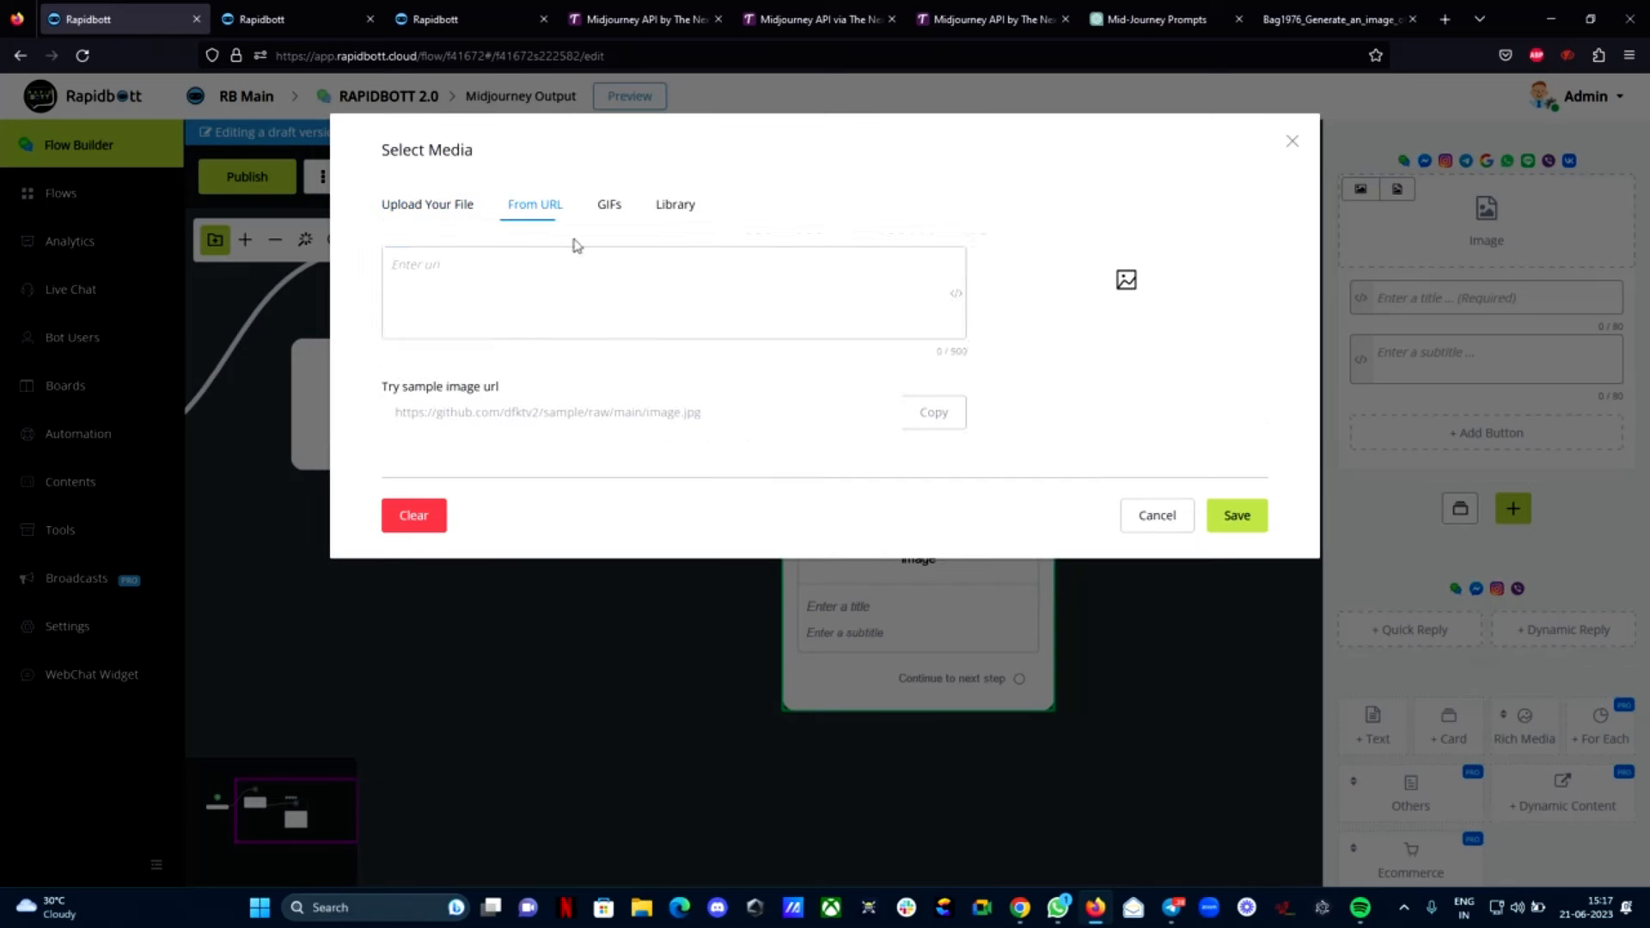
left_click(957, 294)
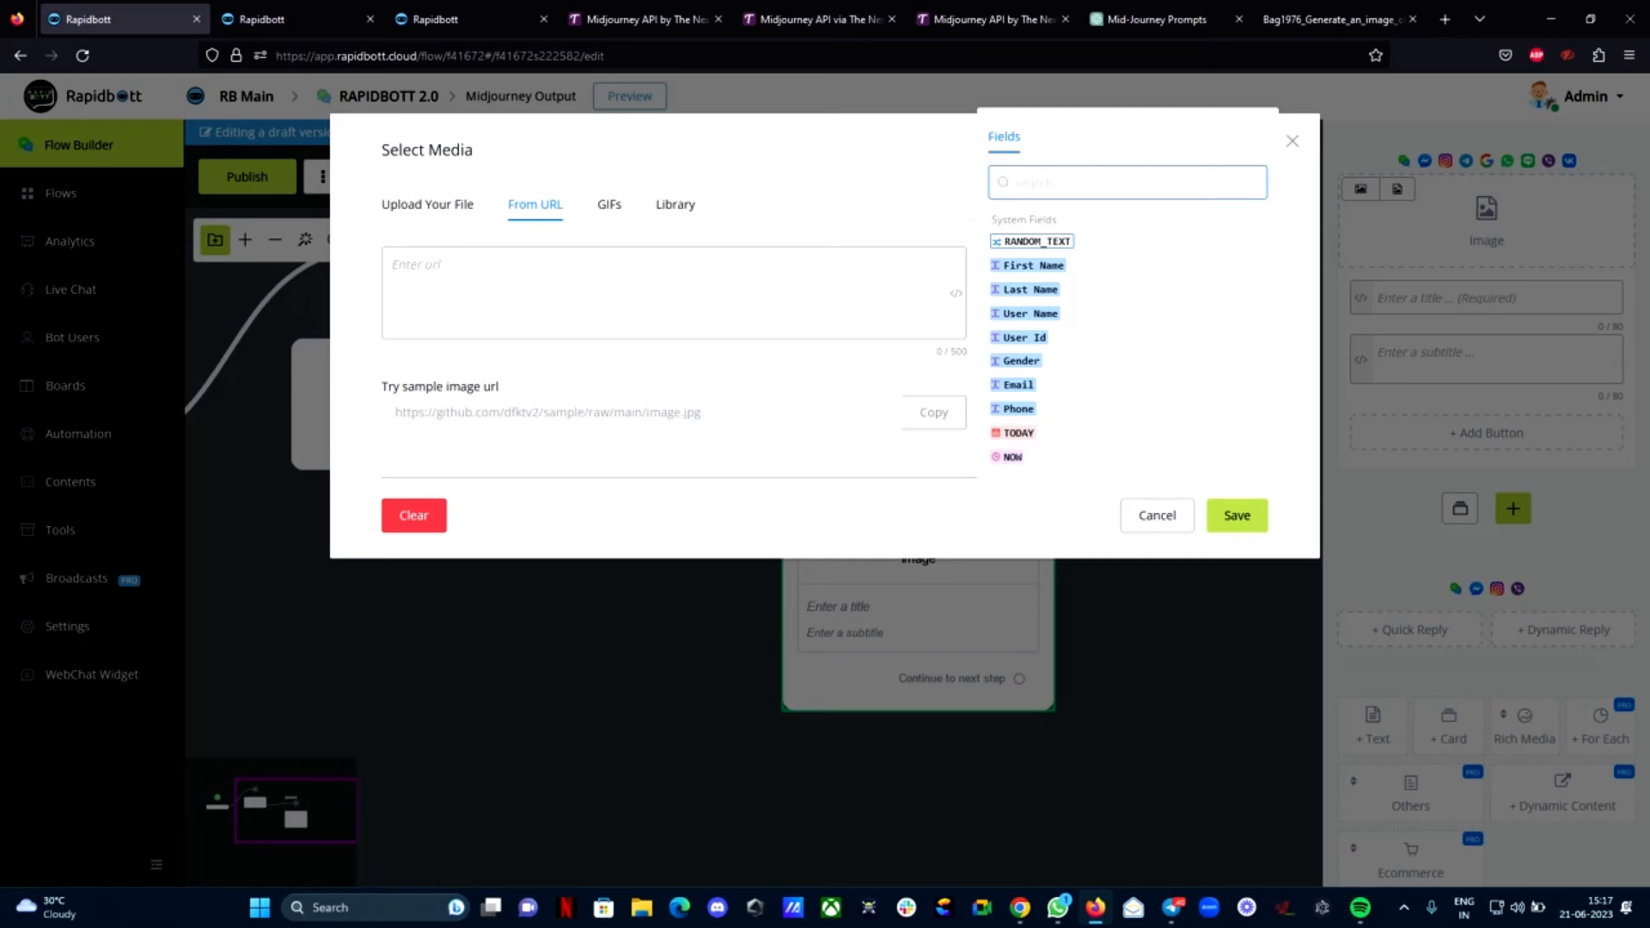
type("mi")
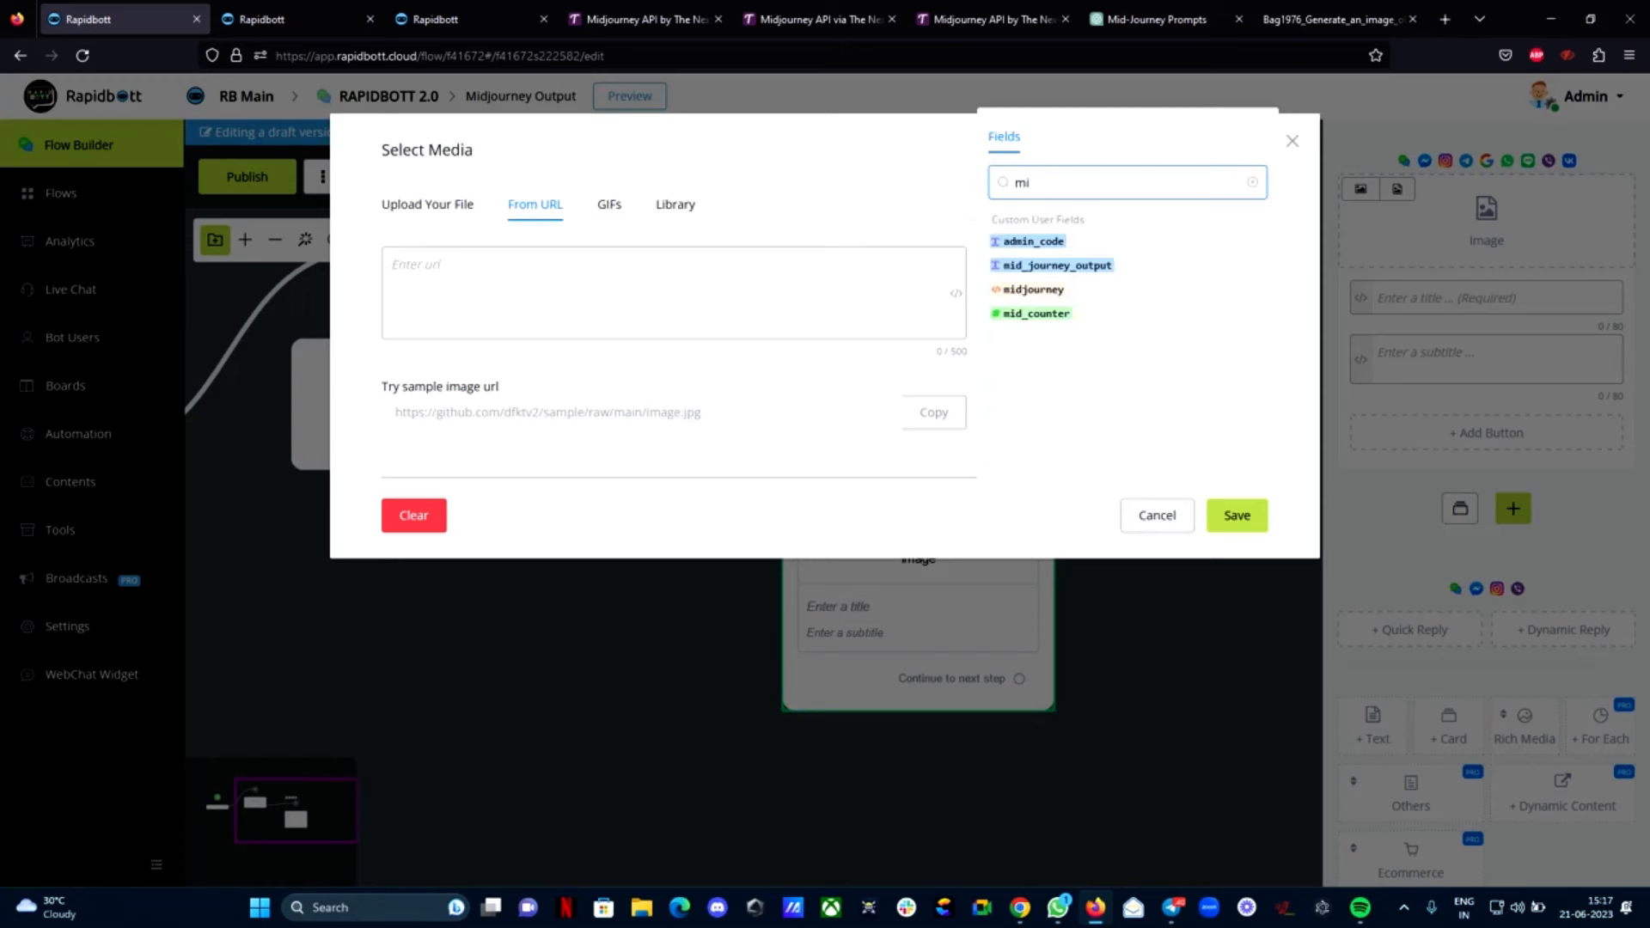
left_click(1091, 265)
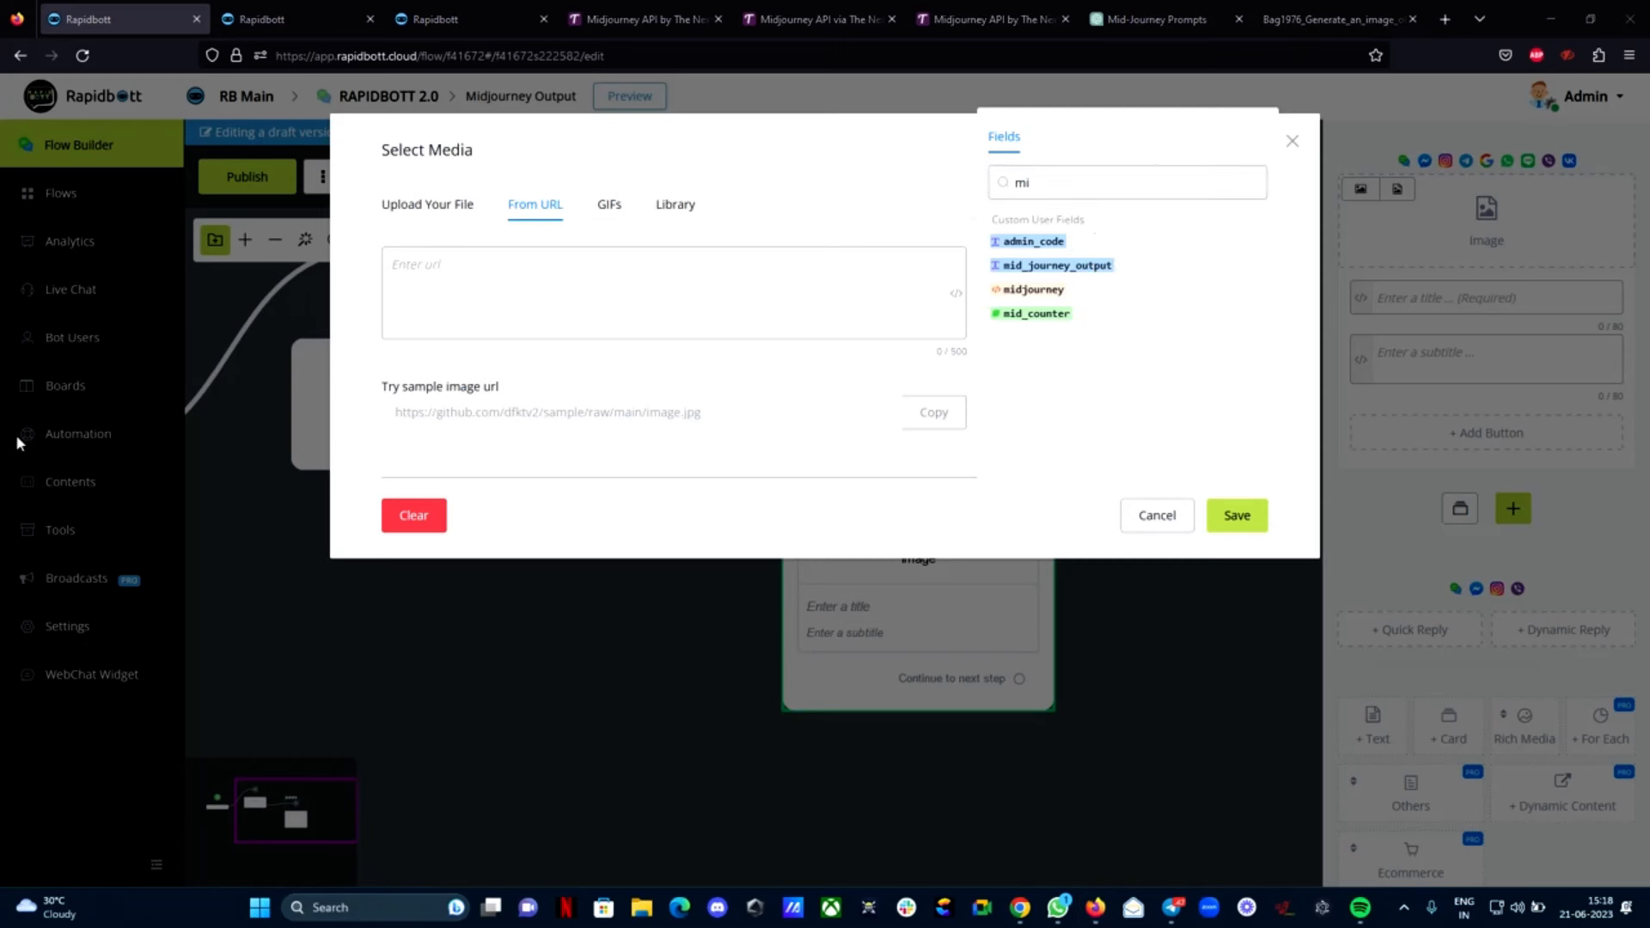
left_click(1068, 268)
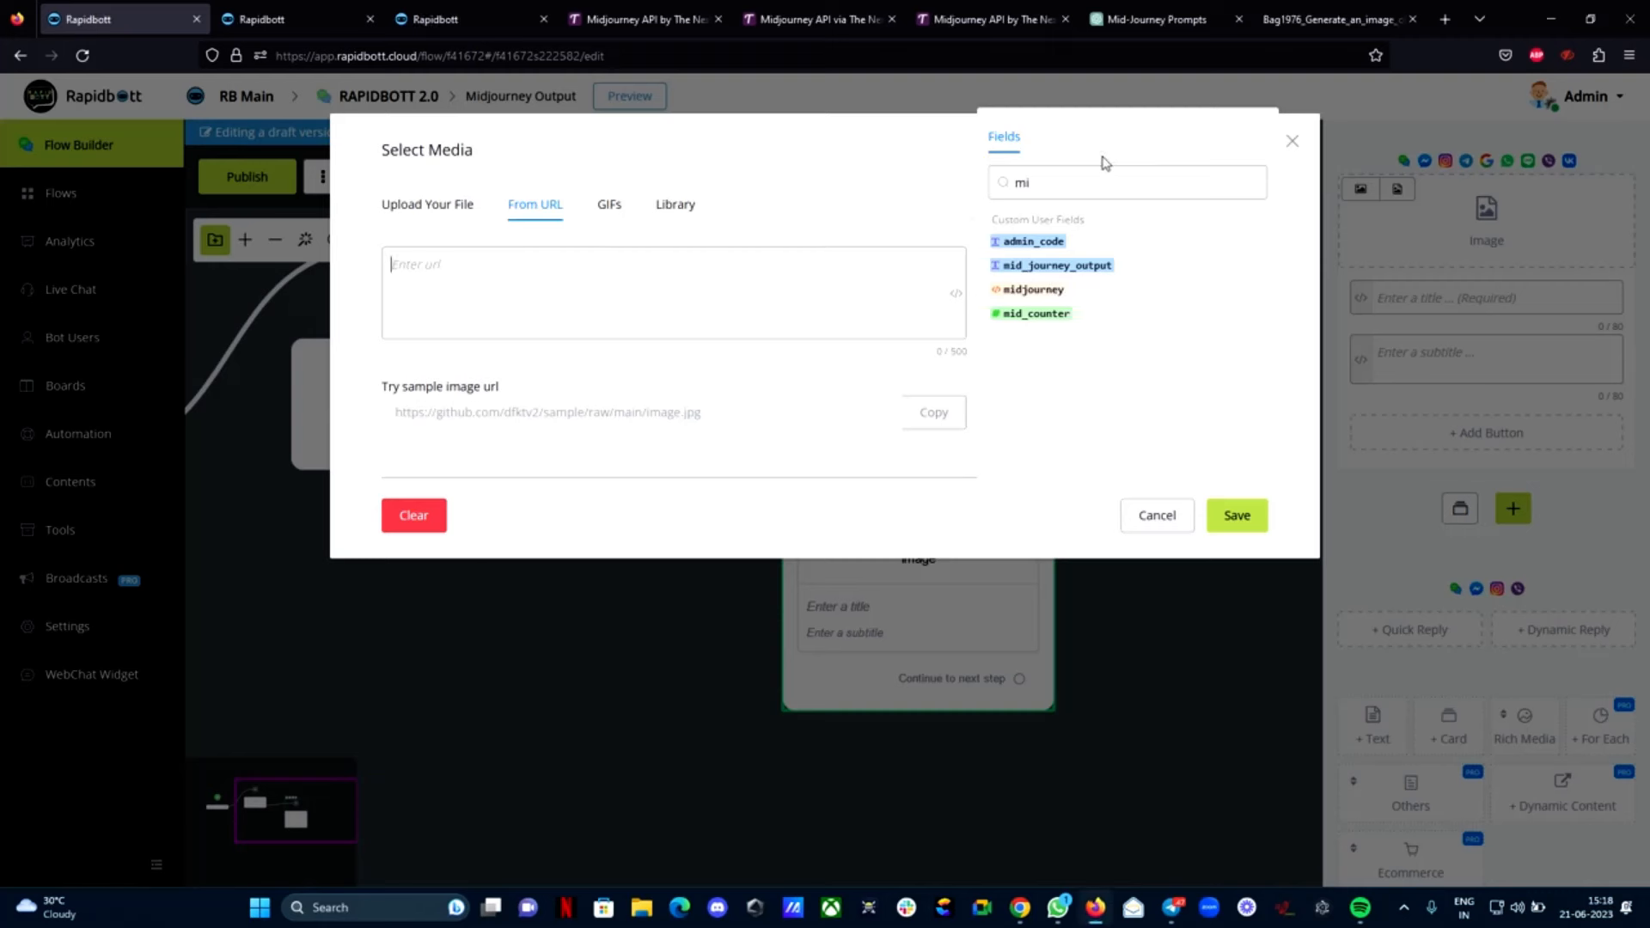
left_click(1253, 185)
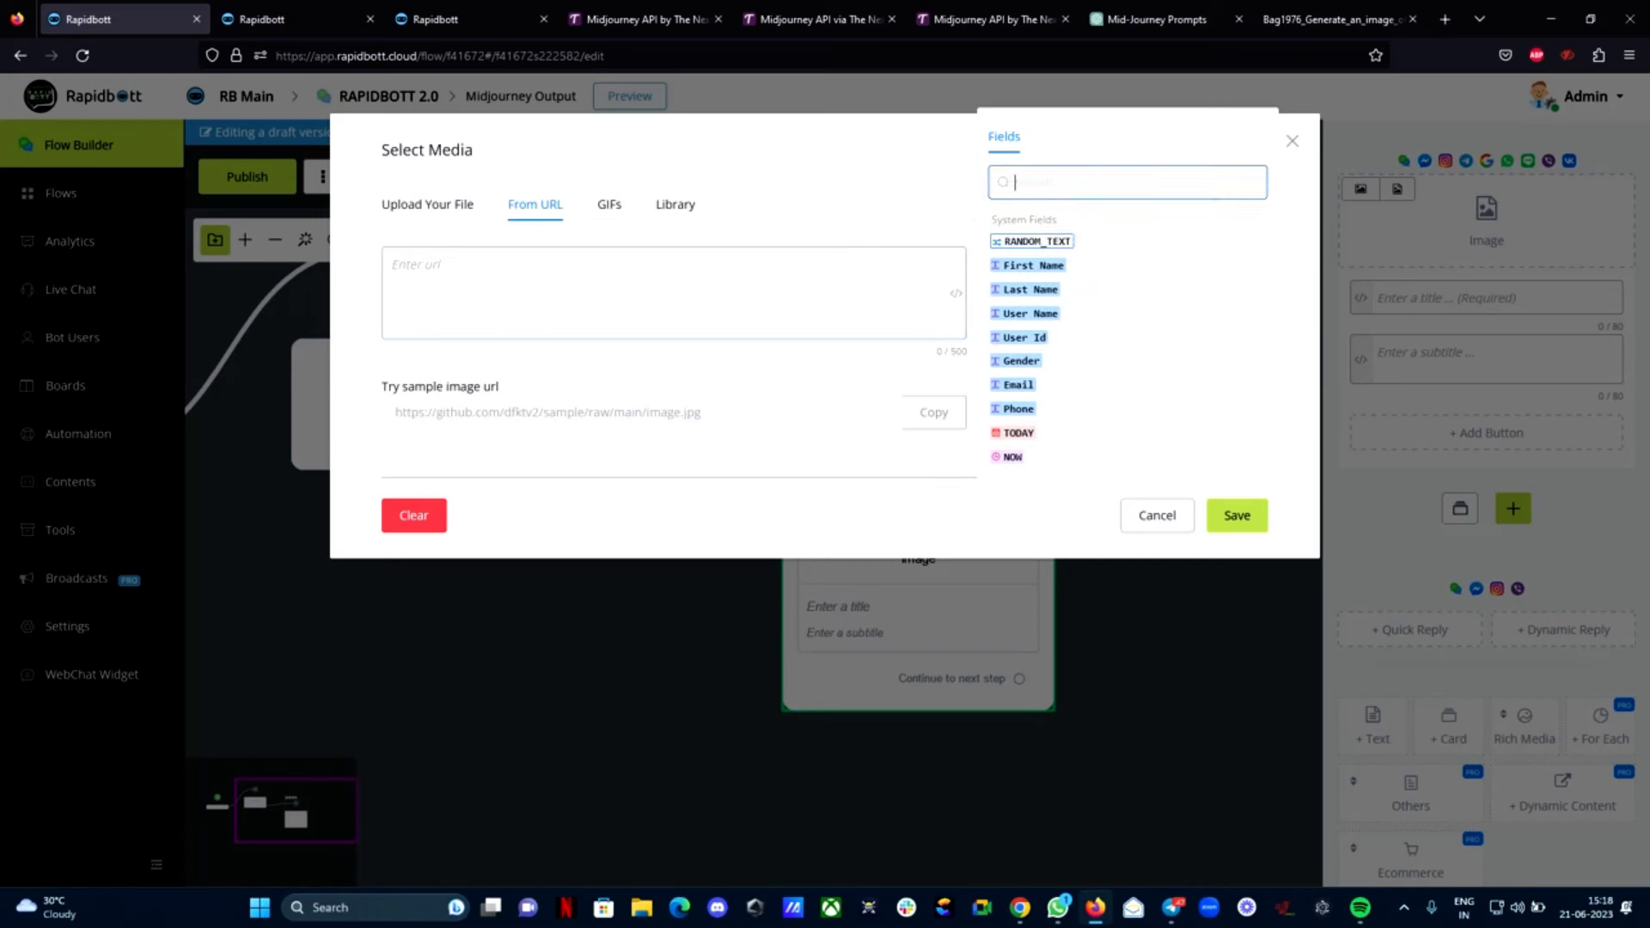
left_click(959, 297)
type("mid")
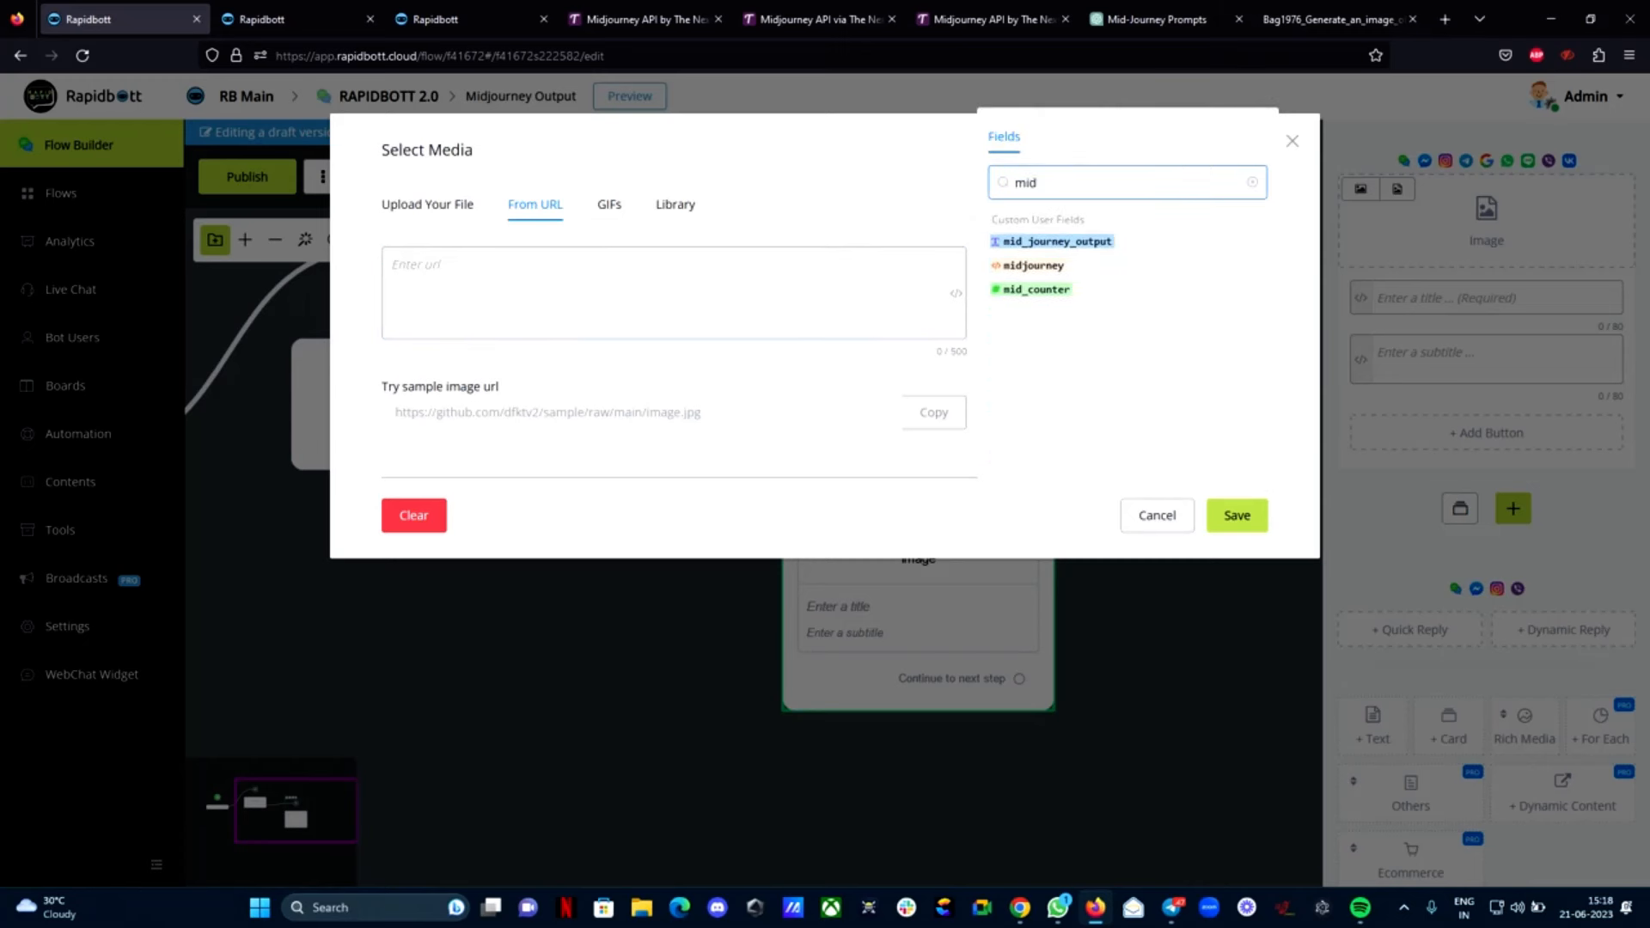
left_click(1074, 242)
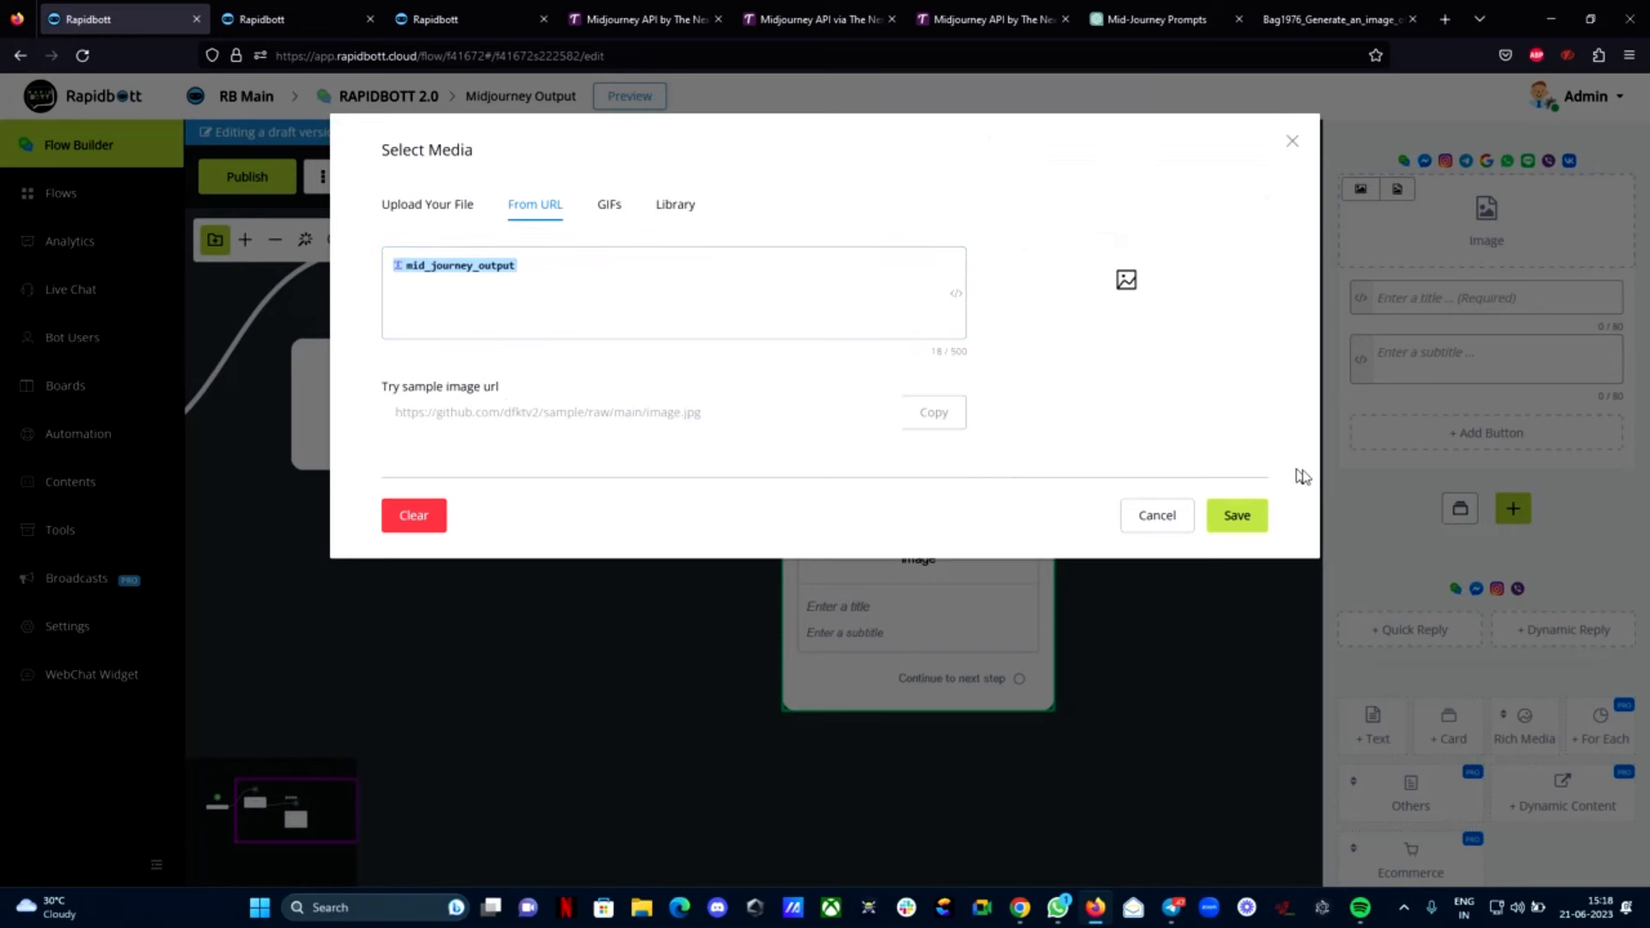
left_click(1252, 515)
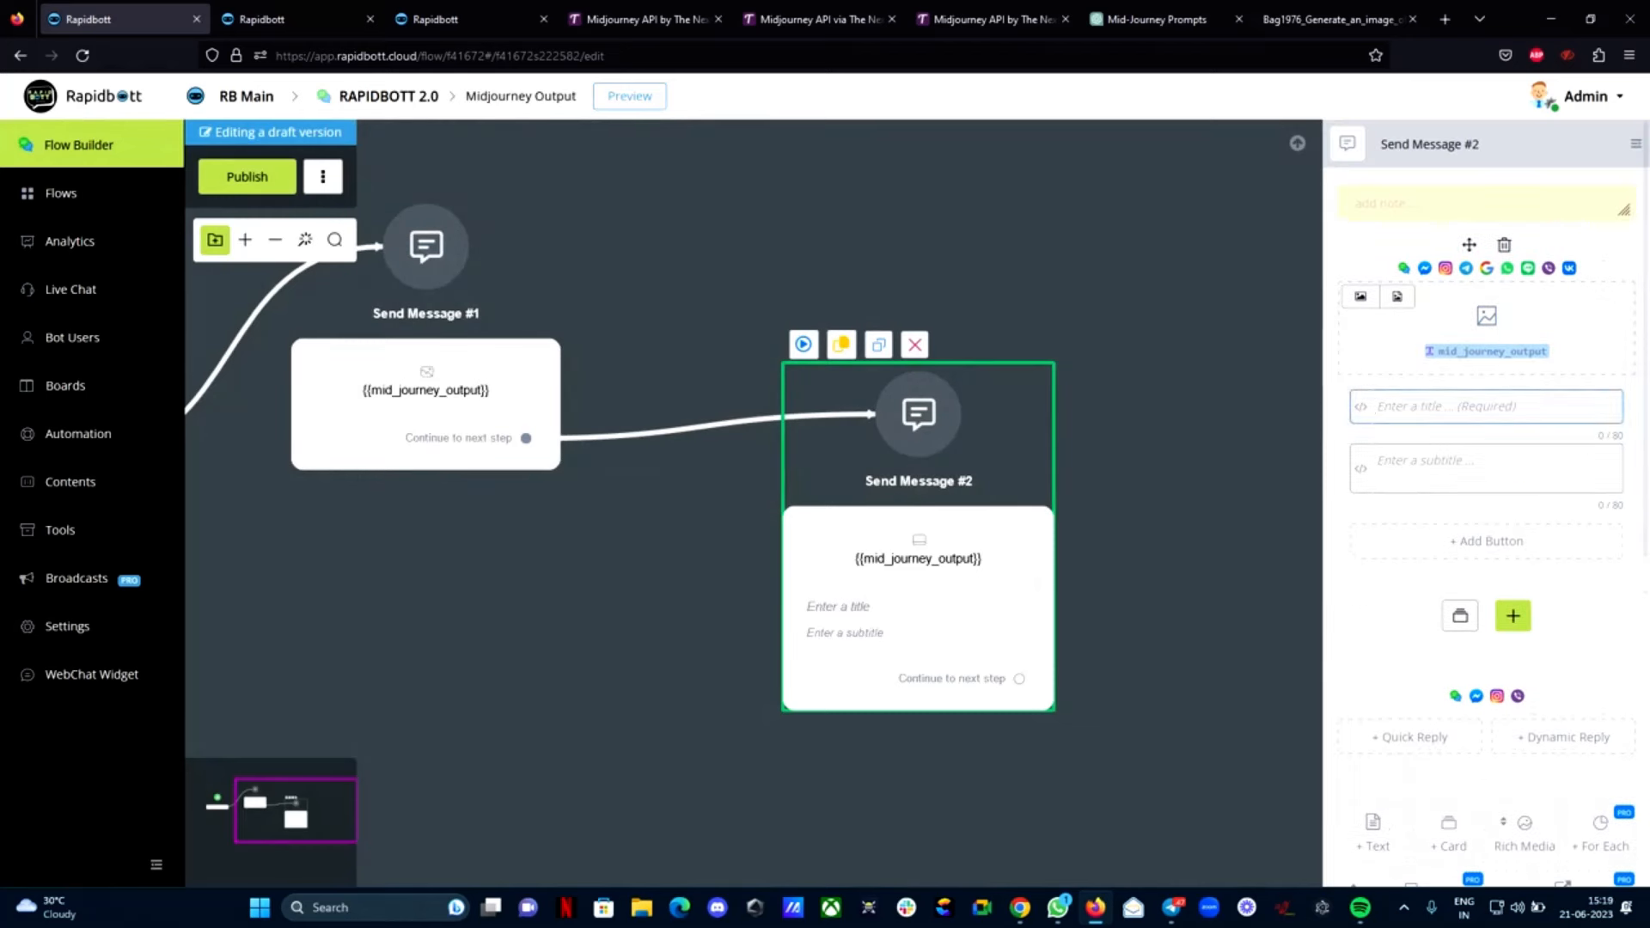
Set the card's title to the custom field imagine_prompt
type("{{")
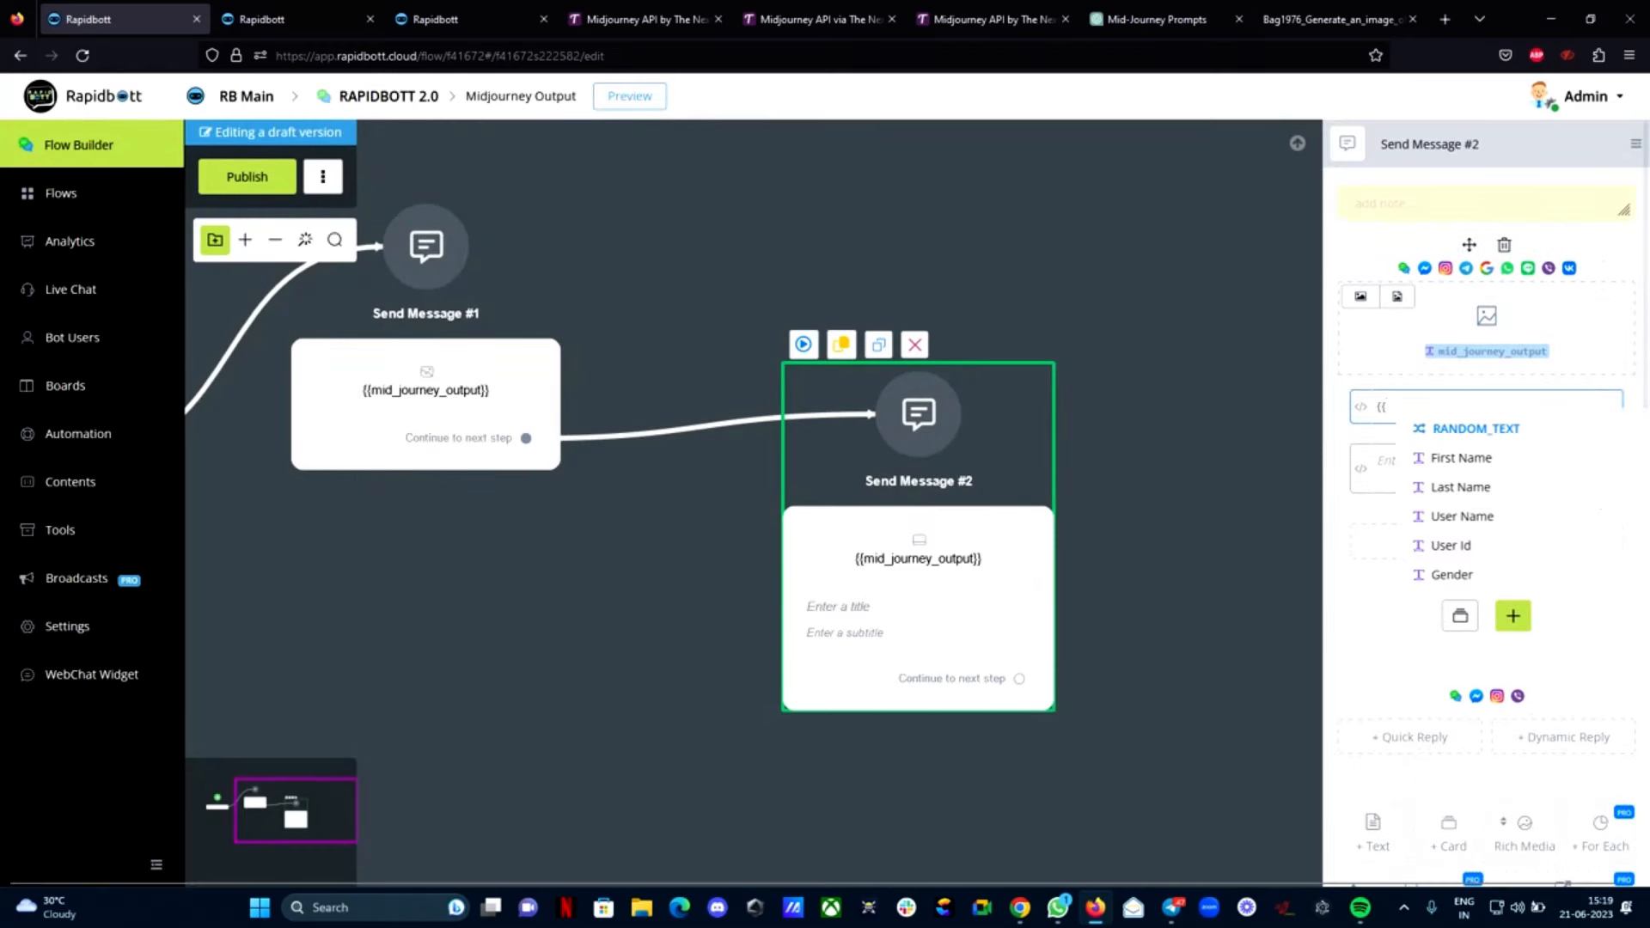
type("i")
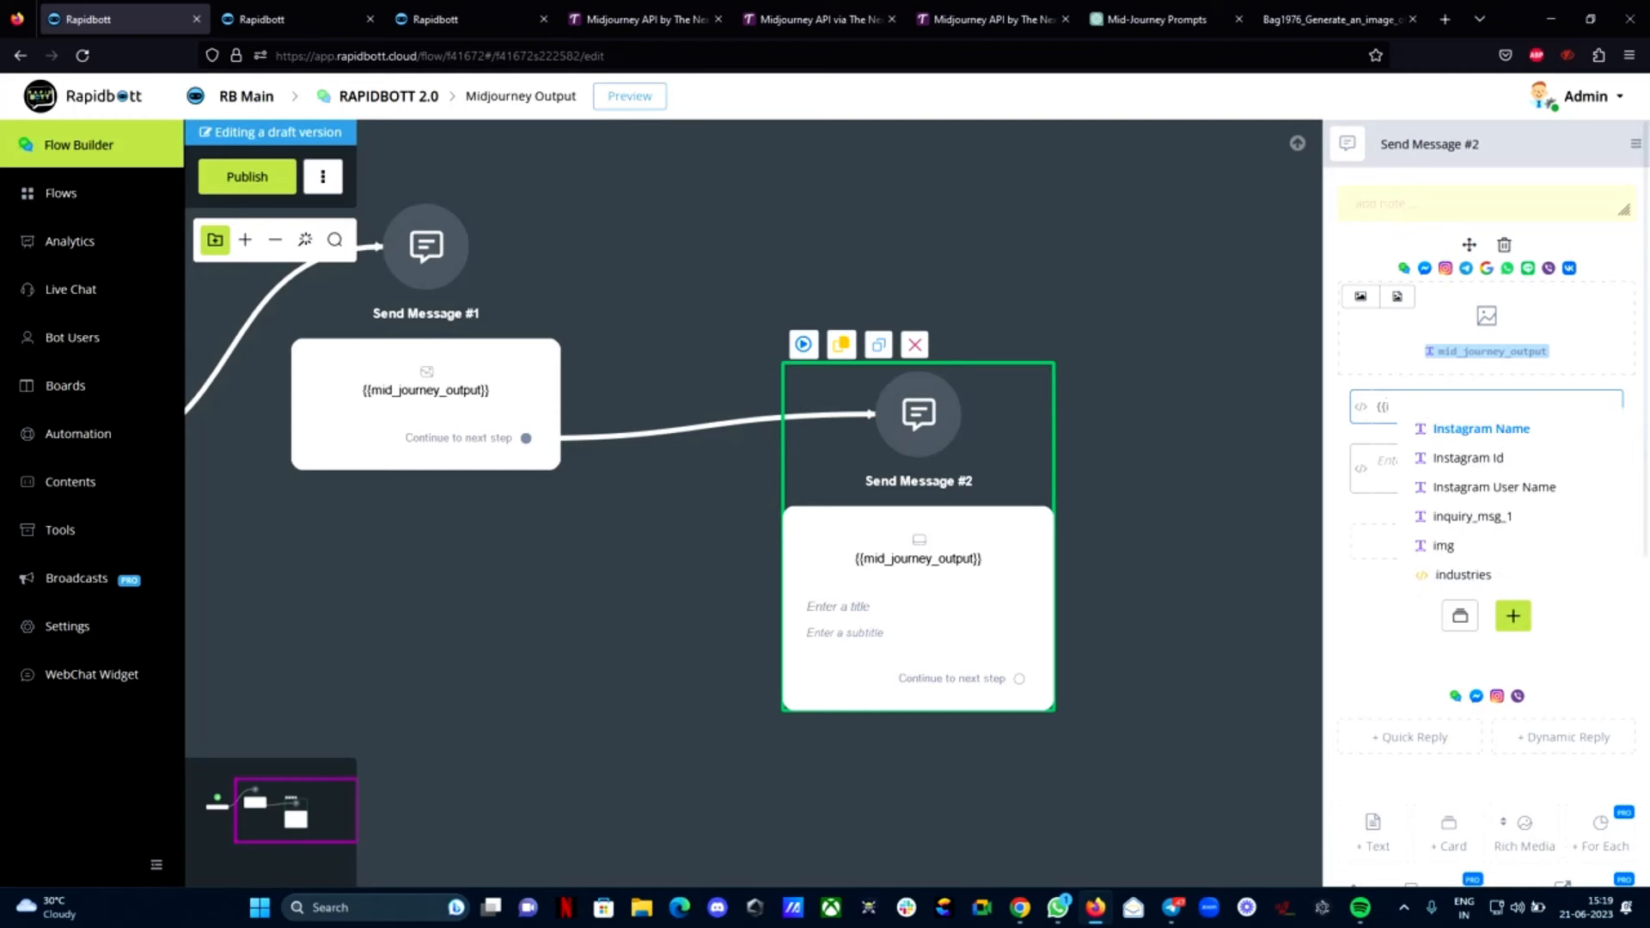
type("m")
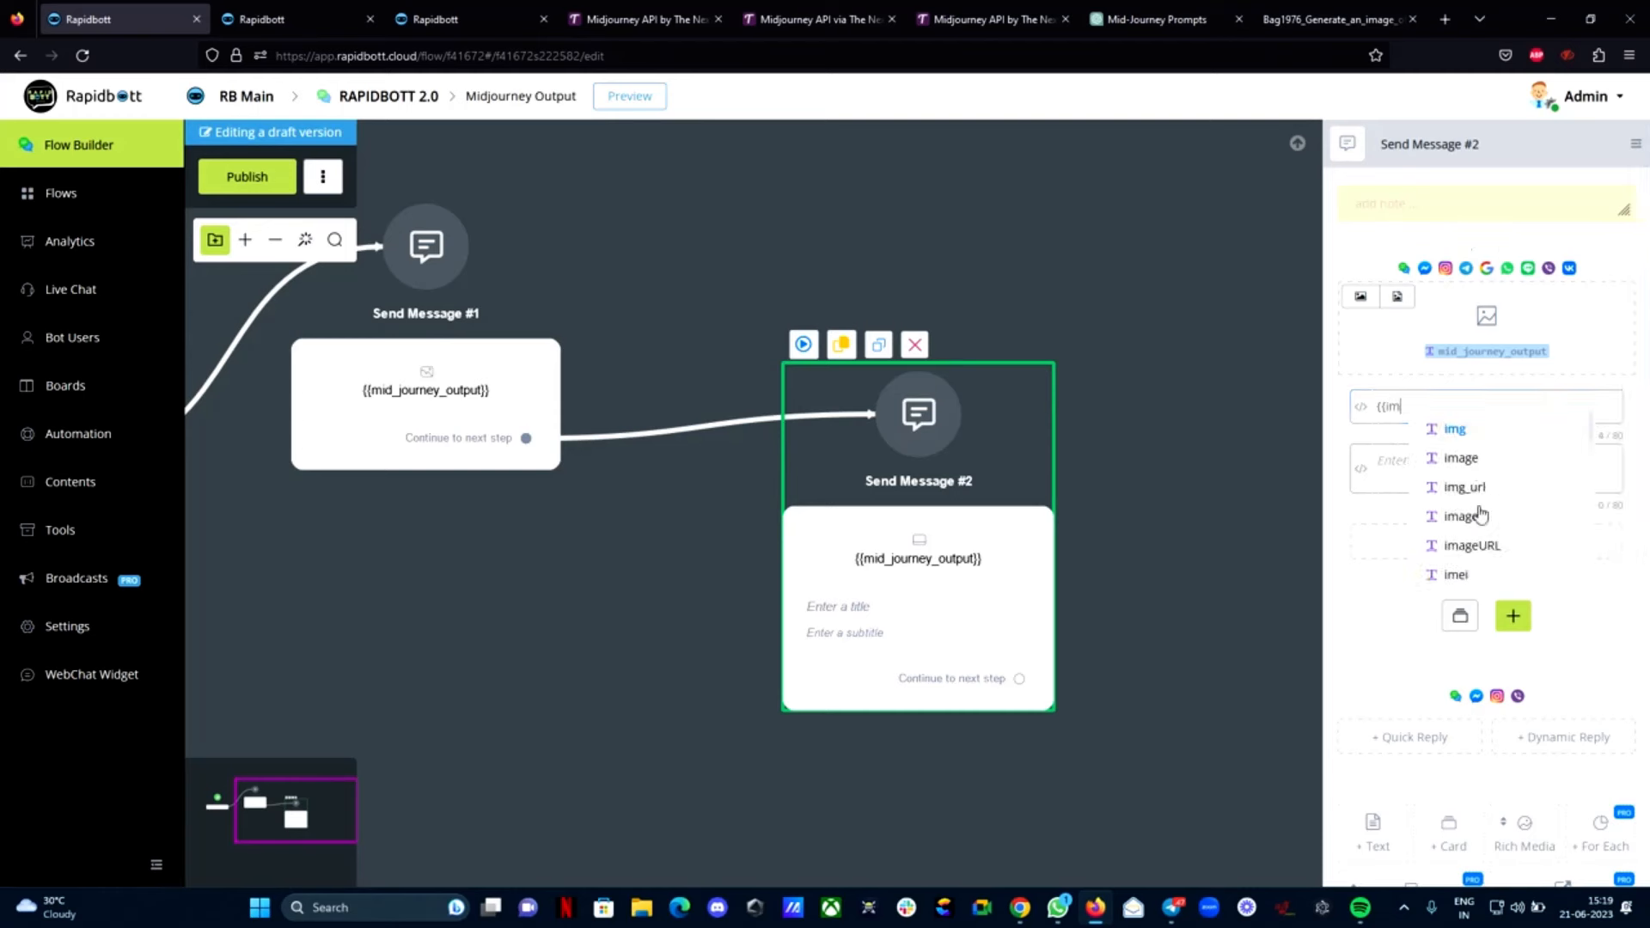
scroll(1478, 512, "down", 3)
scroll(1498, 516, "up", 3)
scroll(1498, 516, "down", 2)
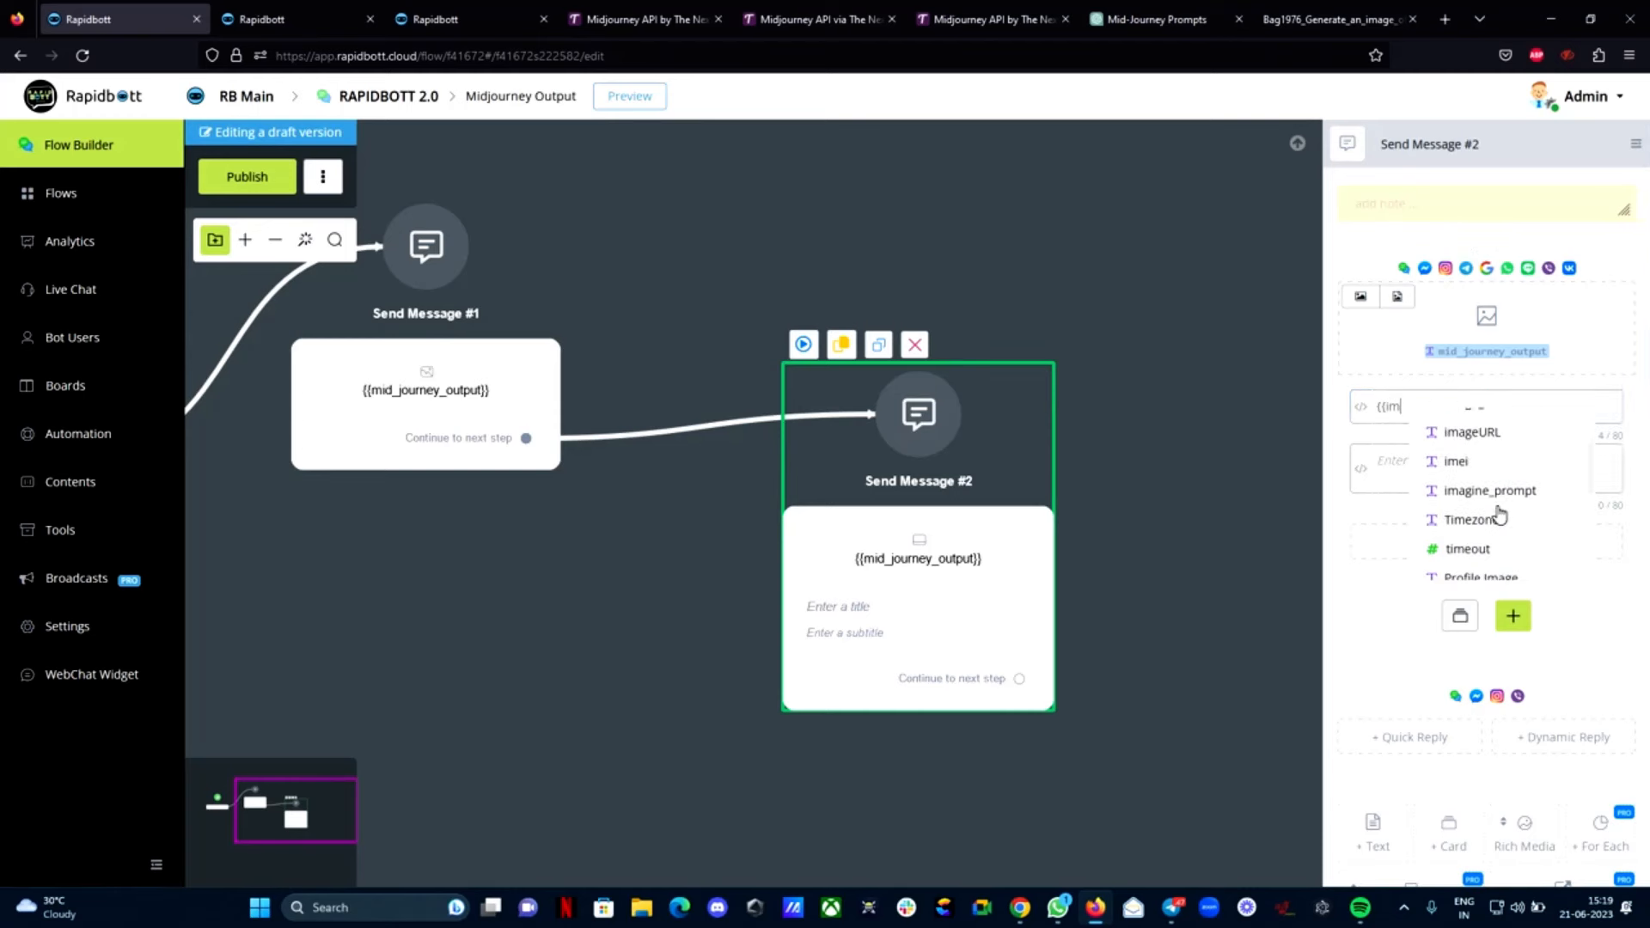
left_click(1505, 488)
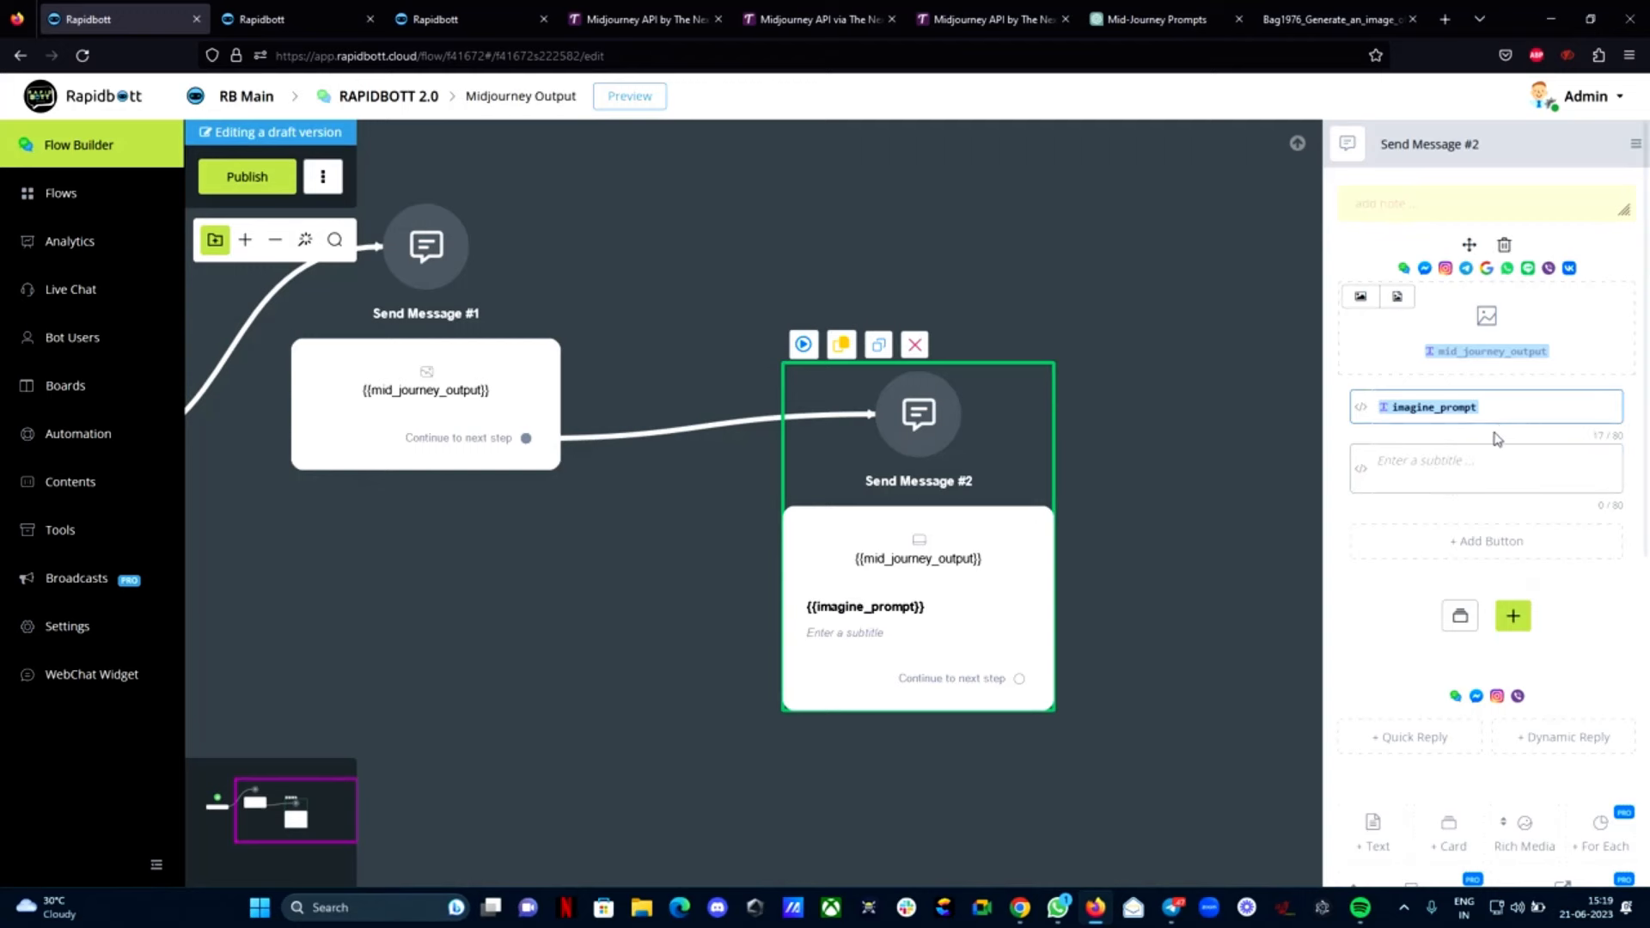
Add a button titled "Get the Image" to the card and save it
left_click(1495, 469)
left_click(1500, 541)
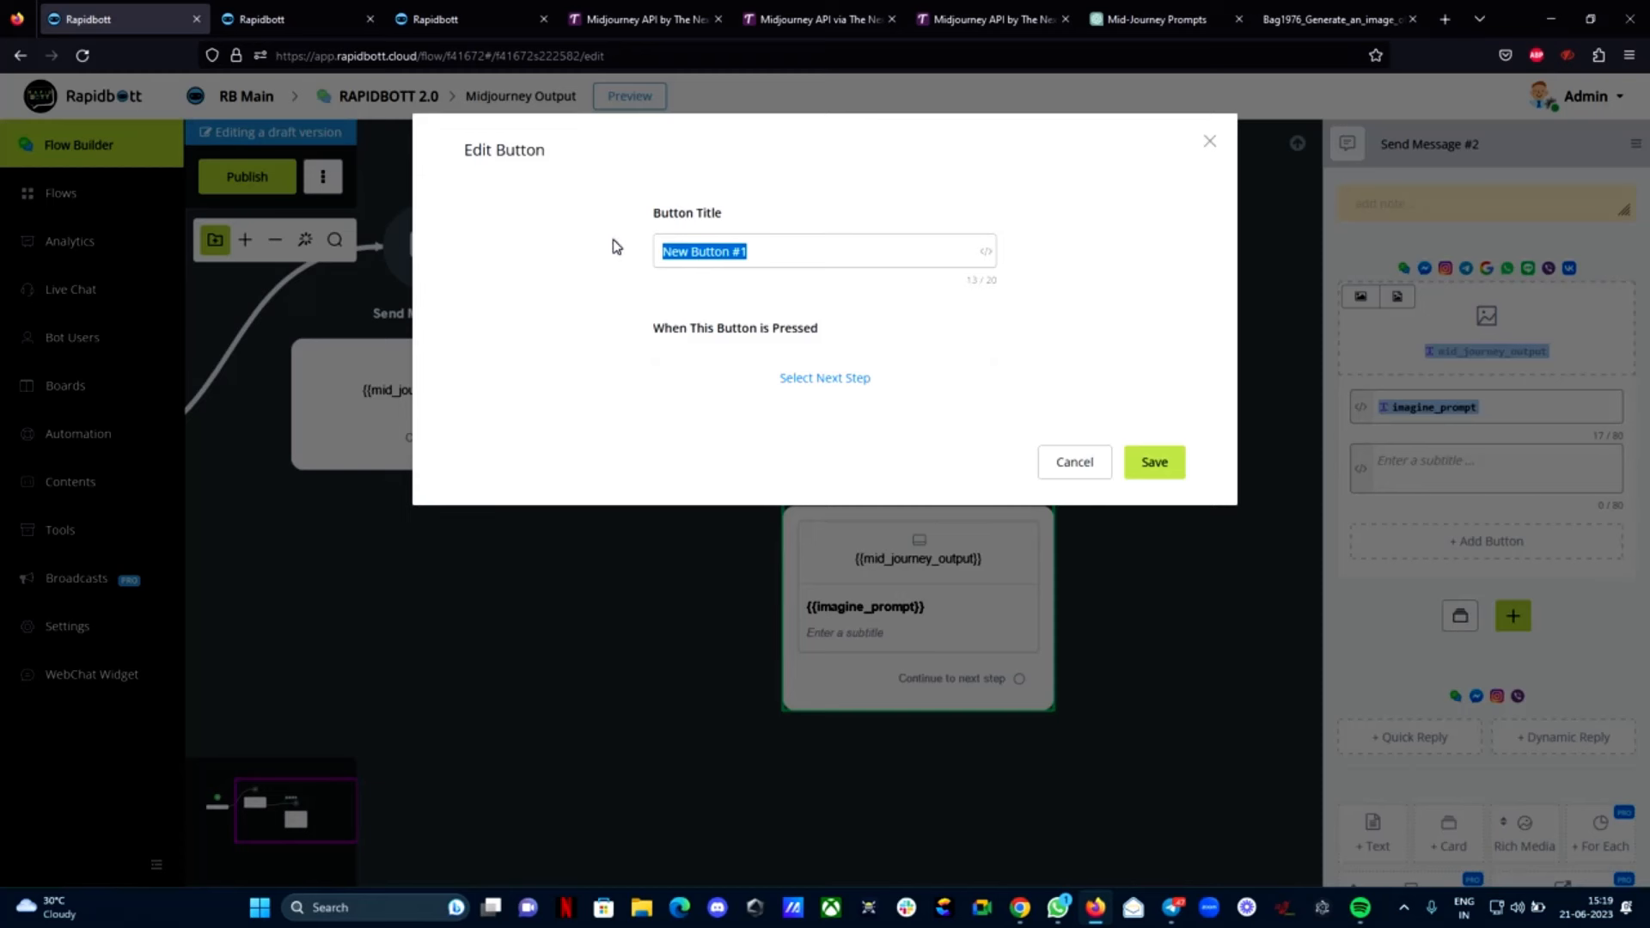
type("Get the Image")
left_click(1169, 469)
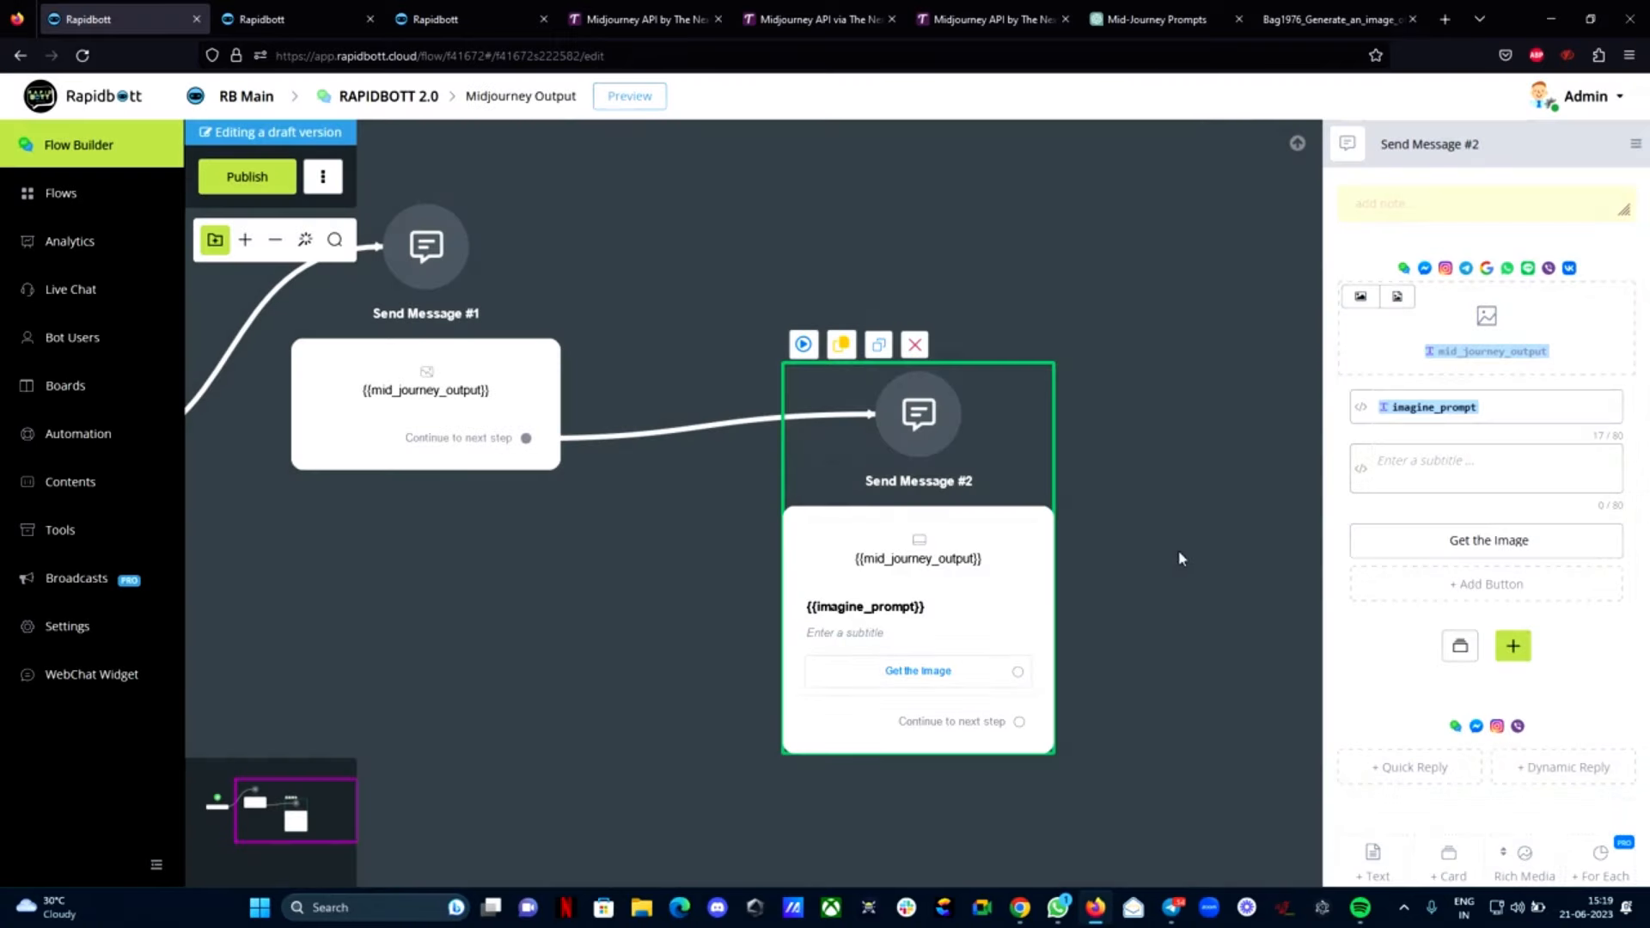
Connect a new Question step to the Get the Image button and add a text question reading "Please choose an option"
left_click_drag(980, 468, 926, 282)
left_click_drag(1190, 467, 770, 564)
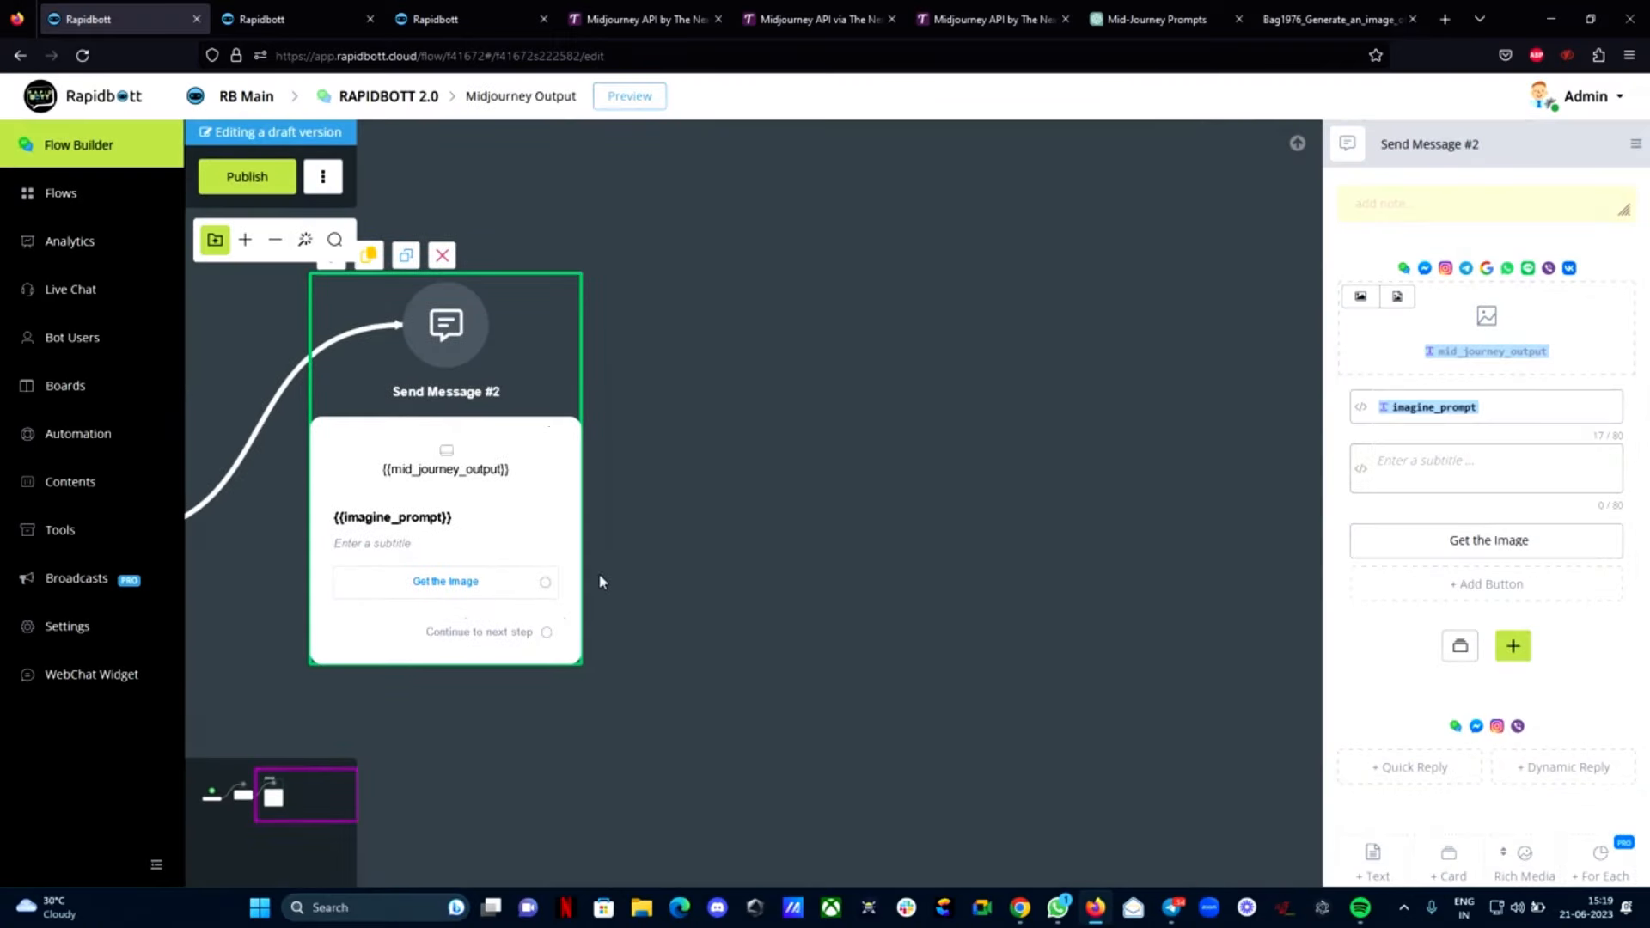
left_click_drag(546, 583, 756, 473)
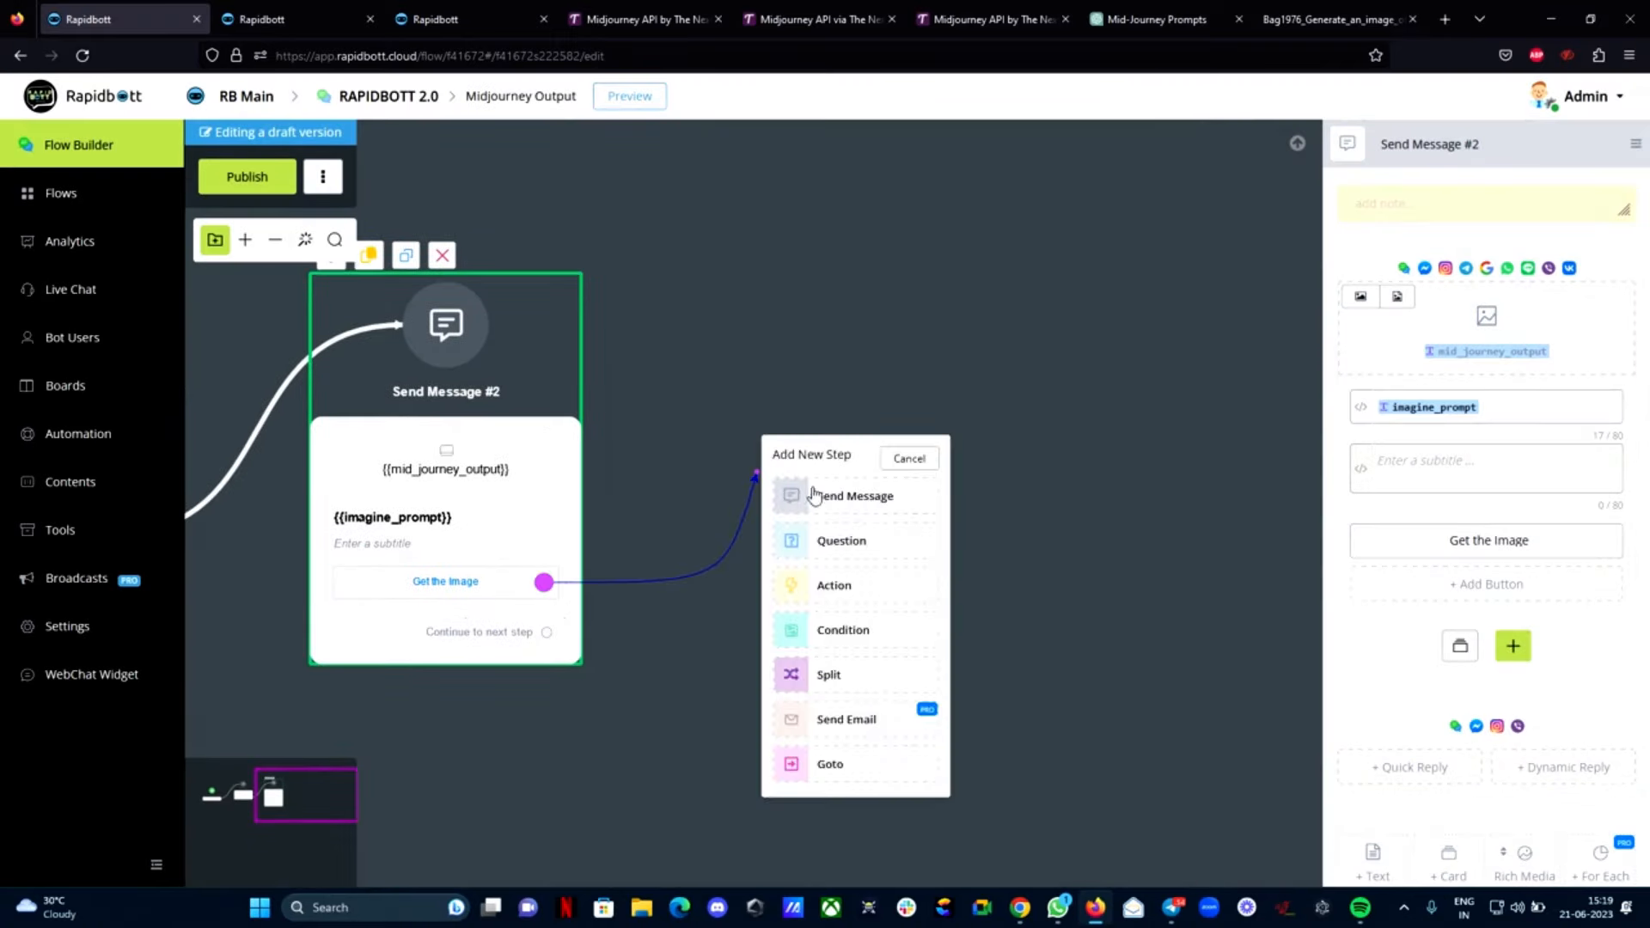
left_click(858, 546)
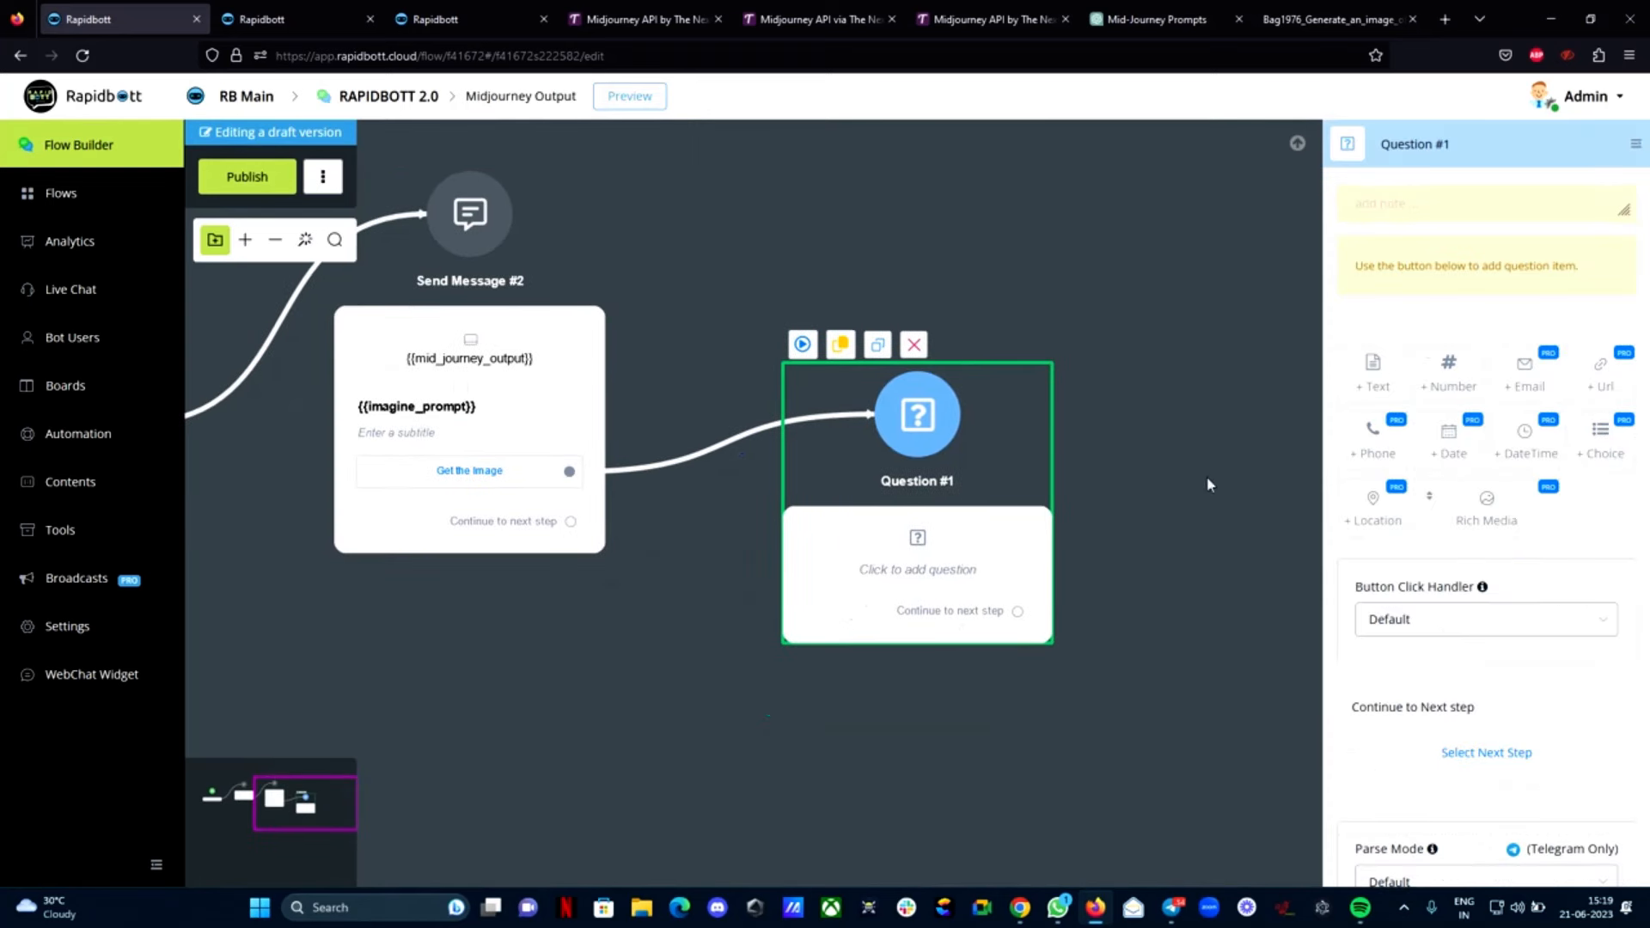
left_click(1372, 369)
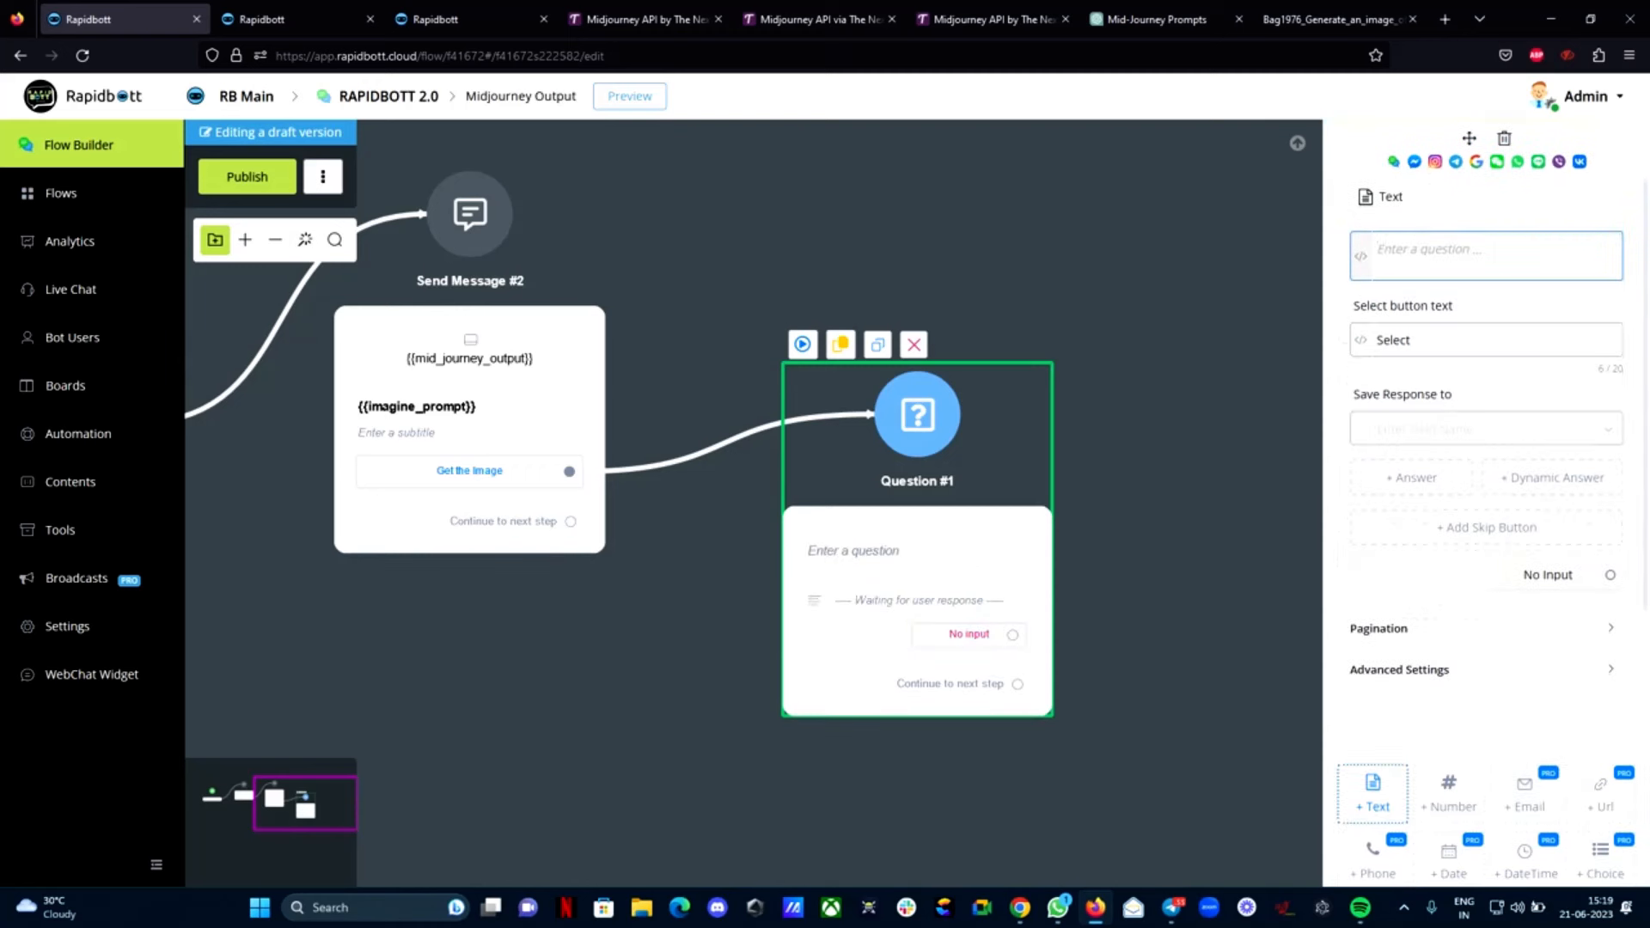
type("Please choose an option")
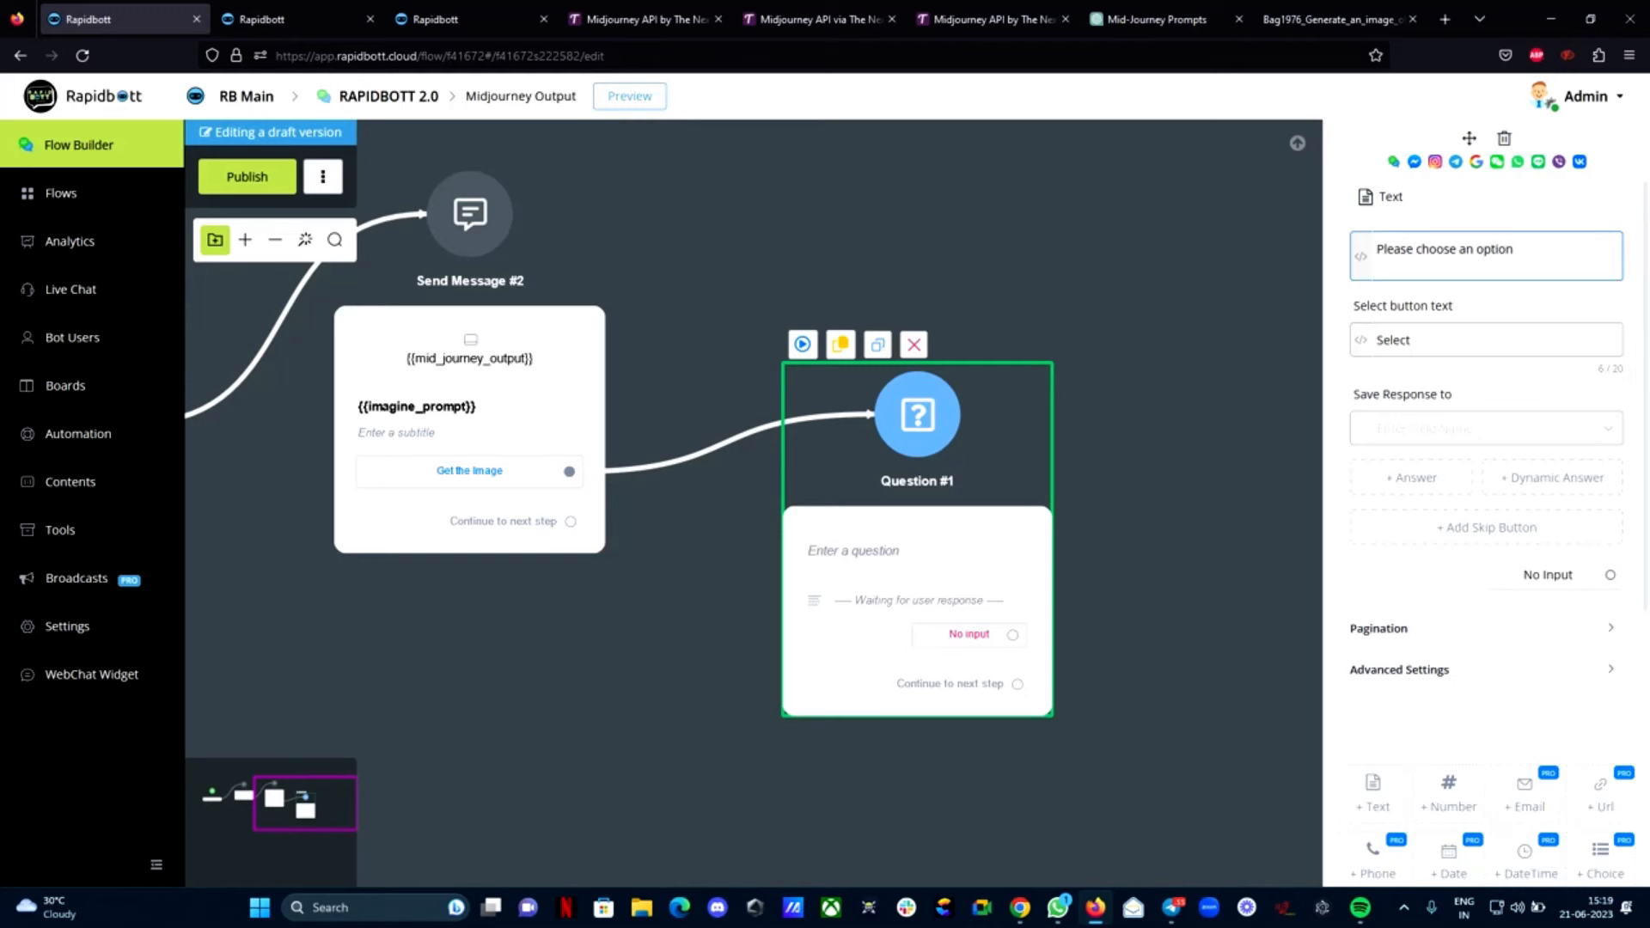
Add a dynamic answer to the question that loops over each item in mj_buttons
left_click(1566, 487)
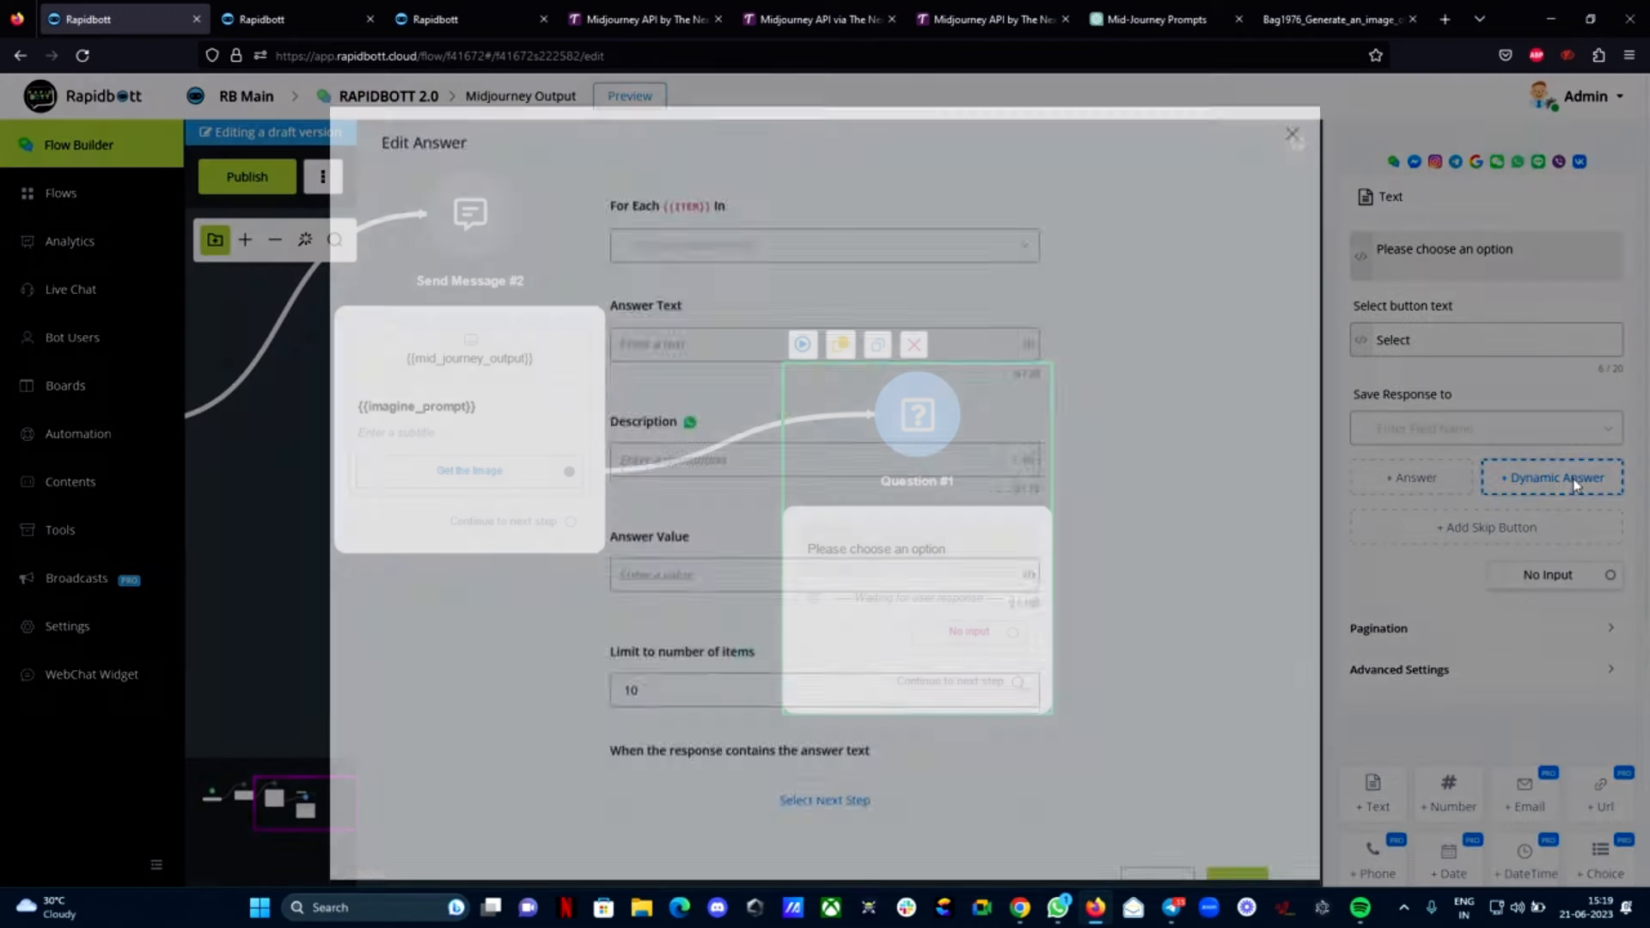
left_click(668, 253)
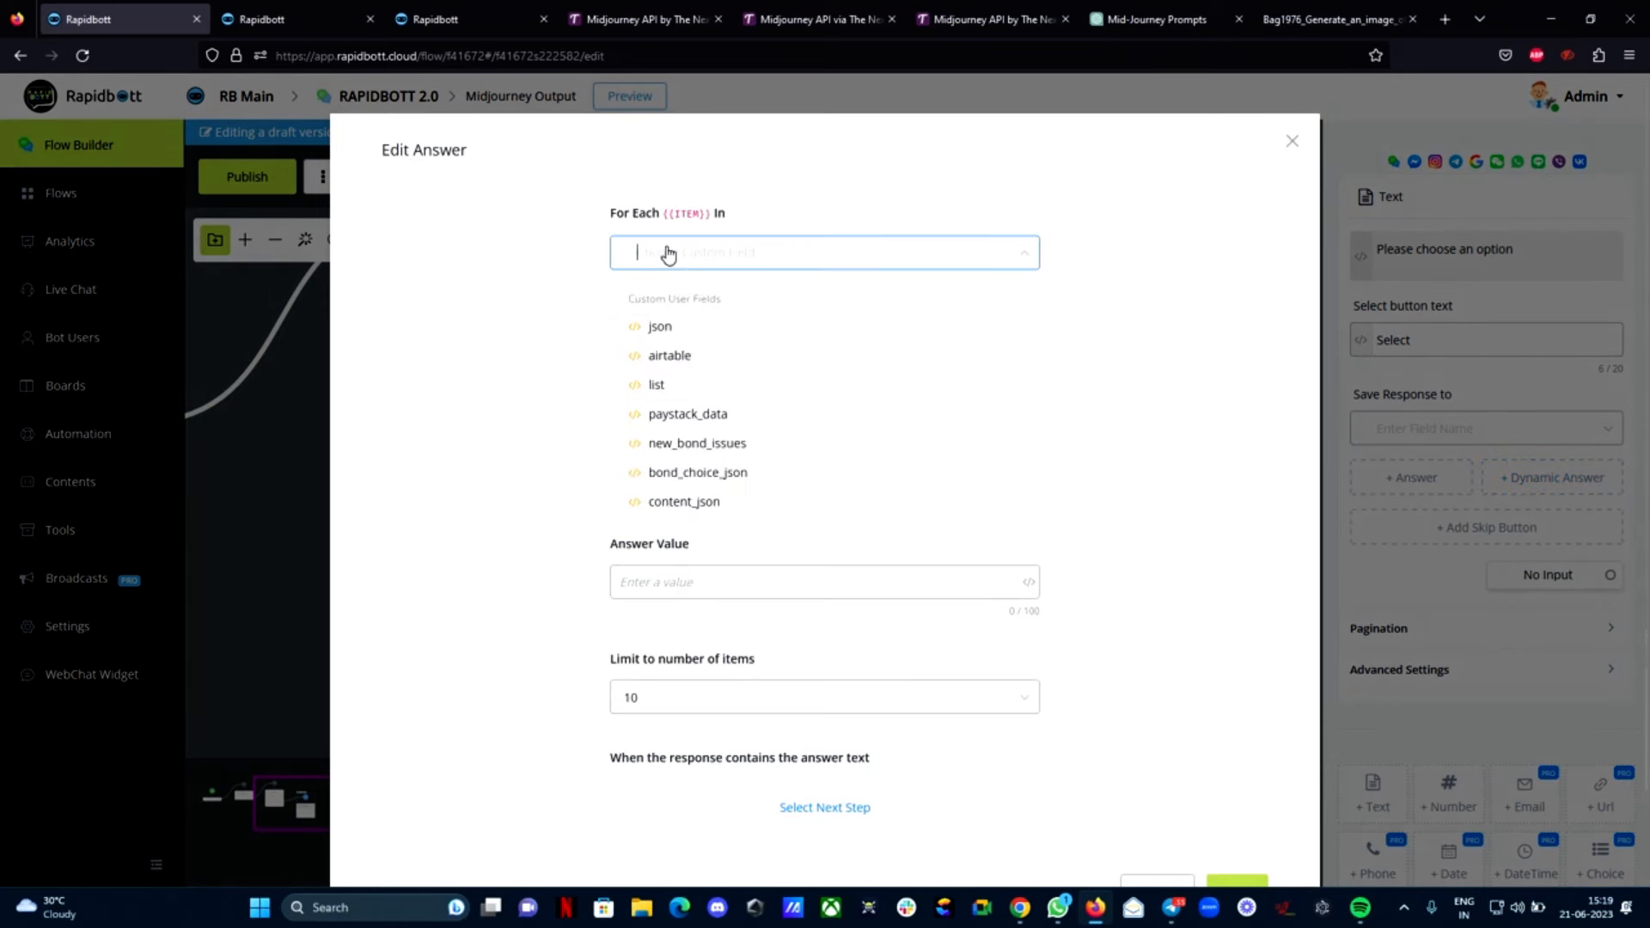
type("mj")
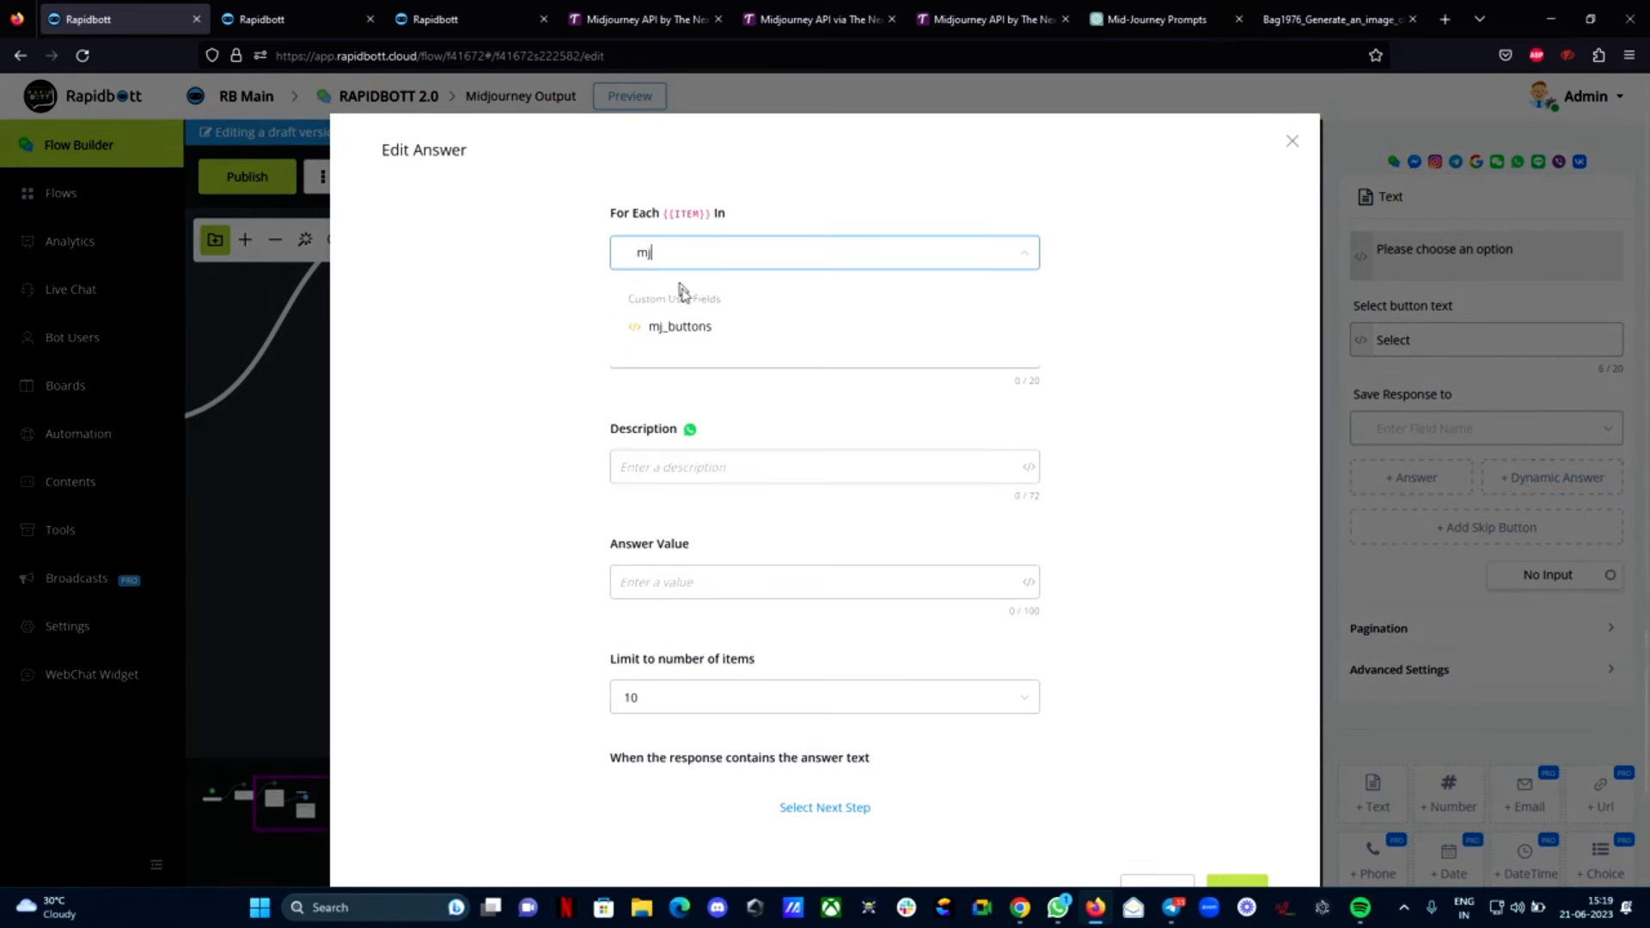
left_click(677, 327)
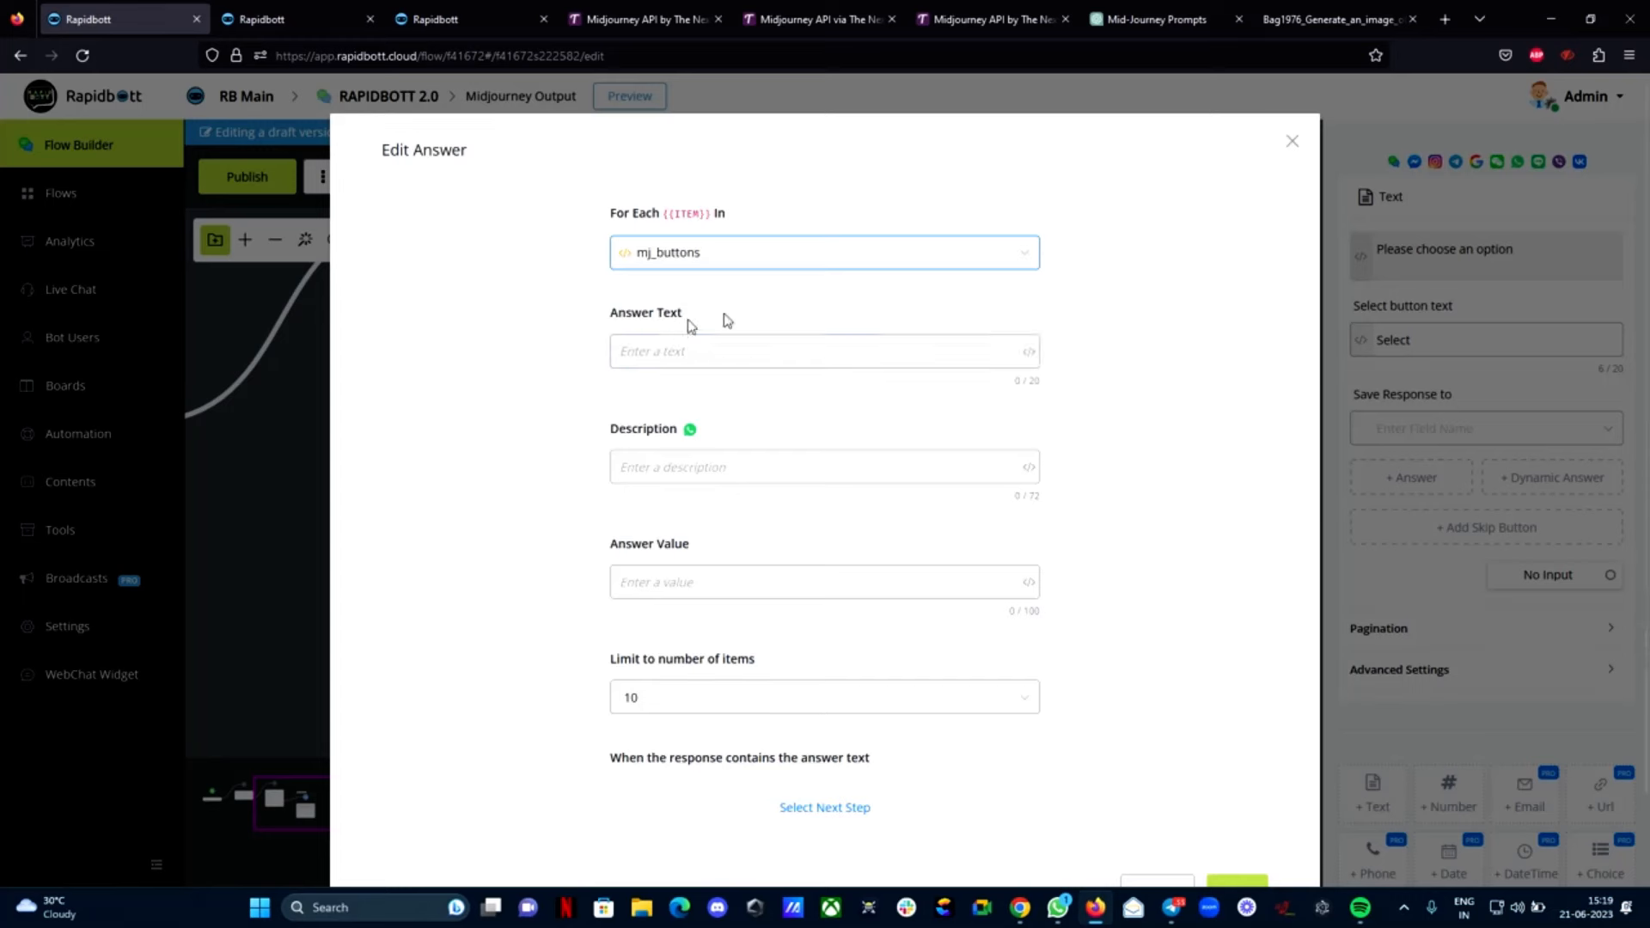
Set the dynamic answer's text to ITEM with the JSON path $
left_click(1027, 354)
left_click(1030, 353)
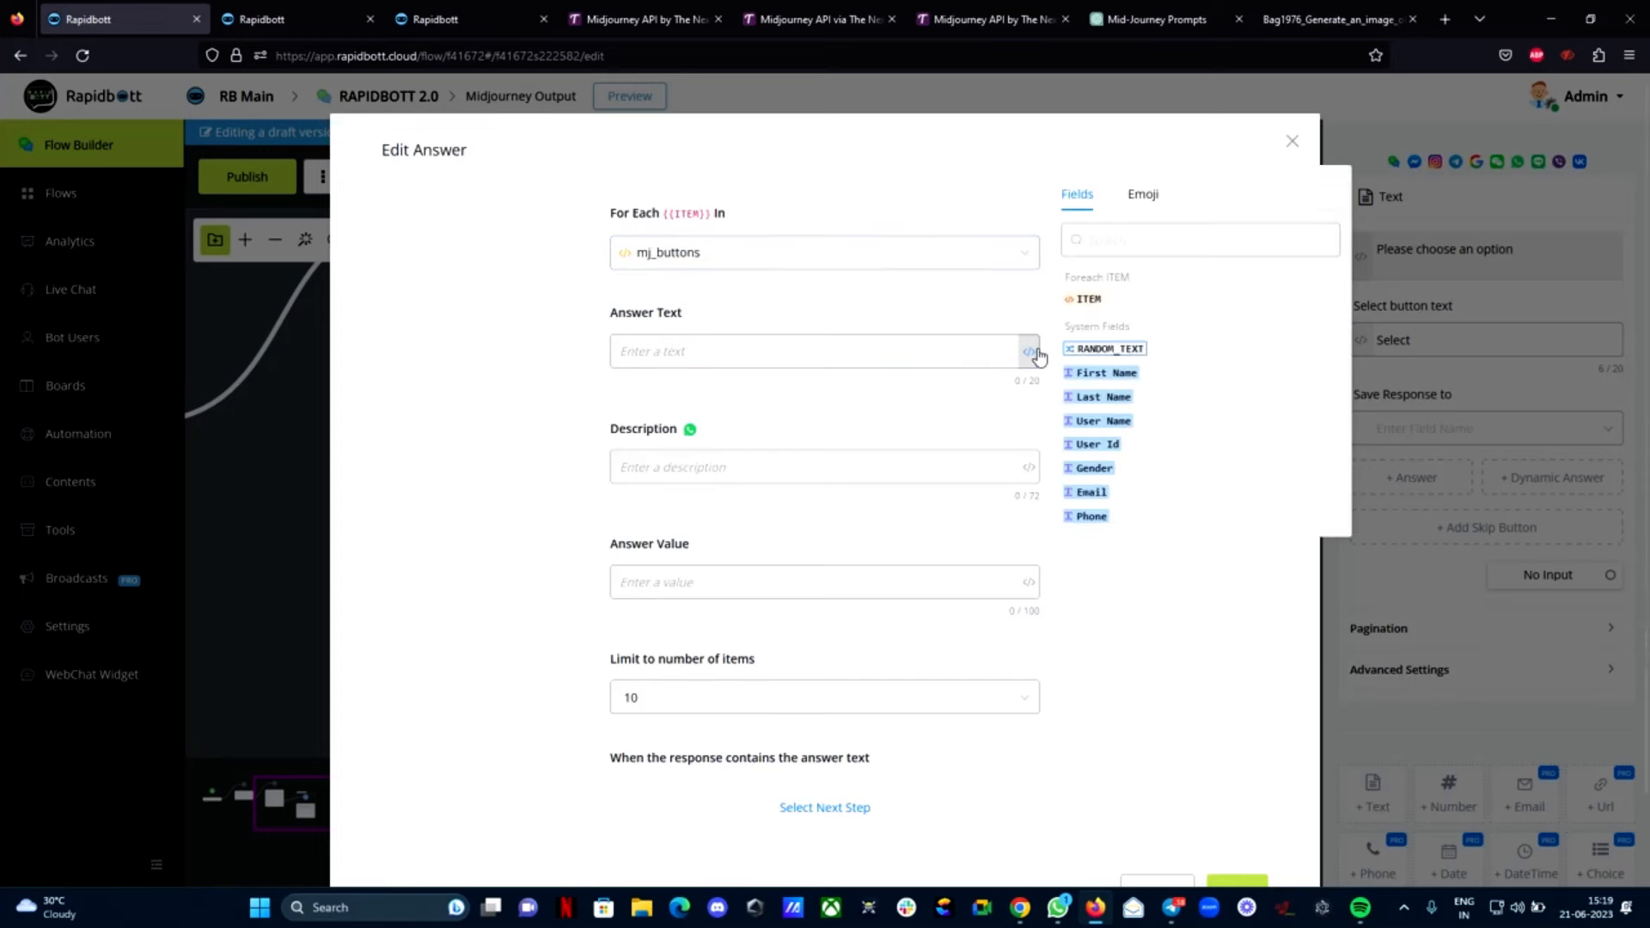
left_click(1091, 297)
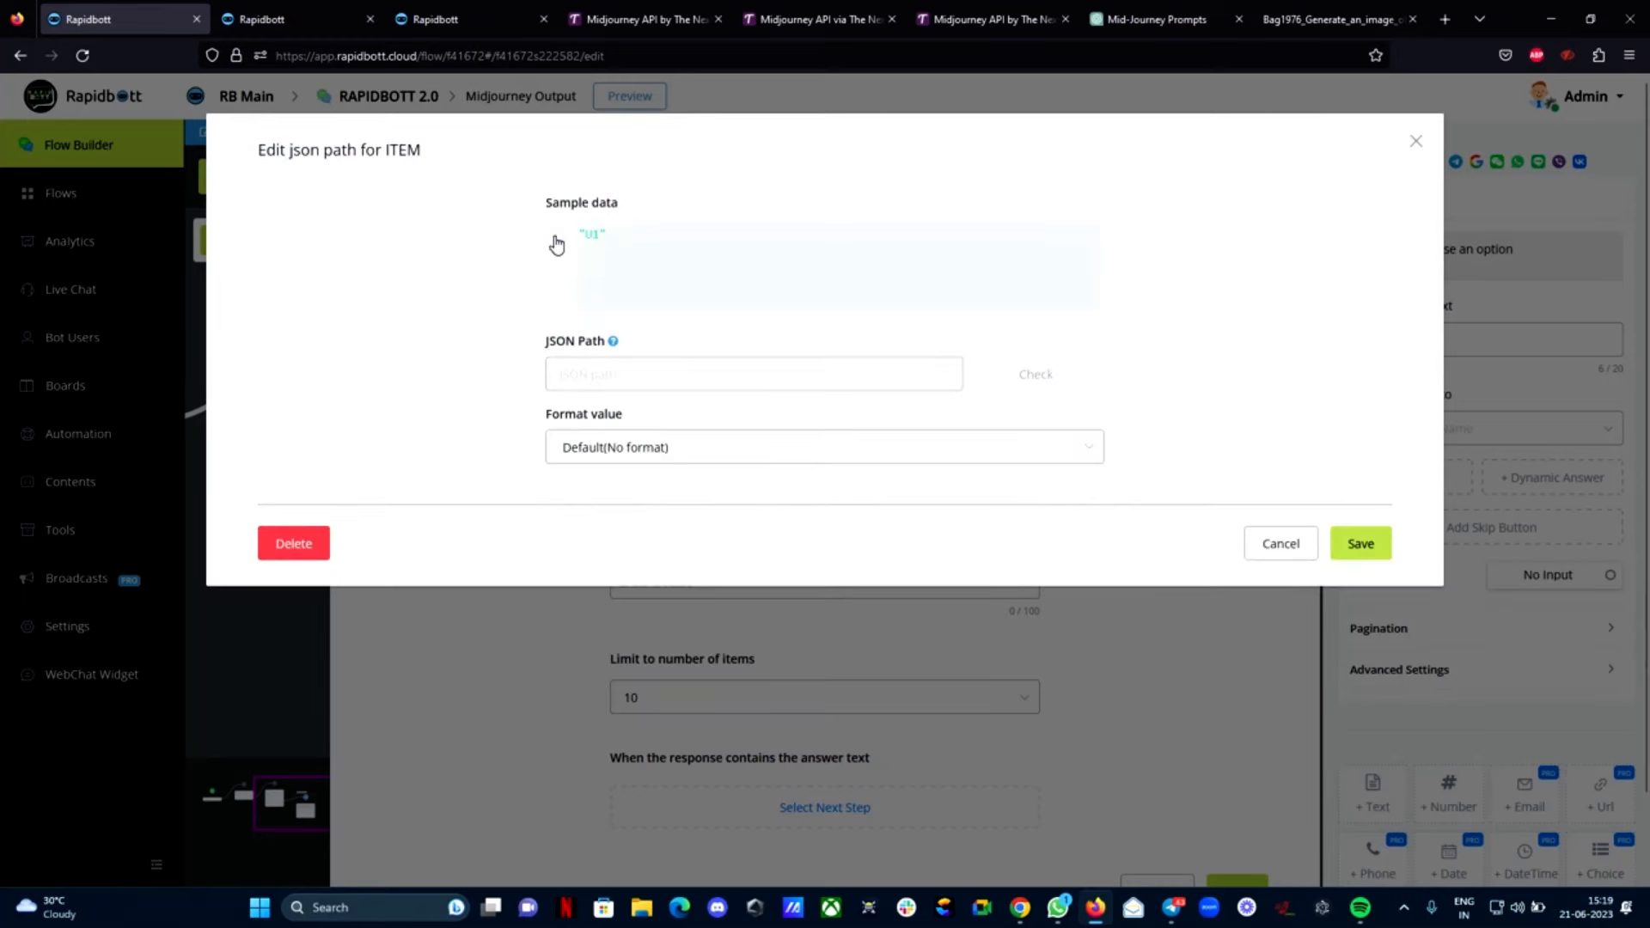
left_click(557, 241)
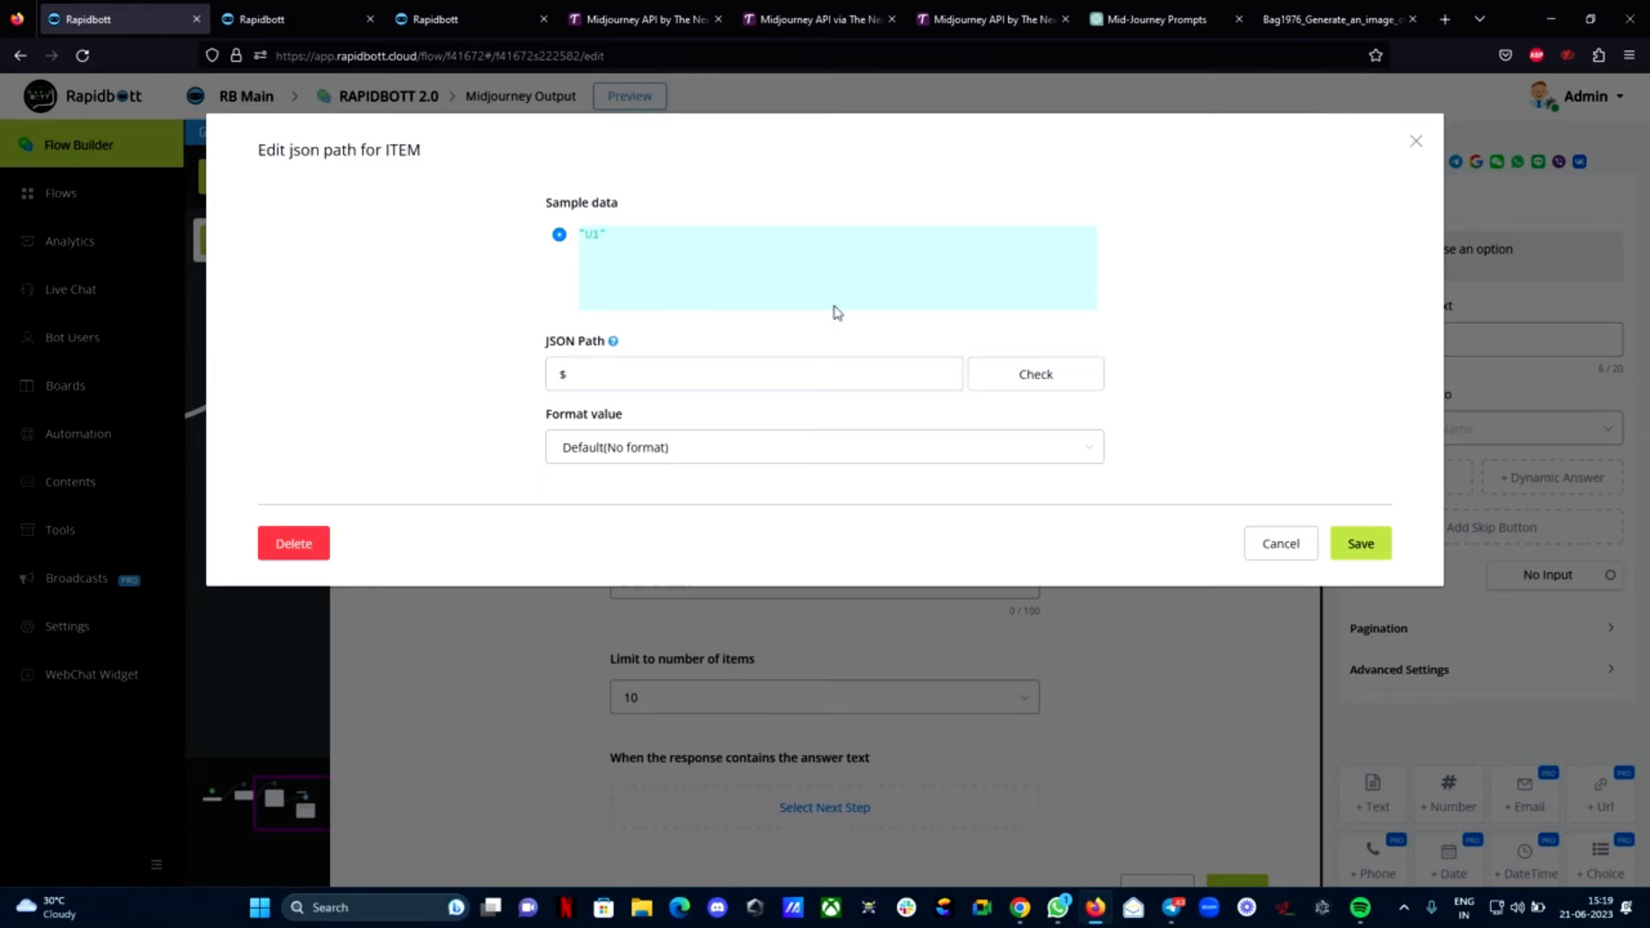
left_click(1361, 543)
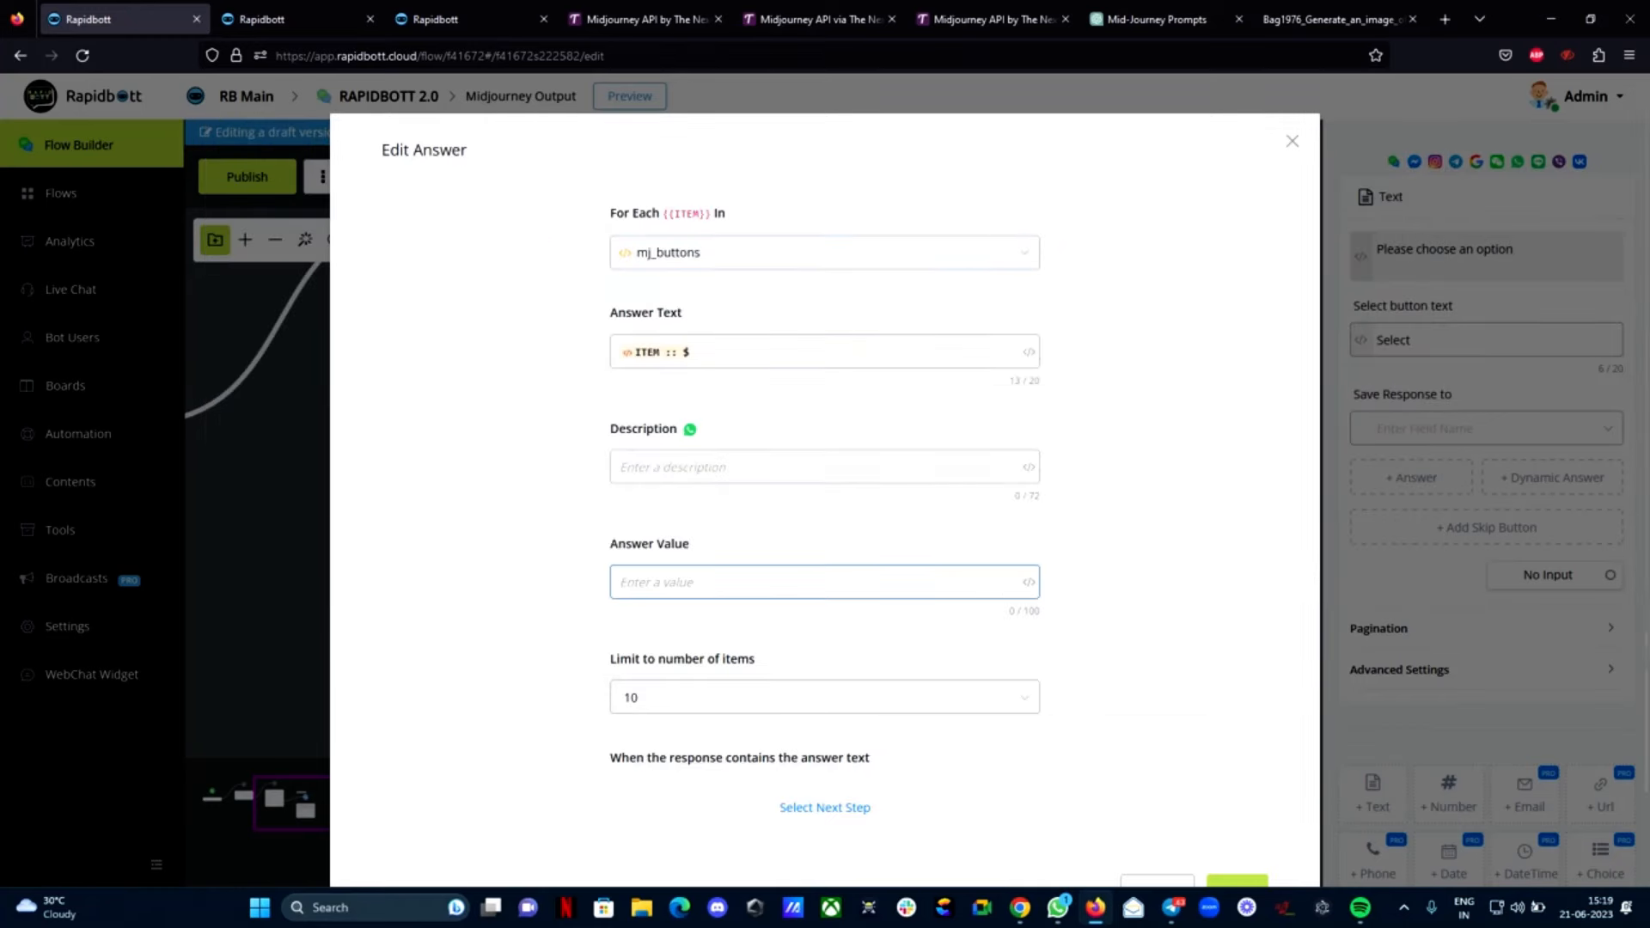
Set the answer value to ITEM with the JSON path $ and save the dynamic answer
left_click(1029, 582)
left_click(1096, 534)
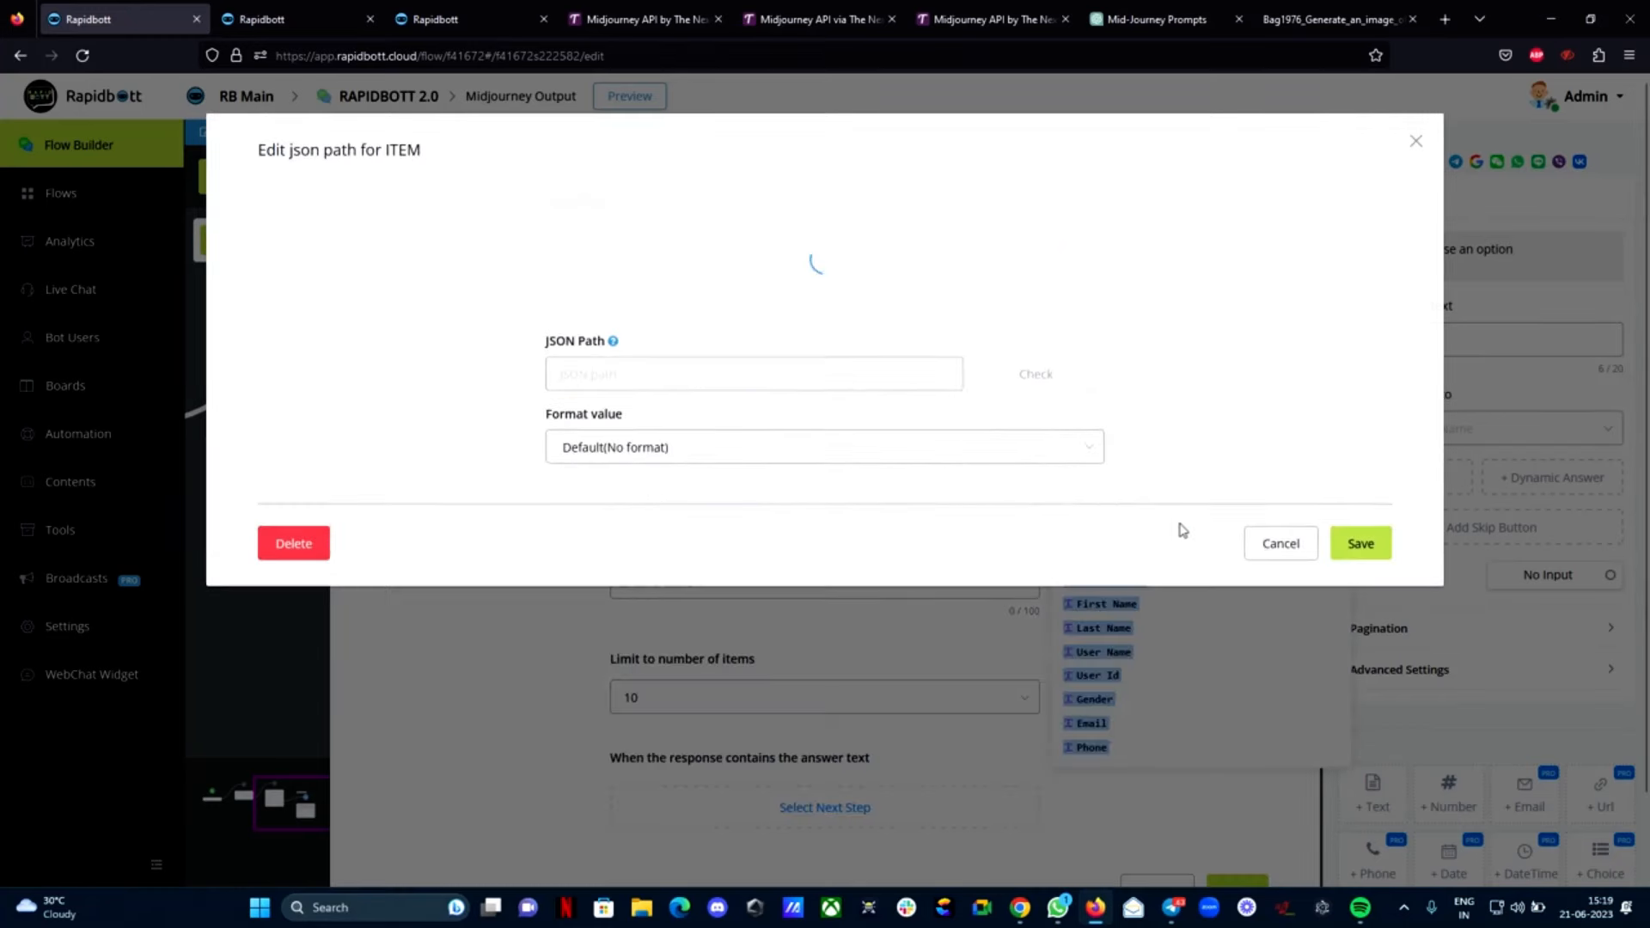
left_click(558, 235)
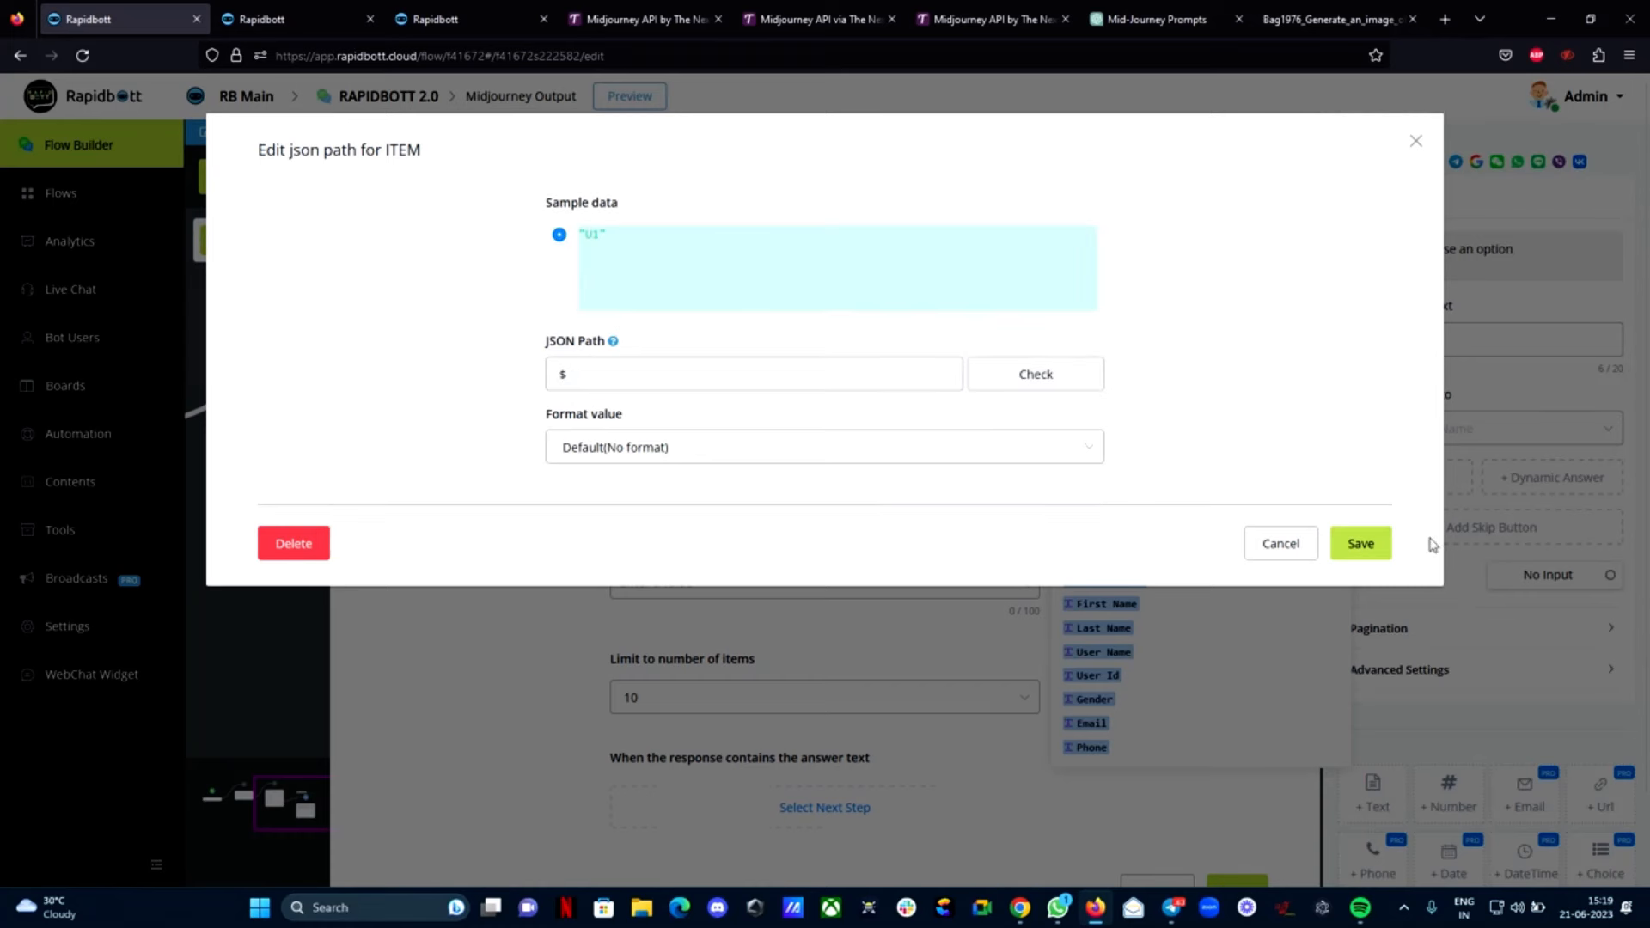
left_click(1361, 543)
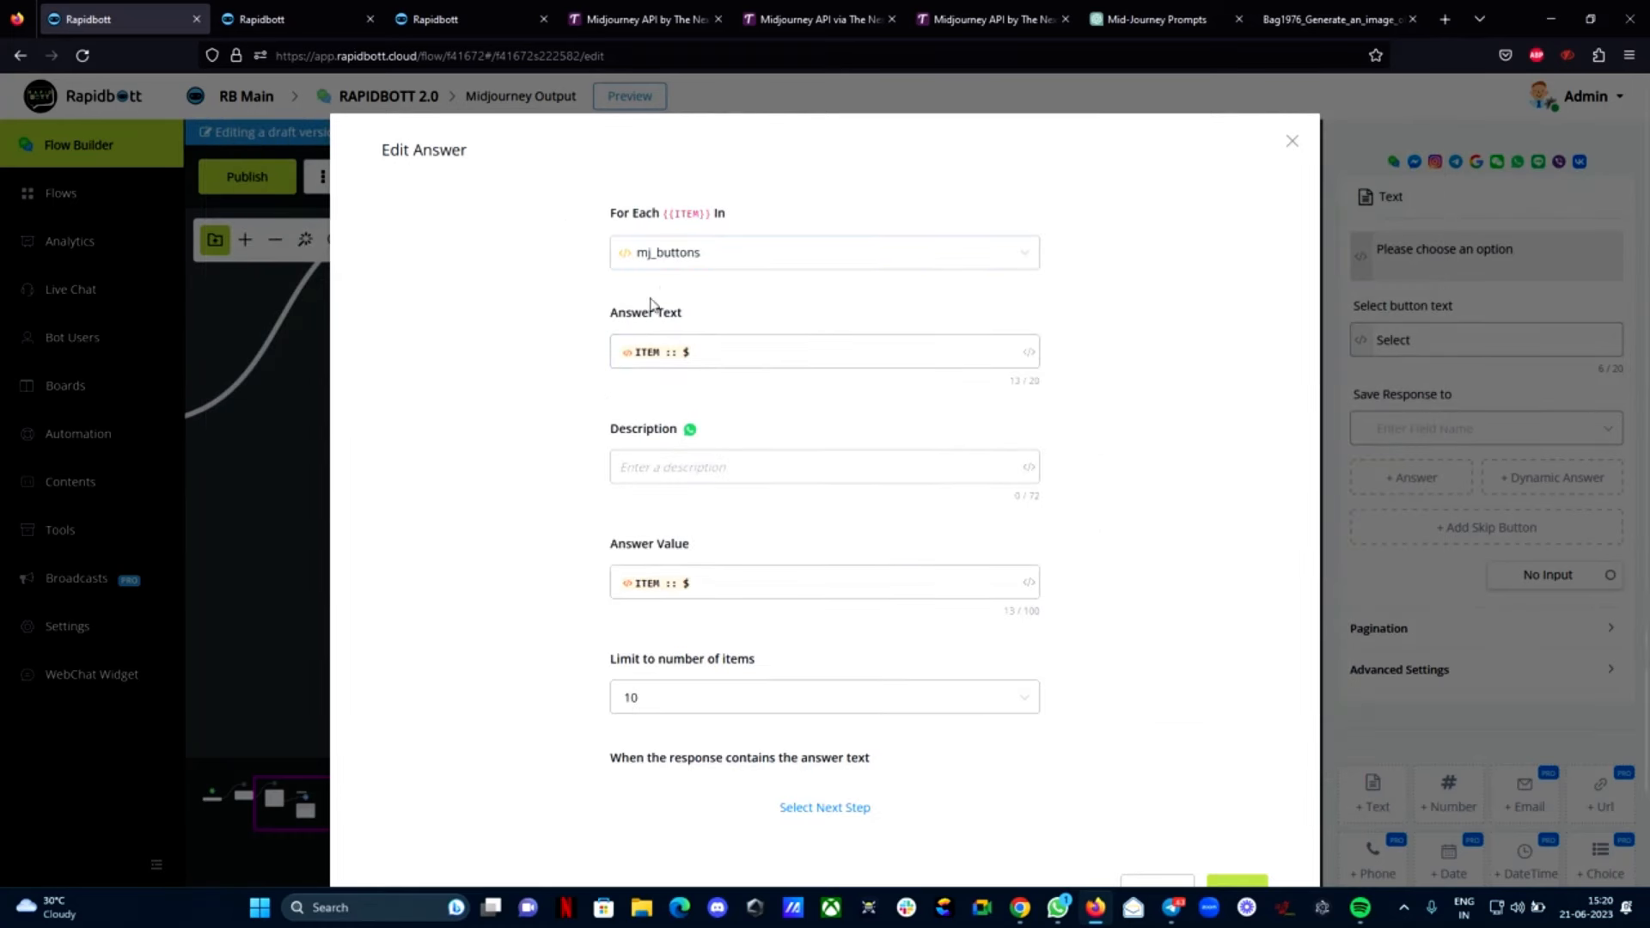
scroll(1023, 593, "down", 1)
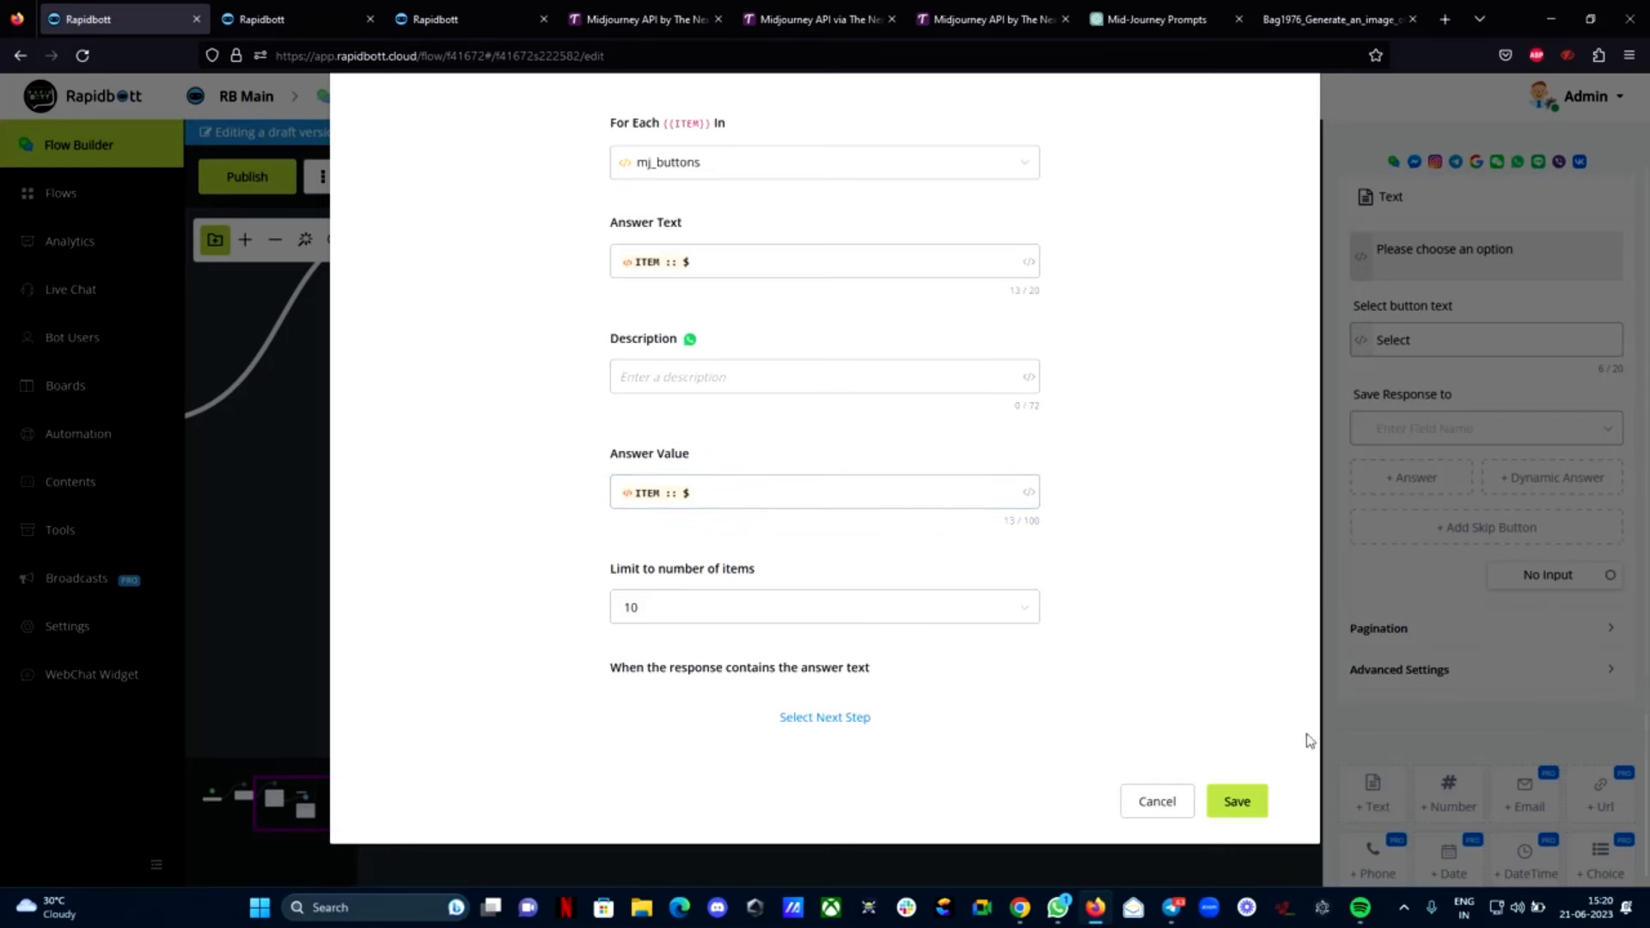
left_click(1239, 804)
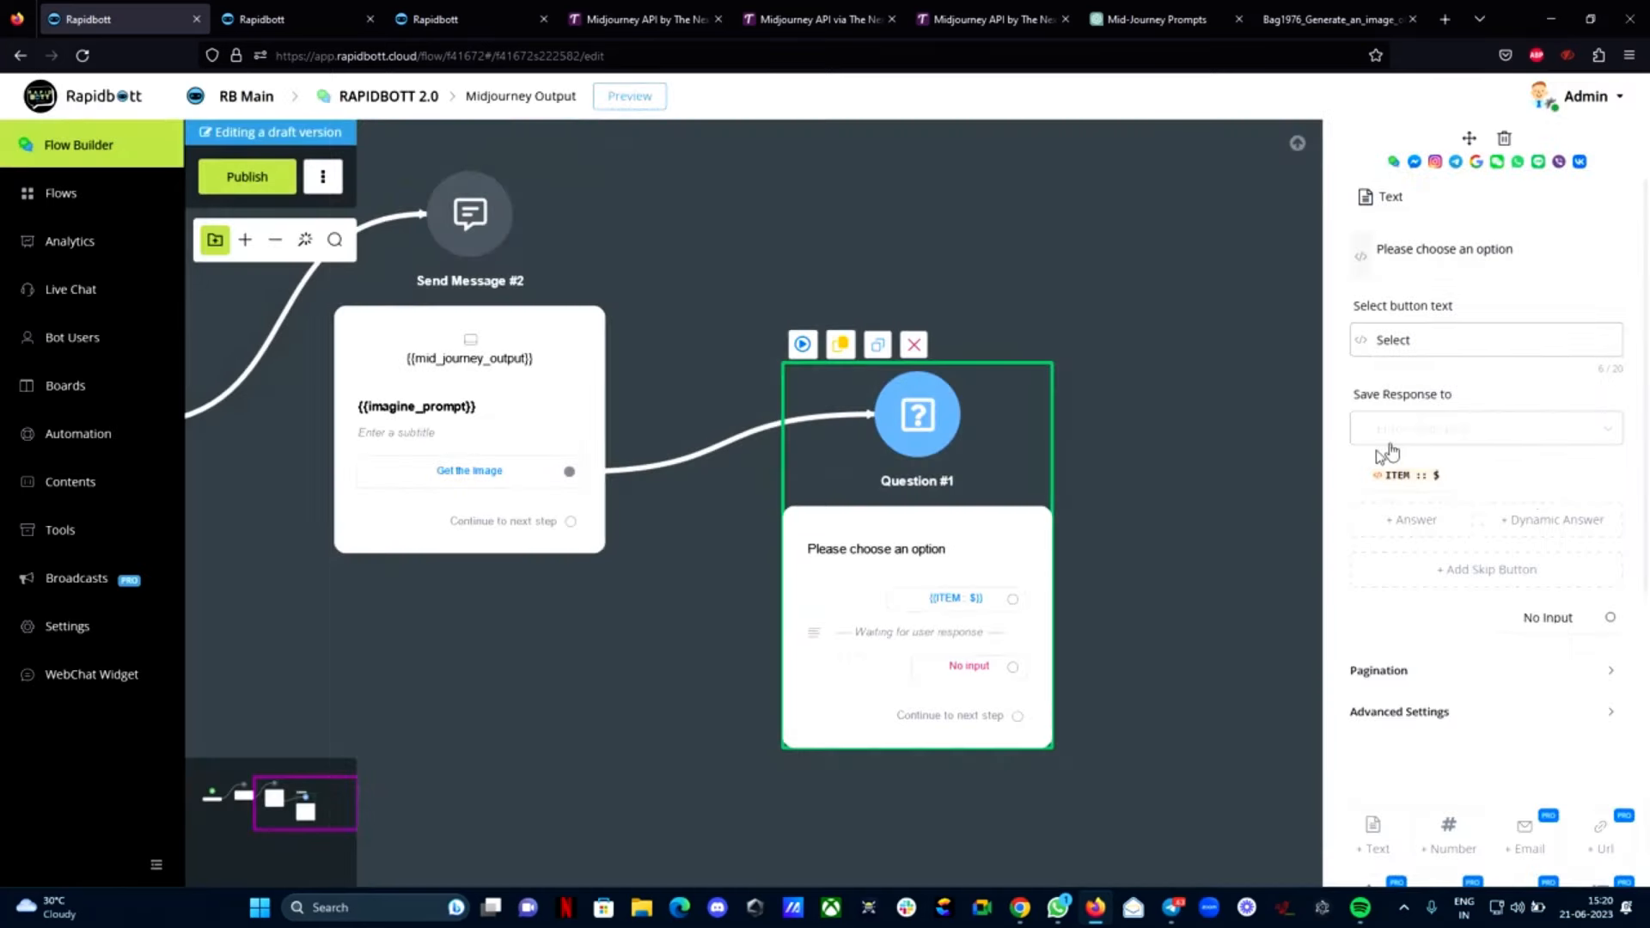
Save the question's response to the custom field button_command
left_click(1452, 440)
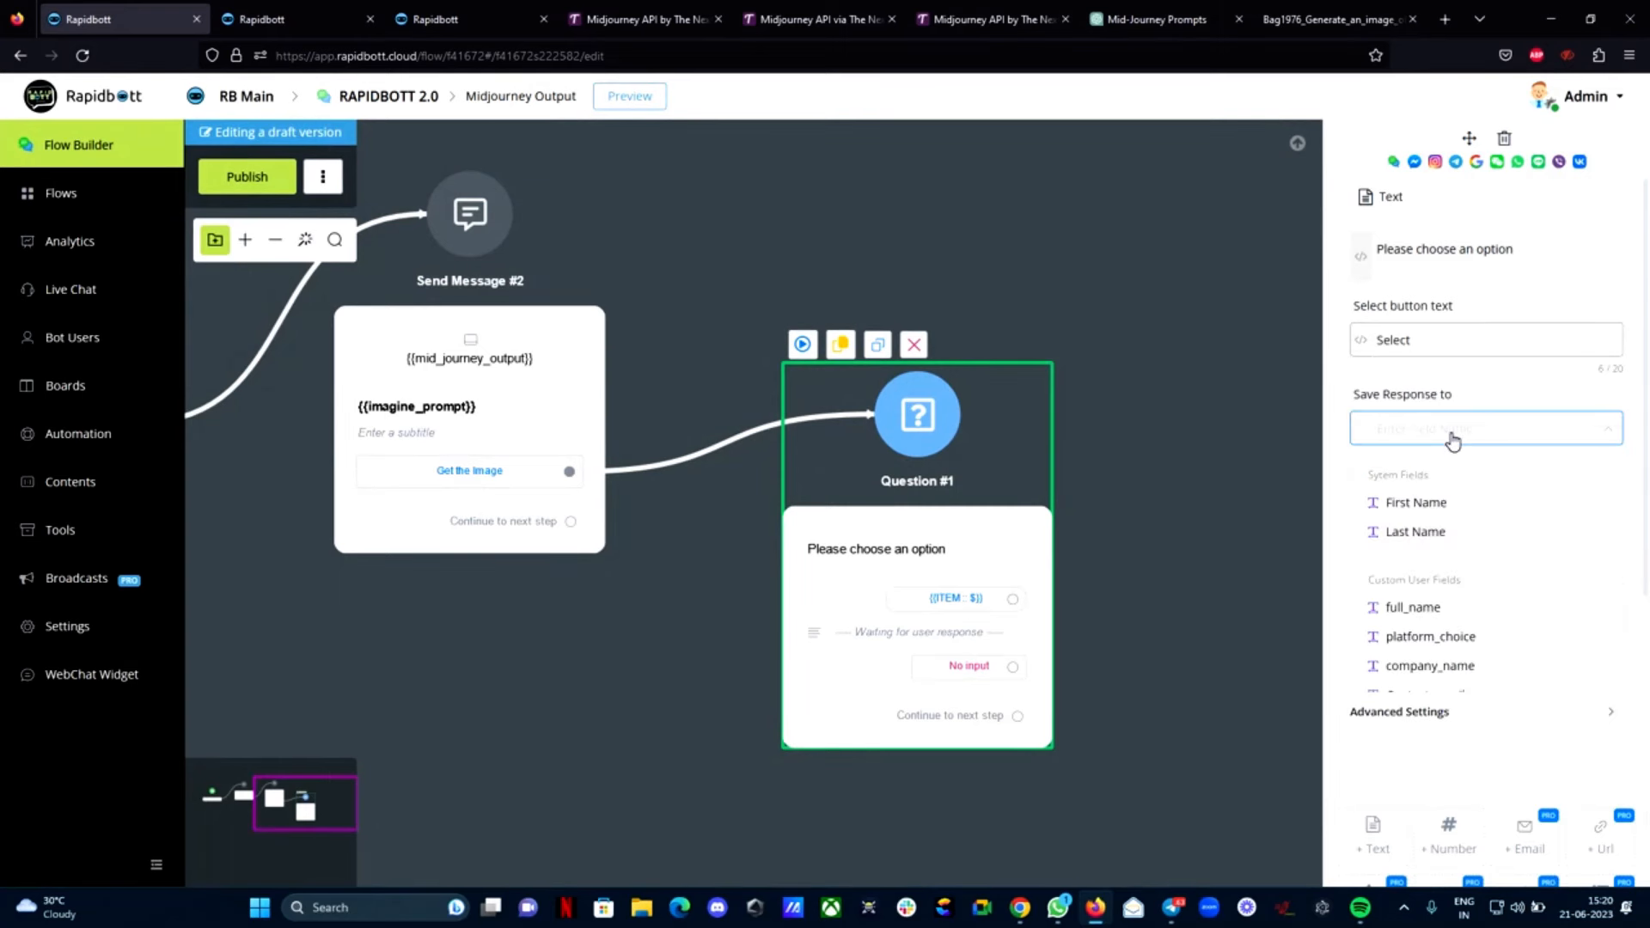
type("butt")
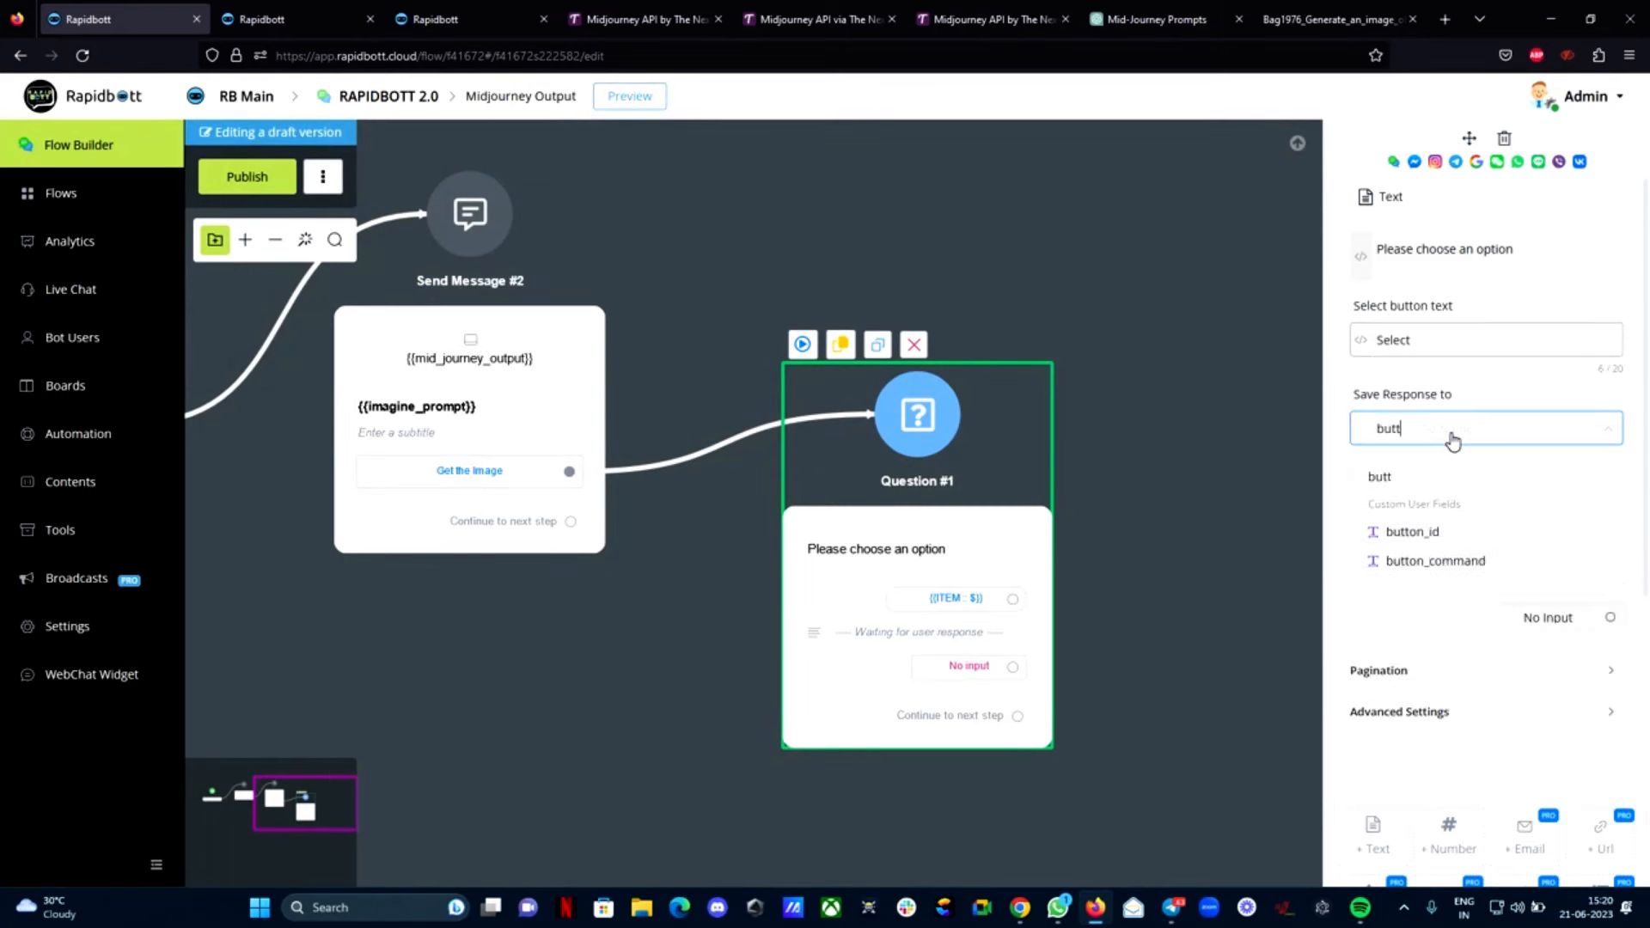
left_click(1459, 572)
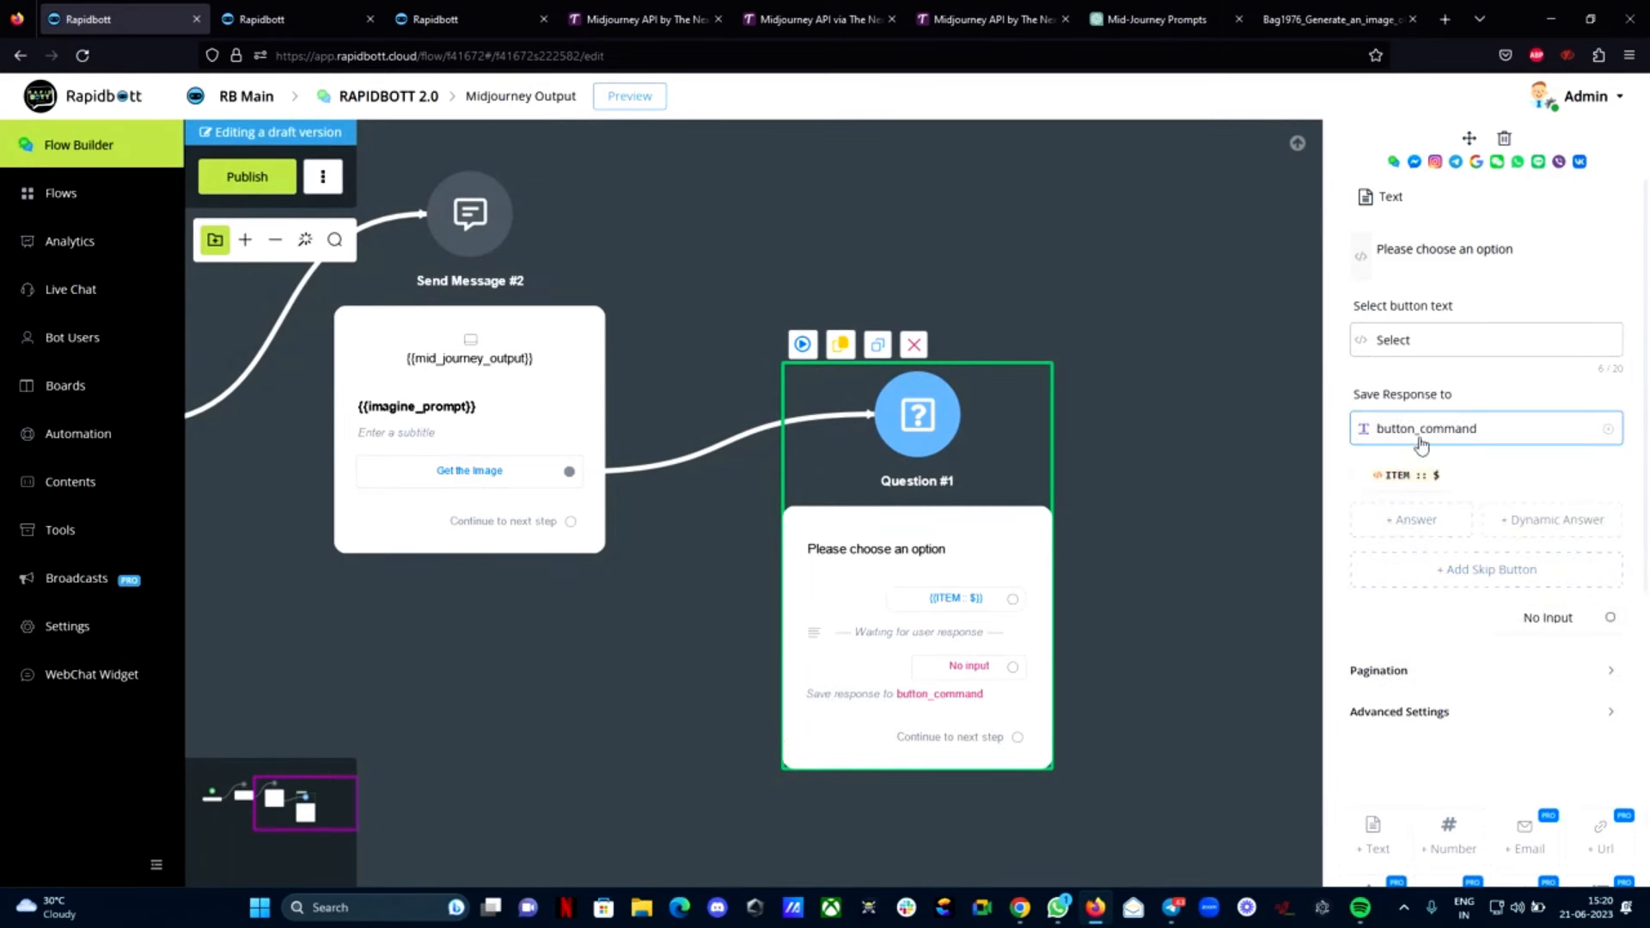
Review the connected steps of the output flow and view the sample Midjourney image grid in its browser tab
left_click(1010, 471)
left_click_drag(1010, 471, 994, 296)
scroll(879, 531, "down", 3)
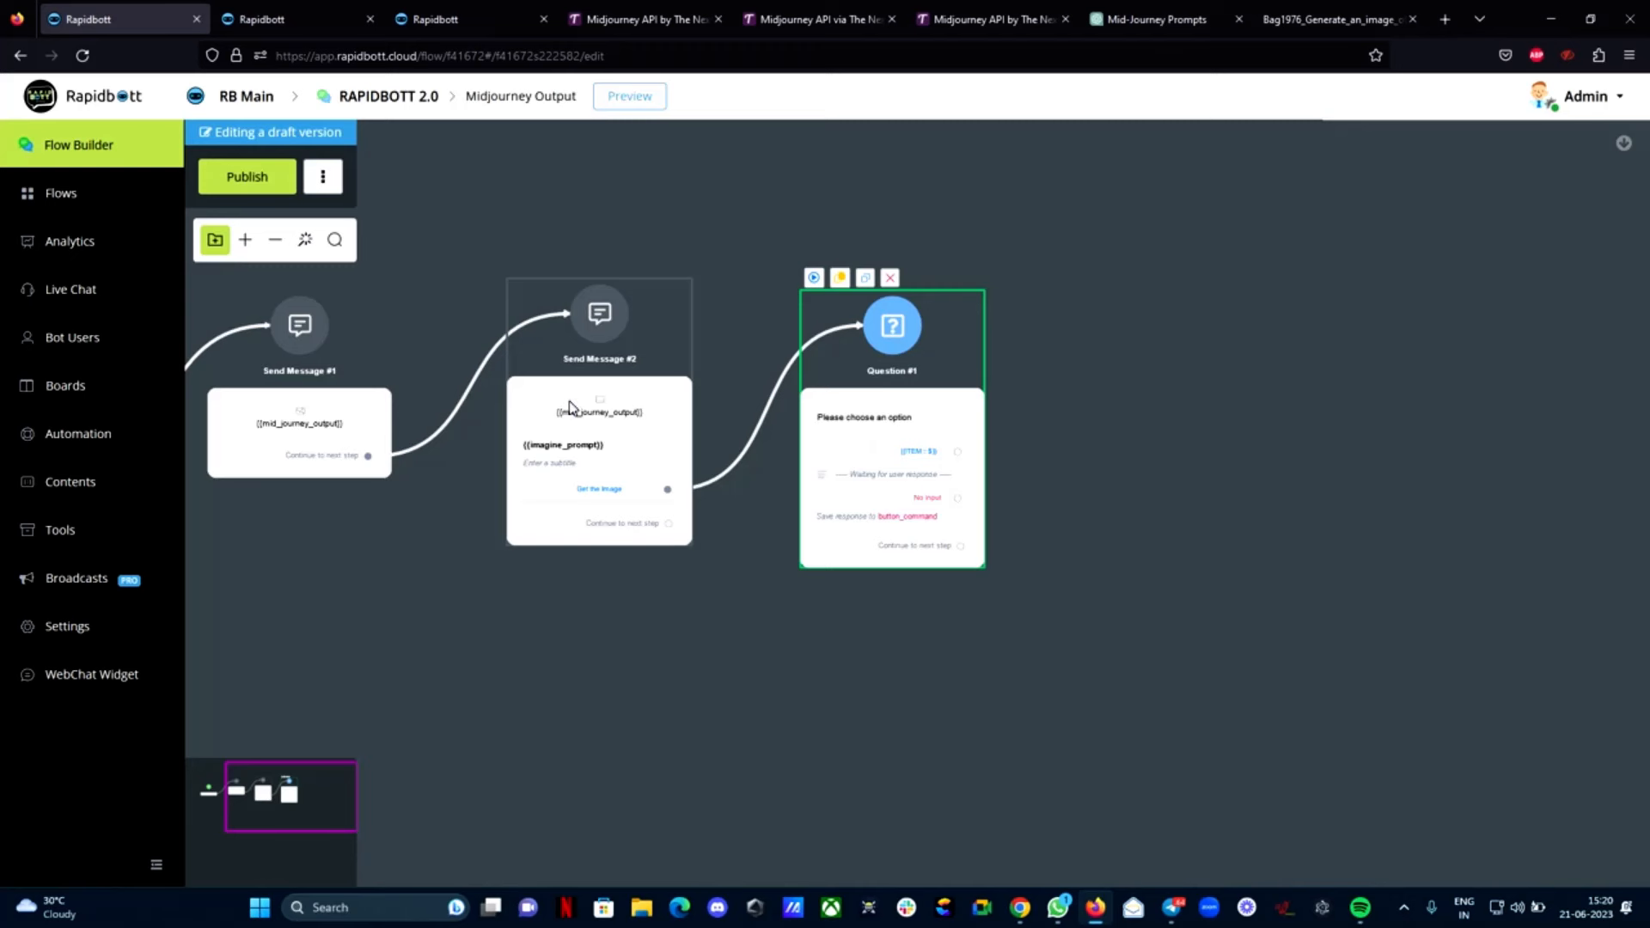
left_click(1342, 10)
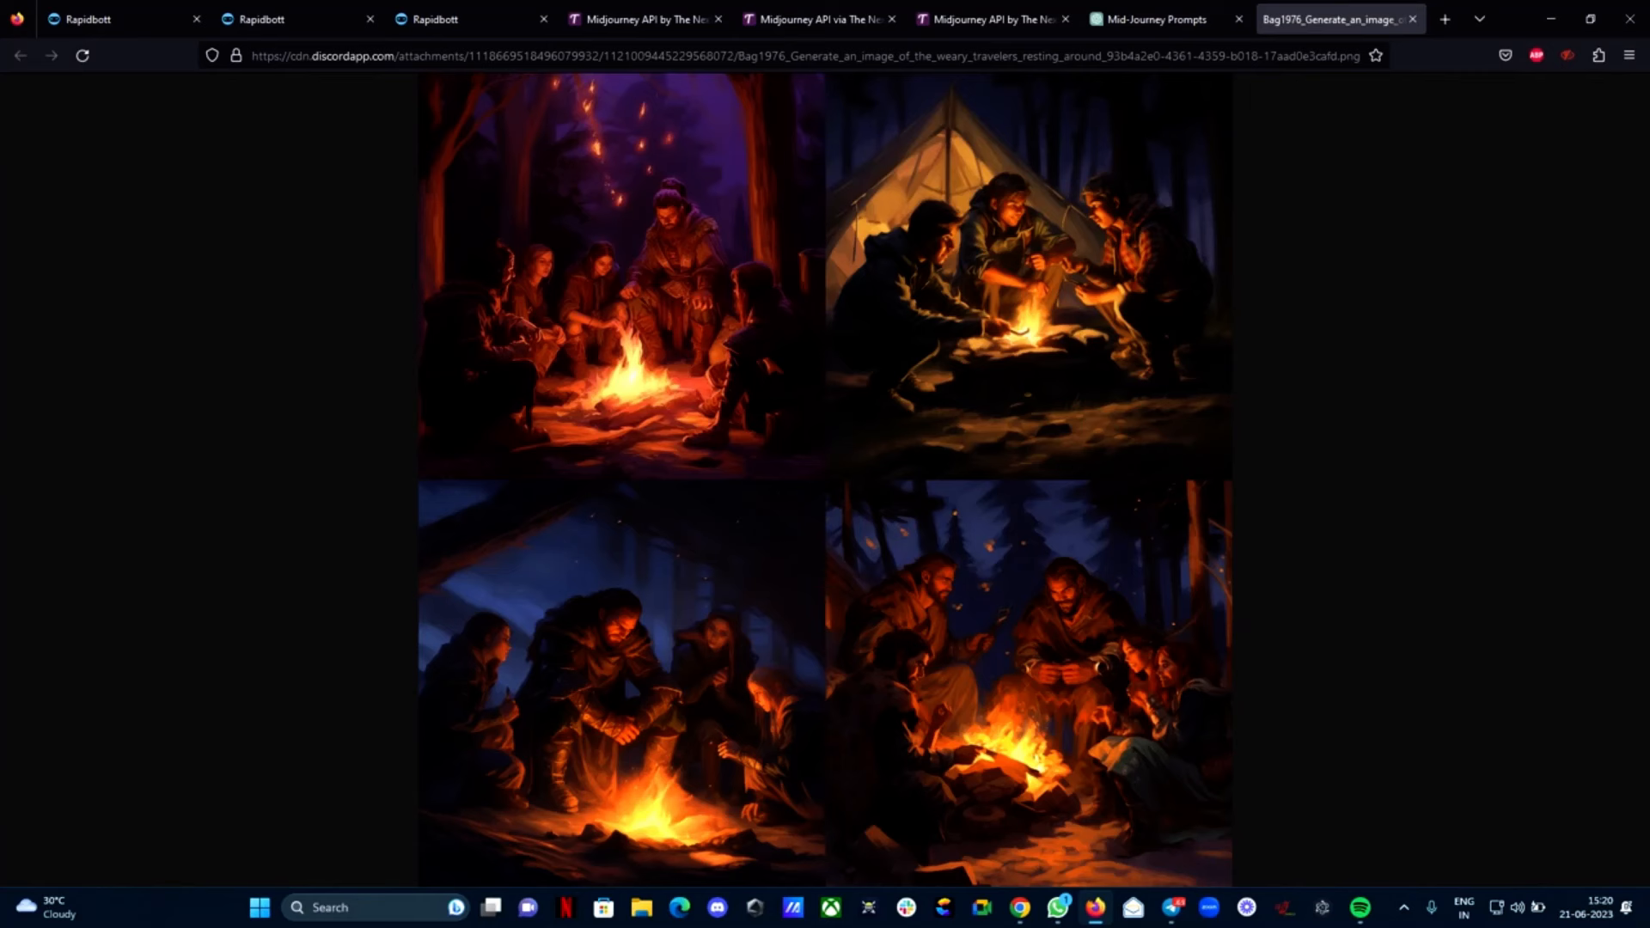
left_click(69, 11)
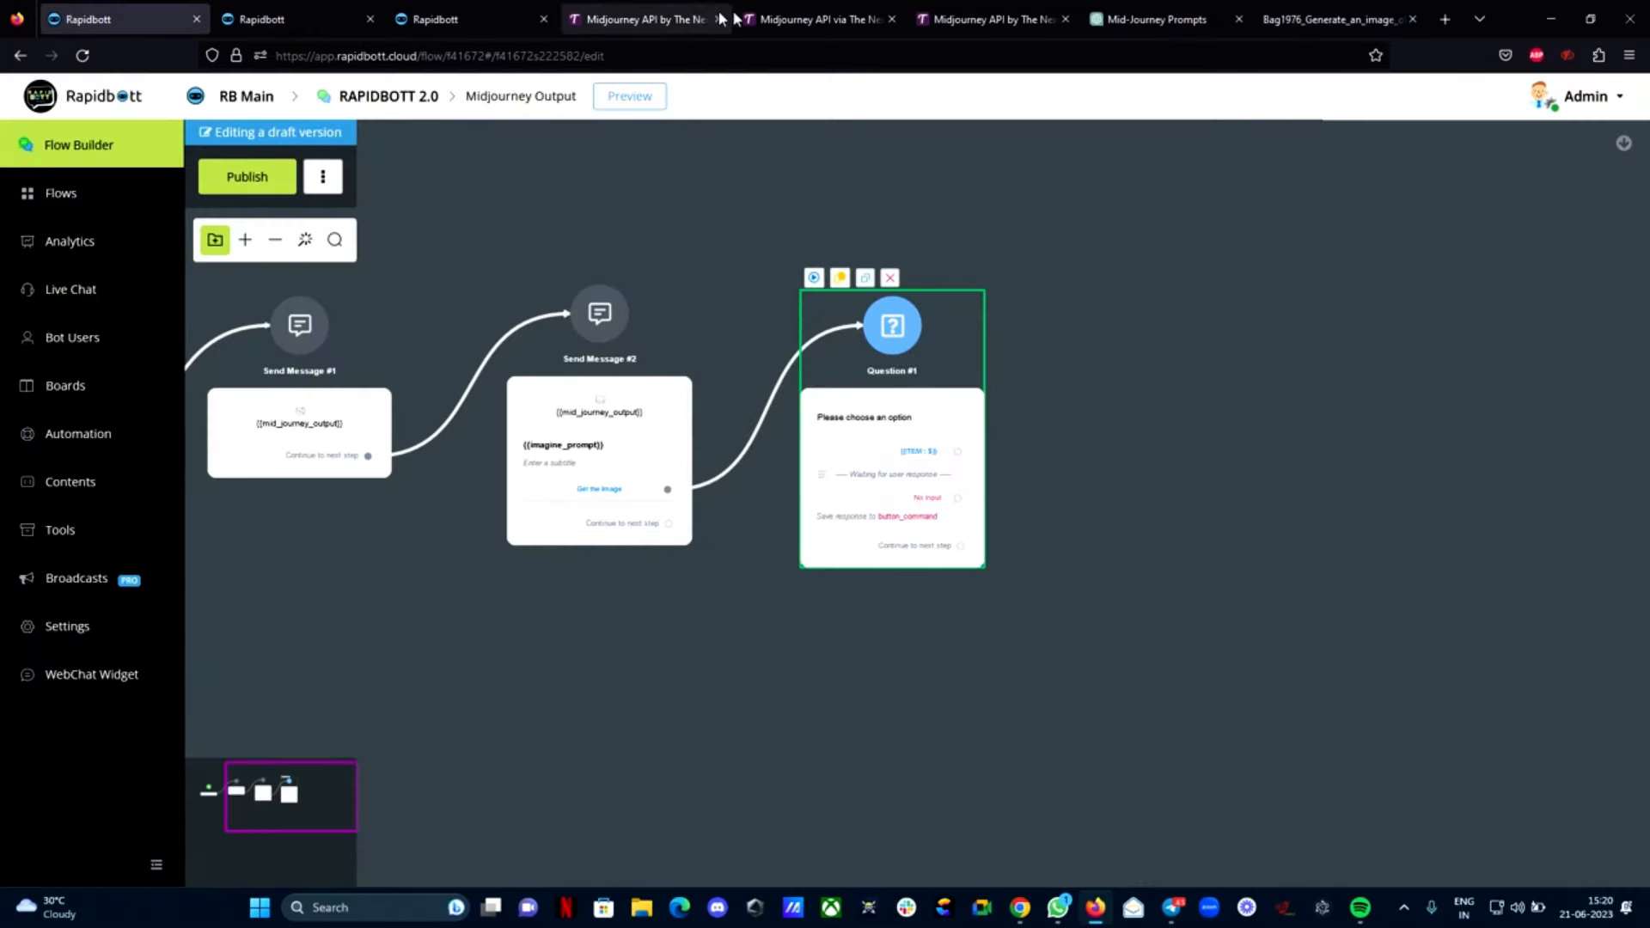
left_click(786, 17)
left_click(75, 330)
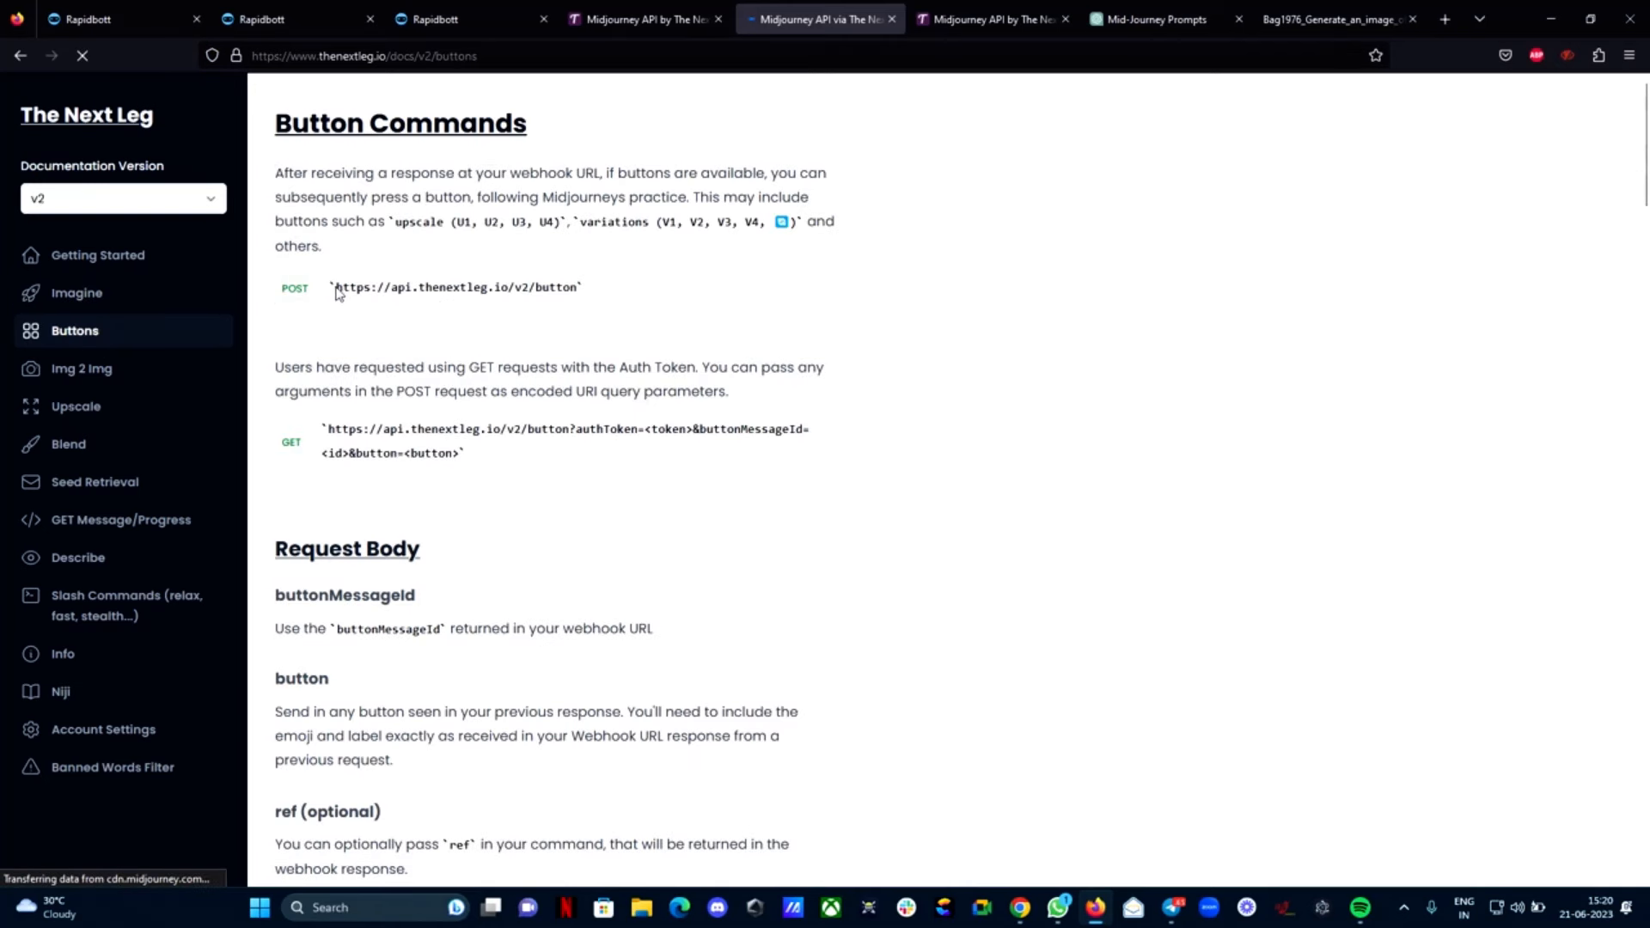
left_click_drag(334, 287, 579, 301)
right_click(559, 292)
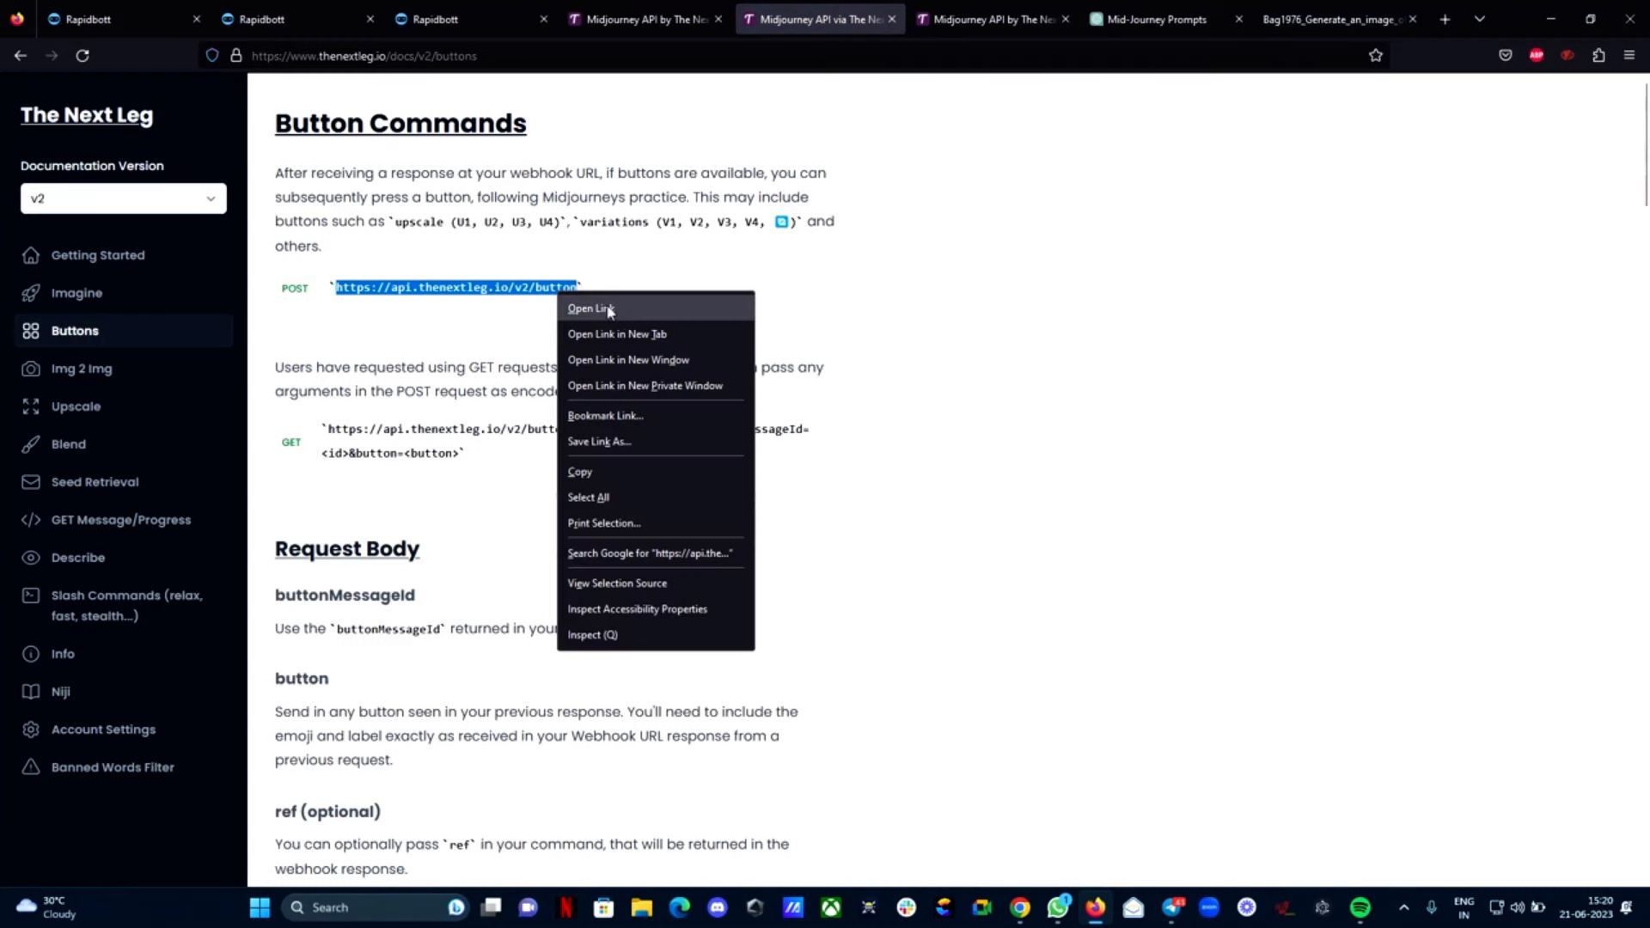
left_click(616, 473)
Back in the Rapidbott flow, add an Action step connected to the item option of Question #1
left_click(107, 19)
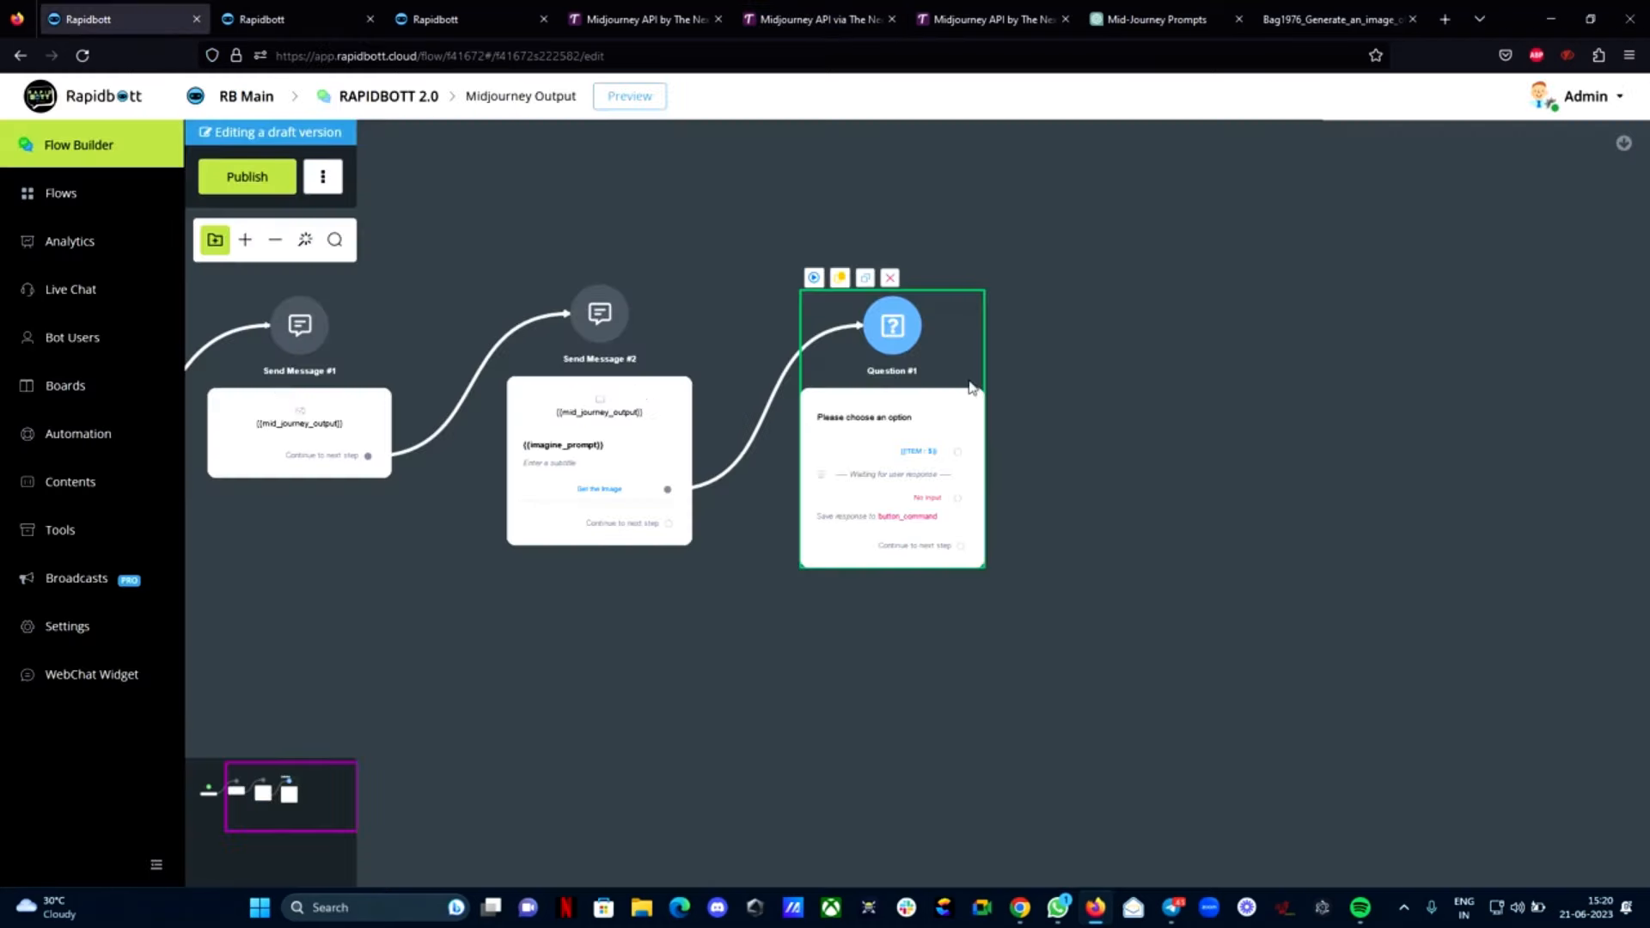
left_click_drag(957, 451, 1105, 367)
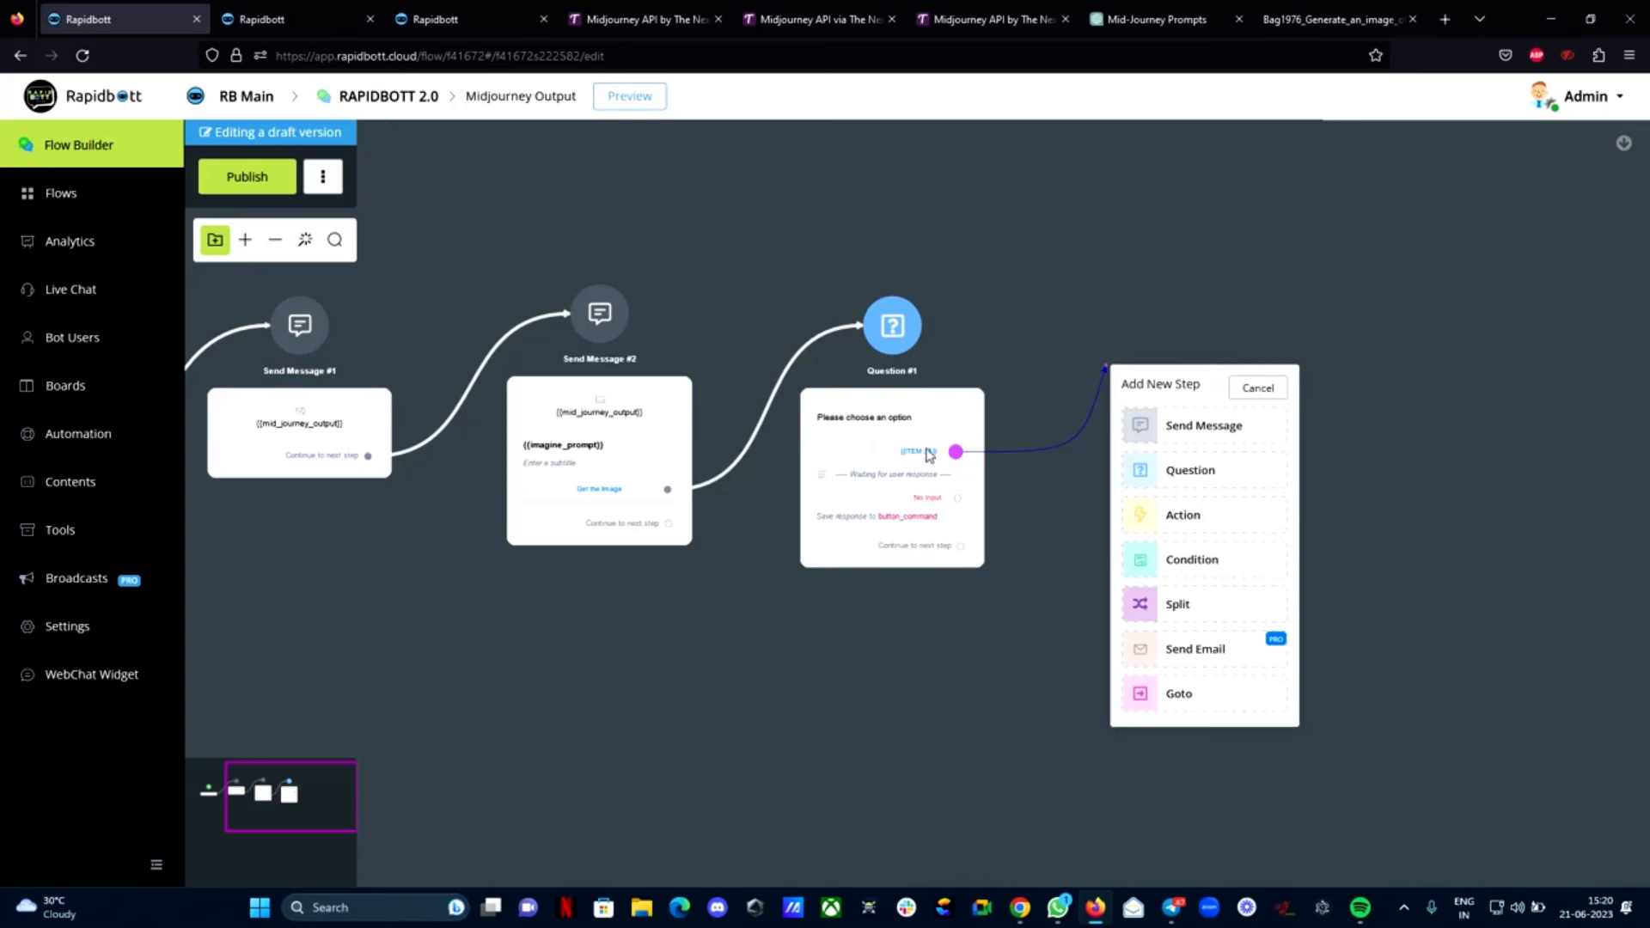
left_click(1184, 516)
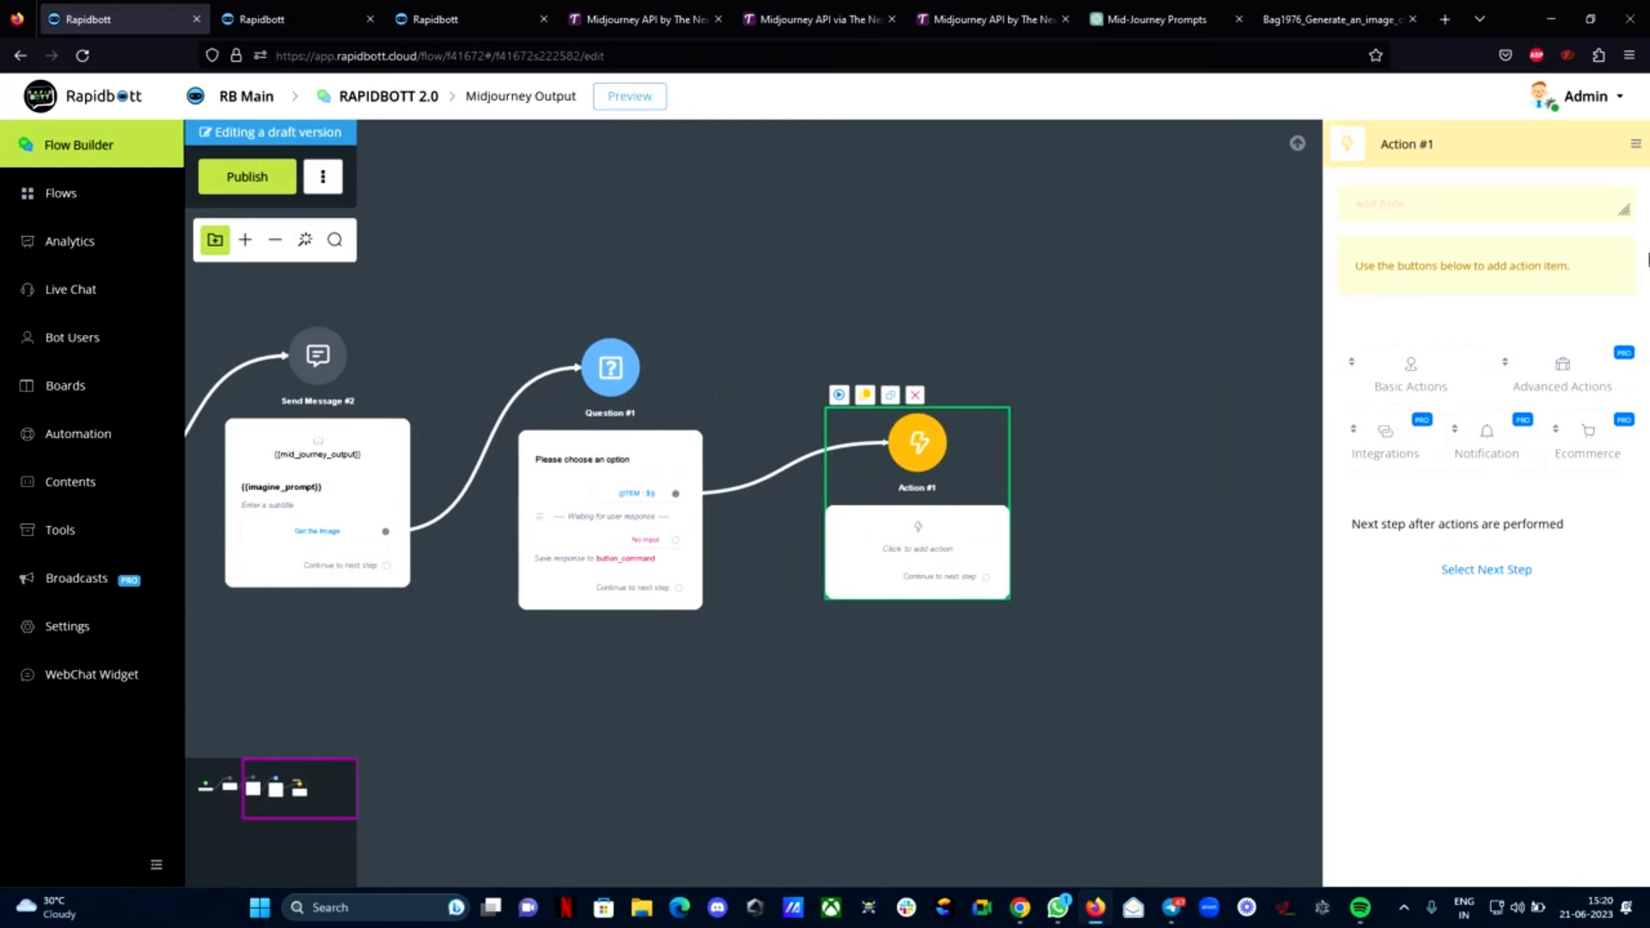
left_click(1566, 372)
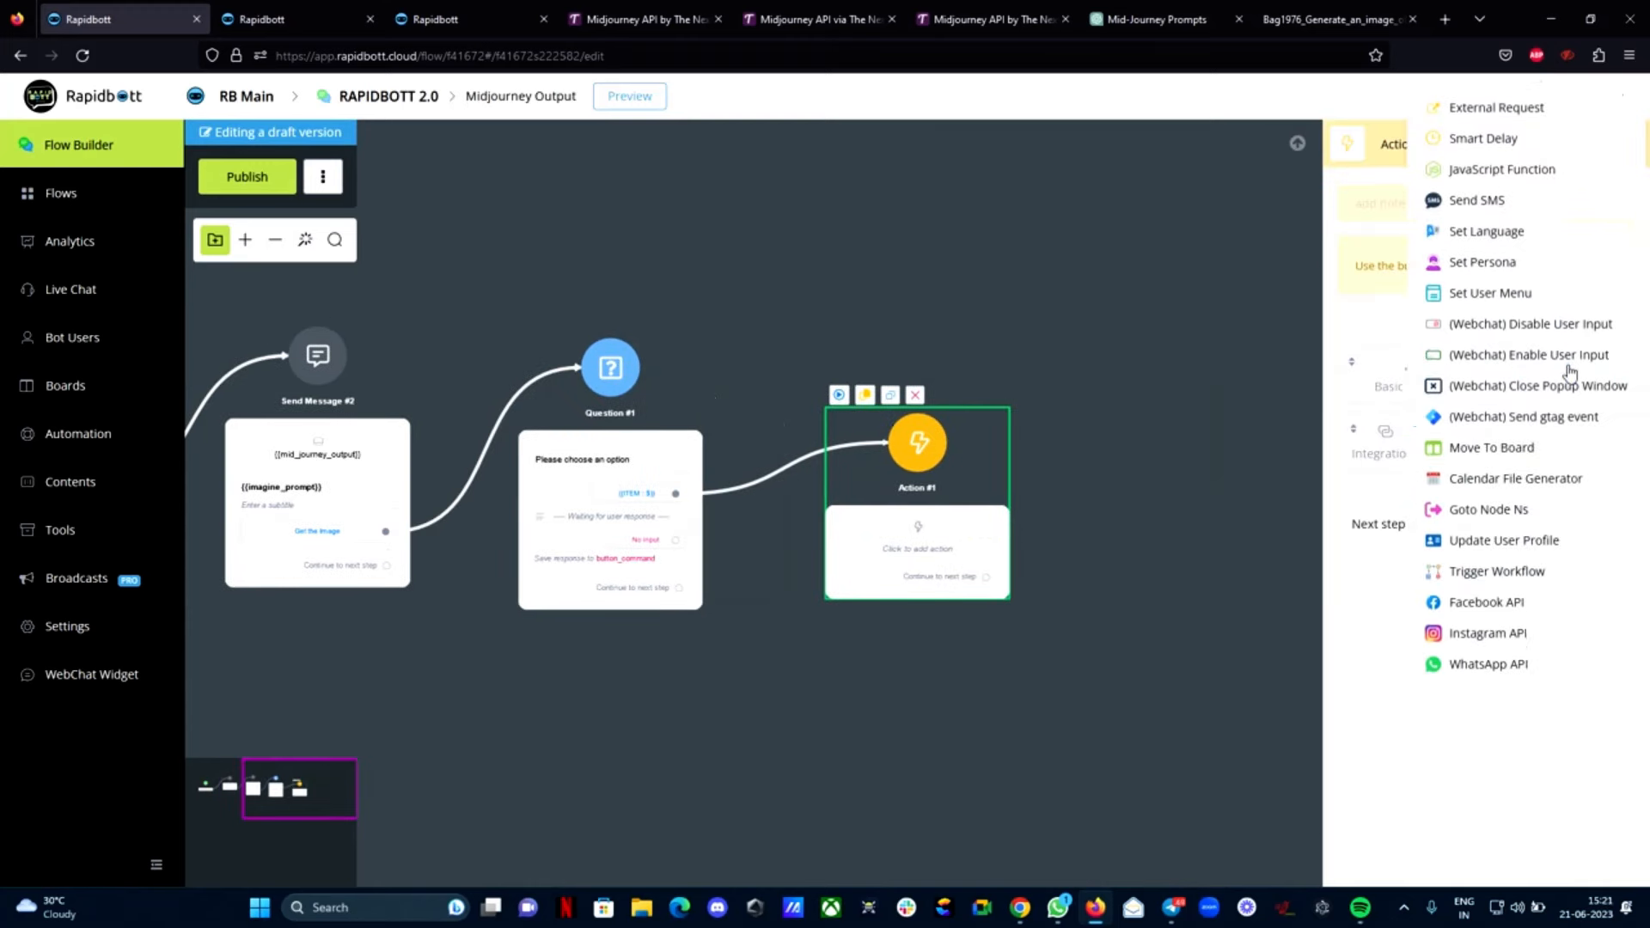
left_click(1507, 112)
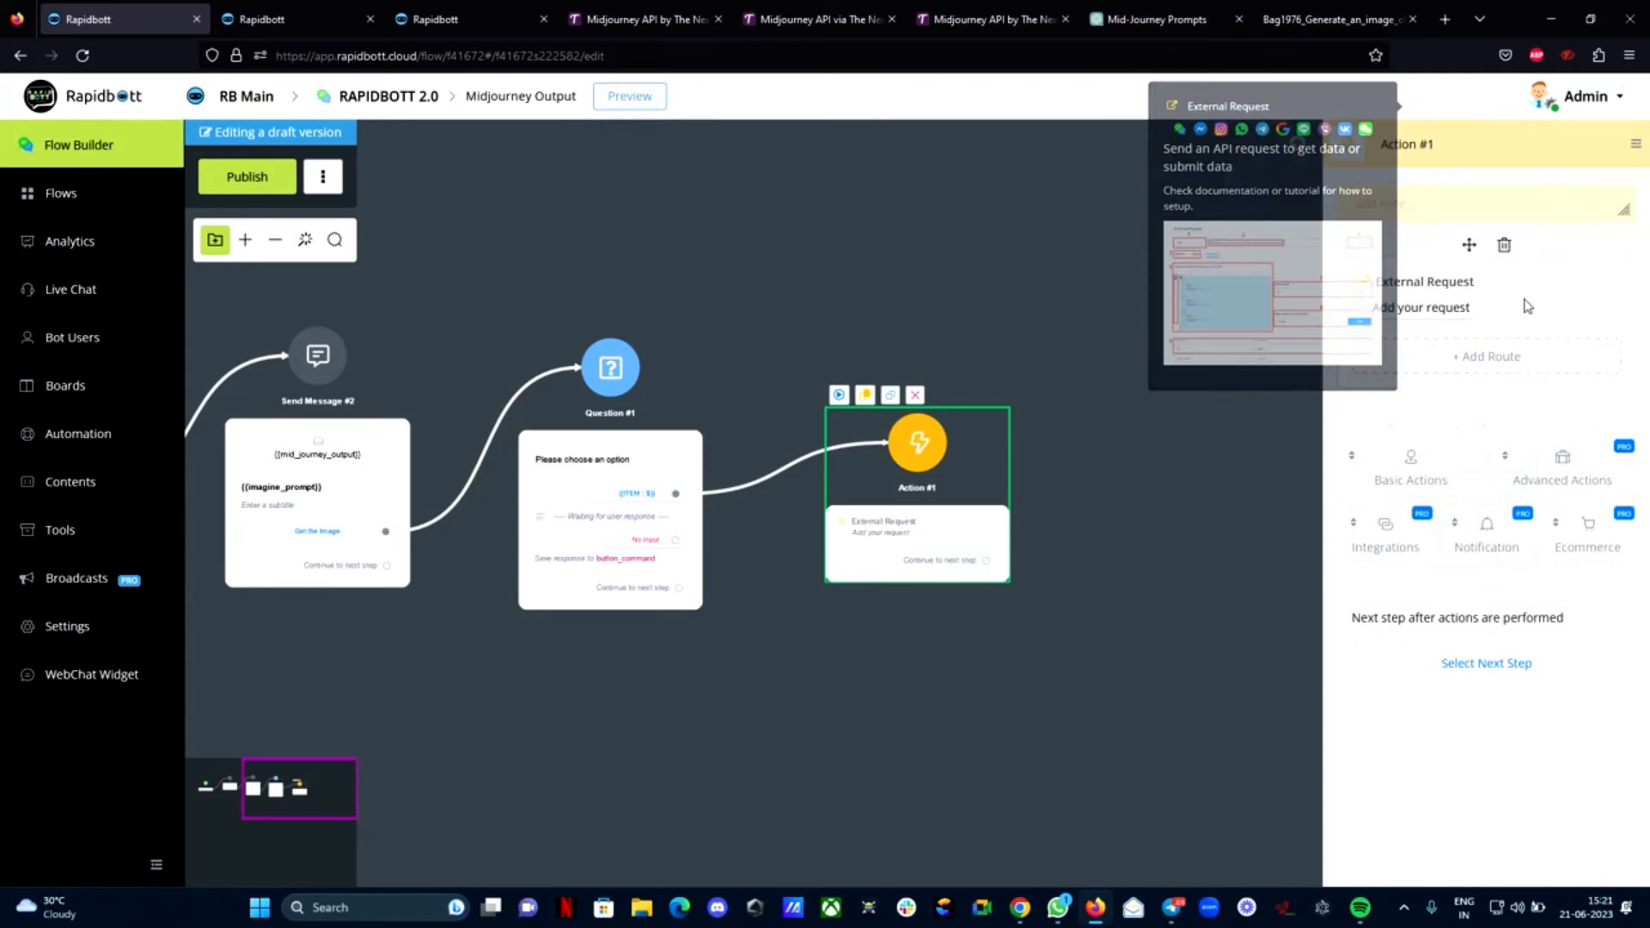
left_click(1418, 311)
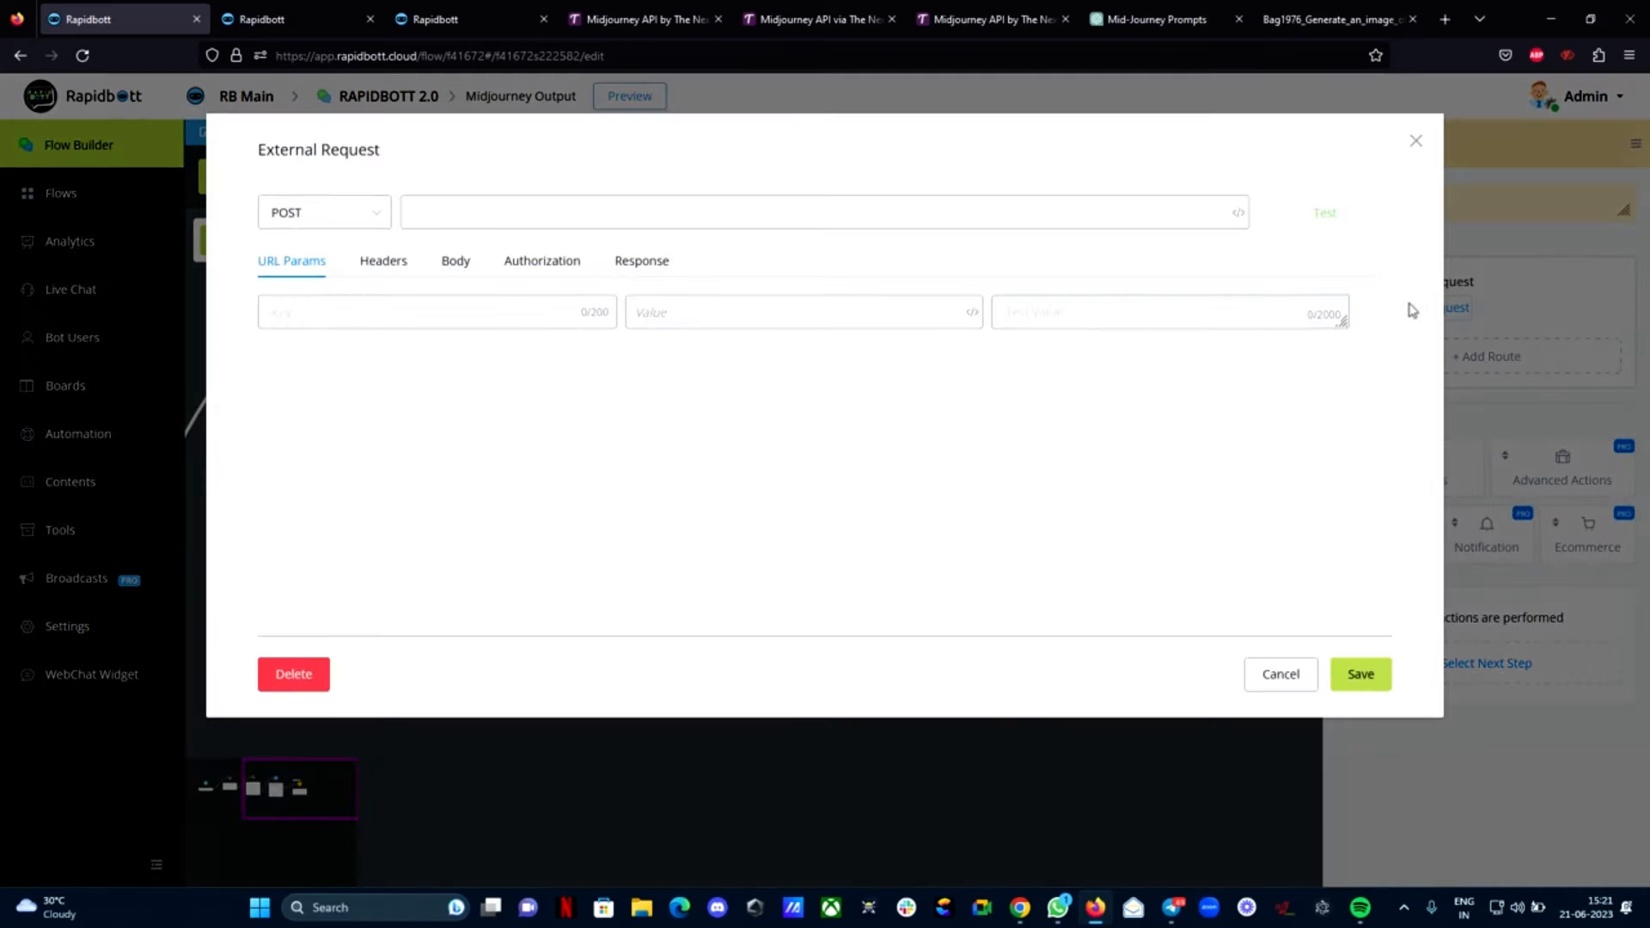
key("ctrl+v")
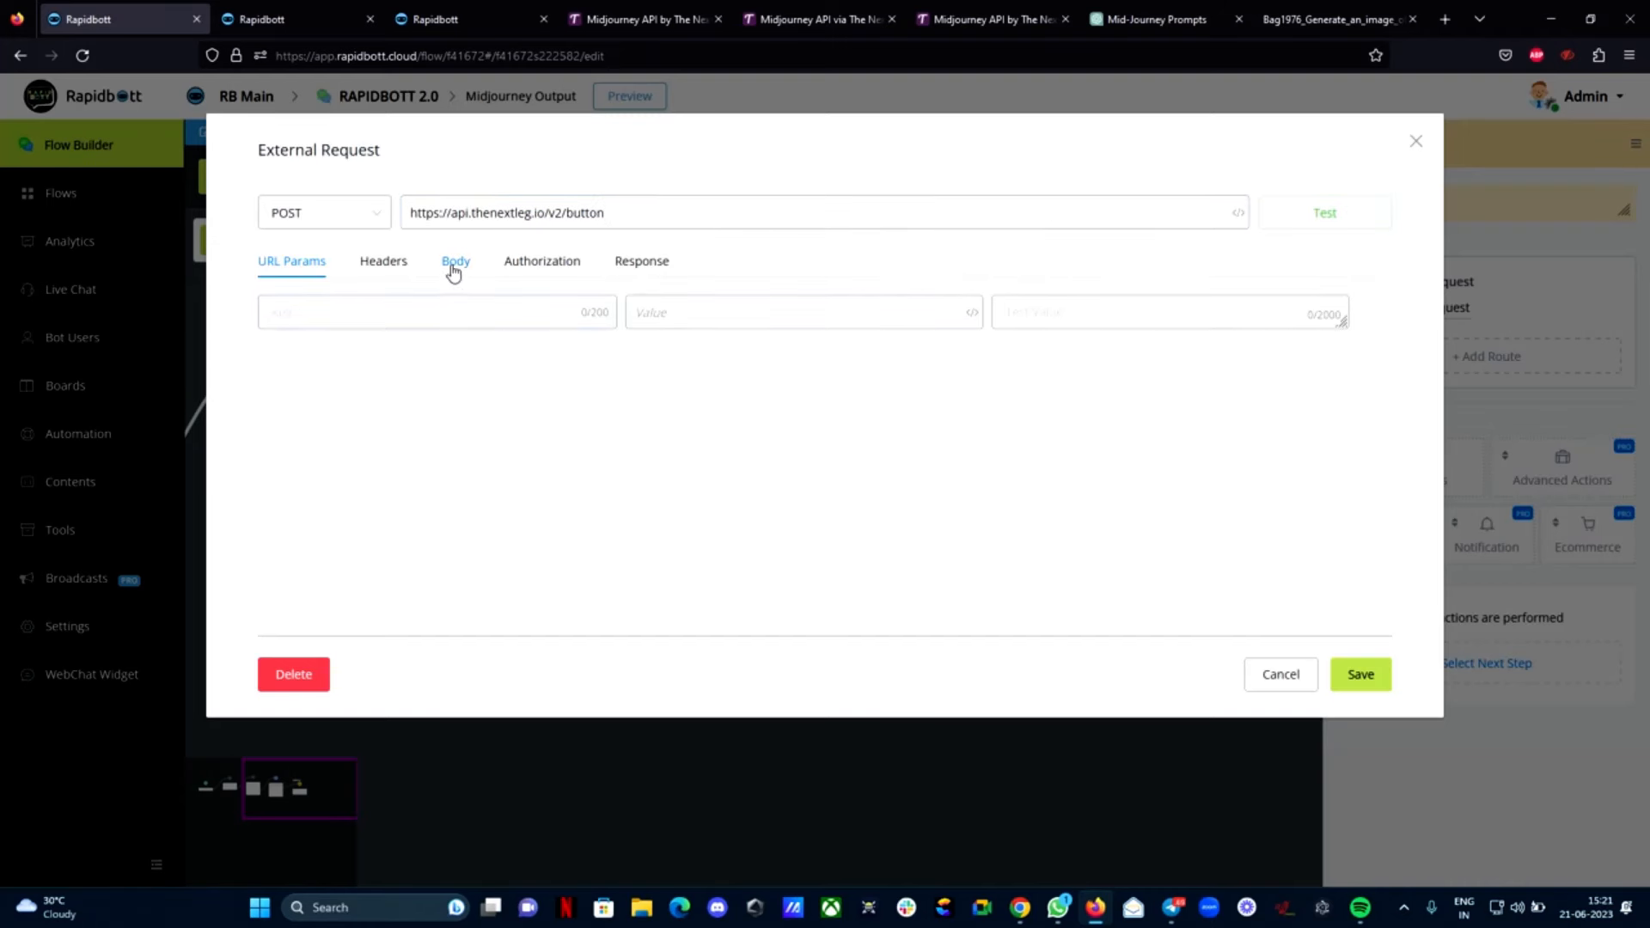
Copy the header name Authorization from the JavaScript sample in The Next Leg's button documentation
left_click(393, 269)
left_click(854, 18)
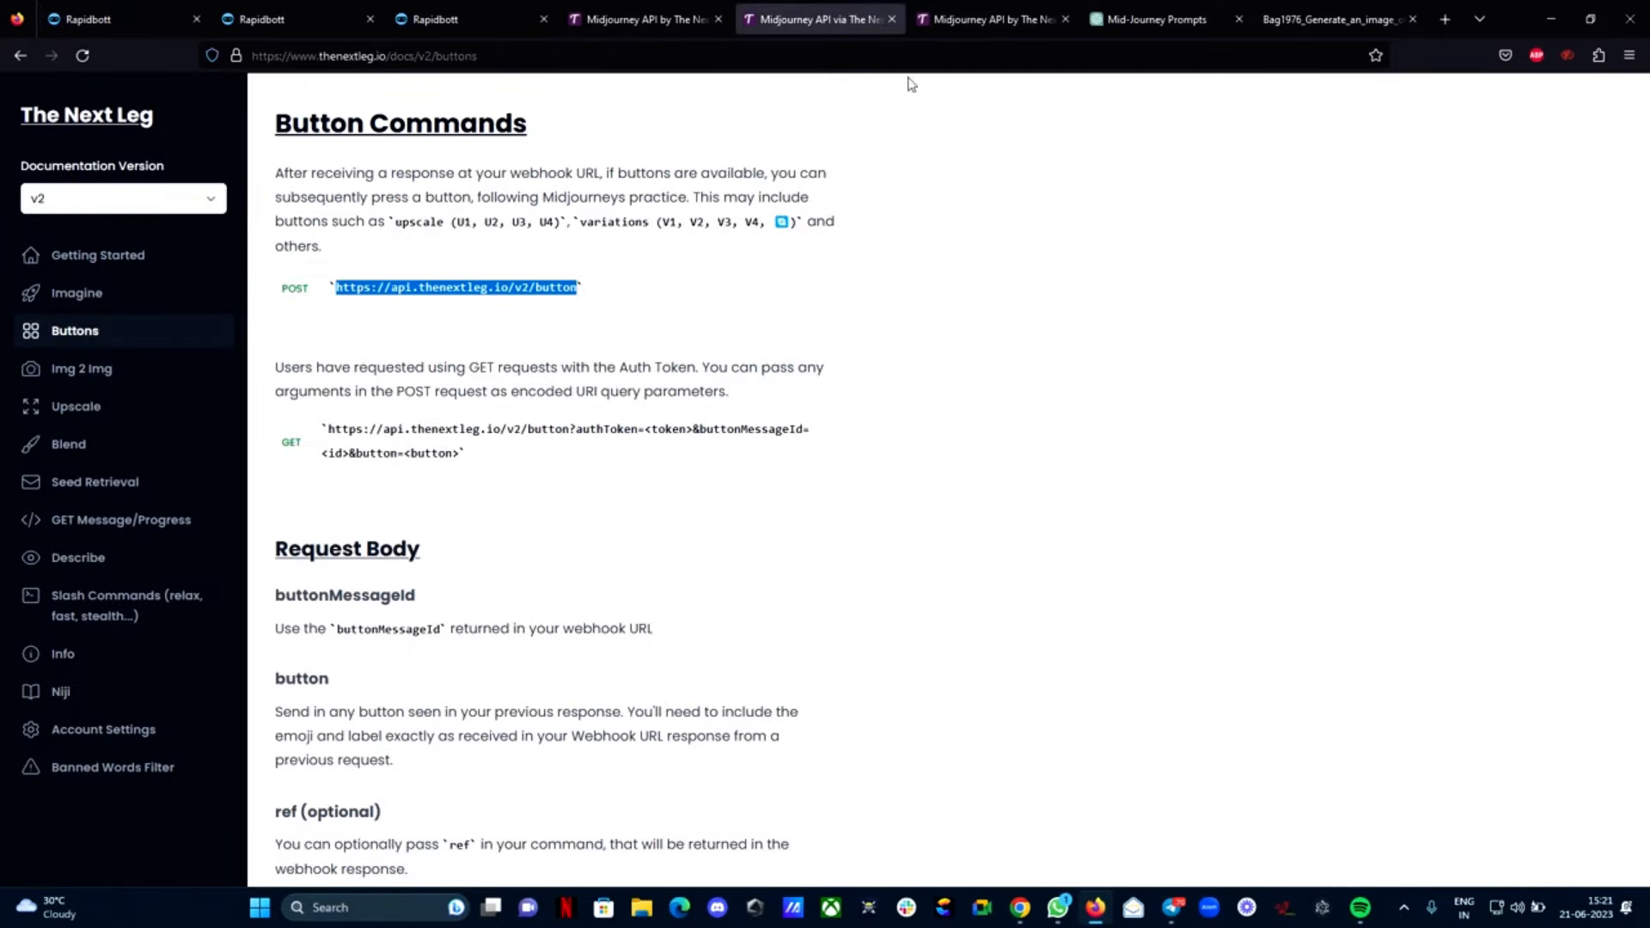
scroll(570, 486, "down", 9)
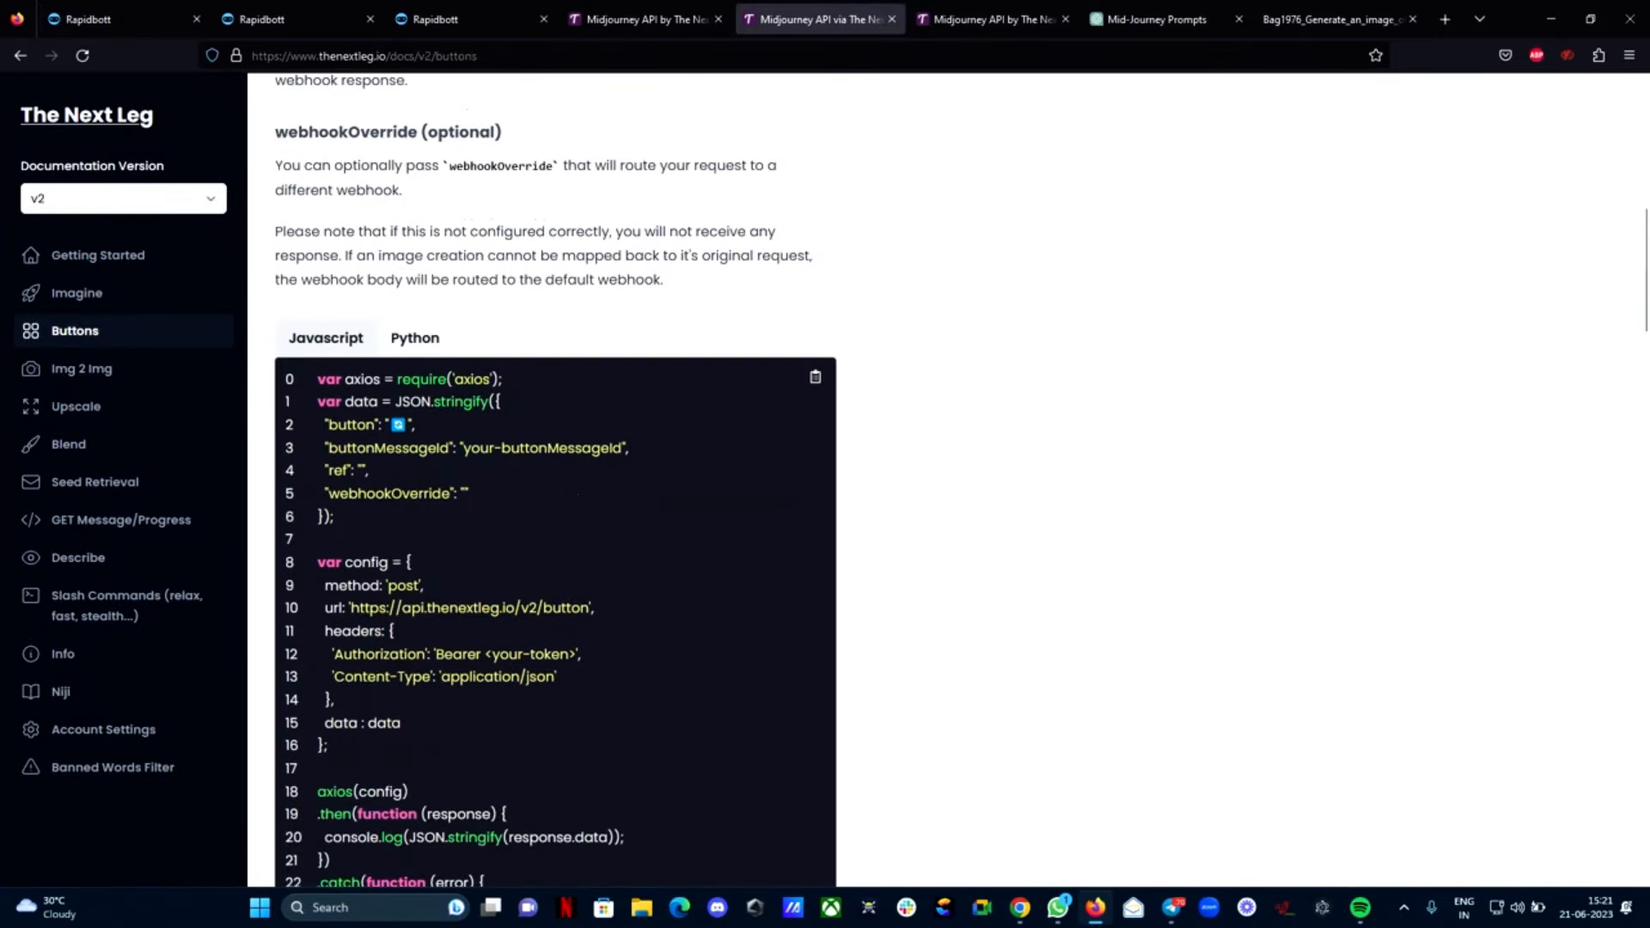
left_click_drag(333, 654, 426, 654)
right_click(417, 657)
left_click(494, 681)
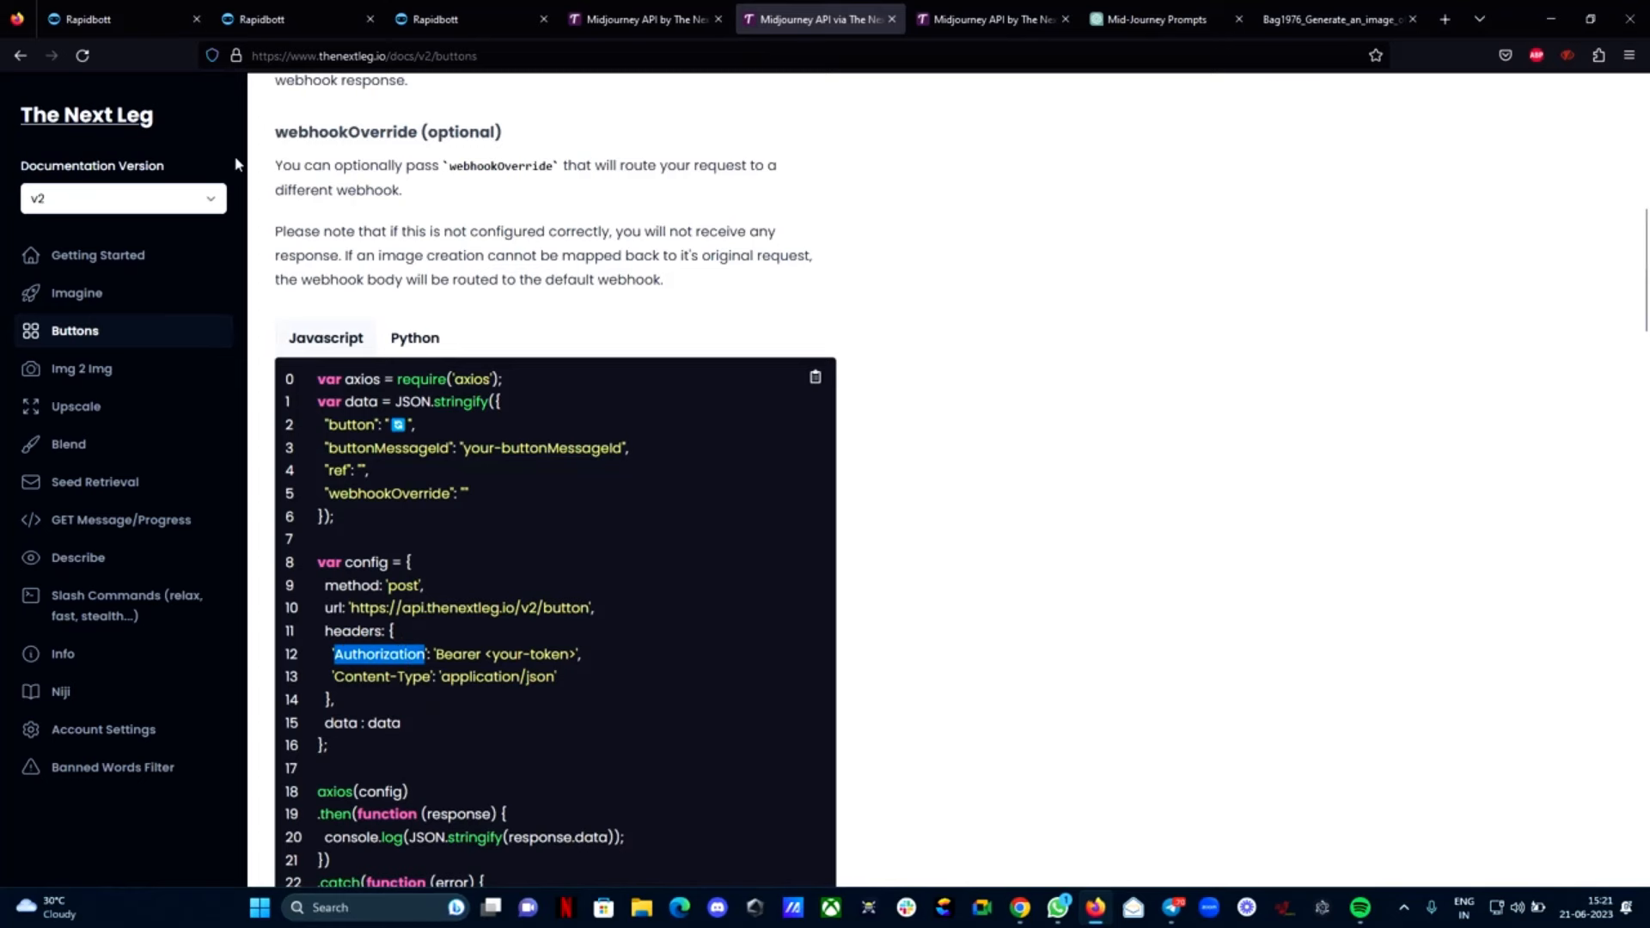
Enter Authorization as the first header key of the Rapidbott external request
left_click(111, 18)
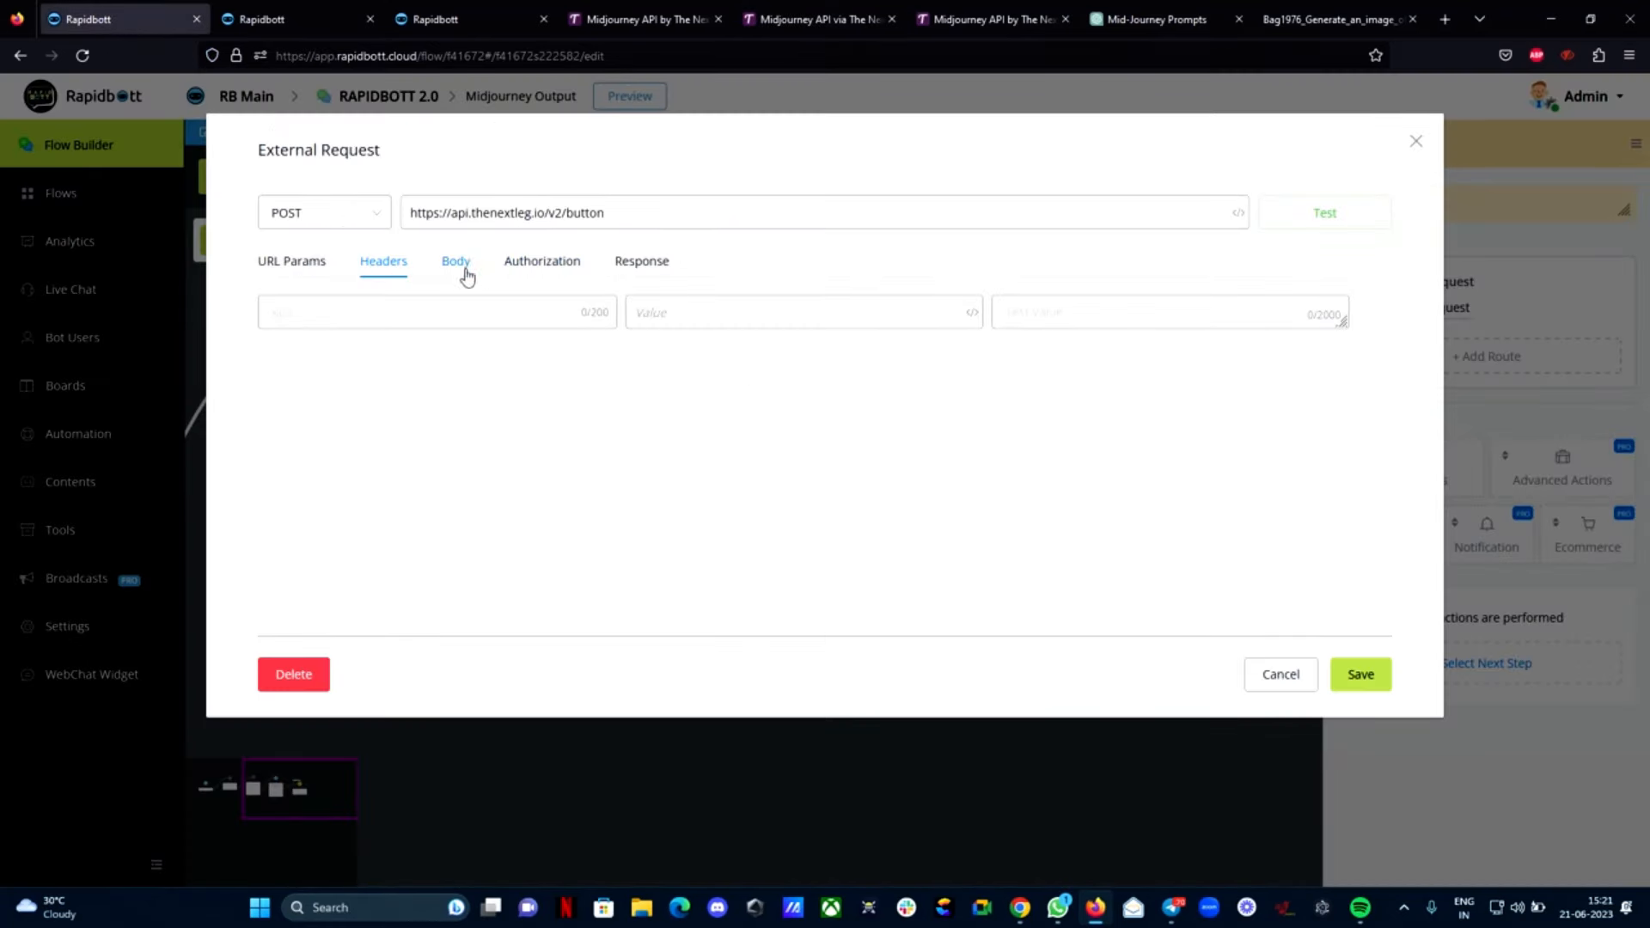
left_click(528, 263)
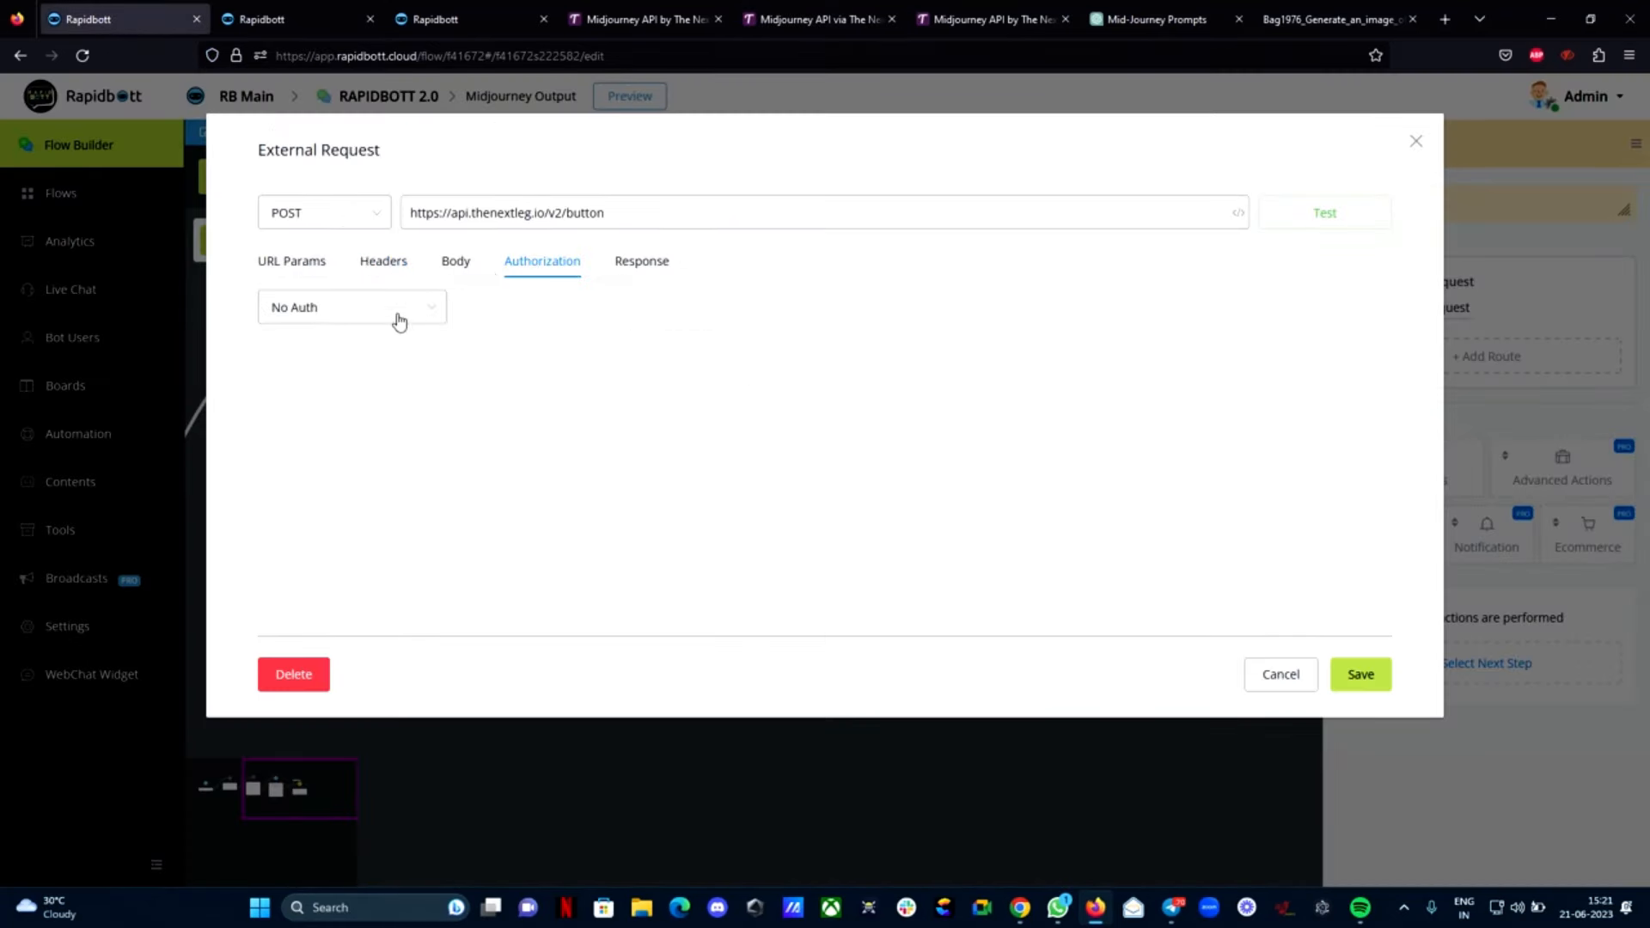
left_click(378, 263)
left_click(404, 312)
key("ctrl+v")
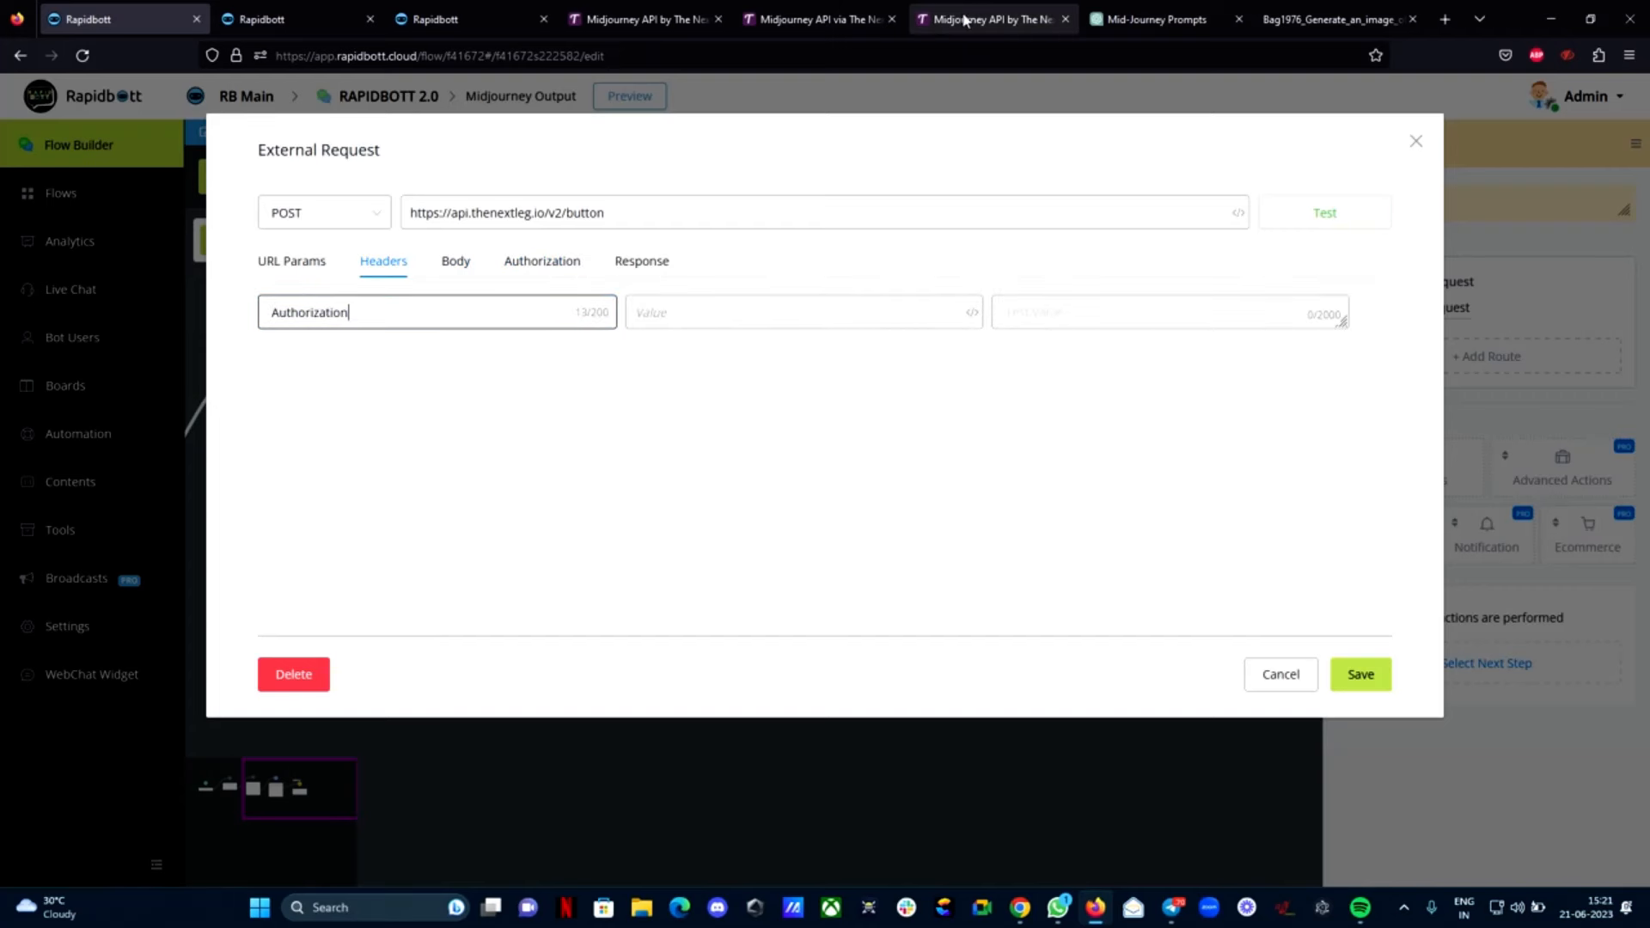
Insert Bearer from the clipboard history as the Authorization header's value and remove its leading apostrophe
left_click(718, 322)
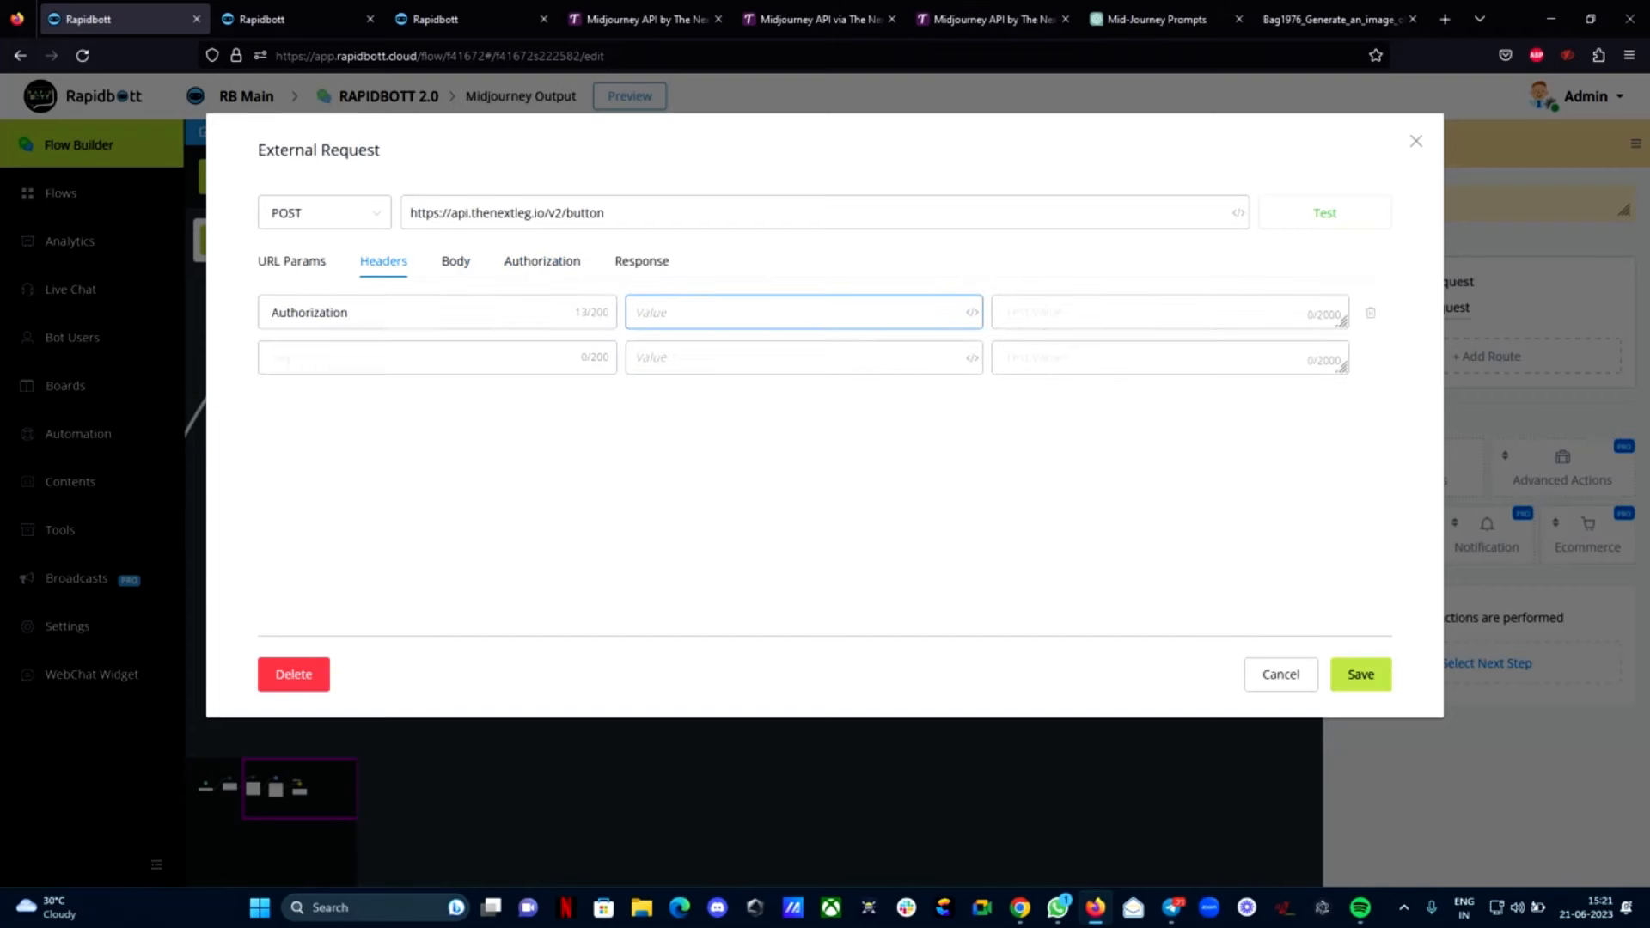
key("super+v")
scroll(746, 509, "down", 5)
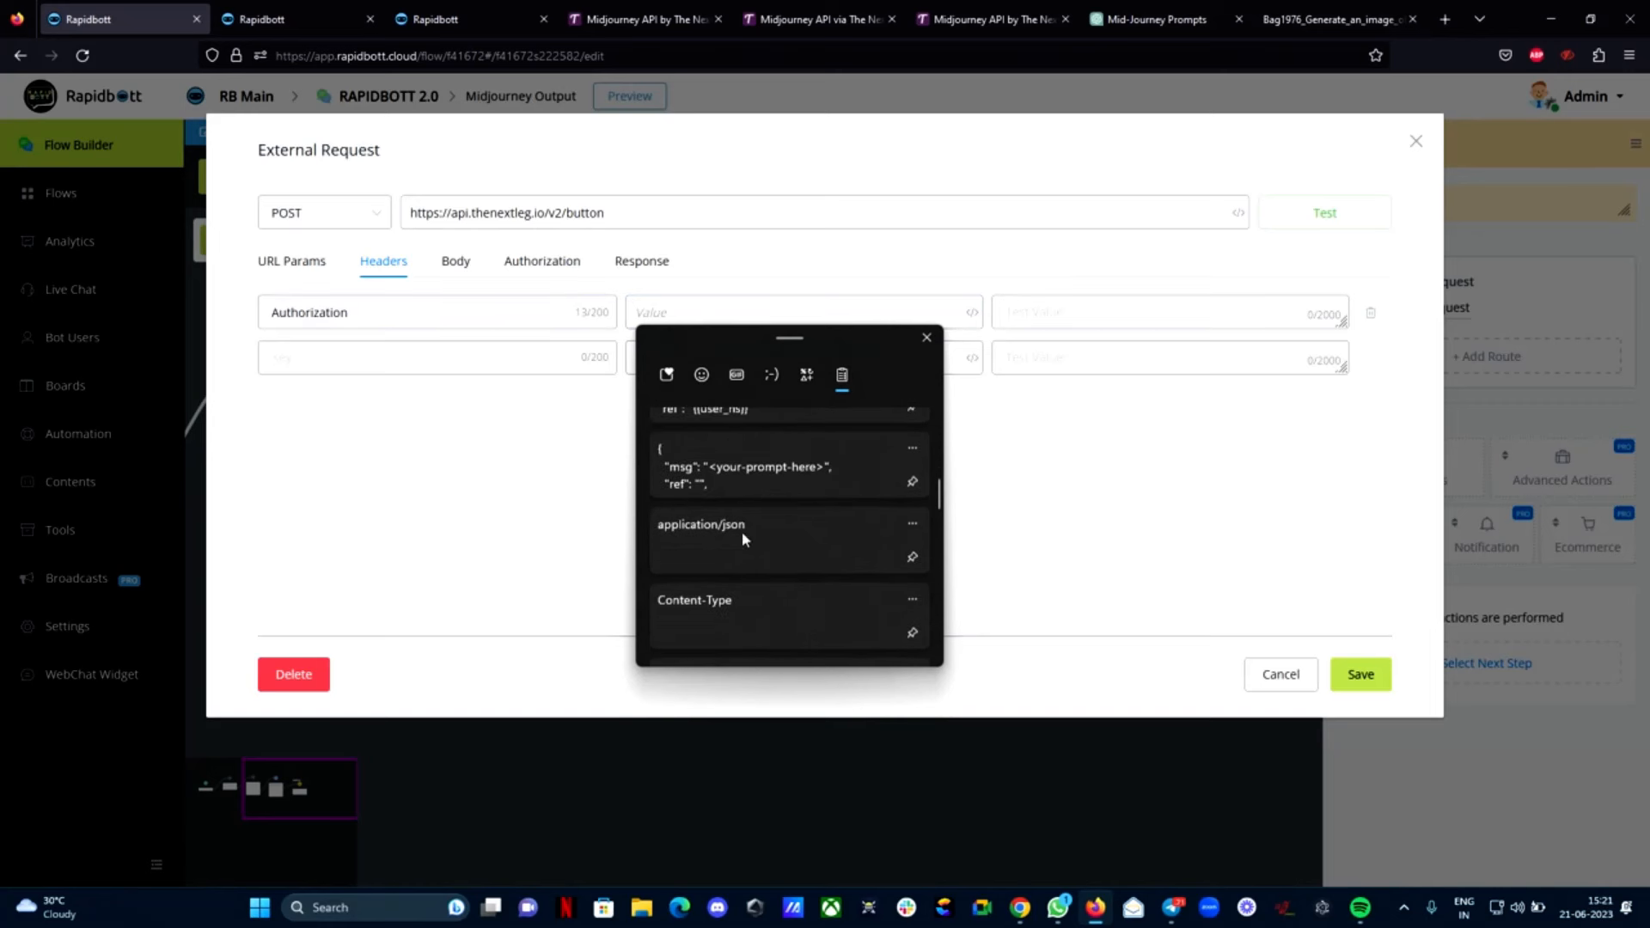
scroll(744, 539, "down", 3)
left_click(725, 567)
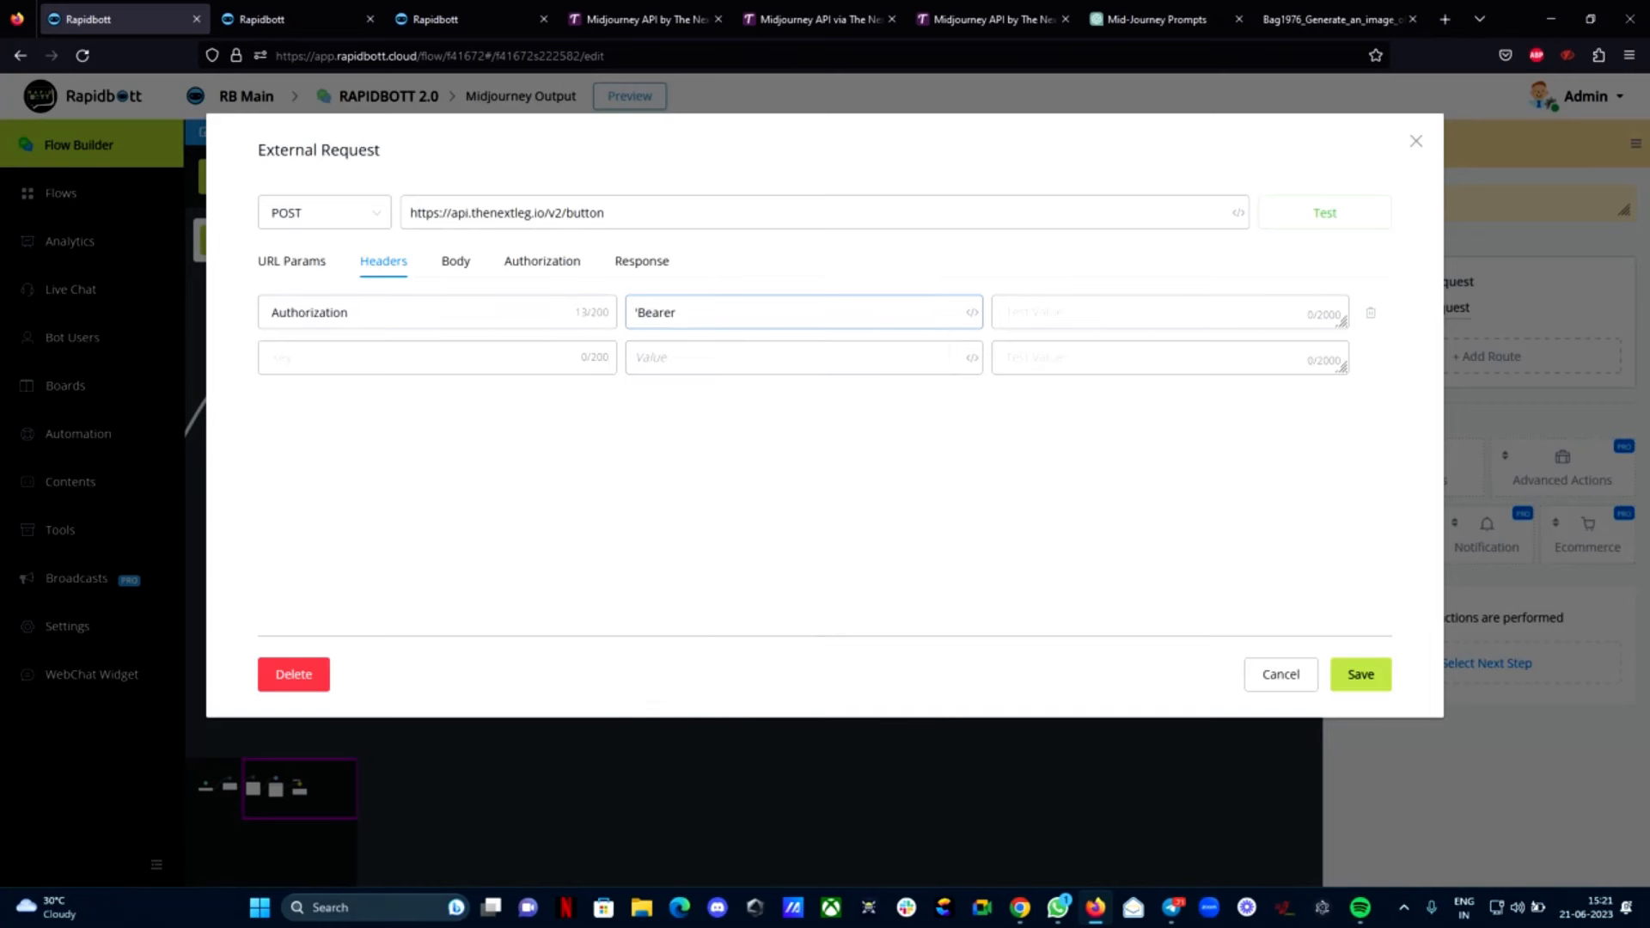
key("Home")
key("Delete")
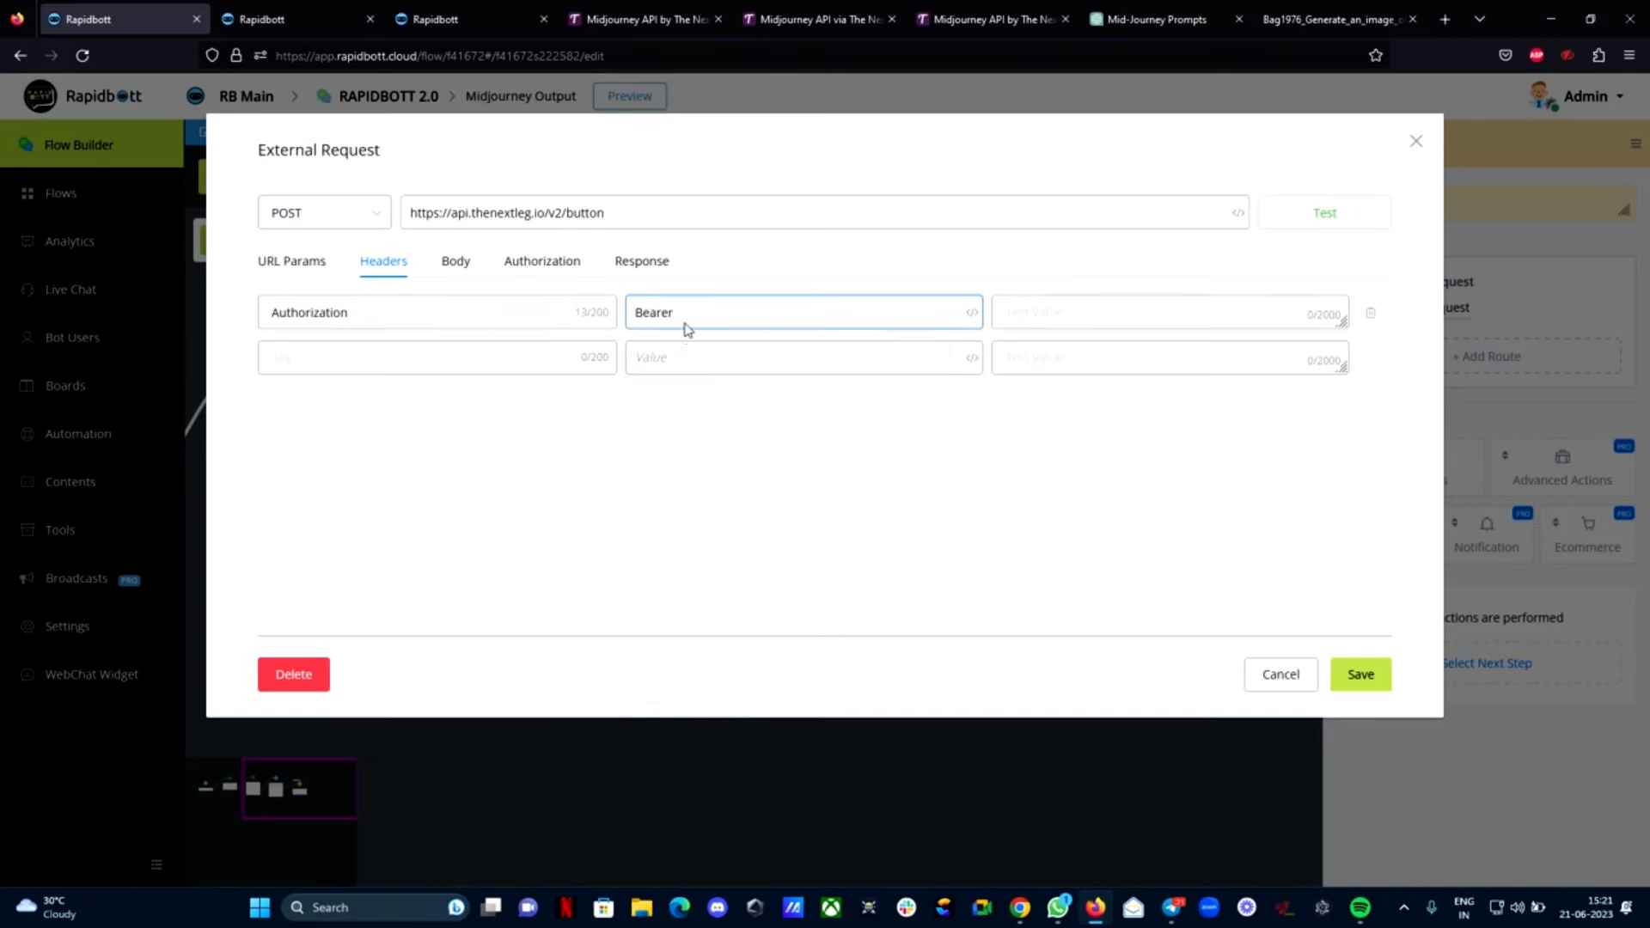
Append the API token from the clipboard history after Bearer in the Authorization header's value
key("super+v")
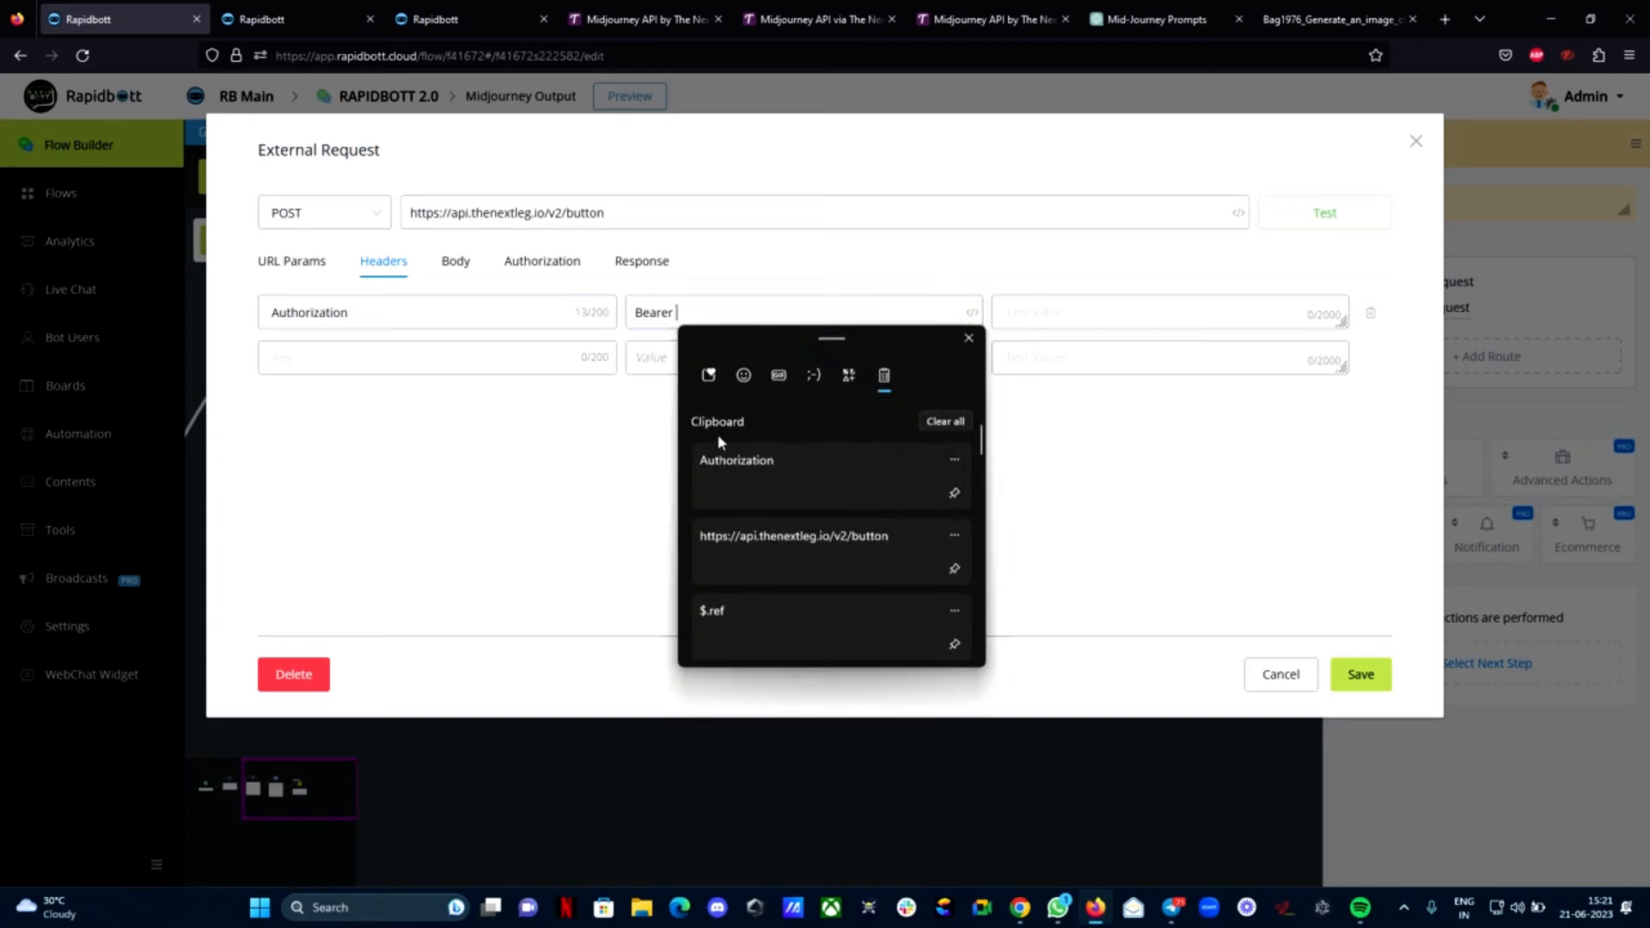
scroll(764, 501, "down", 10)
scroll(778, 529, "up", 1)
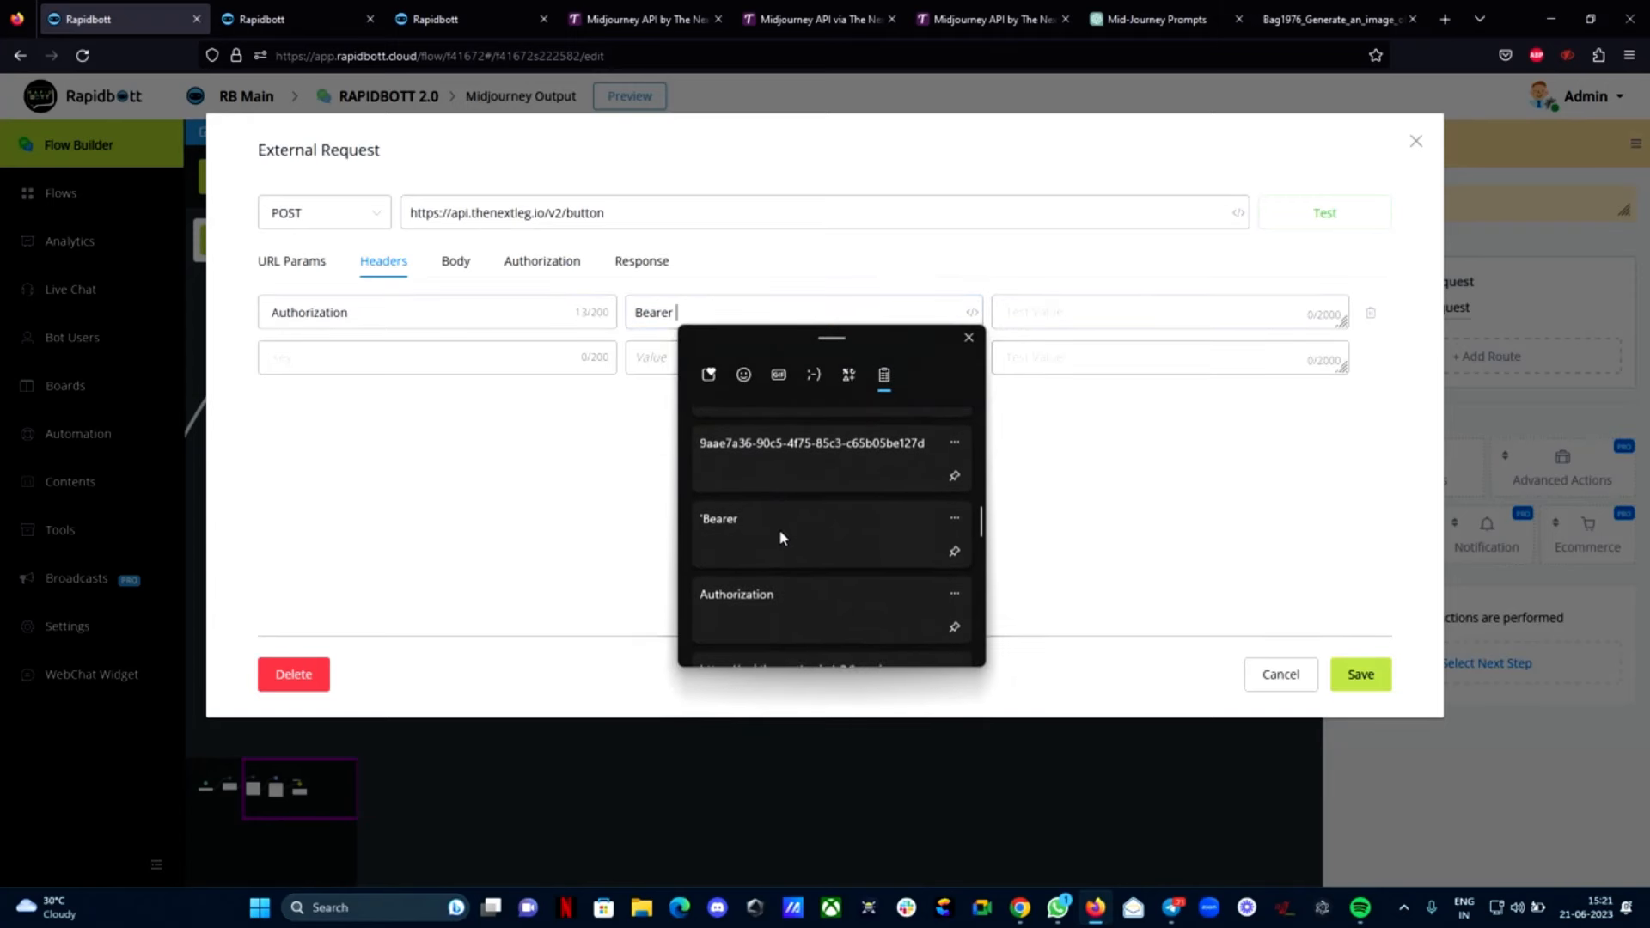
left_click(785, 471)
Add a second header with the key Content-Type and the value application/json from the clipboard history
left_click(498, 359)
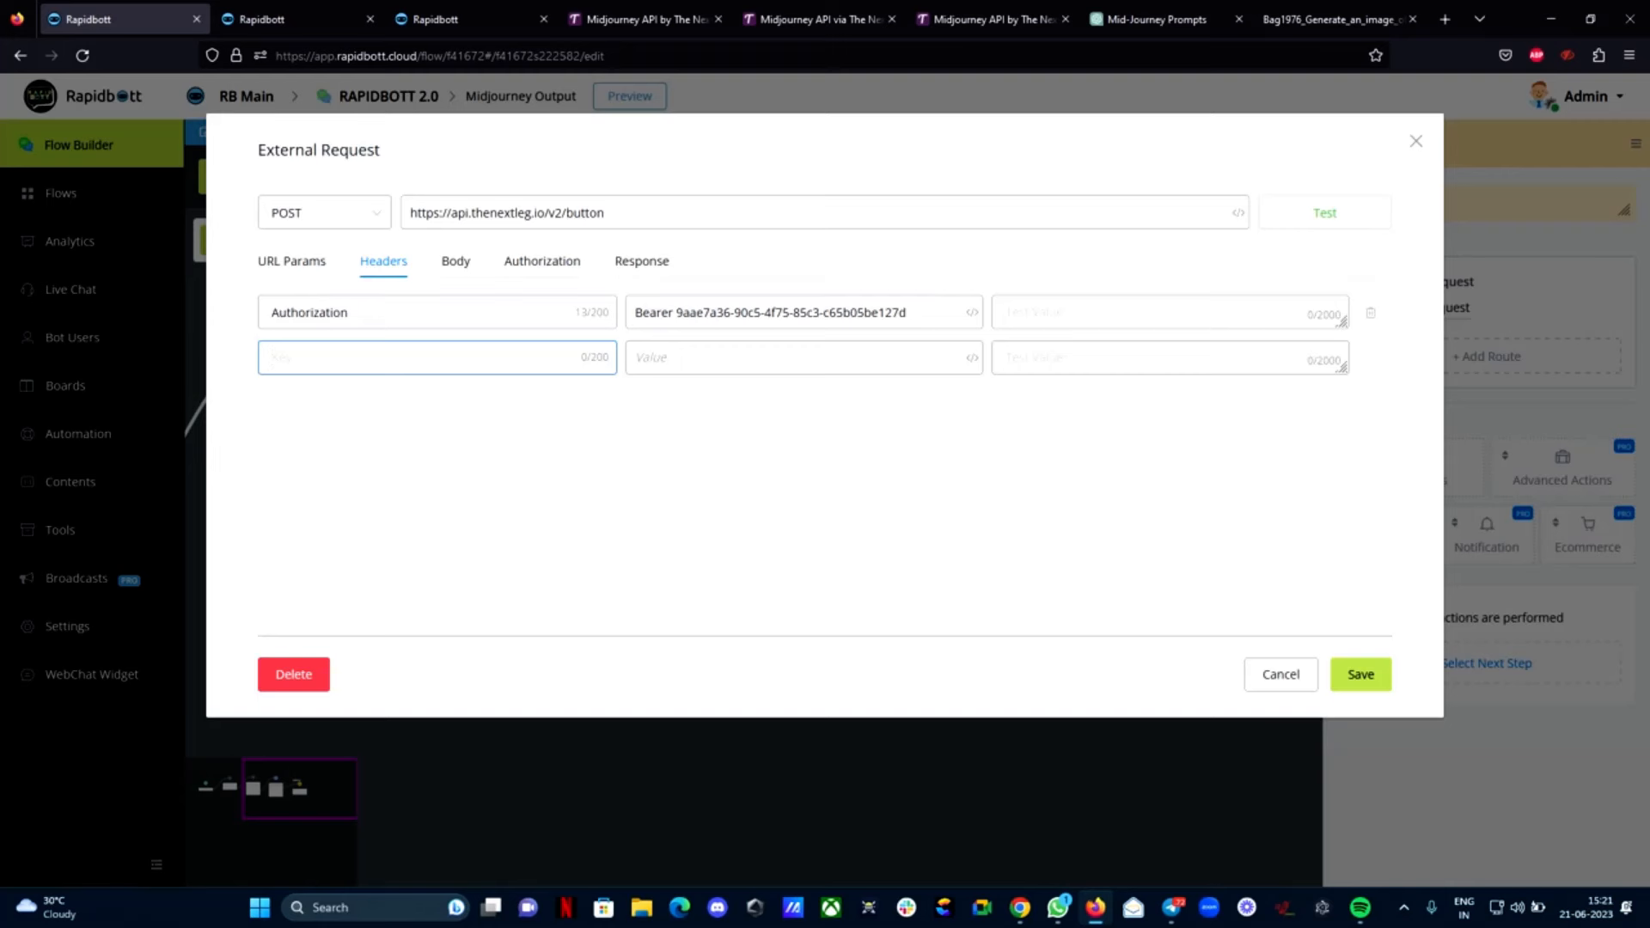
key("super+v")
scroll(415, 528, "down", 5)
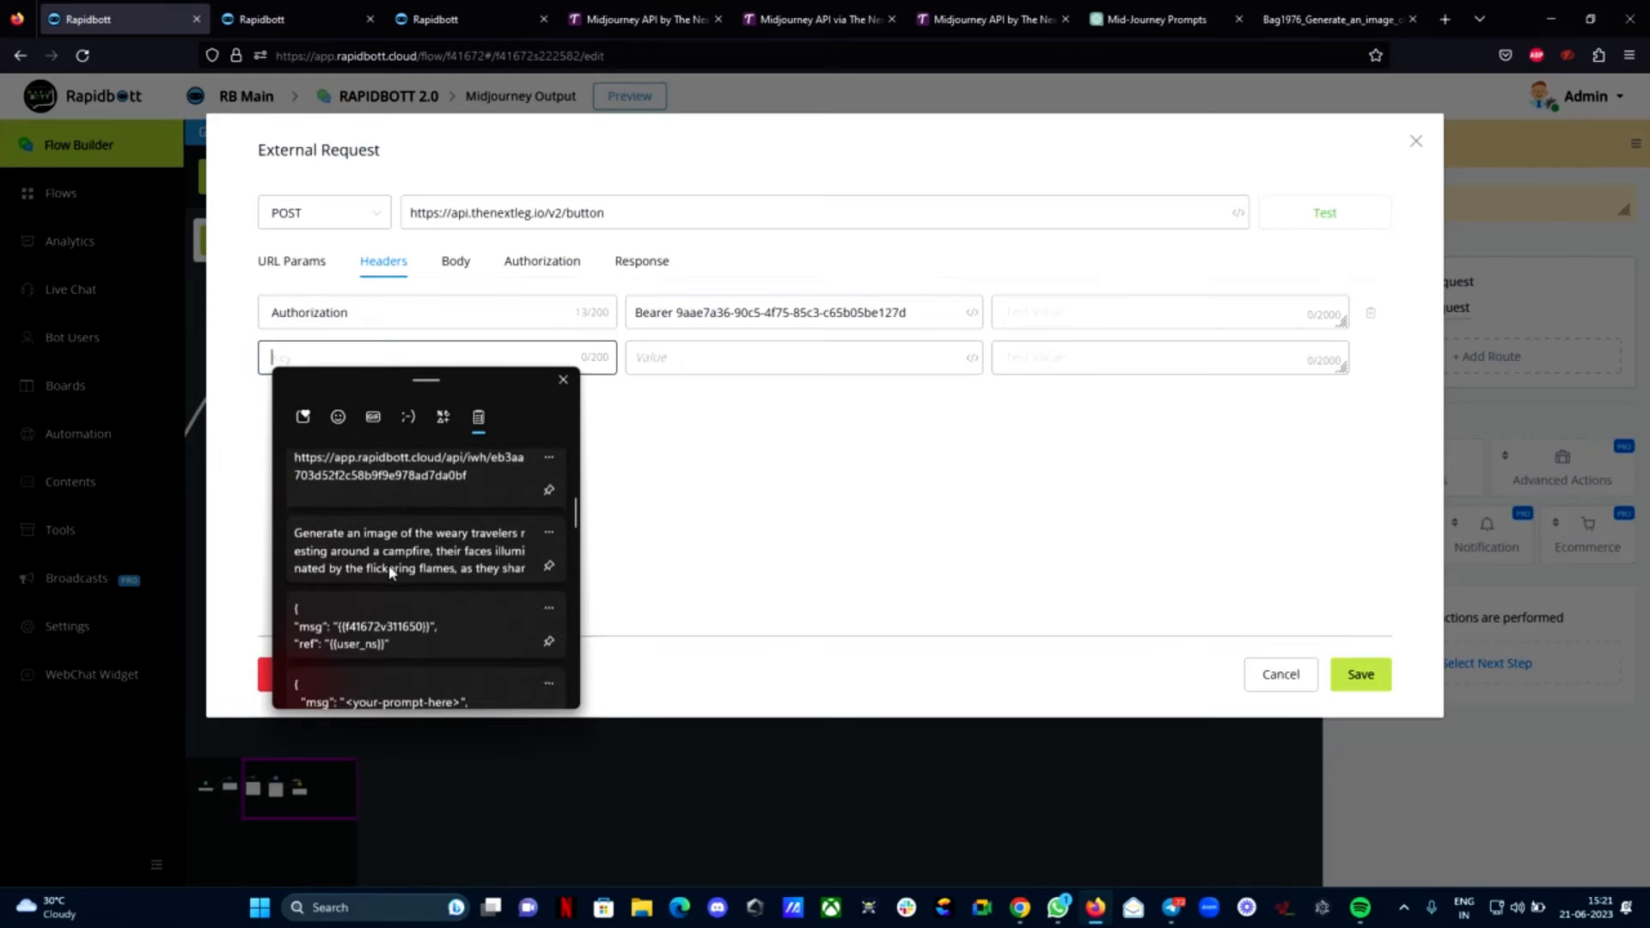
scroll(388, 572, "down", 4)
left_click(343, 618)
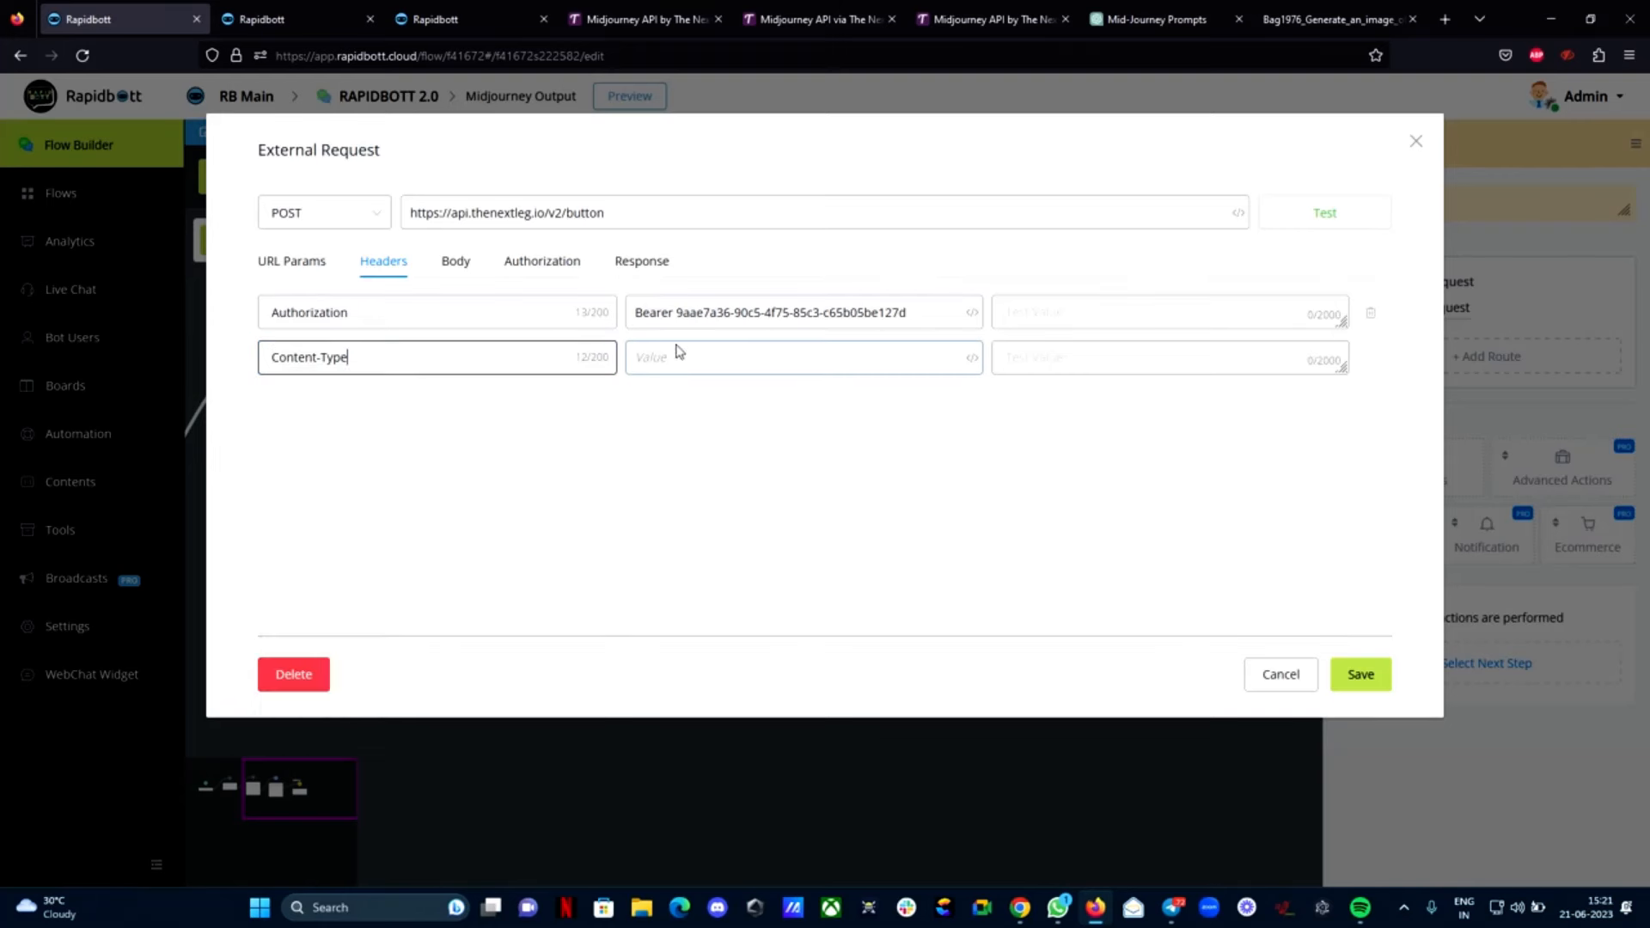
left_click(679, 354)
key("super+v")
scroll(722, 584, "down", 4)
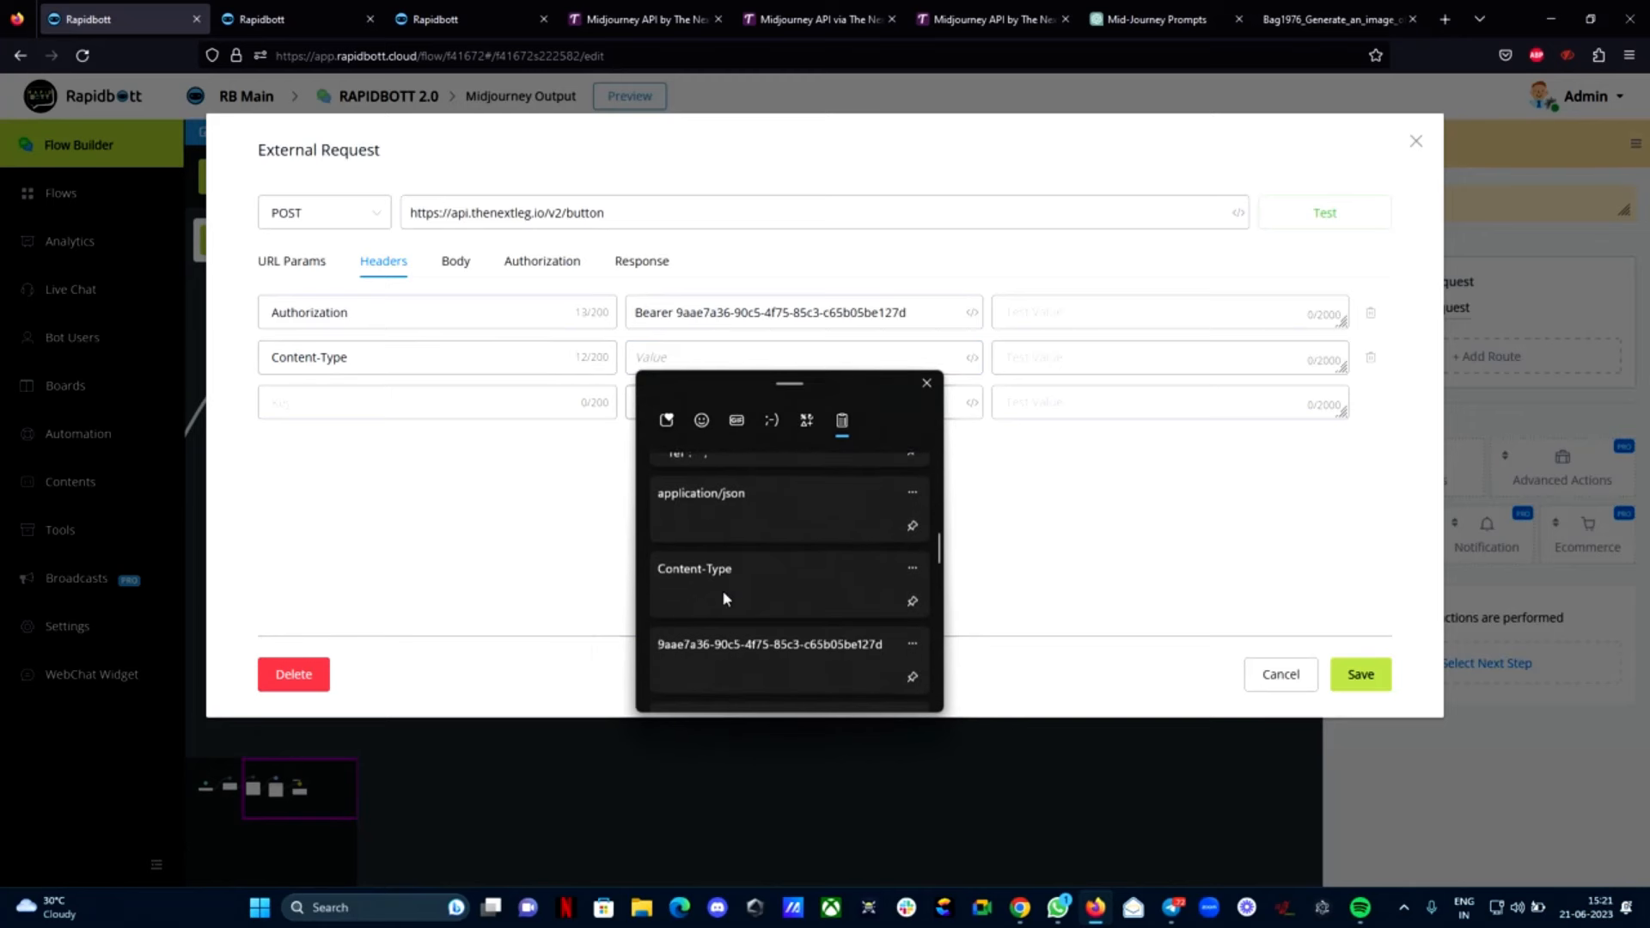
left_click(730, 504)
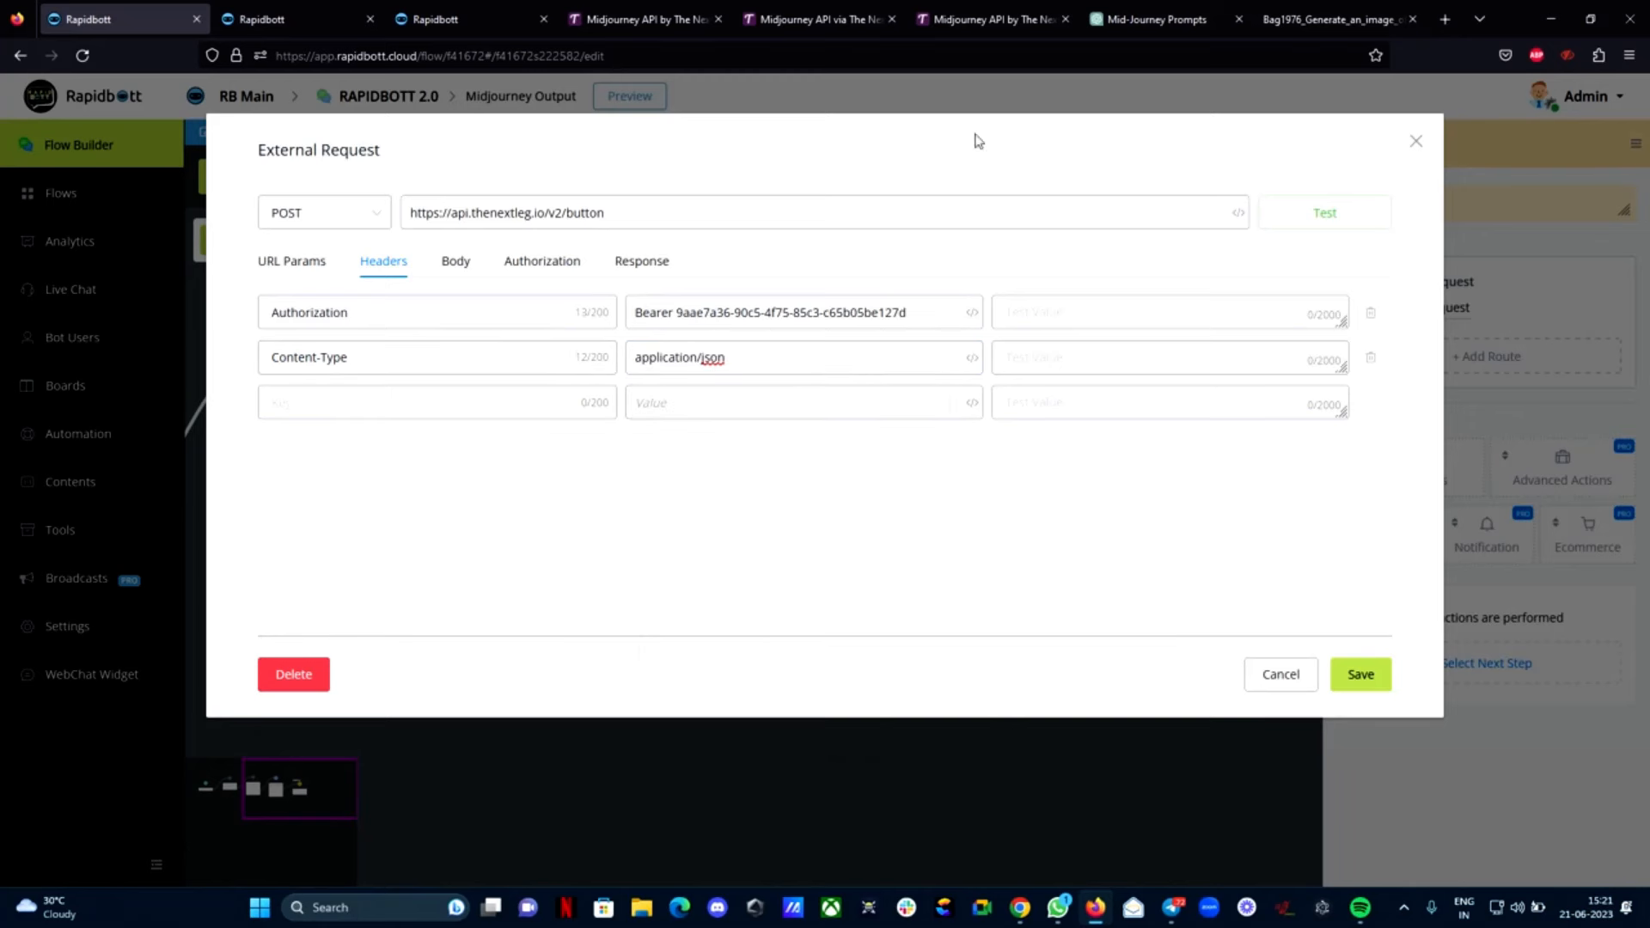
Copy the JSON object with button, buttonMessageId, ref and webhookOverride from the sample code in The Next Leg's button documentation
left_click(812, 19)
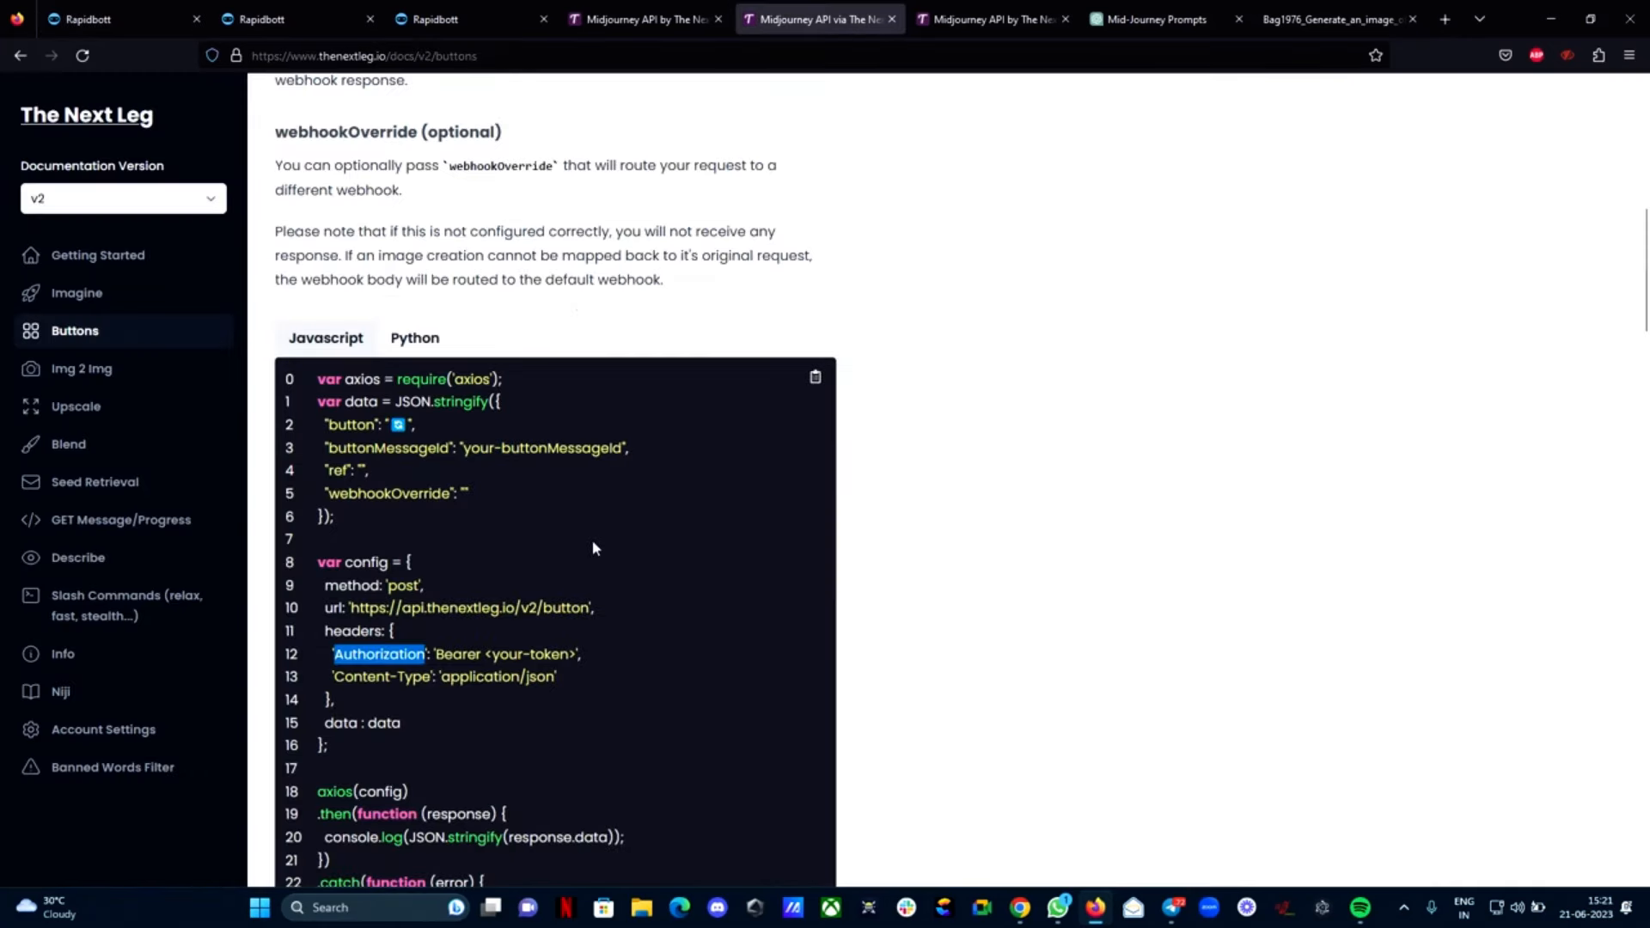
scroll(511, 611, "up", 2)
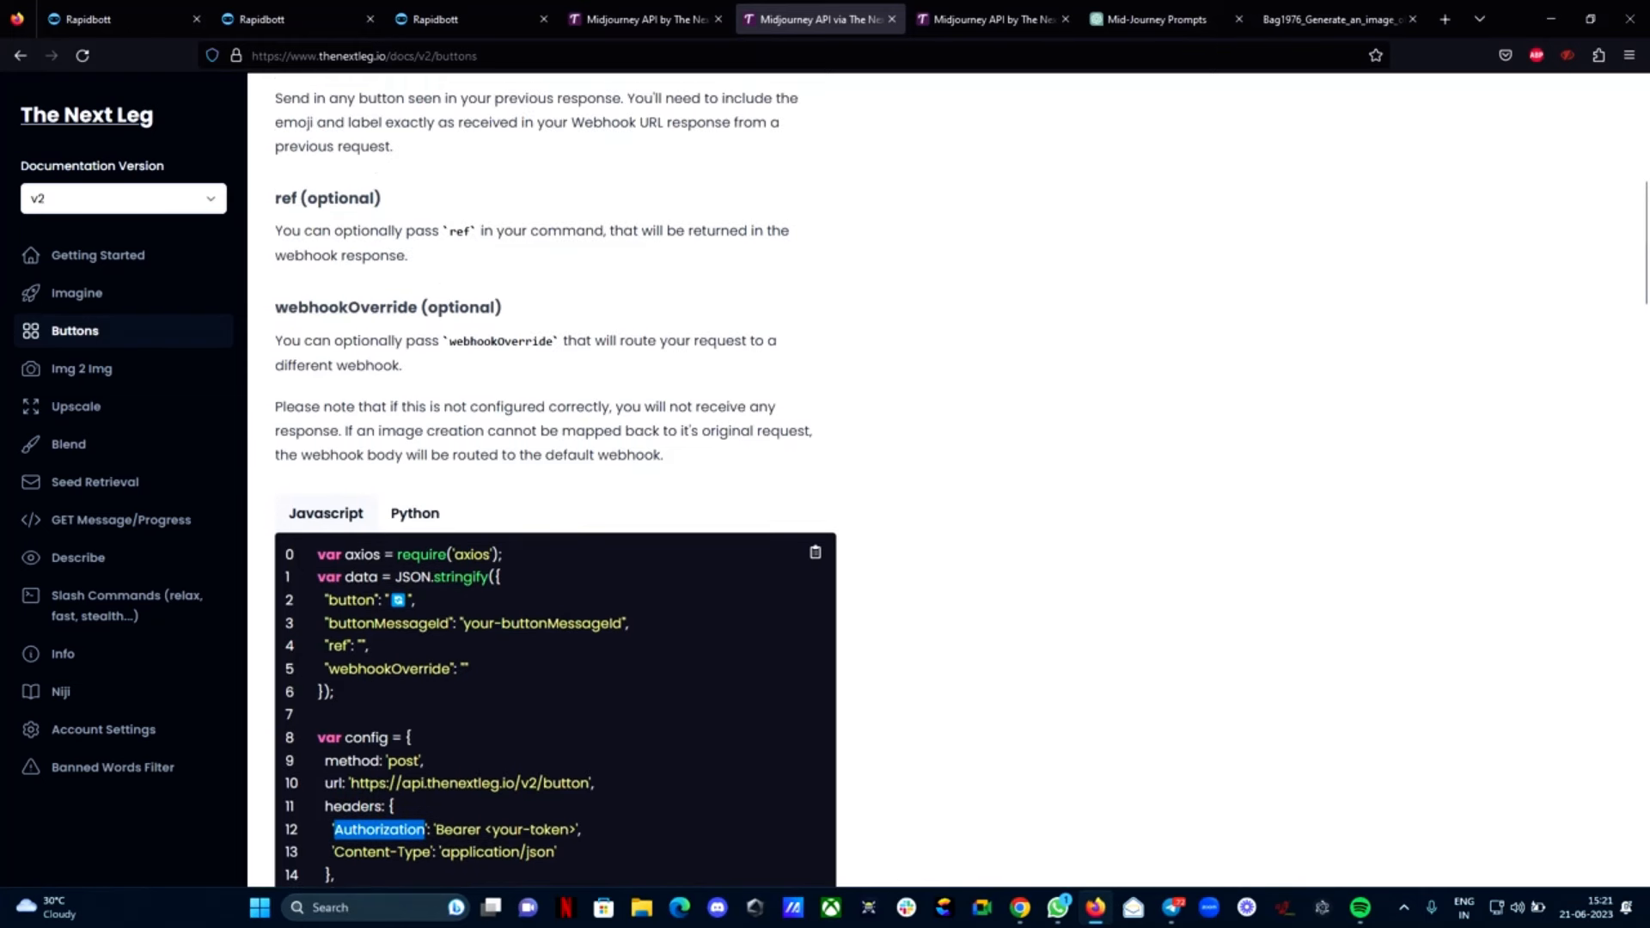
left_click_drag(495, 577, 332, 692)
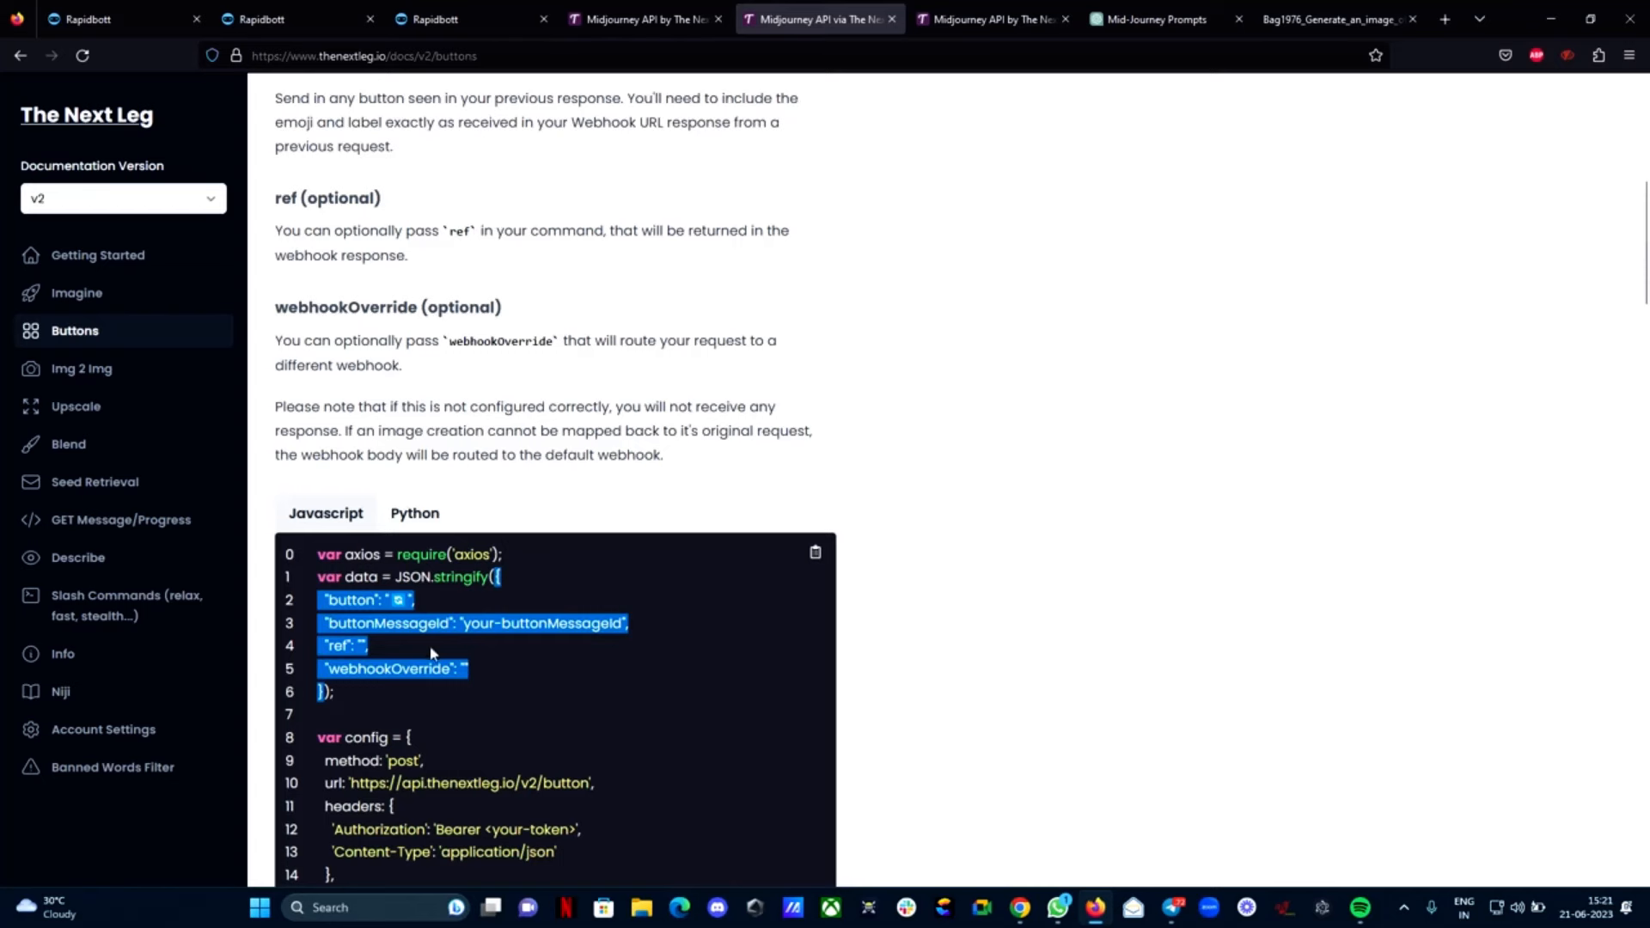
right_click(456, 624)
left_click(482, 641)
Set the Rapidbott request's body to raw JSON and paste the copied object as its content
left_click(137, 8)
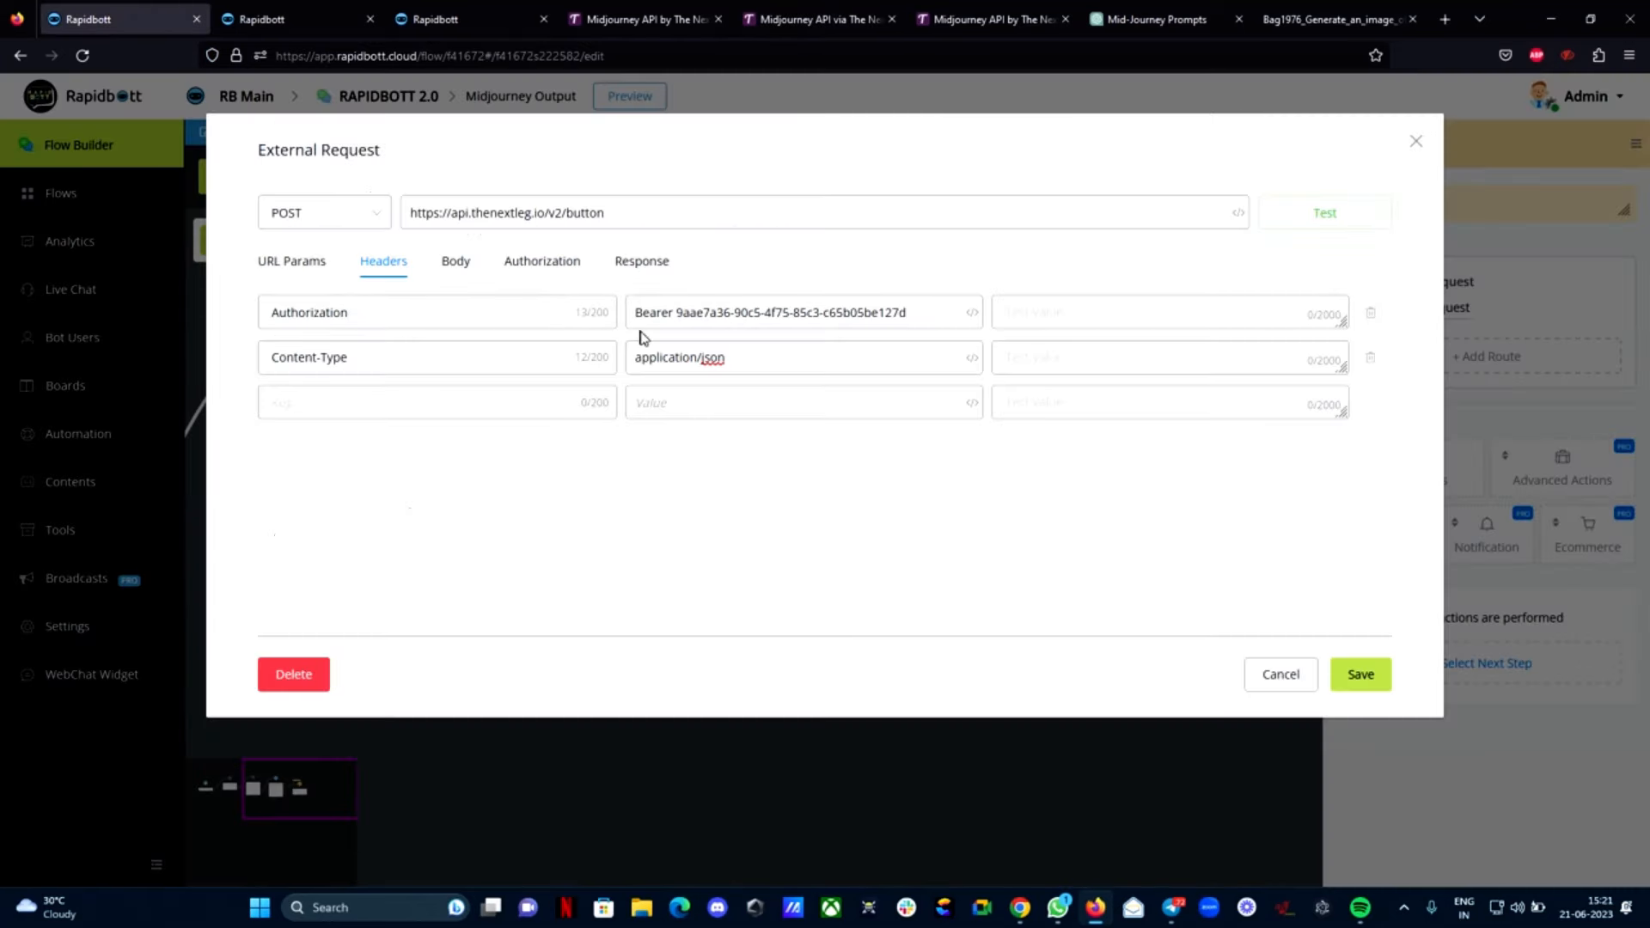
left_click(454, 264)
left_click(790, 306)
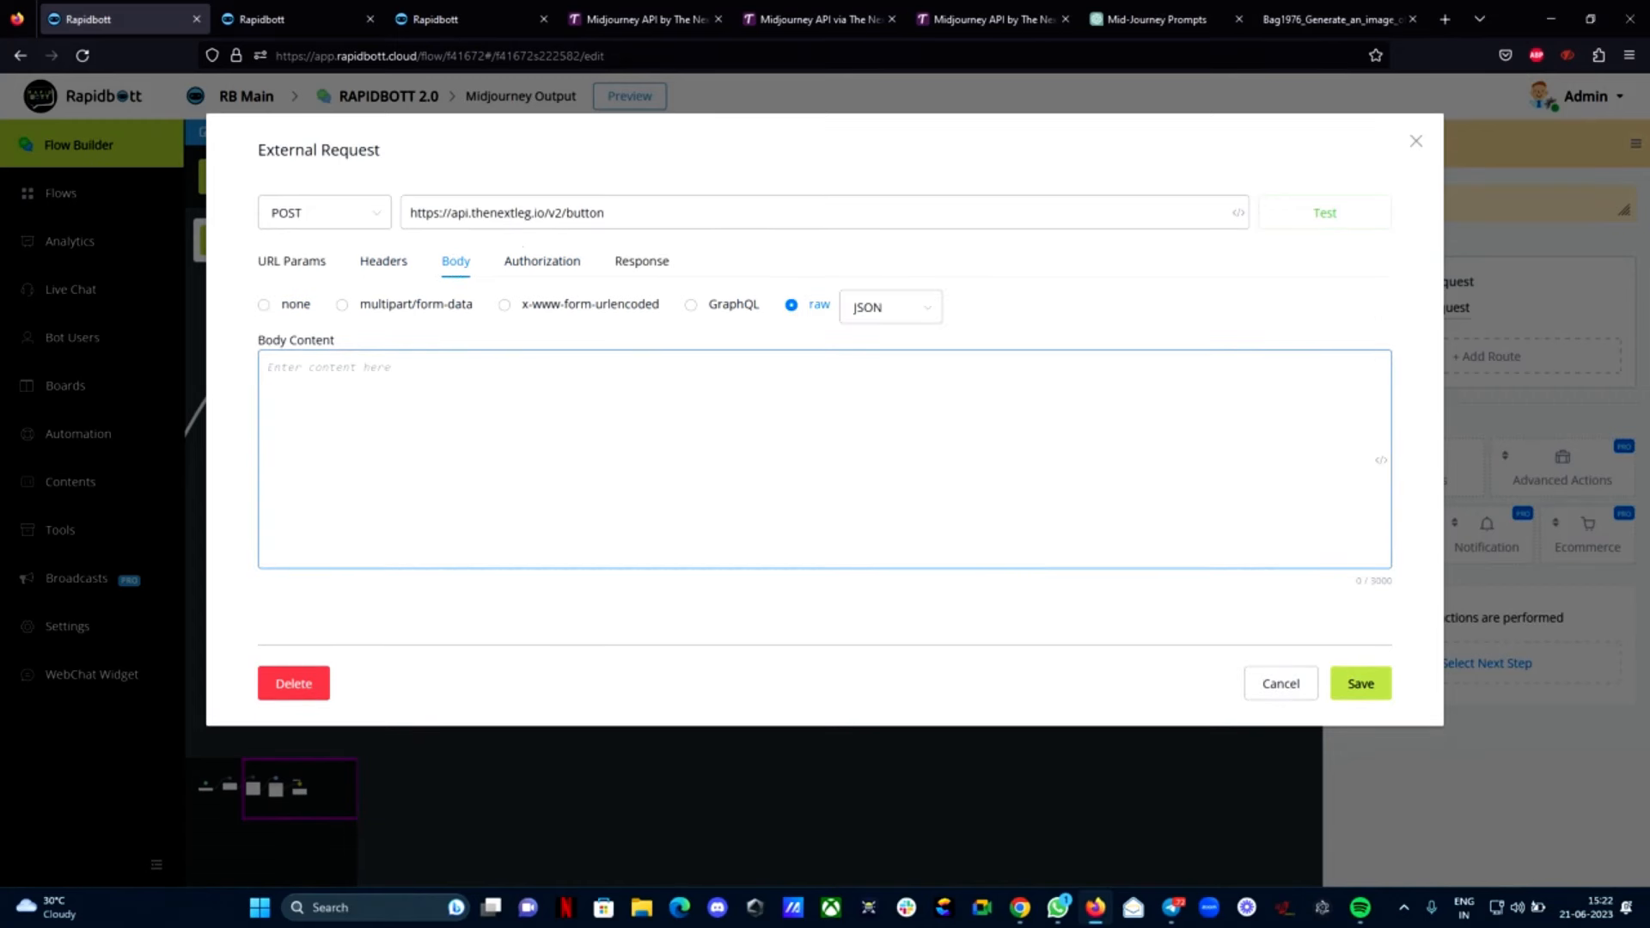
key("ctrl+v")
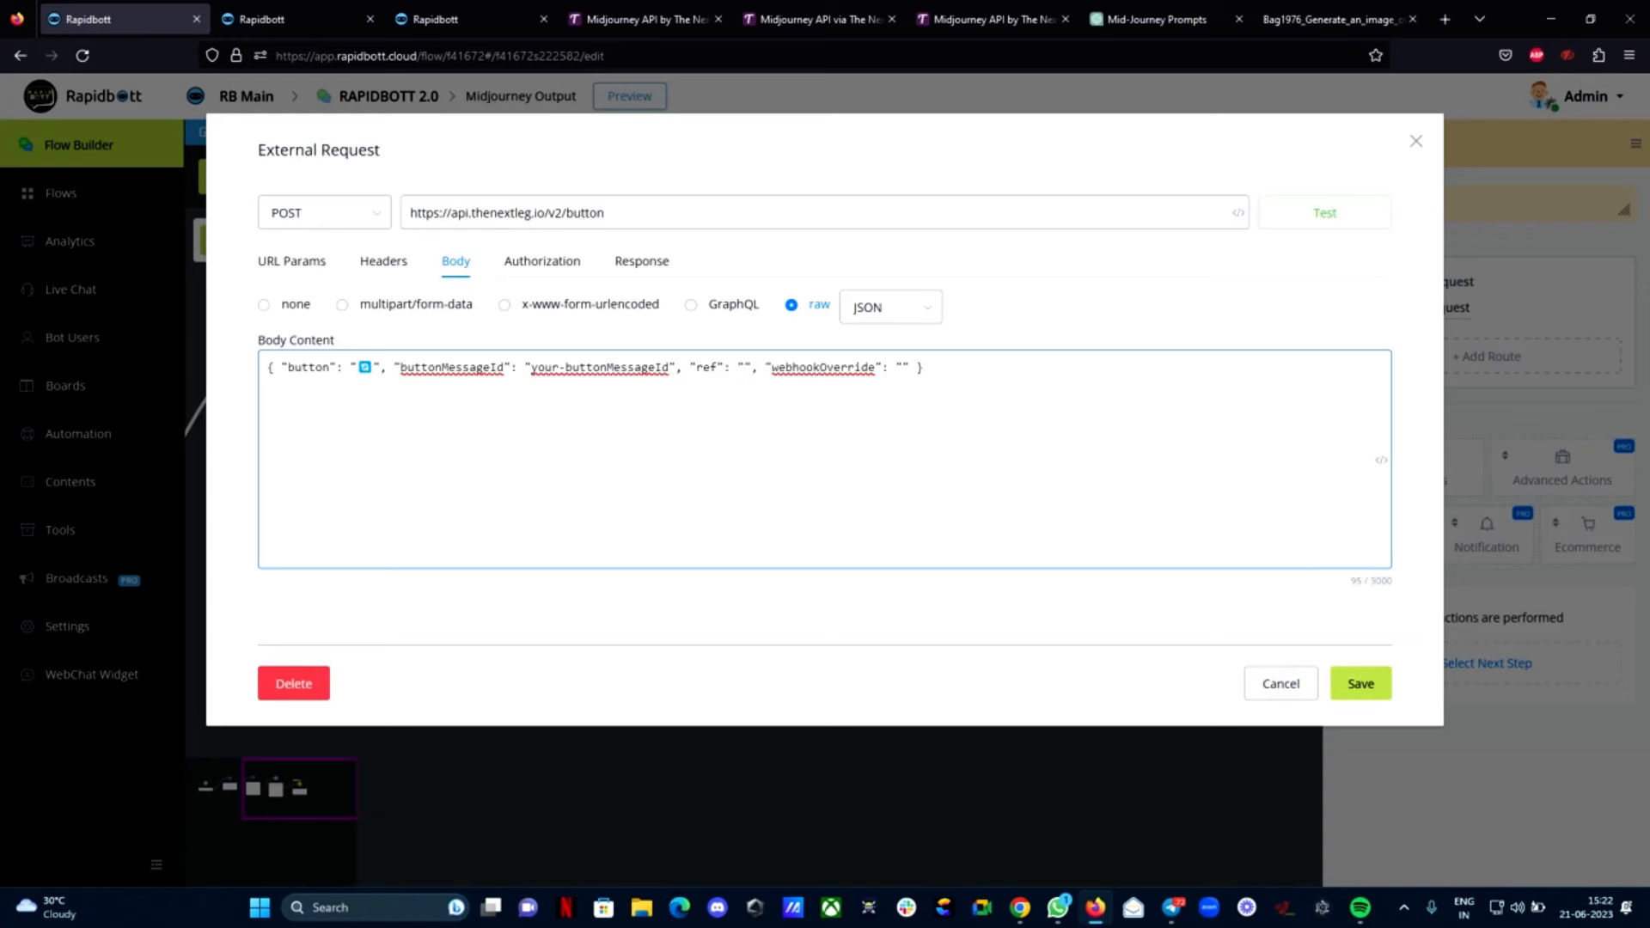
Break the JSON body into separate lines so that button, buttonMessageId and ref each start on their own line
left_click(282, 368)
key("Return")
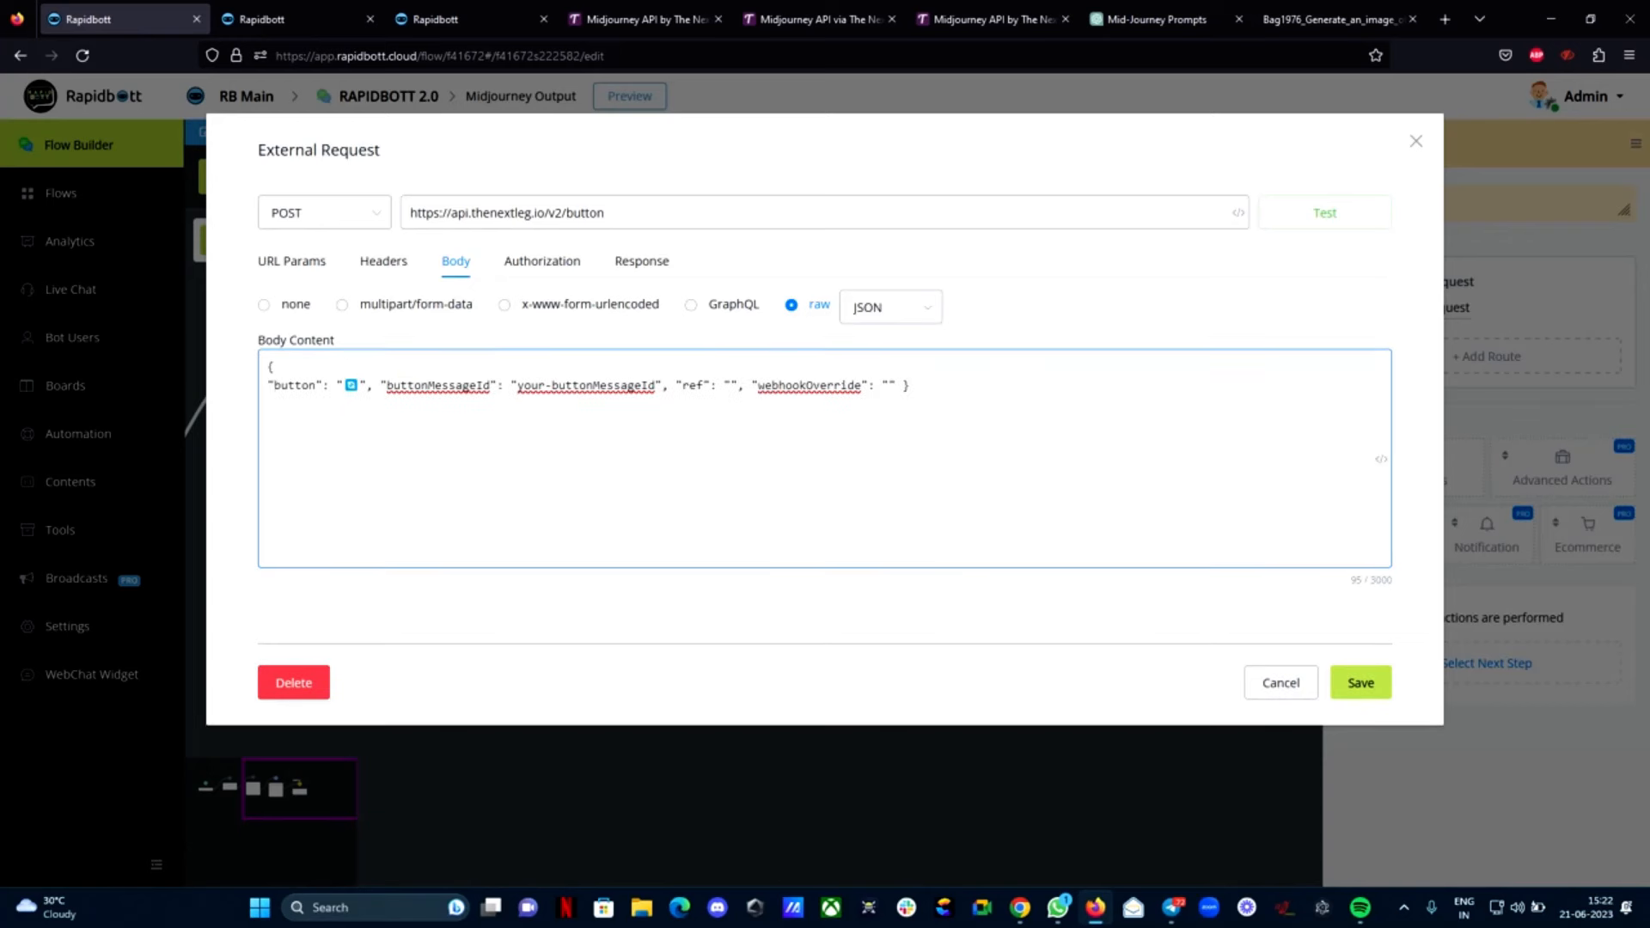
left_click(383, 385)
key("Return")
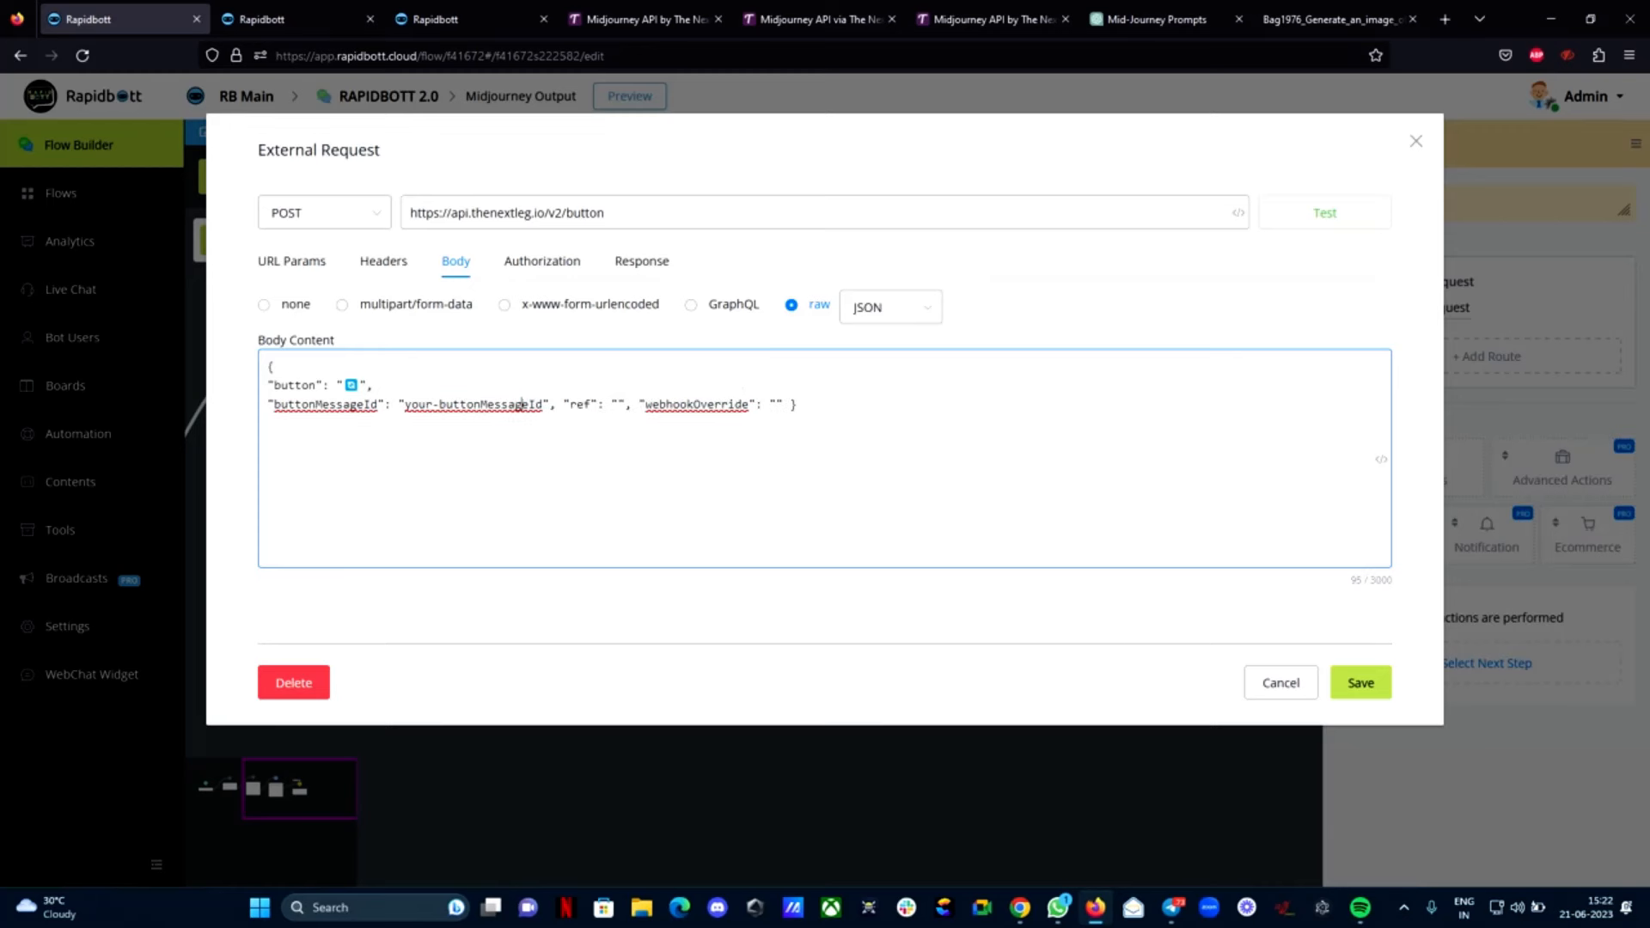
key("Return")
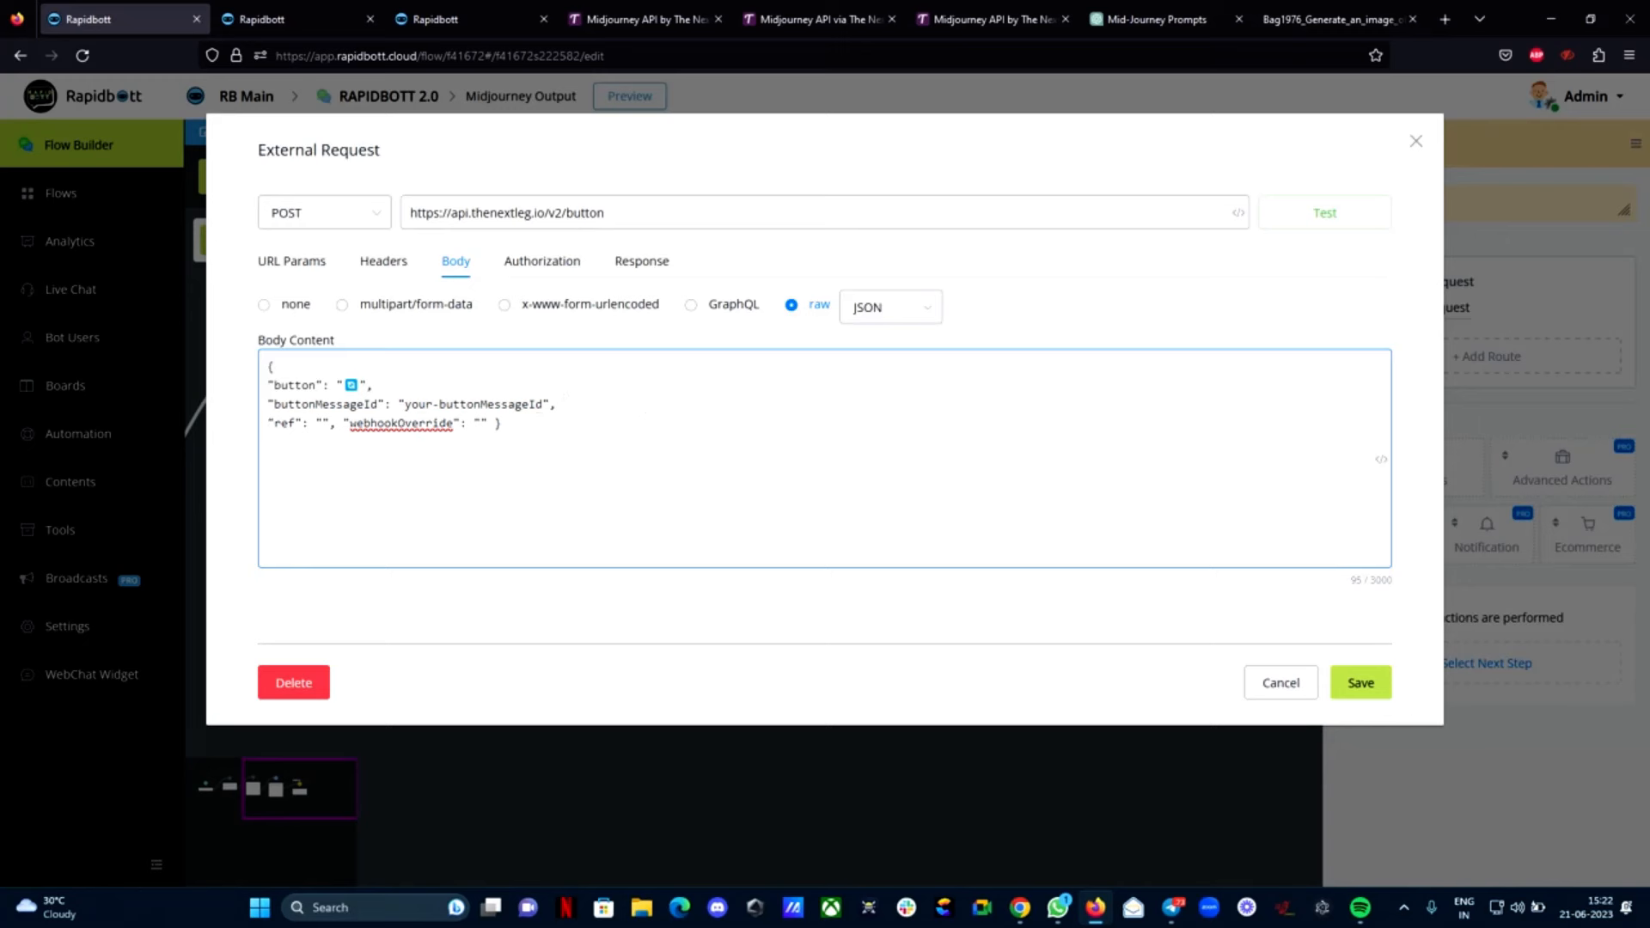
Remove the webhookOverride field from the JSON body and put the closing brace on its own line
key("BackSpace")
key("BackSpace")
key("BackSpace")
key("BackSpace")
key("BackSpace")
key("BackSpace")
key("BackSpace")
key("BackSpace")
key("BackSpace")
key("BackSpace")
key("BackSpace")
key("BackSpace")
key("BackSpace")
key("BackSpace")
key("BackSpace")
key("BackSpace")
key("BackSpace")
key("BackSpace")
key("BackSpace")
key("BackSpace")
key("BackSpace")
key("Return")
Set the ref field's value in the JSON body to the User Ns variable
type("{")
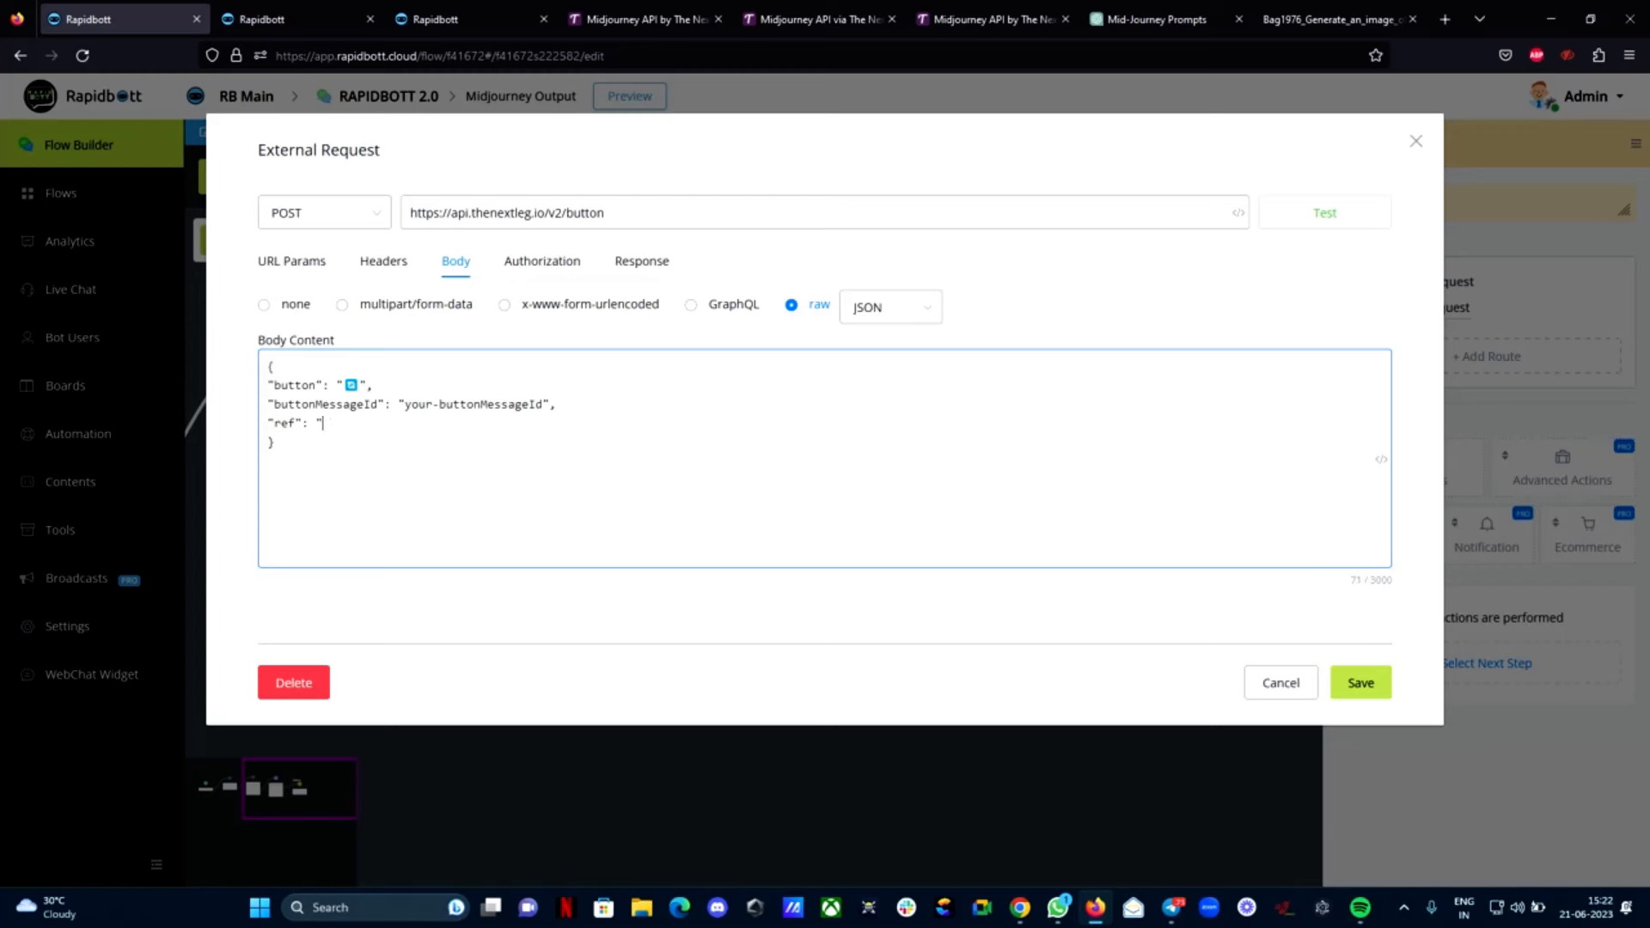
type("{use")
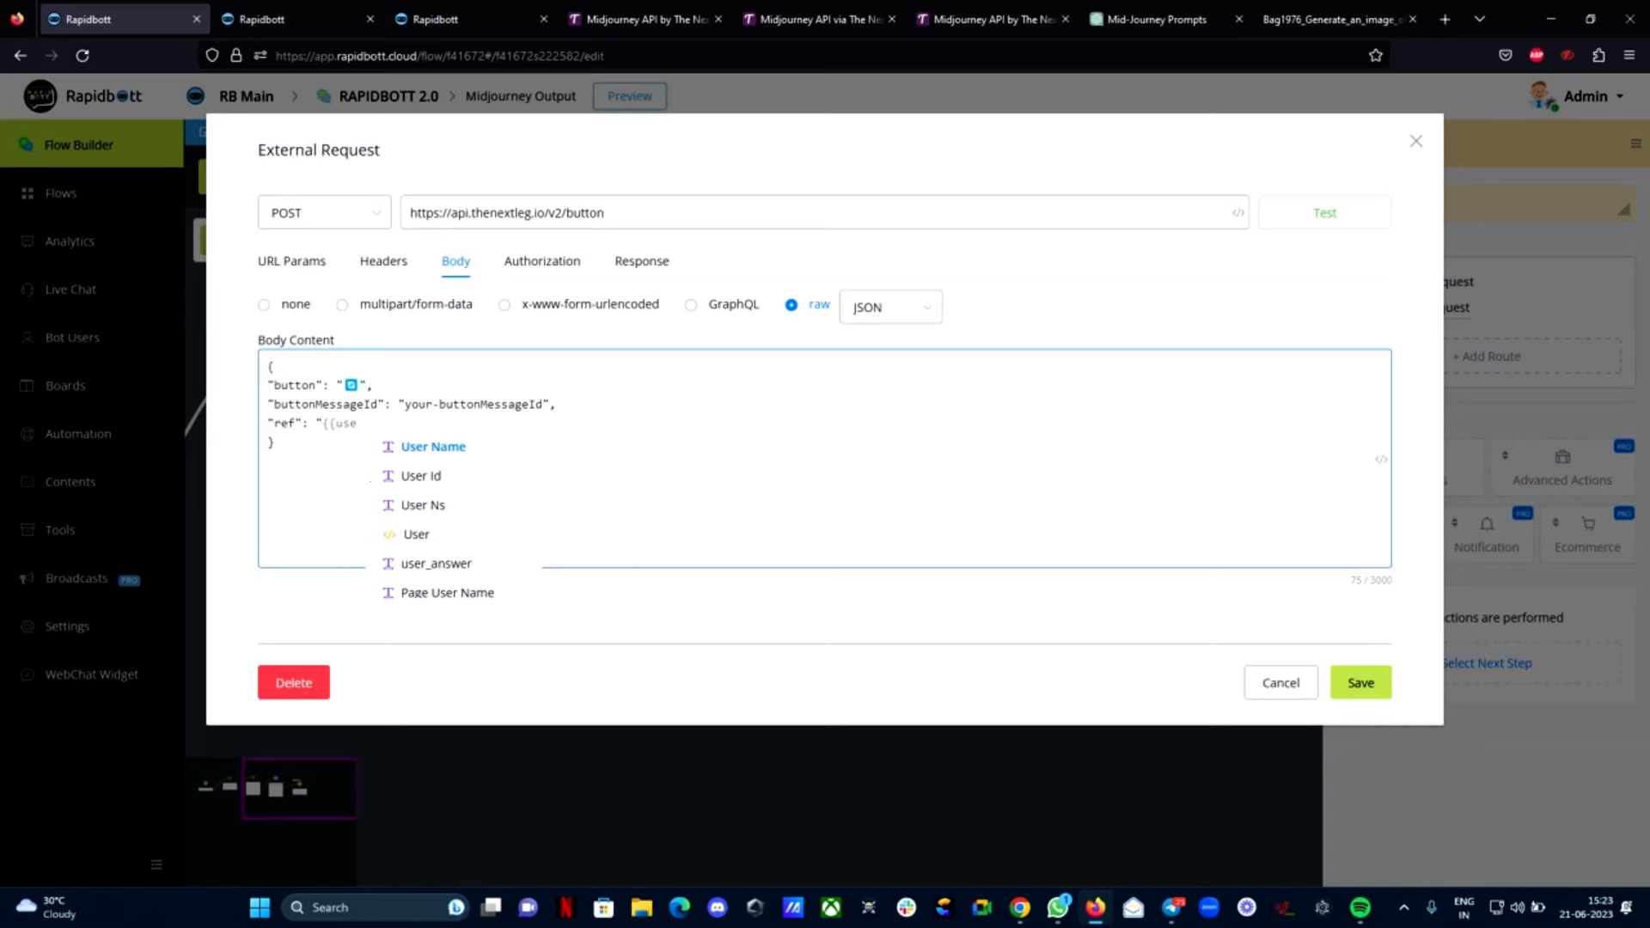
left_click(472, 505)
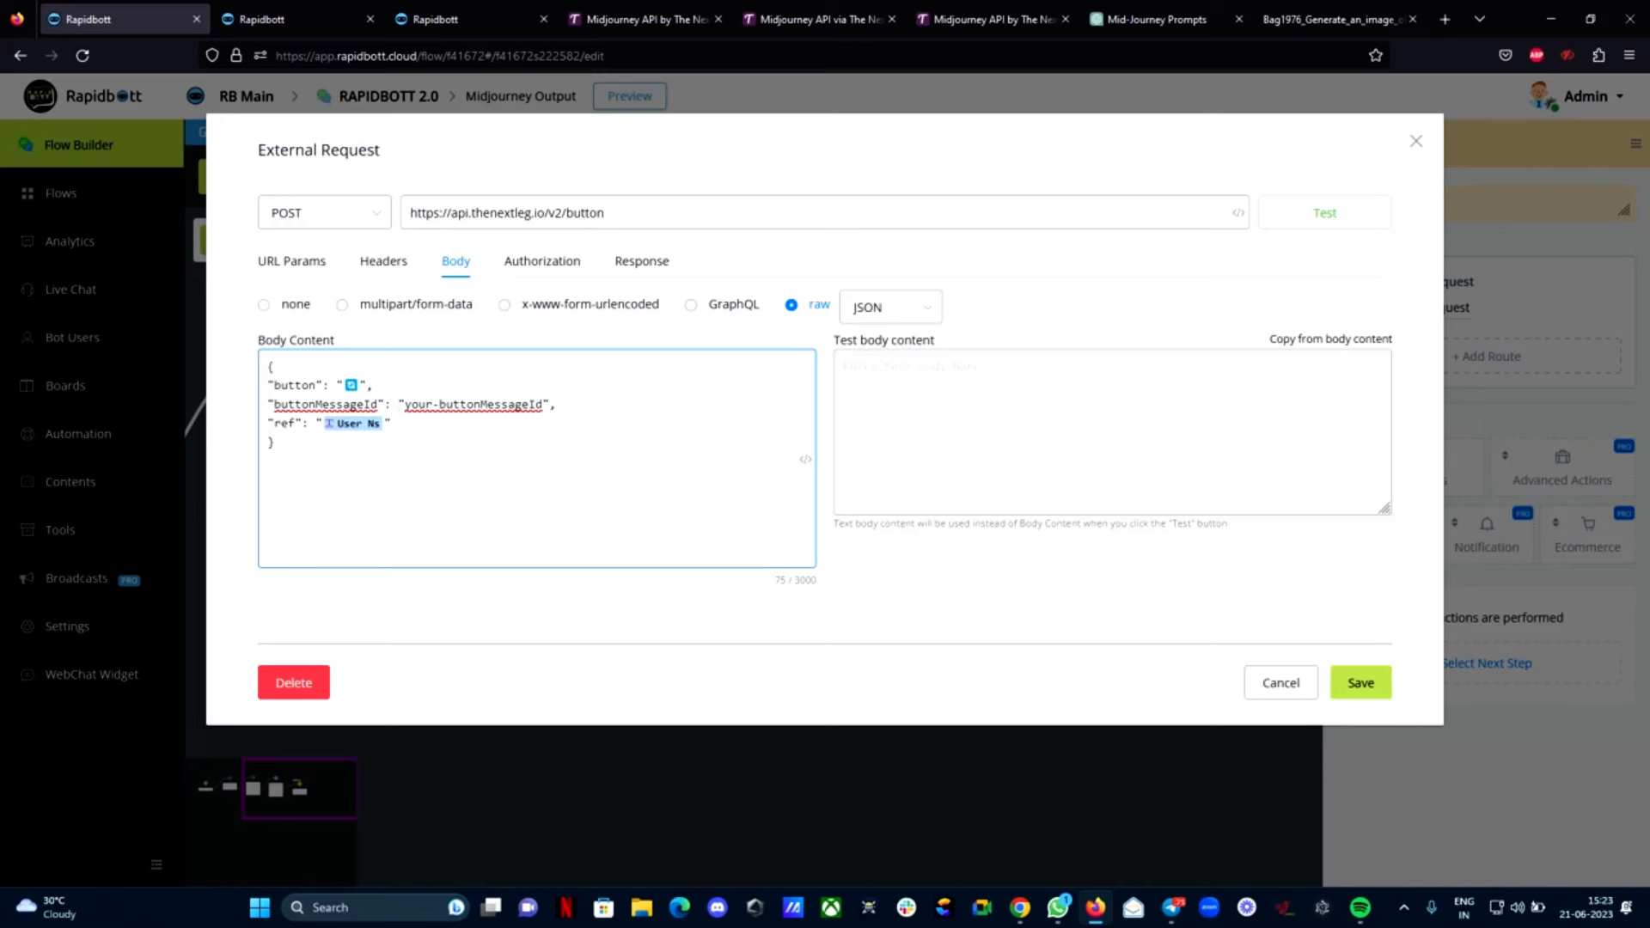
Replace the your-buttonMessageId placeholder with the button_id variable, leaving no trailing space inside the quotes
key("BackSpace")
key("BackSpace")
key("BackSpace")
key("BackSpace")
key("BackSpace")
key("BackSpace")
key("BackSpace")
key("BackSpace")
key("BackSpace")
key("BackSpace")
key("BackSpace")
key("BackSpace")
key("BackSpace")
key("BackSpace")
key("BackSpace")
key("BackSpace")
key("BackSpace")
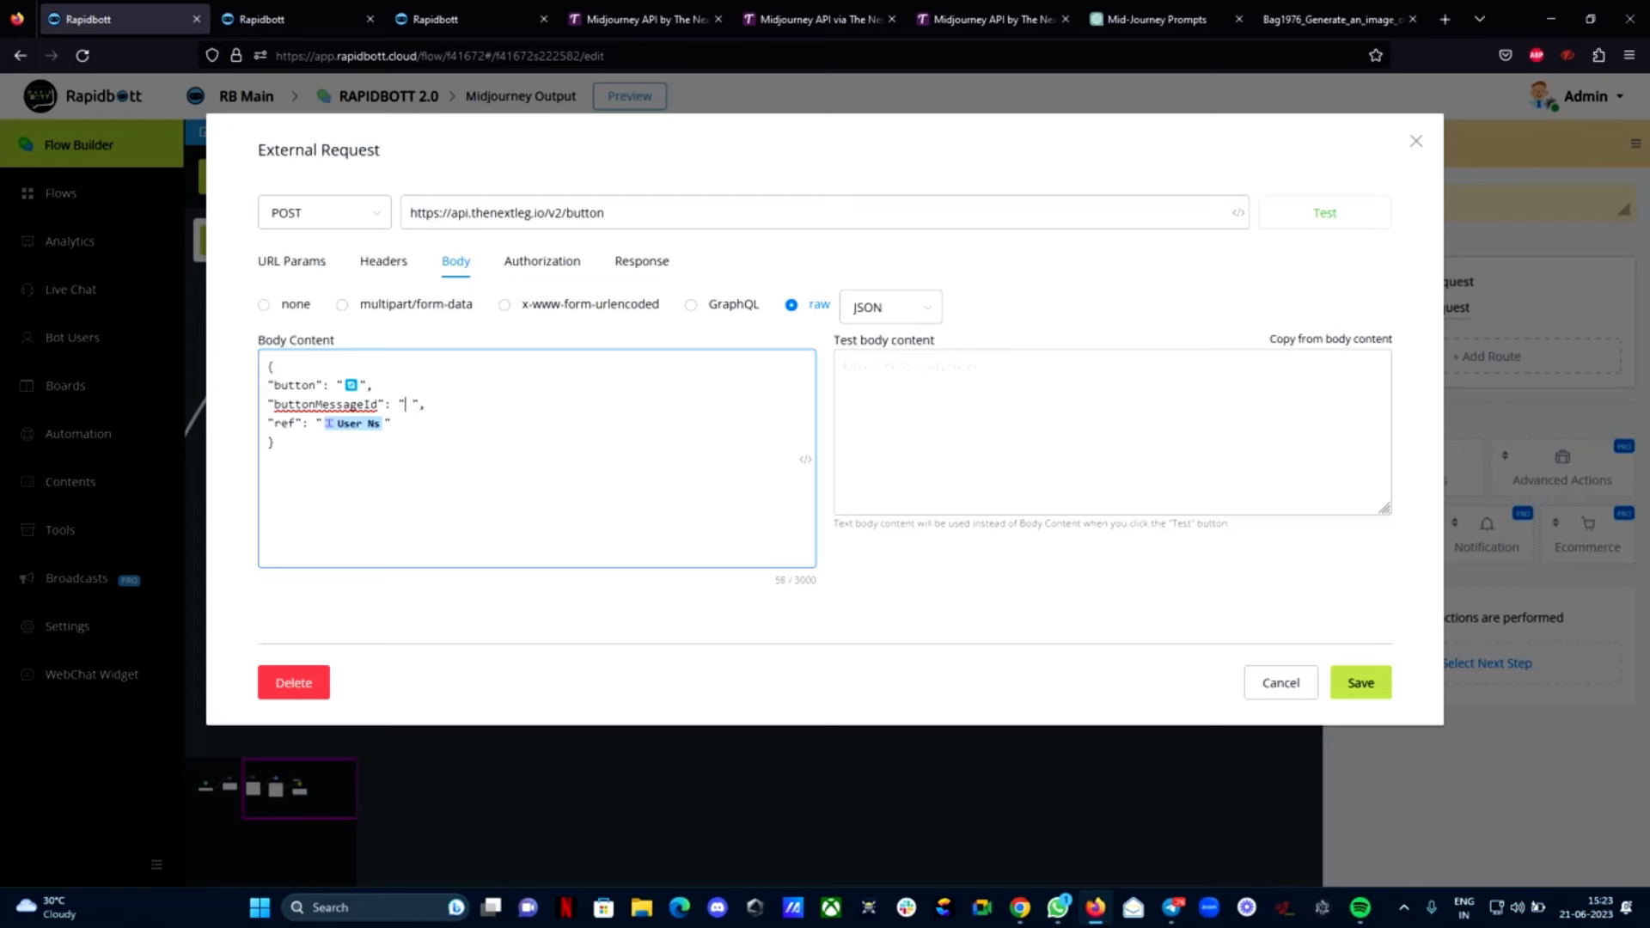
type("{{")
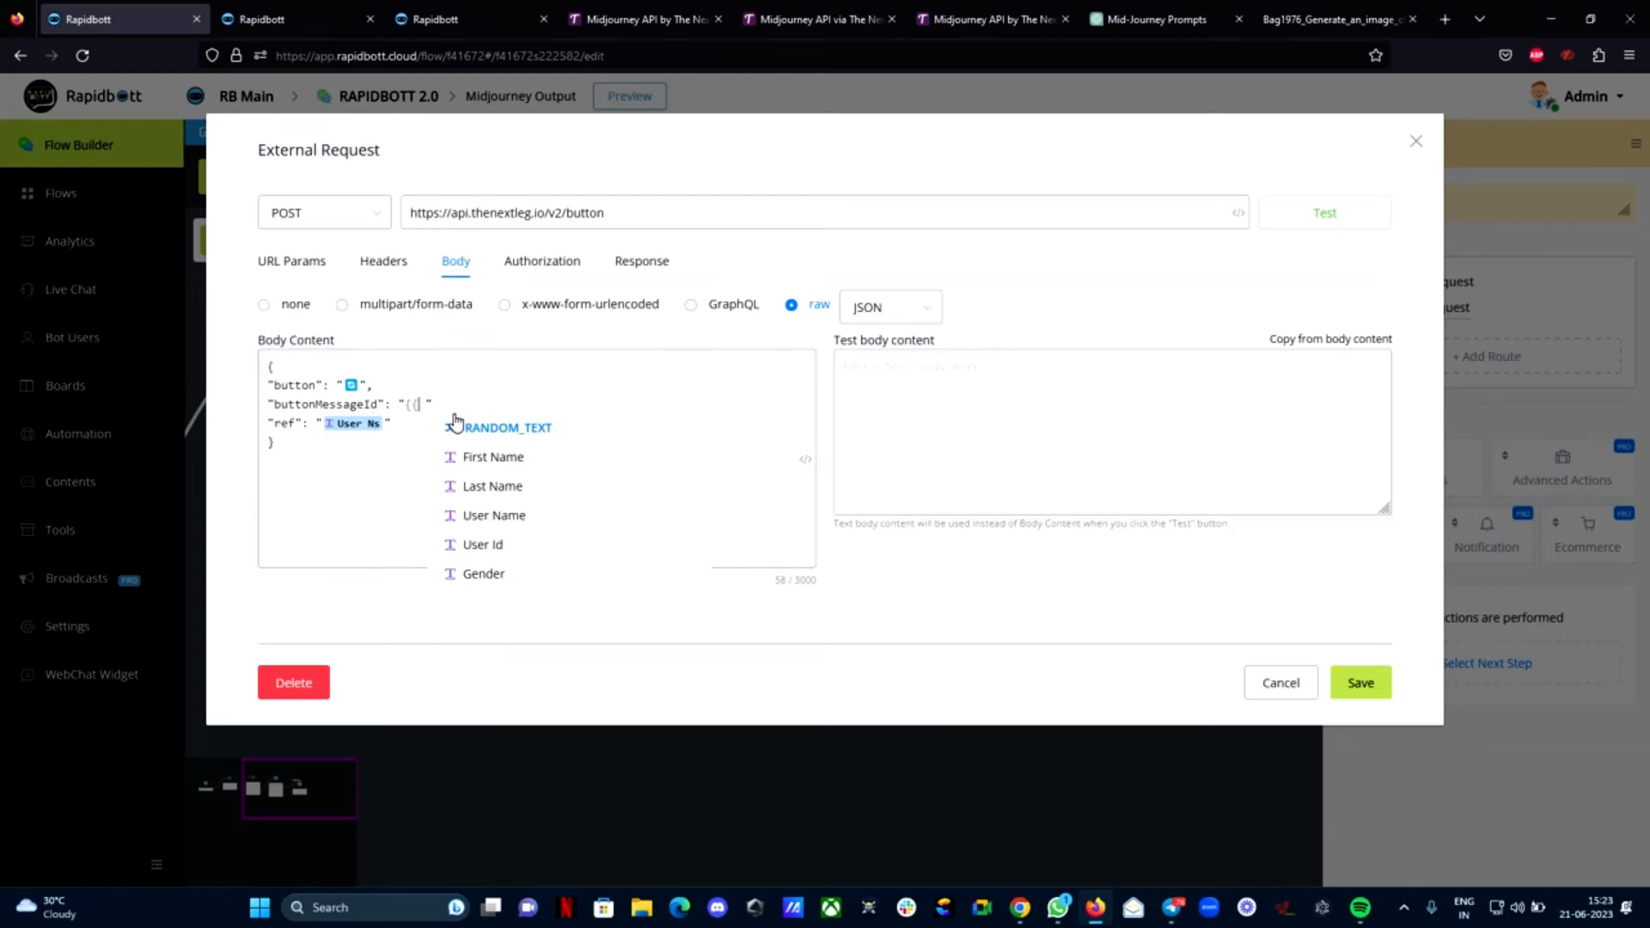
type("butt")
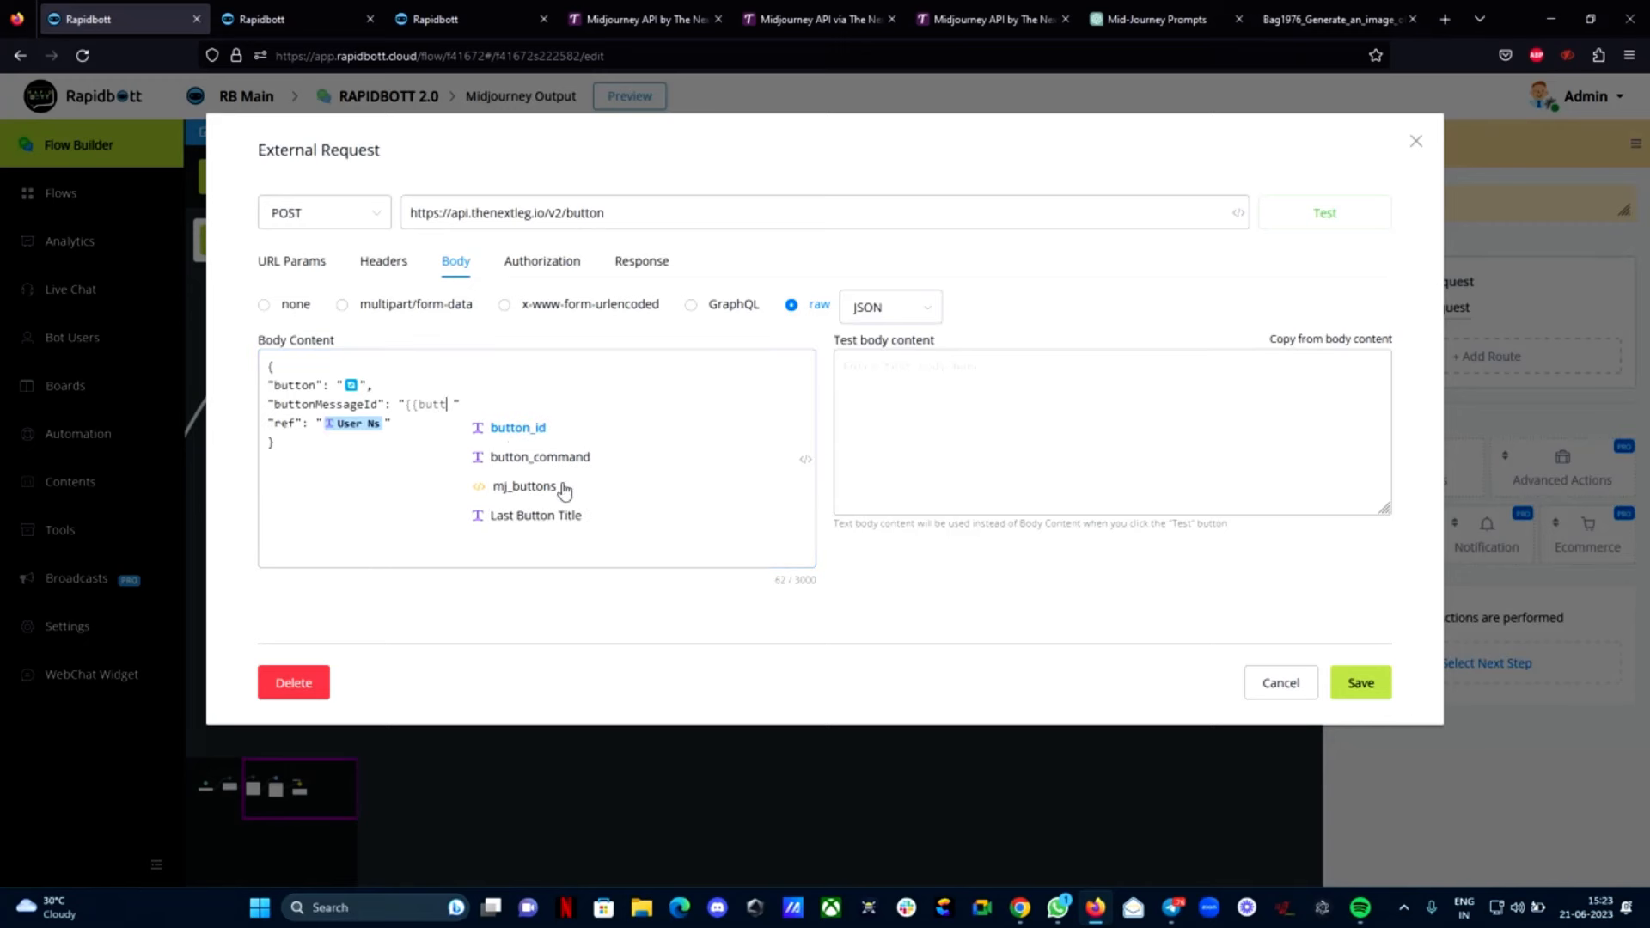
left_click(526, 433)
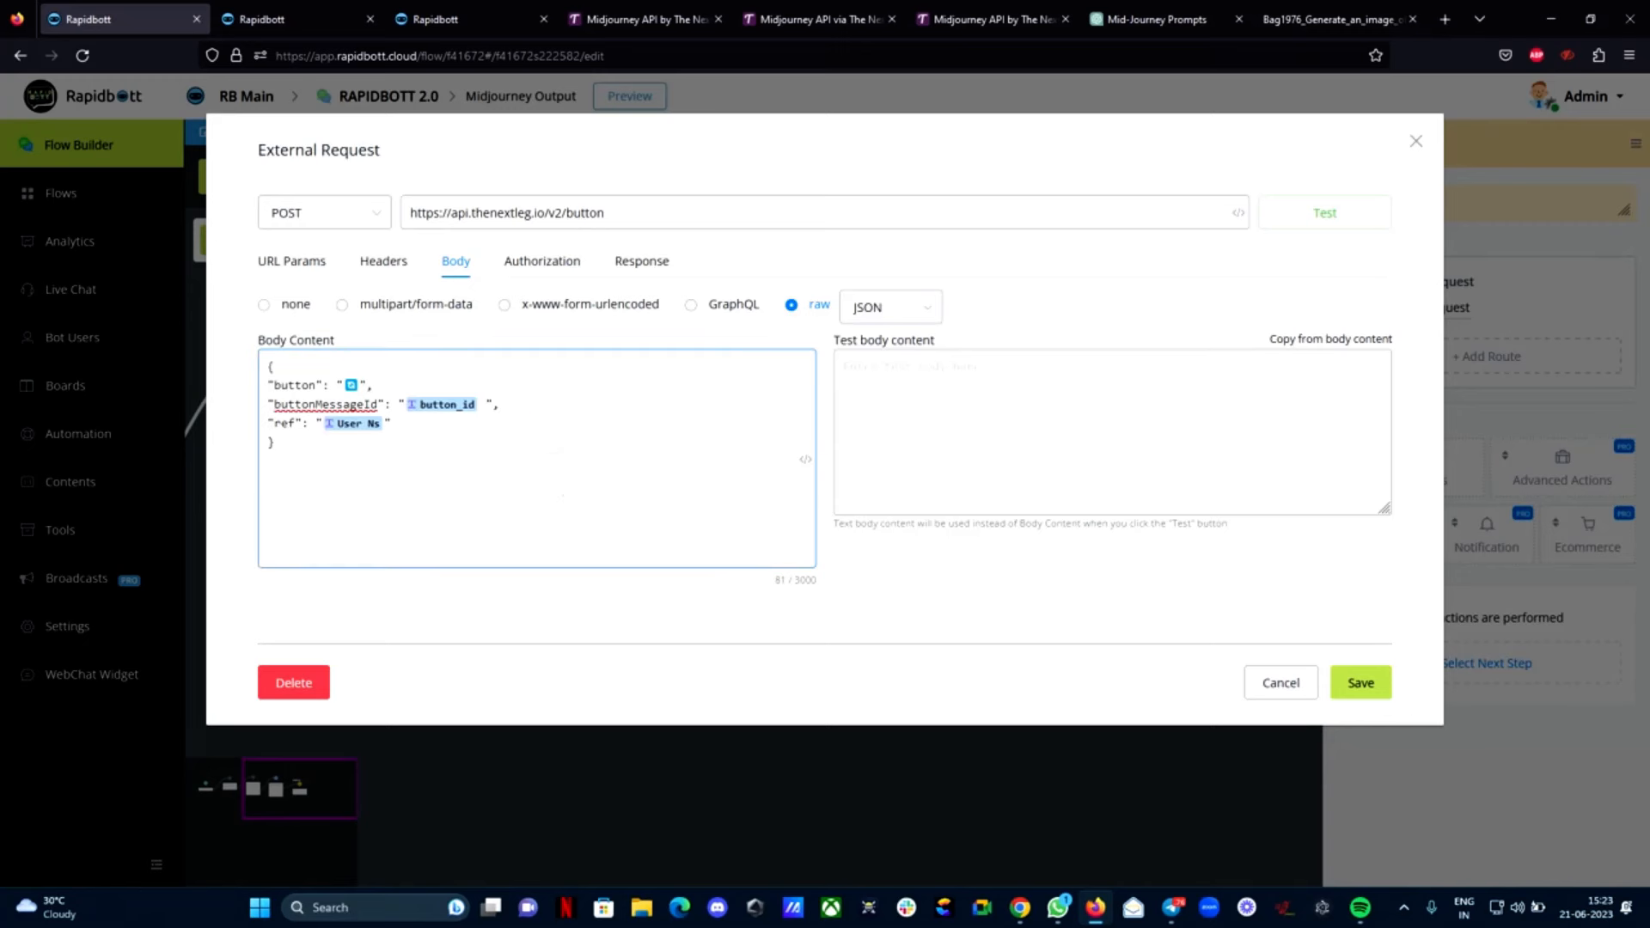
key("BackSpace")
Replace the emoji in the button field's value with the button_command variable, without a trailing space
key("BackSpace")
key("Left")
type("{{")
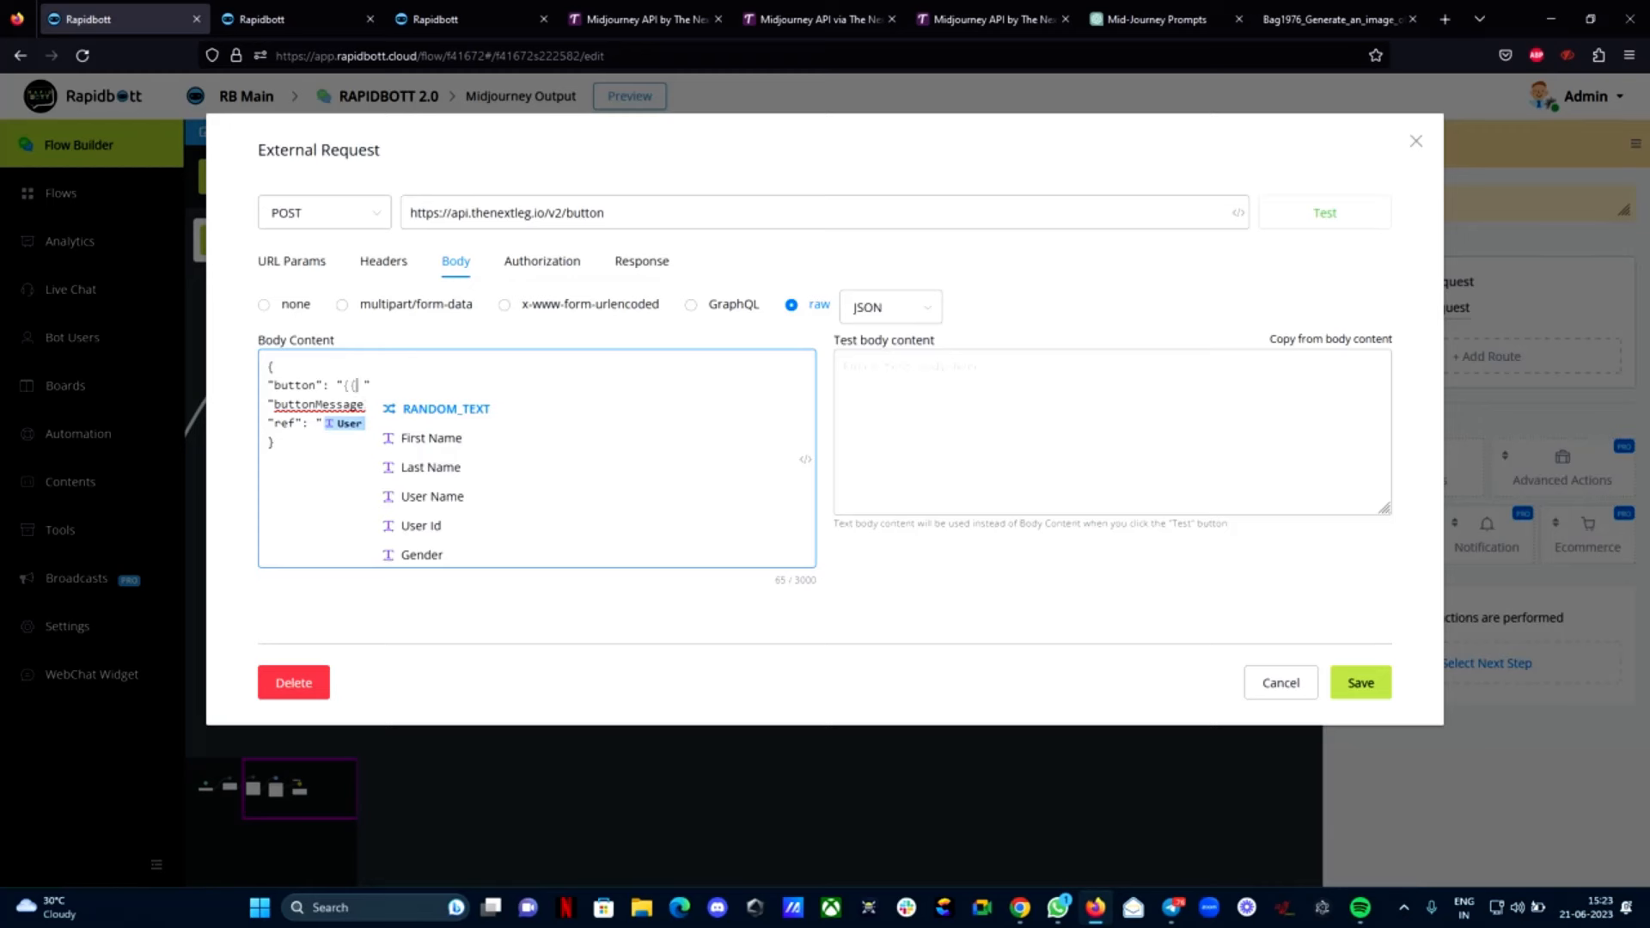
type("bitt")
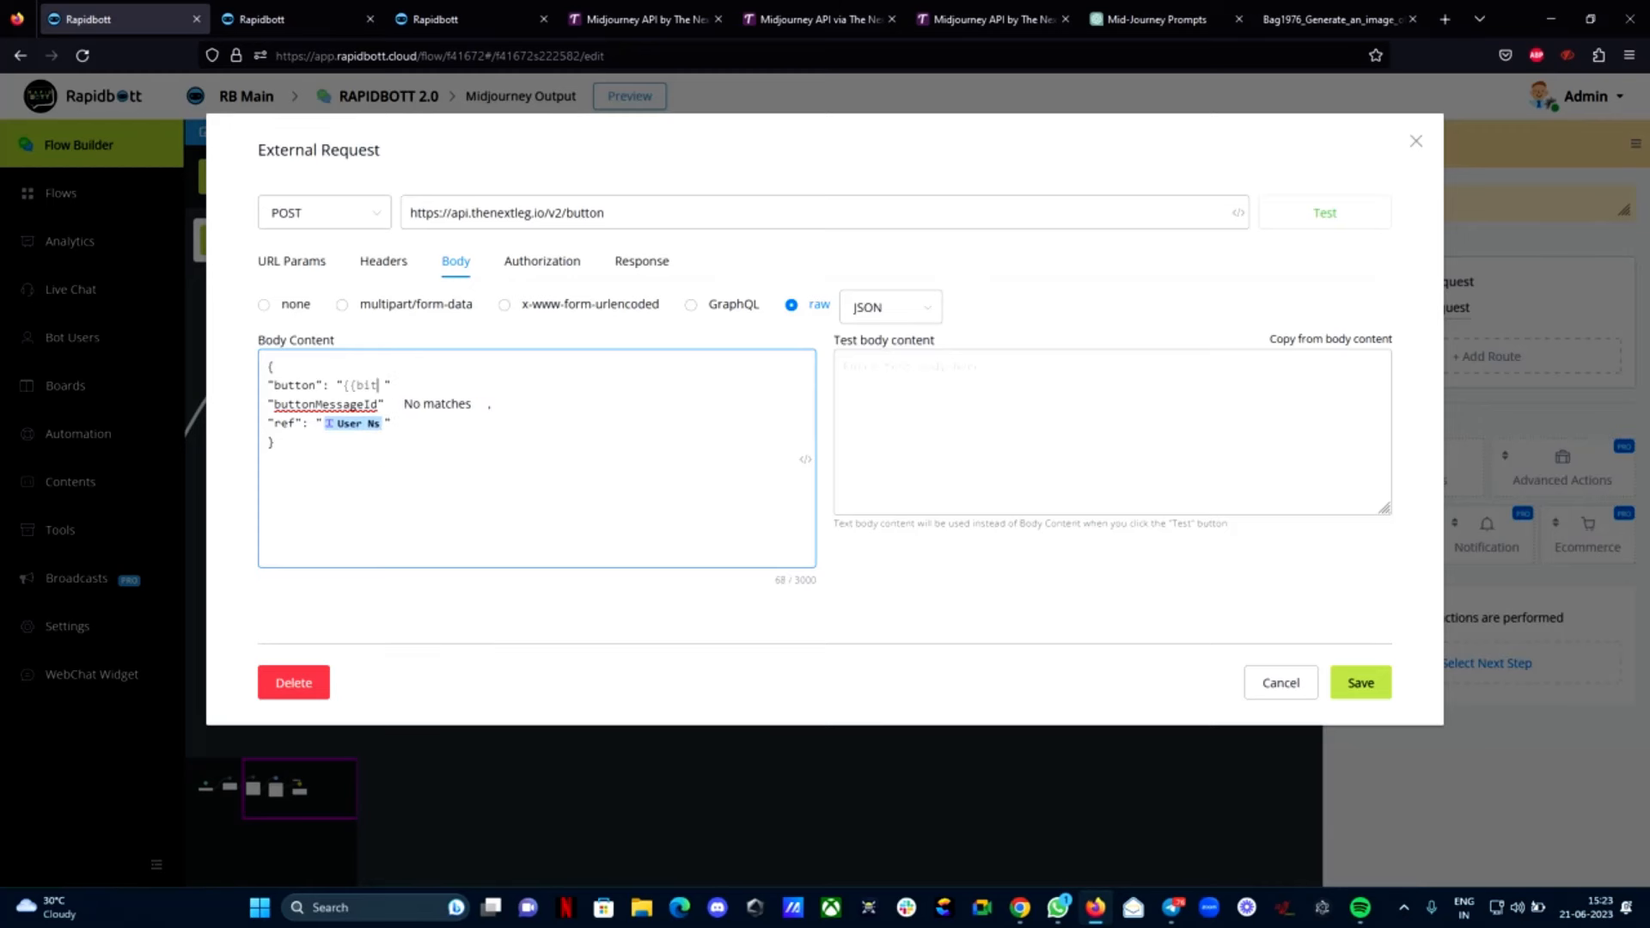
key("BackSpace")
key("BackSpace")
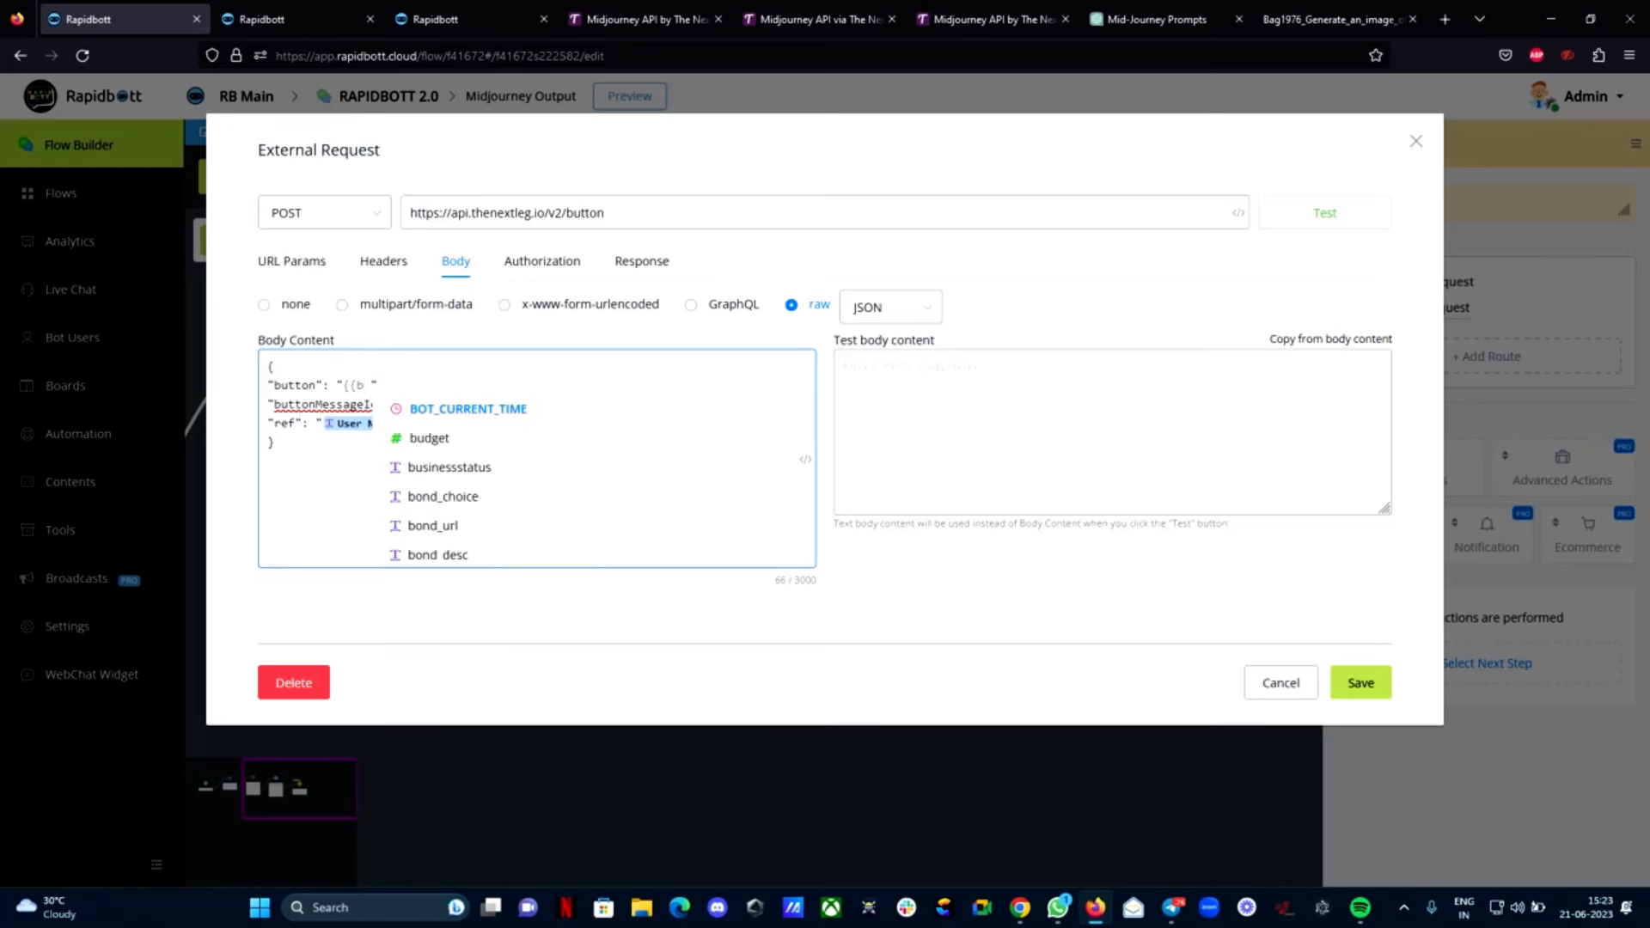
type("utt")
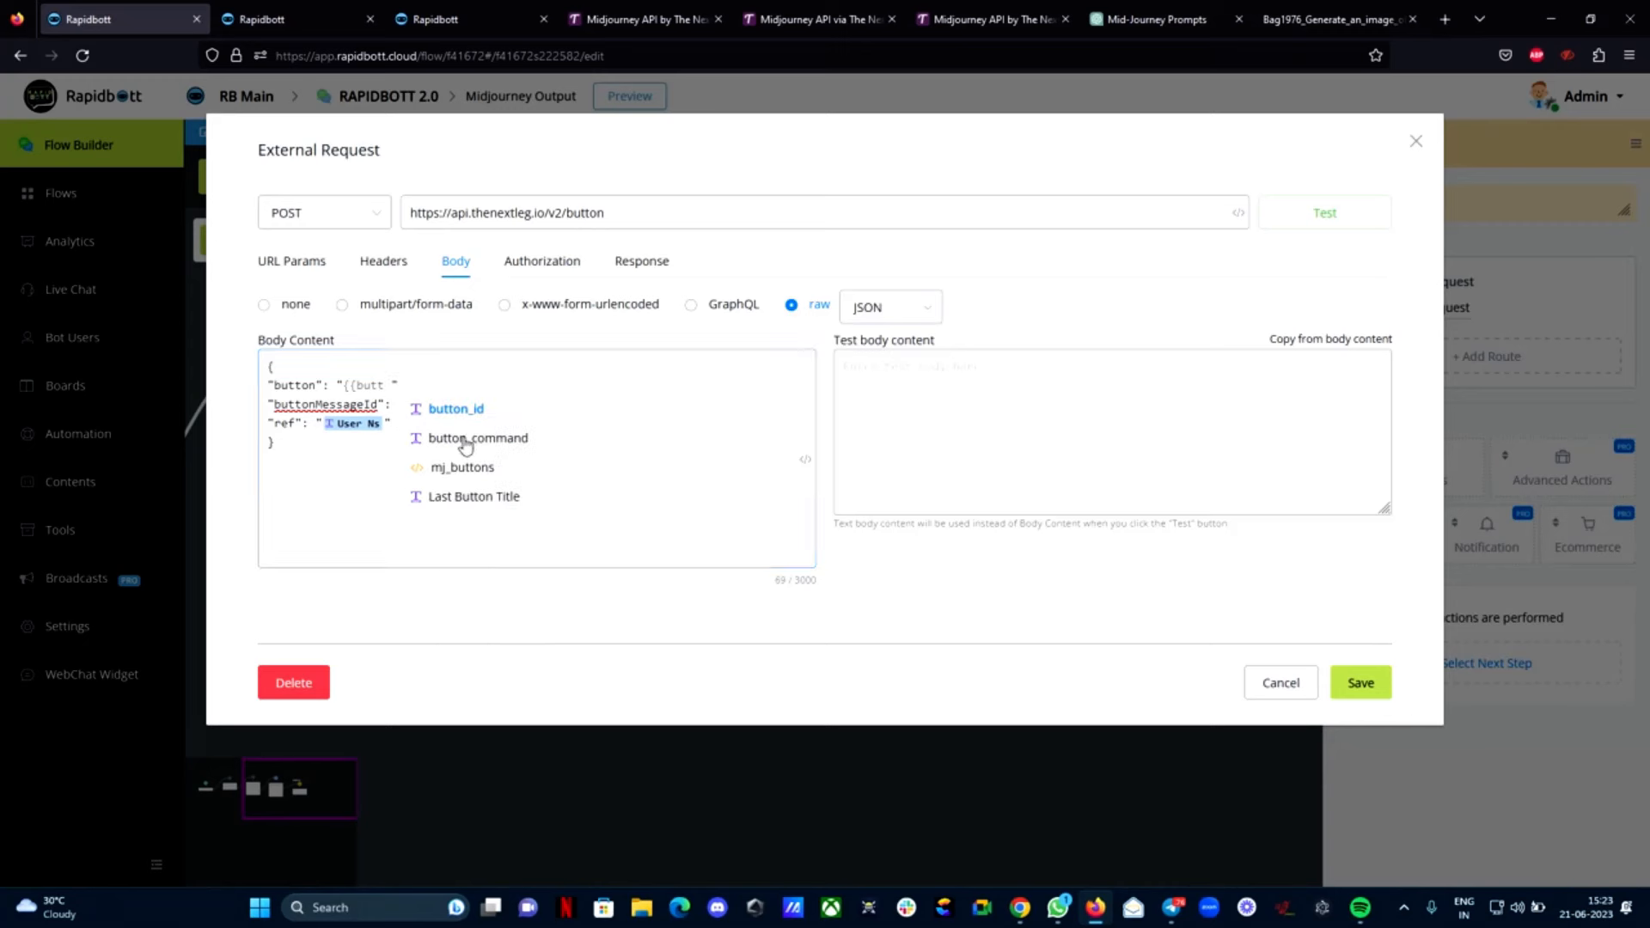
left_click(461, 438)
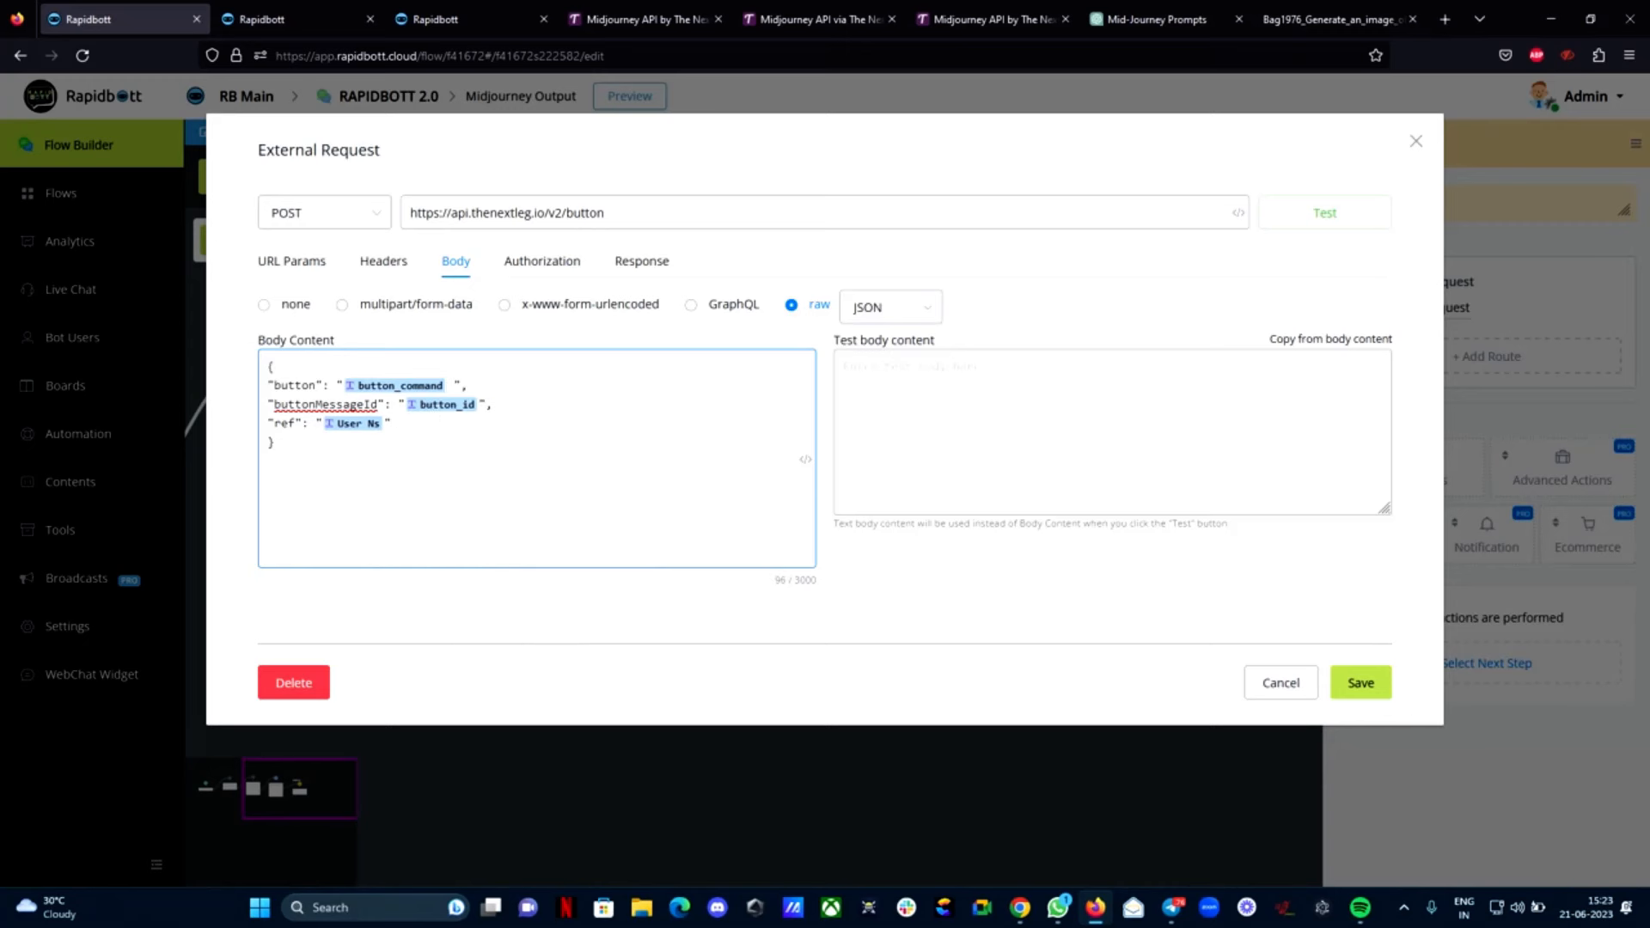
key("BackSpace")
Copy the complete JSON body into the test body content and save the external request
left_click_drag(275, 449, 258, 366)
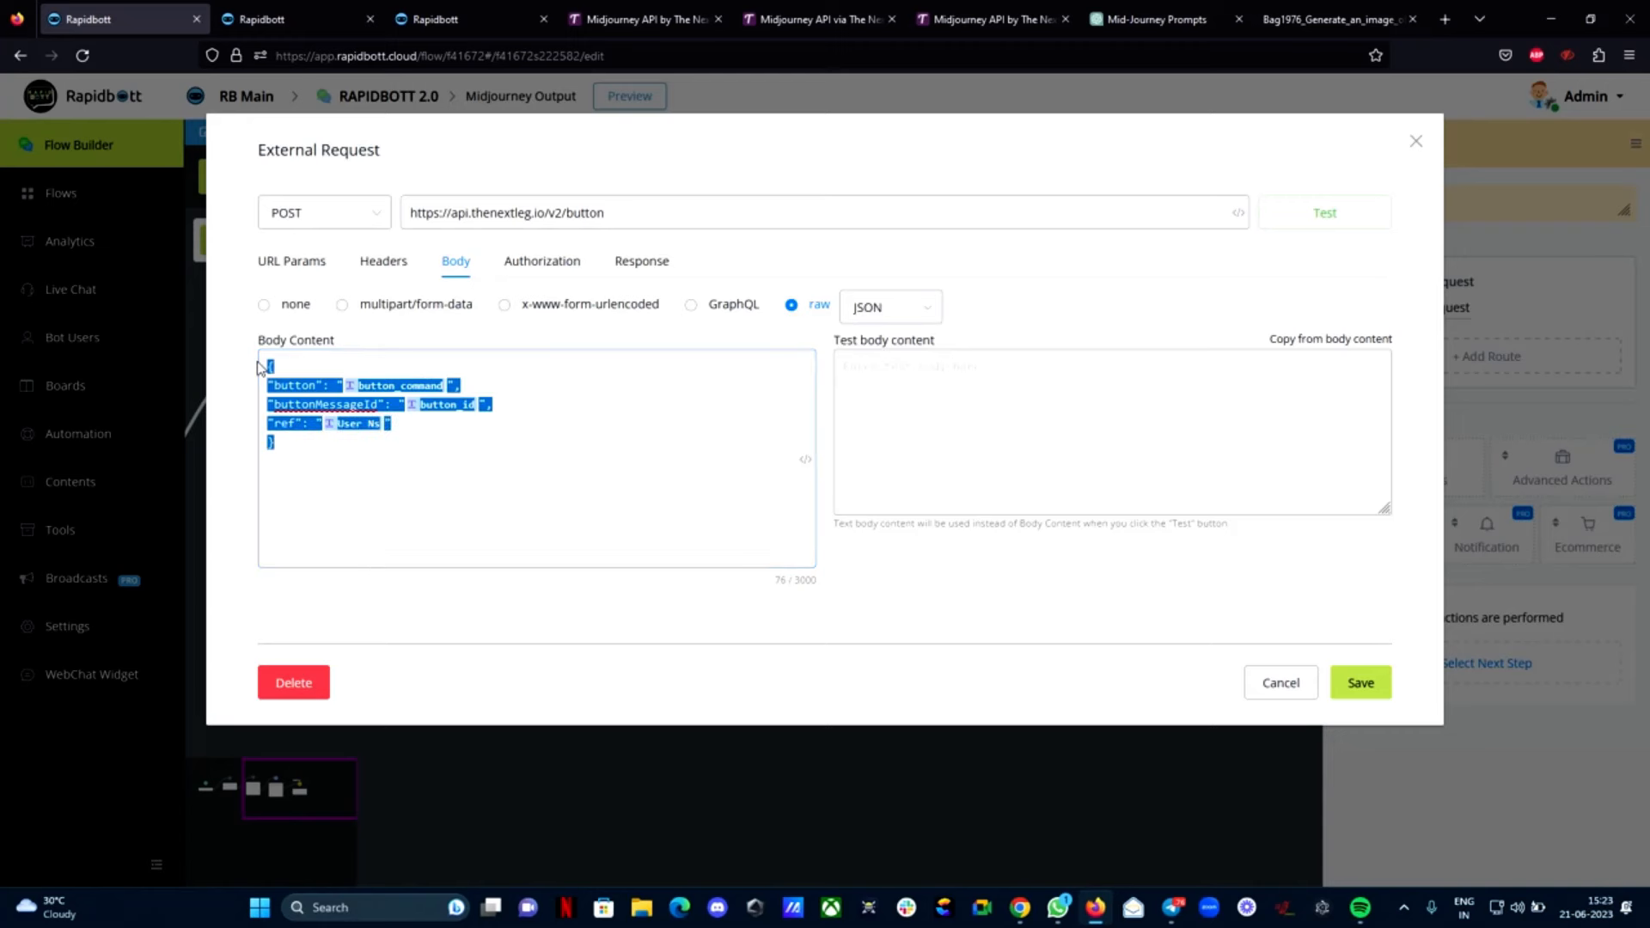
key("ctrl+c")
left_click(924, 387)
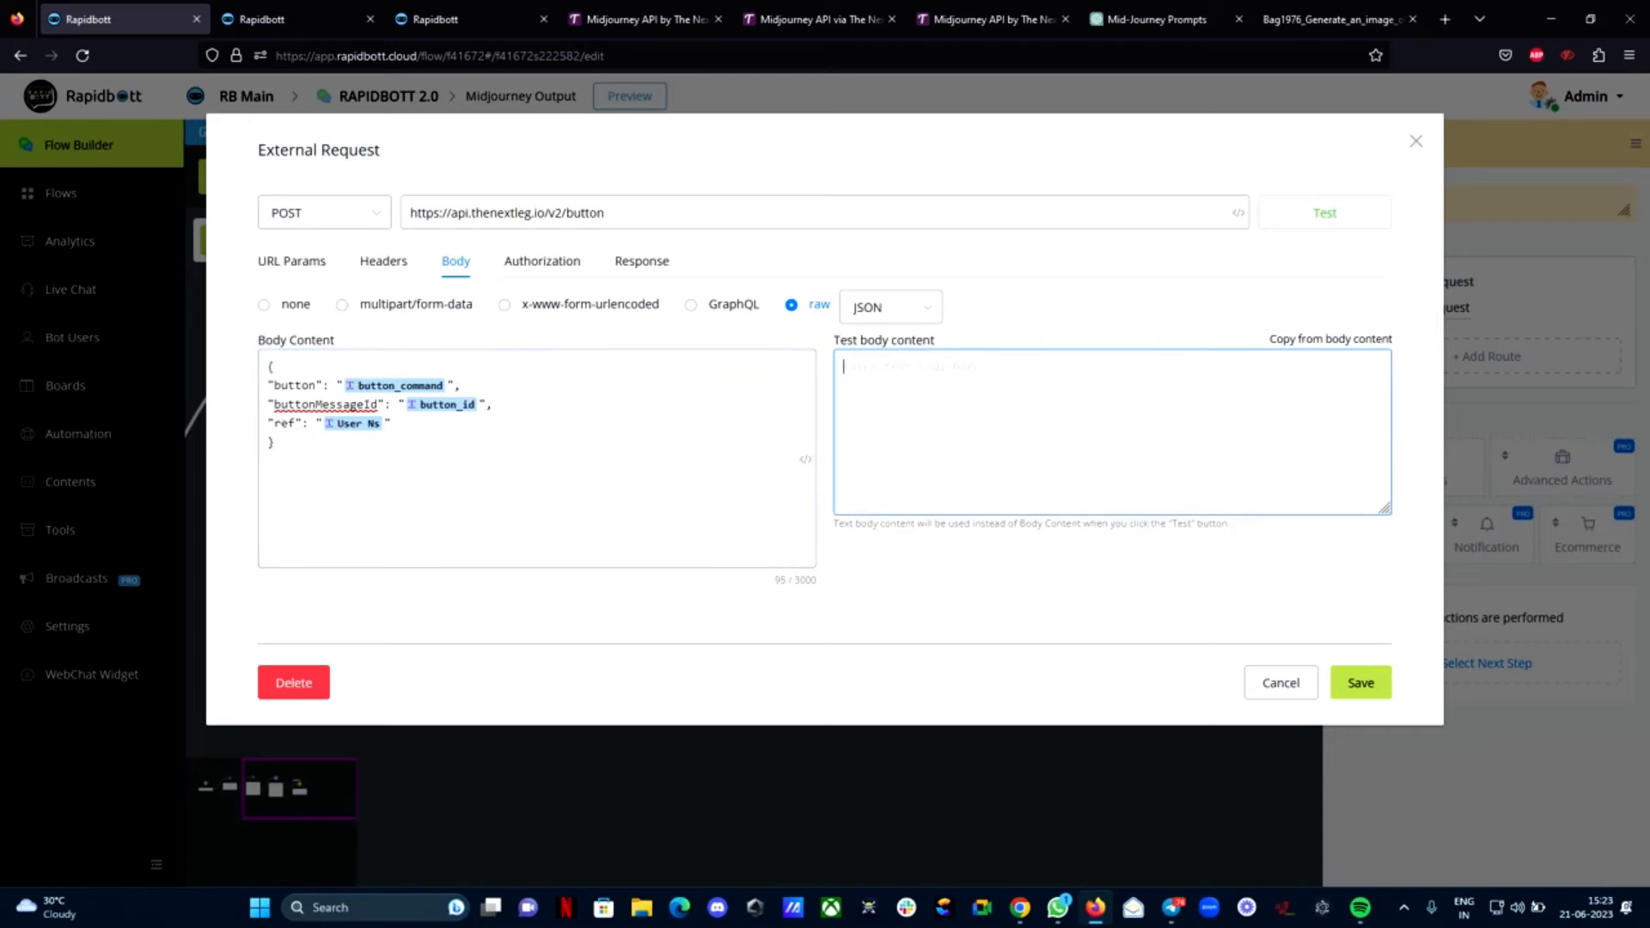
key("ctrl+v")
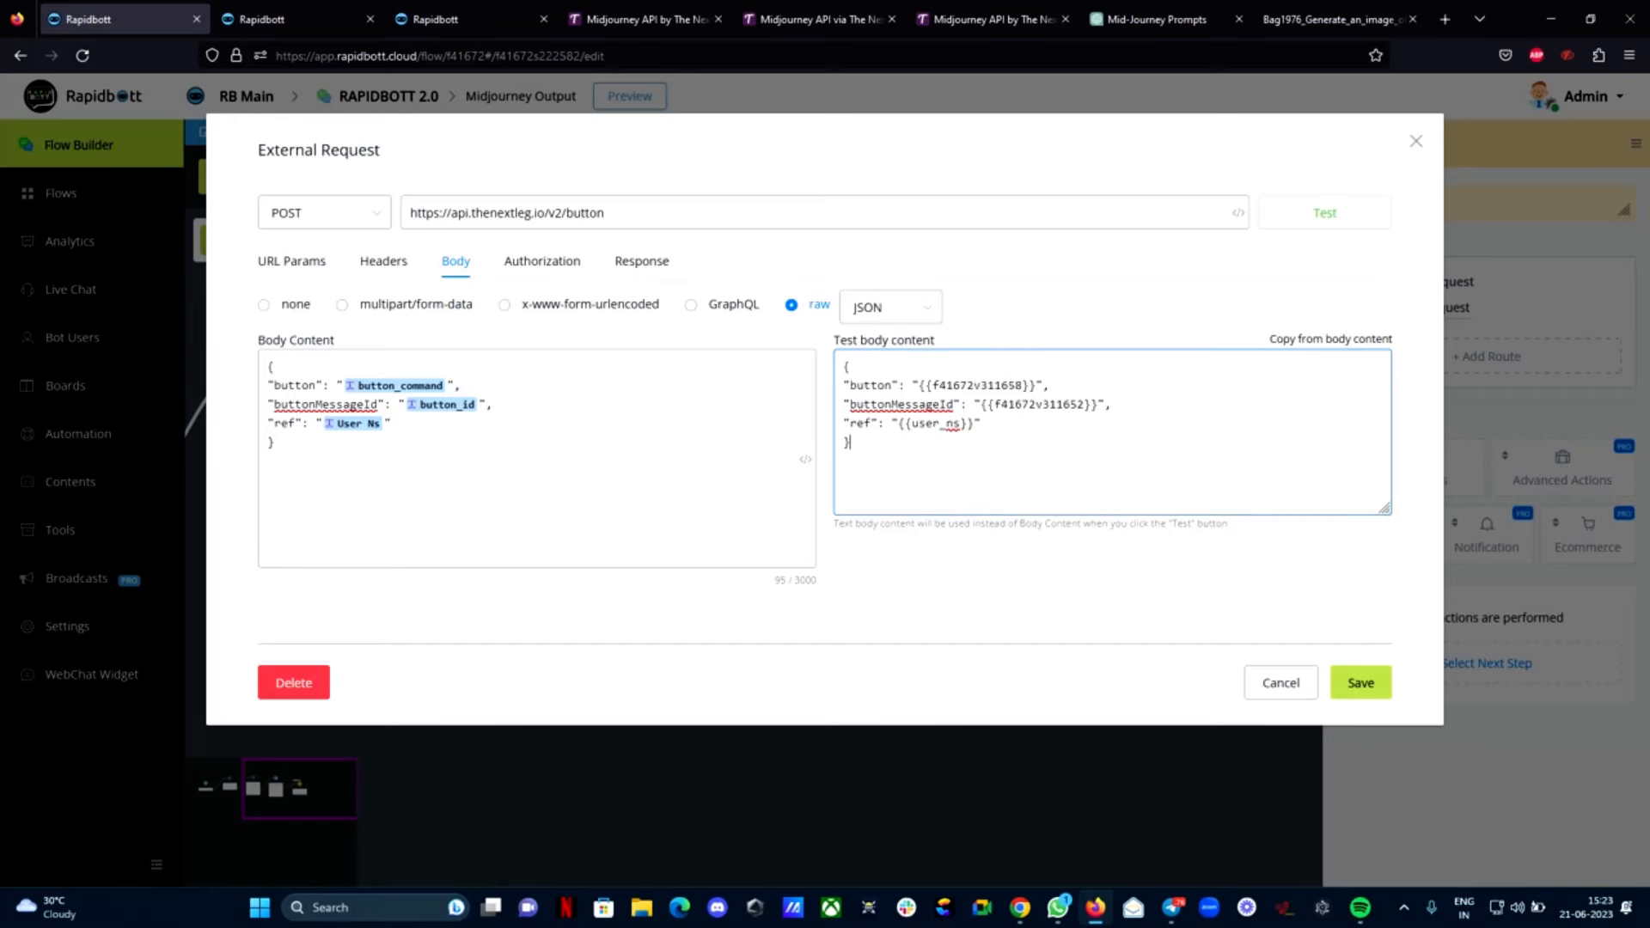
left_click(1358, 685)
Open the logs of the Midjourney New inbound webhook in the other Rapidbott tab and expand the logged request
right_click(113, 17)
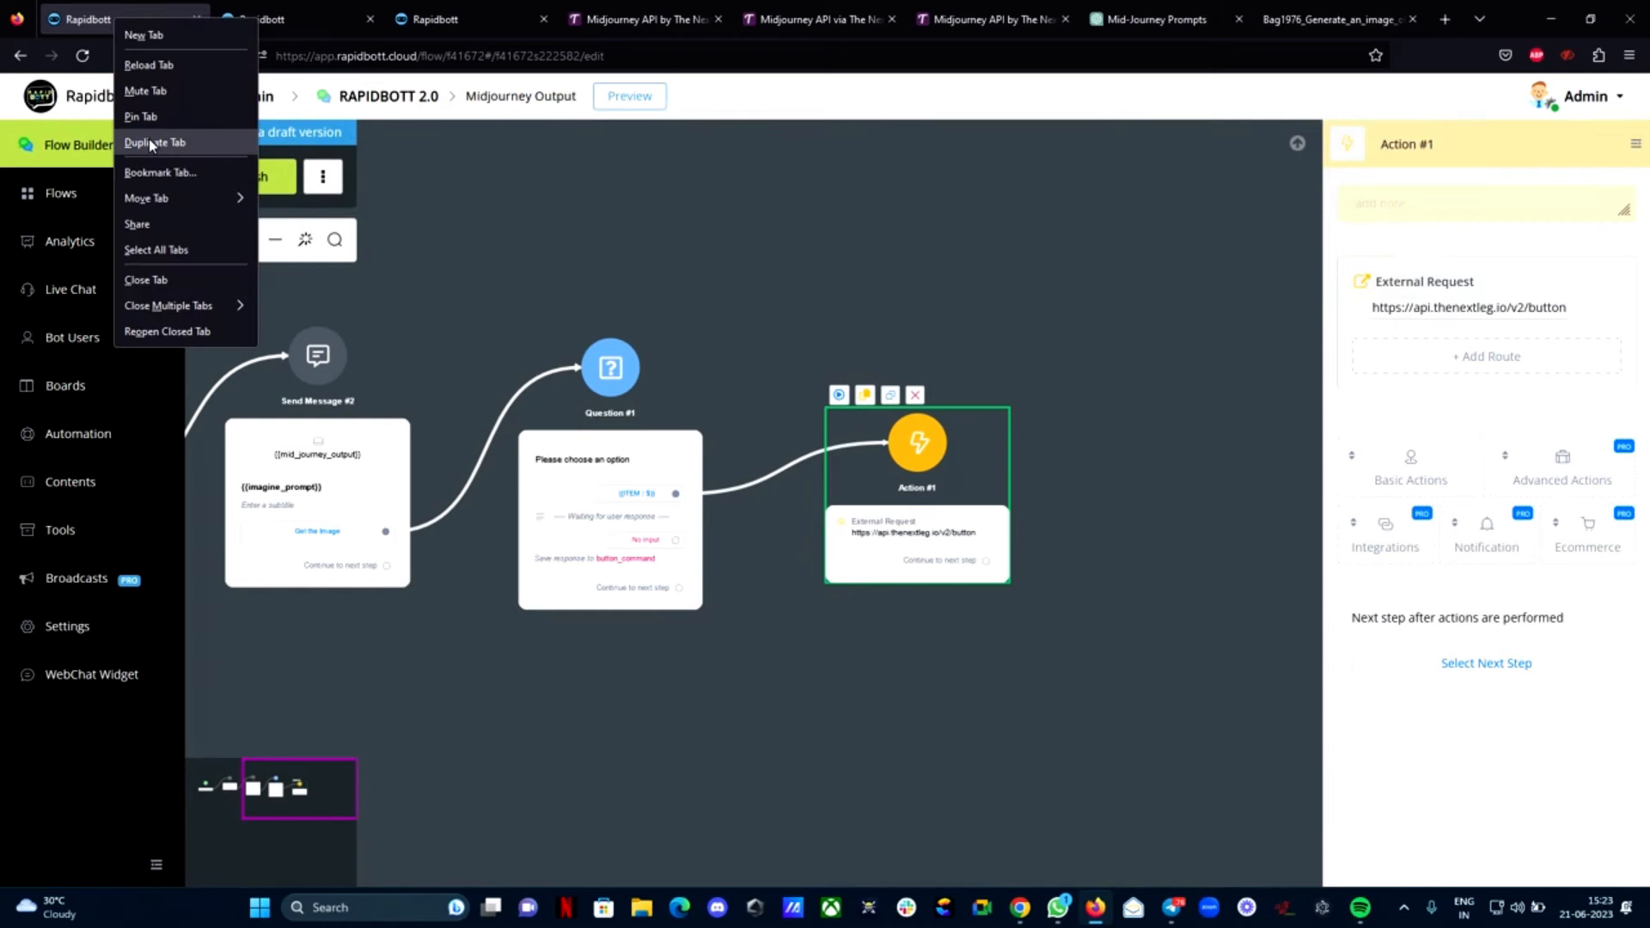
left_click(269, 12)
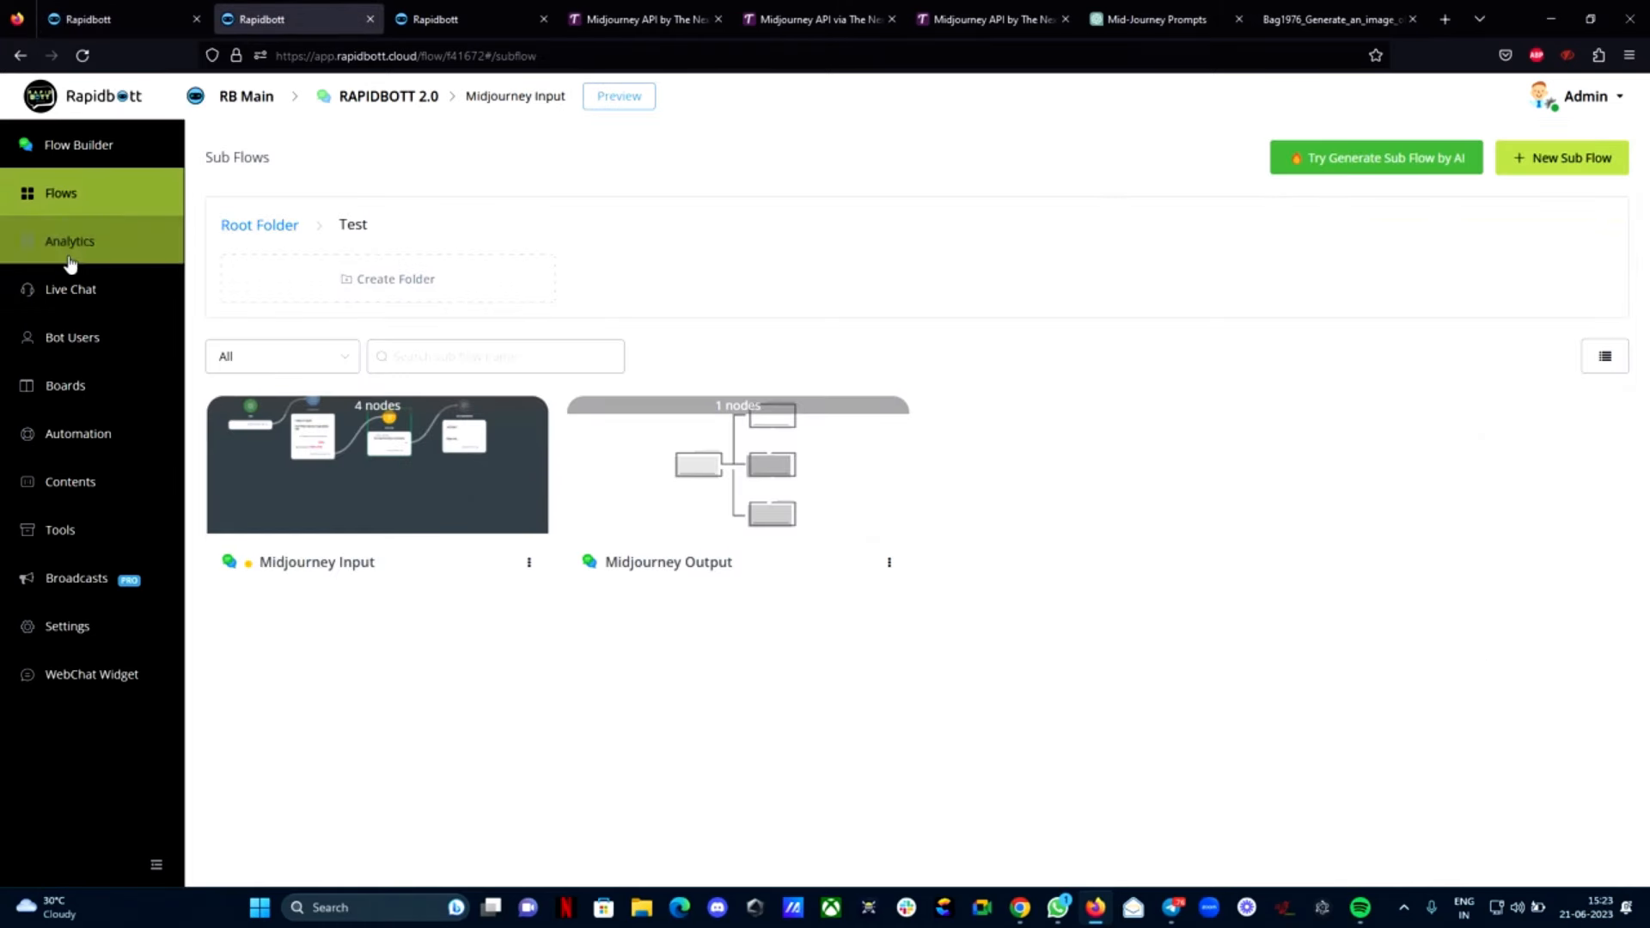
left_click(80, 554)
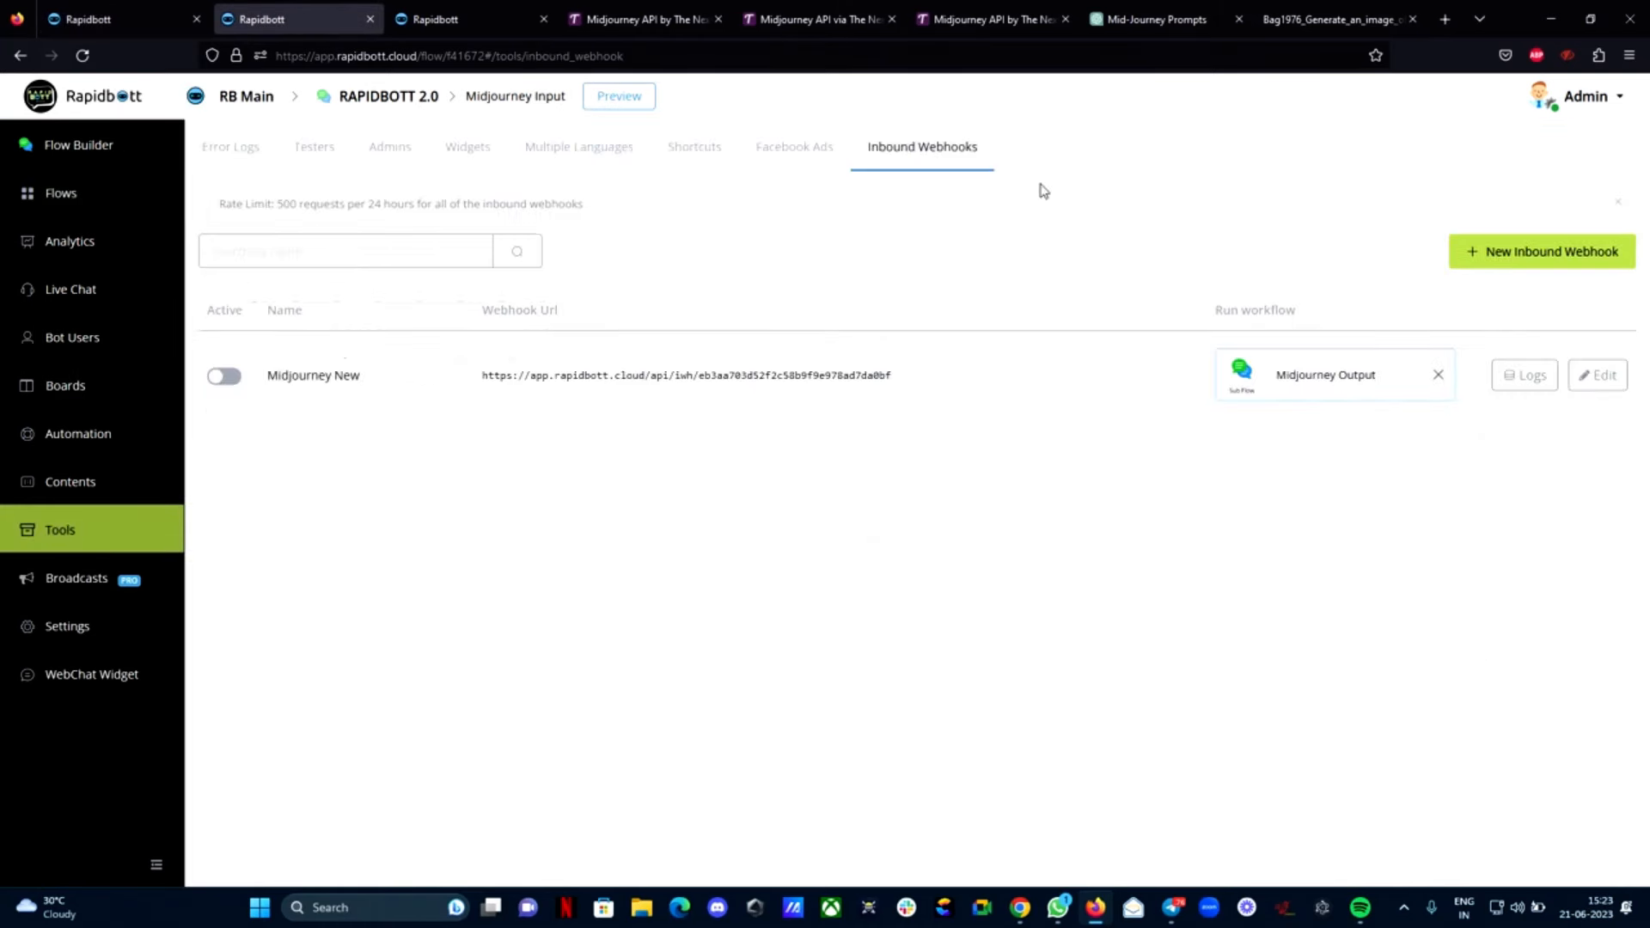
left_click(1528, 375)
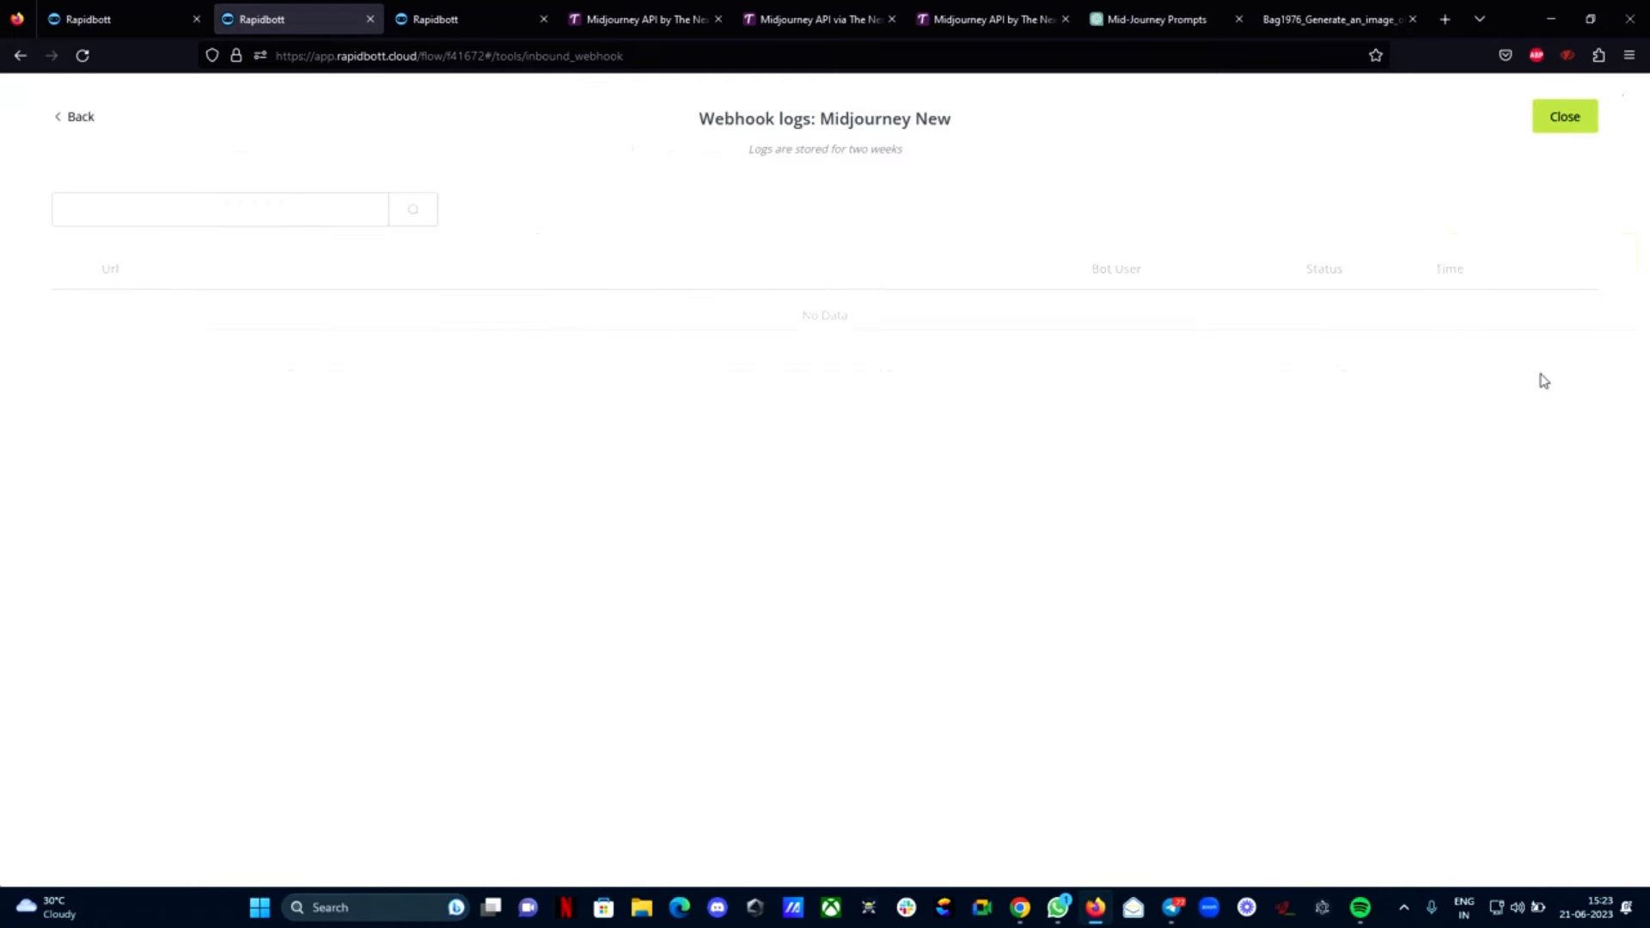
left_click(67, 312)
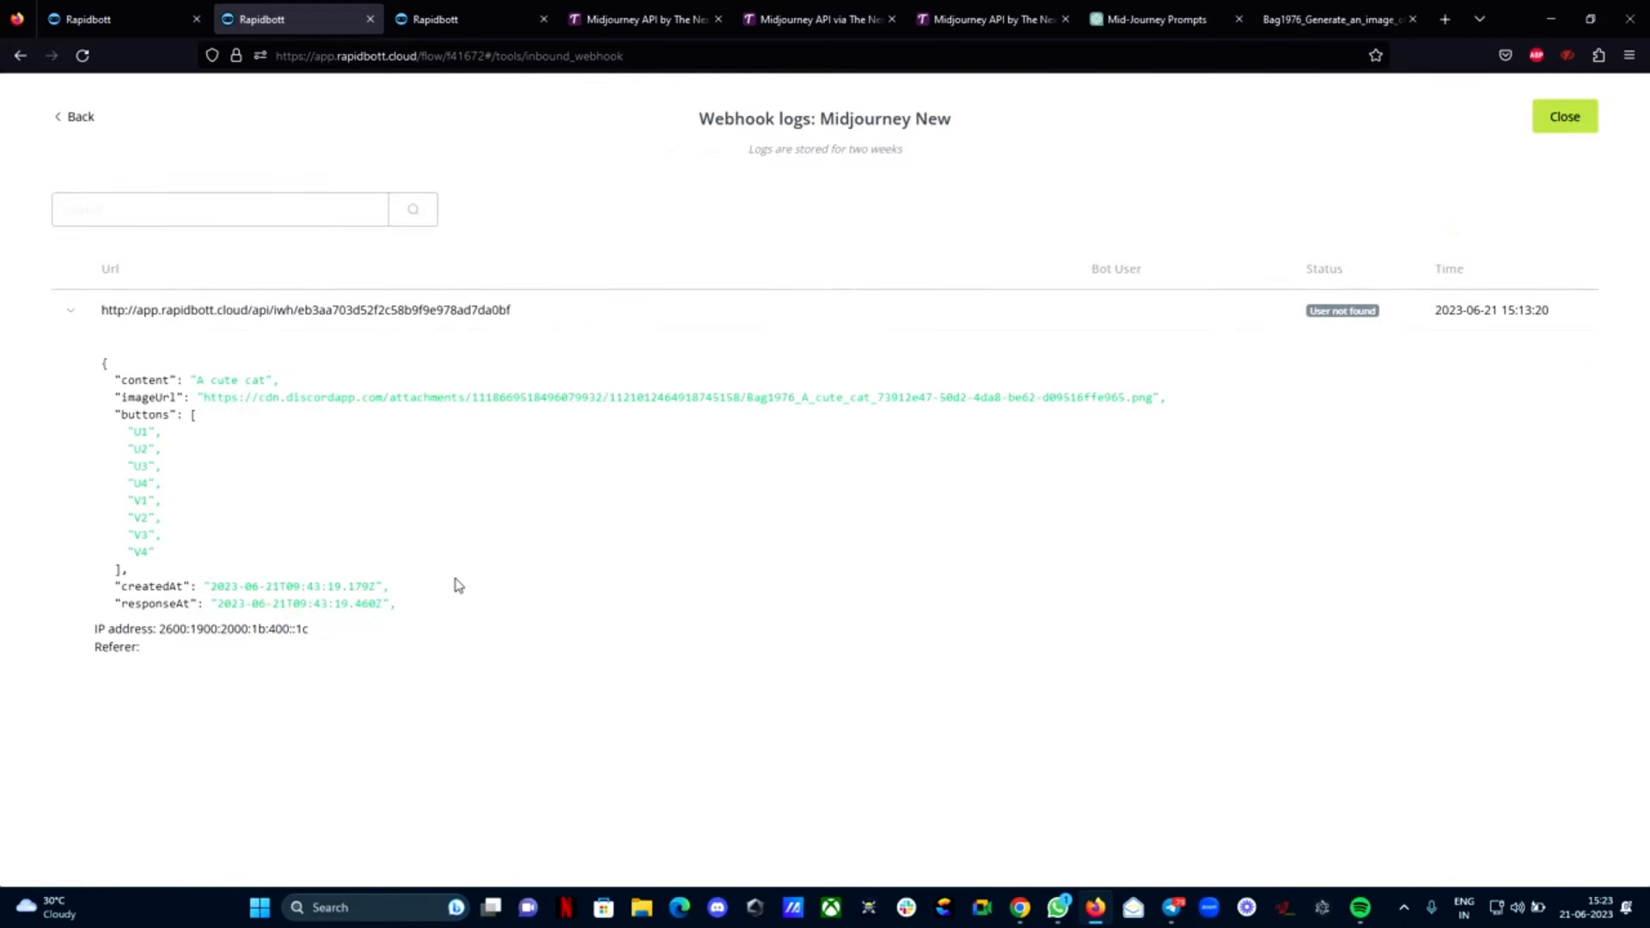
scroll(458, 585, "down", 2)
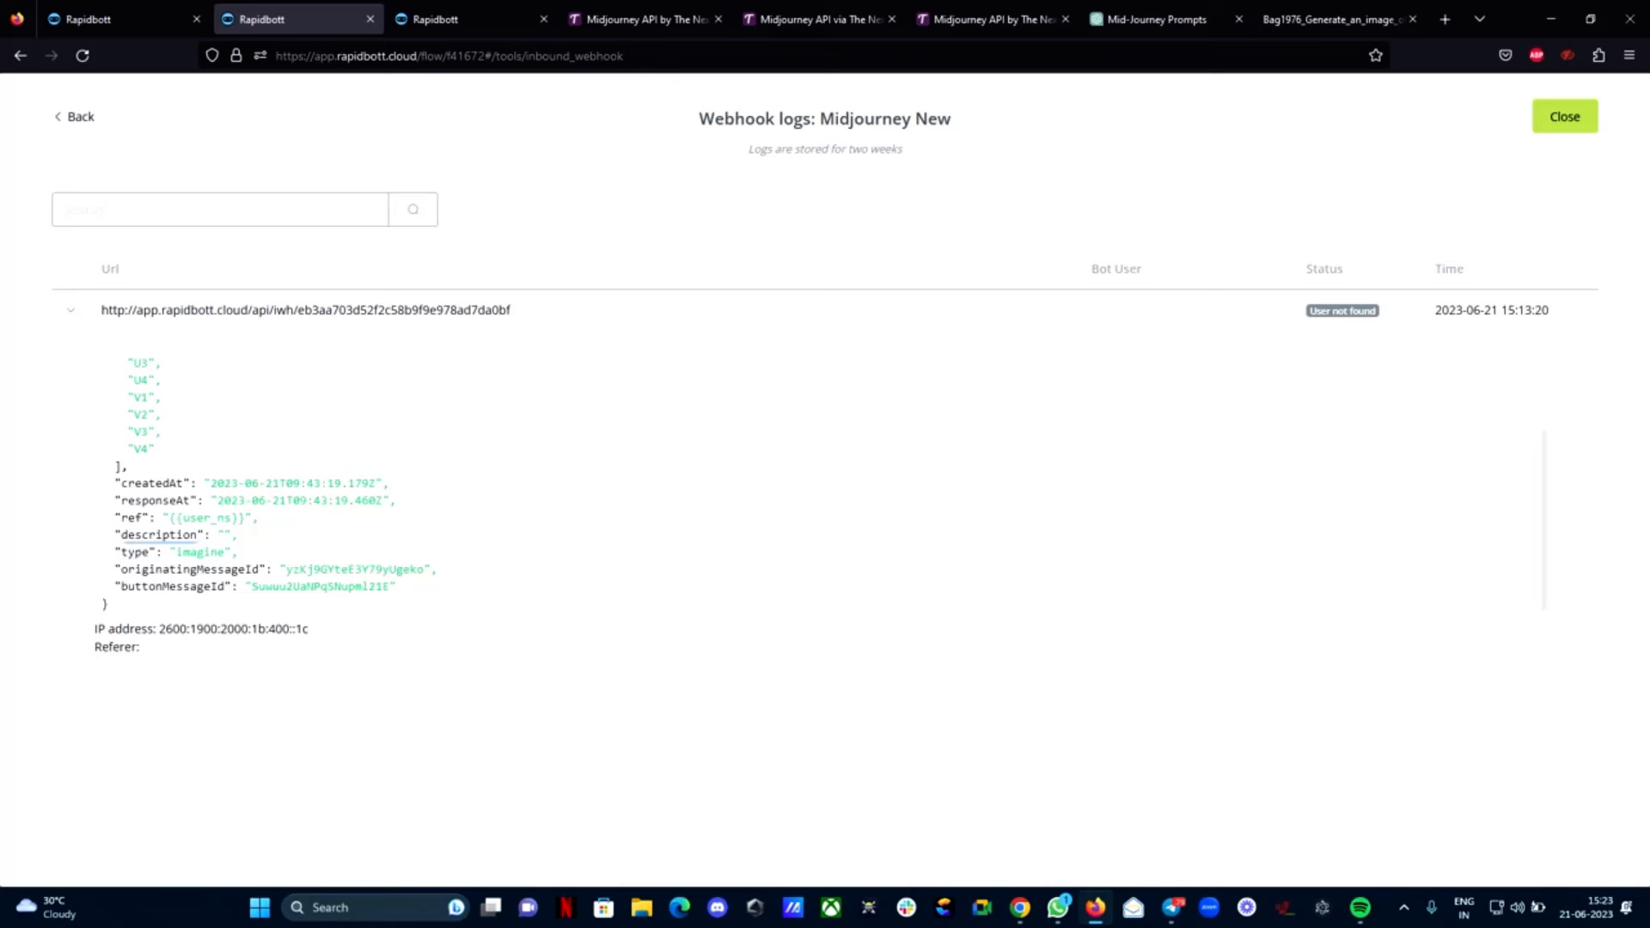
Copy the buttonMessageId value from the logged webhook request
double_click(173, 588)
left_click_drag(251, 587, 383, 587)
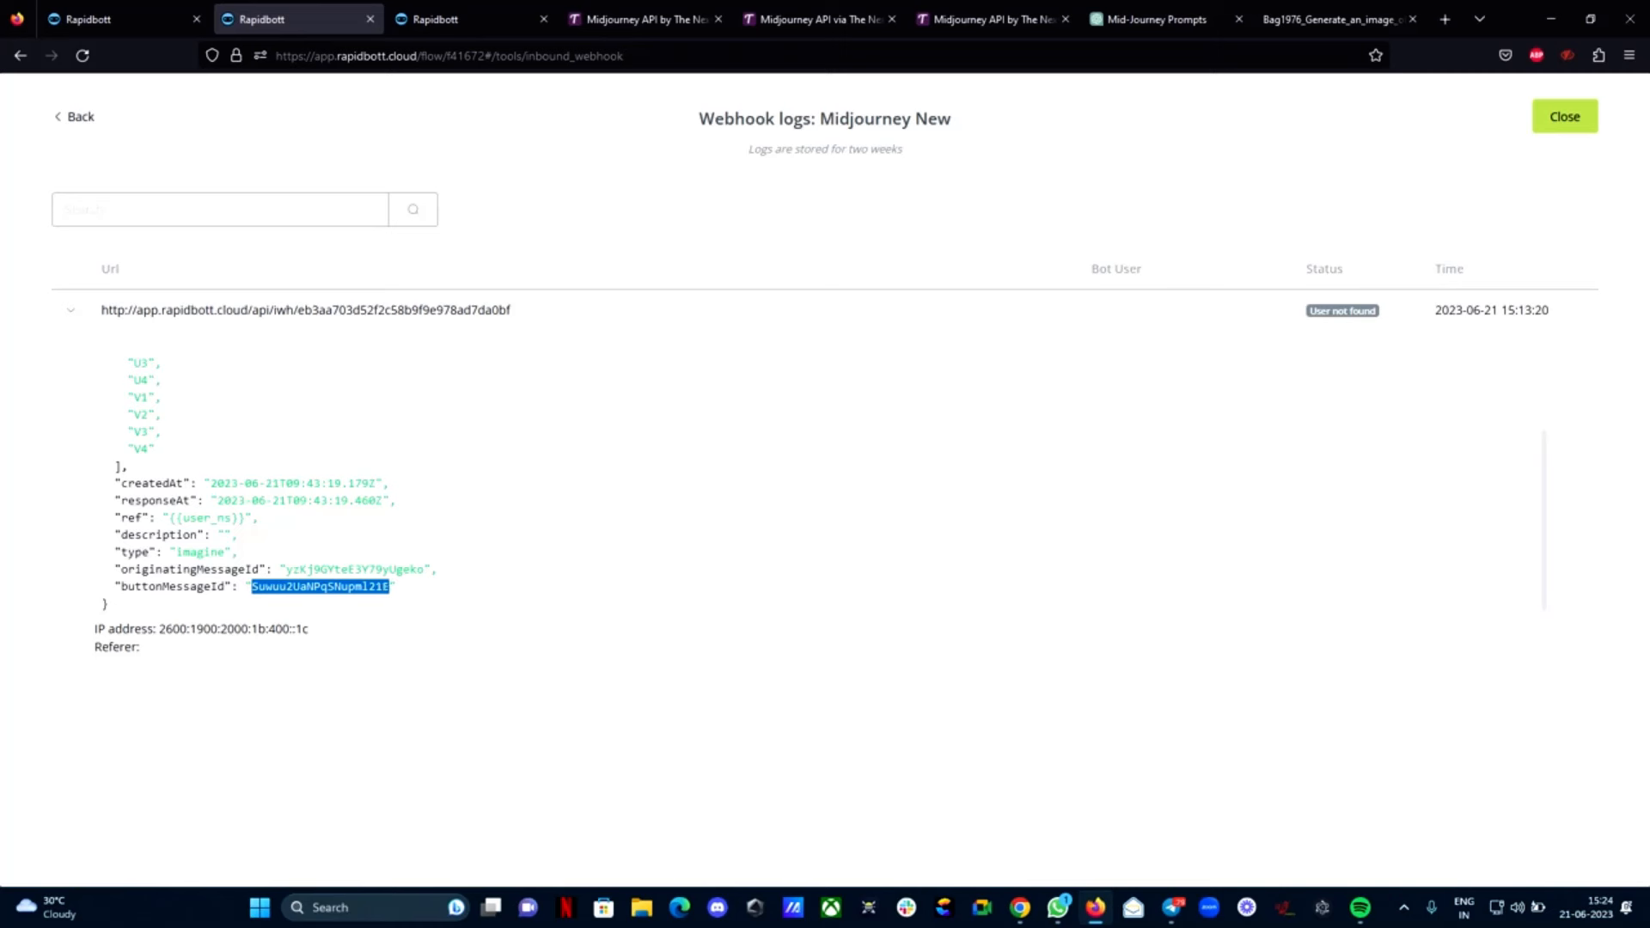
right_click(375, 588)
left_click(406, 610)
Reopen the external request in the Midjourney Output flow and replace the test body's buttonMessageId value with the copied ID
left_click(121, 19)
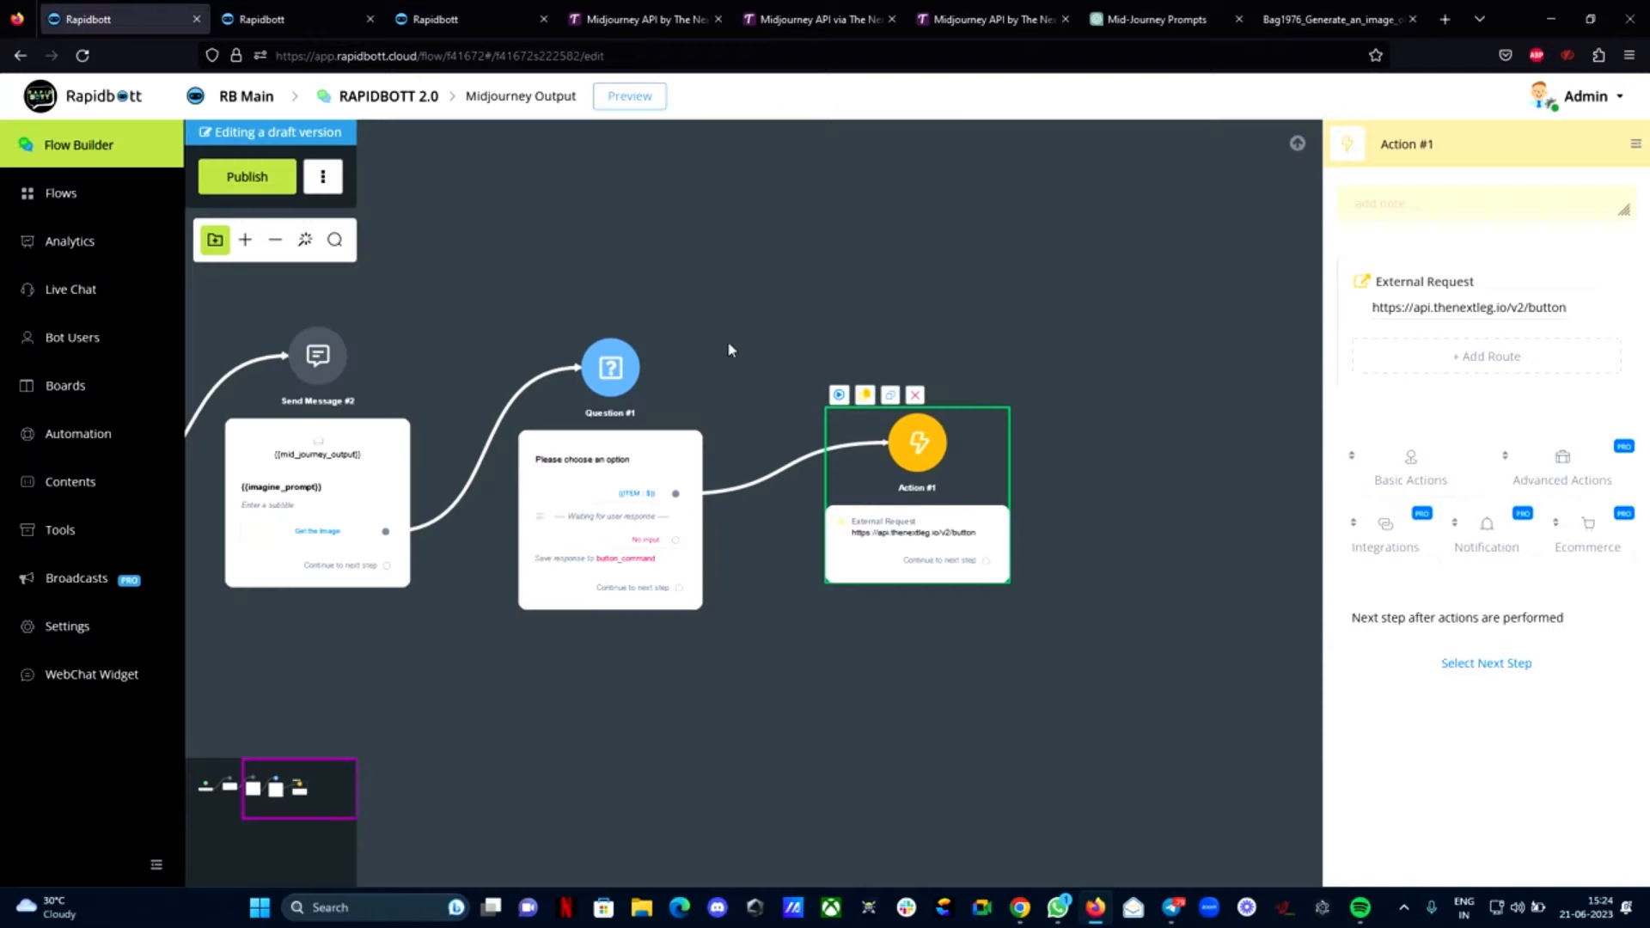
left_click(1438, 311)
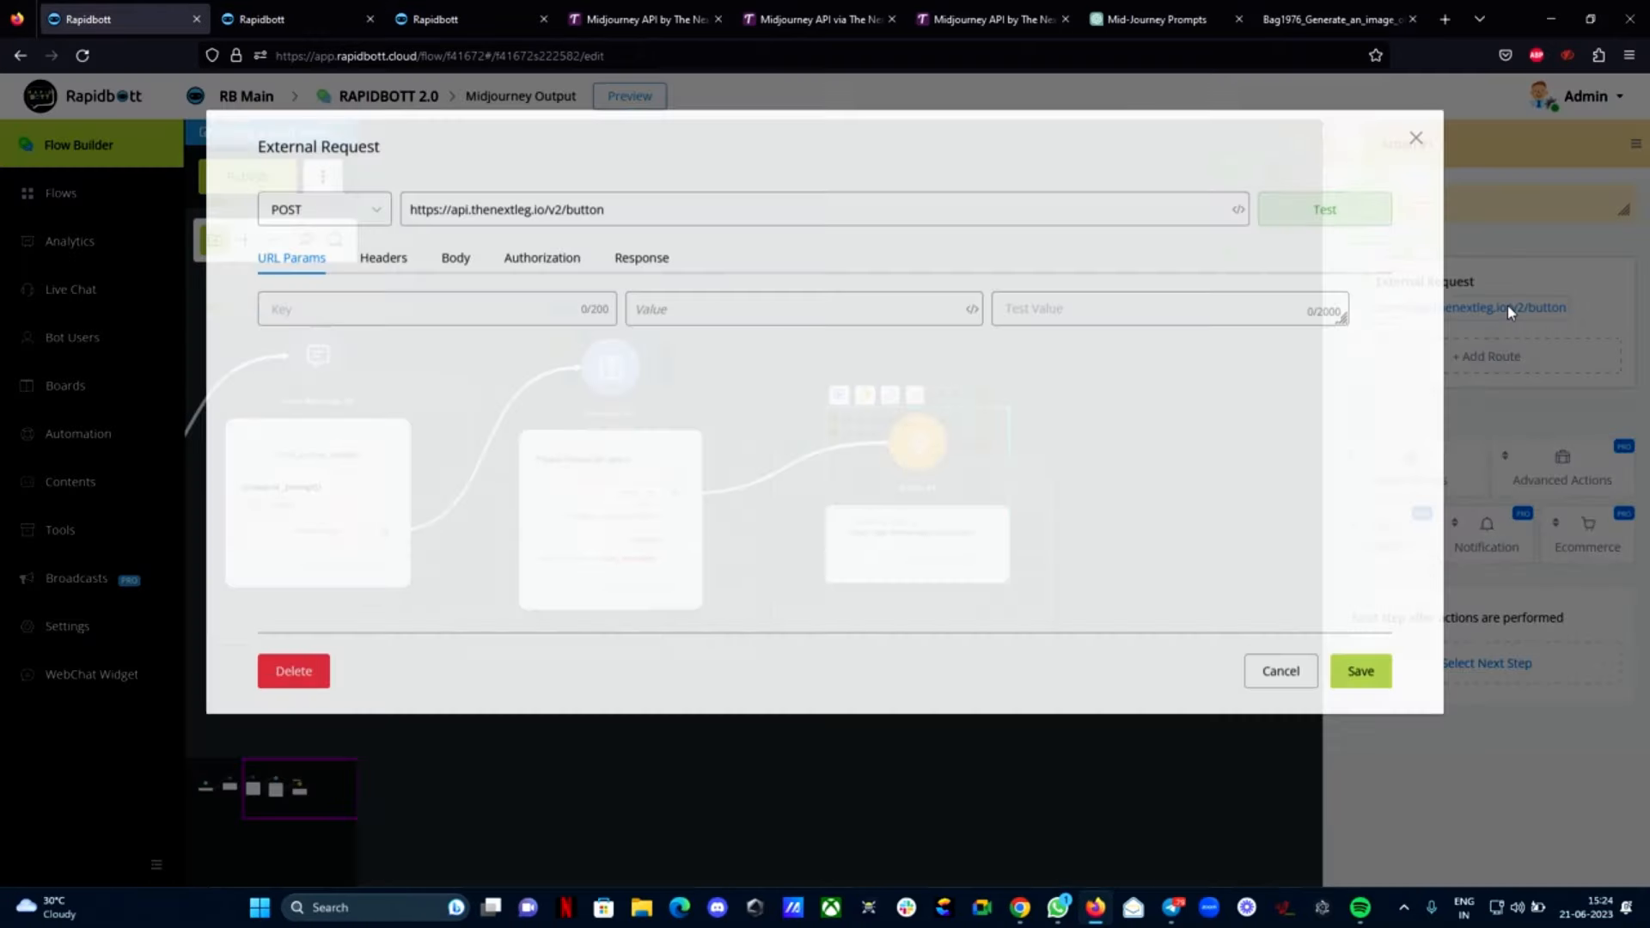
left_click(457, 261)
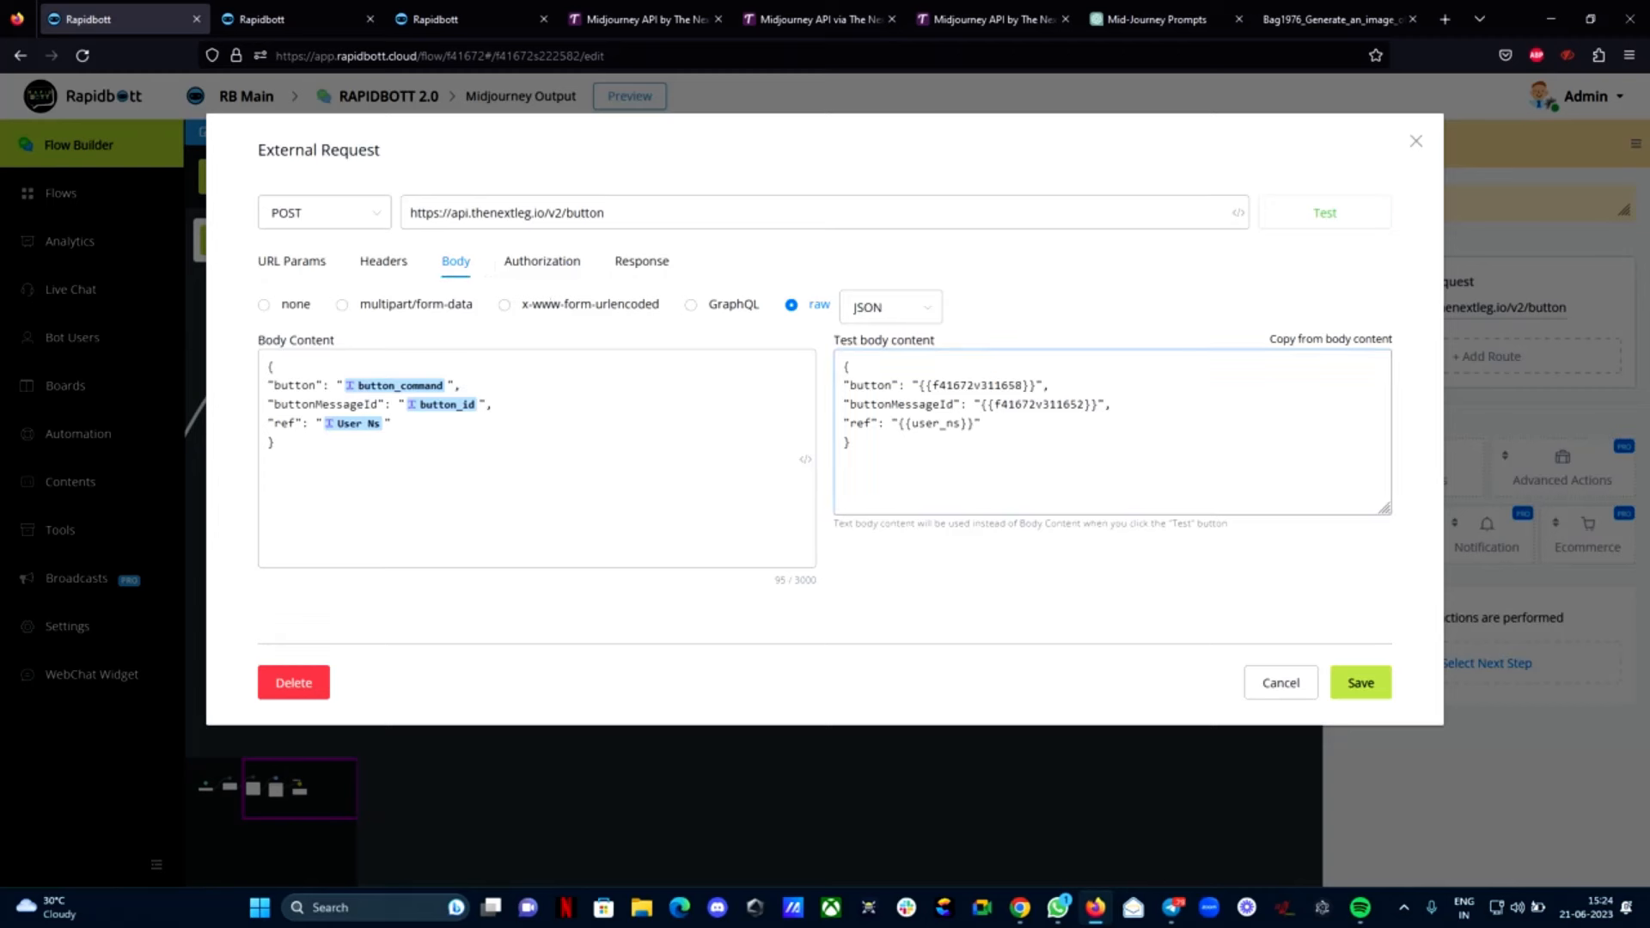
left_click_drag(1092, 405, 1015, 405)
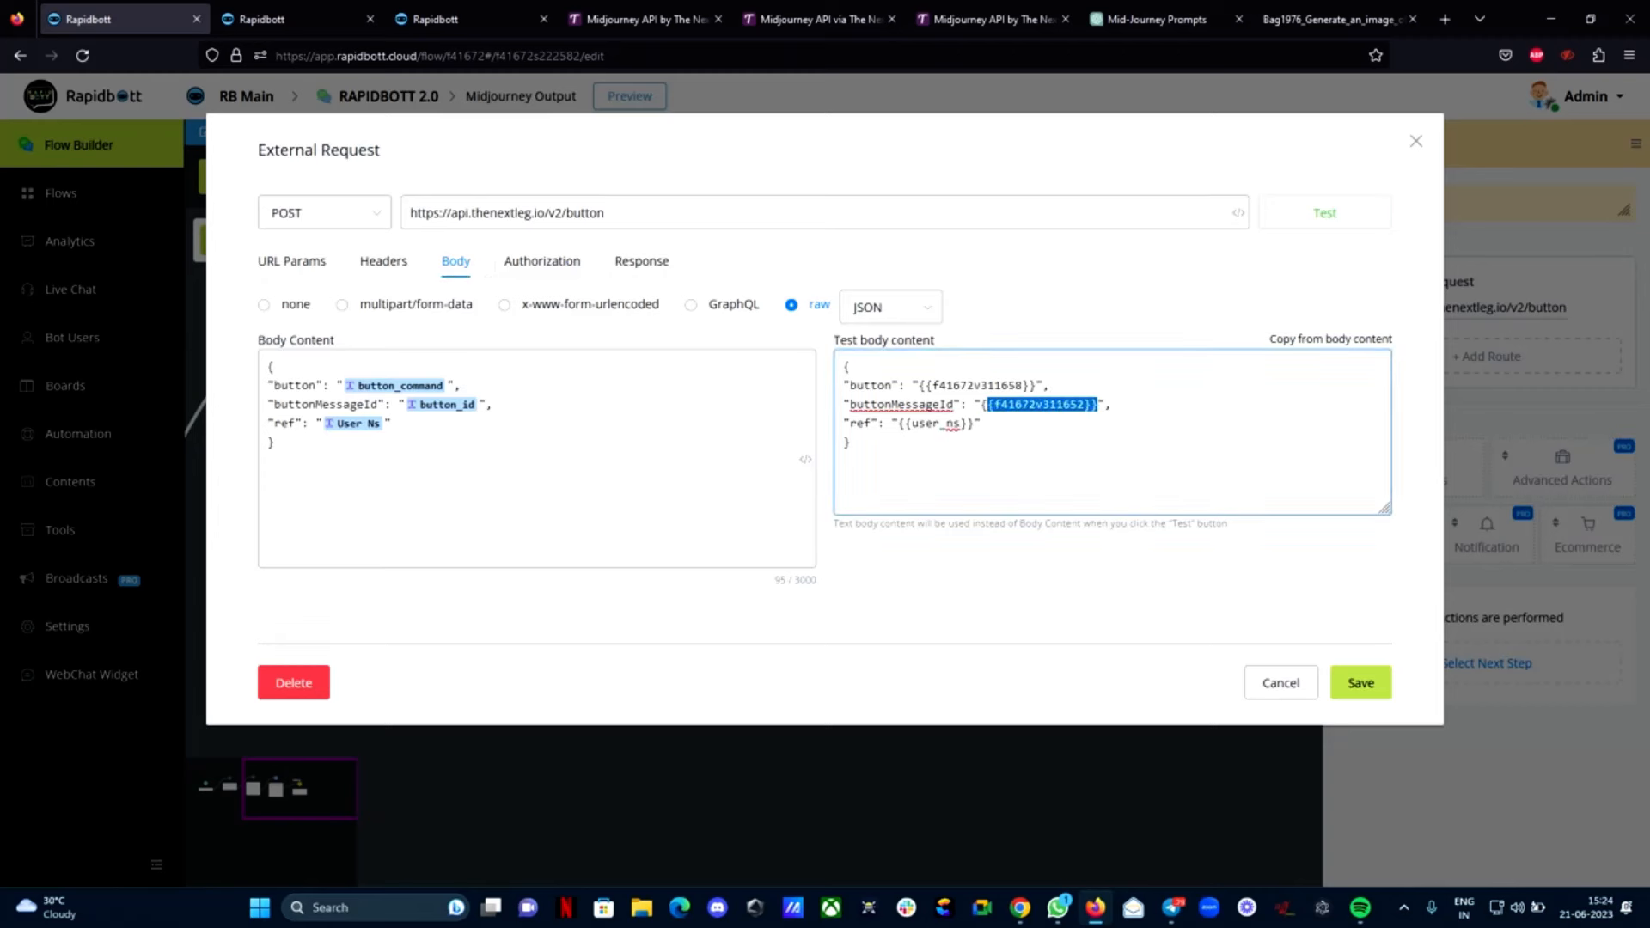
key("BackSpace")
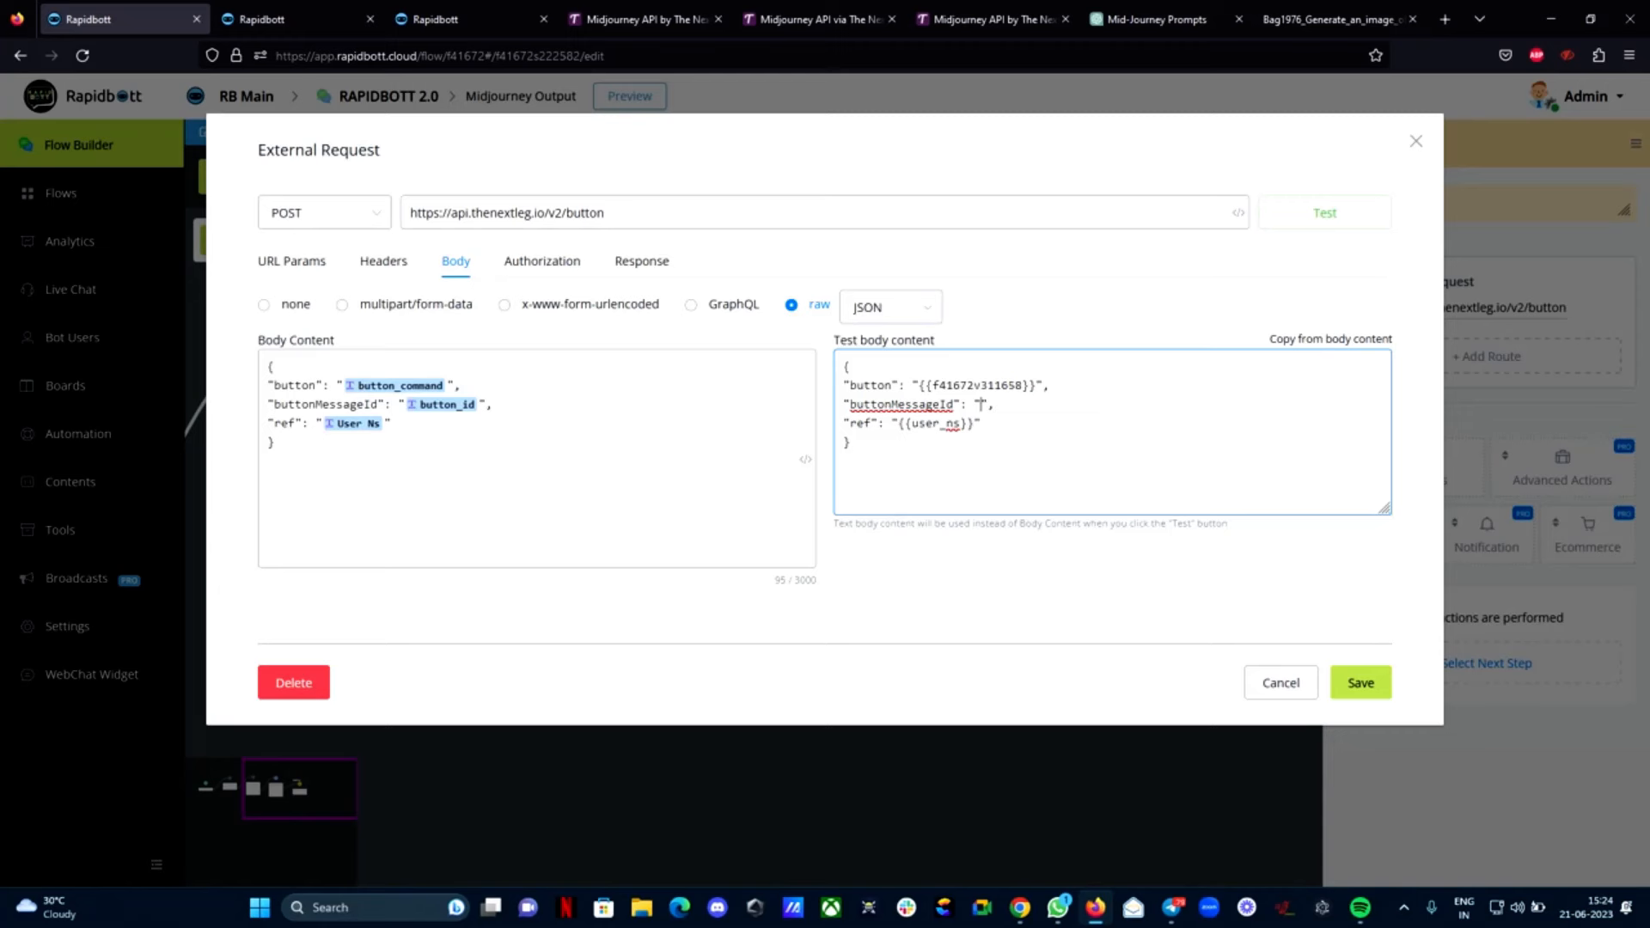
key("ctrl+v")
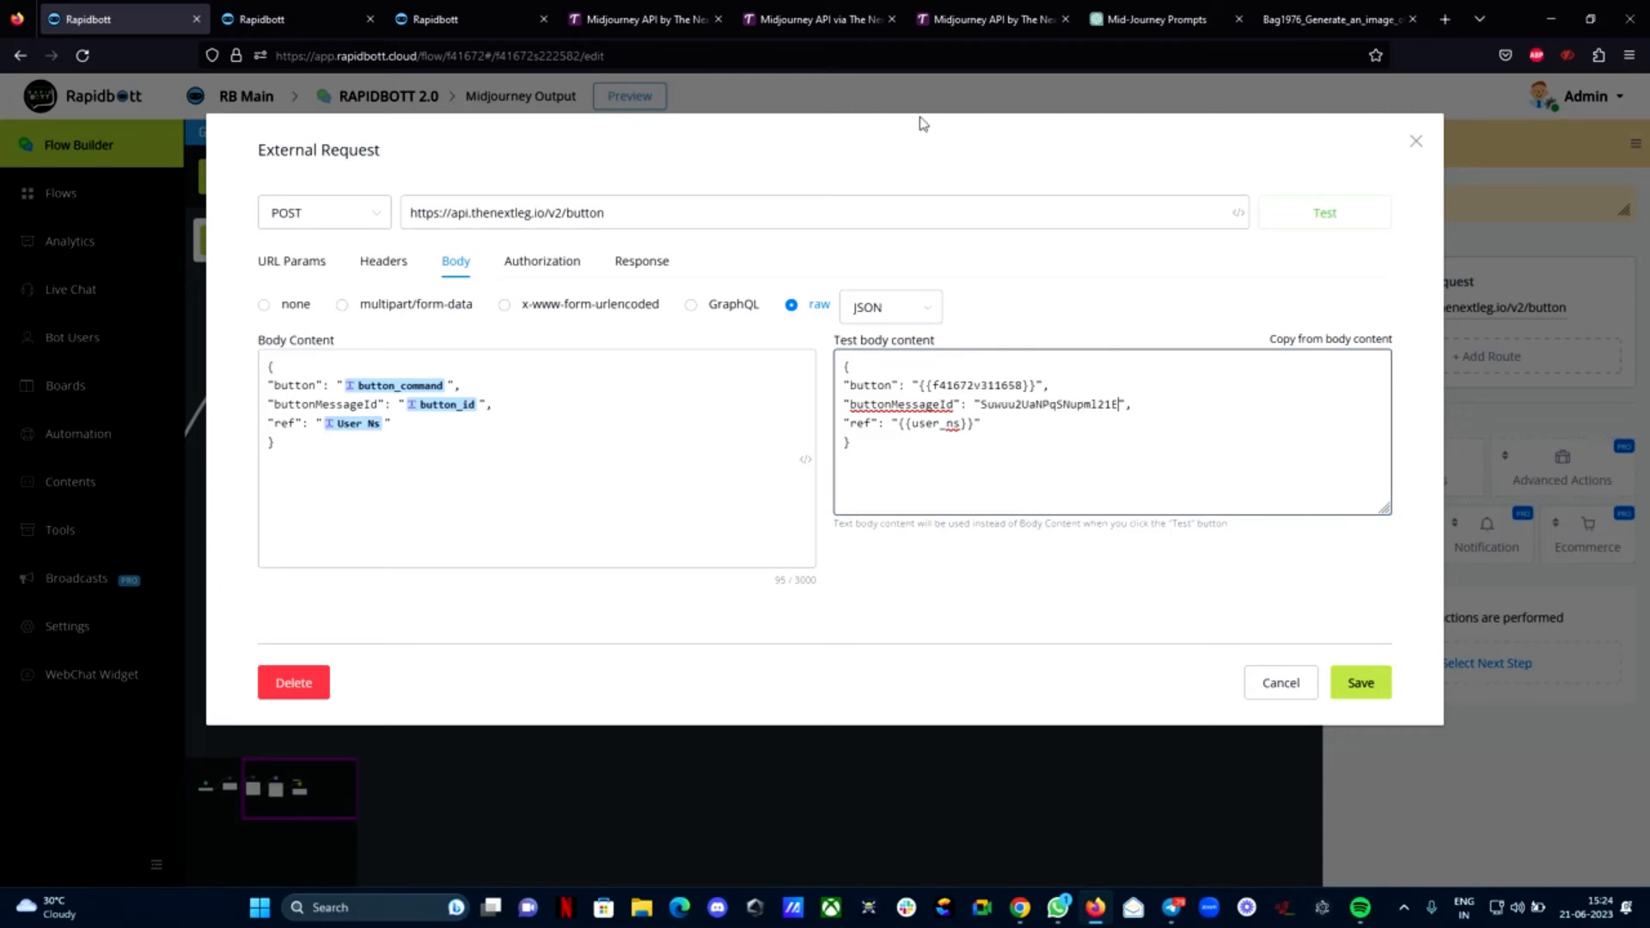
Open the imageUrl link from the Midjourney New webhook log in a new tab and view the image
left_click(247, 13)
scroll(424, 438, "up", 3)
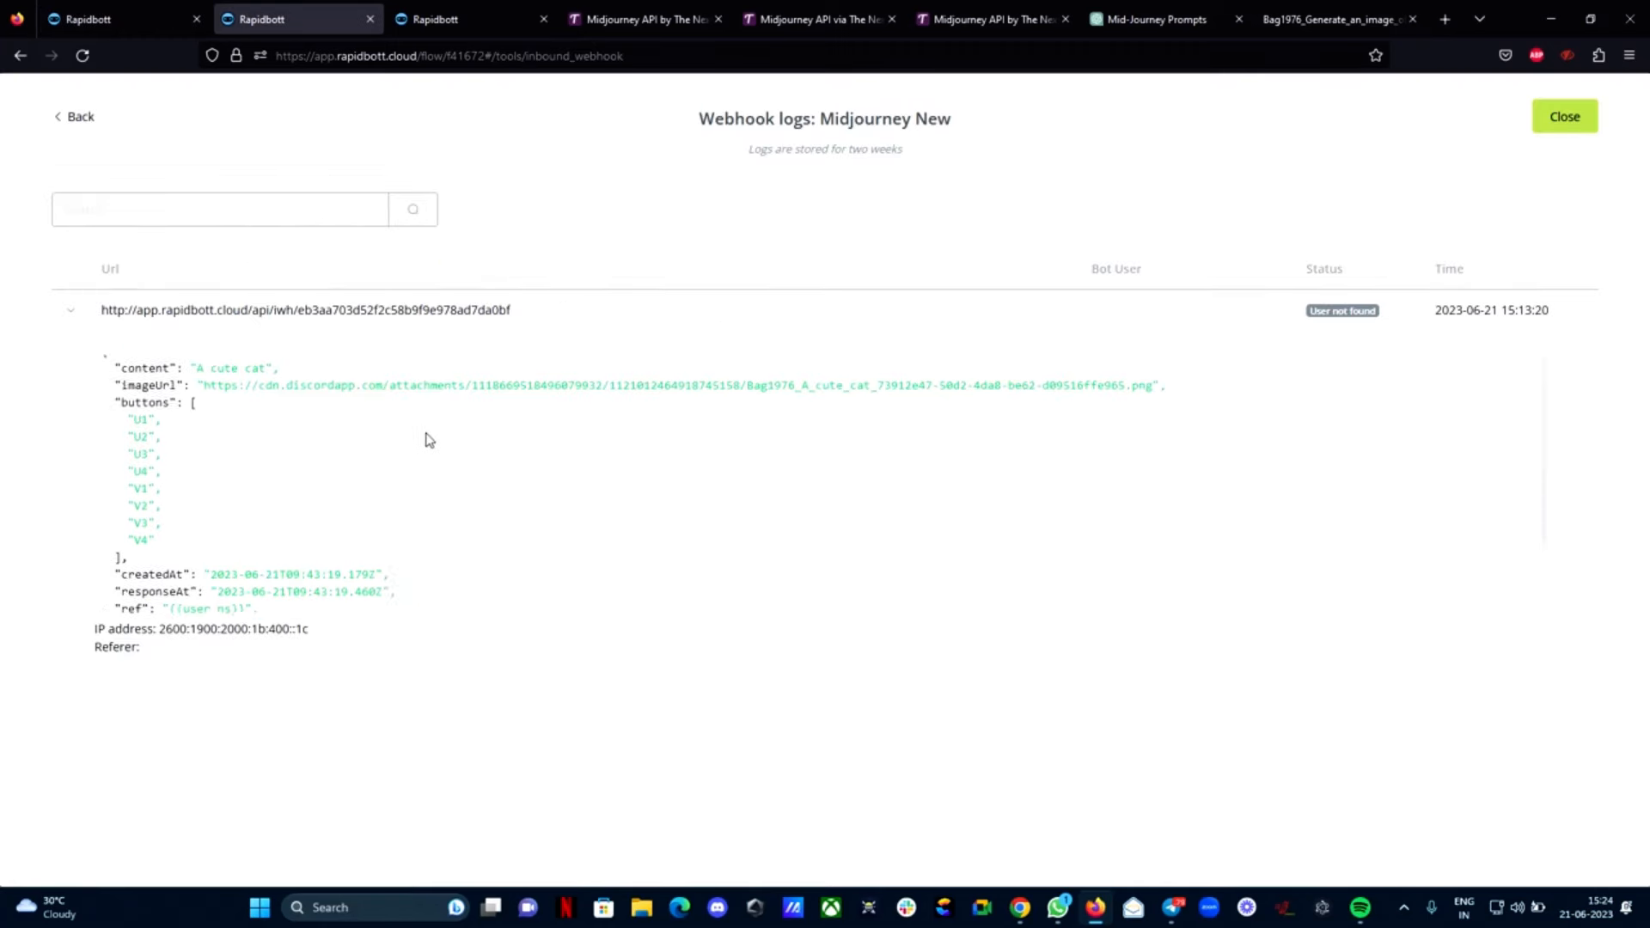
left_click_drag(202, 397, 1148, 398)
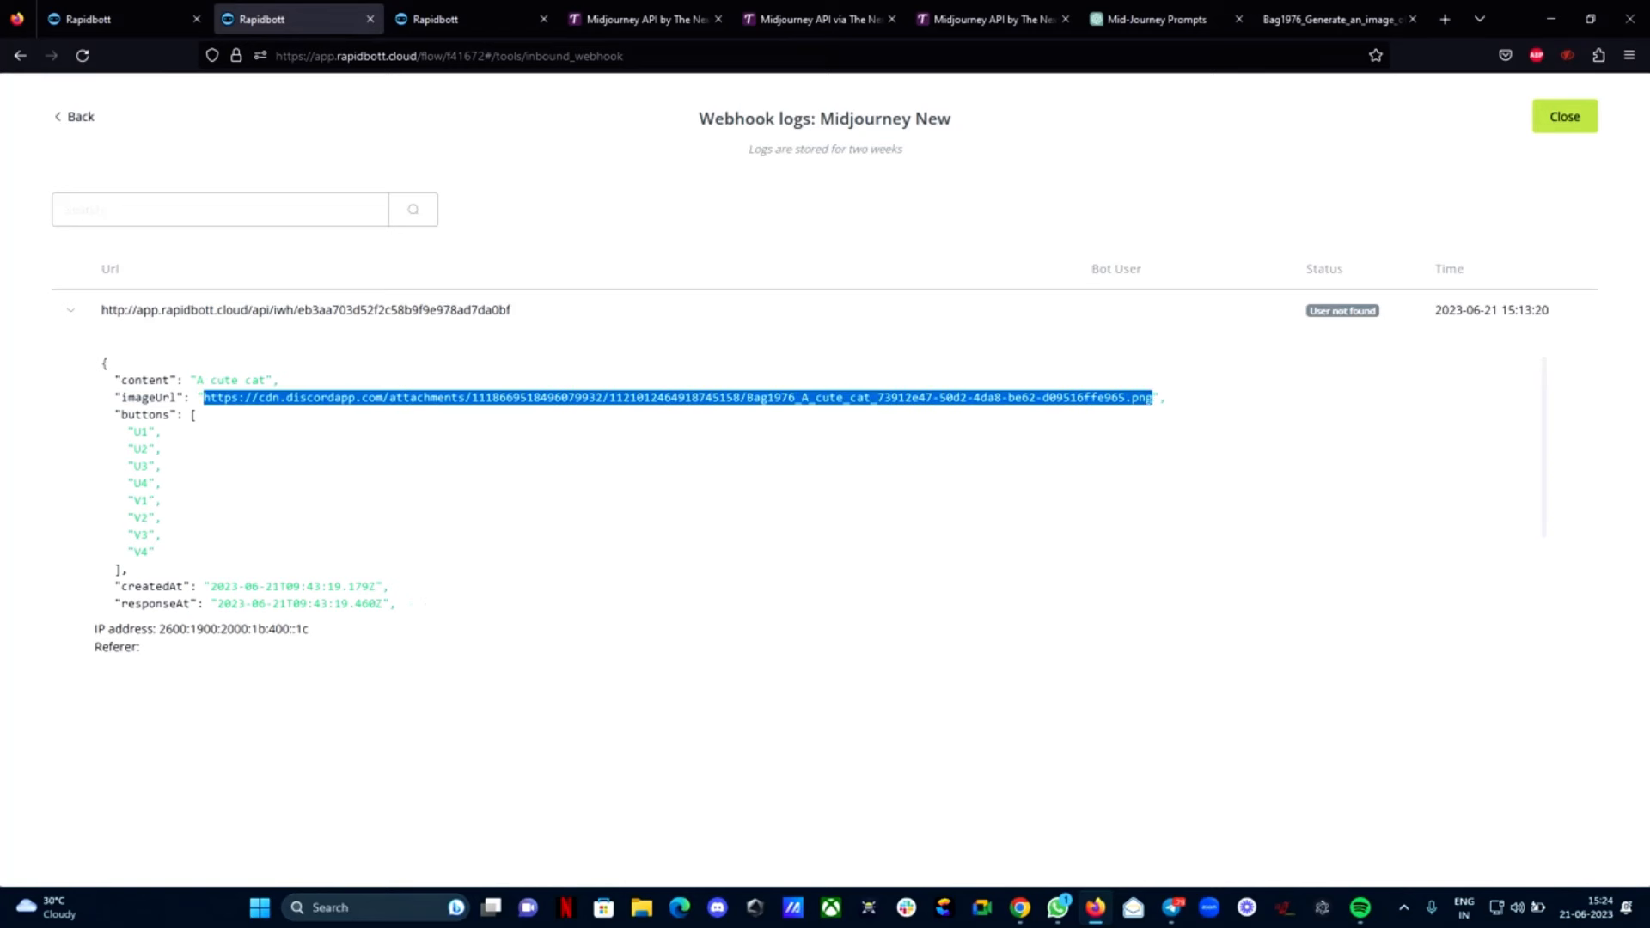
right_click(1120, 398)
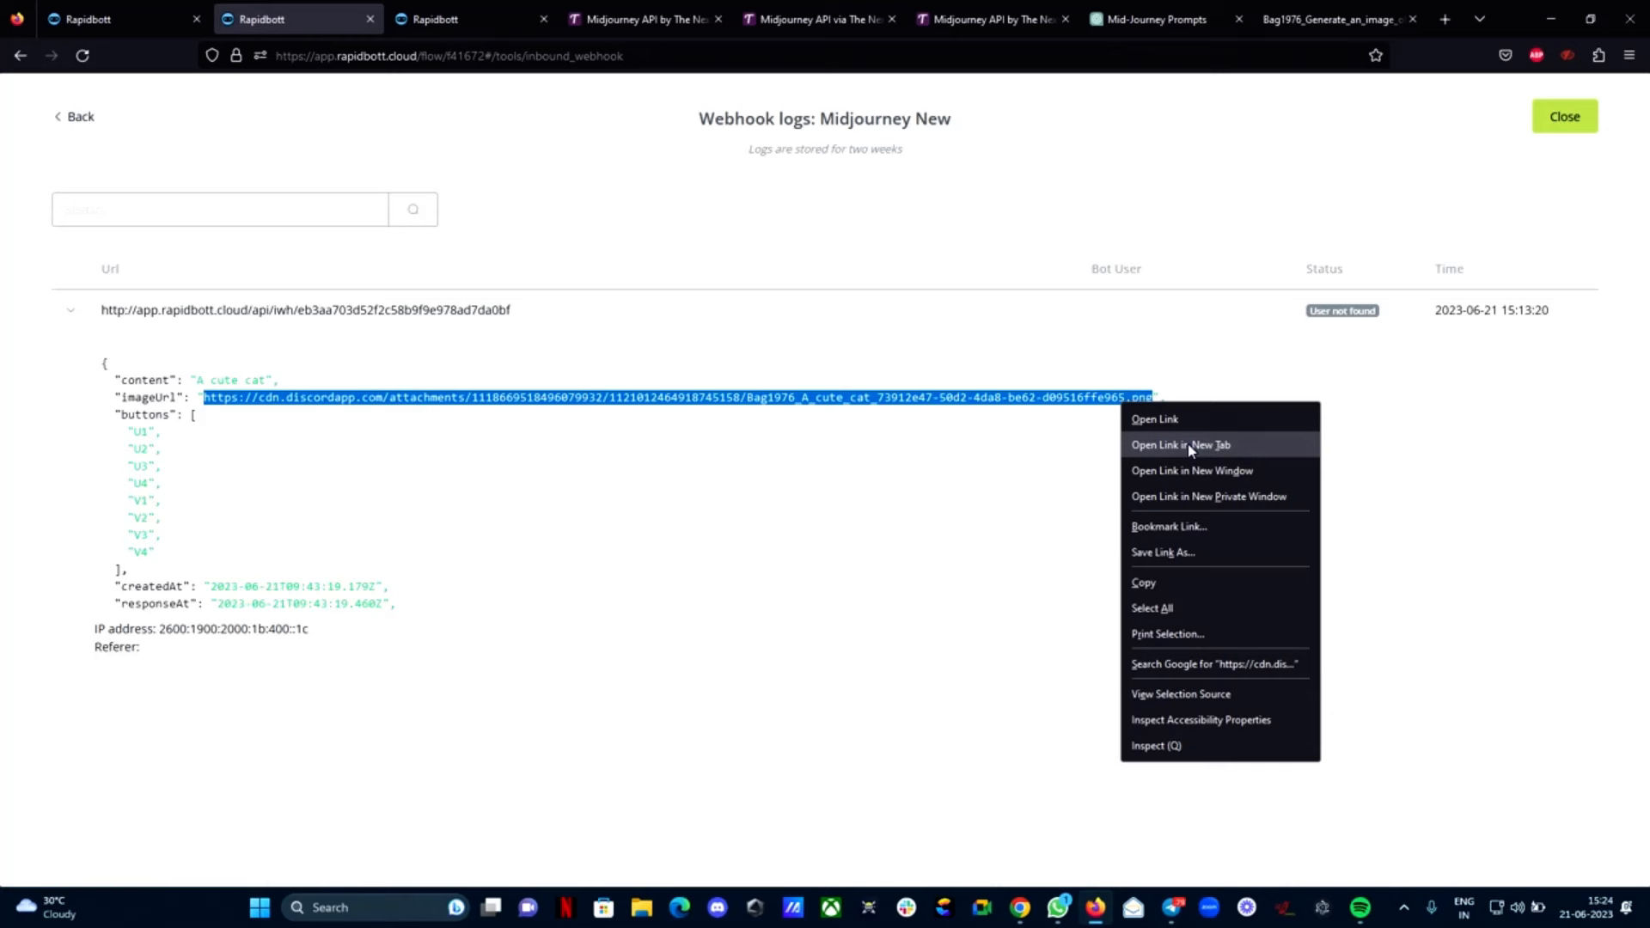
left_click(1191, 445)
left_click(422, 23)
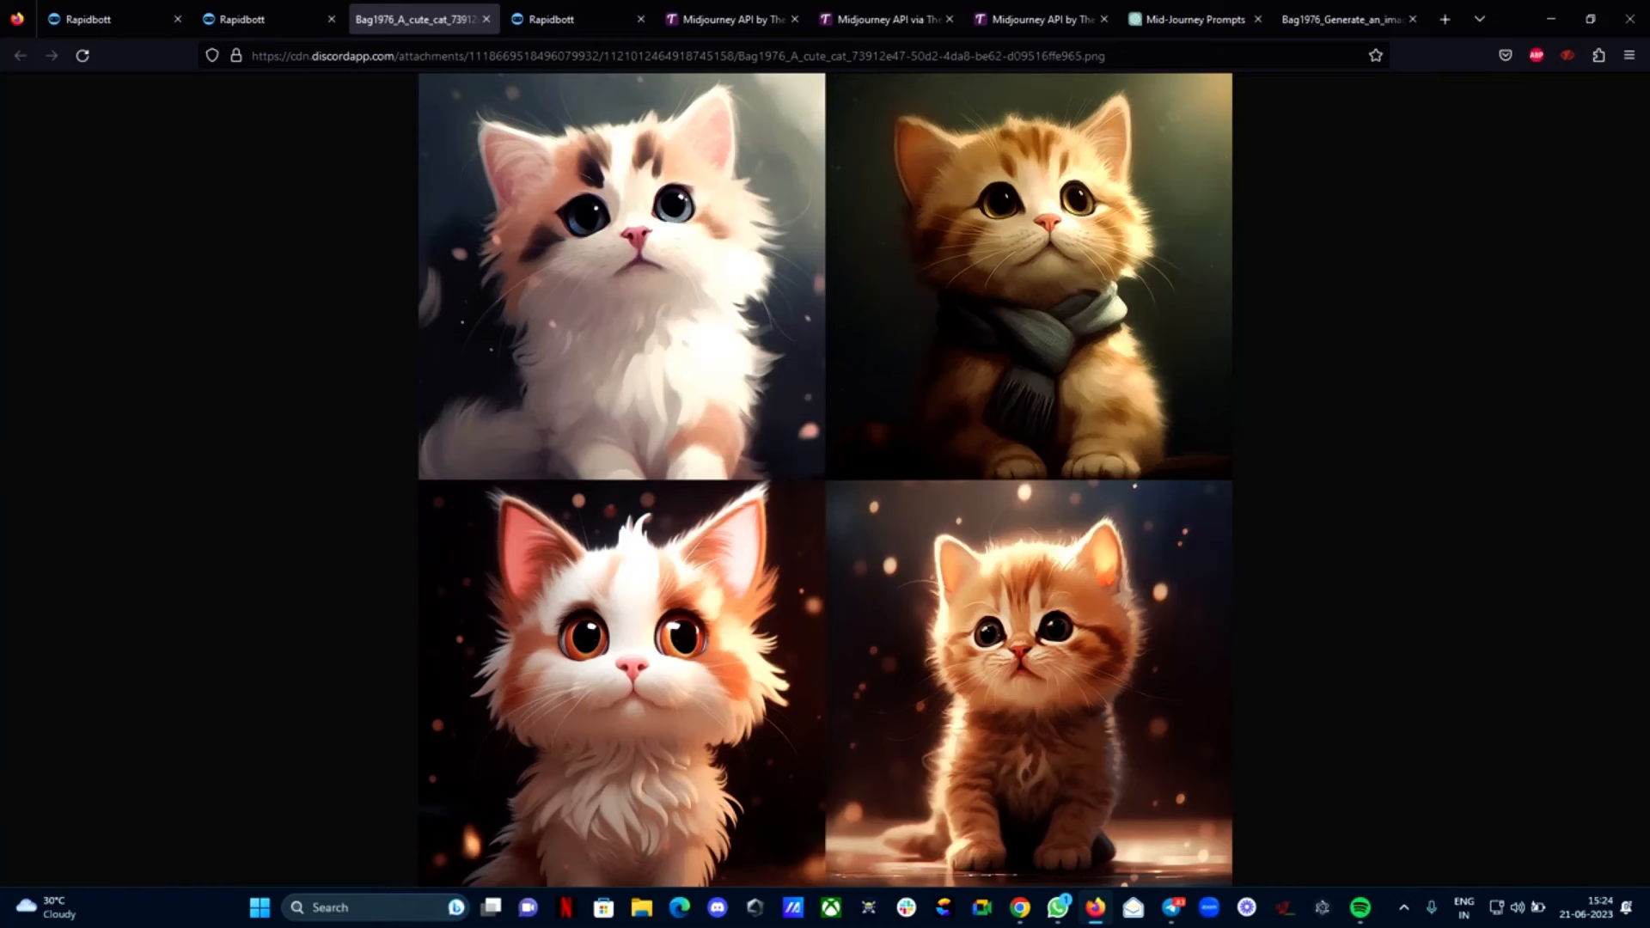
Set the test body's button value to U3, copied from the Midjourney New webhook log, and test the external request
left_click(258, 19)
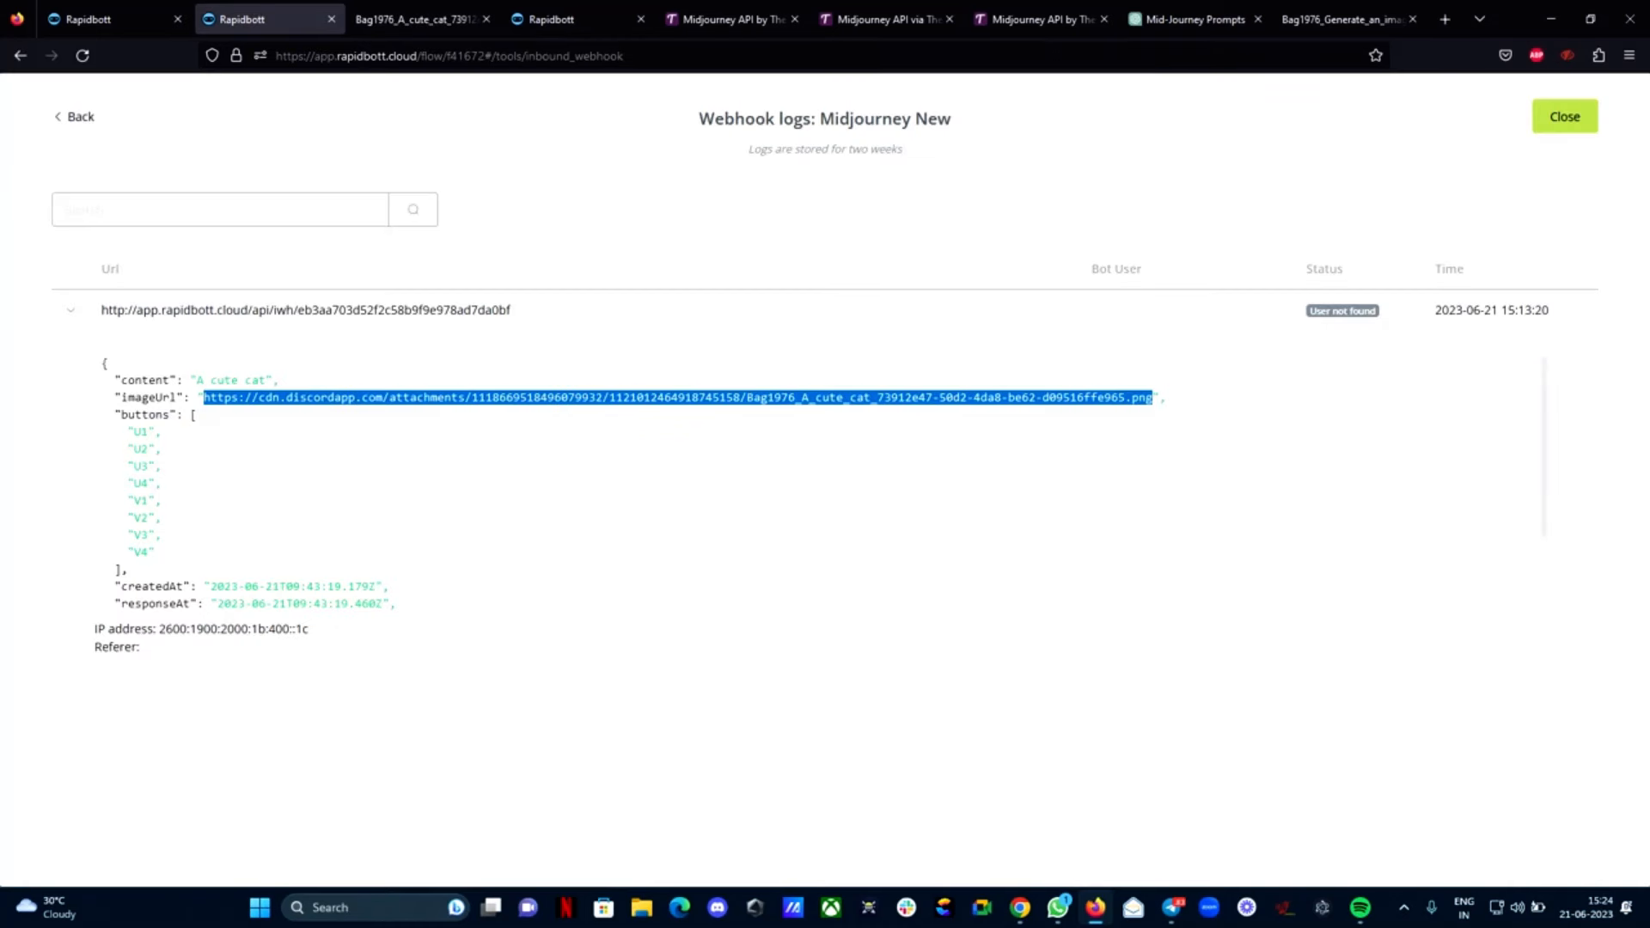
double_click(140, 466)
right_click(140, 465)
left_click(172, 481)
left_click(112, 19)
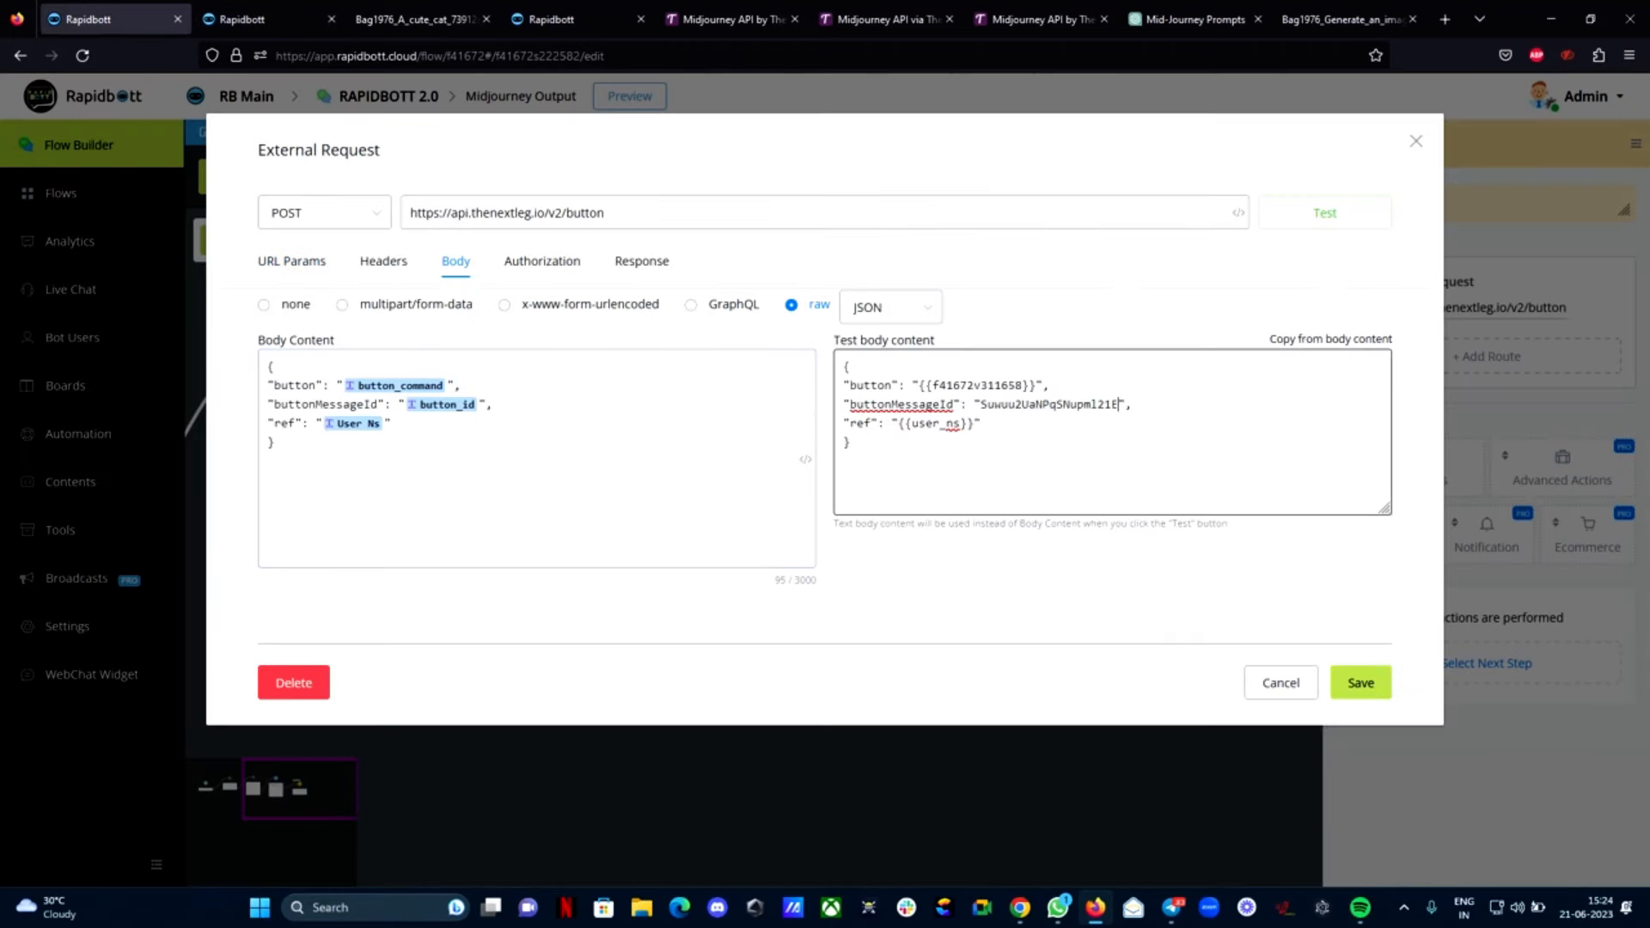
left_click_drag(1037, 385, 918, 385)
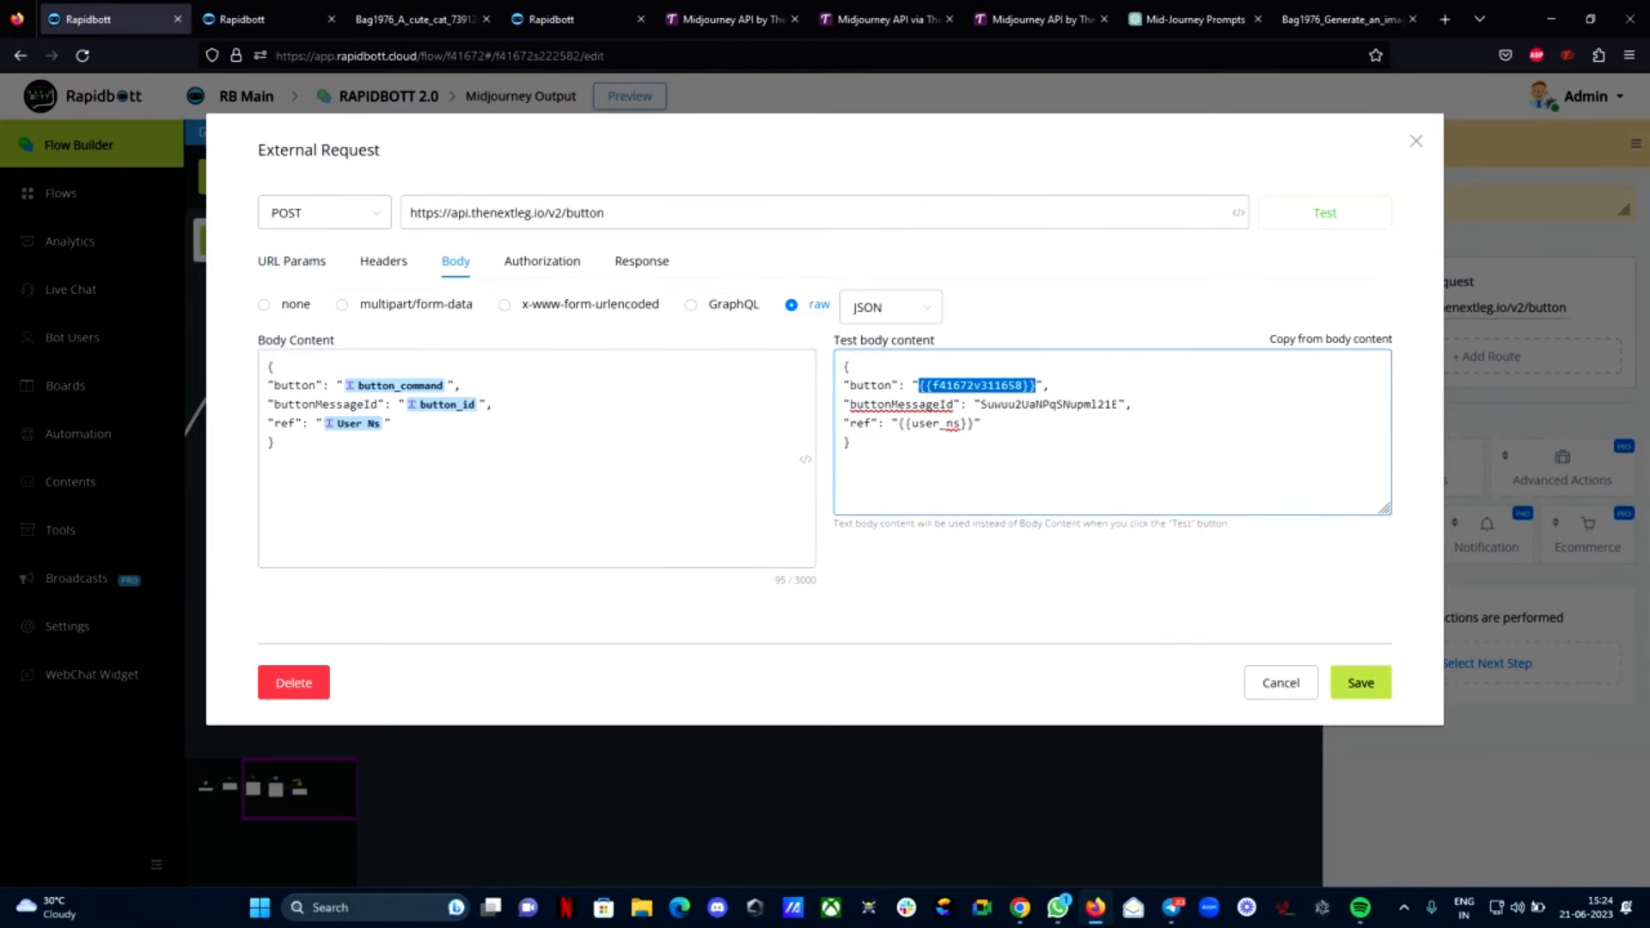
key("BackSpace")
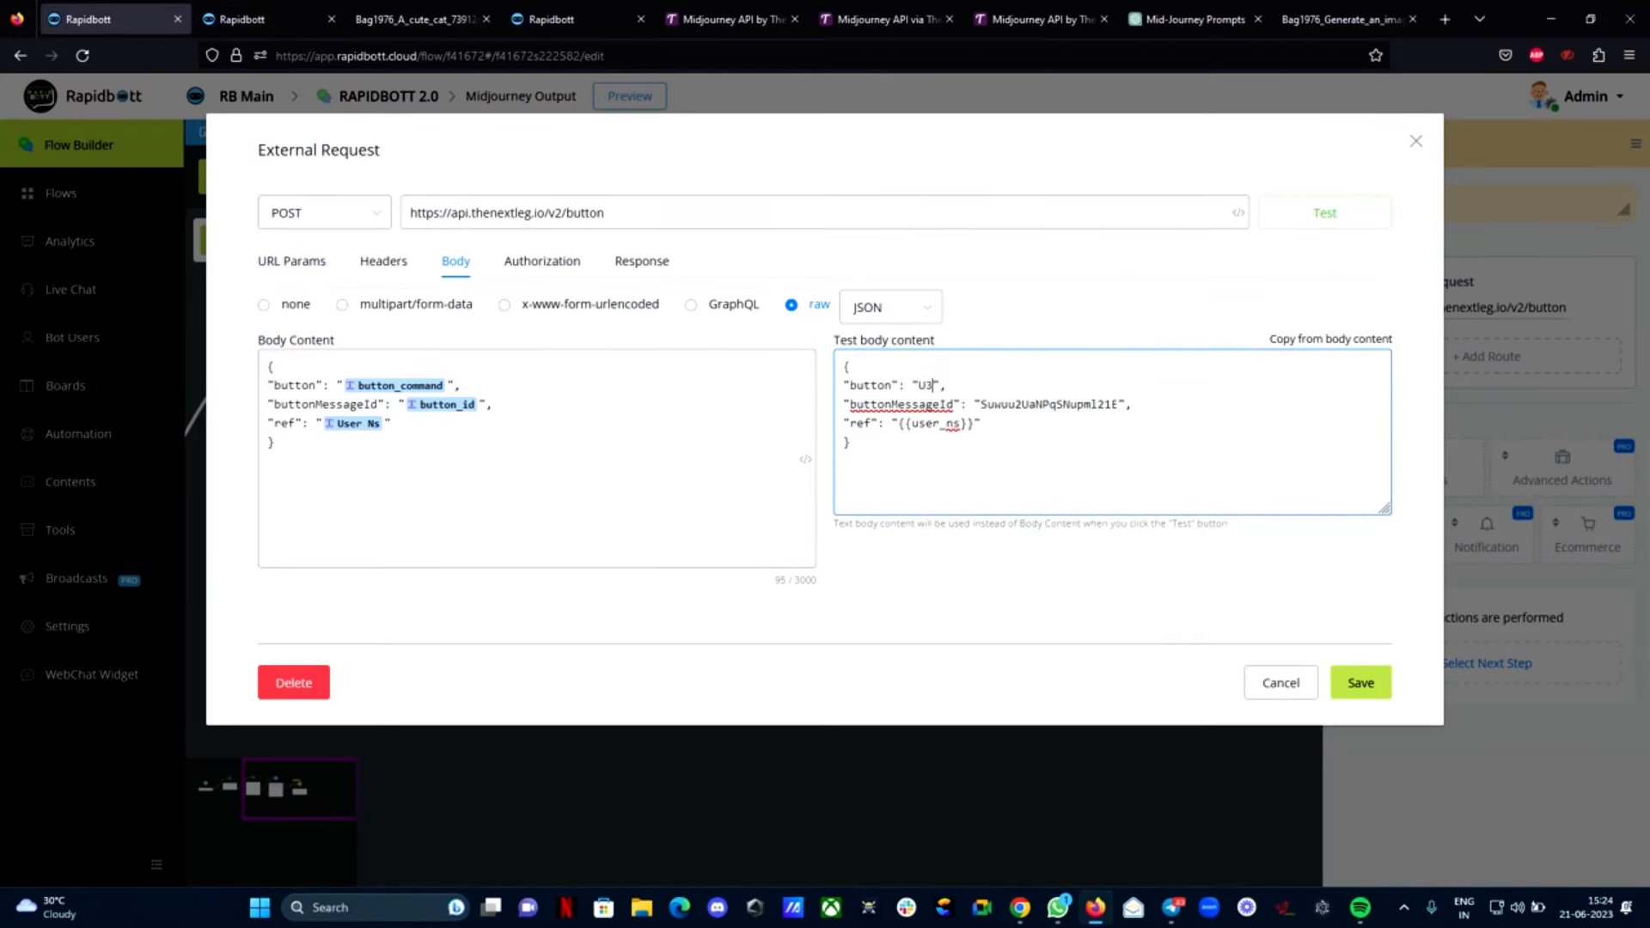
left_click(1370, 223)
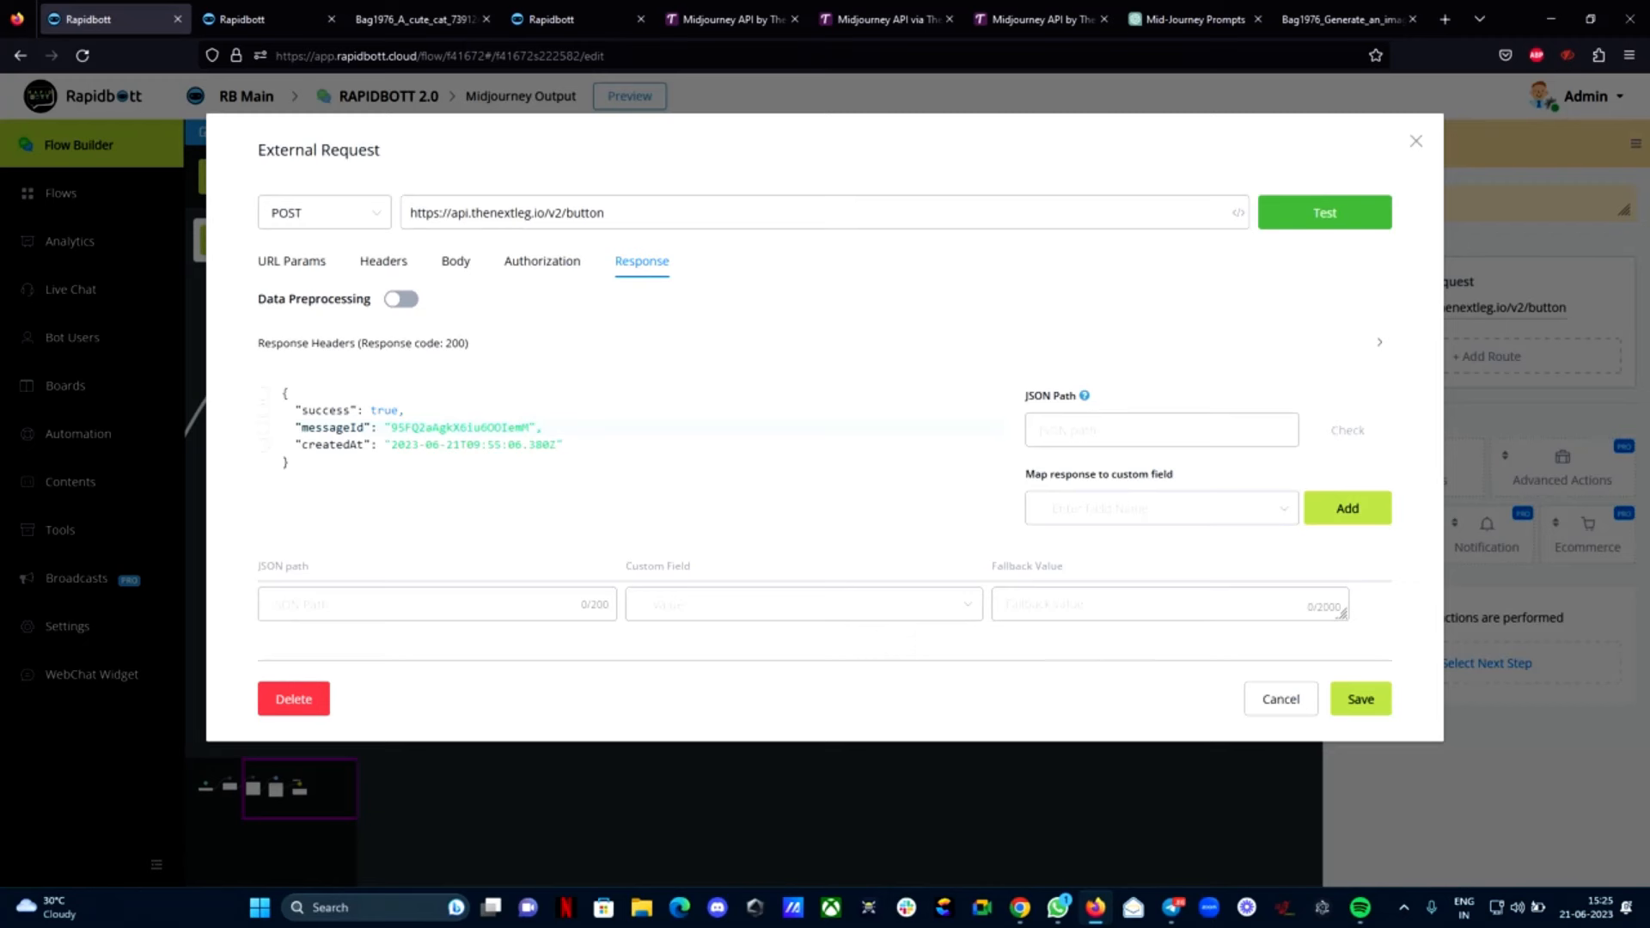
Save the external request and publish the Midjourney Output flow
left_click(1371, 703)
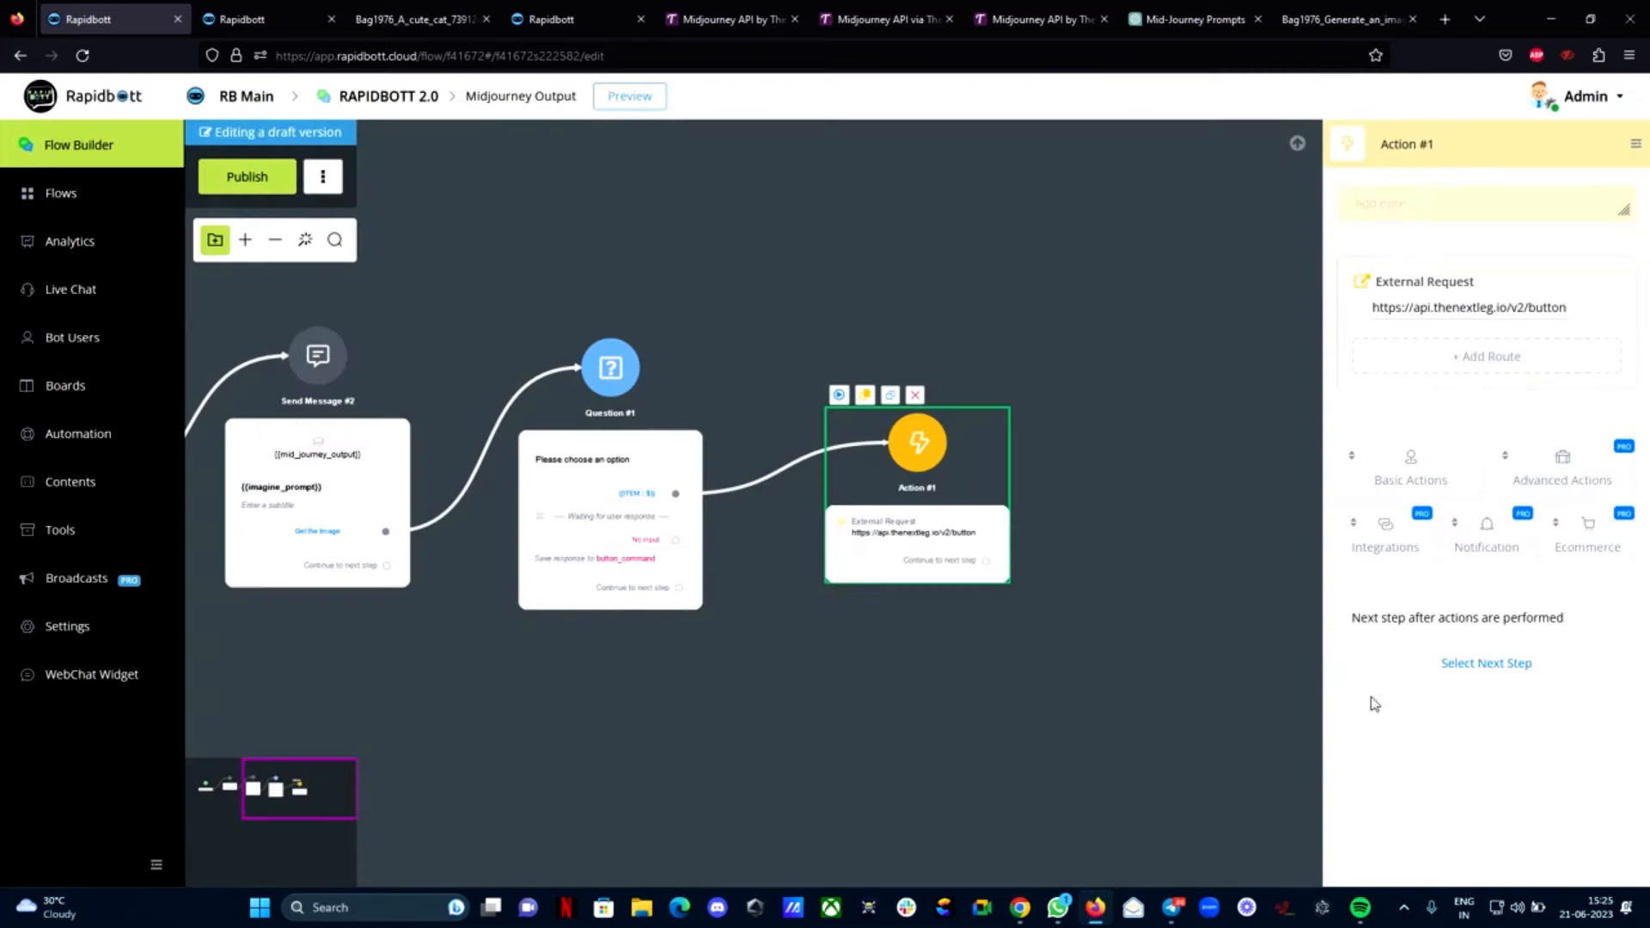
left_click(257, 178)
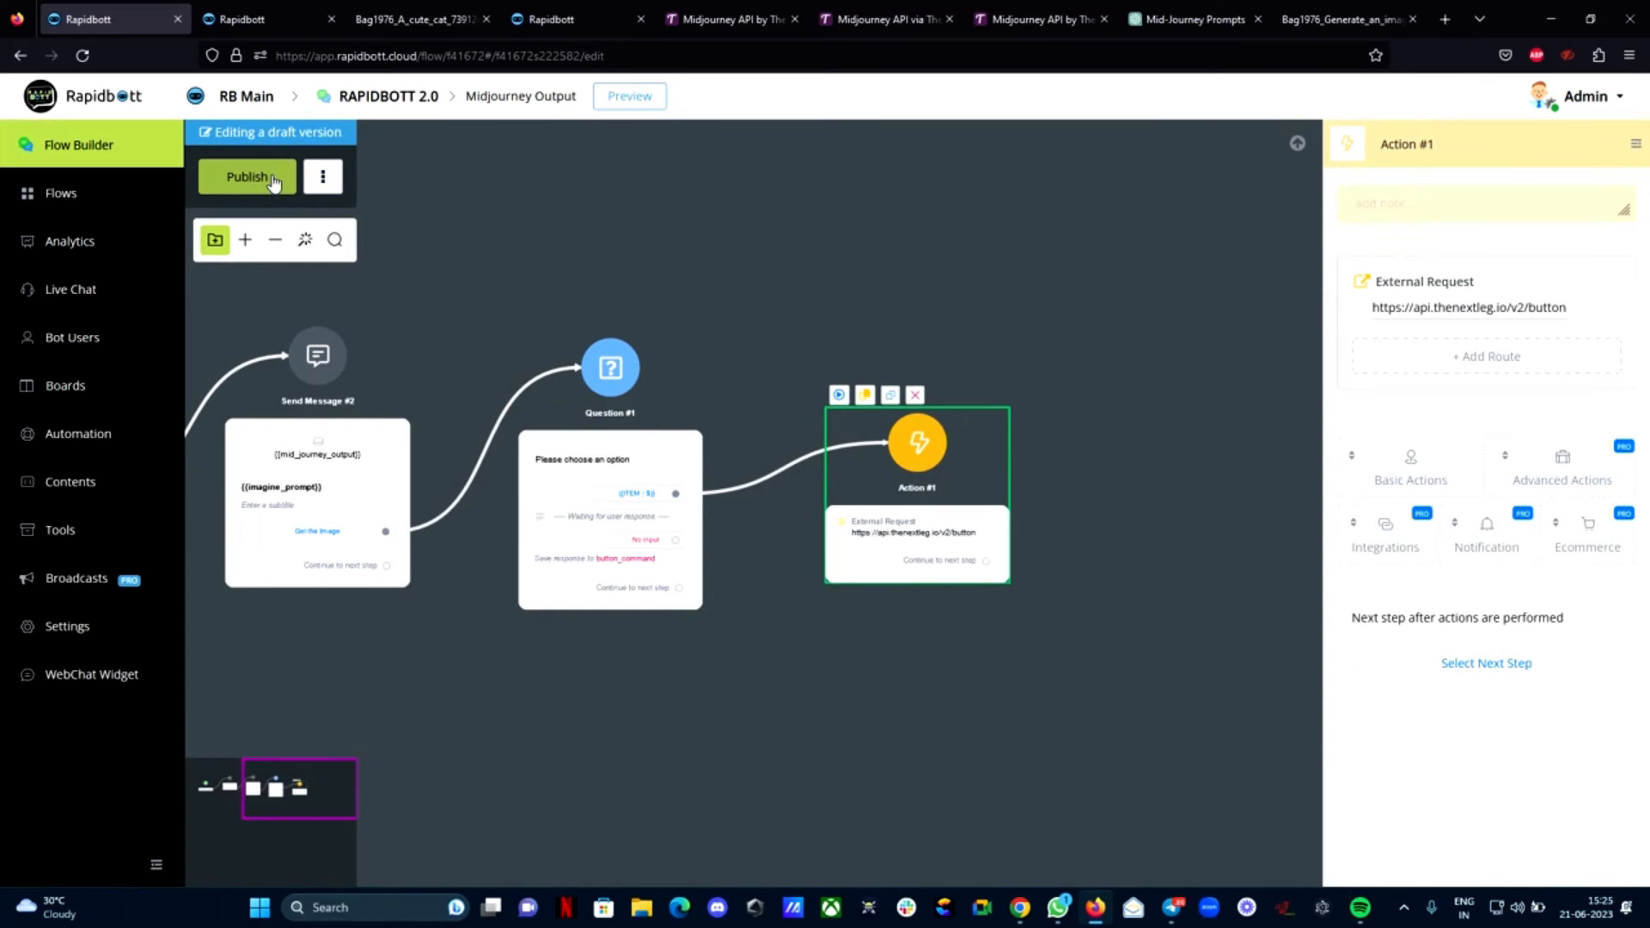
scroll(907, 294, "down", 3)
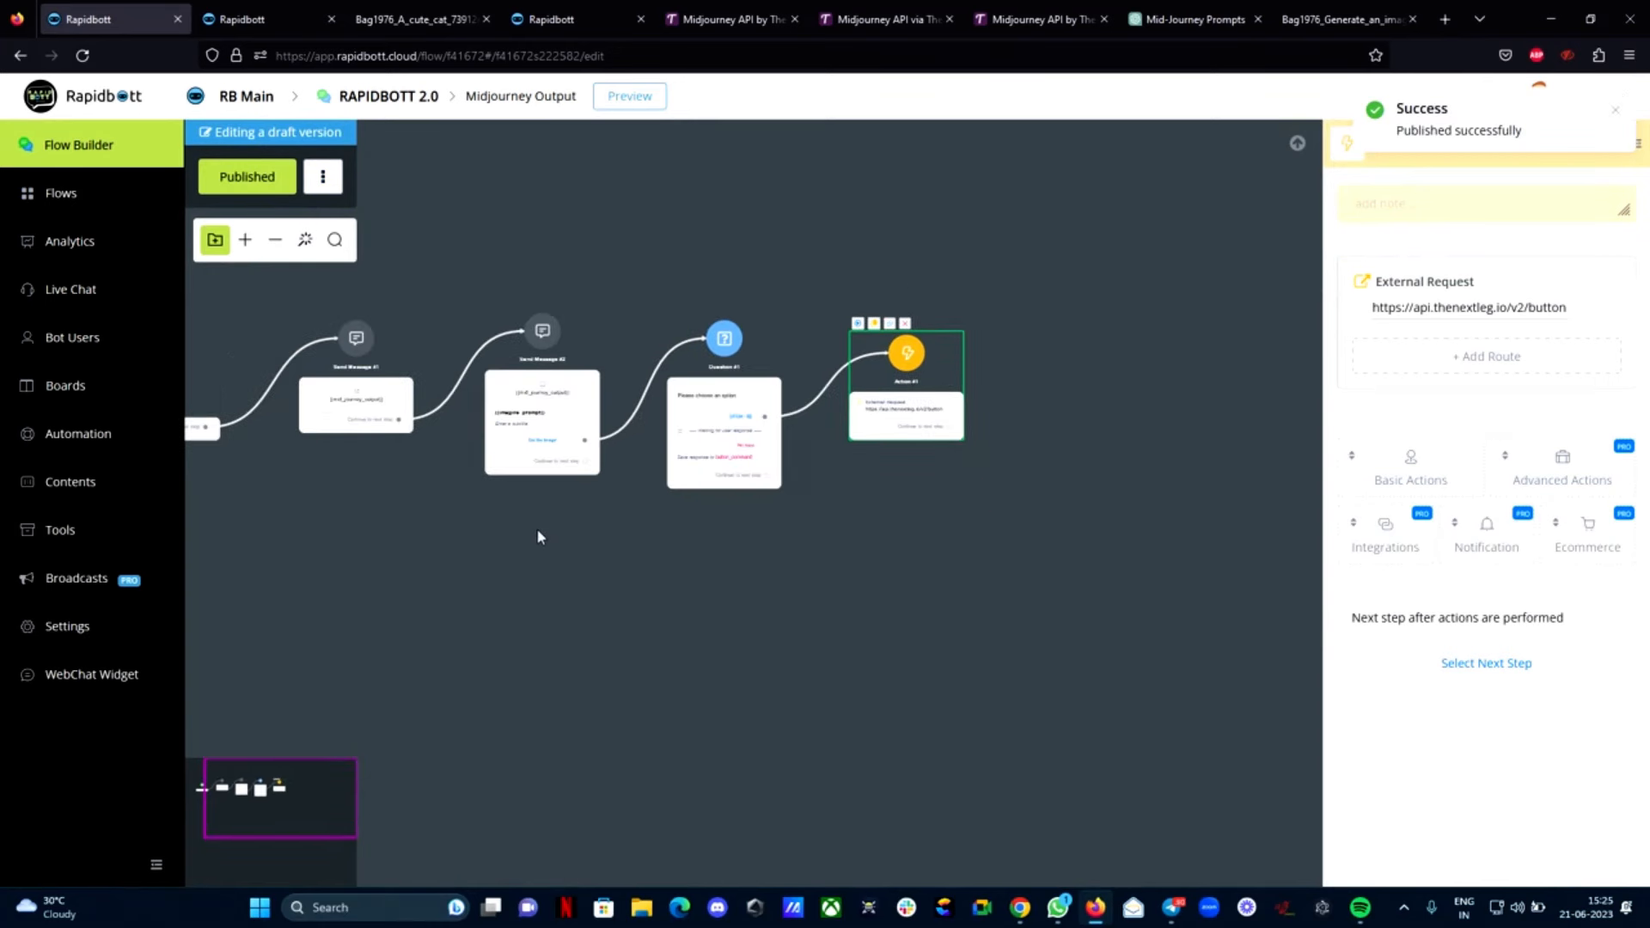
left_click_drag(545, 527, 773, 546)
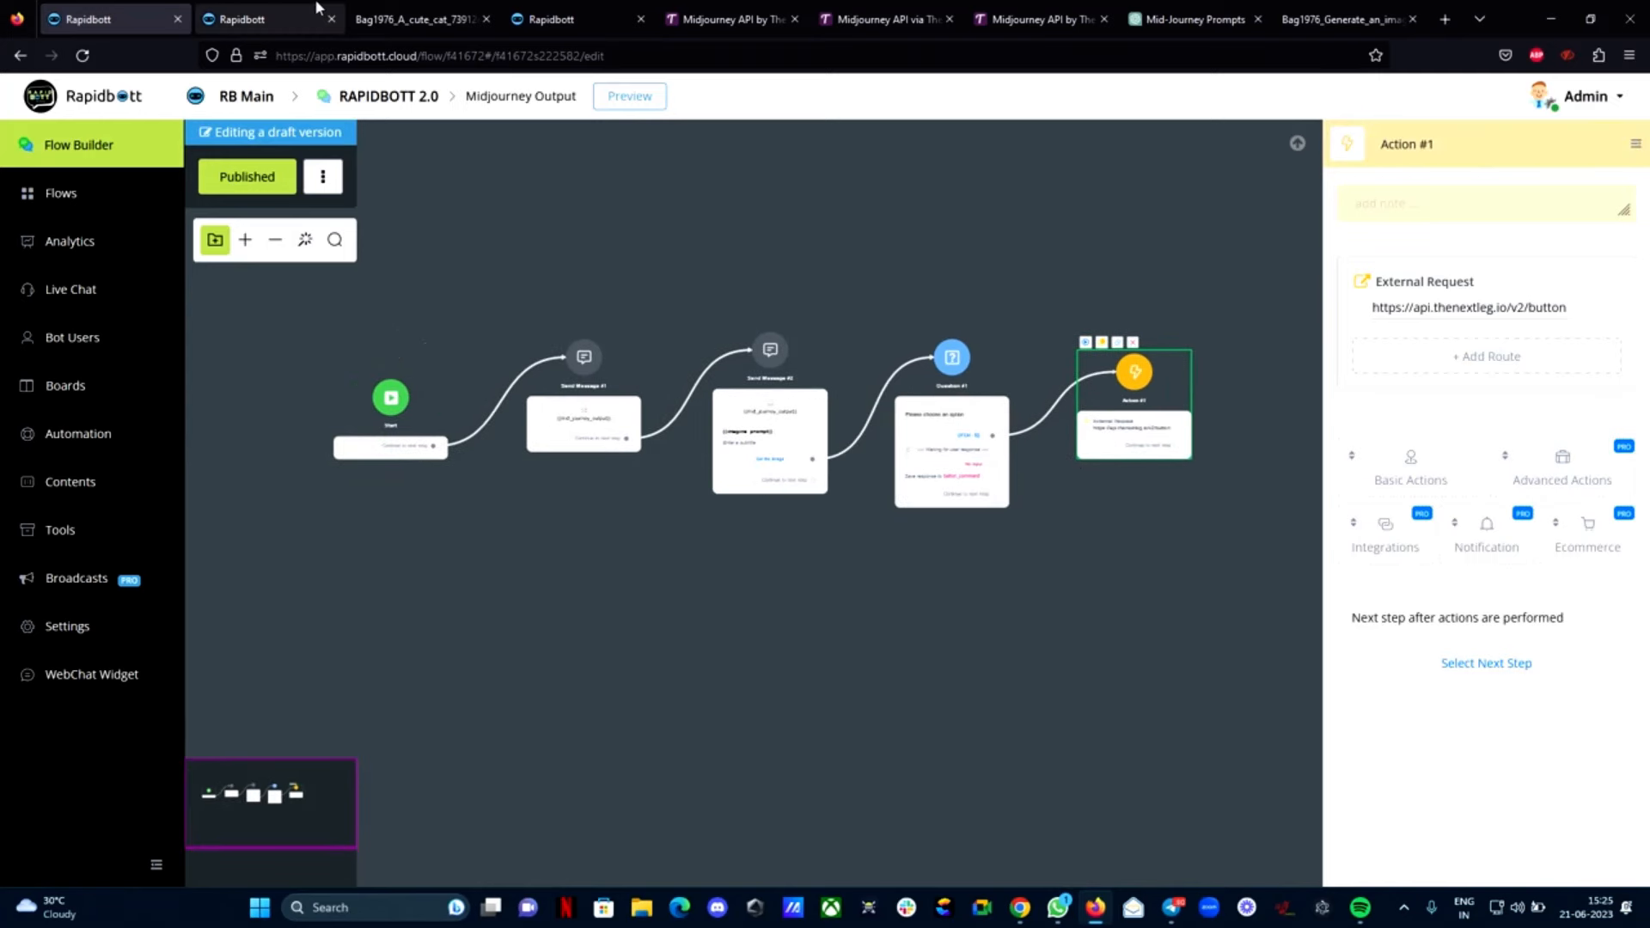
Leave the webhook logs in the other Rapidbott tab and activate the Midjourney New inbound webhook
left_click(272, 13)
left_click(77, 118)
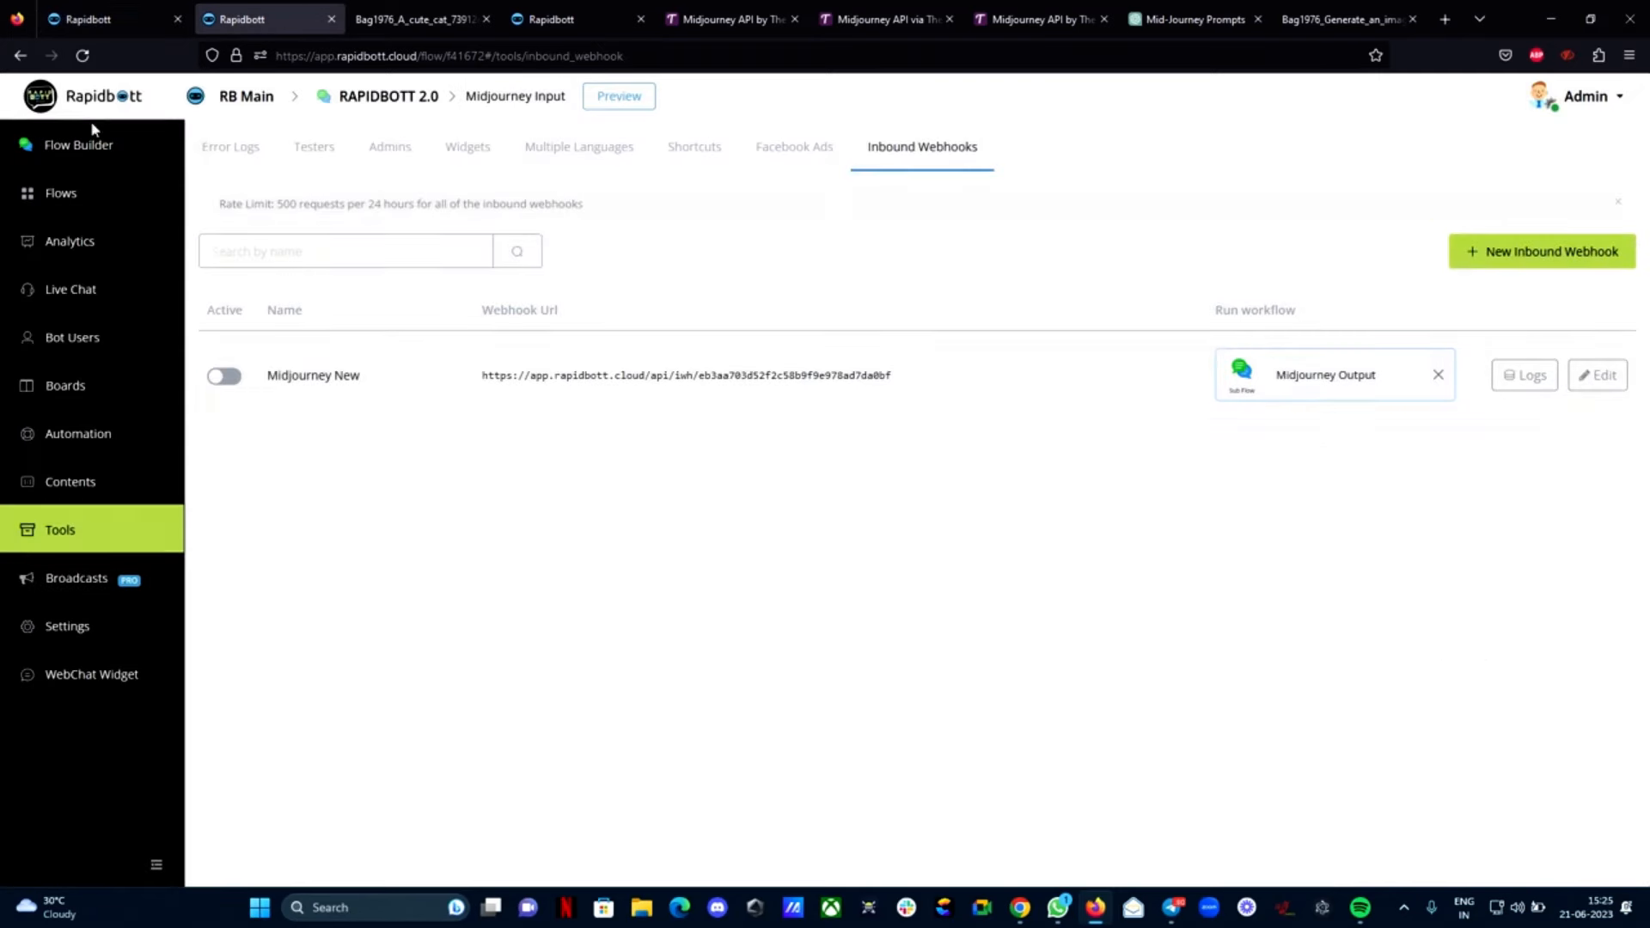
left_click(225, 376)
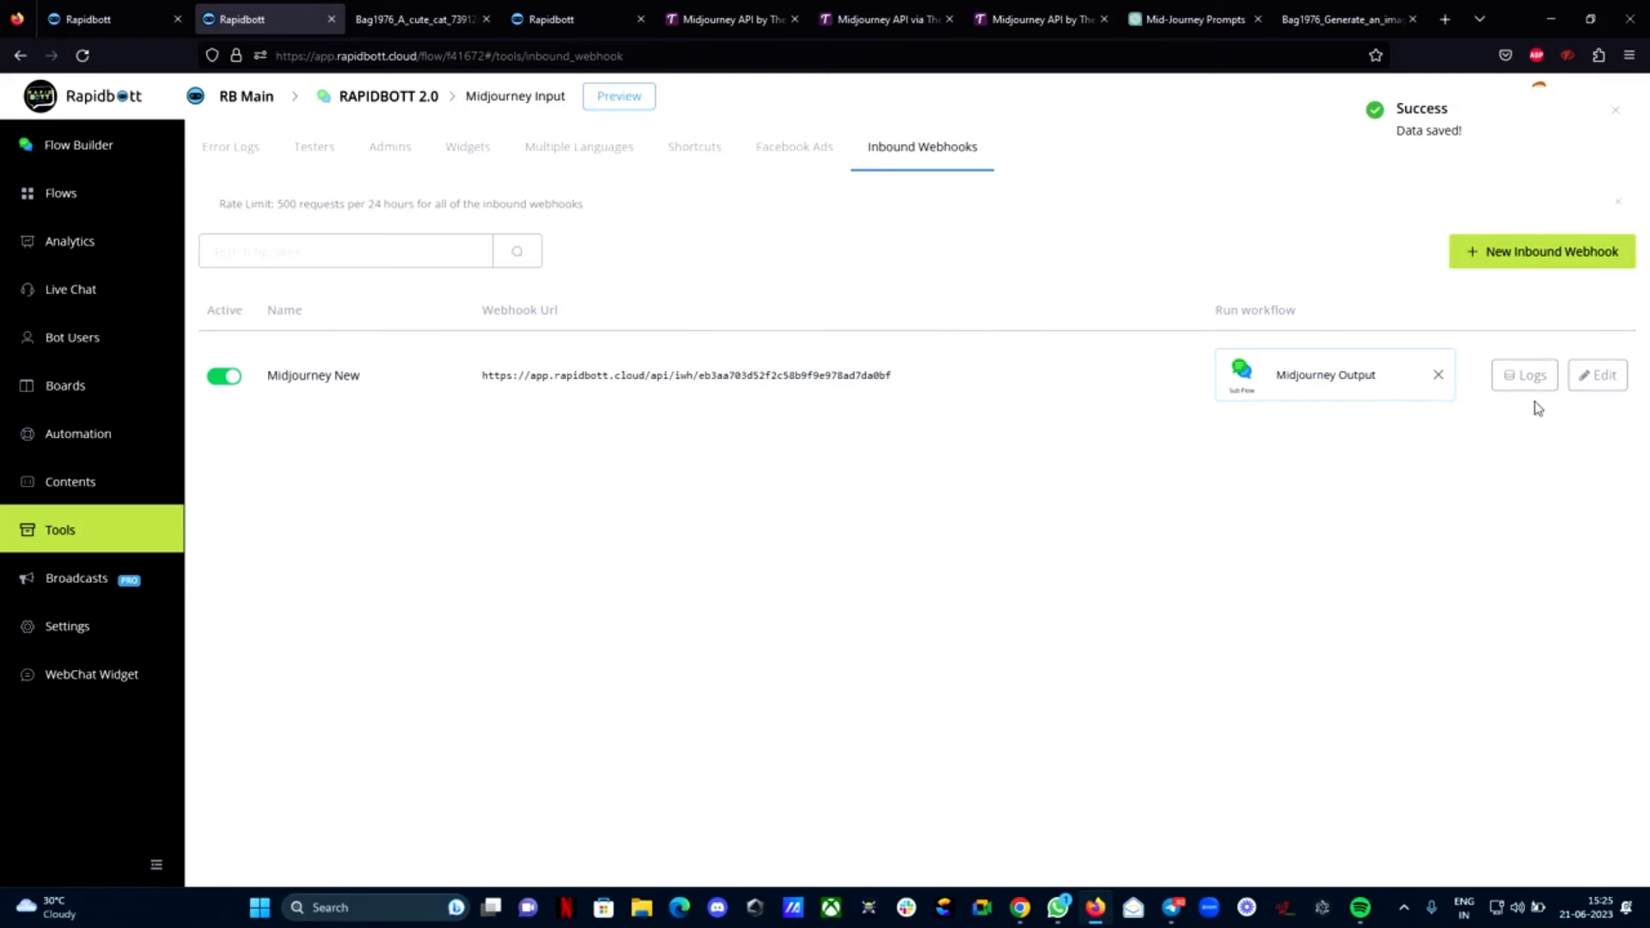
Reload the inbound webhooks page, open the Midjourney New logs and expand the newest logged request
left_click(93, 54)
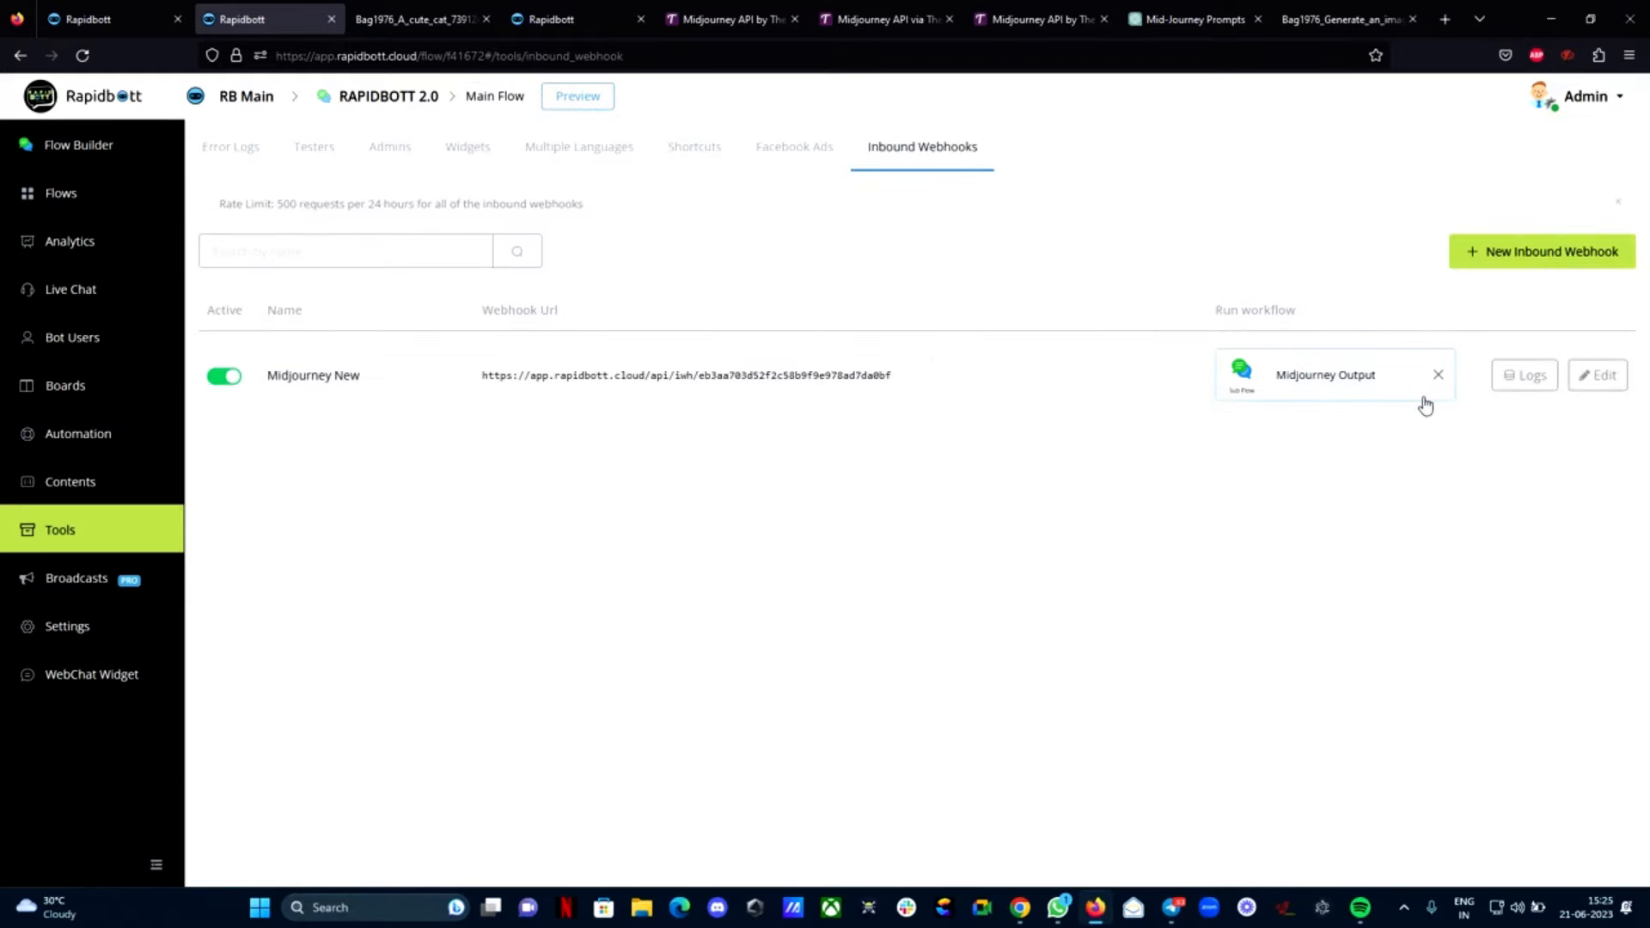
left_click(1521, 376)
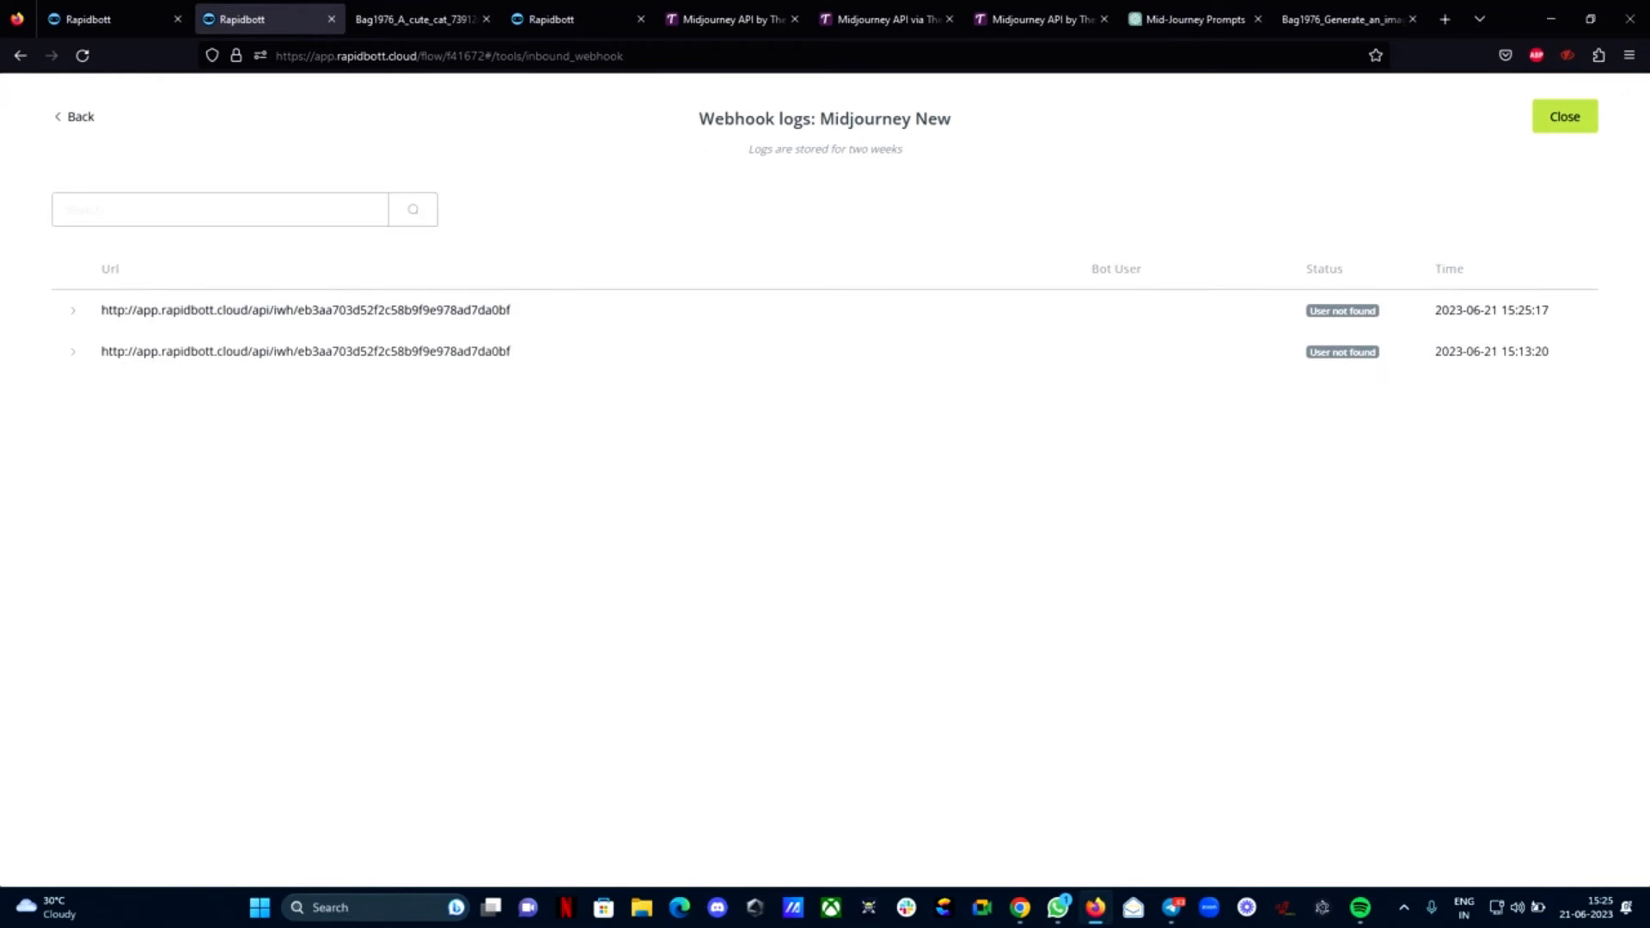
left_click(73, 310)
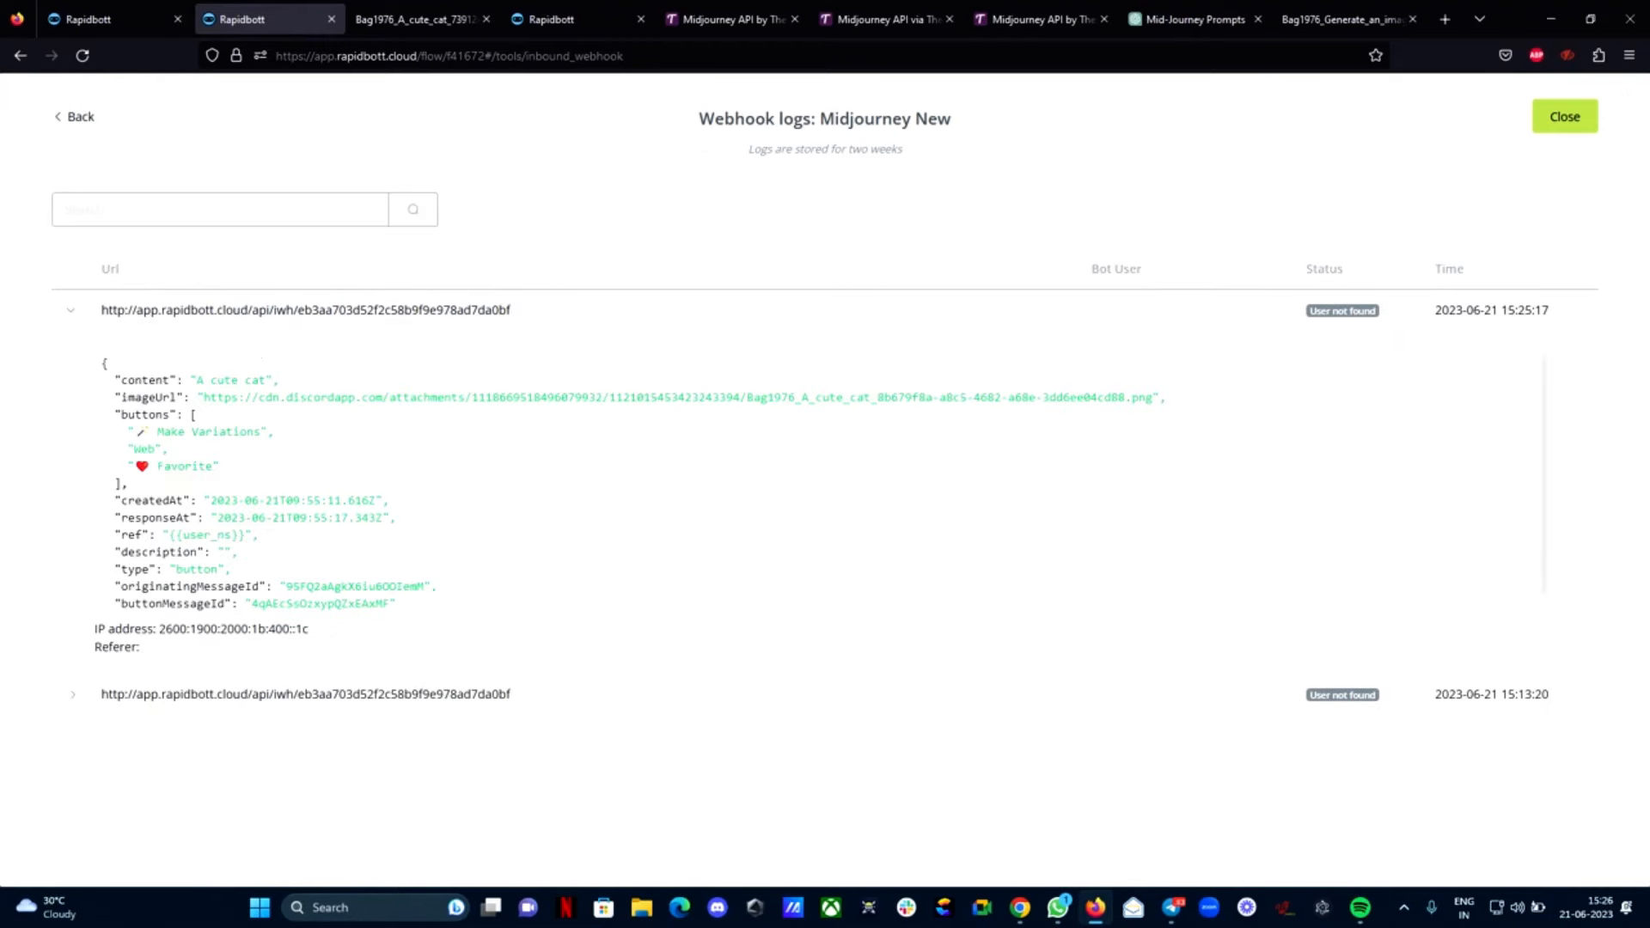
left_click_drag(197, 397, 1159, 398)
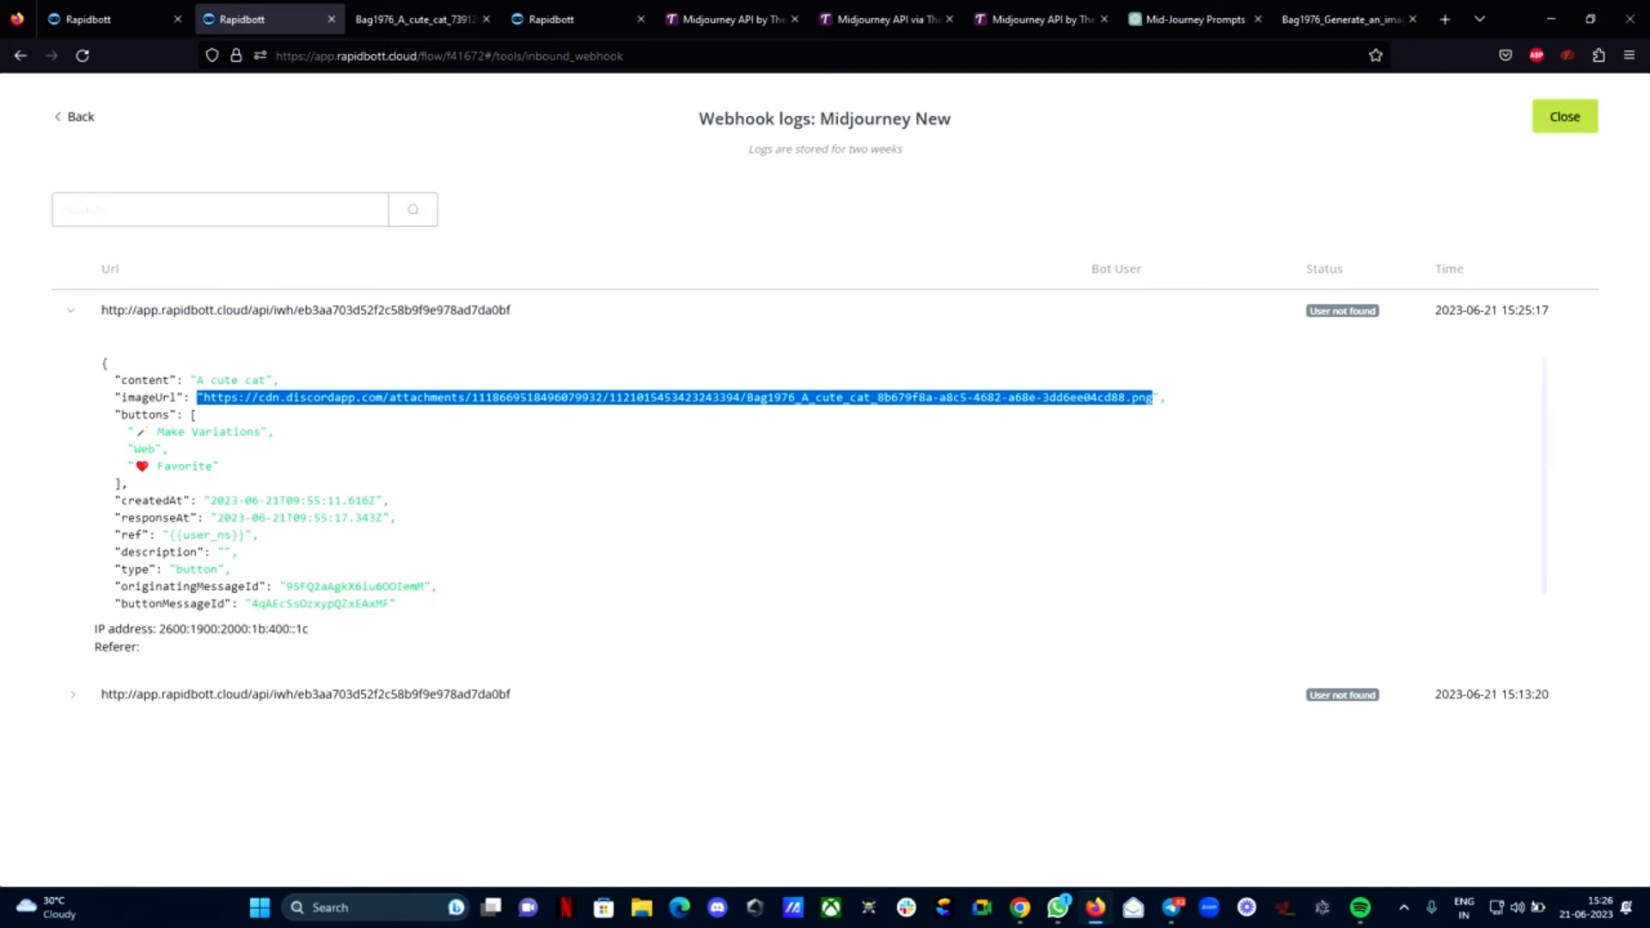
right_click(1000, 400)
left_click(1080, 541)
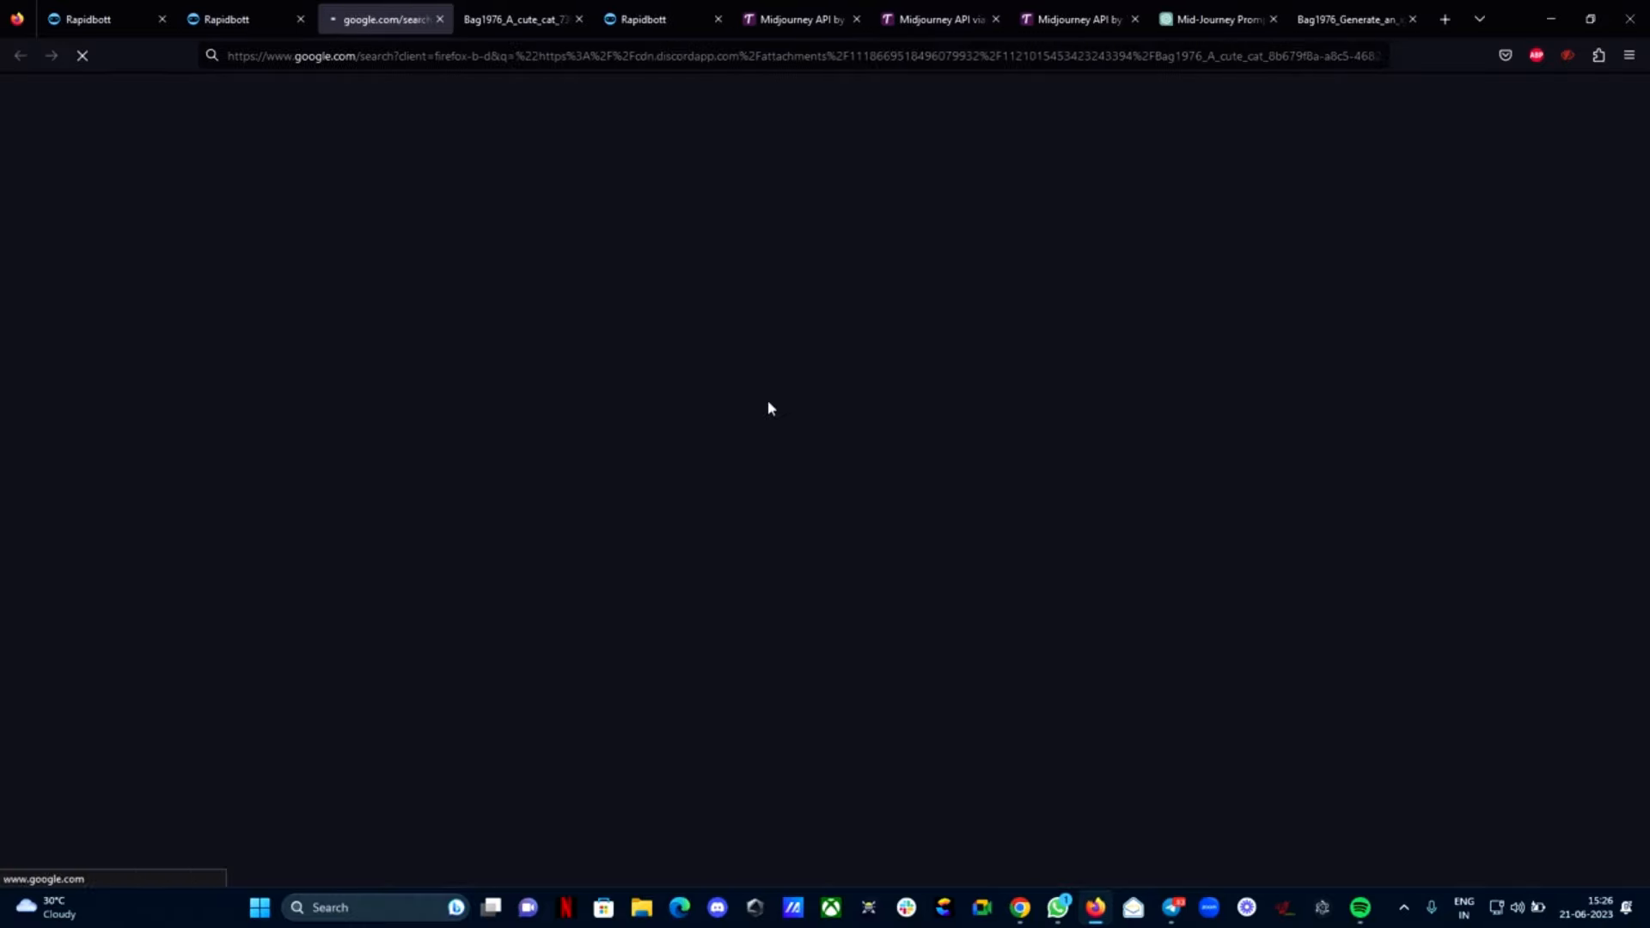
left_click(228, 19)
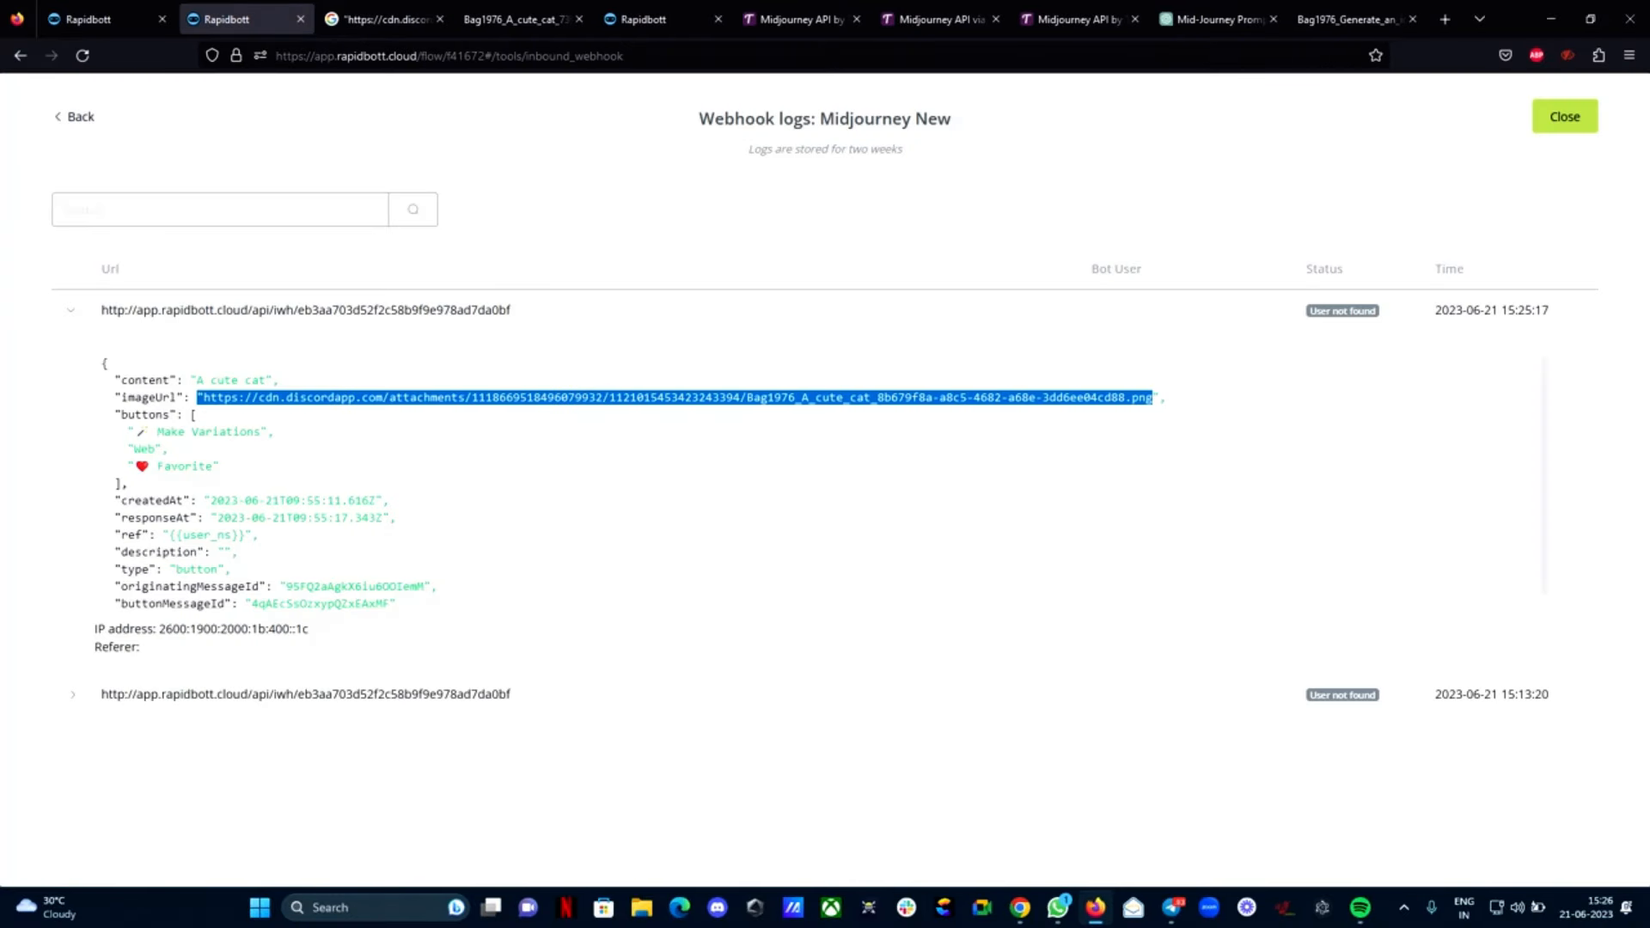
Open the newest log's imageUrl link in a new tab, close the Google search tab and view the image
right_click(608, 397)
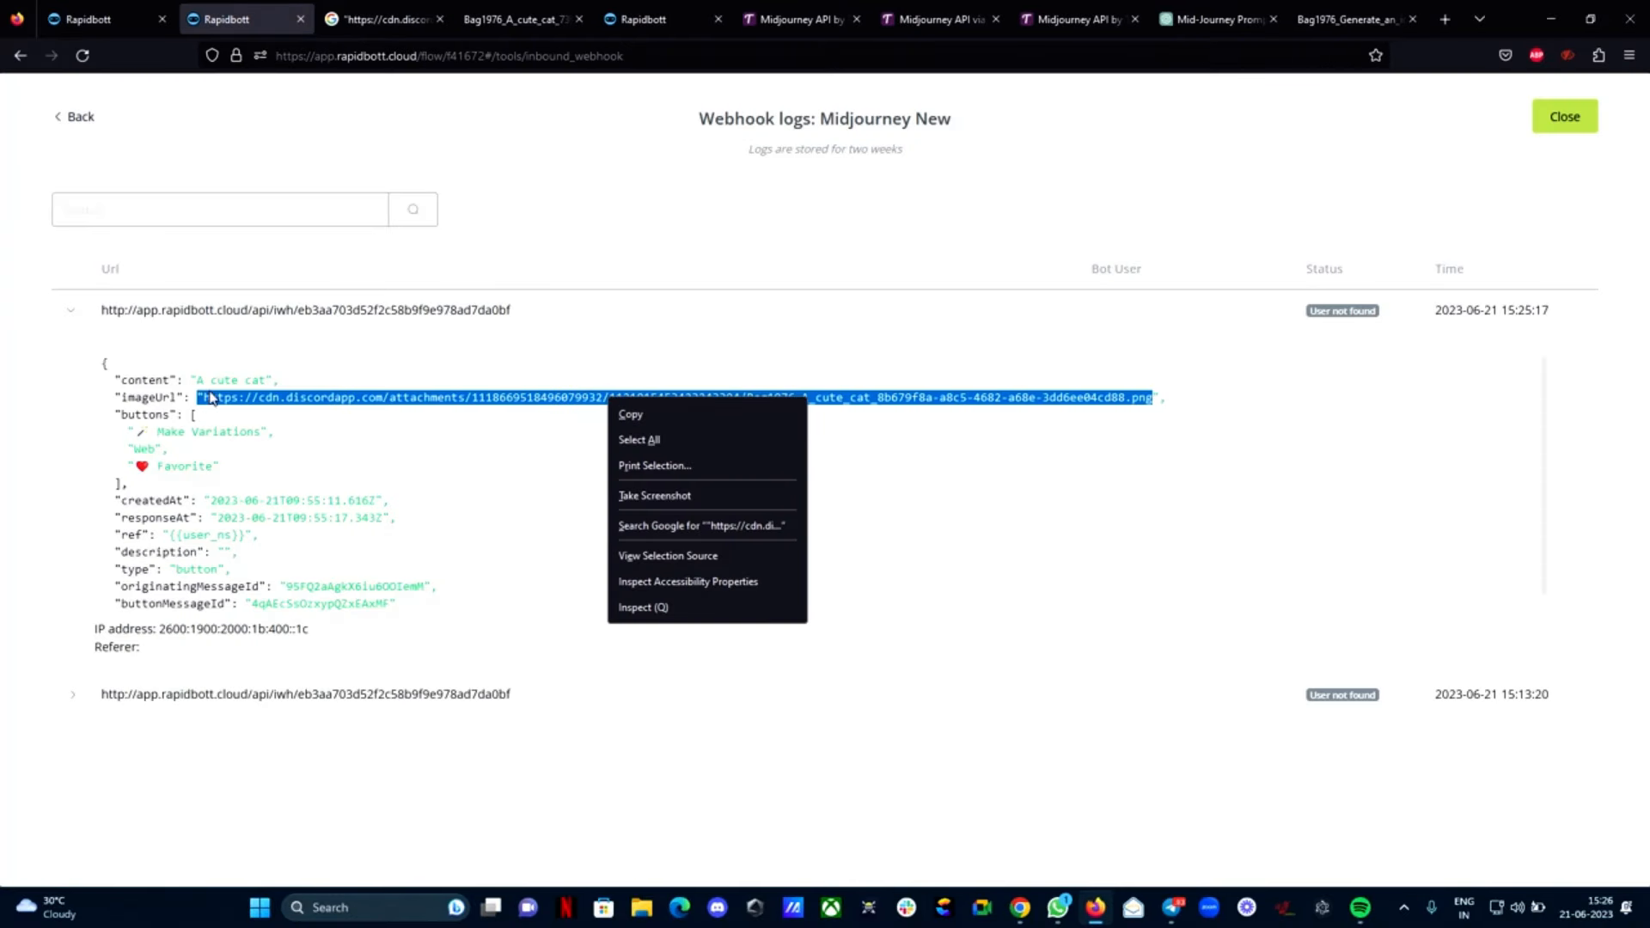
left_click_drag(211, 398, 1137, 403)
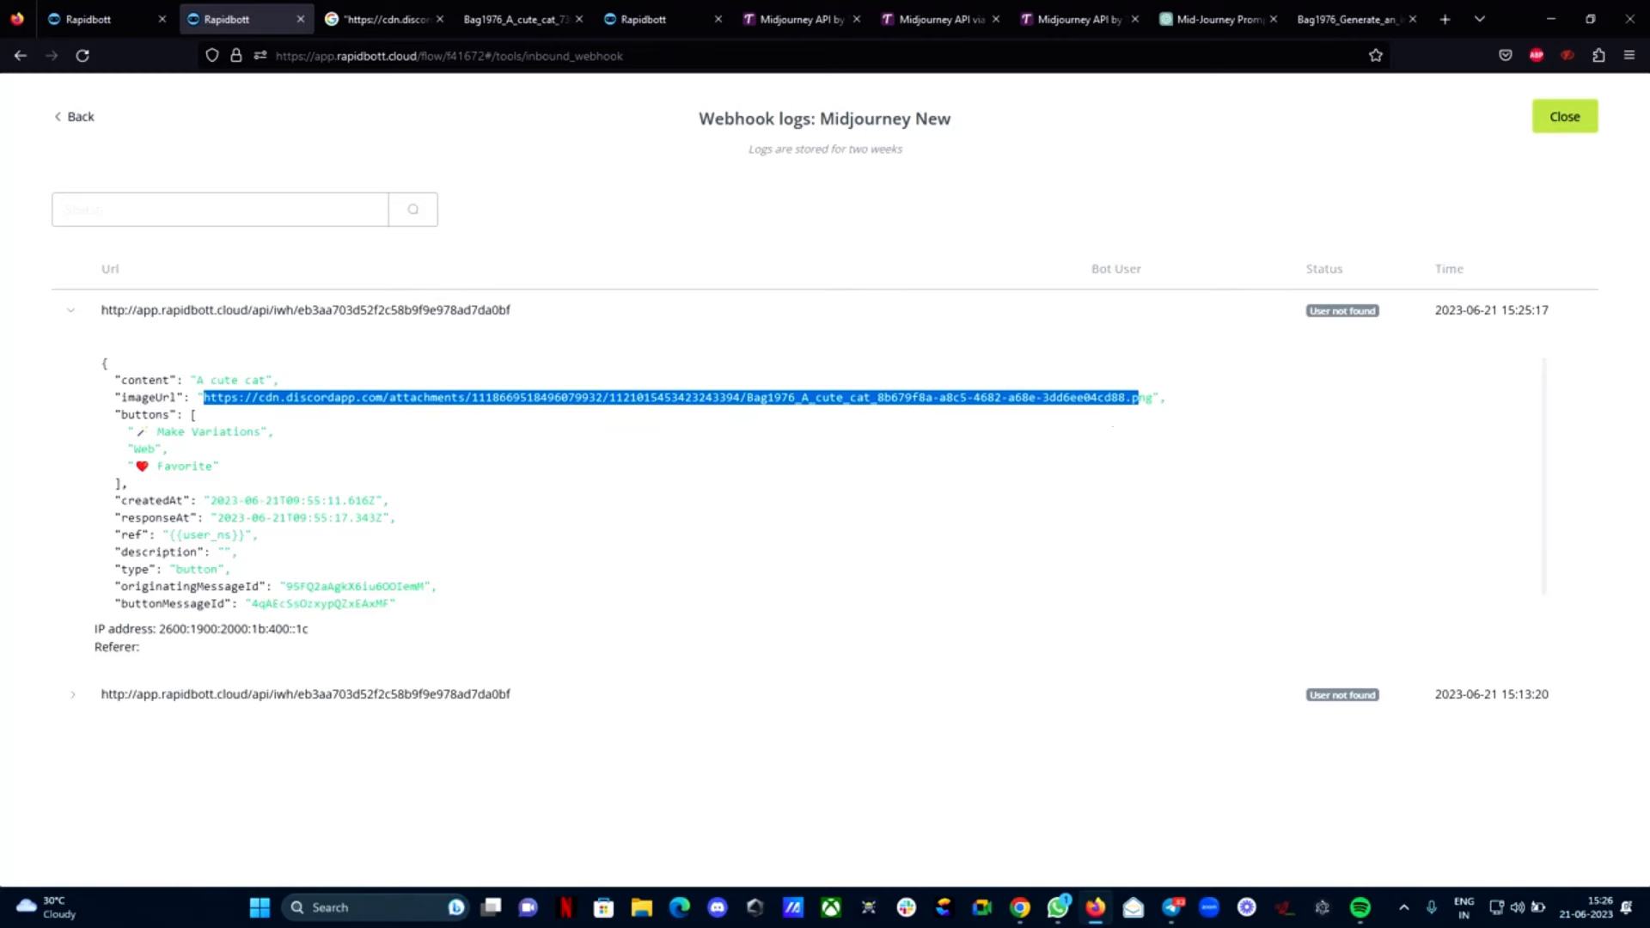
right_click(1128, 401)
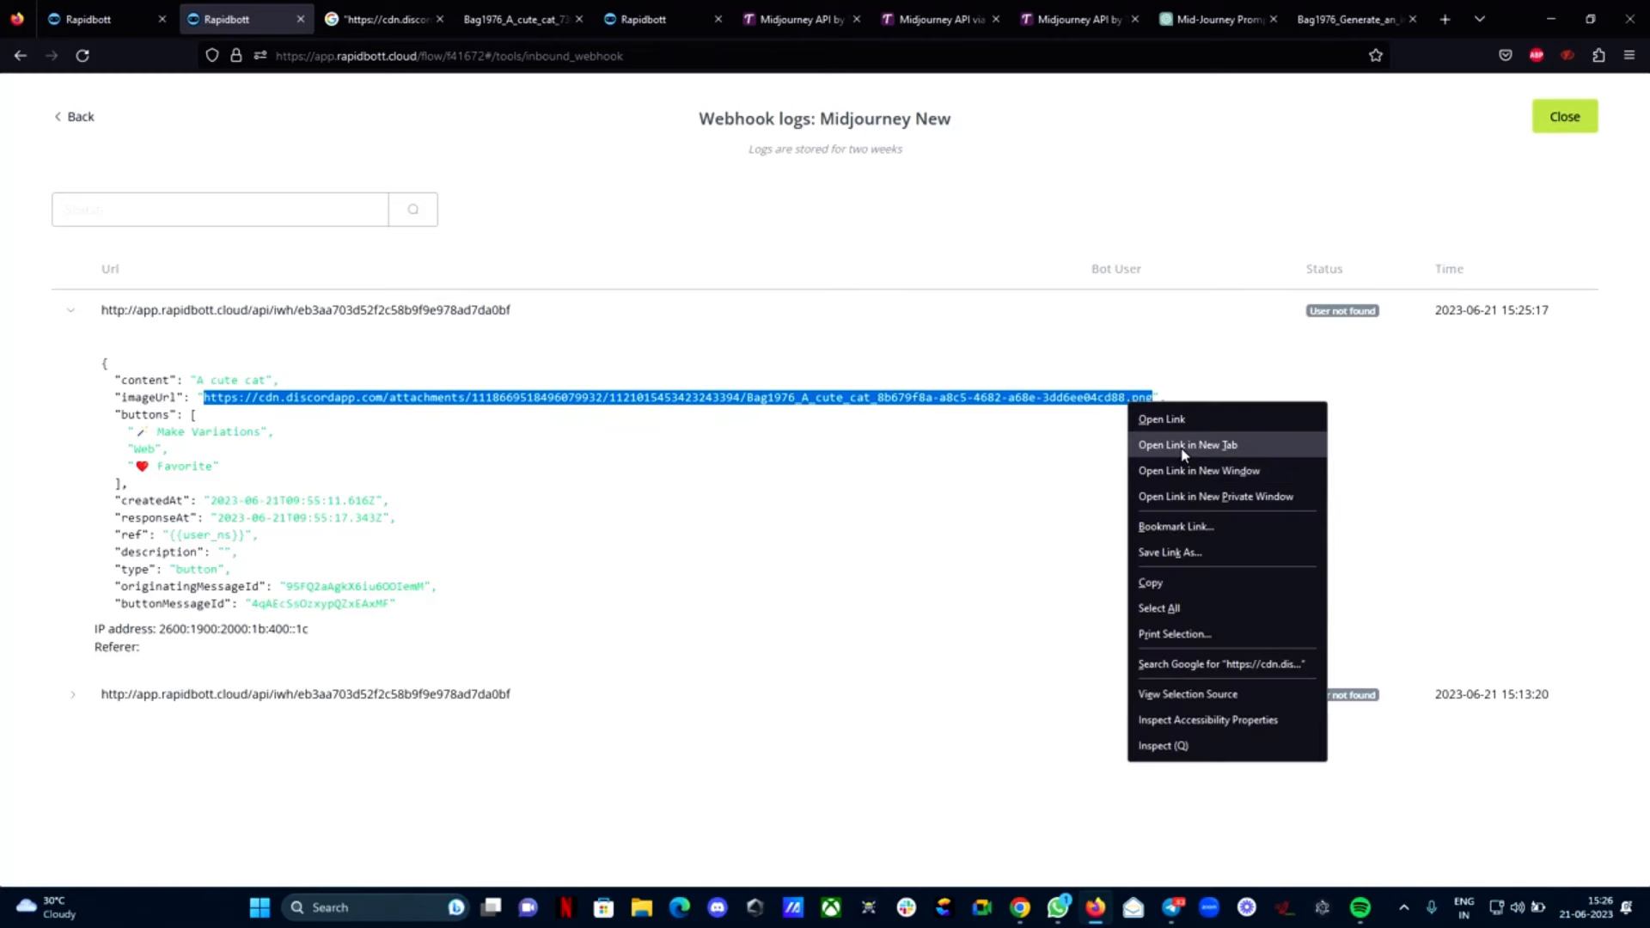
left_click(1180, 448)
left_click(477, 19)
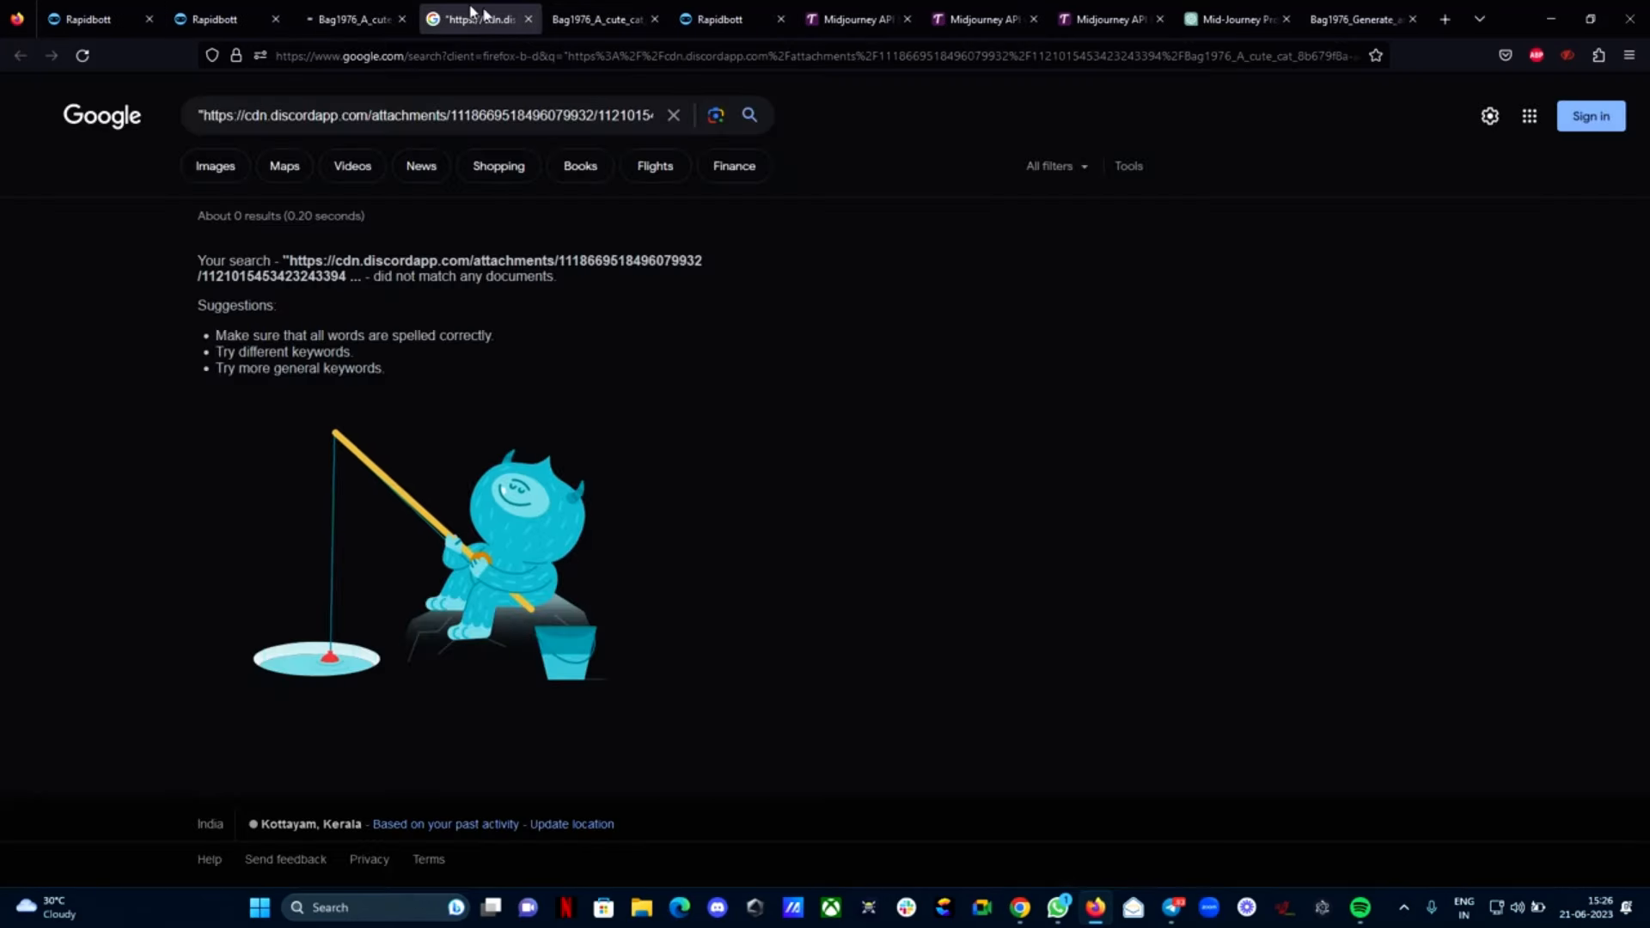
left_click(527, 19)
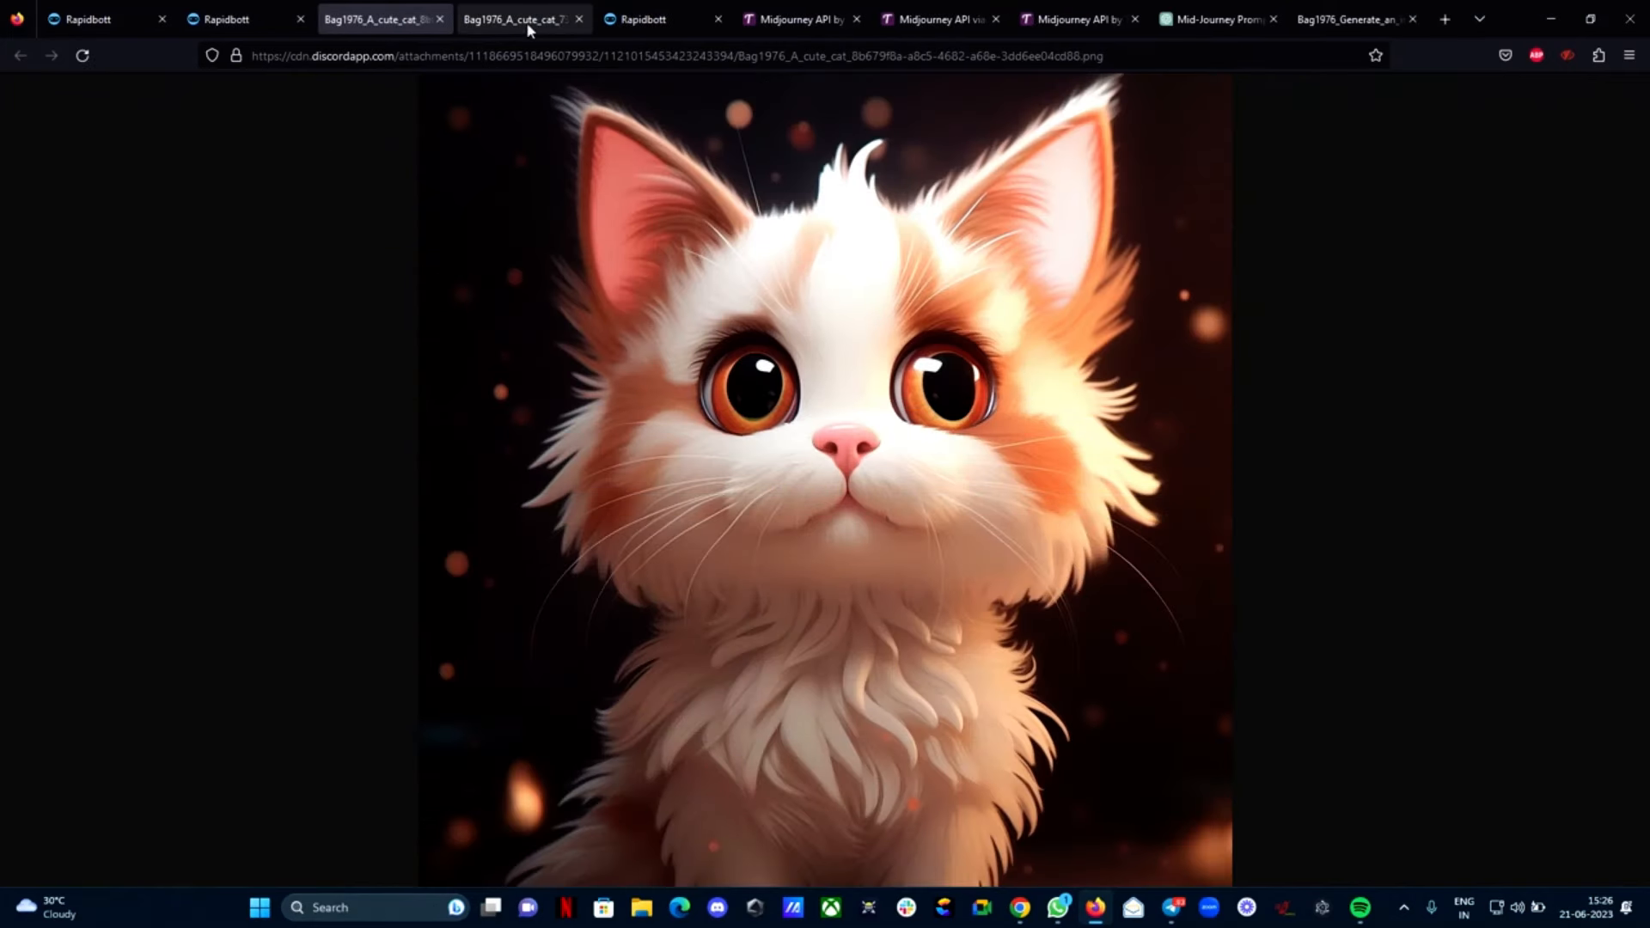
Return to the Midjourney Output flow and delete the Get the Image button from Send Message #2
left_click(99, 19)
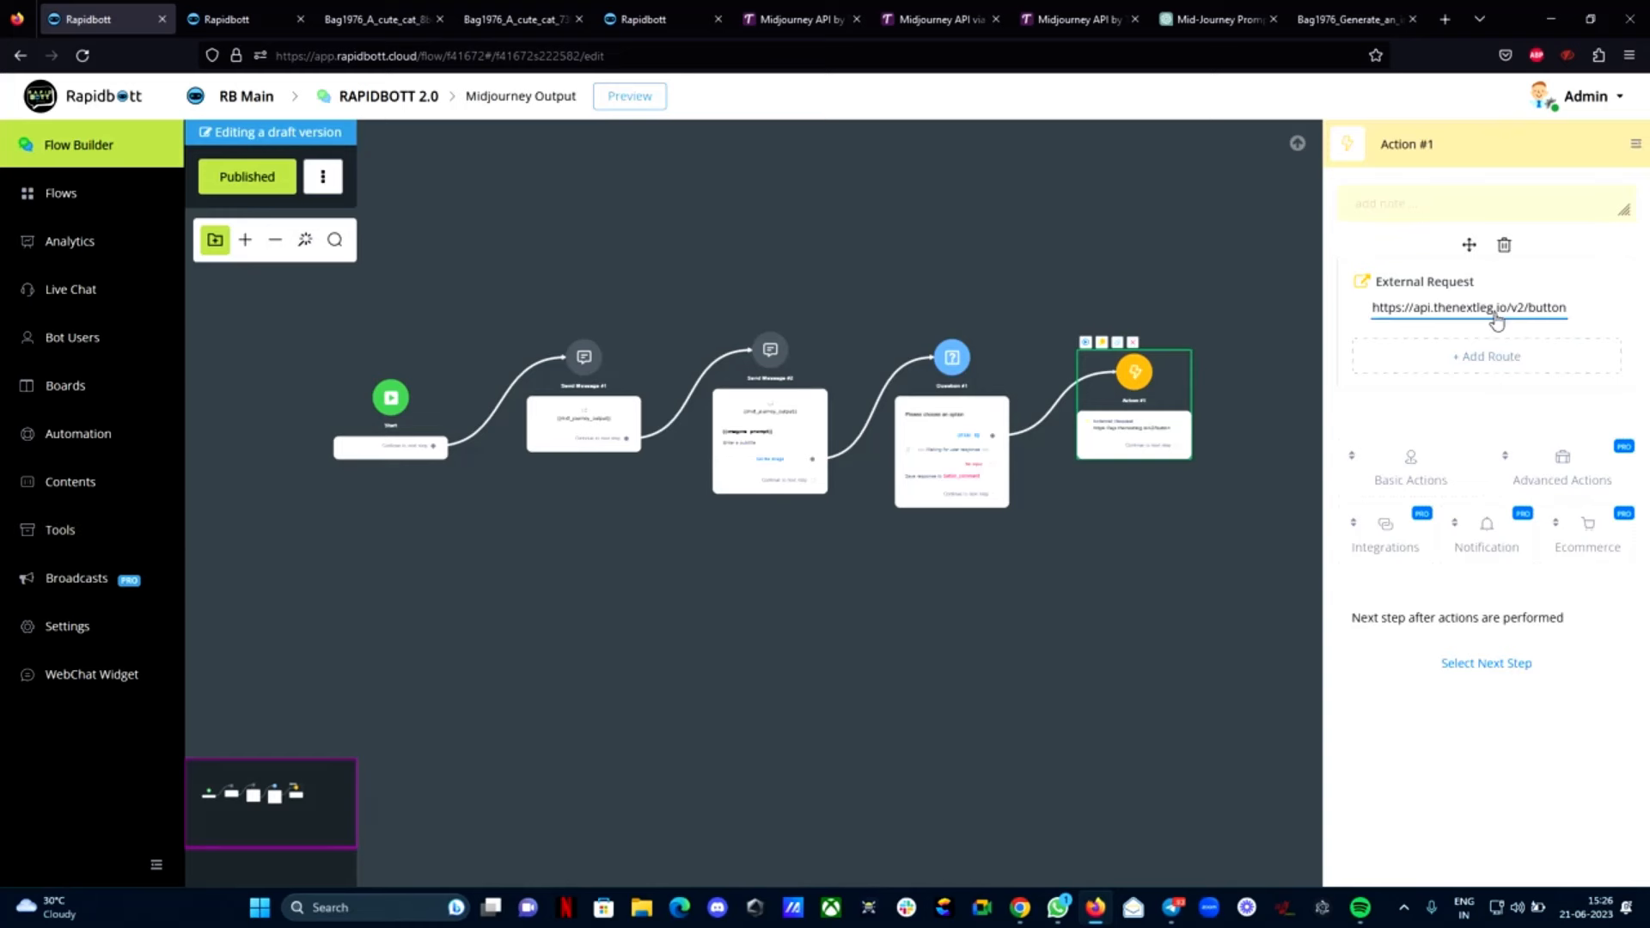
scroll(461, 459, "up", 5)
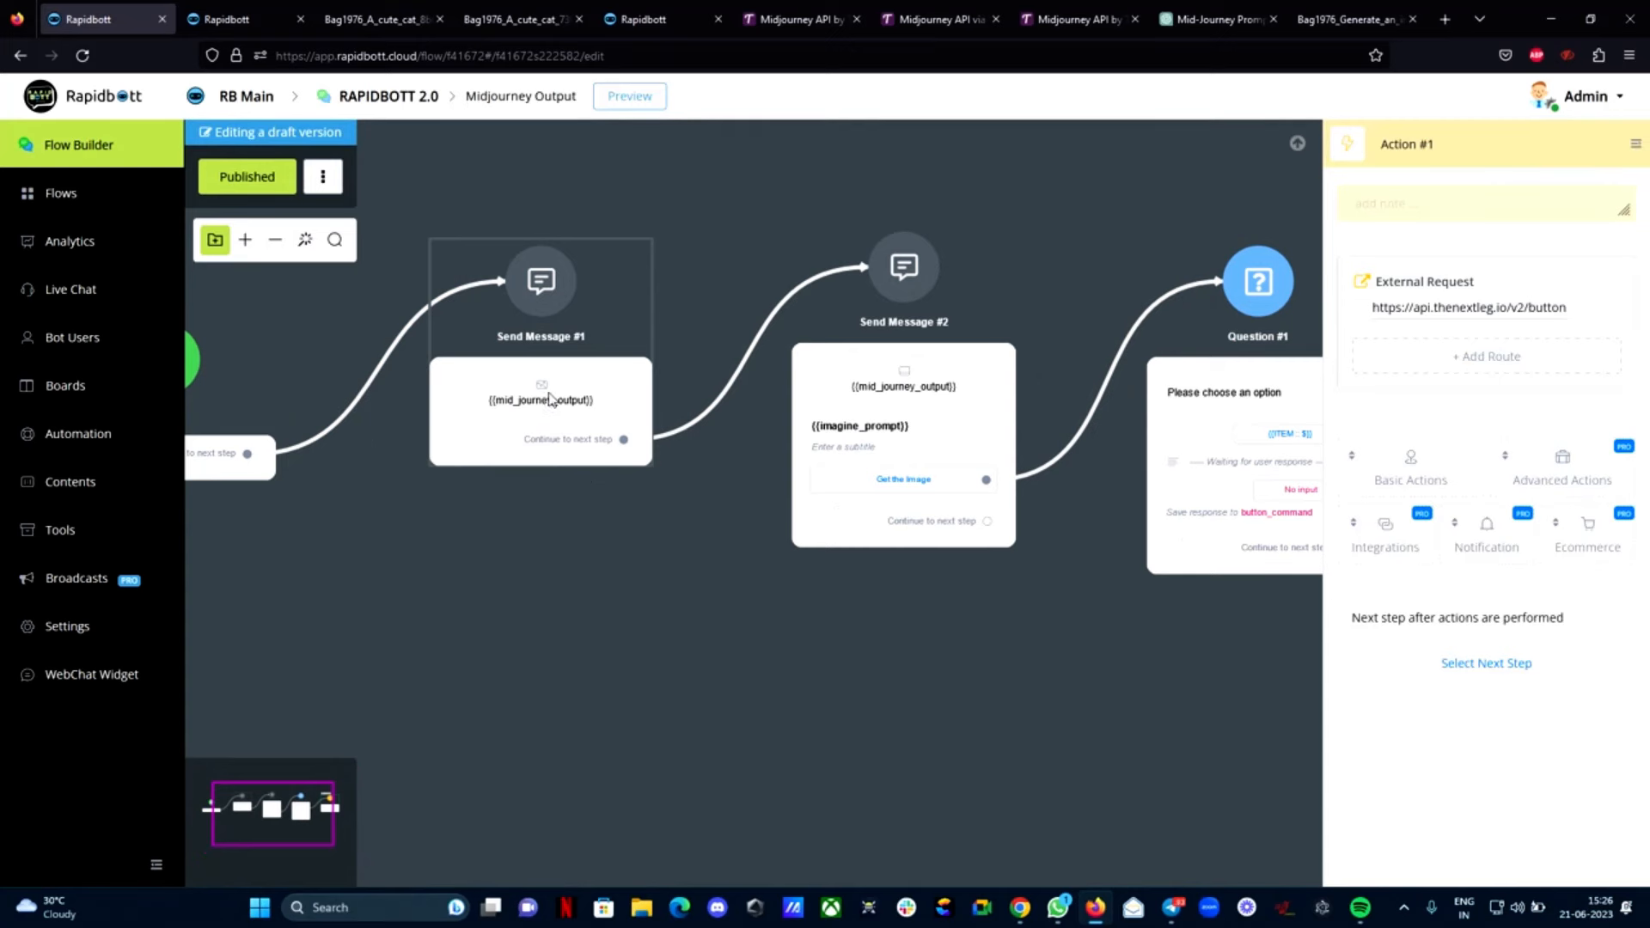
left_click_drag(1040, 662, 832, 611)
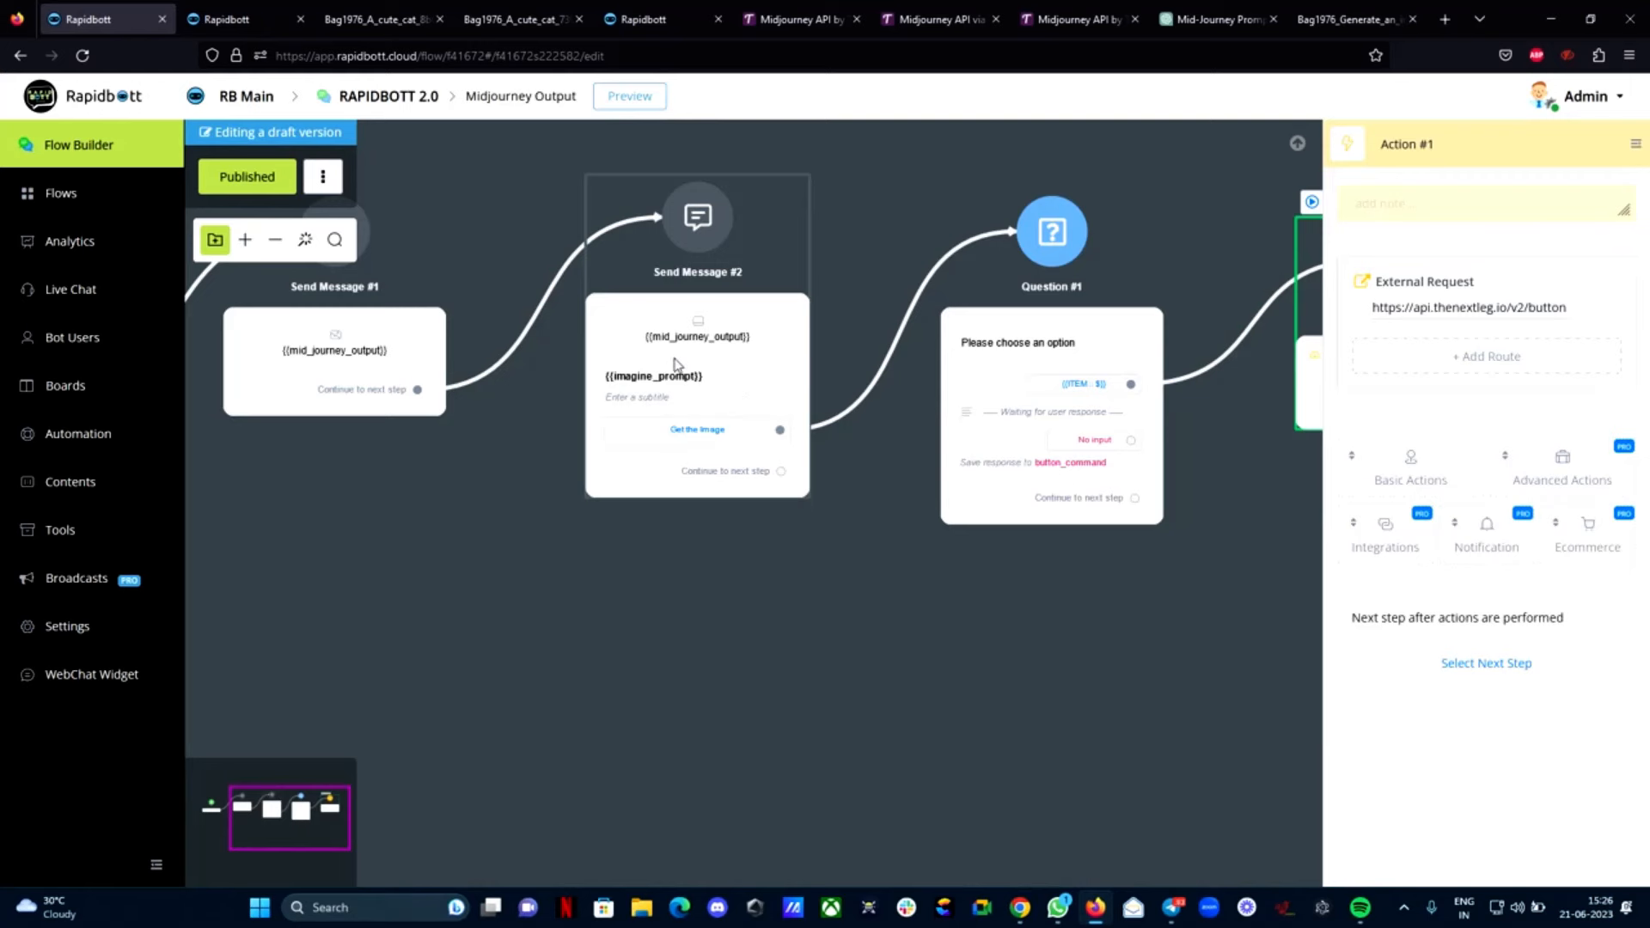
left_click(737, 410)
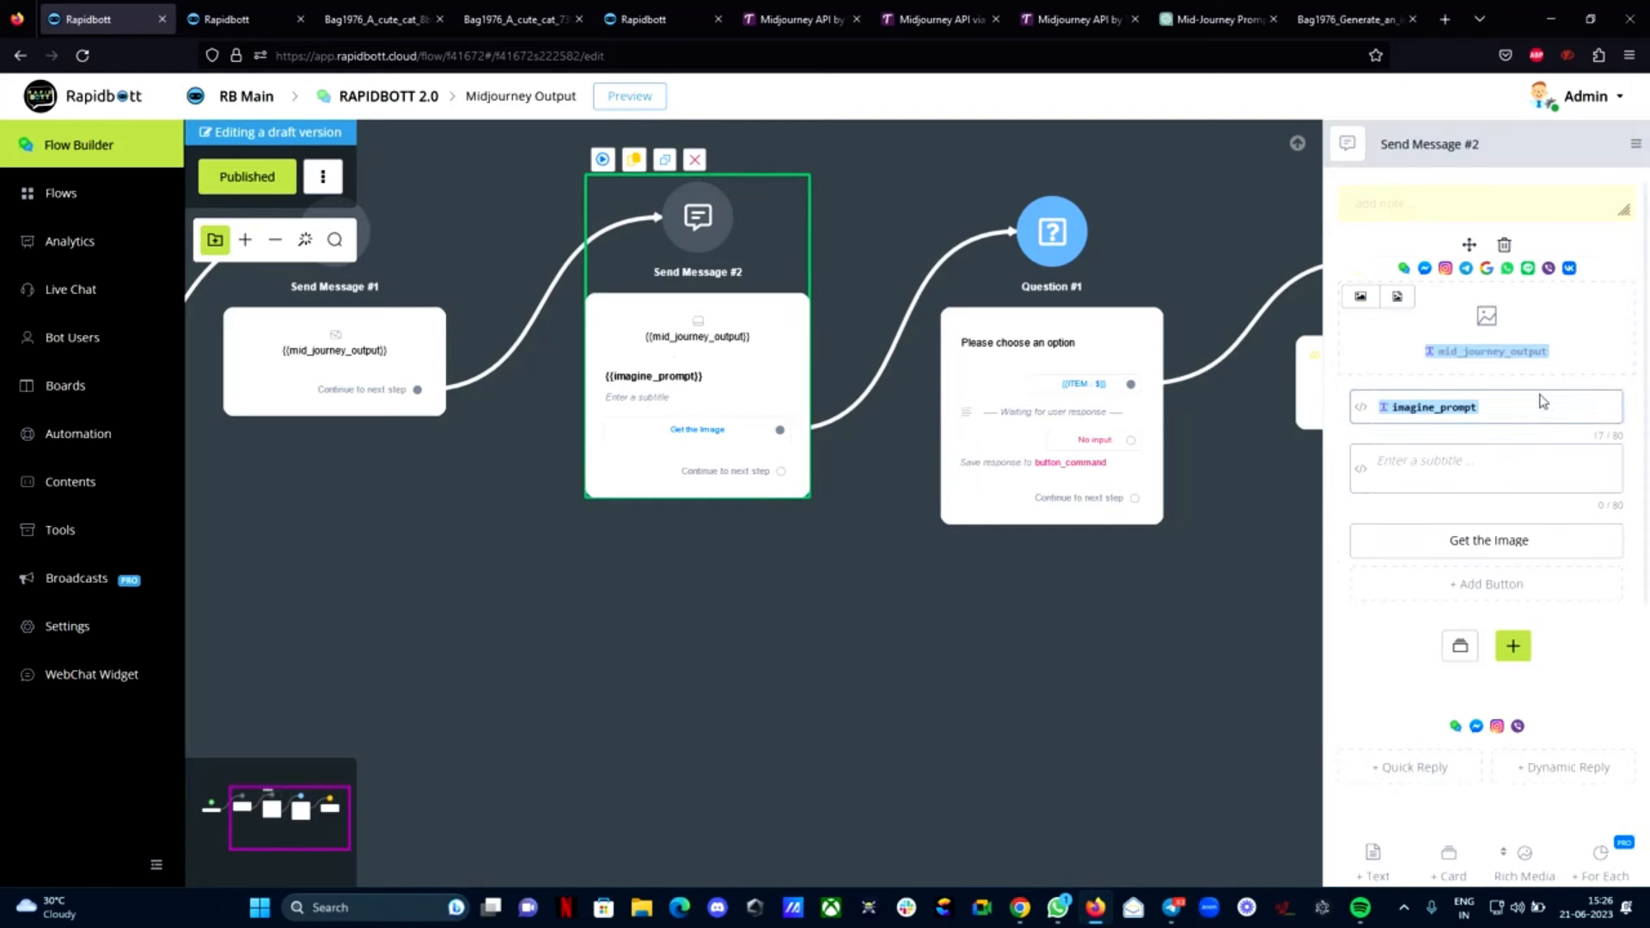
left_click(1446, 539)
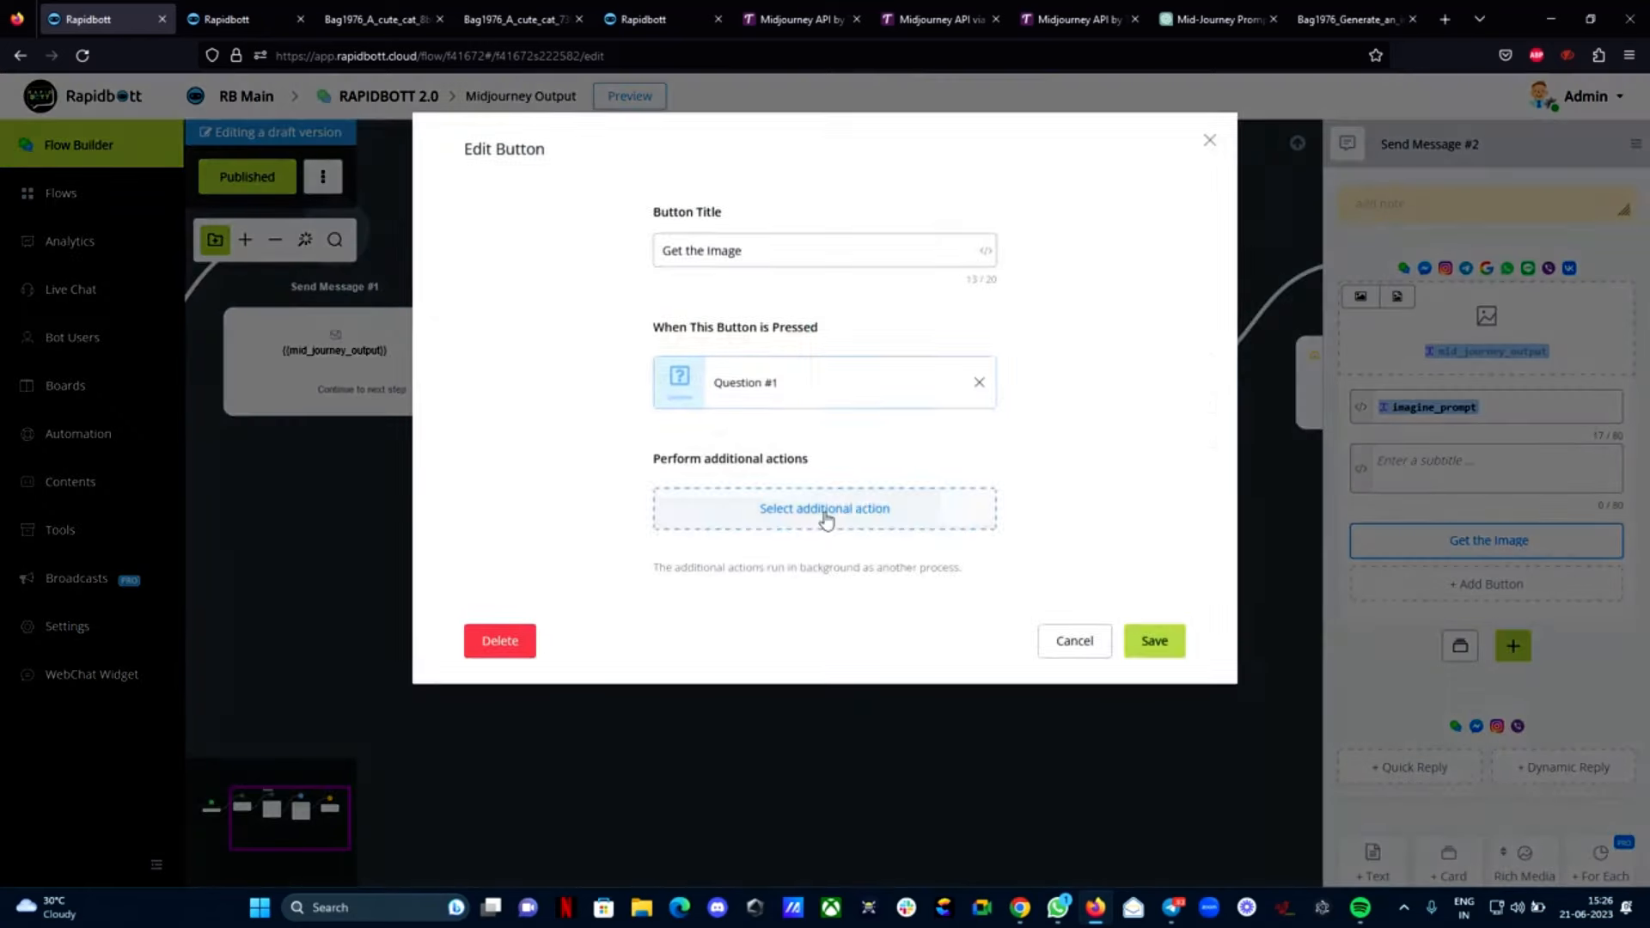
left_click(492, 640)
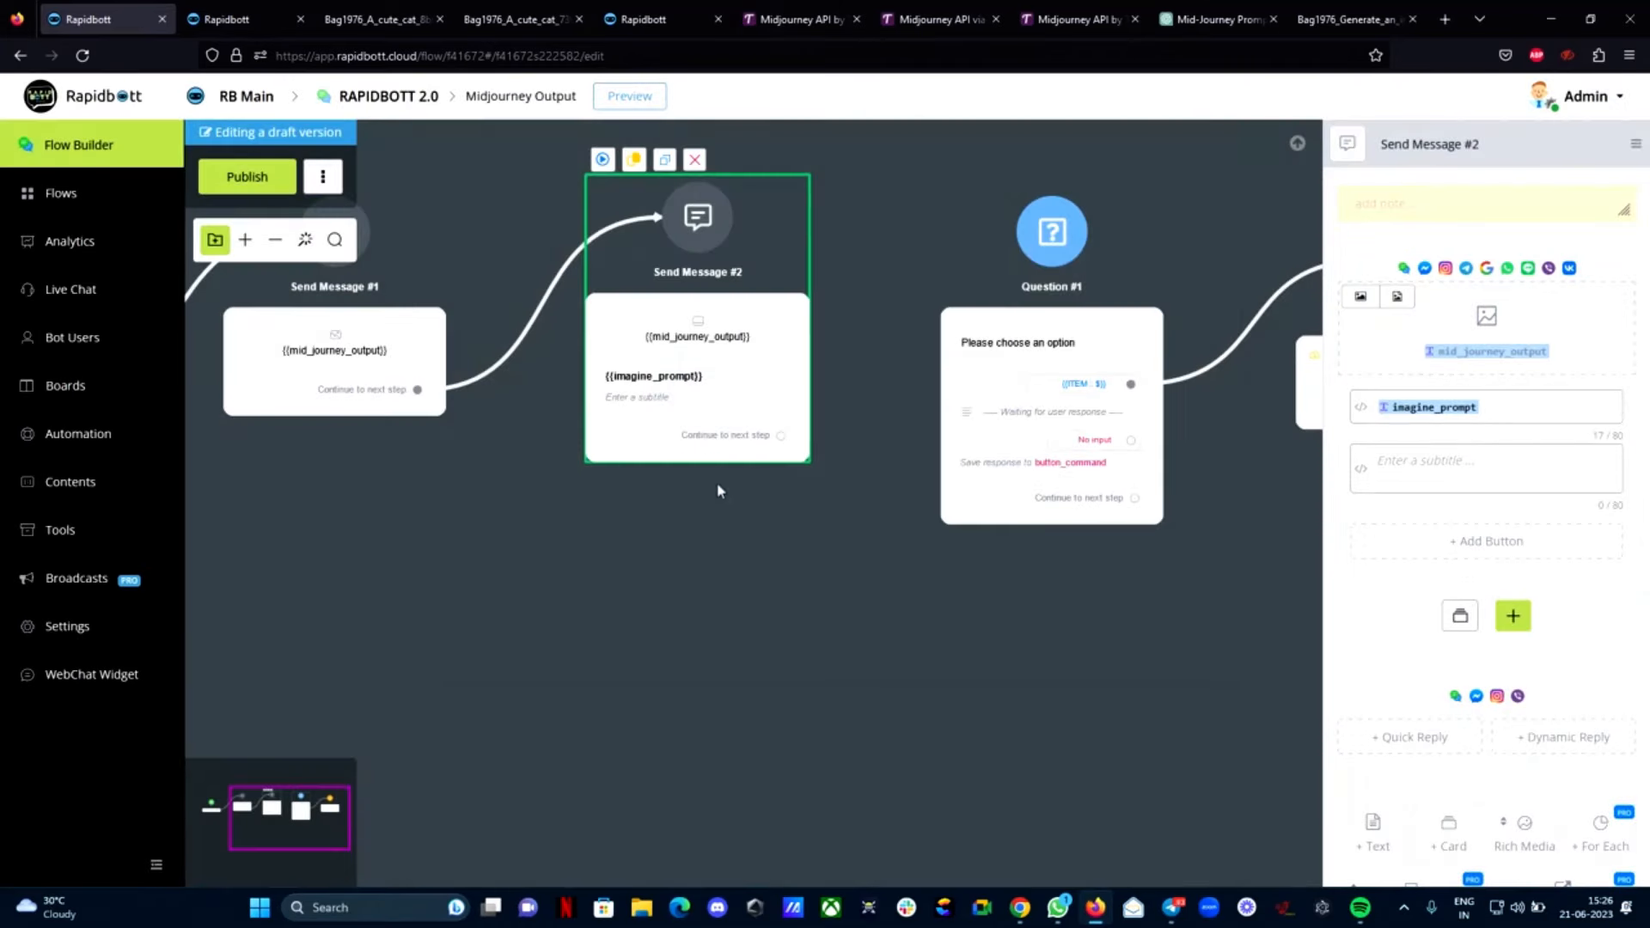
Connect Send Message #2's next step to Question #1 and publish the Midjourney Output flow
left_click_drag(782, 435, 1036, 258)
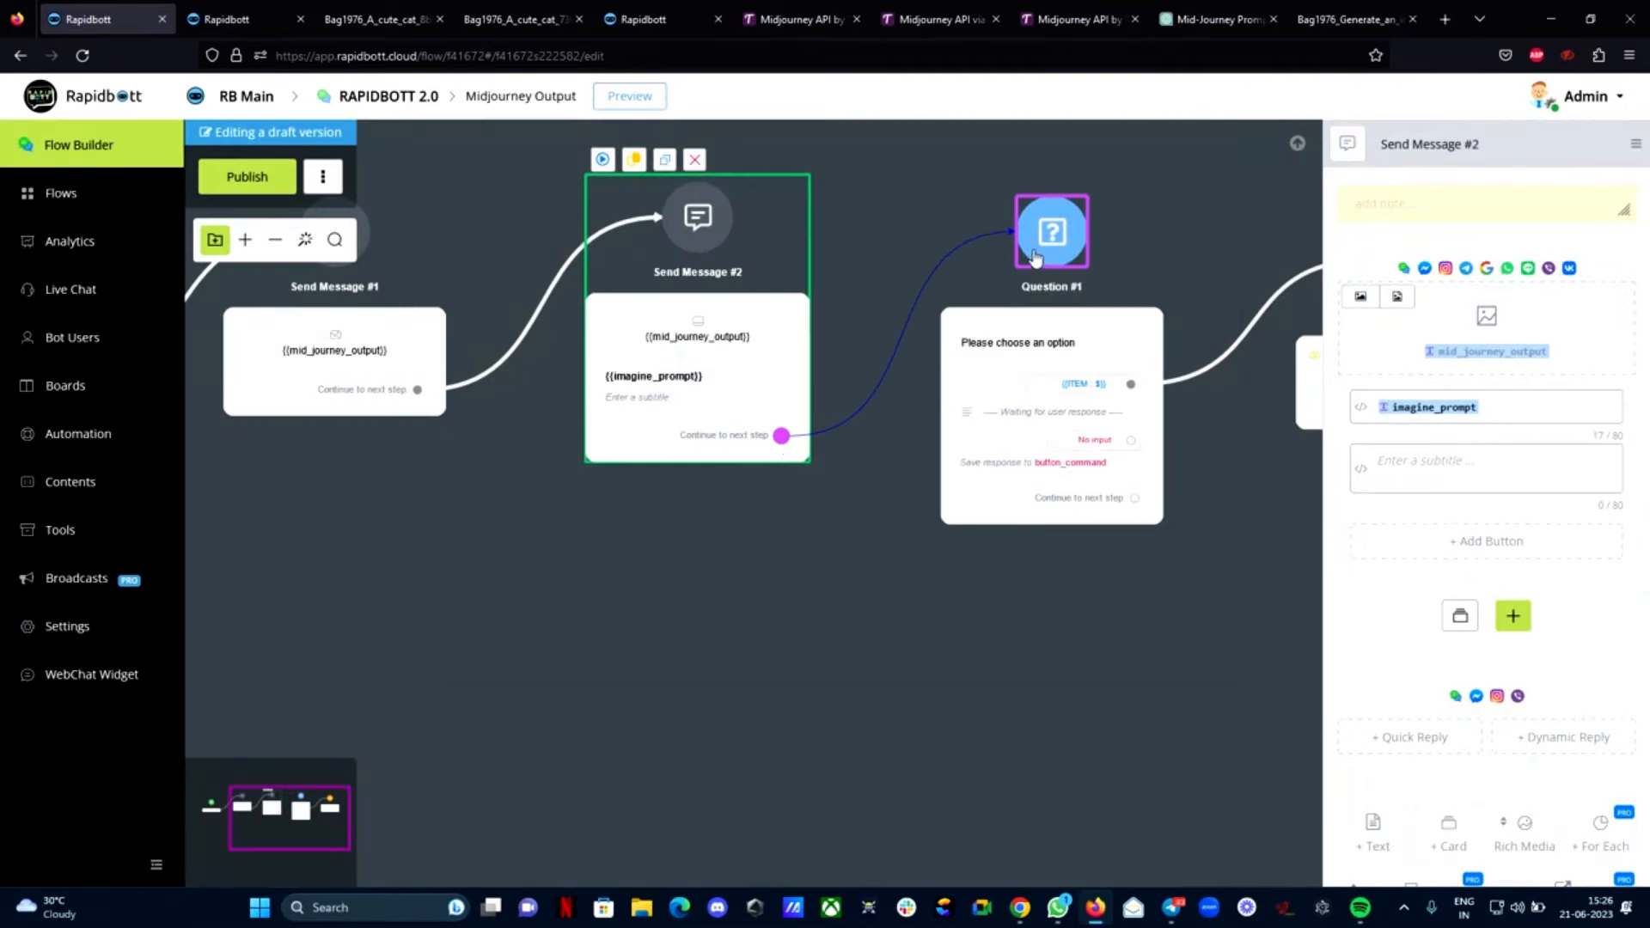
left_click(260, 183)
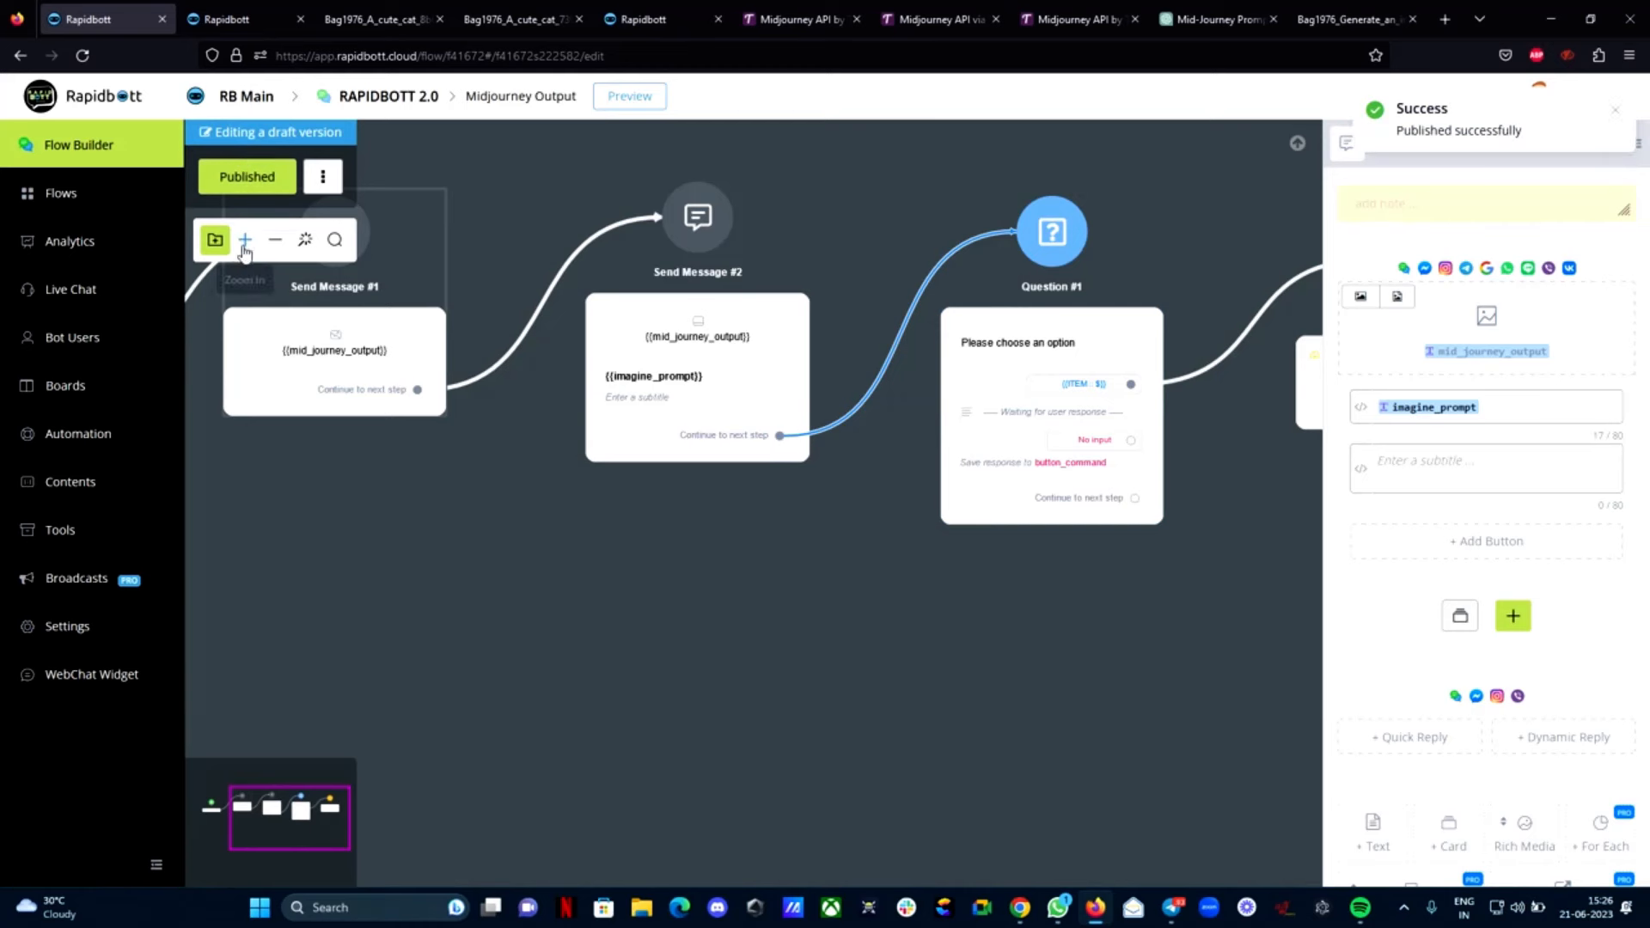
scroll(602, 507, "down", 3)
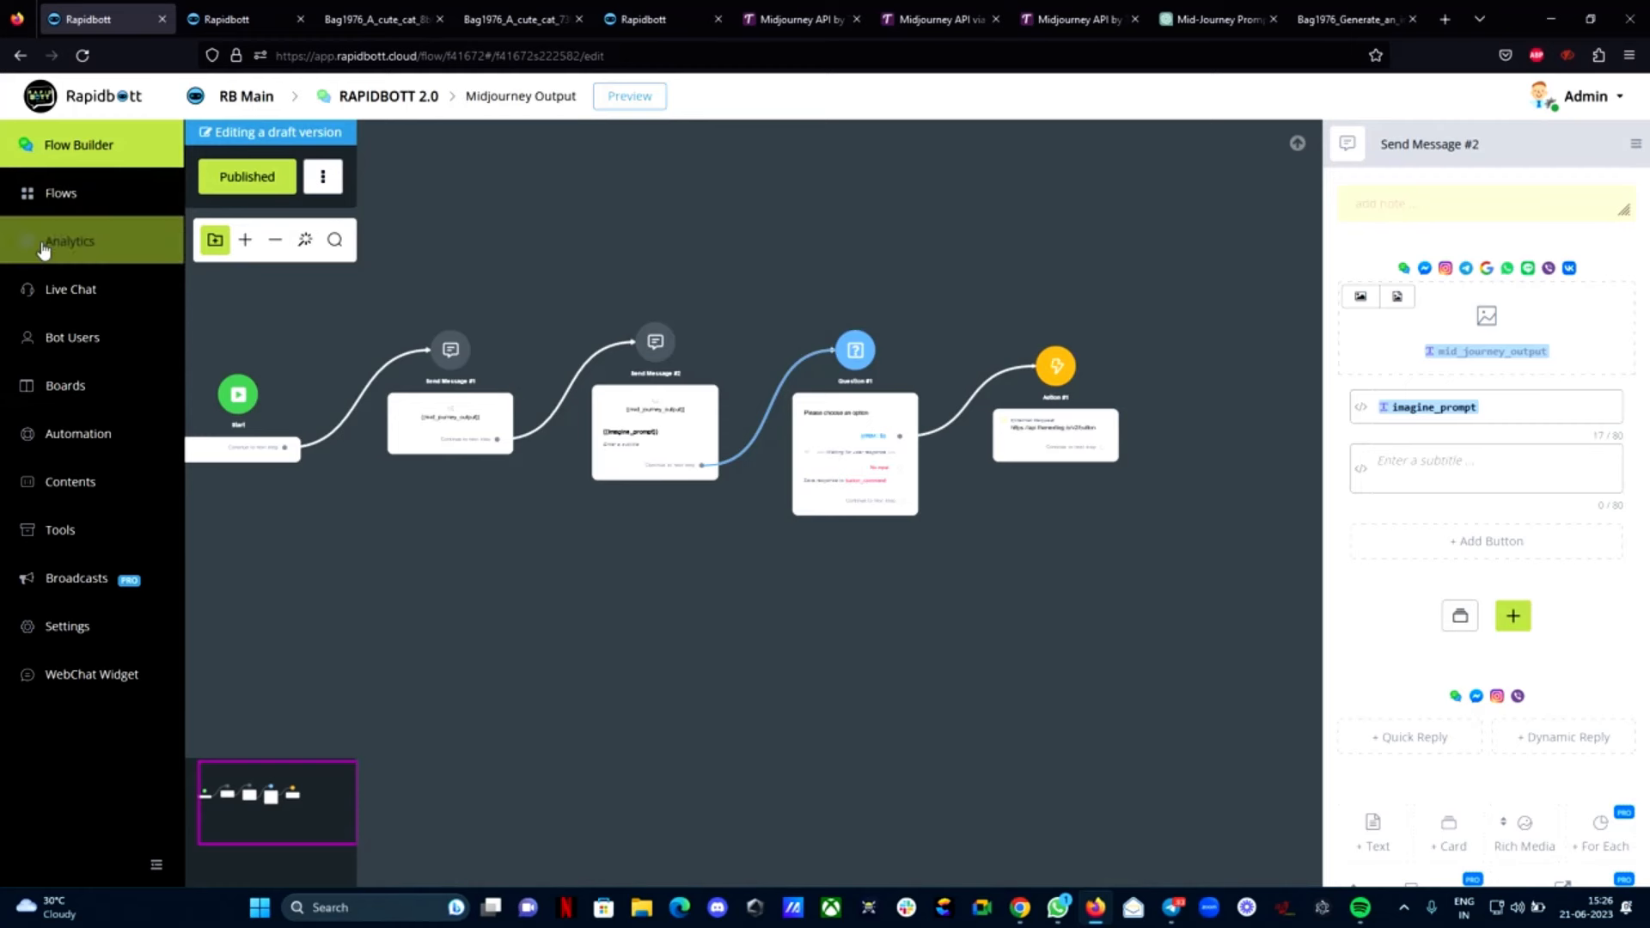
Open the Midjourney Input flow from the sub flows and launch its Web preview in the browser
left_click(107, 209)
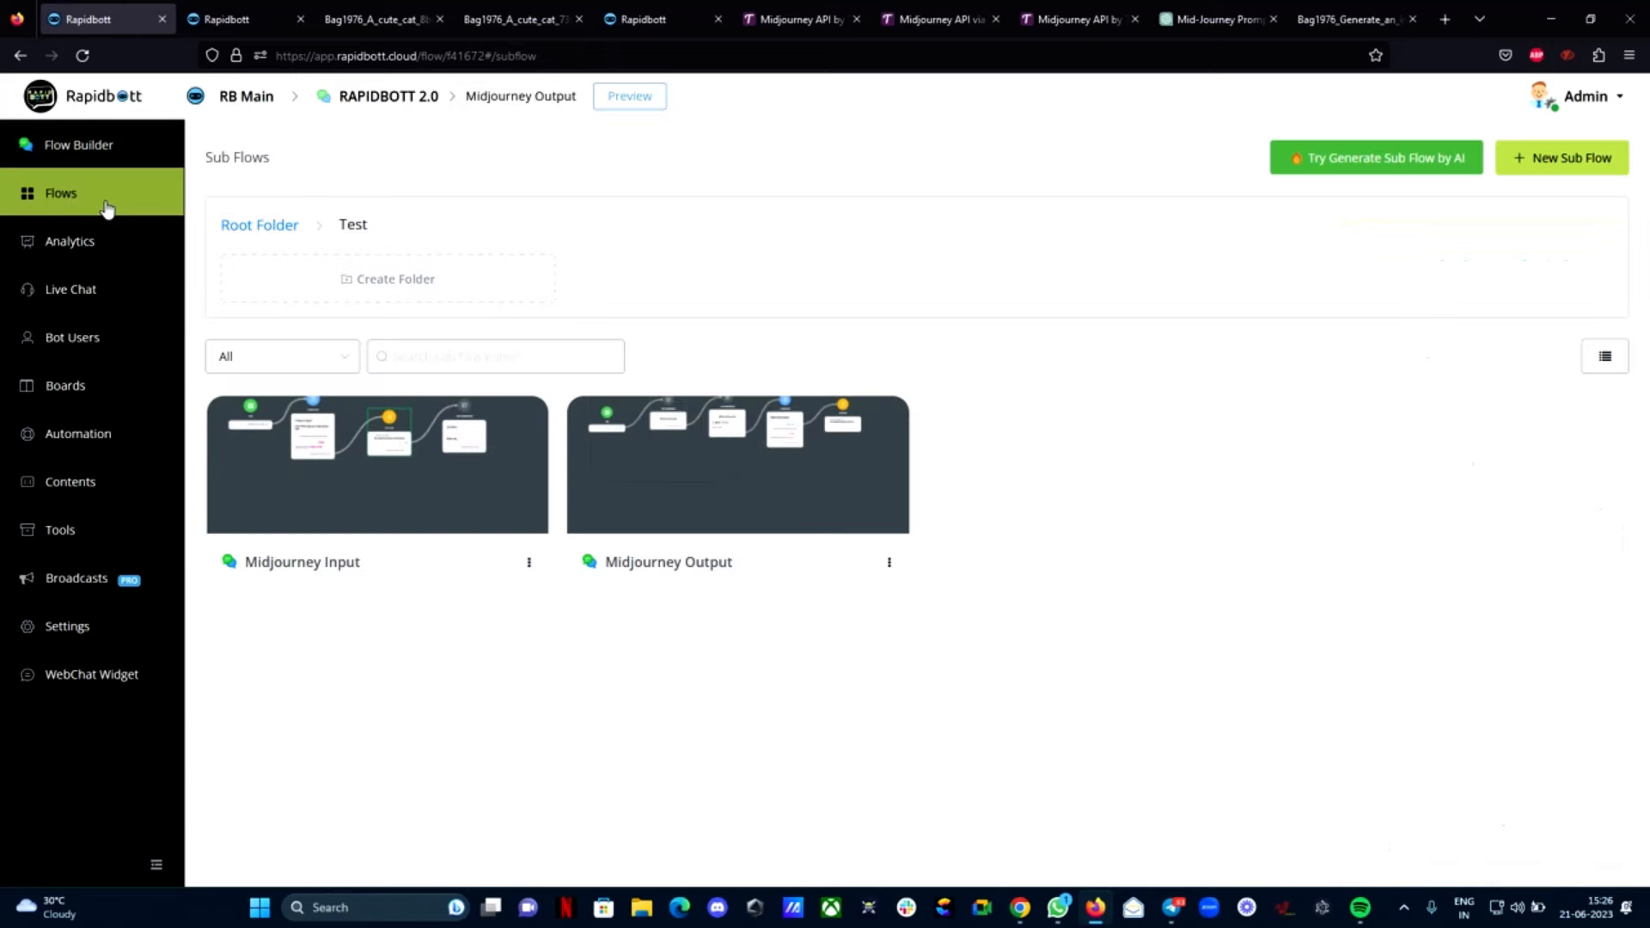
left_click(342, 493)
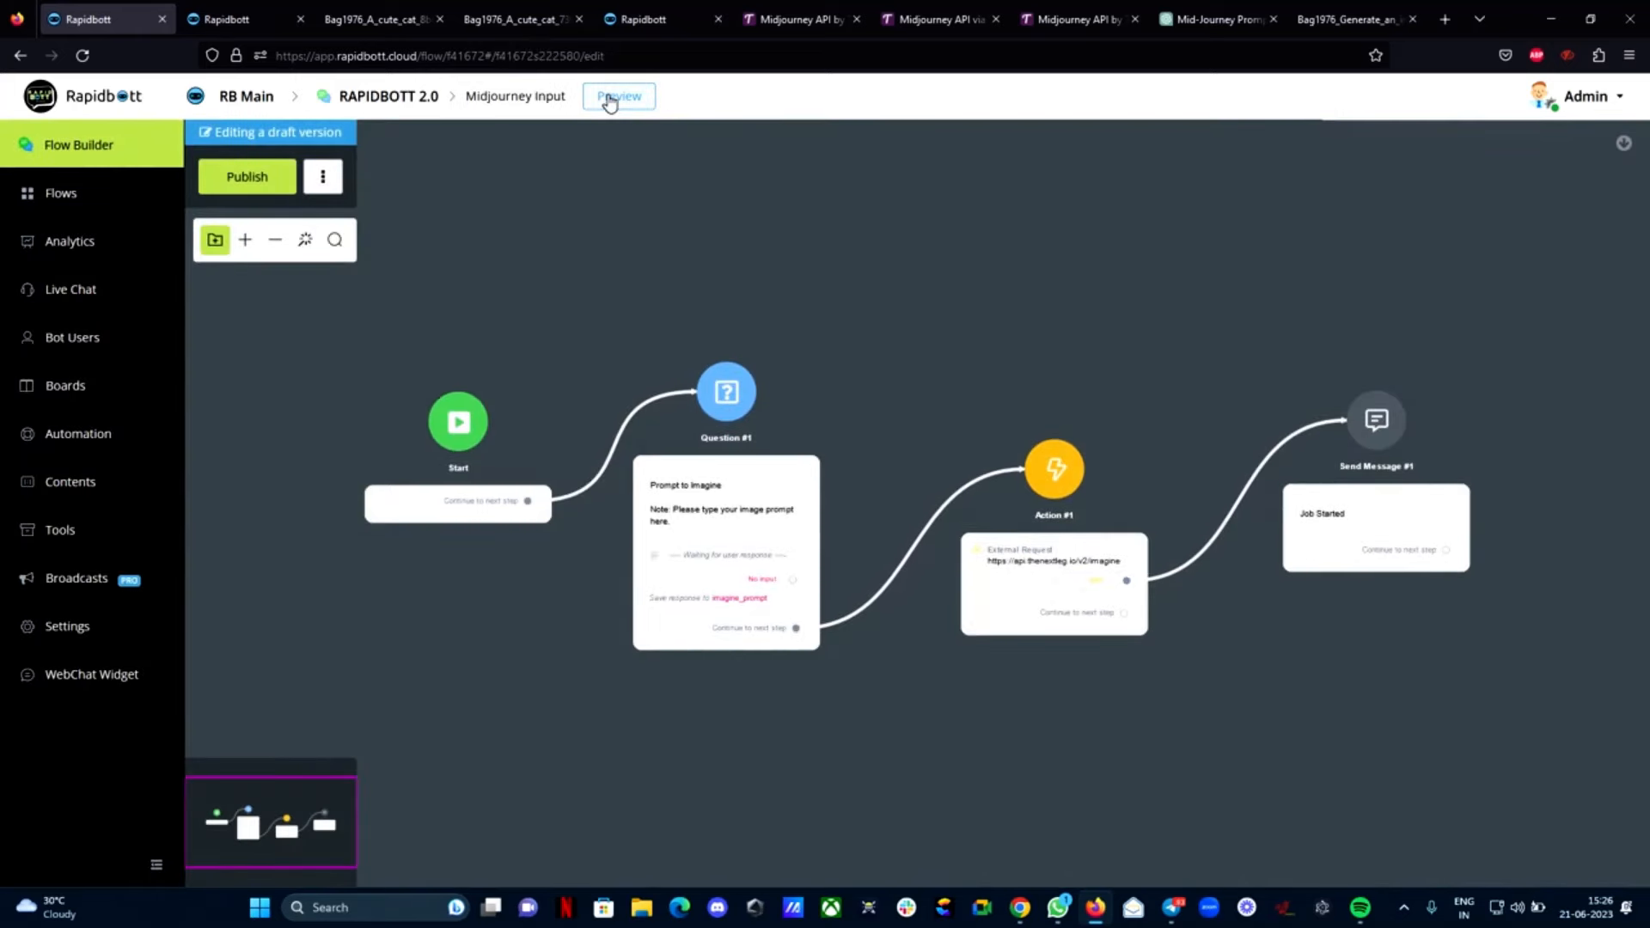
left_click(612, 101)
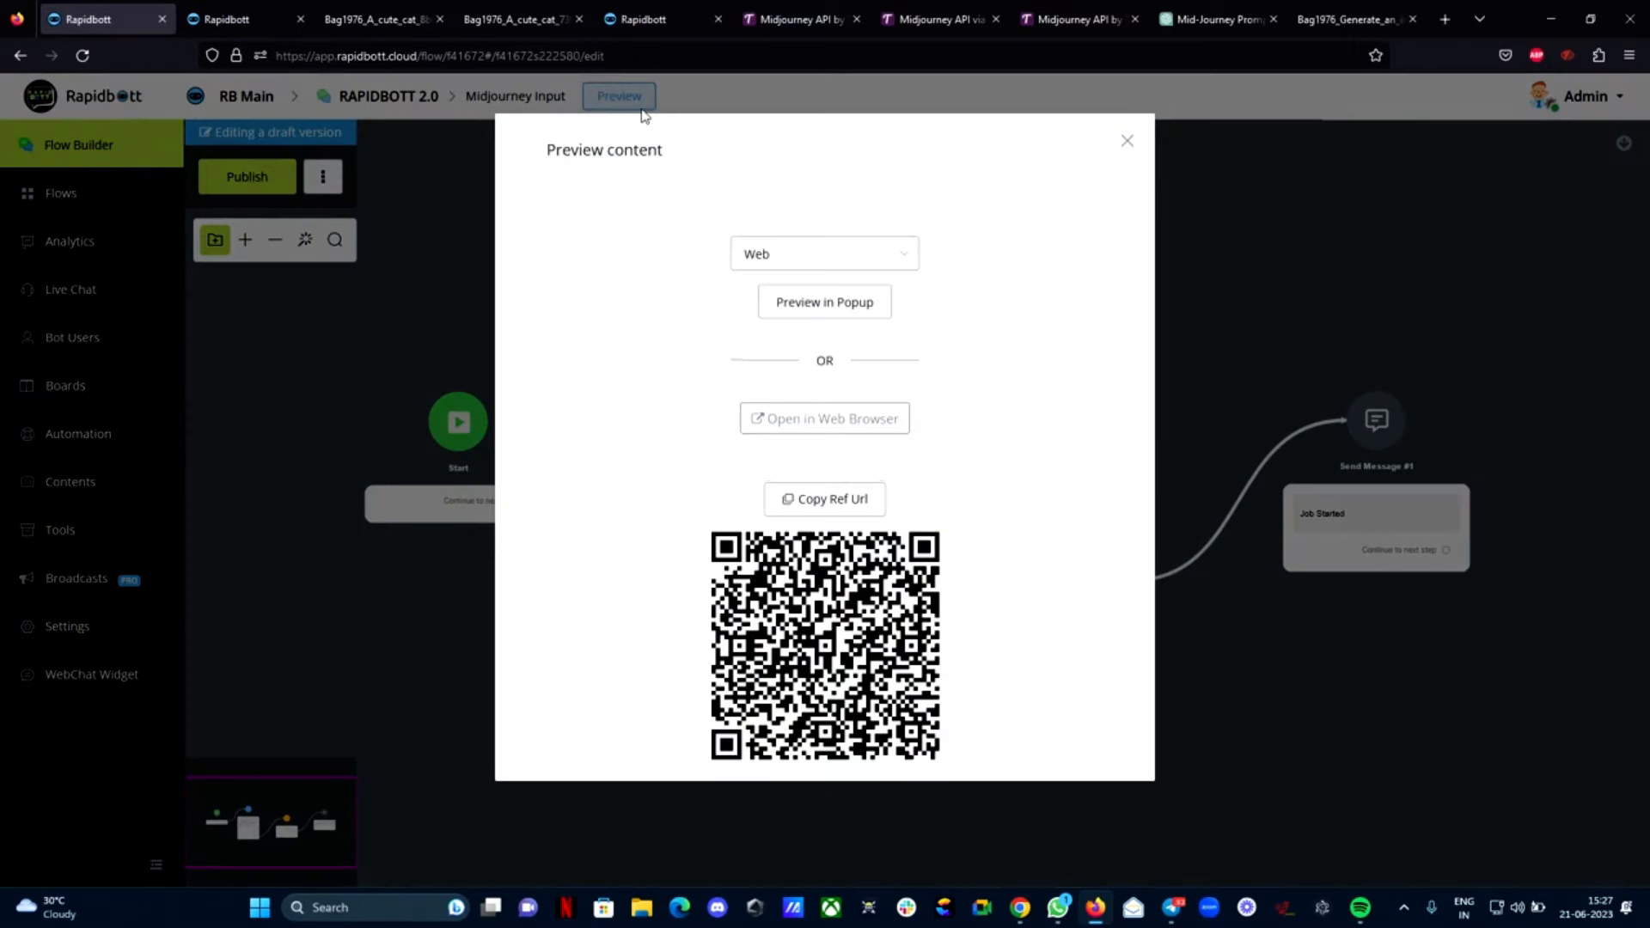
left_click(805, 421)
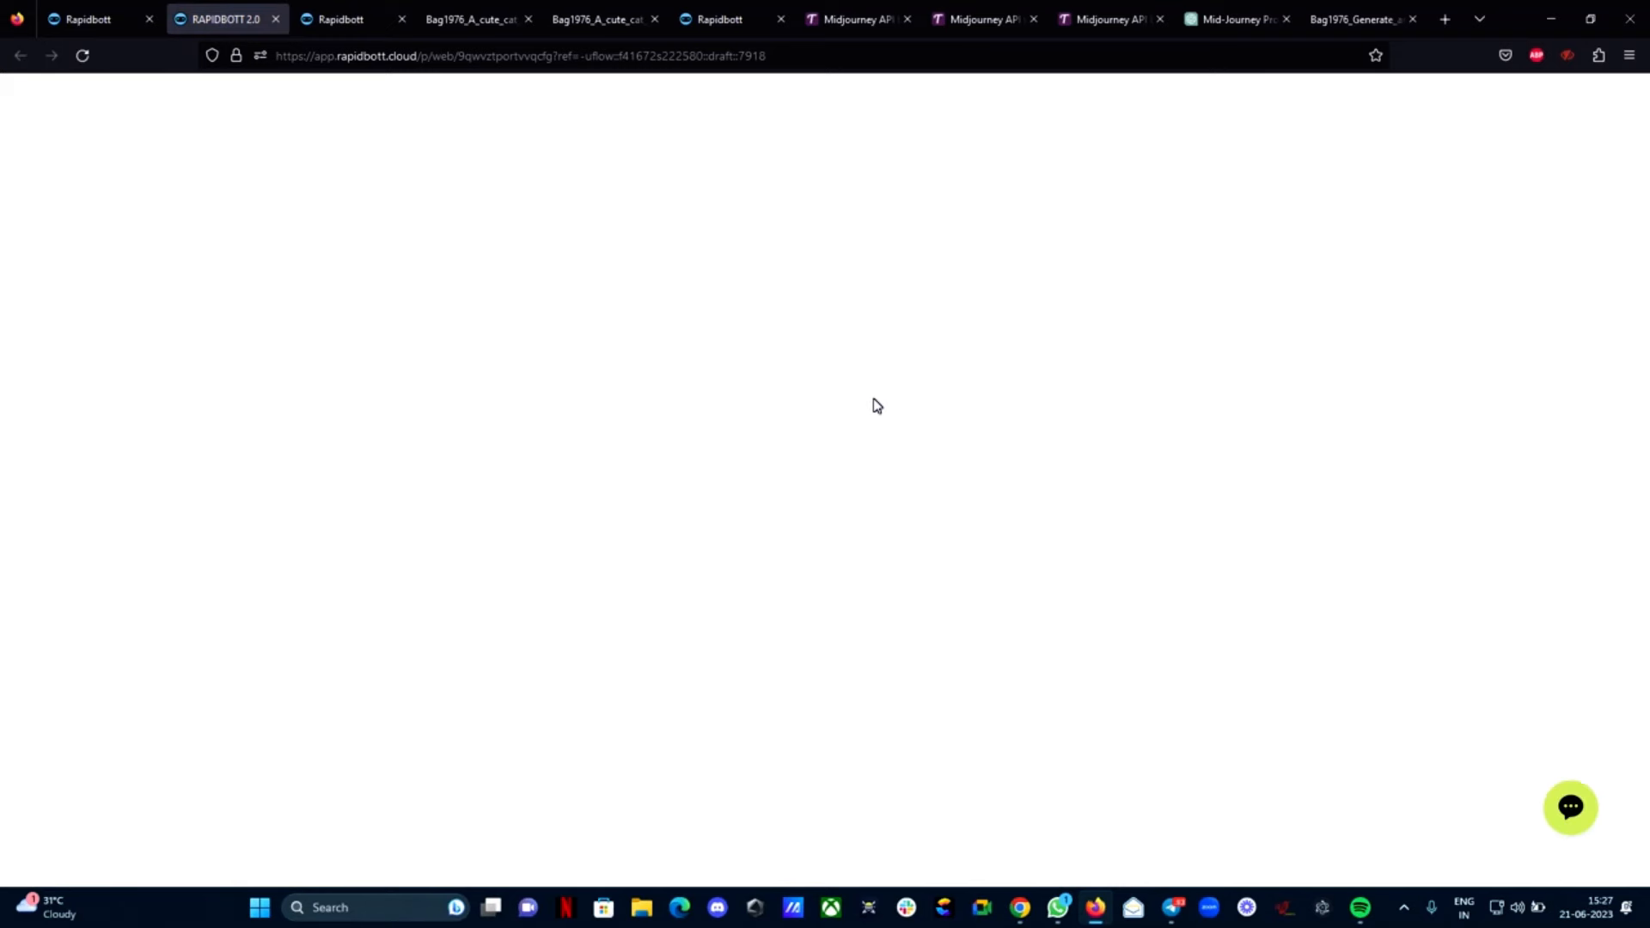
Continue the conversation in the preview's chat widget and copy ChatGPT's second prompt, about a group navigating a dense and enchanted forest
left_click(1571, 808)
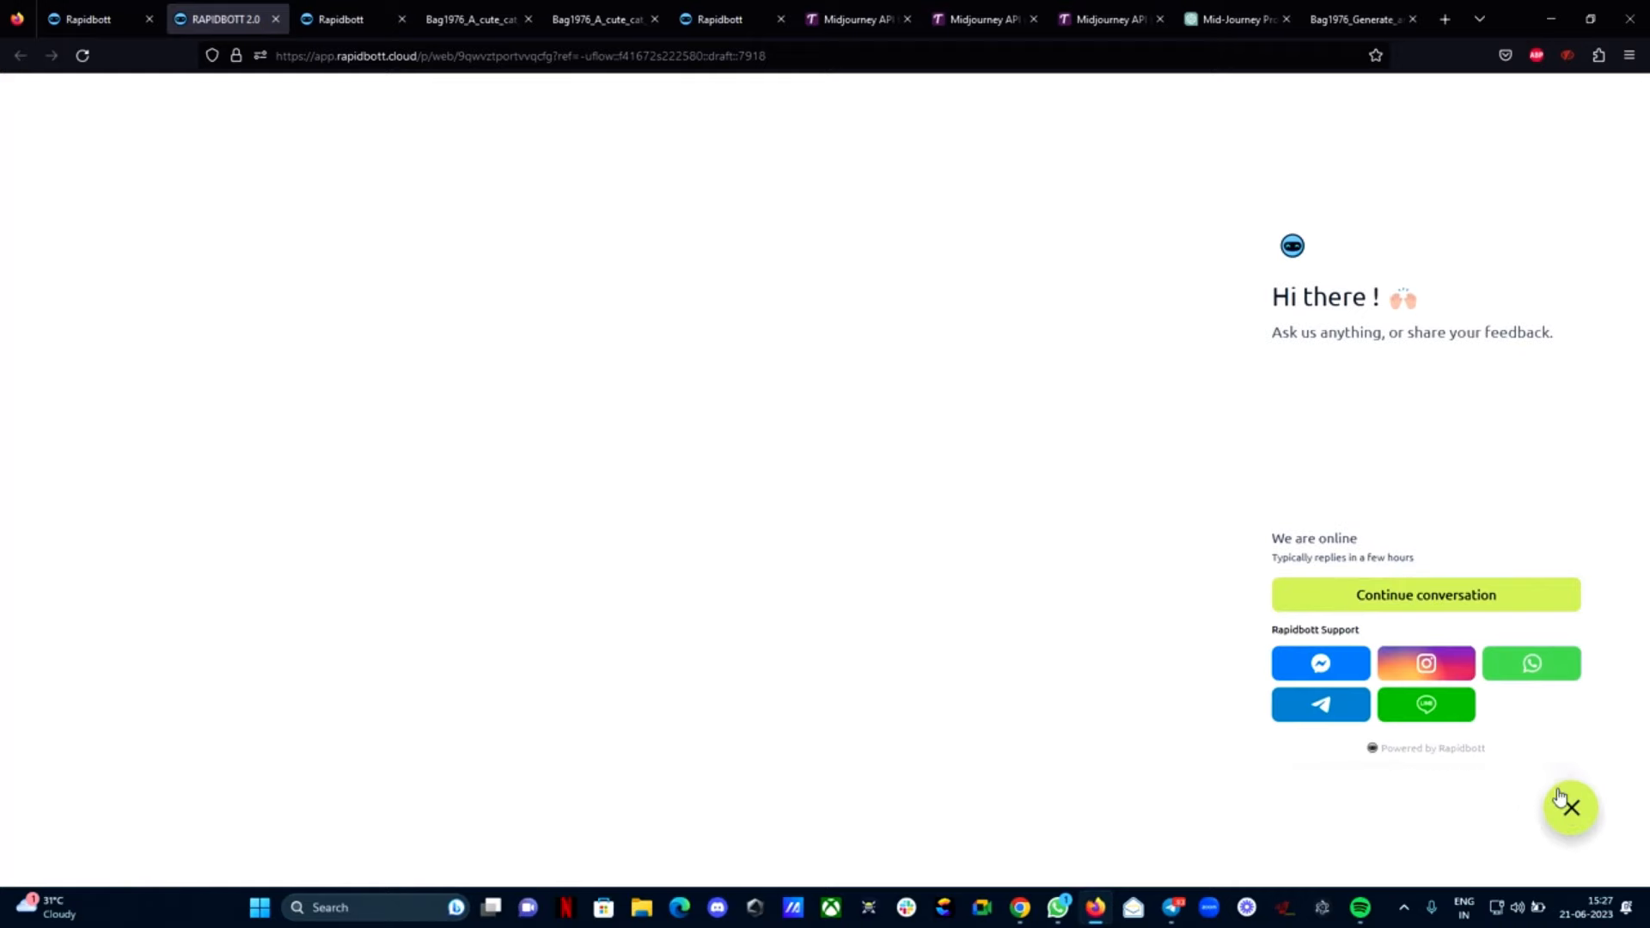
left_click(1419, 606)
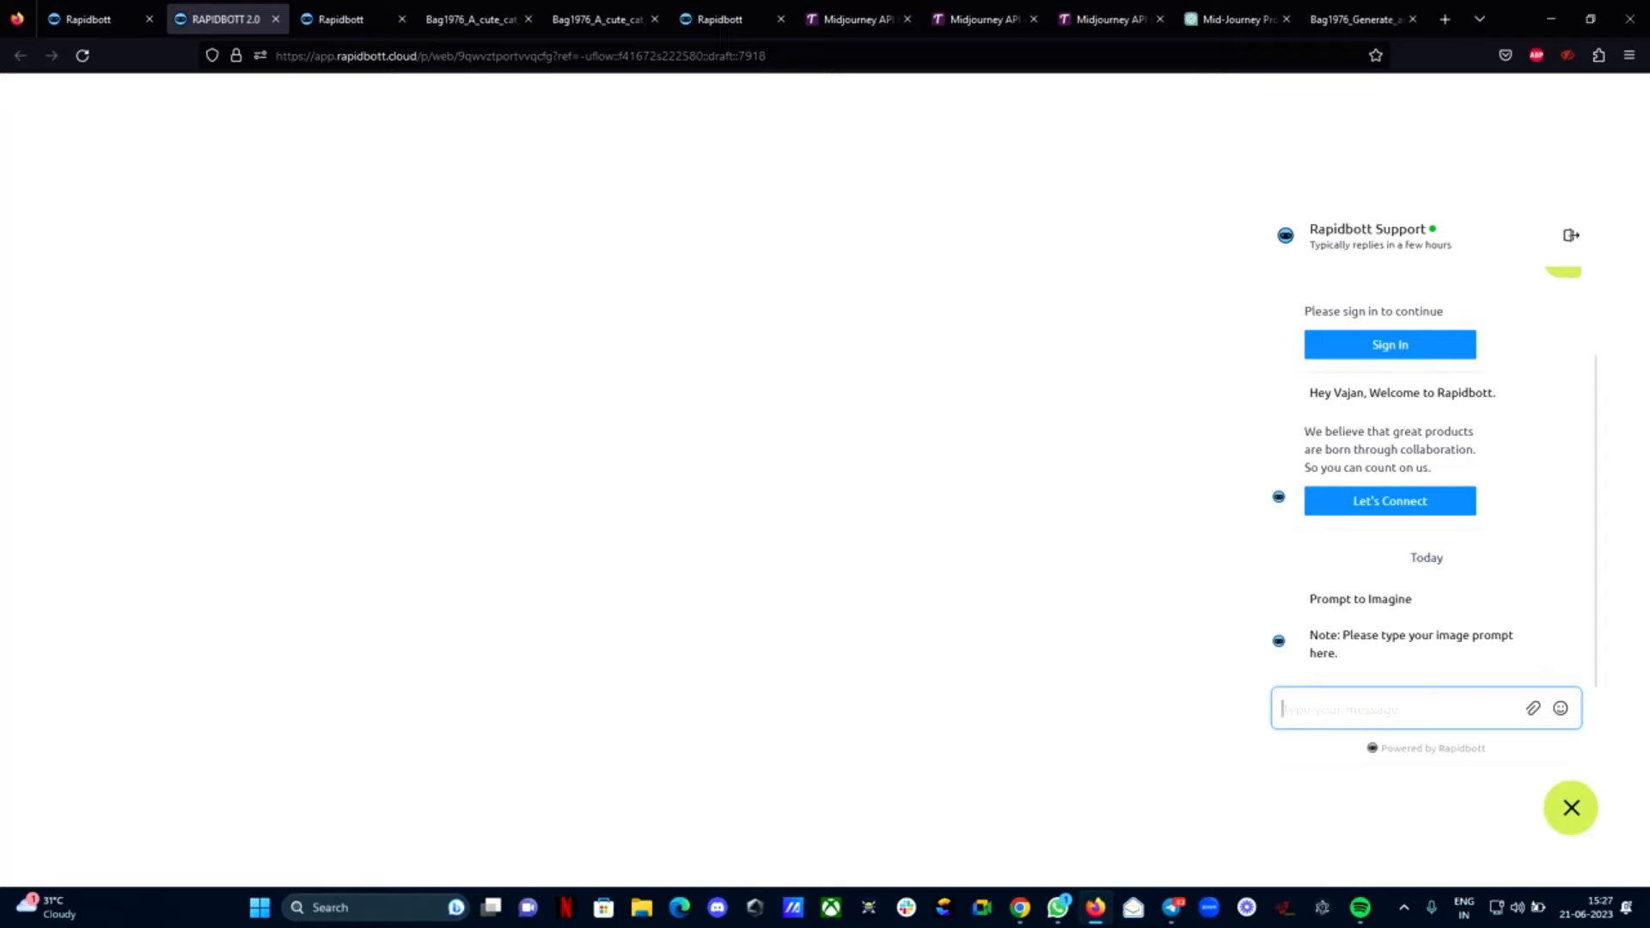
left_click(1229, 20)
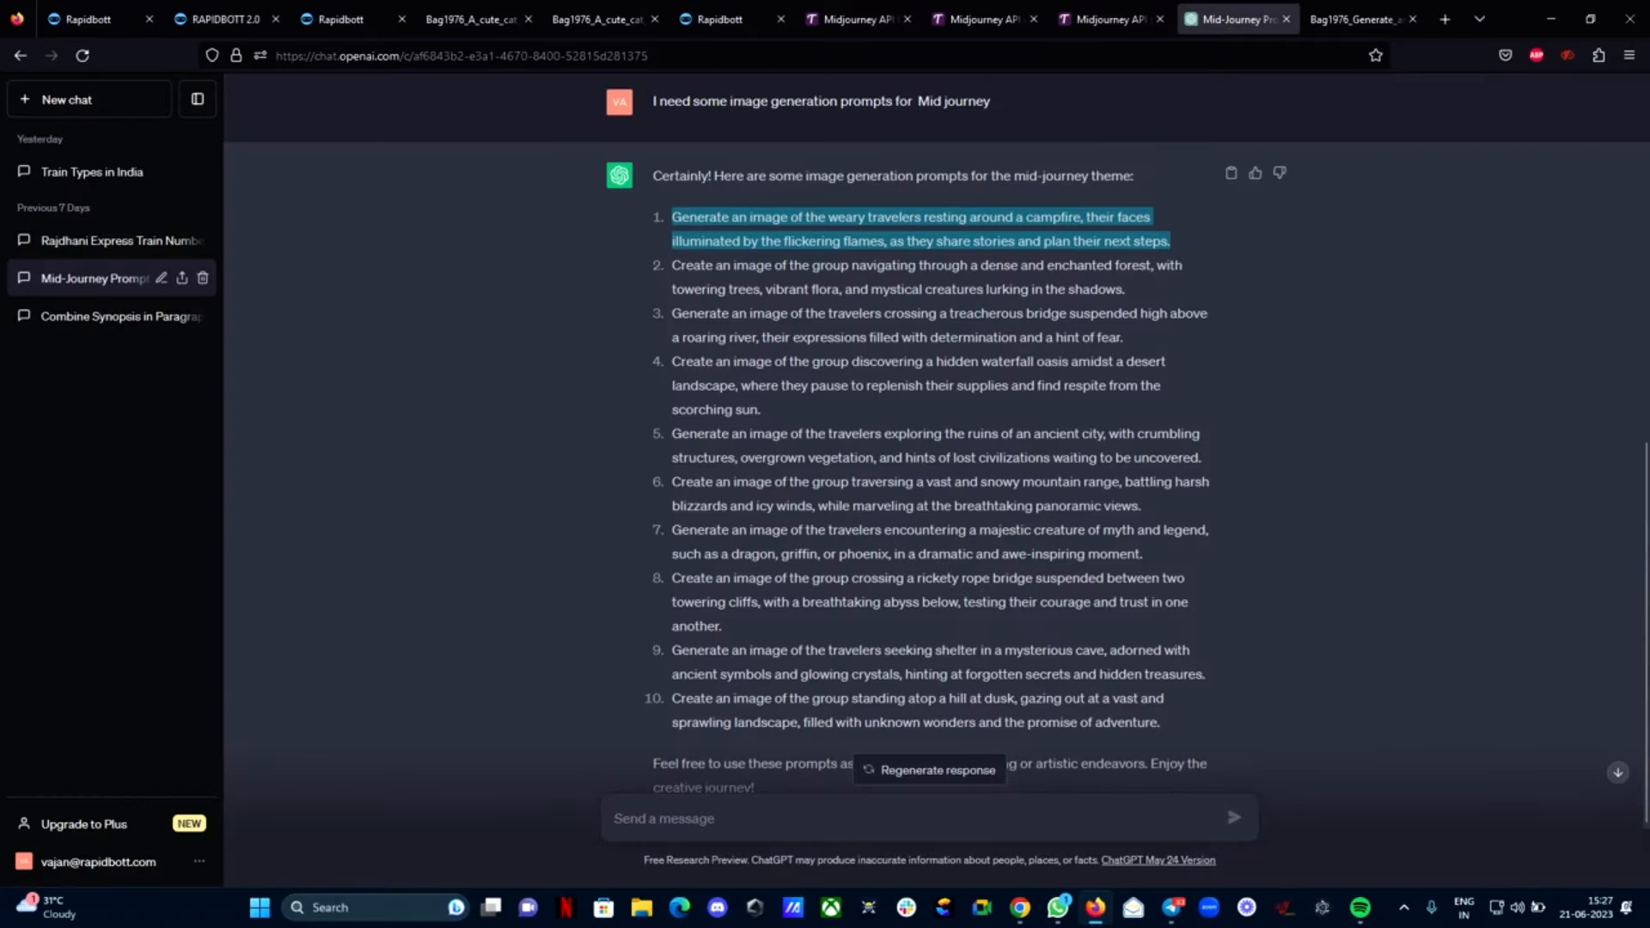
left_click_drag(672, 265, 1125, 289)
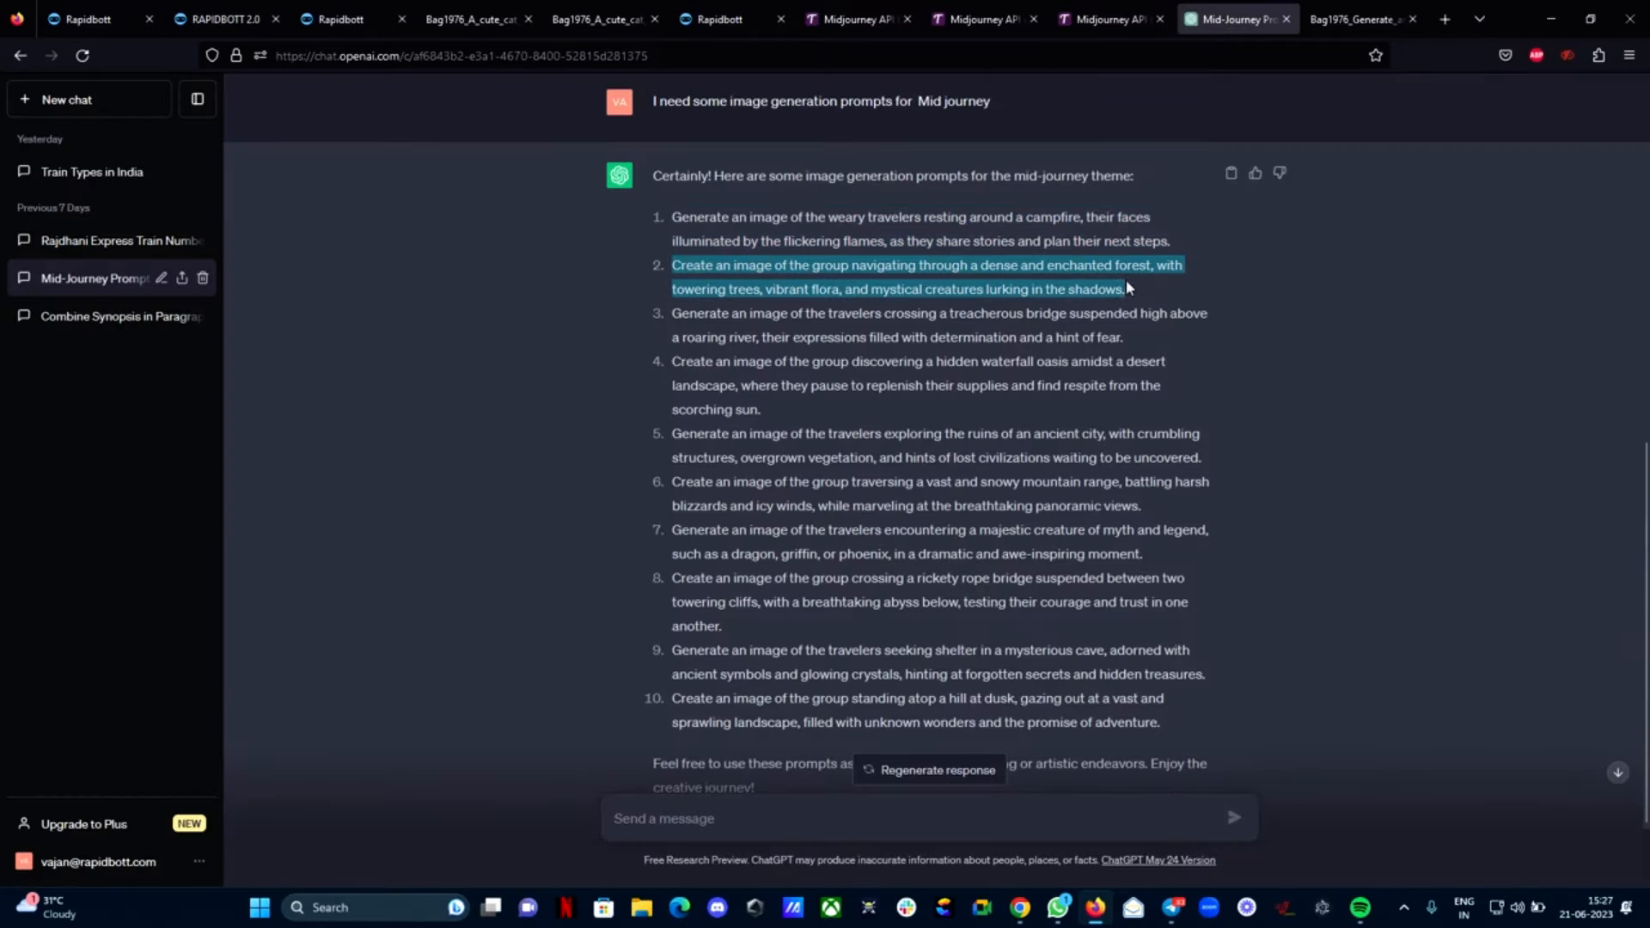
right_click(1125, 291)
left_click(1135, 313)
Submit the copied enchanted forest prompt as the image prompt in the web chat preview
left_click(222, 12)
right_click(1317, 688)
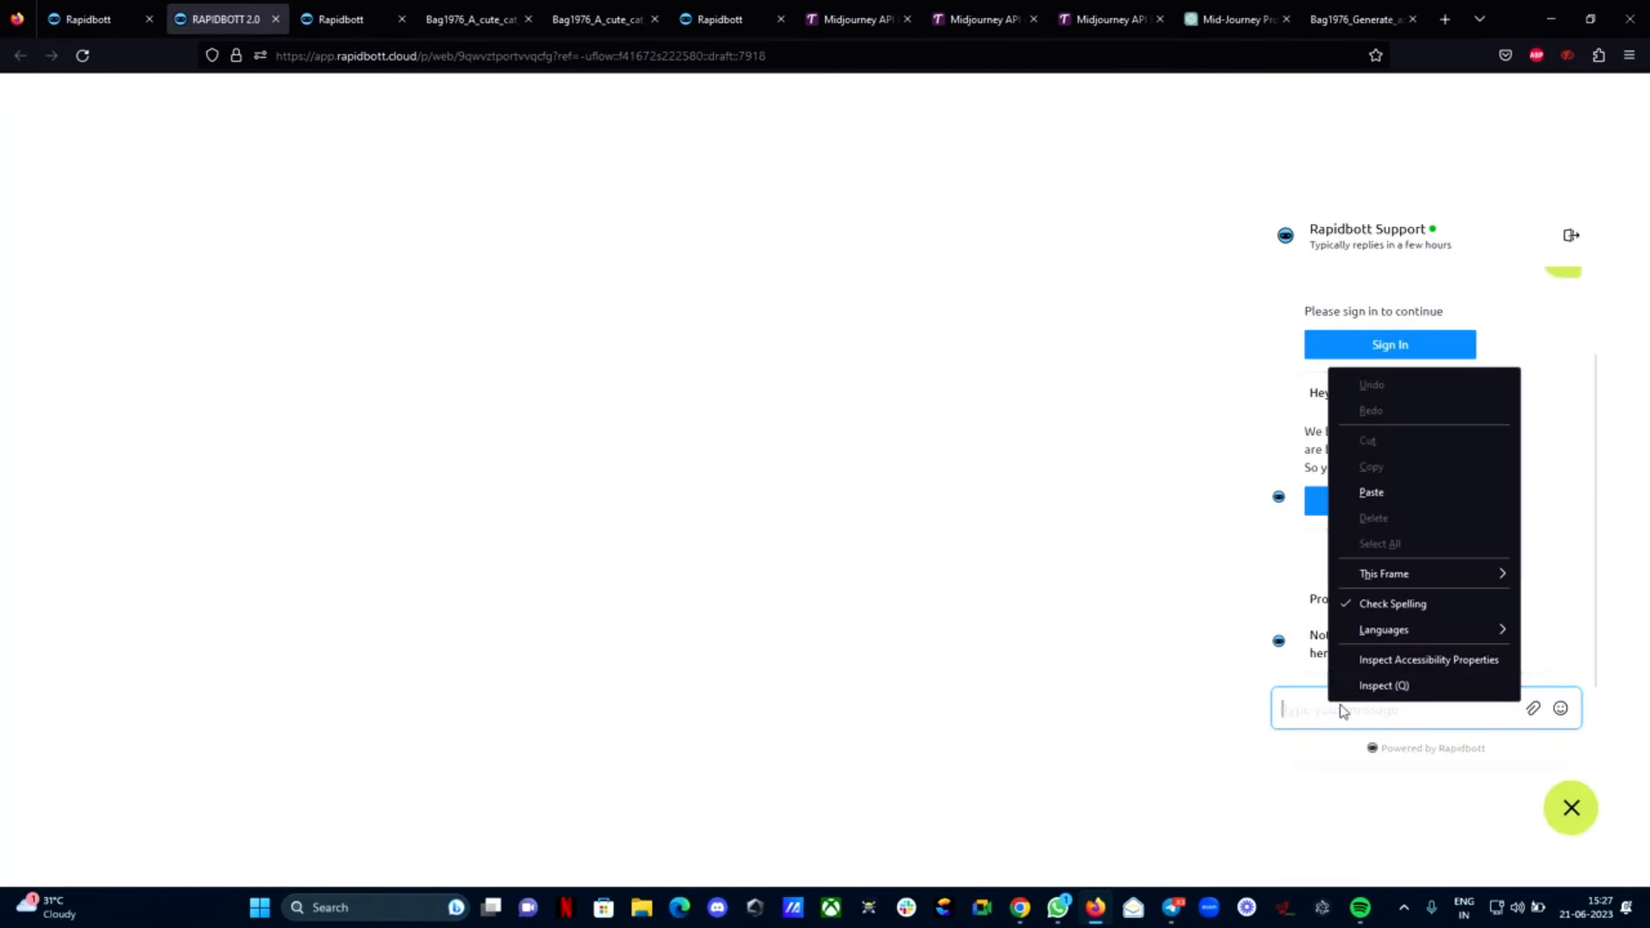
left_click(1389, 497)
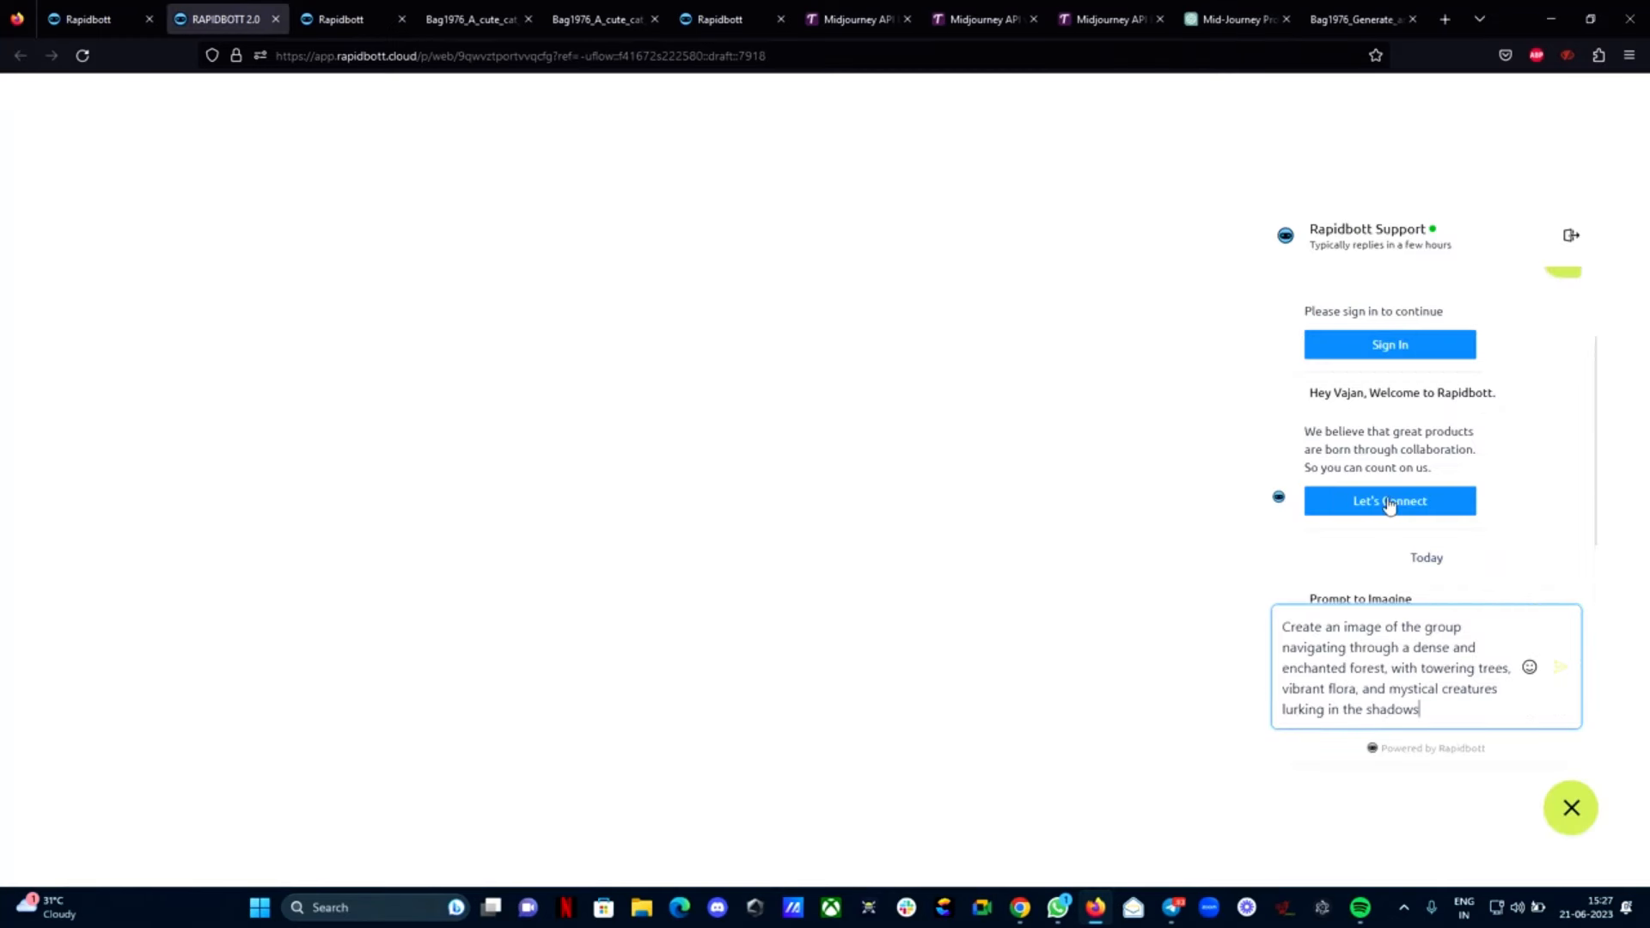
left_click(1561, 669)
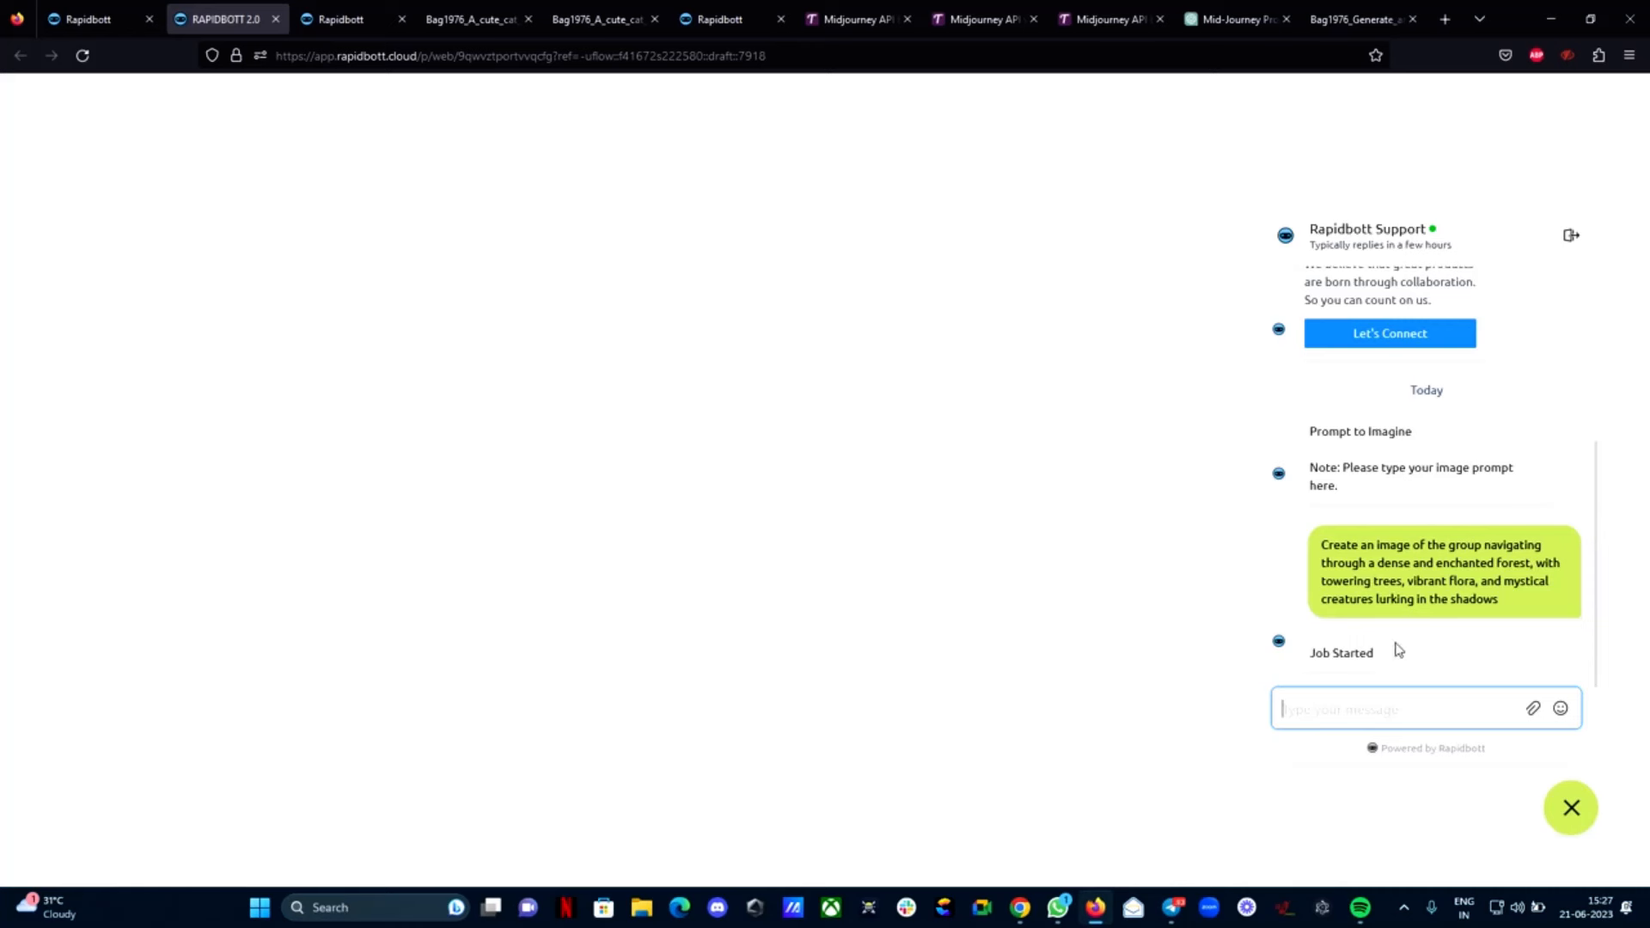
Check the bot's replies to the submitted image prompt in the web chat
left_click_drag(1310, 653, 1375, 654)
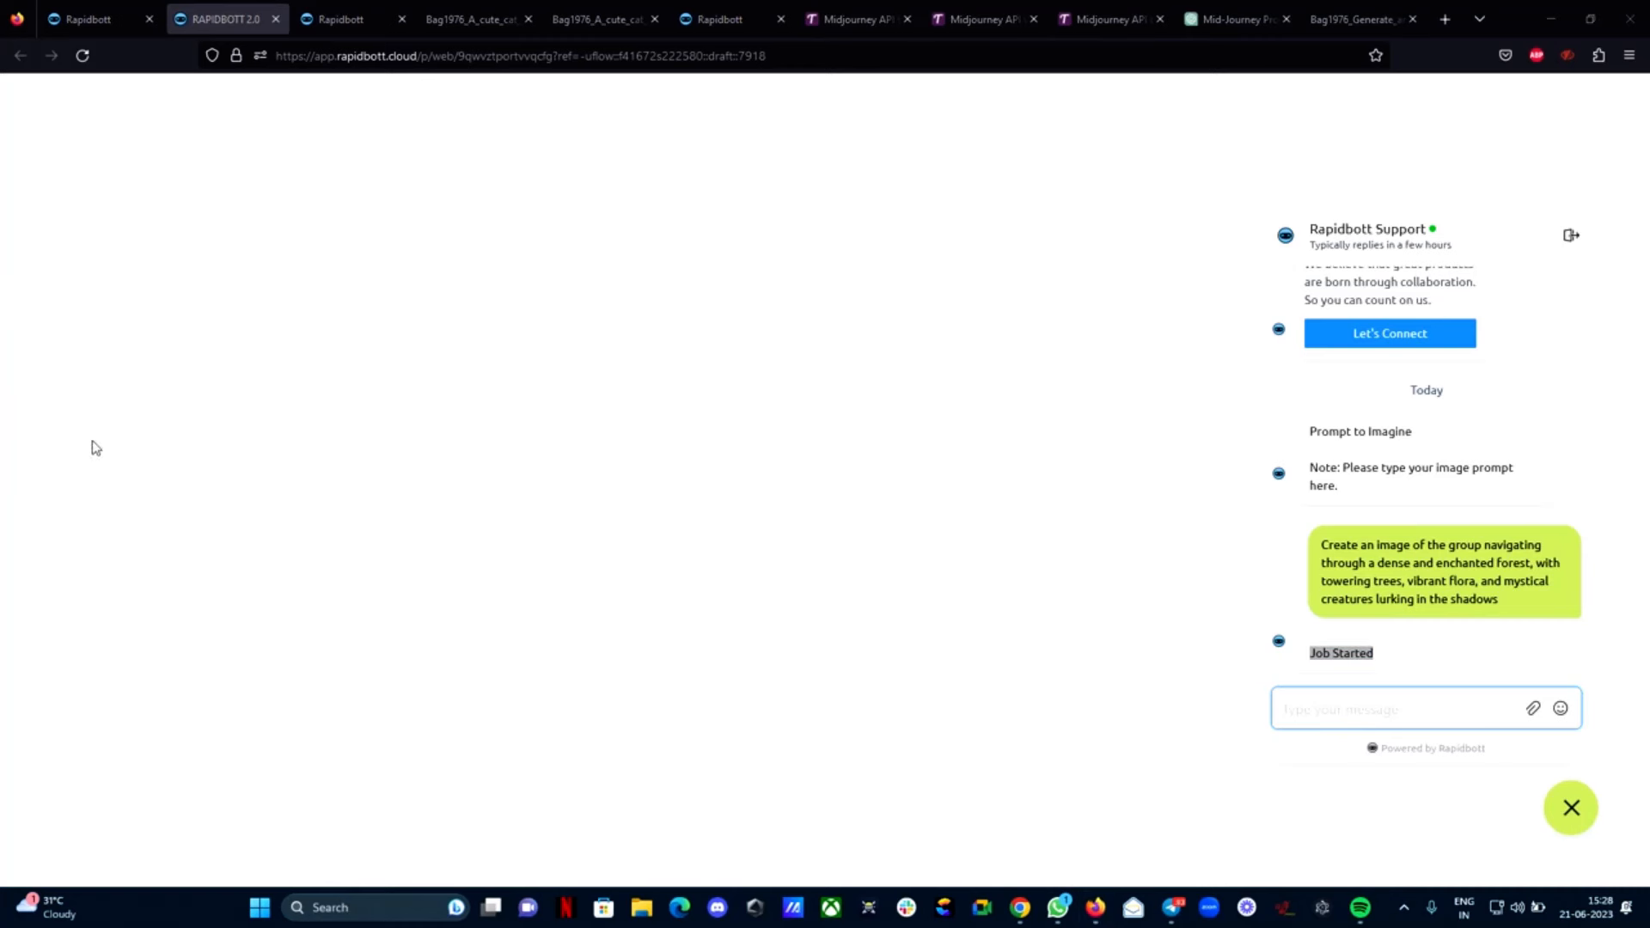
left_click(1356, 685)
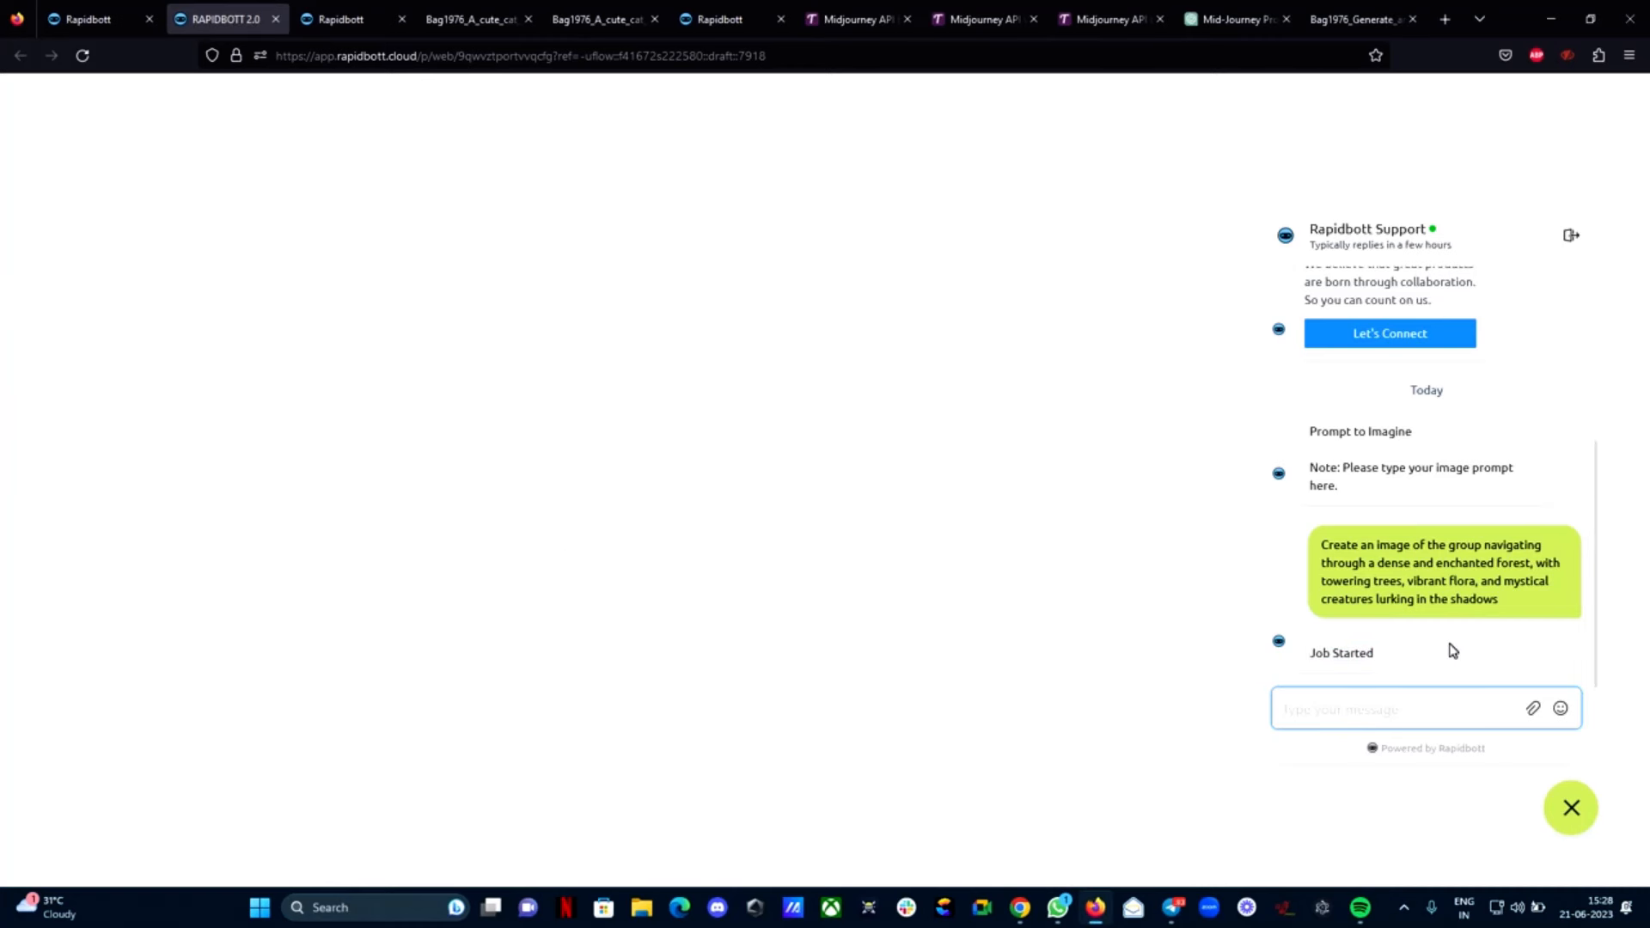
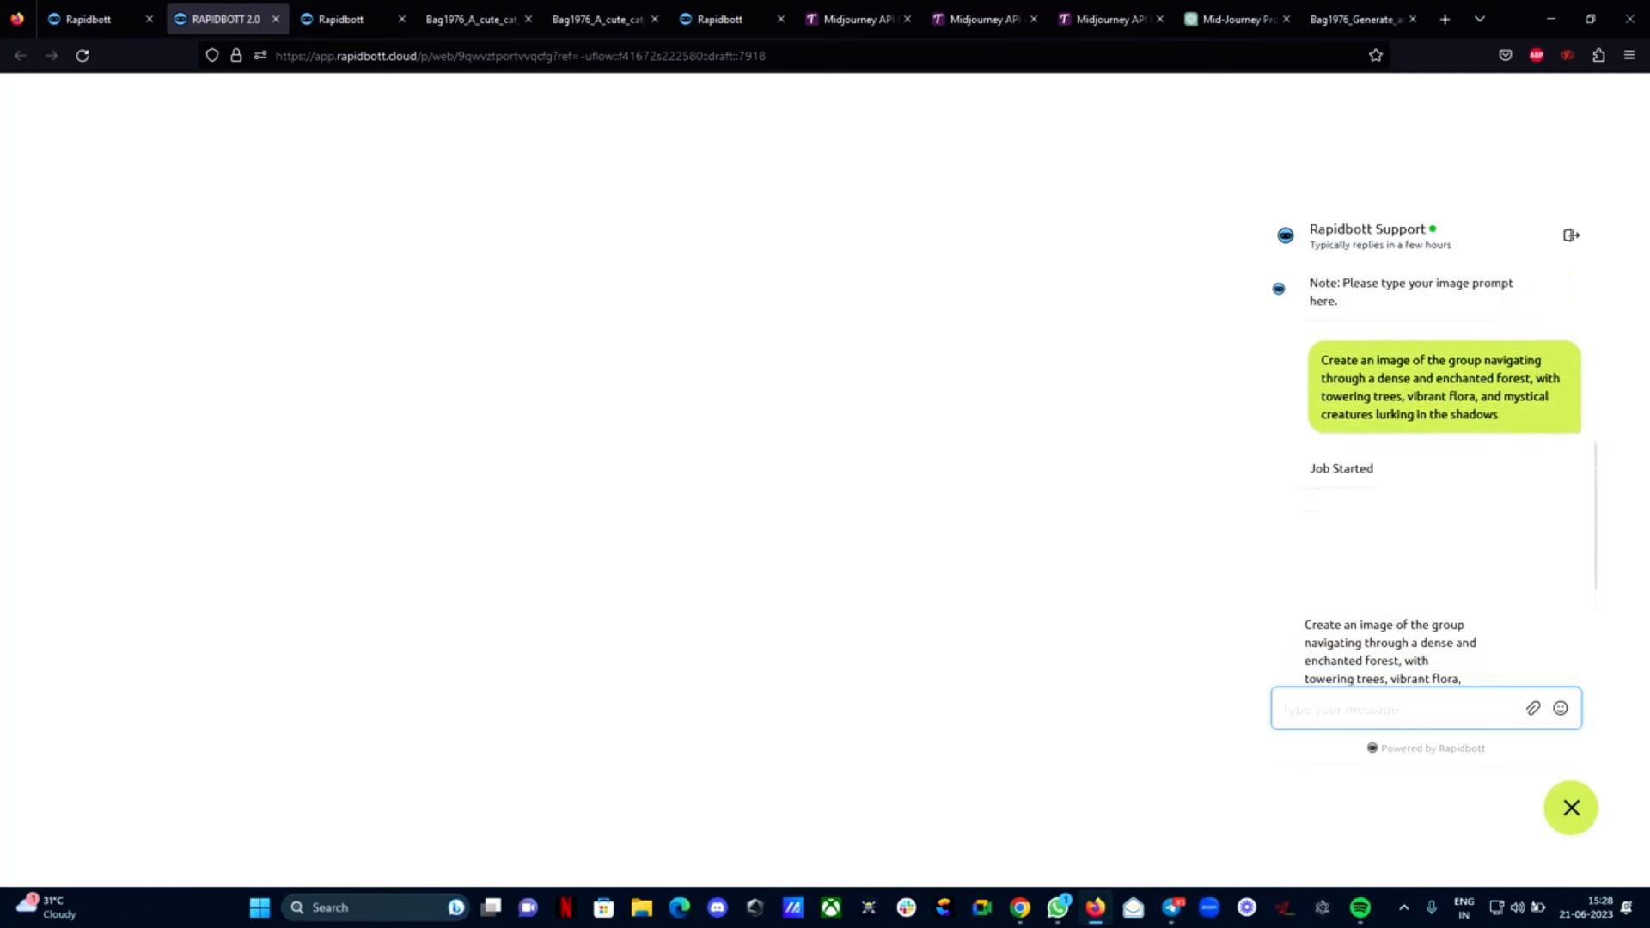
scroll(1427, 477, "up", 1)
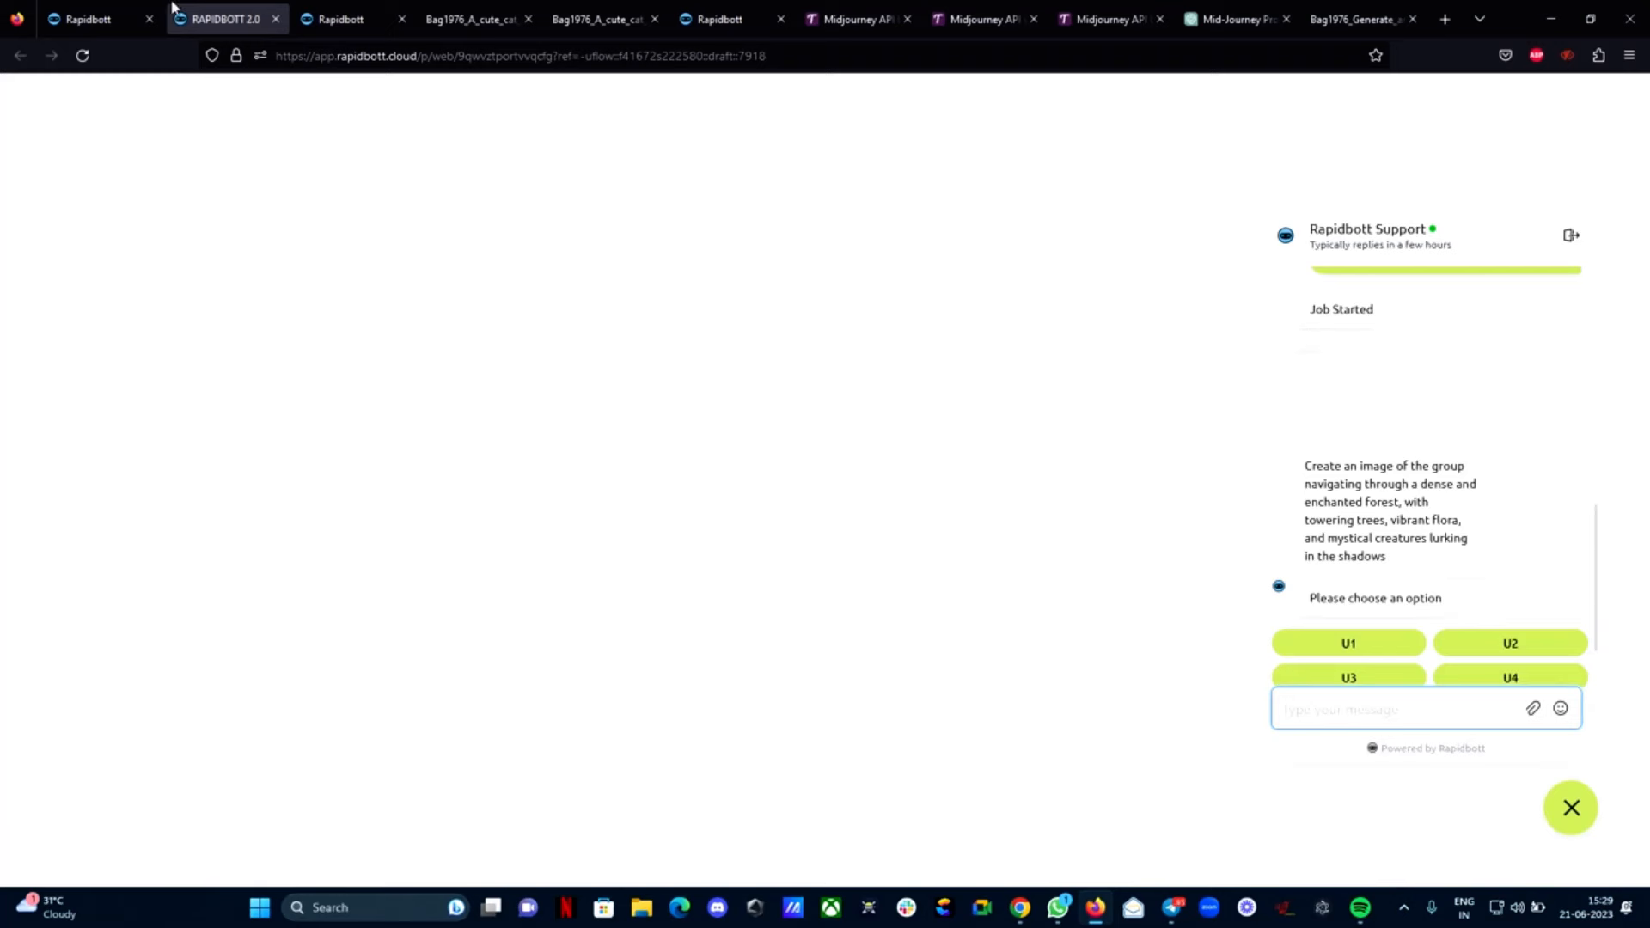
Examine the imageUrl in the newest log entry of the Midjourney New inbound webhook, and return to the webhook list
left_click(86, 9)
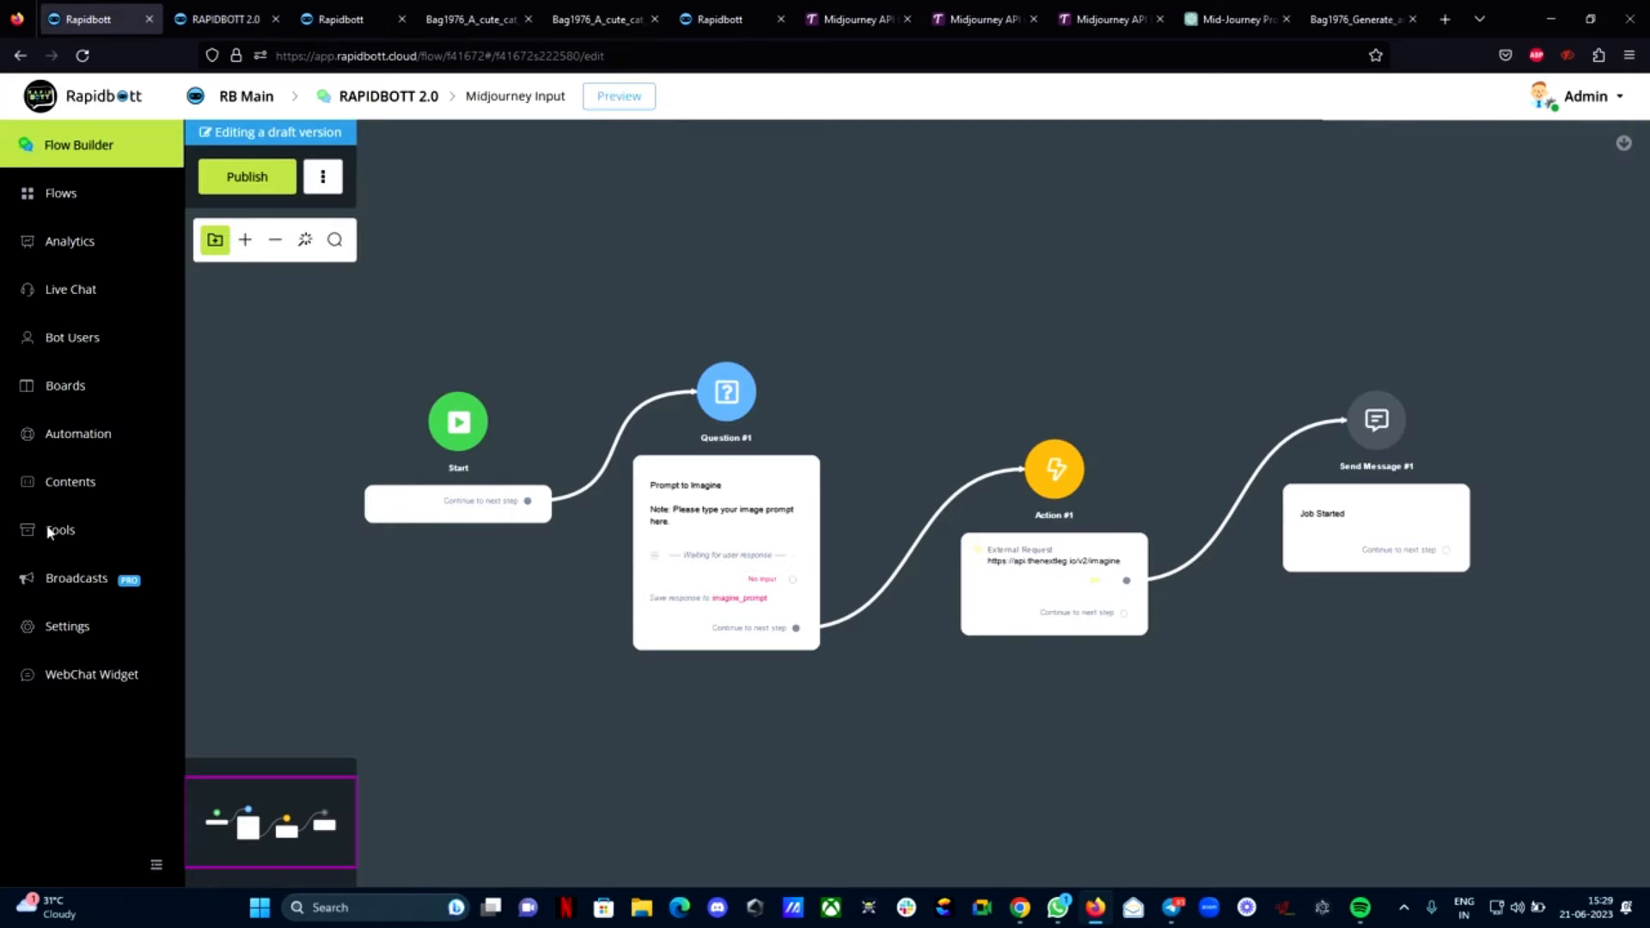
left_click(163, 530)
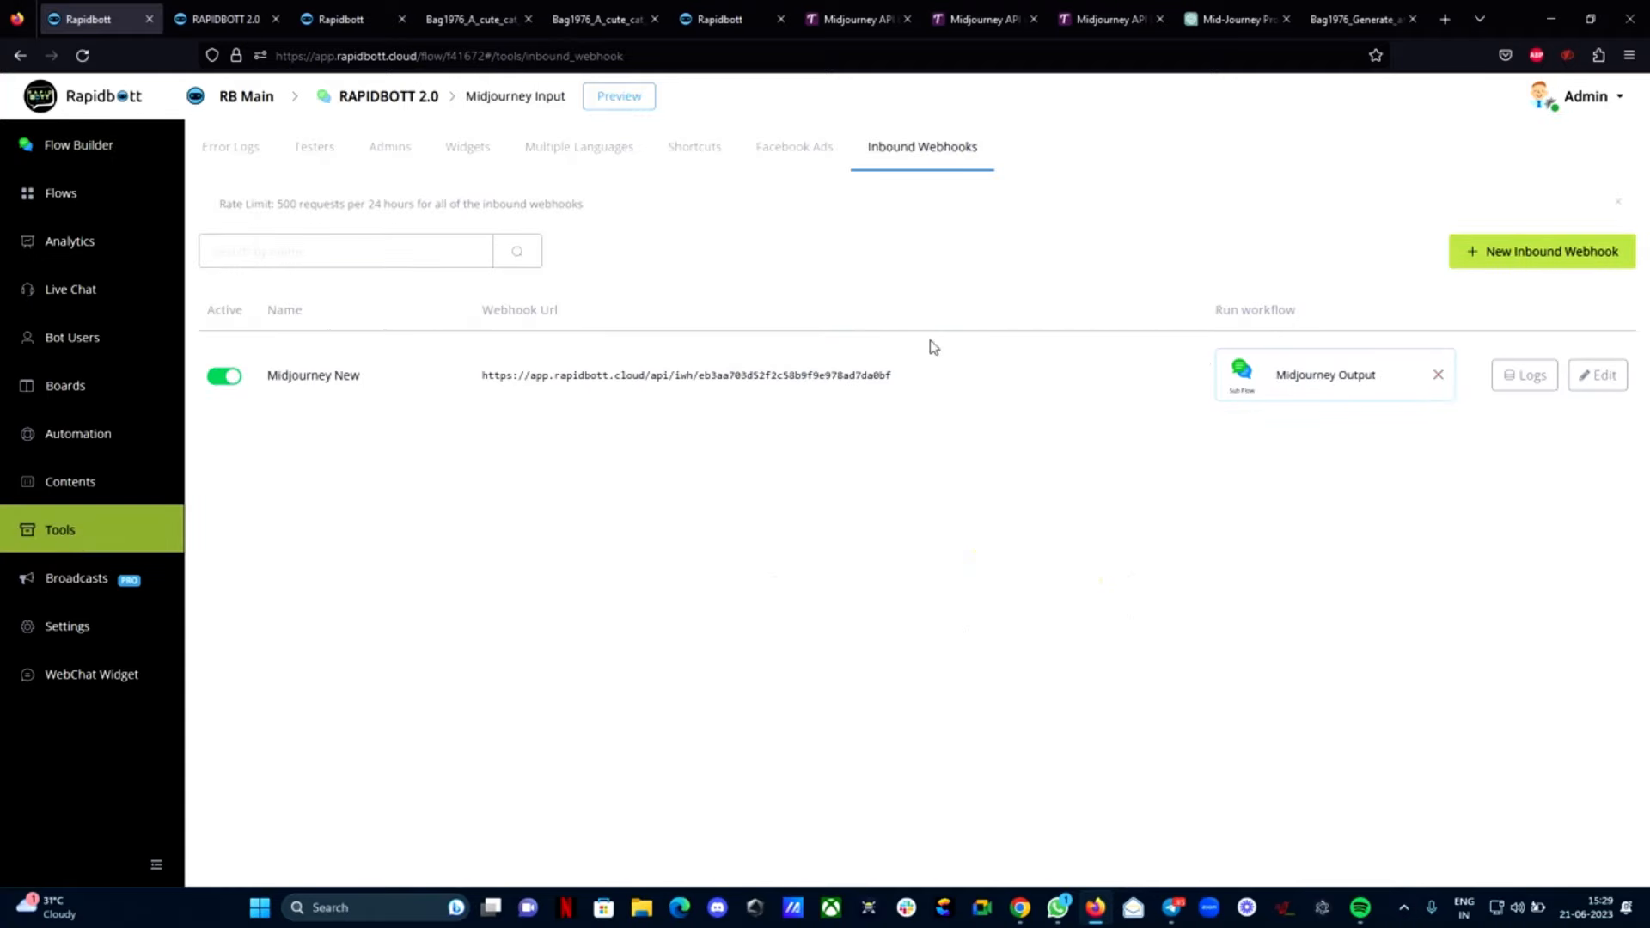
left_click(1530, 376)
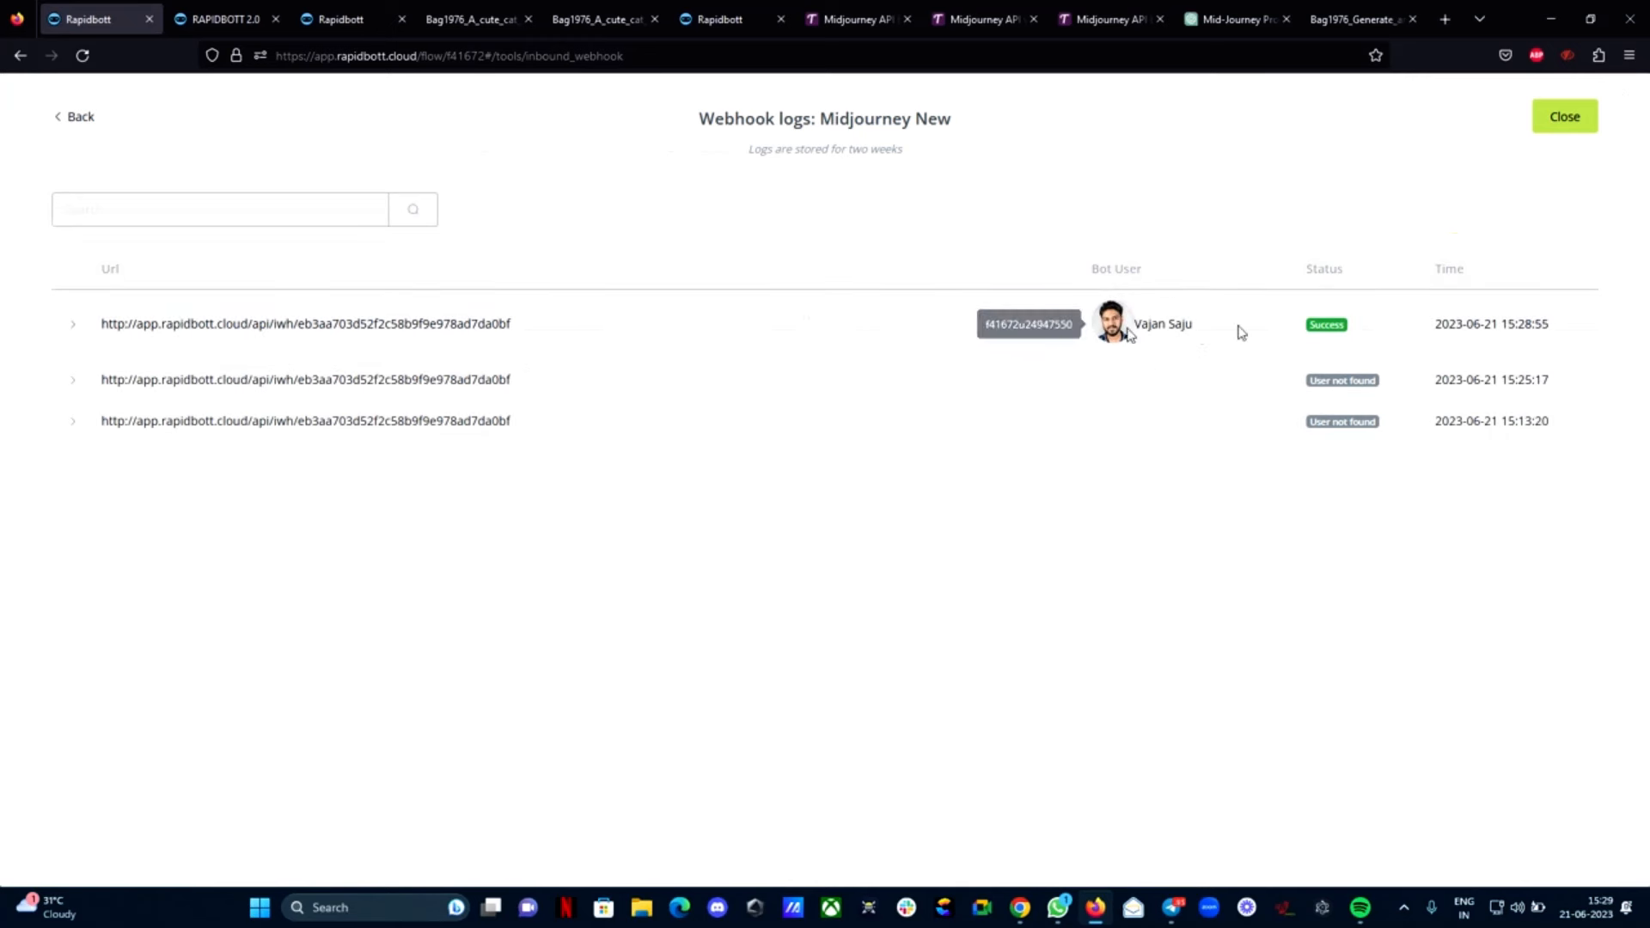
left_click(73, 328)
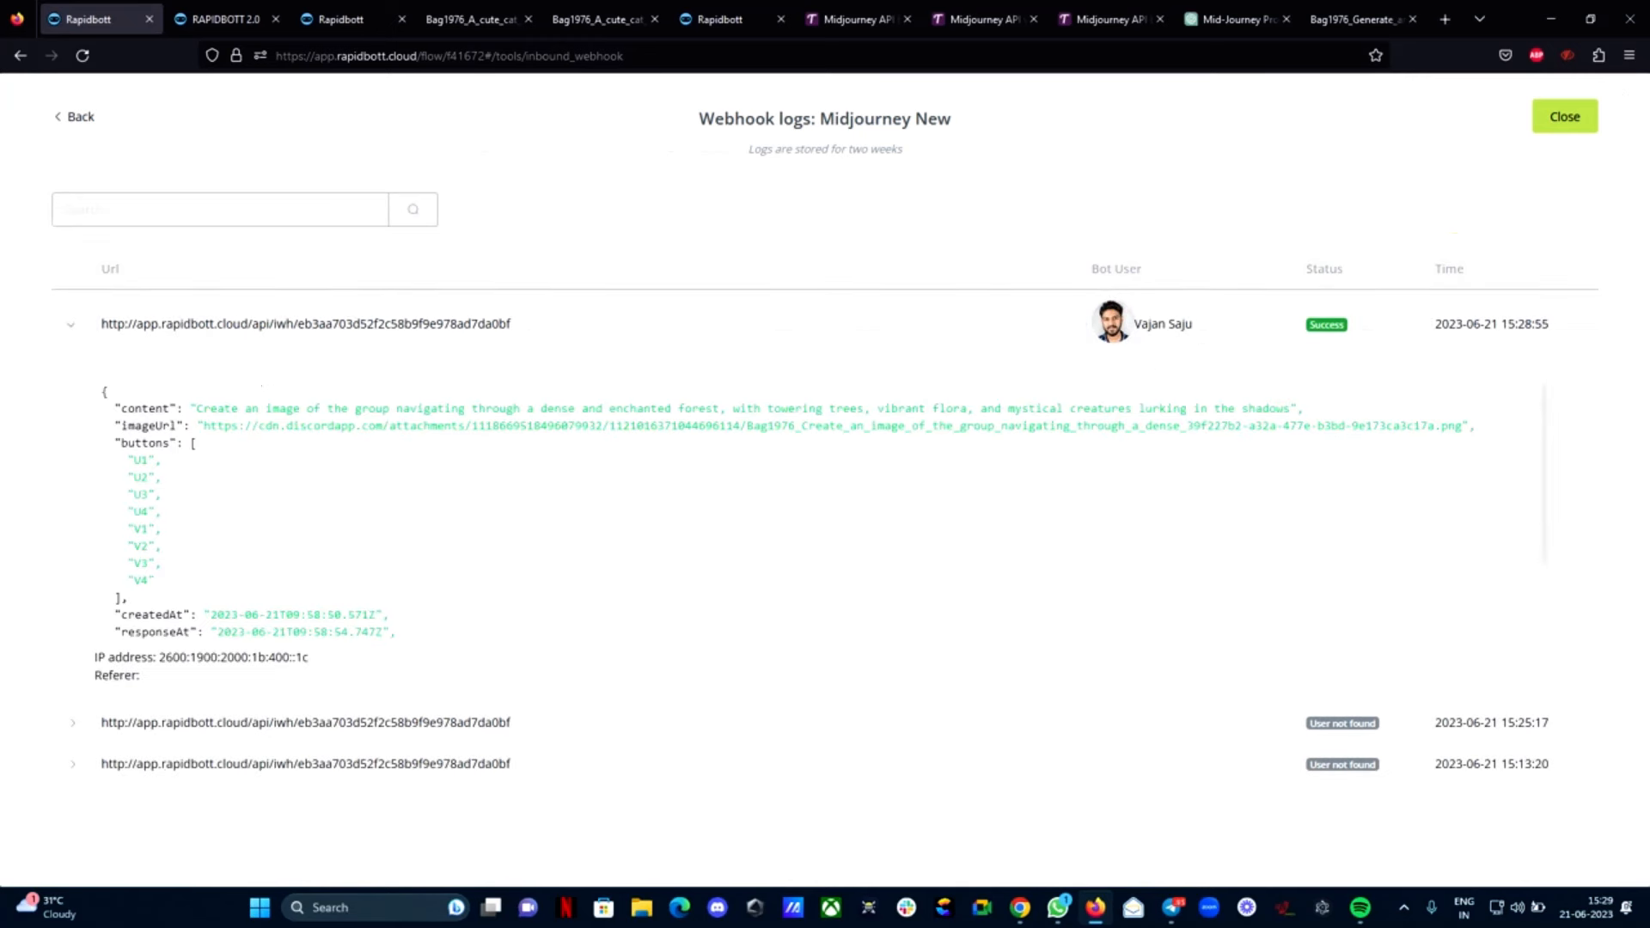
left_click_drag(1462, 426, 225, 426)
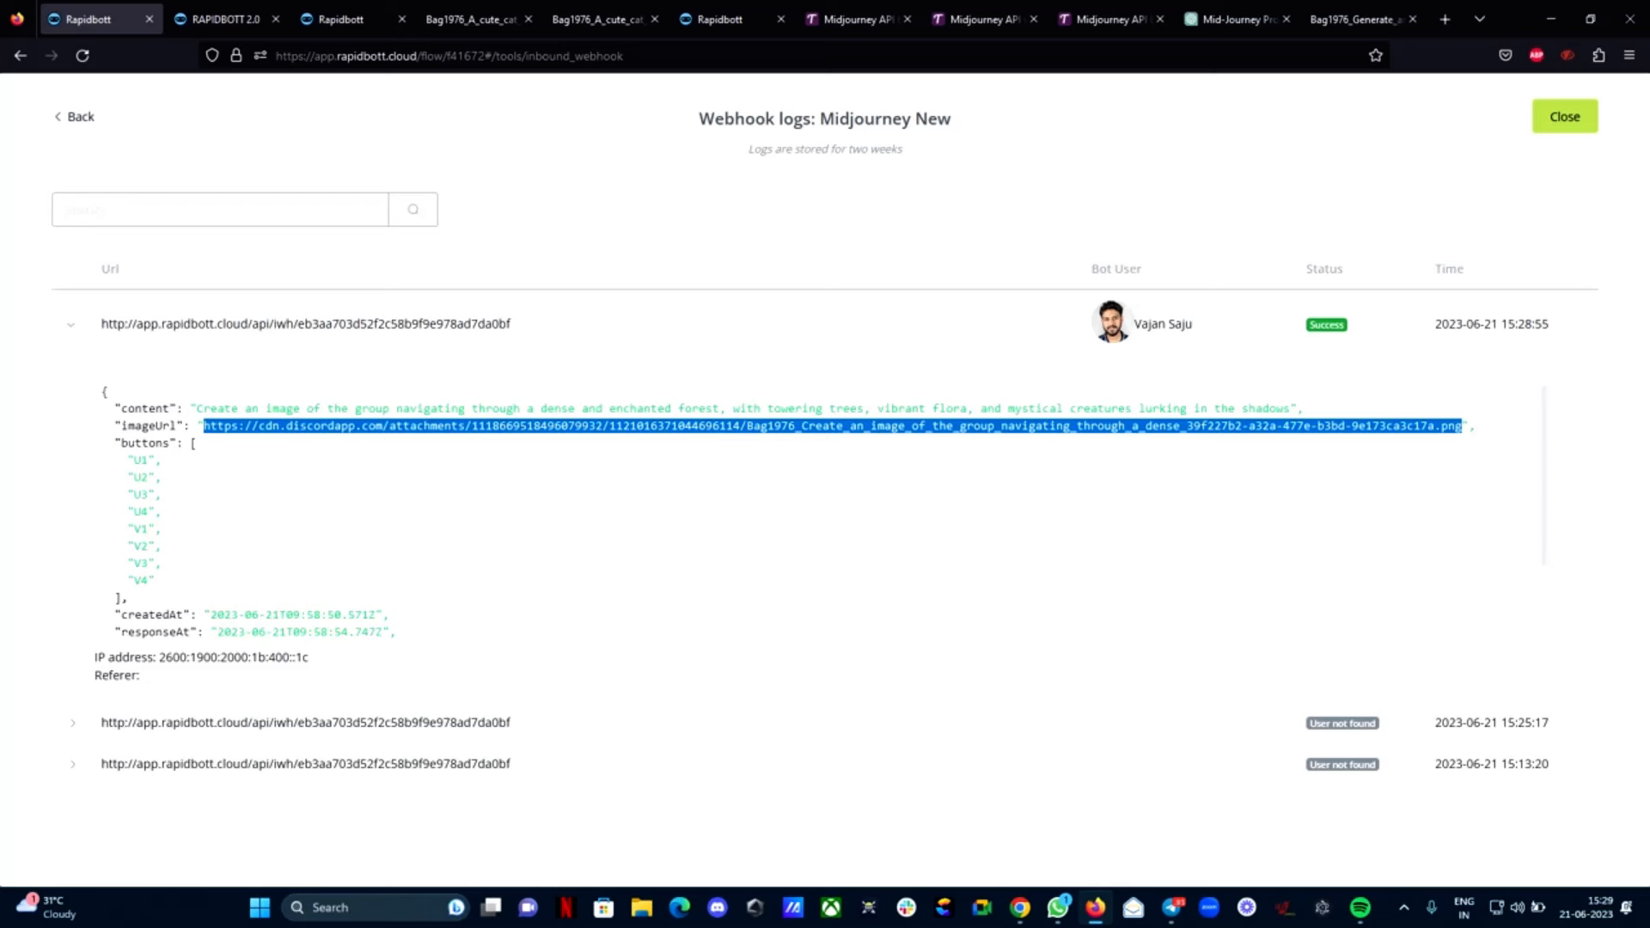
left_click(80, 124)
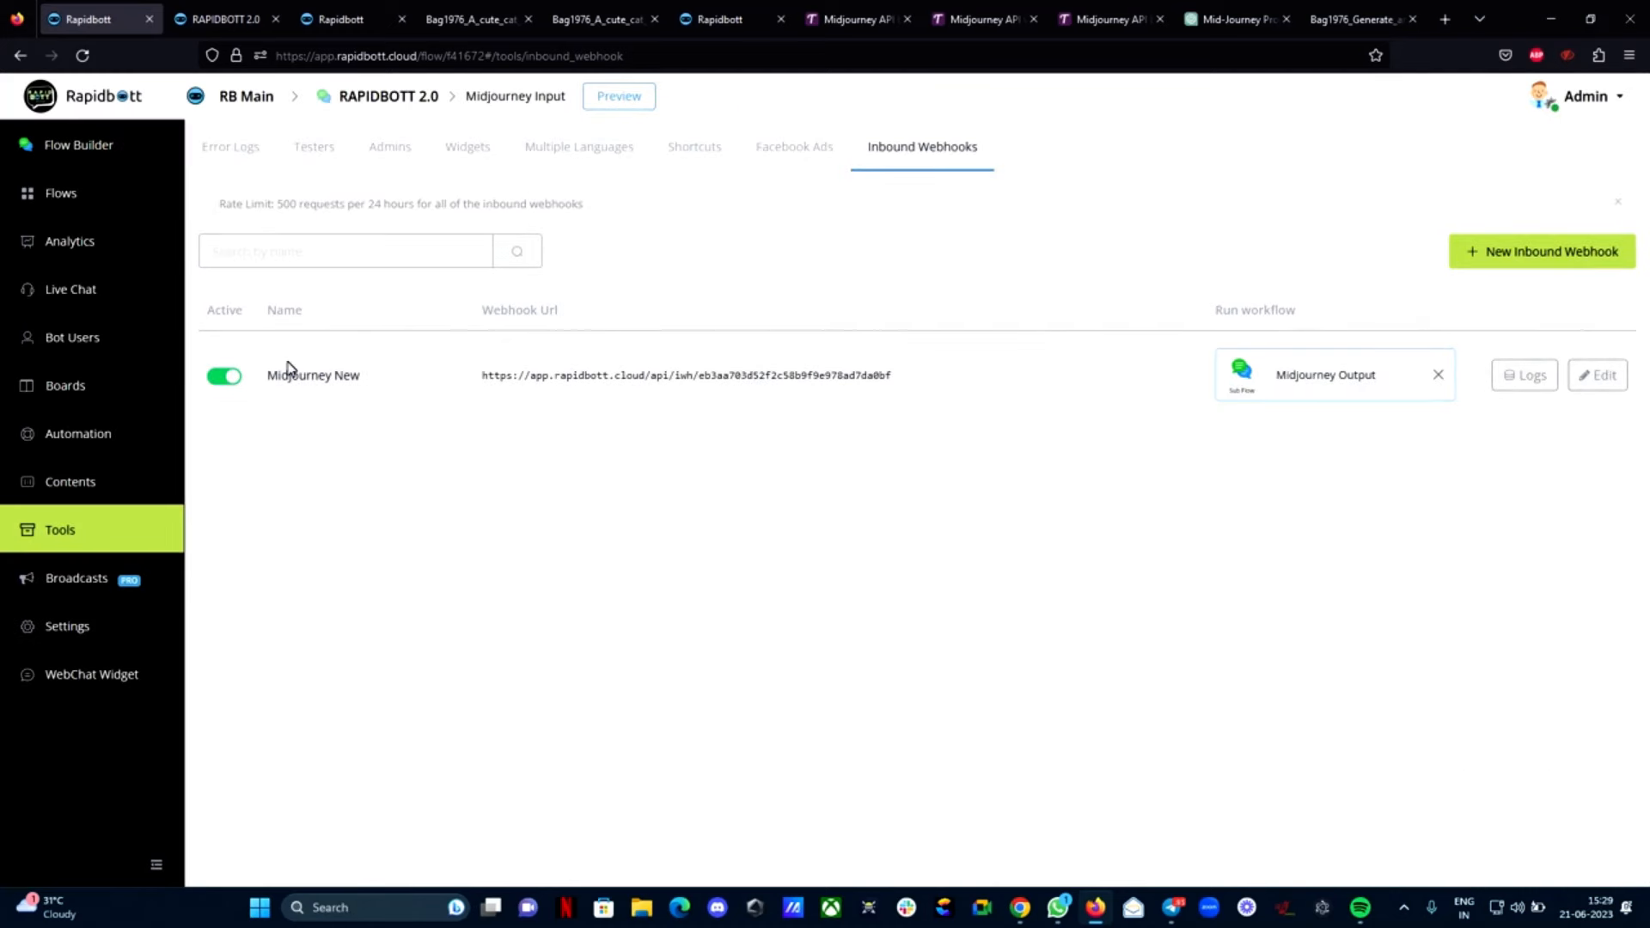
Open the Midjourney Output flow and inspect the image field used in Send Message #1
left_click(76, 204)
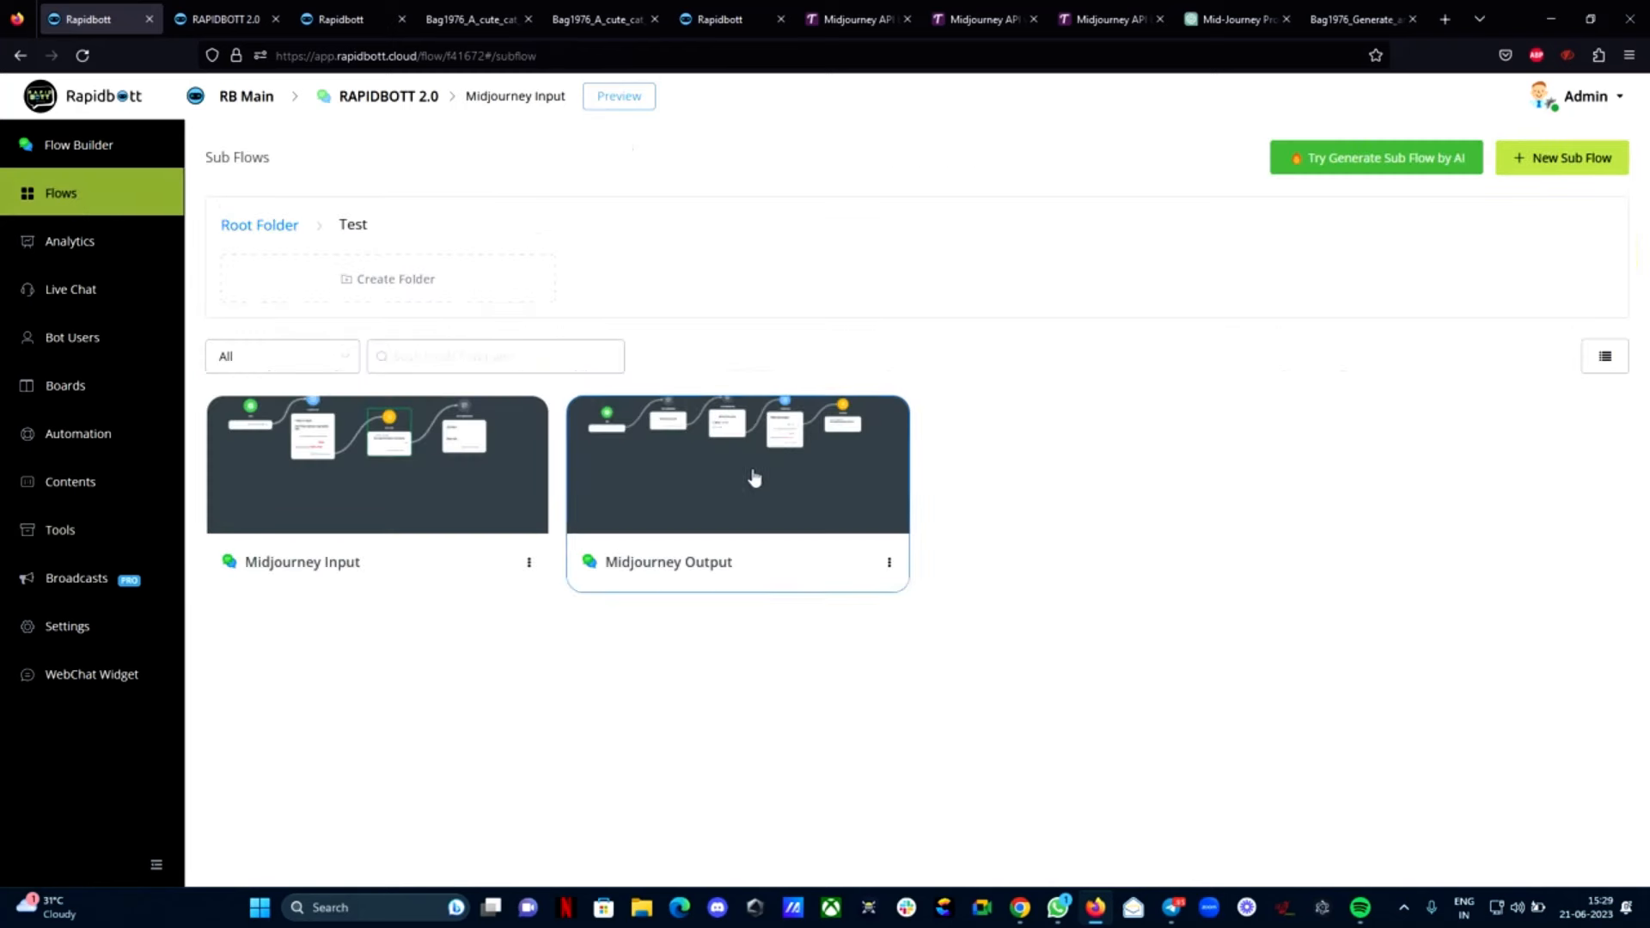
left_click(790, 484)
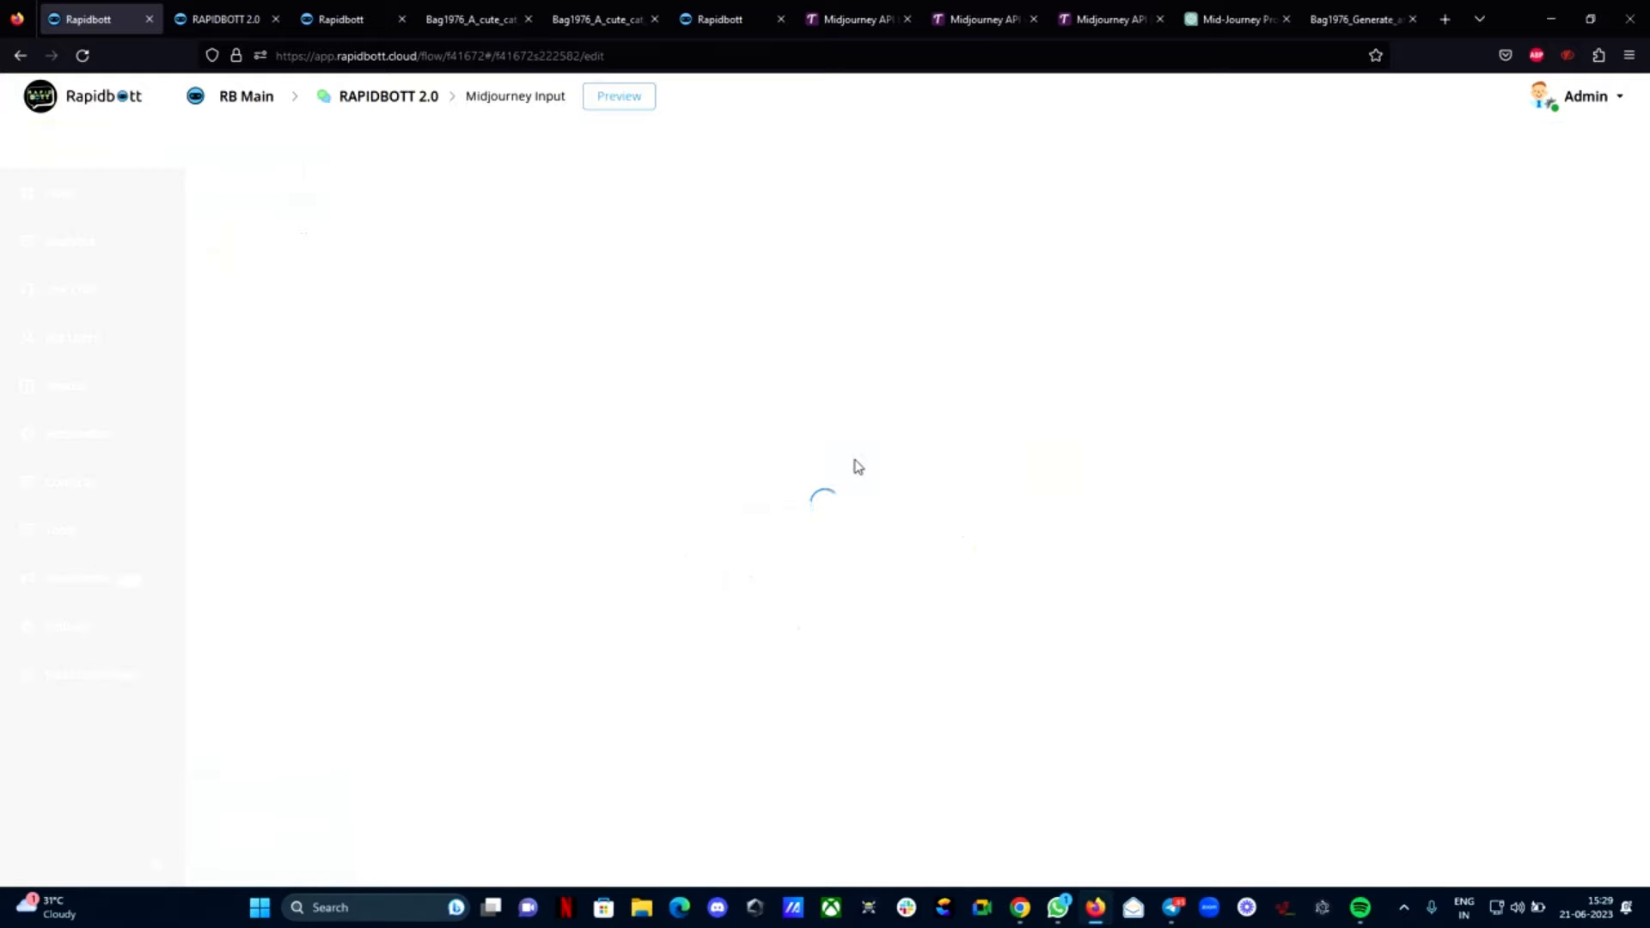
scroll(711, 522, "up", 4)
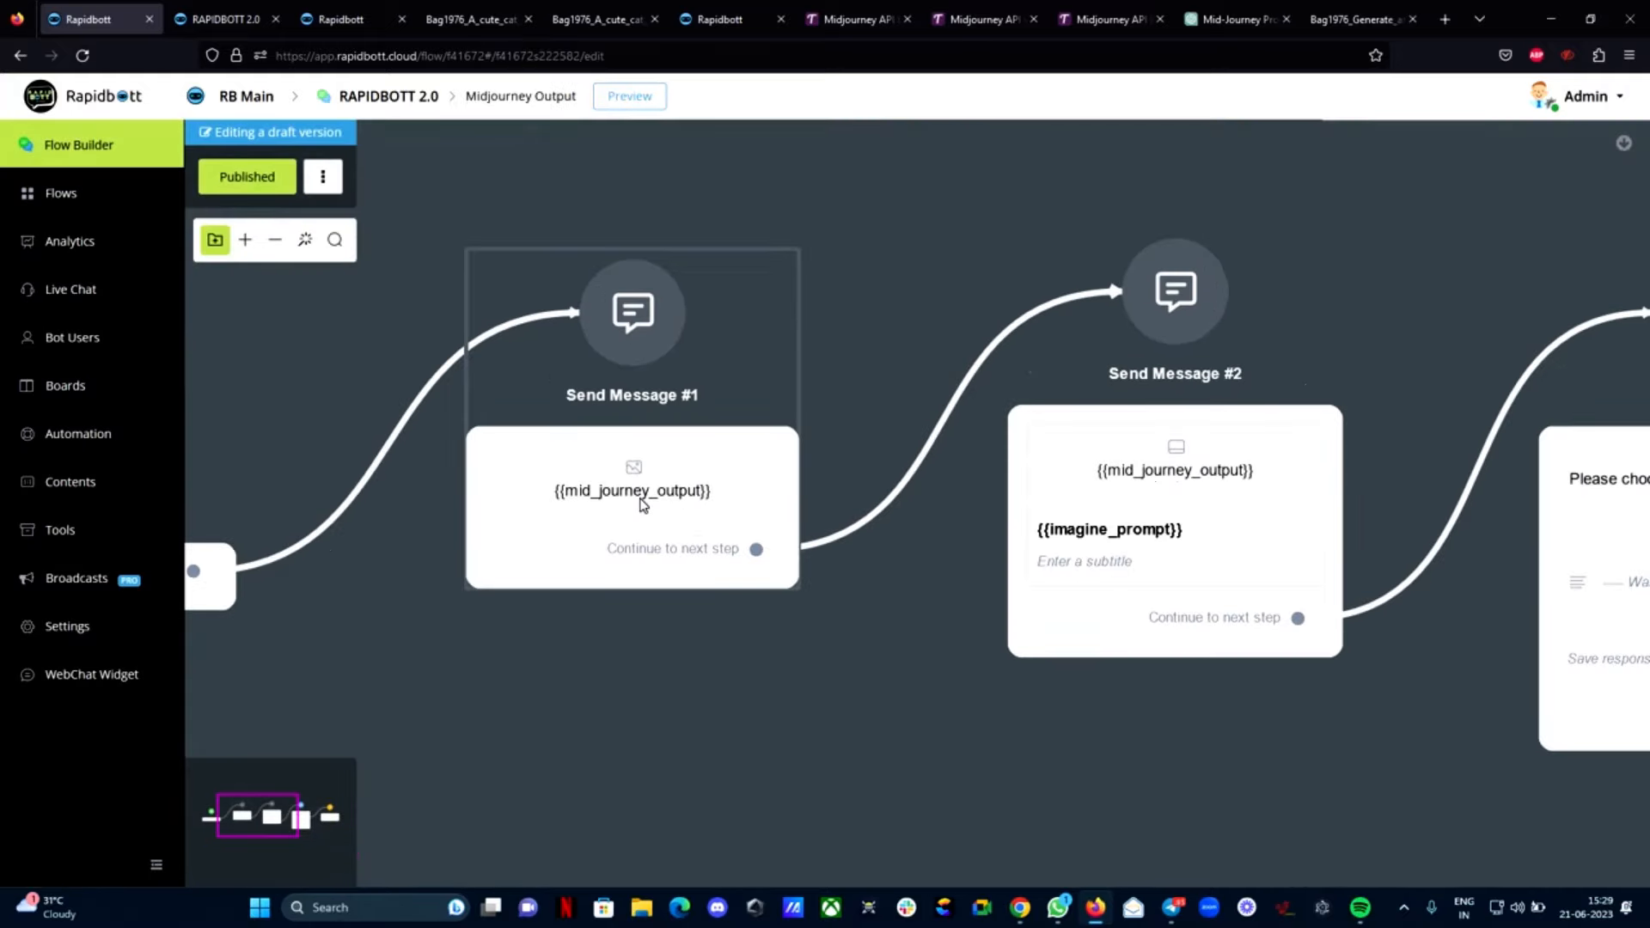
scroll(651, 503, "down", 4)
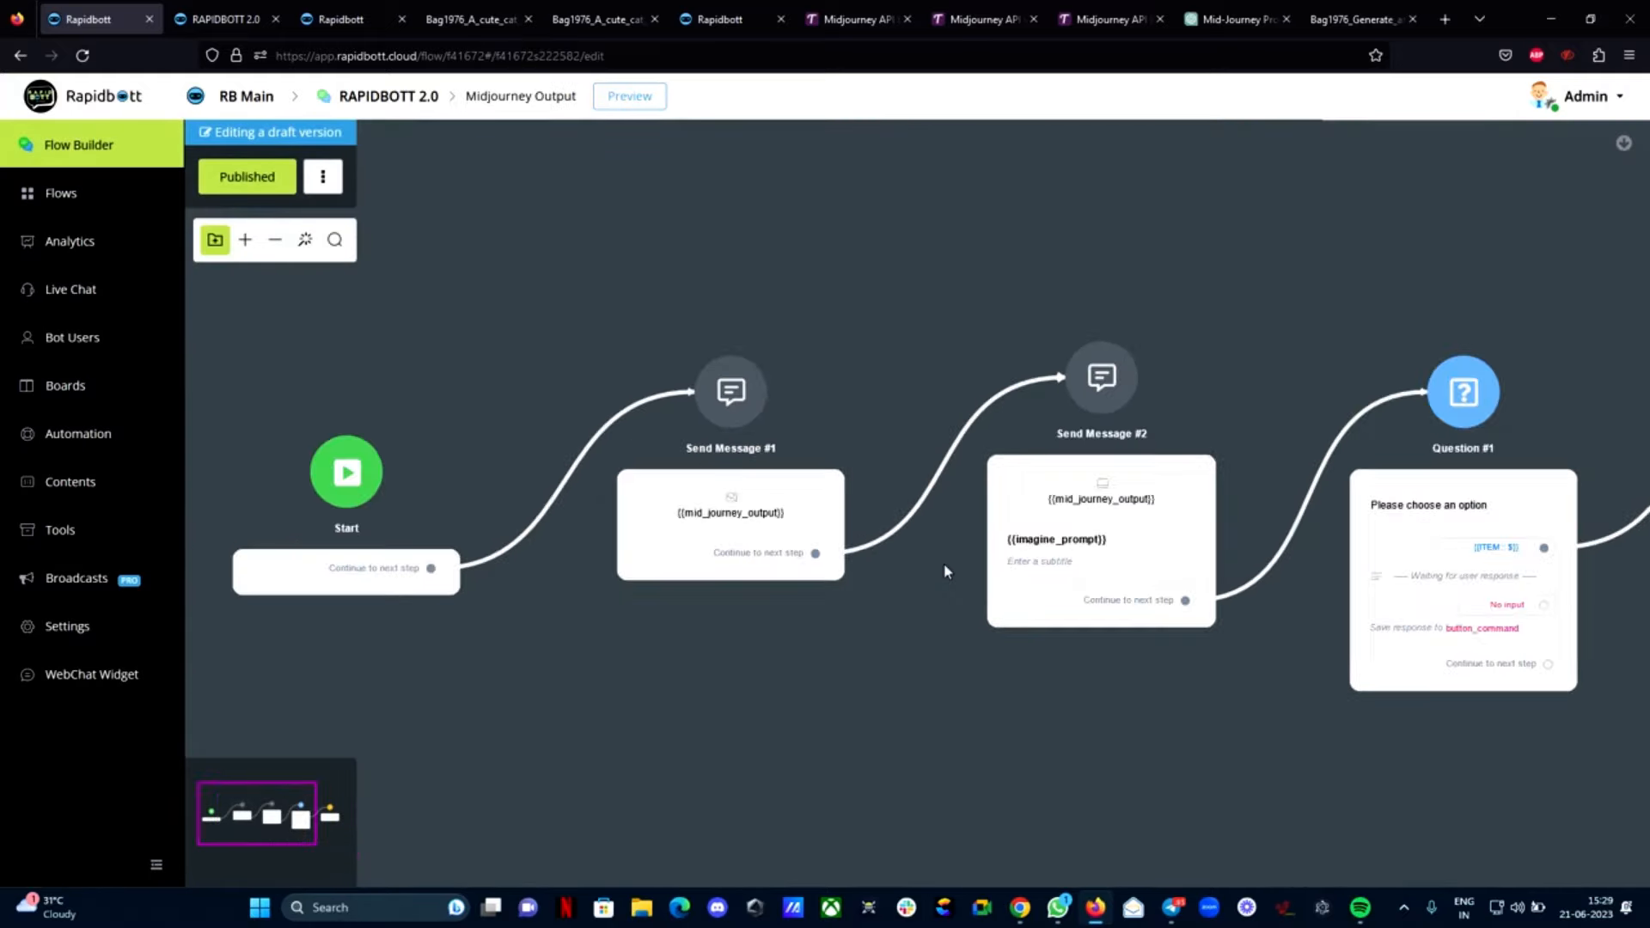
left_click(728, 526)
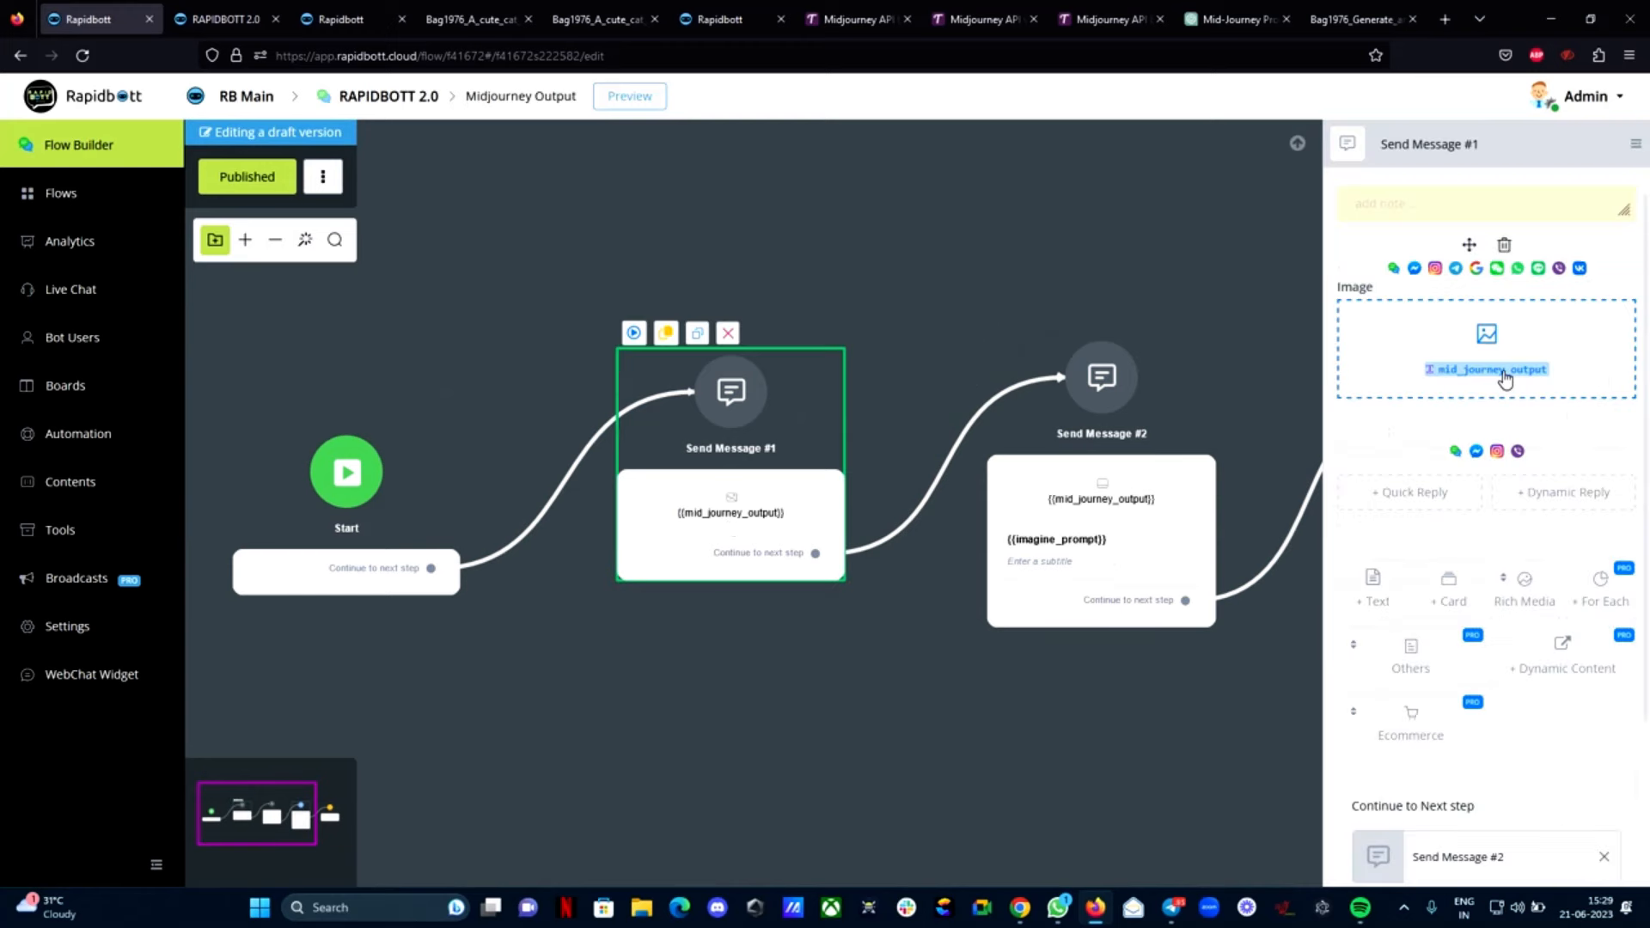
Review the Midjourney New webhook's sample payload and its $.imageUrl mapping to mid_journey_output, leaving the settings unsaved
left_click(53, 533)
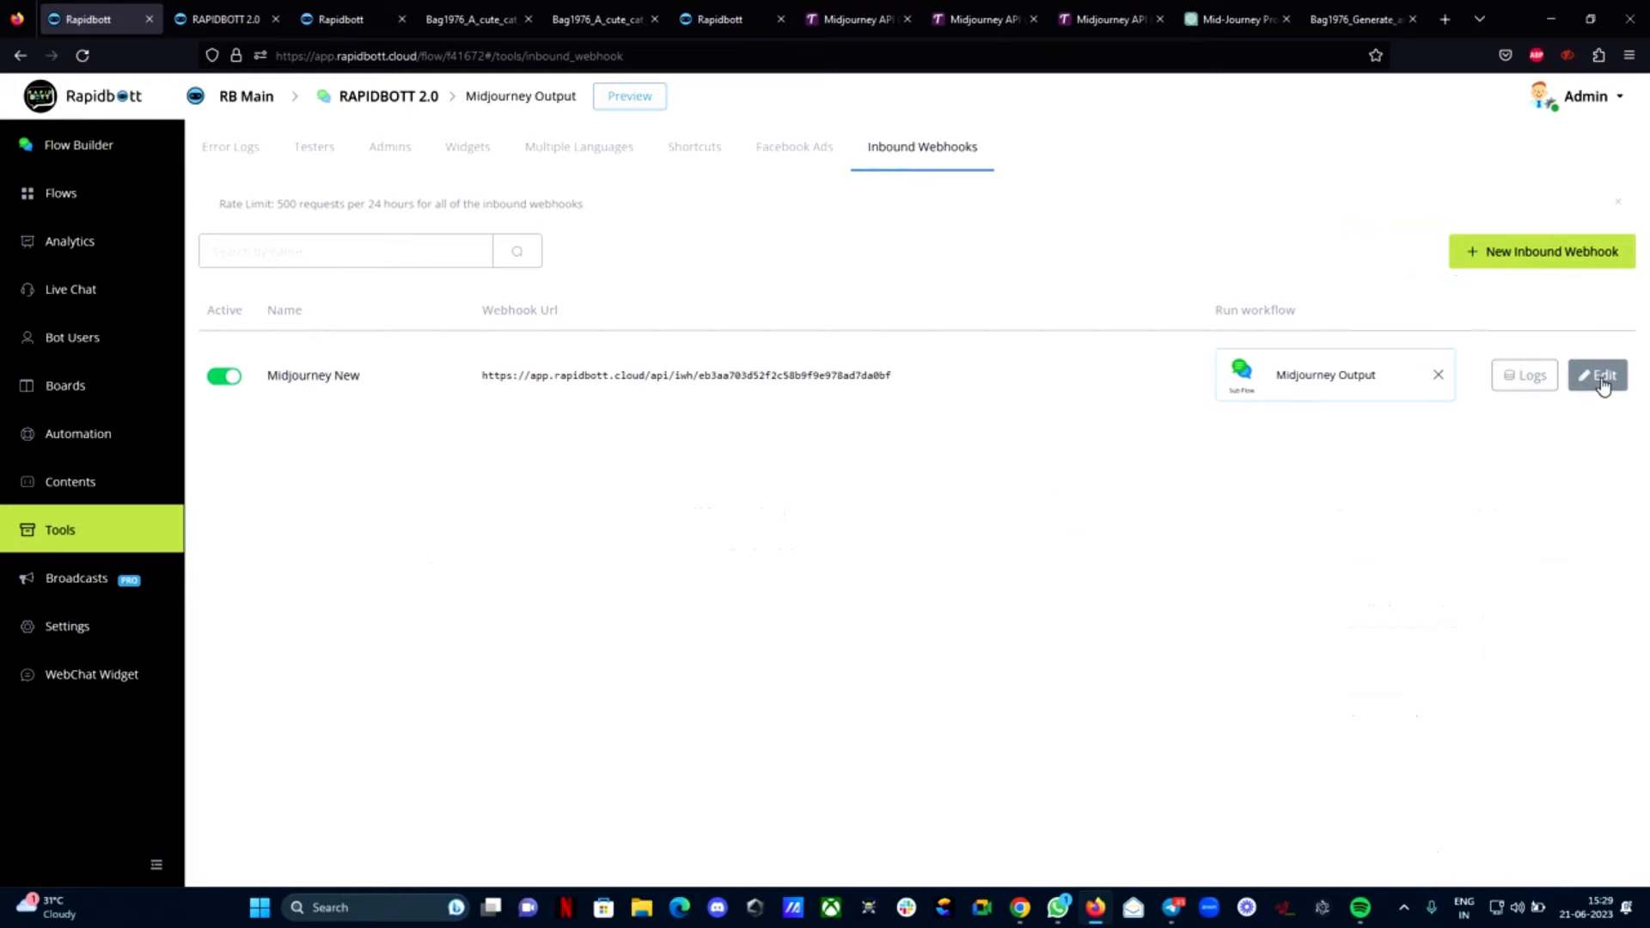
left_click(1599, 376)
scroll(761, 637, "down", 5)
left_click(379, 570)
left_click(462, 659)
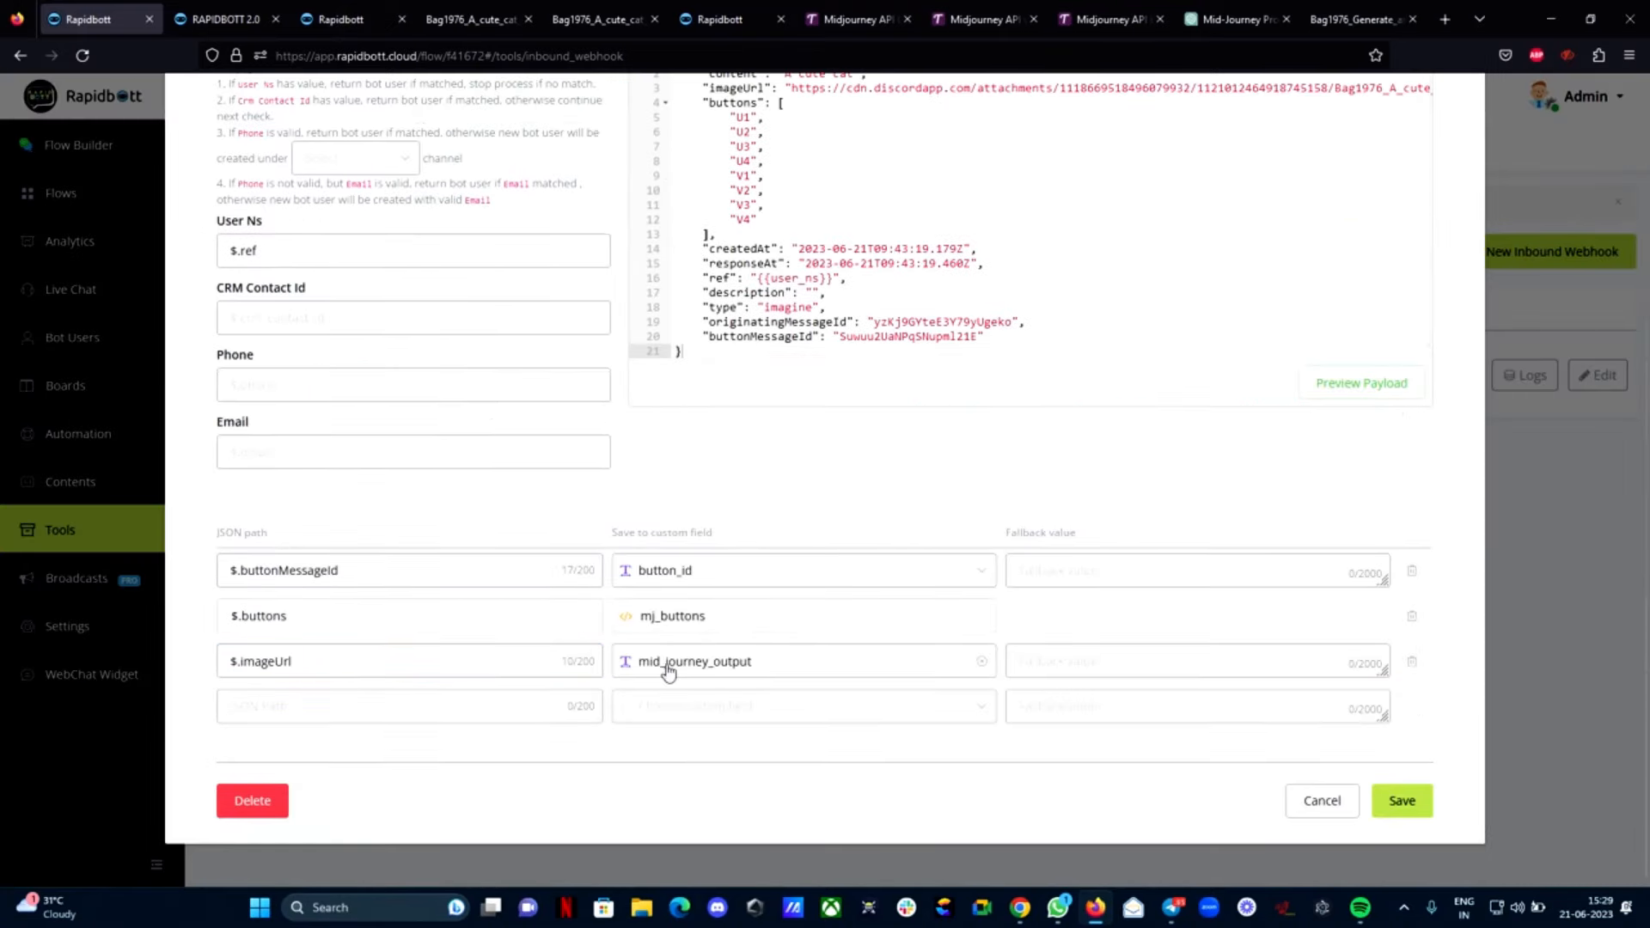
scroll(760, 494, "up", 5)
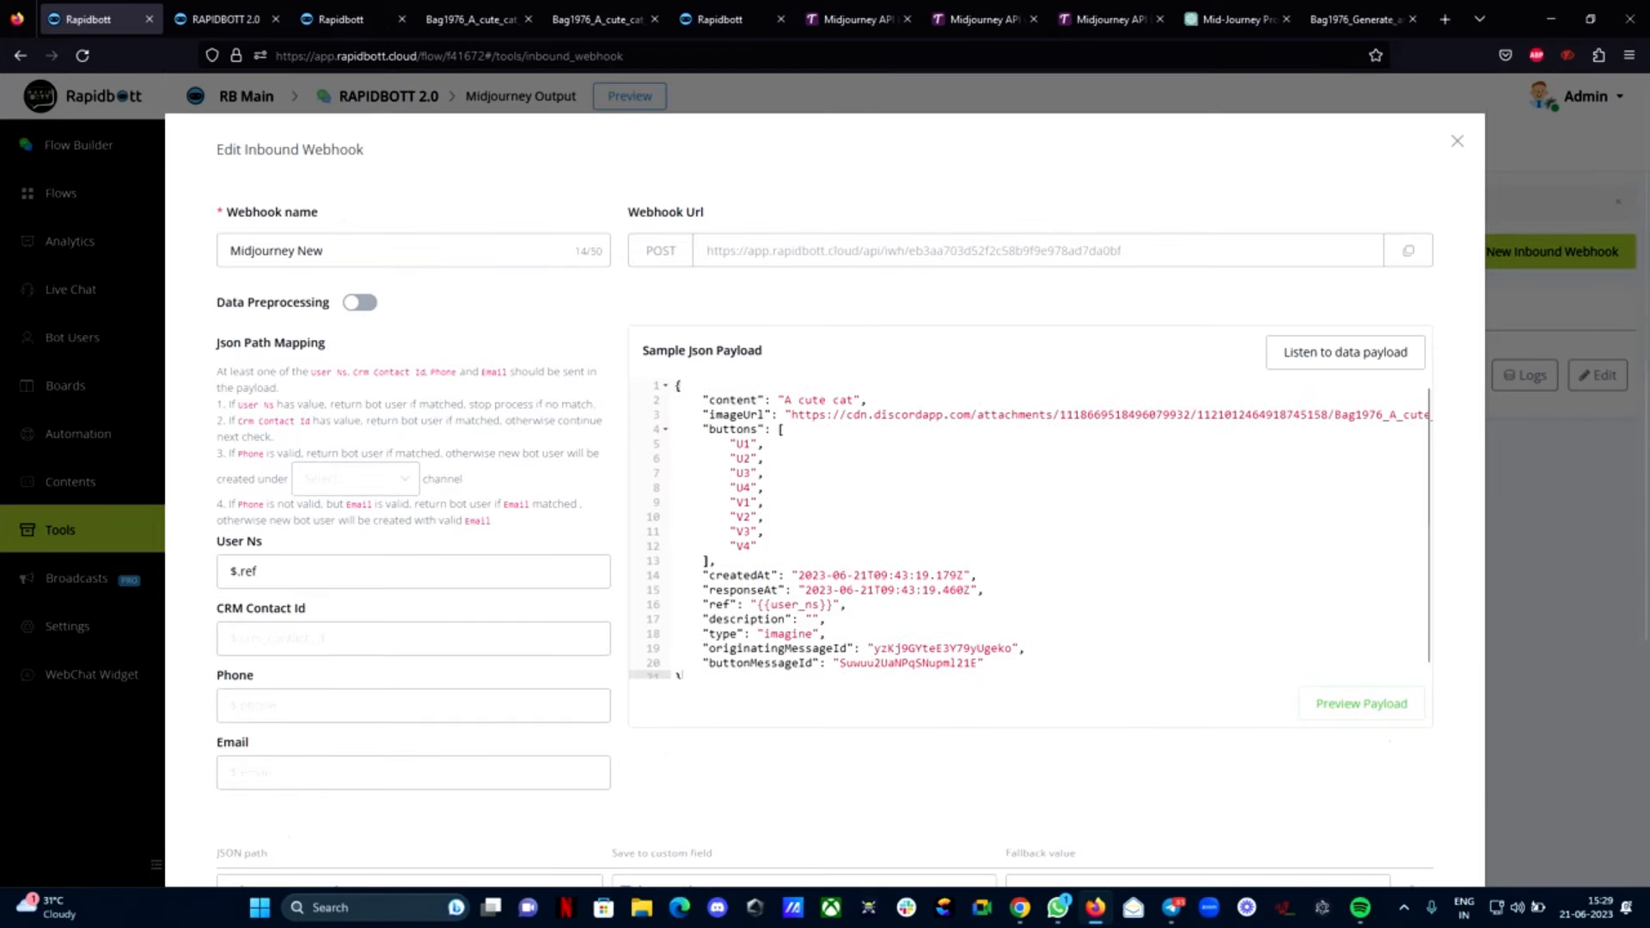
left_click_drag(791, 415, 979, 415)
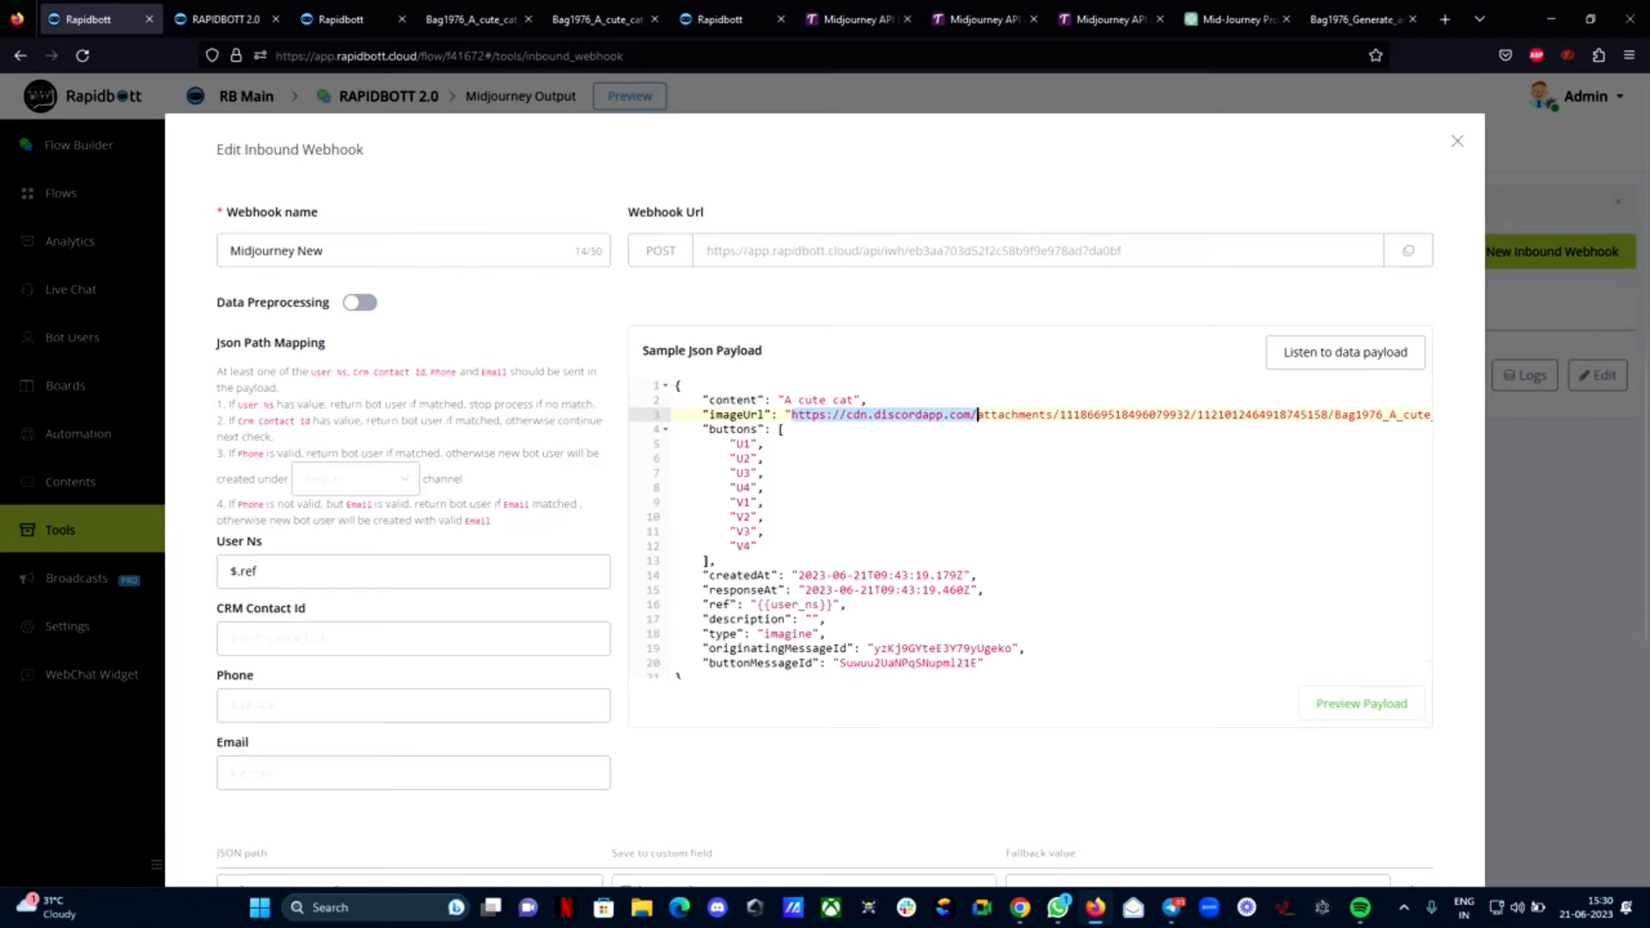
scroll(978, 415, "down", 3)
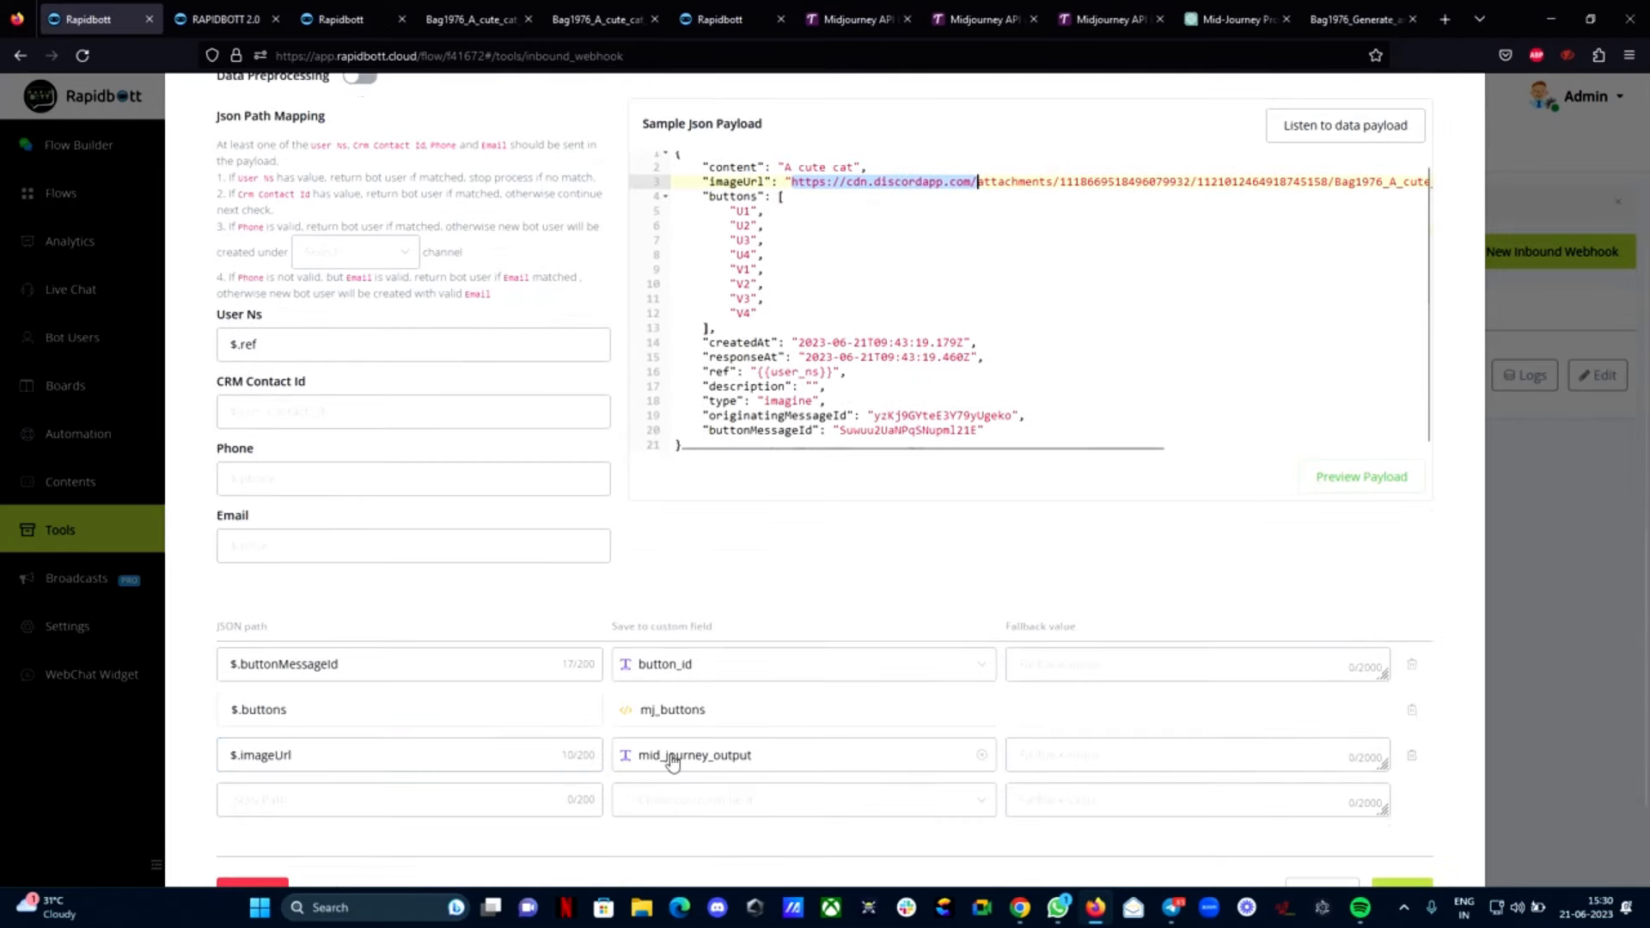
scroll(1478, 149, "up", 3)
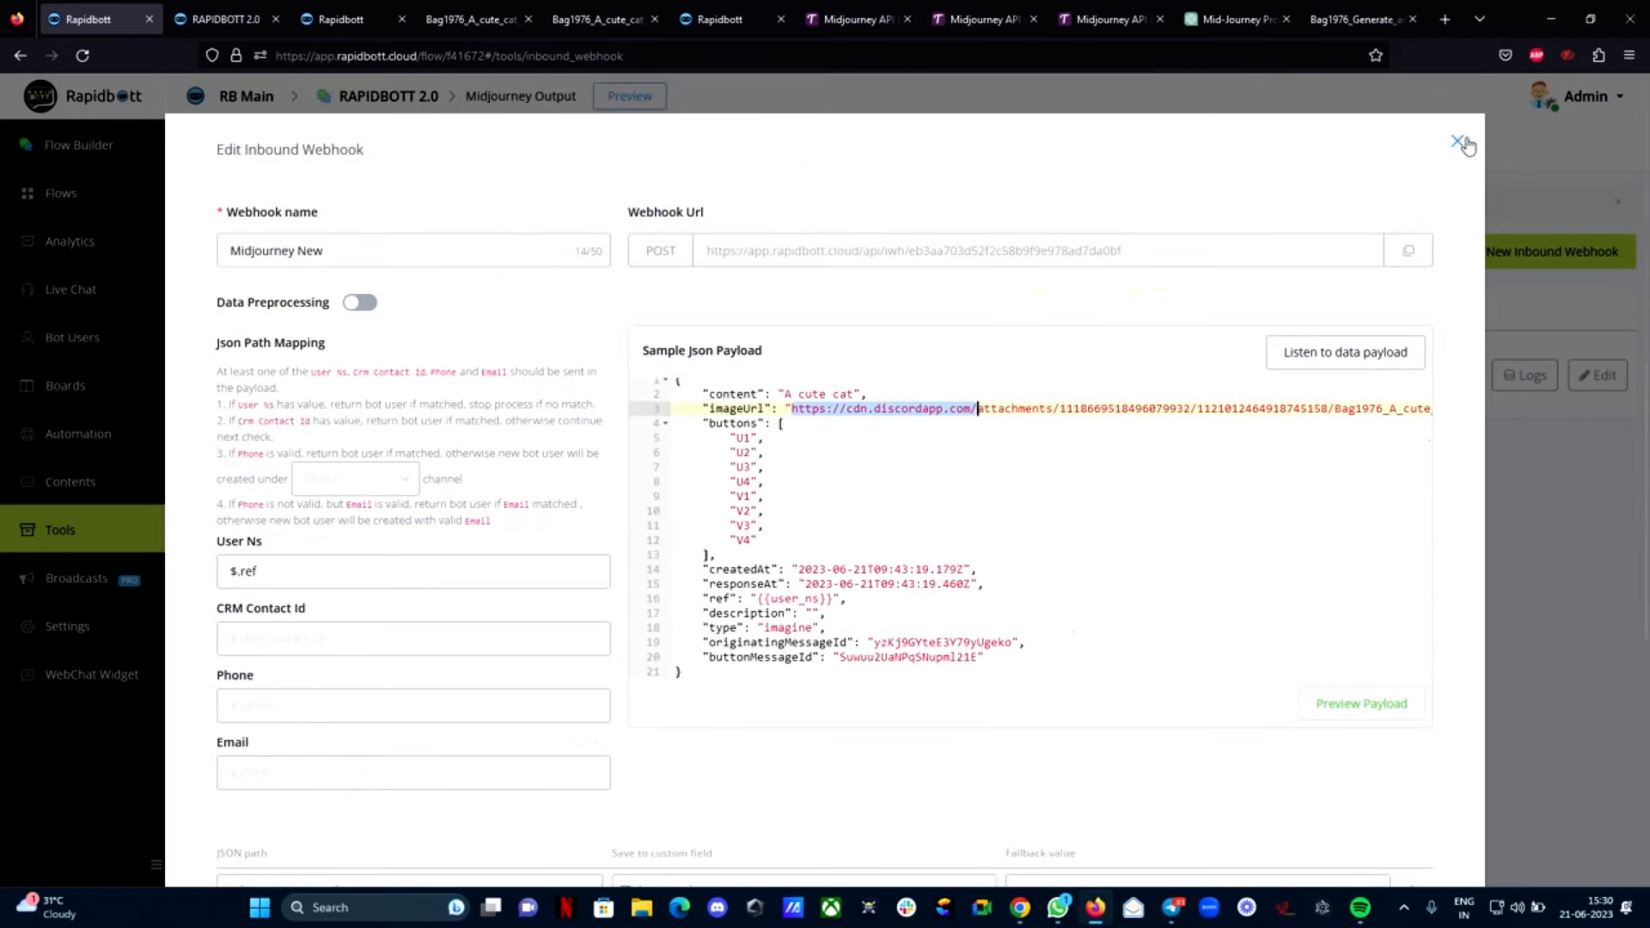
left_click(1461, 142)
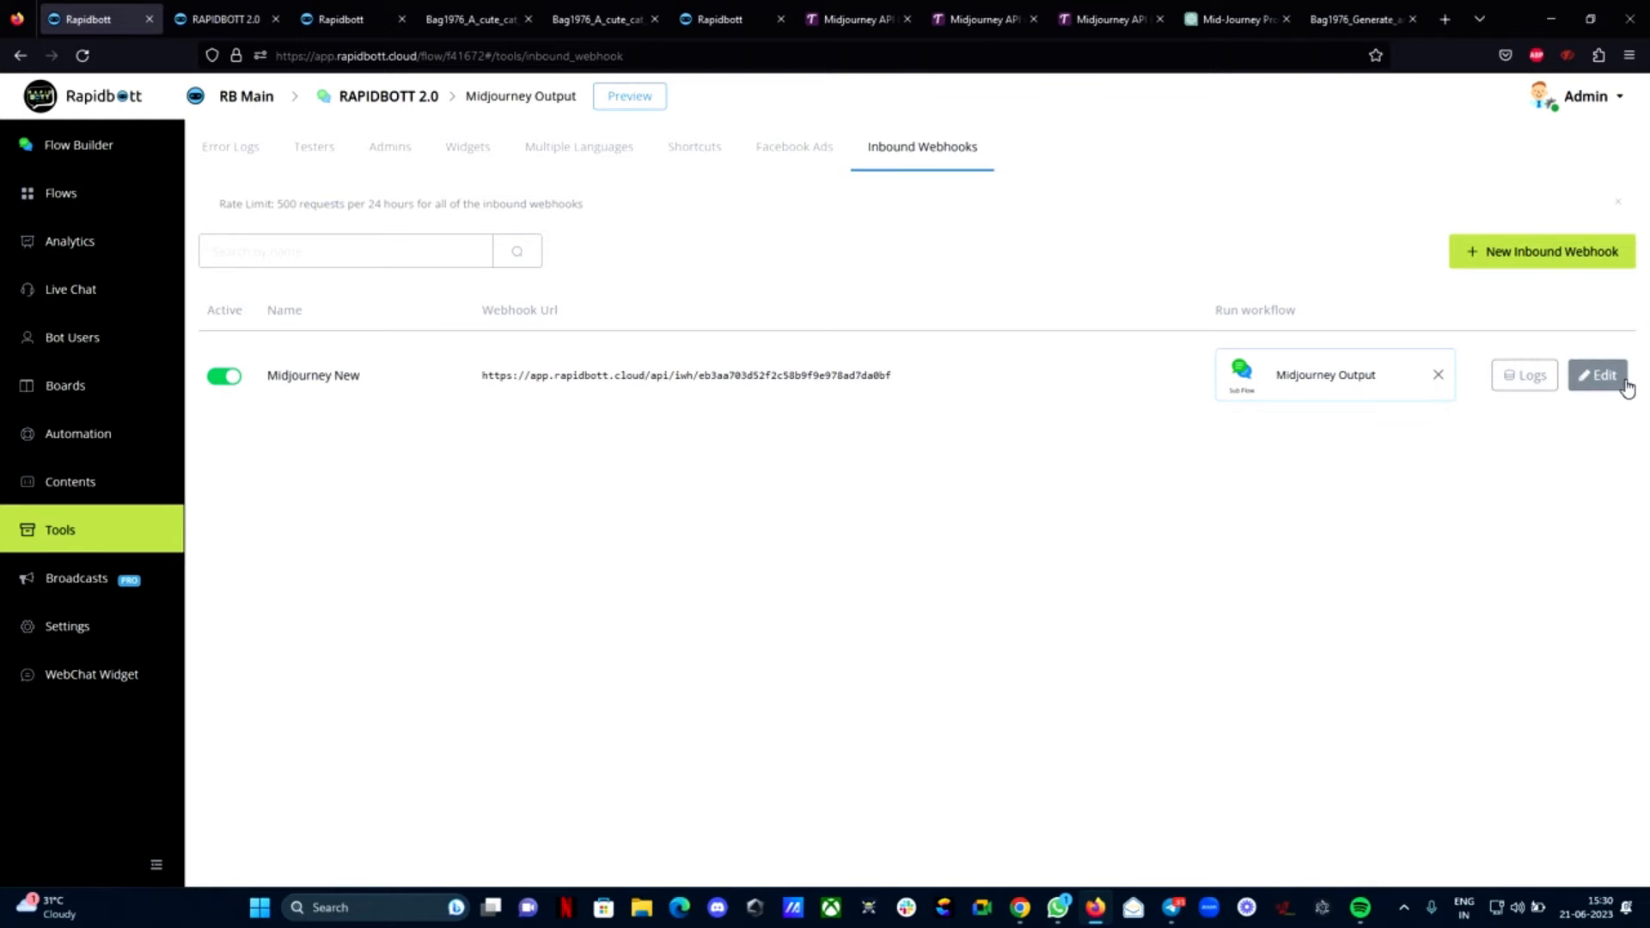
Reopen the Midjourney Output flow and add a text block to Send Message #1
left_click(93, 194)
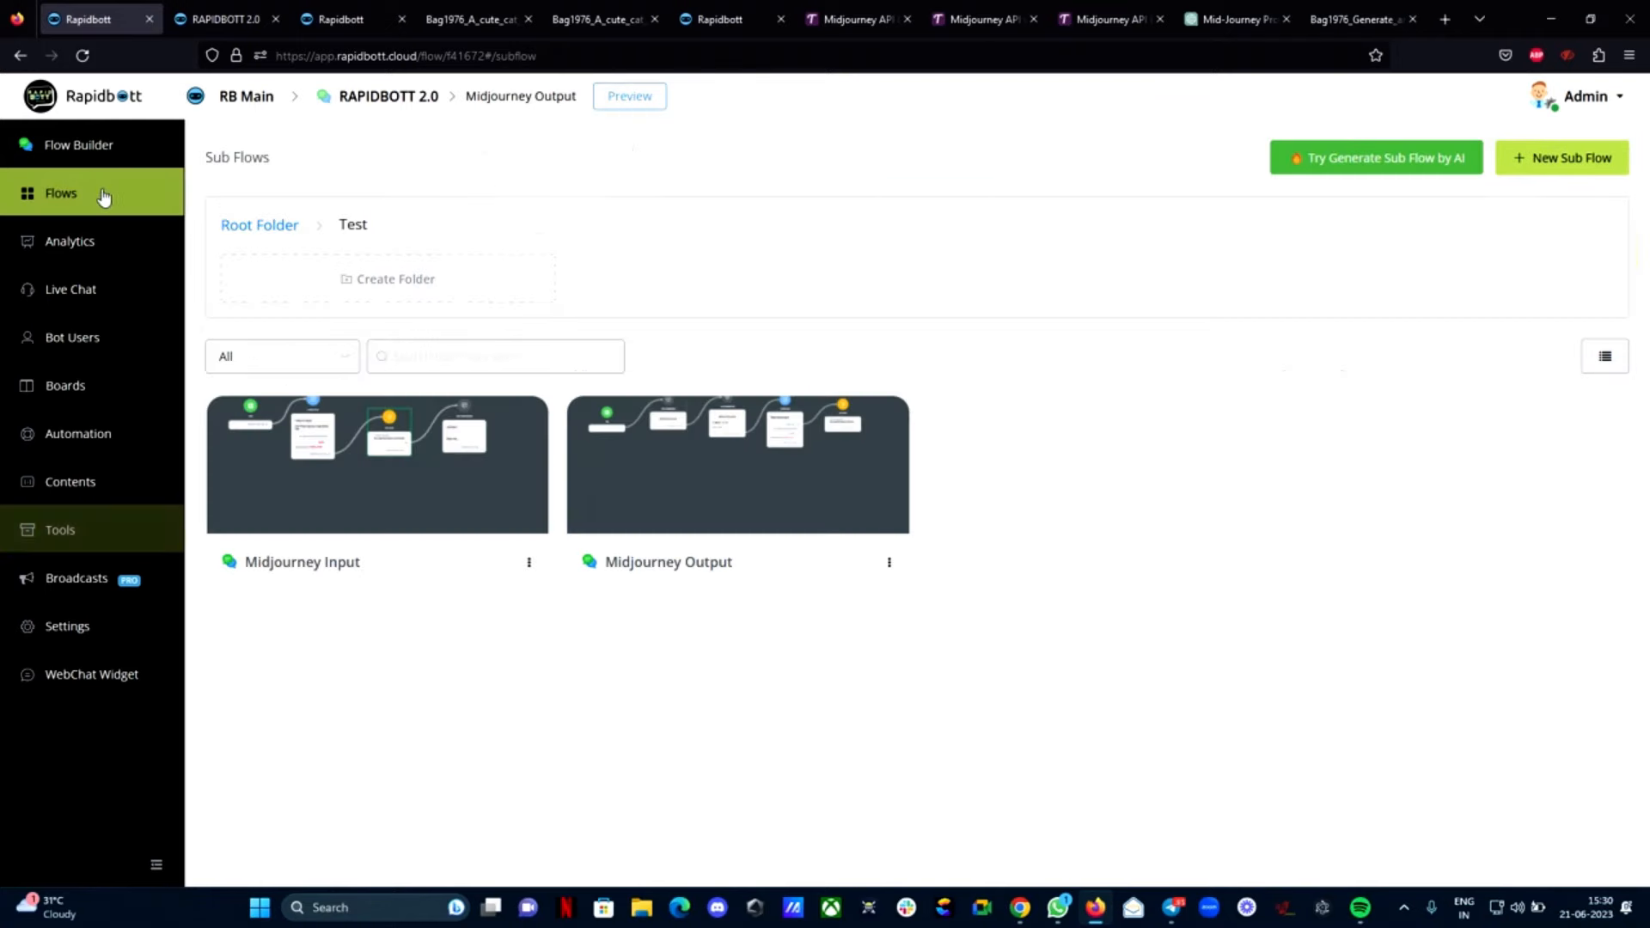
left_click(709, 473)
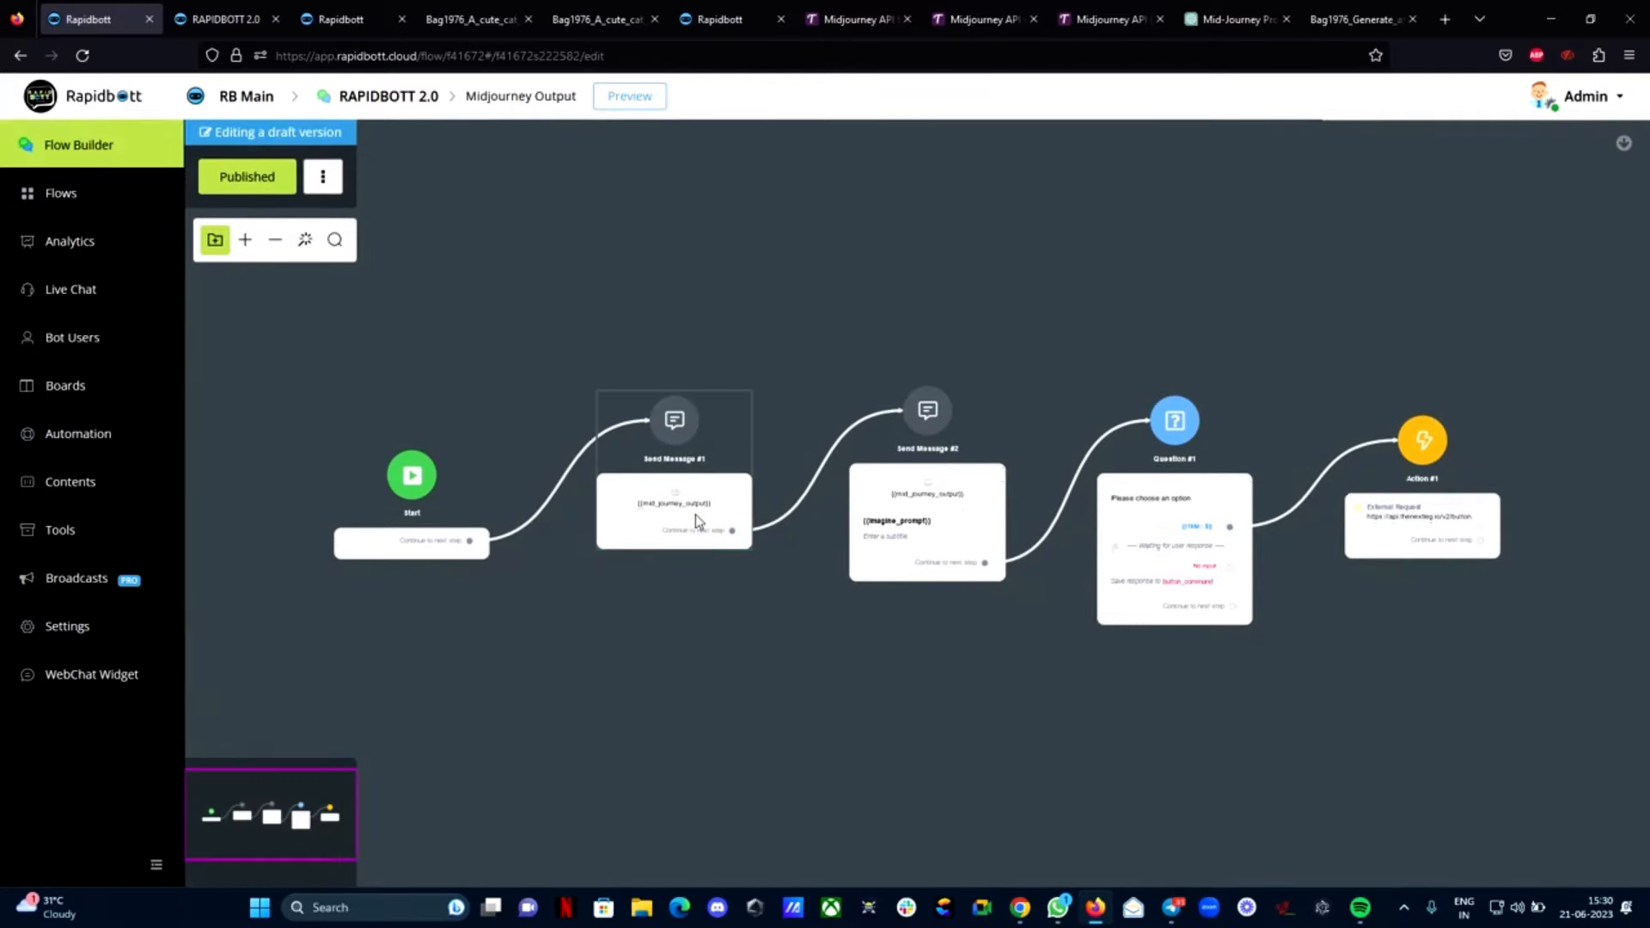
left_click(695, 514)
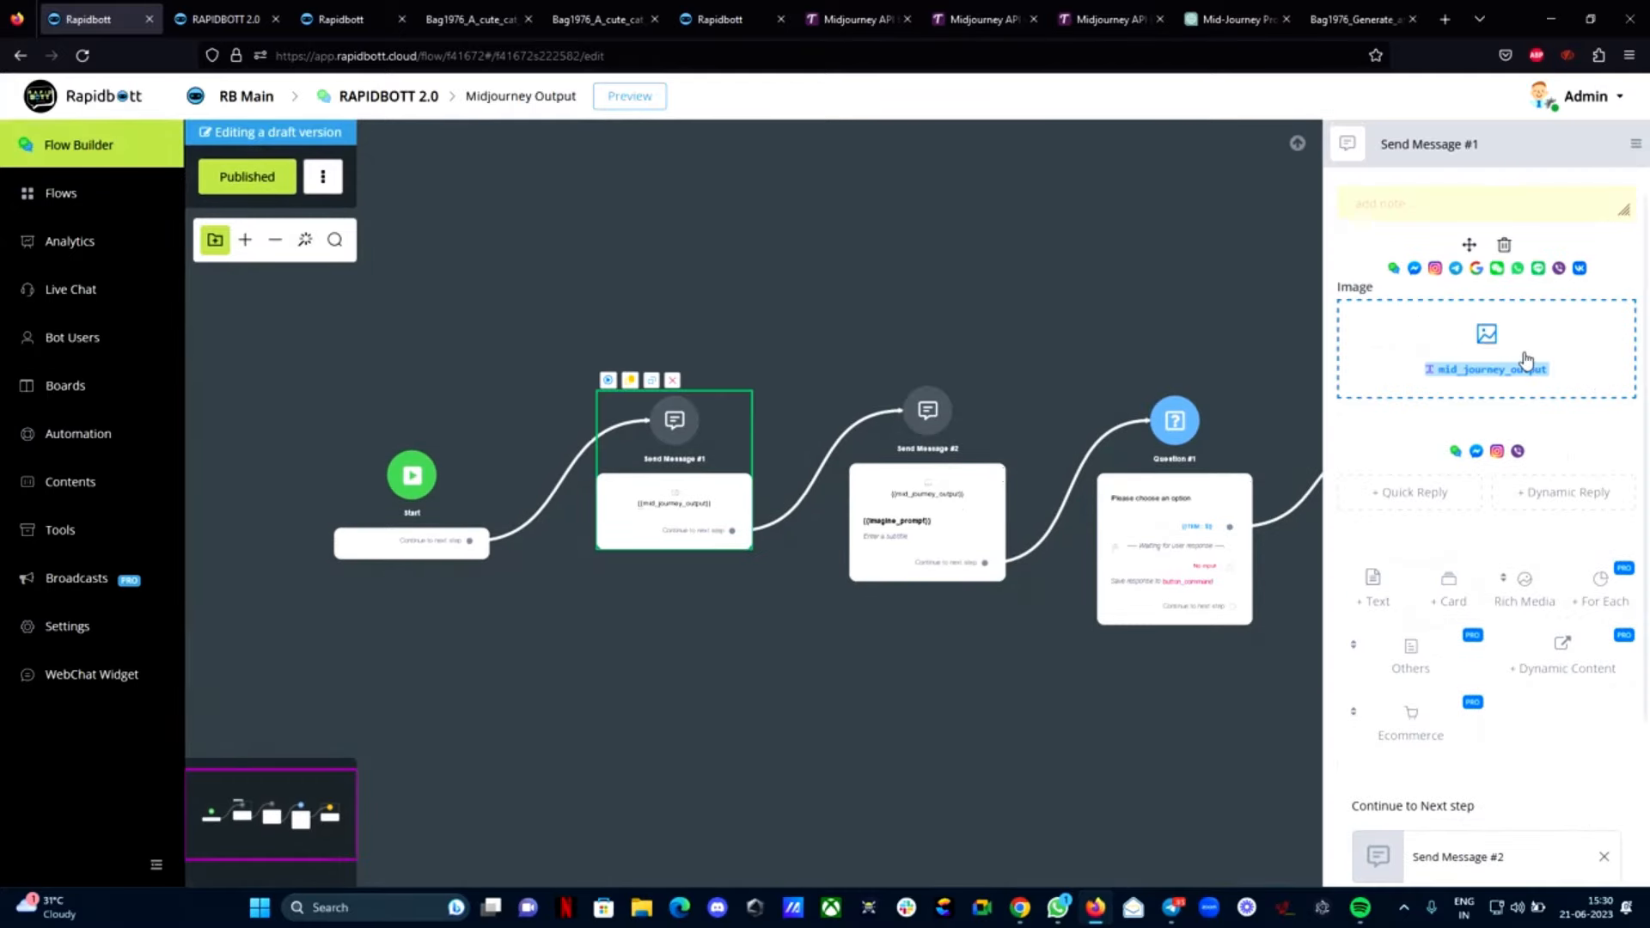
left_click(1373, 589)
scroll(1478, 386, "down", 3)
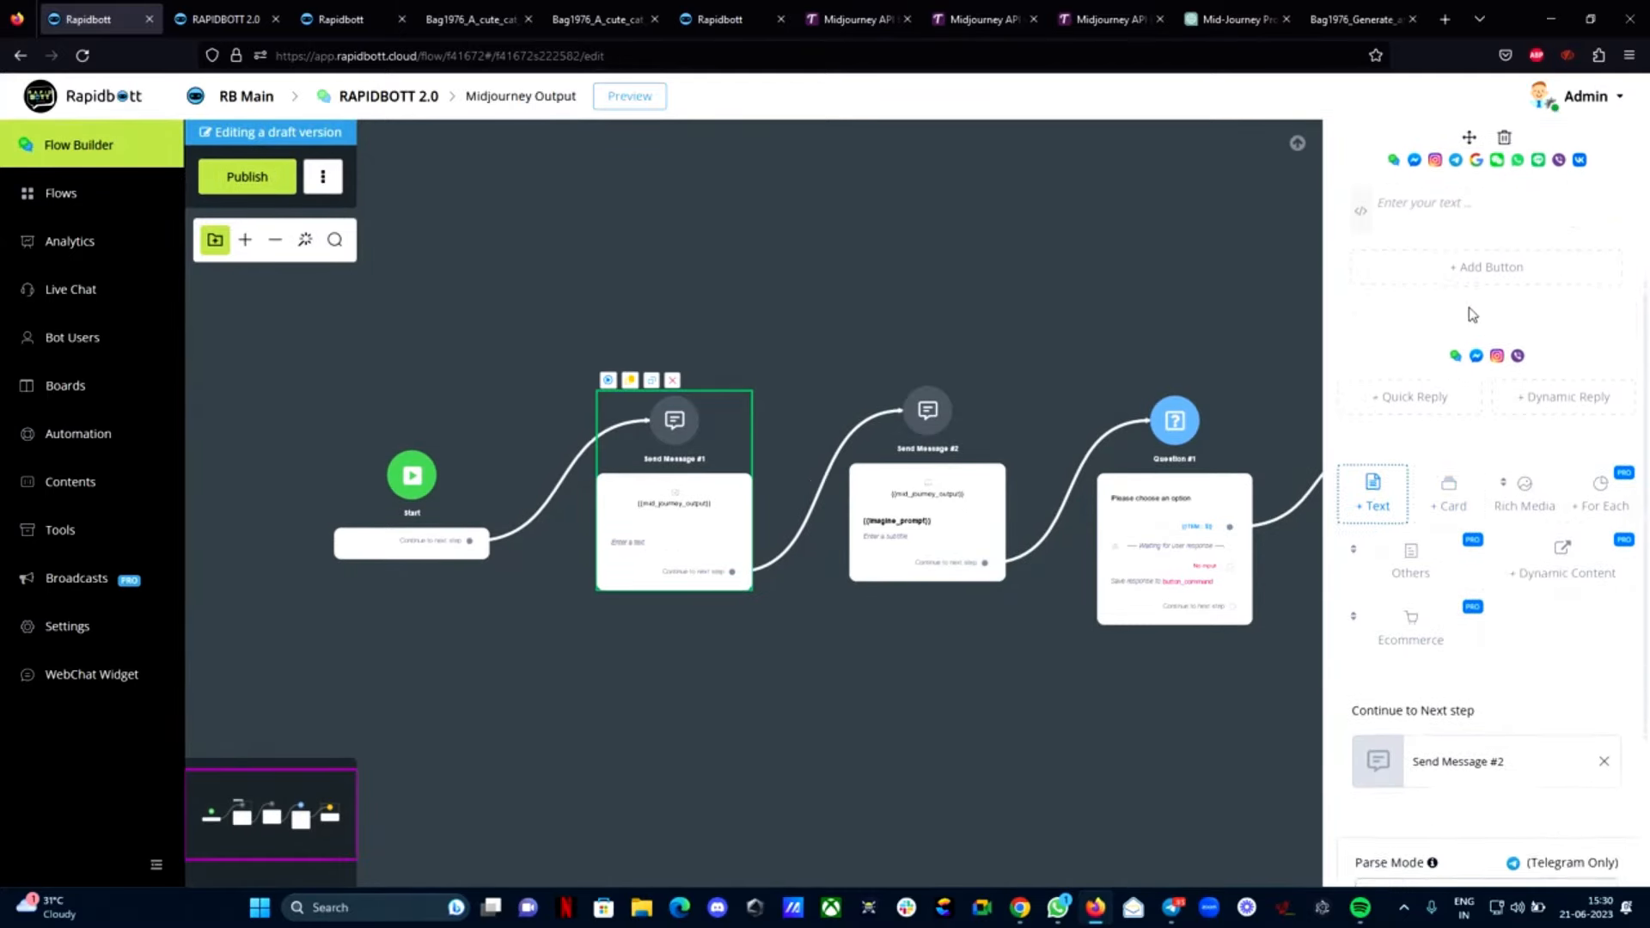
Delete the image block holding mid_journey_output from Send Message #1
scroll(1473, 314, "up", 3)
left_click(1508, 169)
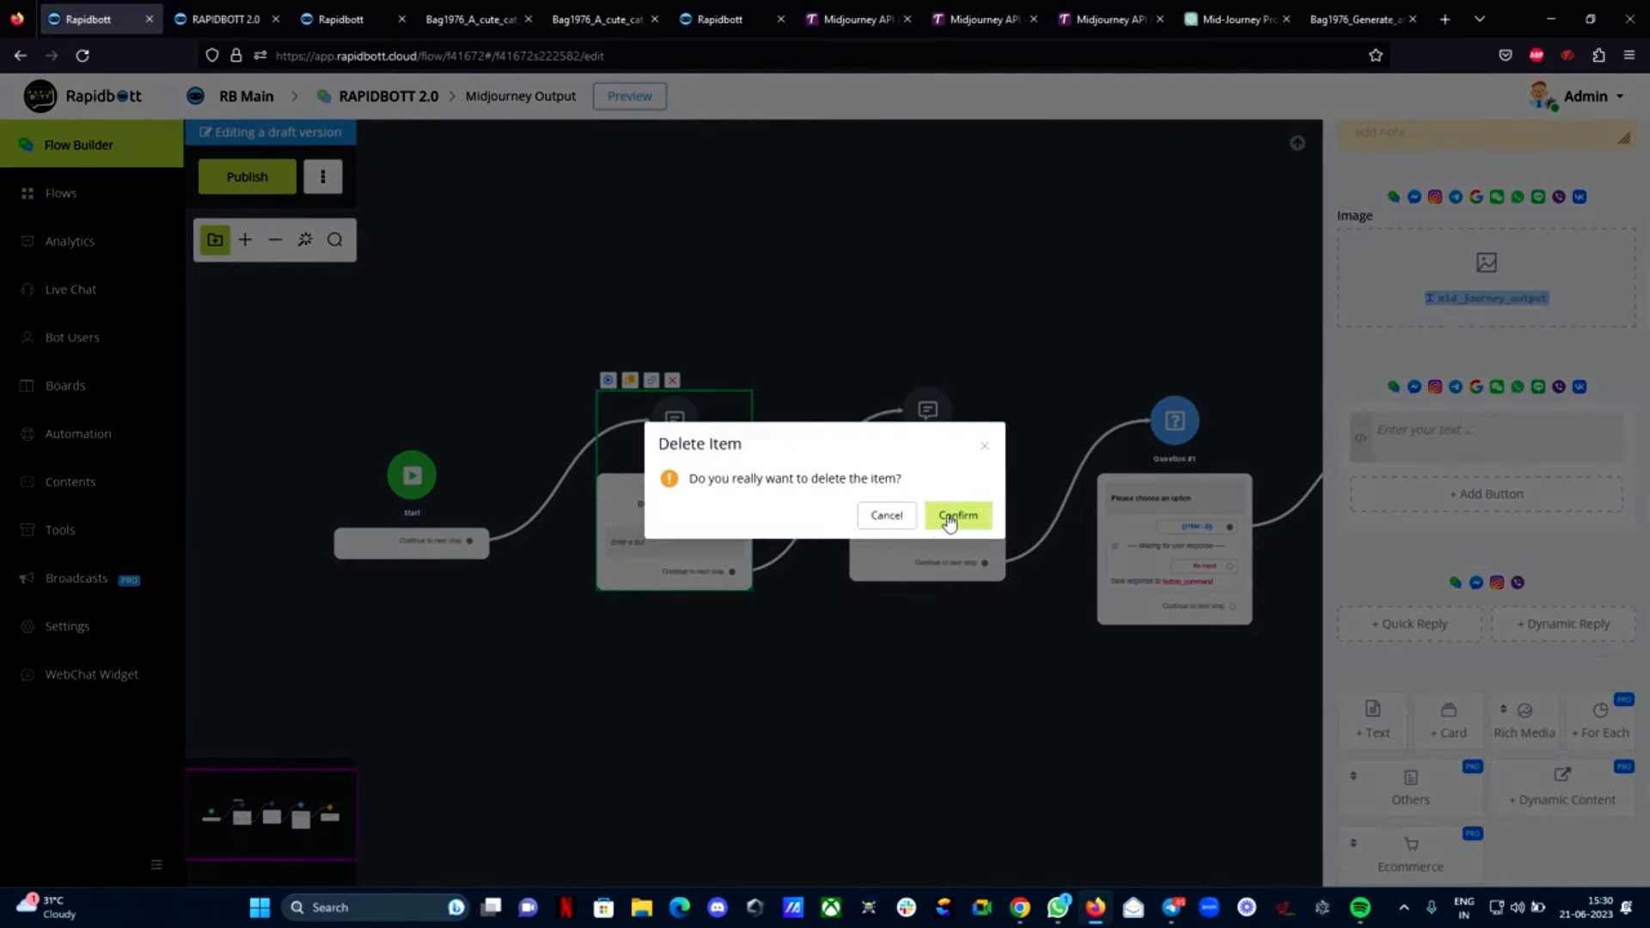
left_click(949, 516)
Insert the mid_journey_output field into the text block of Send Message #1, and publish the Midjourney Output flow
left_click(1363, 250)
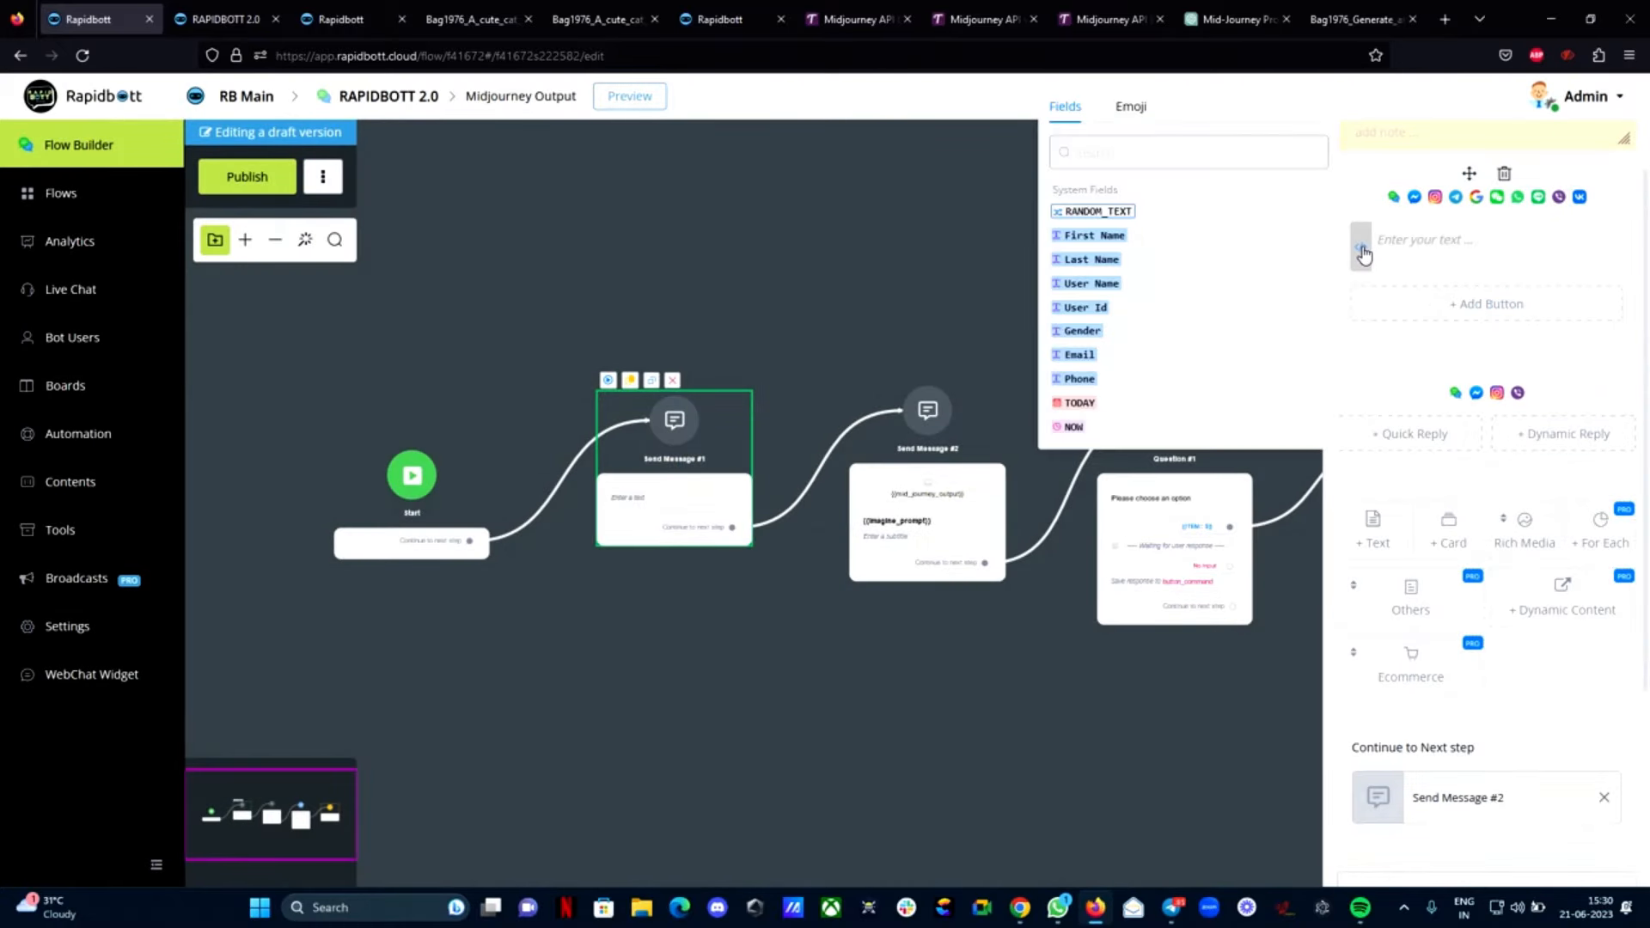
type("mid")
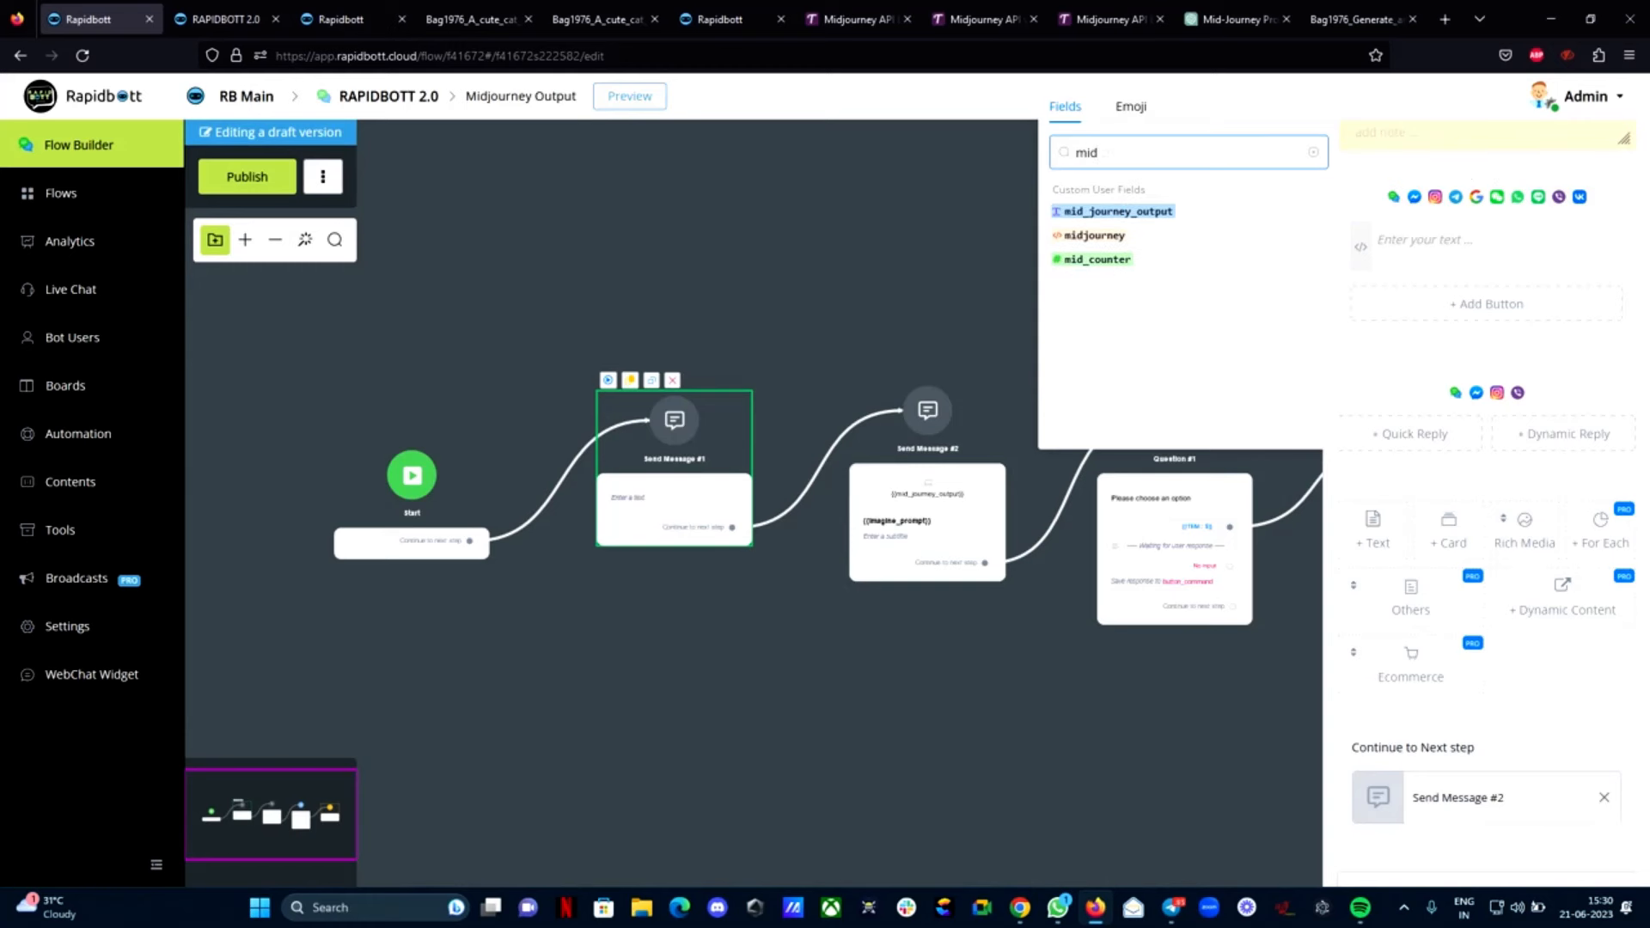
left_click(1136, 210)
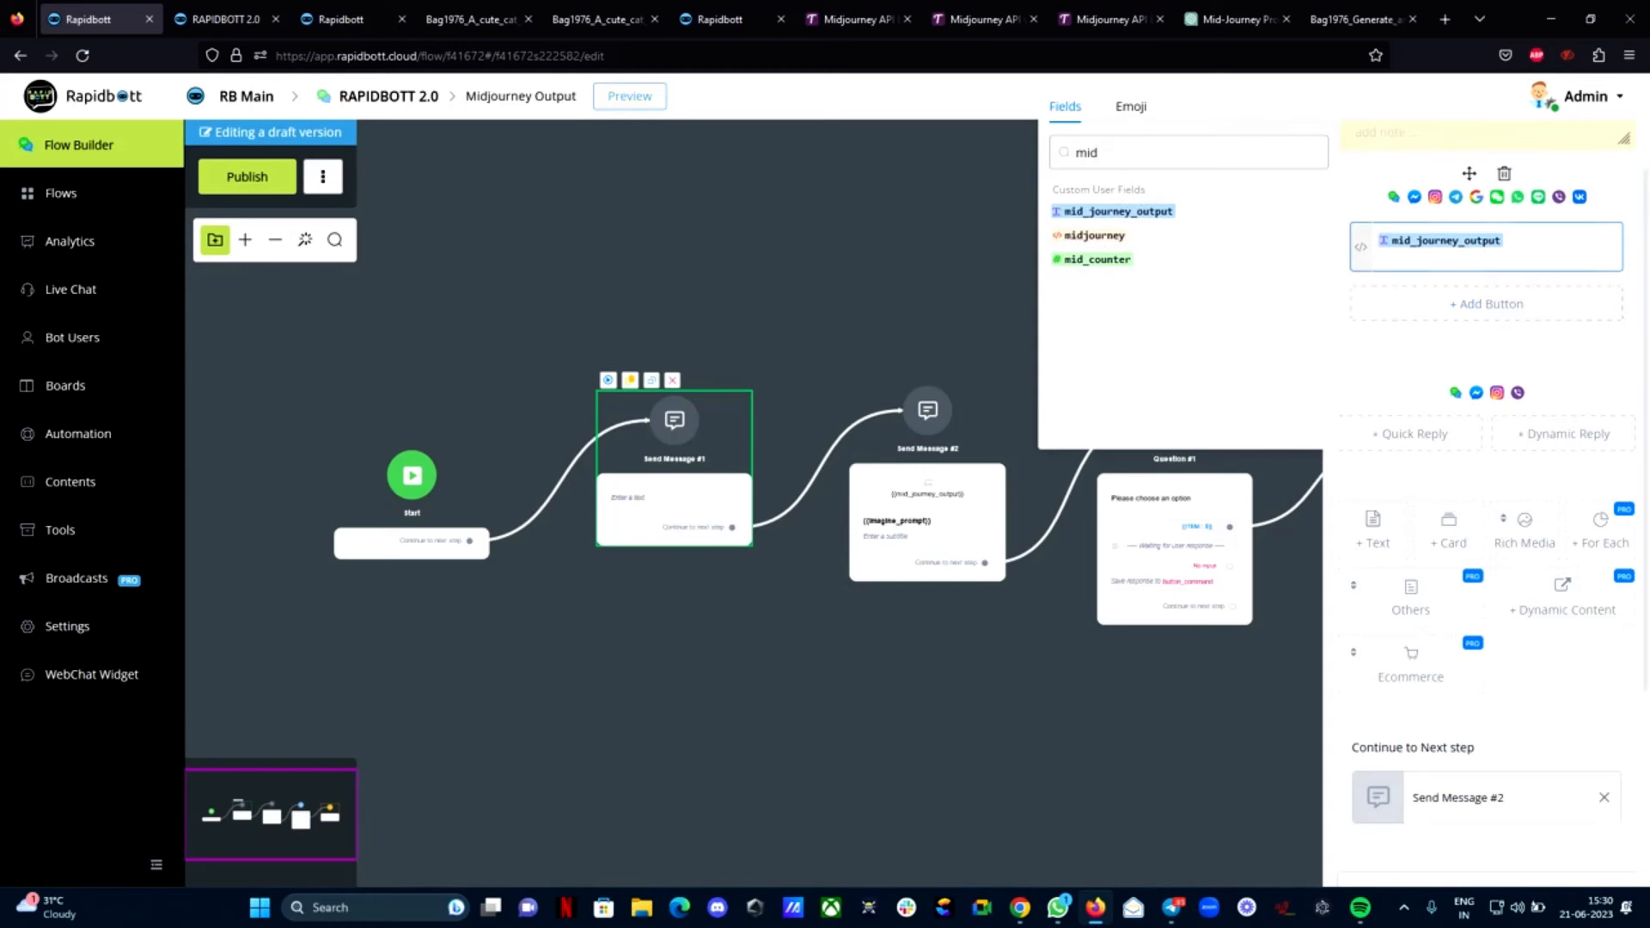
left_click(830, 652)
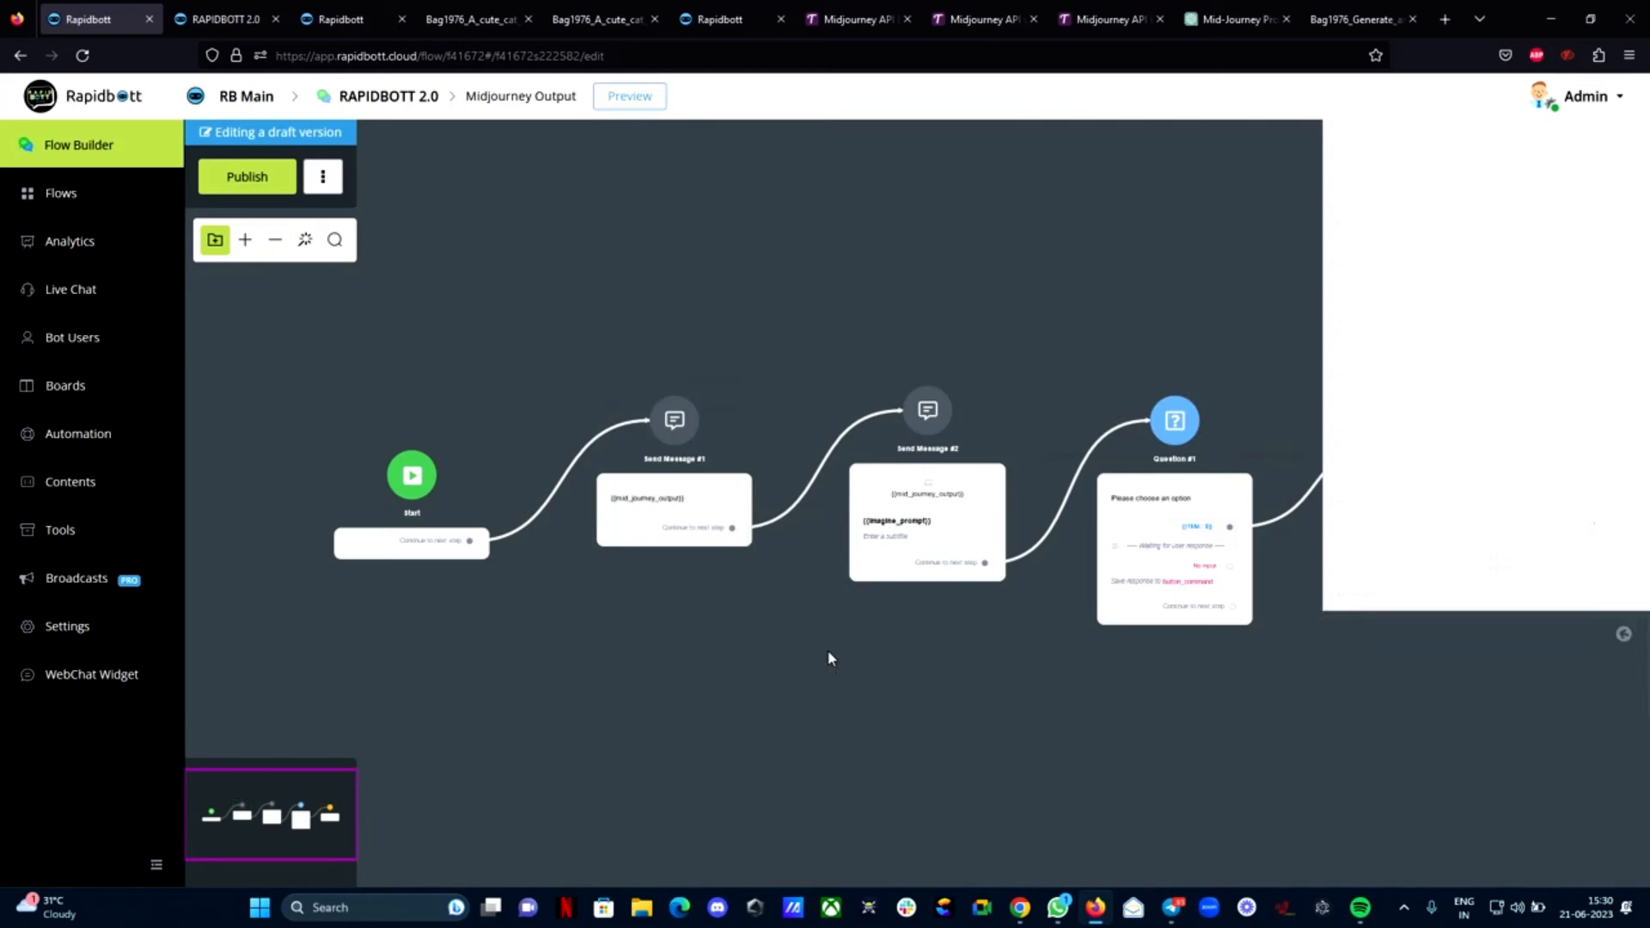
left_click(275, 182)
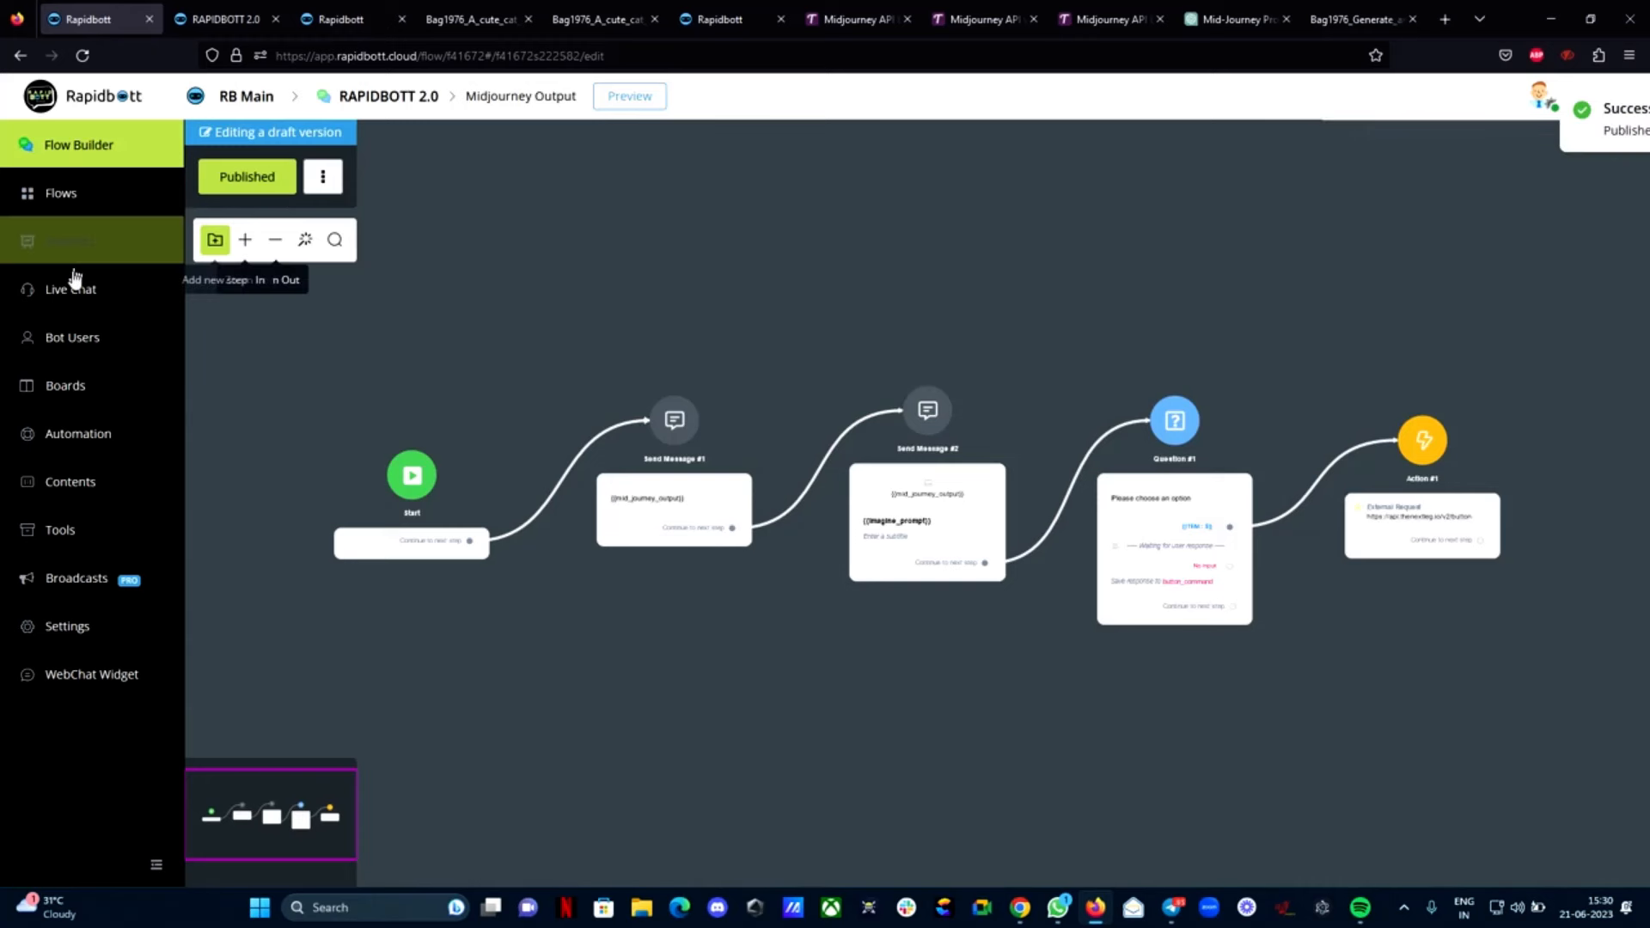
Open the most recent conversation in Live Chat and review the returned images and custom field changes
left_click(73, 292)
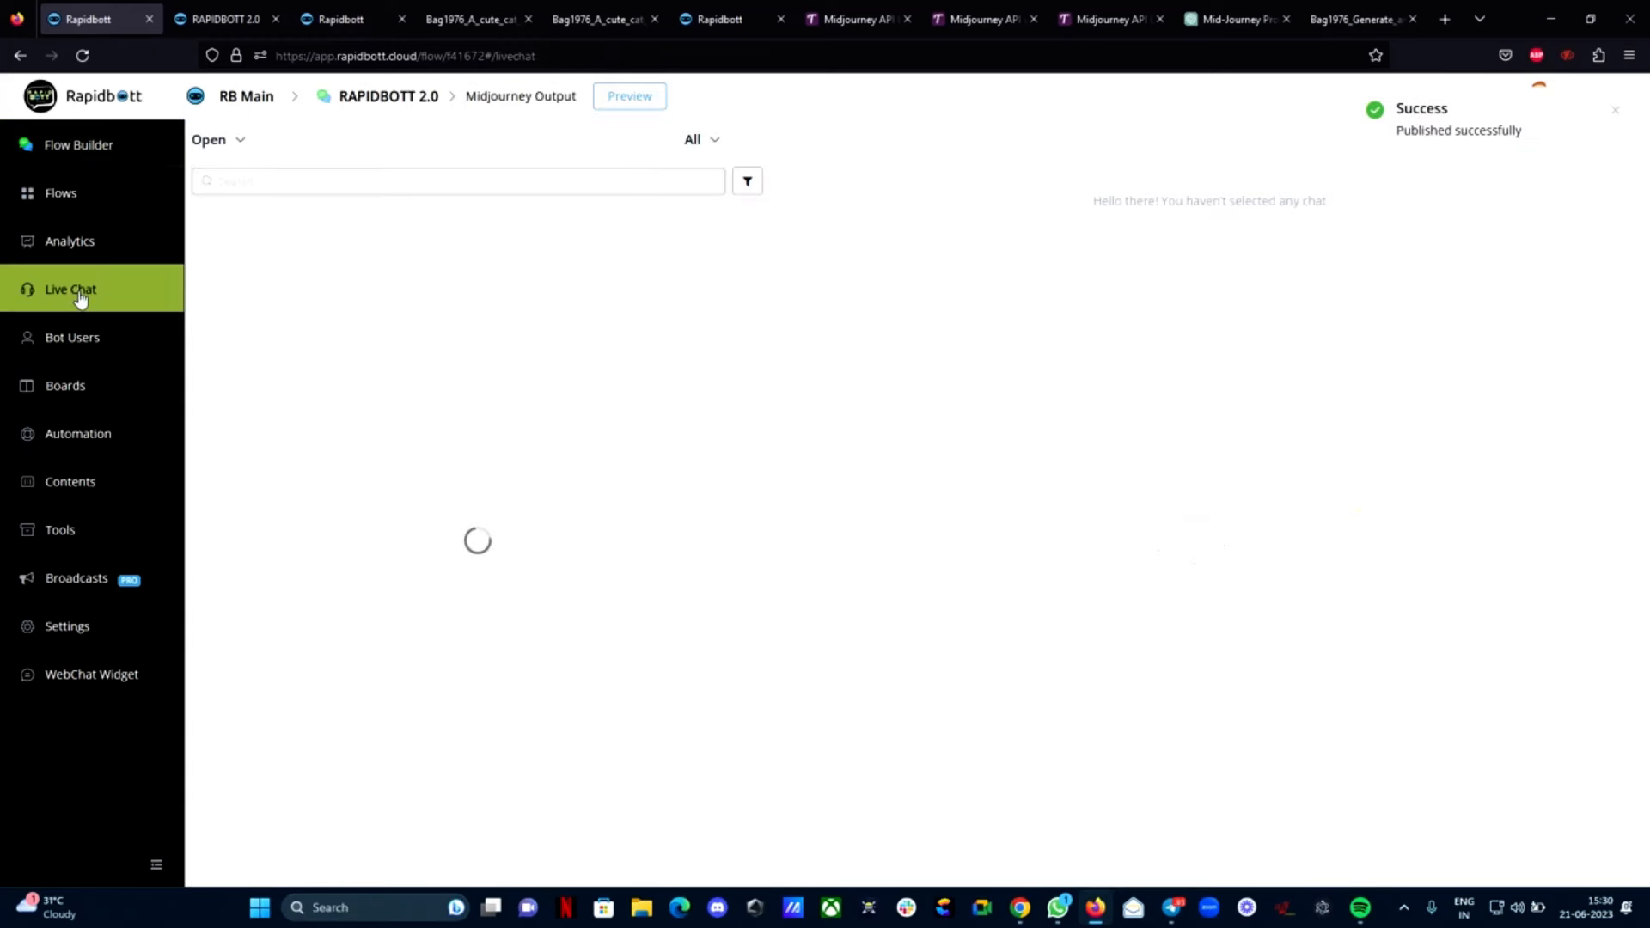
left_click(361, 234)
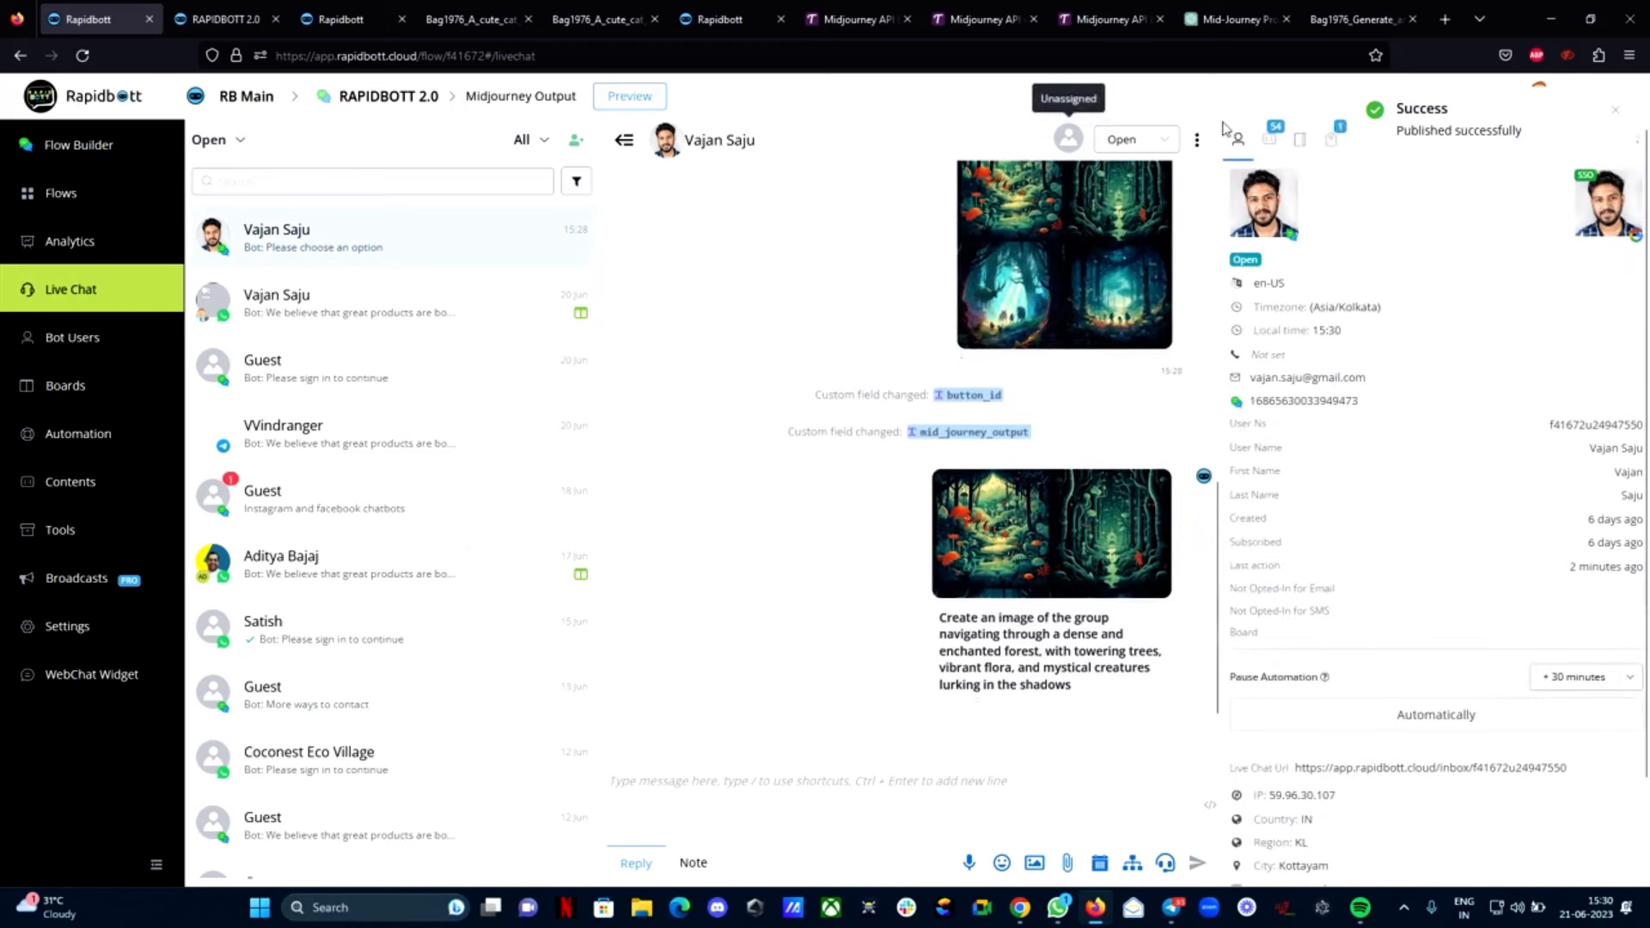
scroll(1125, 409, "up", 3)
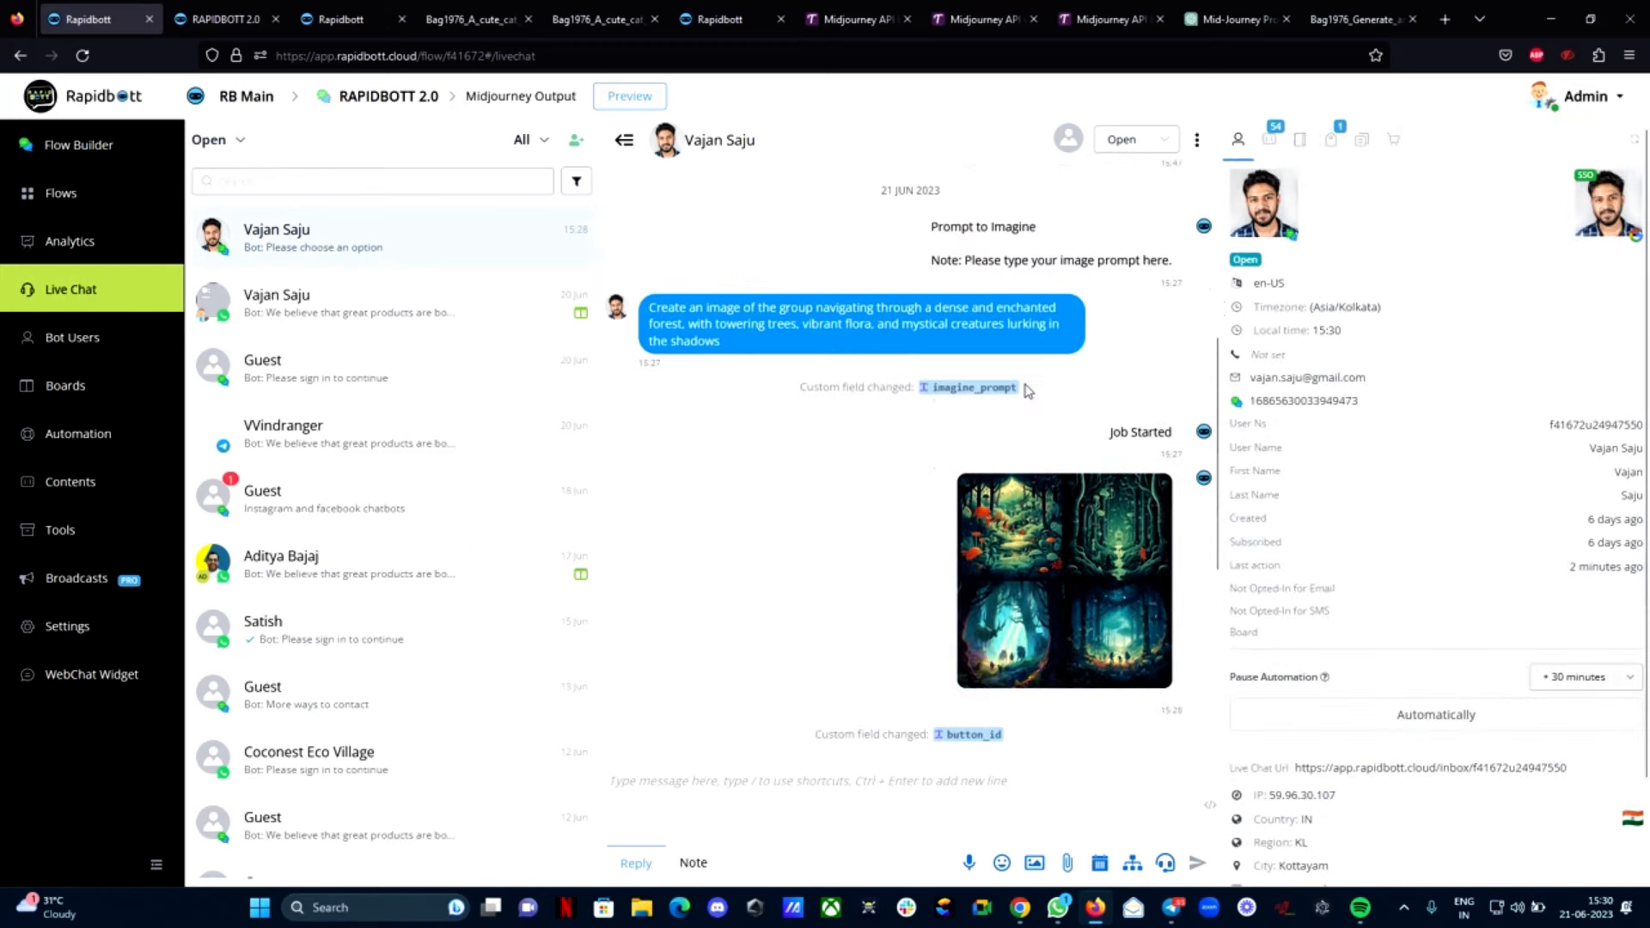
scroll(1018, 574, "down", 1)
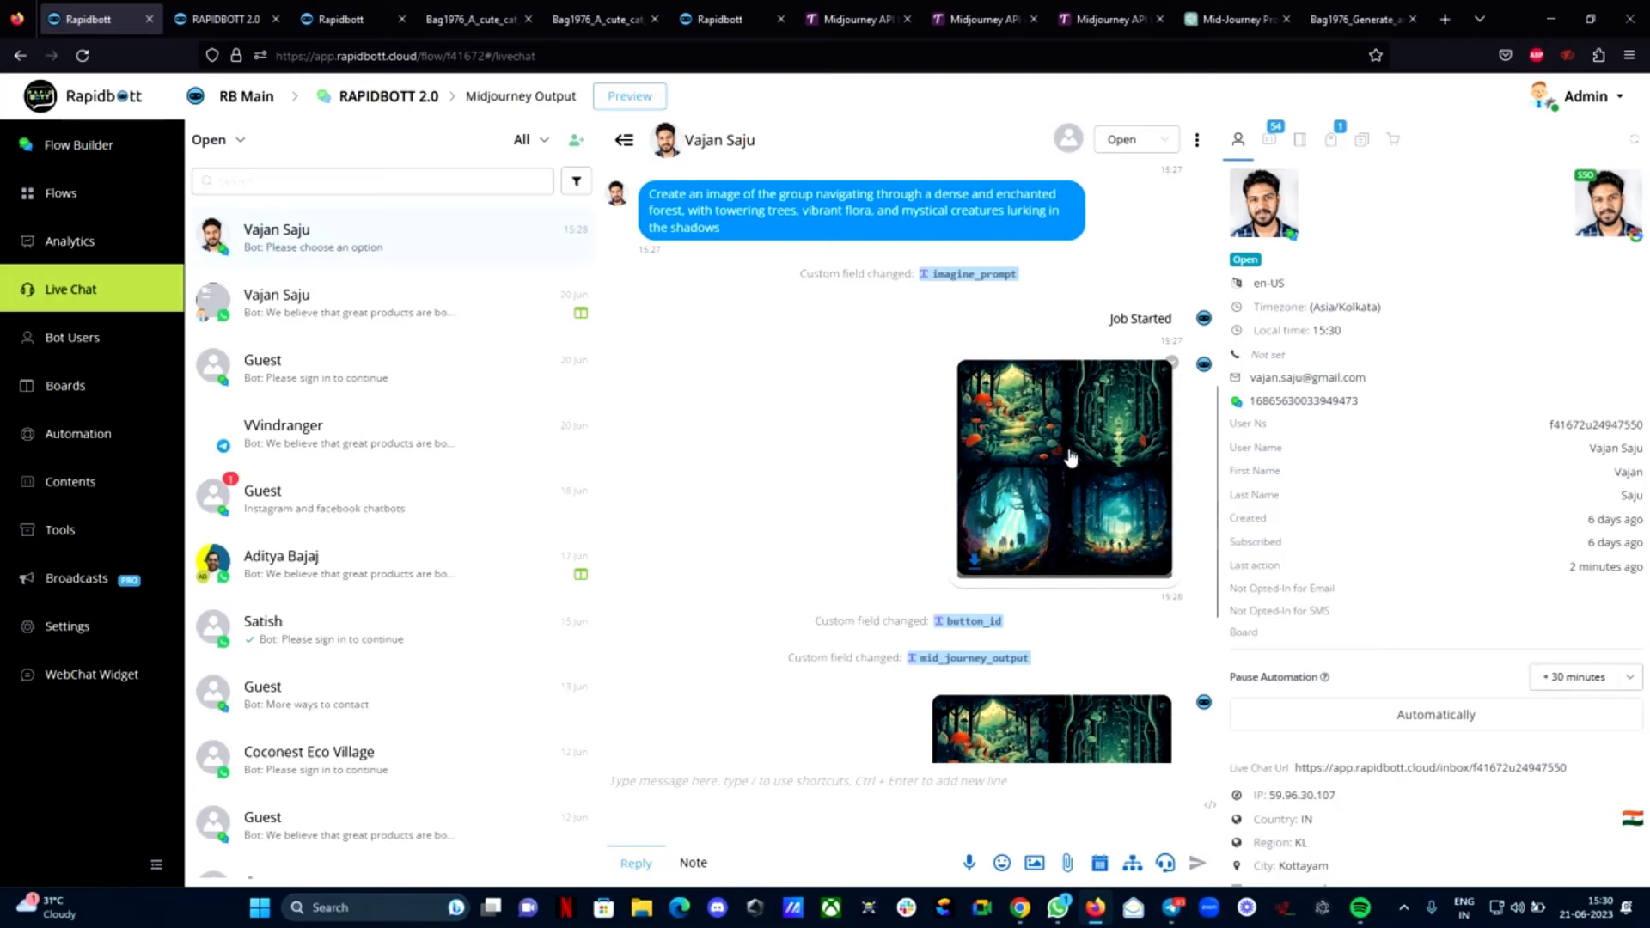
scroll(1072, 462, "down", 3)
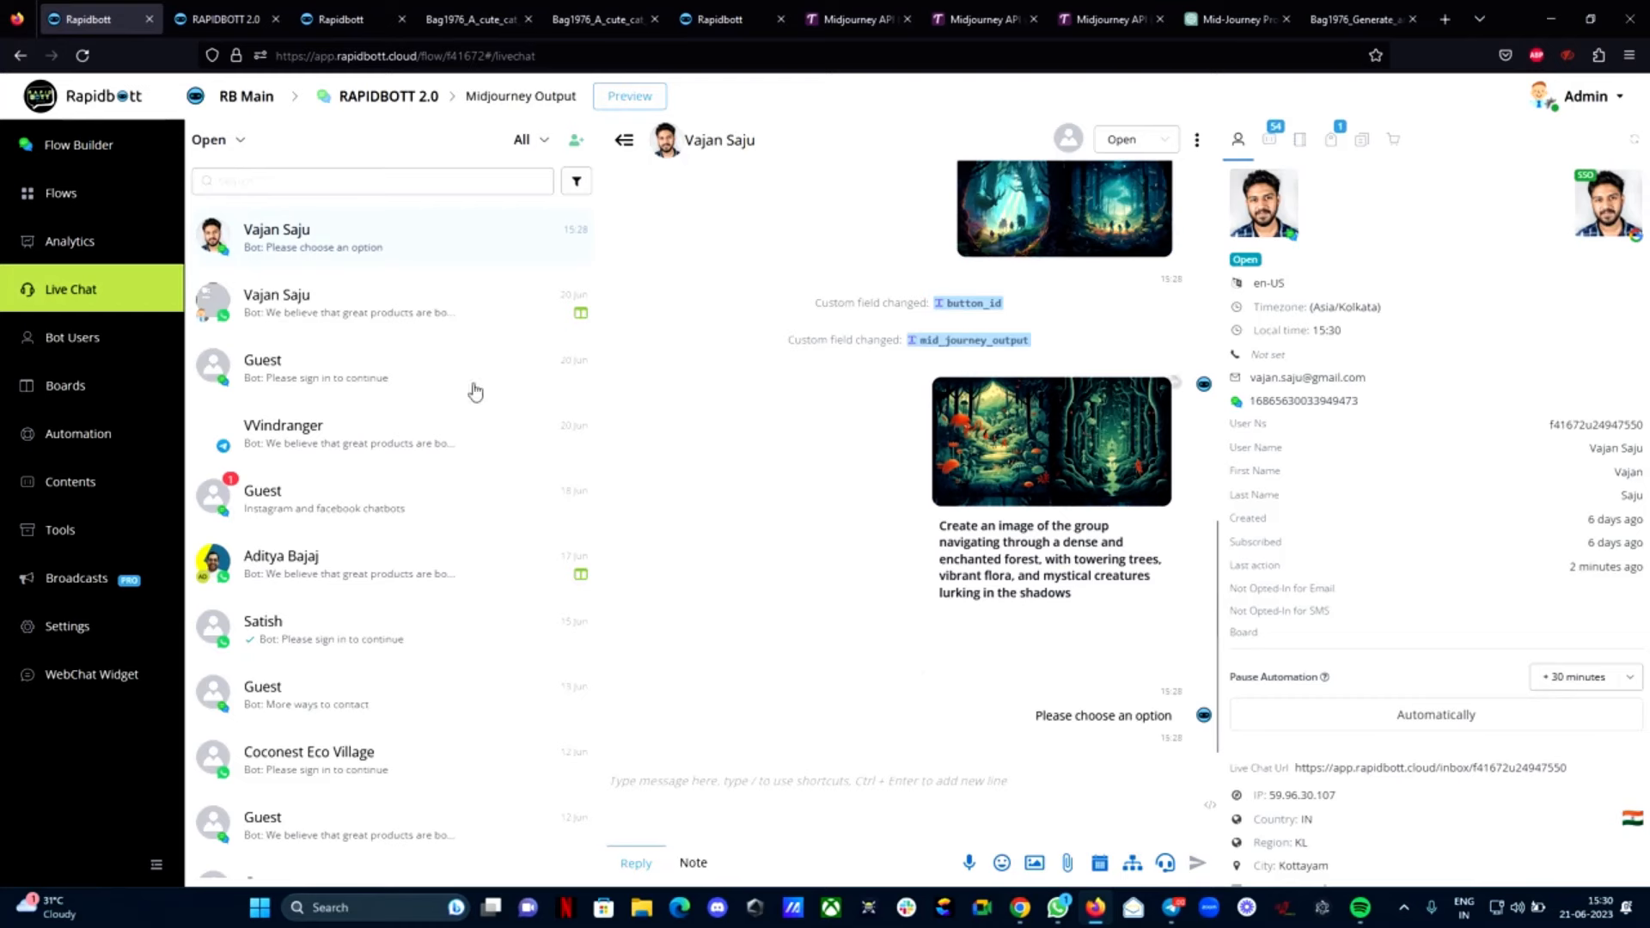
Reopen the Midjourney Output flow and add a button titled View Image to the card in Send Message #2
left_click(66, 195)
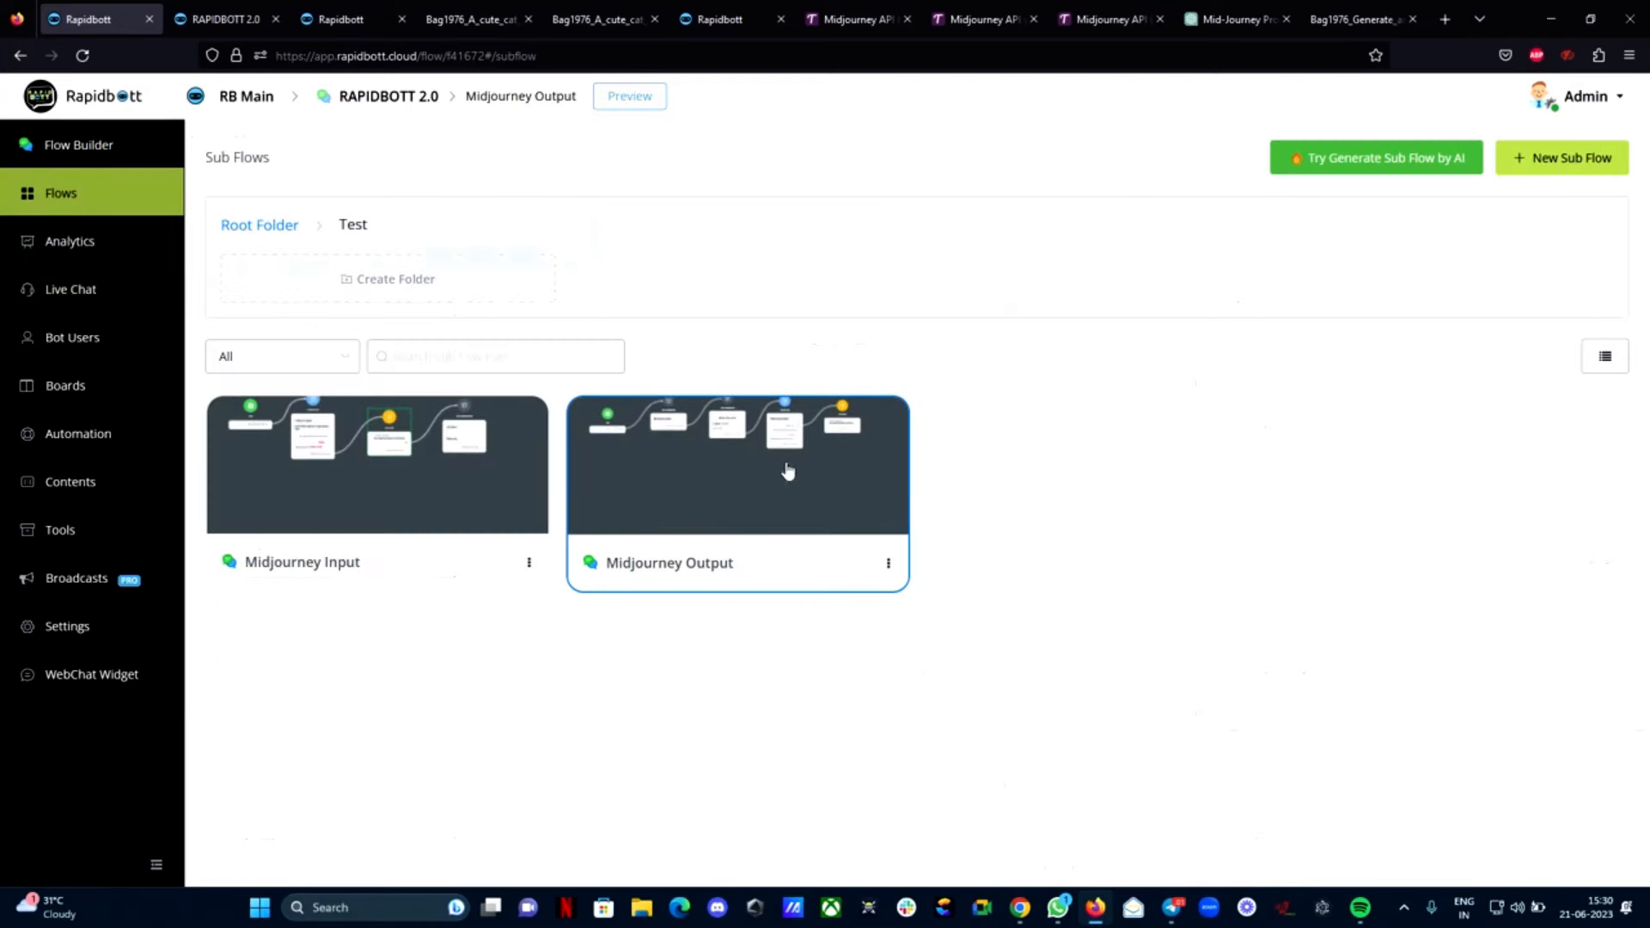
left_click(701, 501)
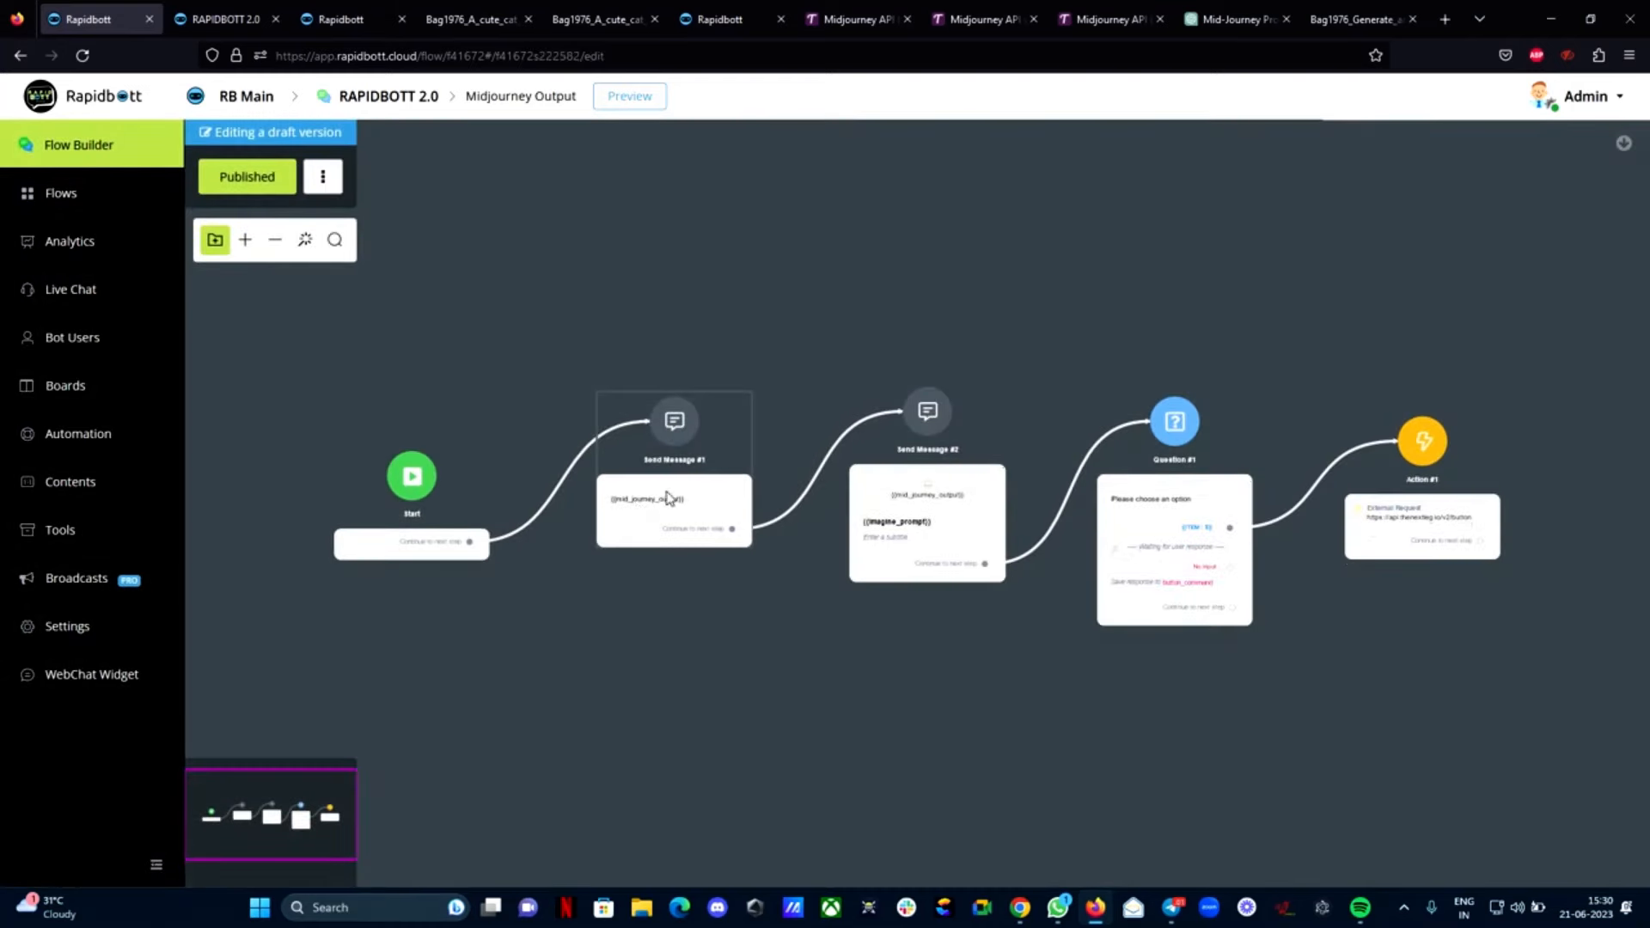
scroll(670, 503, "up", 5)
scroll(1016, 686, "down", 3)
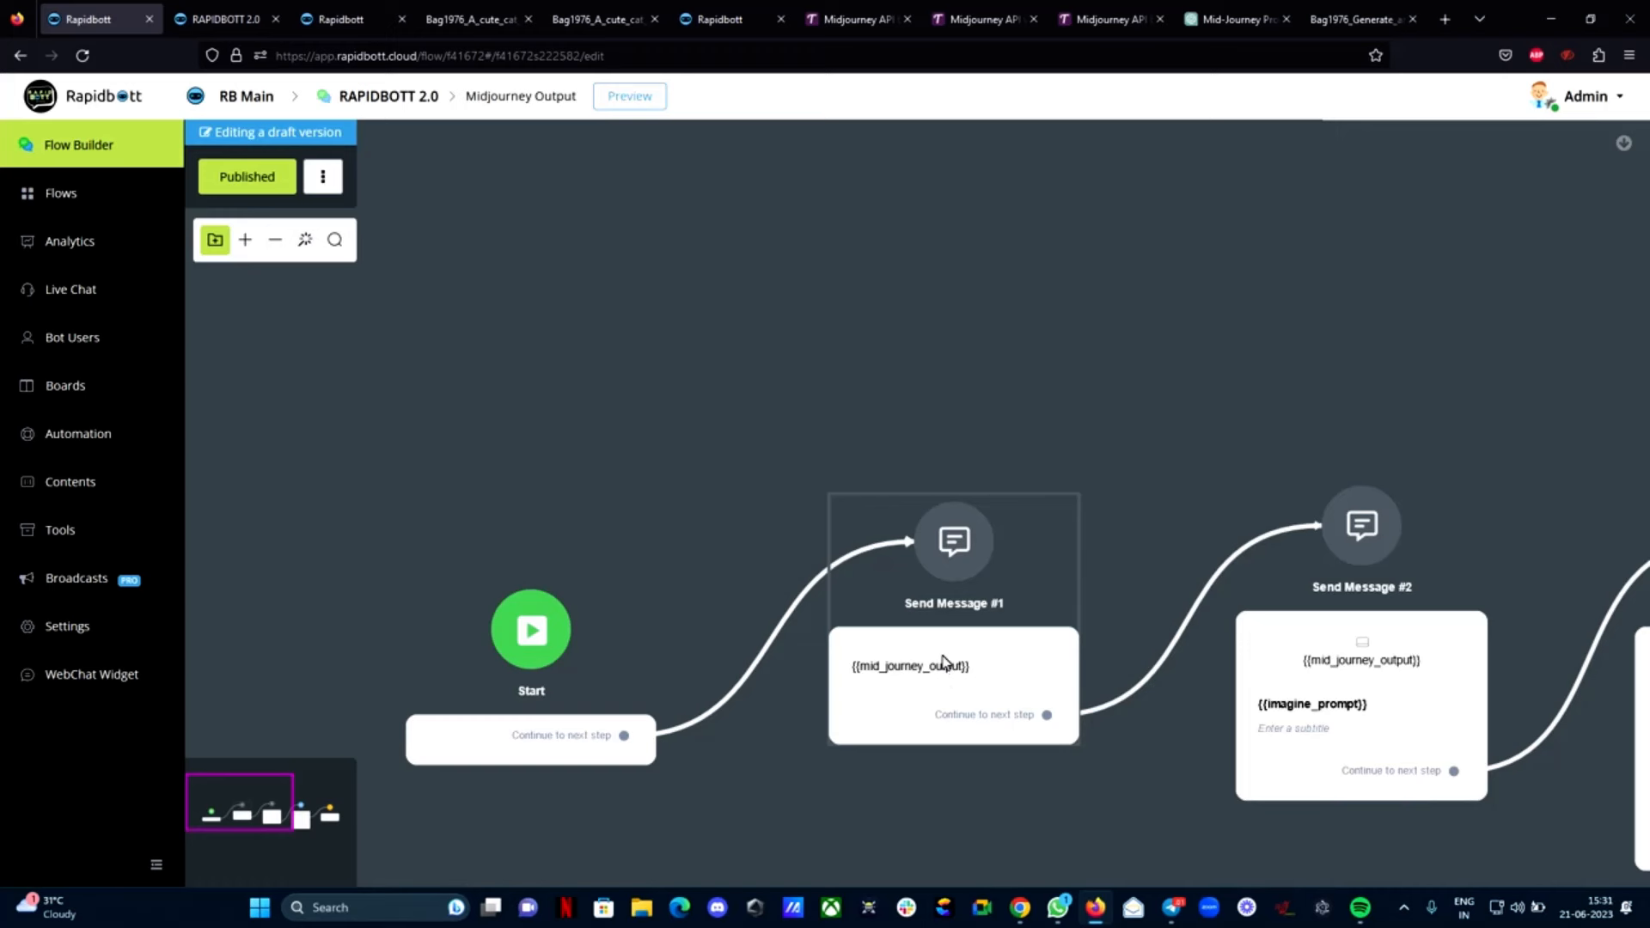
scroll(1151, 632, "down", 2)
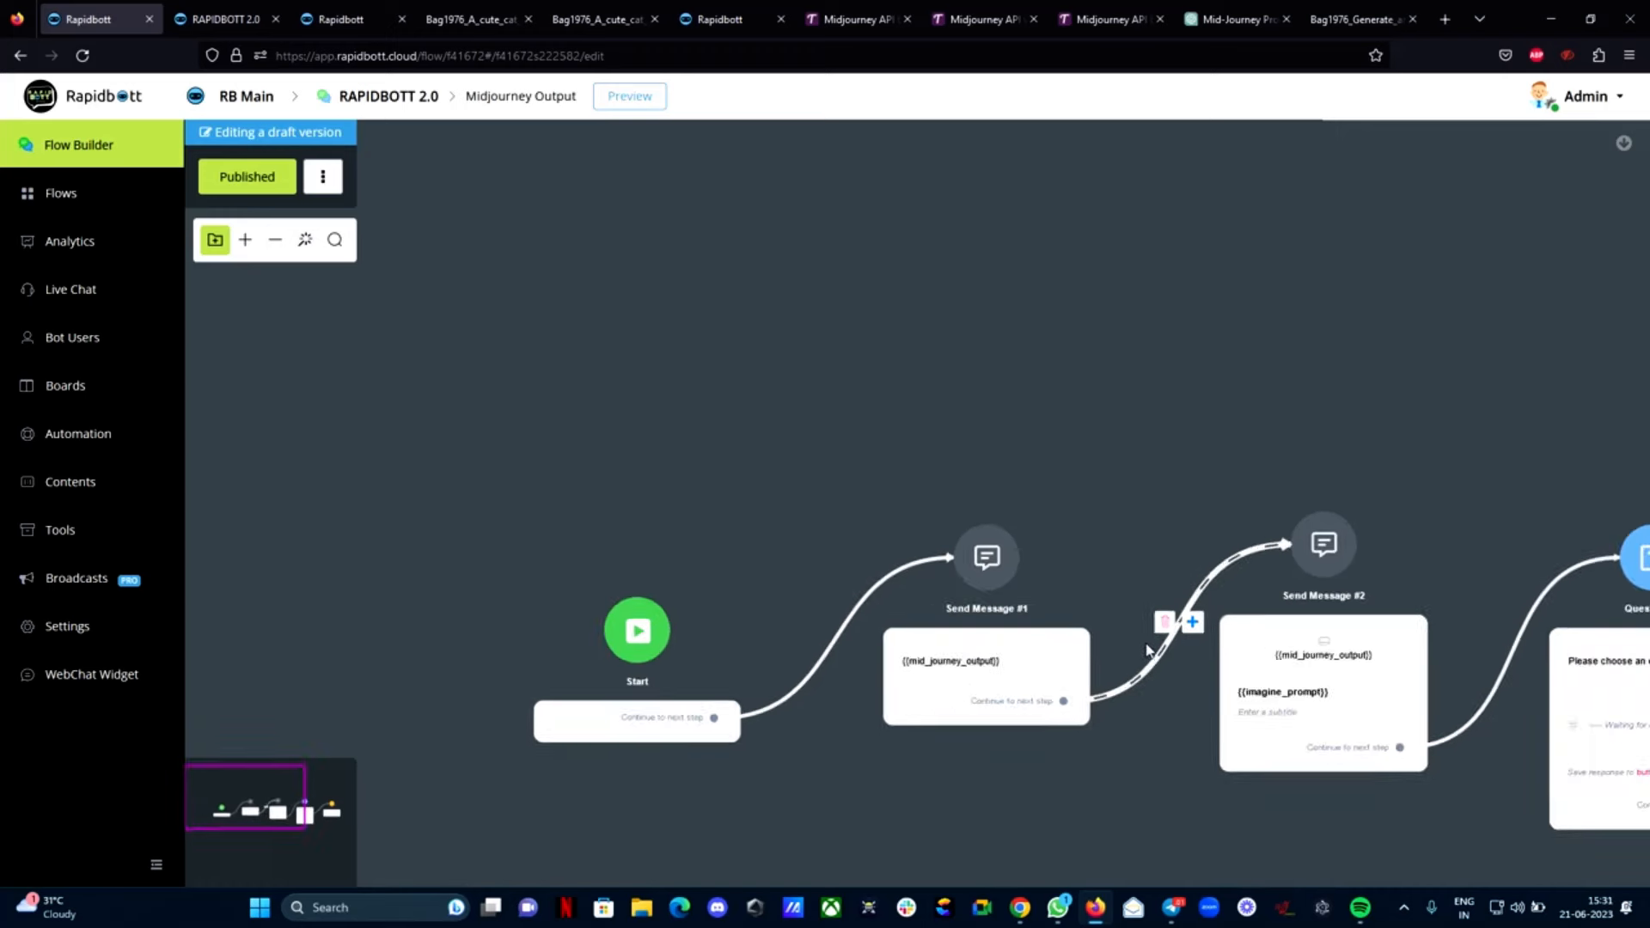
left_click_drag(1173, 487, 862, 387)
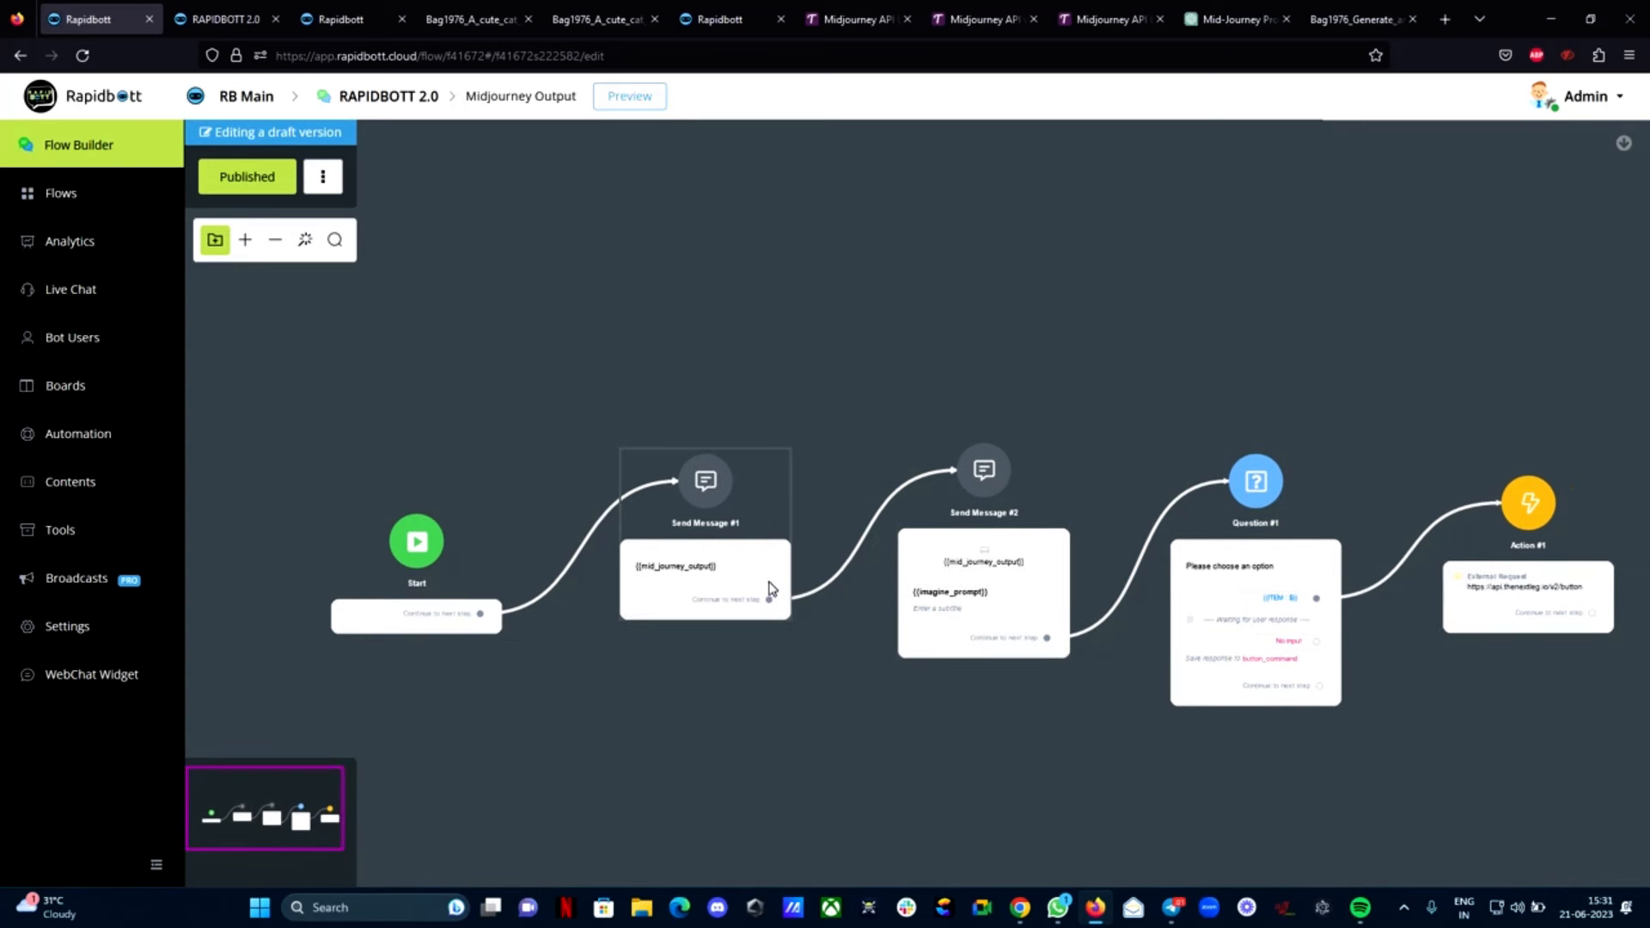
left_click(974, 593)
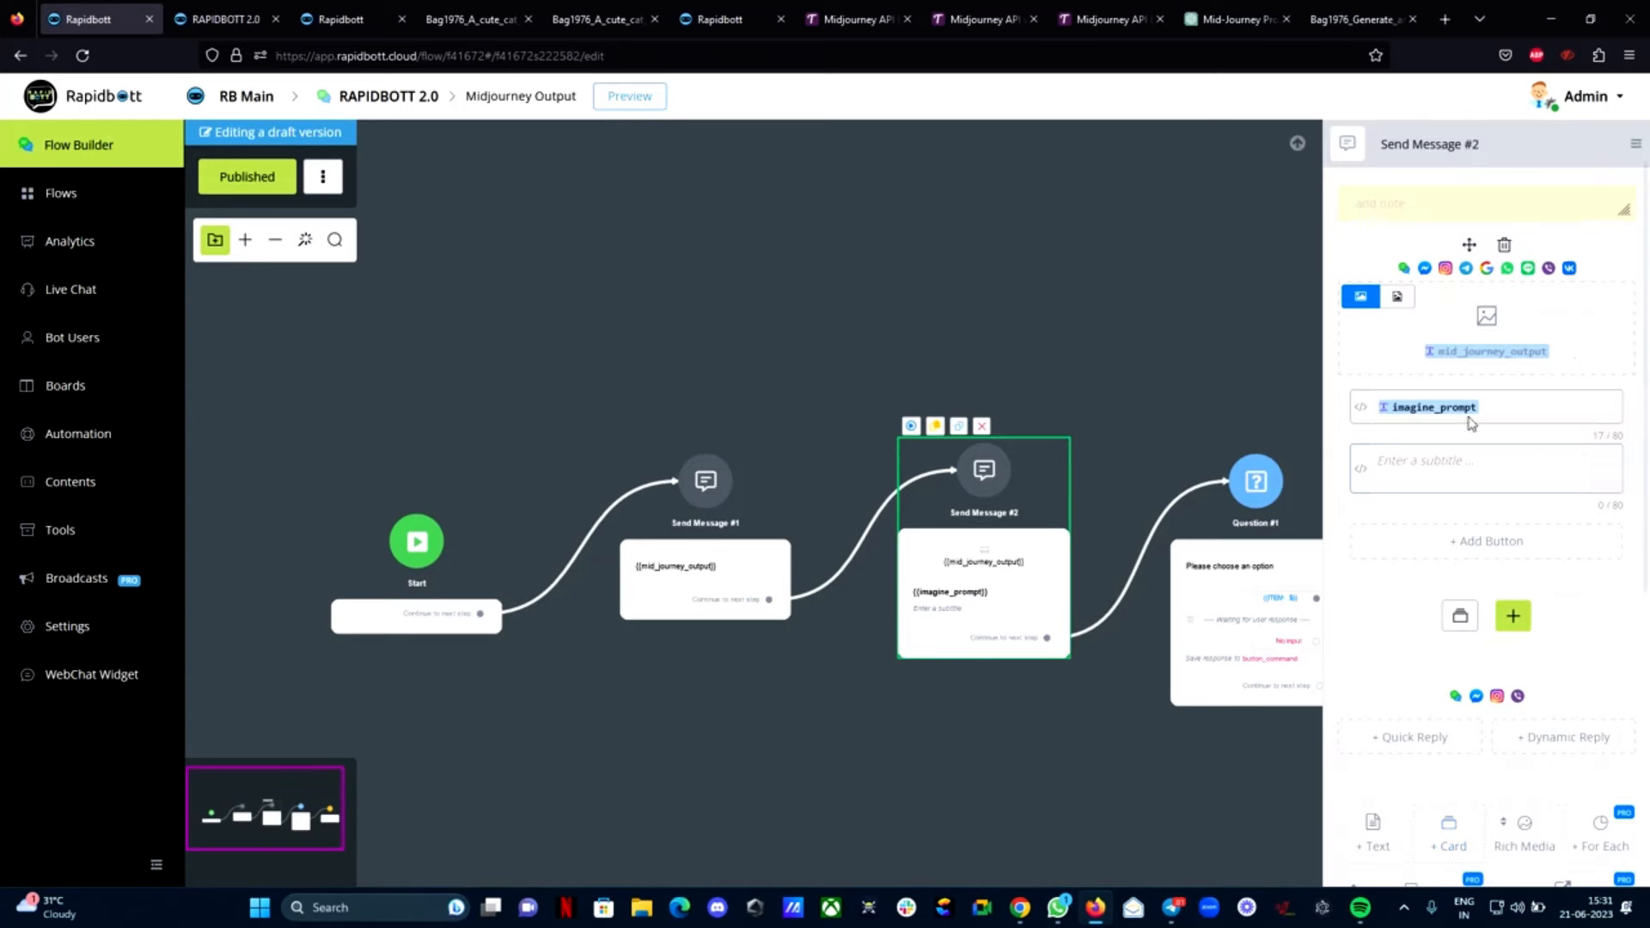
left_click(1449, 553)
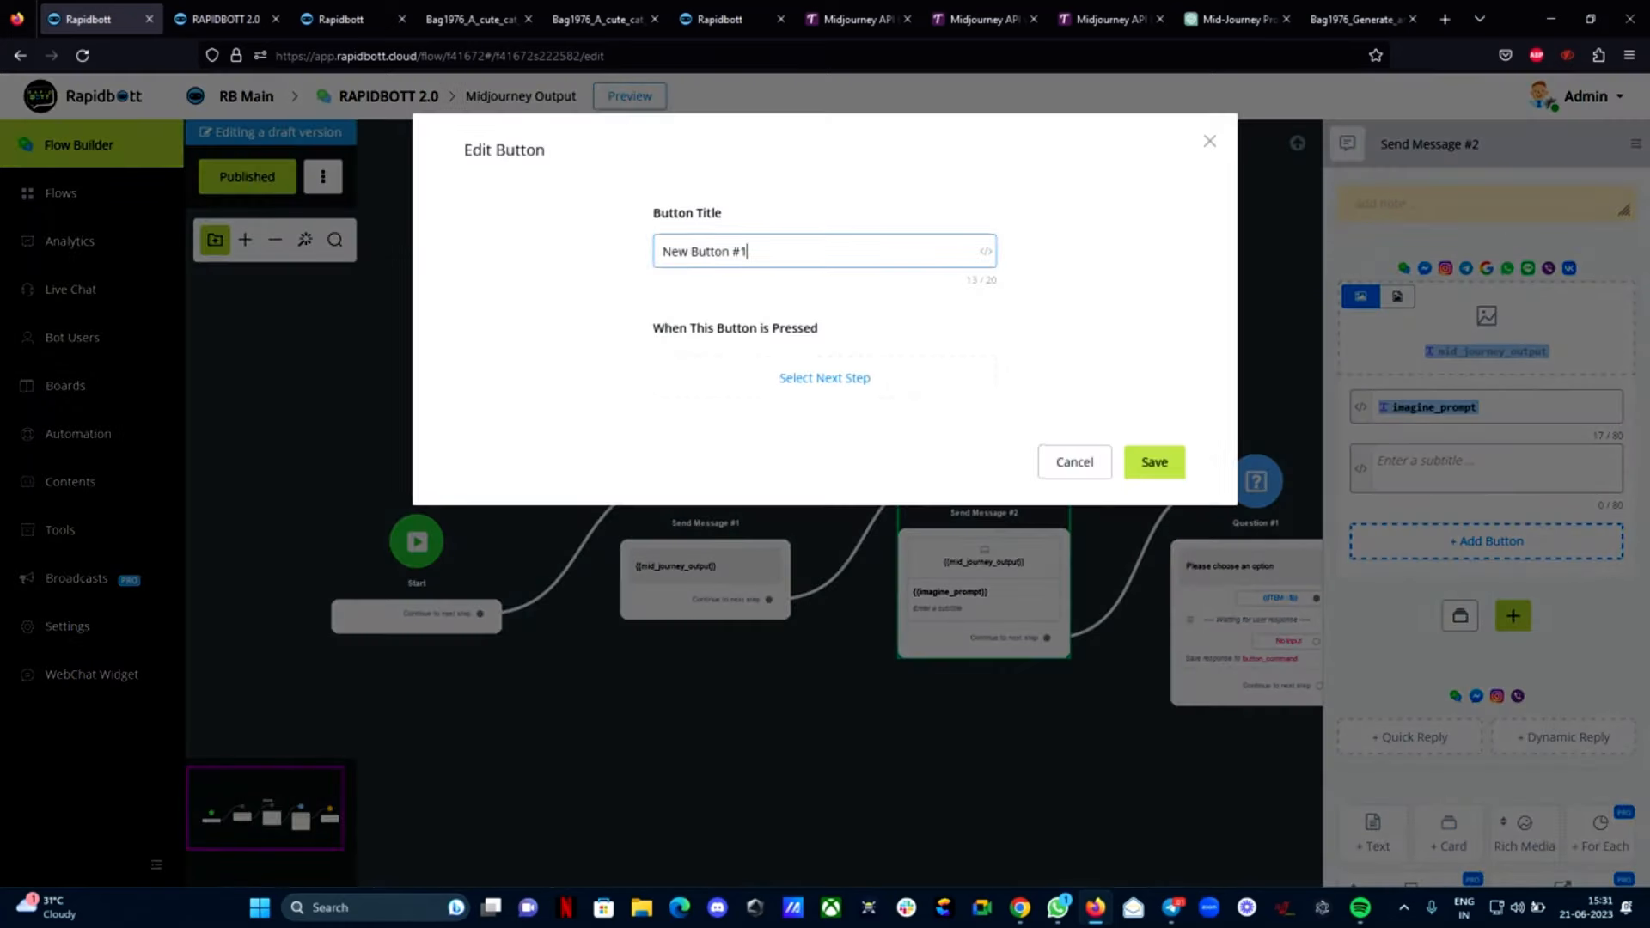
left_click_drag(768, 253, 593, 259)
type("View Image")
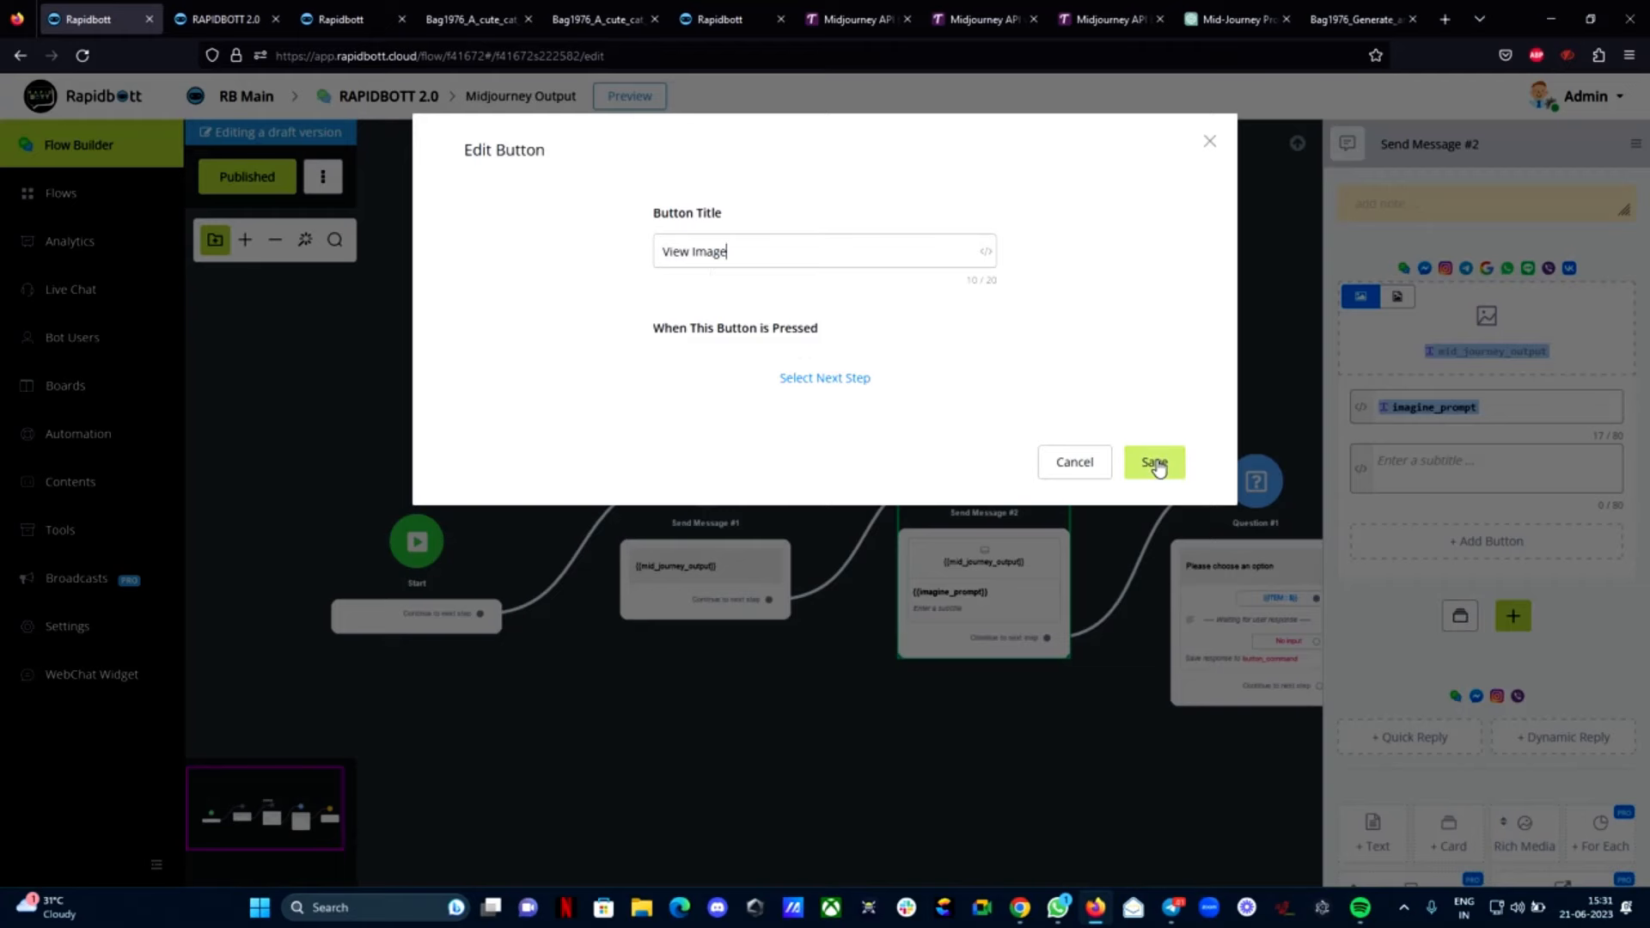
left_click(1155, 463)
Set the View Image button to open a website with mid_journey_output as its address, and save the button
left_click(1488, 540)
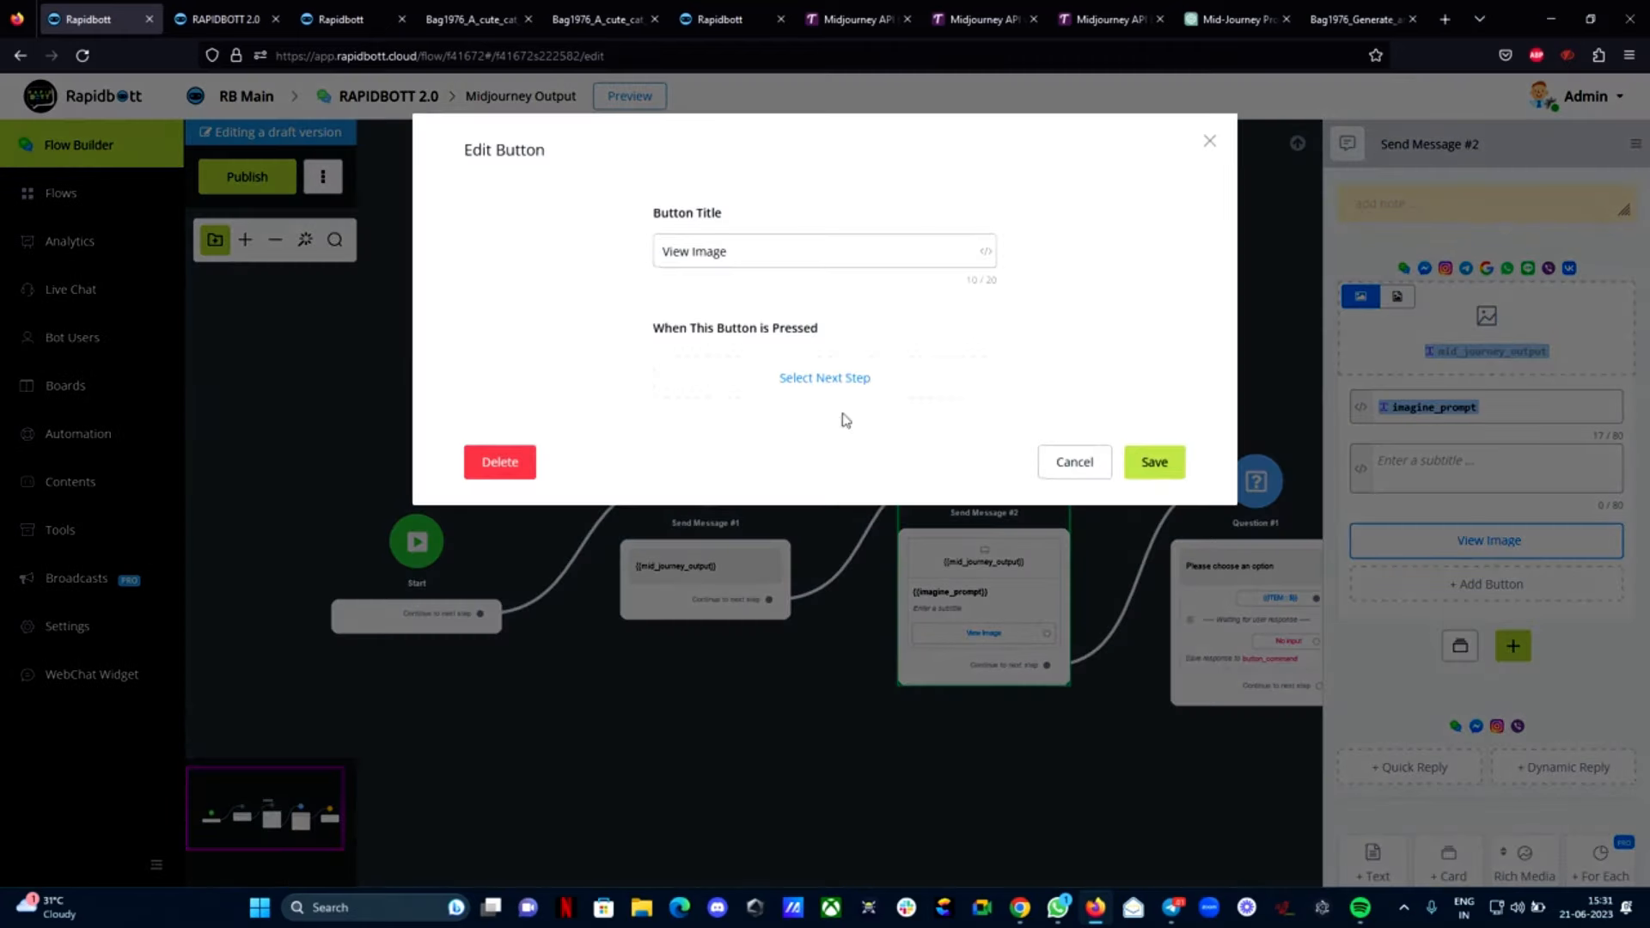
left_click(823, 383)
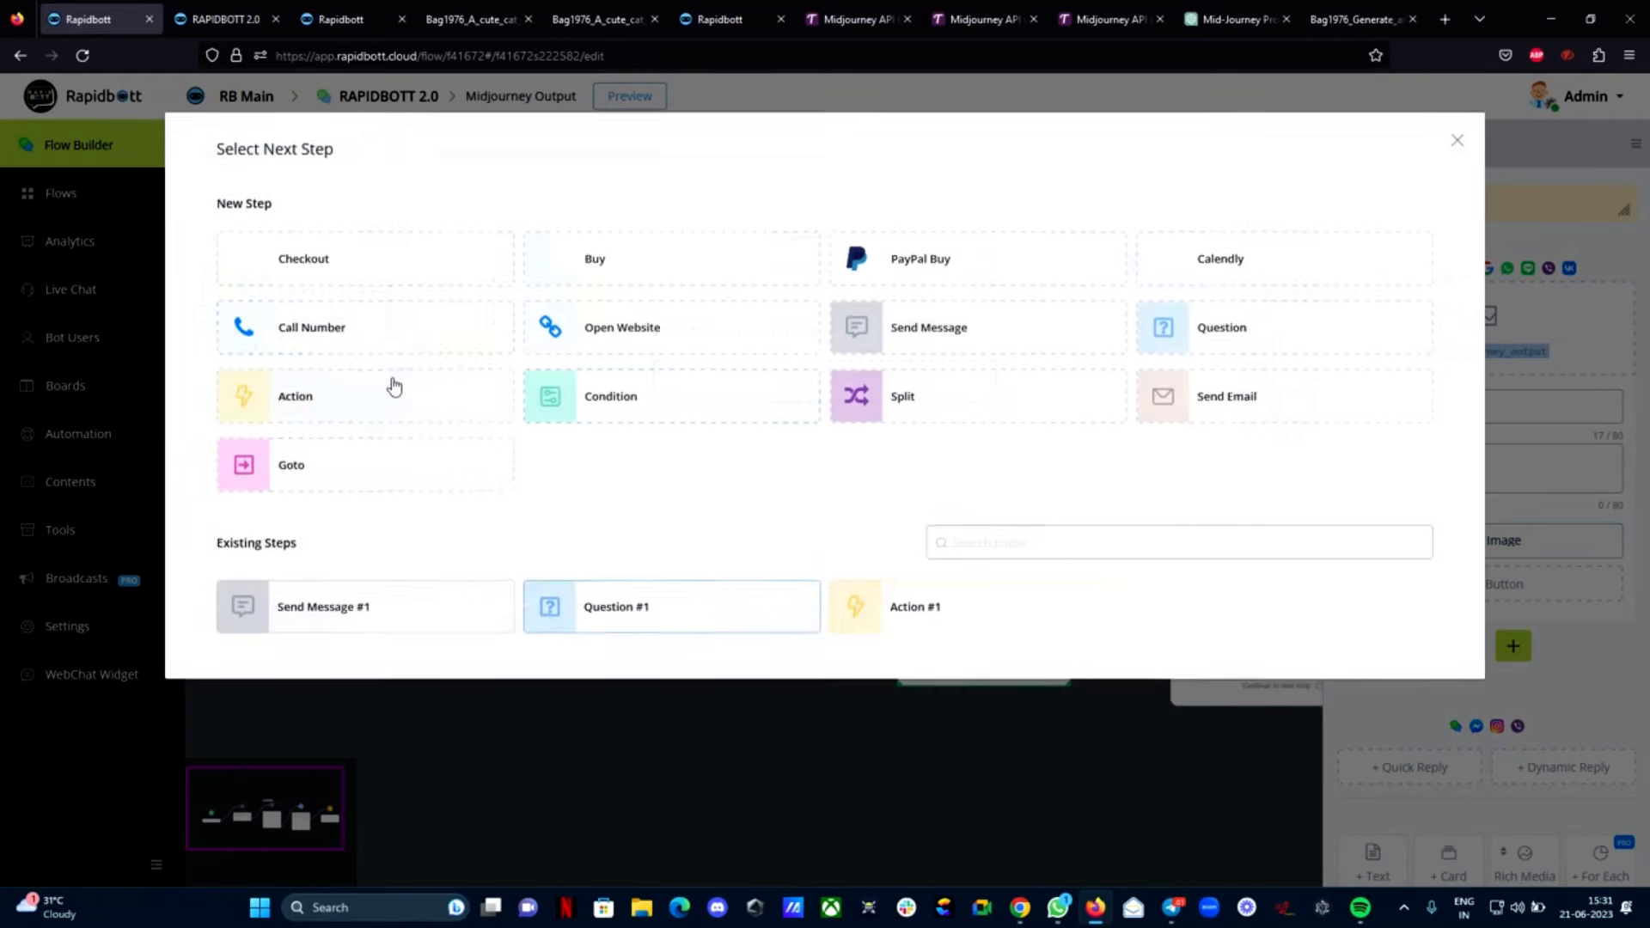
left_click(591, 337)
left_click(724, 494)
type("{{")
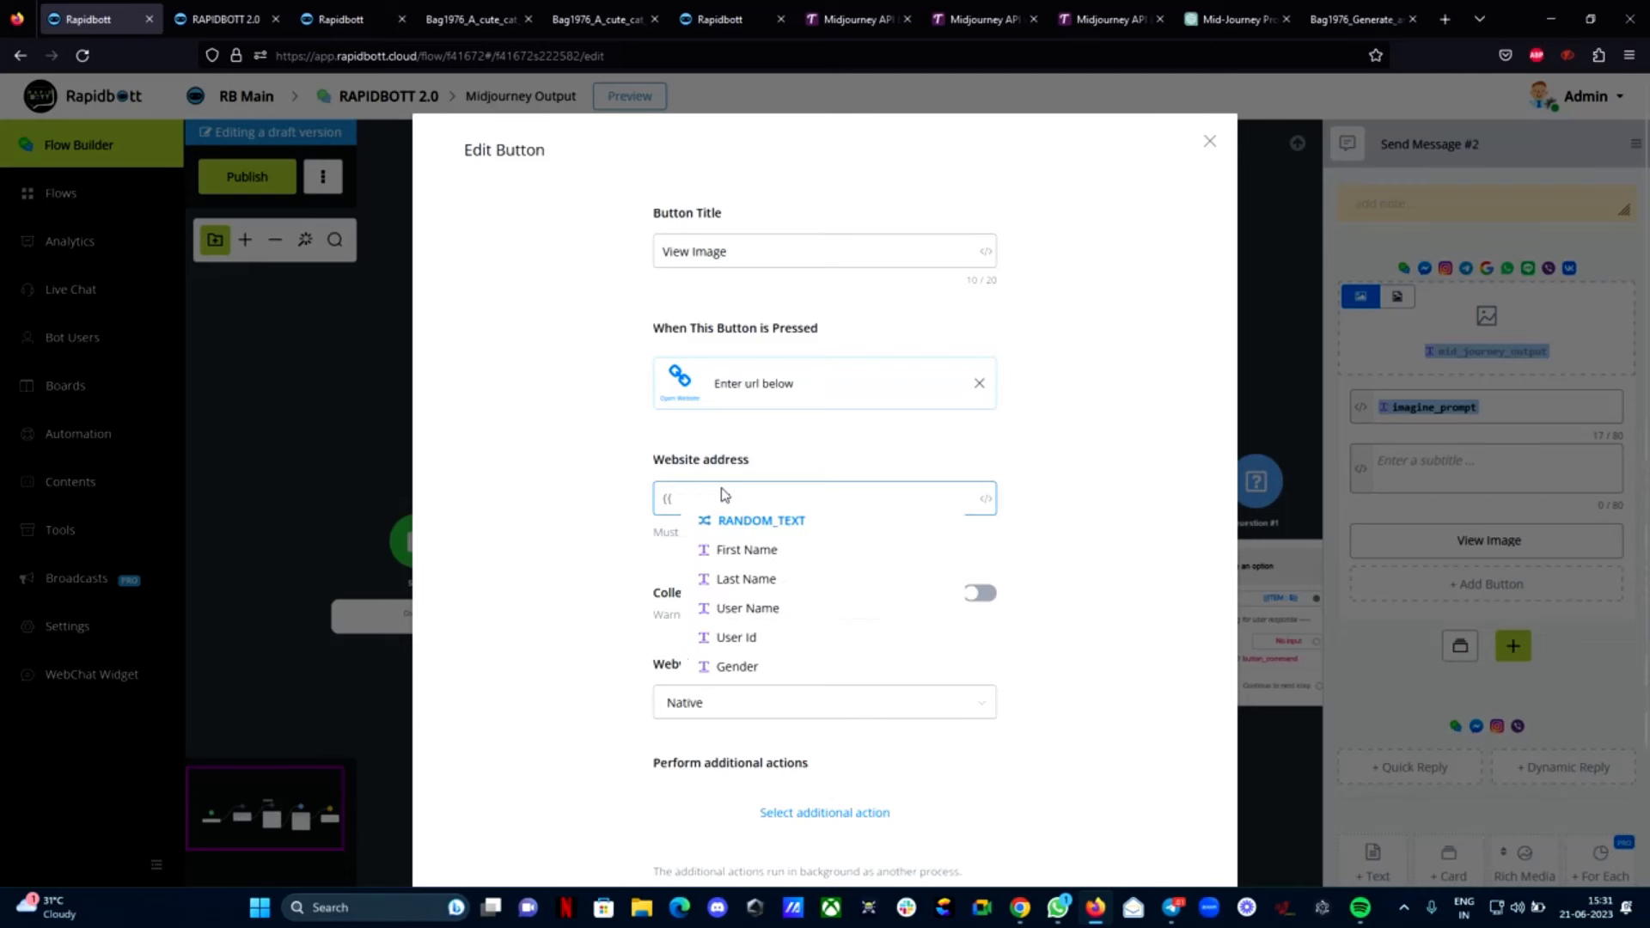
type("mid")
left_click(776, 521)
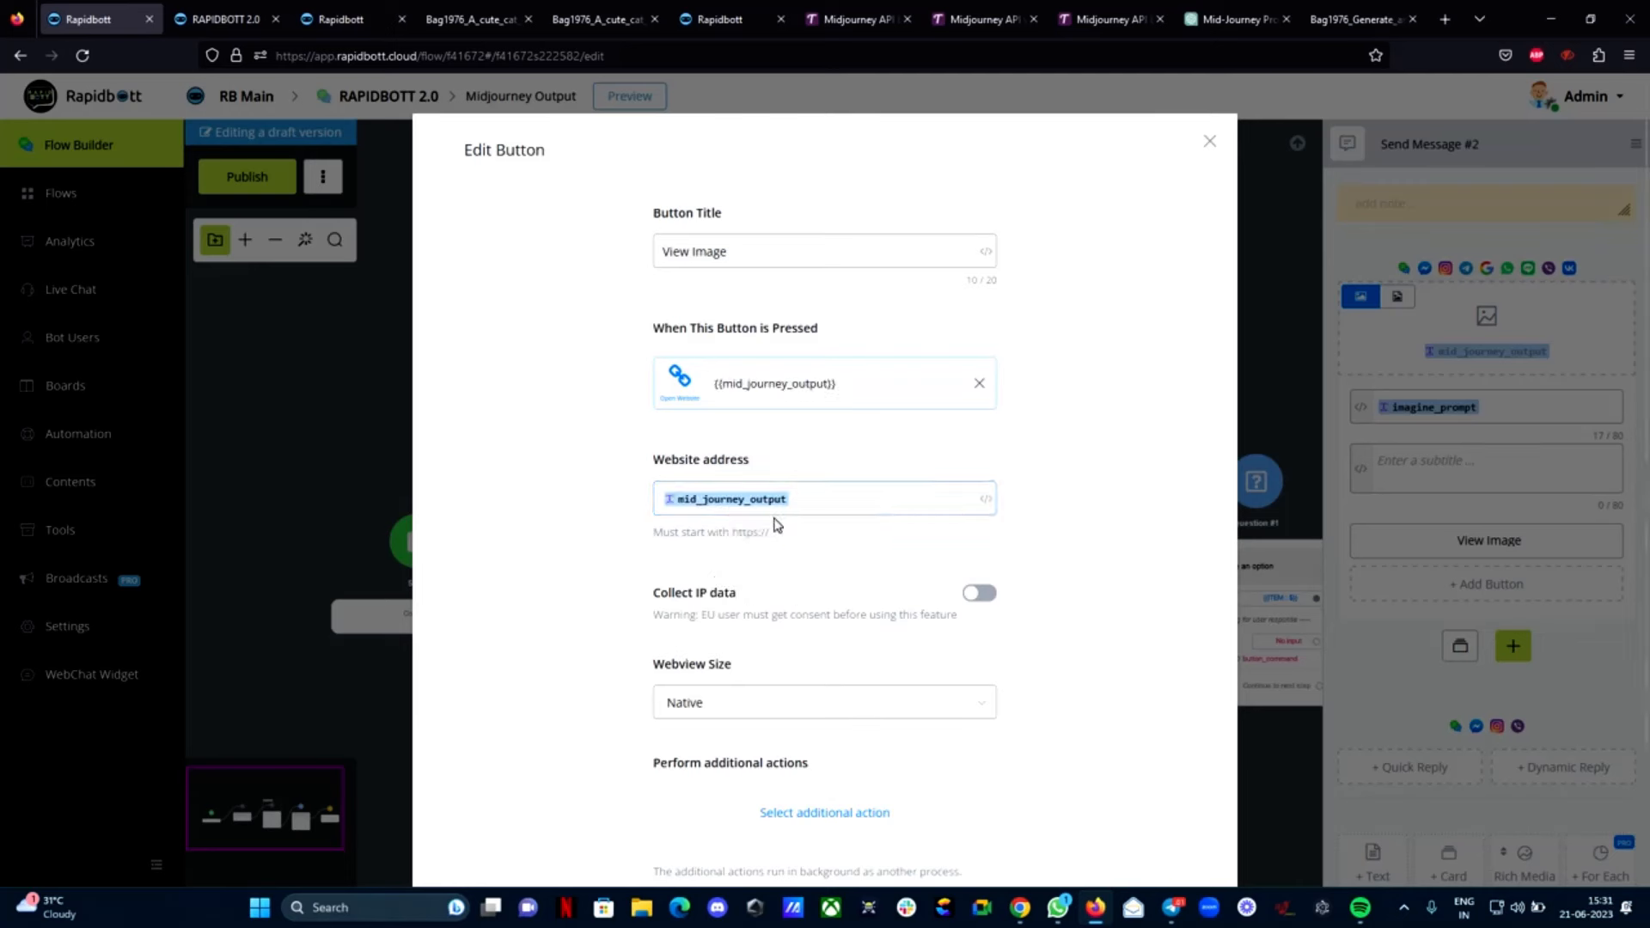
scroll(804, 580, "down", 3)
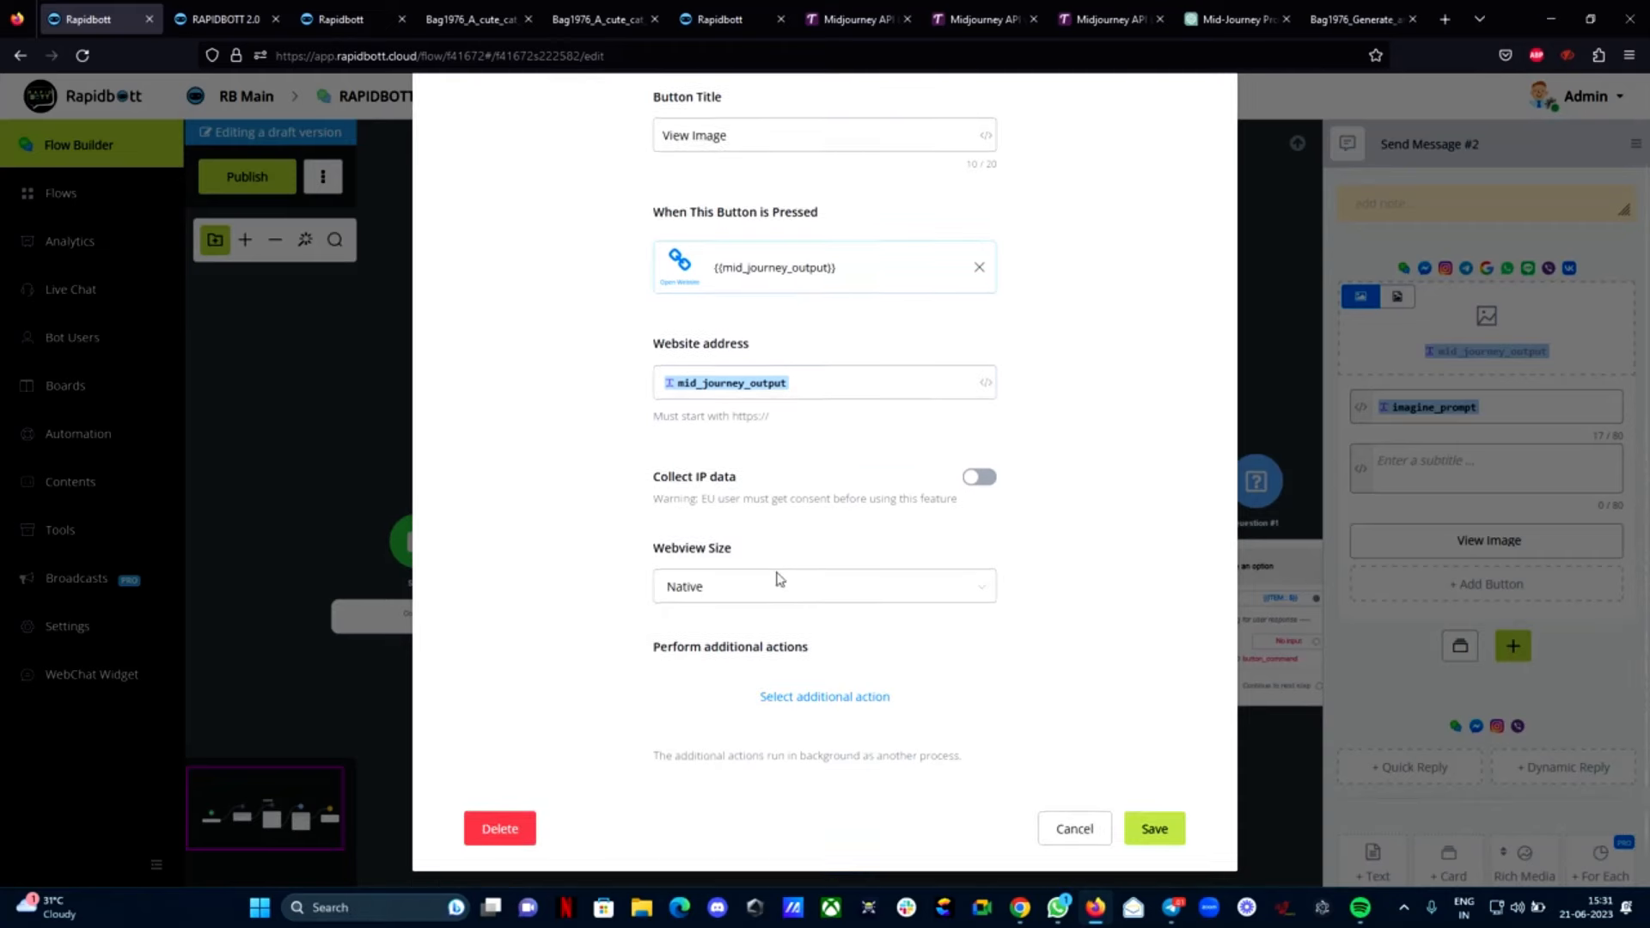
left_click(1158, 806)
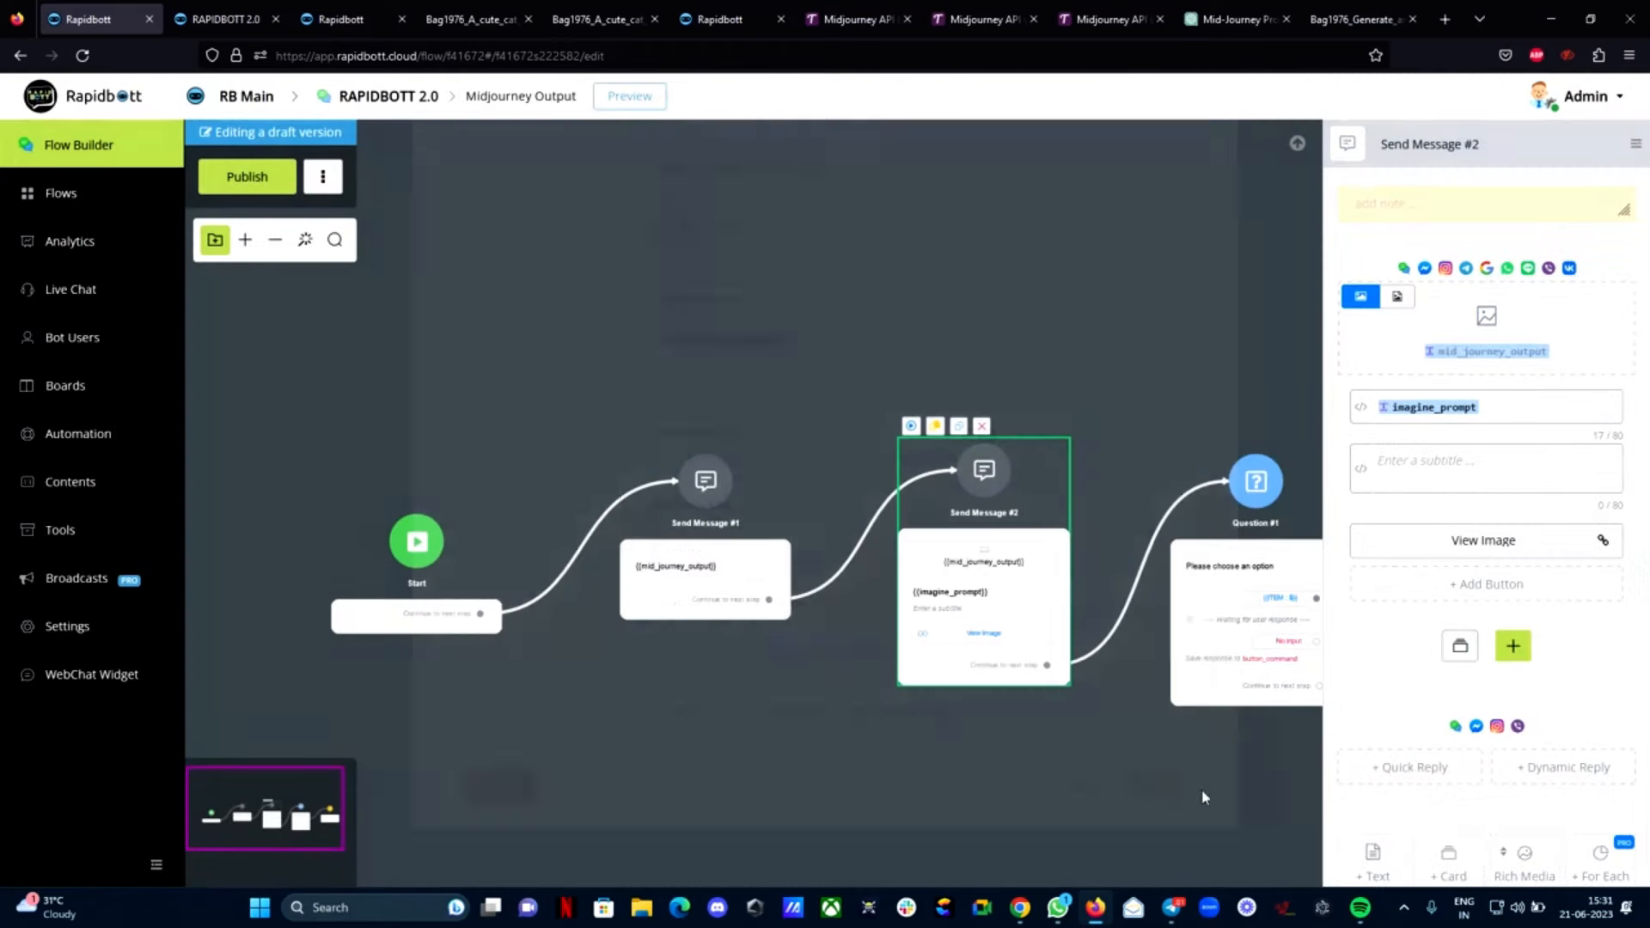
Delete Send Message #1 and connect Start directly to Send Message #2, with the steps auto-arranged and the flow published
left_click(747, 507)
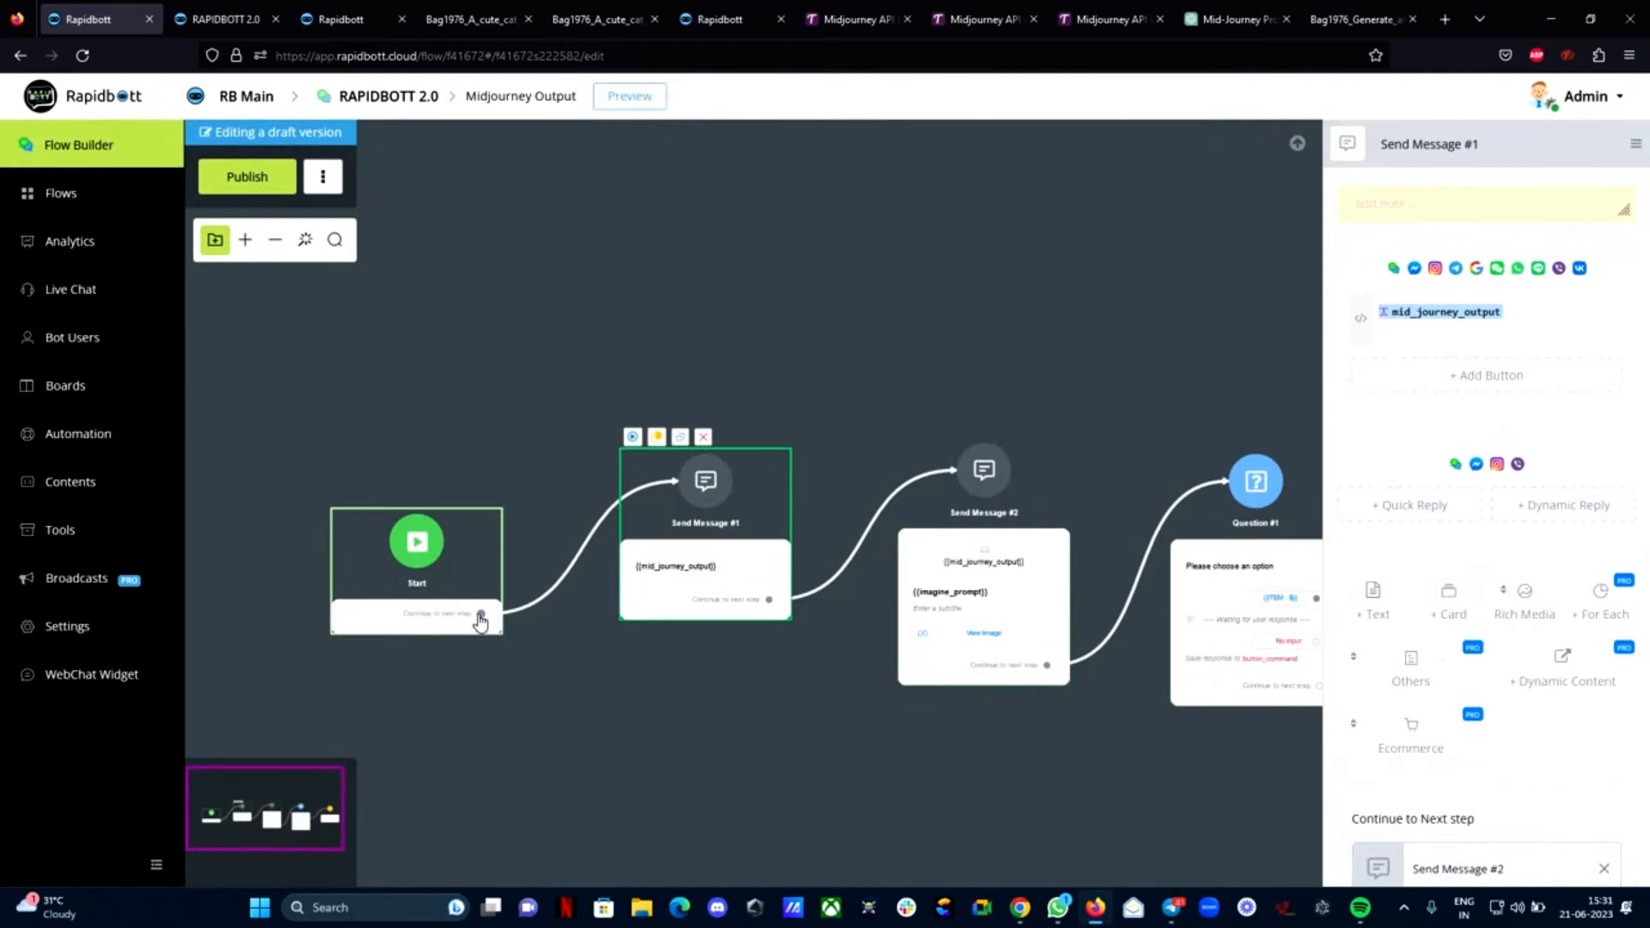
left_click(703, 437)
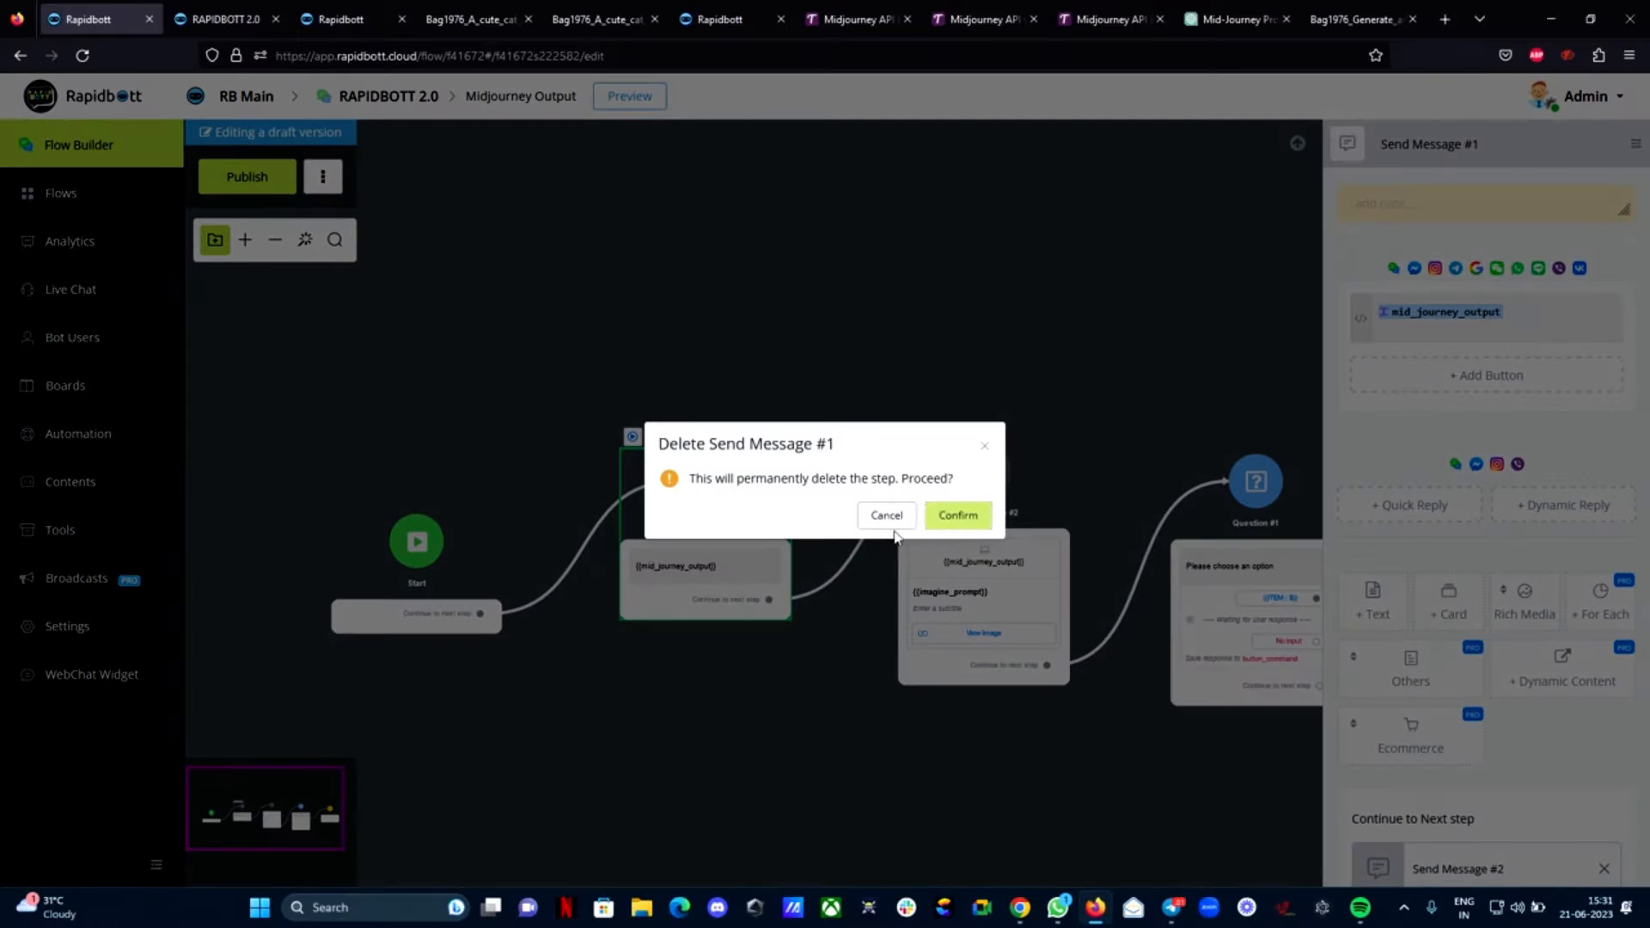
left_click(951, 517)
left_click_drag(481, 614, 979, 472)
left_click(305, 239)
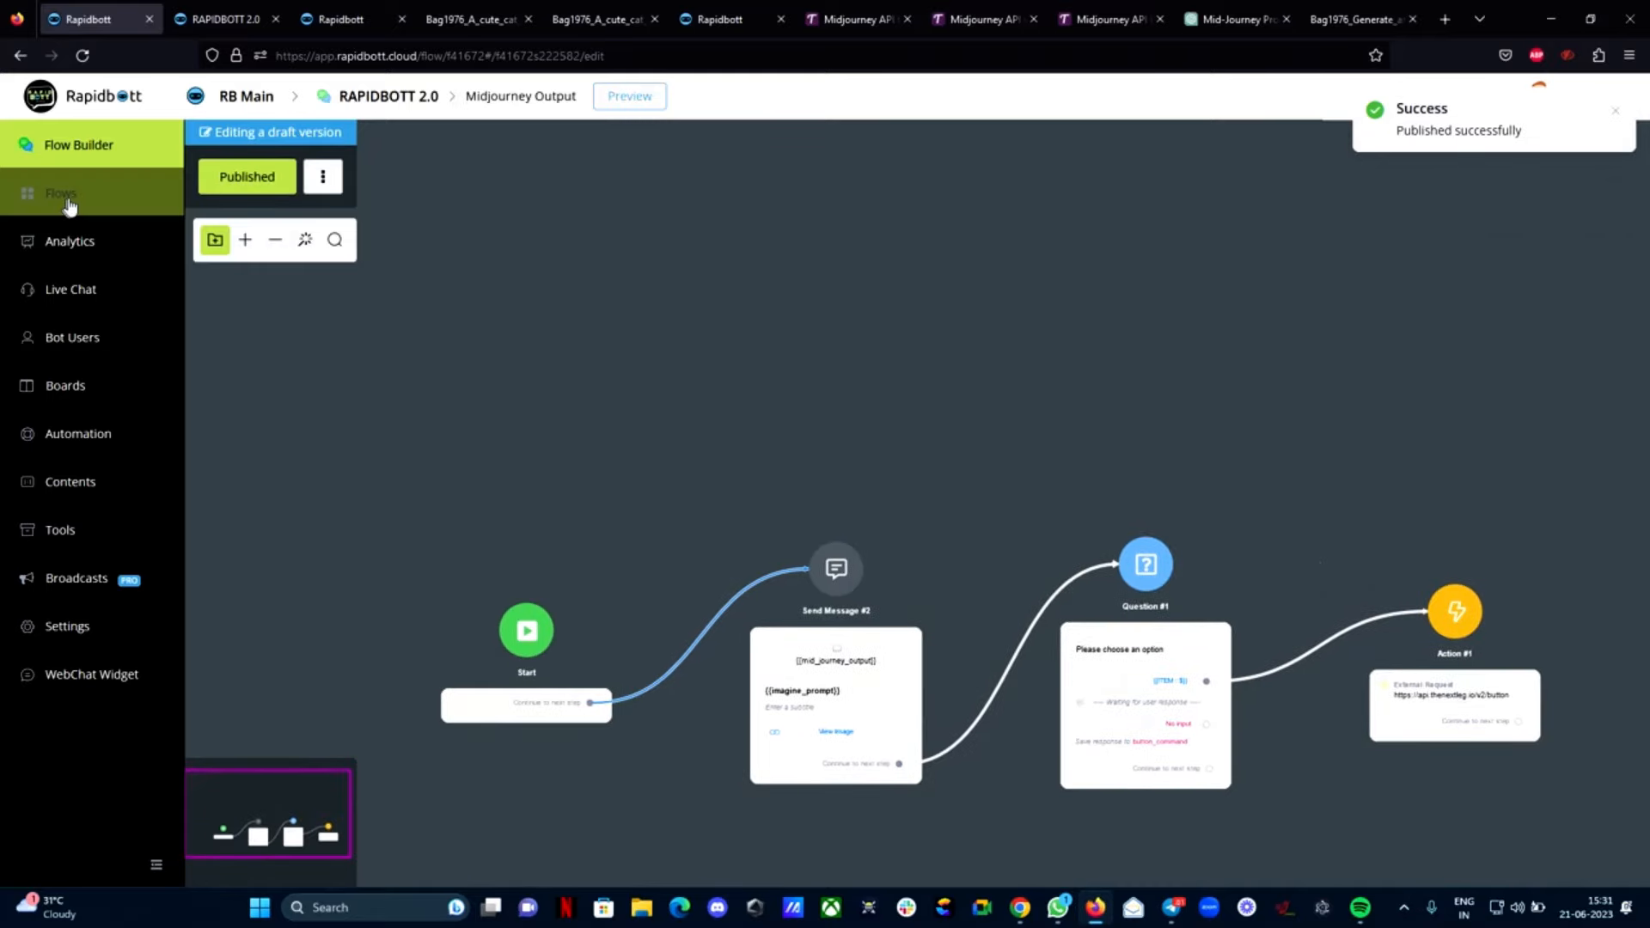
Open the Midjourney Input flow from the Test folder and publish it
left_click(71, 204)
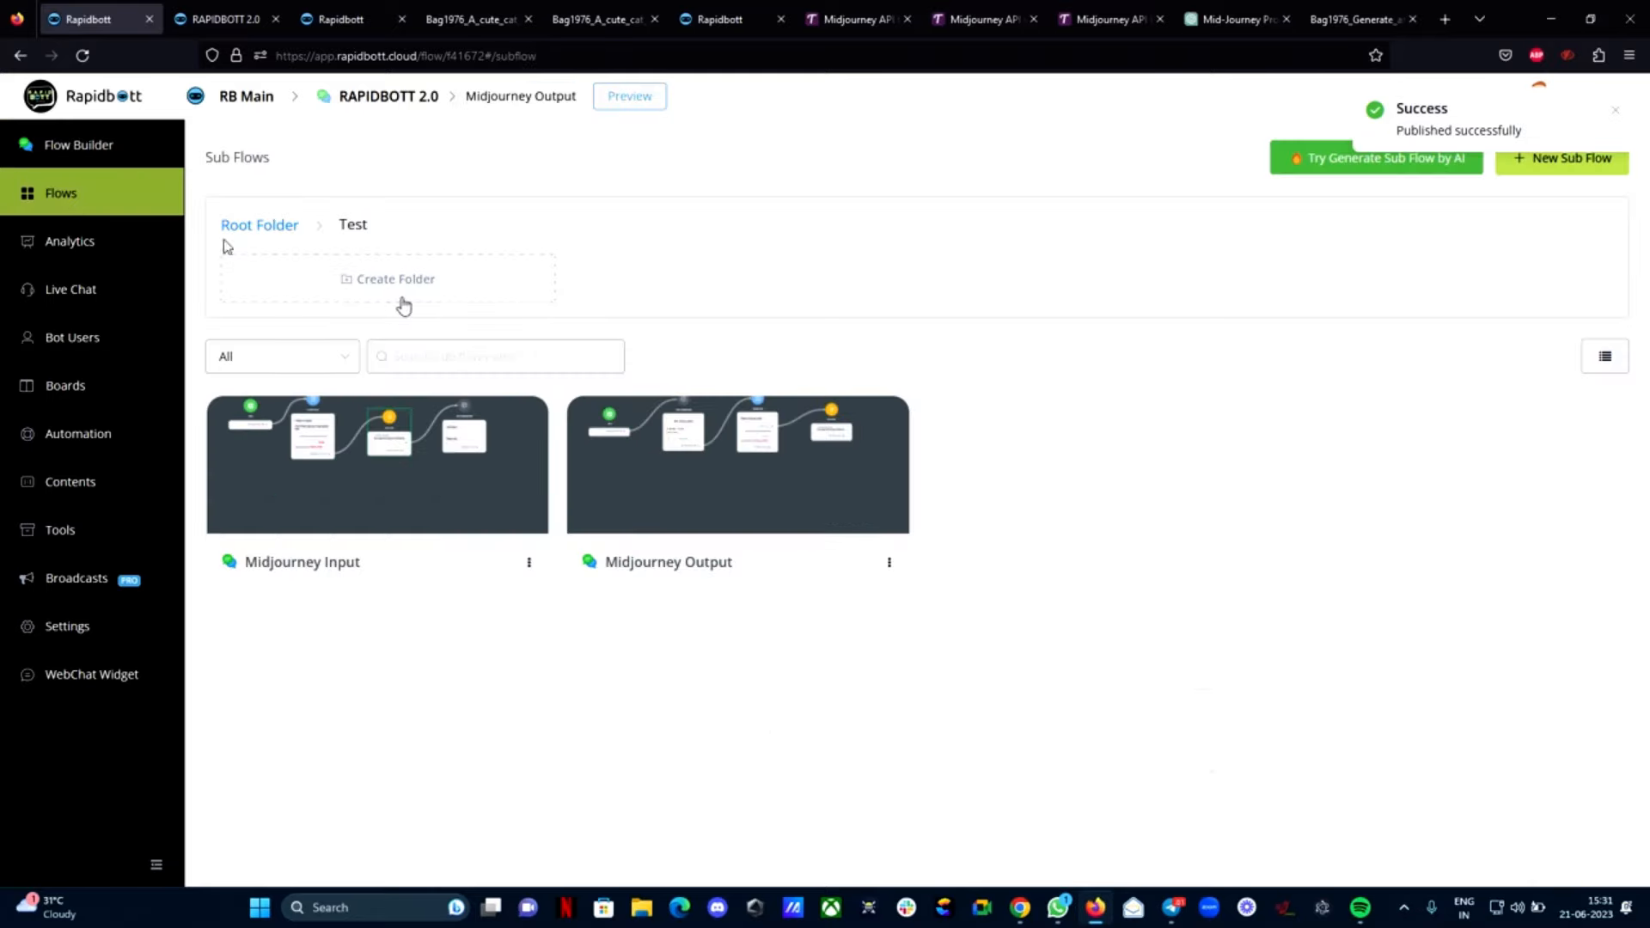
left_click(420, 508)
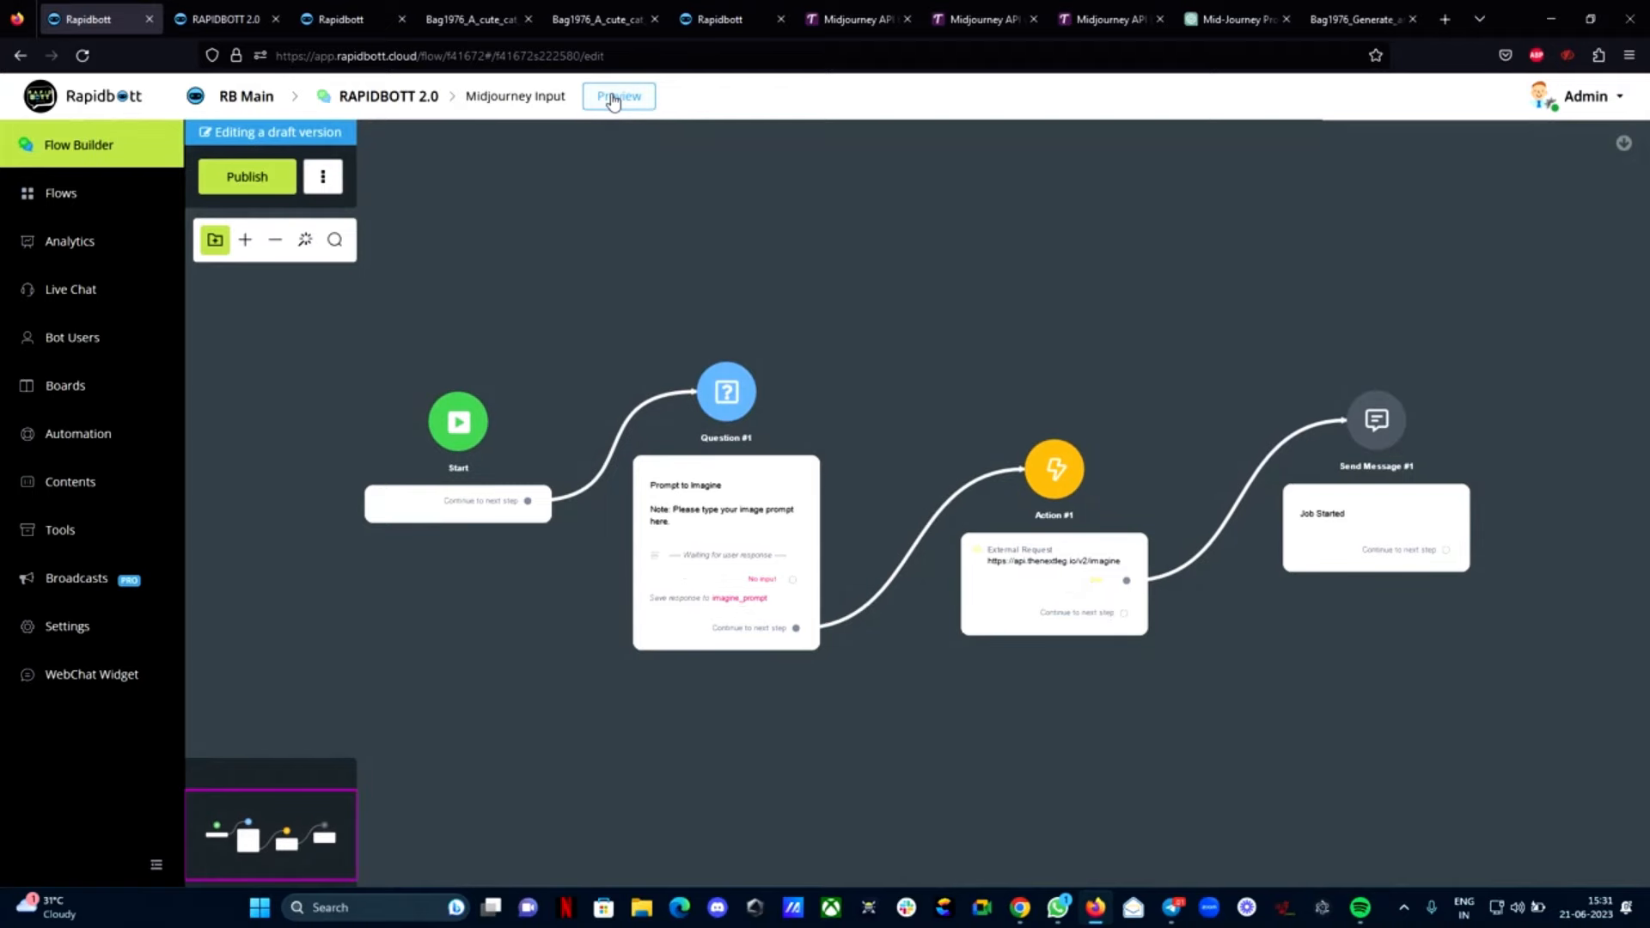
left_click(612, 99)
left_click(445, 296)
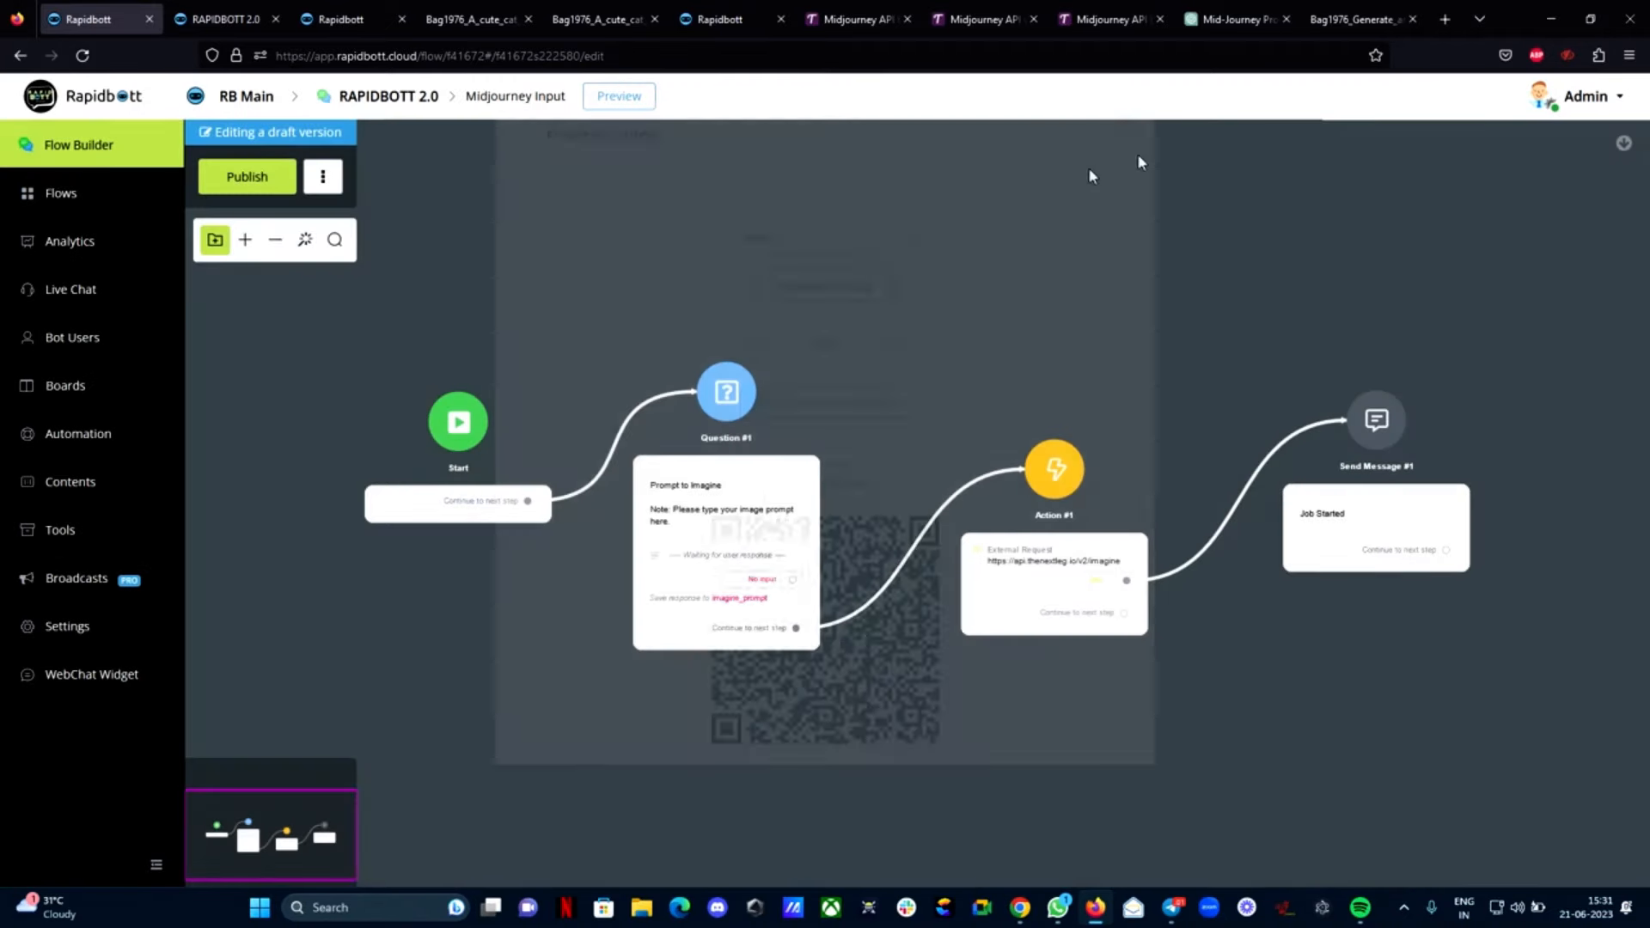
left_click(228, 179)
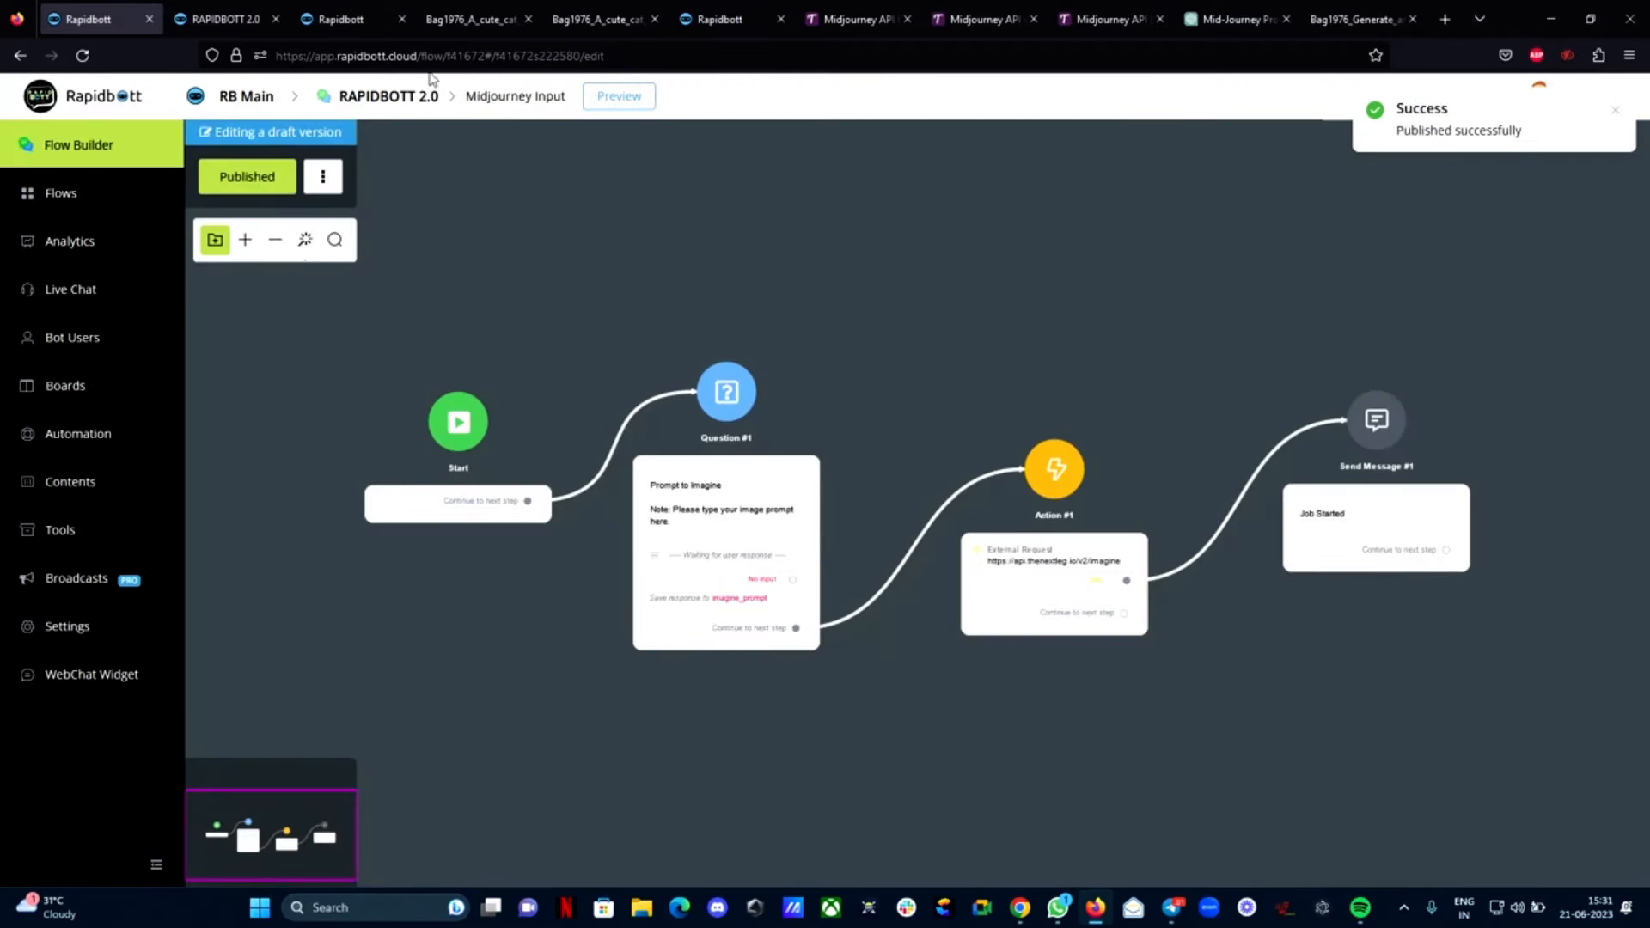
Open the Midjourney Input flow's web preview in a new browser tab, and close the older preview tab
left_click(618, 96)
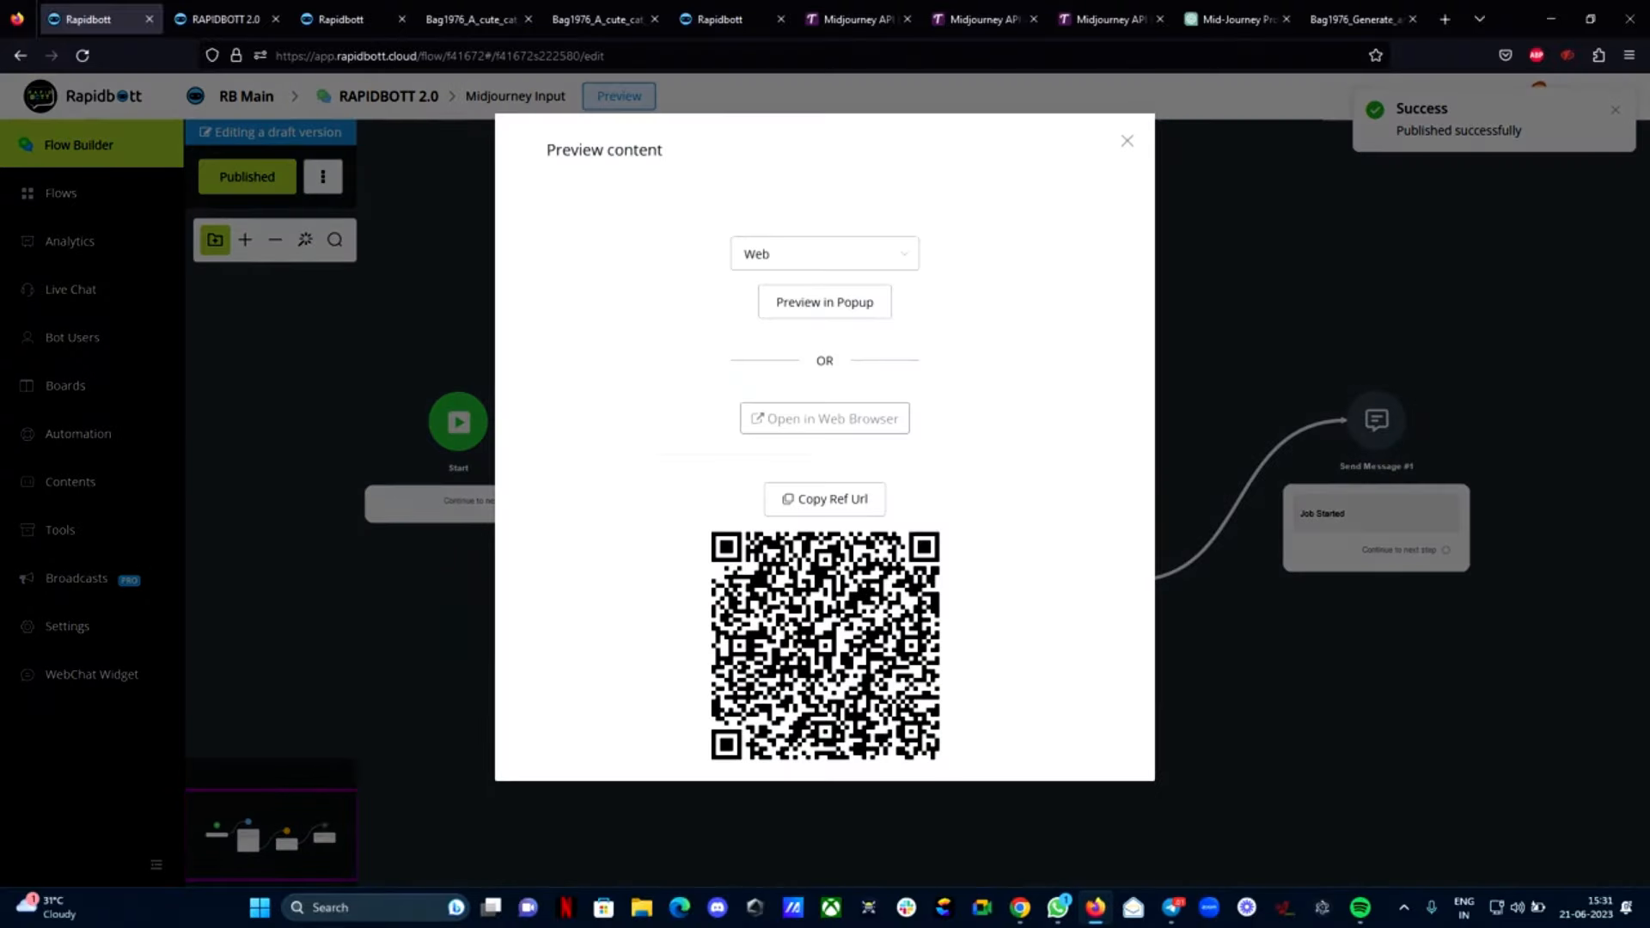
left_click(795, 416)
left_click(323, 12)
left_click(206, 8)
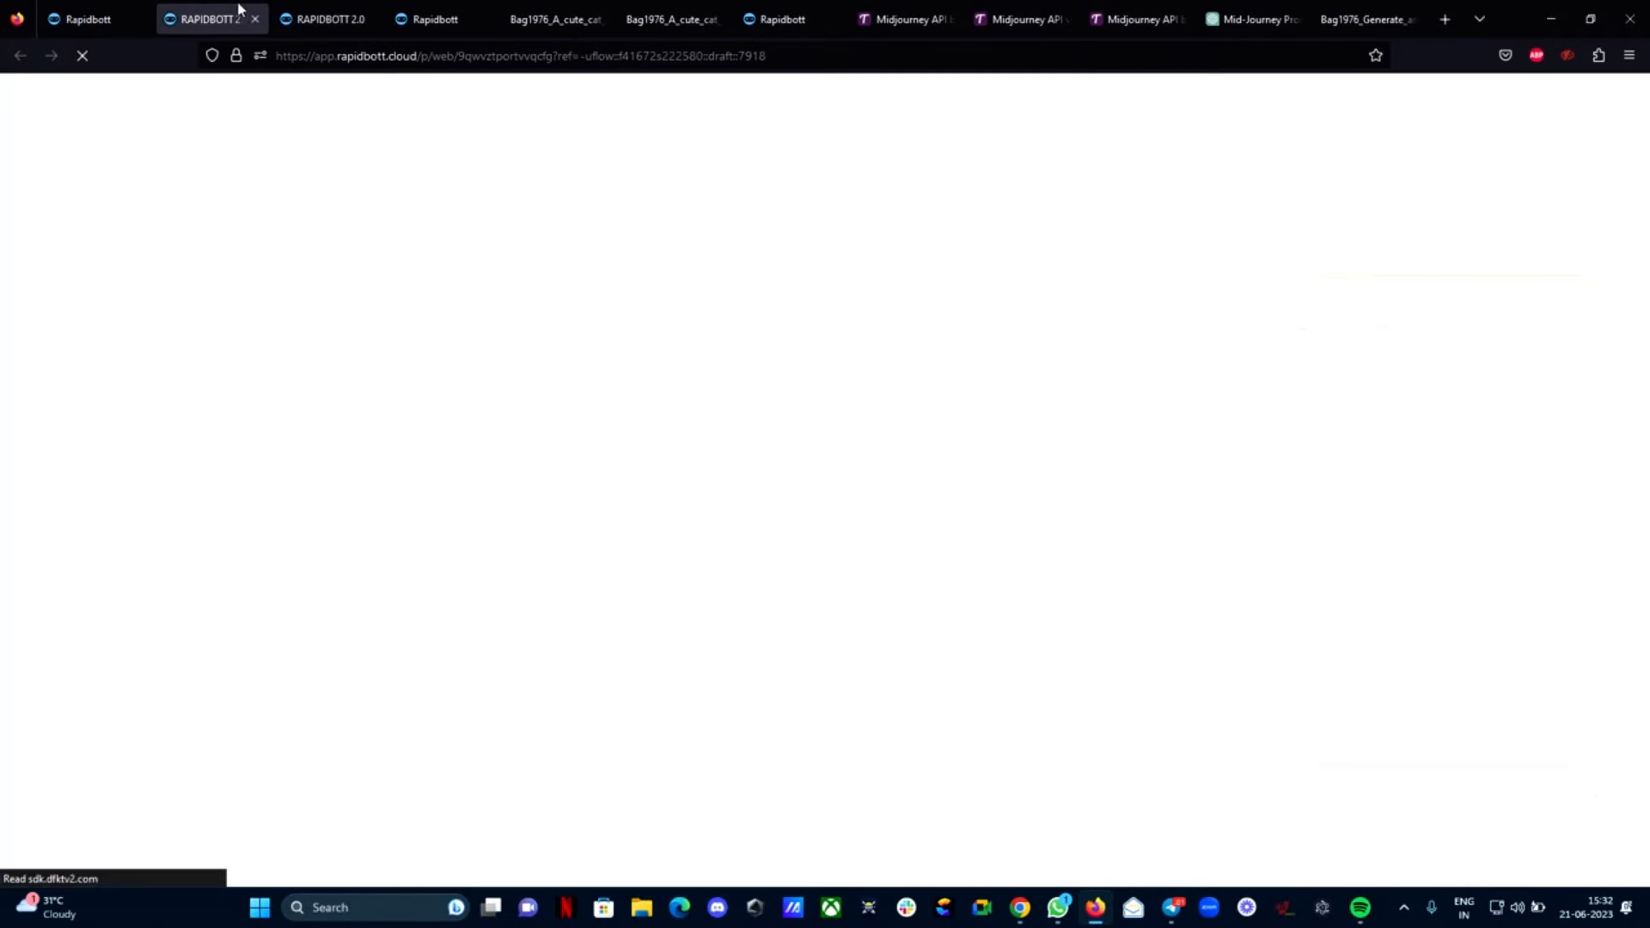
left_click(354, 10)
left_click(369, 19)
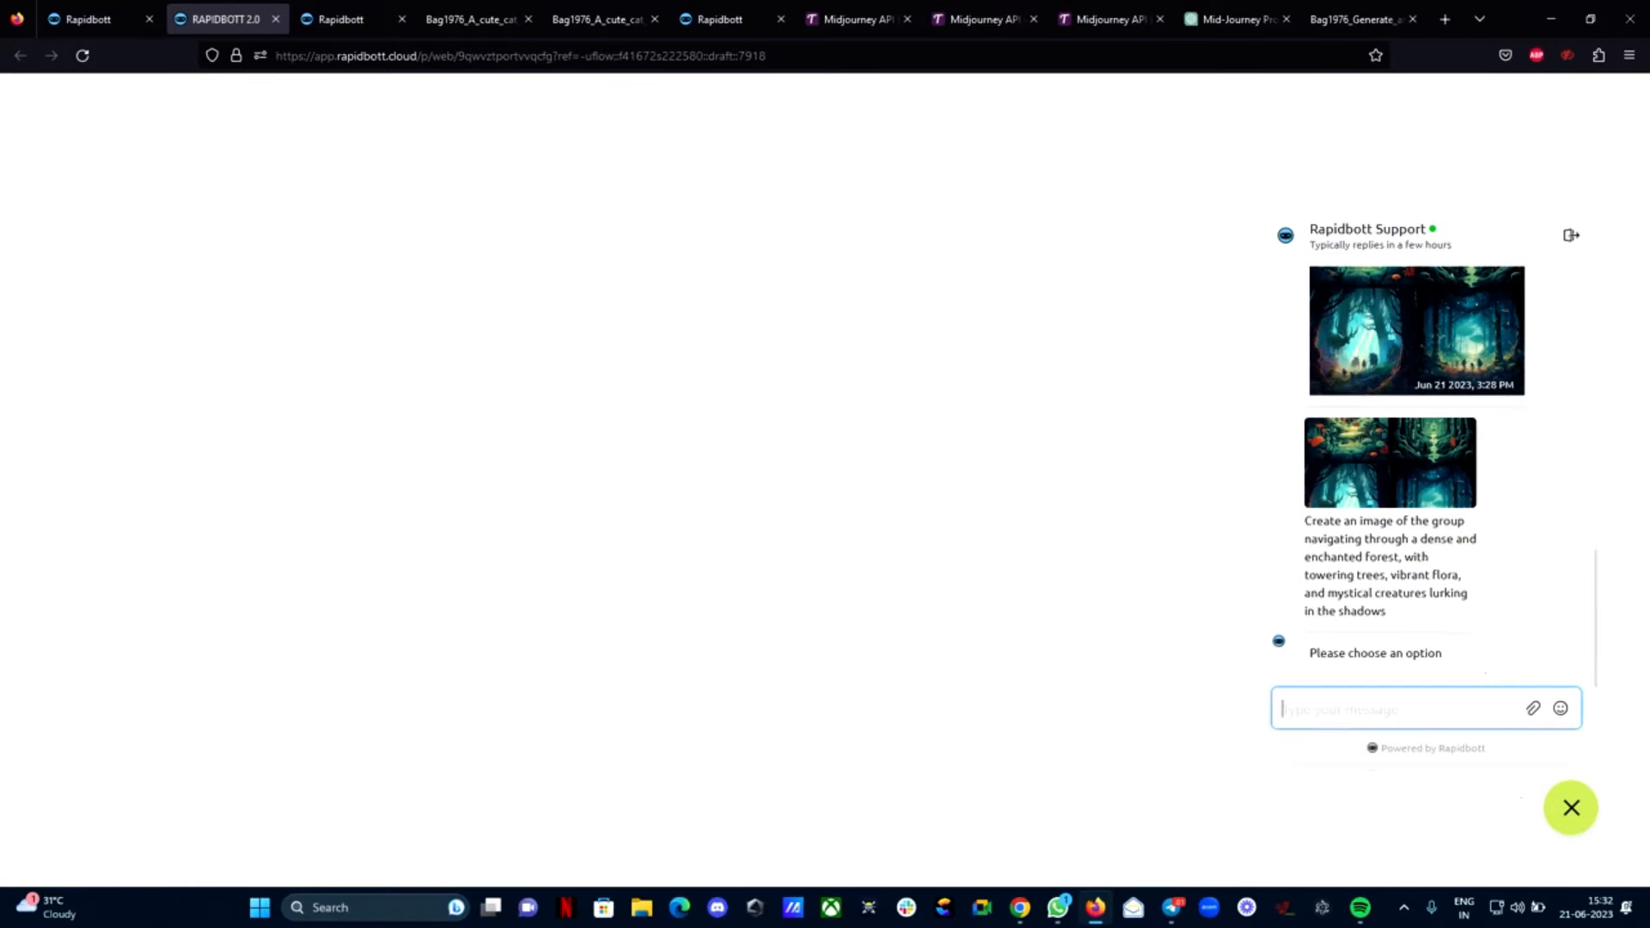
Start the Midjourney Input flow in the web preview chat and send the copied enchanted forest prompt as the image prompt
left_click(1431, 676)
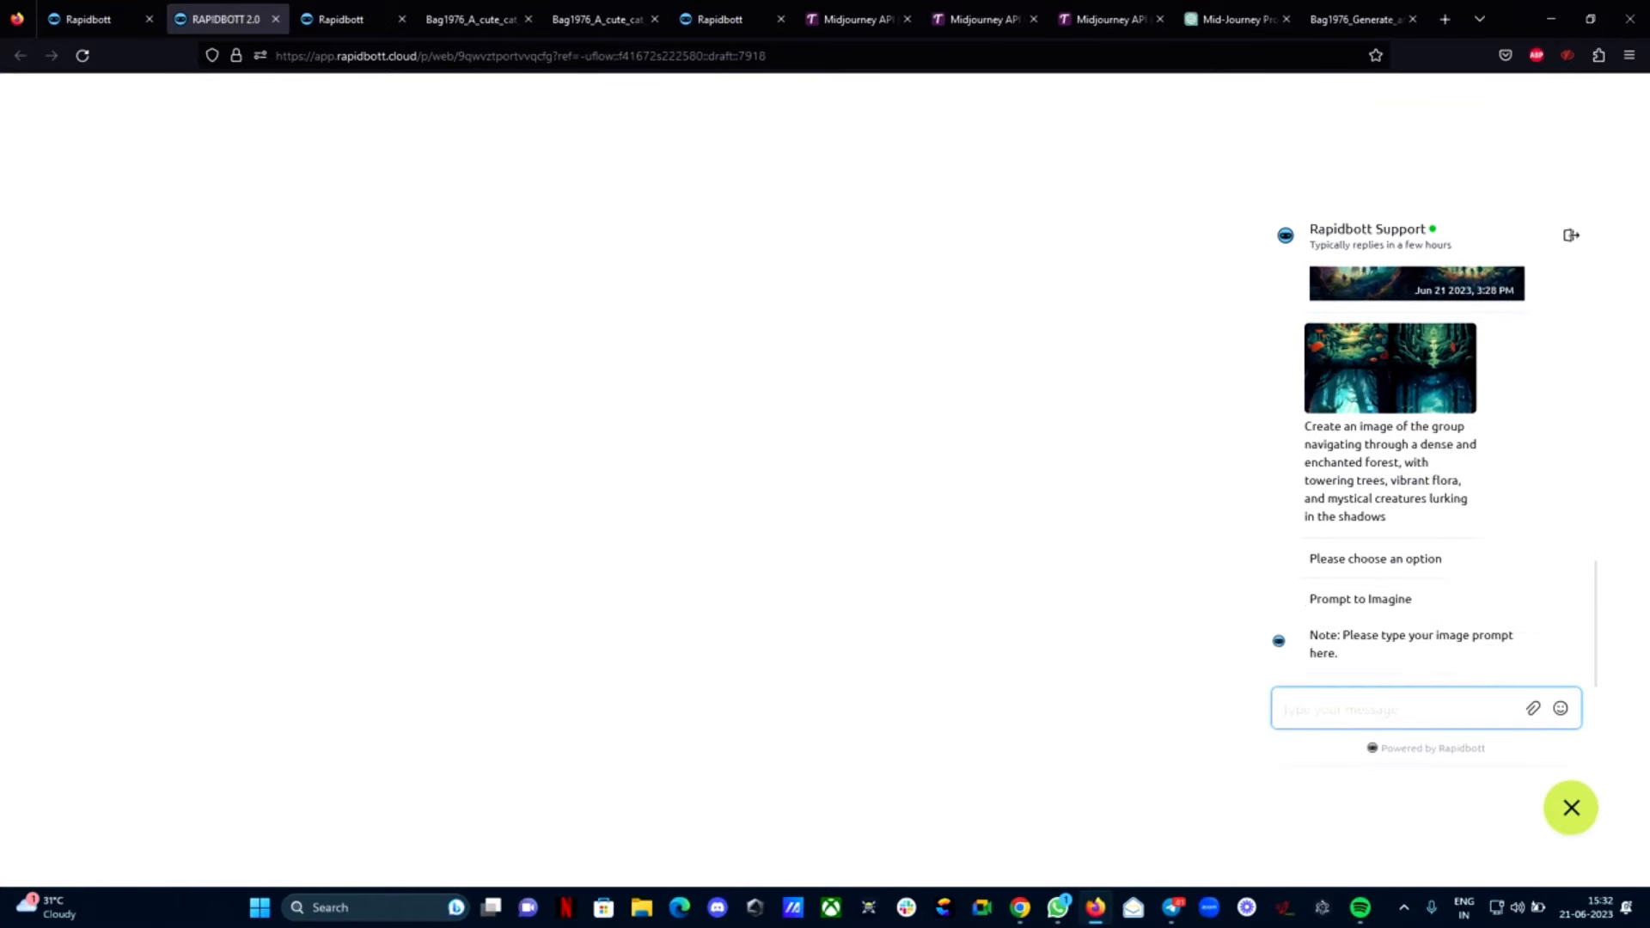
key("super+v")
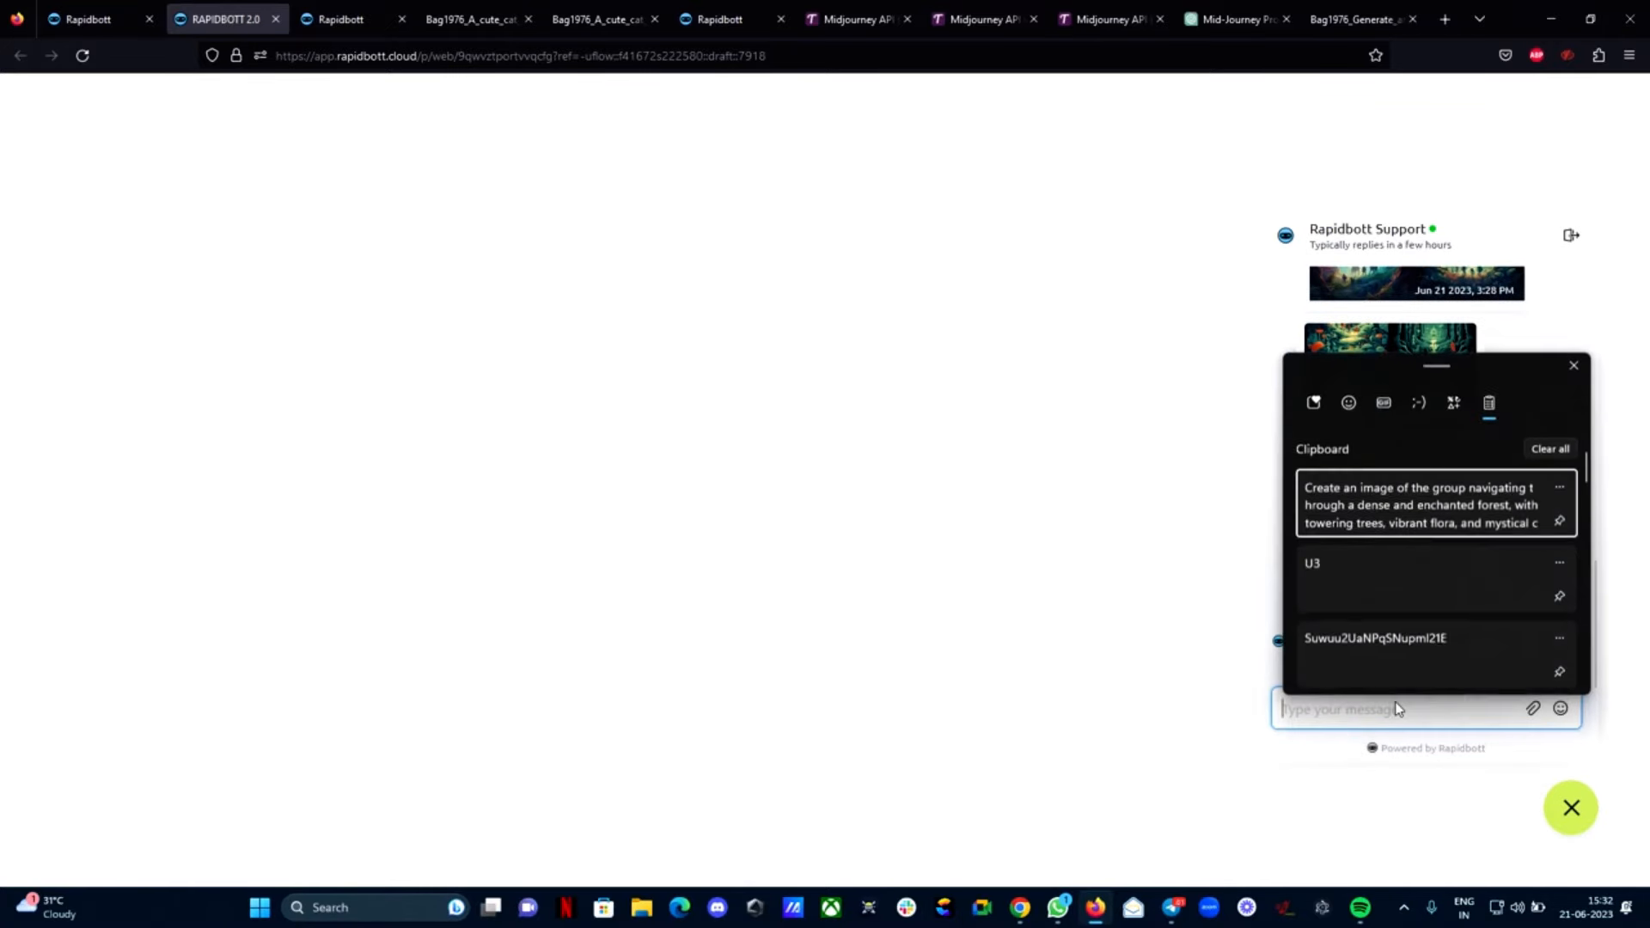
left_click(1426, 513)
left_click(1563, 674)
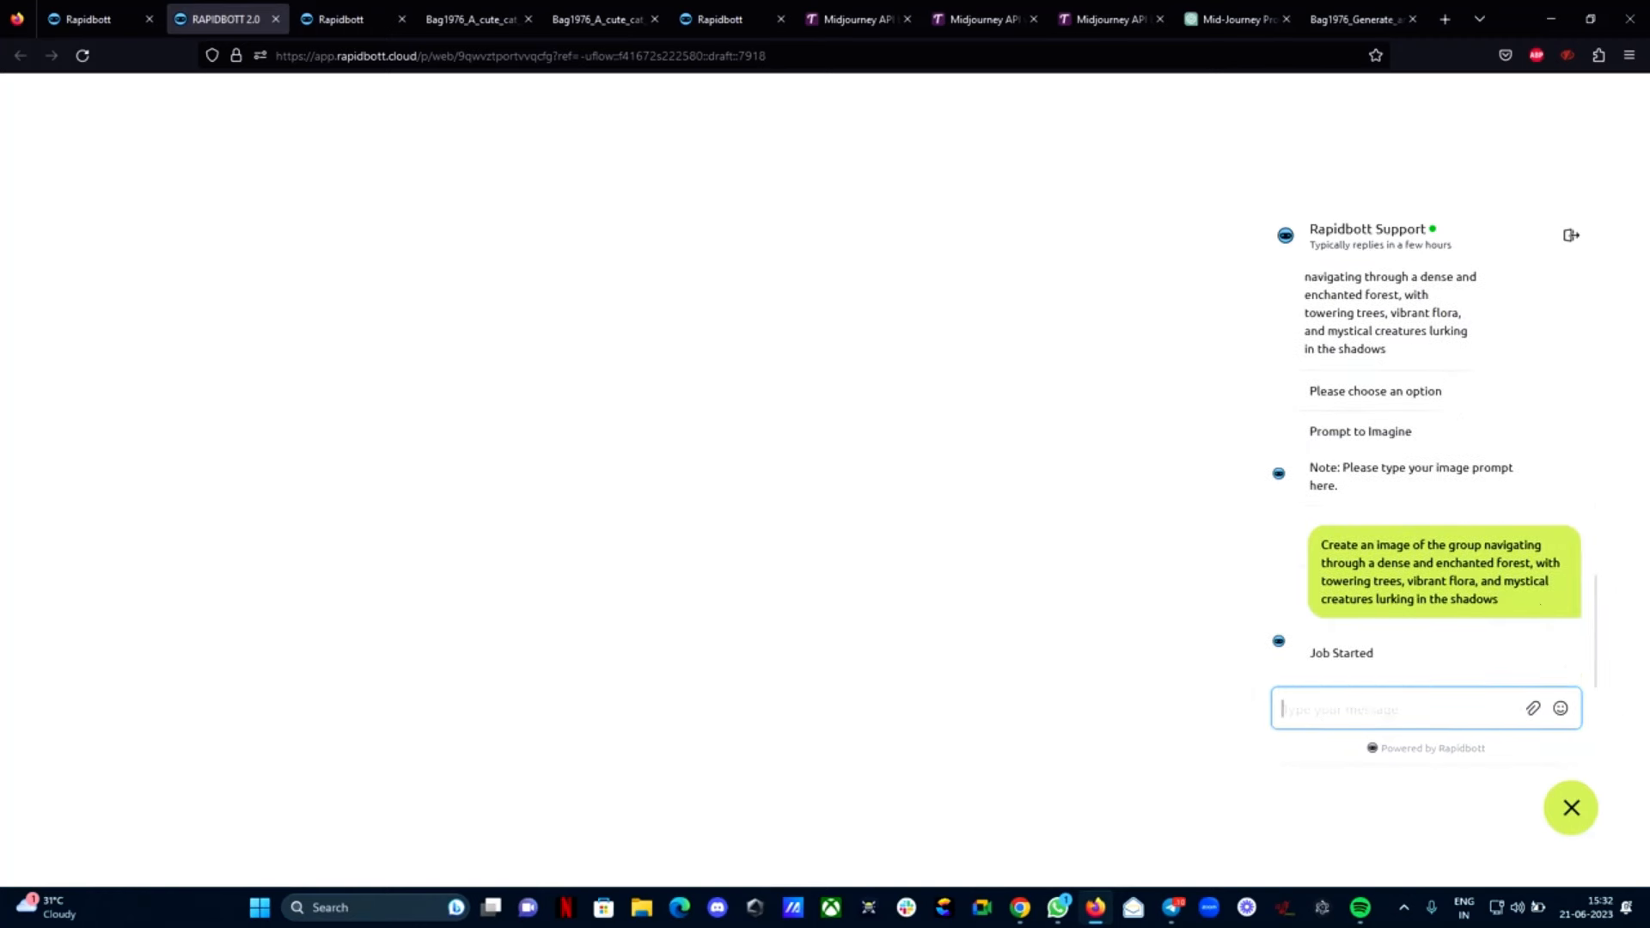
Add a 2-second Typing block after Job Started in the Midjourney Input flow's Send Message #1, and publish the flow
left_click(60, 15)
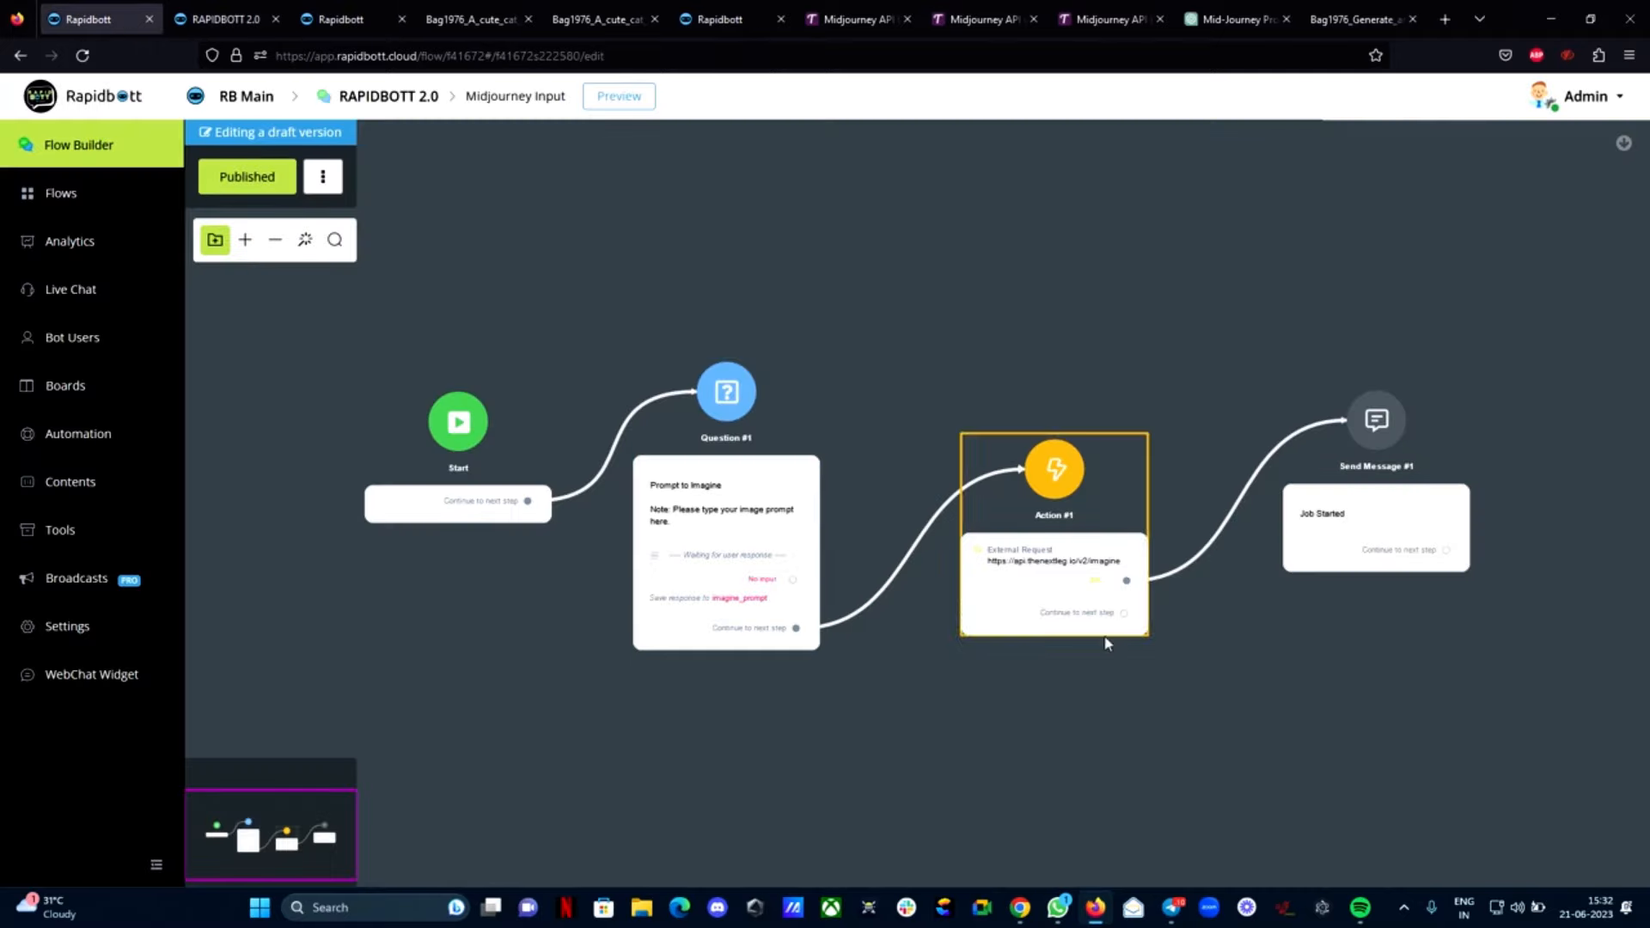
left_click_drag(1352, 652, 1109, 653)
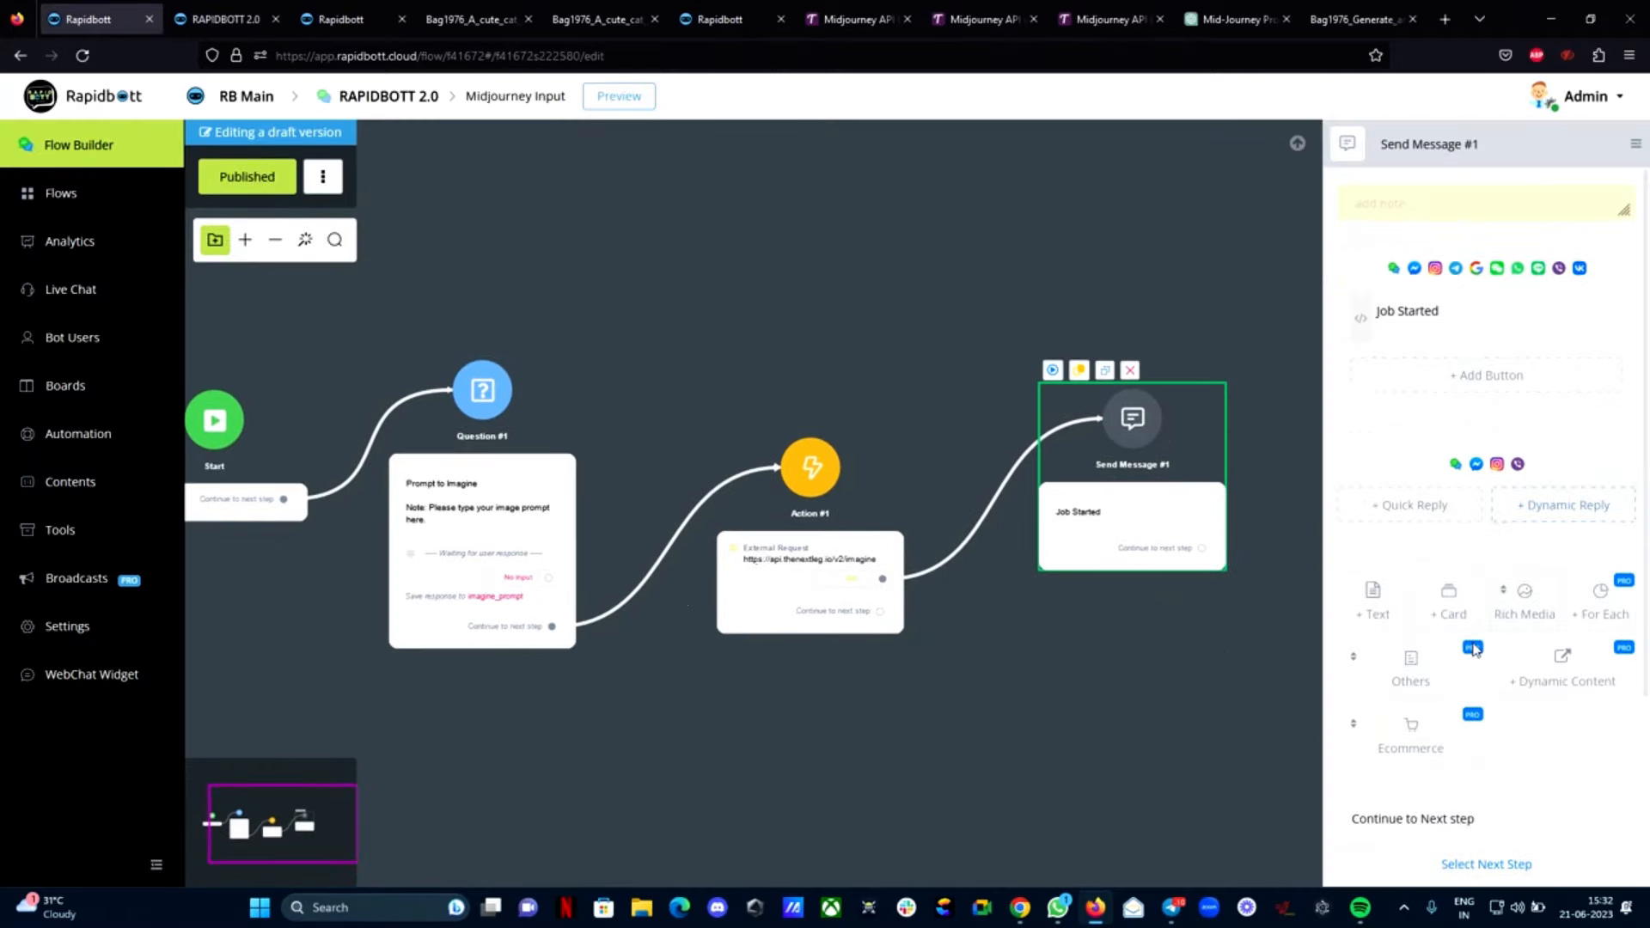
left_click(1395, 681)
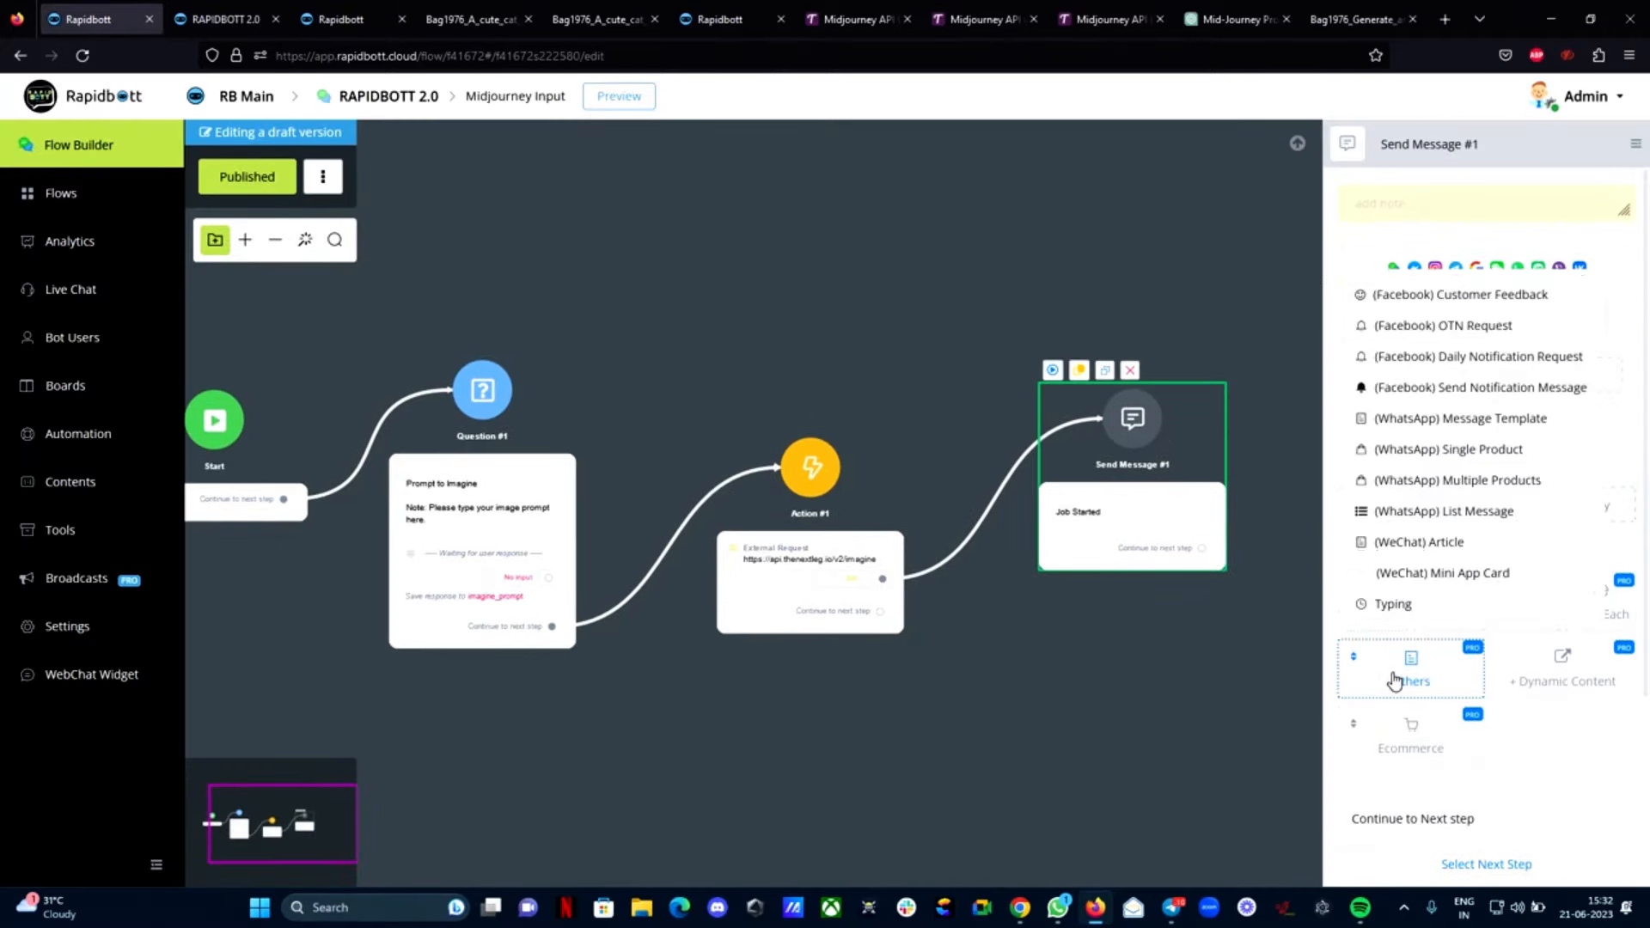
left_click(1394, 603)
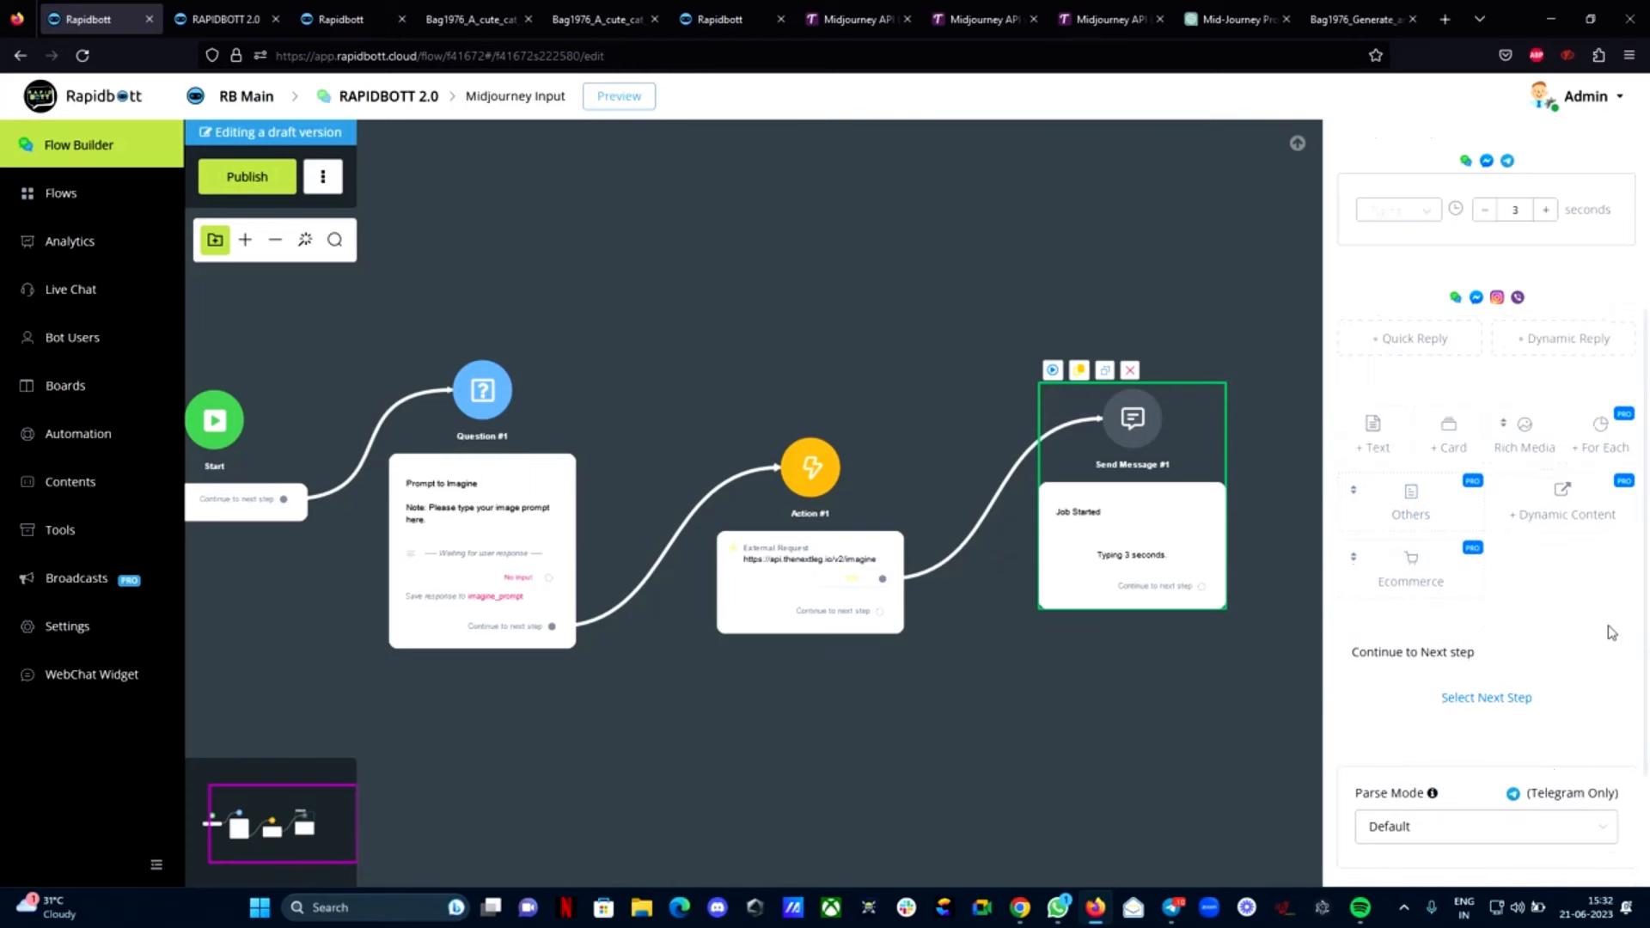
scroll(1418, 334, "up", 1)
left_click(1402, 333)
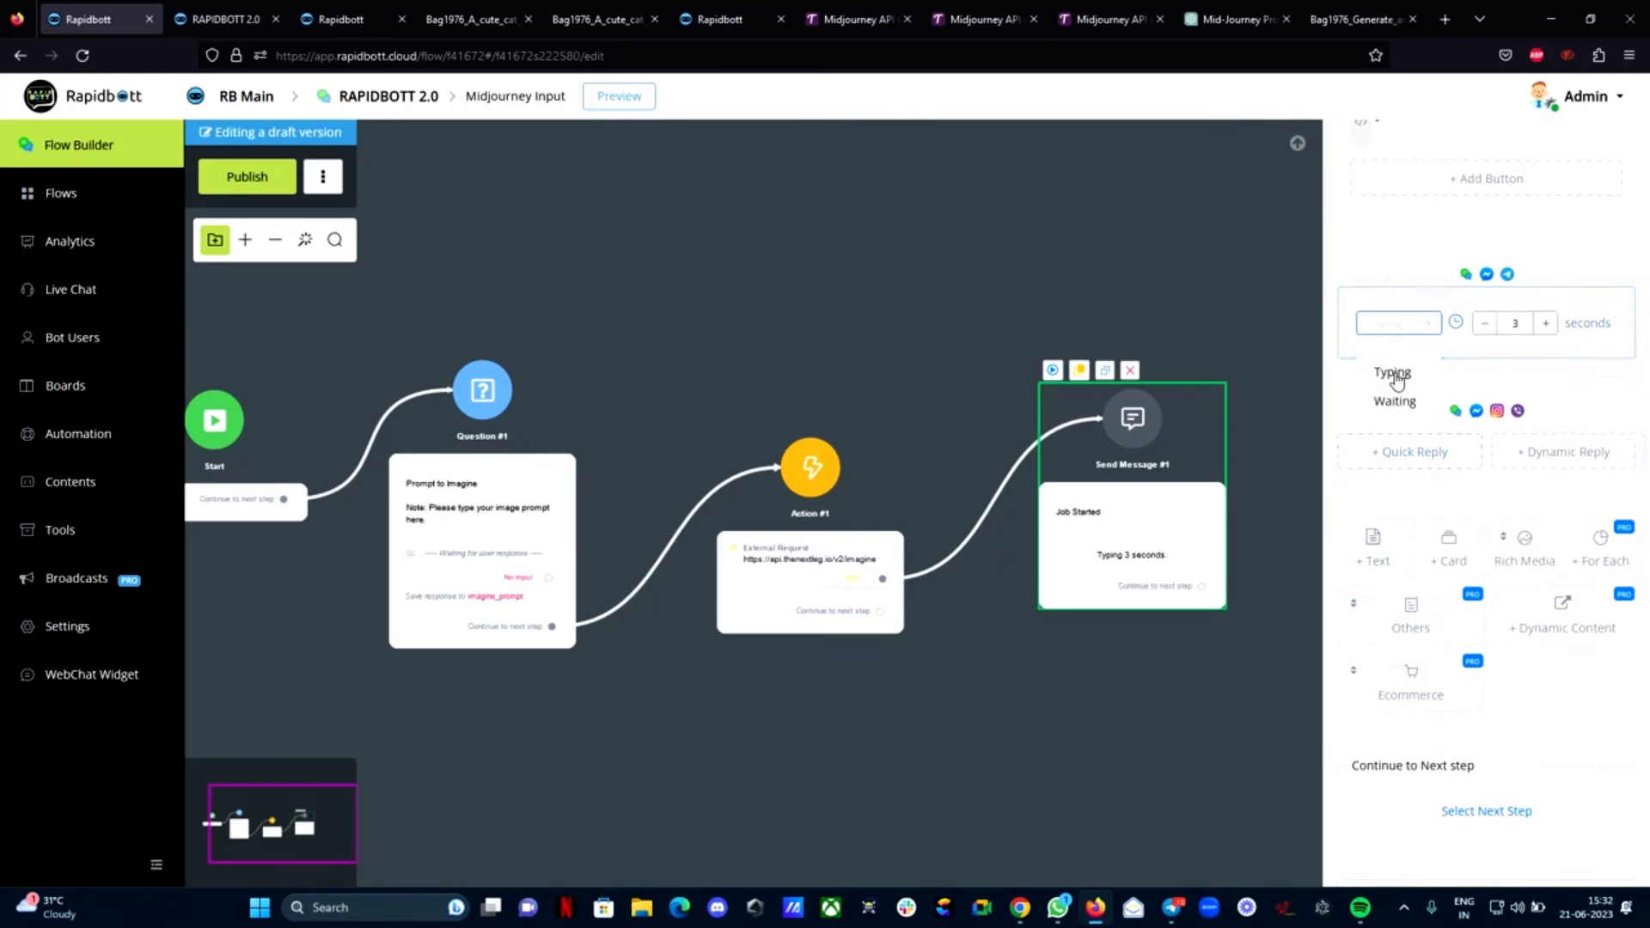
left_click(1392, 370)
left_click(1484, 323)
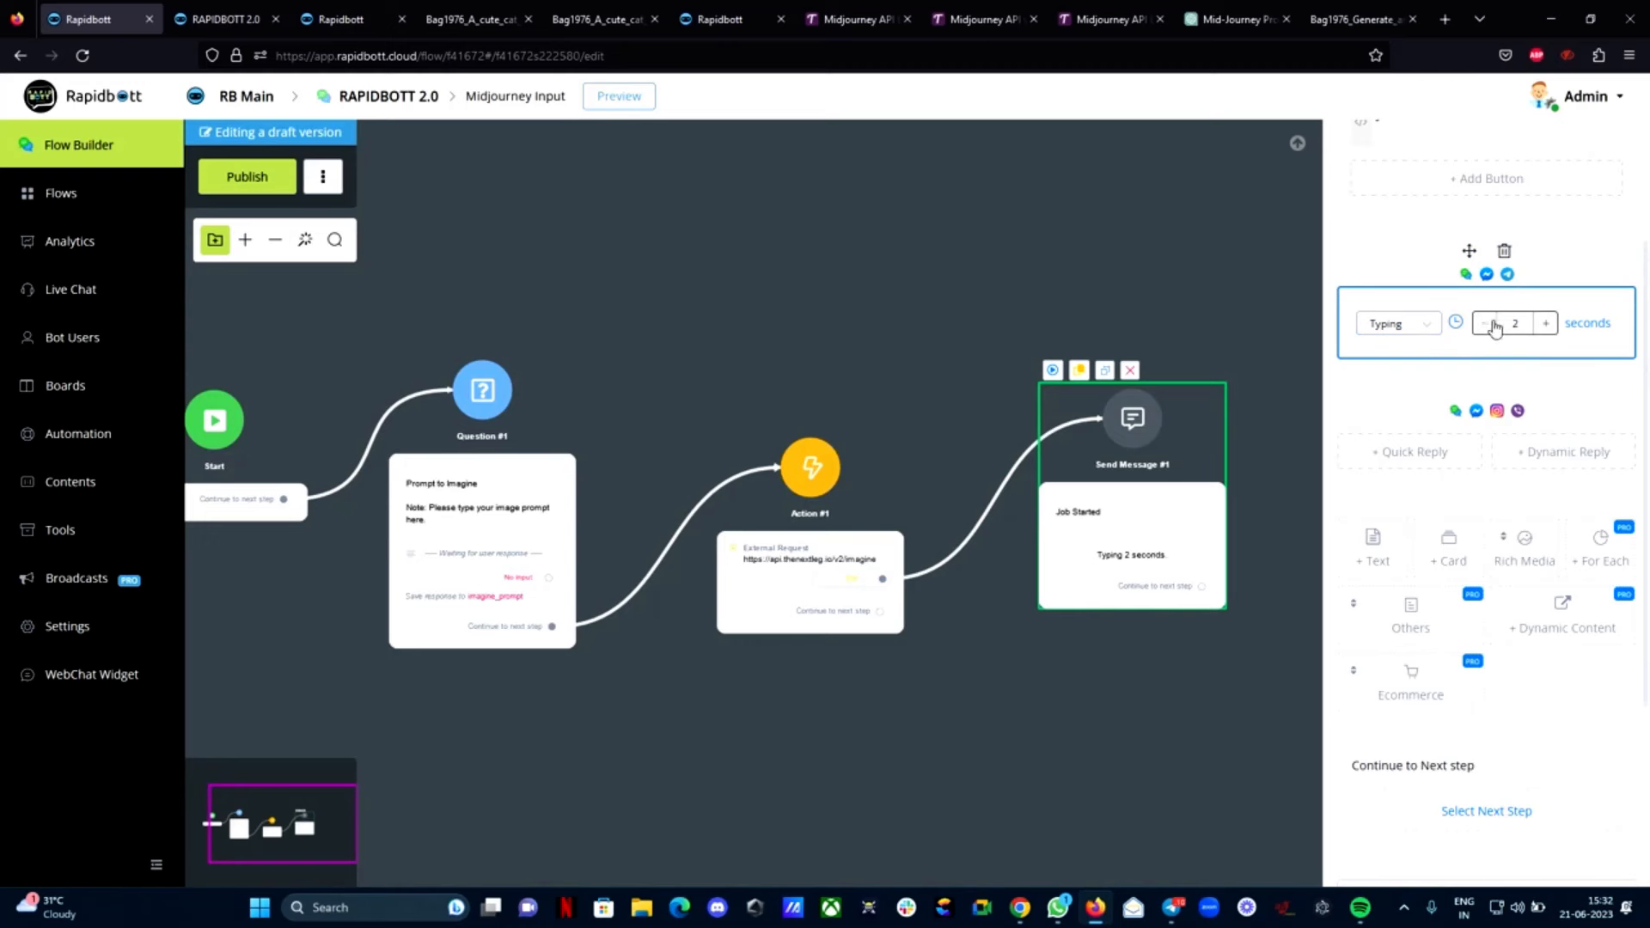
left_click(969, 240)
left_click(247, 177)
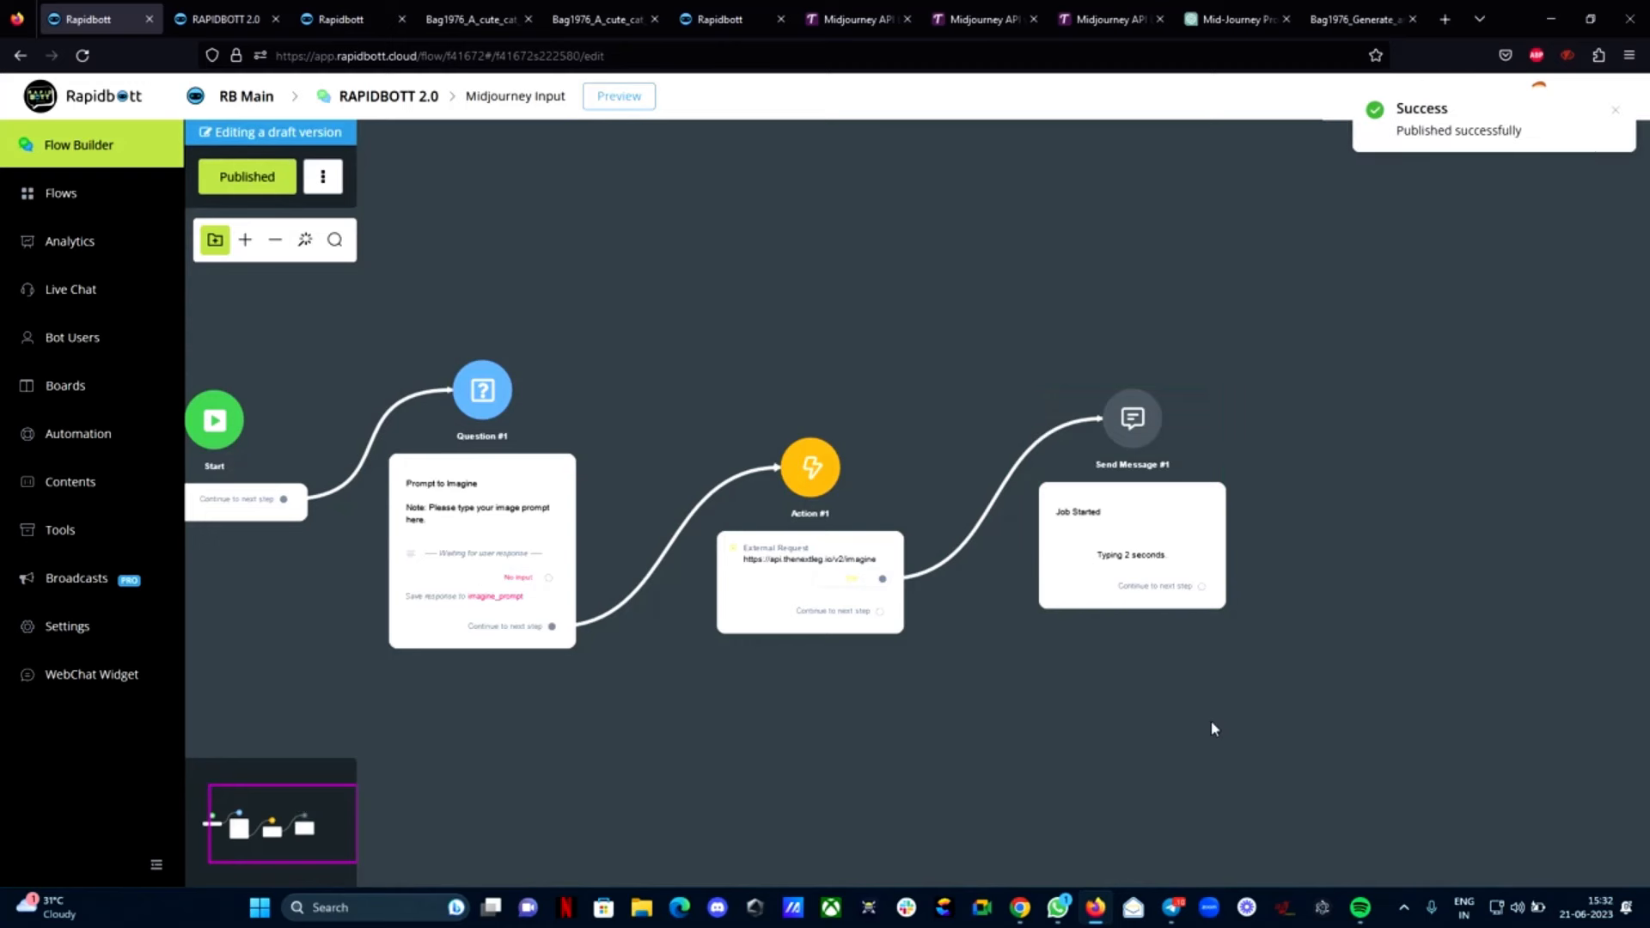
Review the returned forest image message in the preview chat and view its full image, closing the image window again
left_click(225, 19)
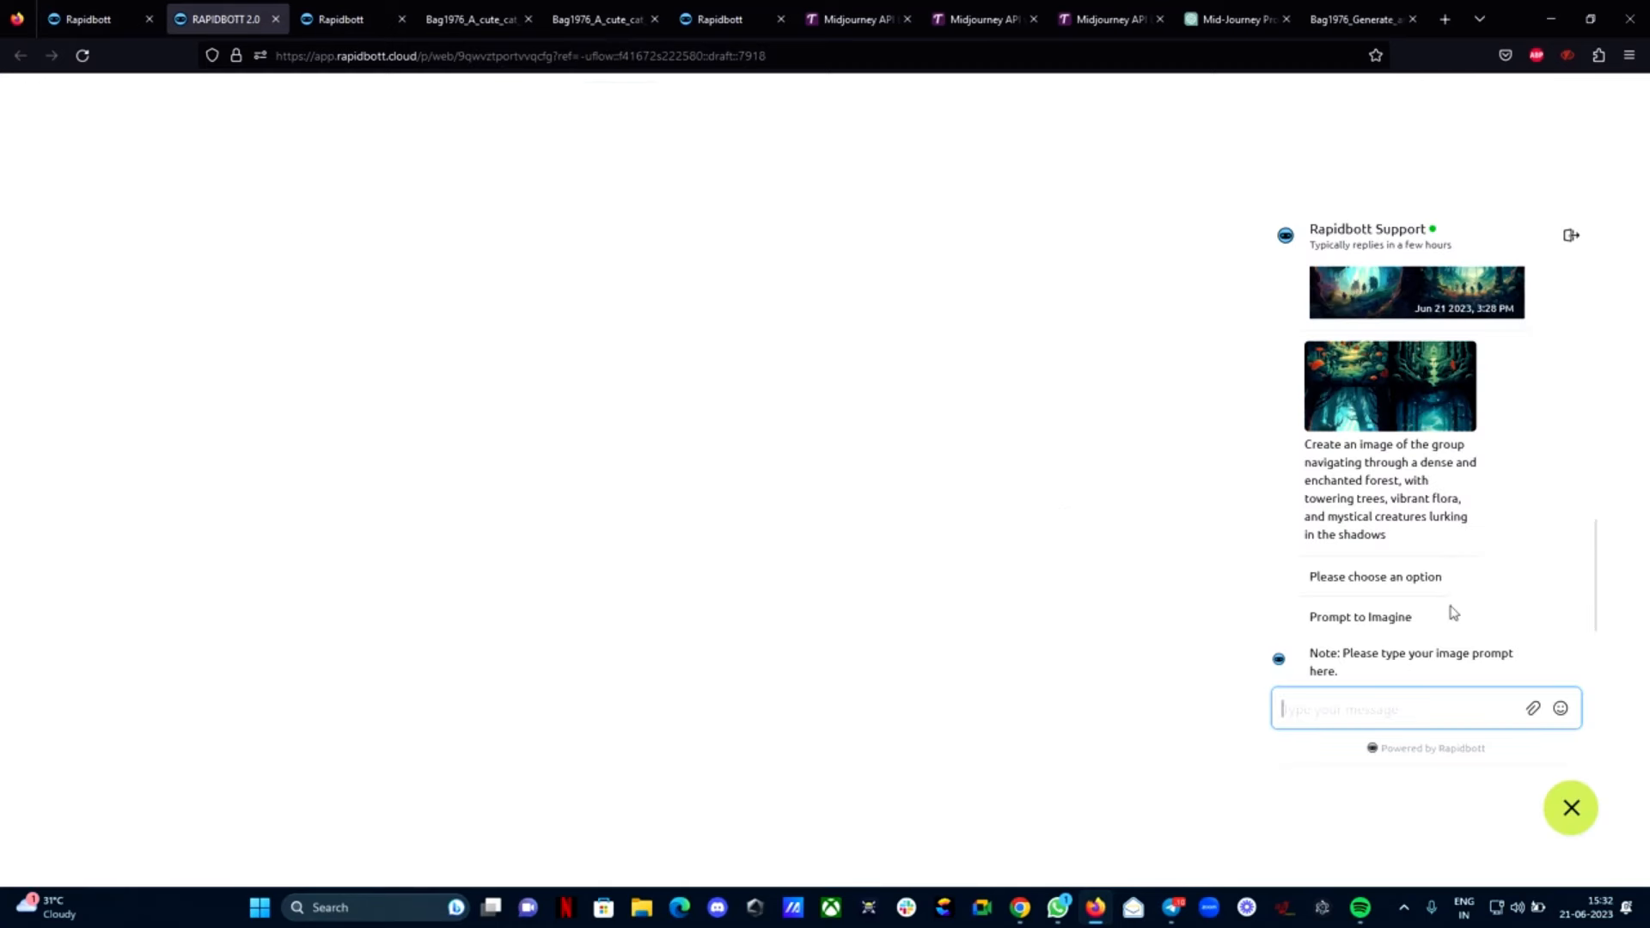
scroll(1453, 612, "down", 2)
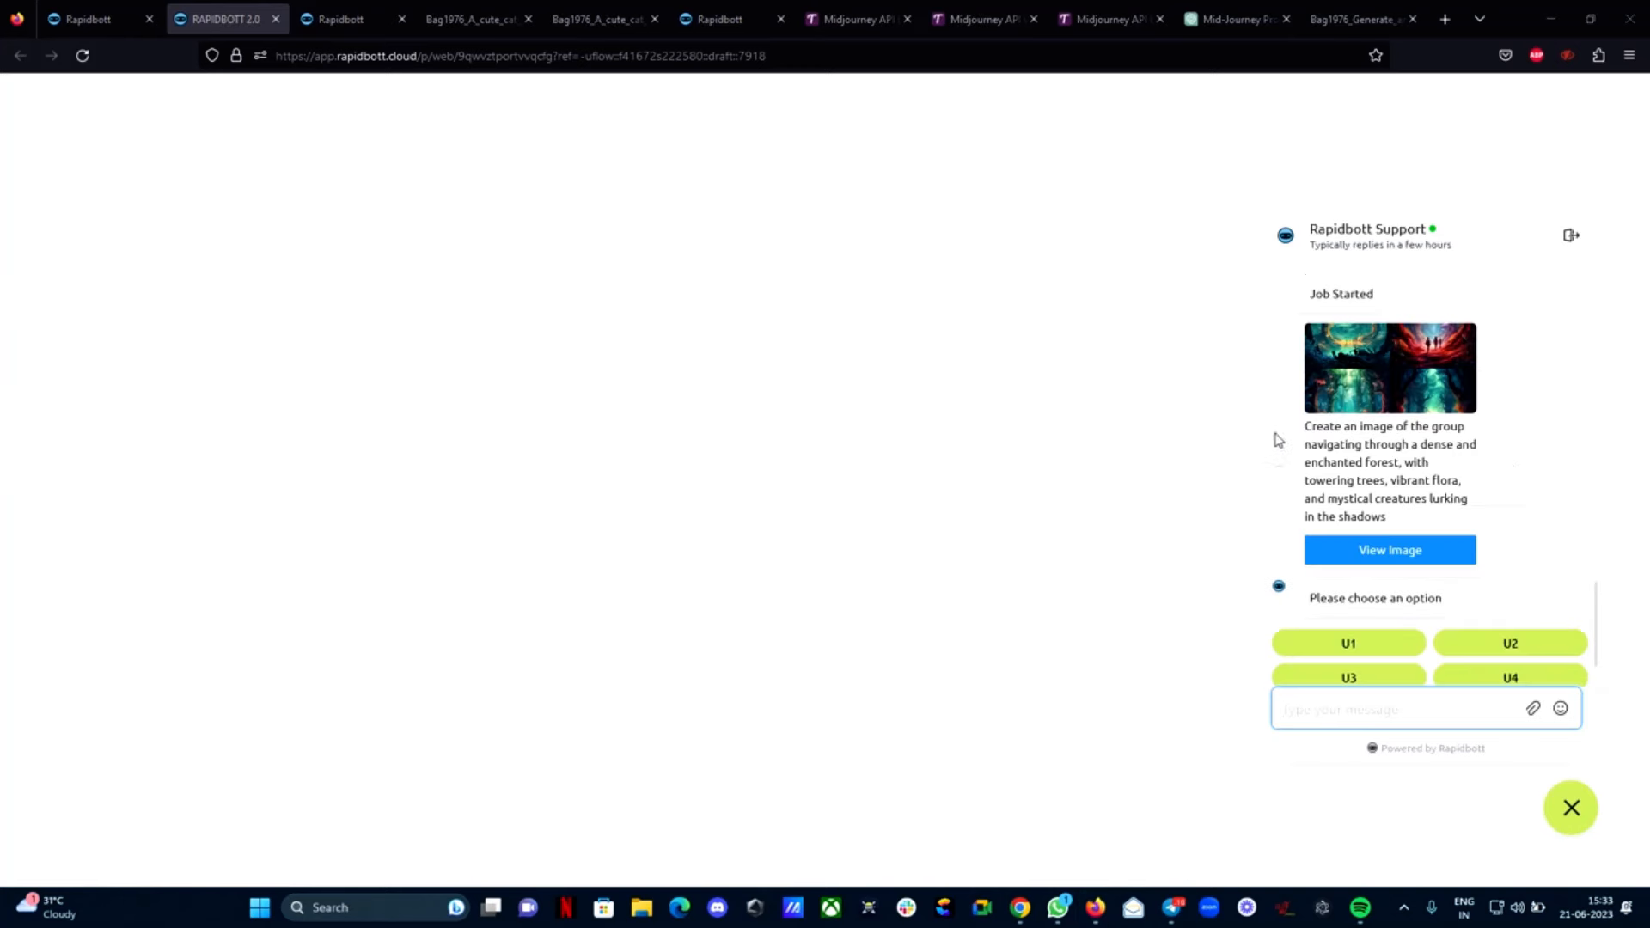
scroll(1459, 481, "up", 3)
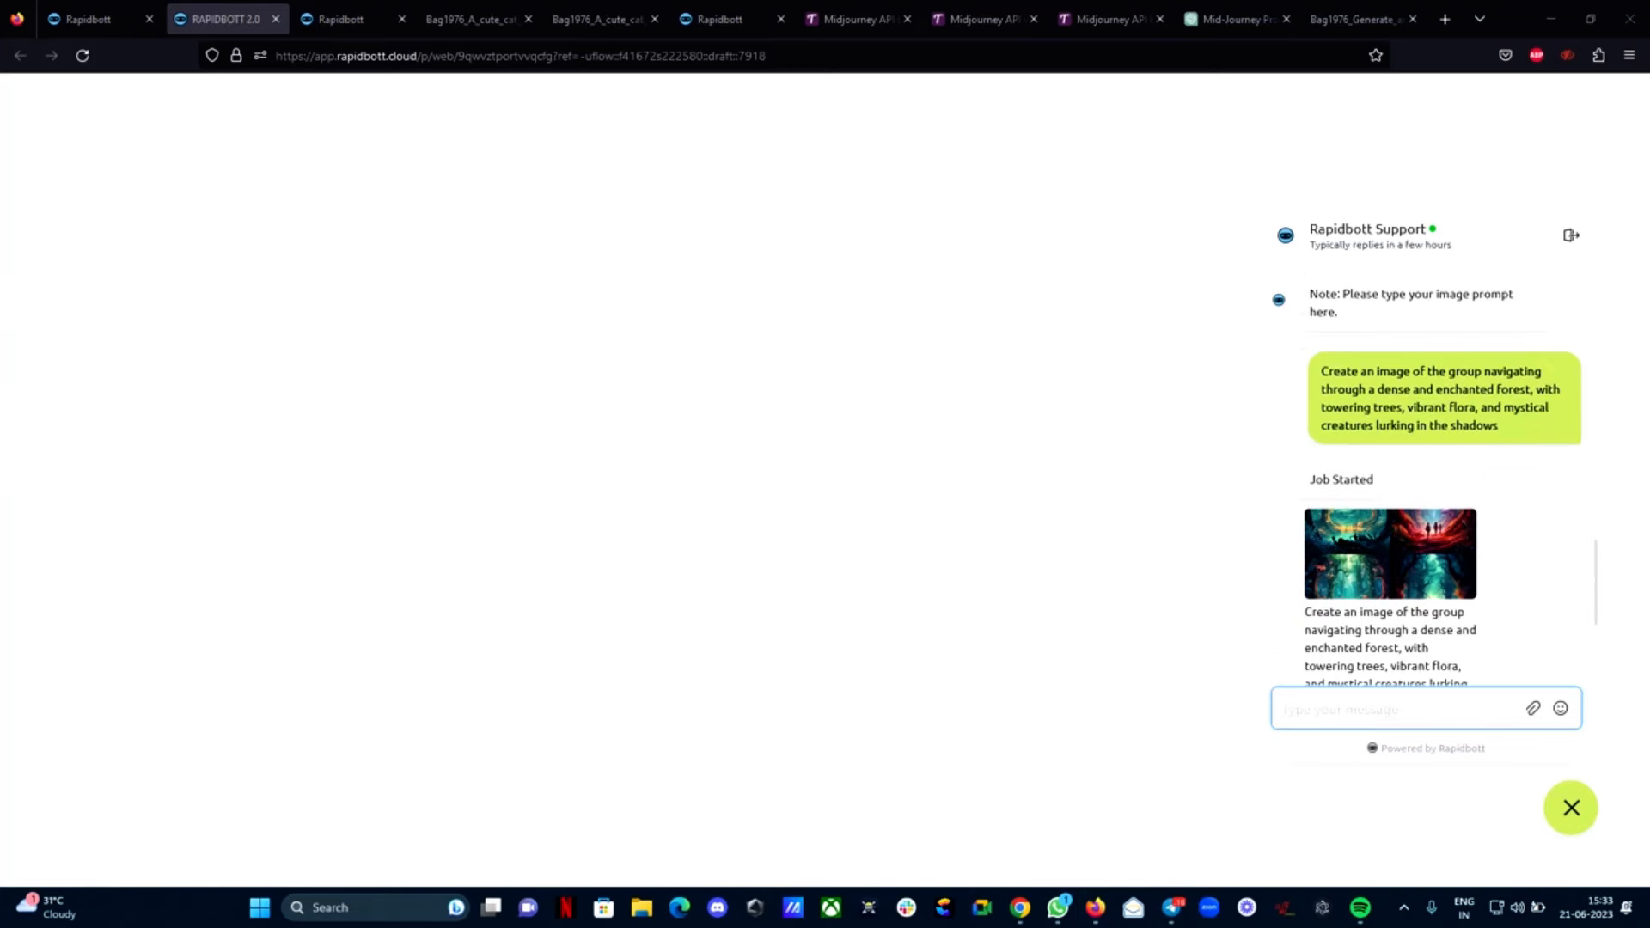
scroll(1427, 488, "down", 2)
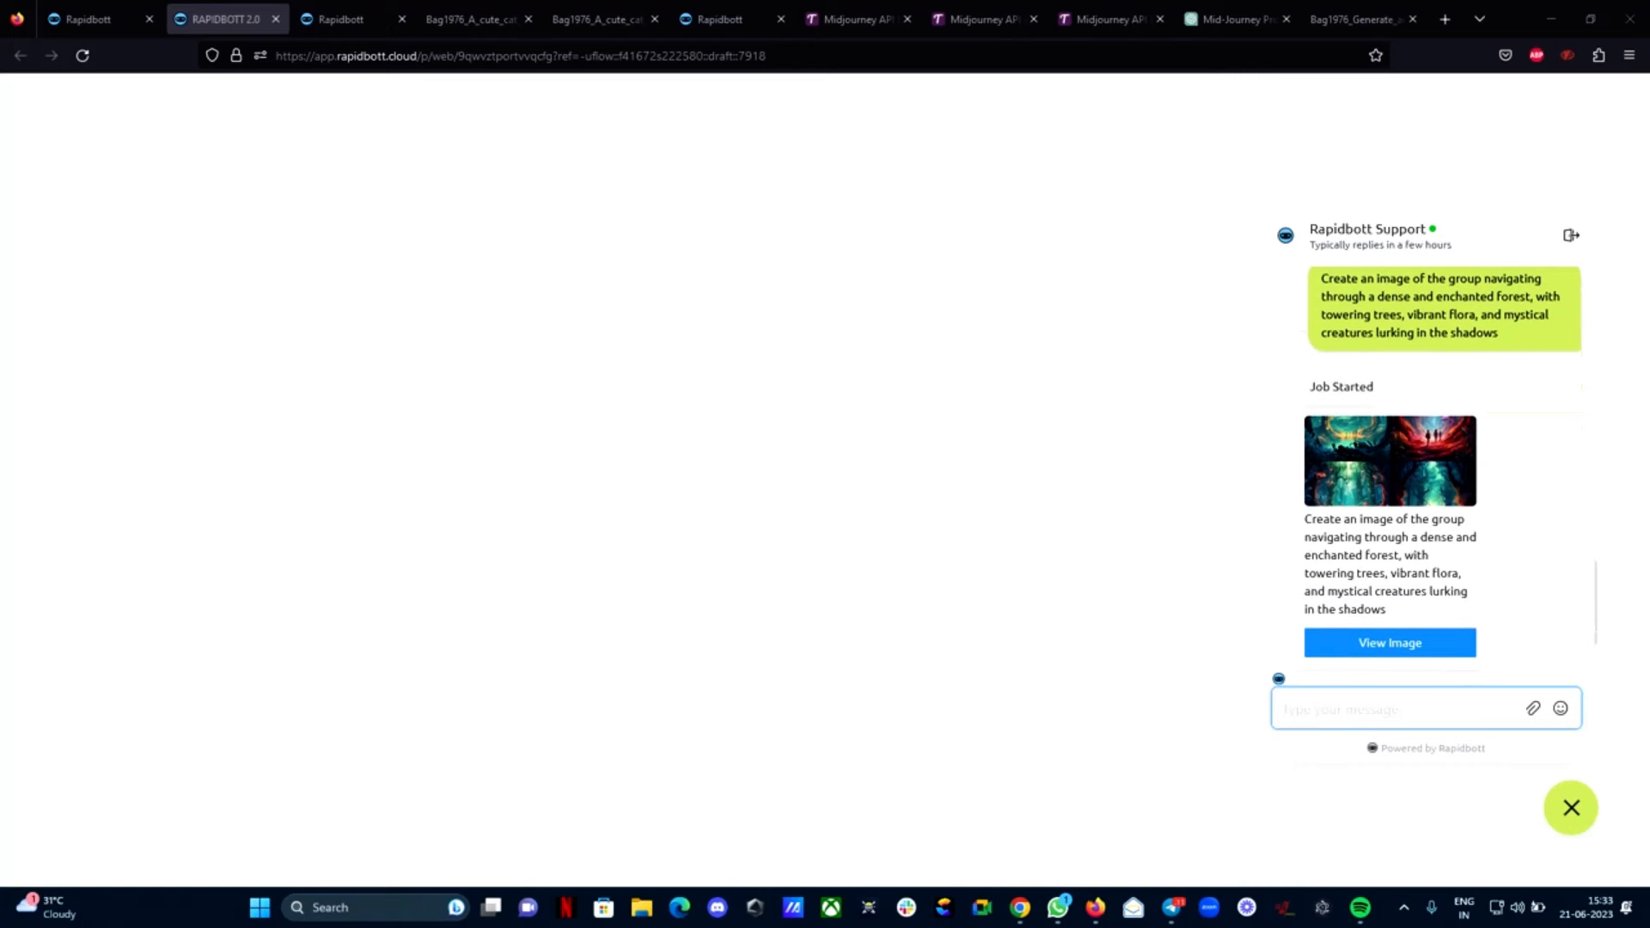
scroll(1375, 455, "down", 4)
left_click(1400, 468)
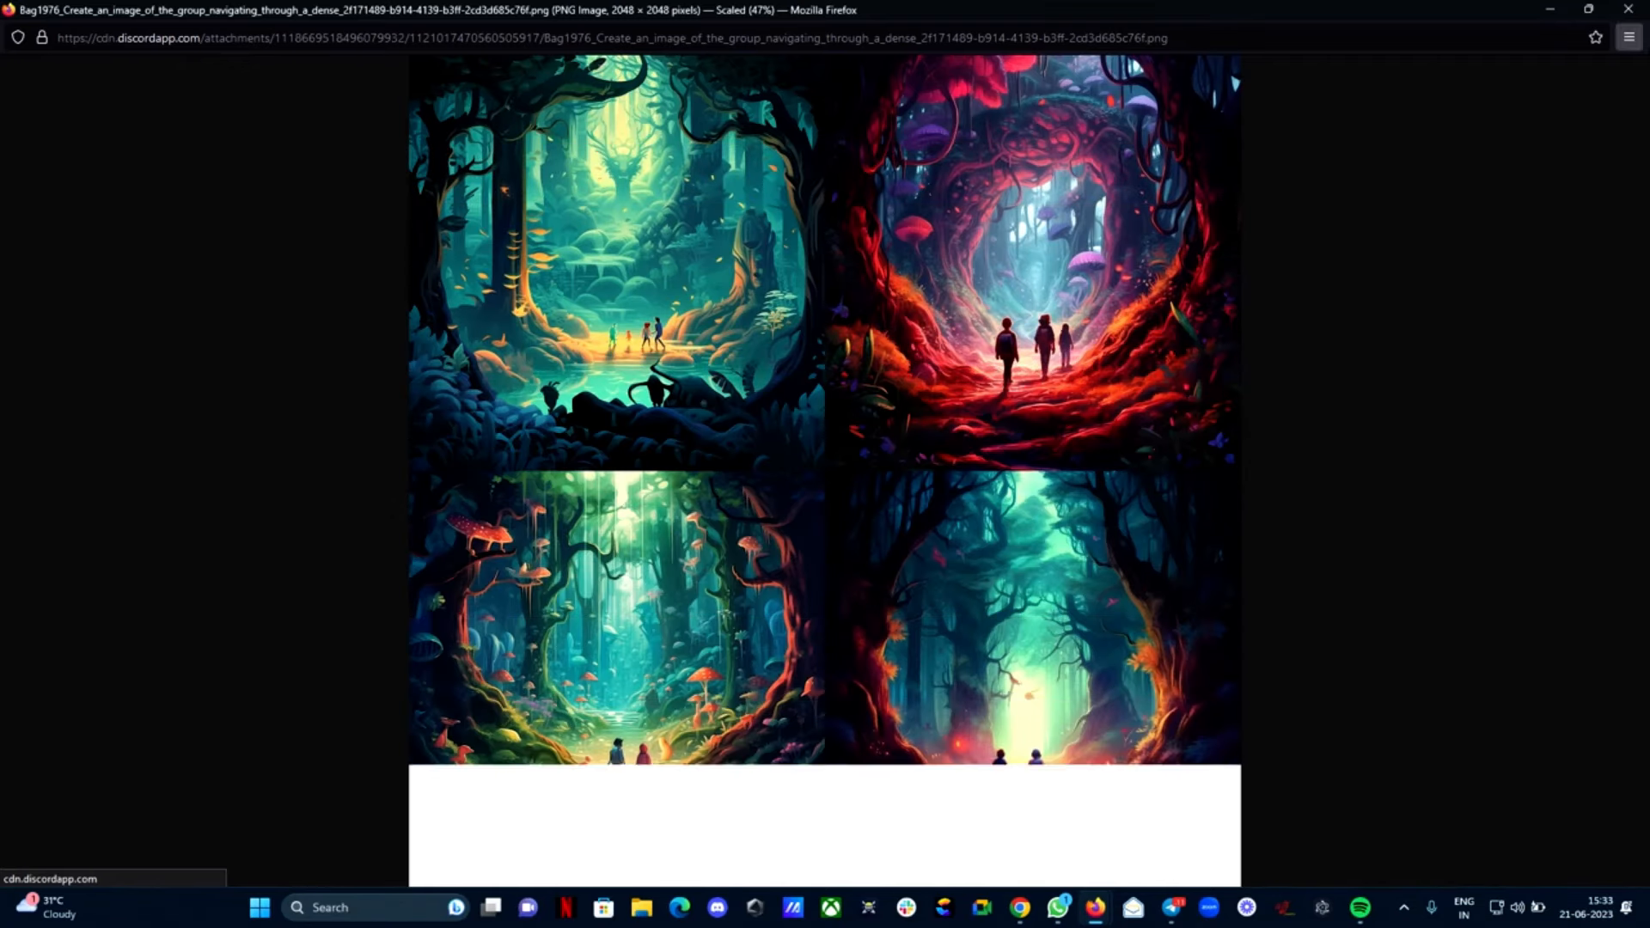
left_click(1629, 9)
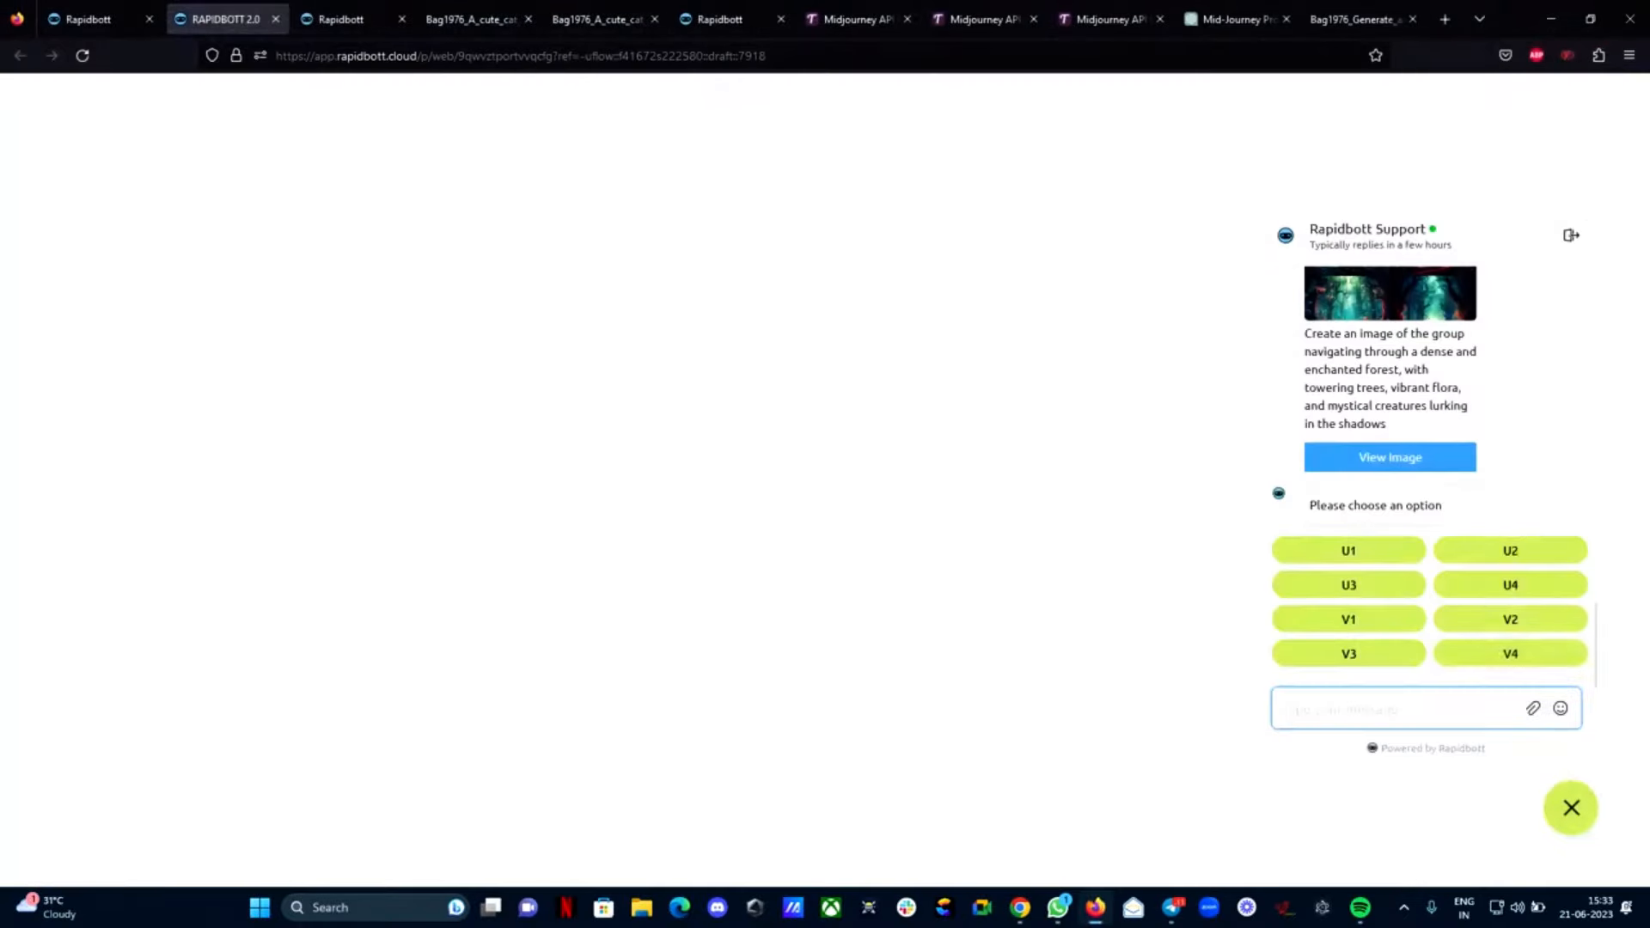
scroll(1428, 474, "up", 2)
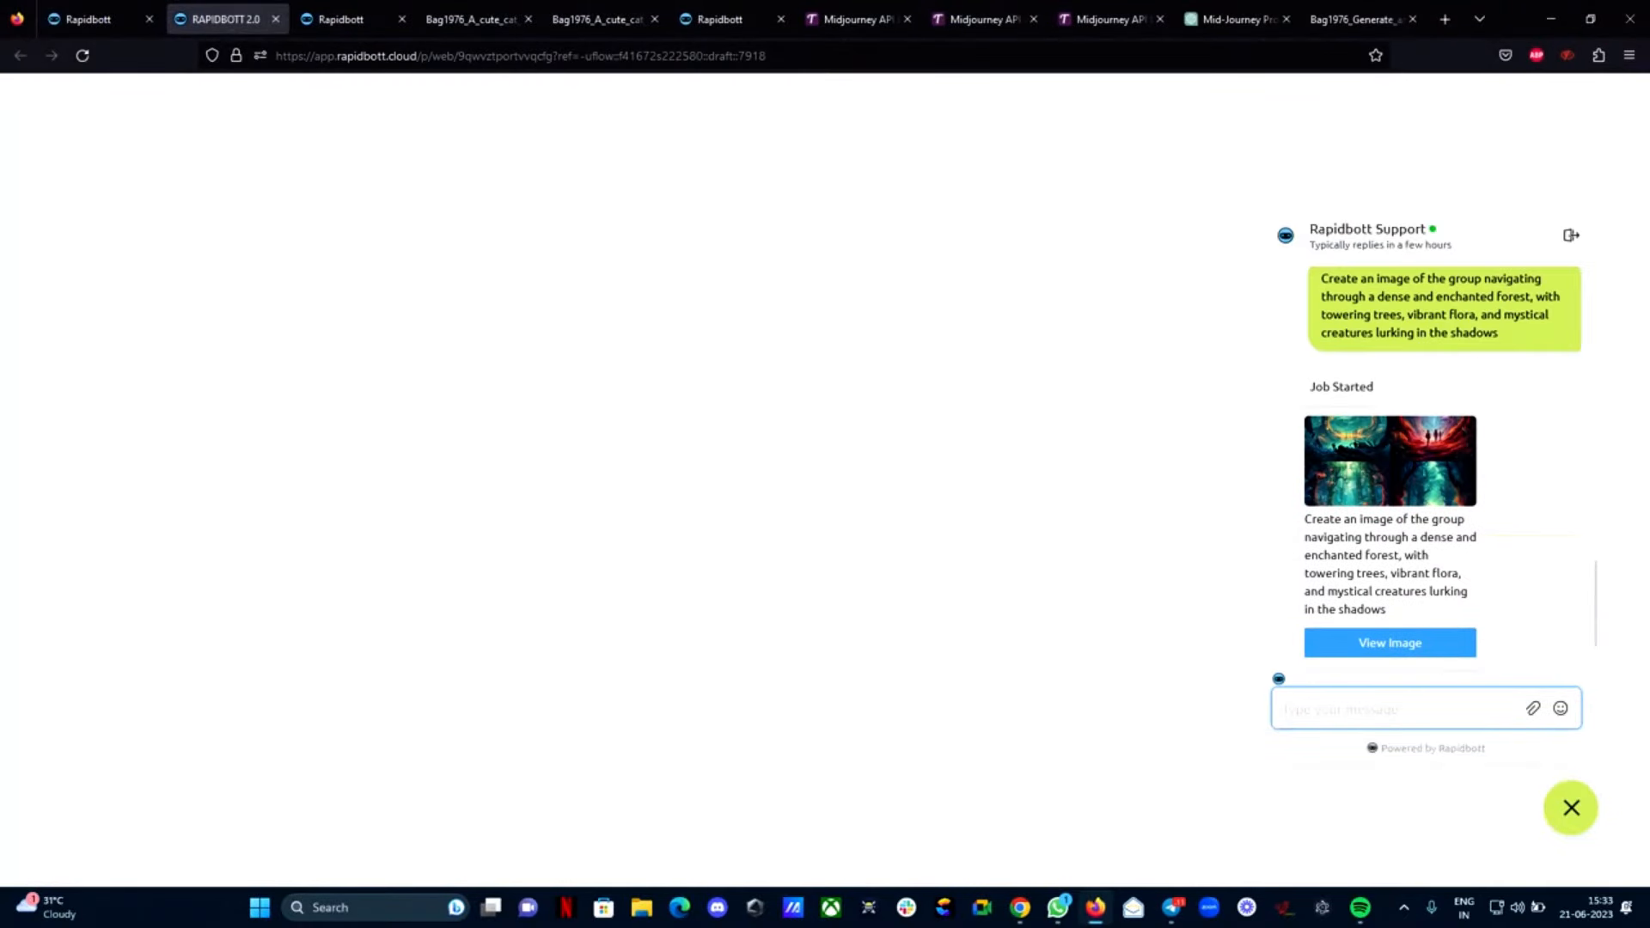
In the Midjourney Output flow, set the View Image button's webview size to Full - 100%, save the button and publish the flow
left_click(82, 21)
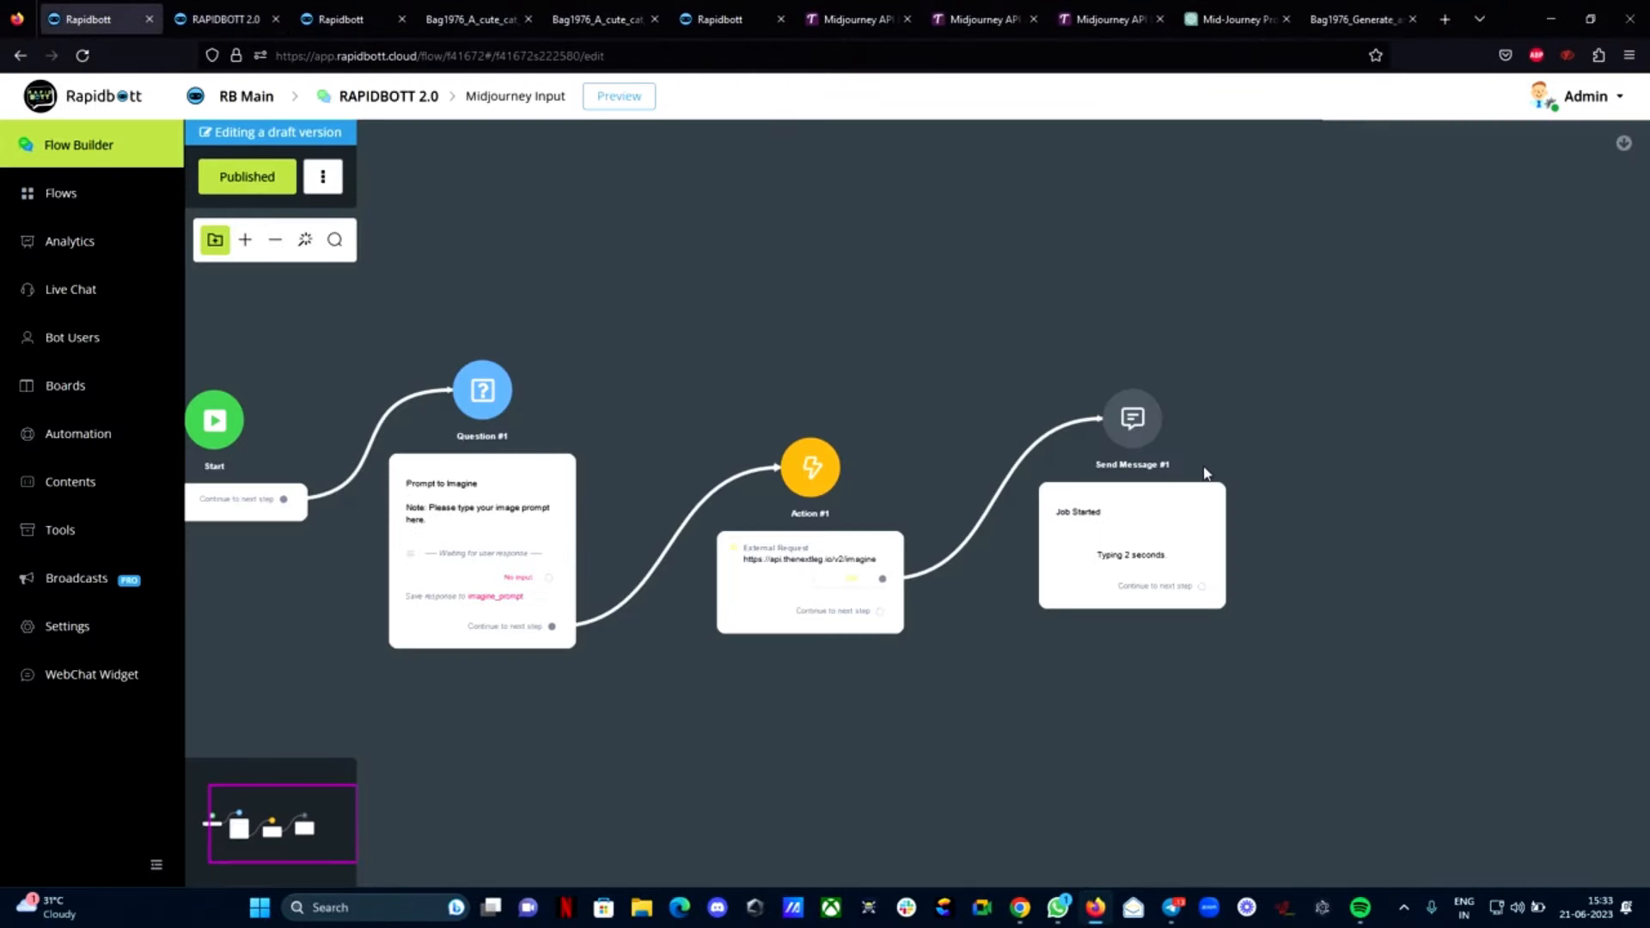
left_click(60, 193)
left_click(881, 477)
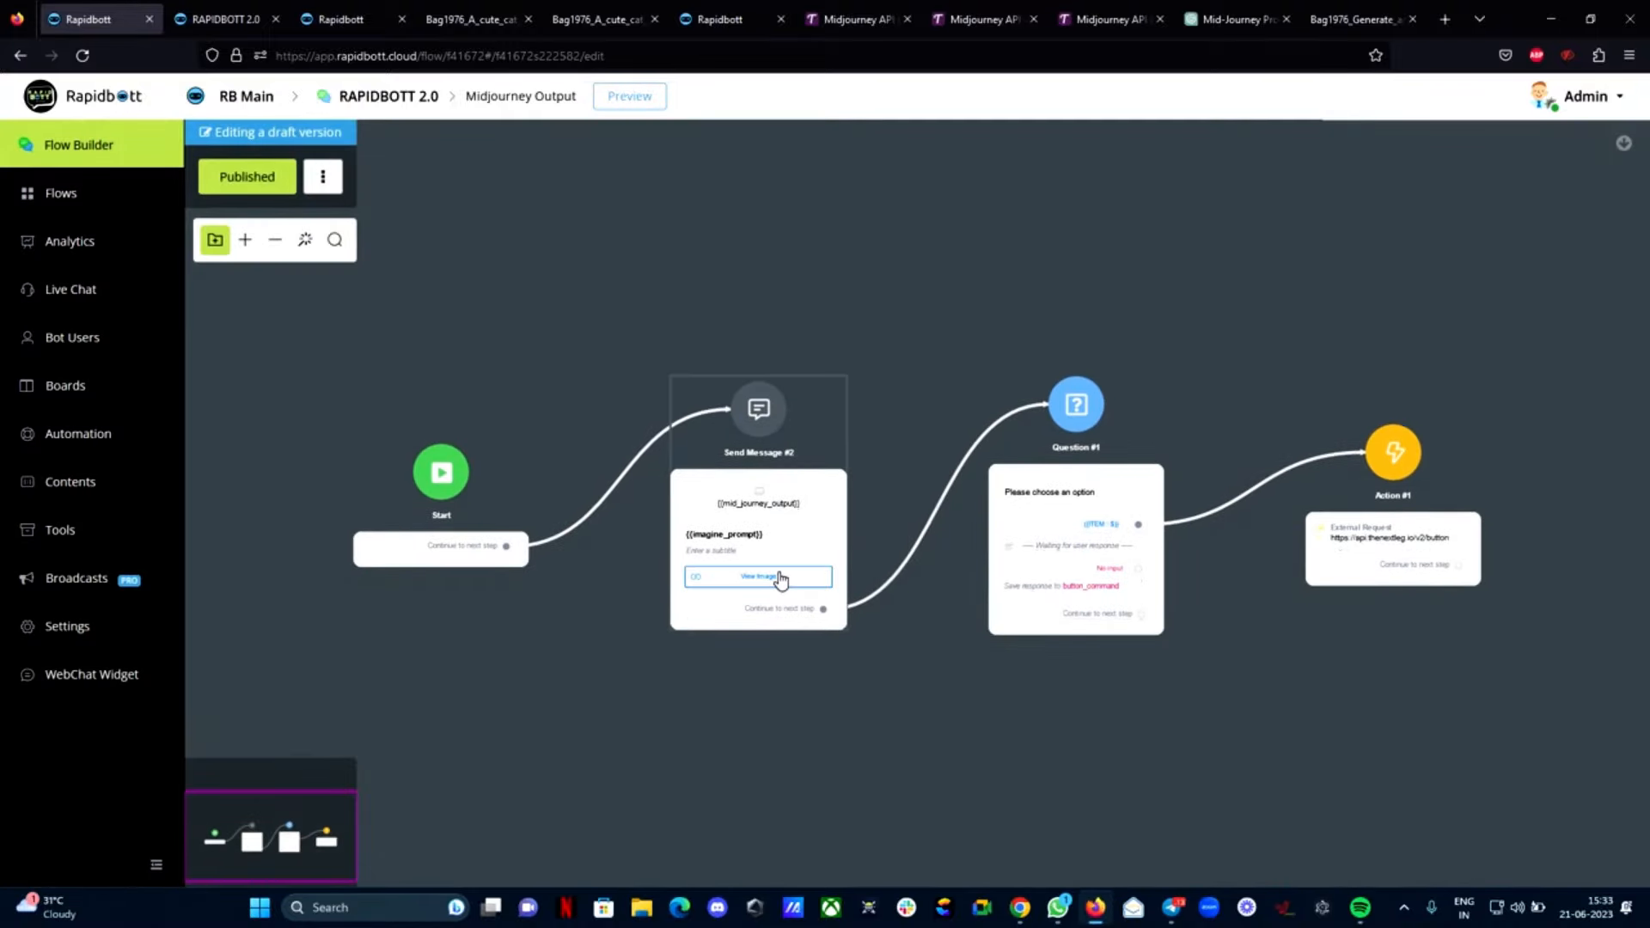
left_click(780, 579)
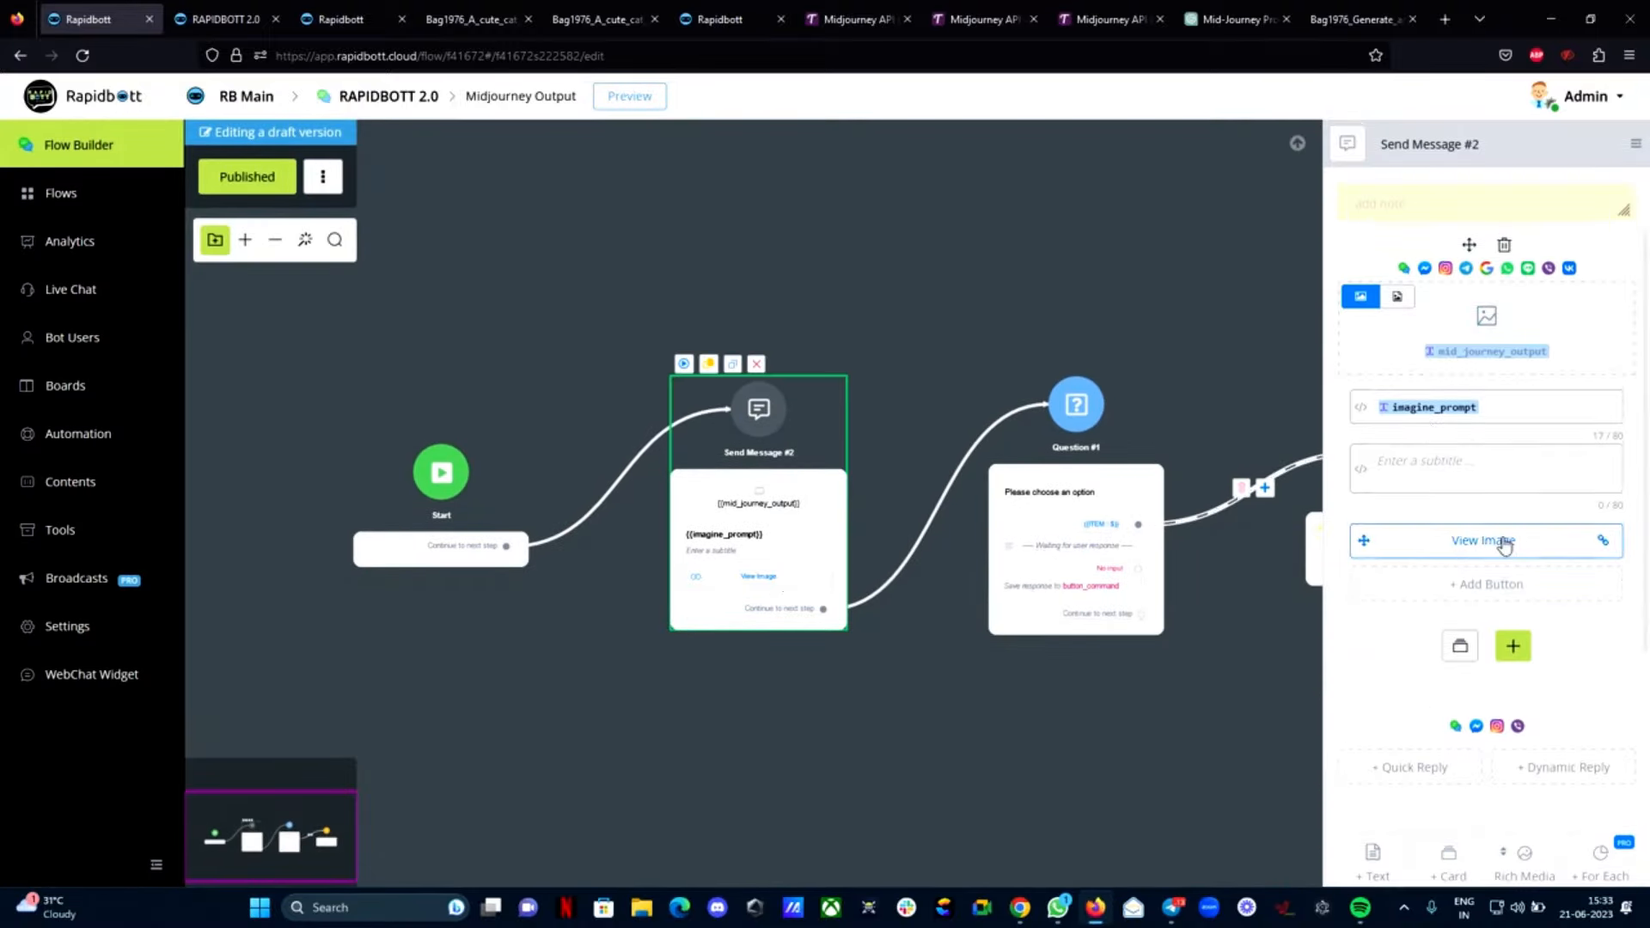
left_click(1504, 544)
scroll(816, 532, "down", 2)
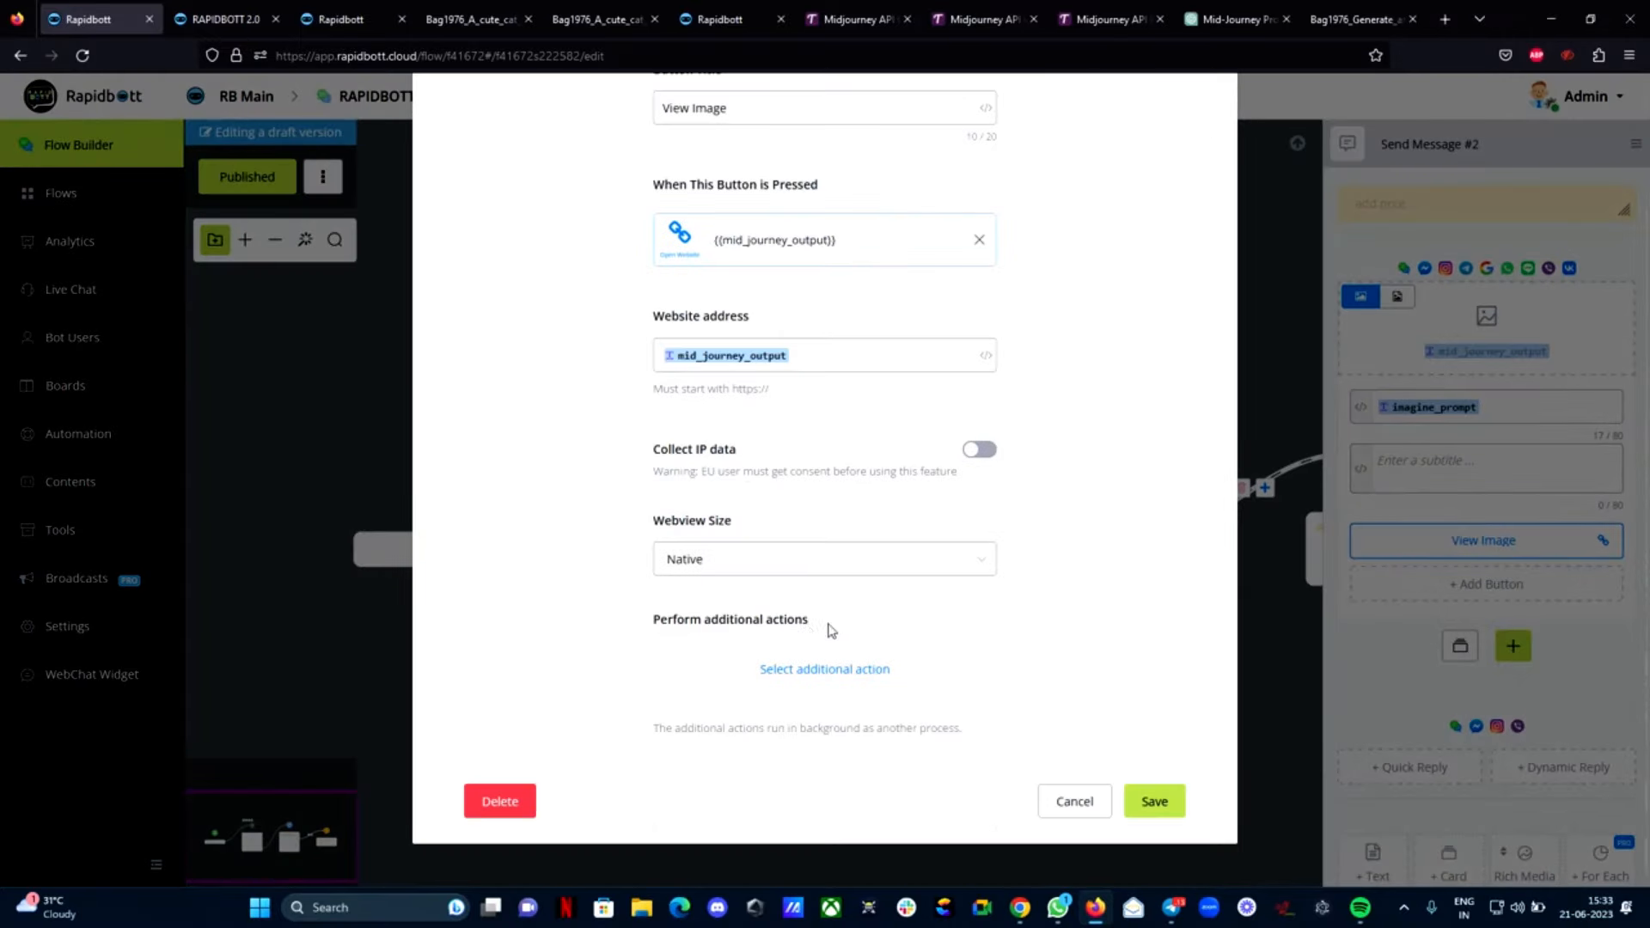
left_click(693, 560)
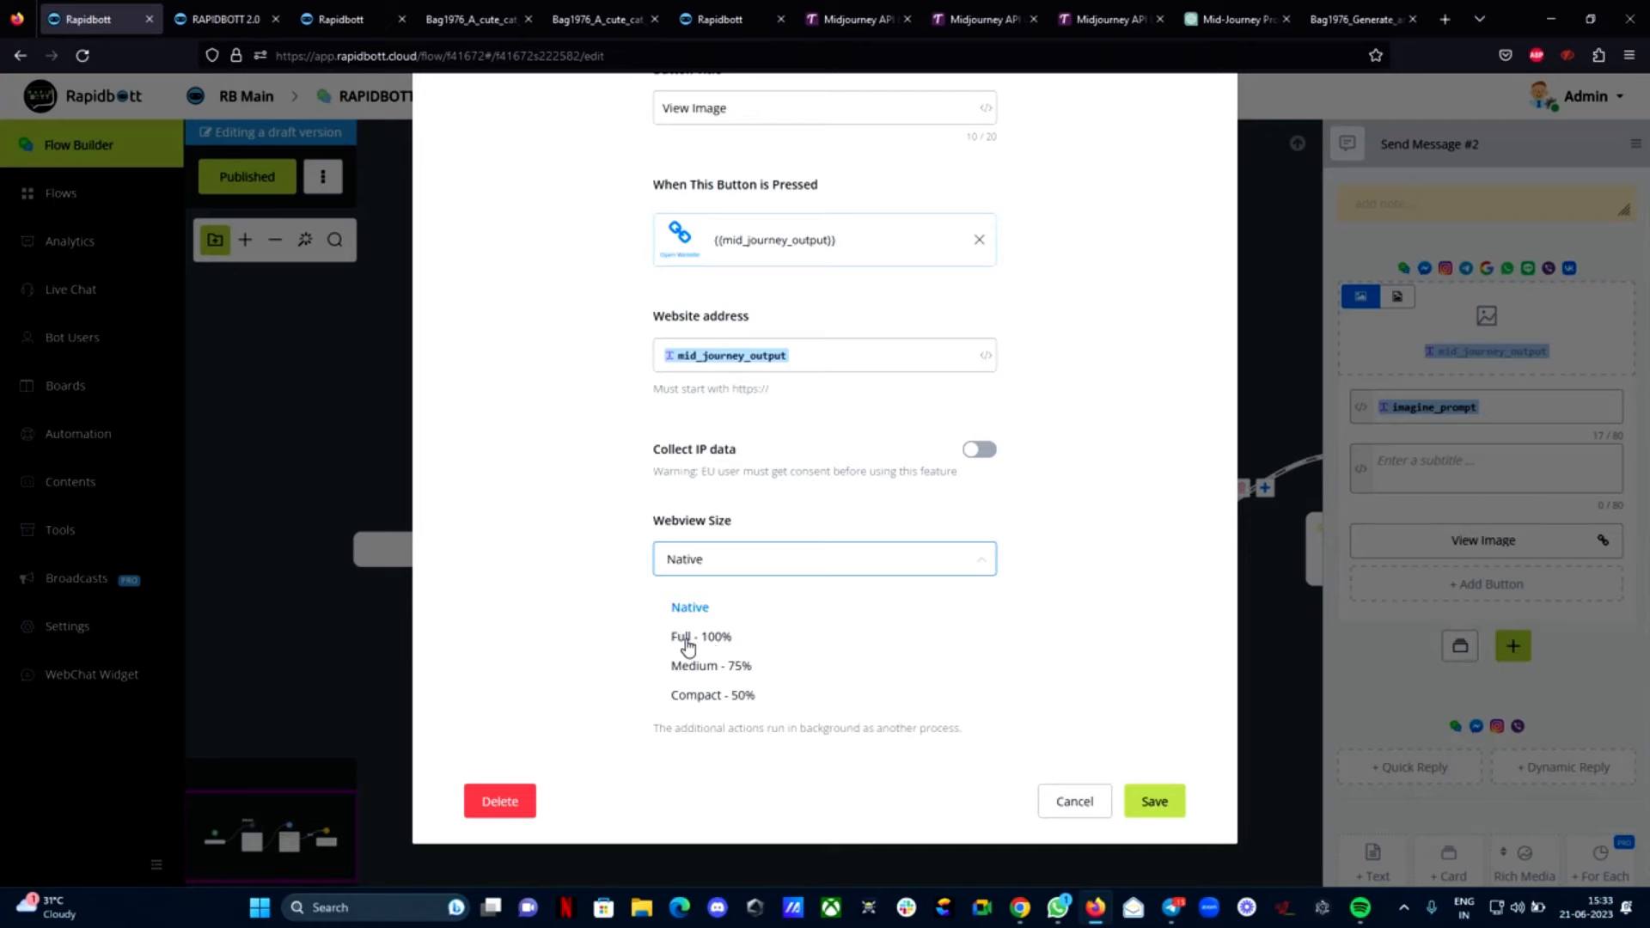
left_click(687, 640)
left_click(1161, 802)
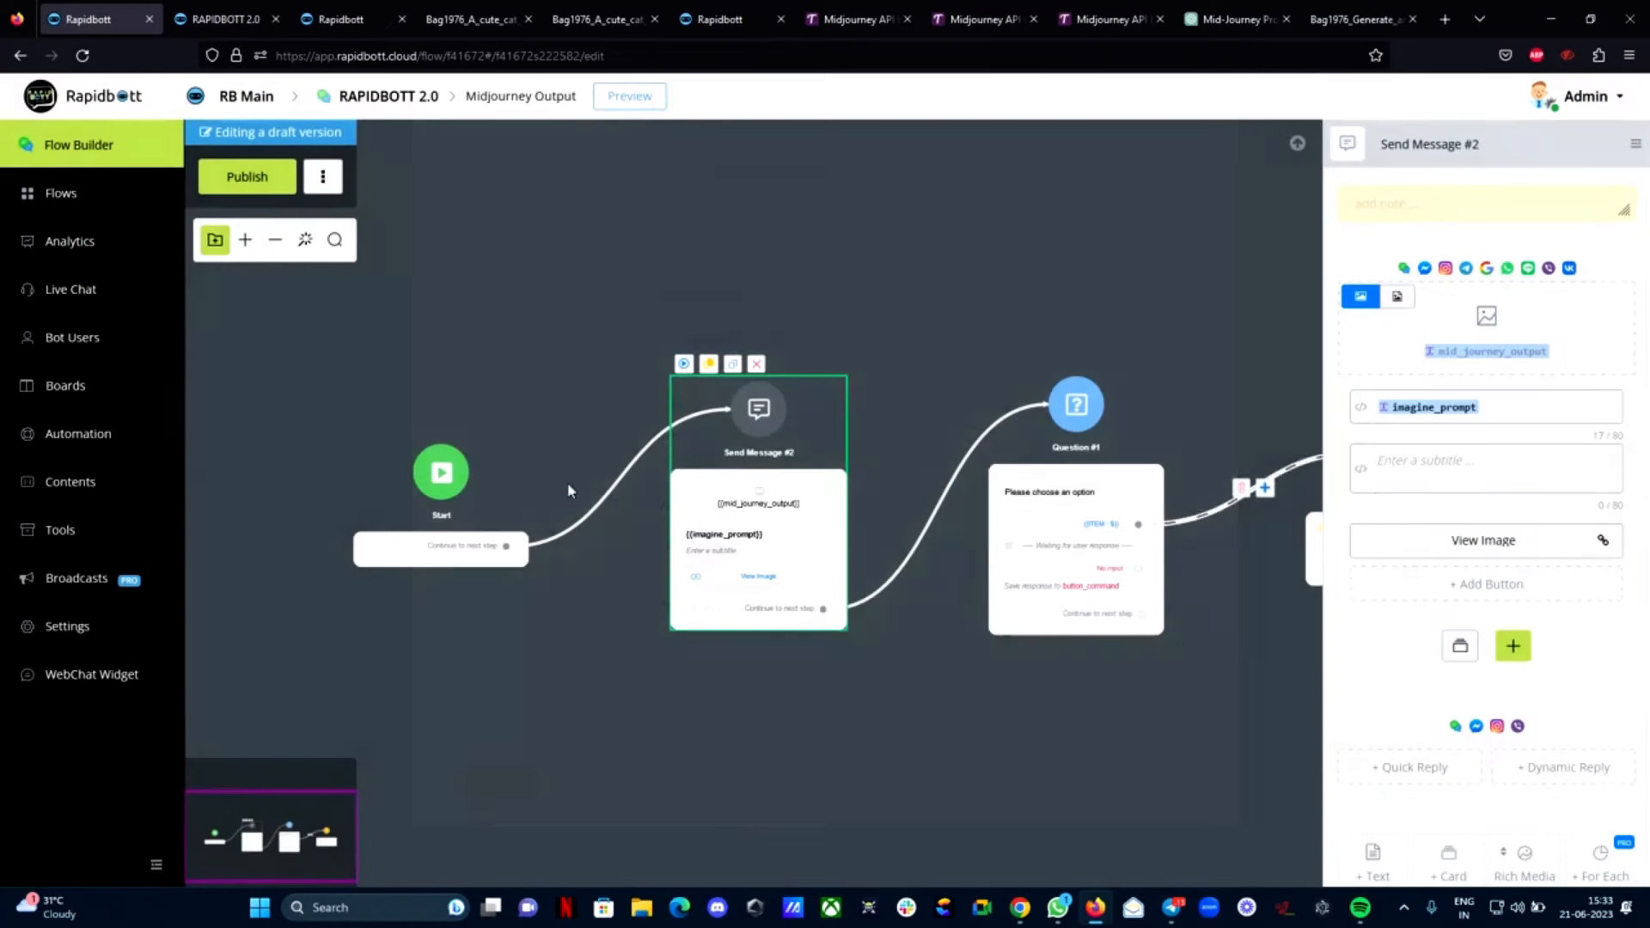
left_click(258, 179)
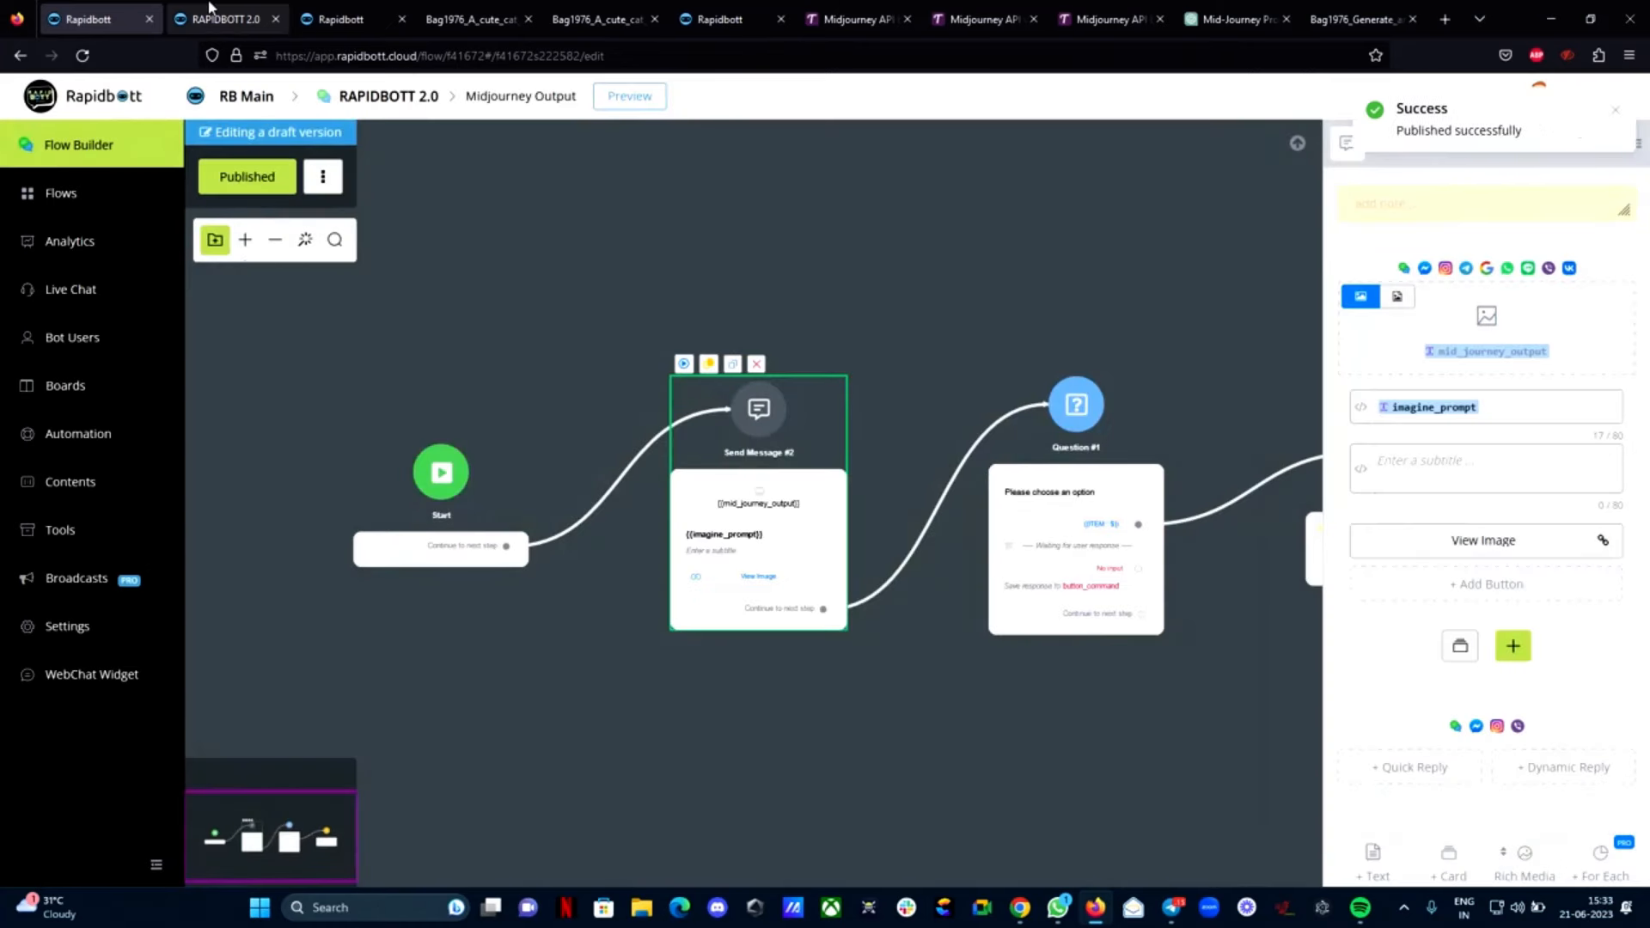
Choose the U1 option for the generated forest image in the web preview chat
left_click(209, 10)
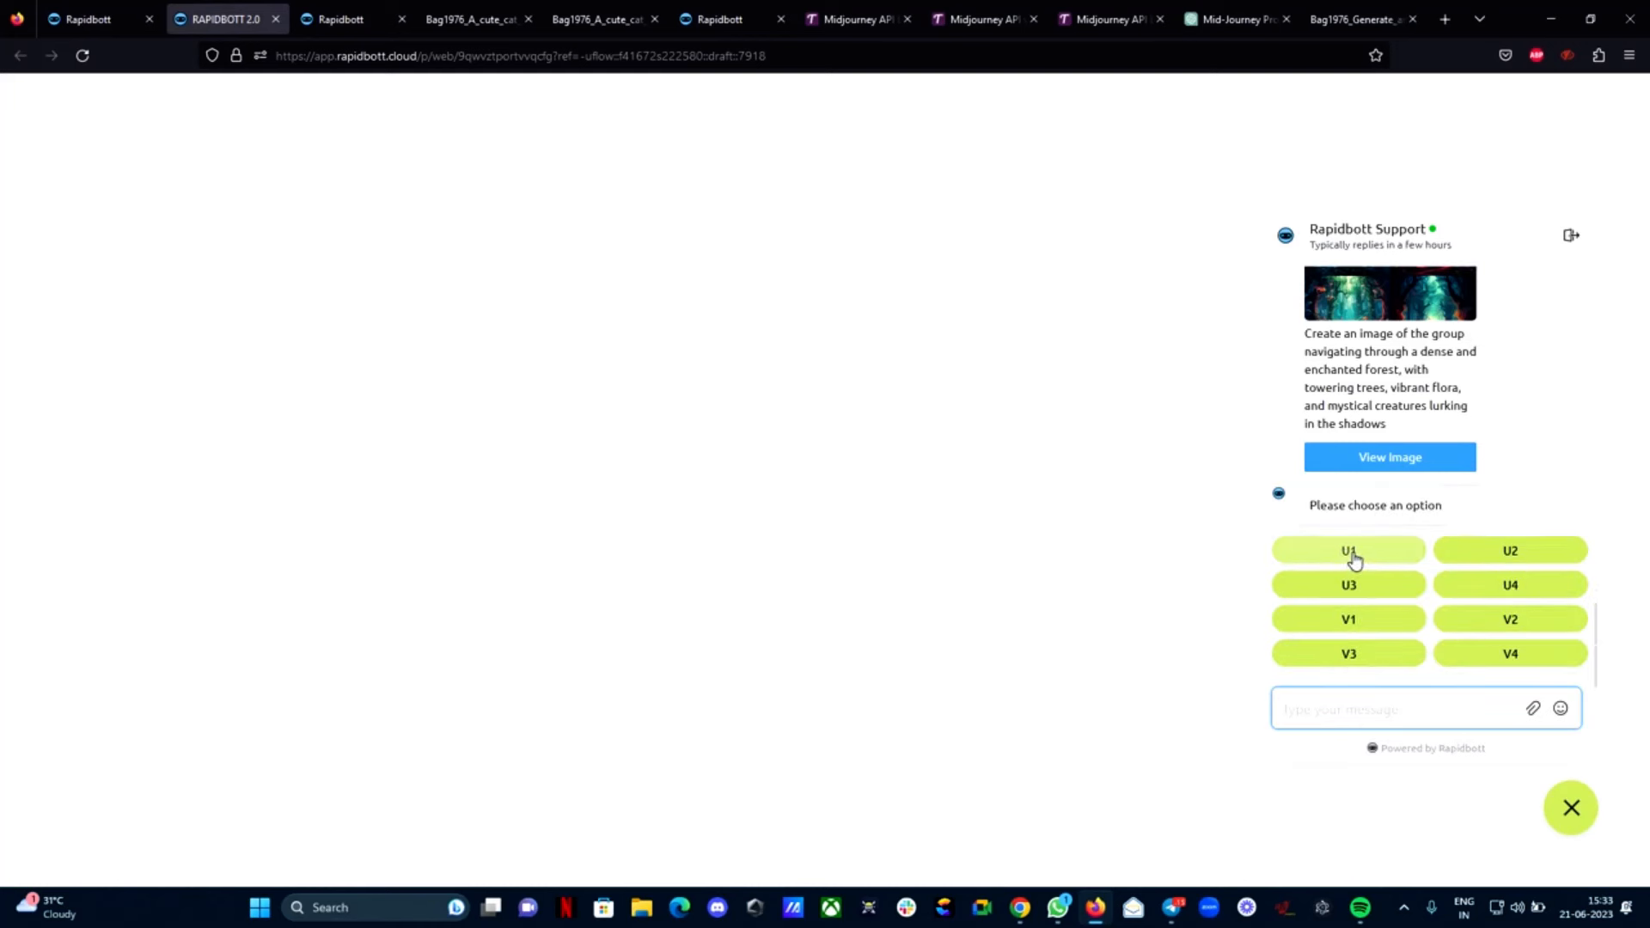
left_click(1361, 553)
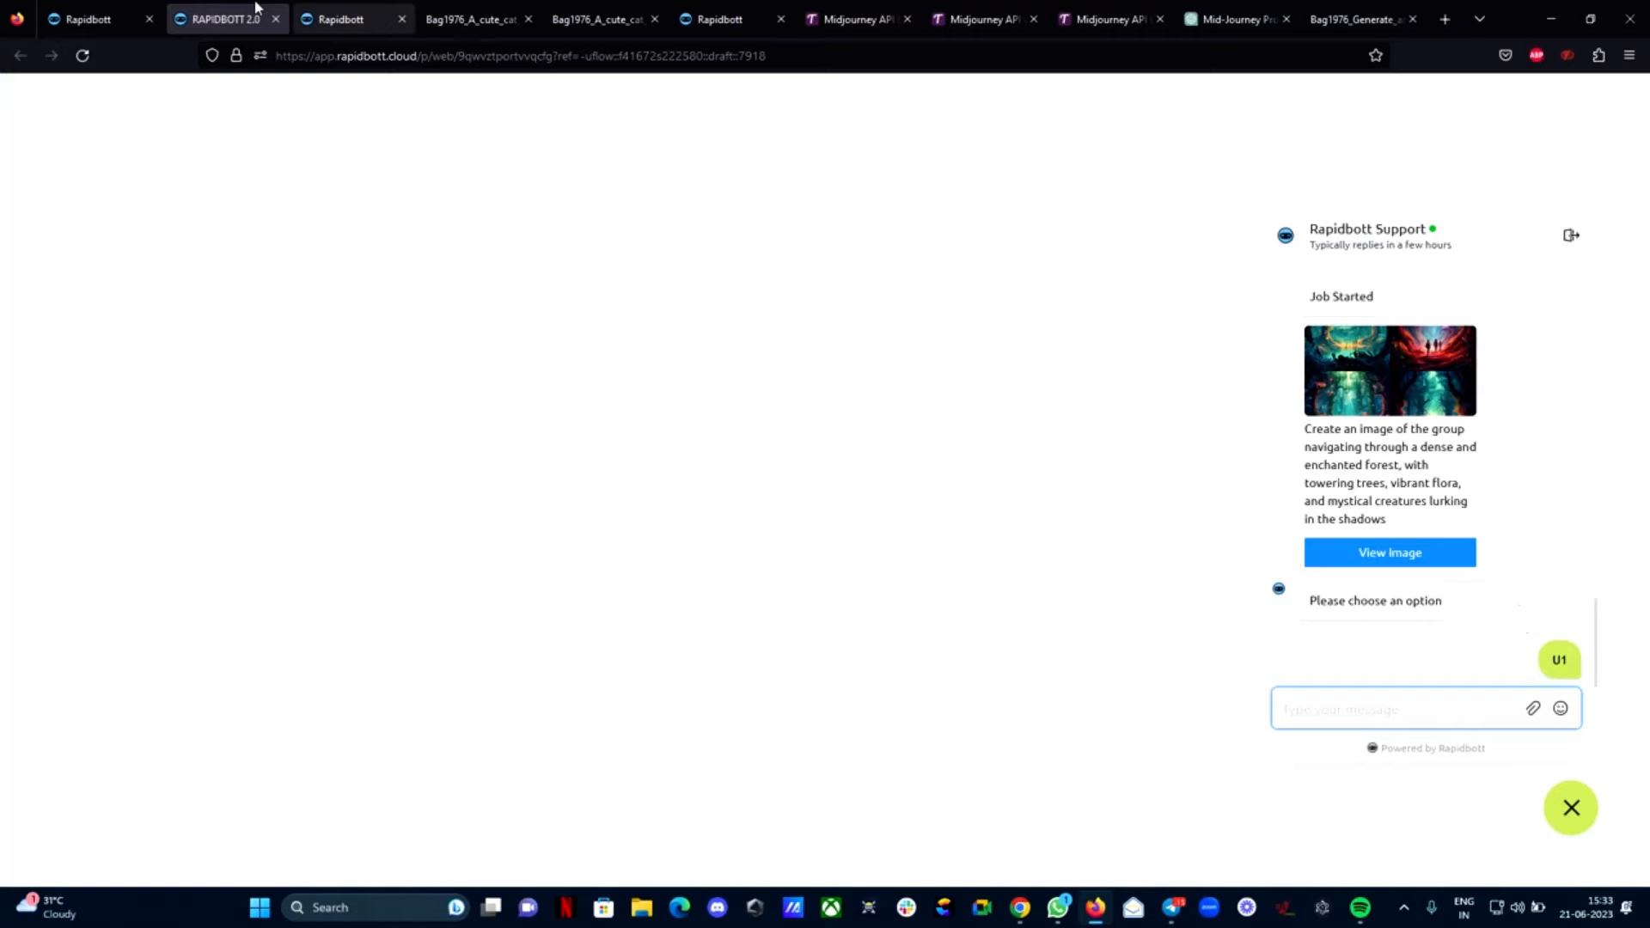
Close the first cute cat image tab and return to the Midjourney Output flow
left_click(344, 17)
left_click(464, 19)
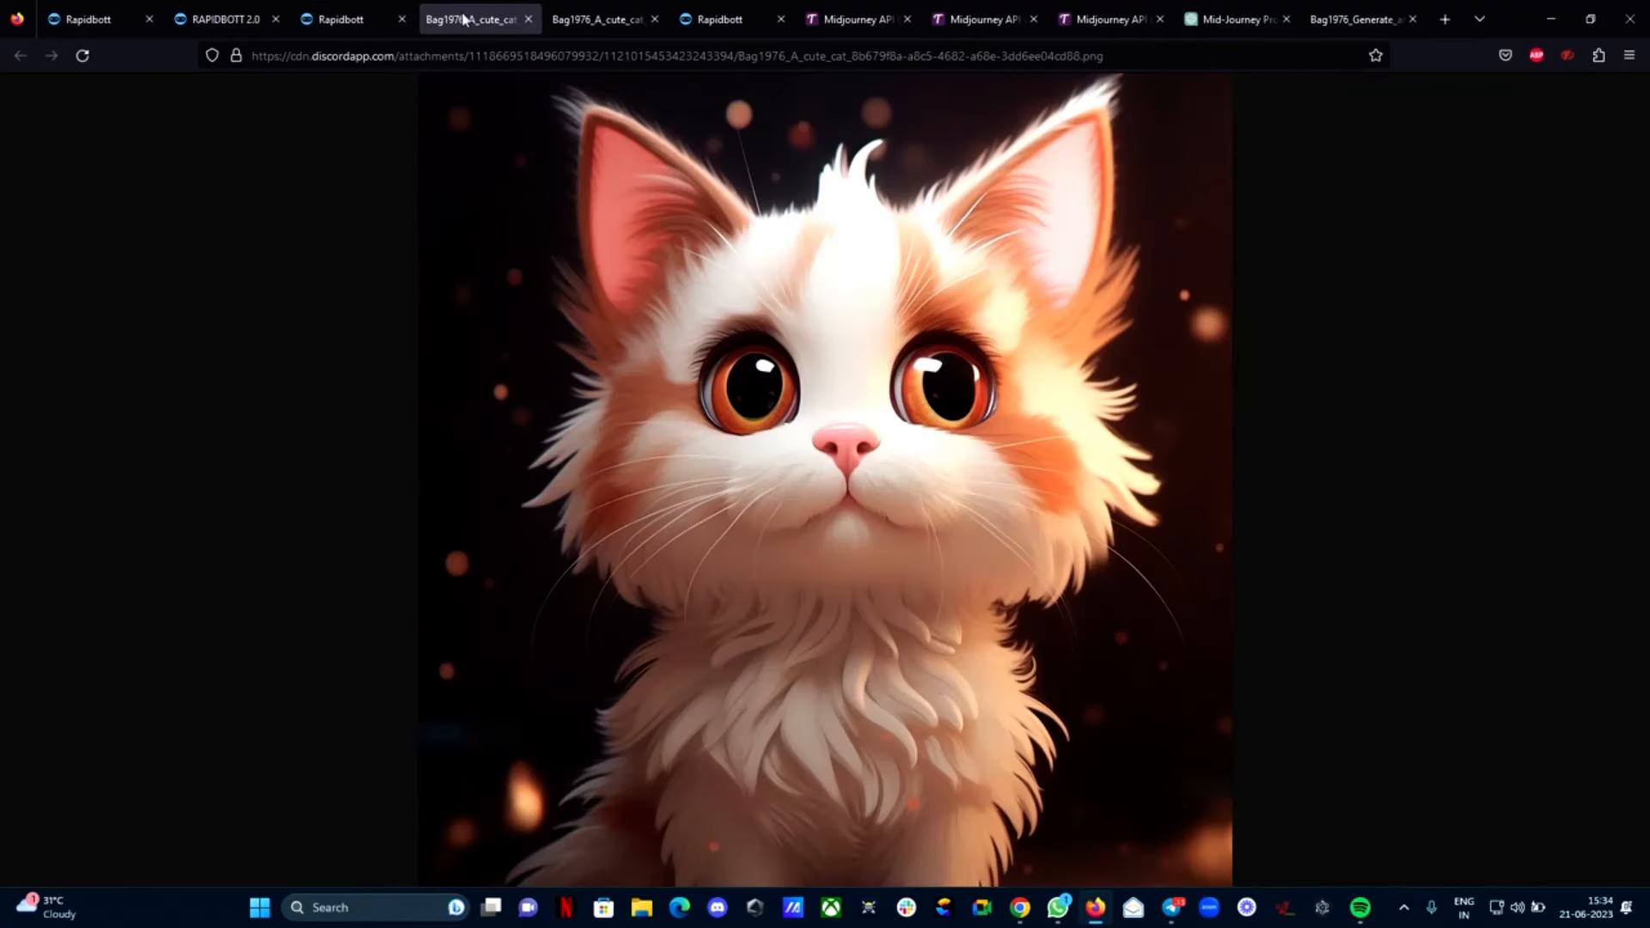
left_click(527, 19)
left_click(361, 10)
left_click(229, 9)
left_click(91, 17)
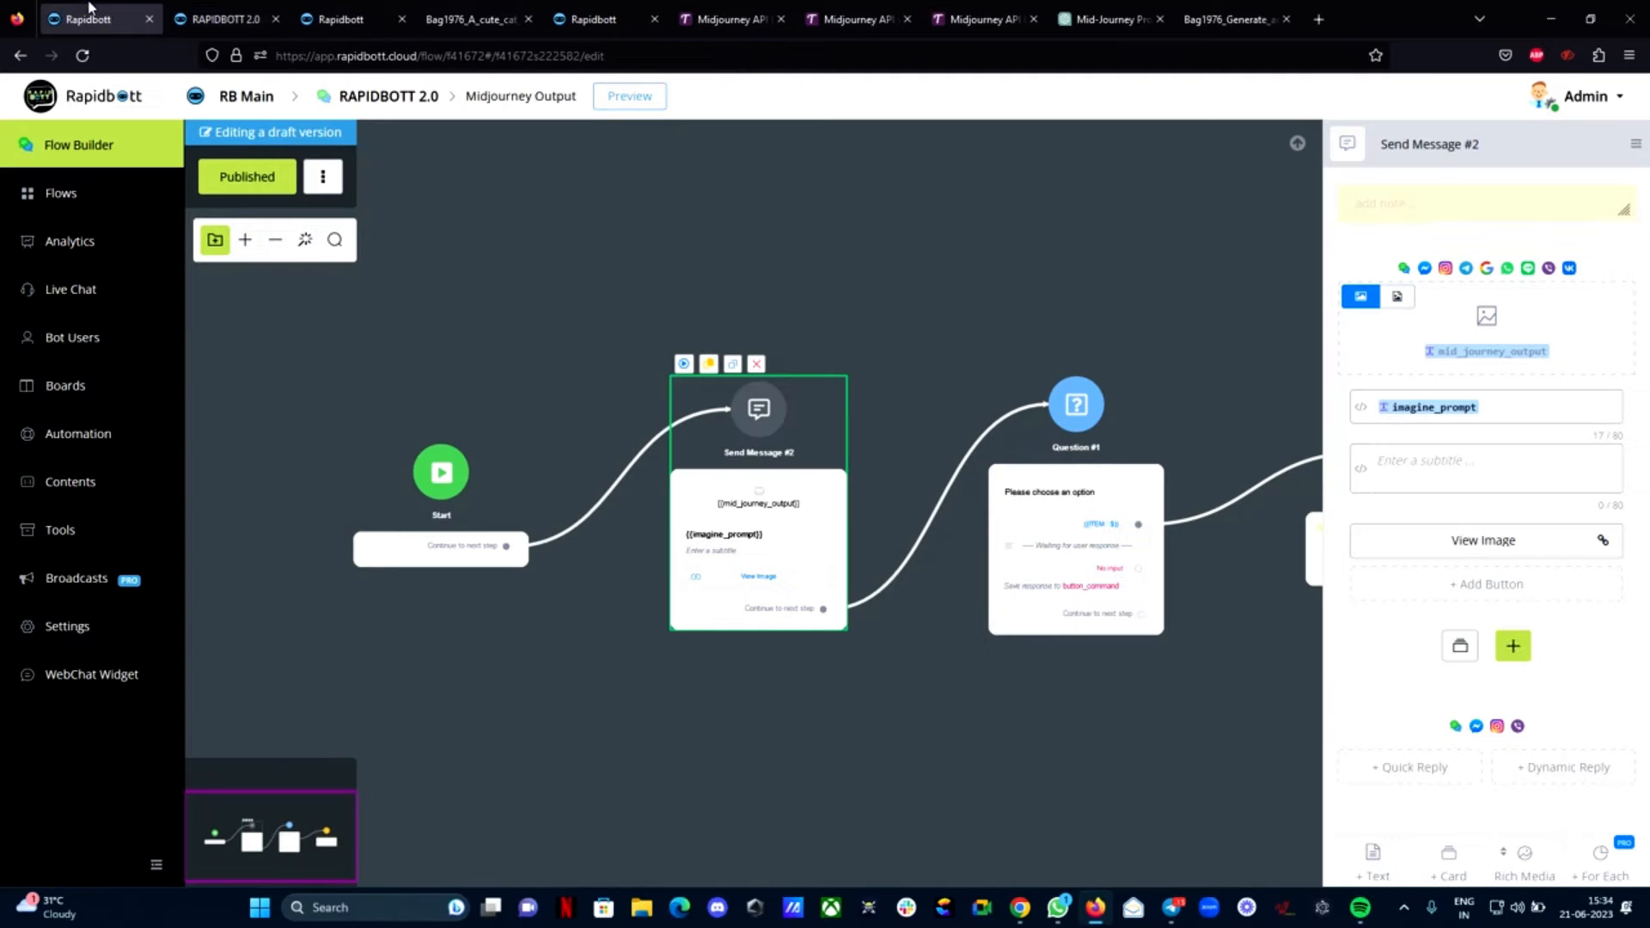
View the upscaled forest image in the preview chat's embedded webview and return to the conversation
left_click(222, 9)
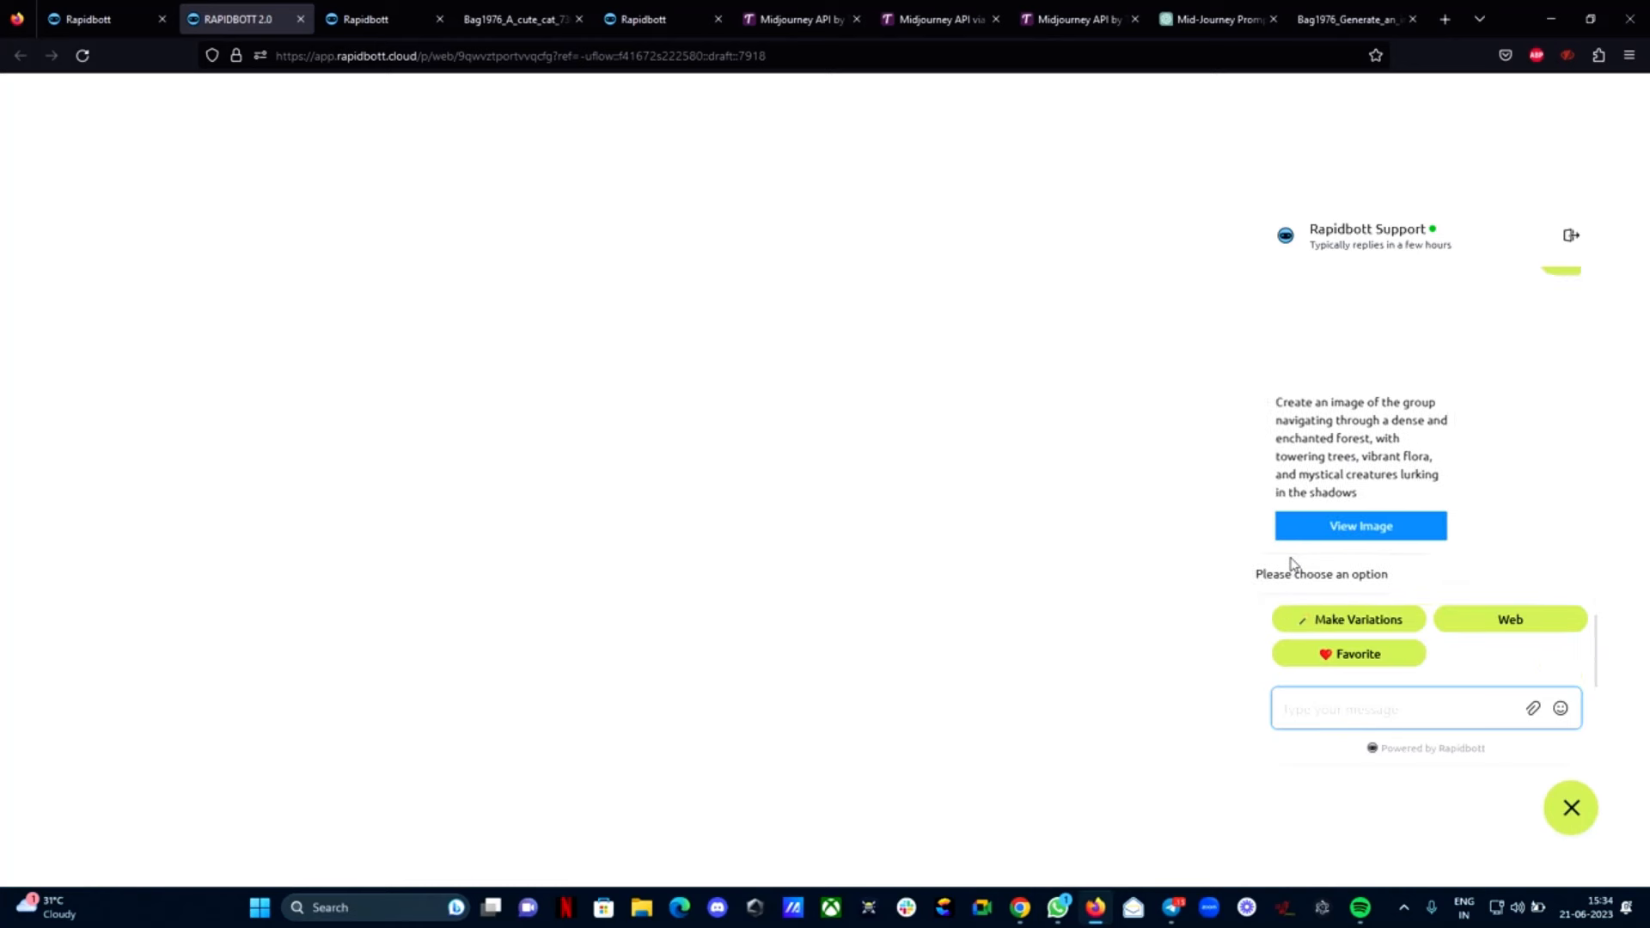
left_click(1393, 527)
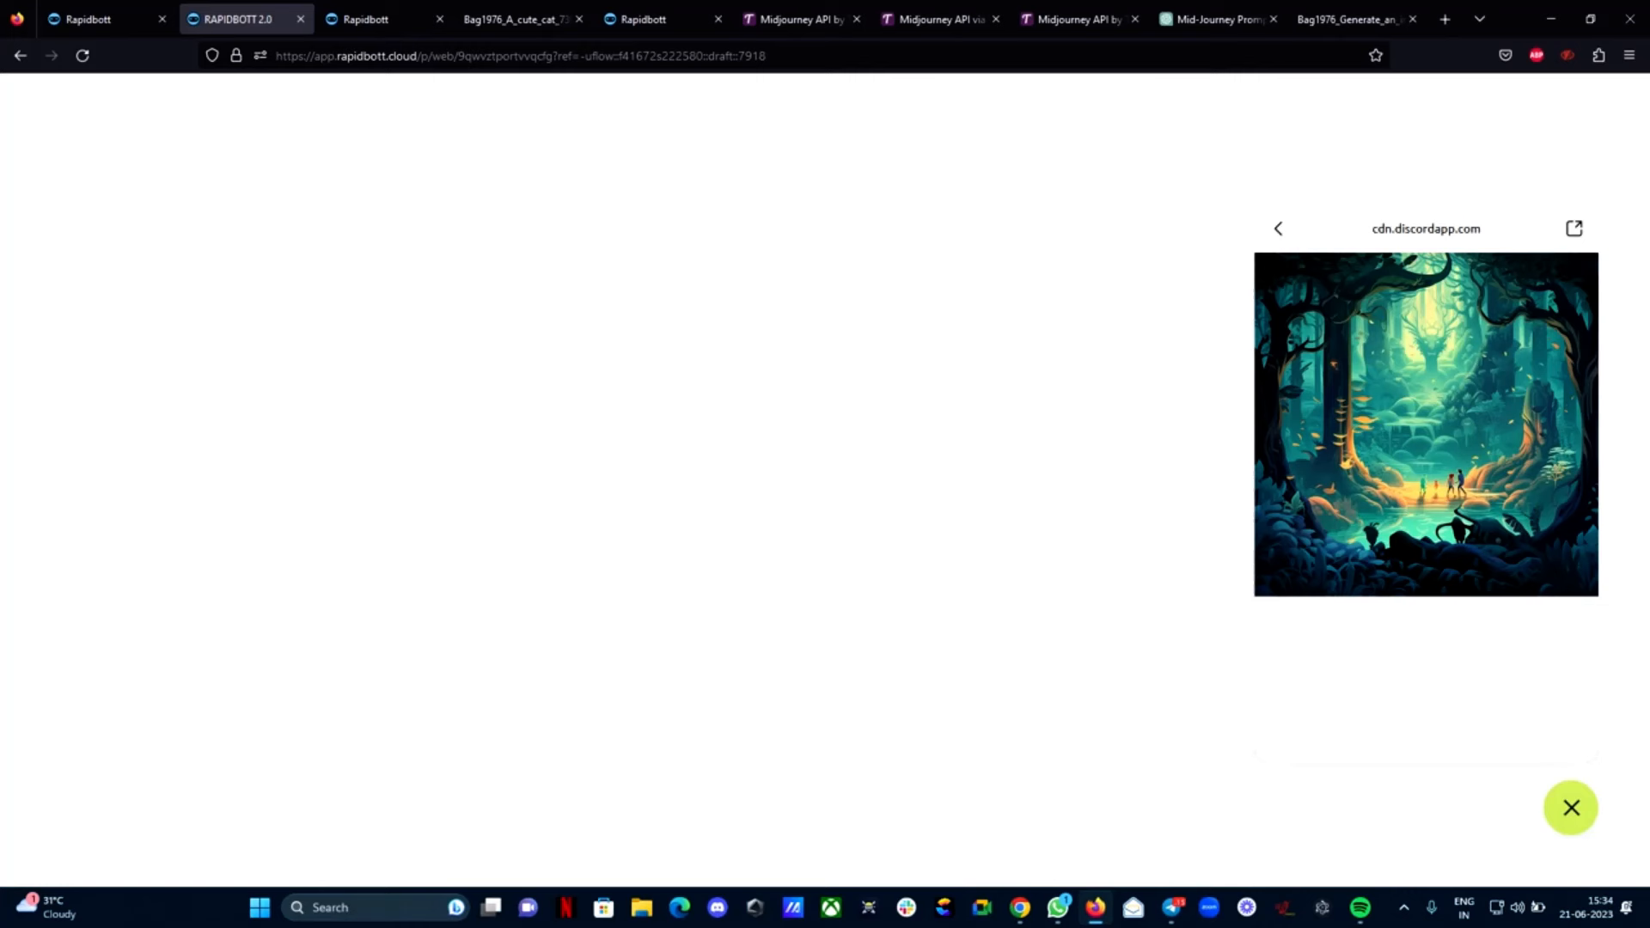
left_click(1279, 230)
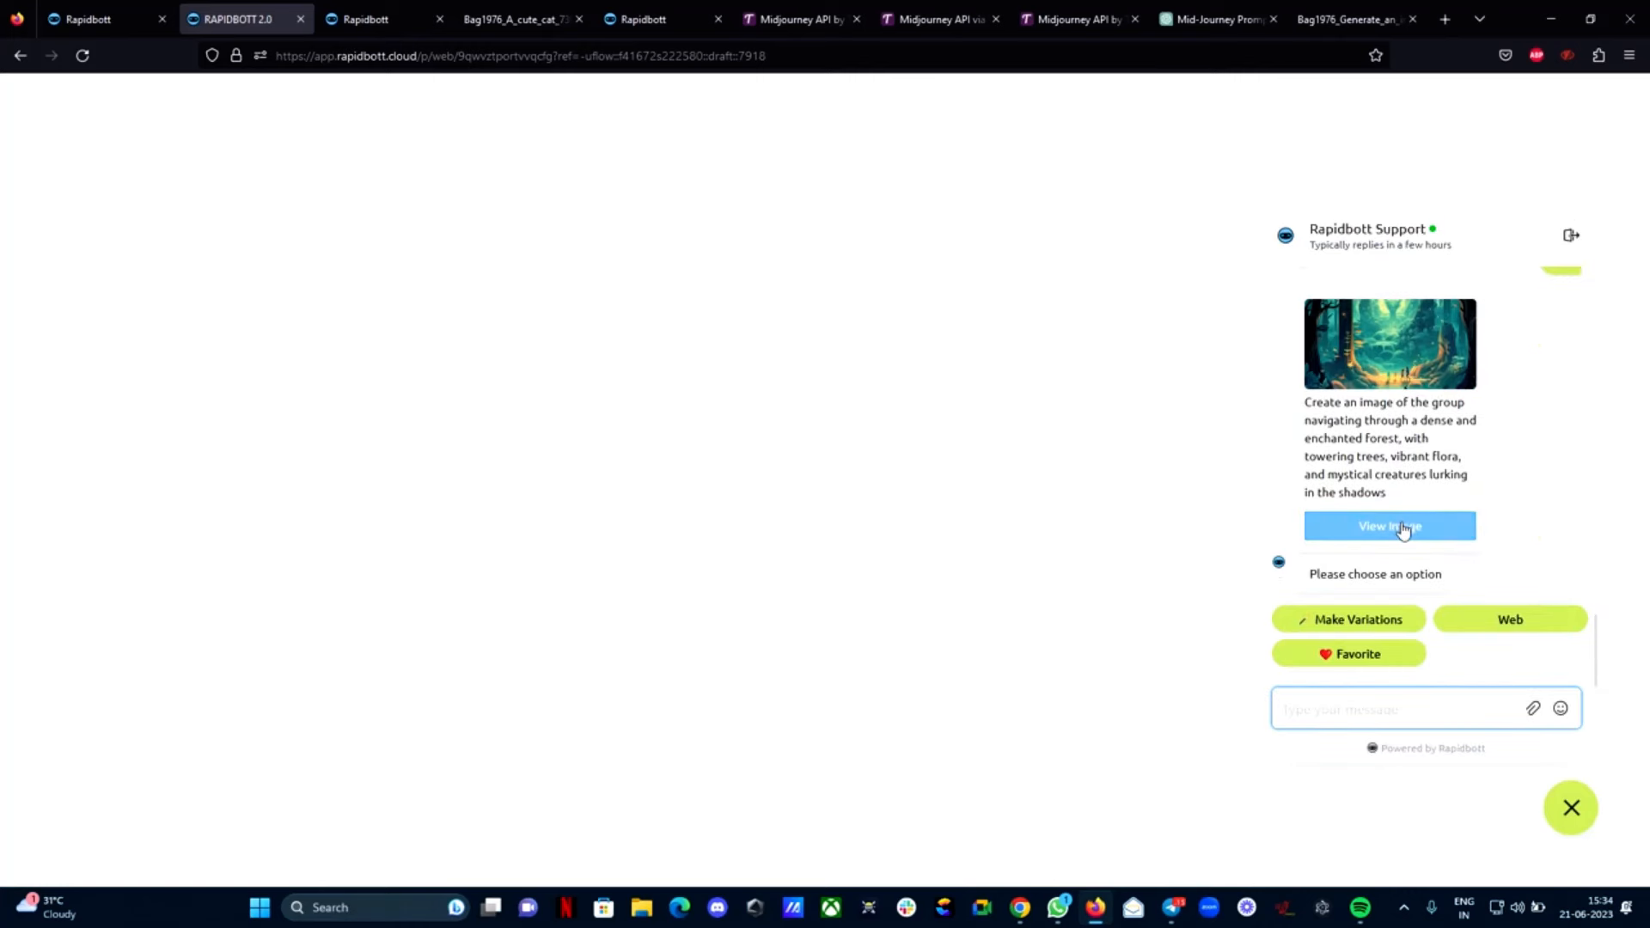
left_click(1404, 529)
left_click(1278, 230)
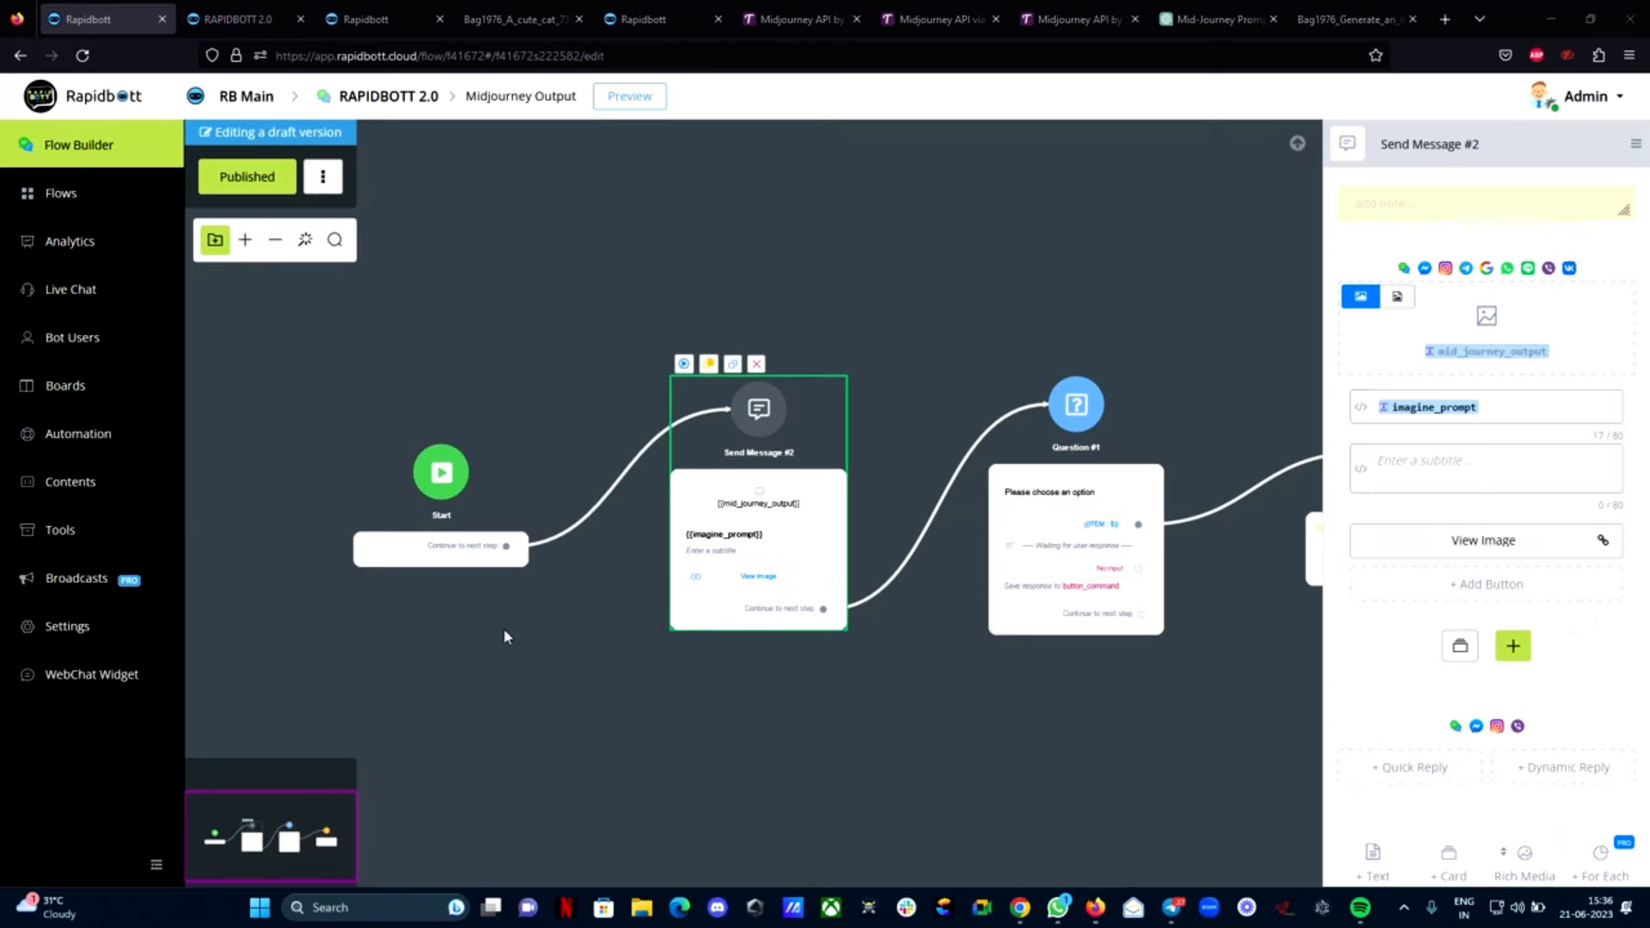
Start a new keyword automation with the keyword MID and the rule "If message is"
left_click(1034, 772)
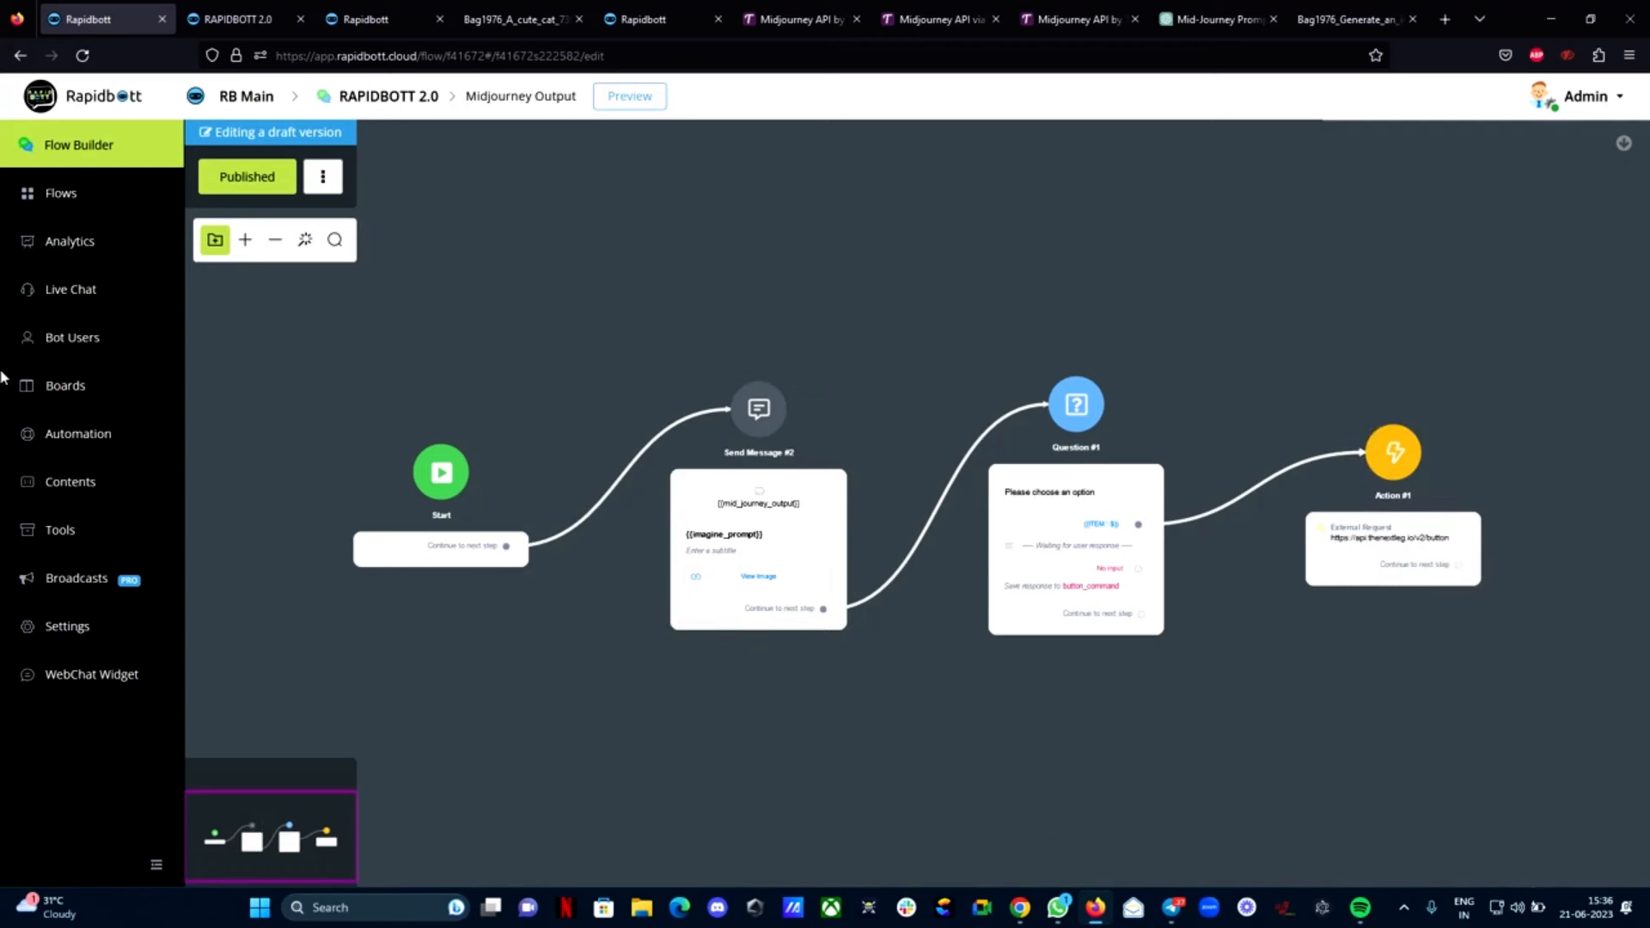
left_click(86, 443)
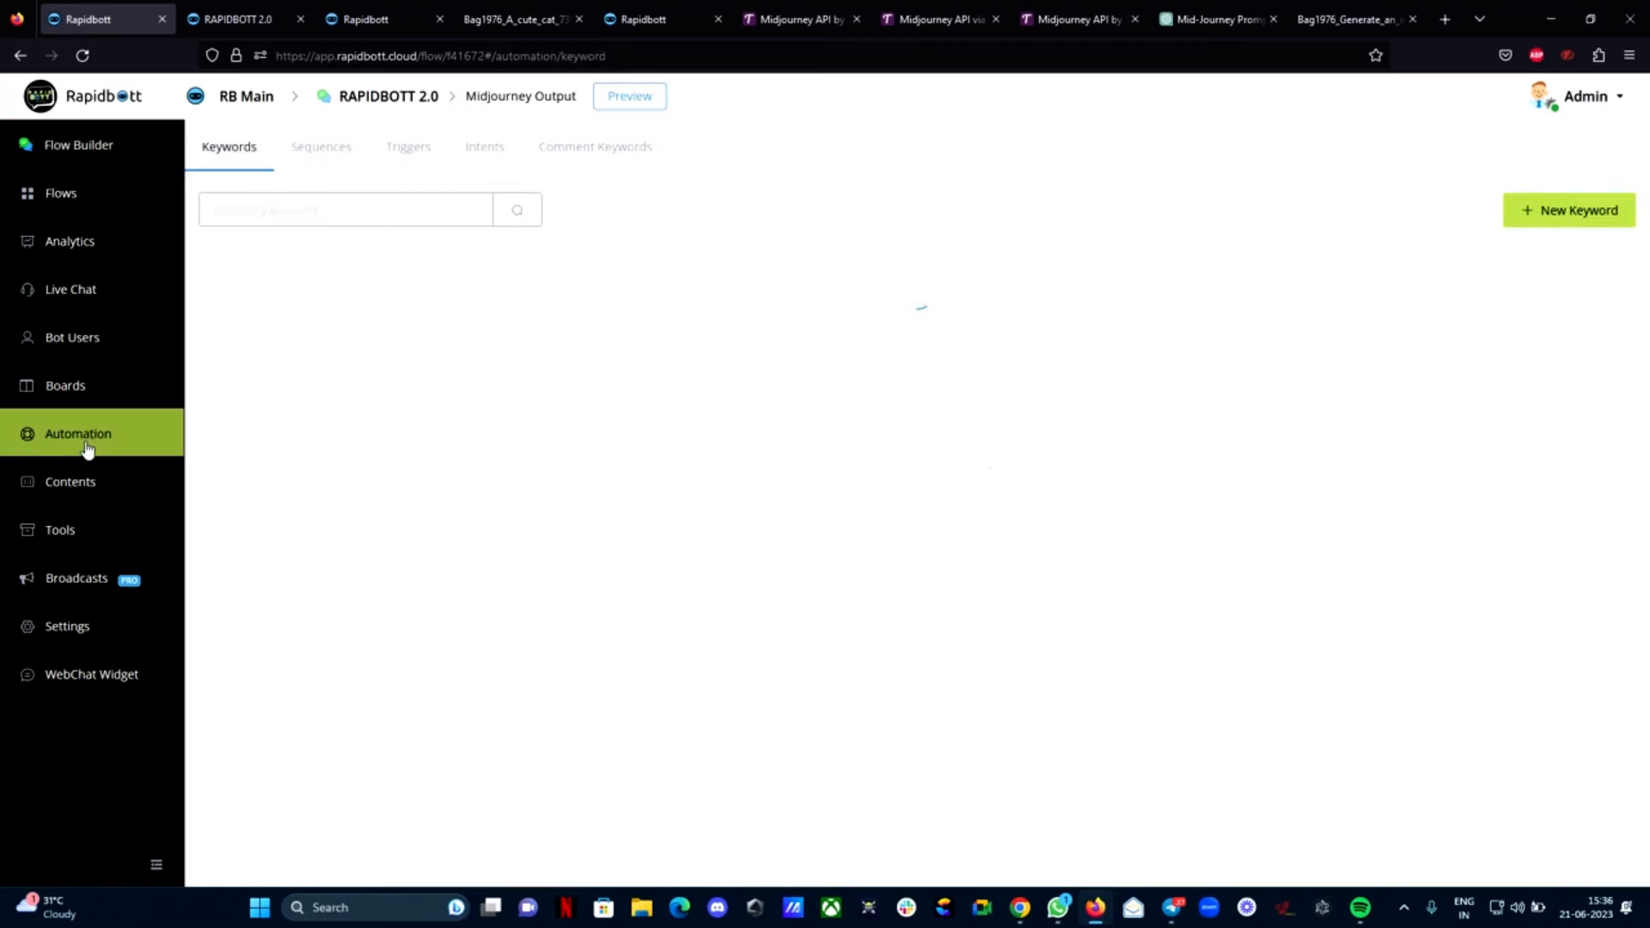
left_click(1548, 214)
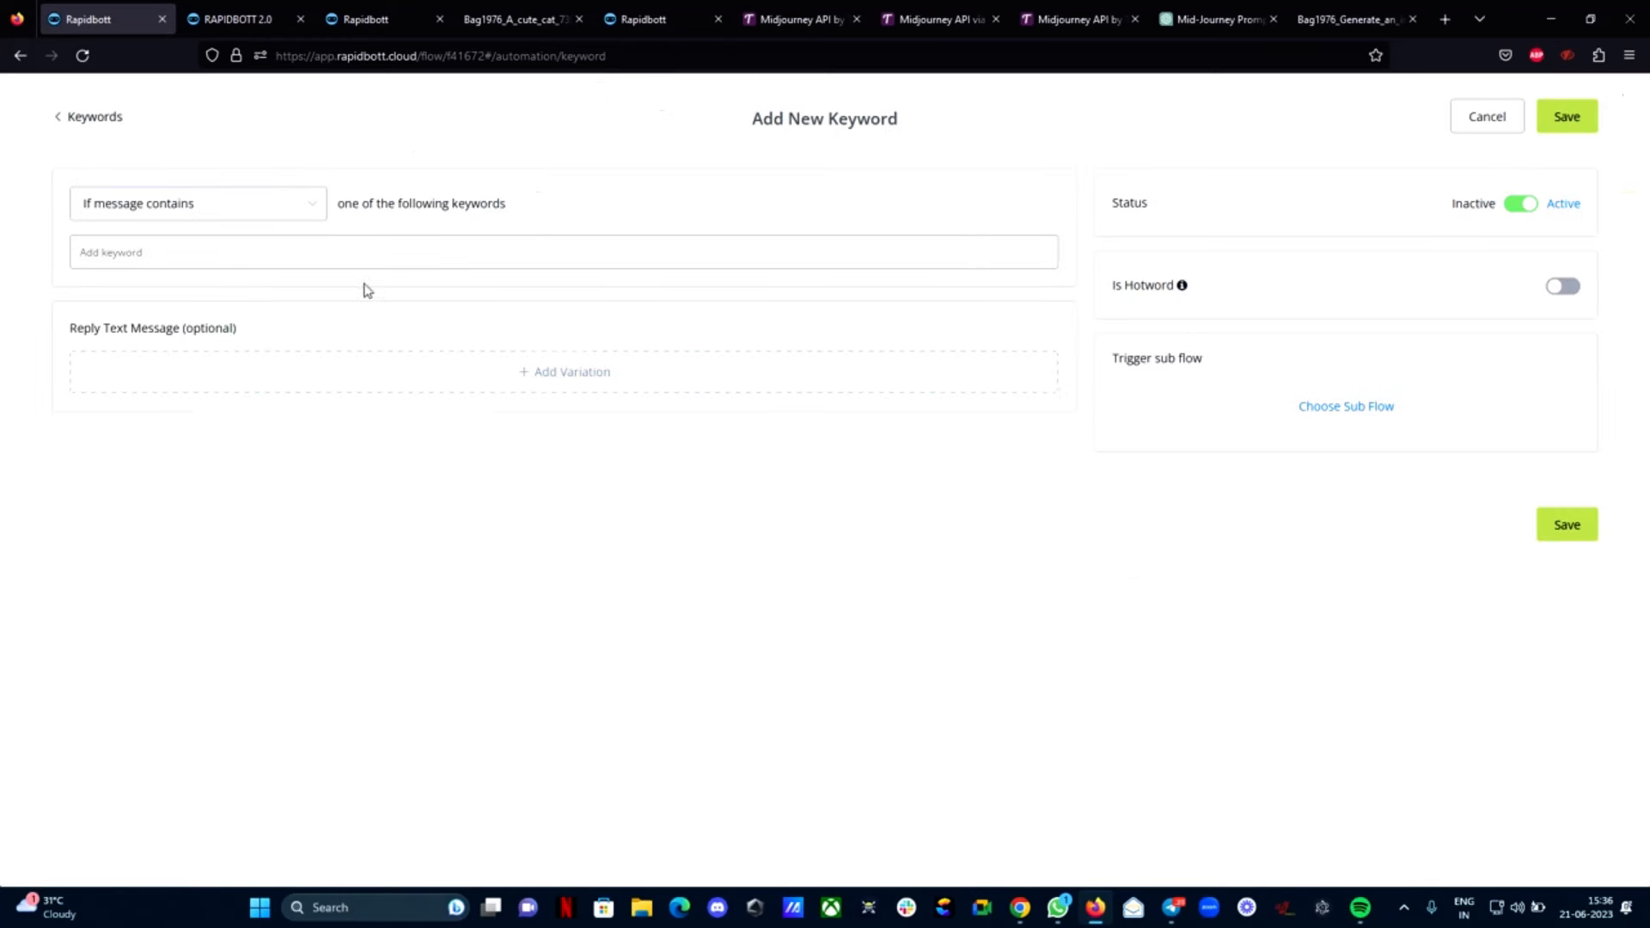
type("MID")
left_click(108, 204)
left_click(117, 252)
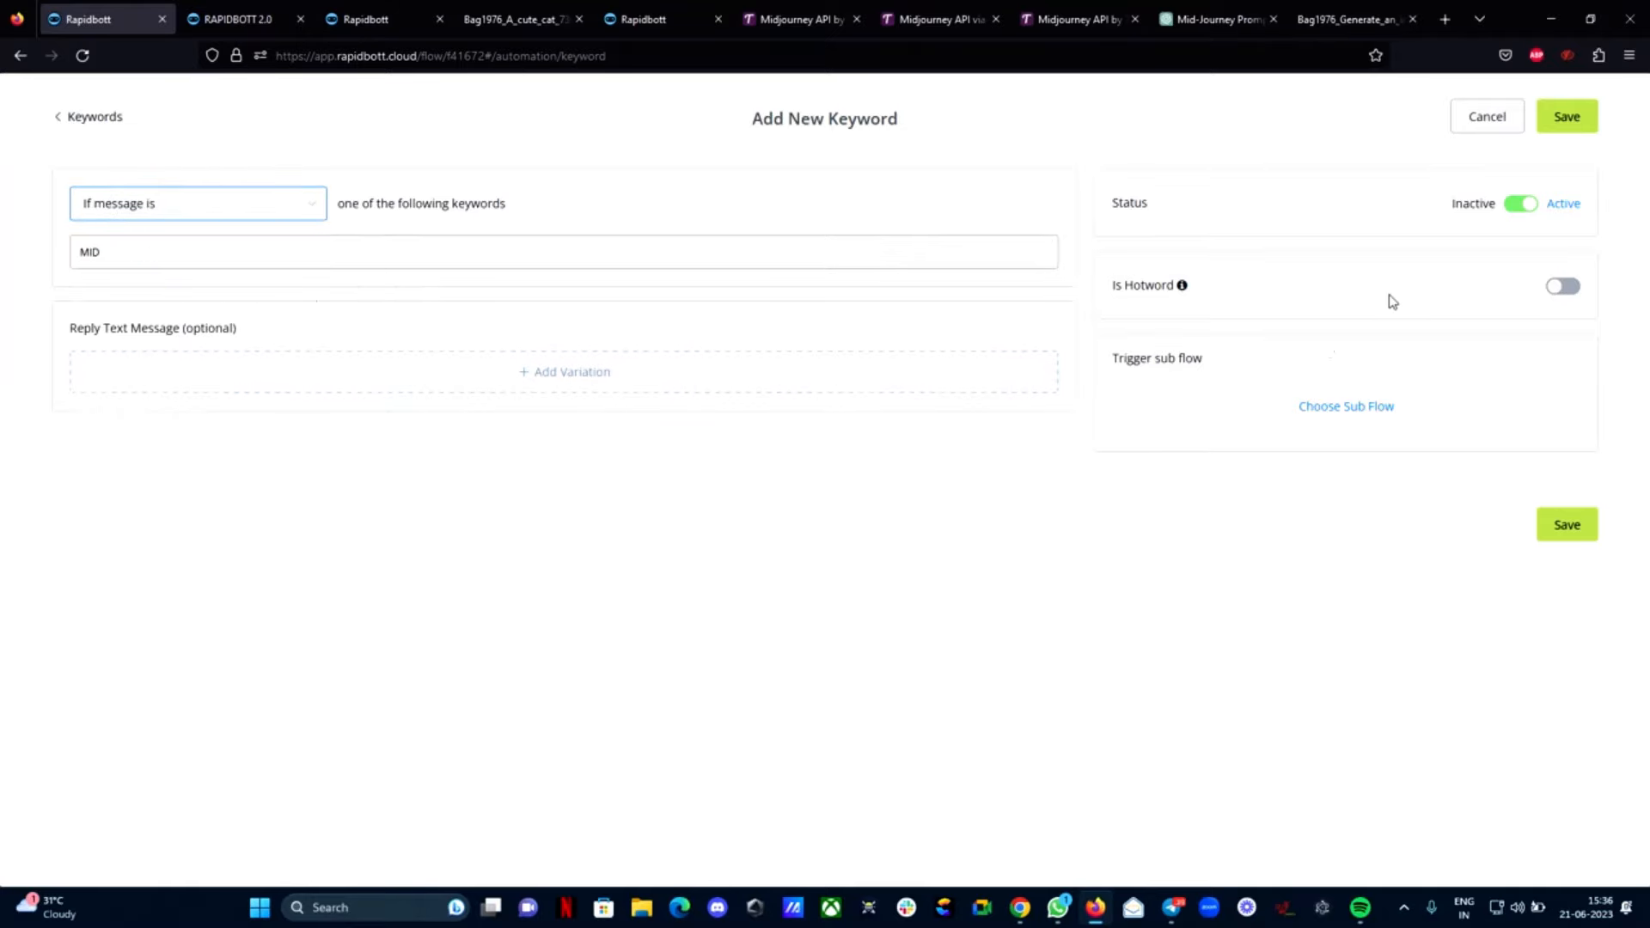
Mark the new MID keyword as a hotword, make it trigger the Midjourney Input sub flow, and save it
left_click(1561, 287)
left_click(1393, 407)
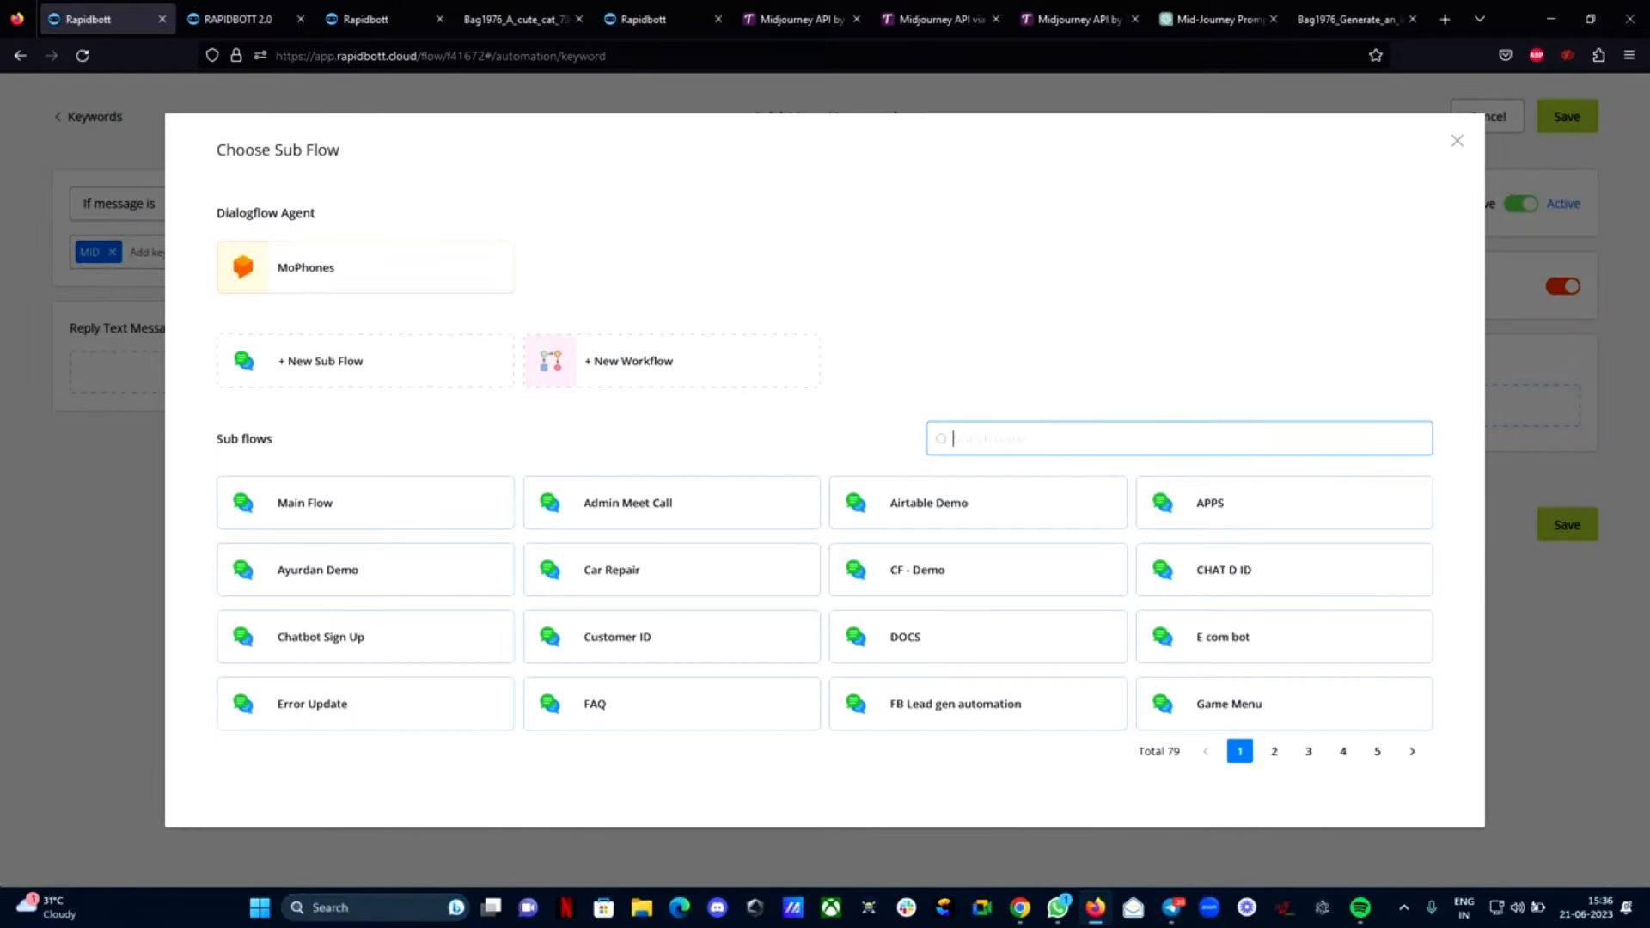
type("mi")
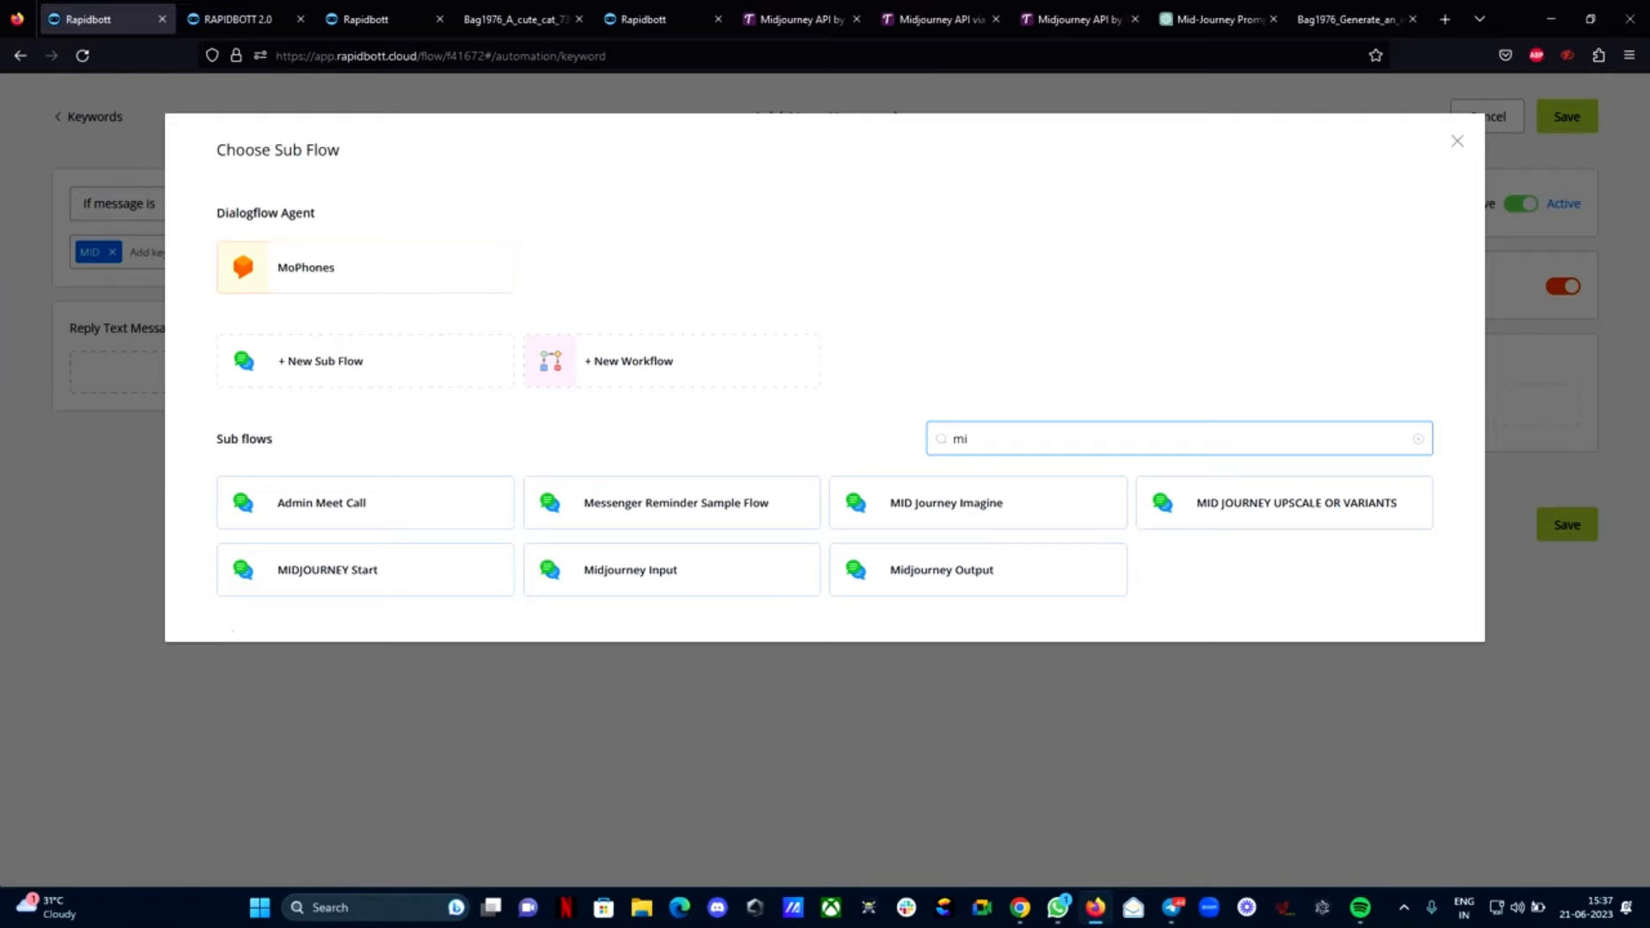
left_click(647, 574)
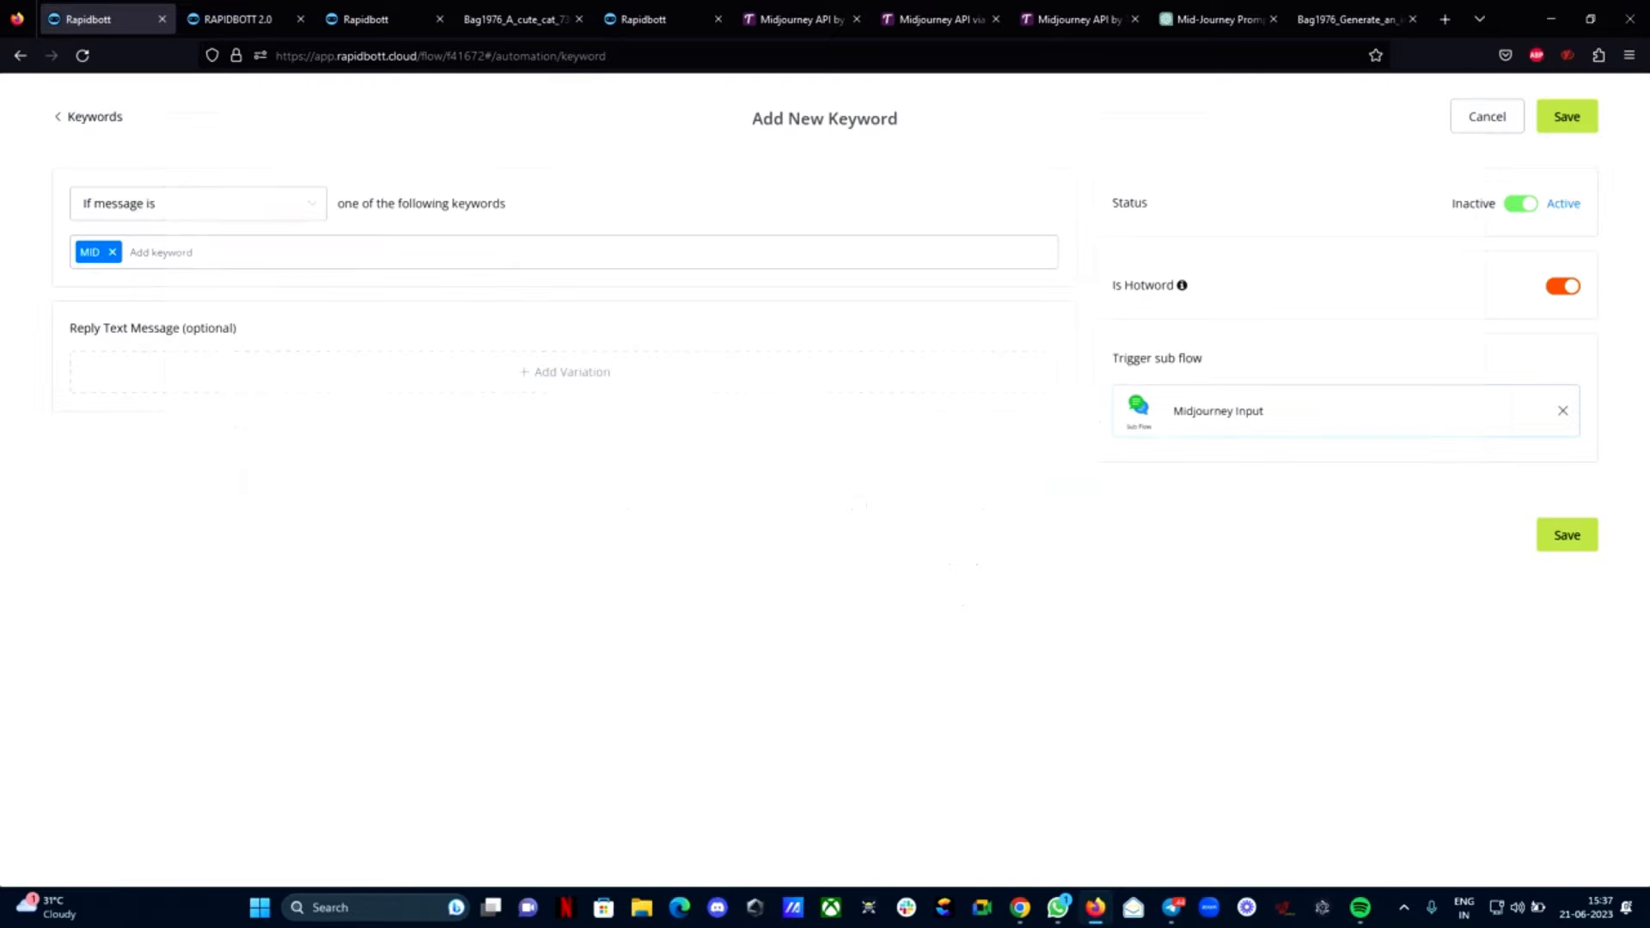
left_click(1571, 540)
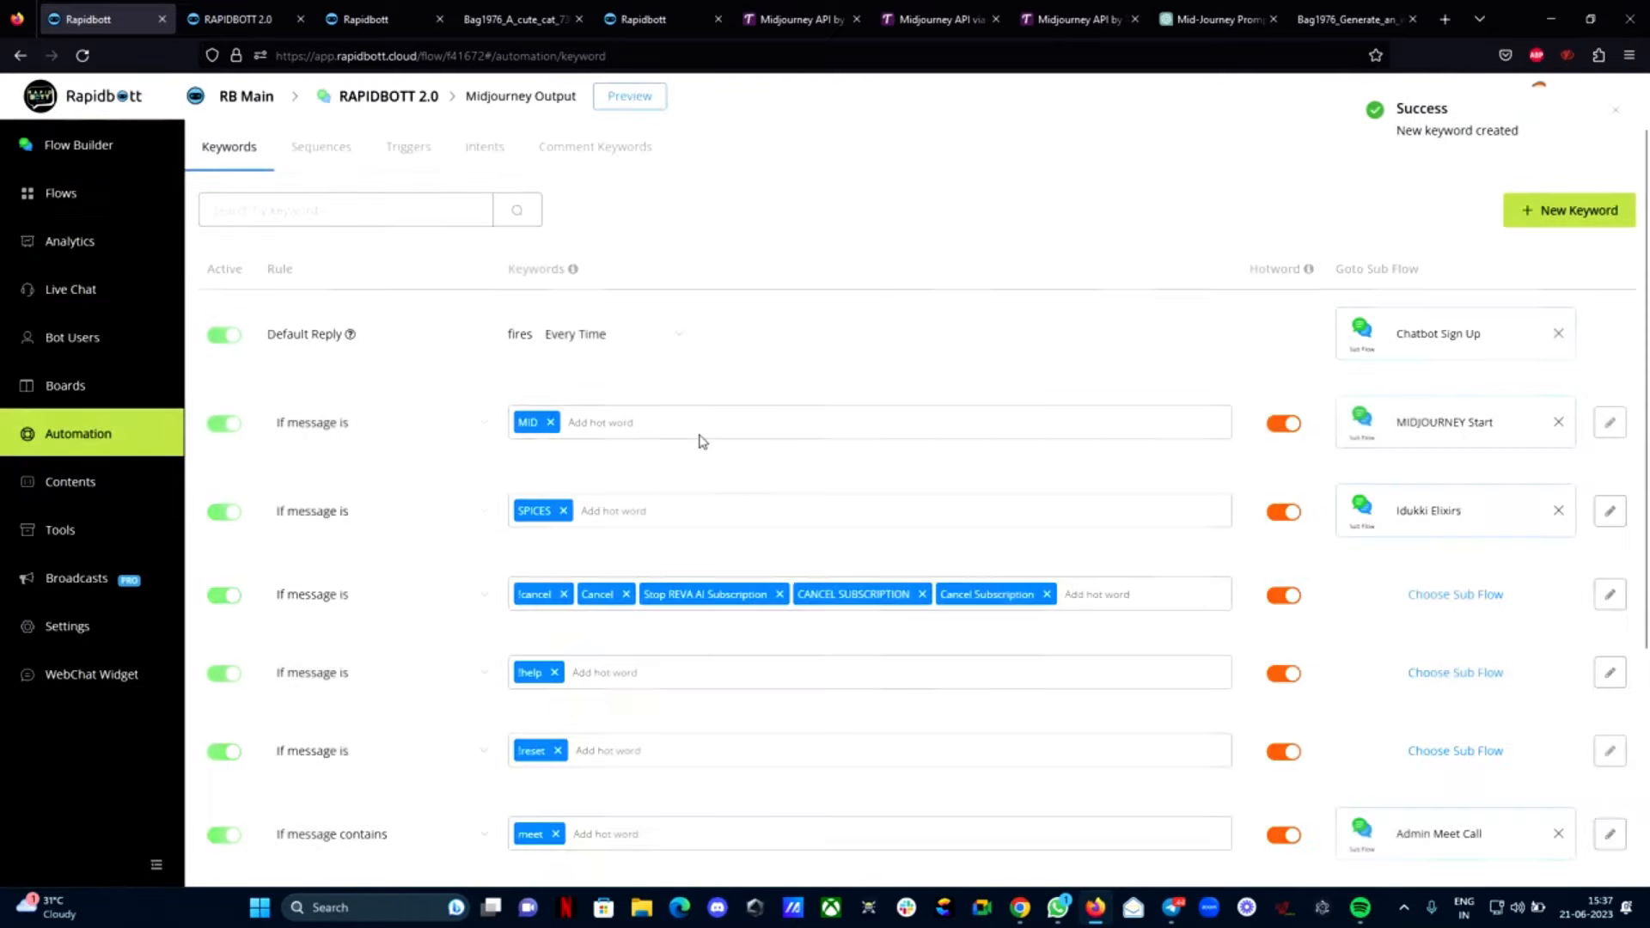
Turn off the hotword on the older MID rule that triggers MIDJOURNEY Start, remove its keyword and delete the rule
scroll(705, 447, "down", 3)
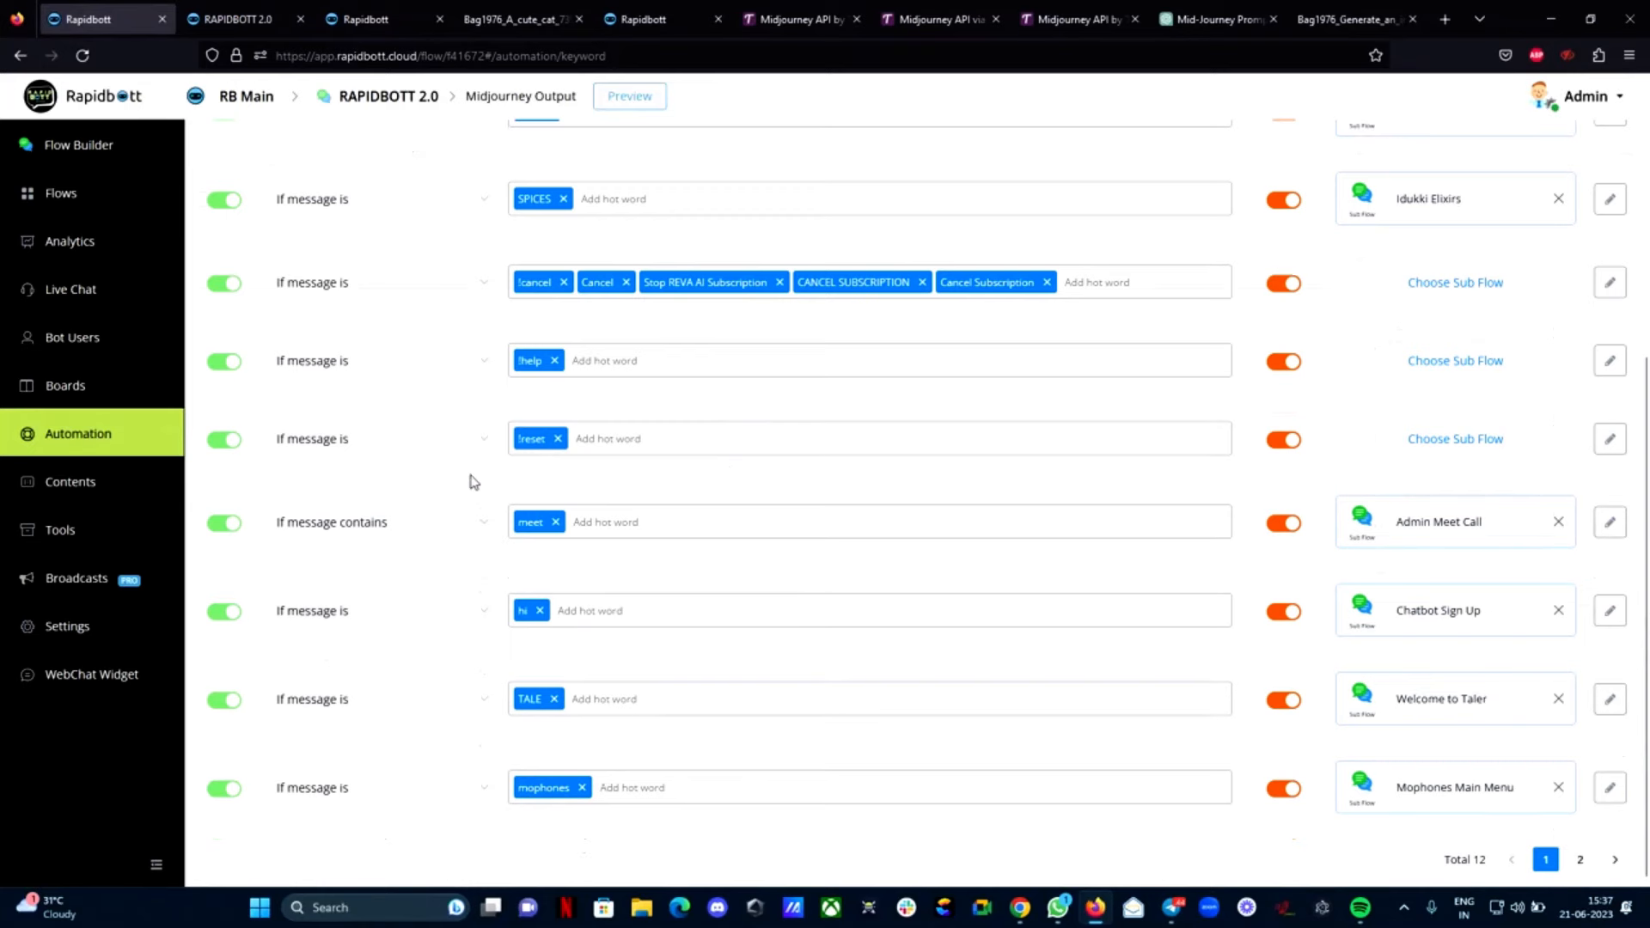
scroll(615, 468, "up", 3)
scroll(615, 467, "down", 3)
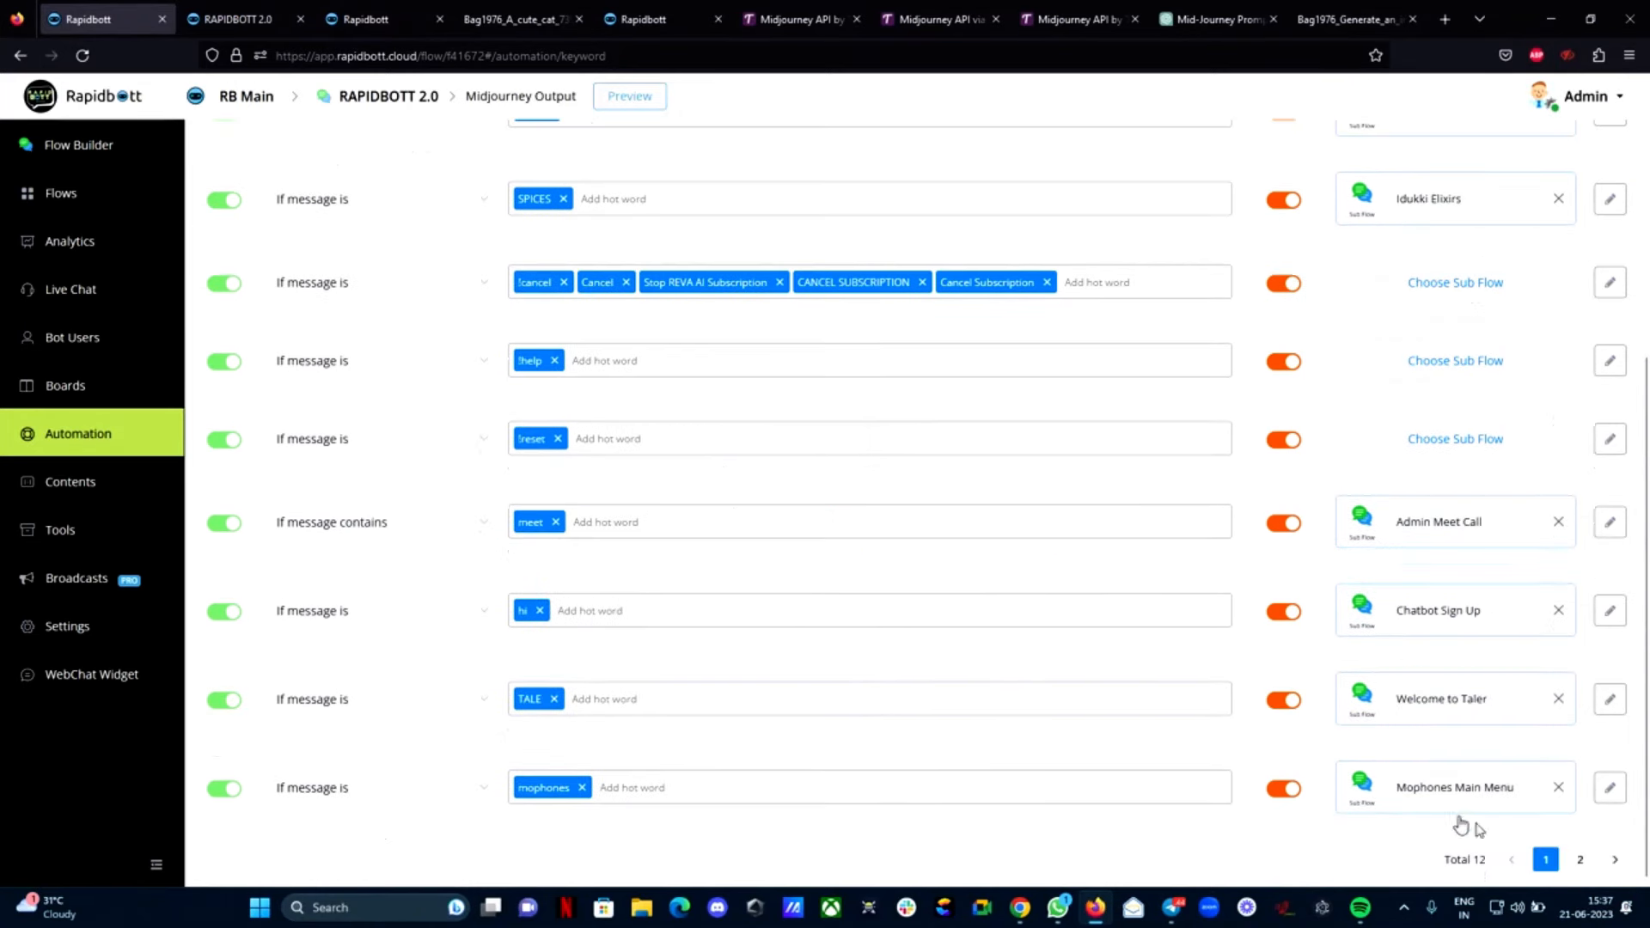
left_click(1577, 861)
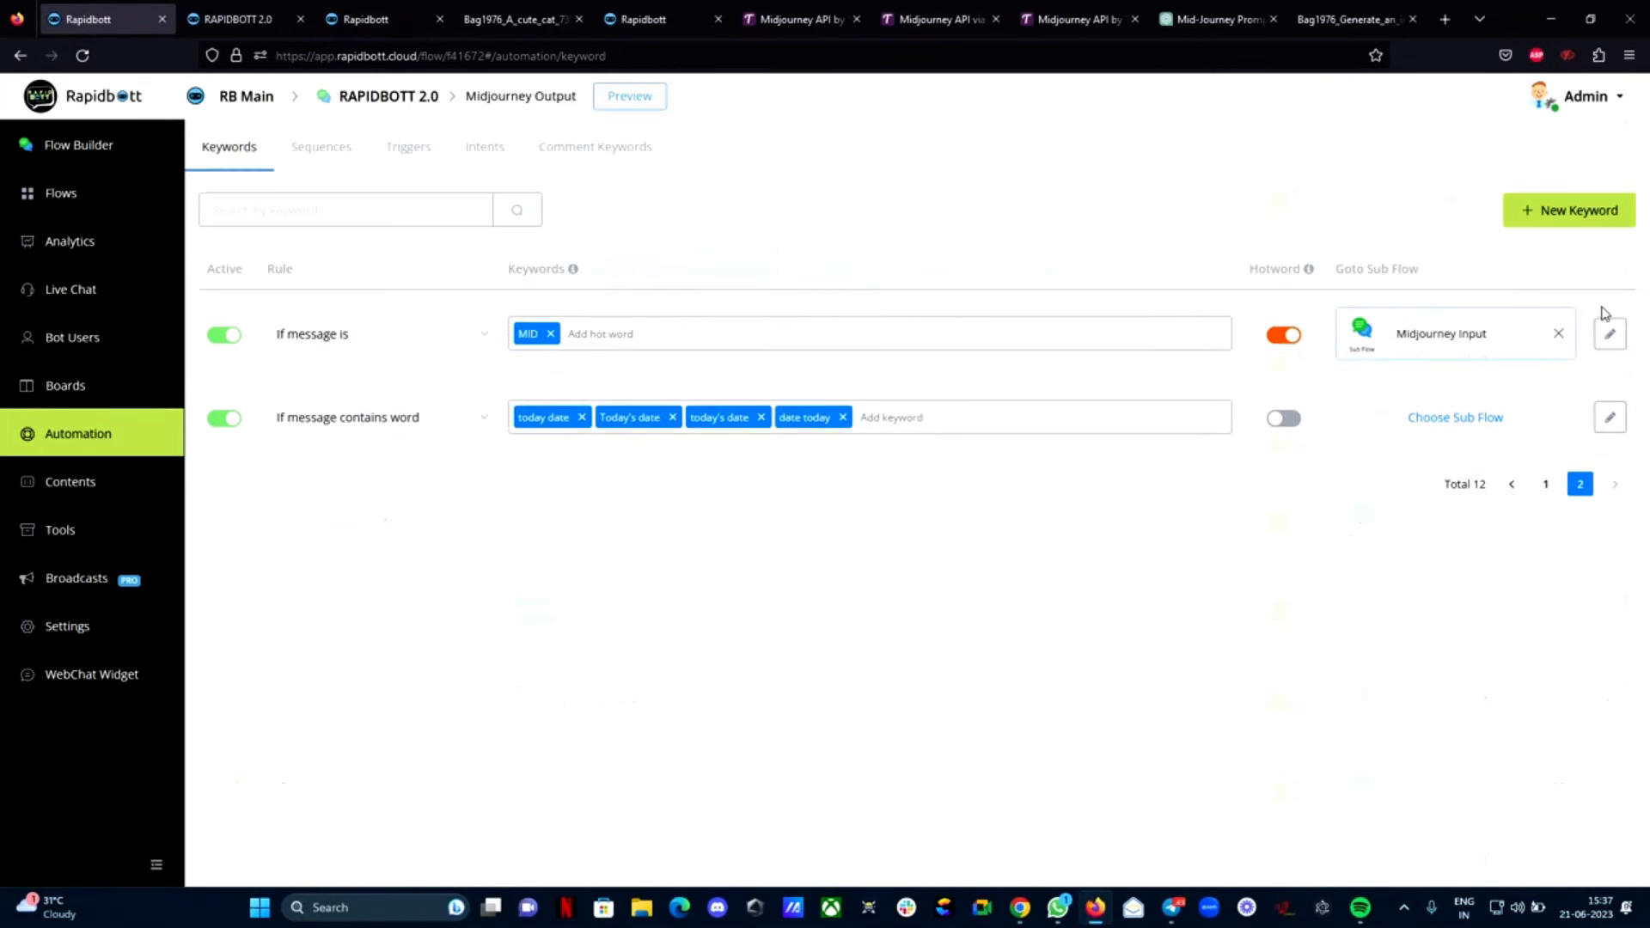
left_click(1545, 484)
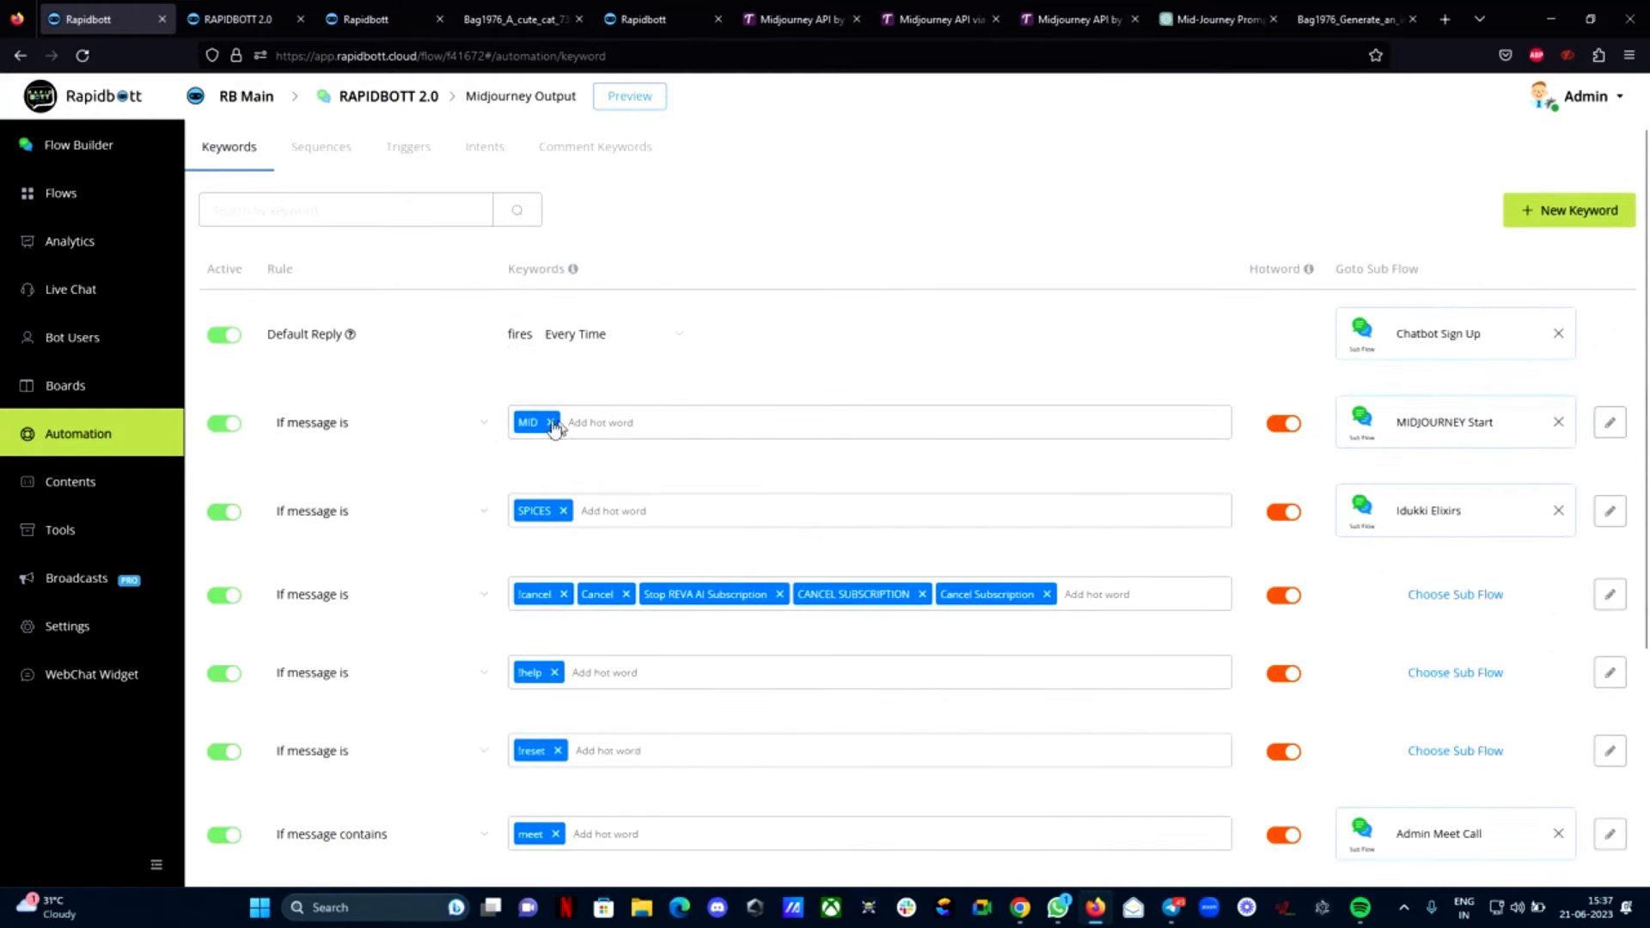
left_click(1285, 423)
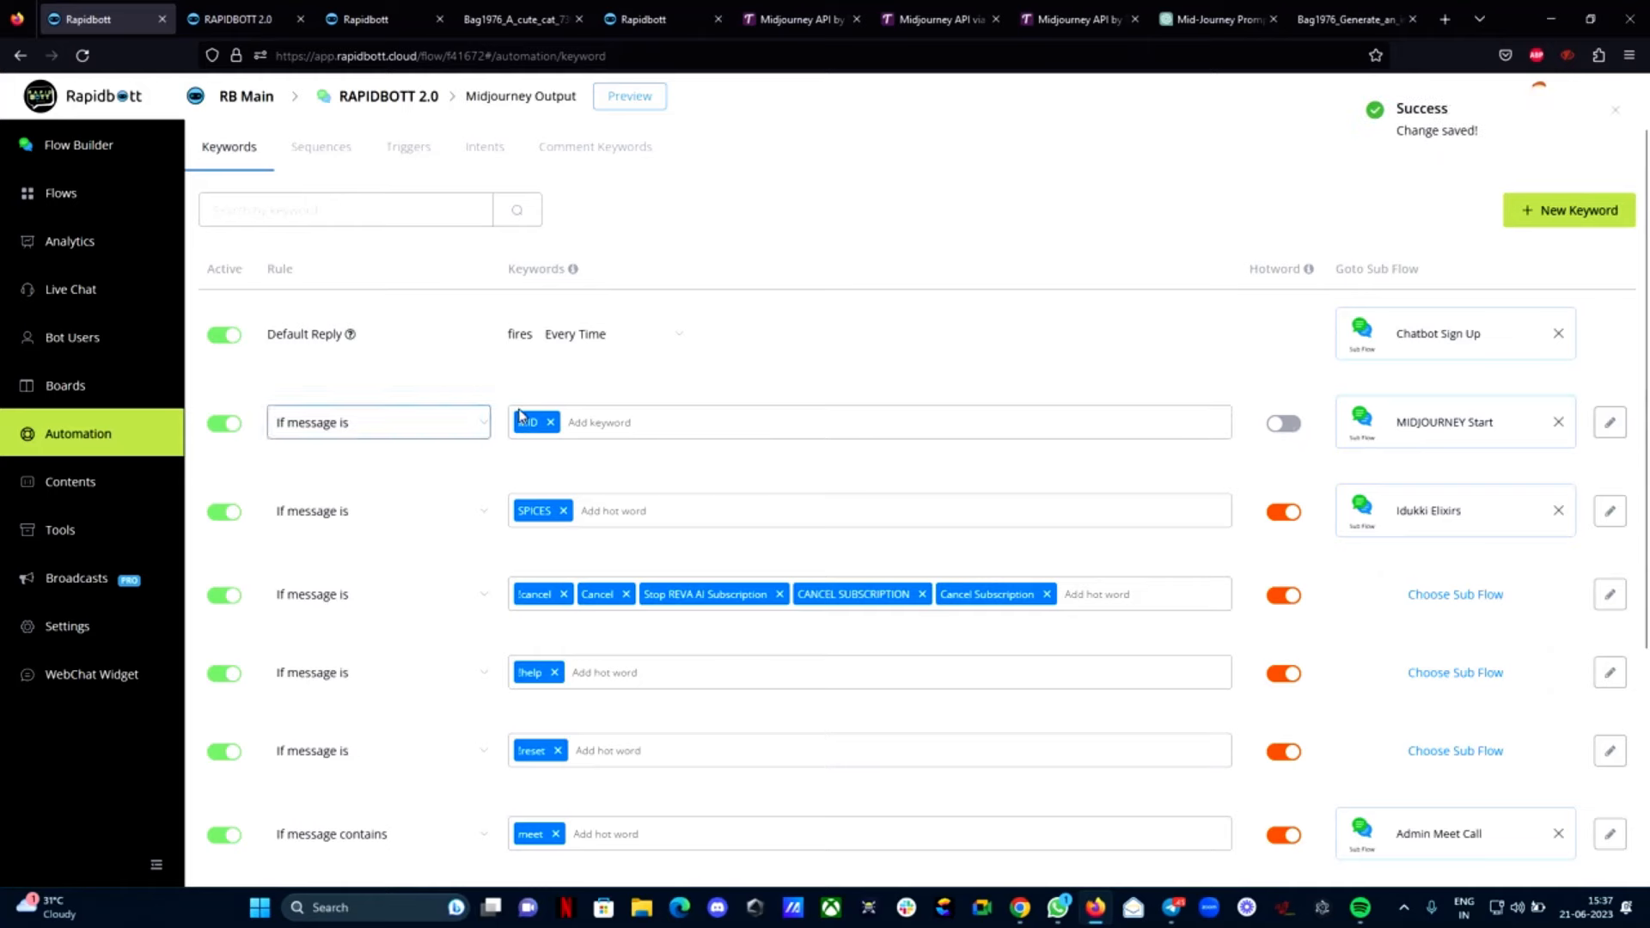
left_click(550, 422)
left_click(1610, 422)
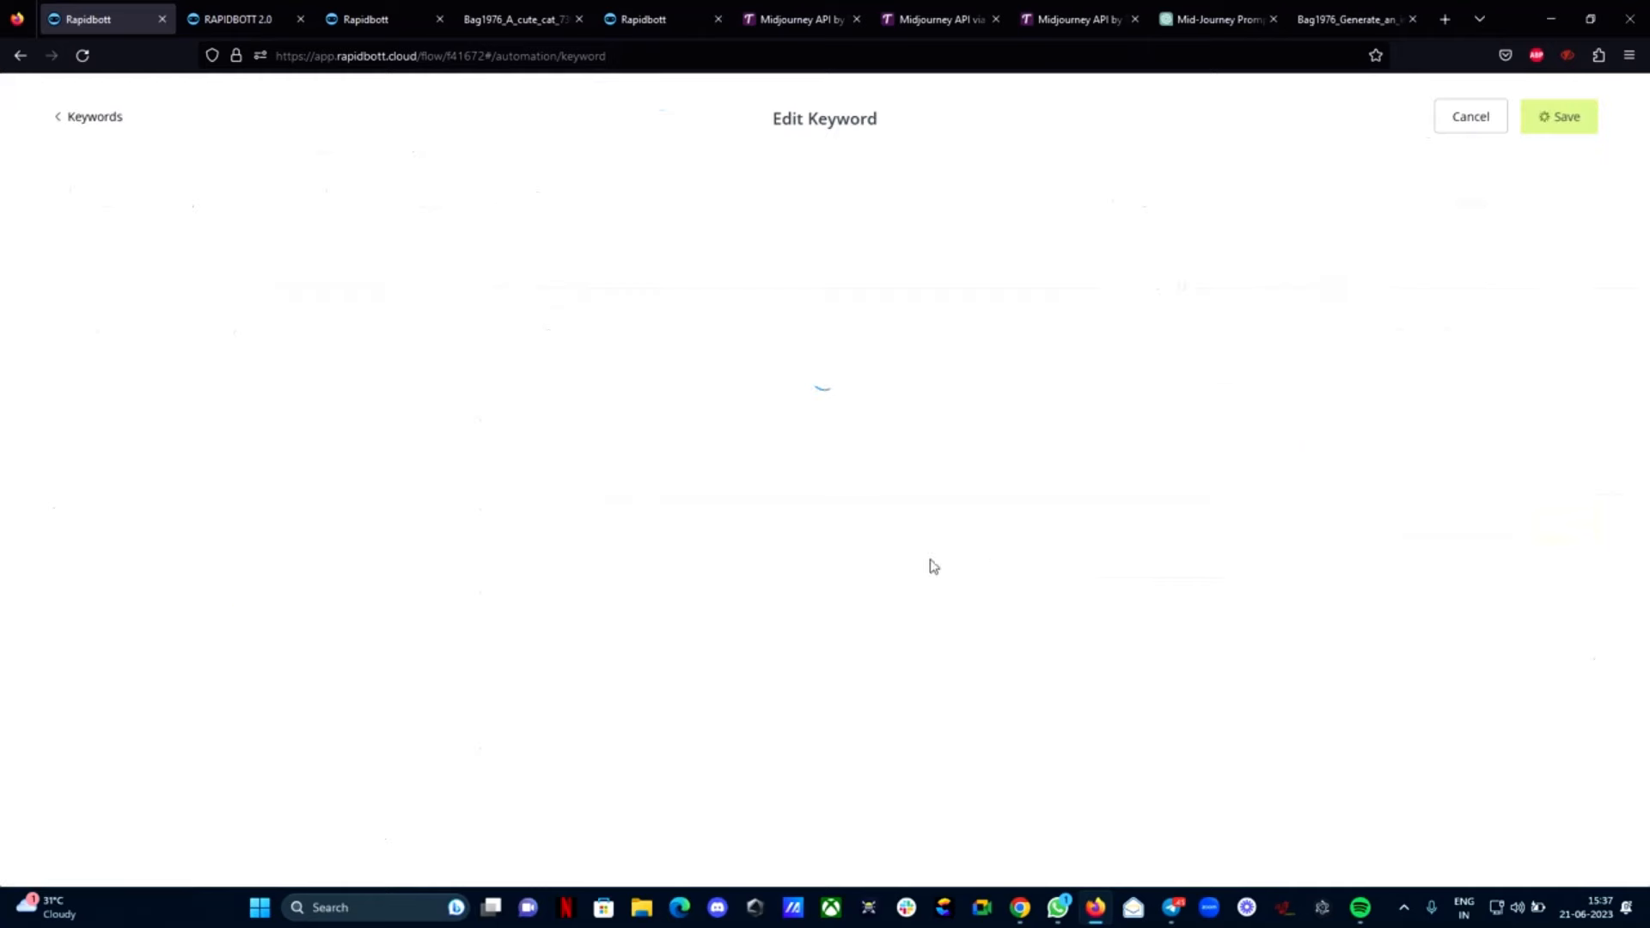
left_click(161, 542)
left_click(942, 523)
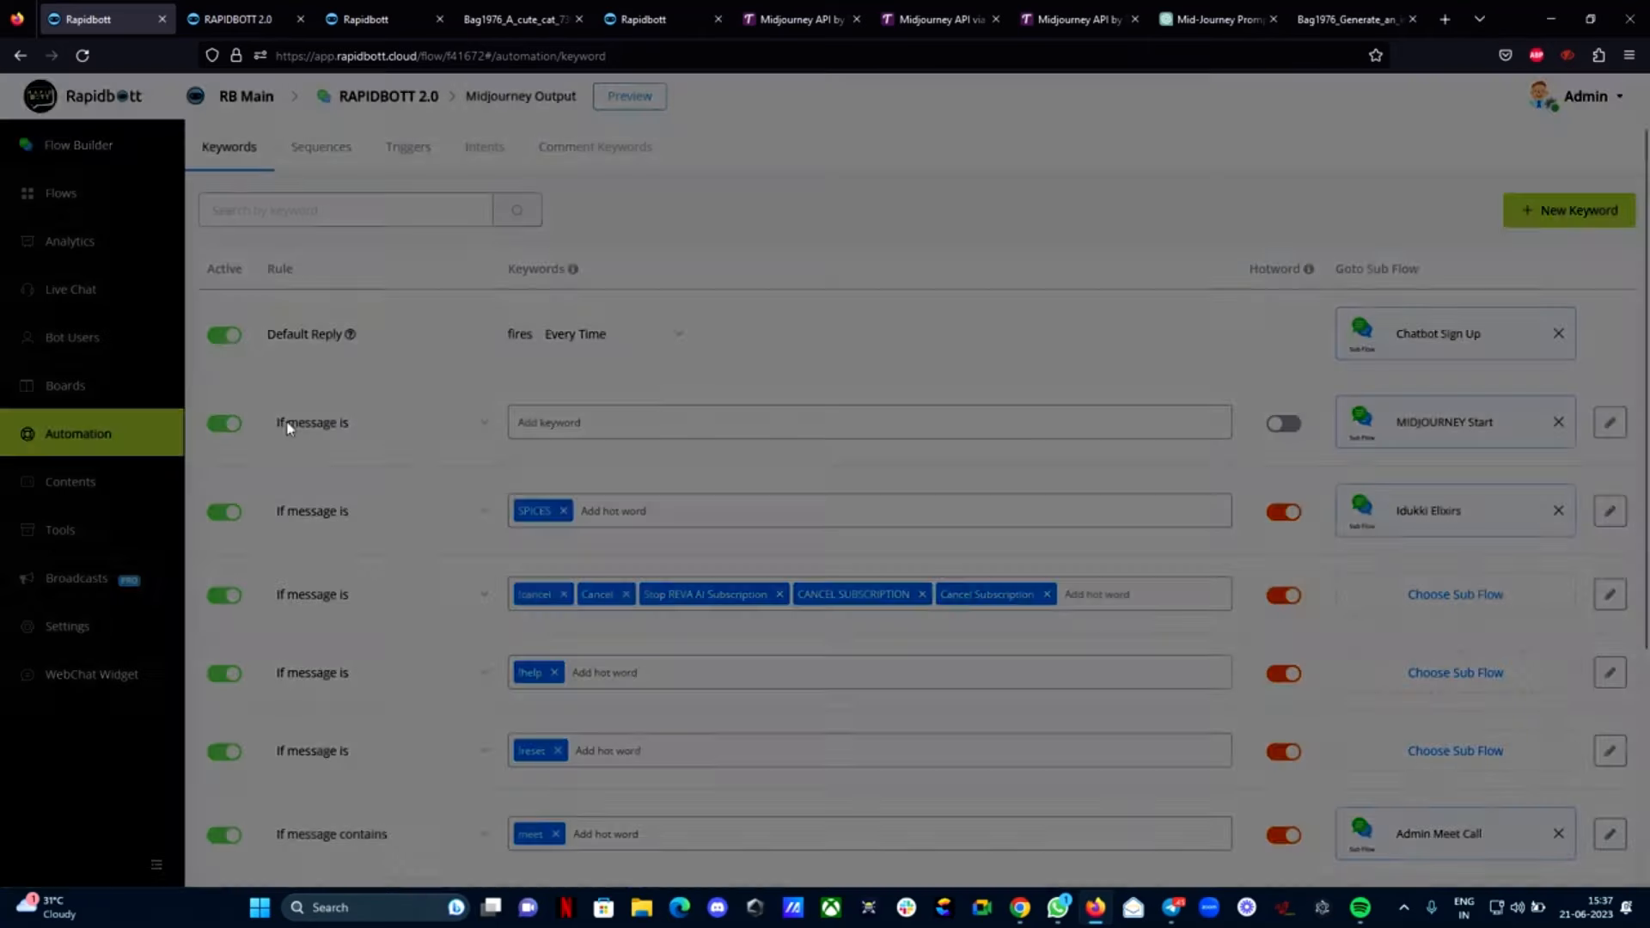
scroll(1281, 679, "down", 3)
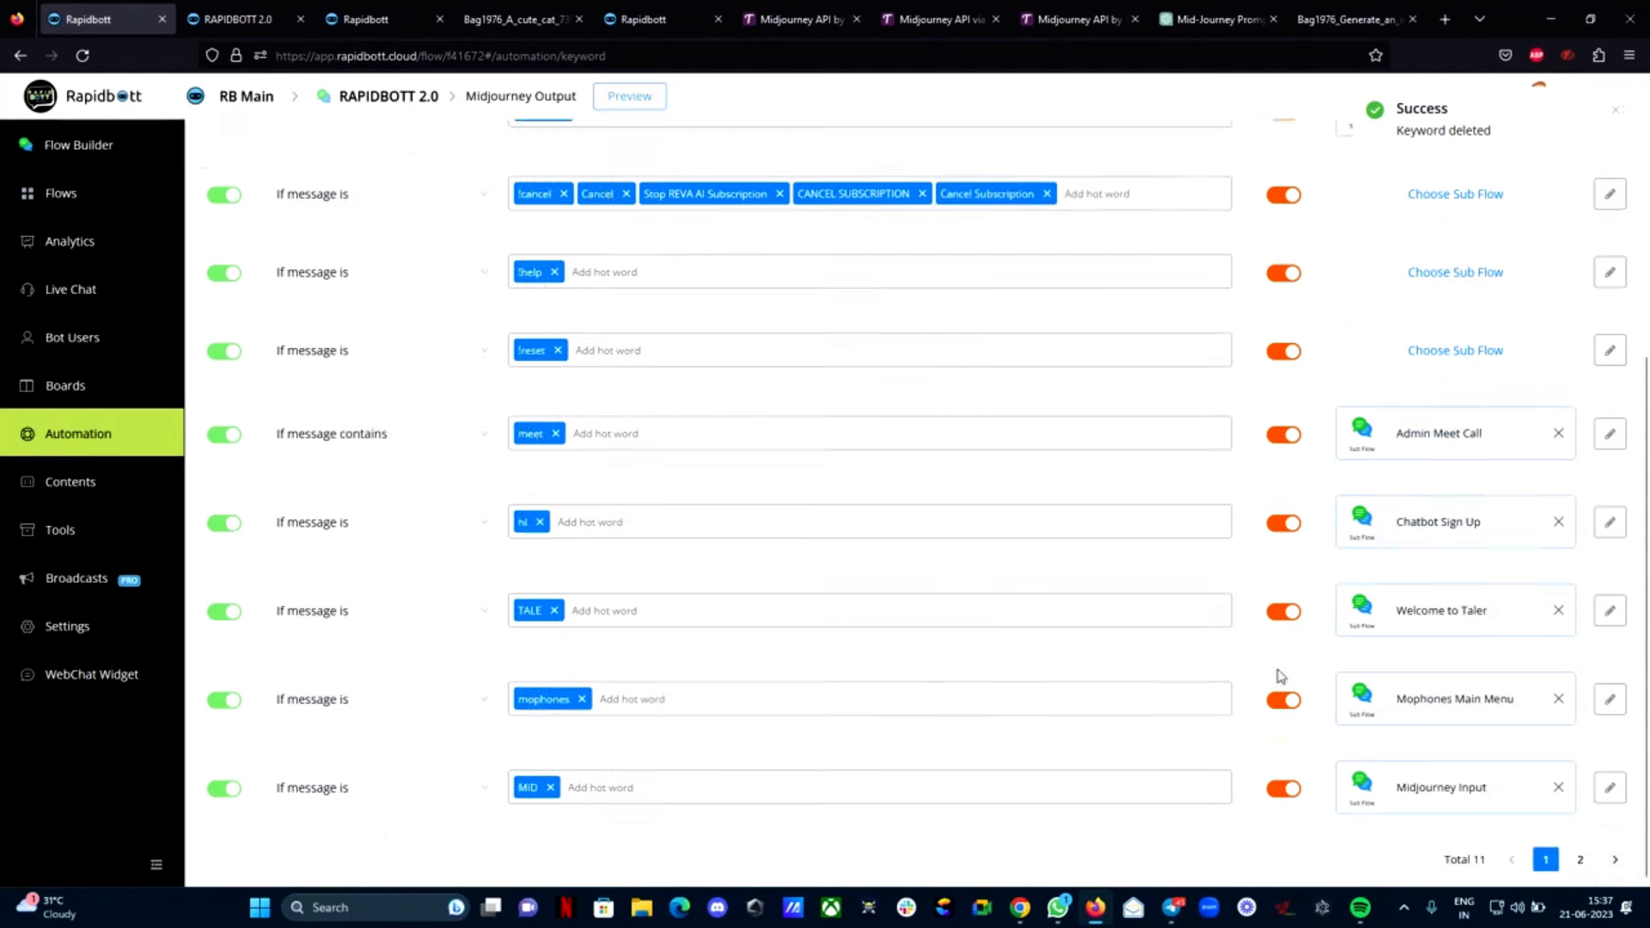
left_click(1580, 861)
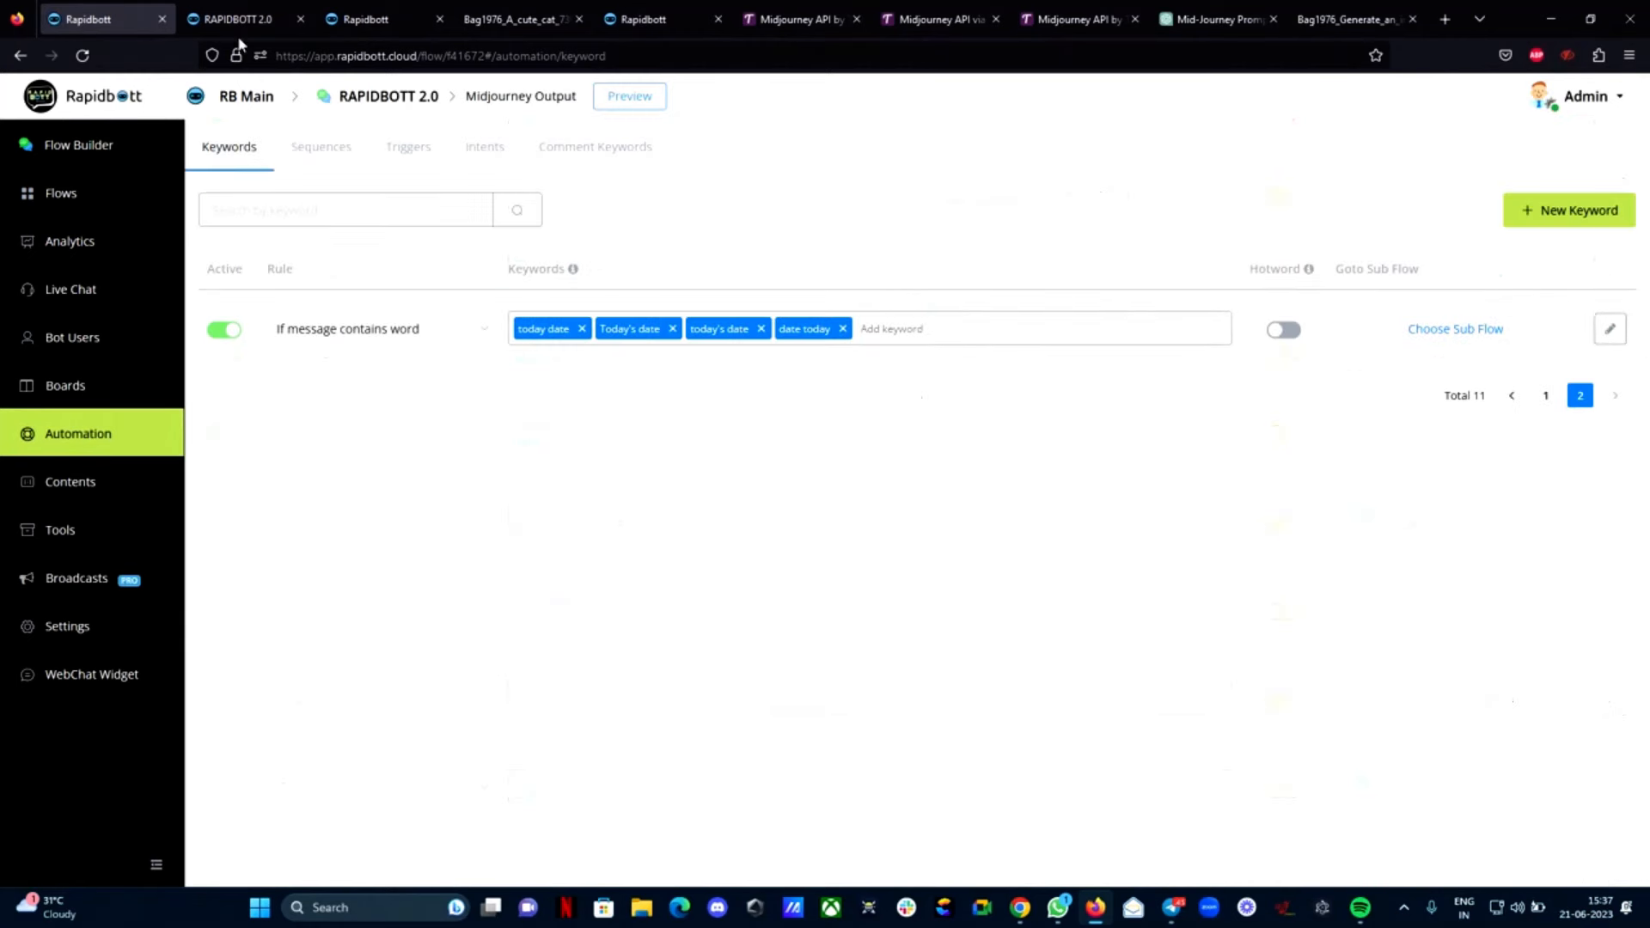
Switch to WhatsApp Web in Chrome and send MID in the RapidBott.com chat
left_click(1020, 907)
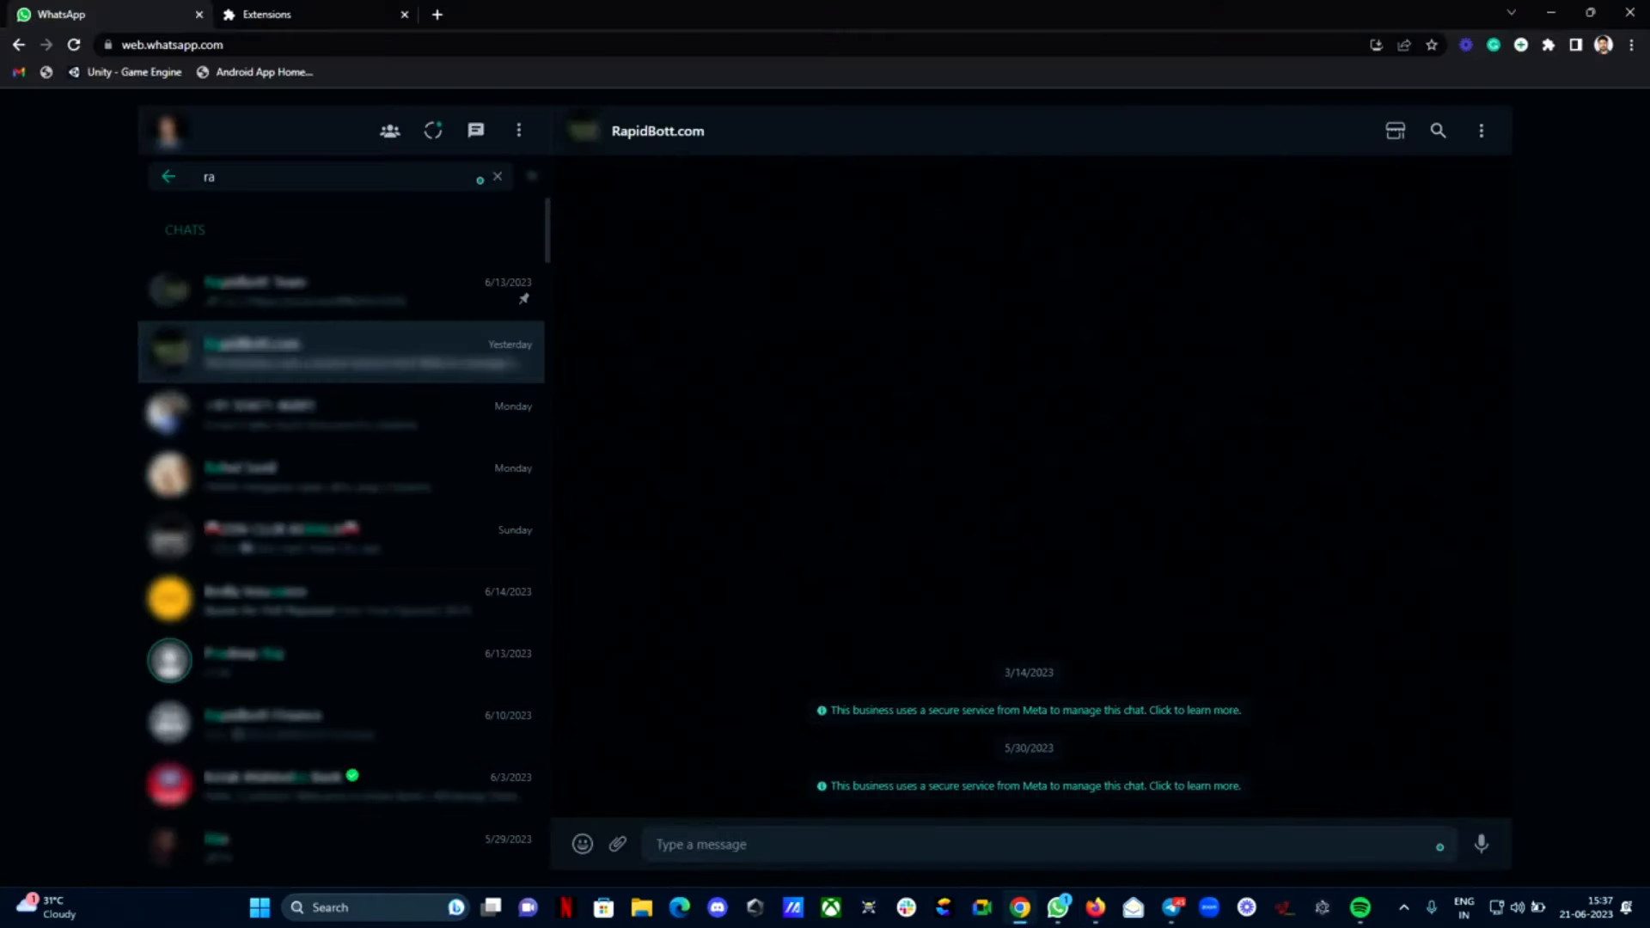
type("MID")
key("Return")
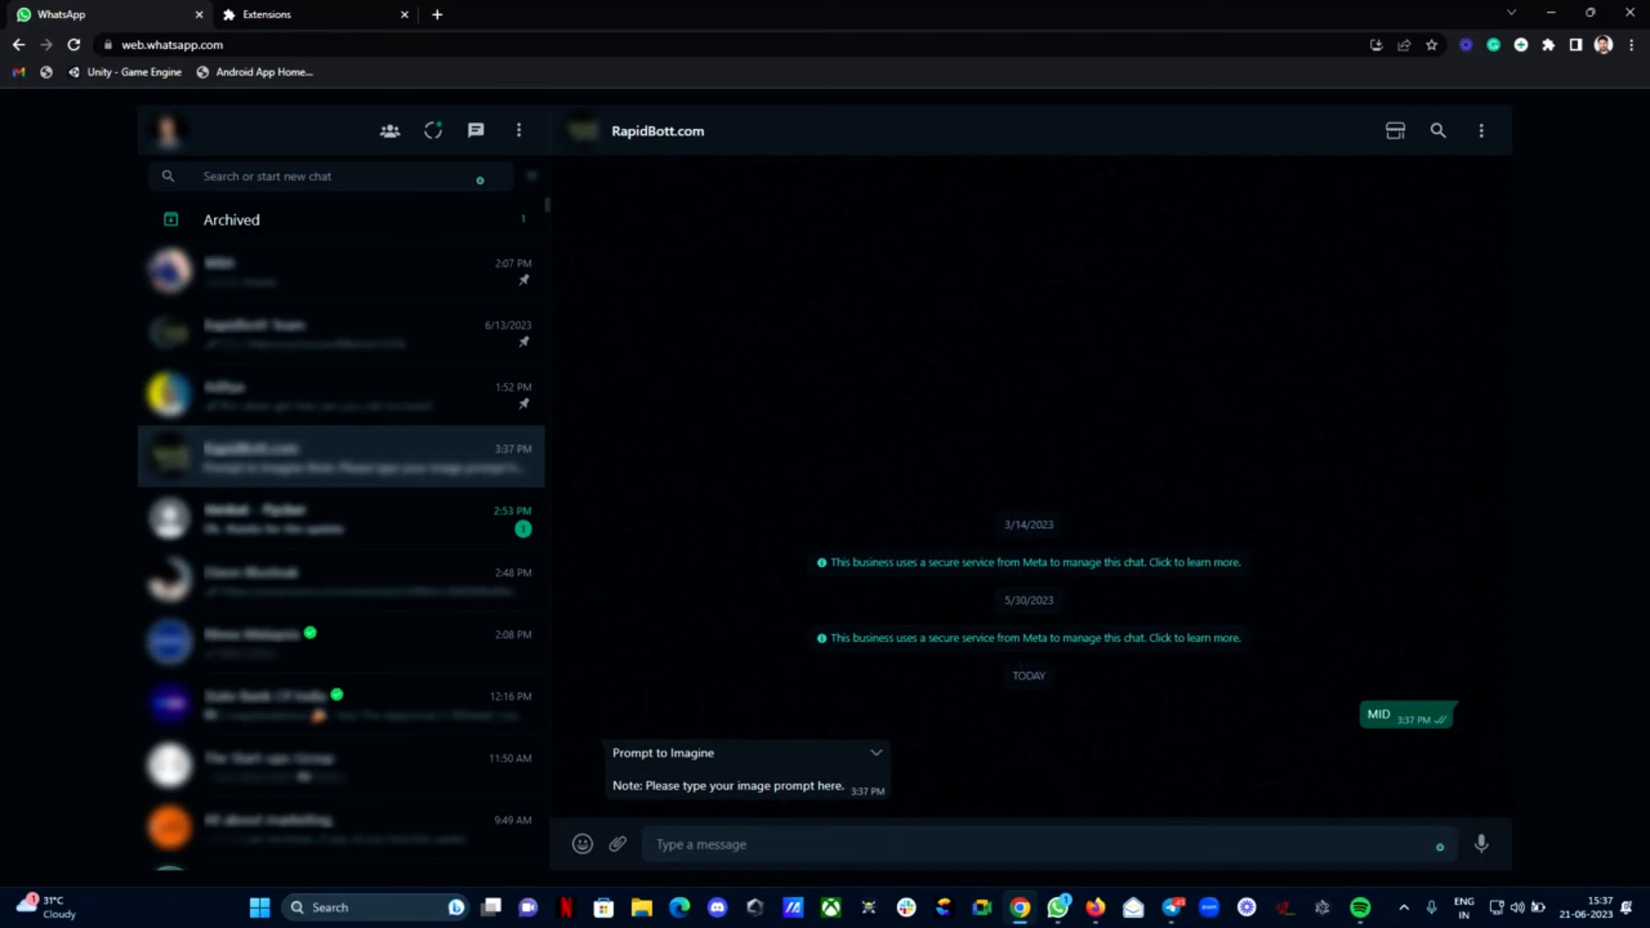
Switch to the ChatGPT conversation in Firefox and copy the third prompt, about travelers crossing a treacherous bridge above a roaring river
left_click(1095, 906)
left_click(1186, 17)
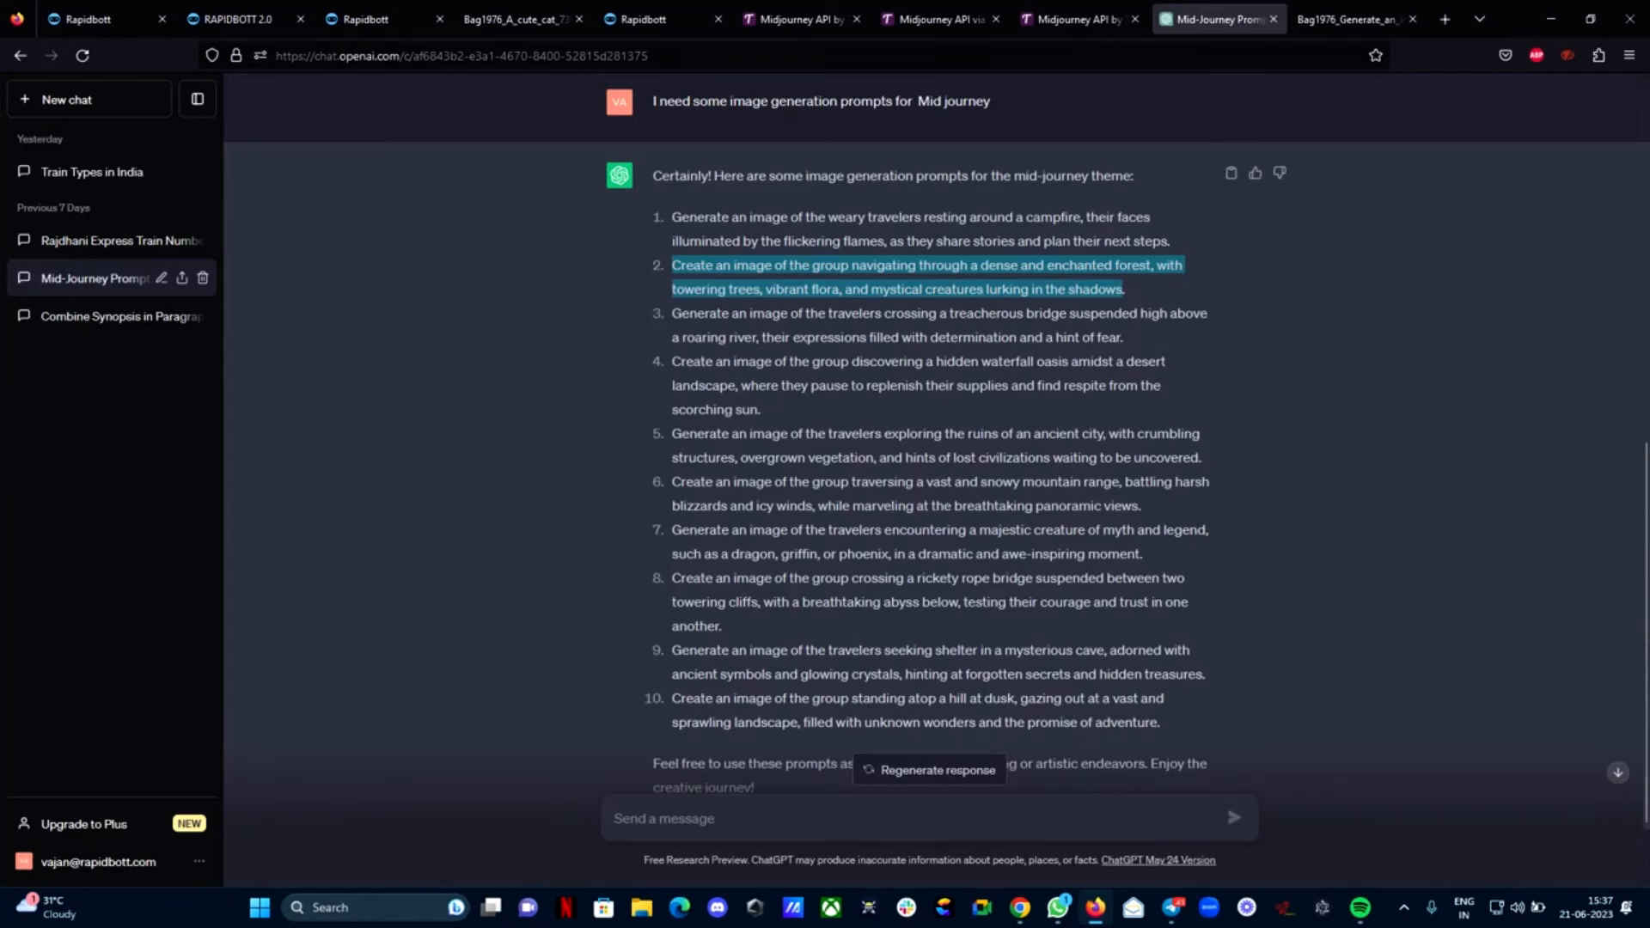
left_click_drag(672, 313, 1120, 337)
right_click(1061, 314)
left_click(1085, 324)
Return to the WhatsApp chat and send the copied travelers-on-a-bridge prompt to the bot
left_click(1552, 17)
right_click(780, 839)
left_click(838, 704)
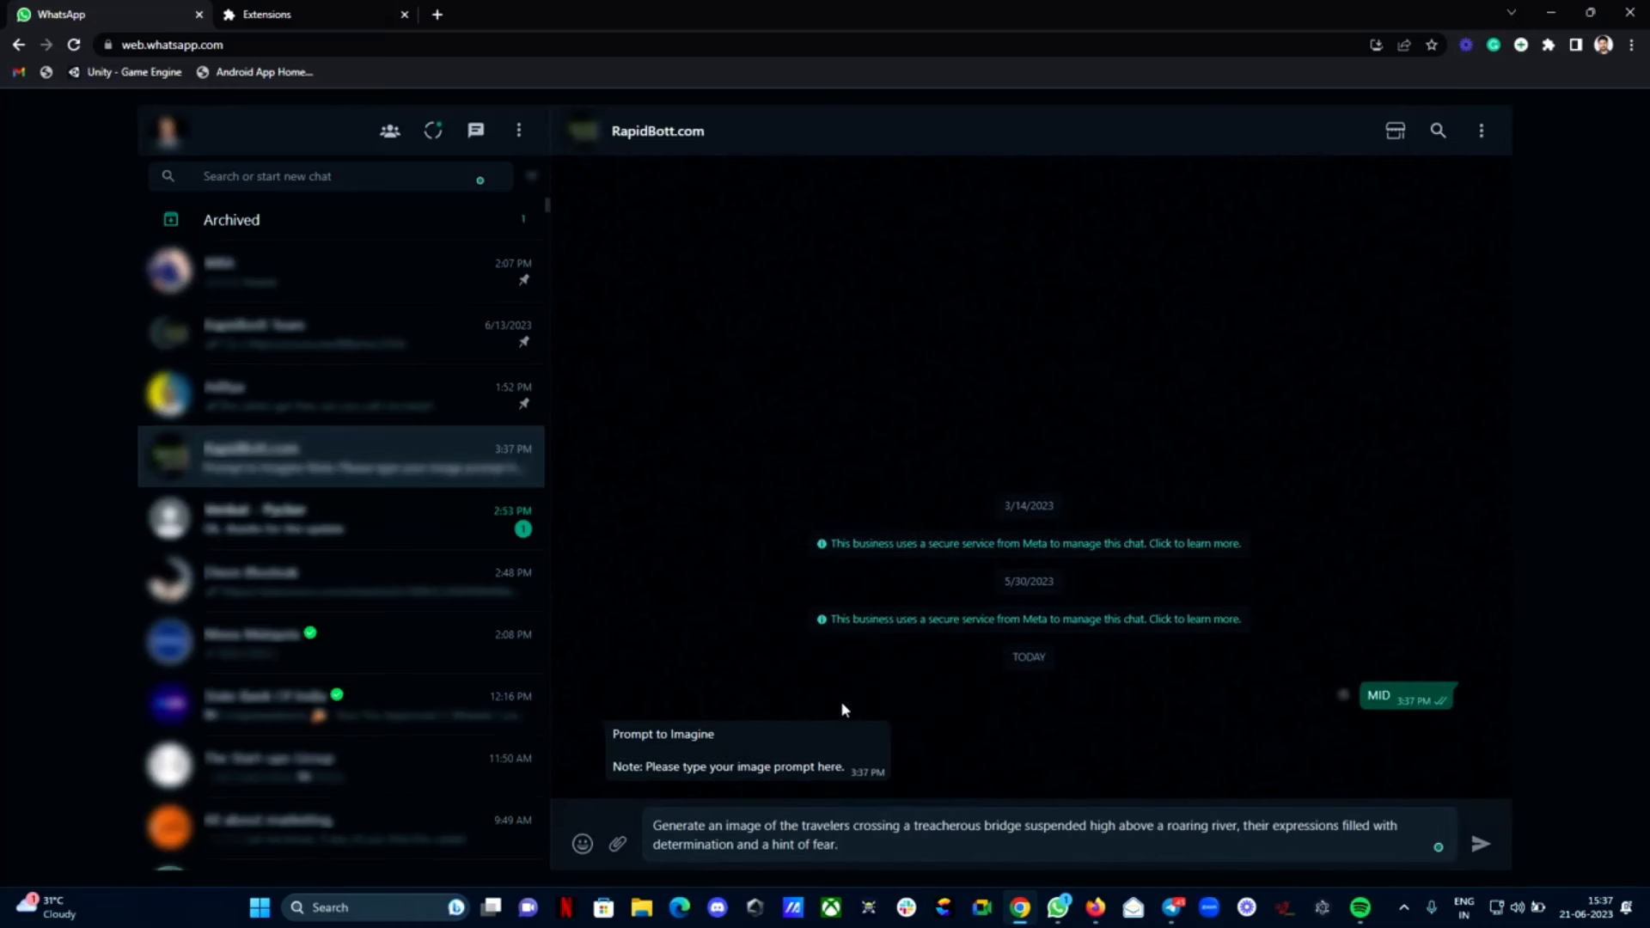
key("Return")
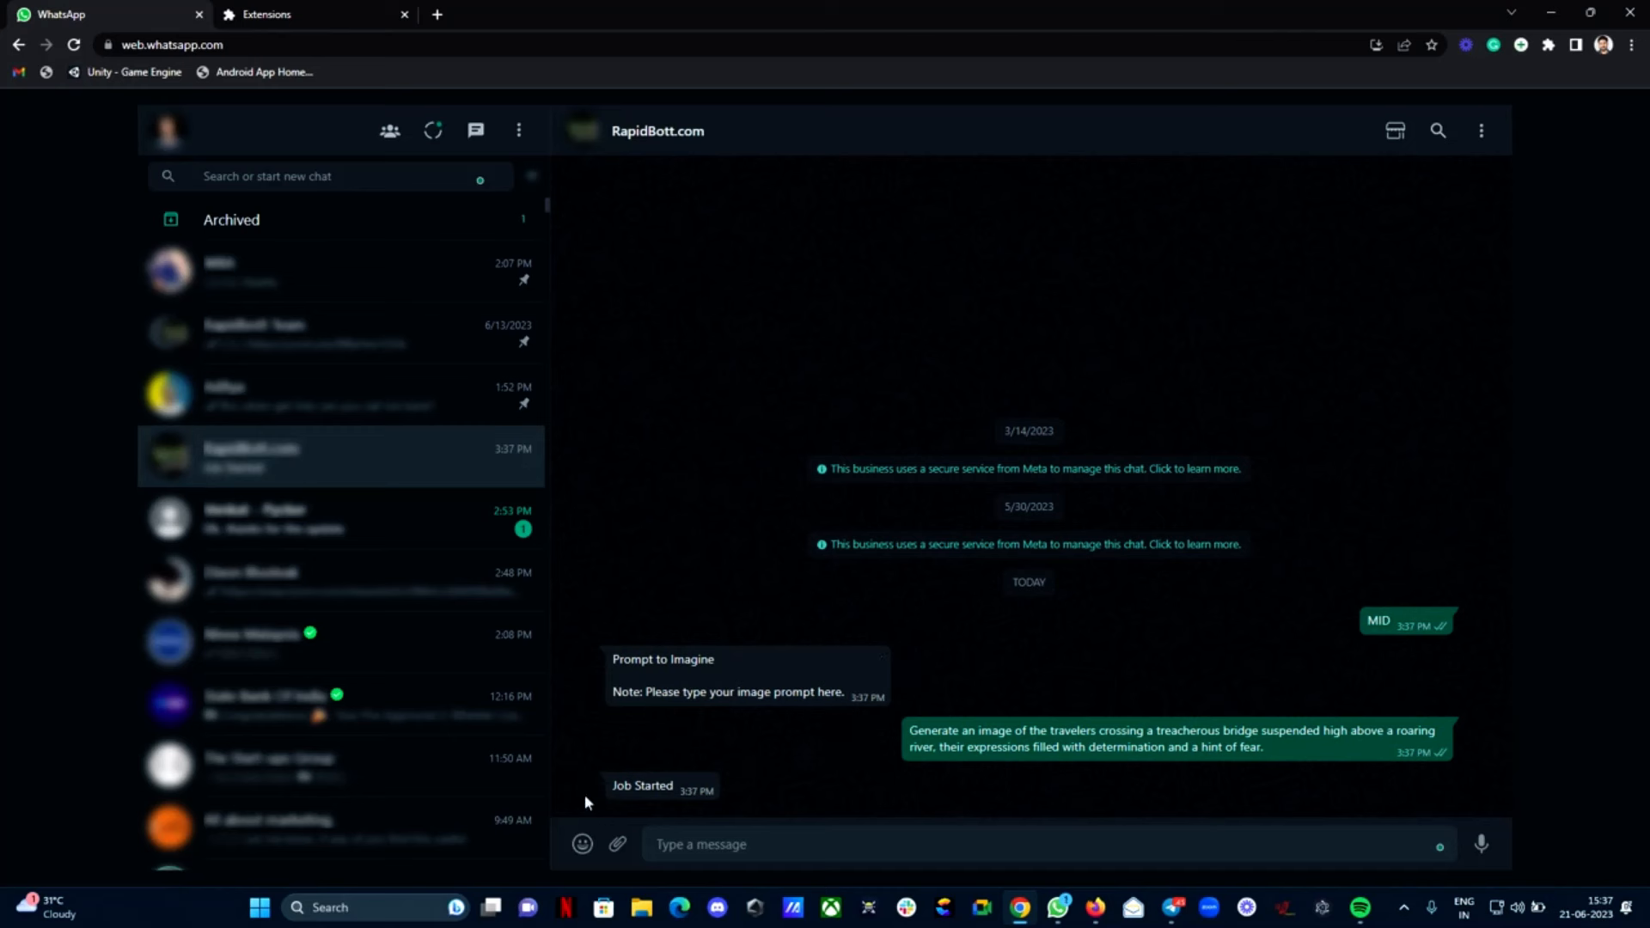
Review the bot's job status reply and its option question in the WhatsApp chat
left_click_drag(593, 786, 660, 786)
left_click(807, 761)
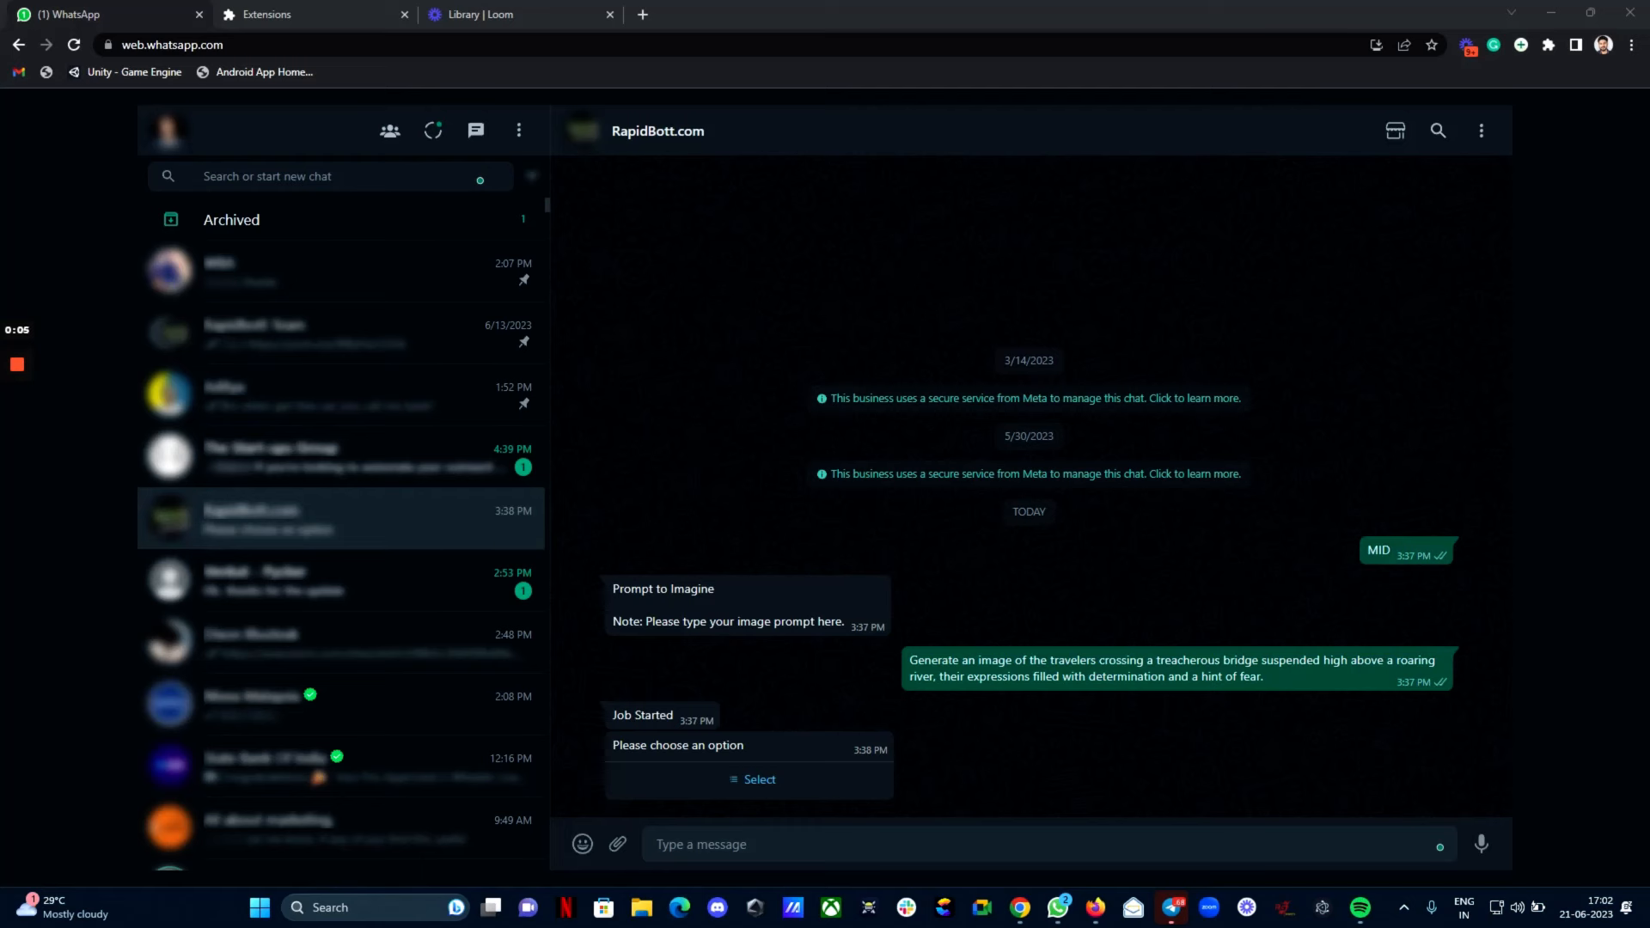
left_click_drag(613, 745, 738, 746)
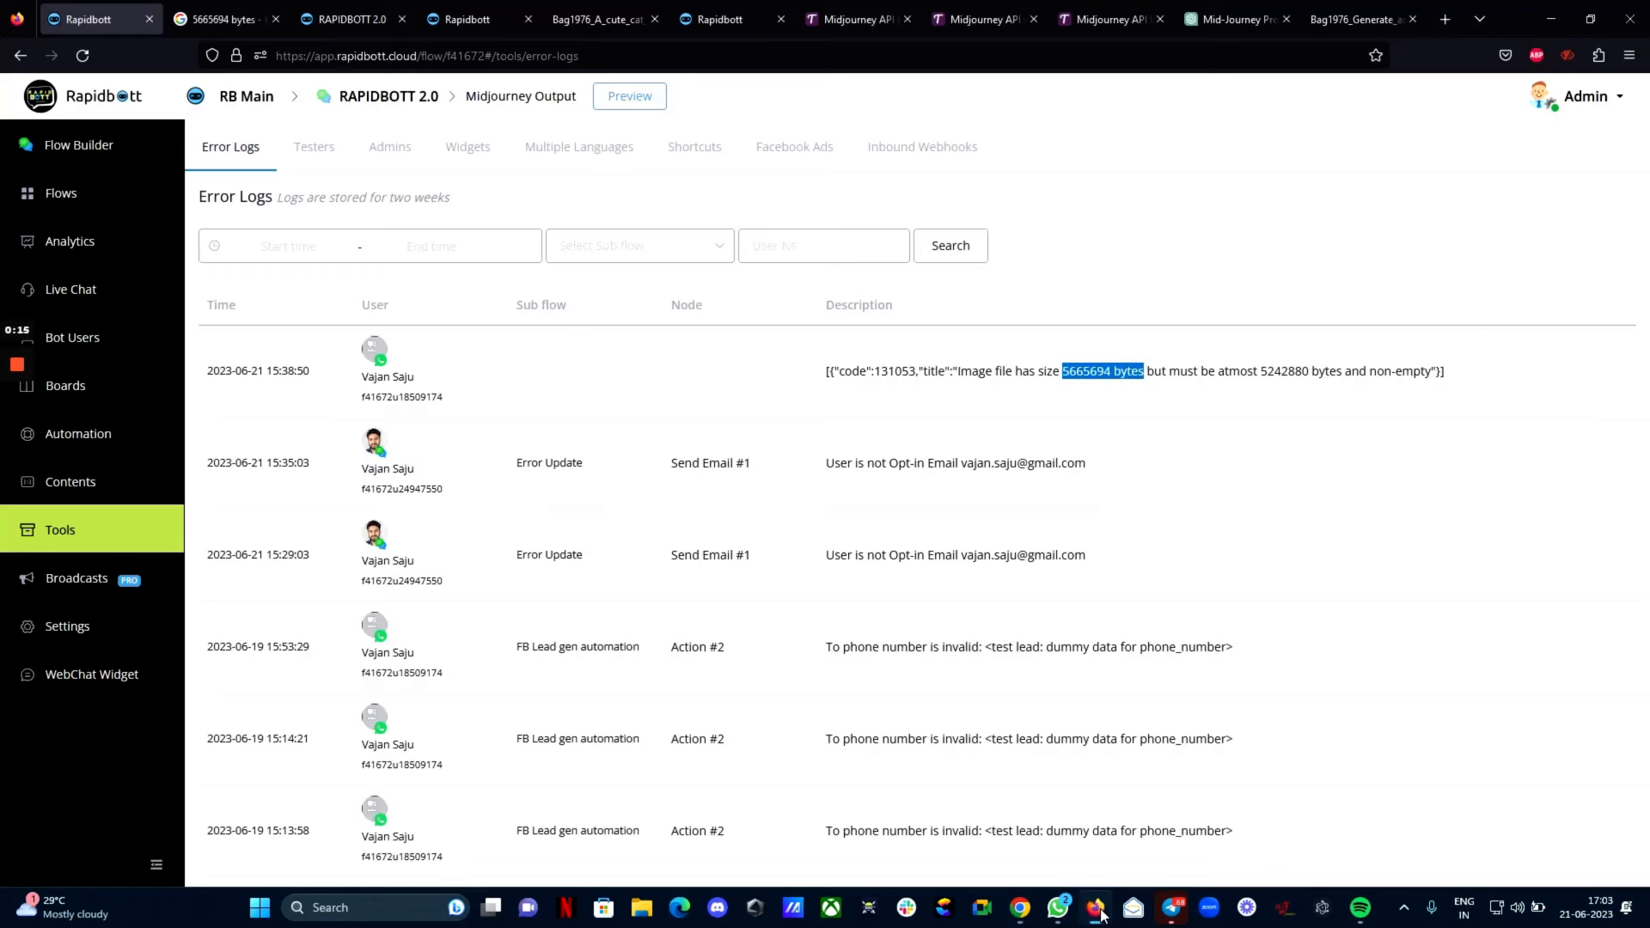
Switch to Rapidbott's Error Logs and examine the newest entry's user details and image file size description
left_click(1095, 908)
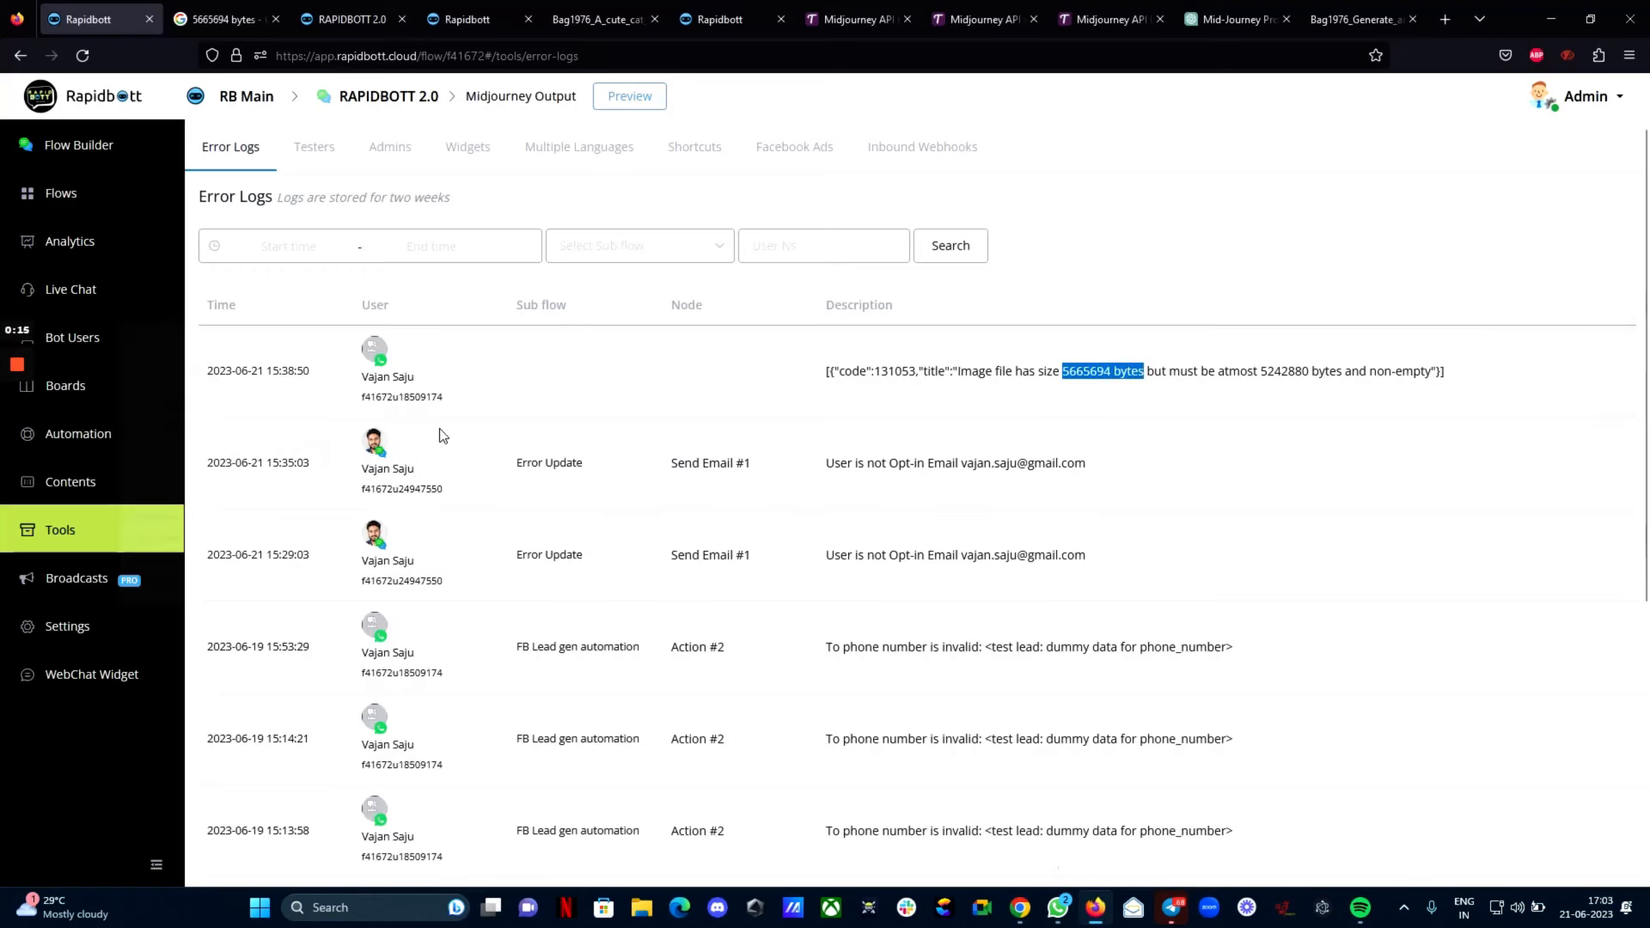
left_click(66, 479)
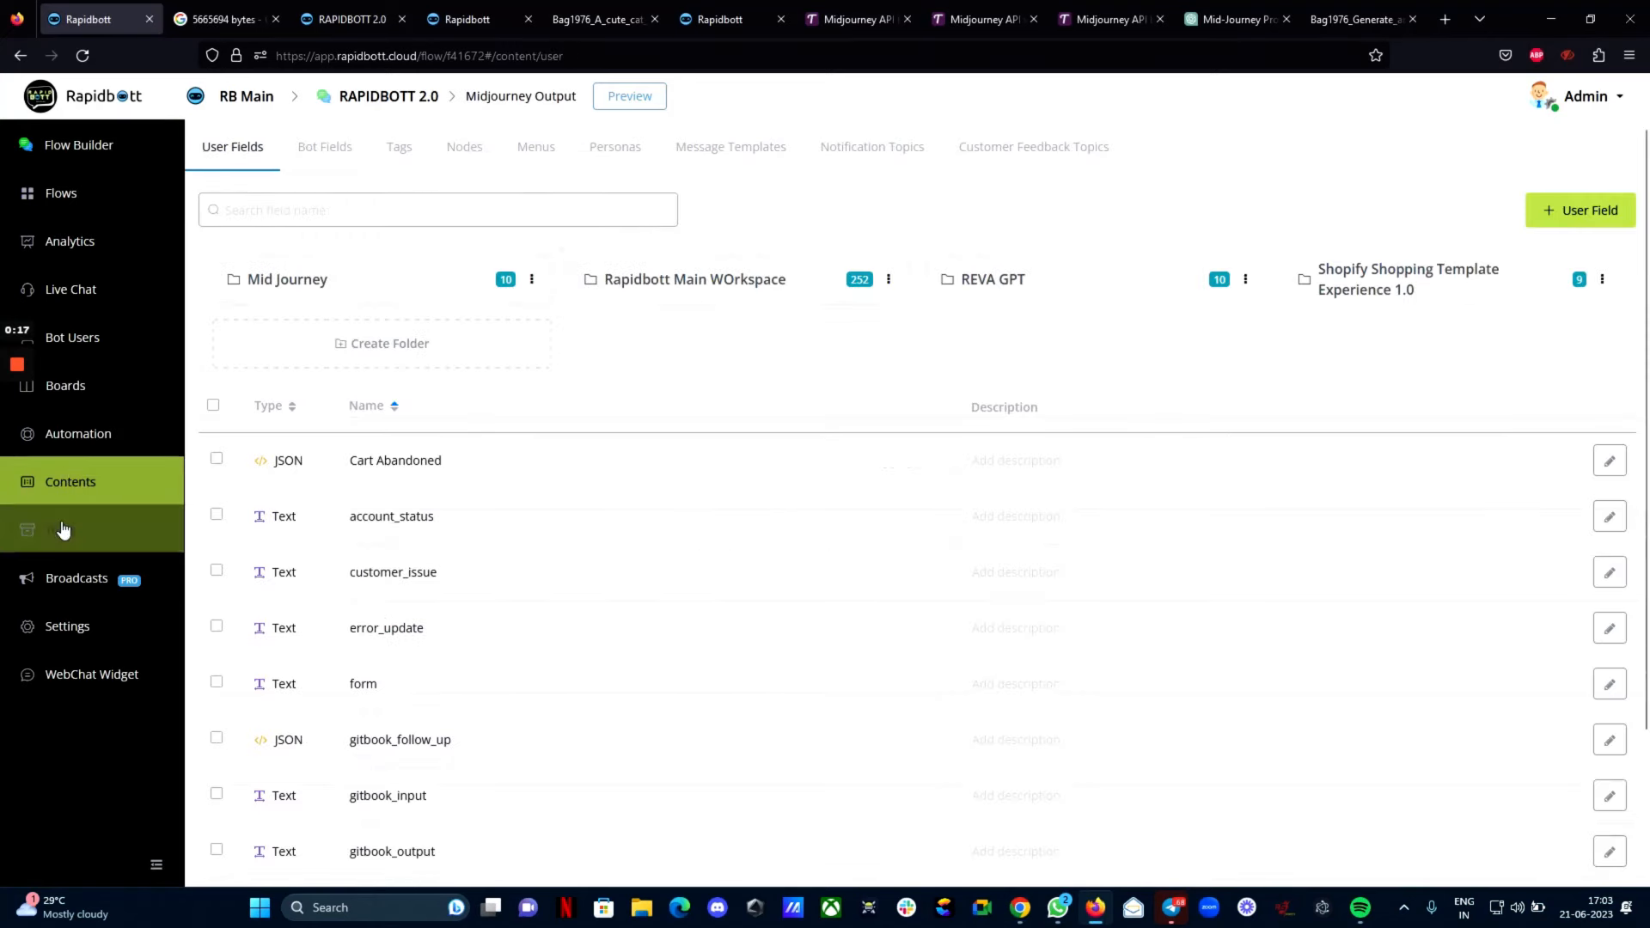
left_click(62, 528)
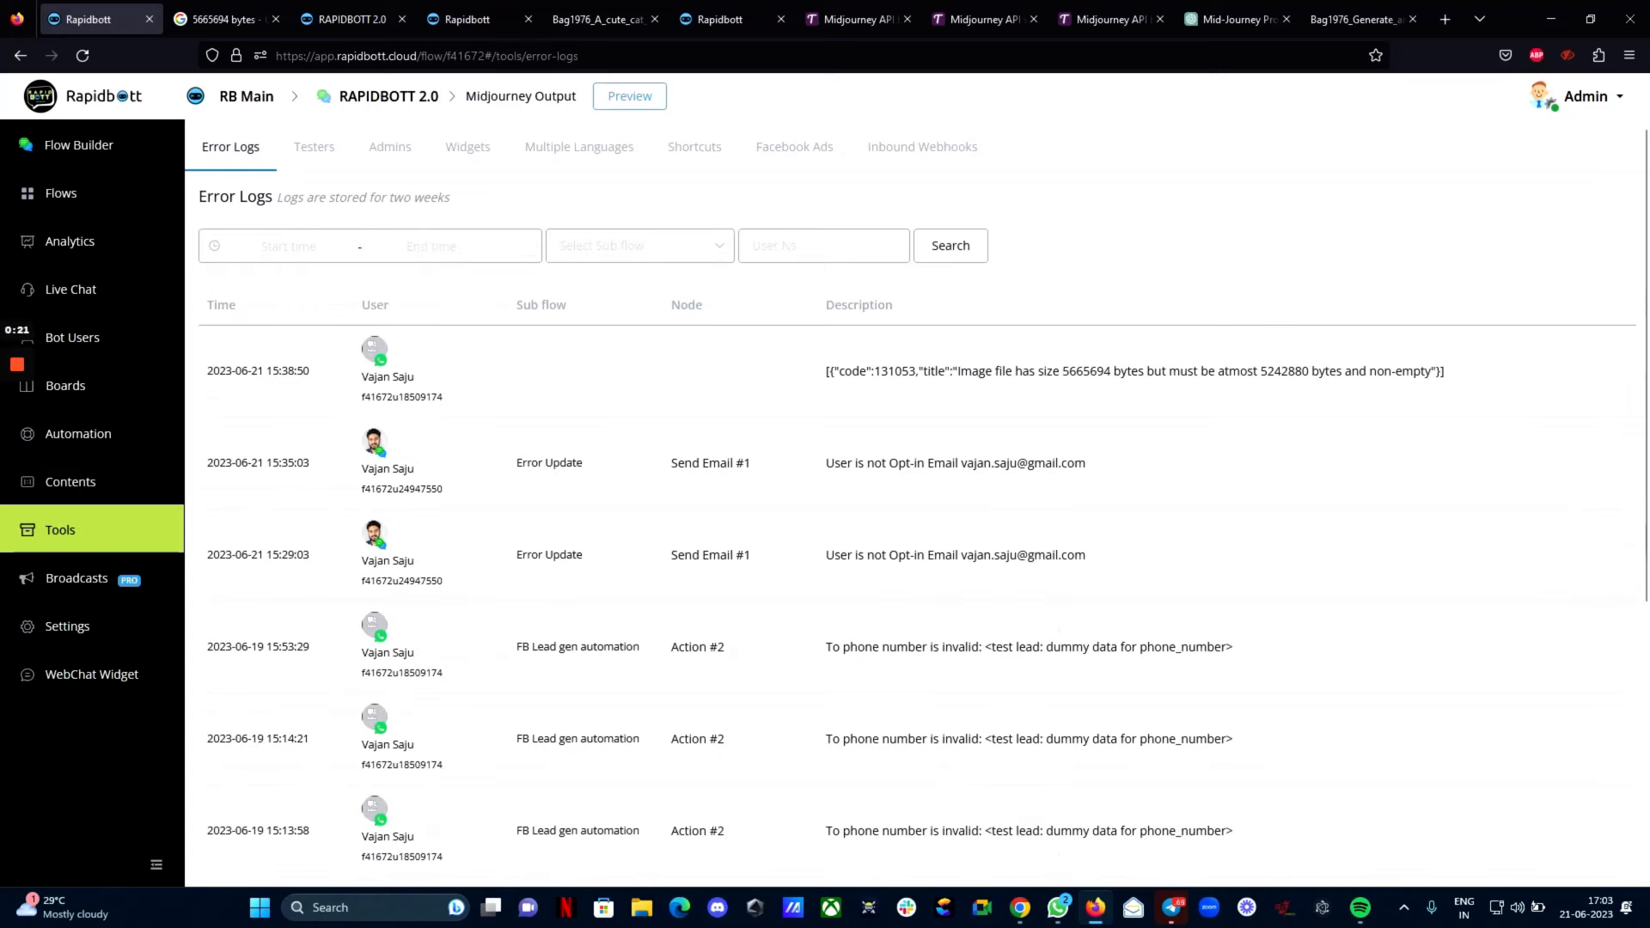
left_click_drag(826, 370, 1480, 368)
mouse_move(374, 350)
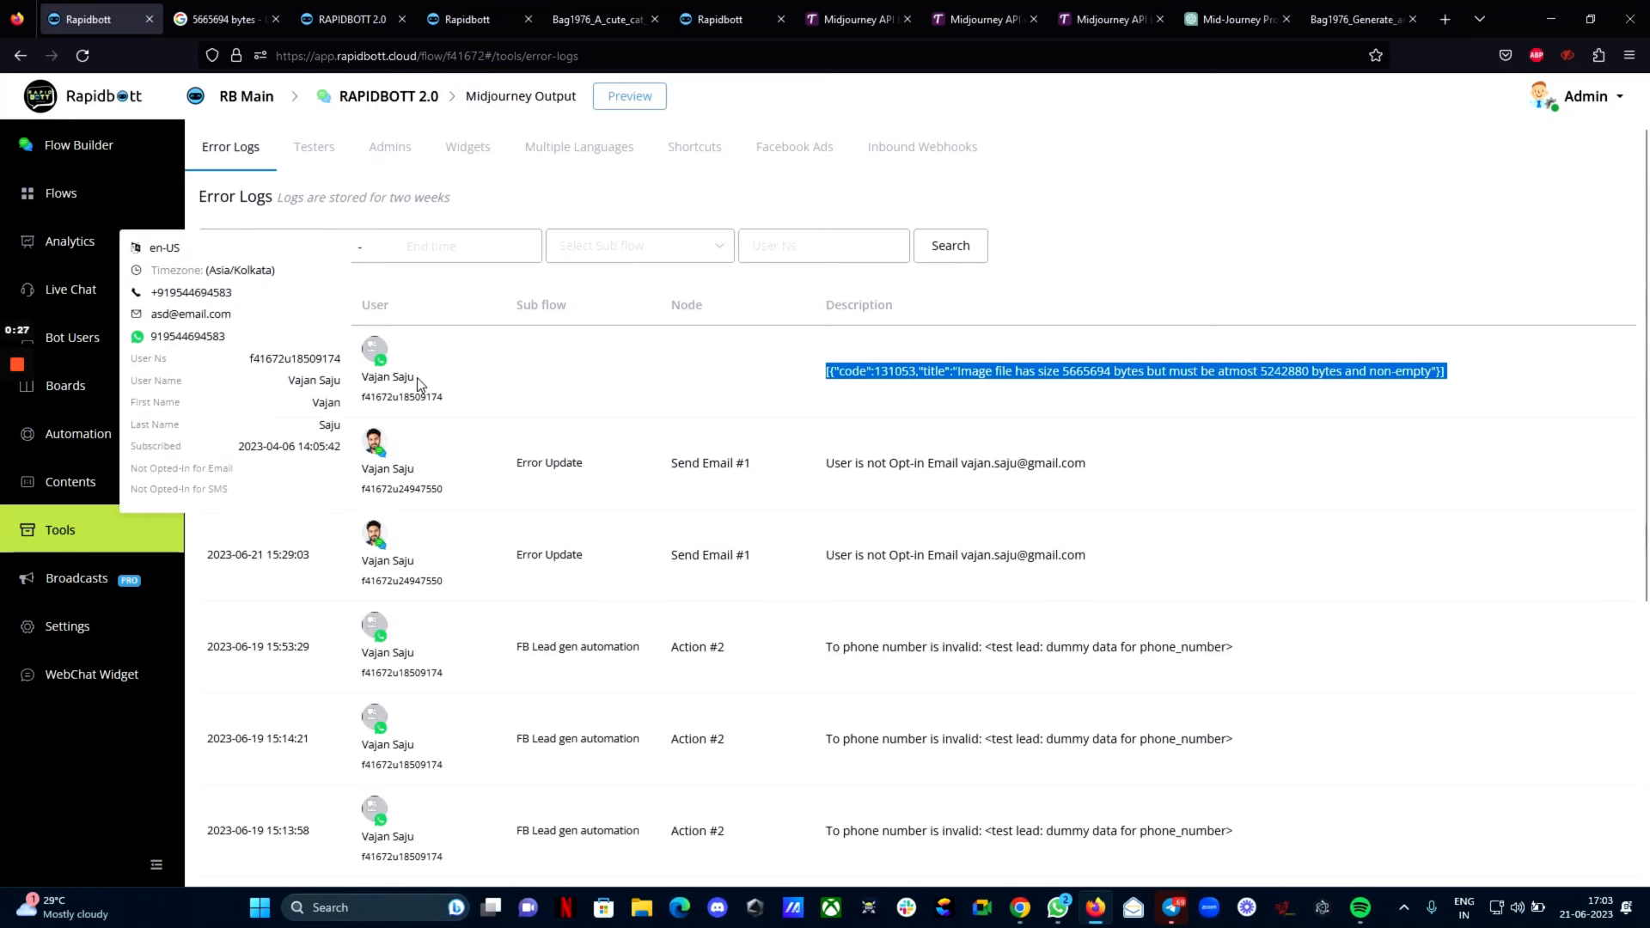
left_click(934, 371)
left_click_drag(960, 371, 1148, 371)
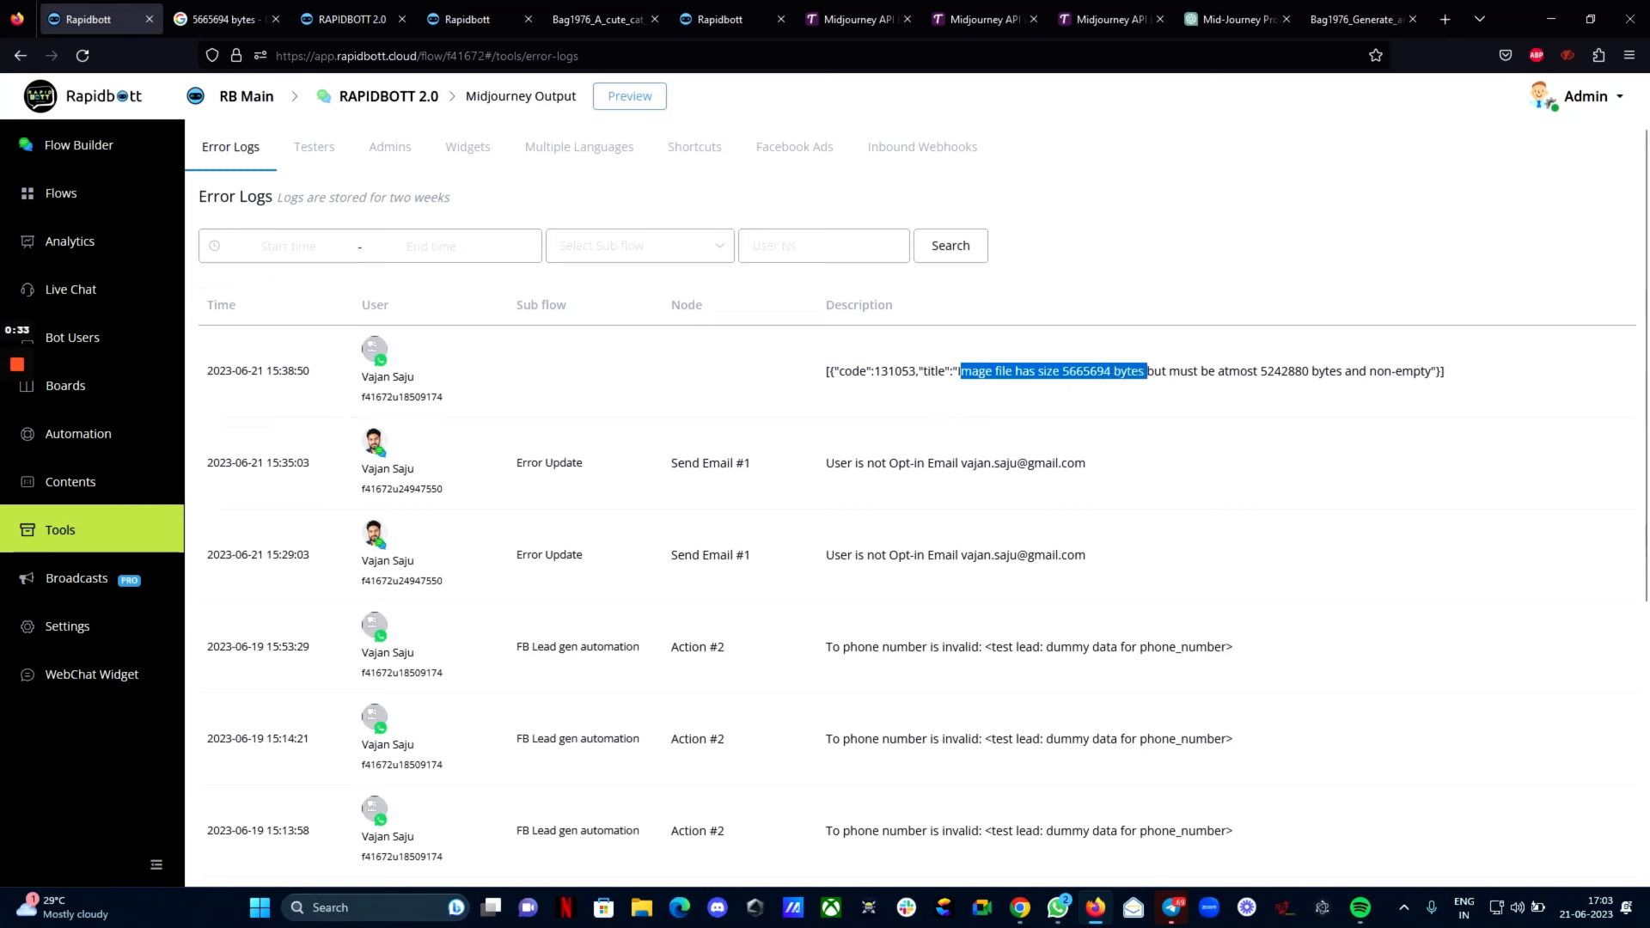
left_click(1150, 372)
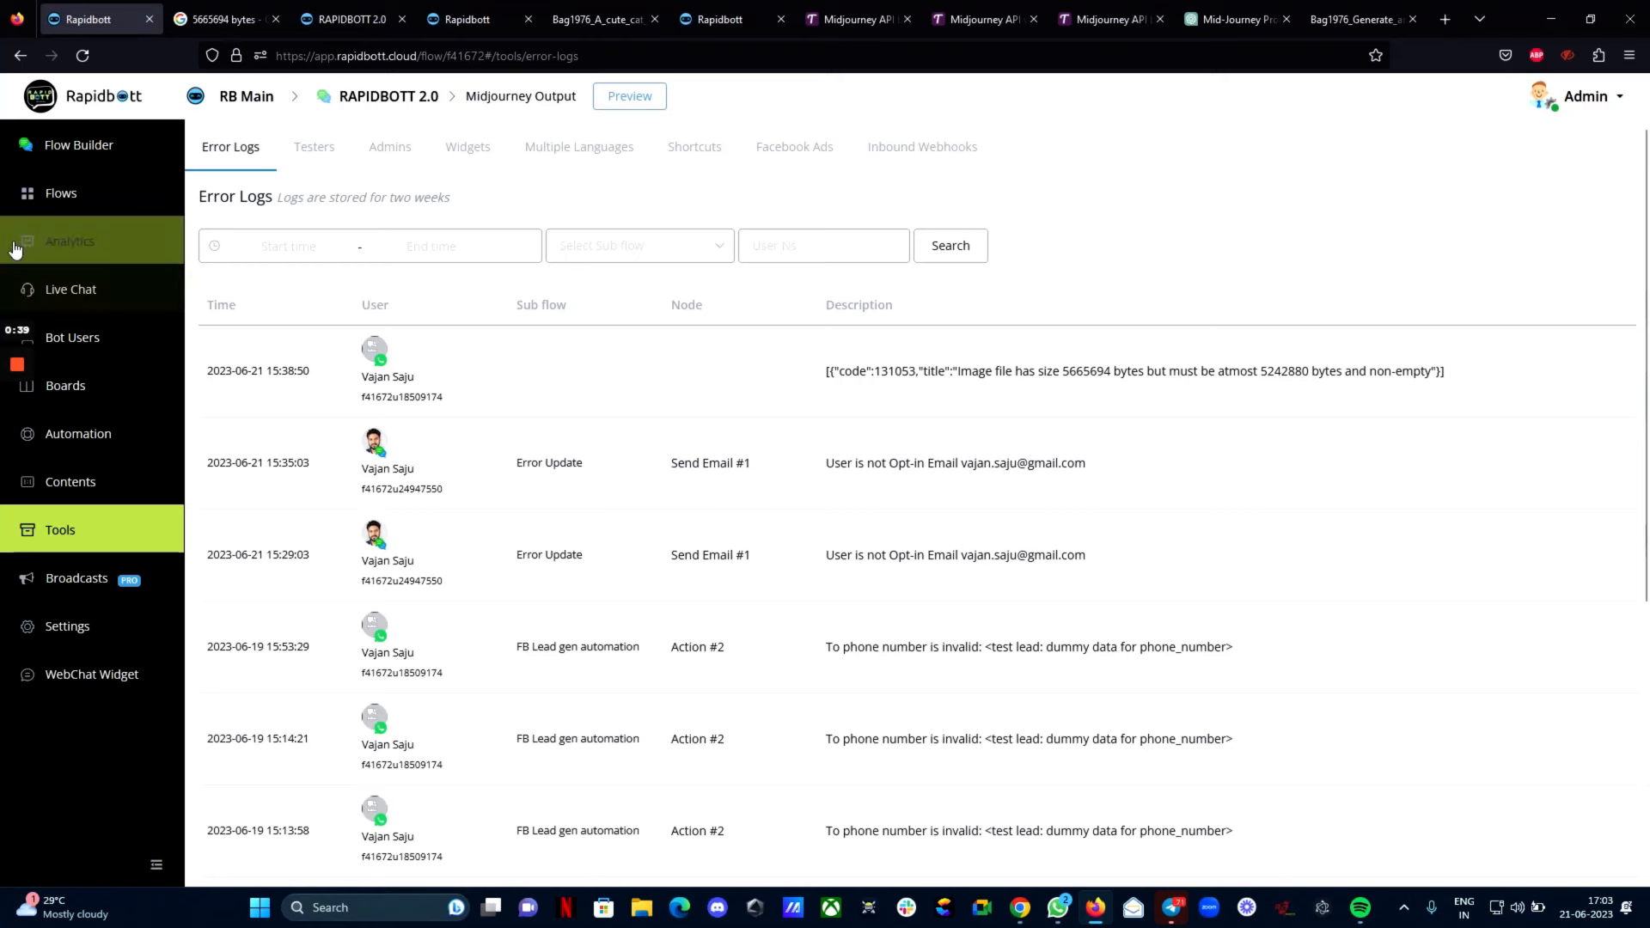
Open the Midjourney Output sub flow and insert a Condition step between Start and Send Message #2
left_click(60, 192)
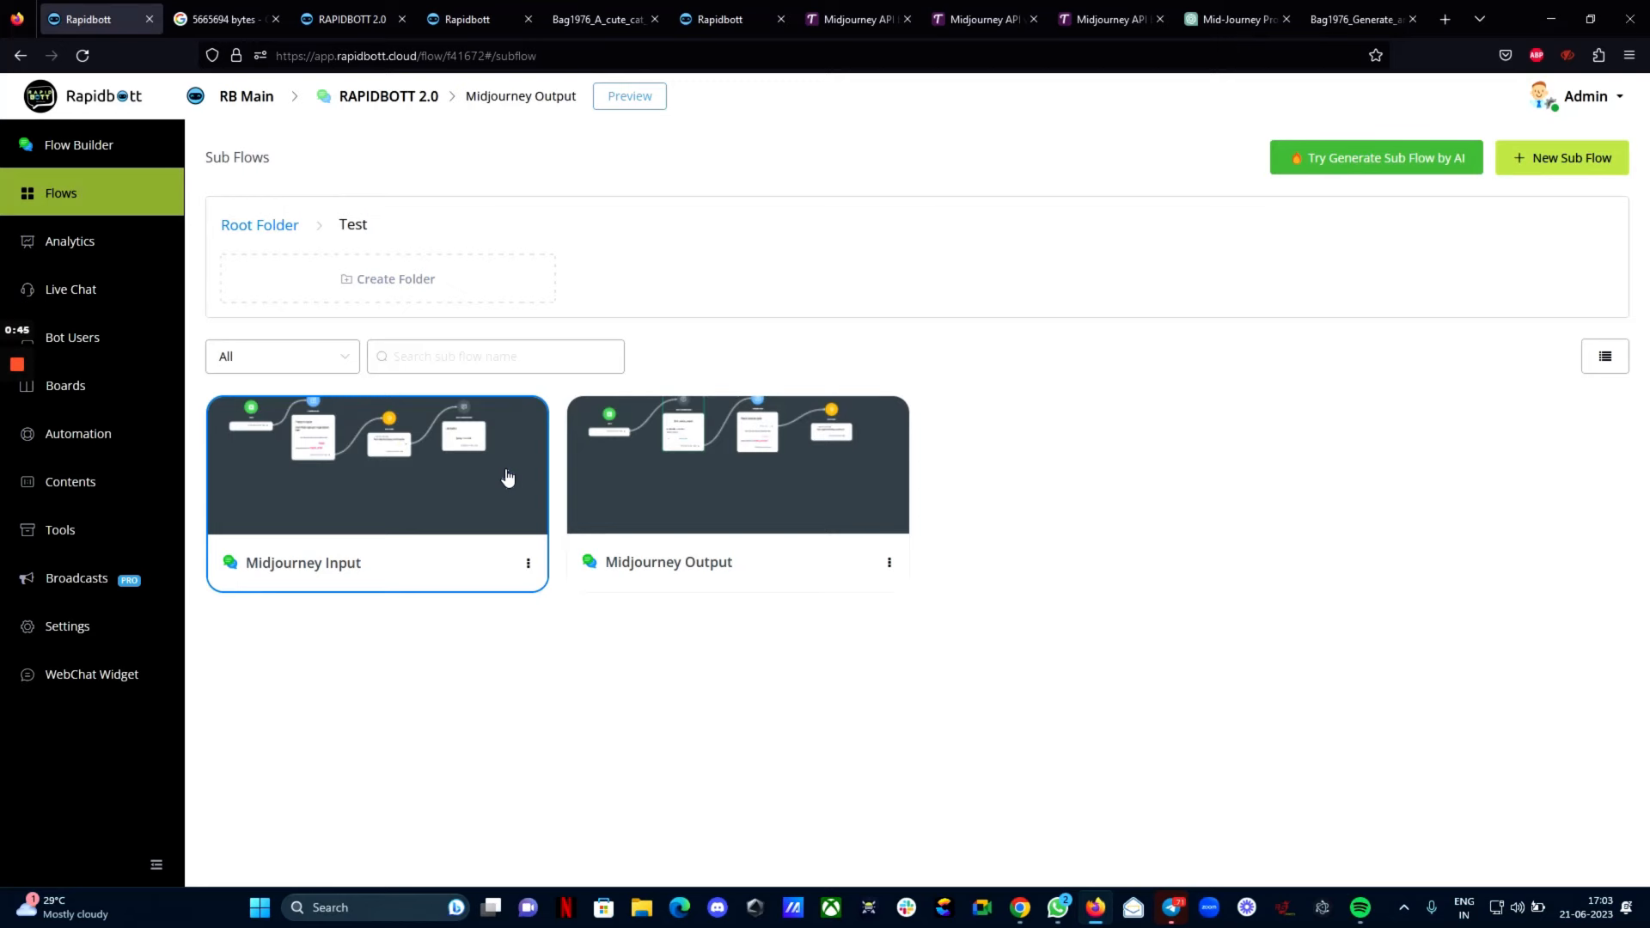
left_click(672, 472)
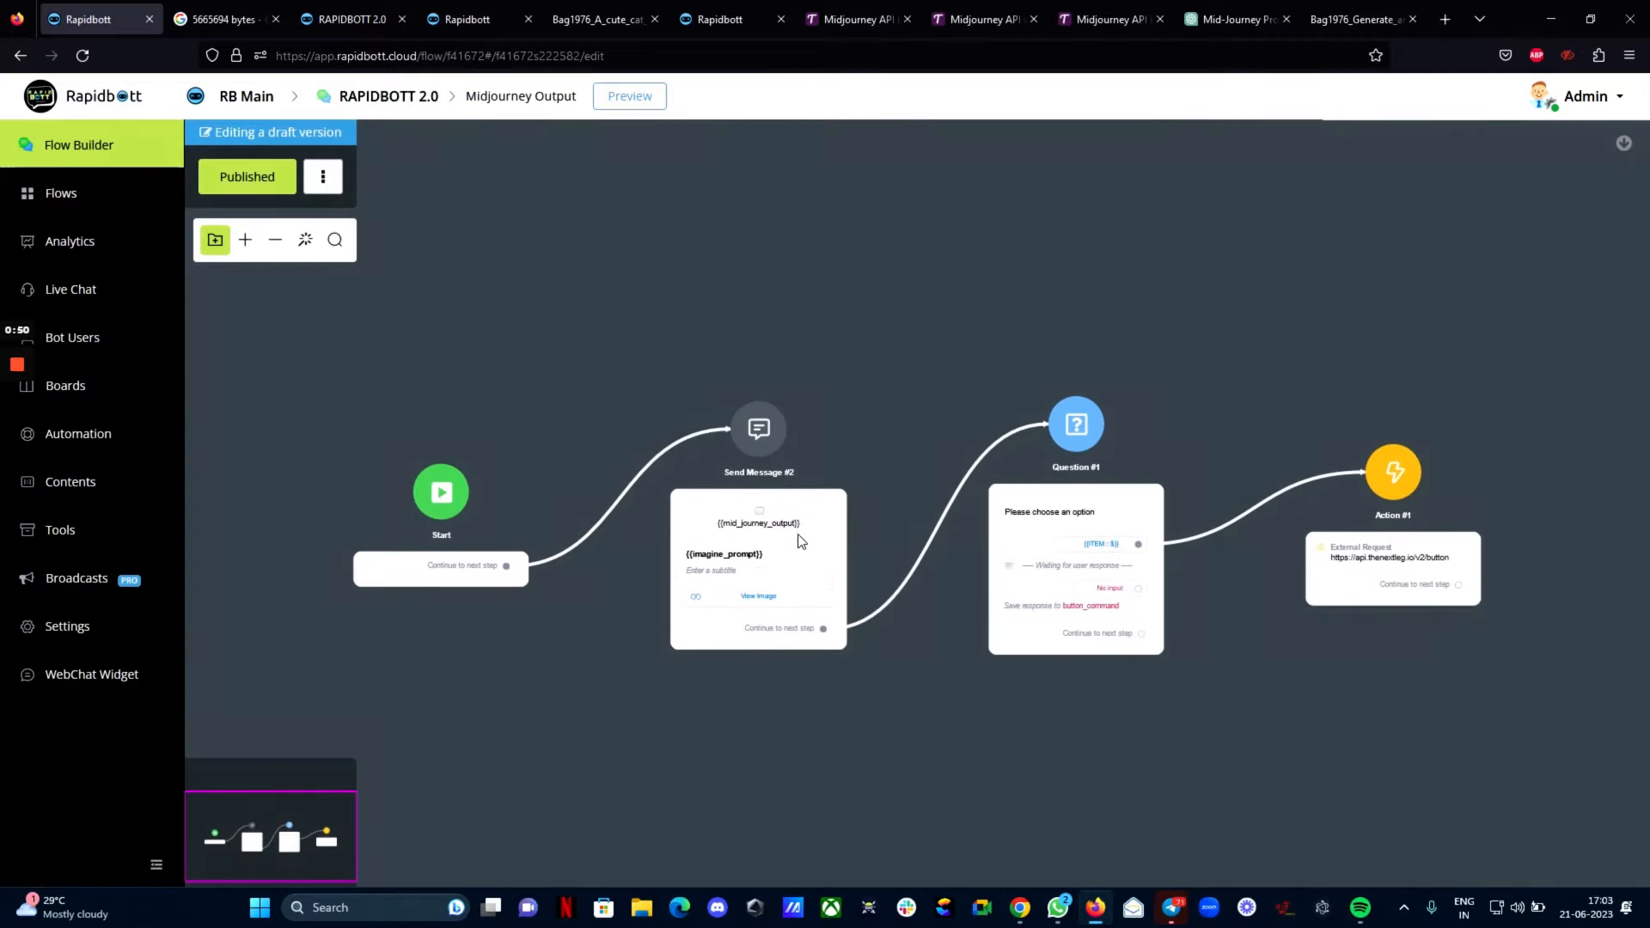
left_click_drag(704, 724, 842, 490)
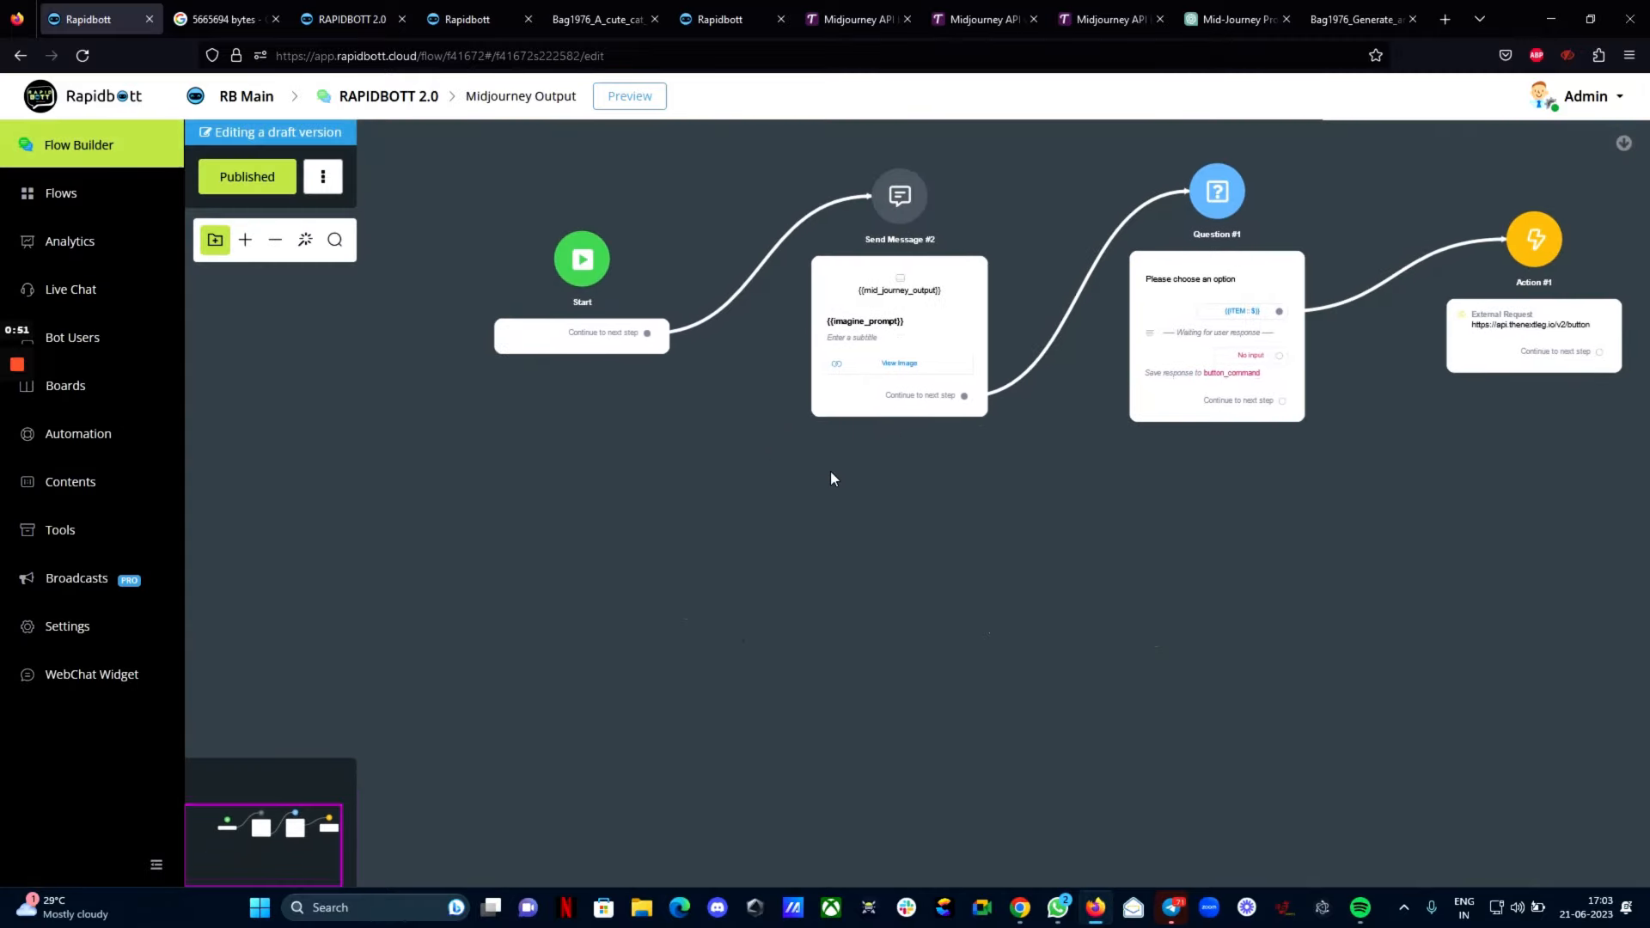
left_click_drag(579, 311, 383, 407)
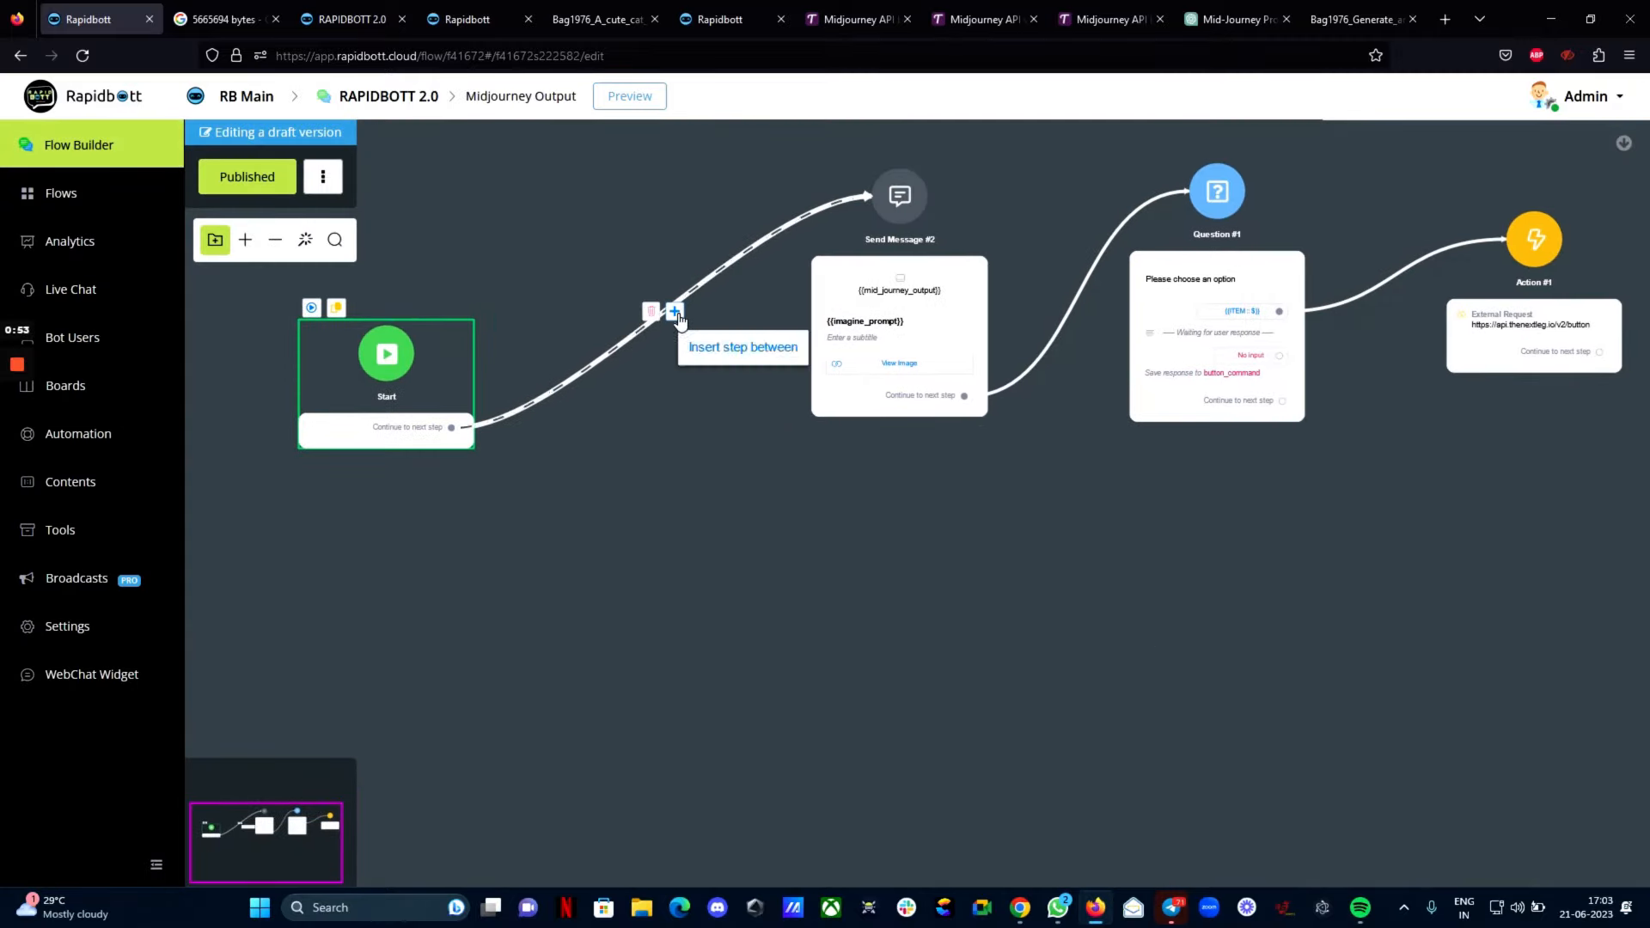
left_click(674, 311)
left_click(792, 520)
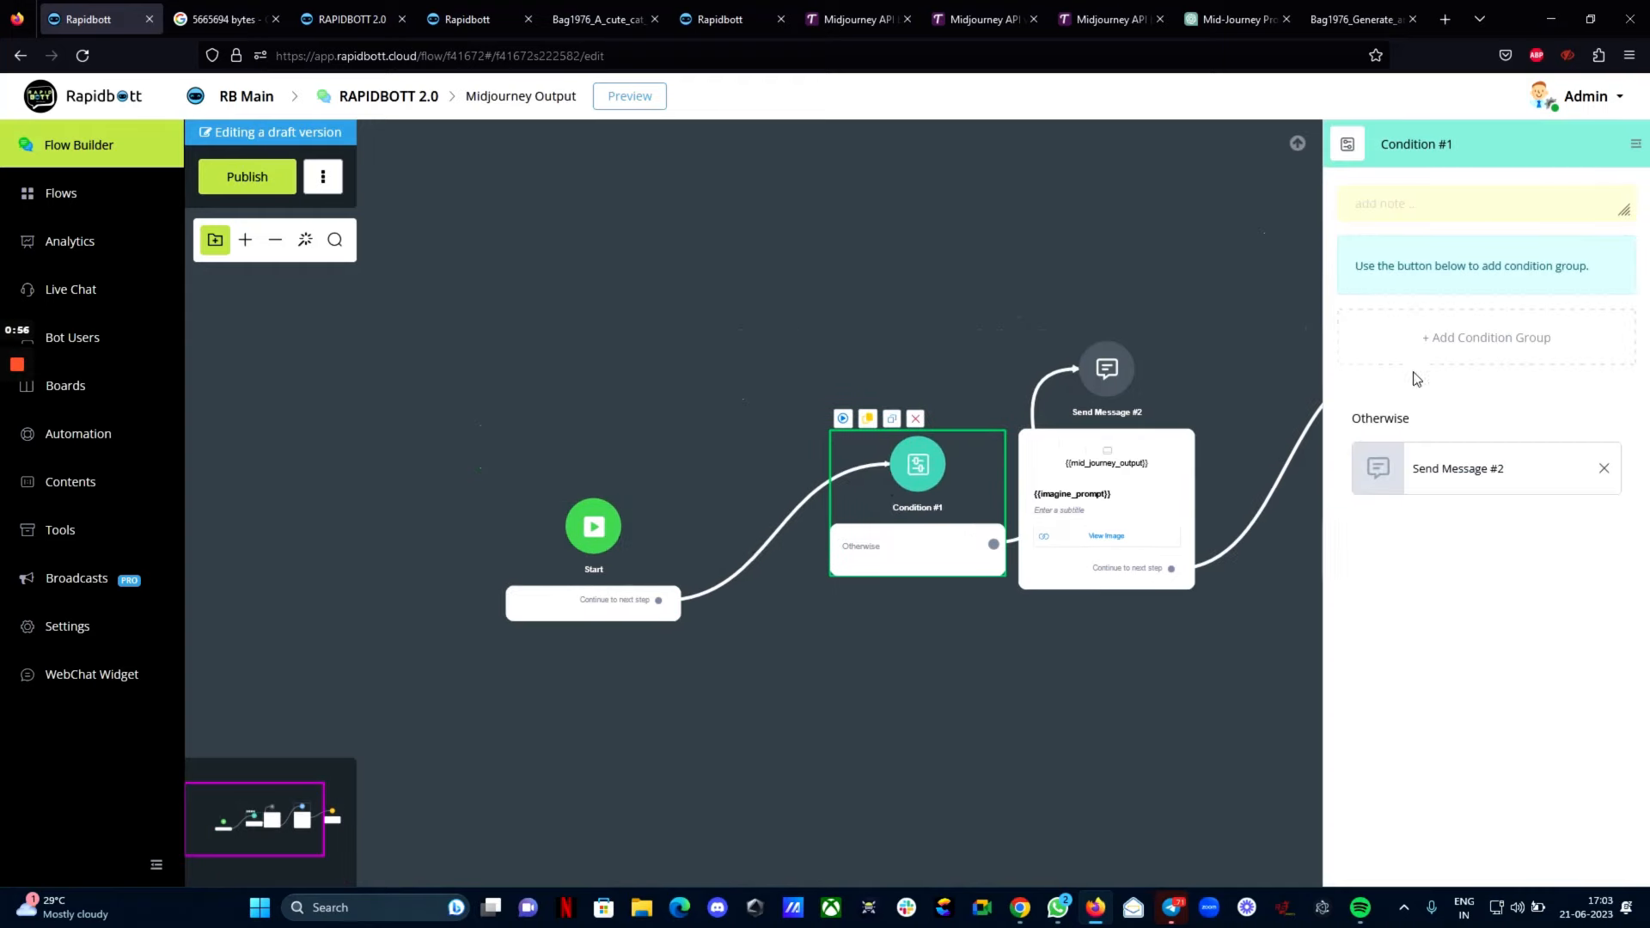
Add a condition group to Condition #1 that checks whether the Channel is WhatsApp Cloud
left_click(1488, 348)
left_click(1476, 375)
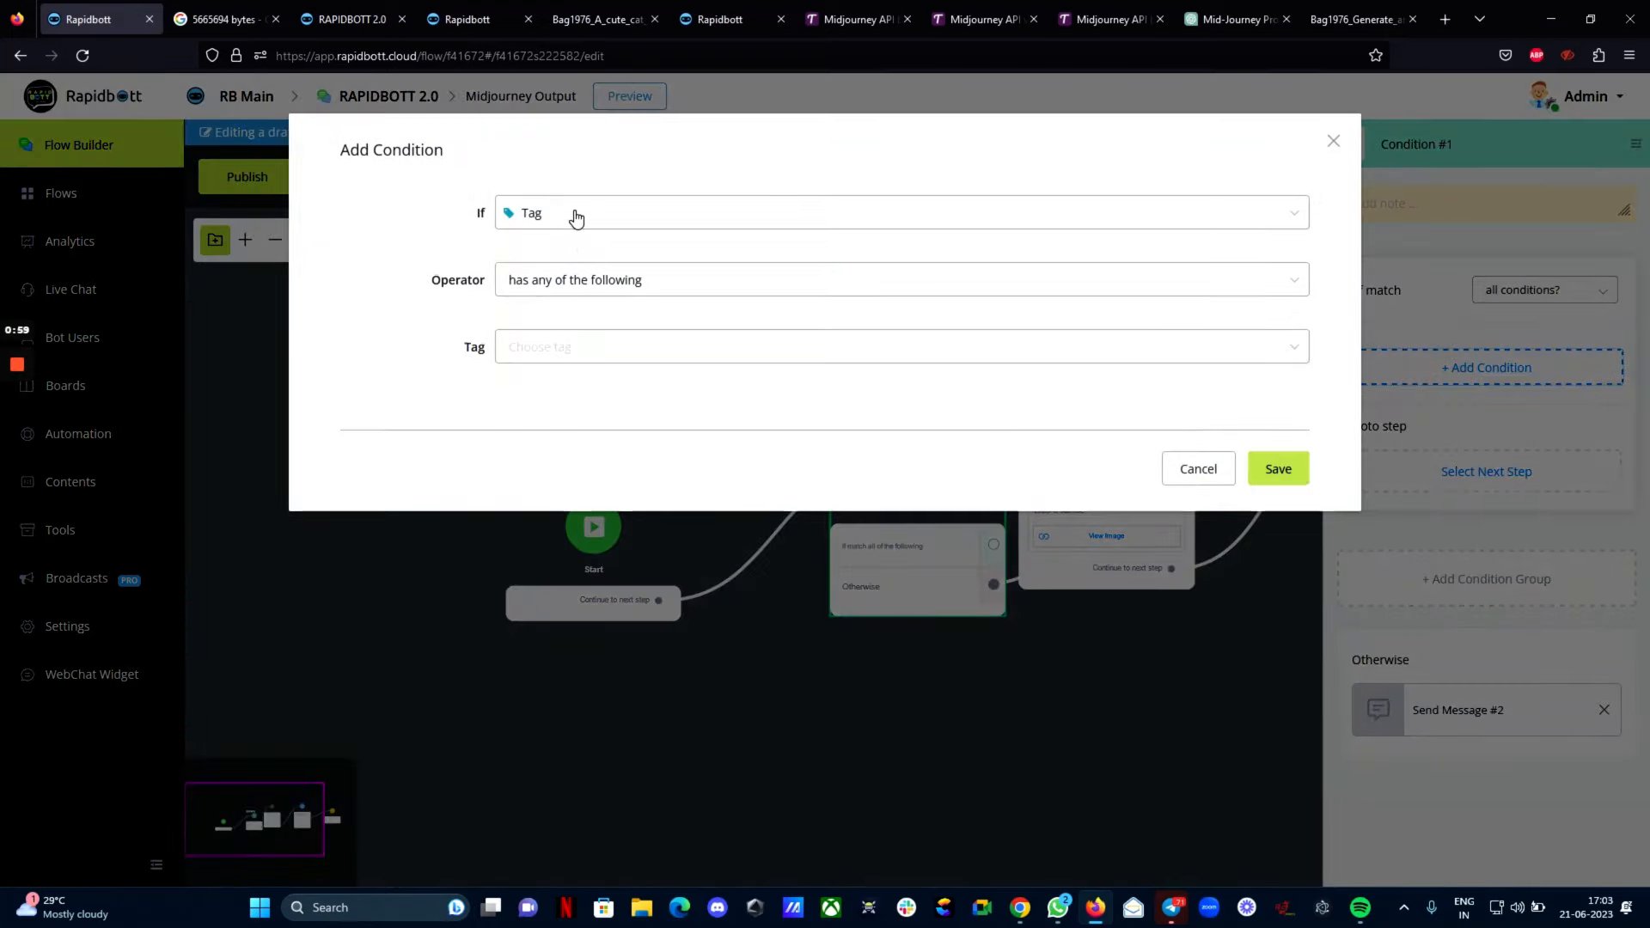
left_click(570, 217)
type("ch")
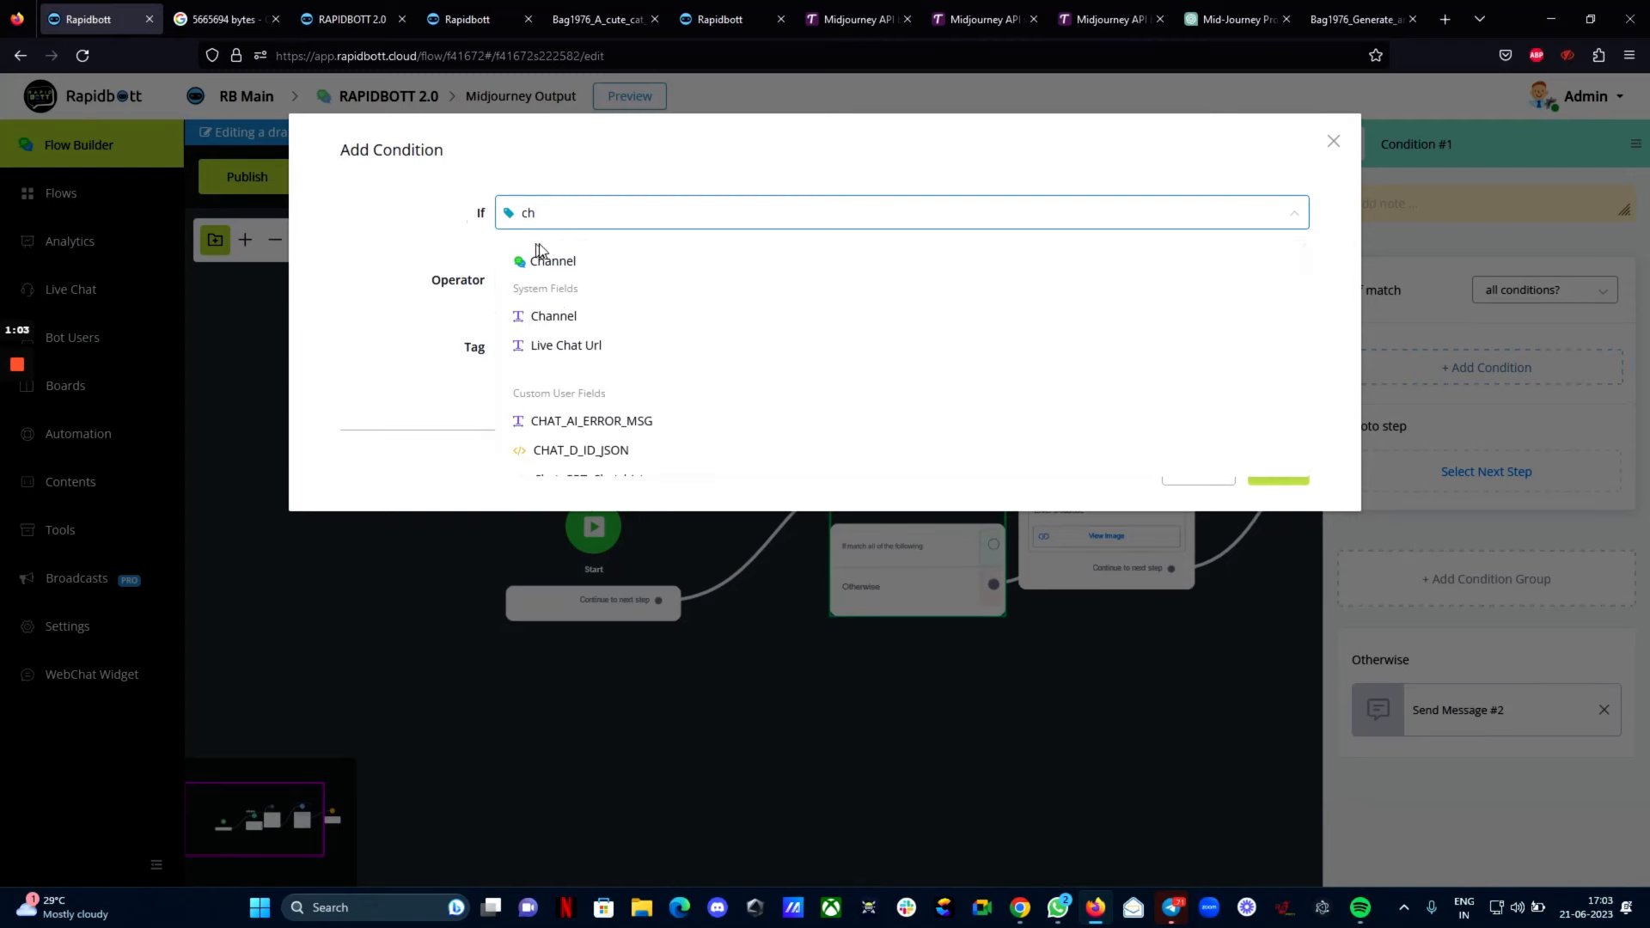
left_click(535, 263)
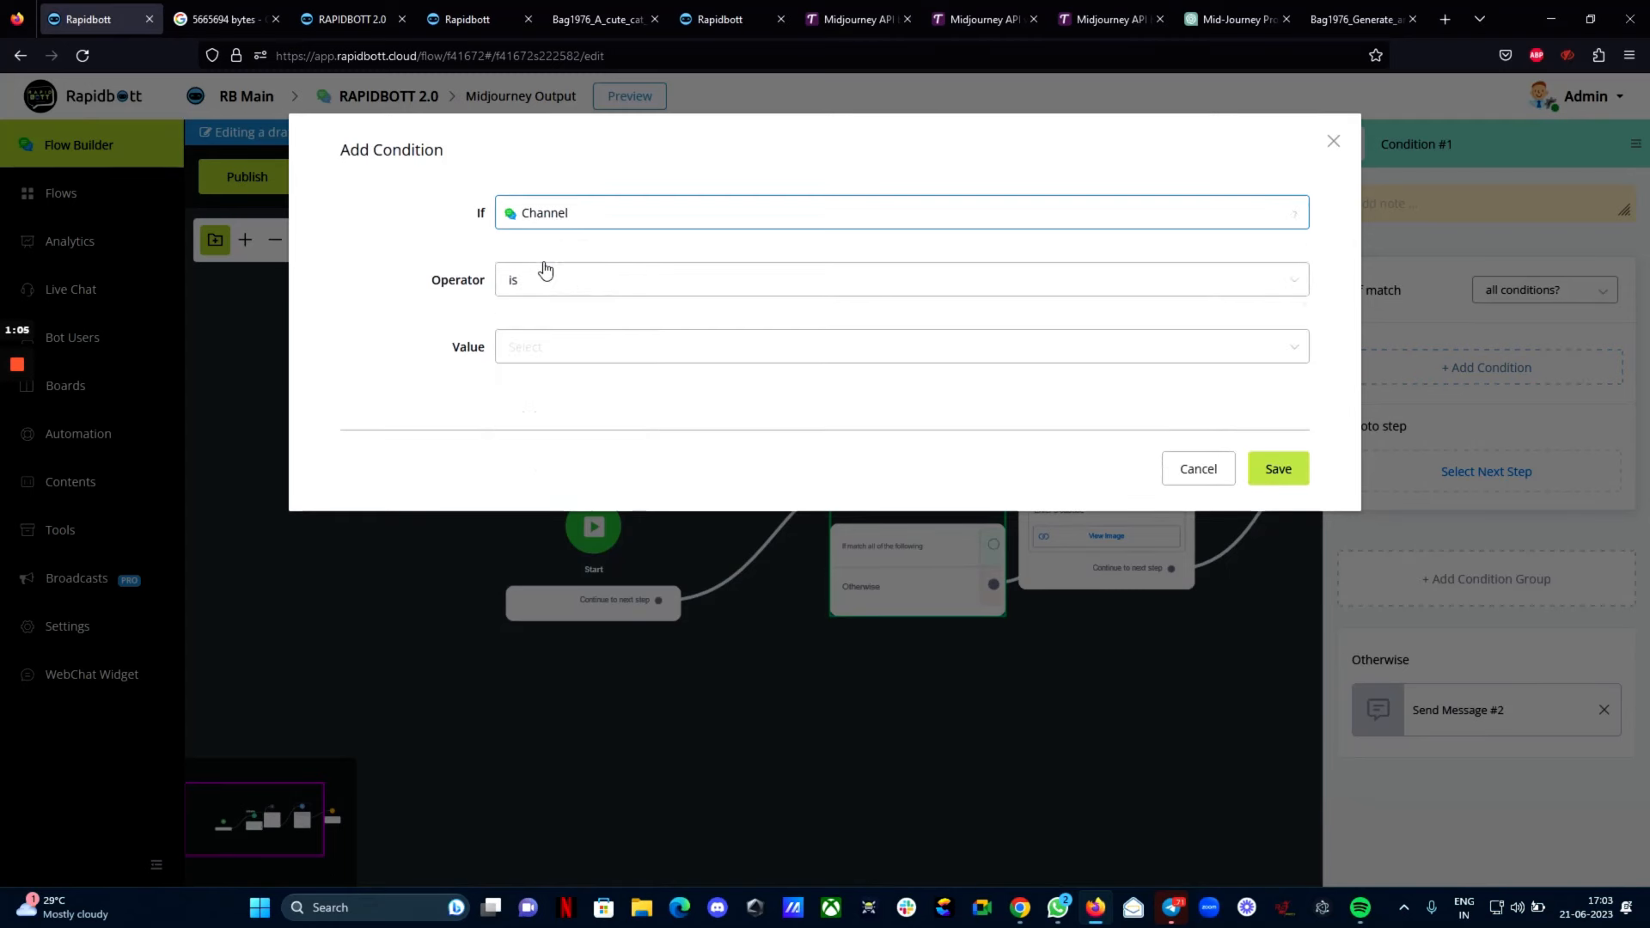
left_click(556, 351)
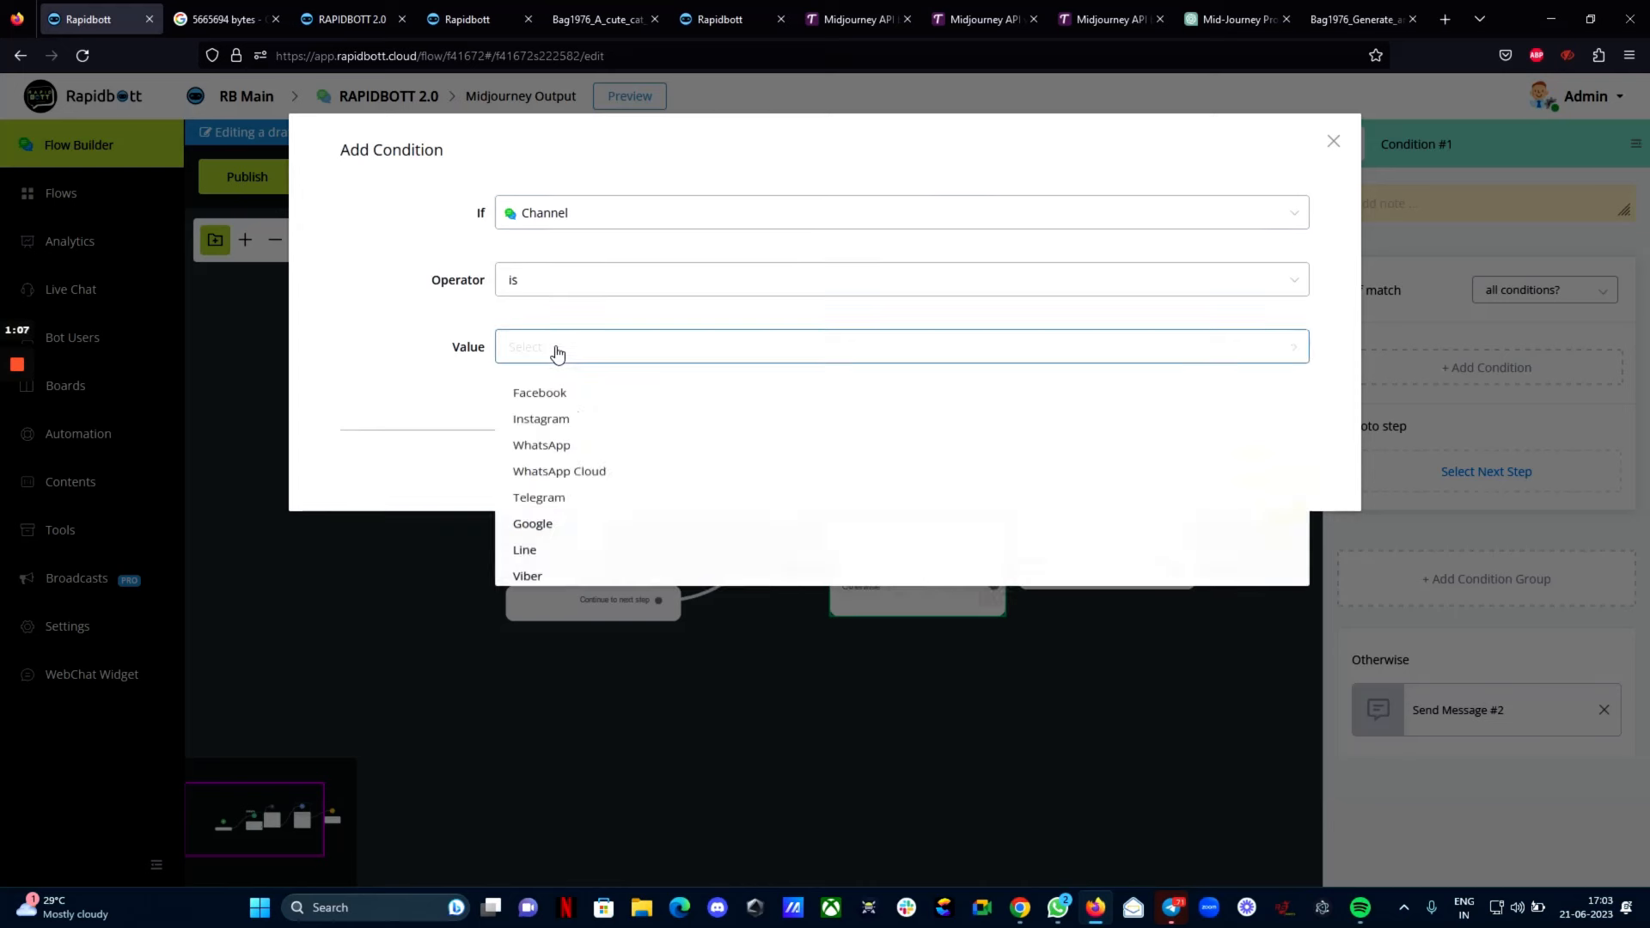
left_click(534, 485)
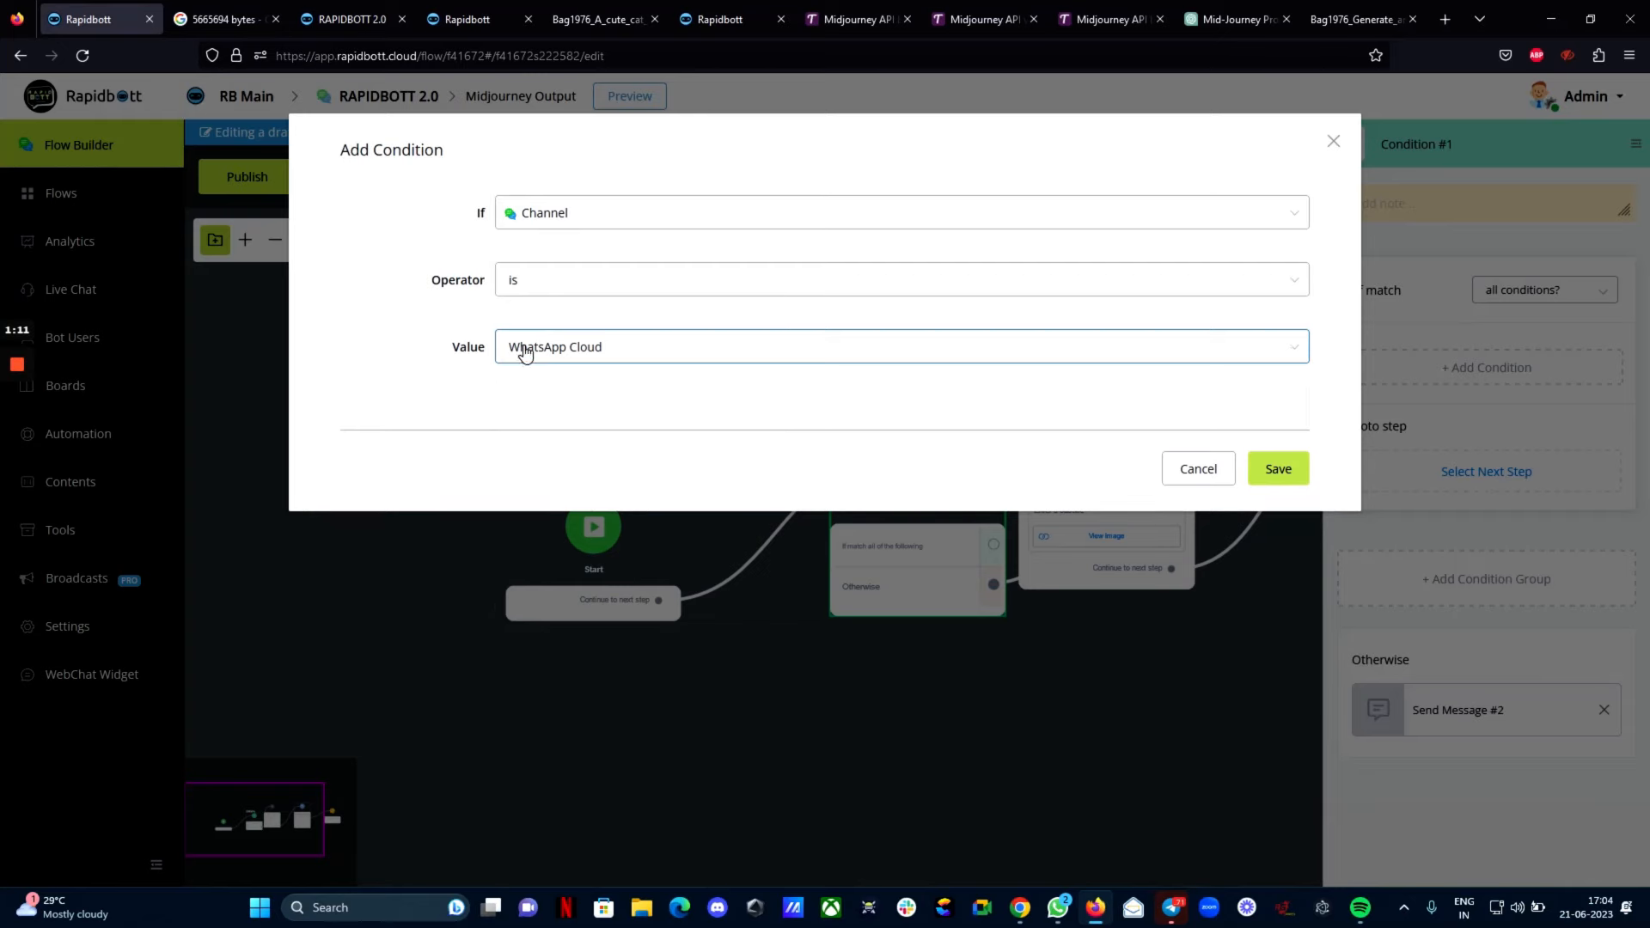
left_click(1277, 468)
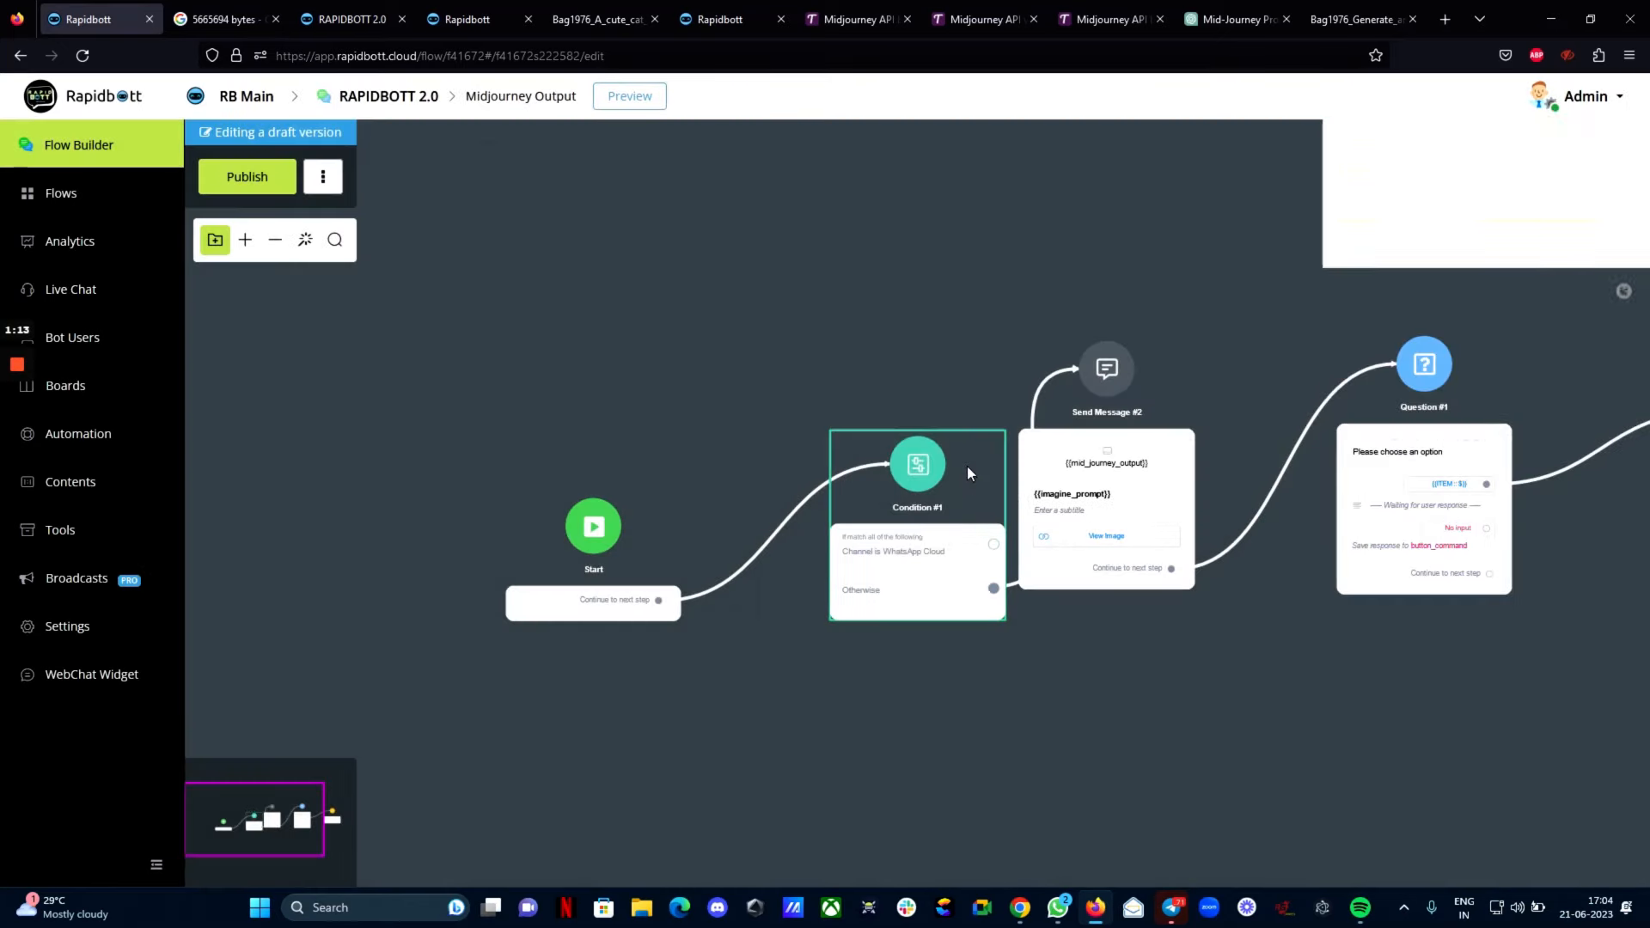
Spread out the flow's nodes and add a Send Message step on Condition #1's WhatsApp Cloud branch
left_click_drag(967, 473, 877, 417)
left_click_drag(1149, 431, 1173, 628)
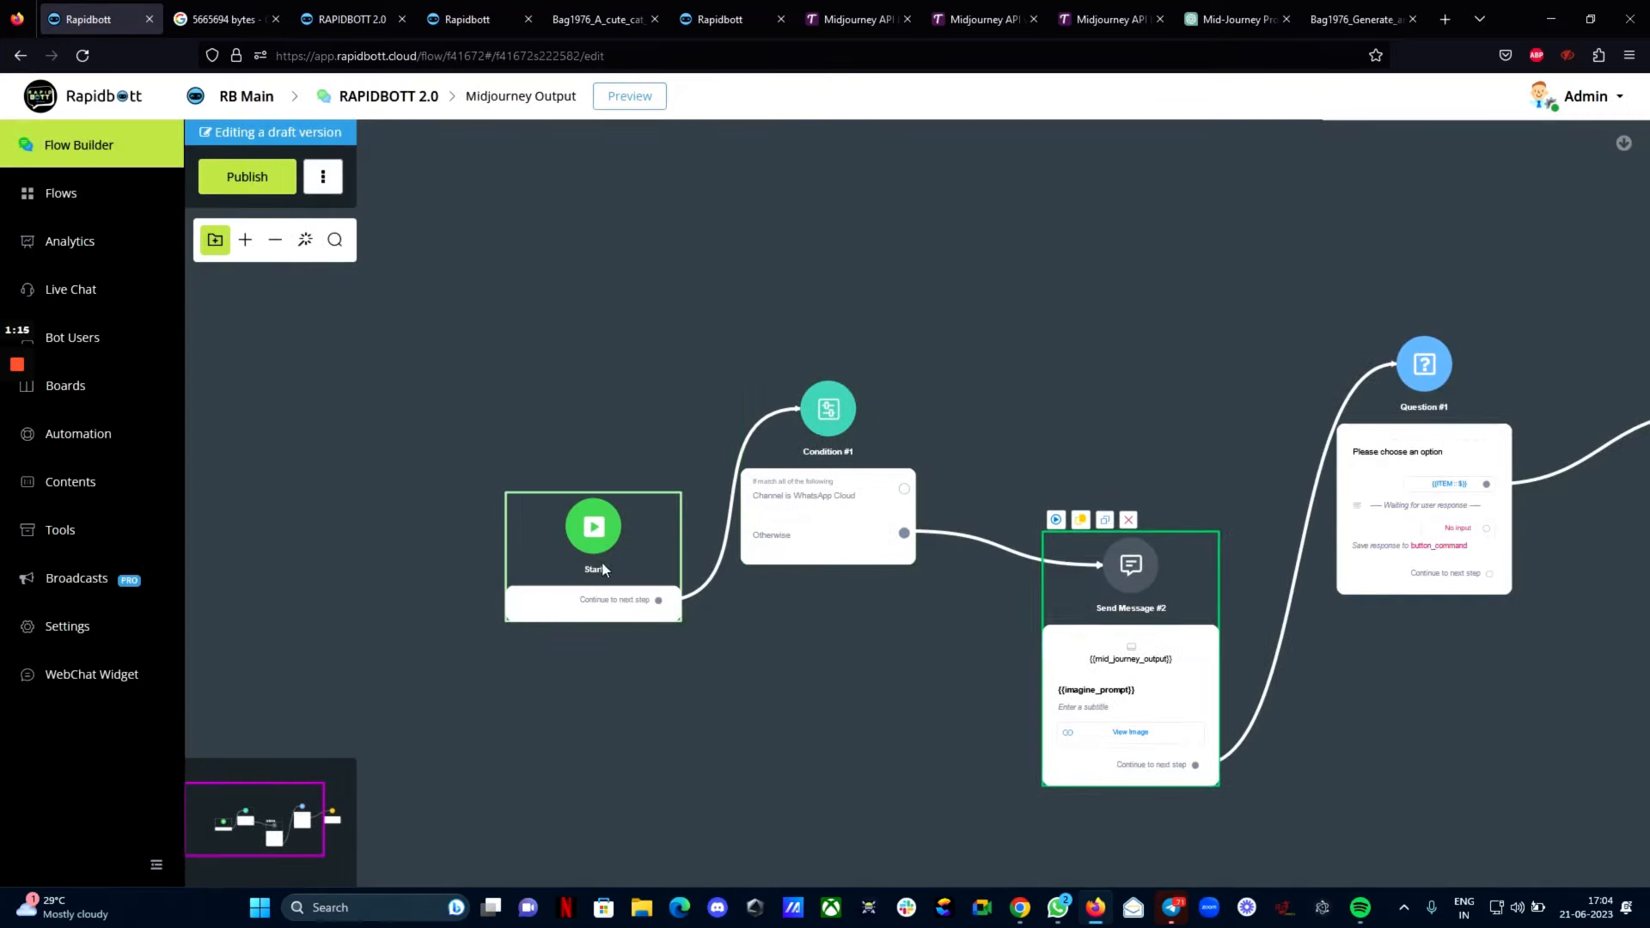
left_click_drag(603, 569, 442, 564)
left_click_drag(870, 436, 1020, 318)
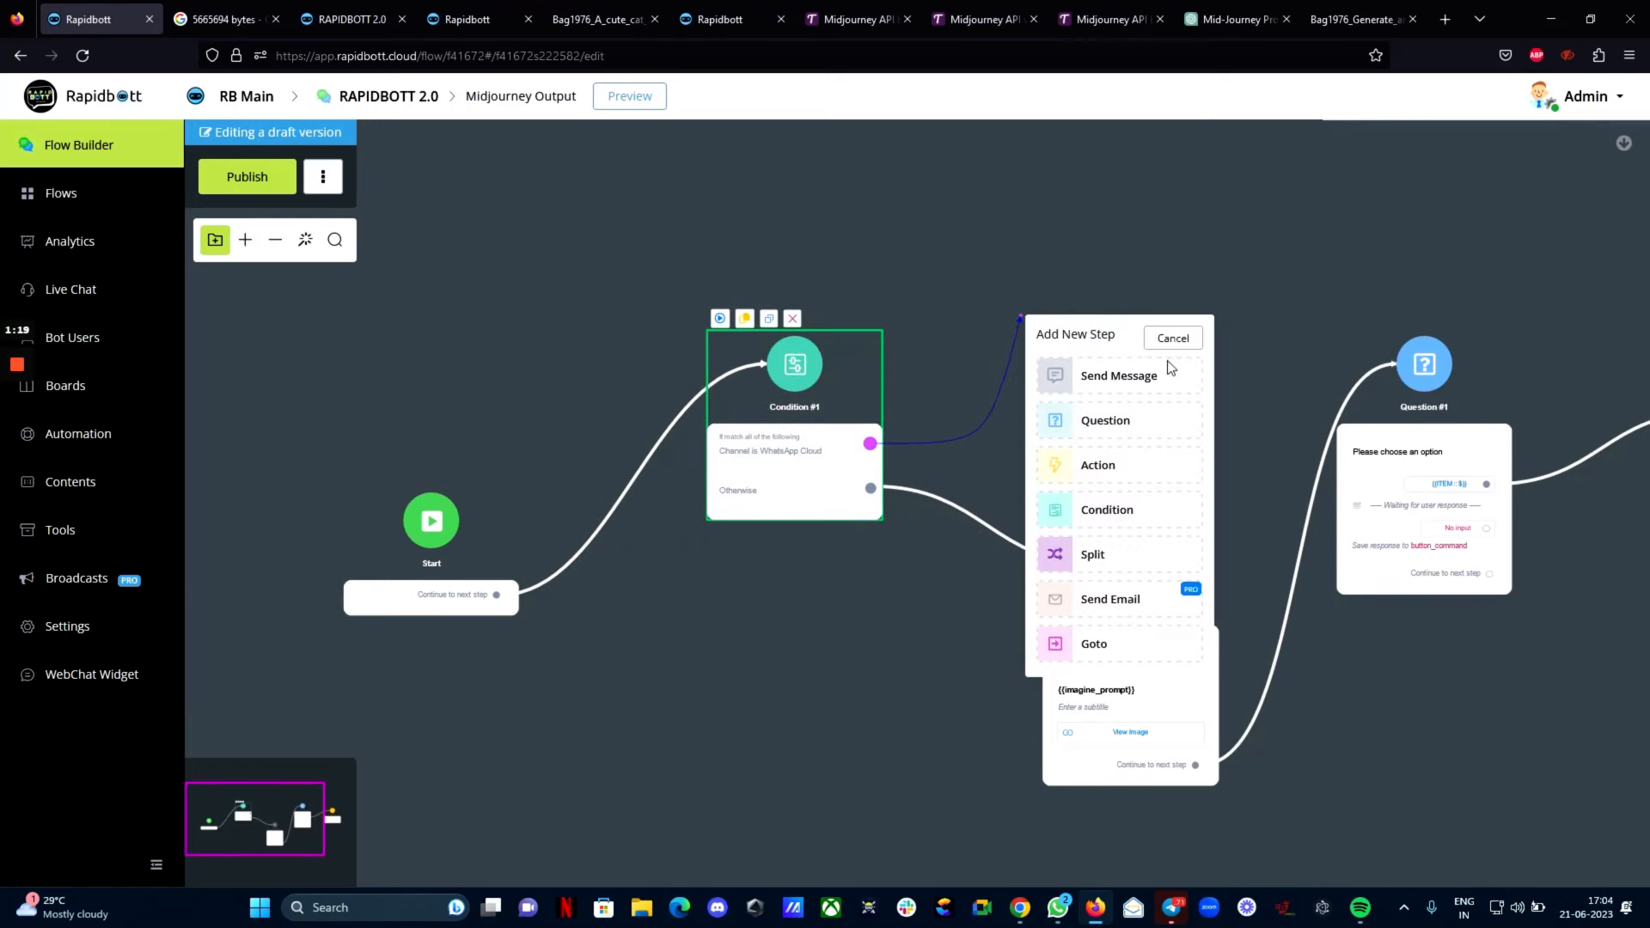
left_click(1126, 382)
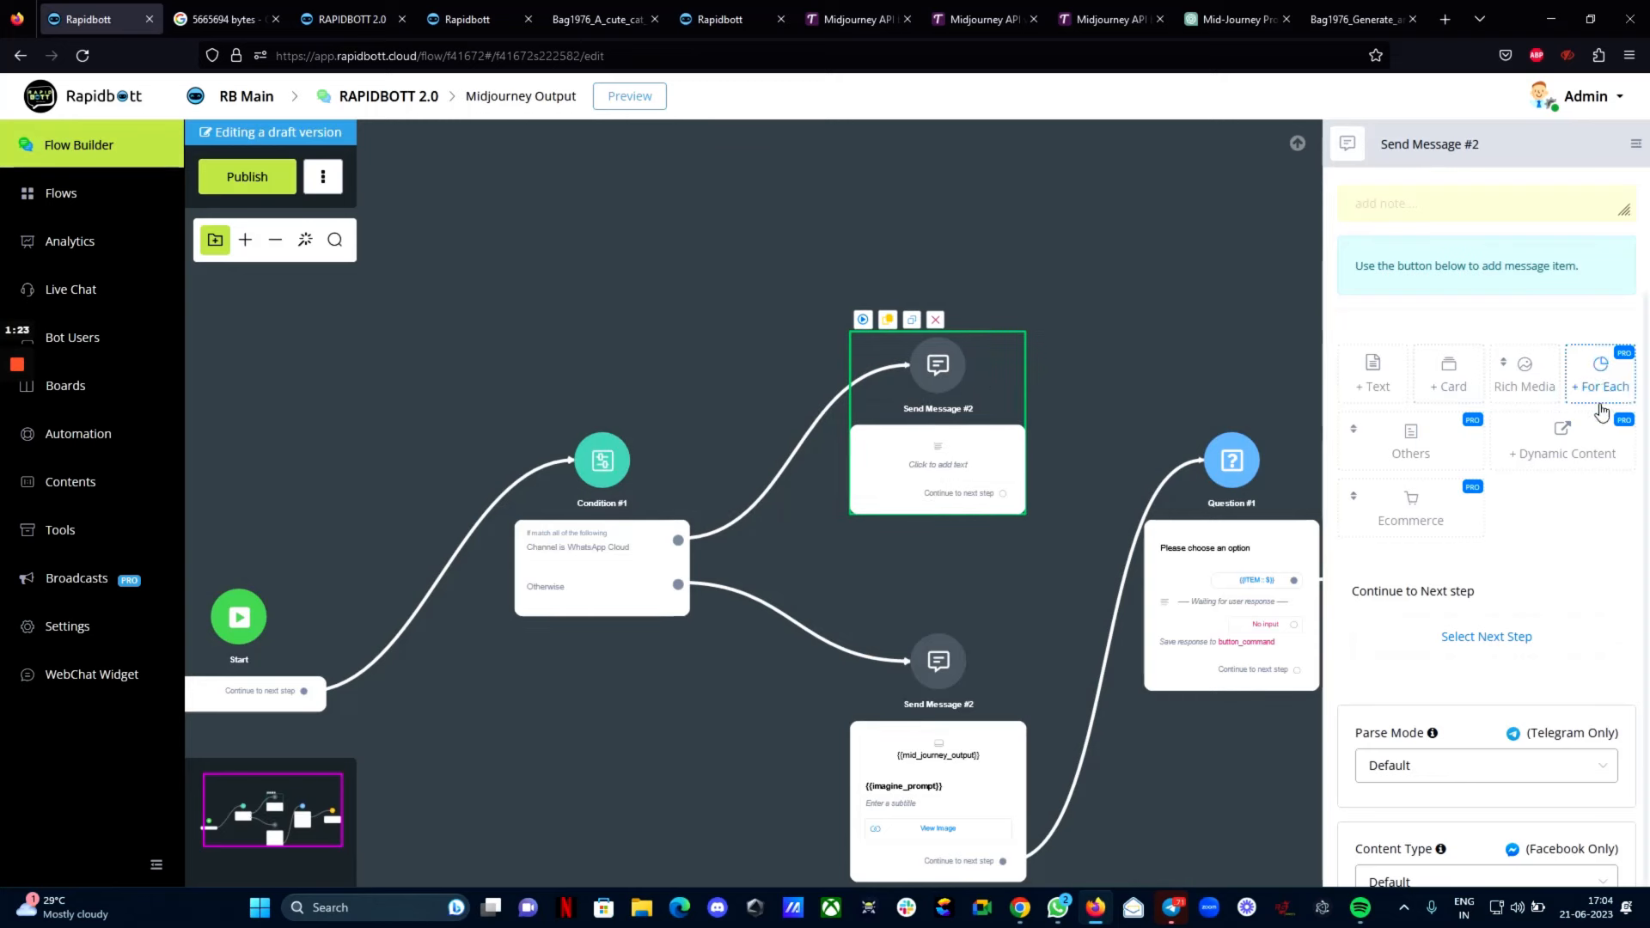
Add a File item to the new Send Message step, sourced by URL from the mid_journey_output variable
mouse_move(1604, 378)
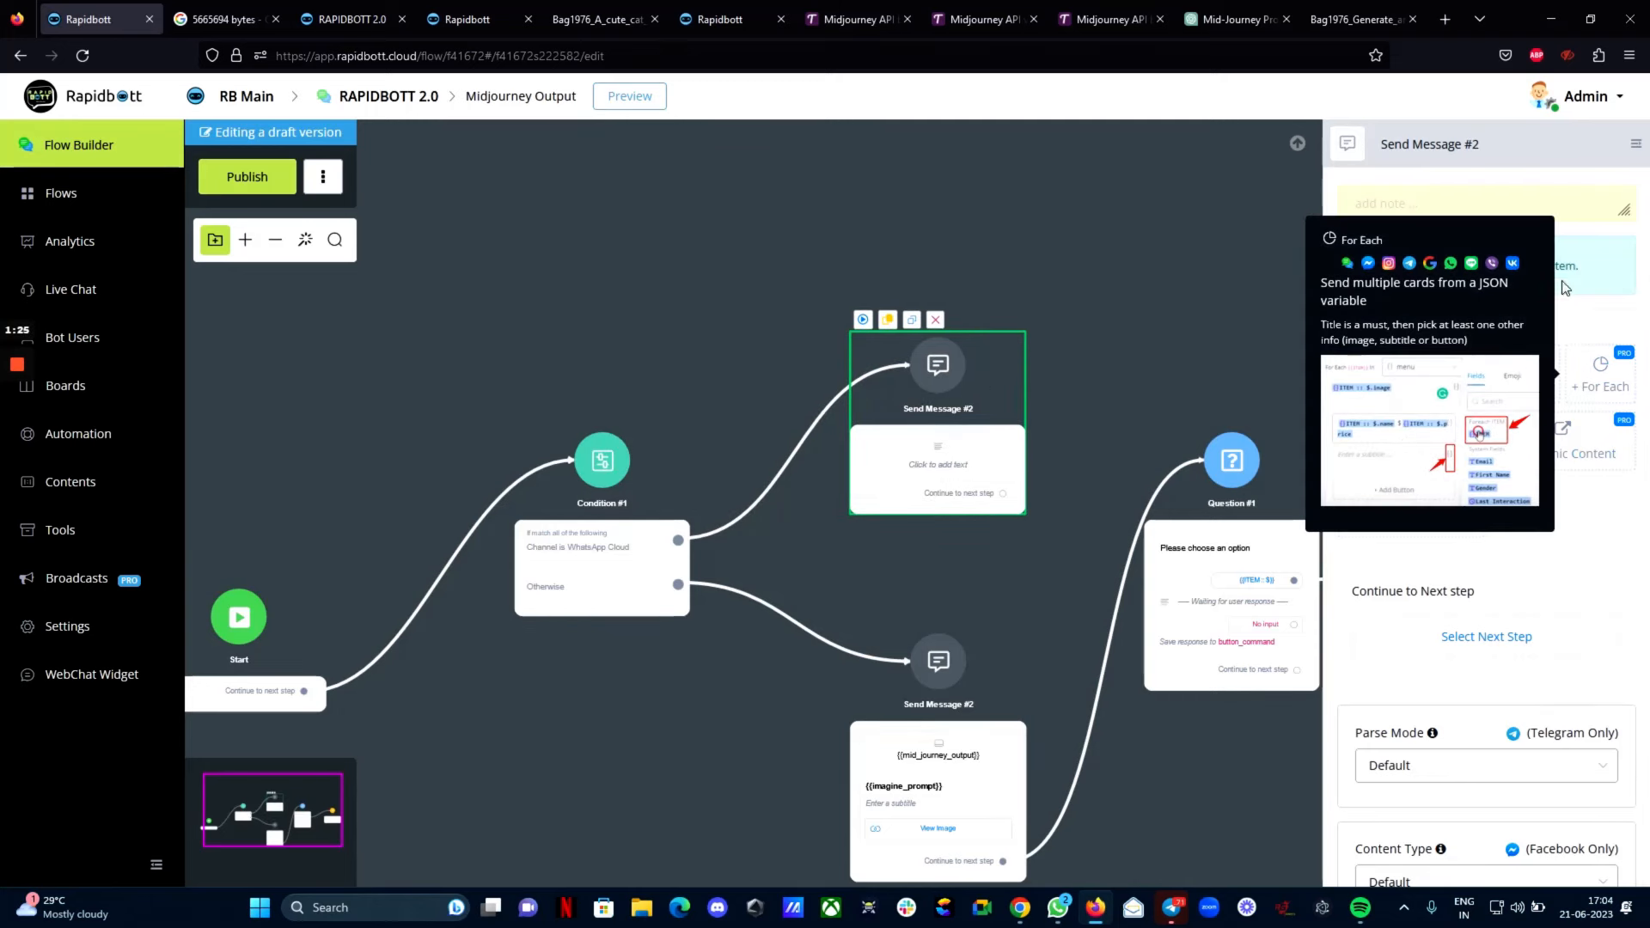
left_click(1520, 370)
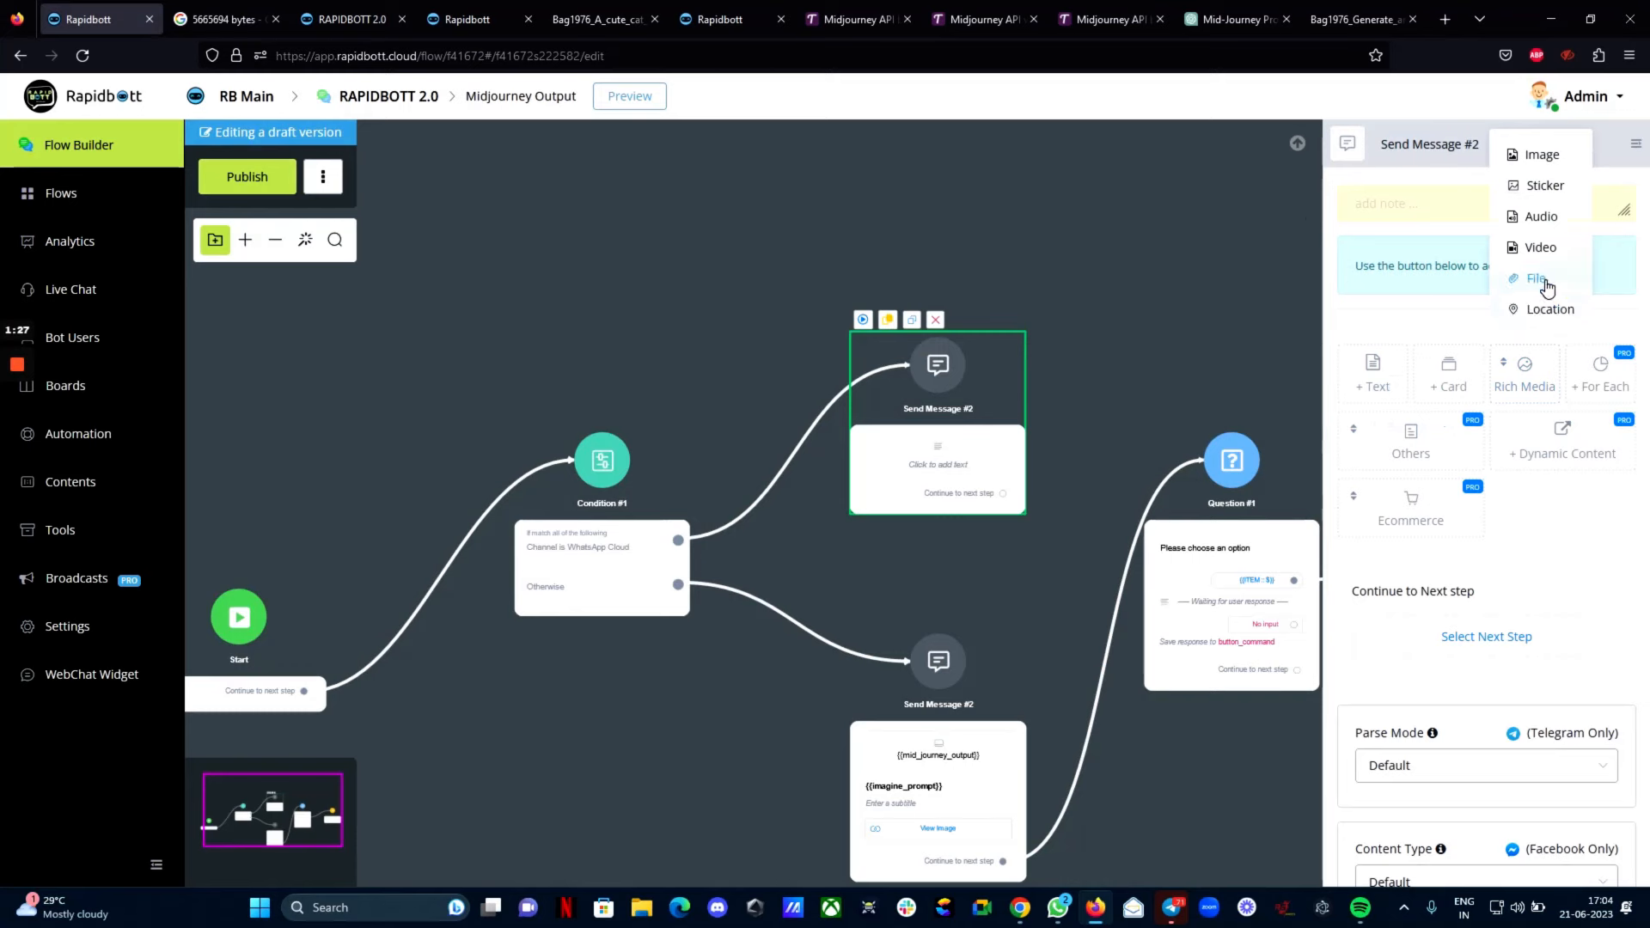
left_click(1538, 280)
left_click(1486, 219)
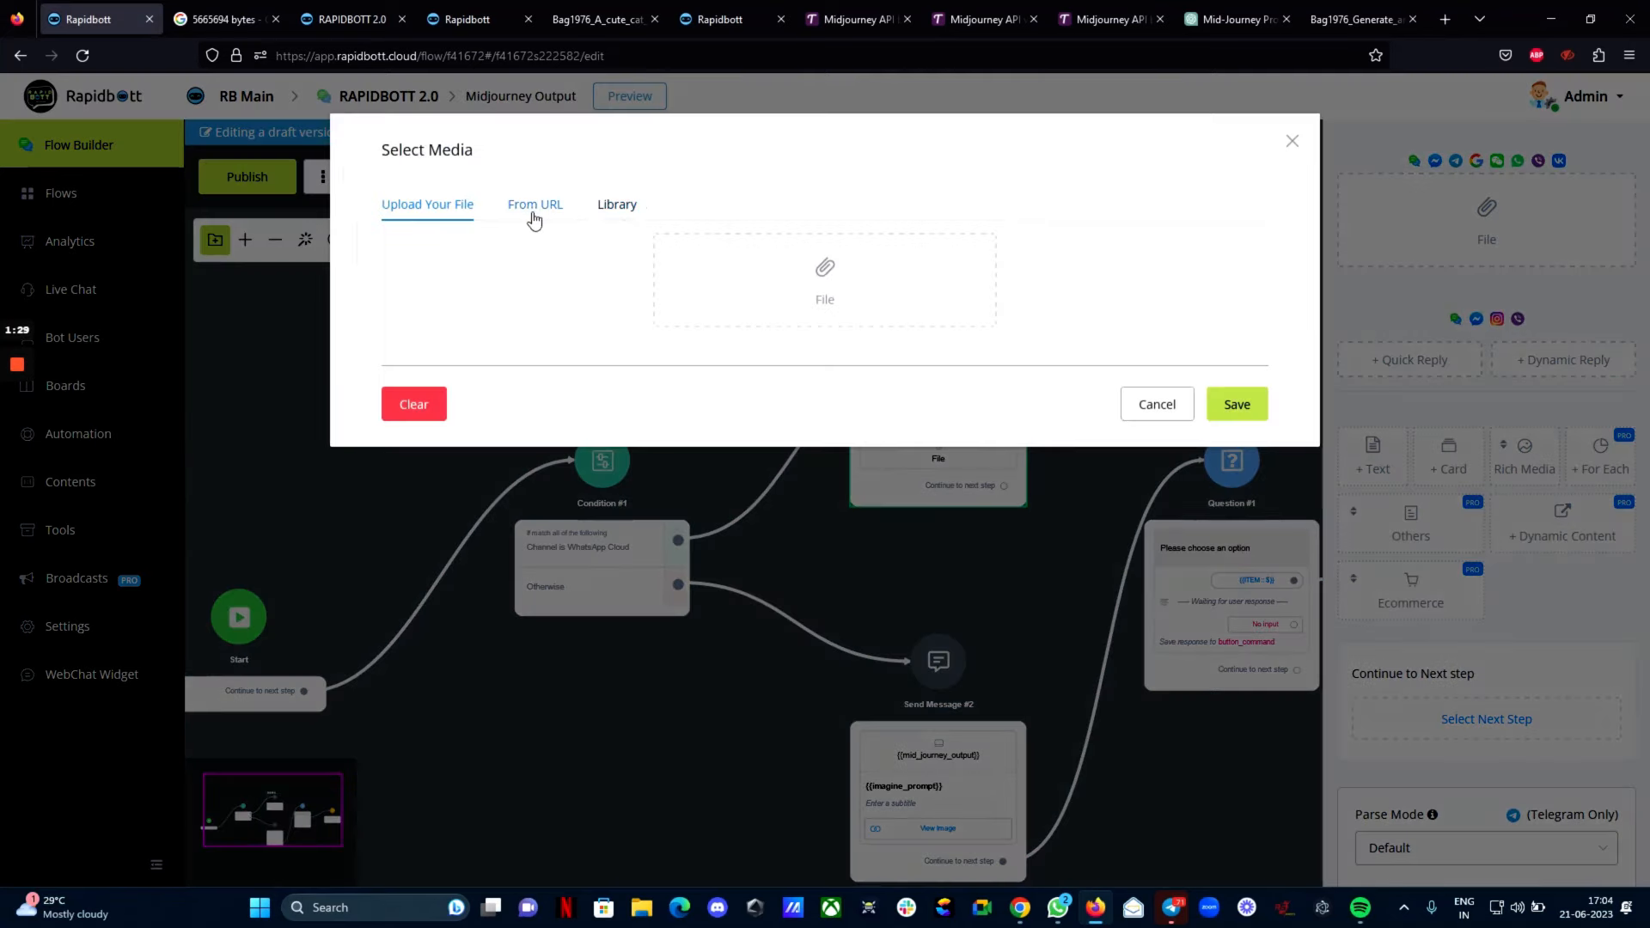
left_click(534, 210)
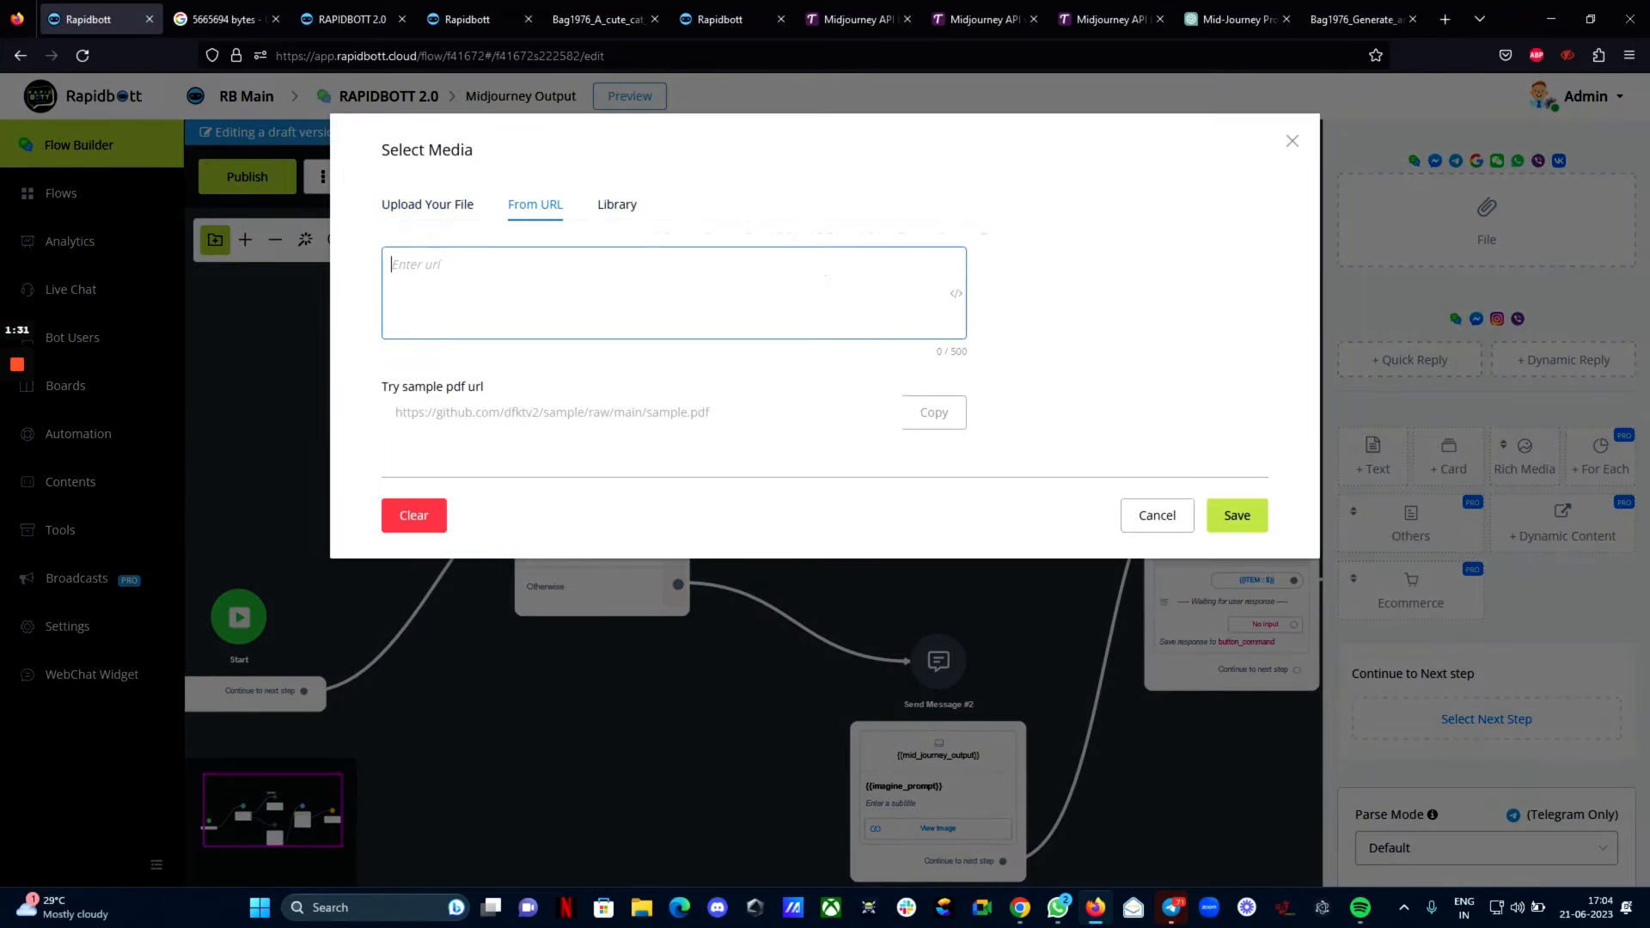
type("{{")
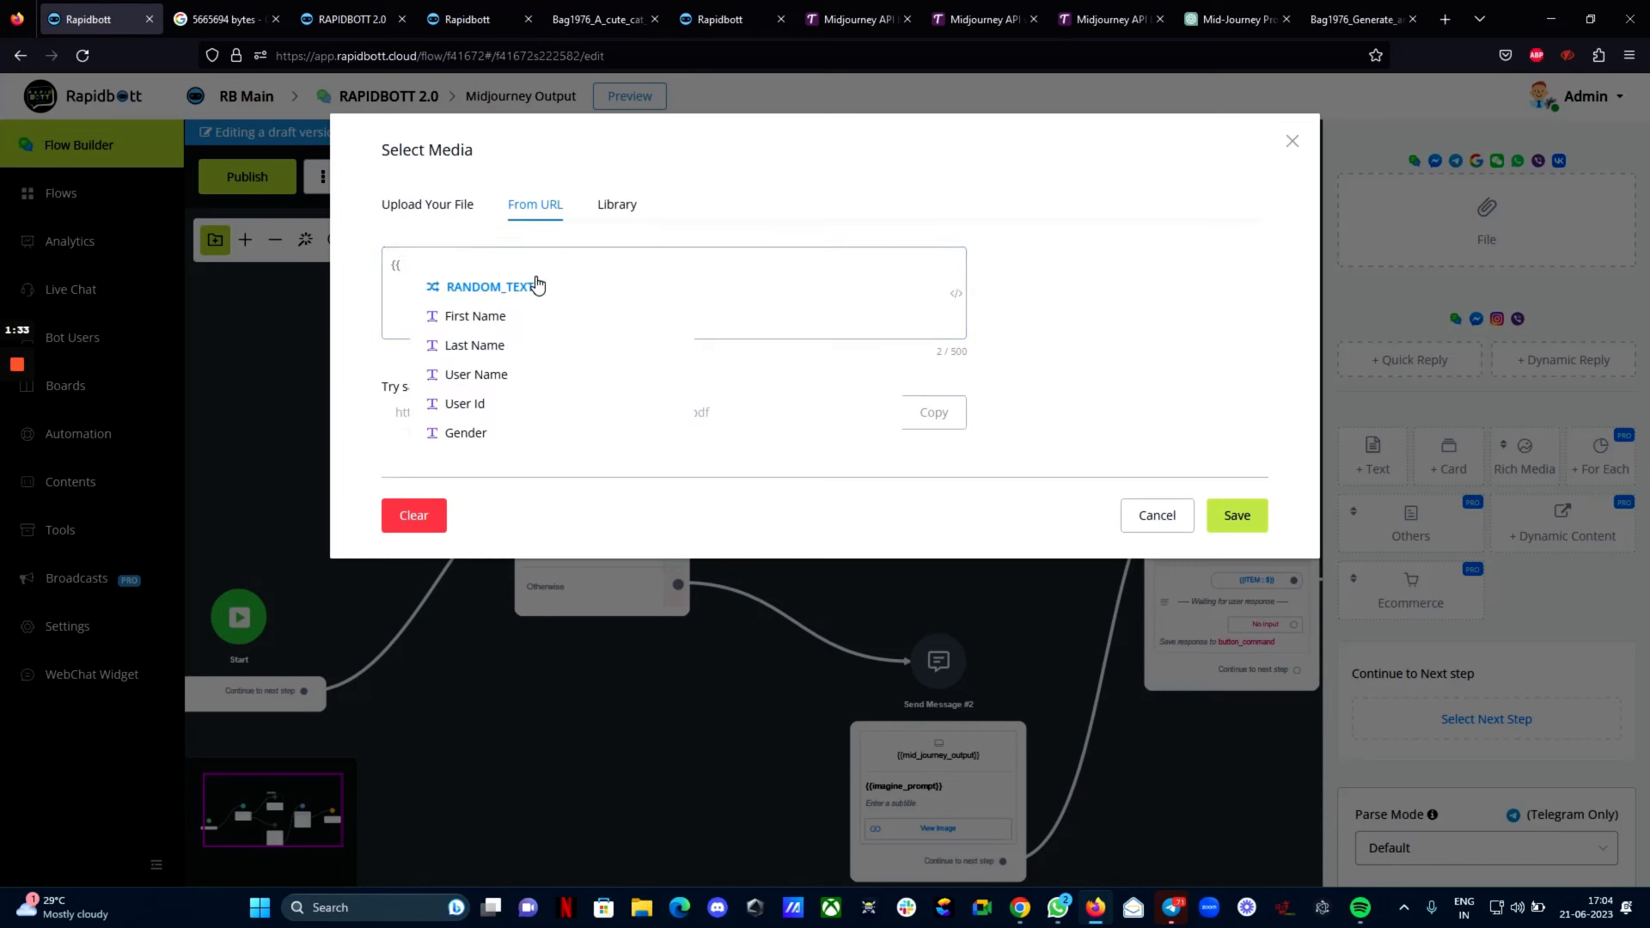
type("mi")
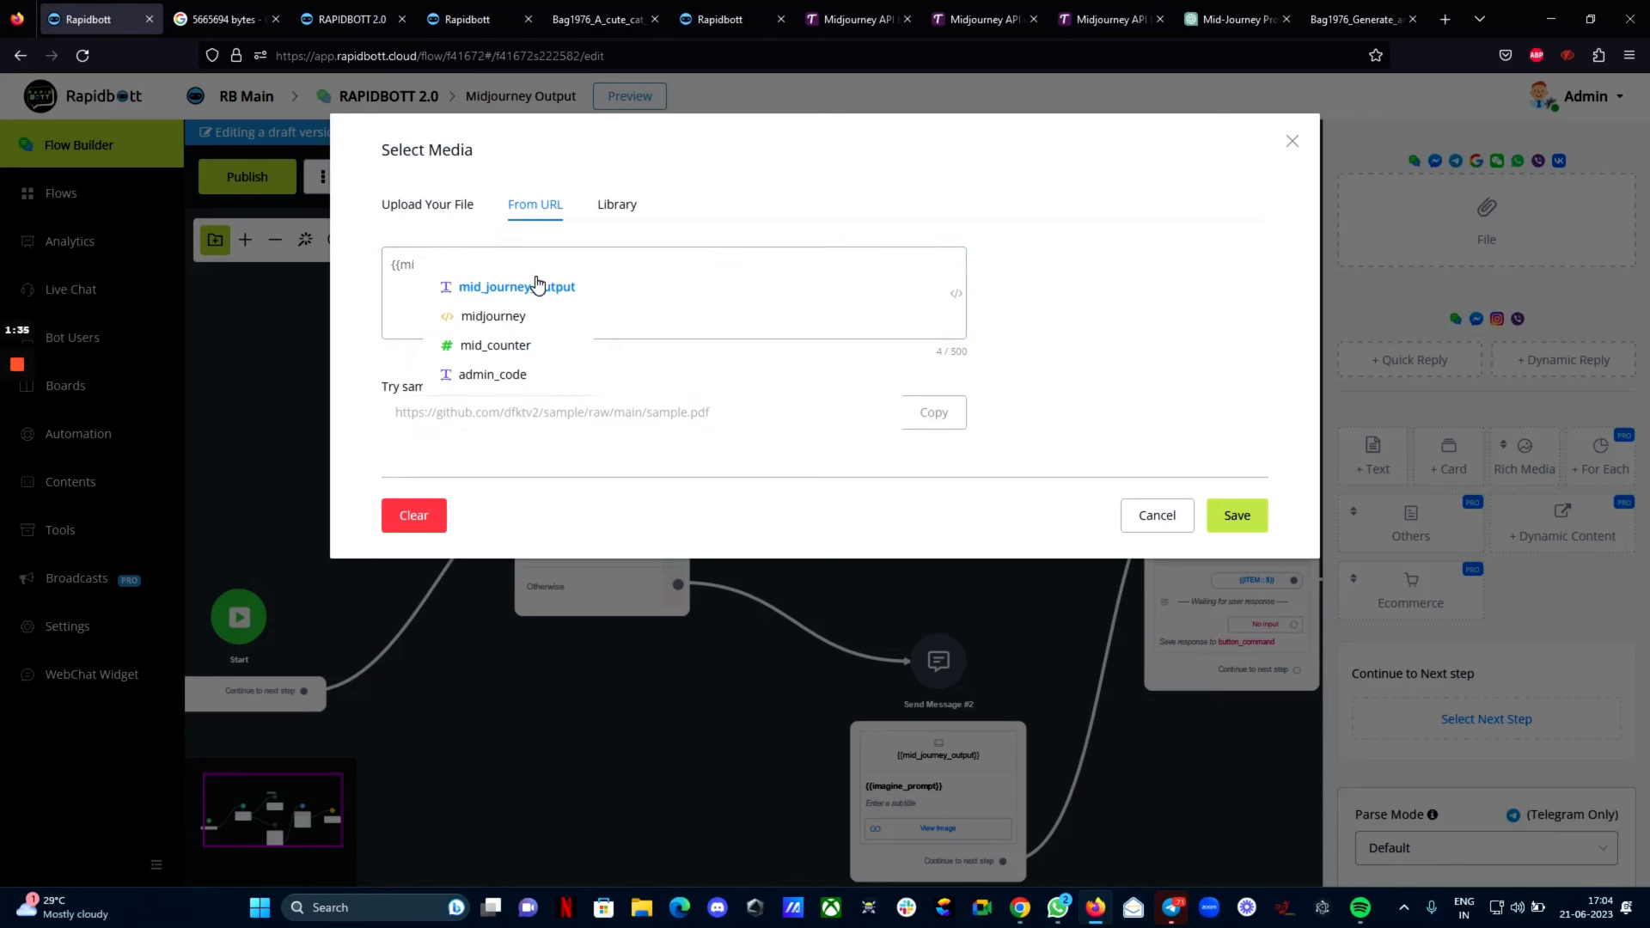
left_click(527, 287)
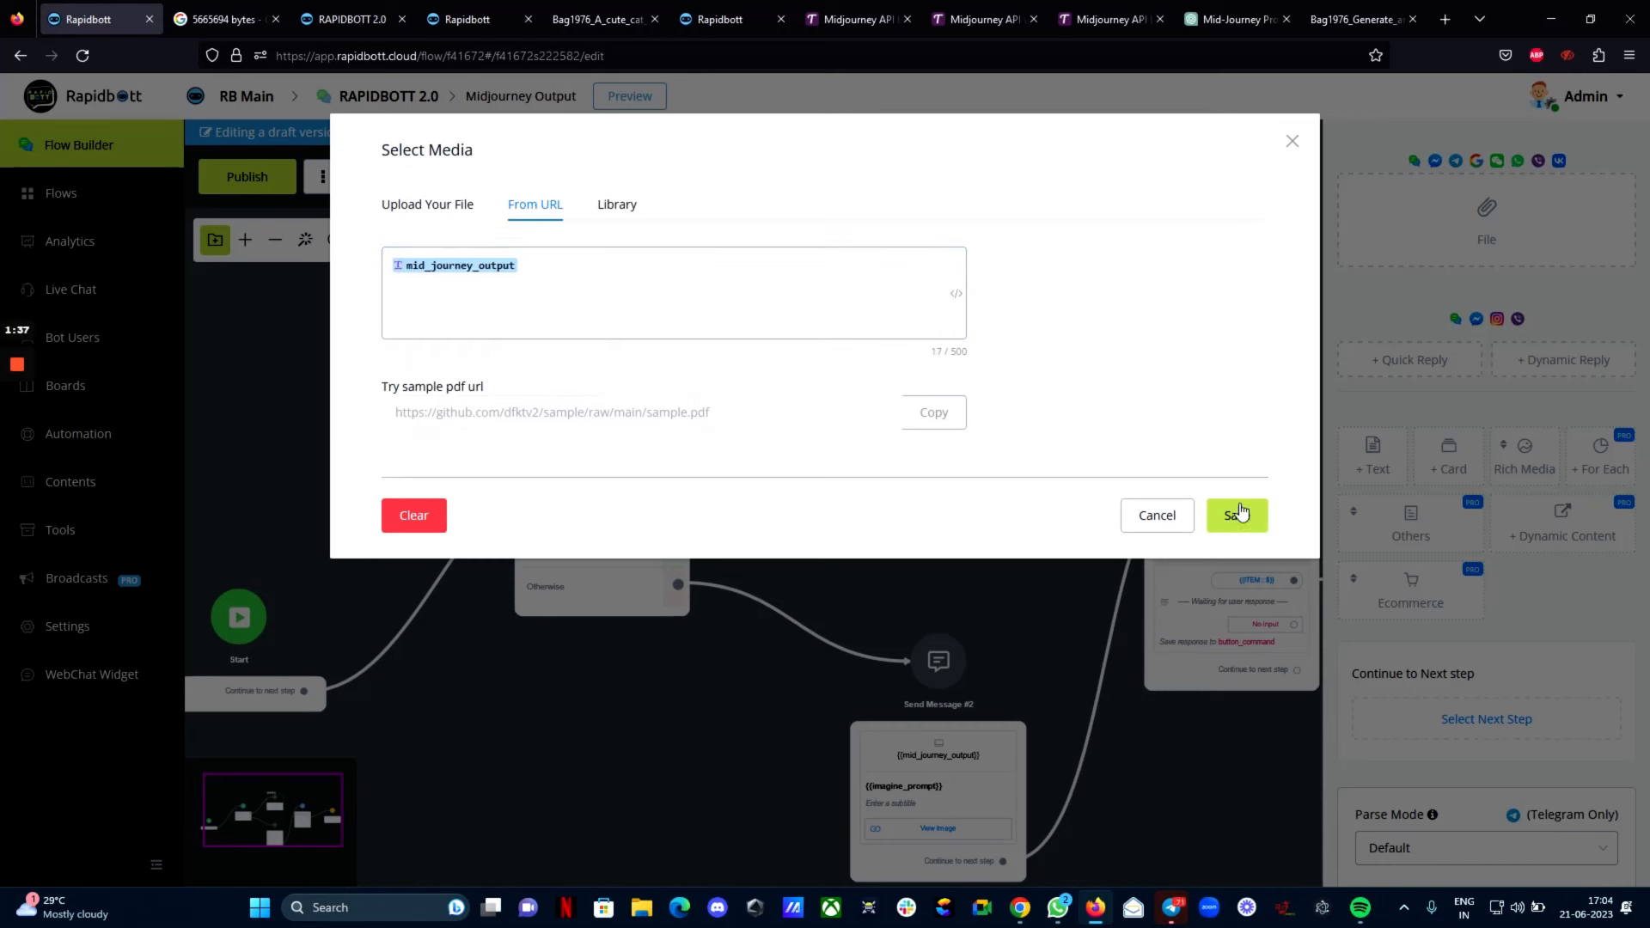
left_click(1237, 516)
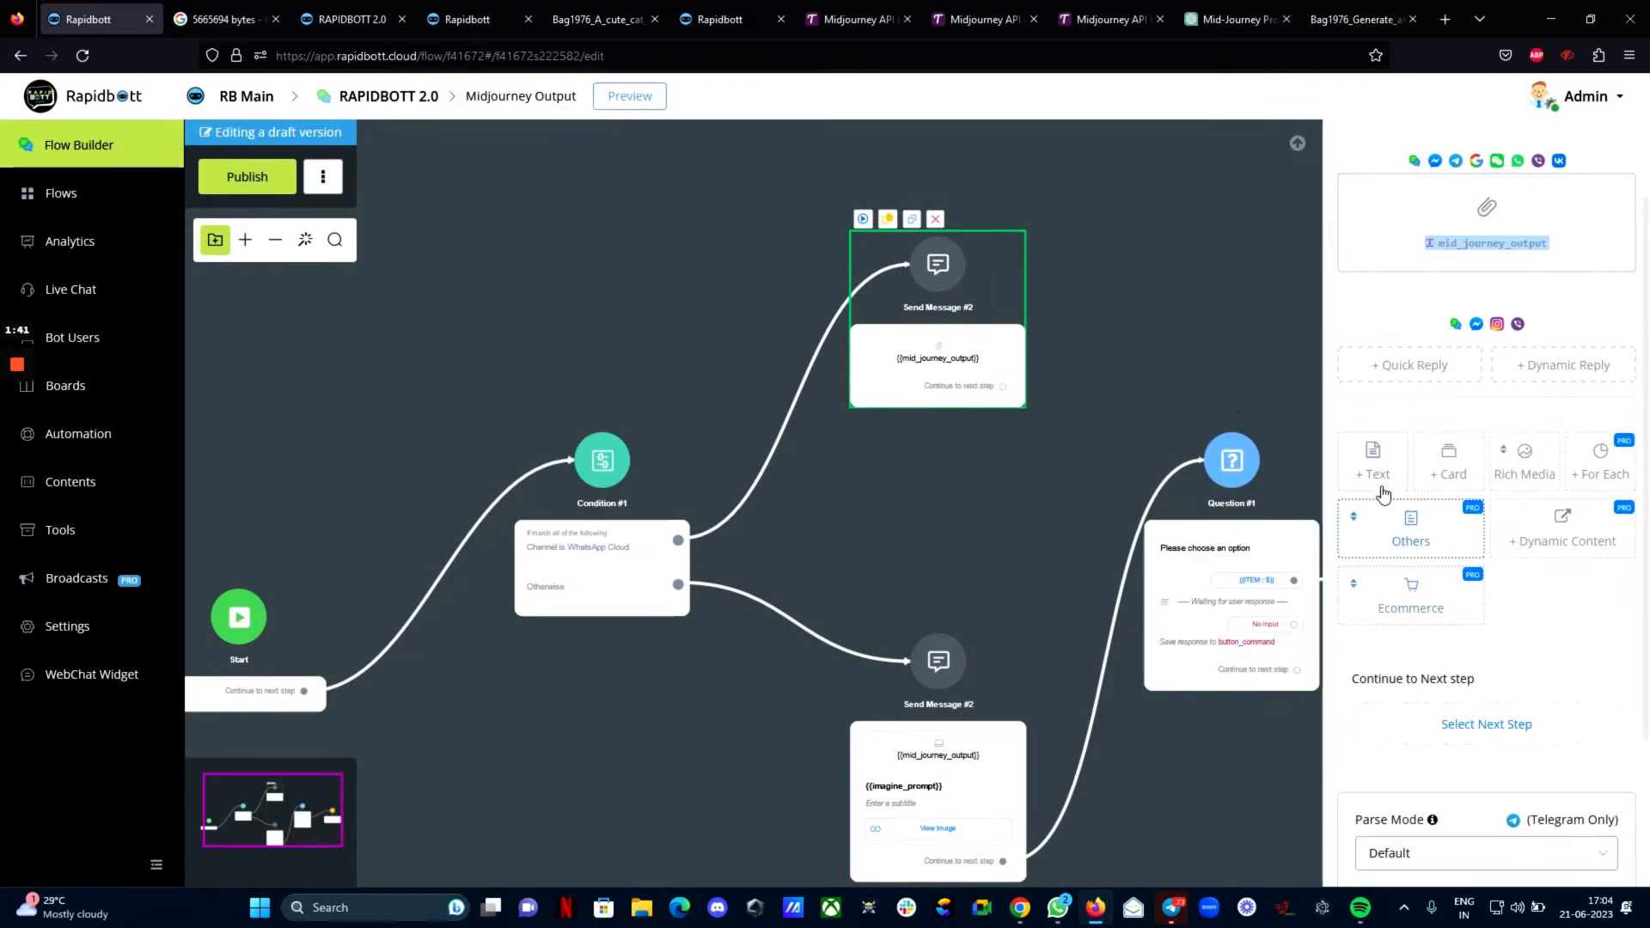
Connect the new file message to Question #1 and publish the Midjourney Output sub flow
scroll(1373, 465, "up", 2)
scroll(1353, 550, "down", 3)
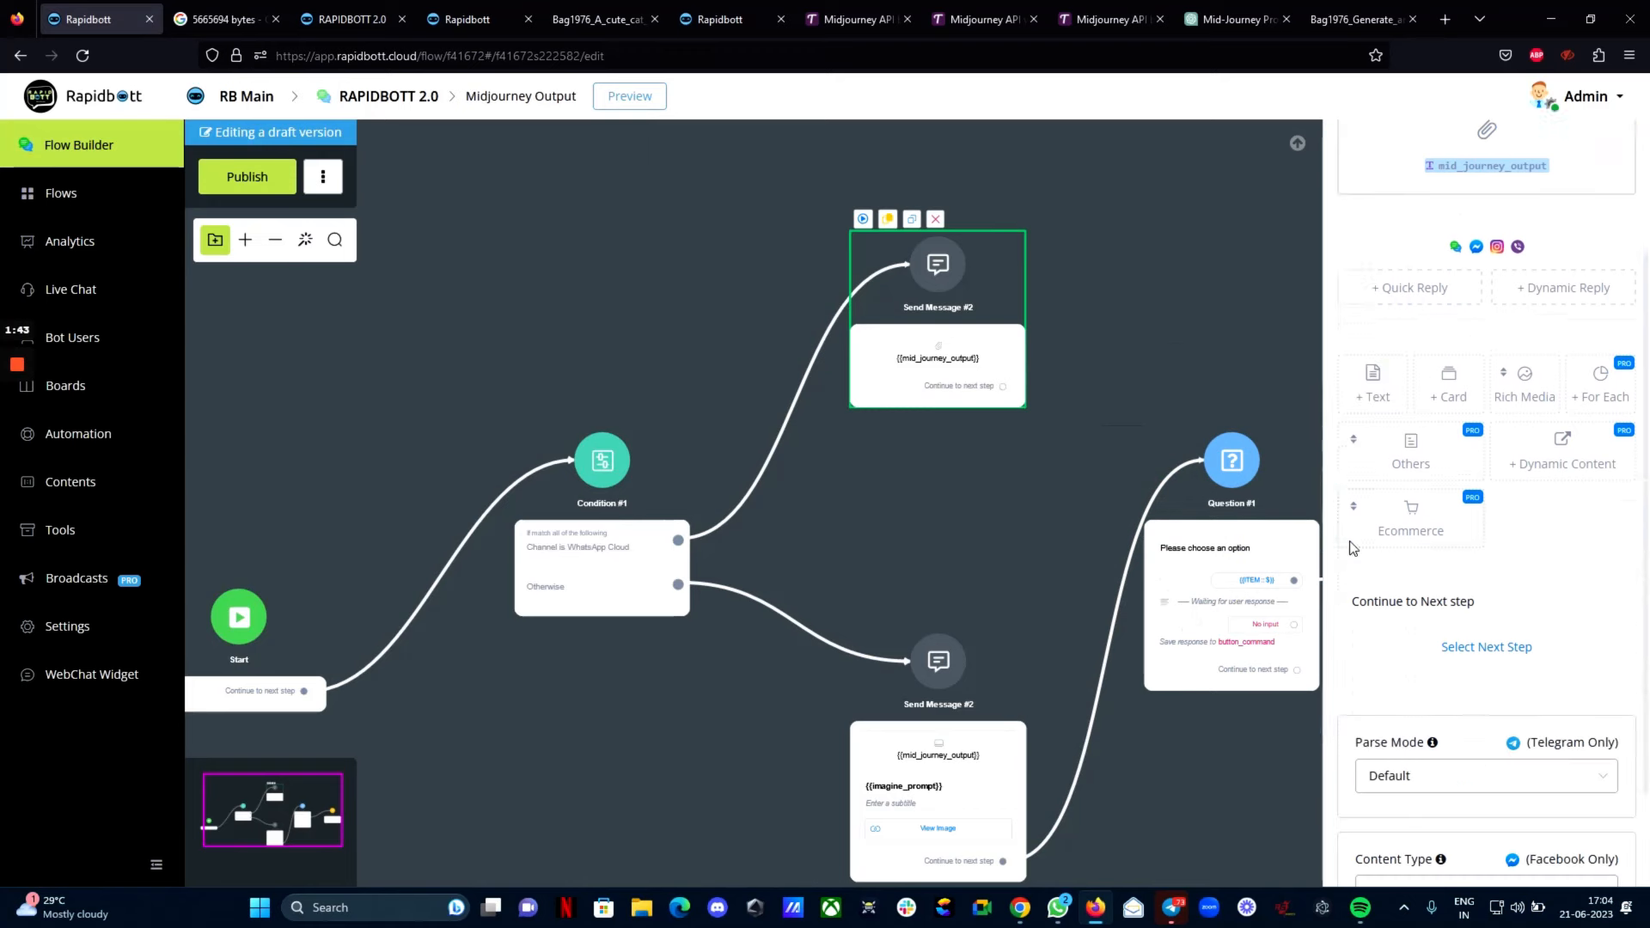
scroll(979, 494, "up", 1)
left_click_drag(989, 472, 921, 399)
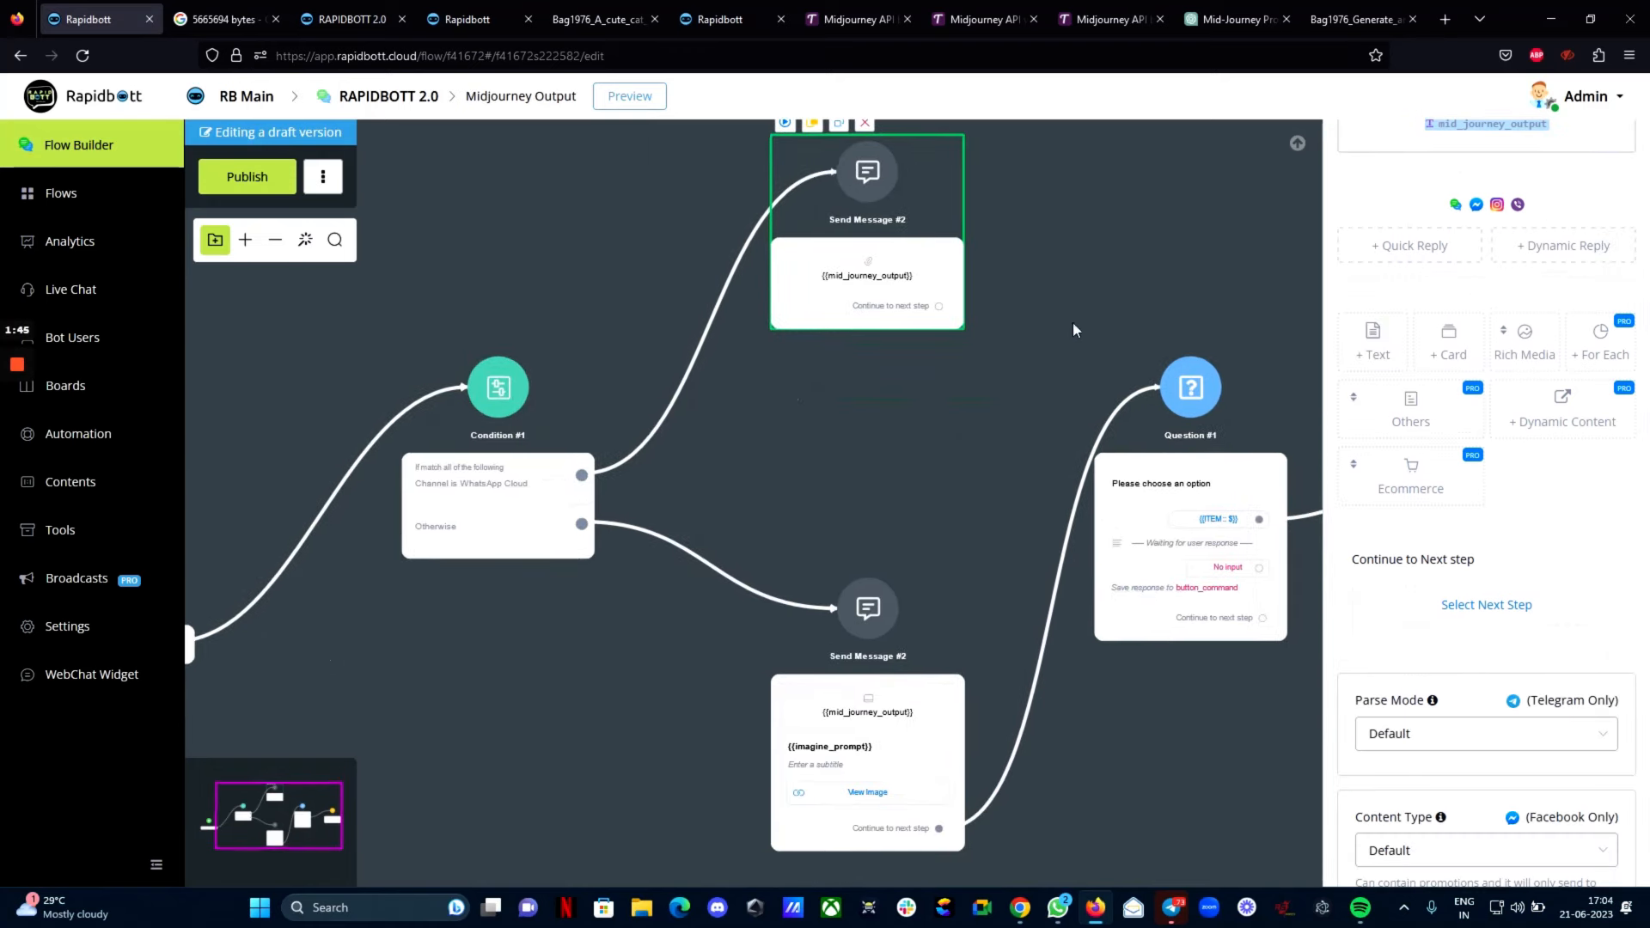
left_click_drag(941, 308, 1226, 499)
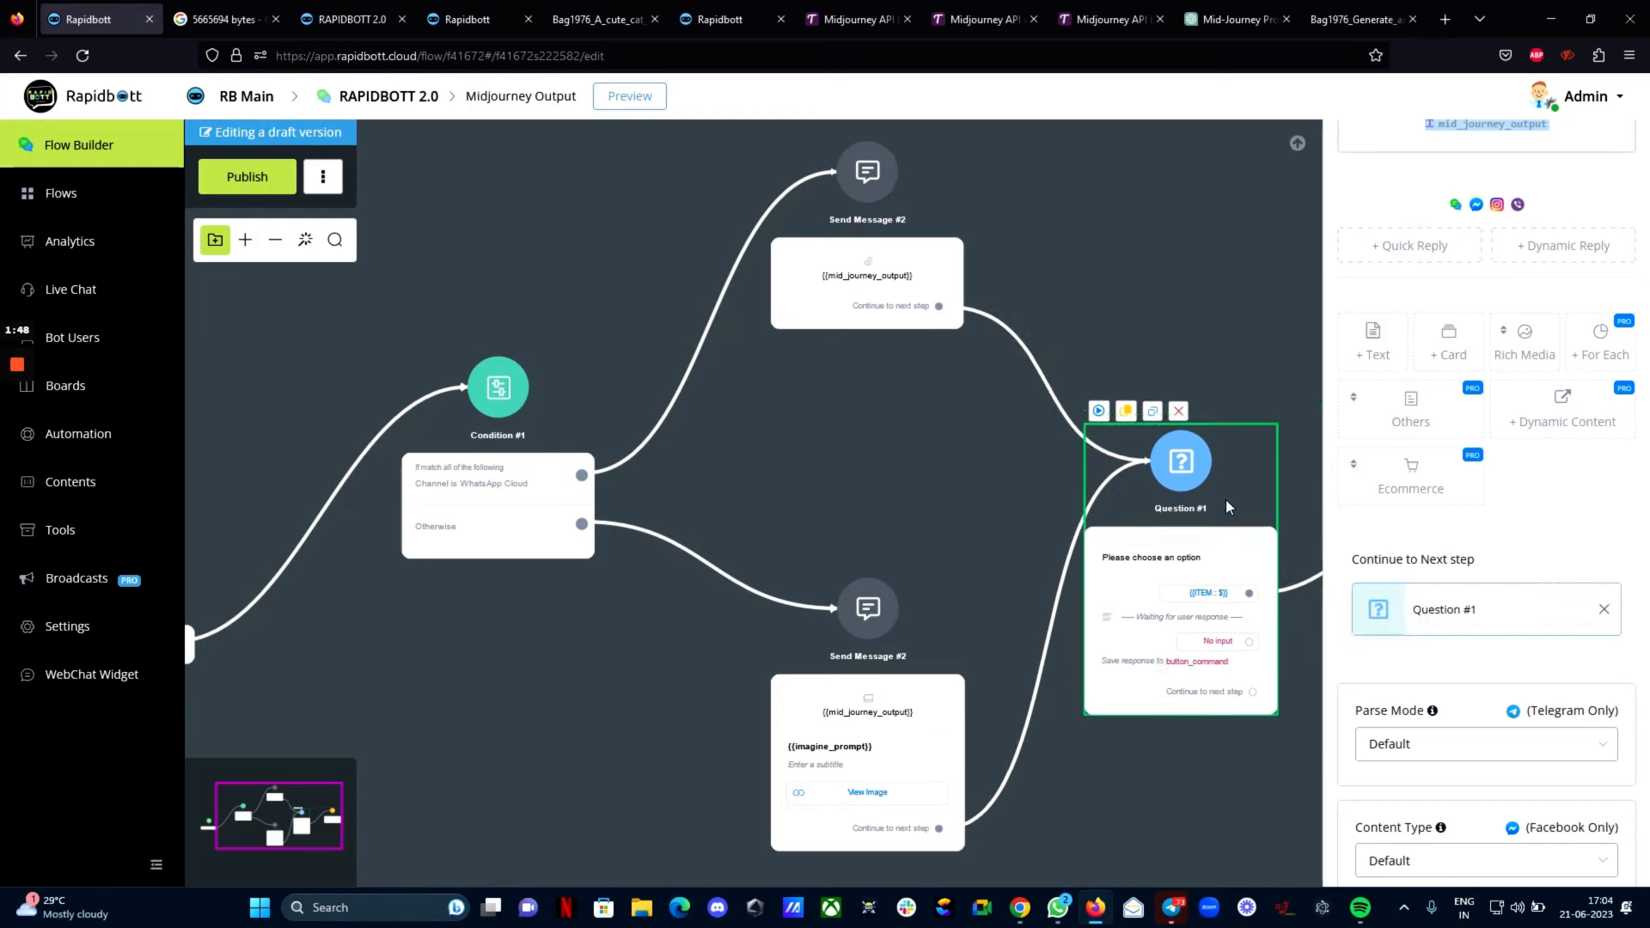
left_click(264, 186)
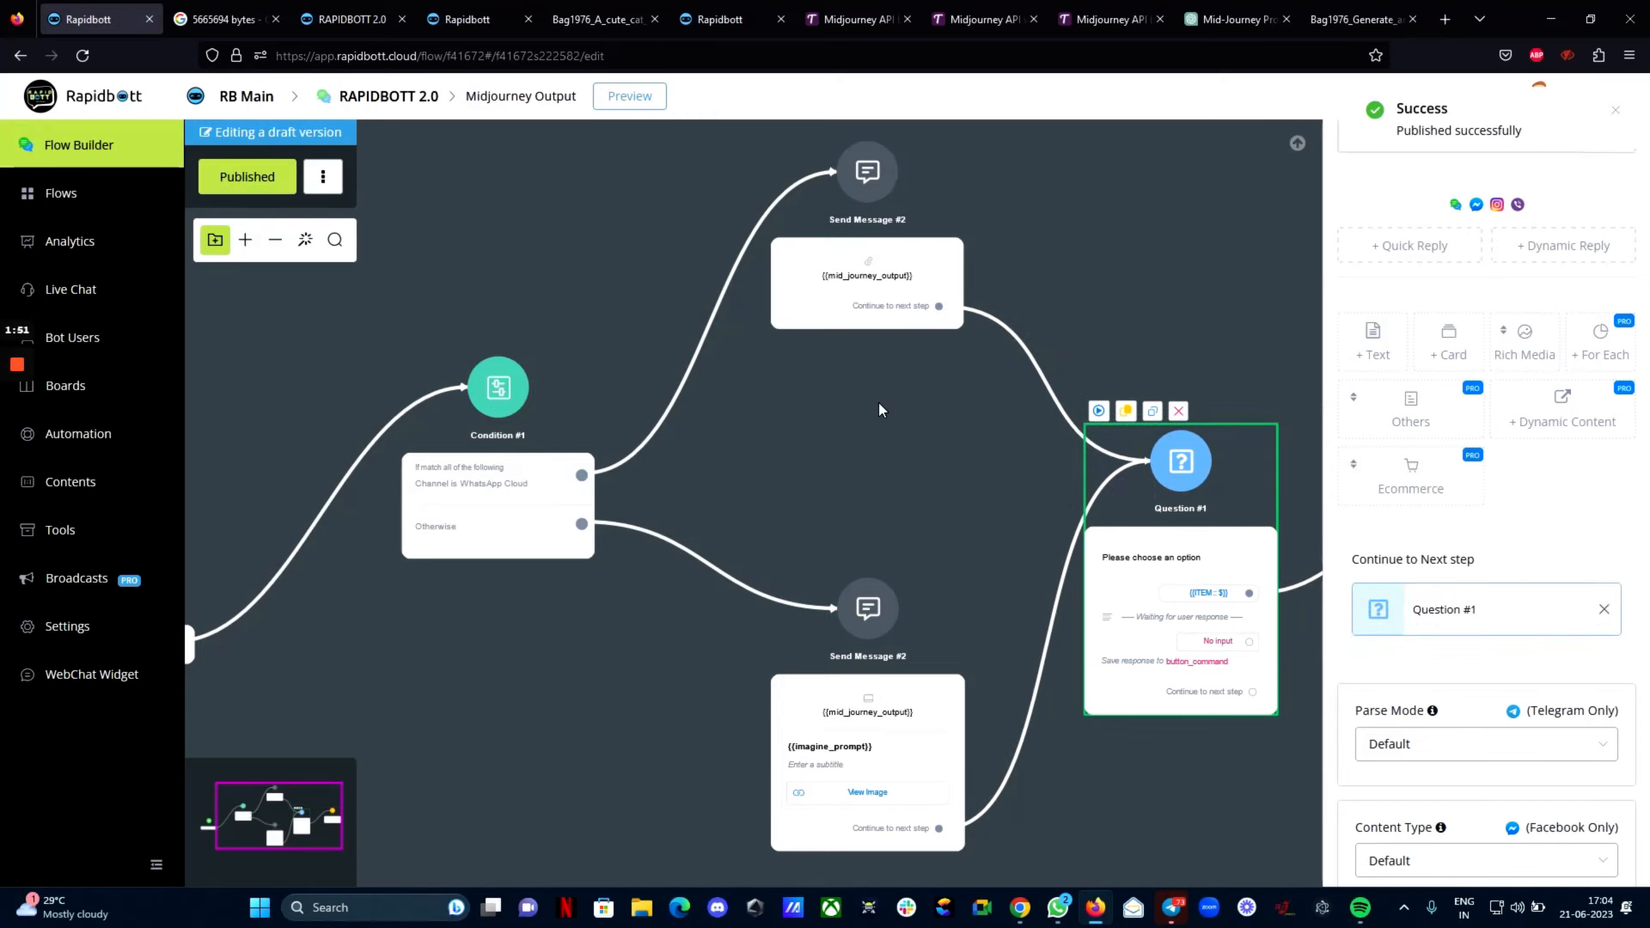
Switch to the RapidBott.com chat in WhatsApp Web and send the keyword MID
scroll(879, 400, "down", 2)
mouse_move(1066, 920)
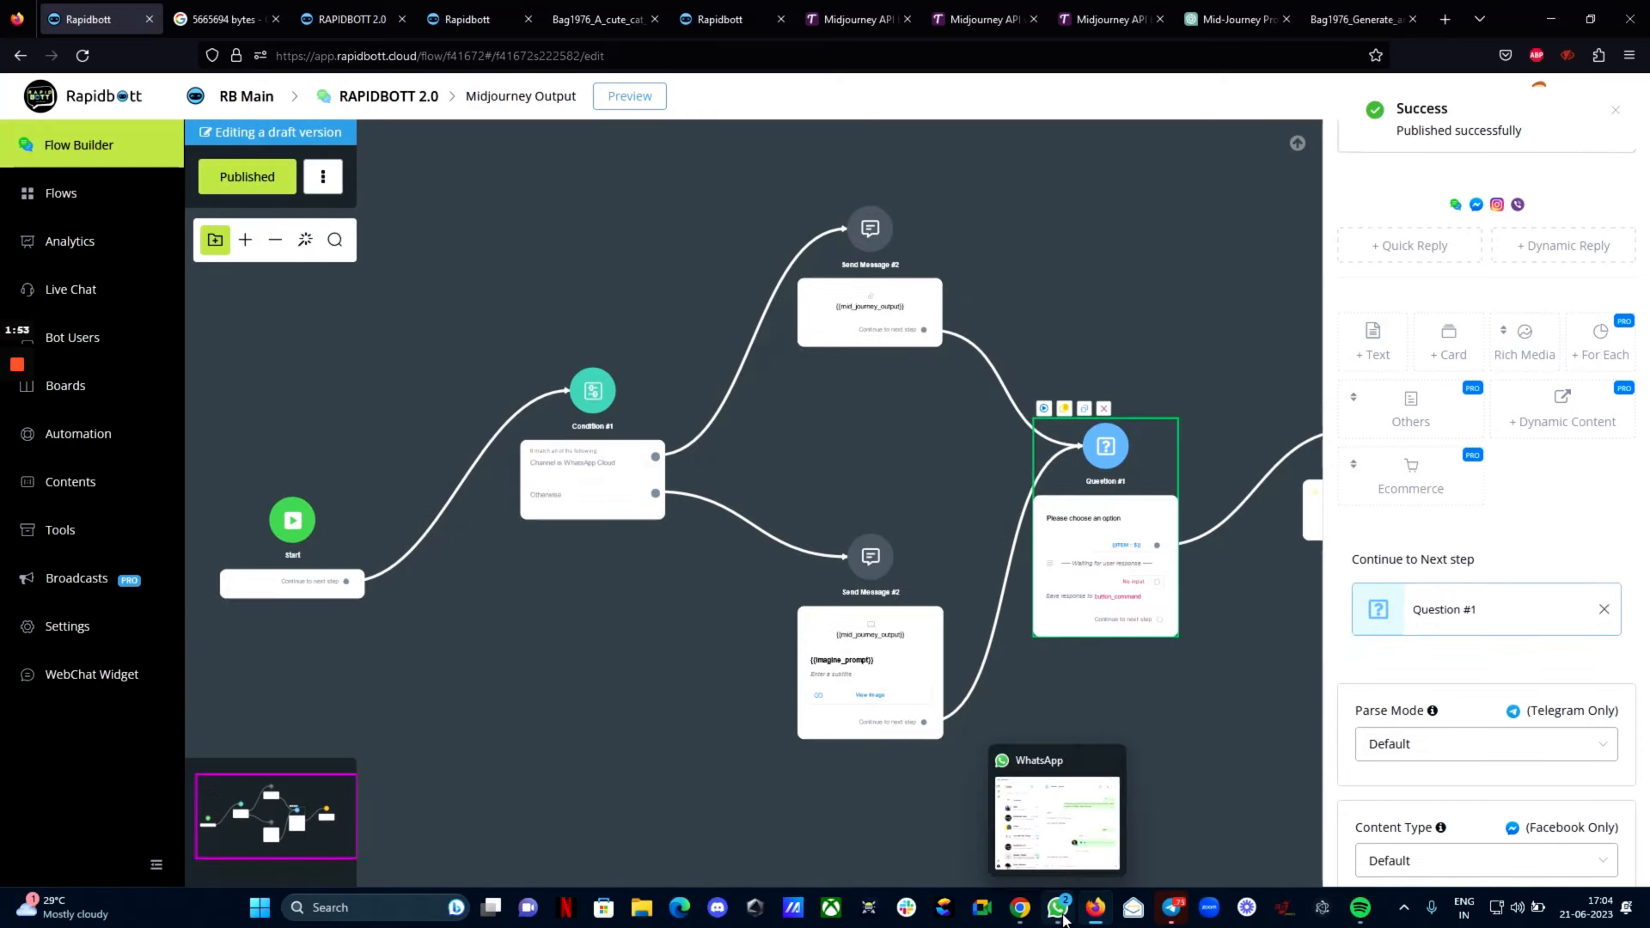
left_click(945, 817)
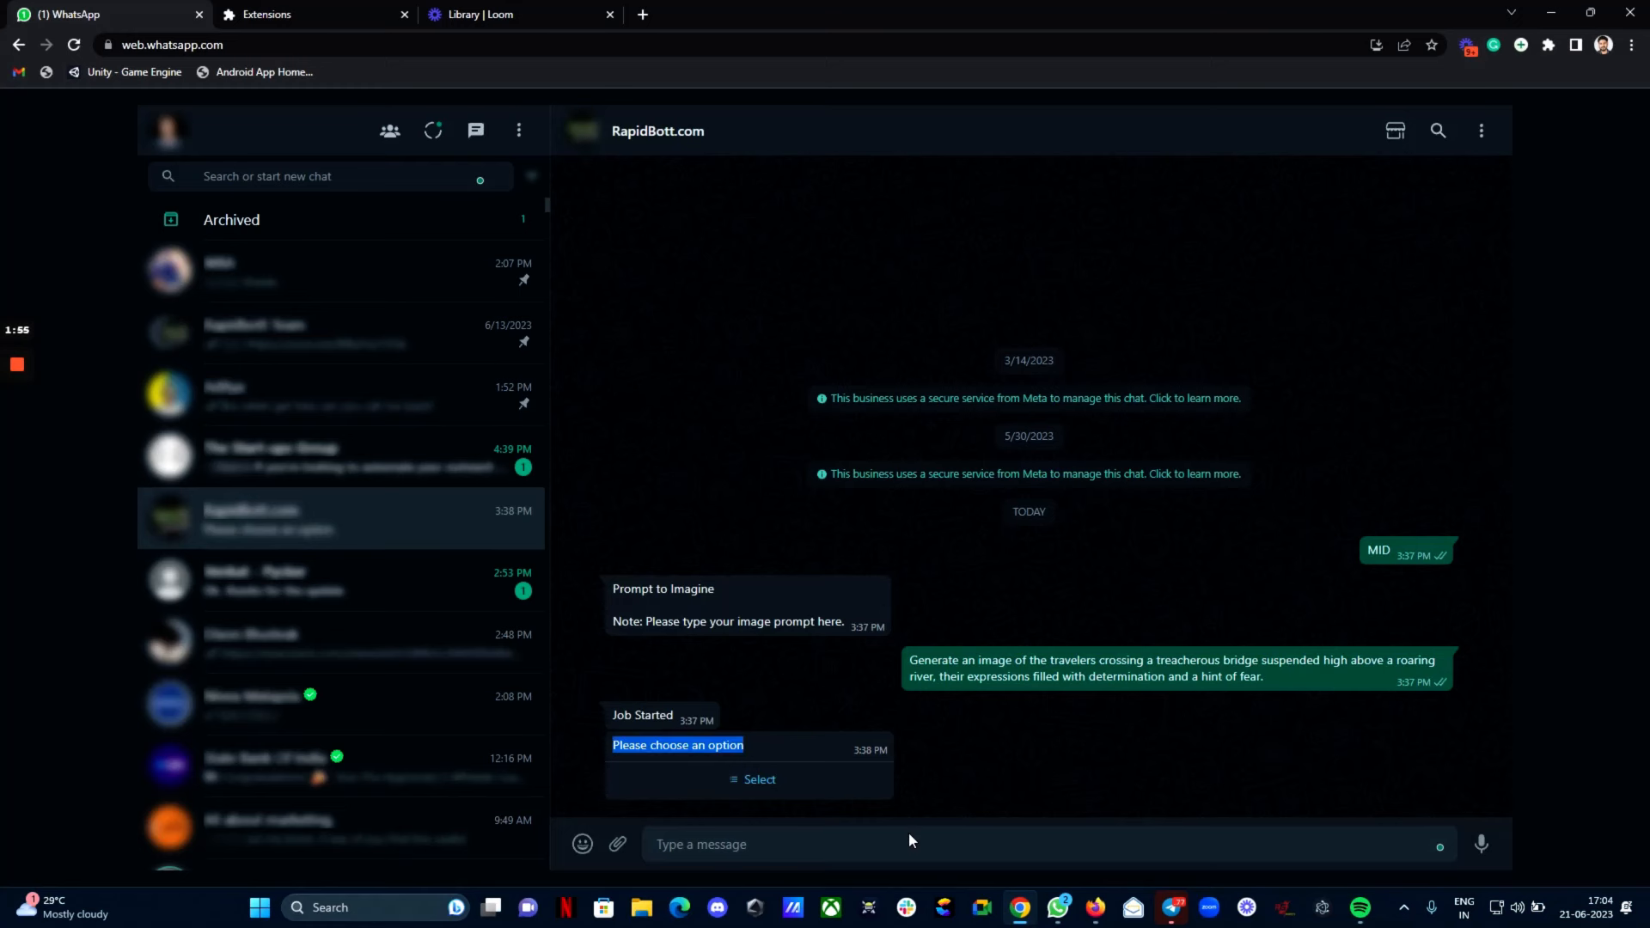
left_click(911, 840)
type("m")
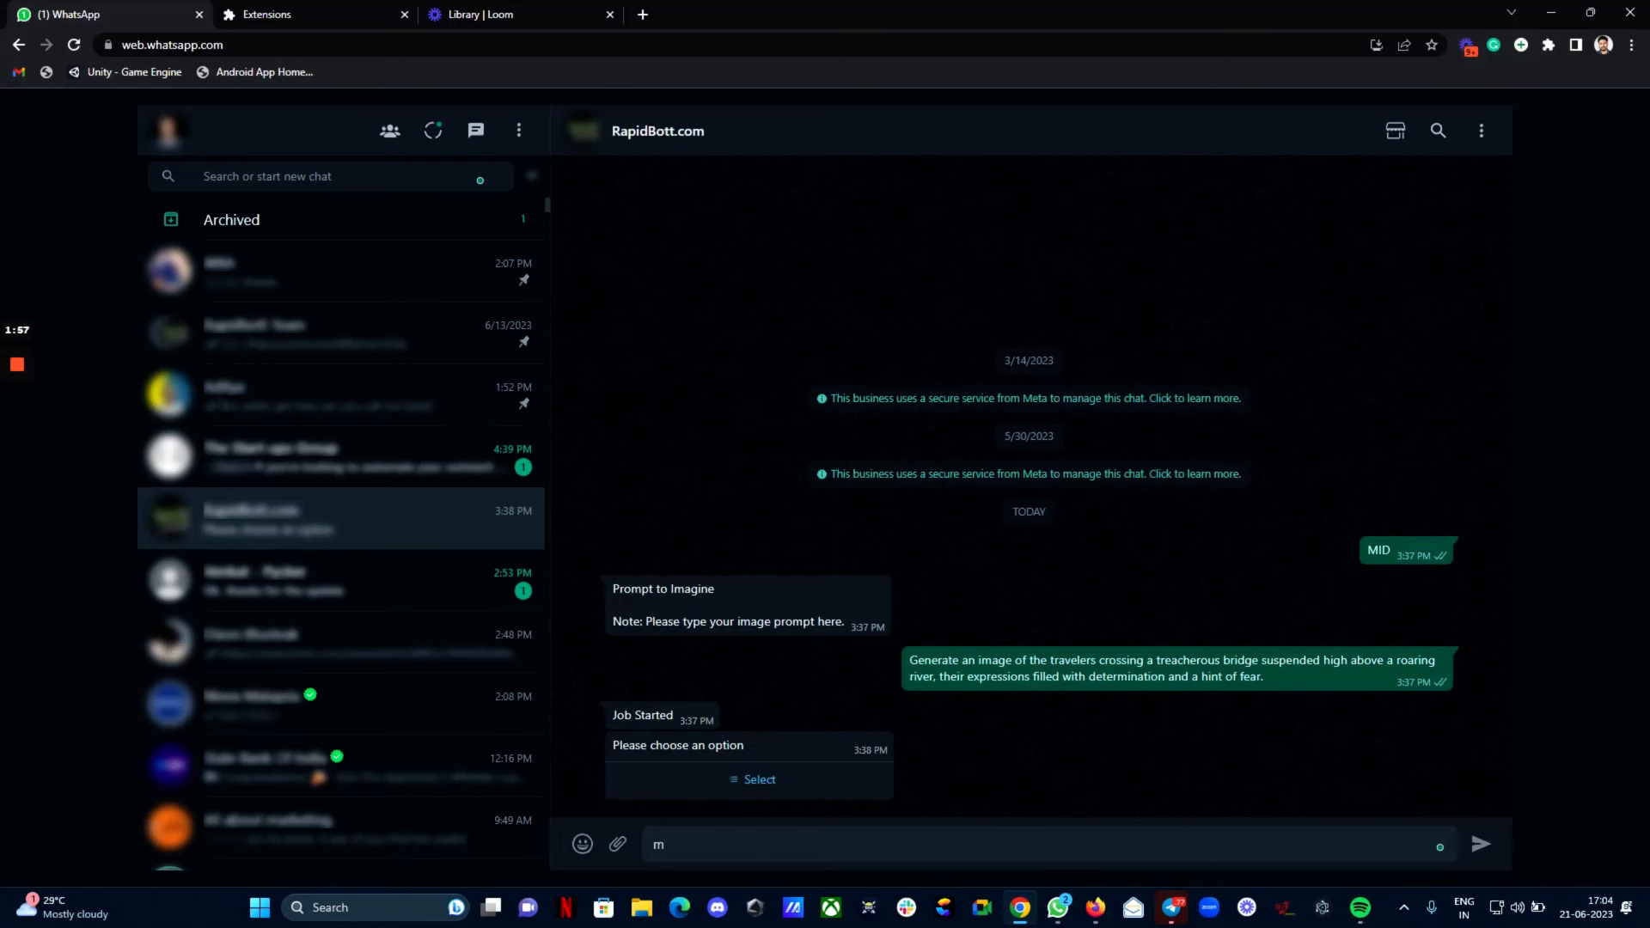
key("BackSpace")
type("MID")
key("Return")
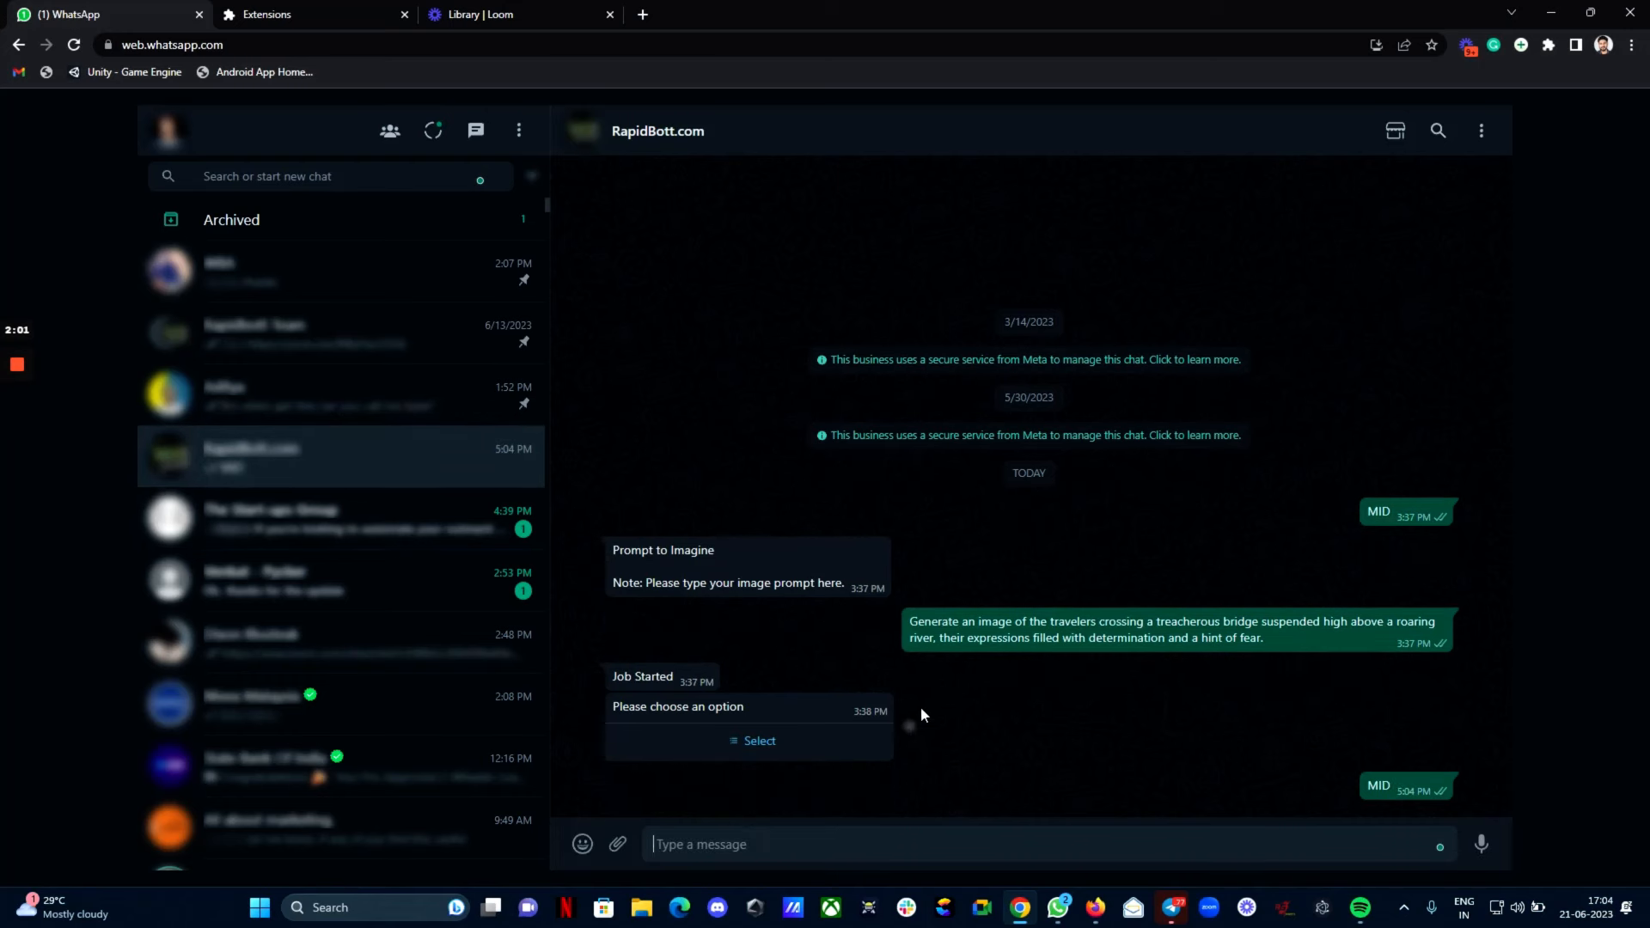
Switch to the ChatGPT prompt list in Firefox and copy prompt 4 about the hidden waterfall oasis
left_click(1095, 908)
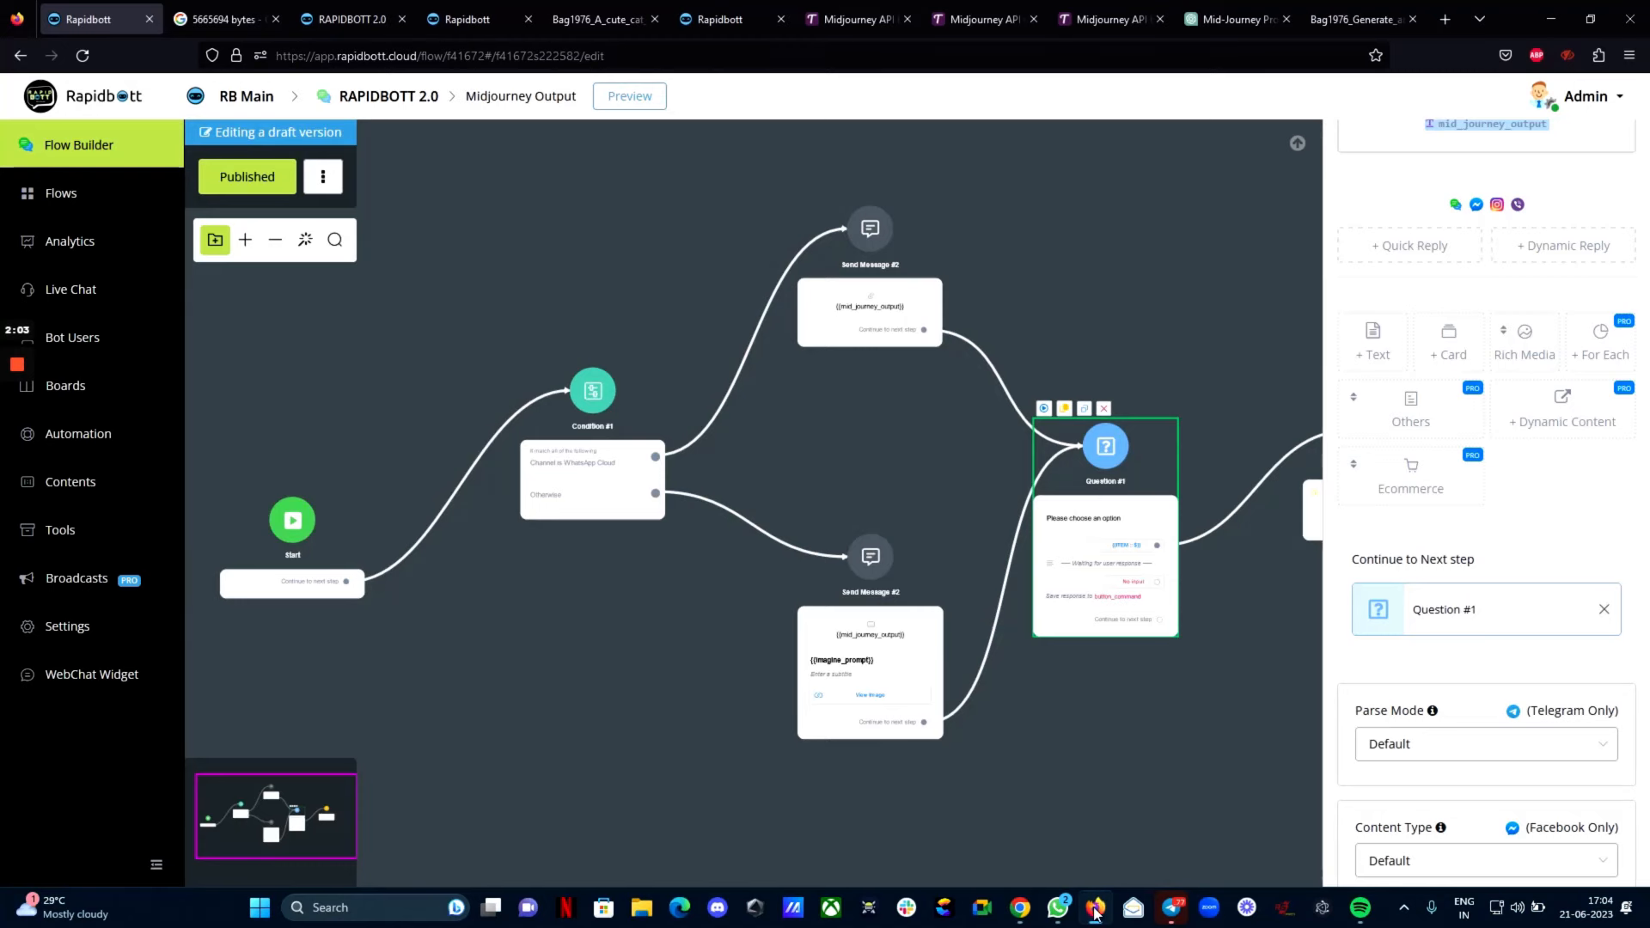
left_click(1224, 33)
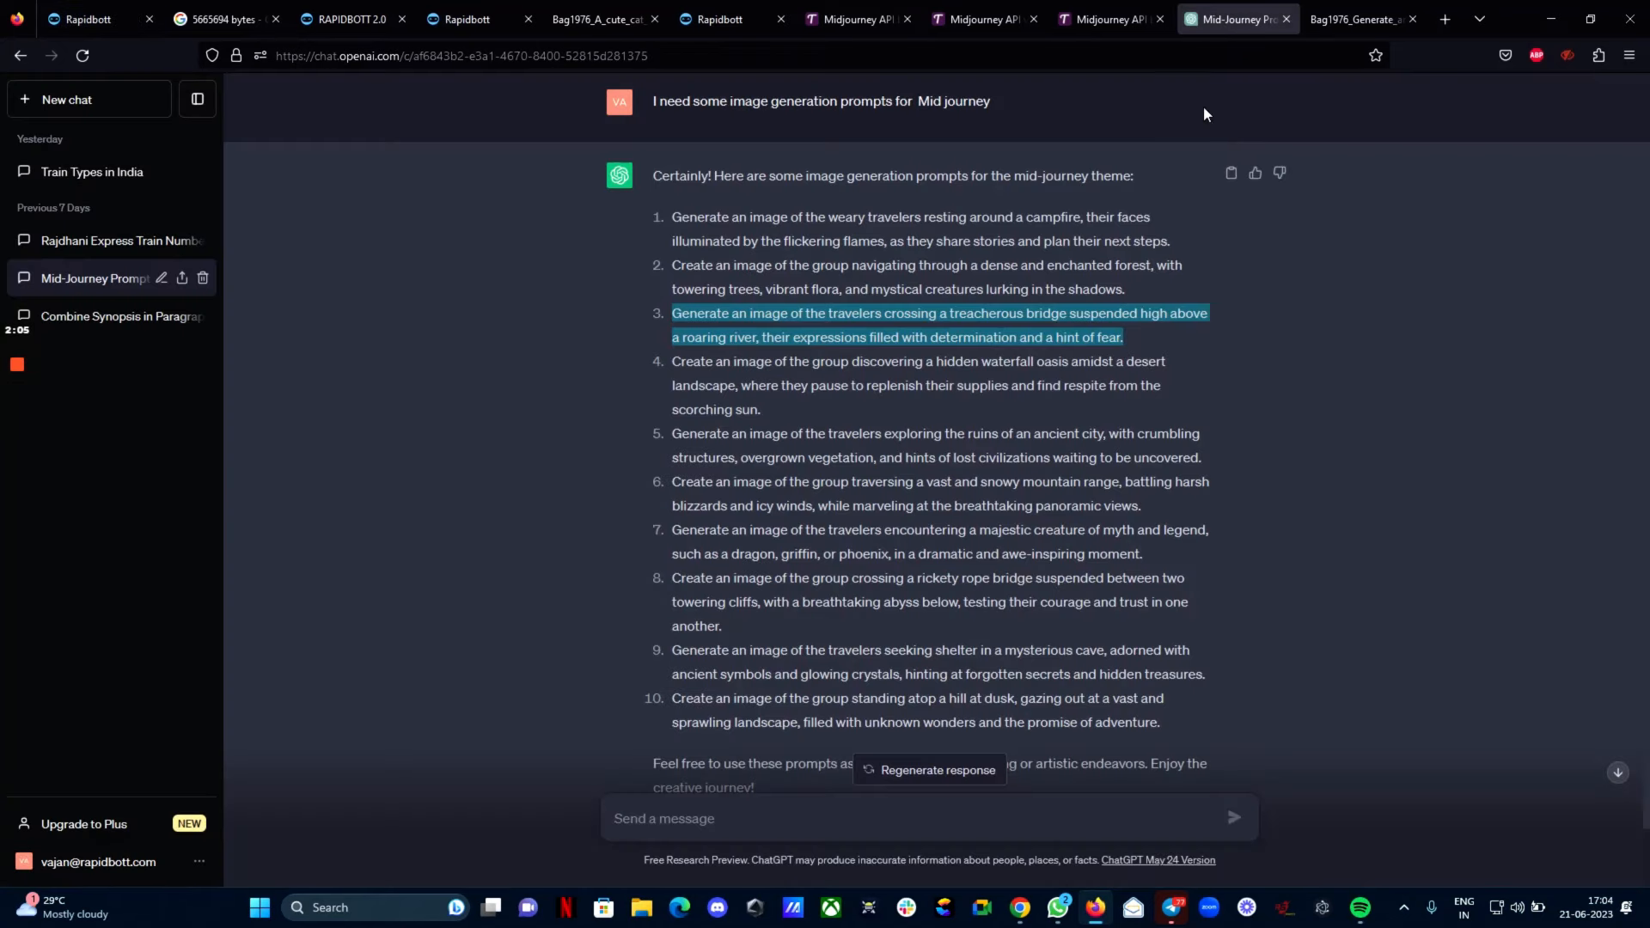
right_click(713, 313)
left_click(757, 323)
left_click_drag(672, 361, 762, 410)
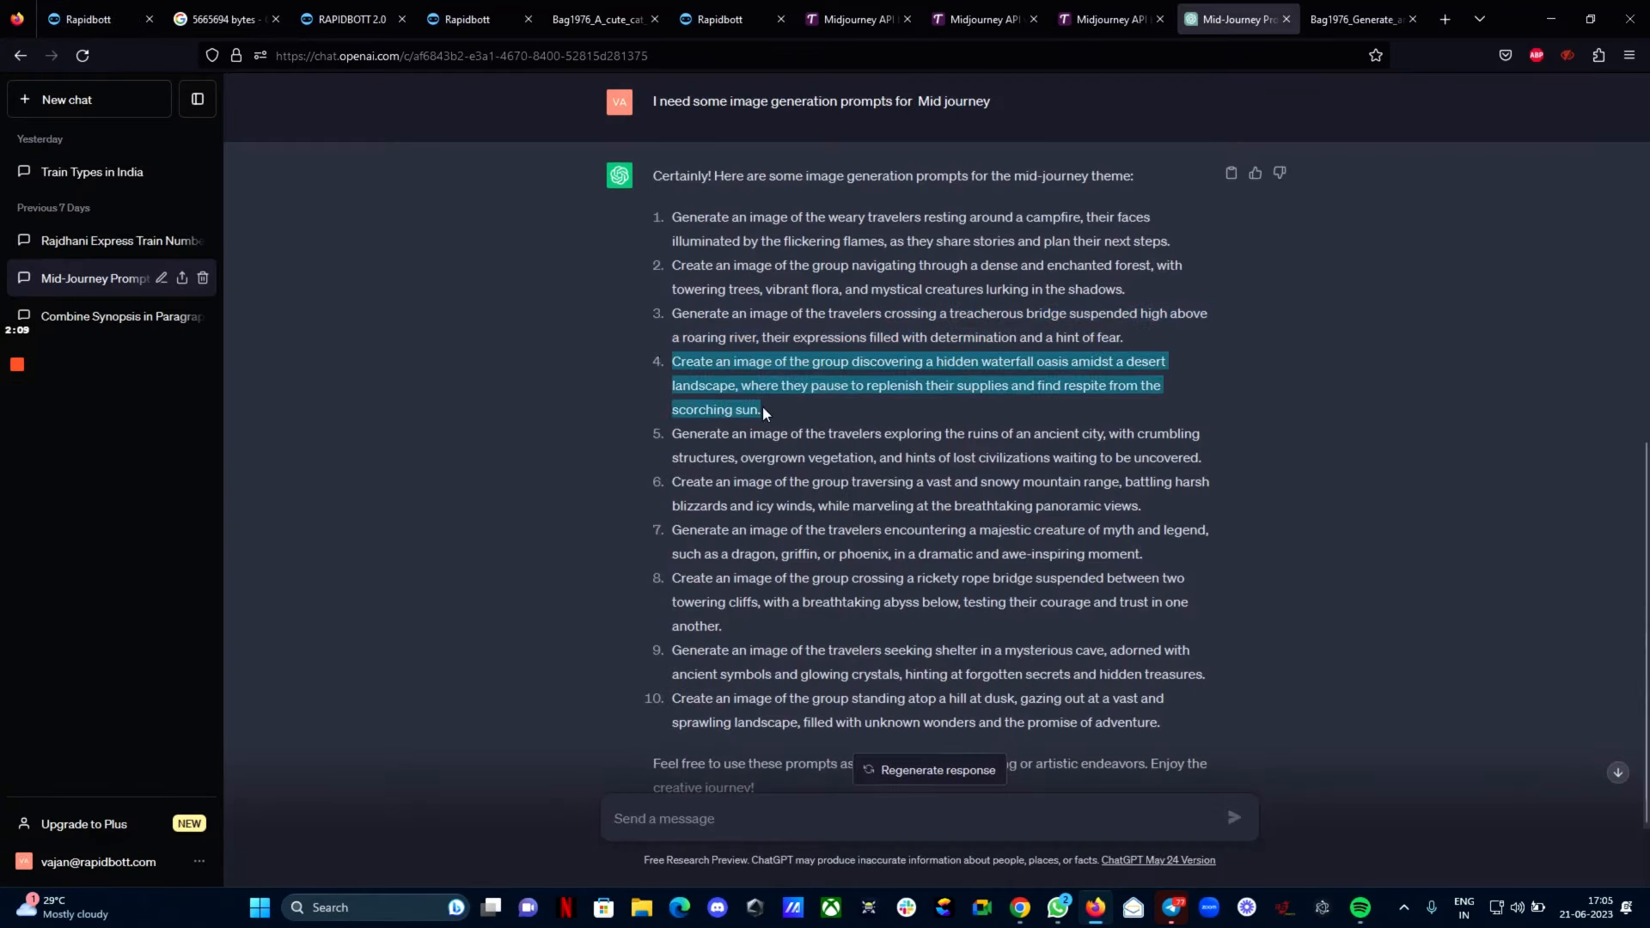
right_click(771, 363)
left_click(842, 384)
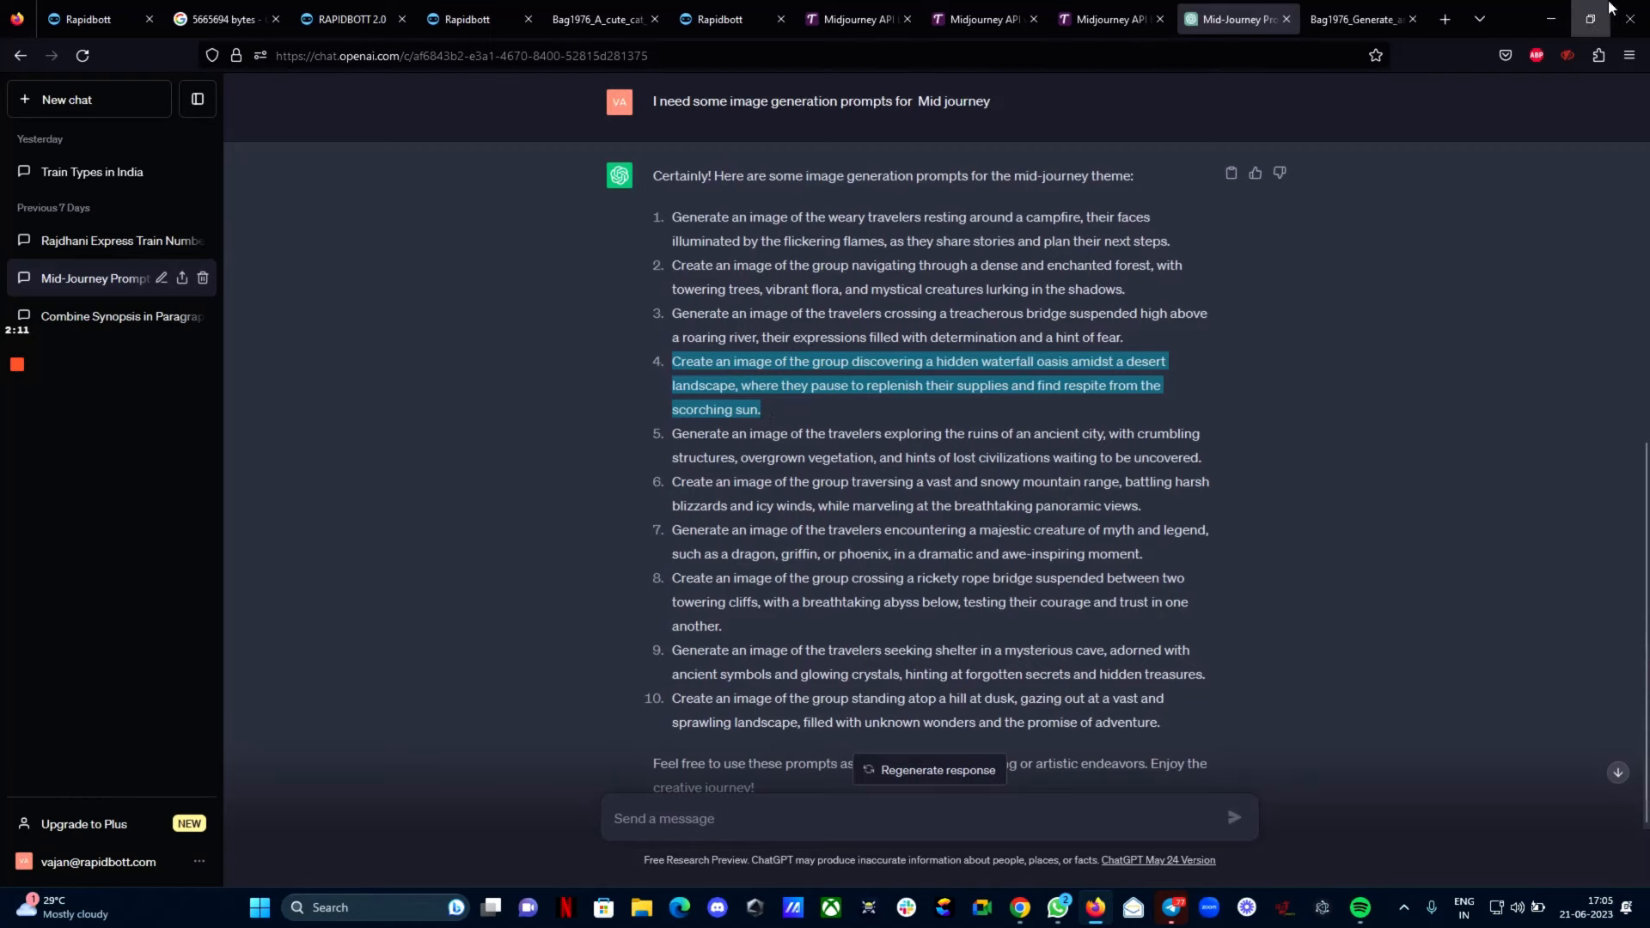
Return to the WhatsApp chat, send the copied waterfall oasis prompt, and check the bot's job status reply
left_click(1551, 19)
right_click(885, 847)
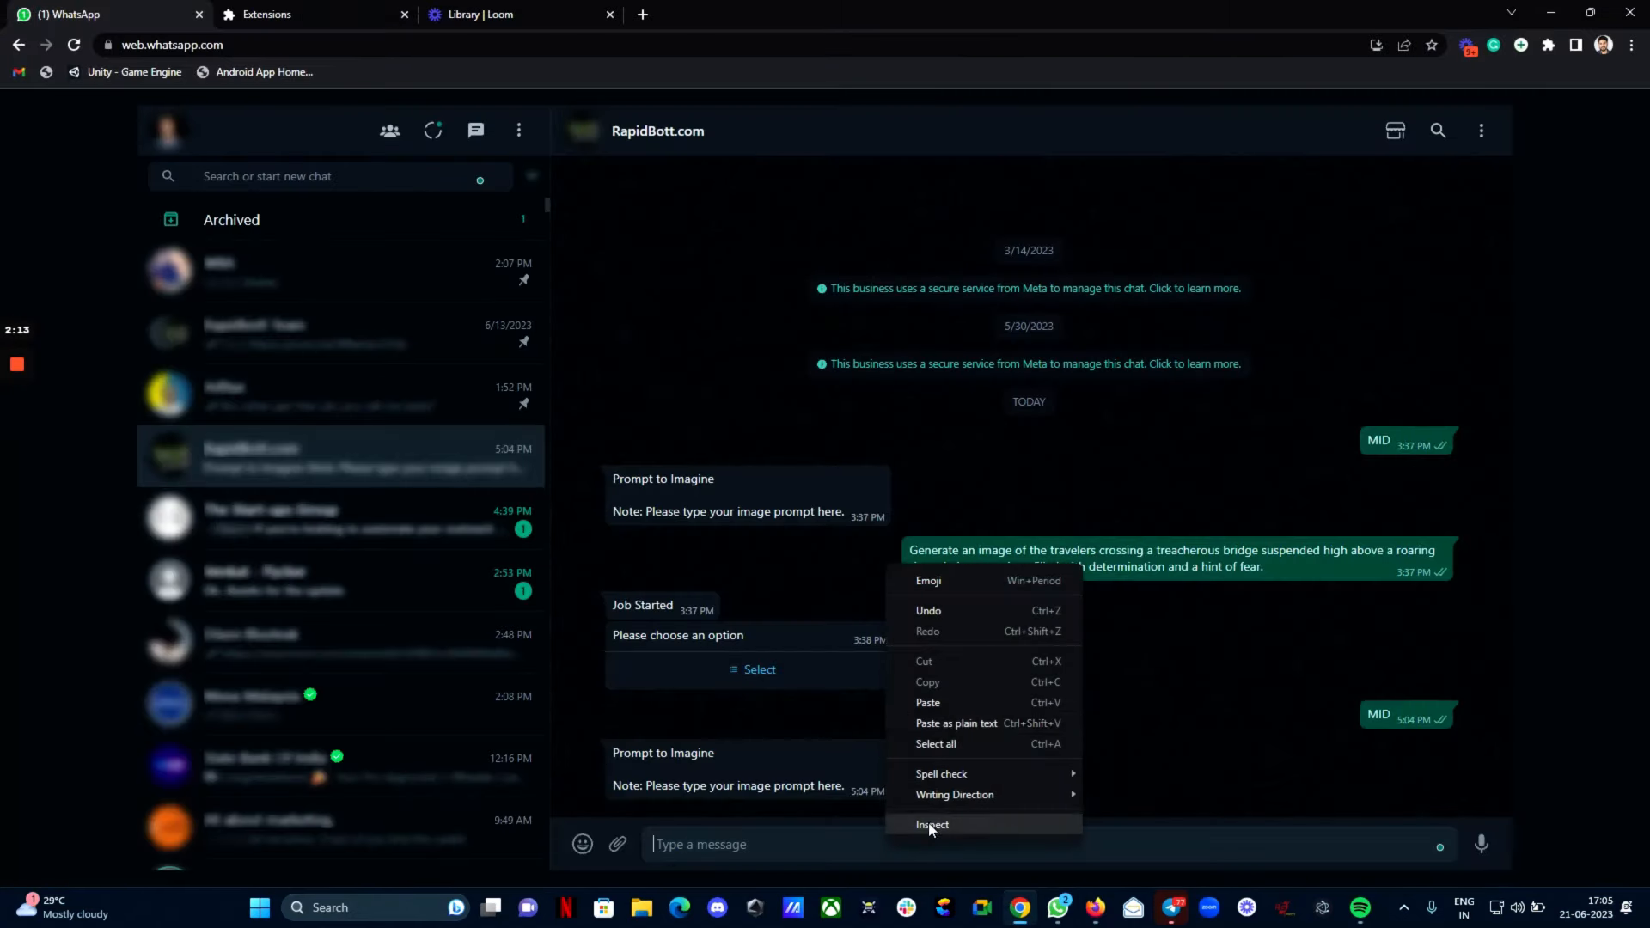
left_click(948, 715)
left_click(1479, 844)
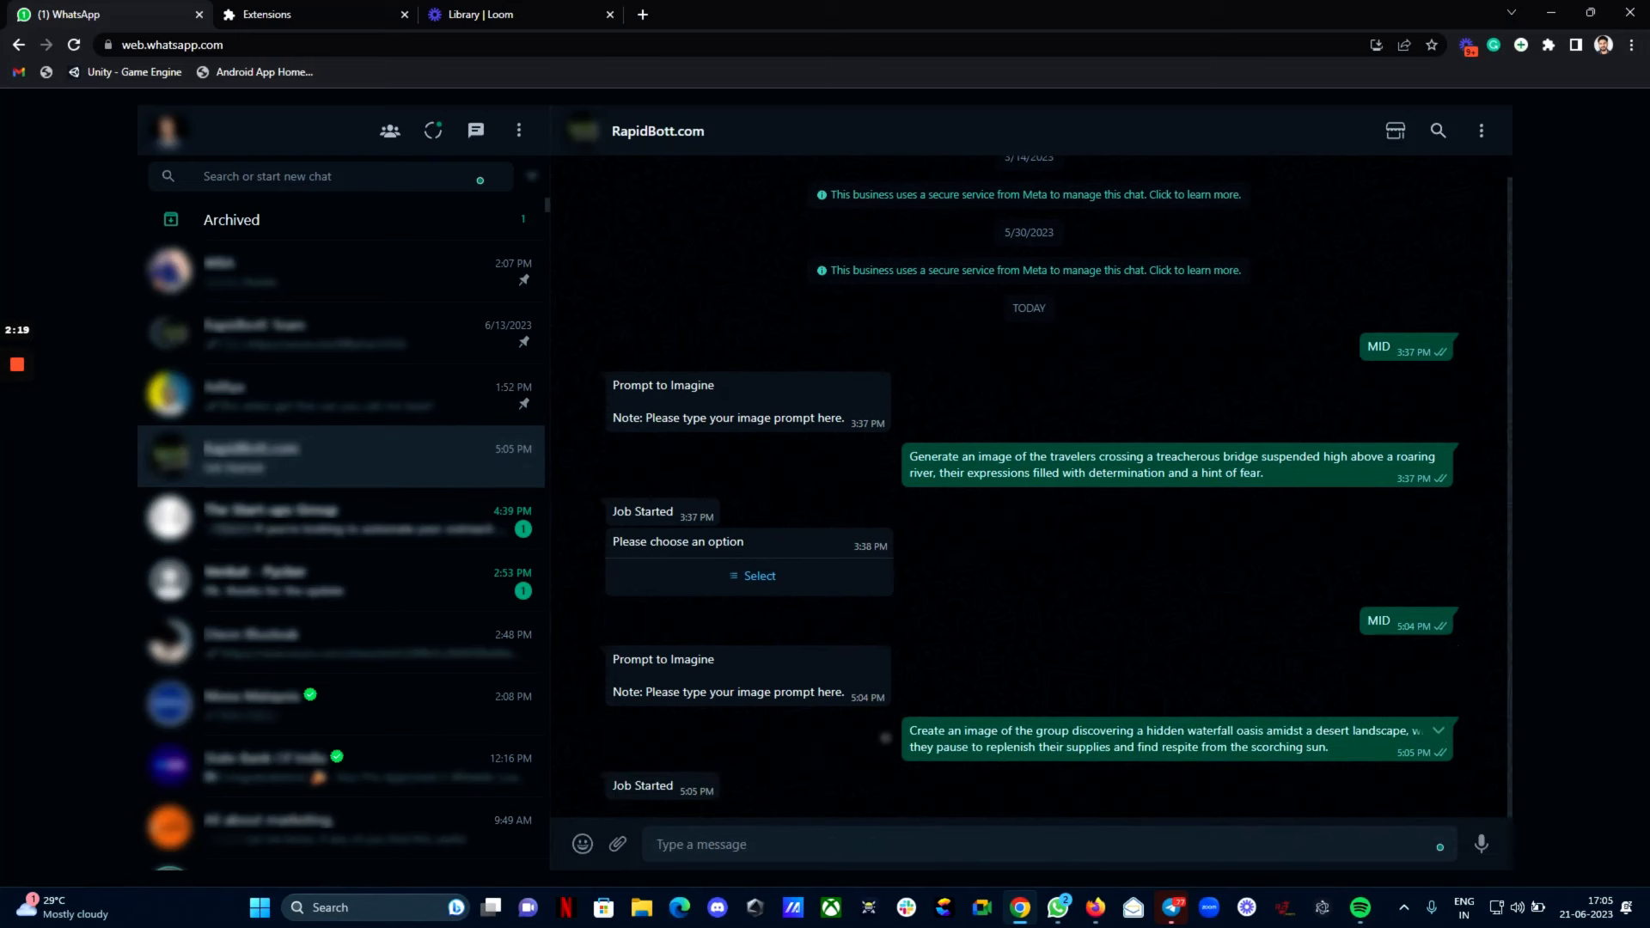
left_click_drag(611, 786, 670, 785)
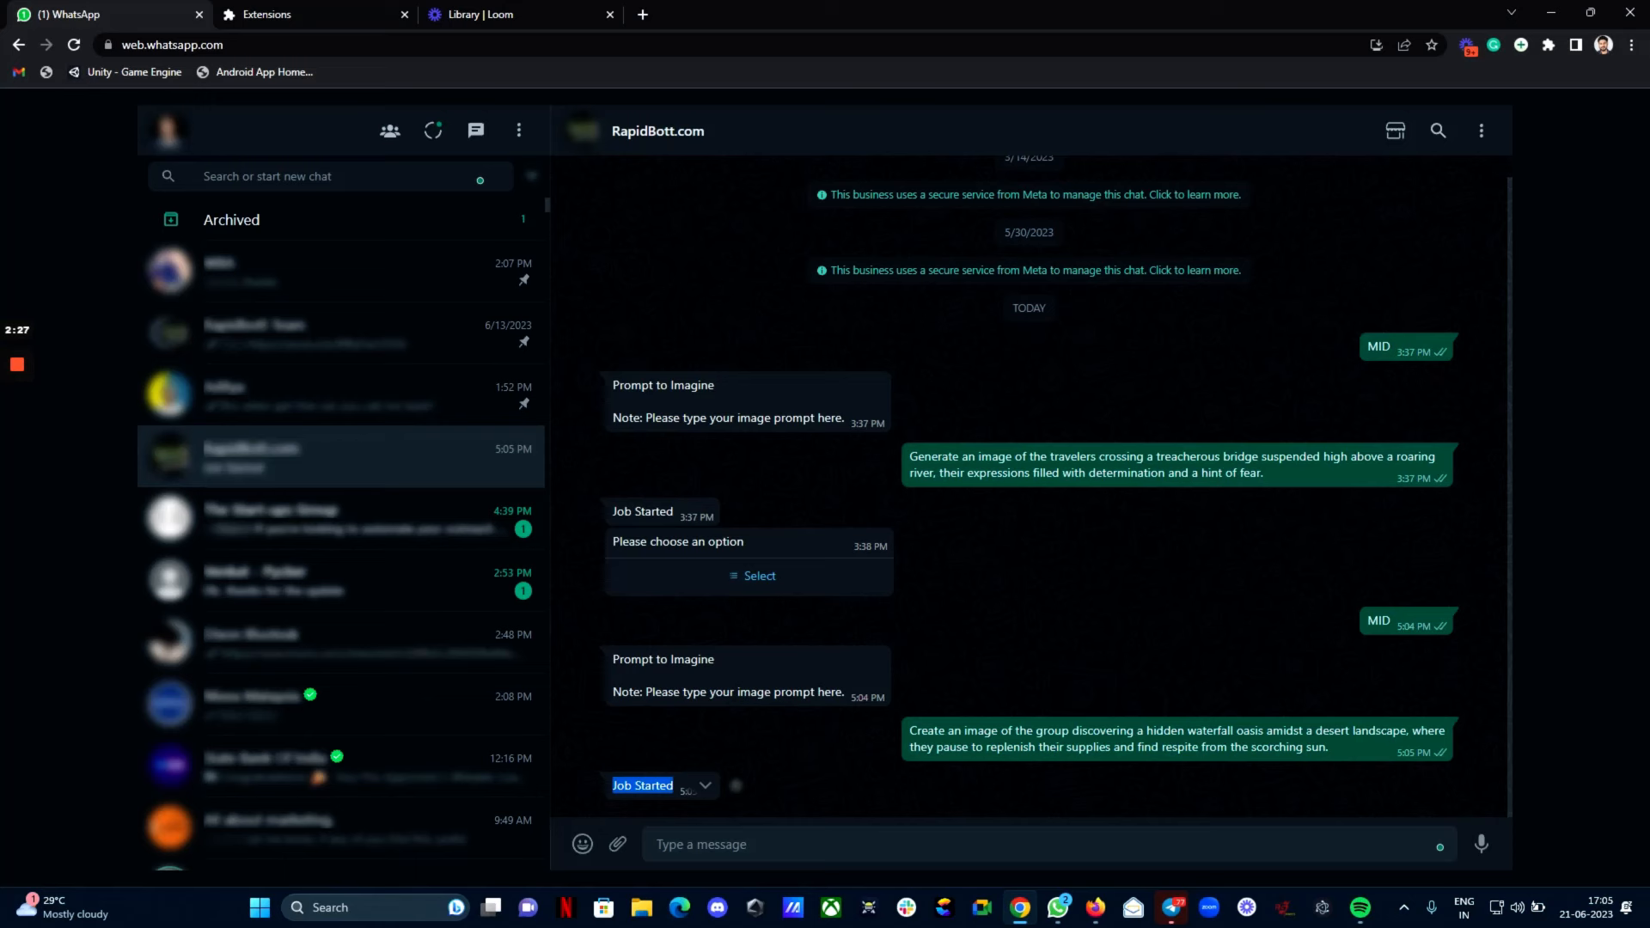
left_click(709, 738)
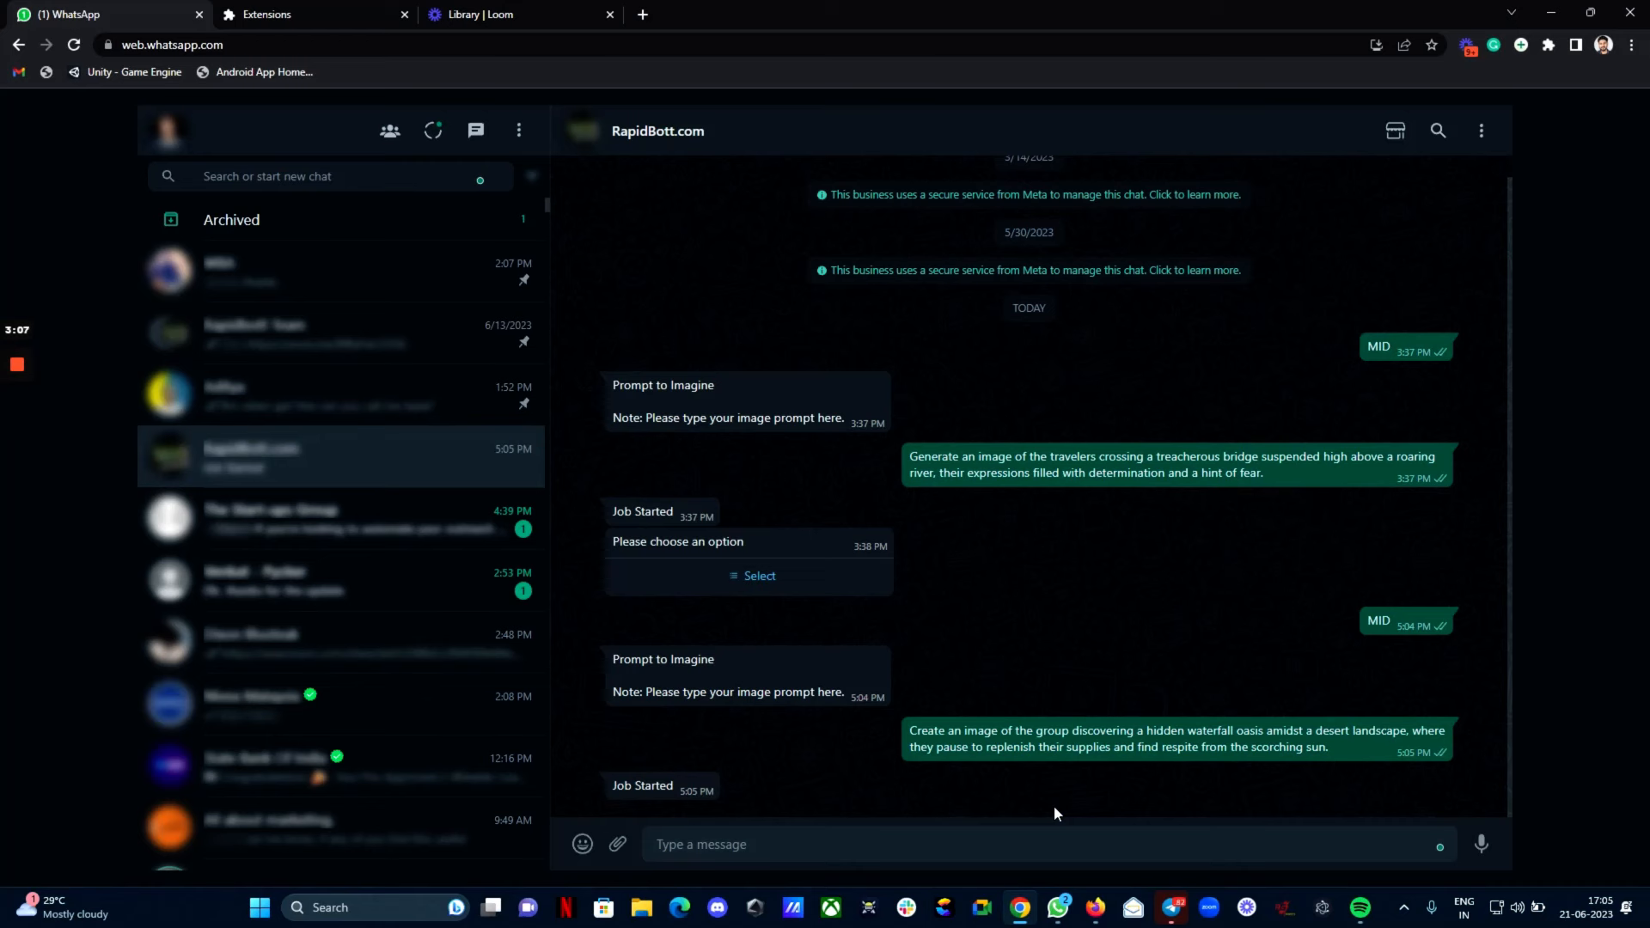
Switch back to Rapidbott in Firefox and open the Error Logs to check for new delivery errors
left_click(1097, 919)
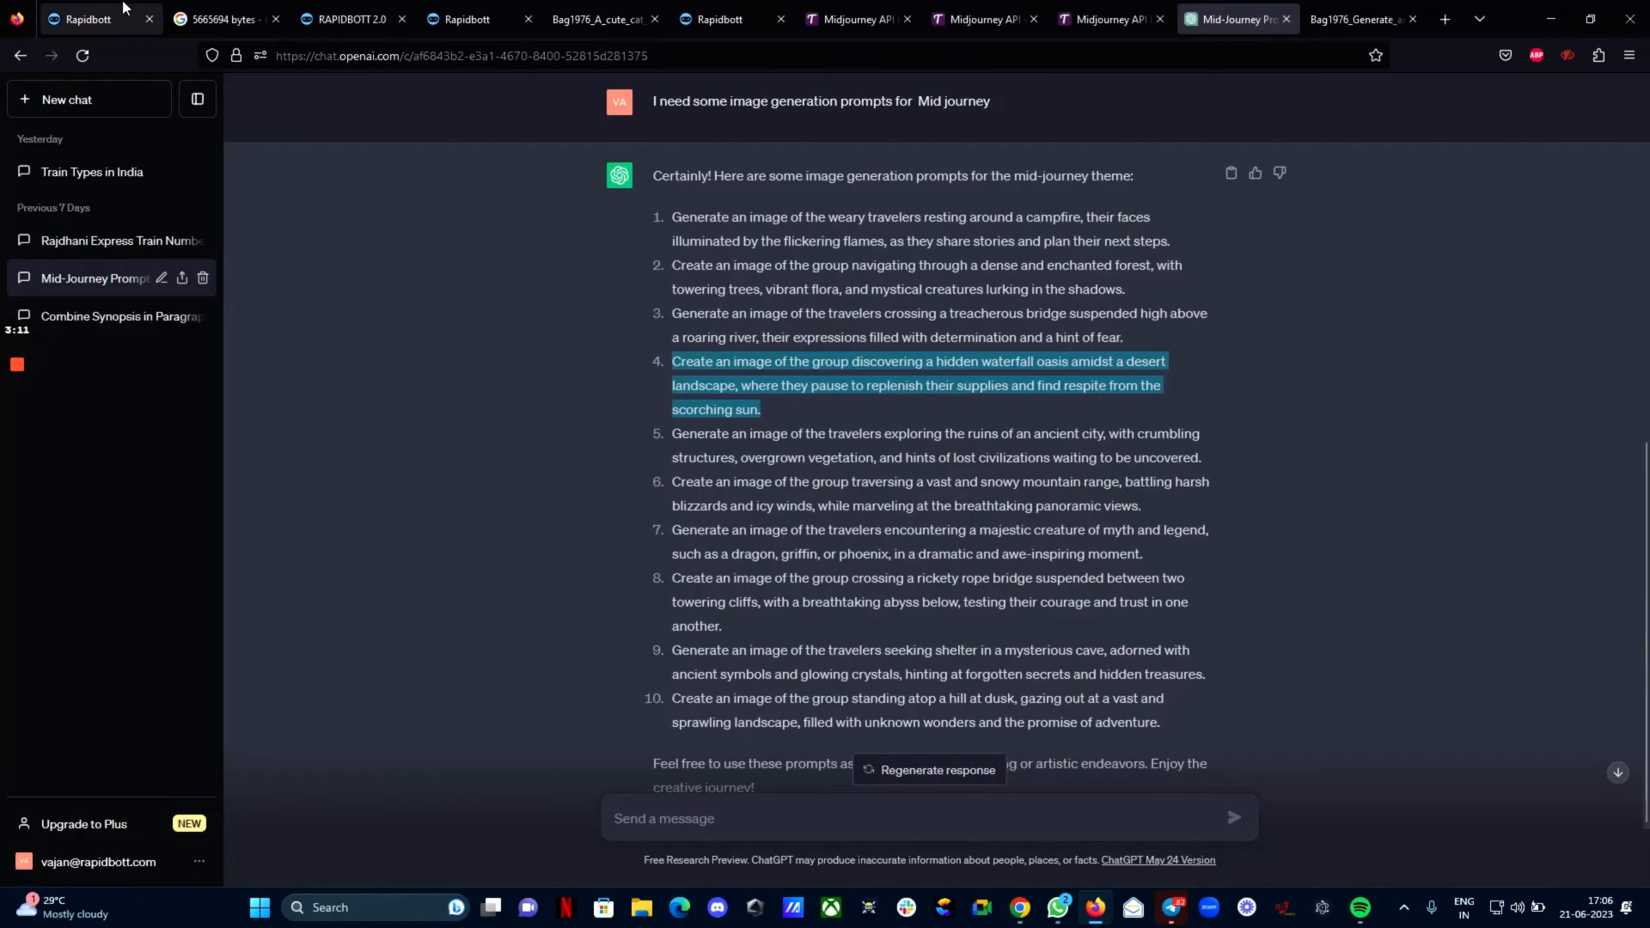
left_click(160, 21)
left_click(120, 527)
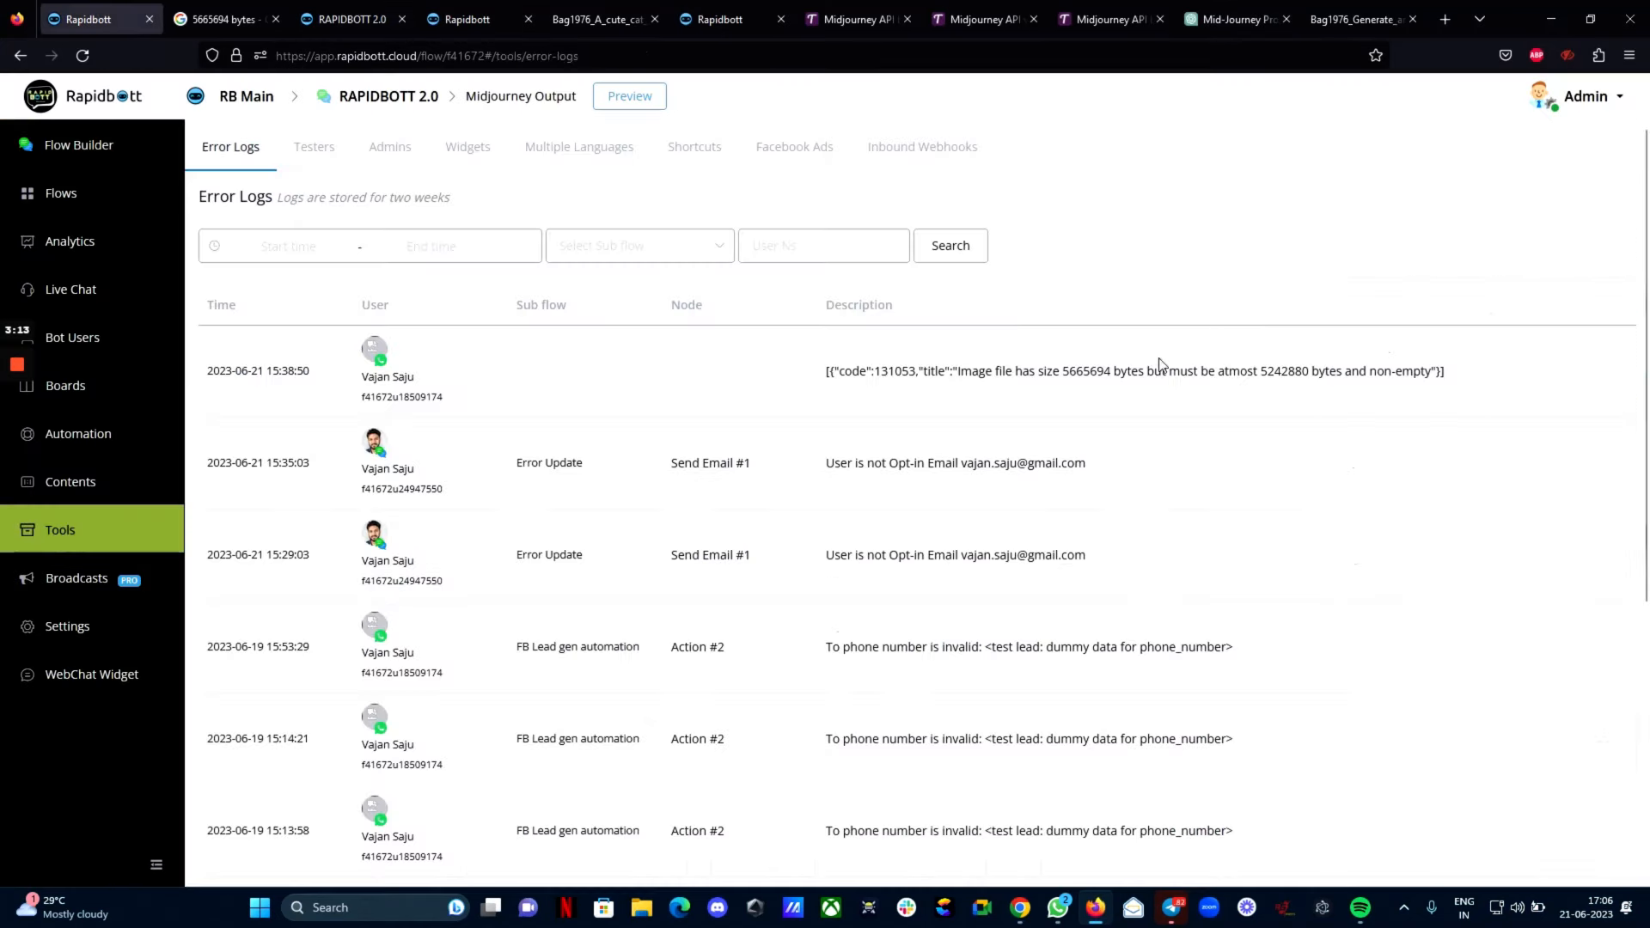
Open the logs of the Midjourney New inbound webhook and inspect the payload of the latest entry
left_click(933, 155)
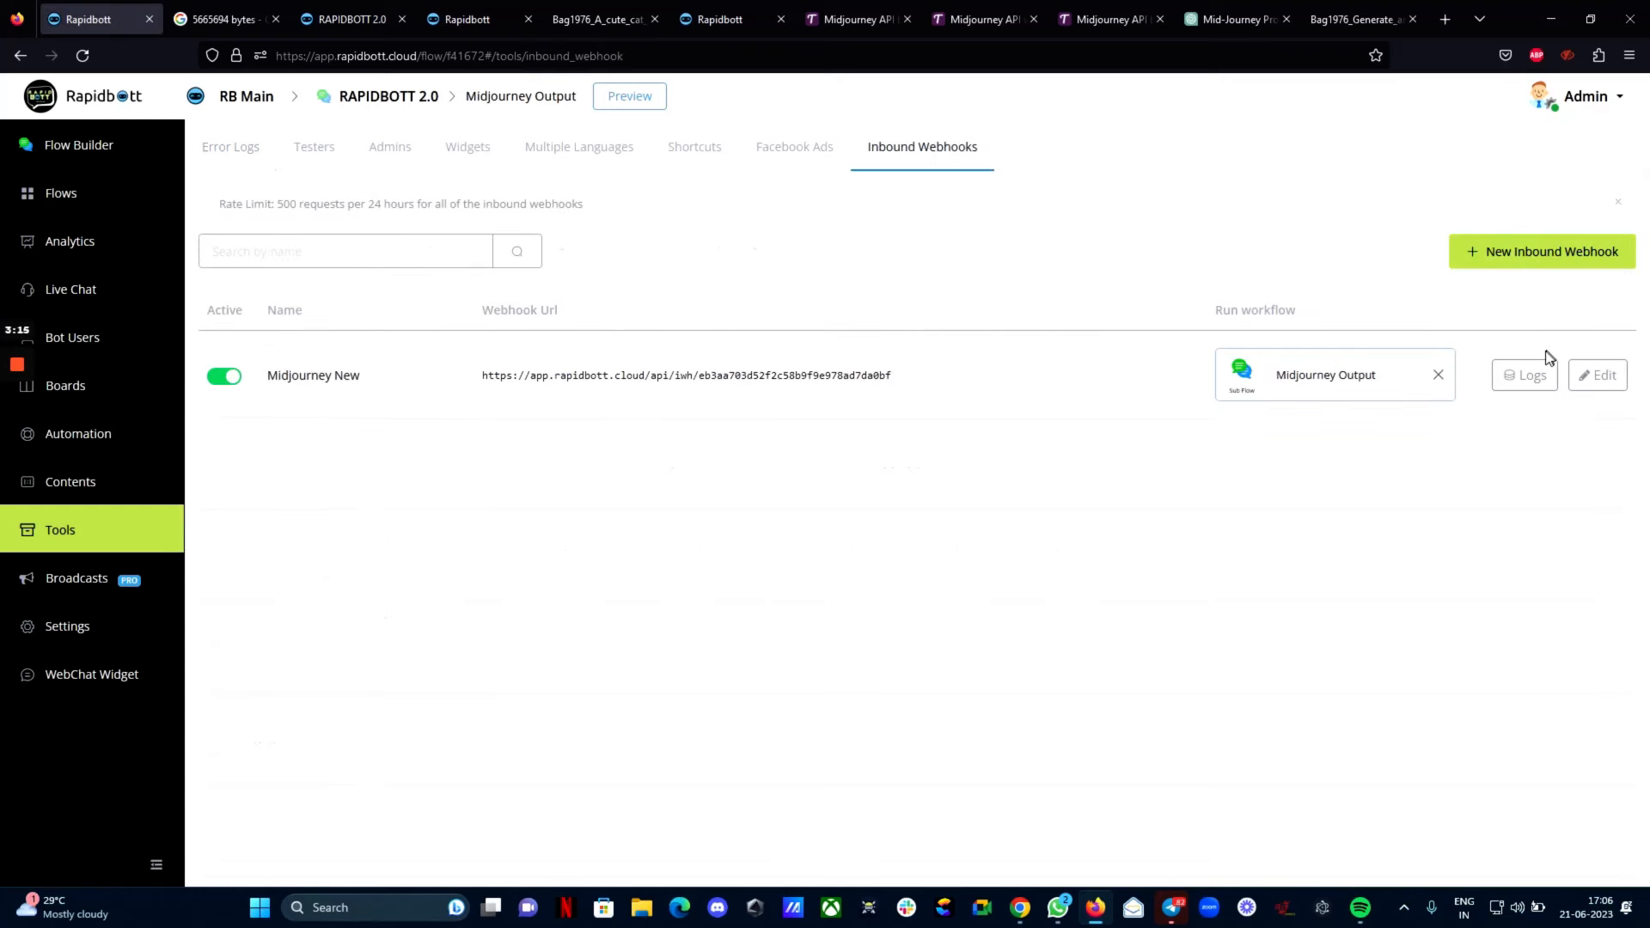
left_click(1528, 377)
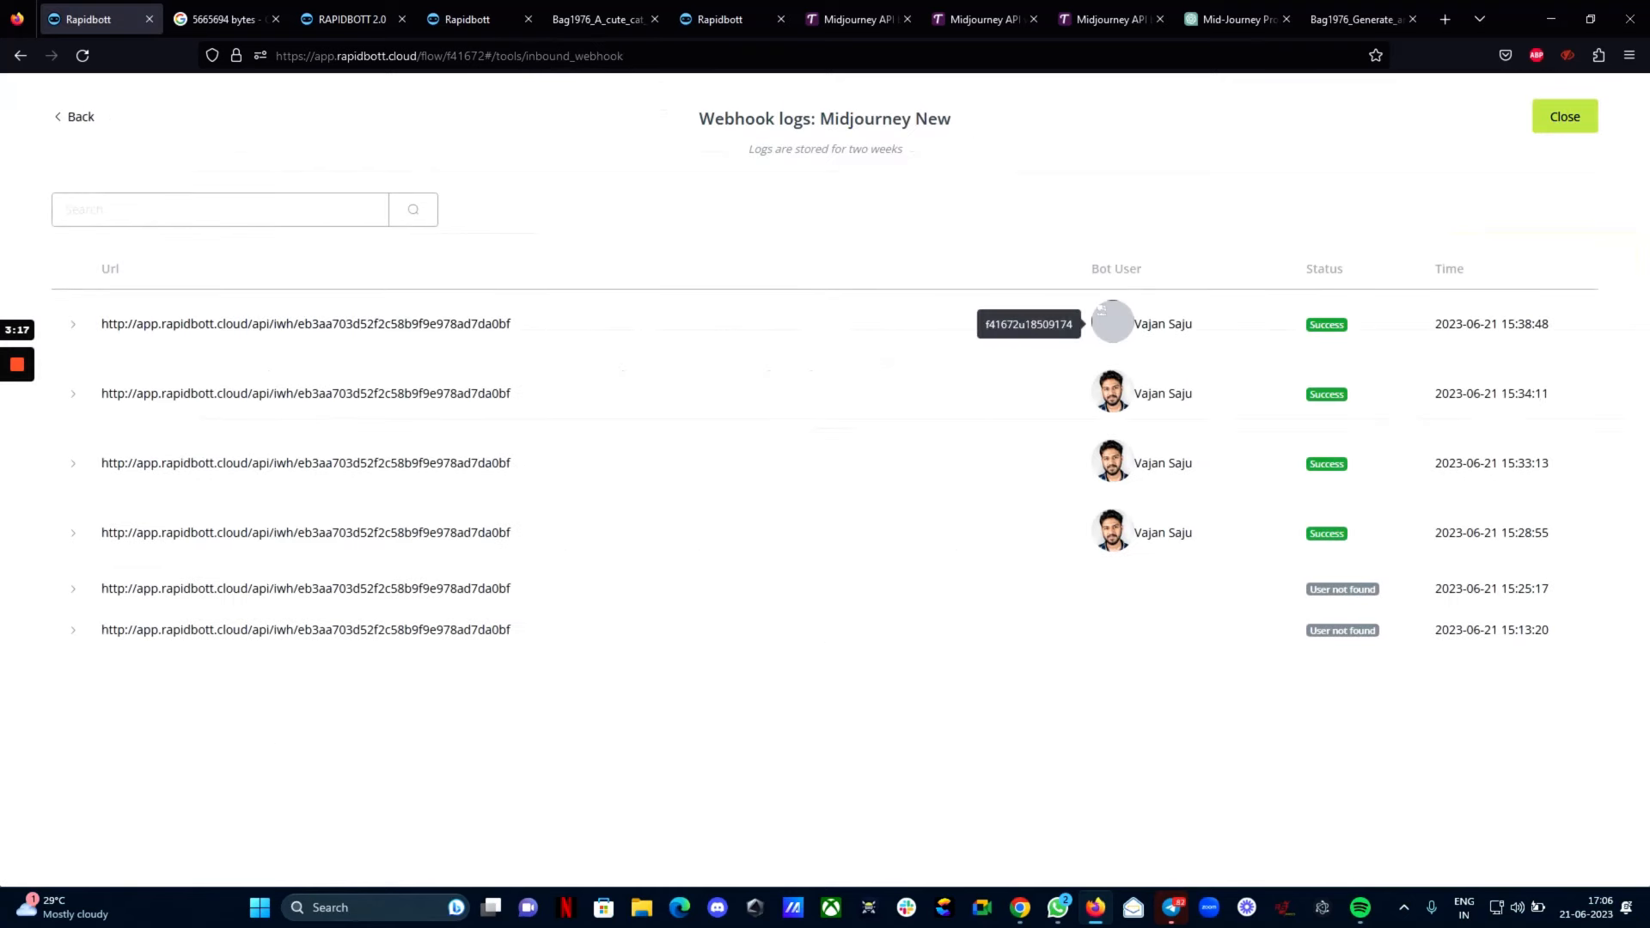
left_click(72, 325)
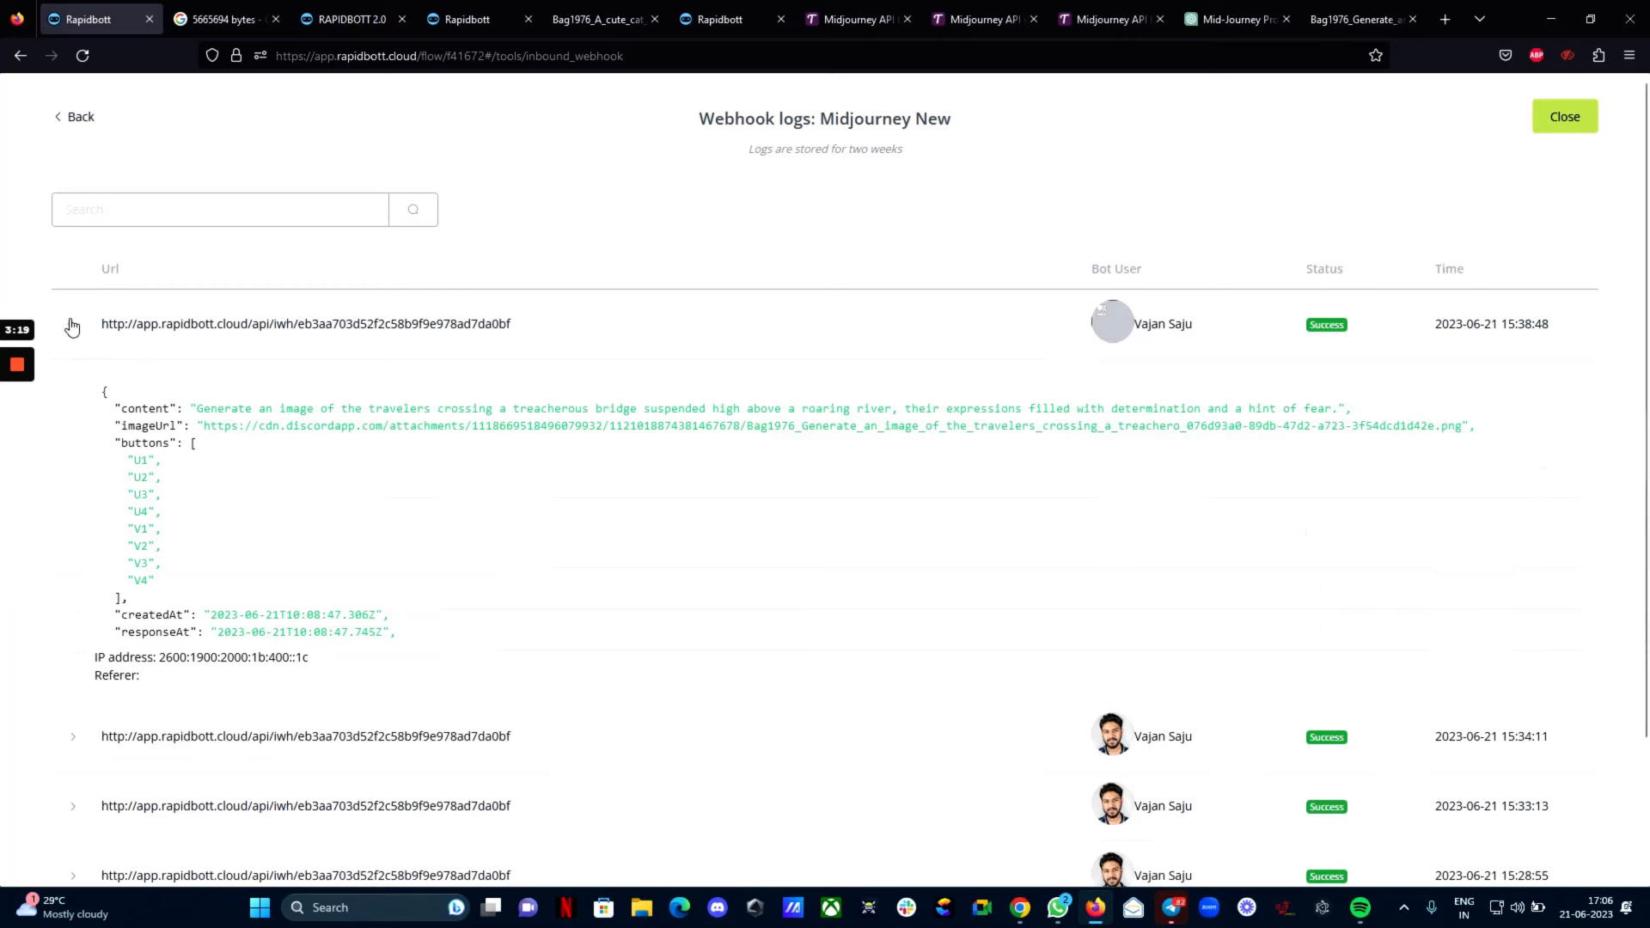
left_click(73, 324)
left_click(73, 325)
left_click(73, 325)
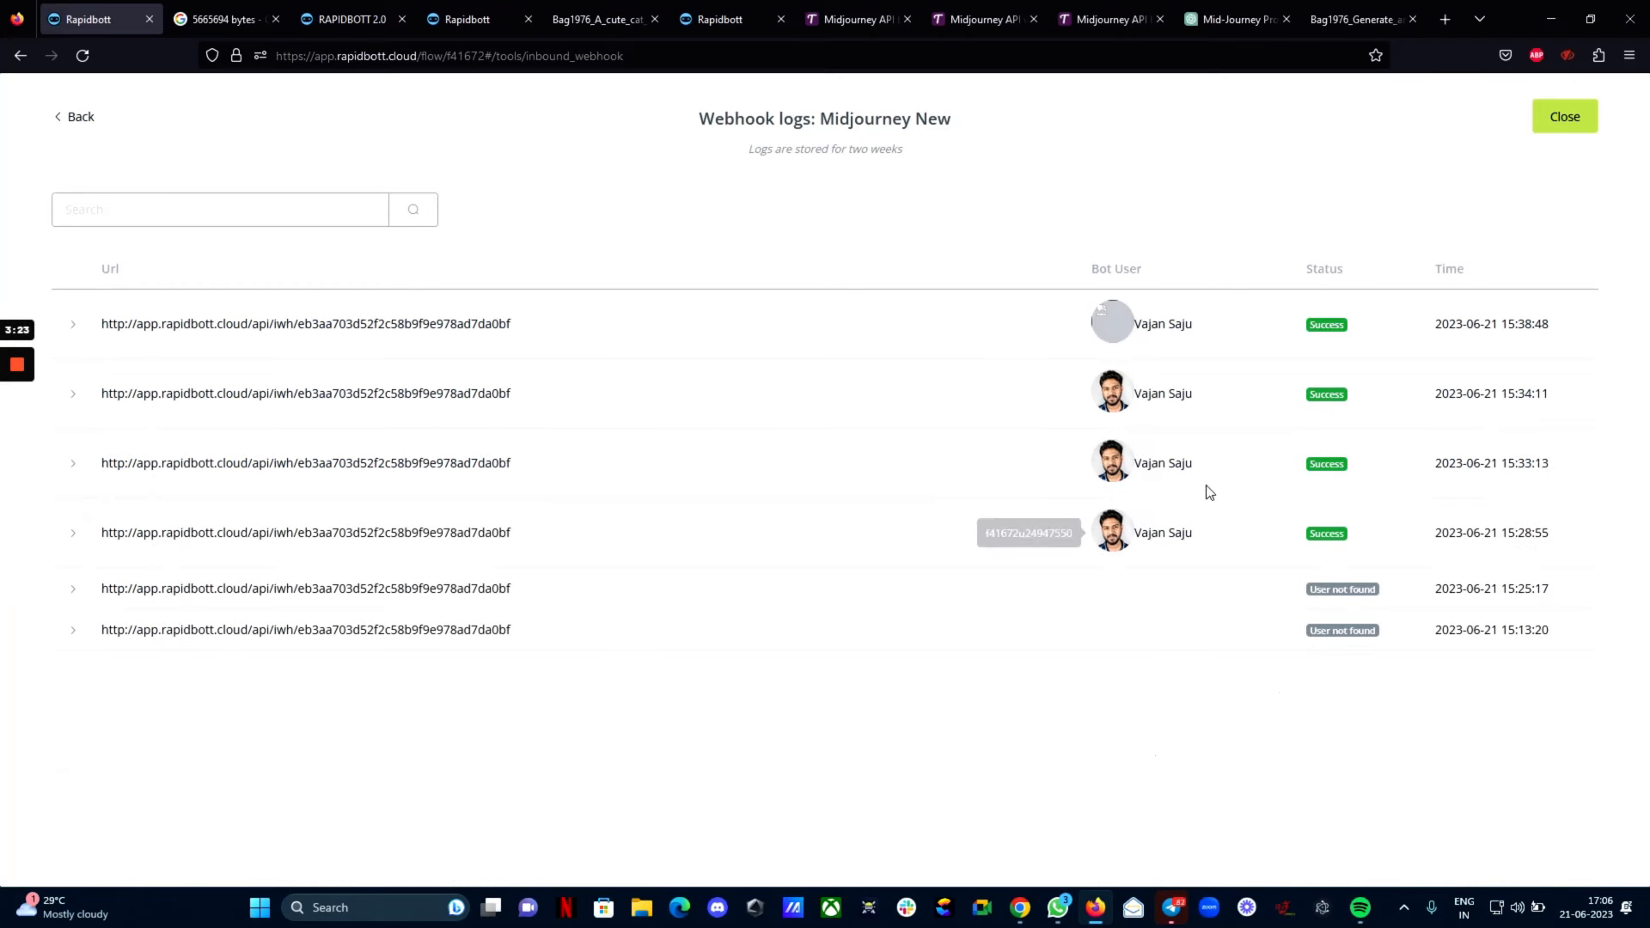
Switch to the RapidBott.com chat in WhatsApp Web, download the delivered waterfall oasis PNG, and view it
left_click(1021, 908)
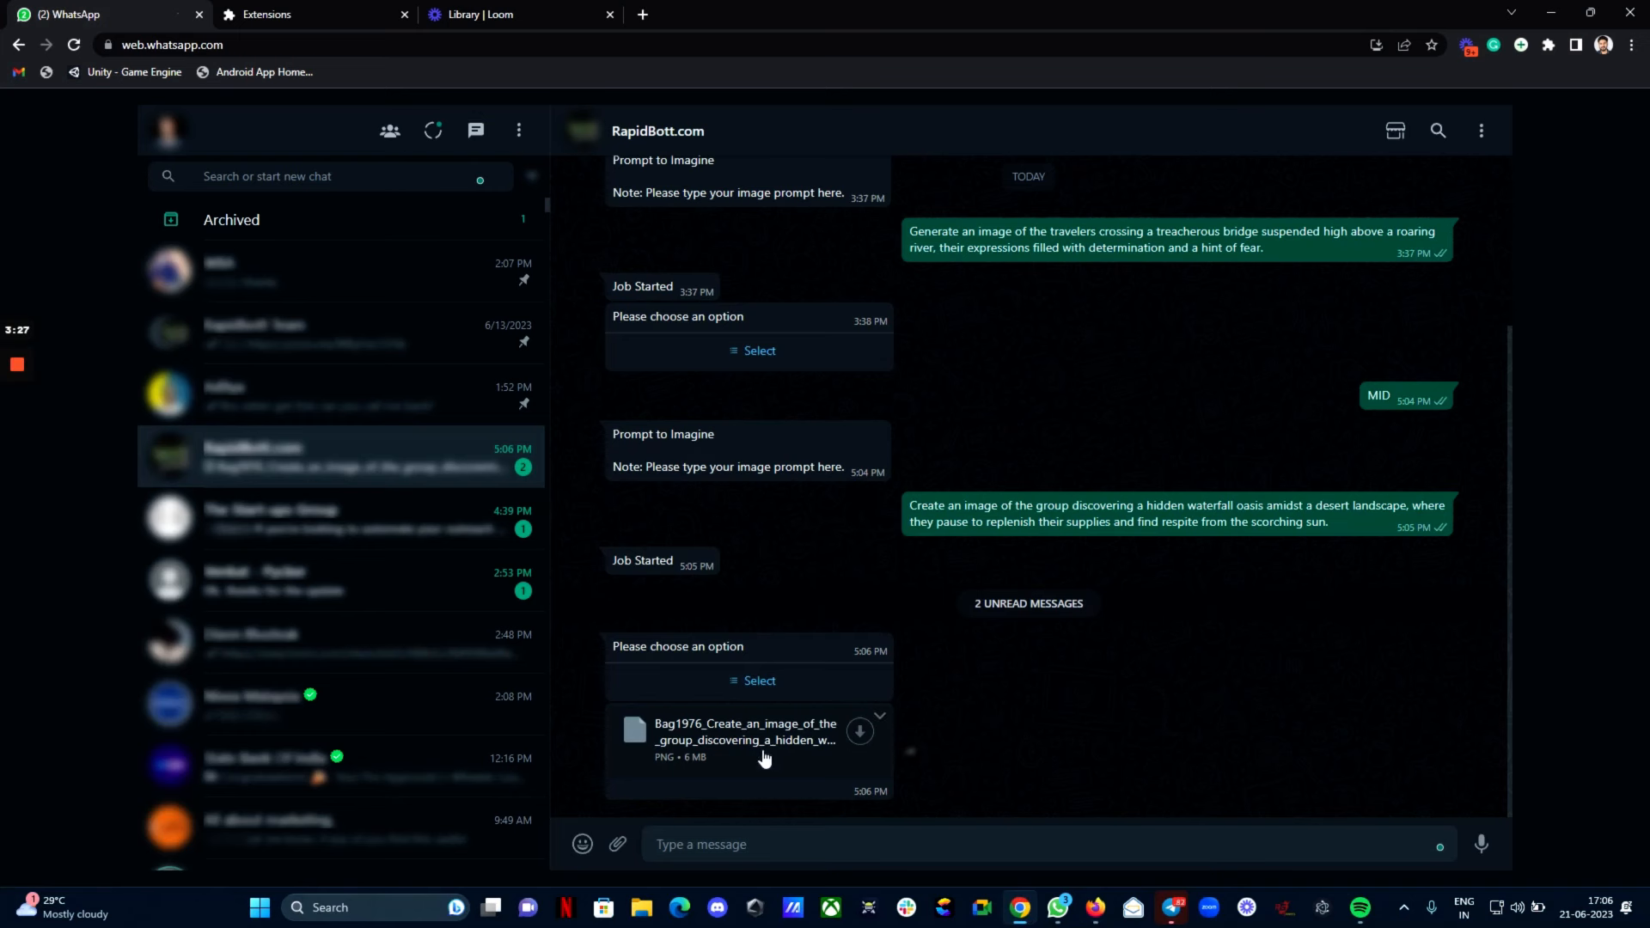
left_click(859, 732)
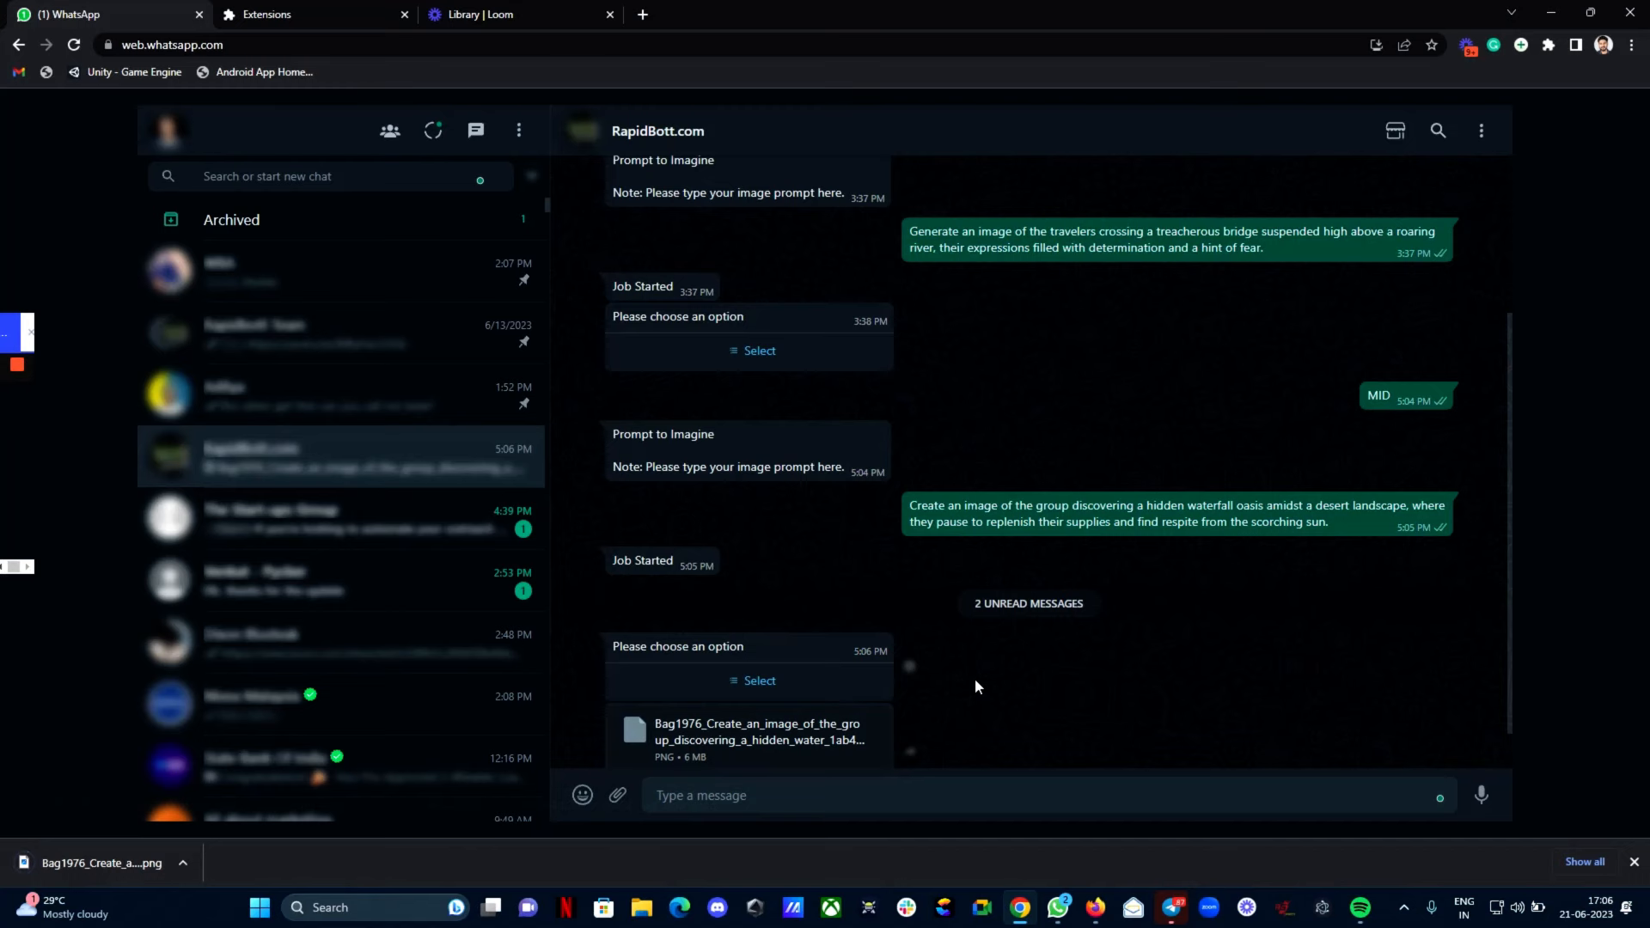
scroll(968, 677, "down", 1)
left_click(88, 859)
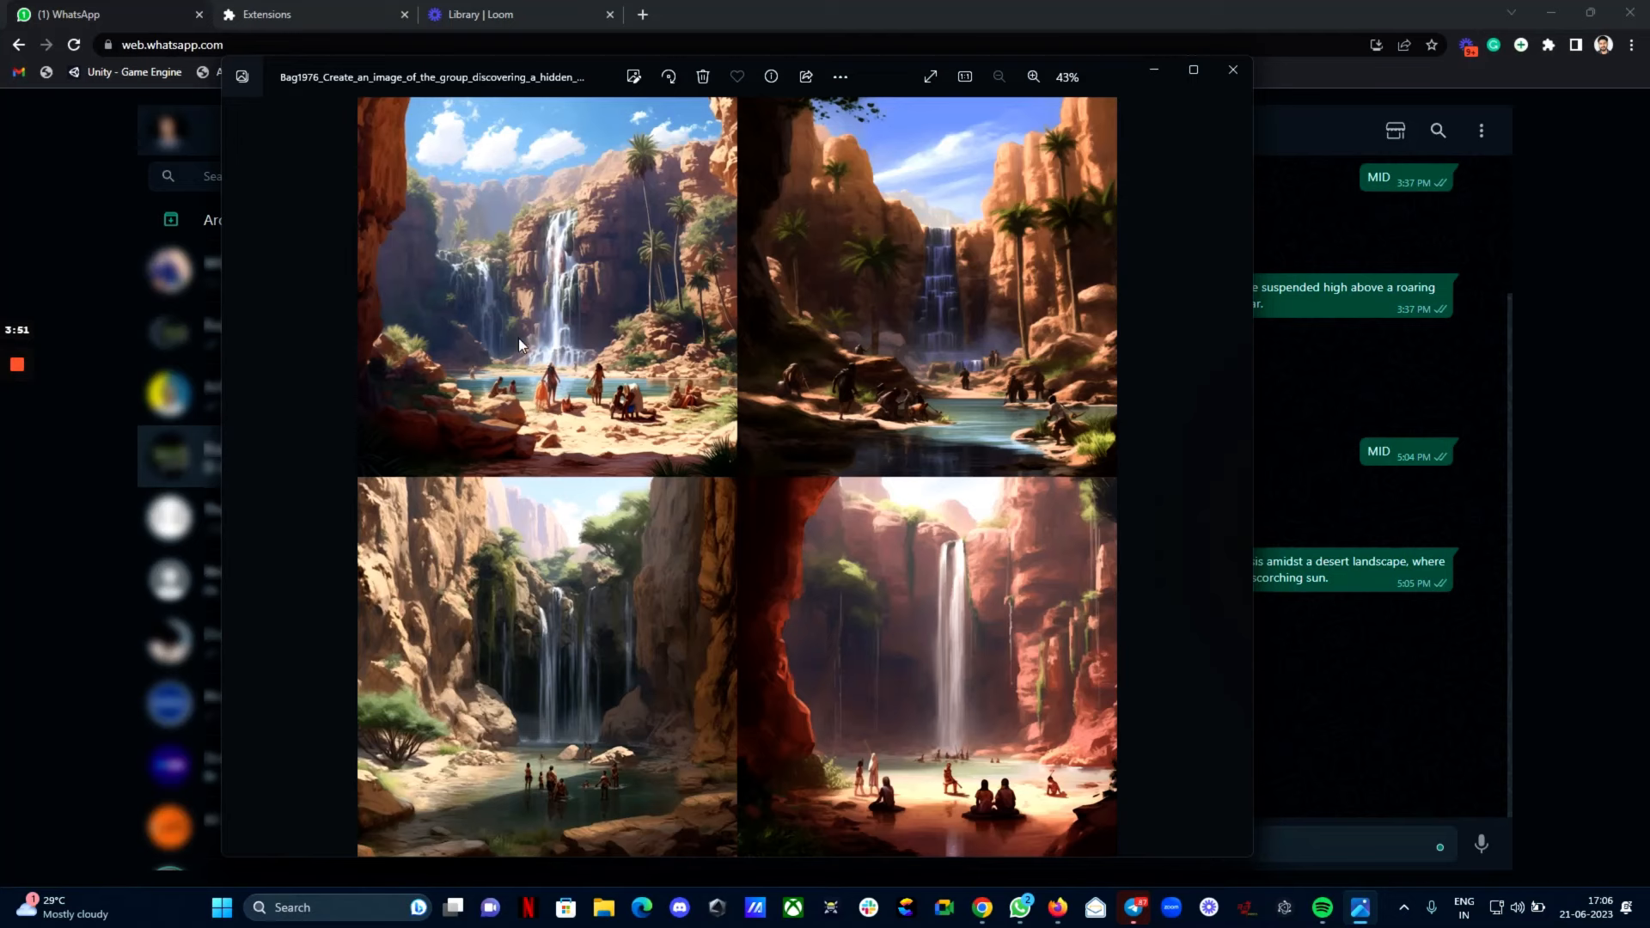
left_click(1154, 69)
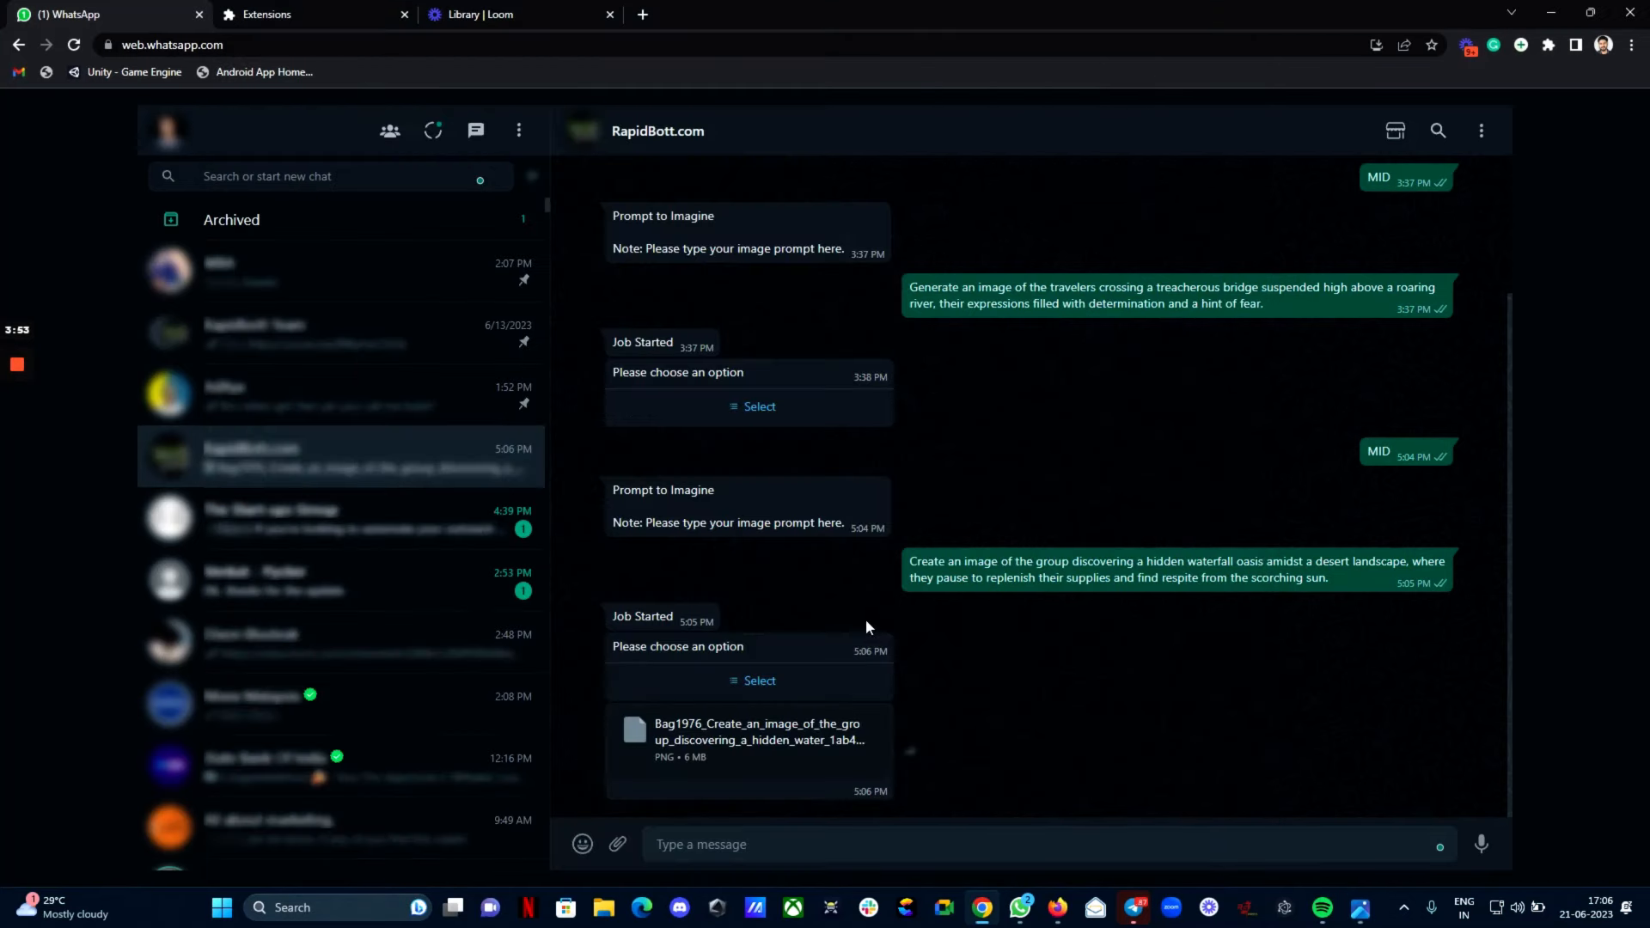
Reply to the bot's latest option list with U1
left_click(755, 679)
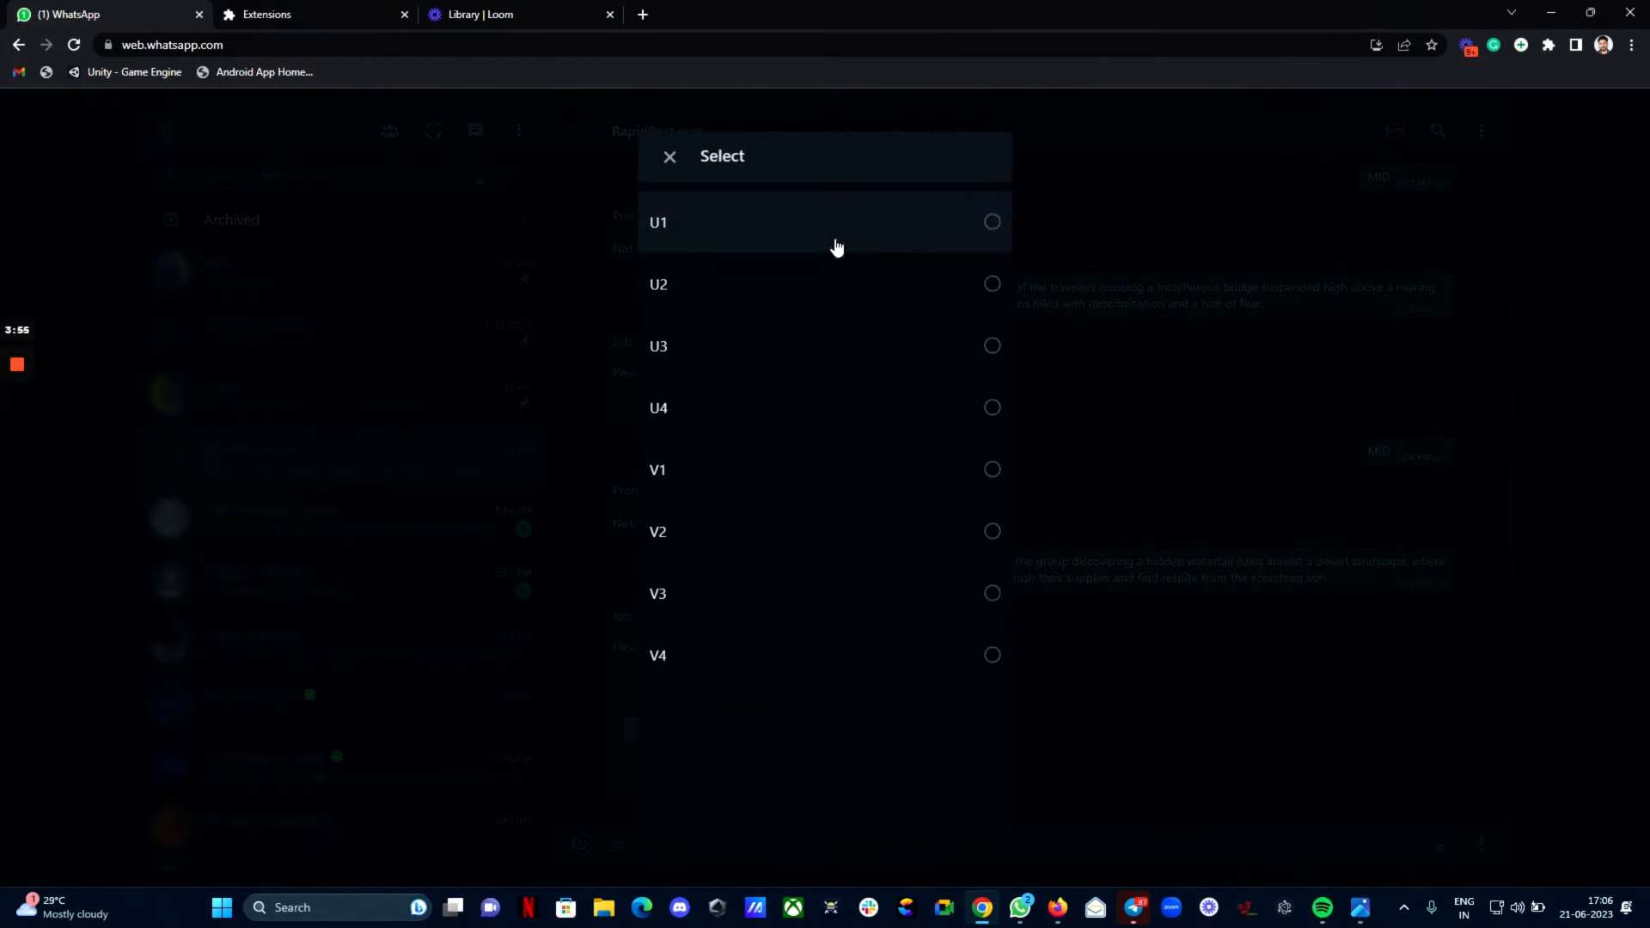
left_click(837, 247)
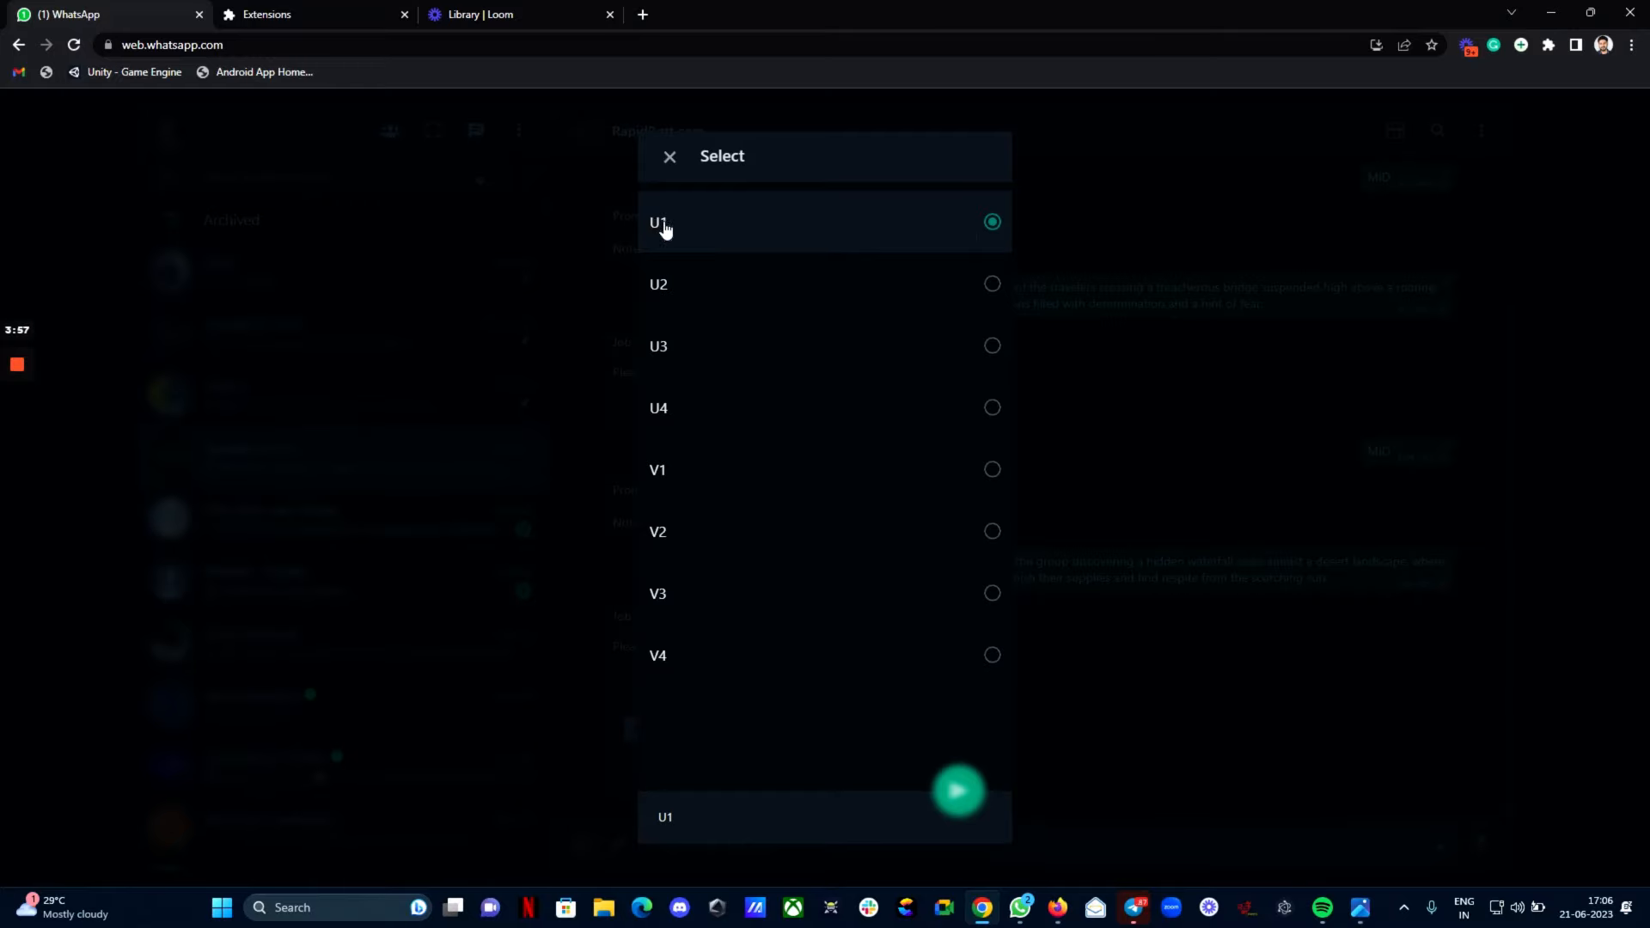
left_click(961, 794)
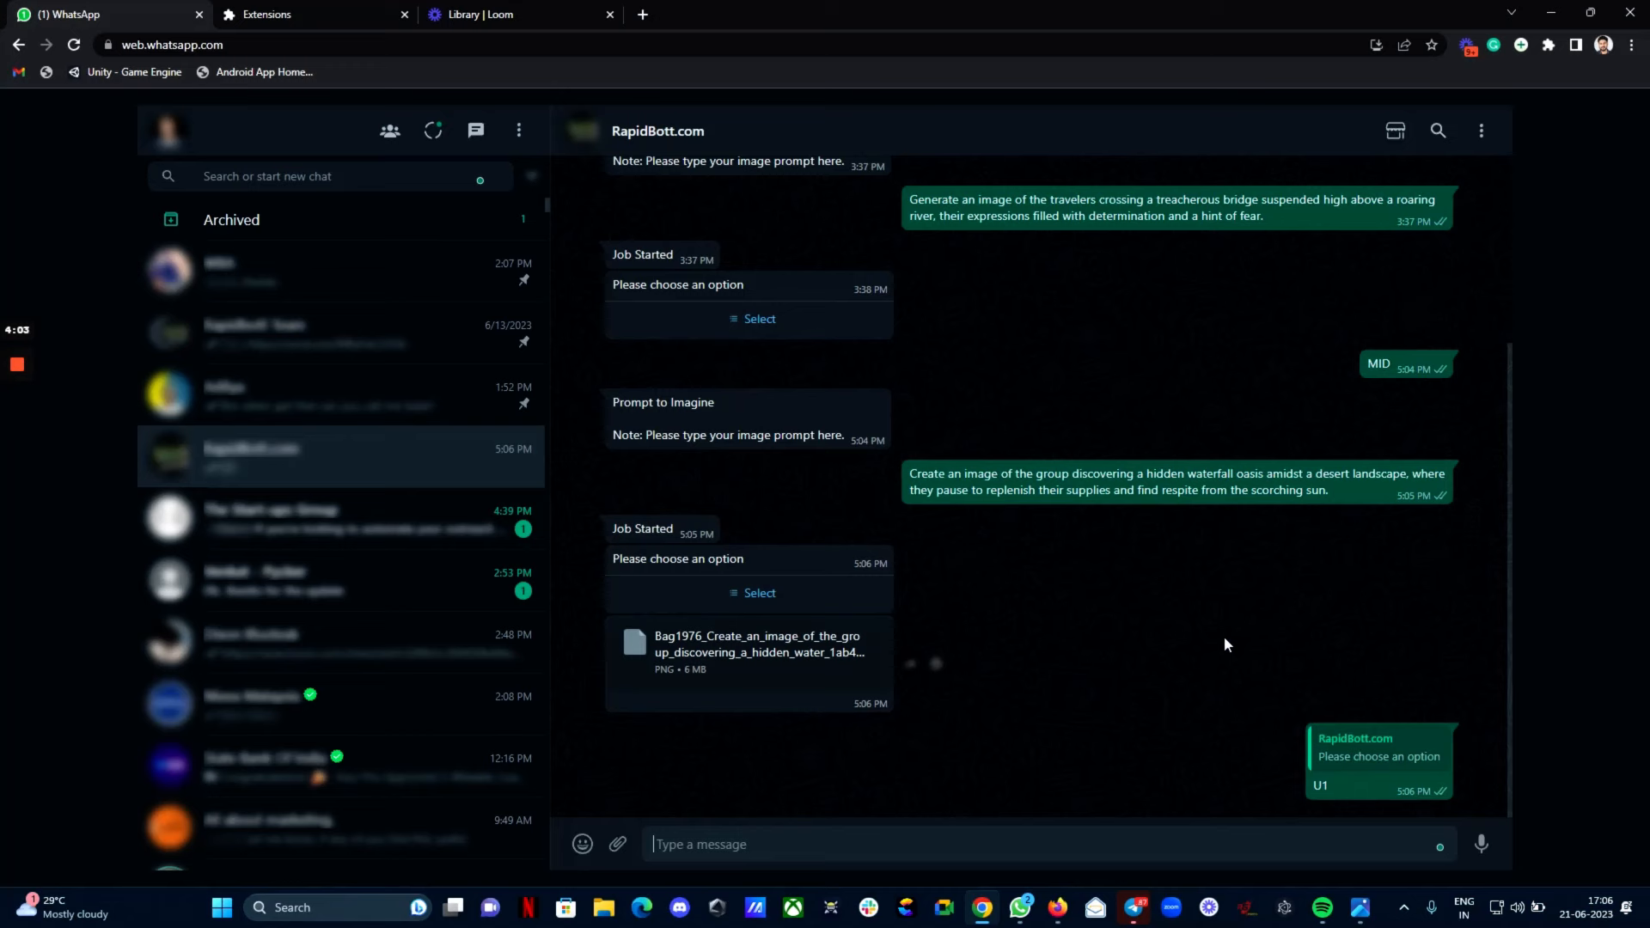
Switch back to Rapidbott in Firefox, leave the webhook logs, and open the Midjourney Output sub flow for editing
left_click(1057, 907)
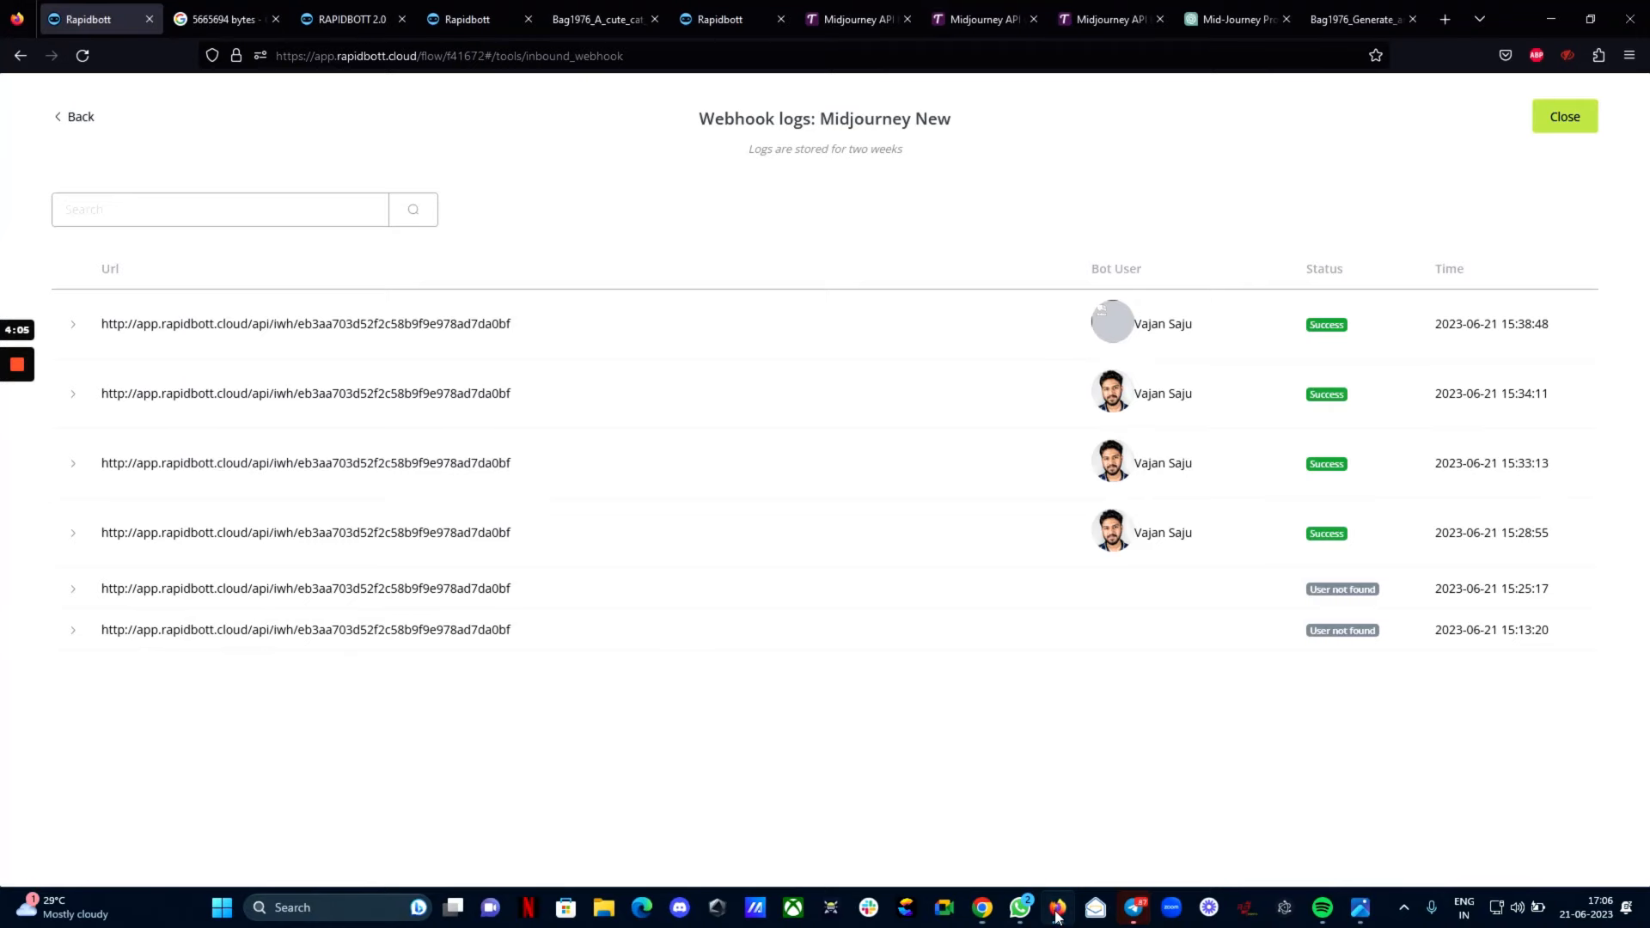
left_click(79, 134)
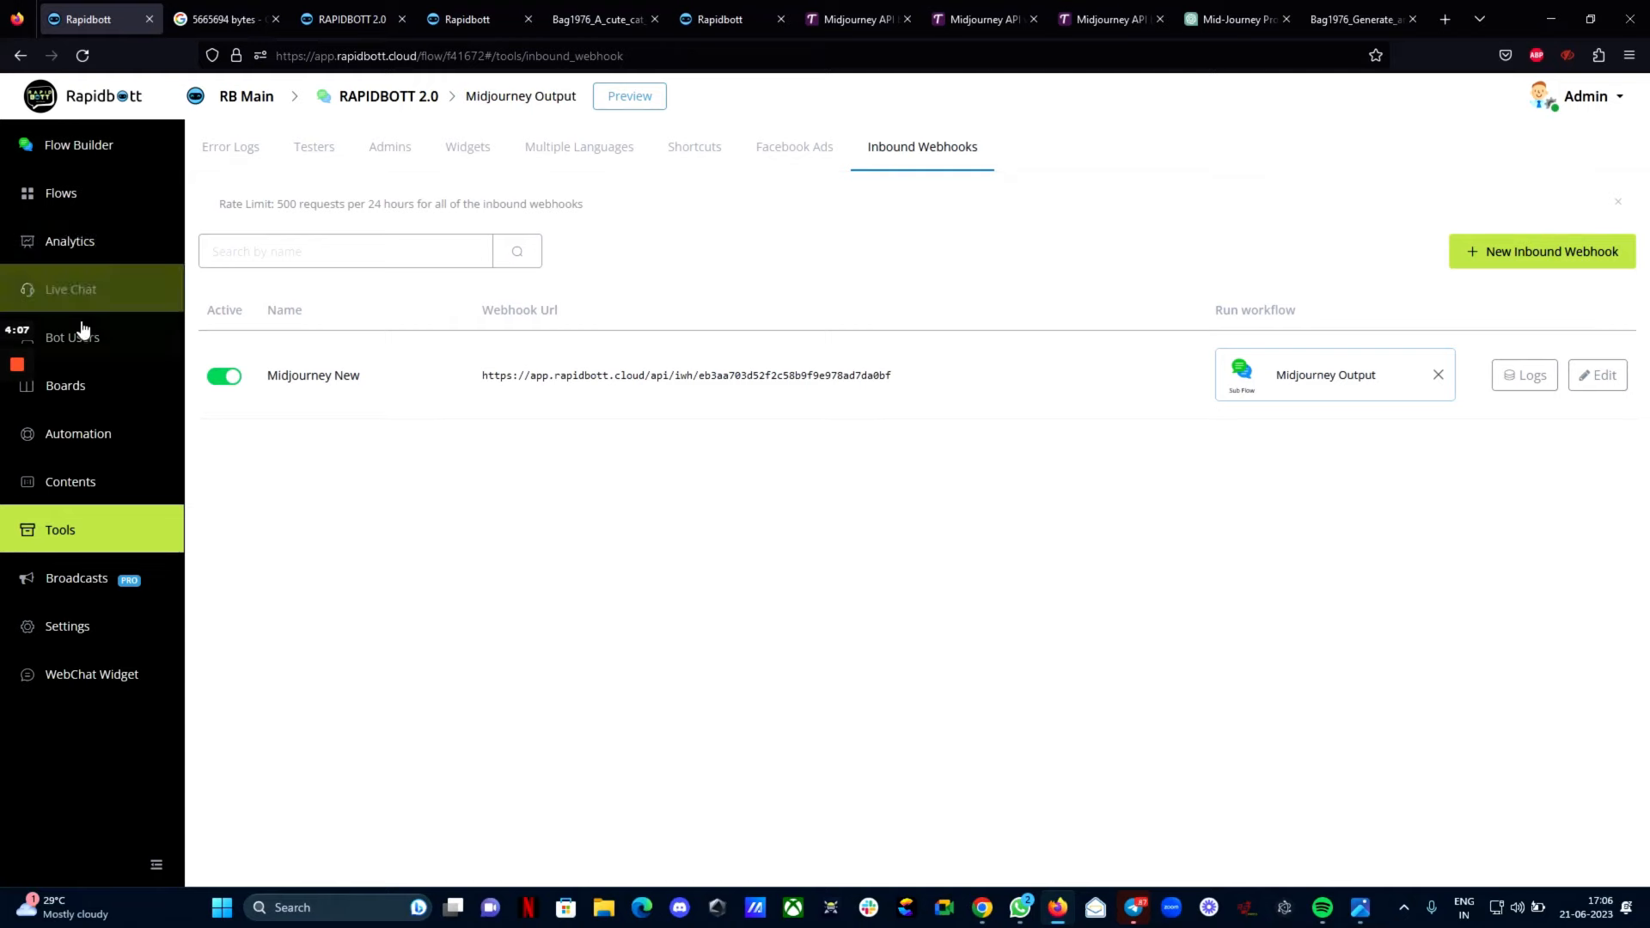
left_click(67, 193)
left_click(746, 513)
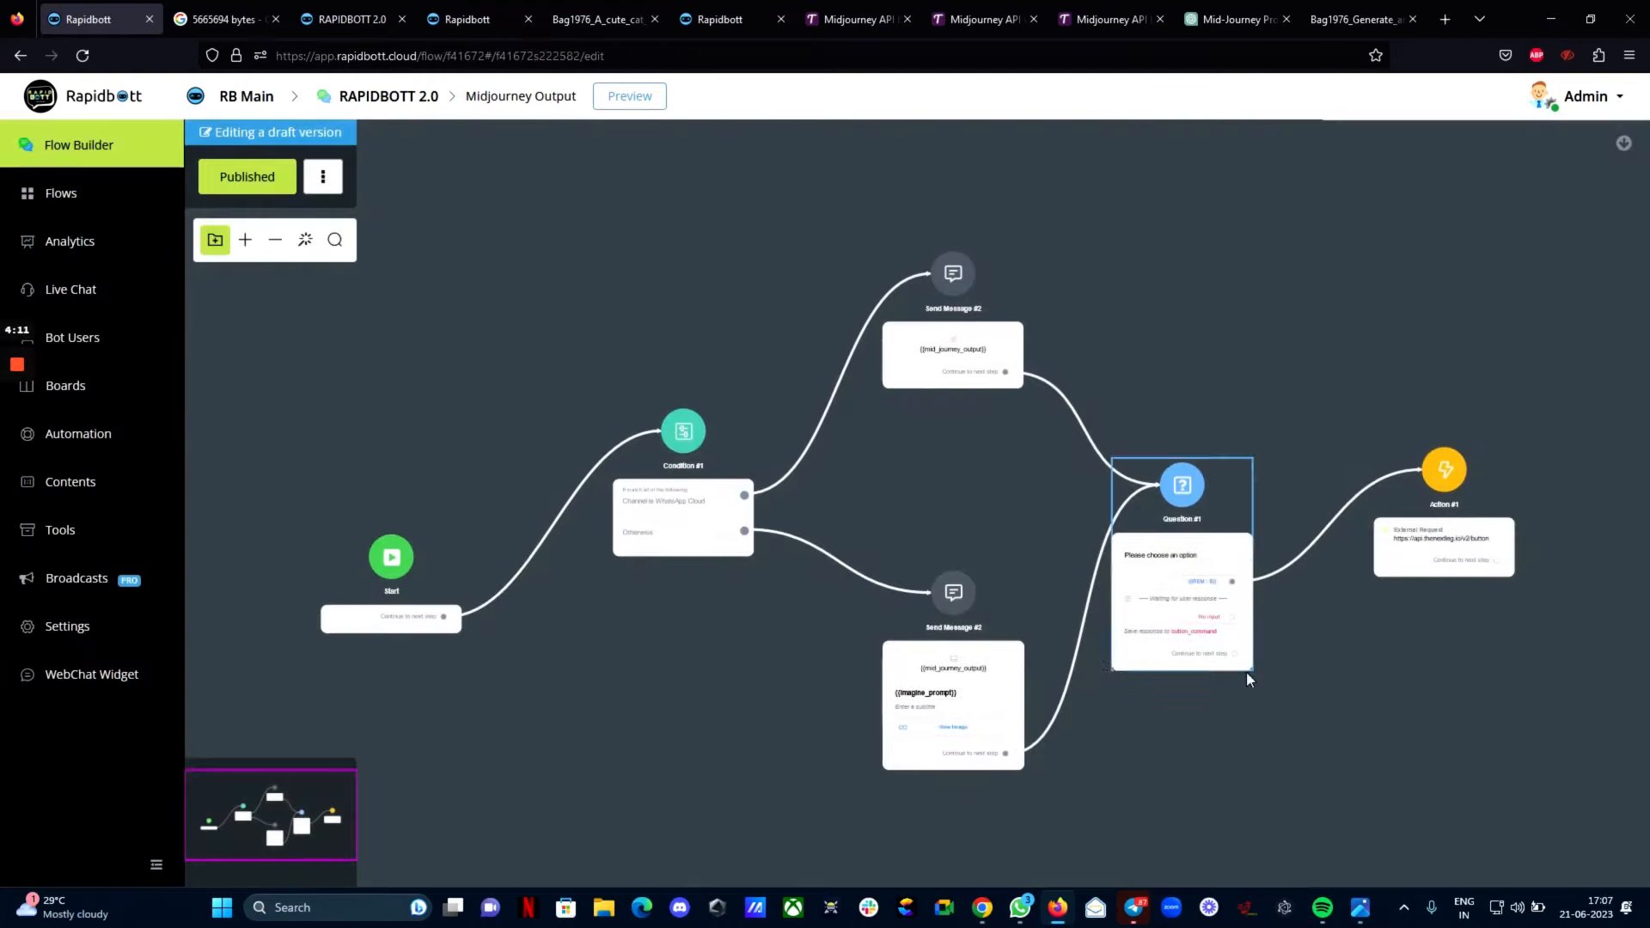
Add a Send Message step after Action #1 with the text "Ok, Please wait..." and publish the flow
left_click_drag(1068, 704, 664, 678)
scroll(1121, 534, "up", 4)
left_click_drag(1057, 526, 1290, 492)
left_click(1377, 499)
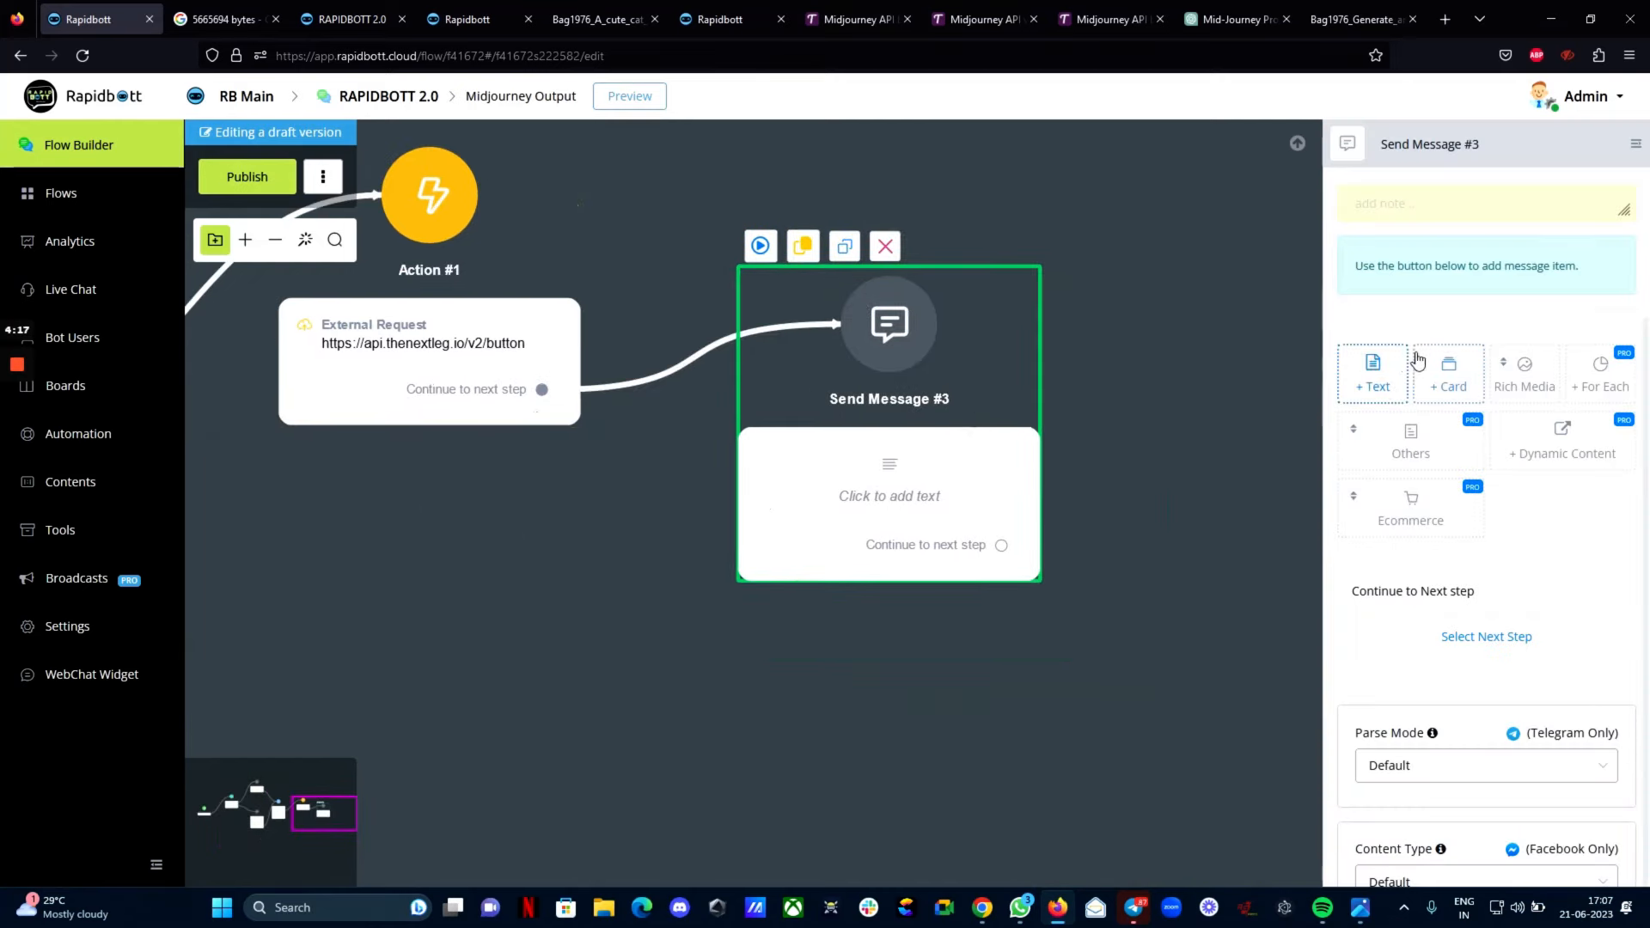
left_click(1375, 382)
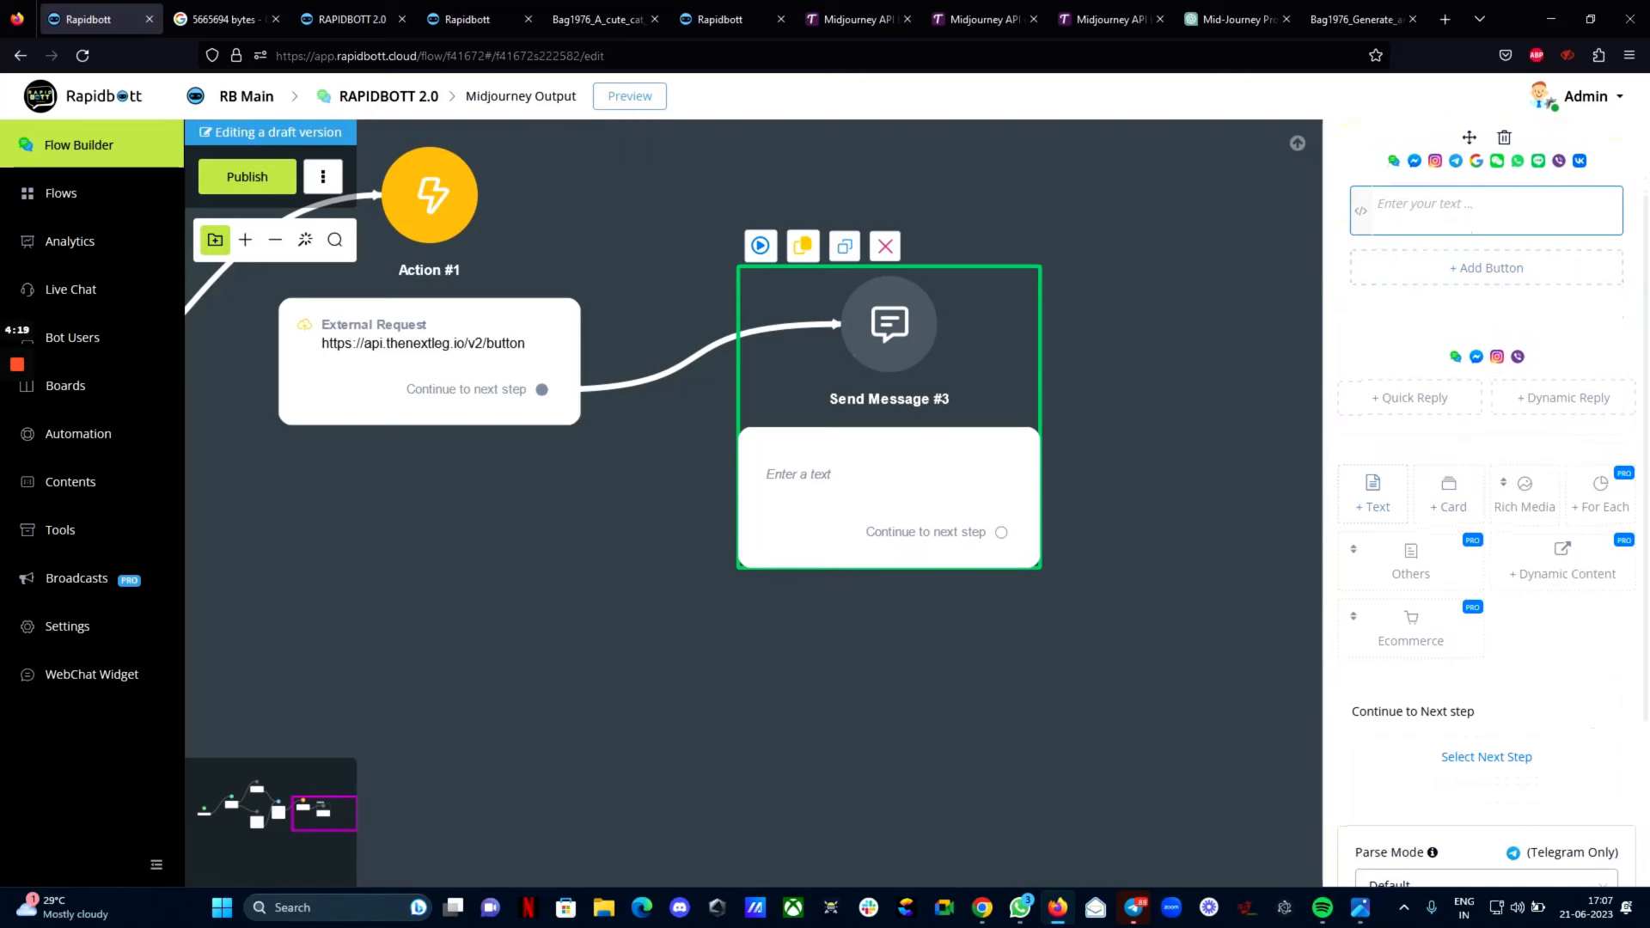
type("Ok, Please wait...")
left_click(1154, 649)
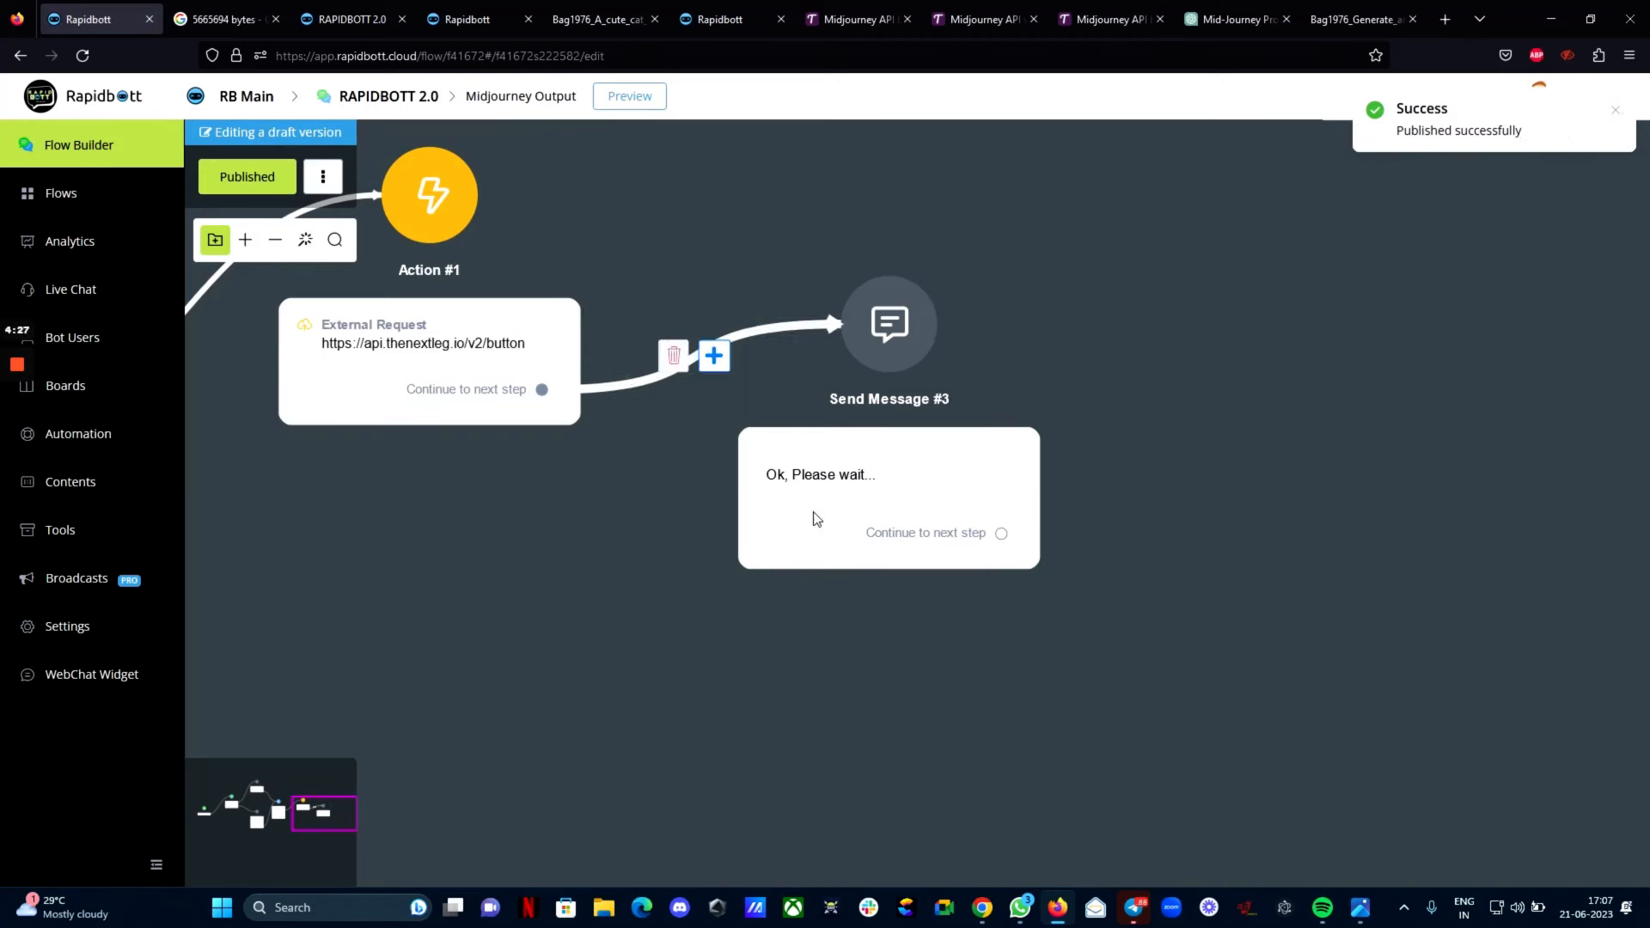
Switch to the WhatsApp chat, download and view the upscaled waterfall image, and check its follow-up options without choosing one
left_click(982, 907)
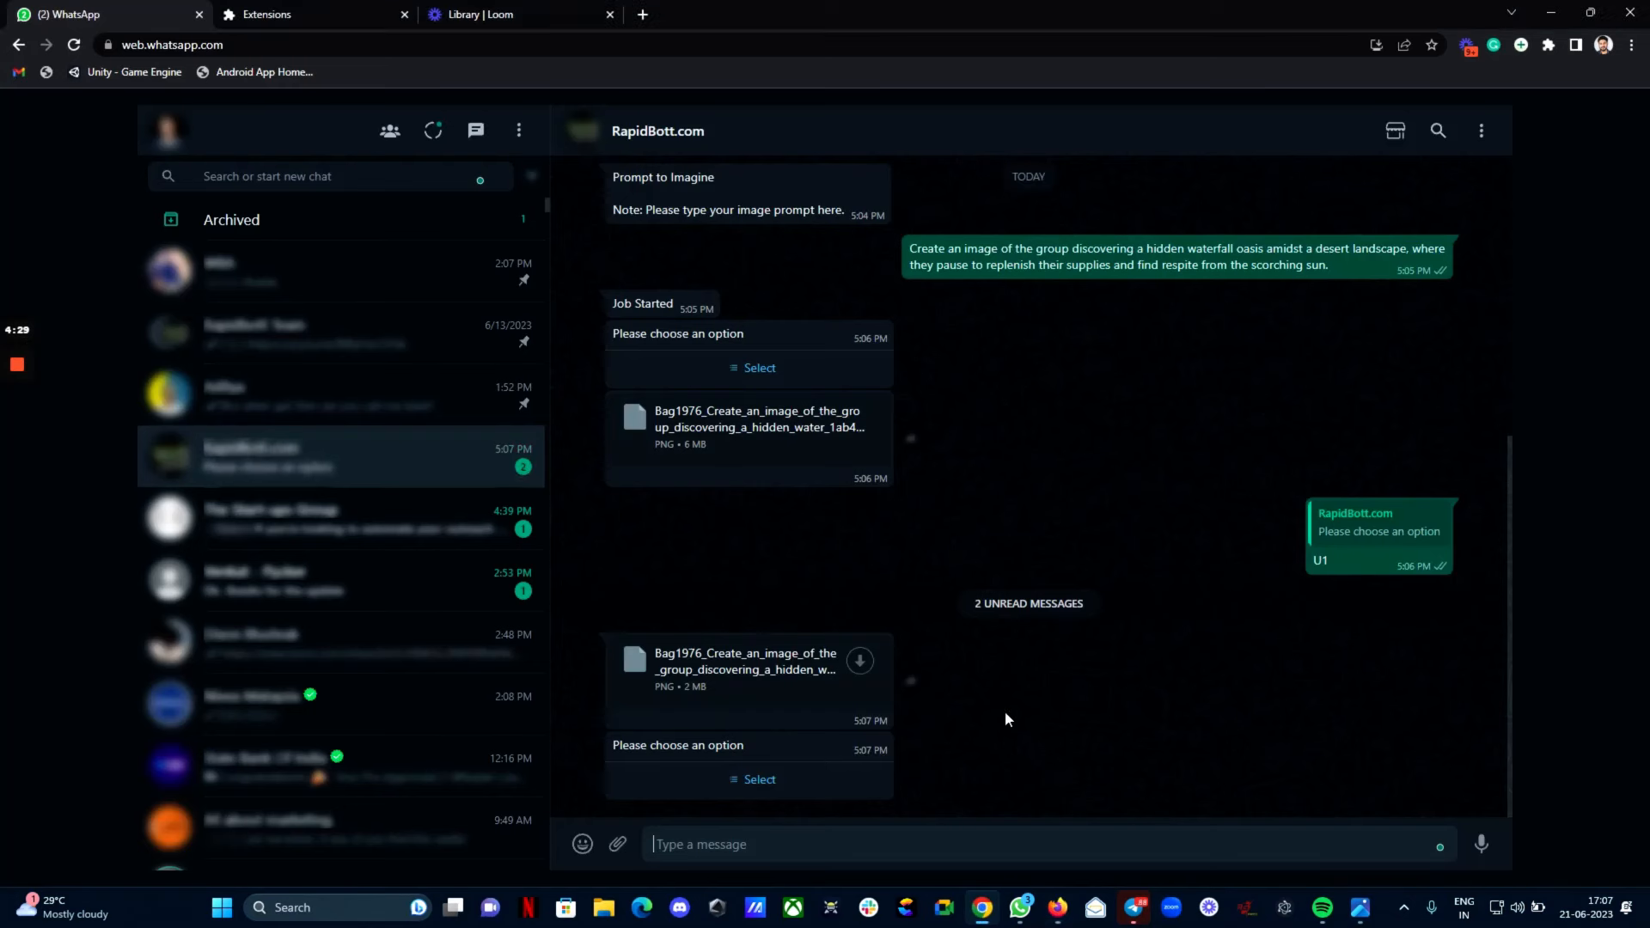
left_click(859, 661)
left_click(105, 859)
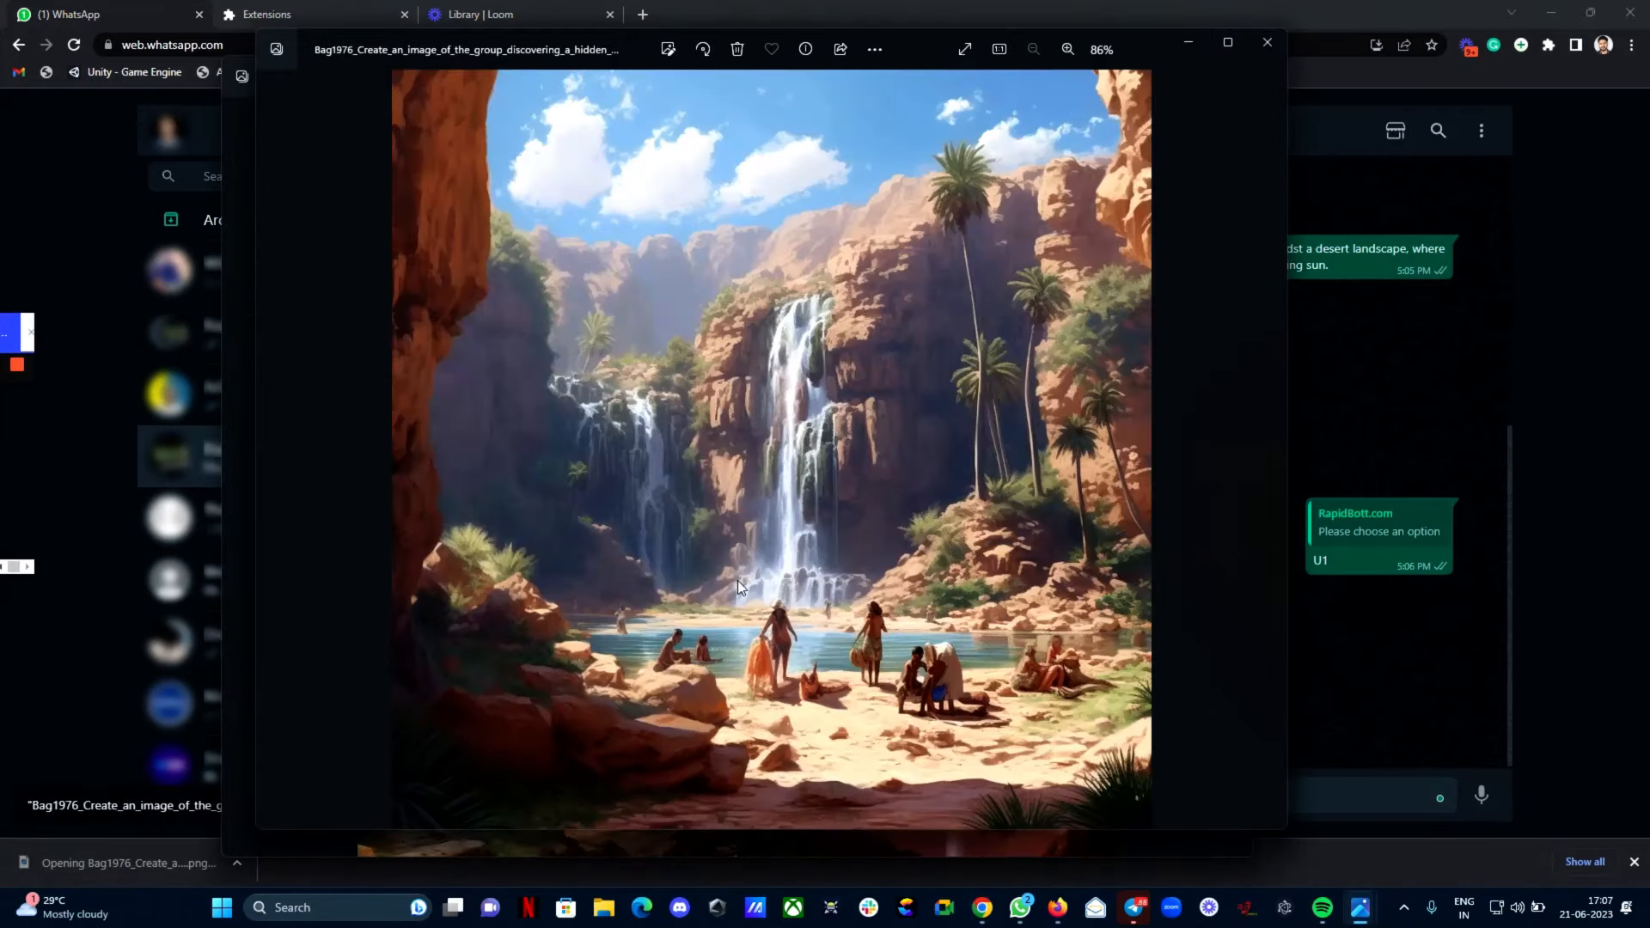
left_click_drag(1147, 39, 1250, 101)
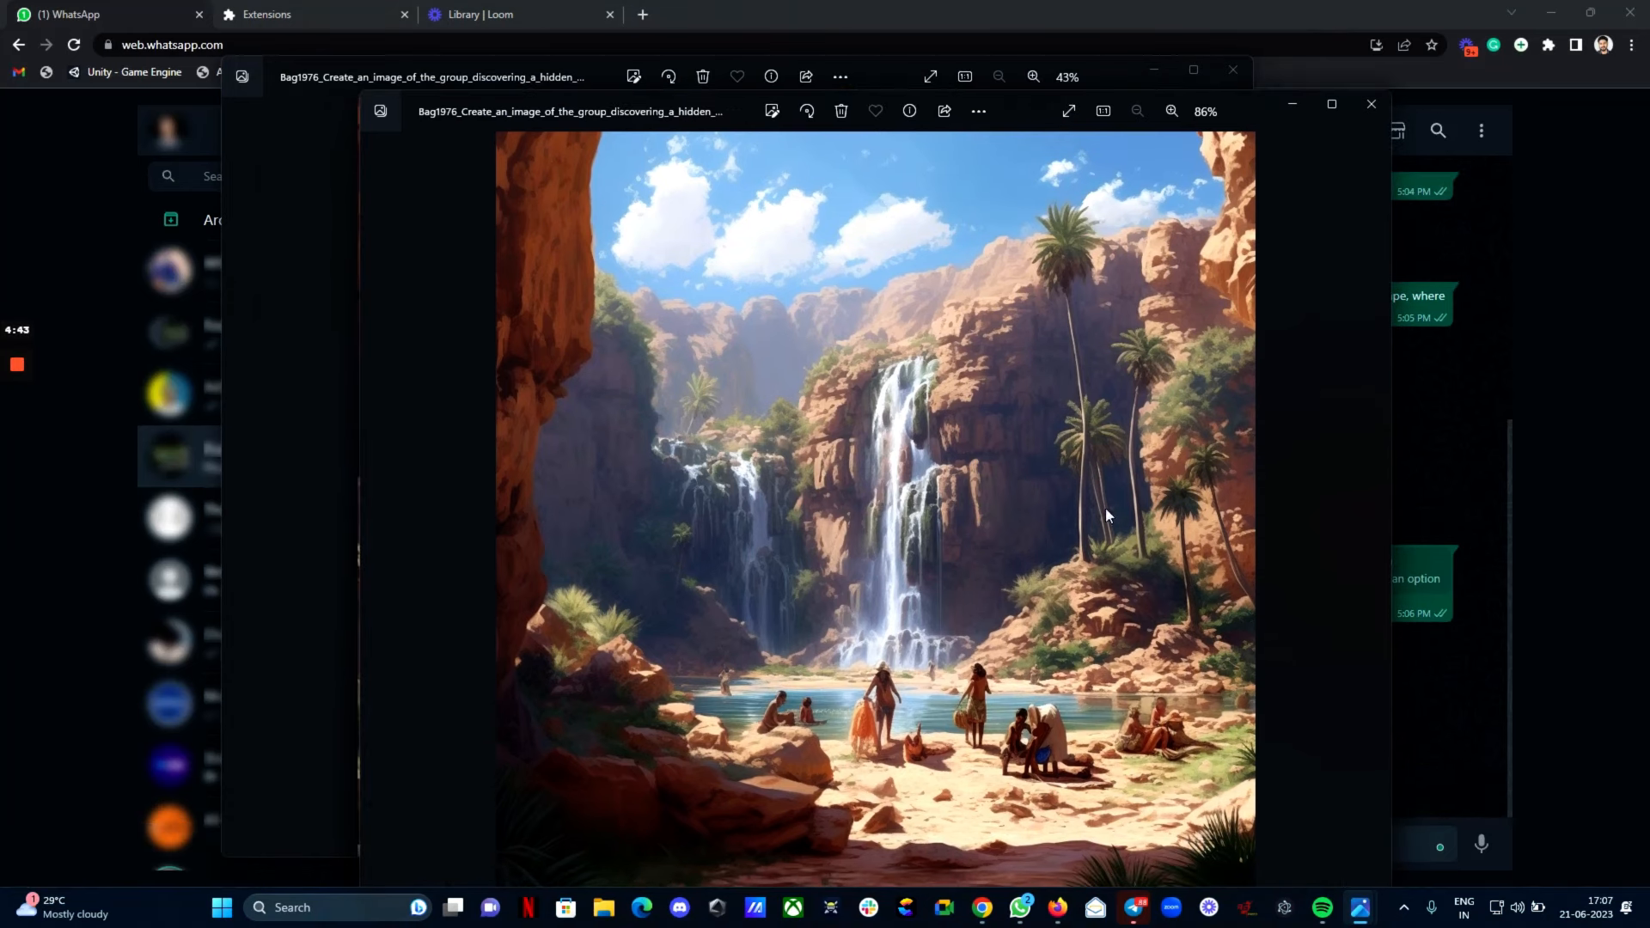
left_click(1359, 114)
left_click(1233, 69)
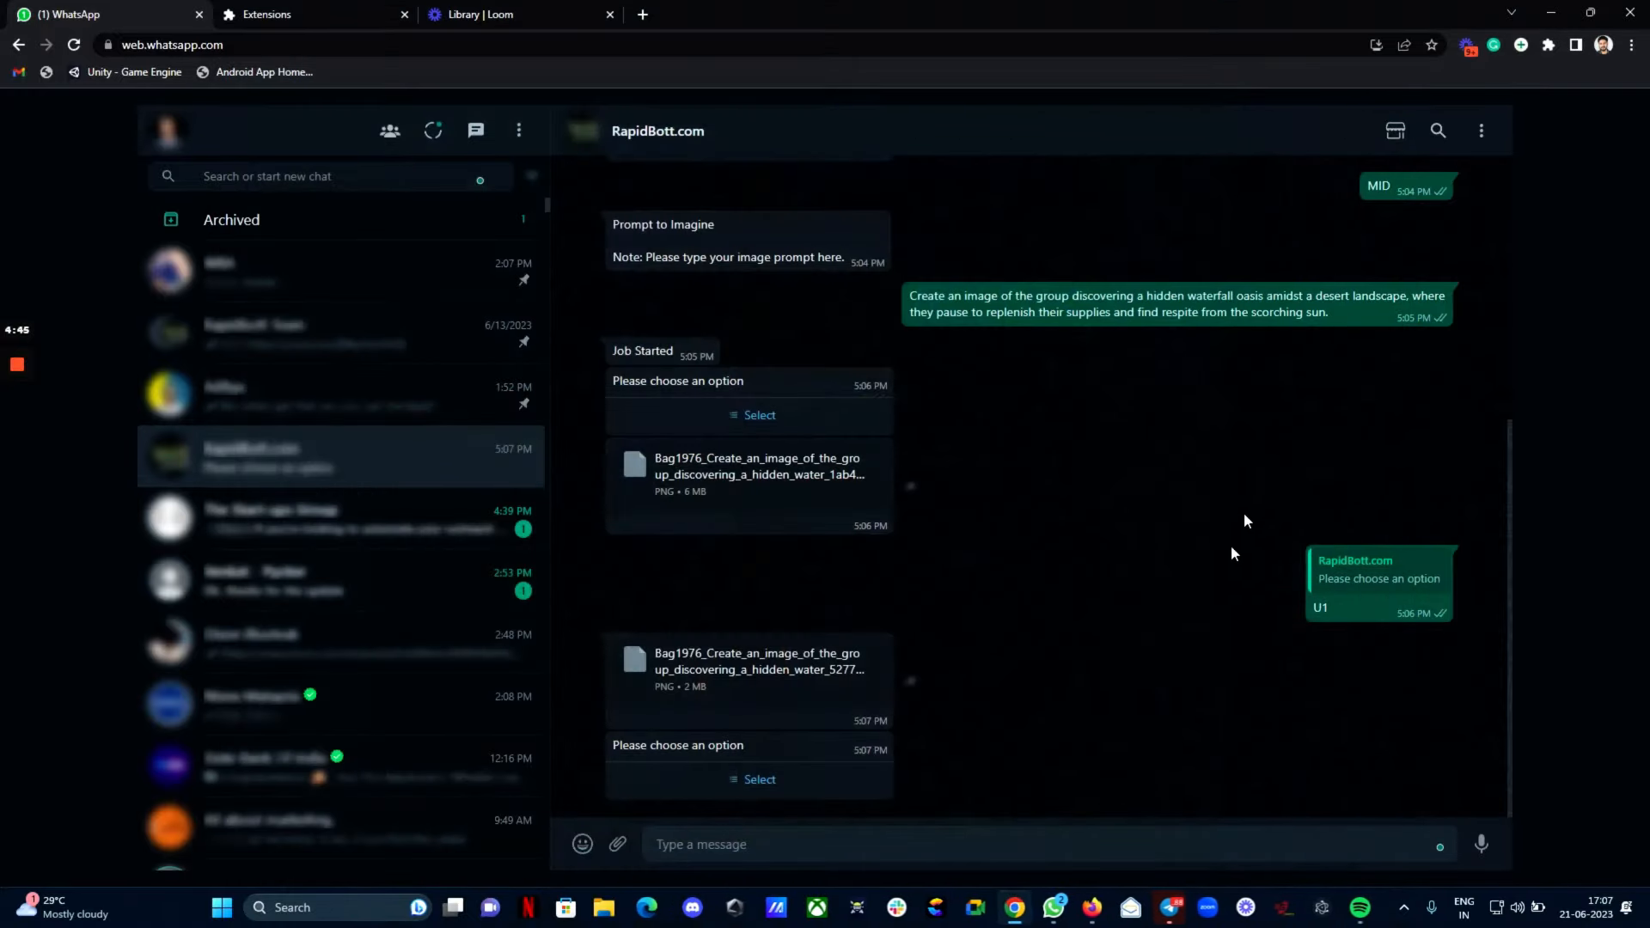
left_click(758, 780)
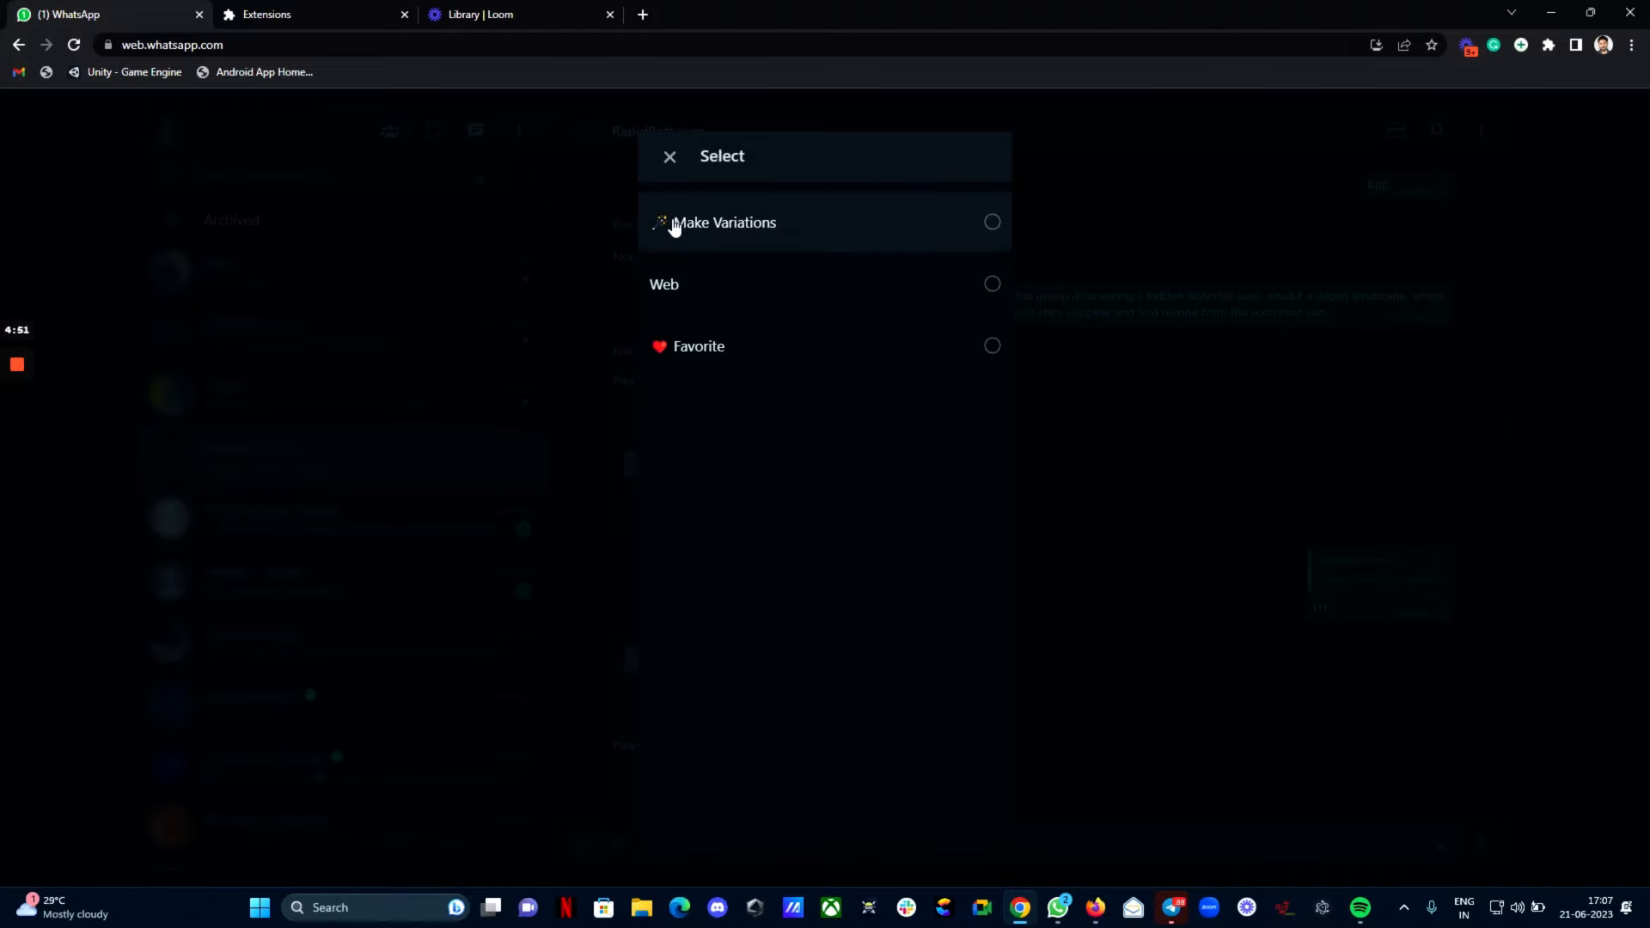
left_click(671, 158)
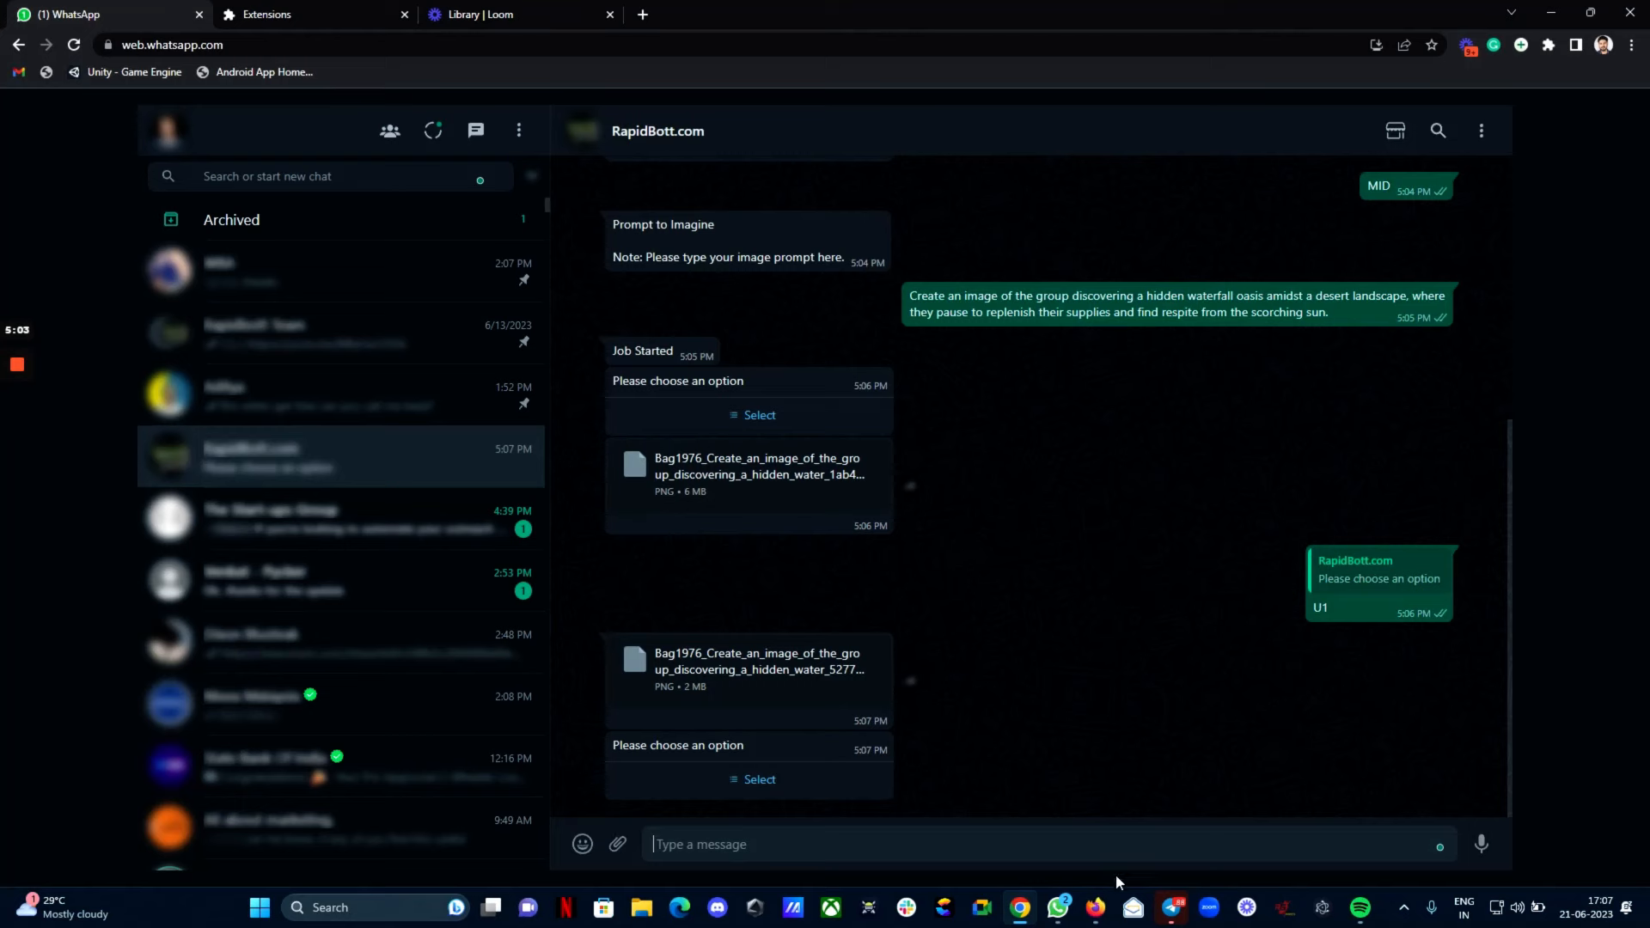
Switch to Rapidbott in Firefox and review the channels on the RB Main account's Omni-Channel page
left_click(1096, 910)
left_click(237, 95)
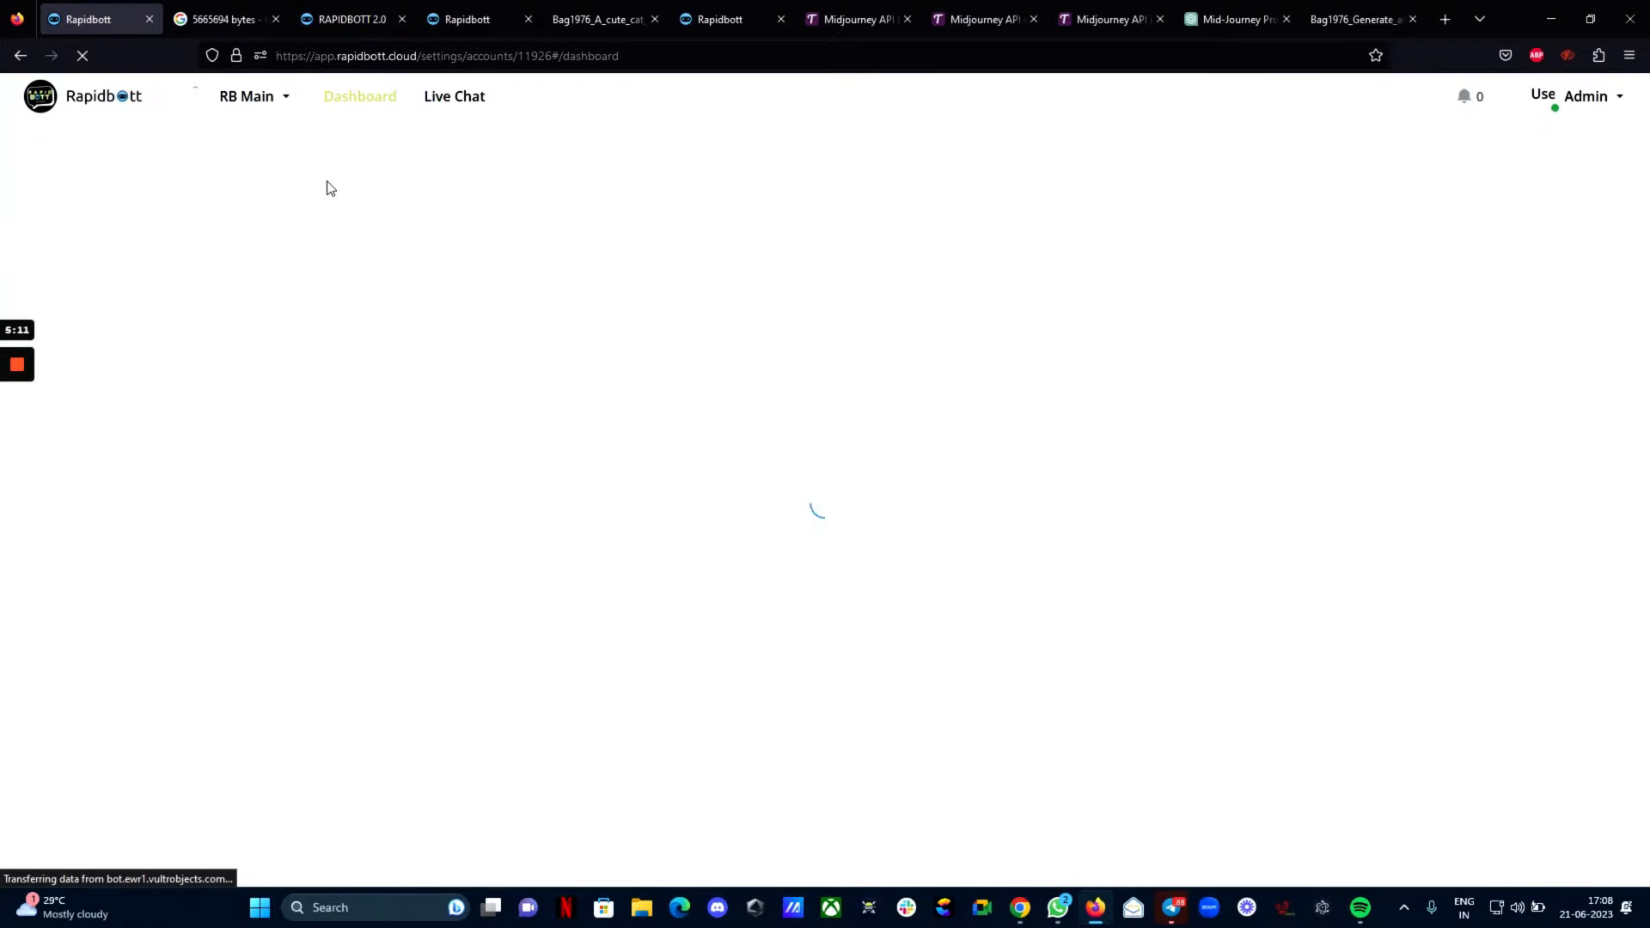
left_click(112, 175)
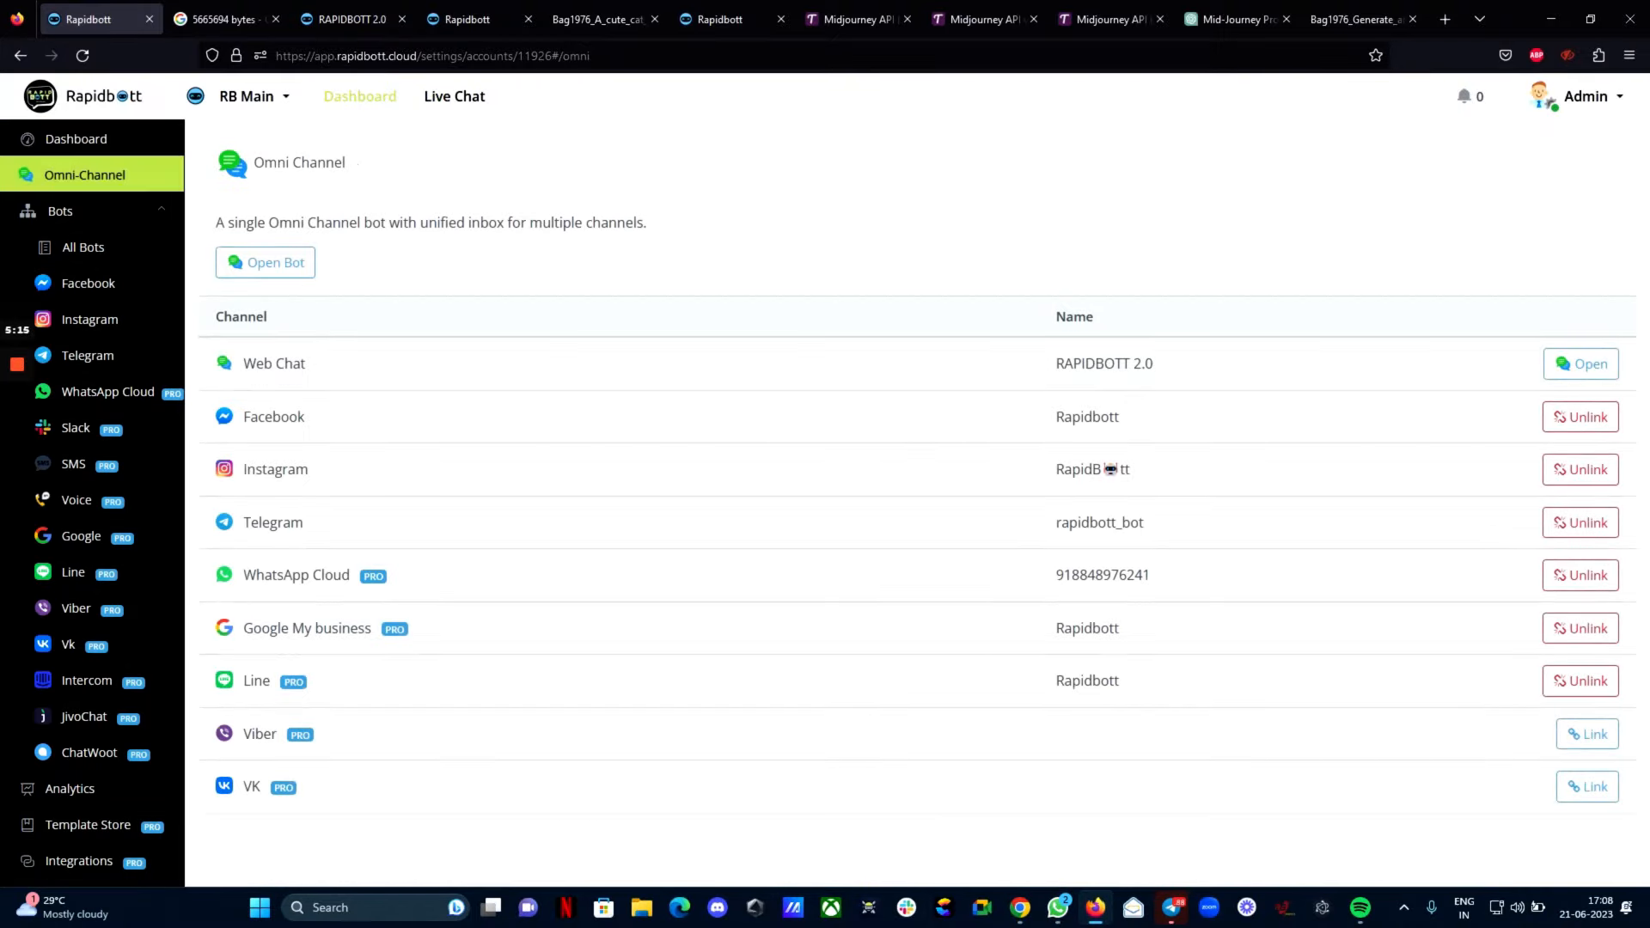
left_click_drag(254, 162, 349, 164)
left_click_drag(240, 420, 319, 423)
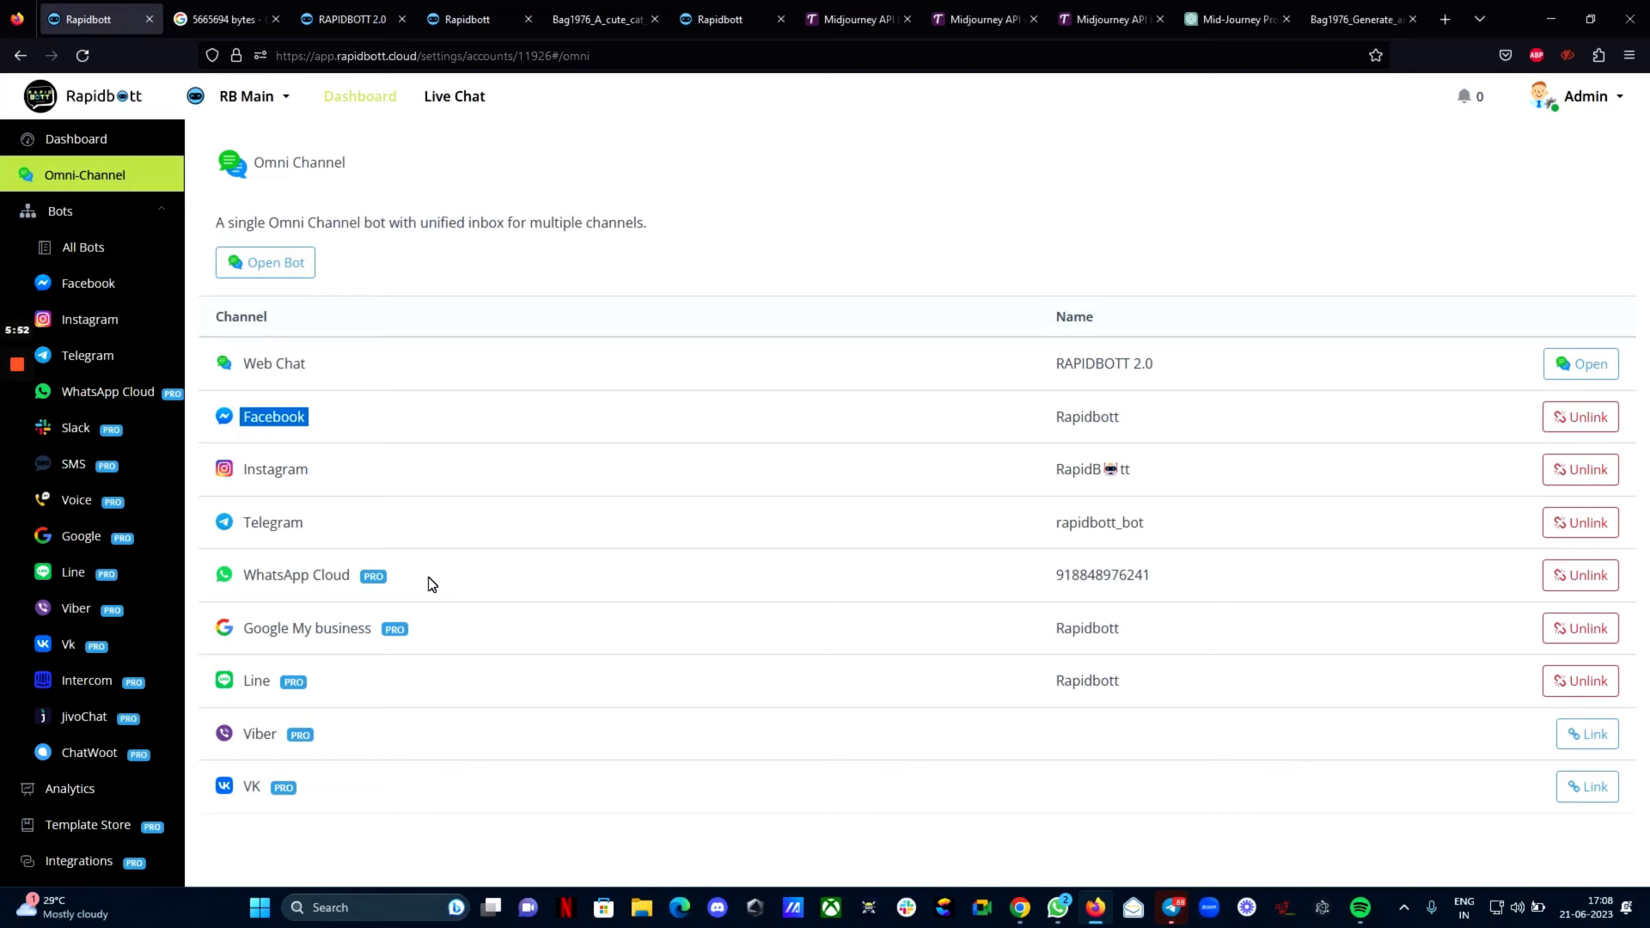
mouse_move(17, 376)
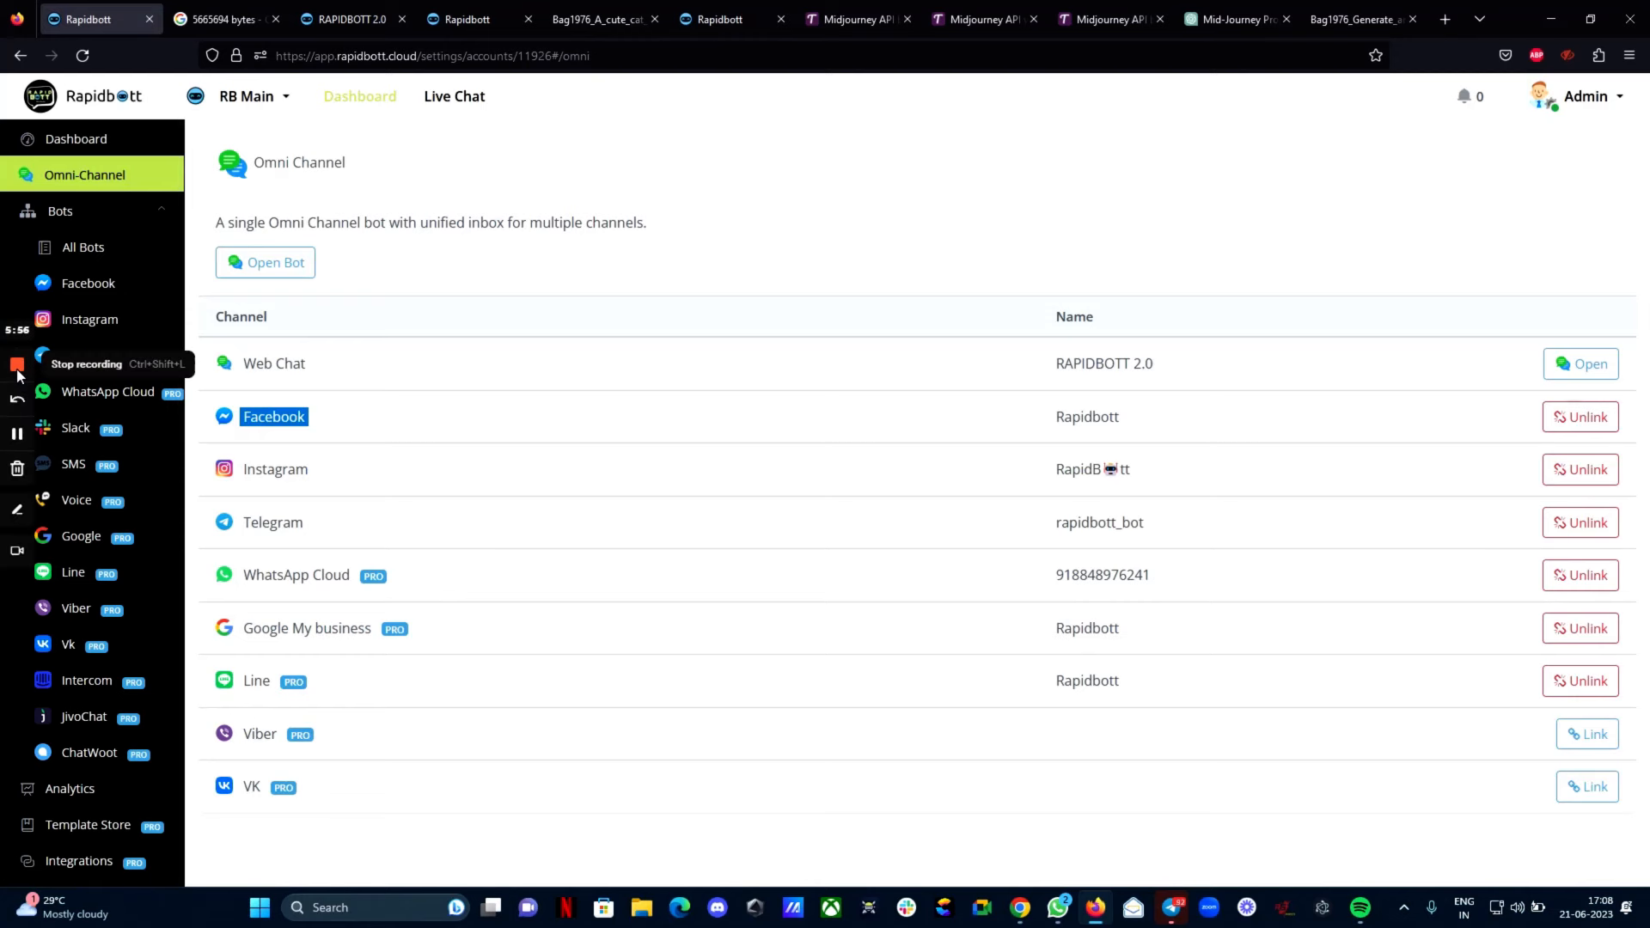
left_click(18, 366)
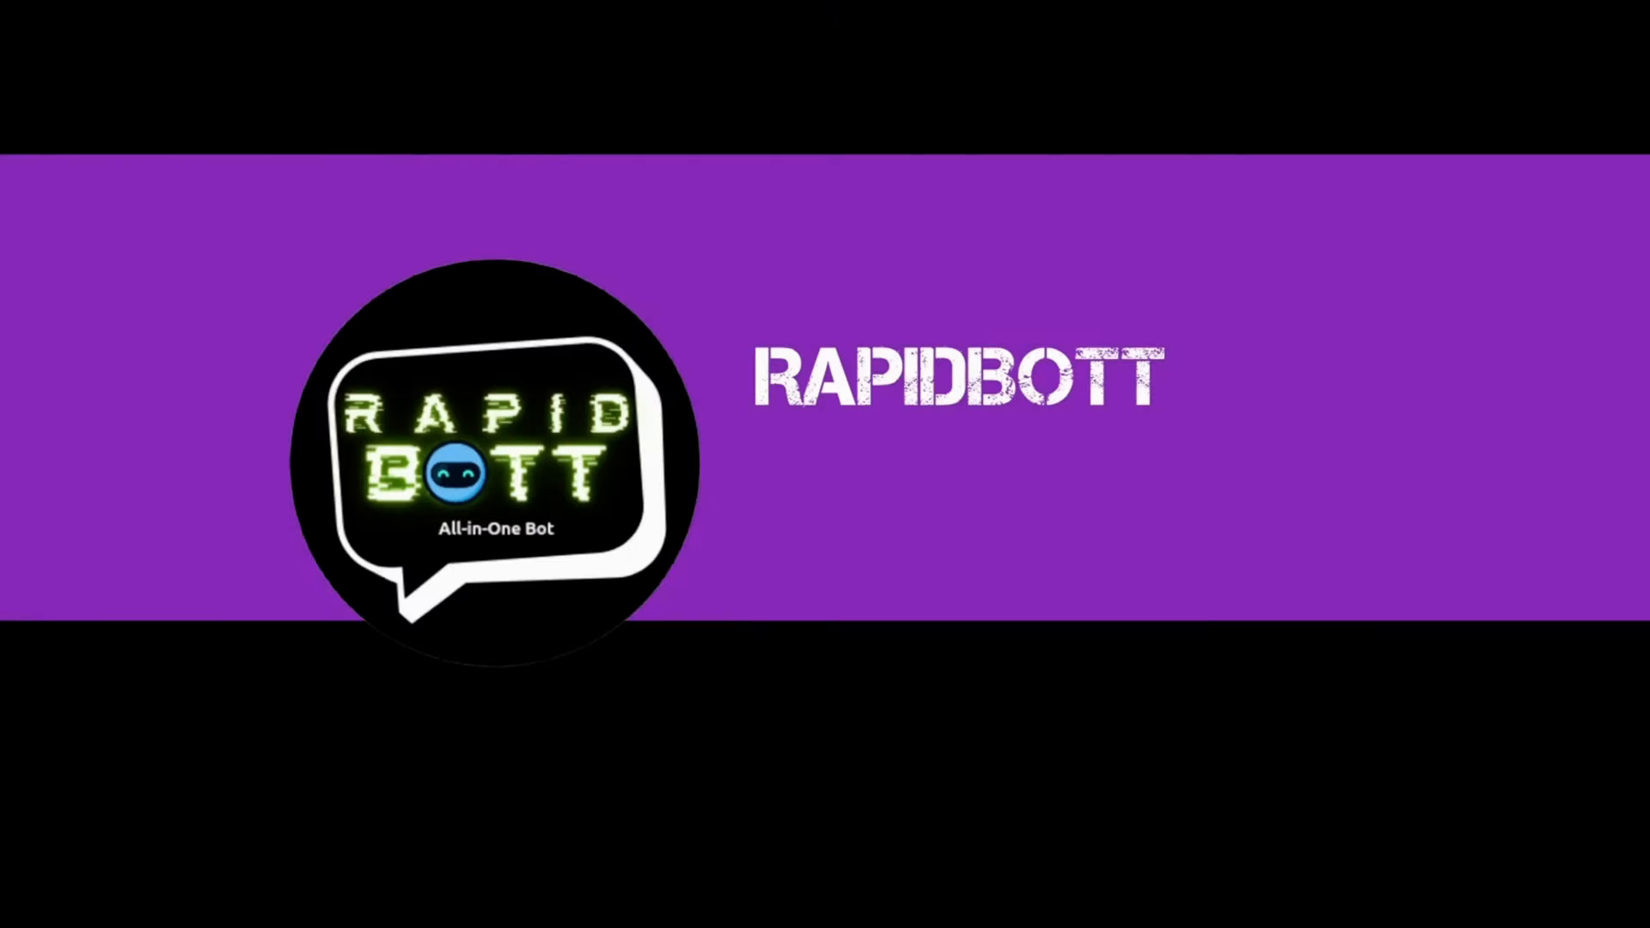